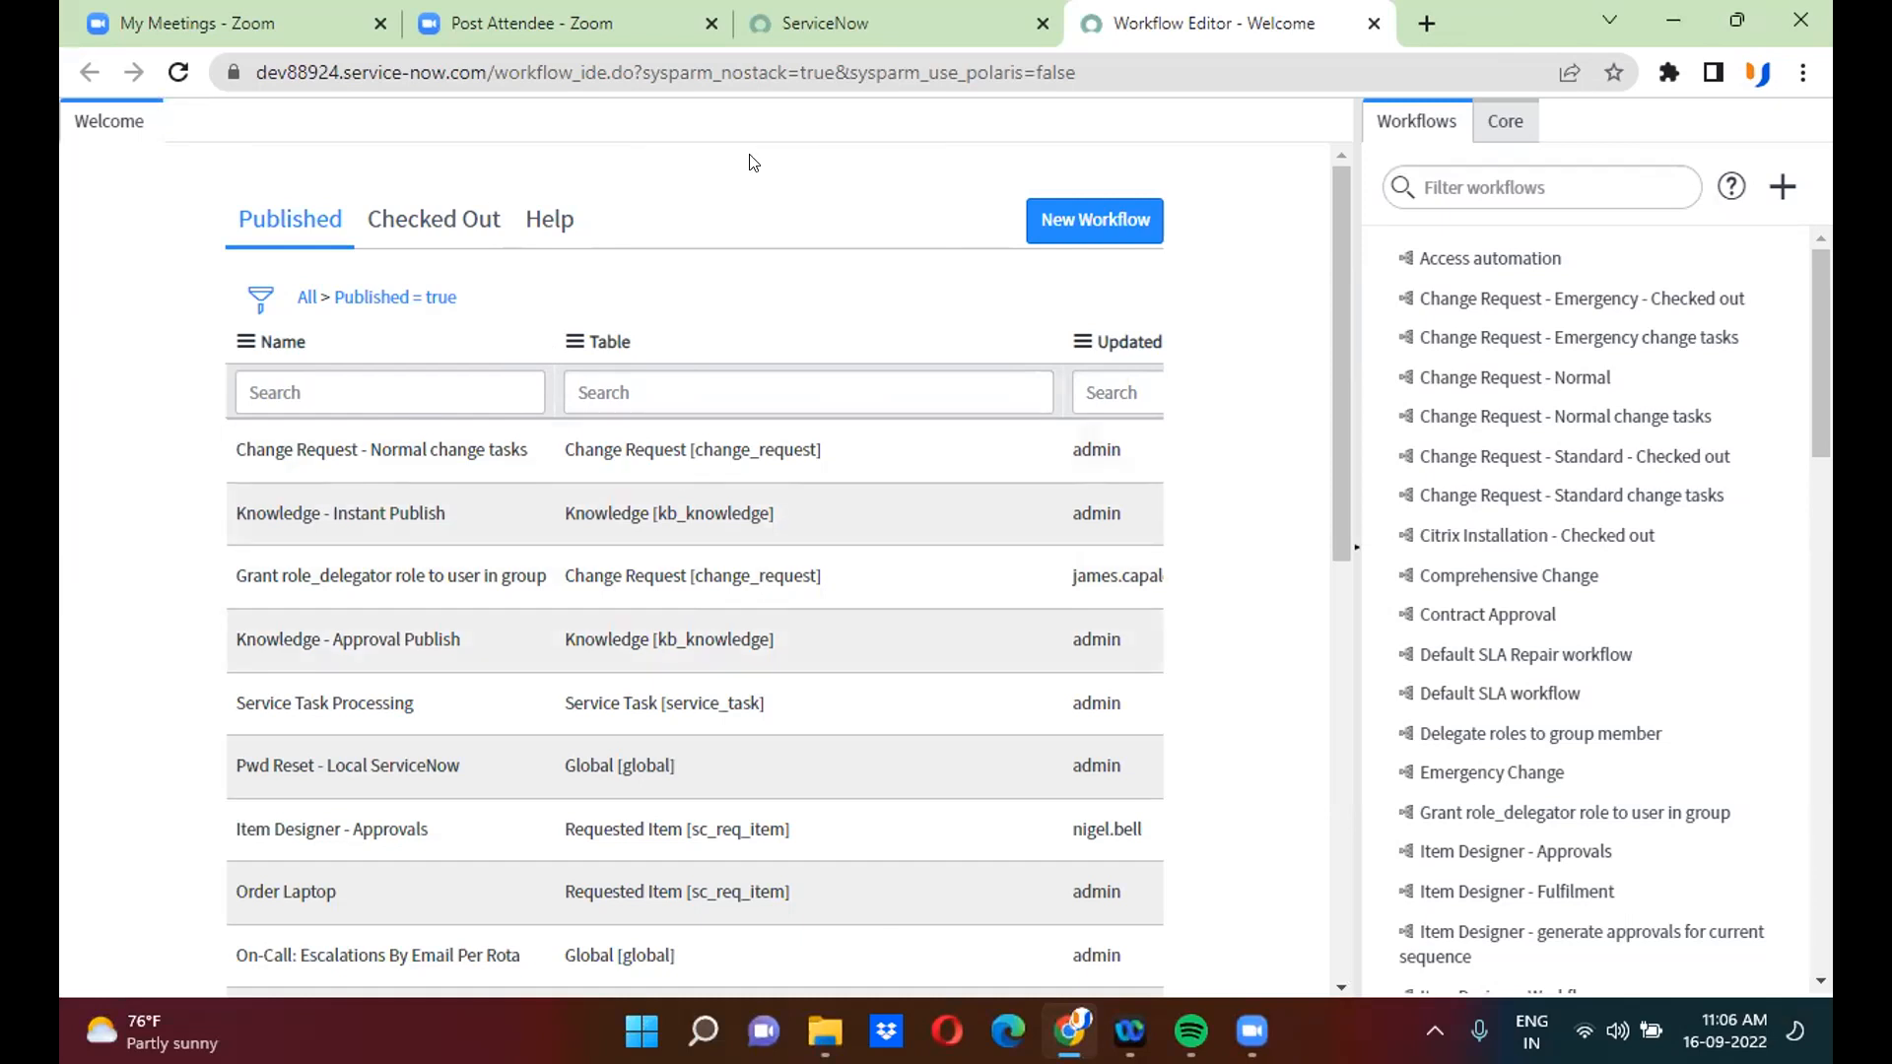
- Search the ServiceNow application navigator for "flow des" and open Flow Designer
left_click(838, 23)
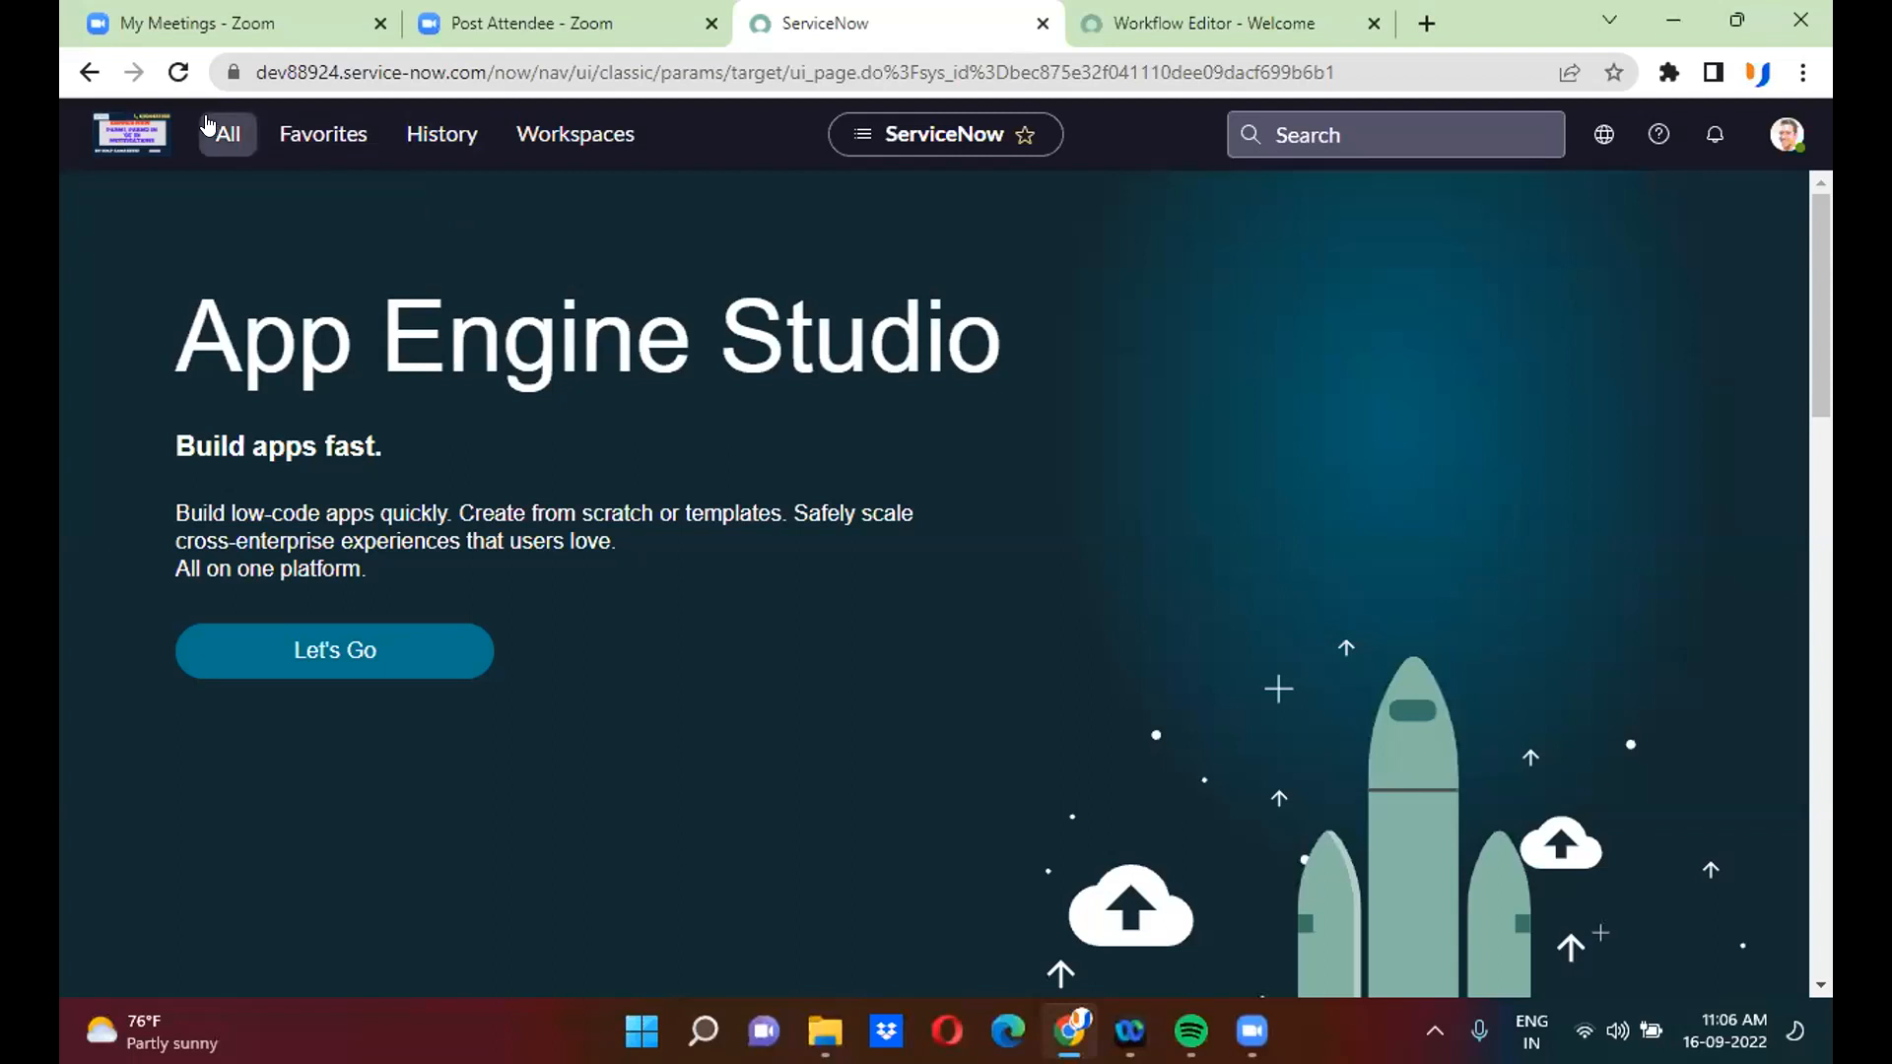
left_click(241, 143)
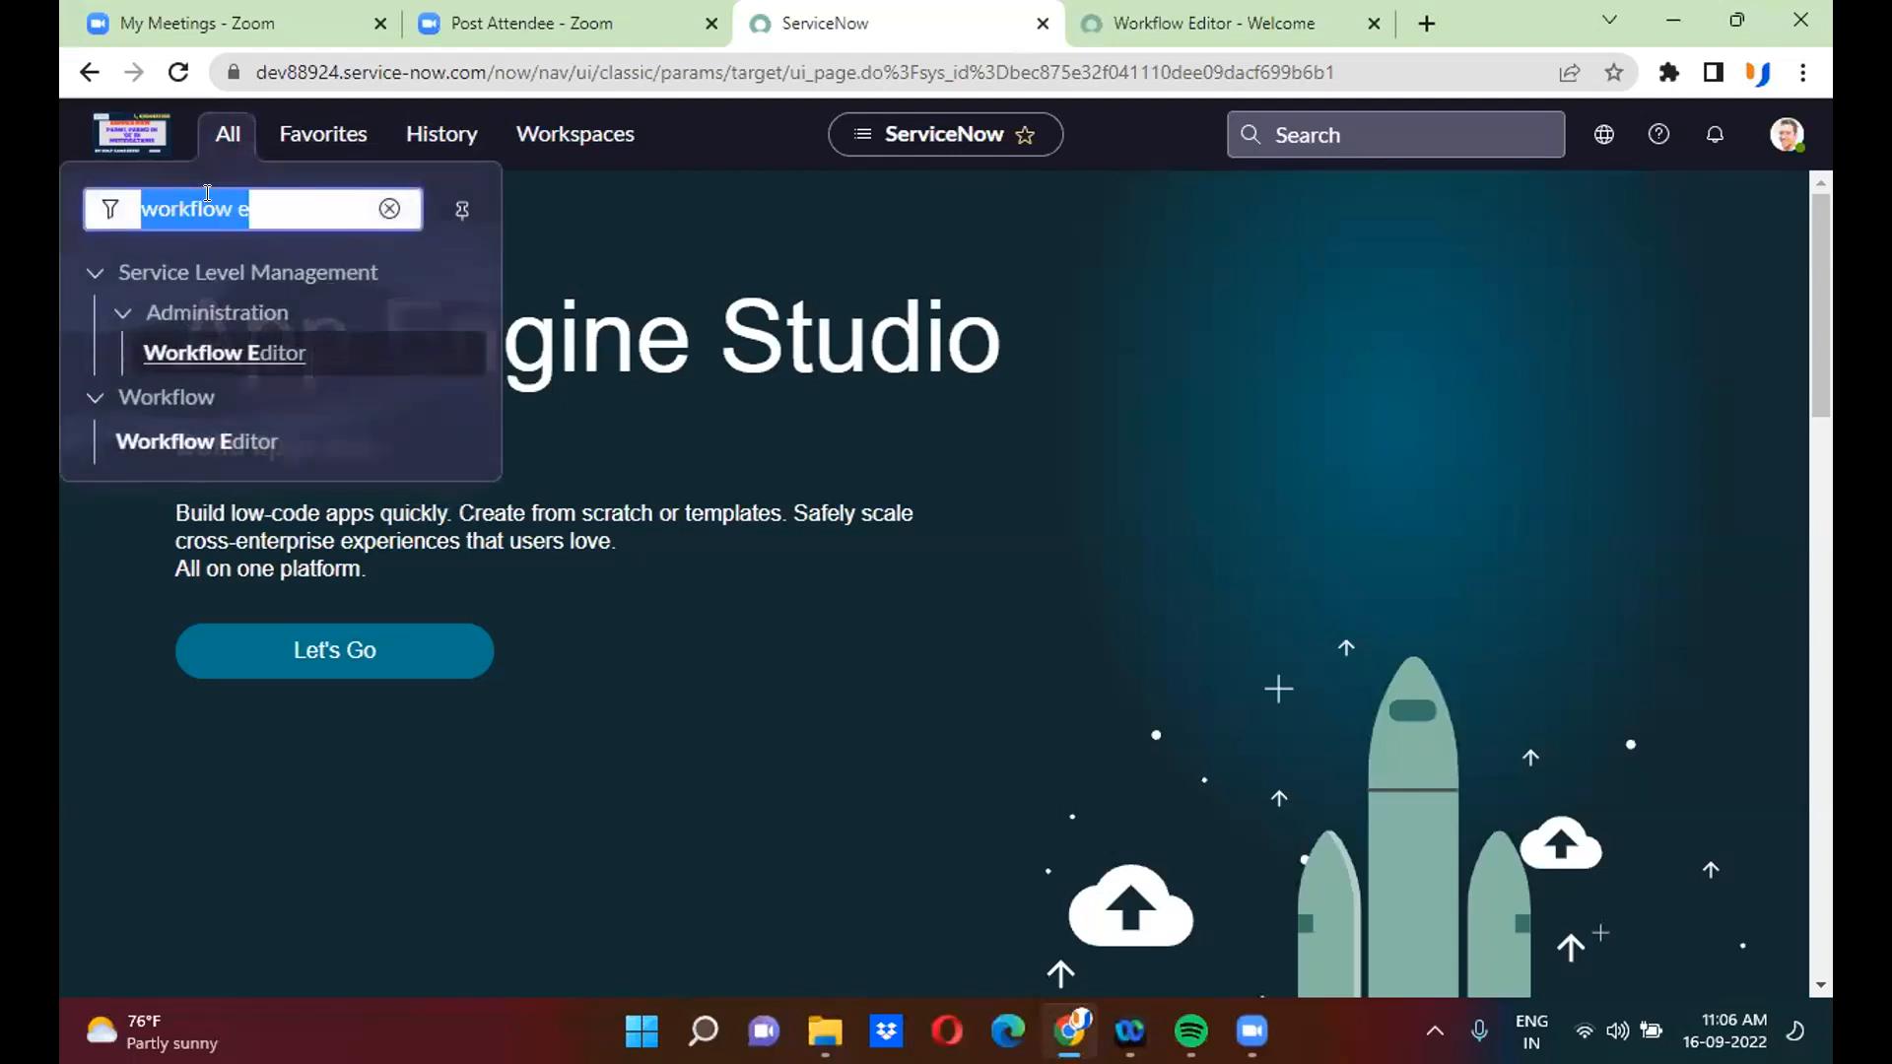
type("flow des")
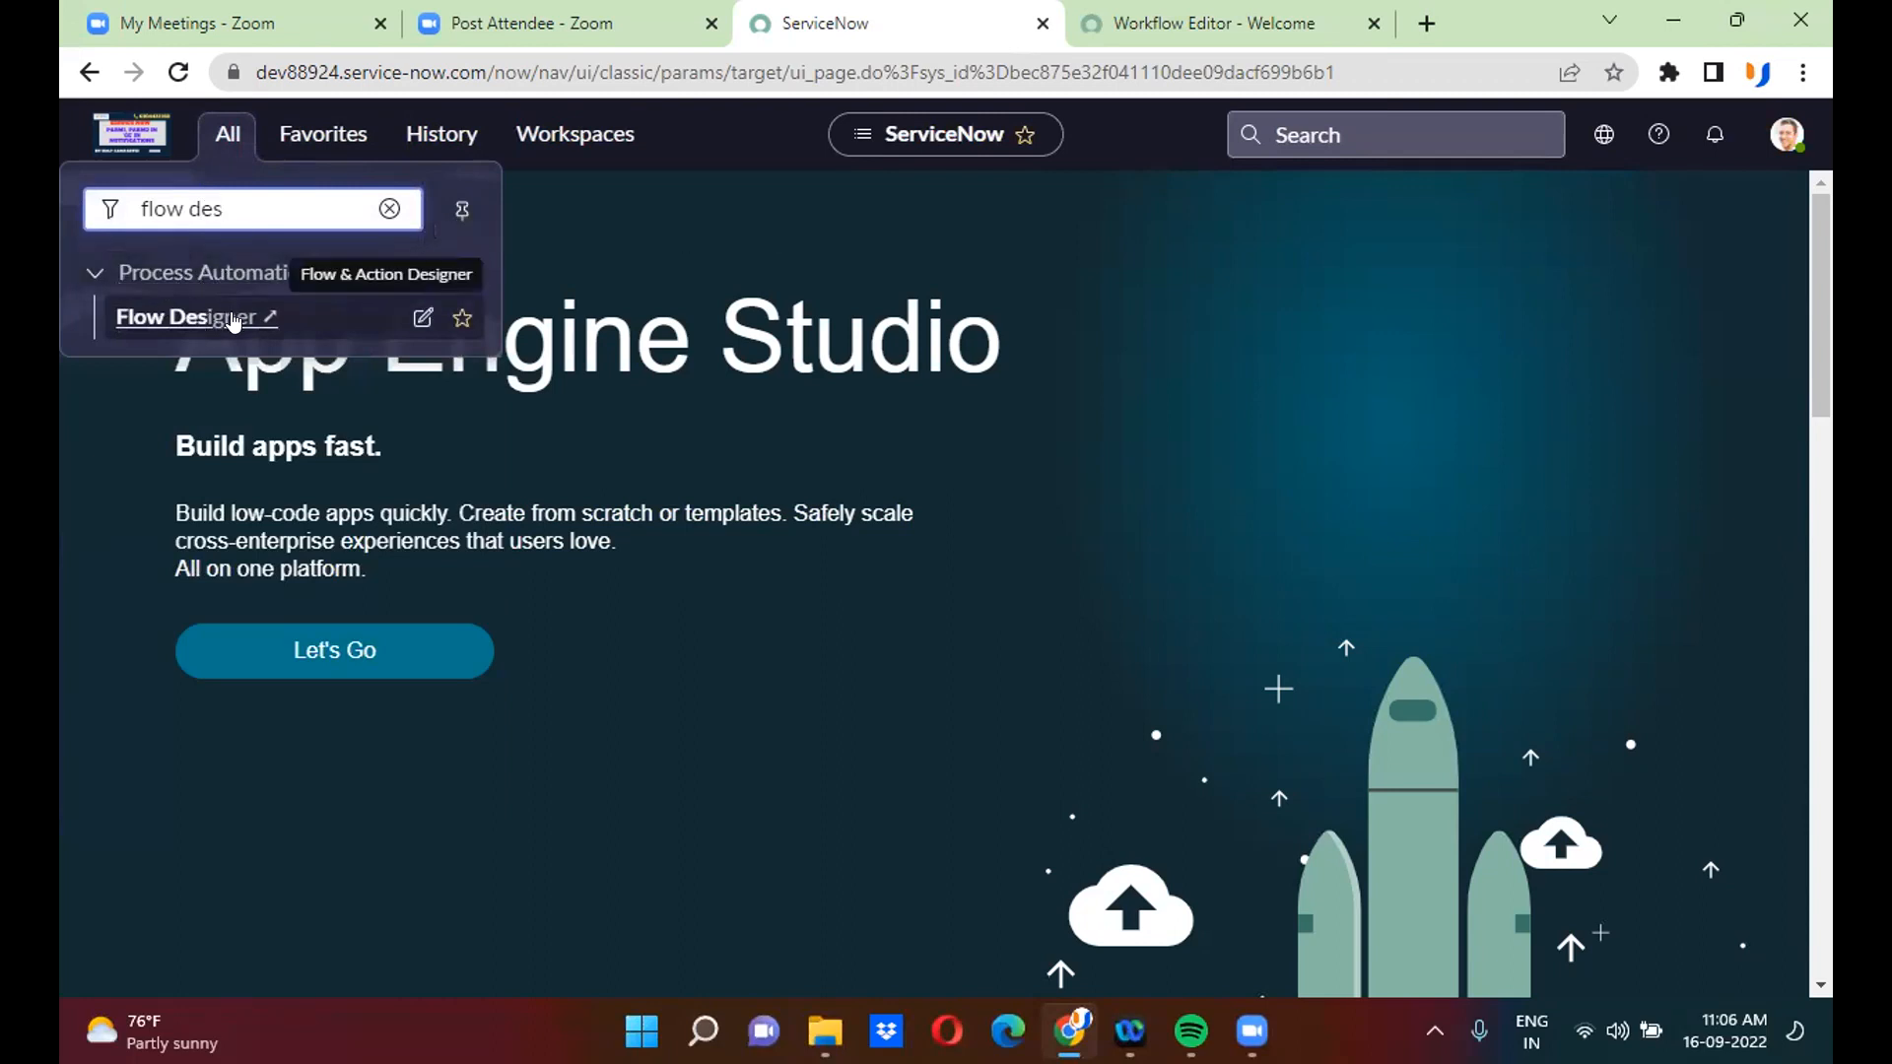
left_click(187, 317)
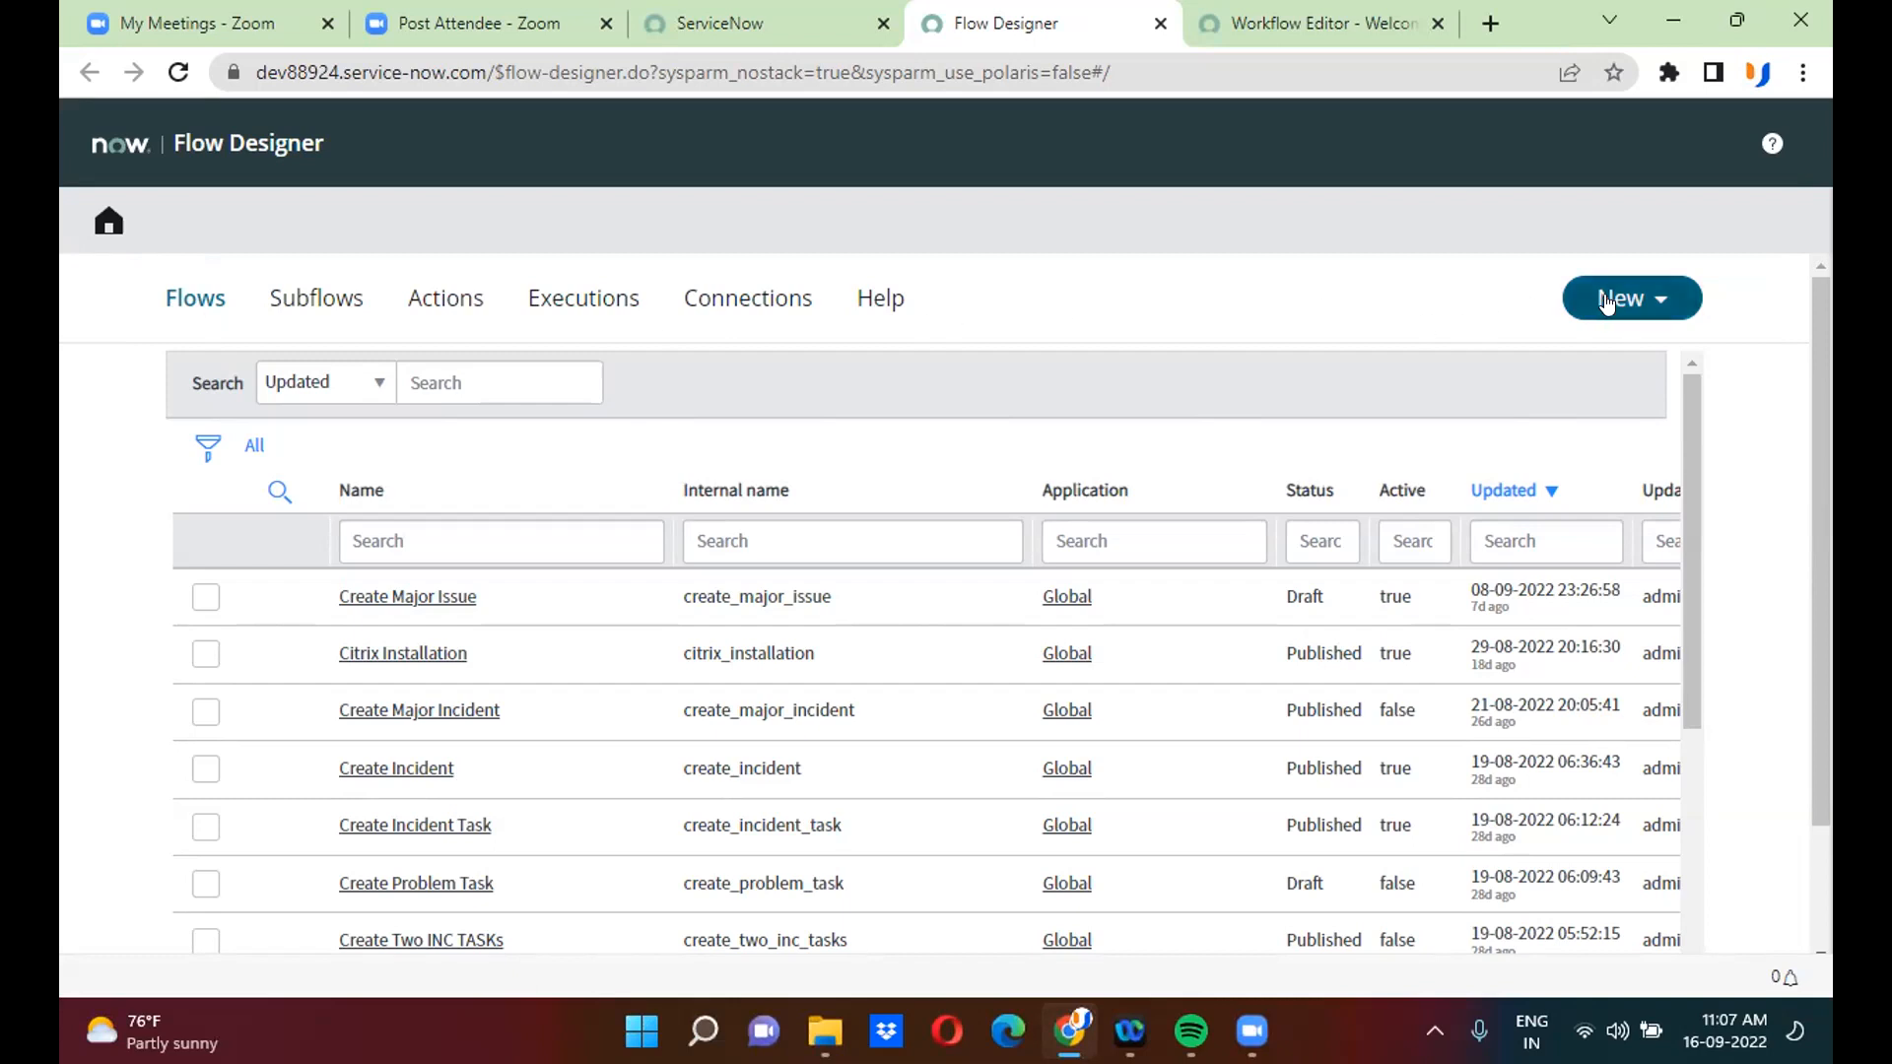
- Create a new flow named "Create a Incident" and skip the introductory tour
left_click(1661, 301)
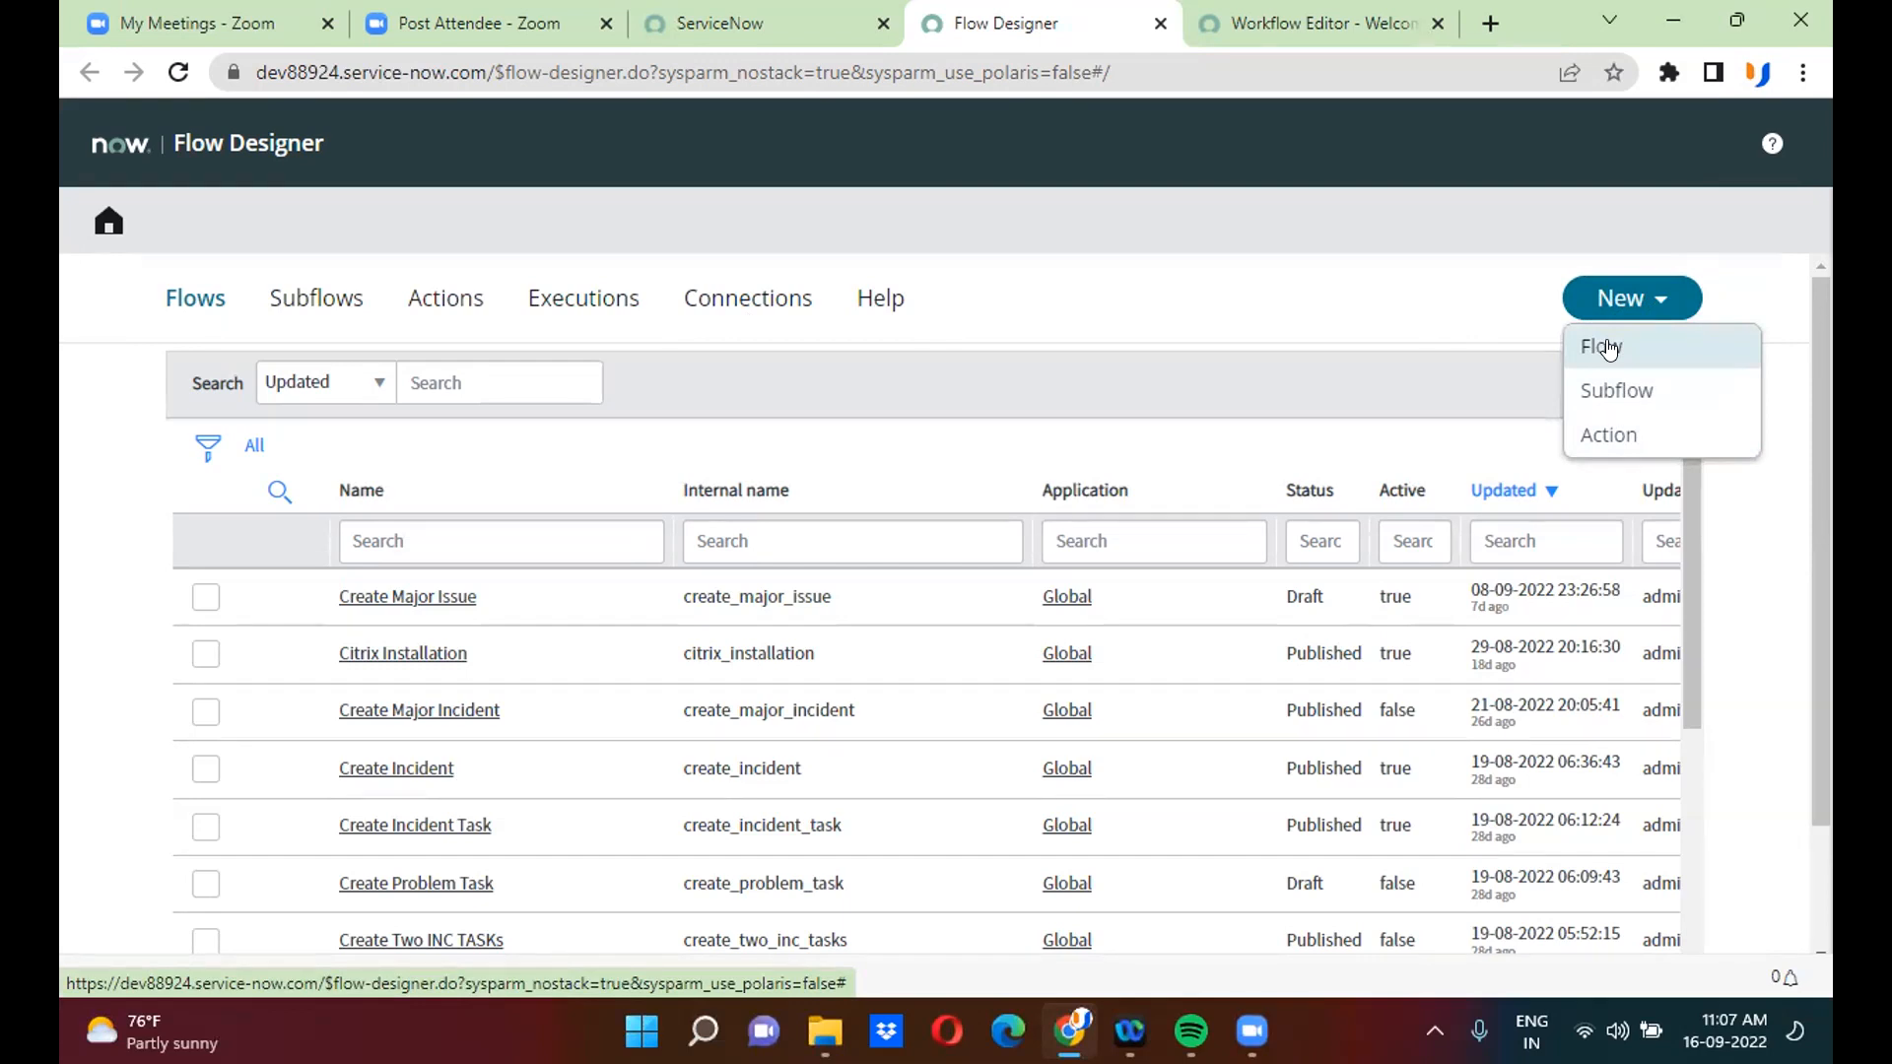
left_click(1609, 346)
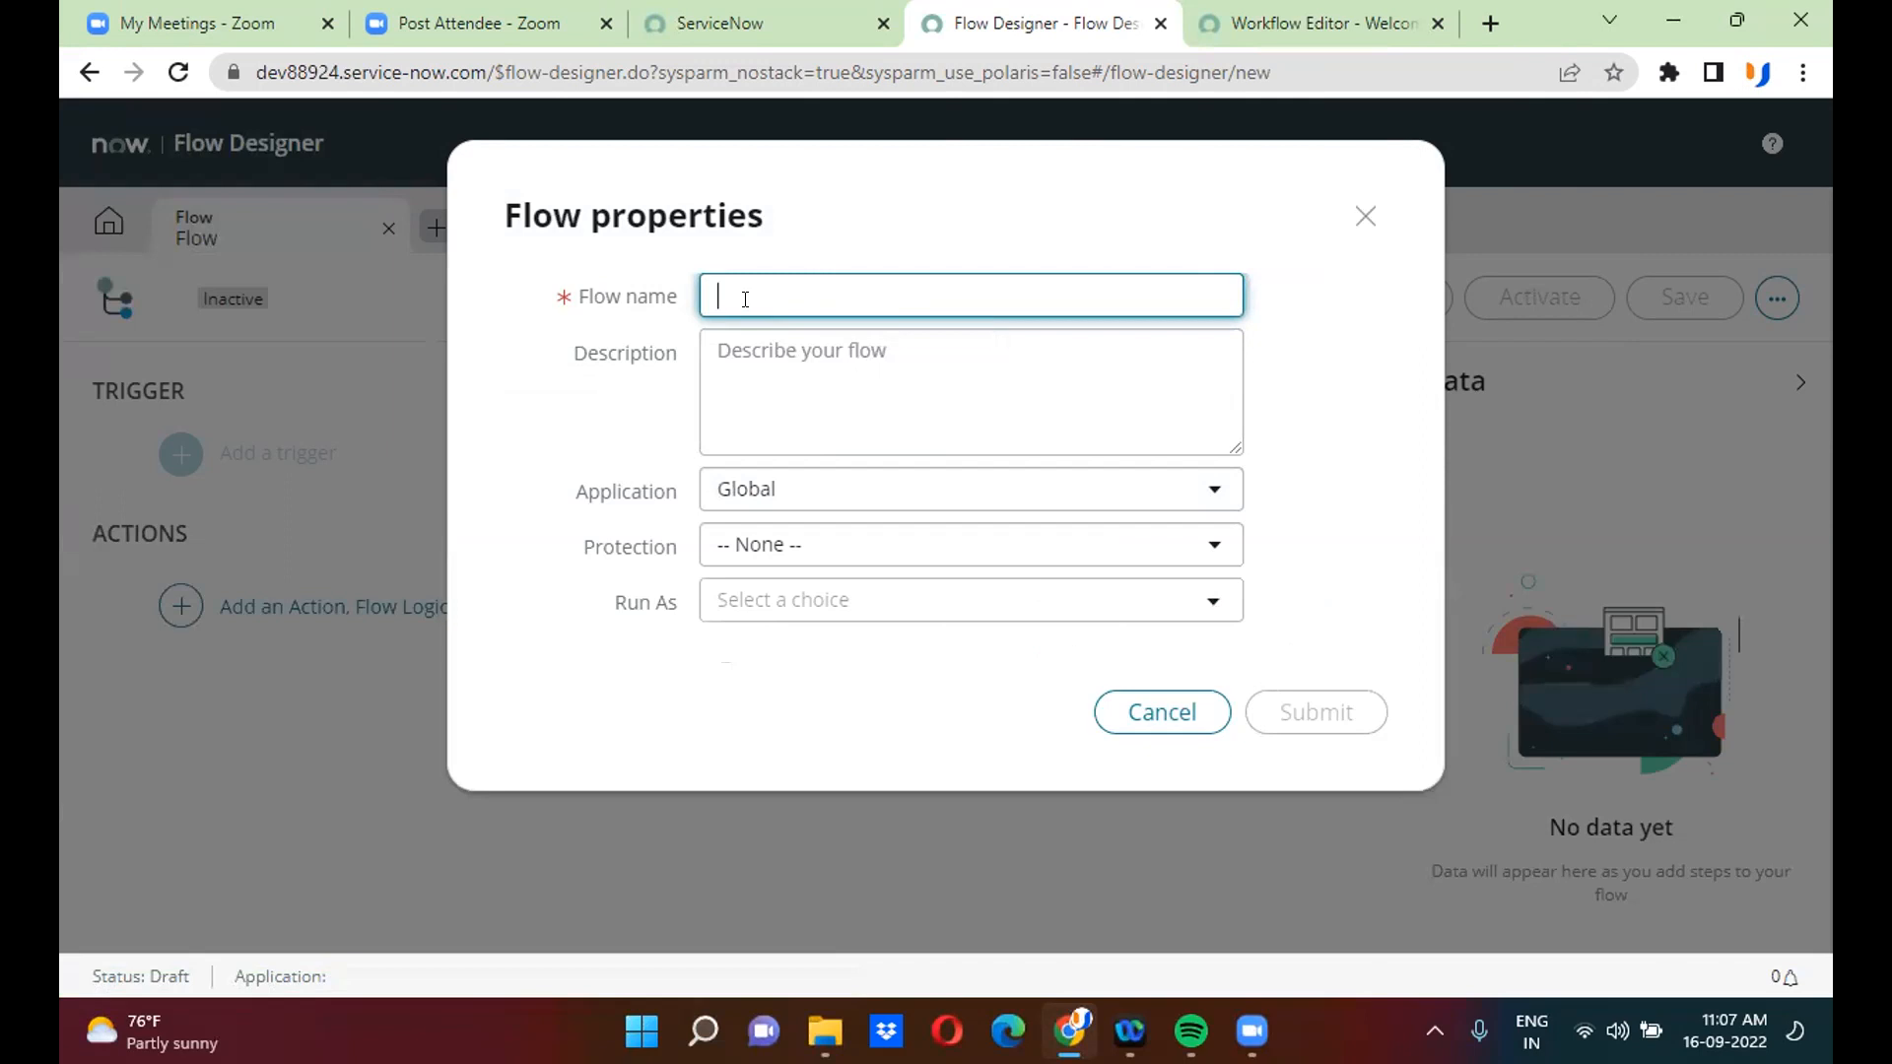
type("Cr")
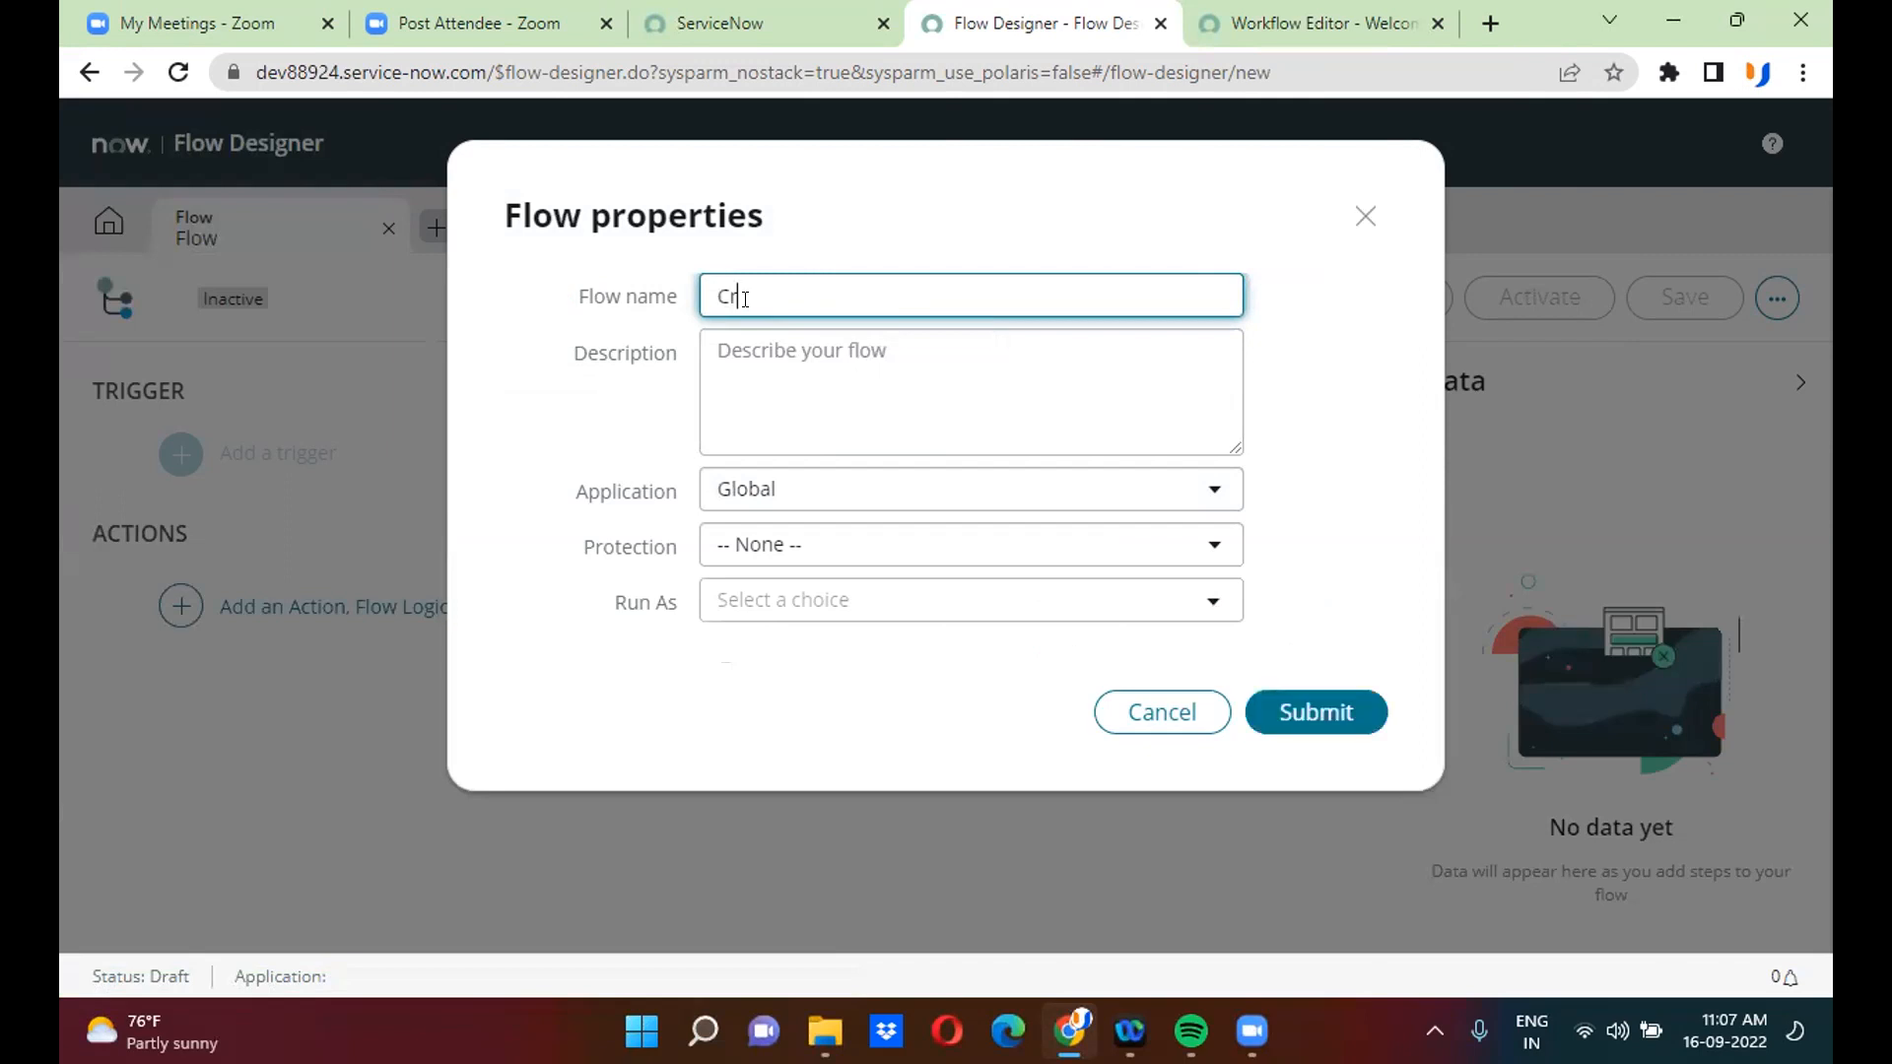
type("eate a Incident")
left_click(1318, 396)
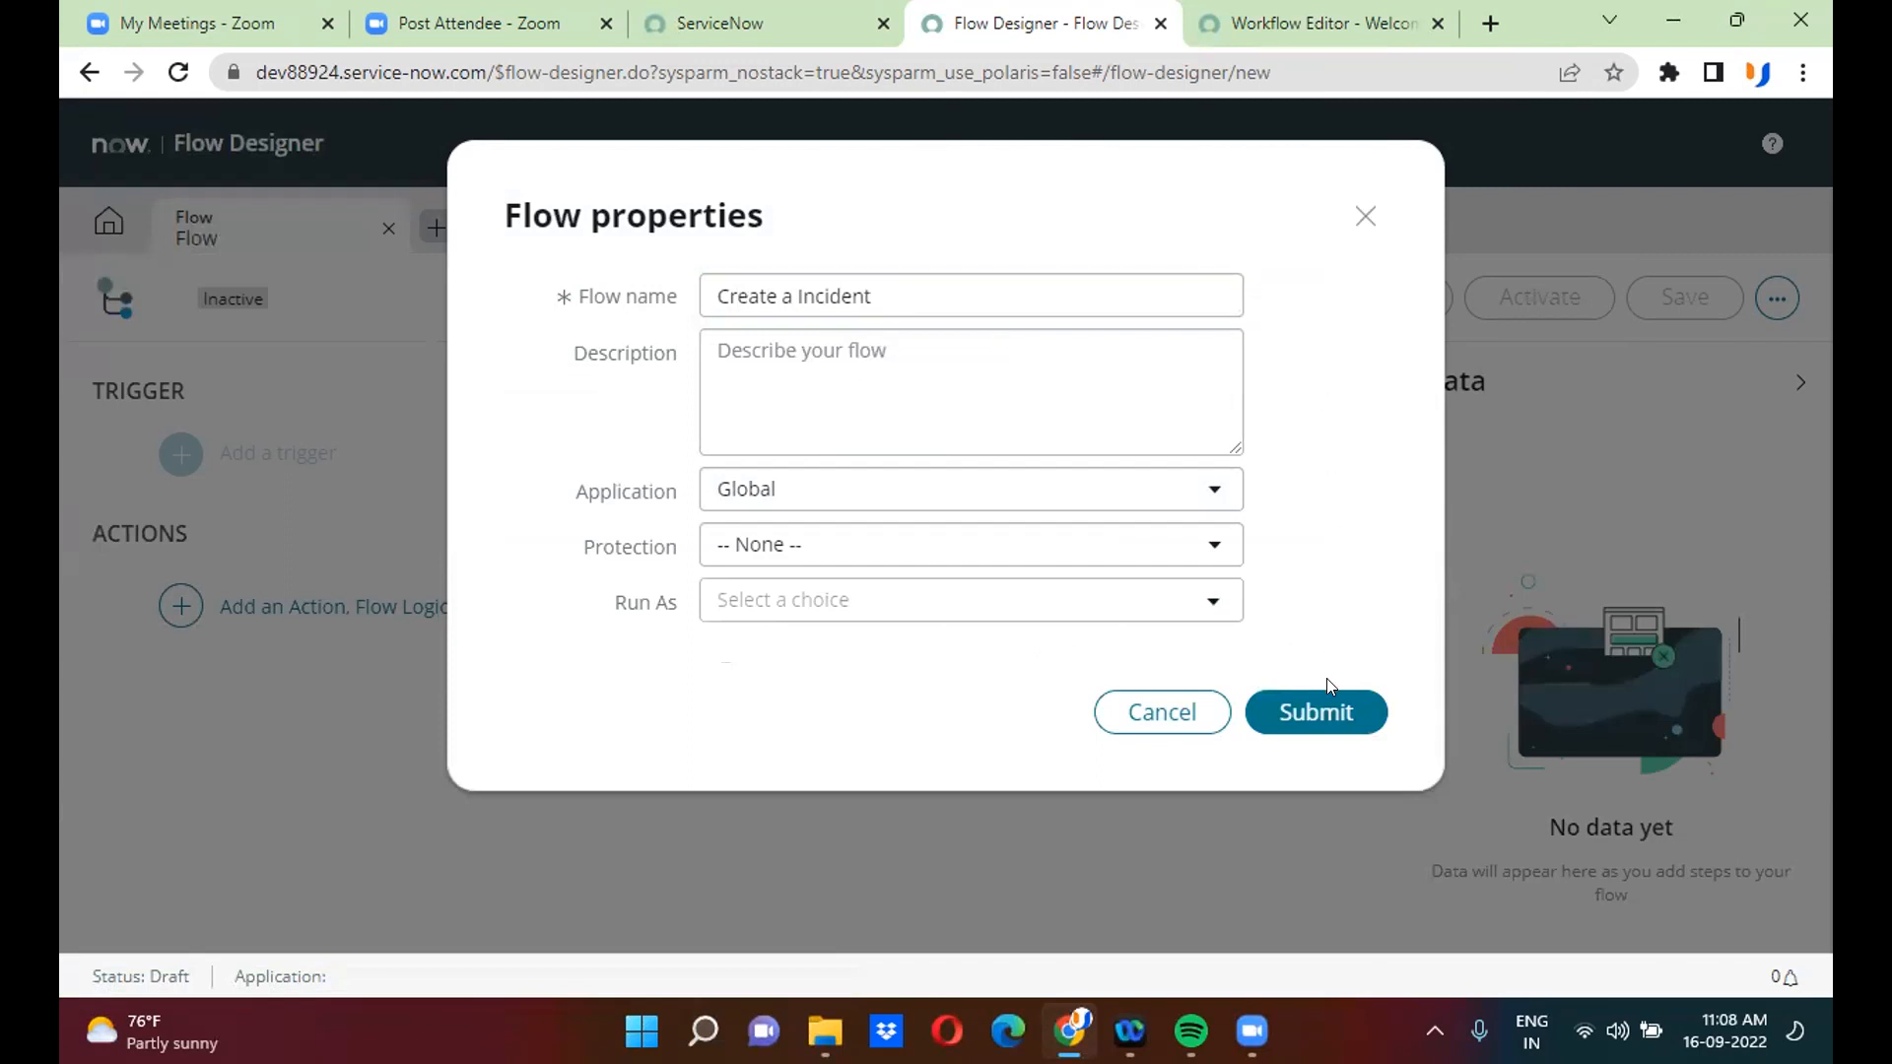
left_click(1326, 709)
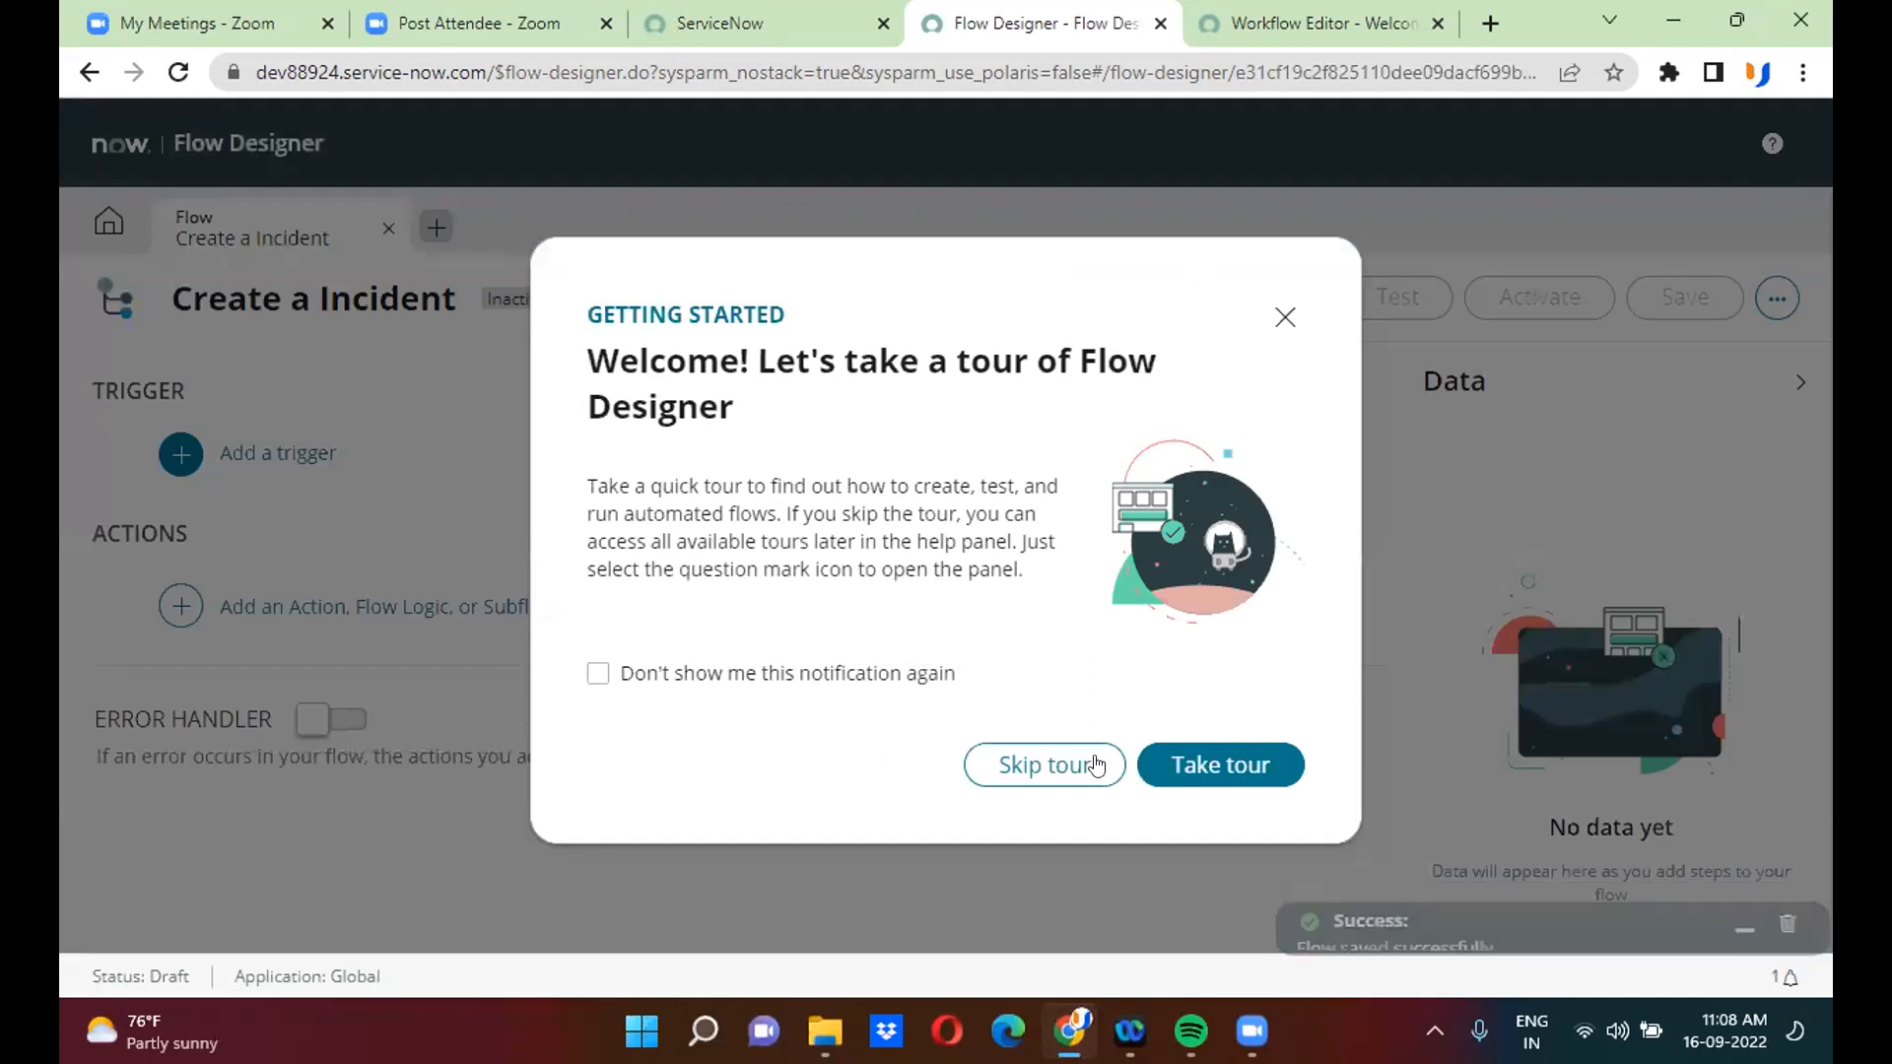
left_click(1032, 767)
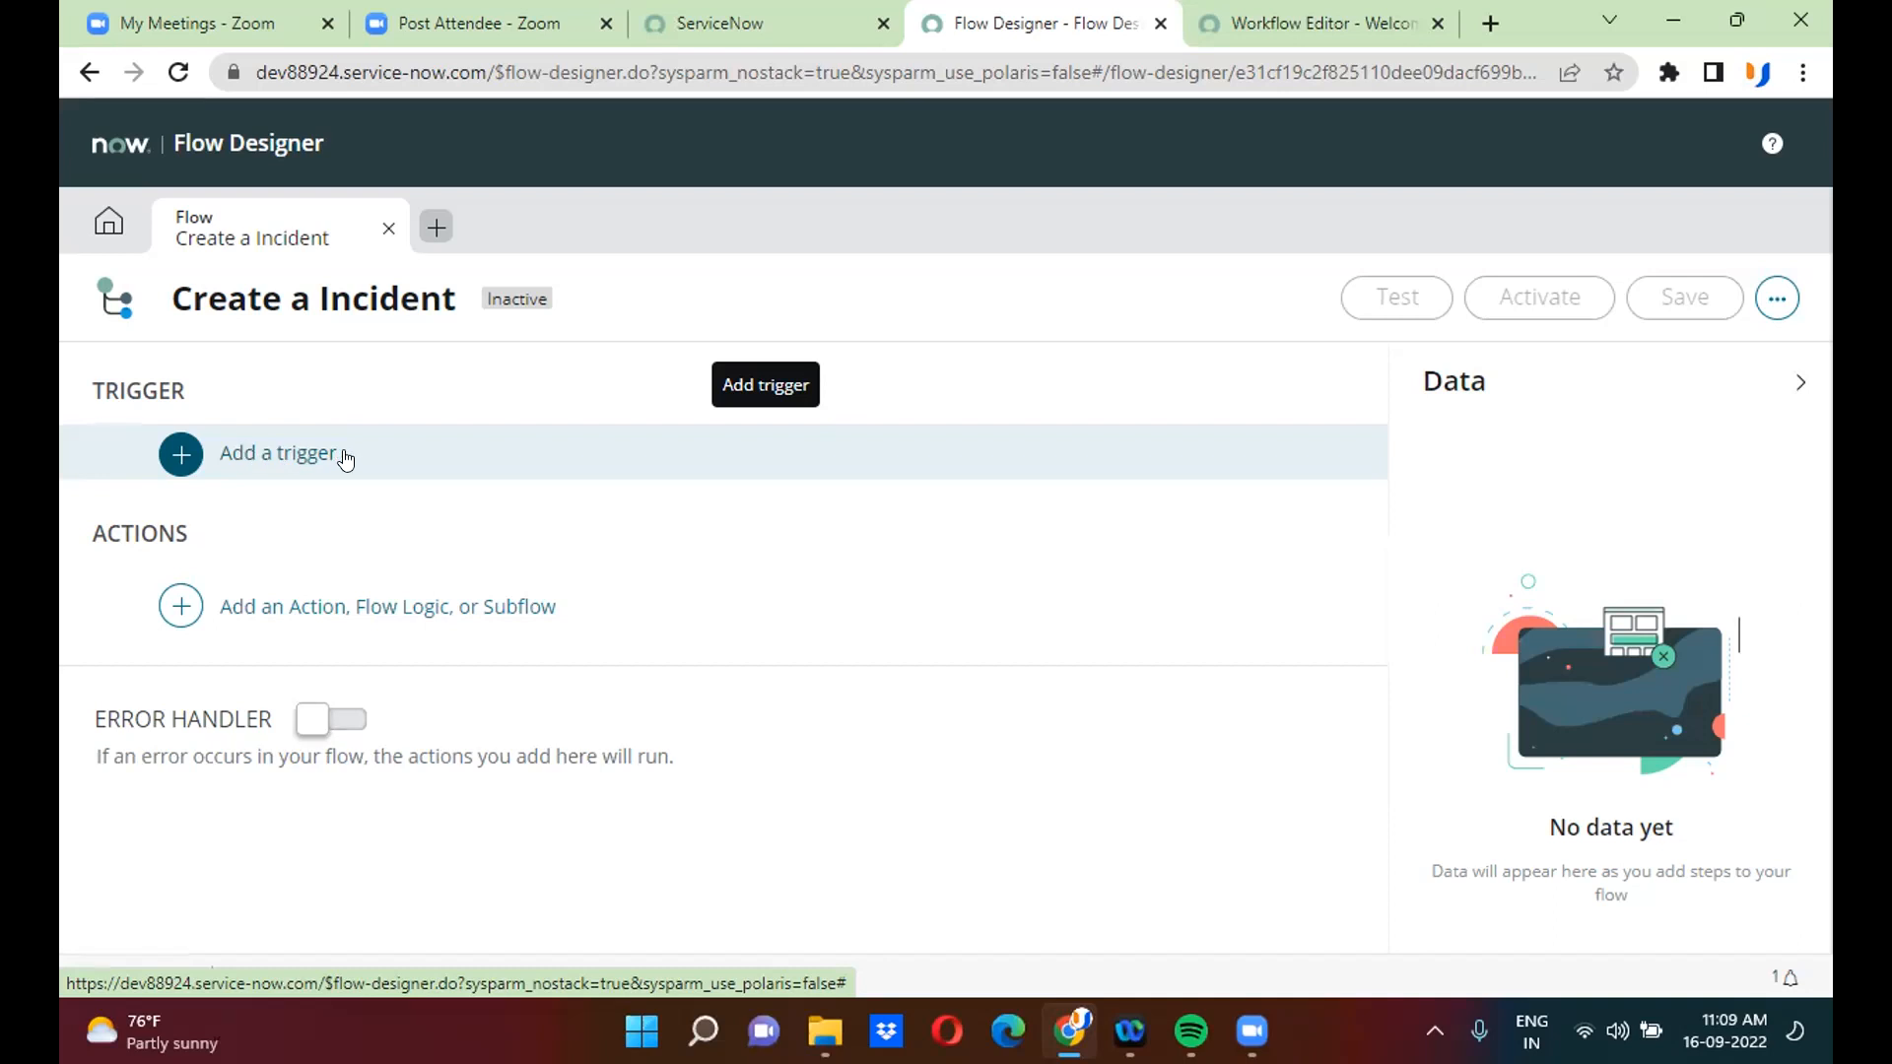
- Start adding a trigger to the flow and review the available record, date and application trigger types
left_click(293, 457)
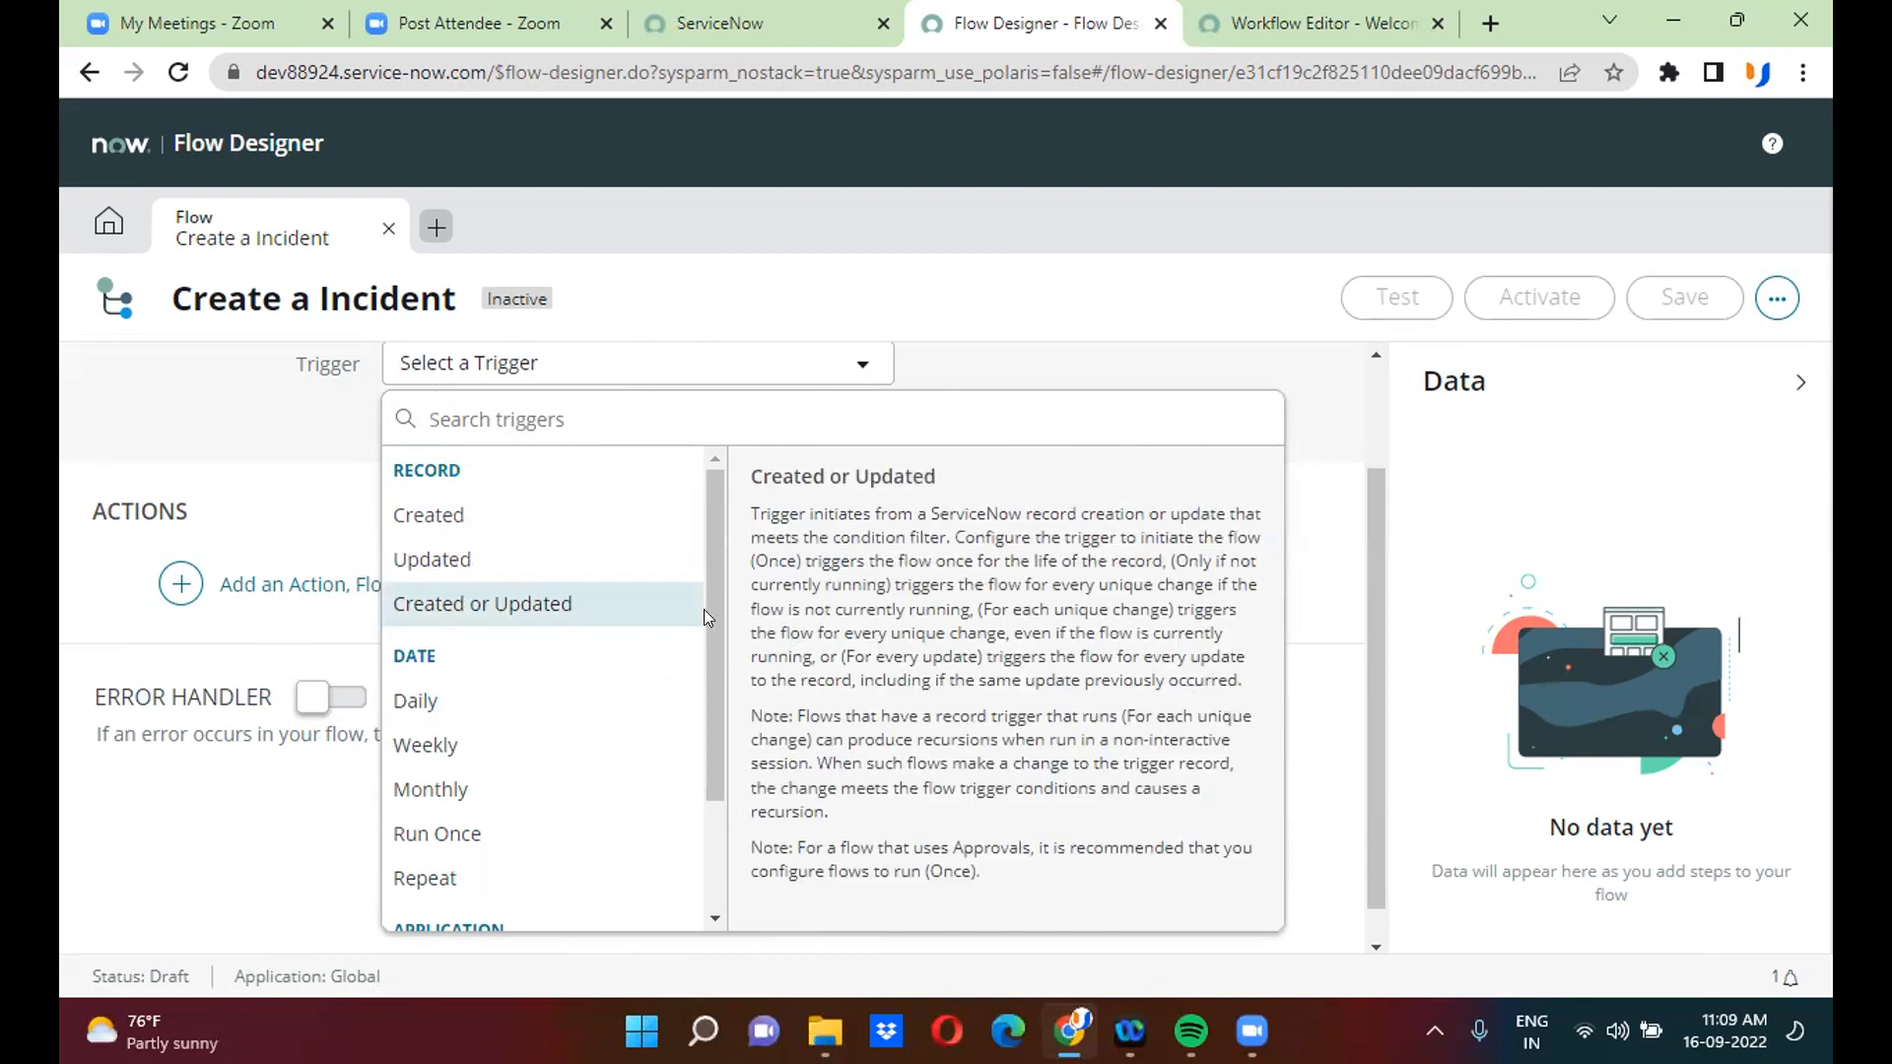
left_click_drag(711, 586, 705, 696)
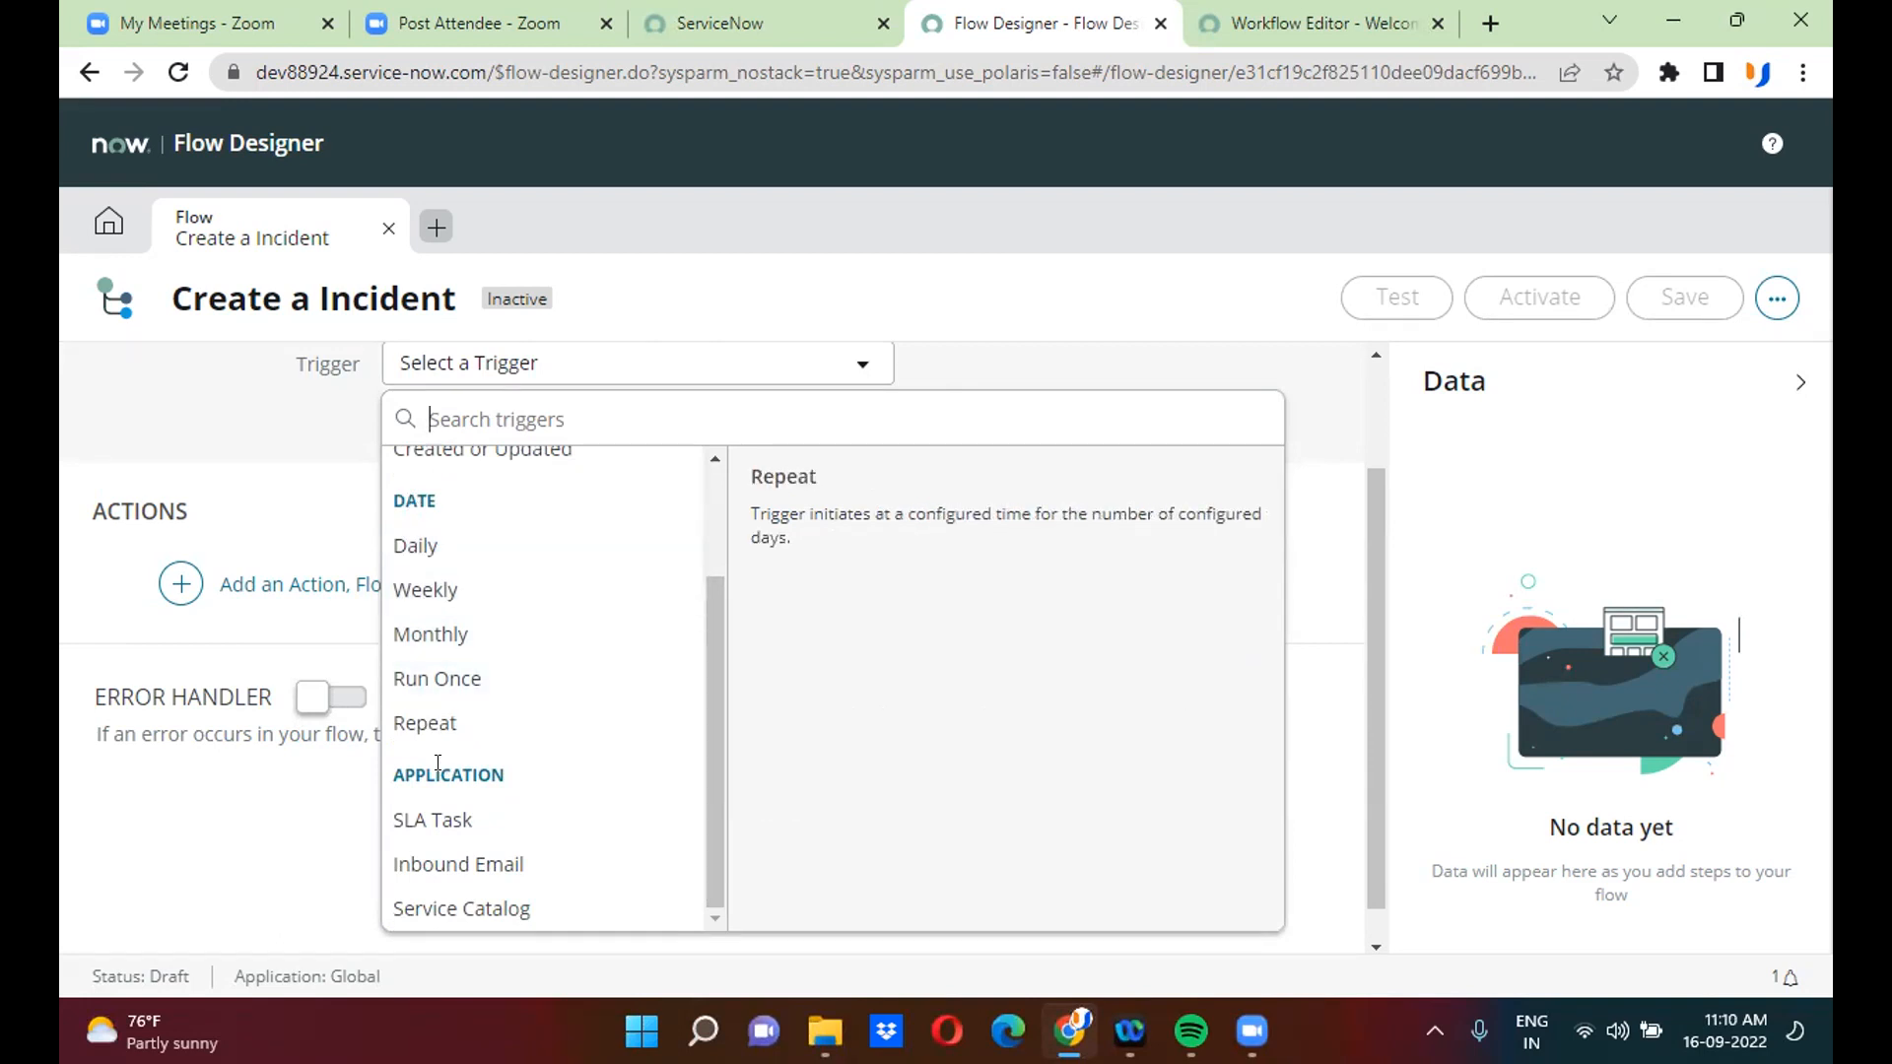
left_click_drag(711, 841, 730, 619)
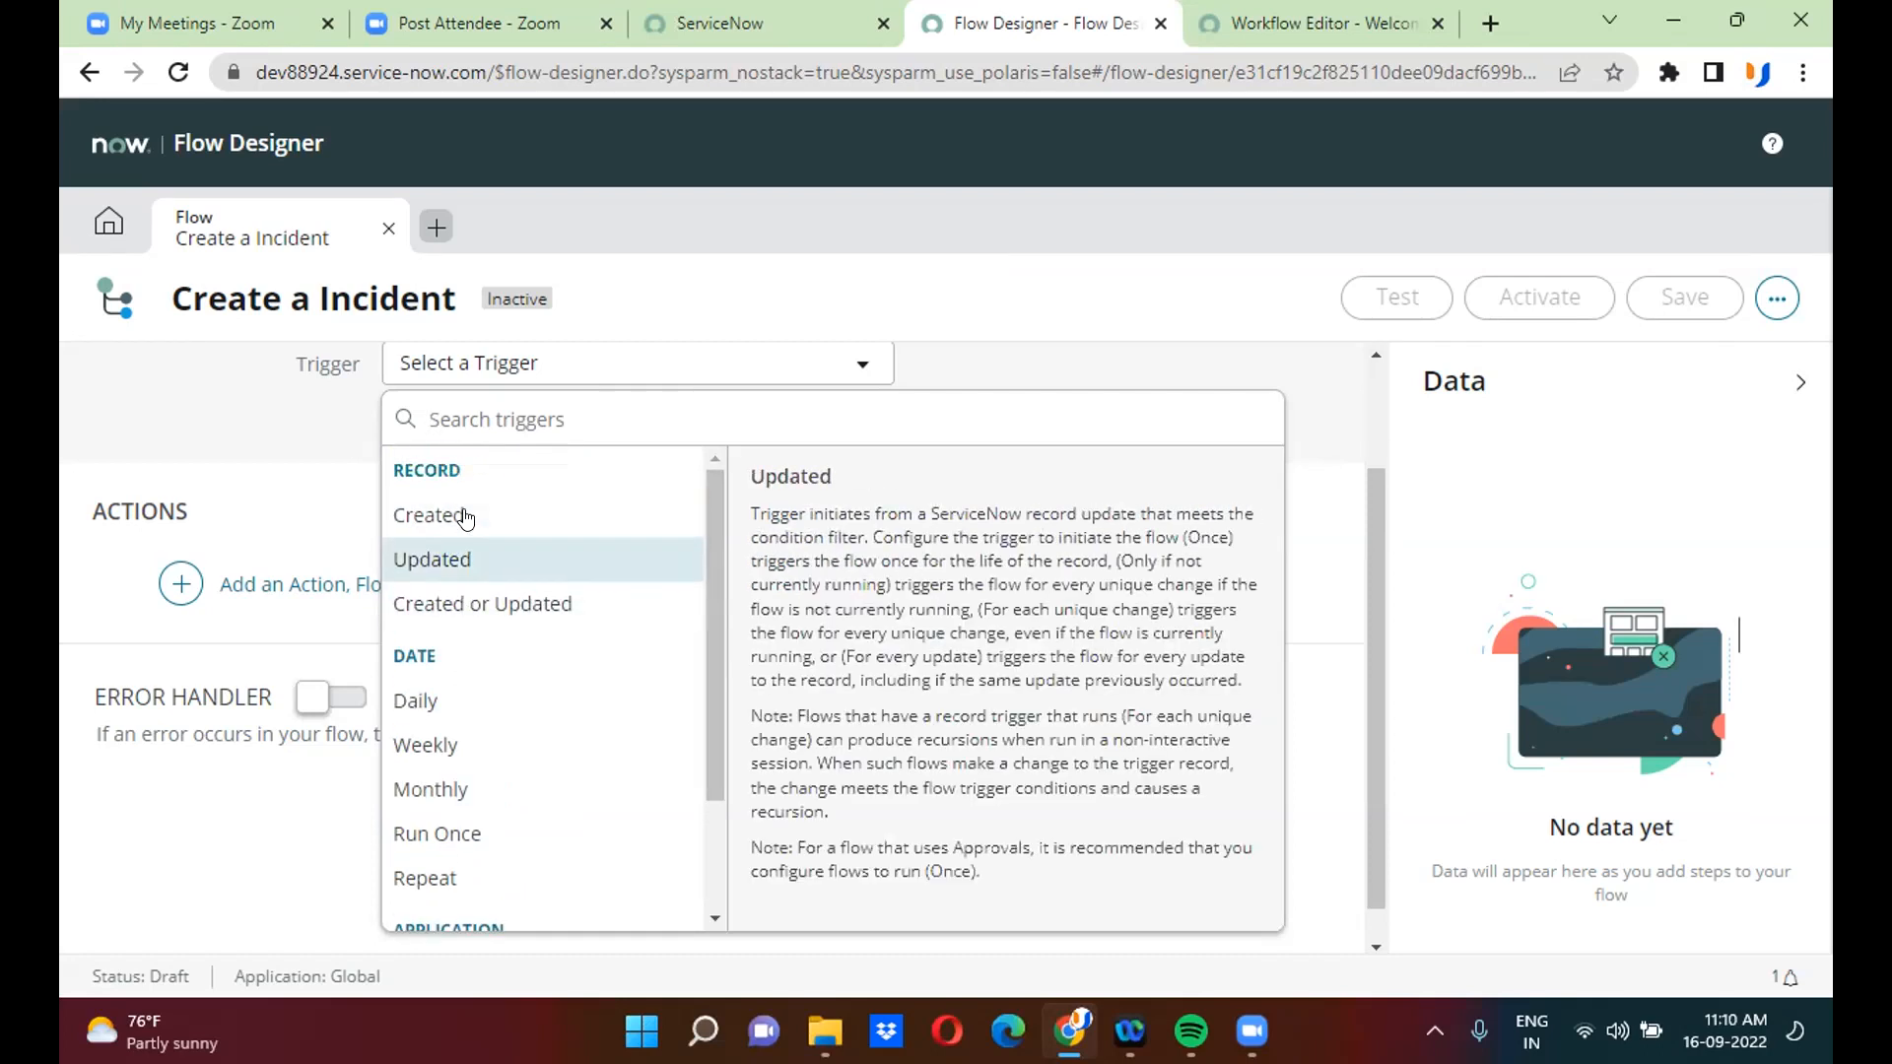
left_click_drag(713, 527, 713, 674)
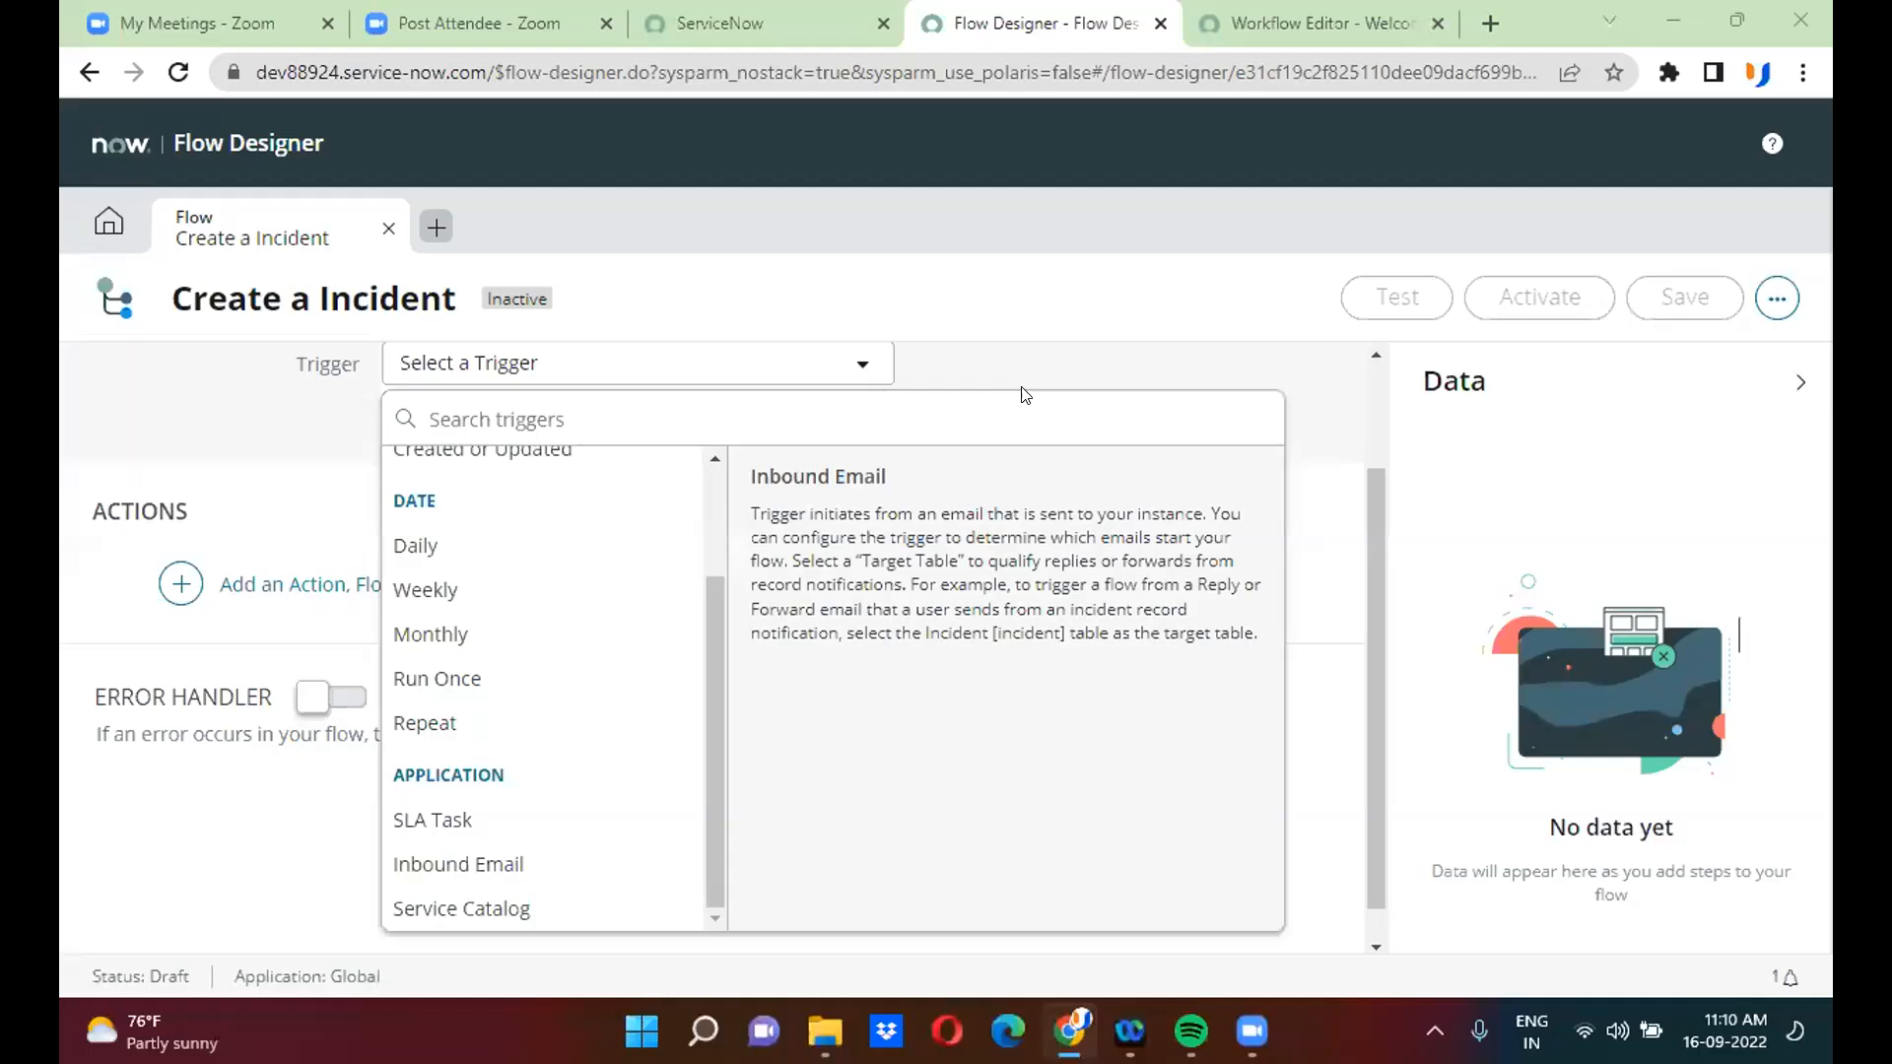
left_click(716, 477)
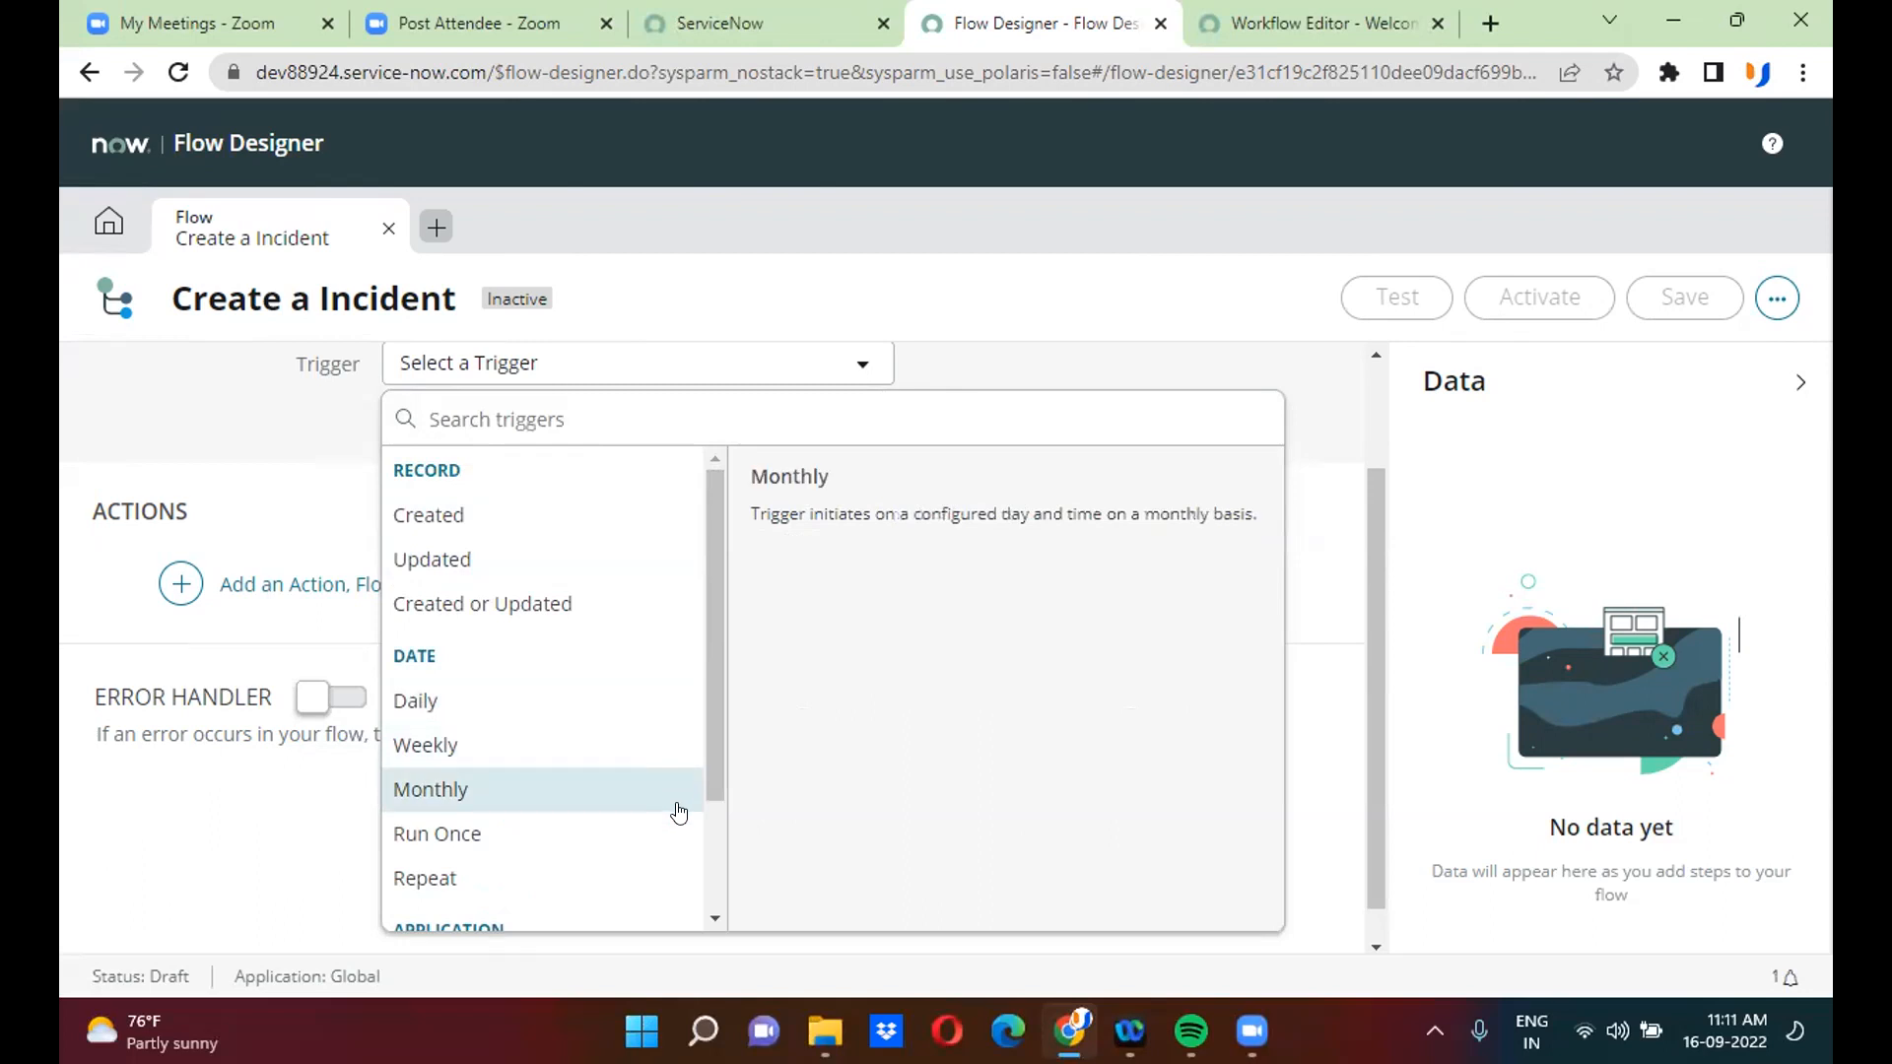
left_click(715, 853)
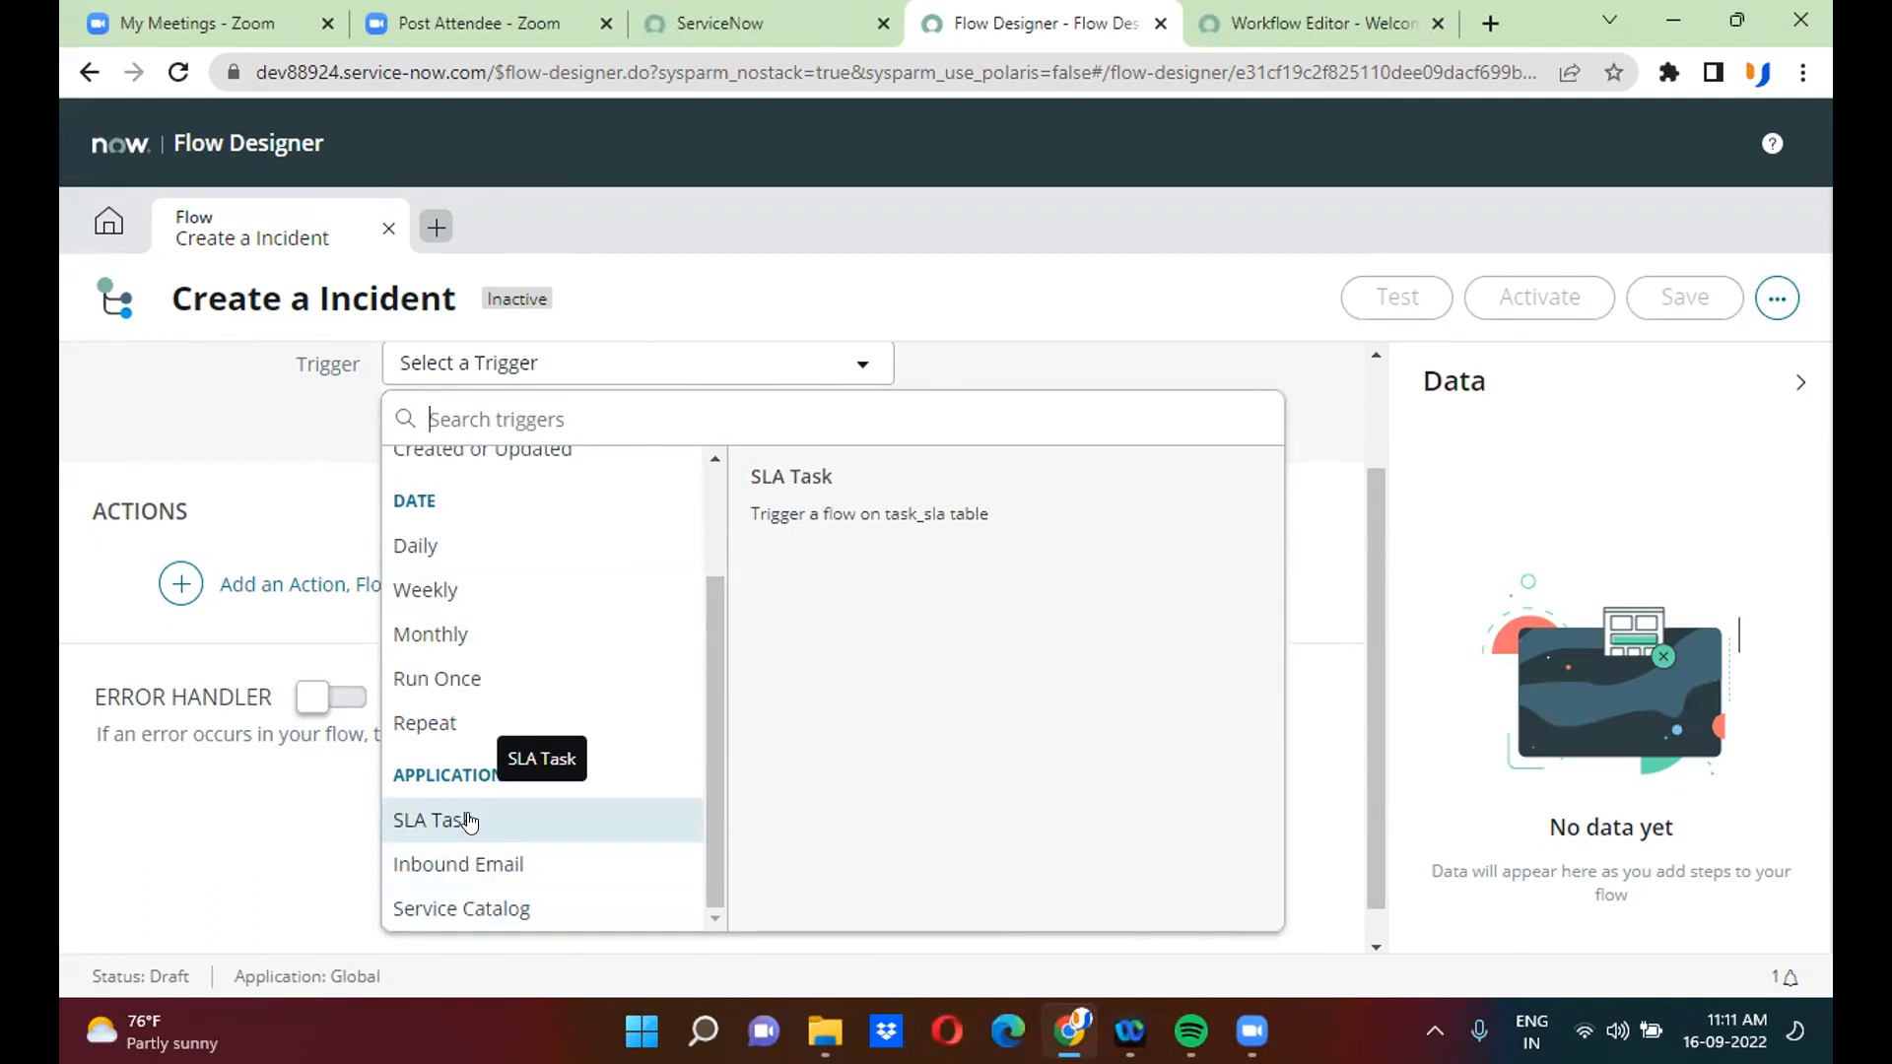
- Open a blank incident form in the ServiceNow instance by entering incident.do in the application navigator
left_click(709, 25)
left_click(227, 135)
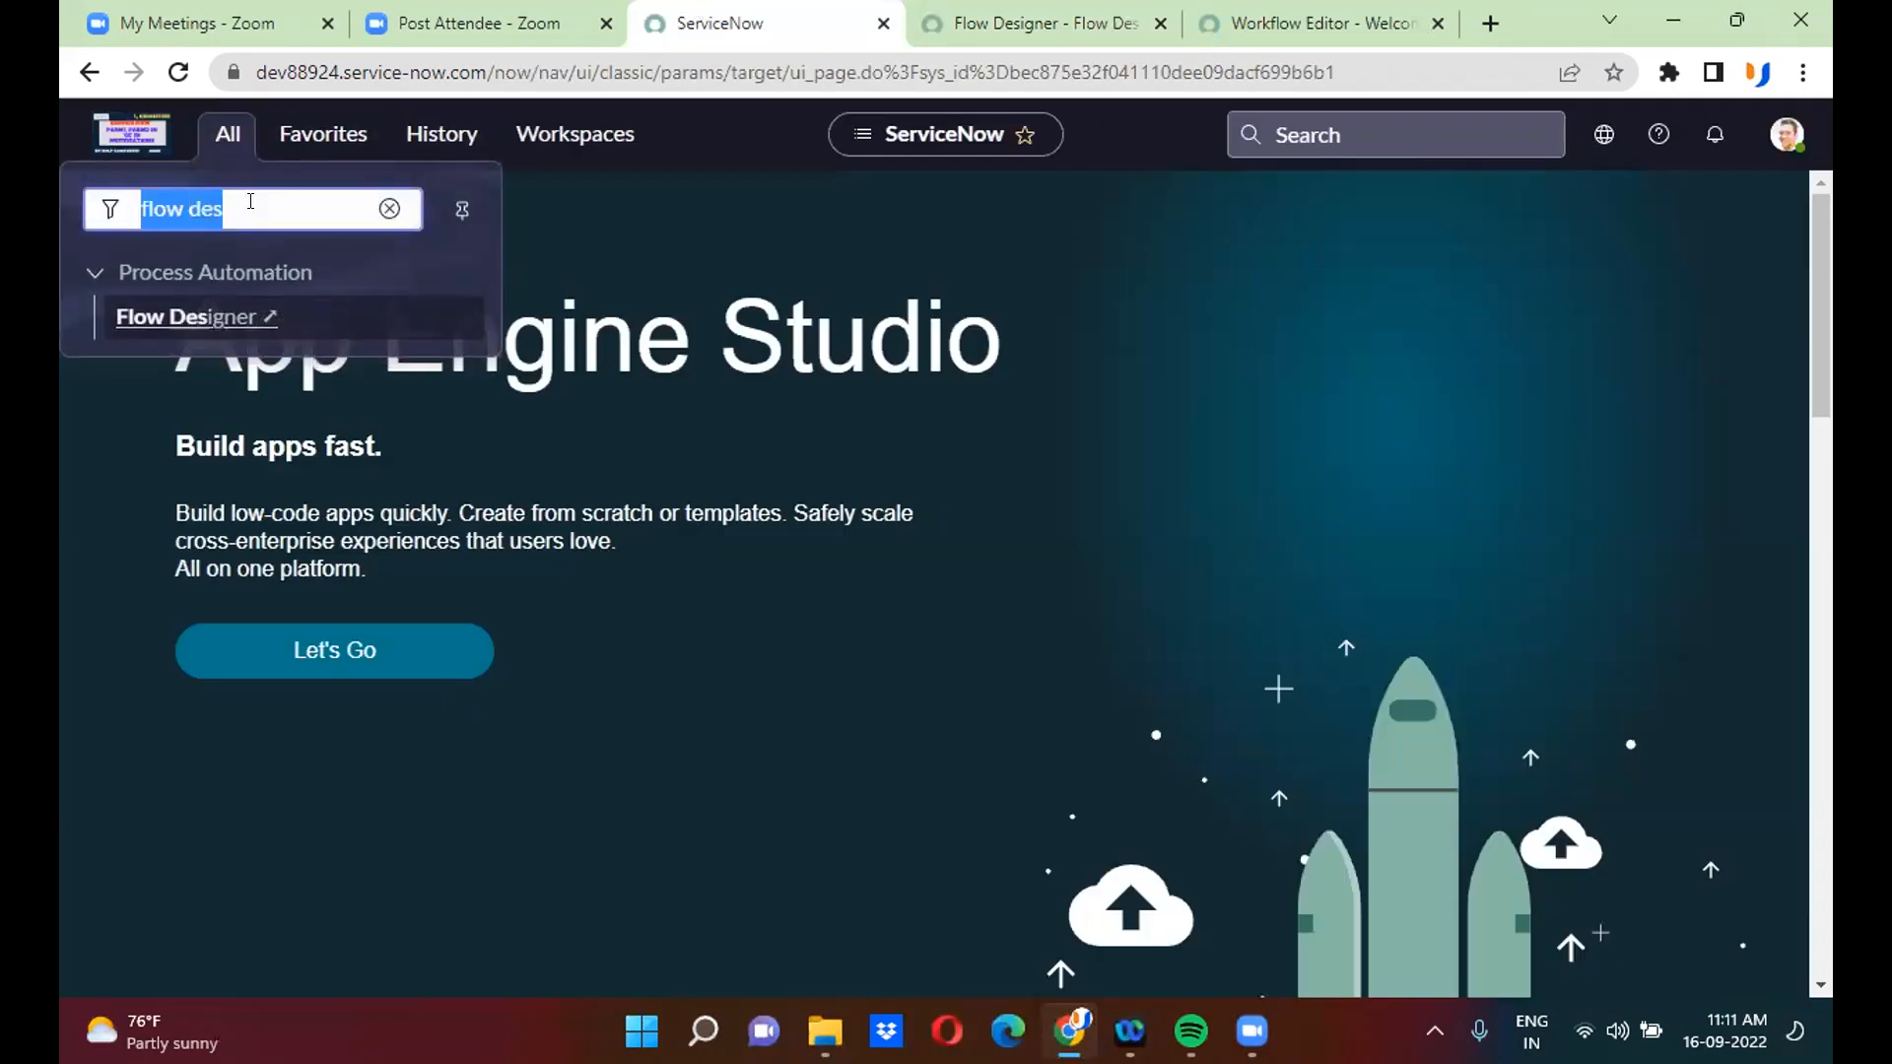
type("incident")
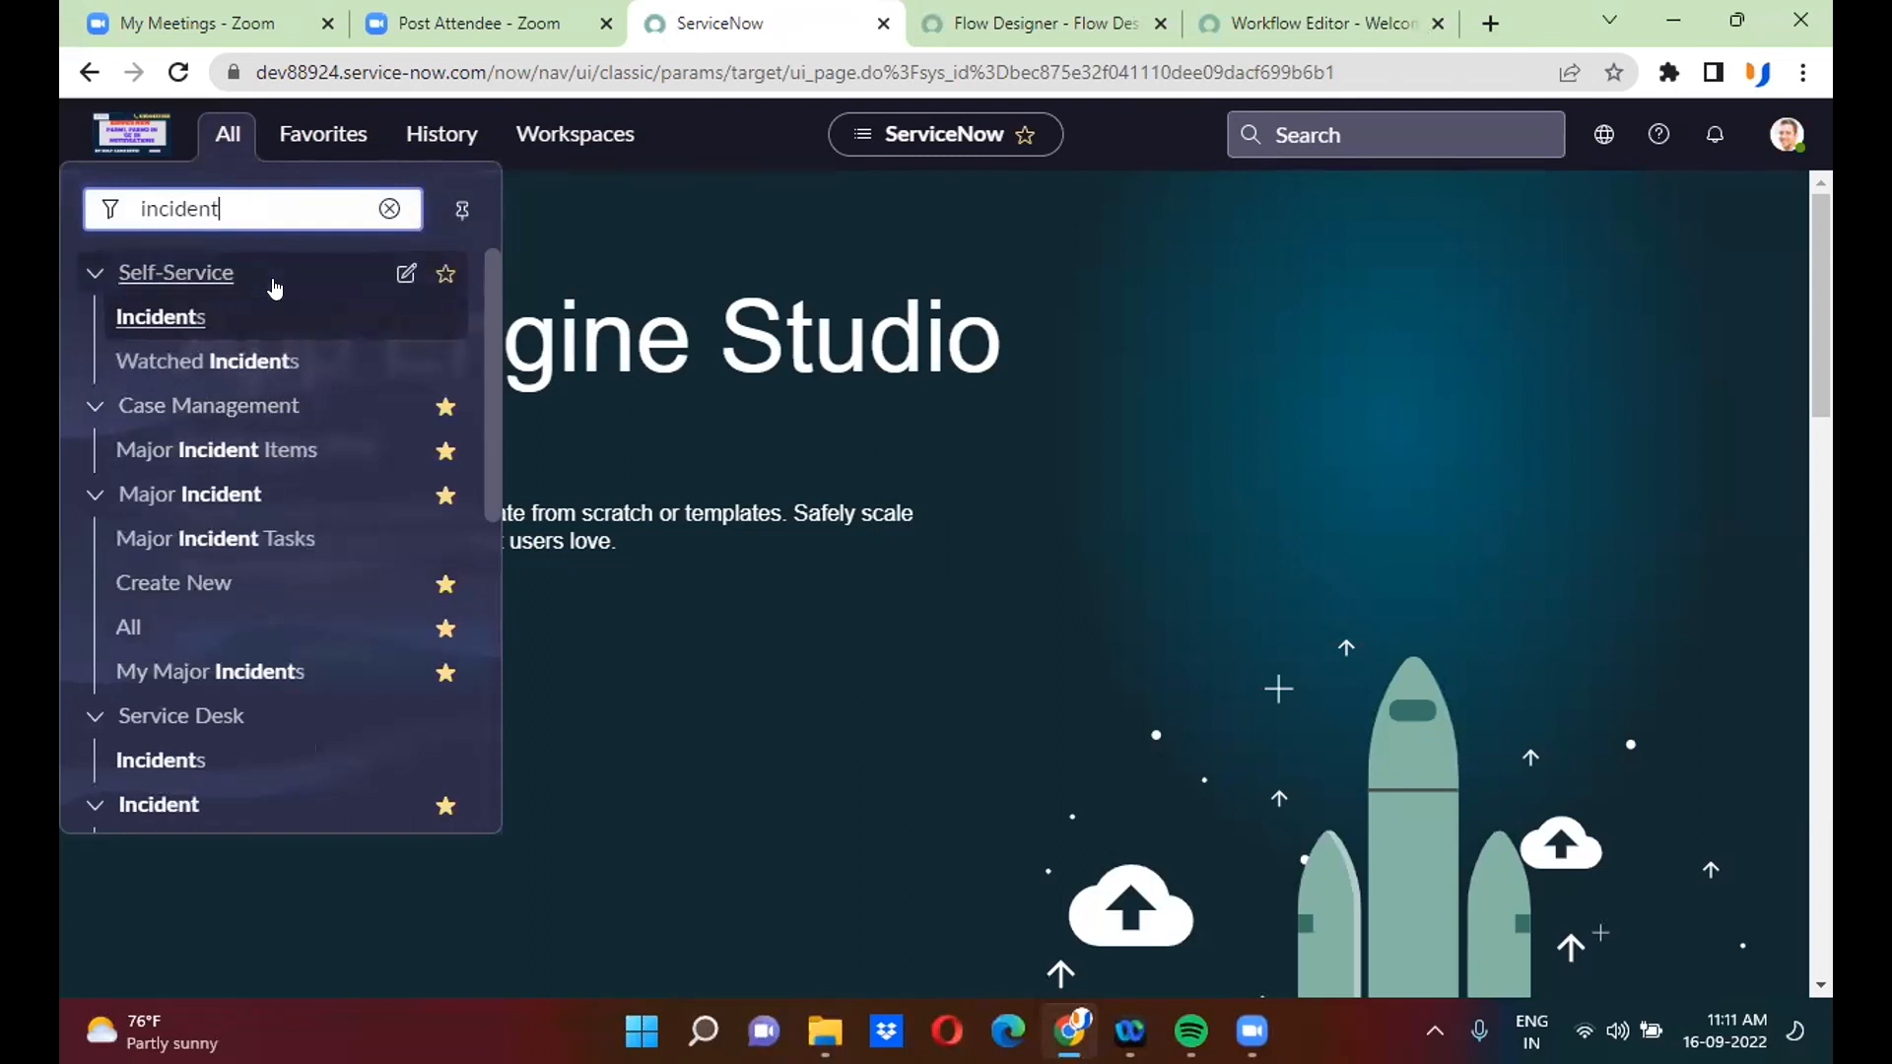
type(".do")
key("Return")
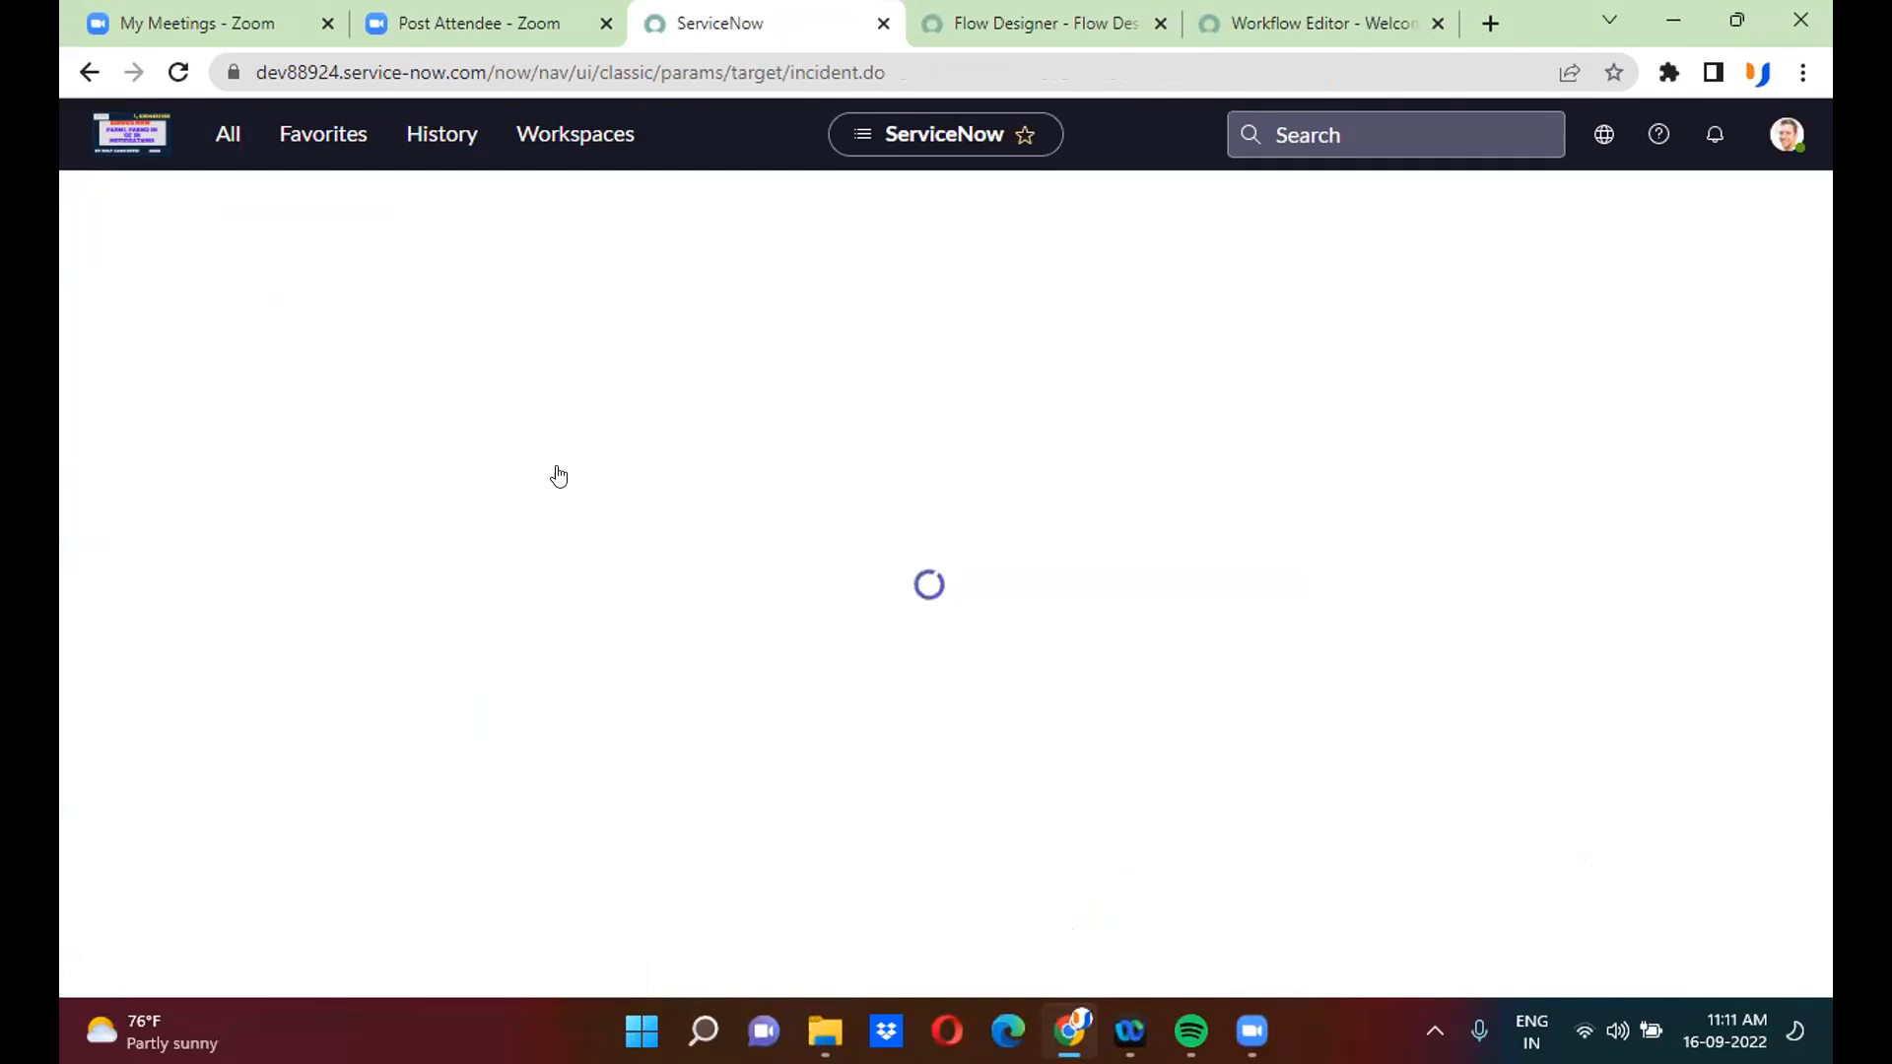
- Set the new incident's category and assignment group to Network and save the record
left_click(552, 434)
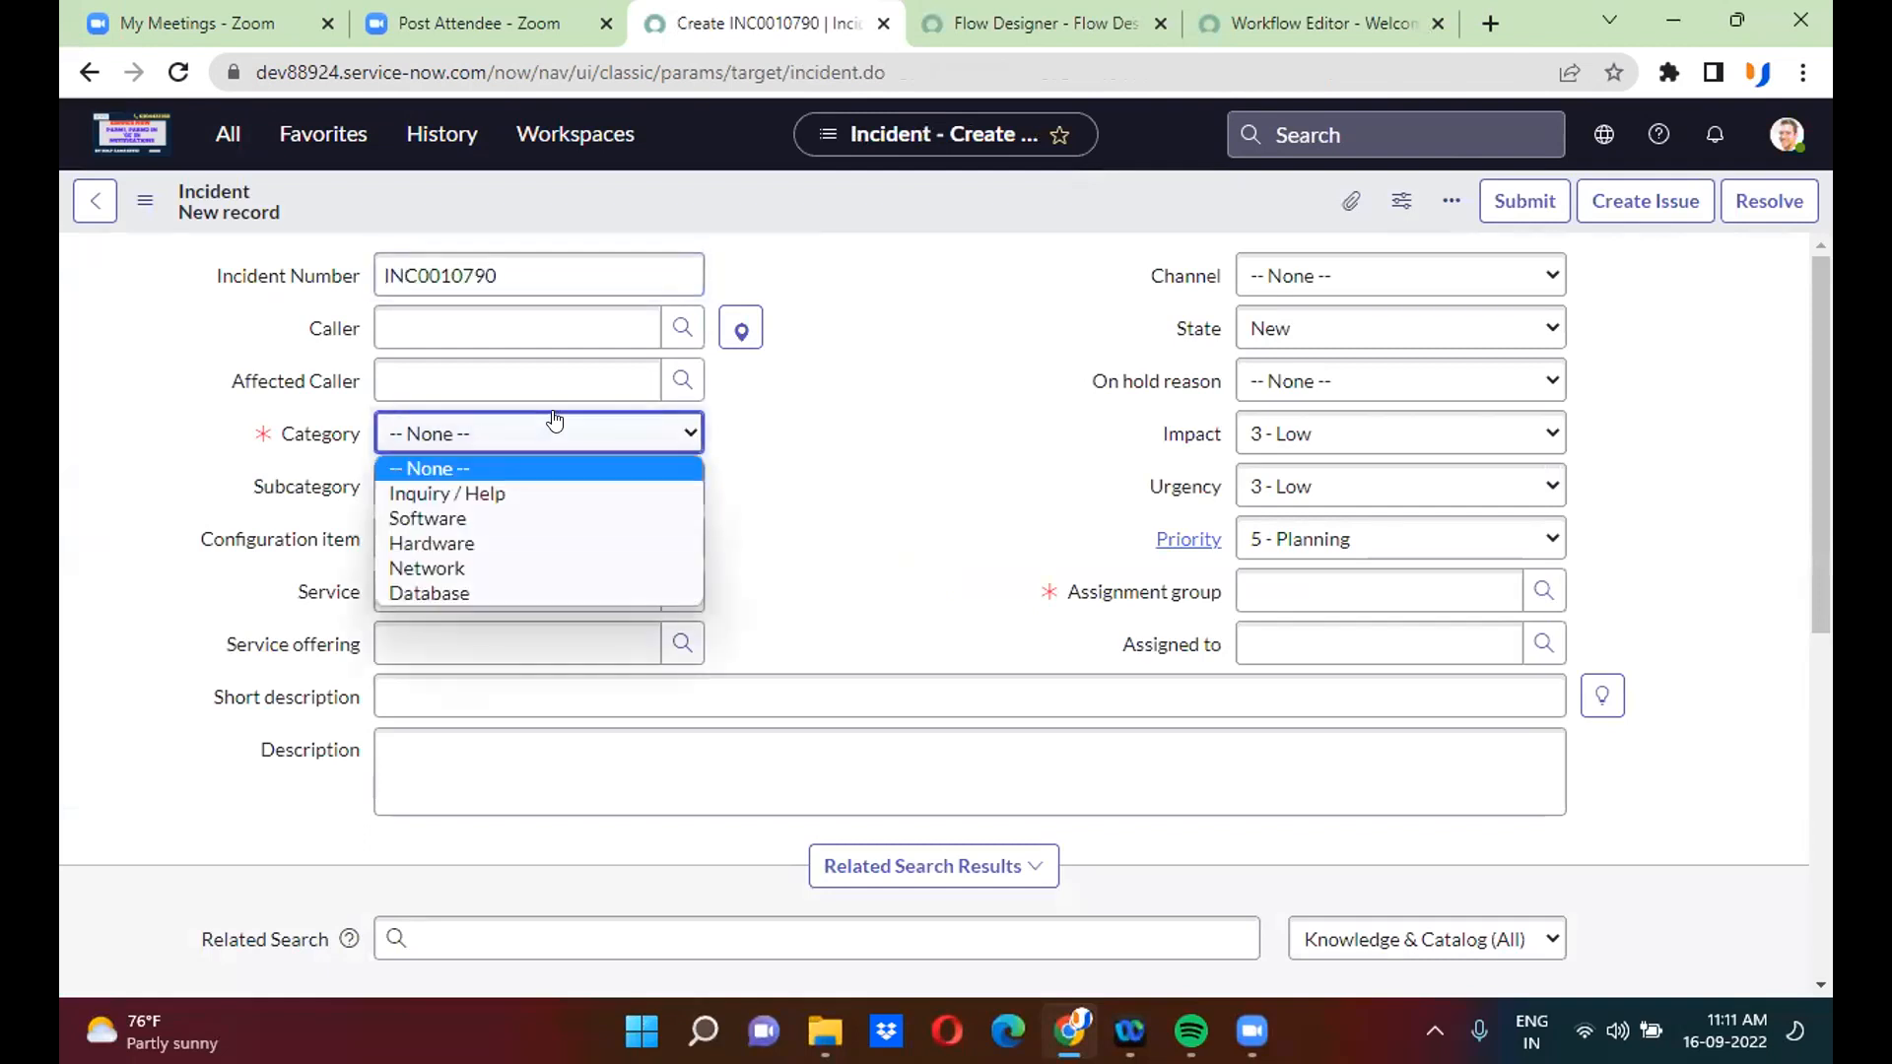
left_click(481, 556)
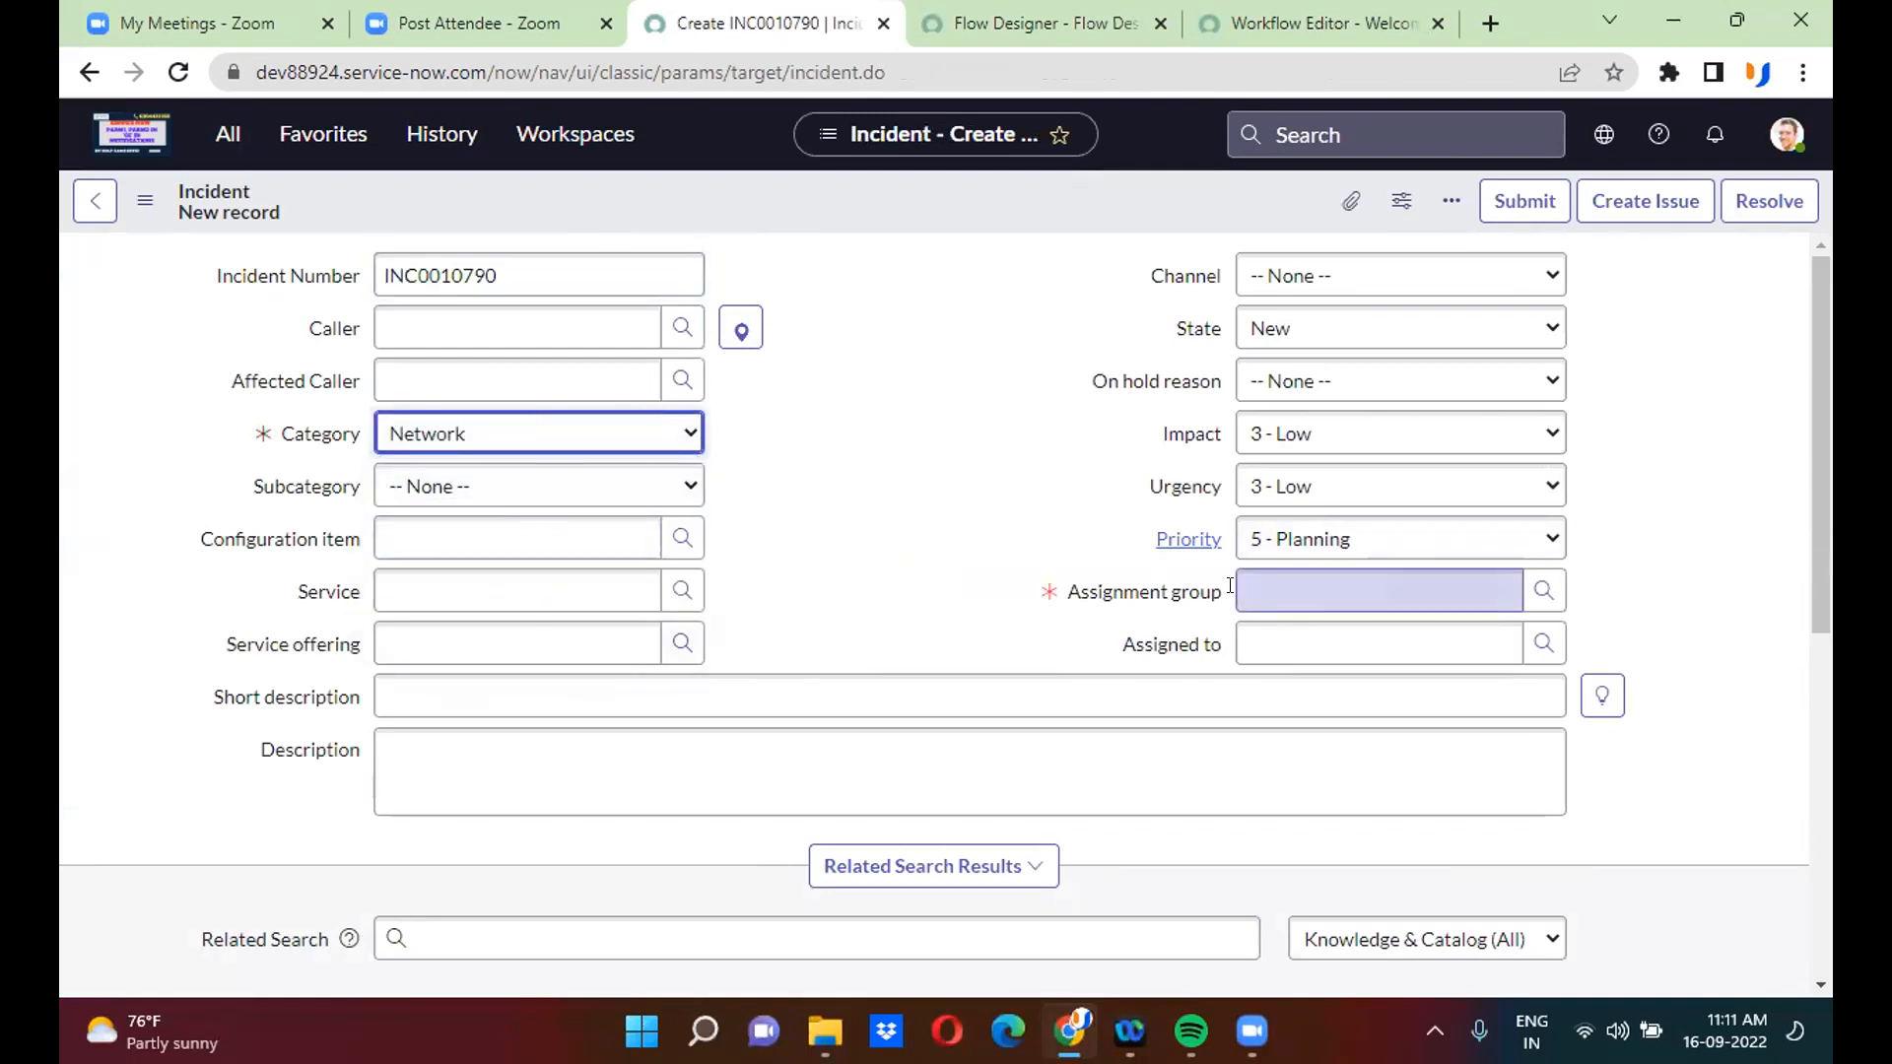
left_click(1277, 578)
type("**")
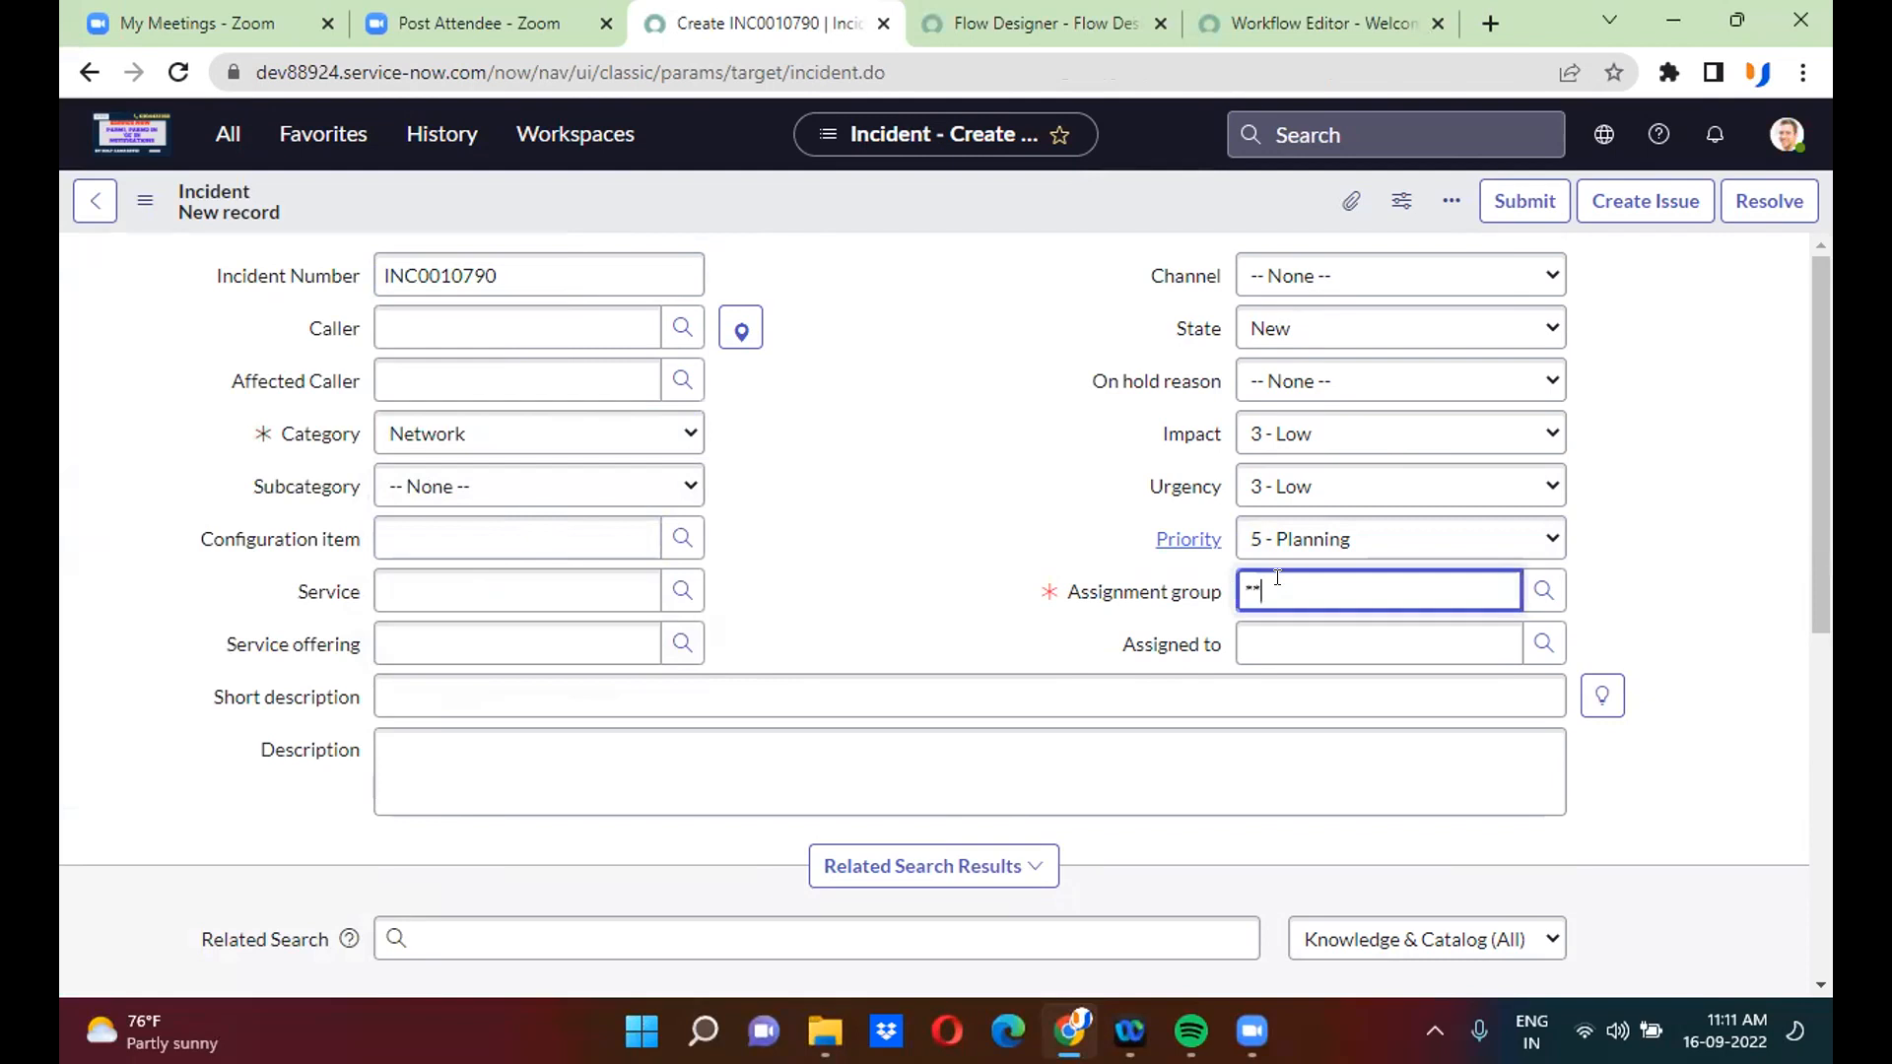
left_click(1316, 747)
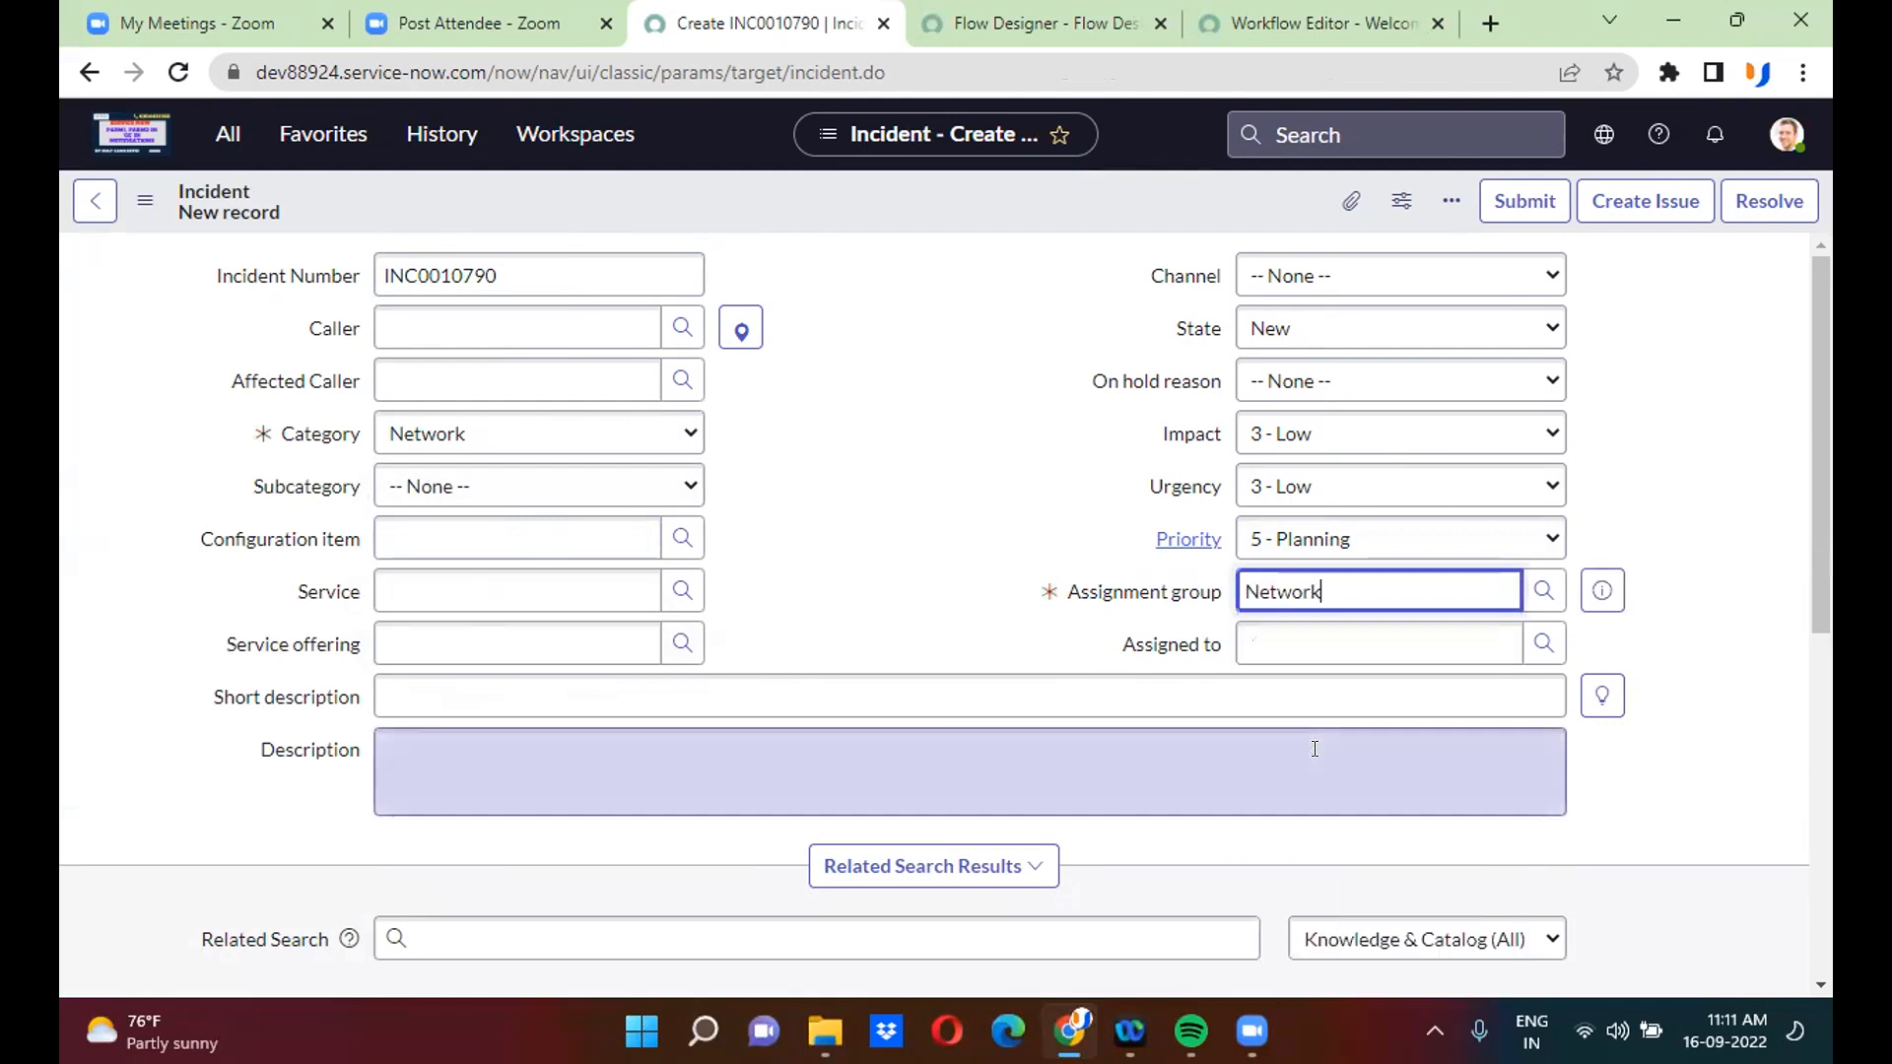
left_click(975, 352)
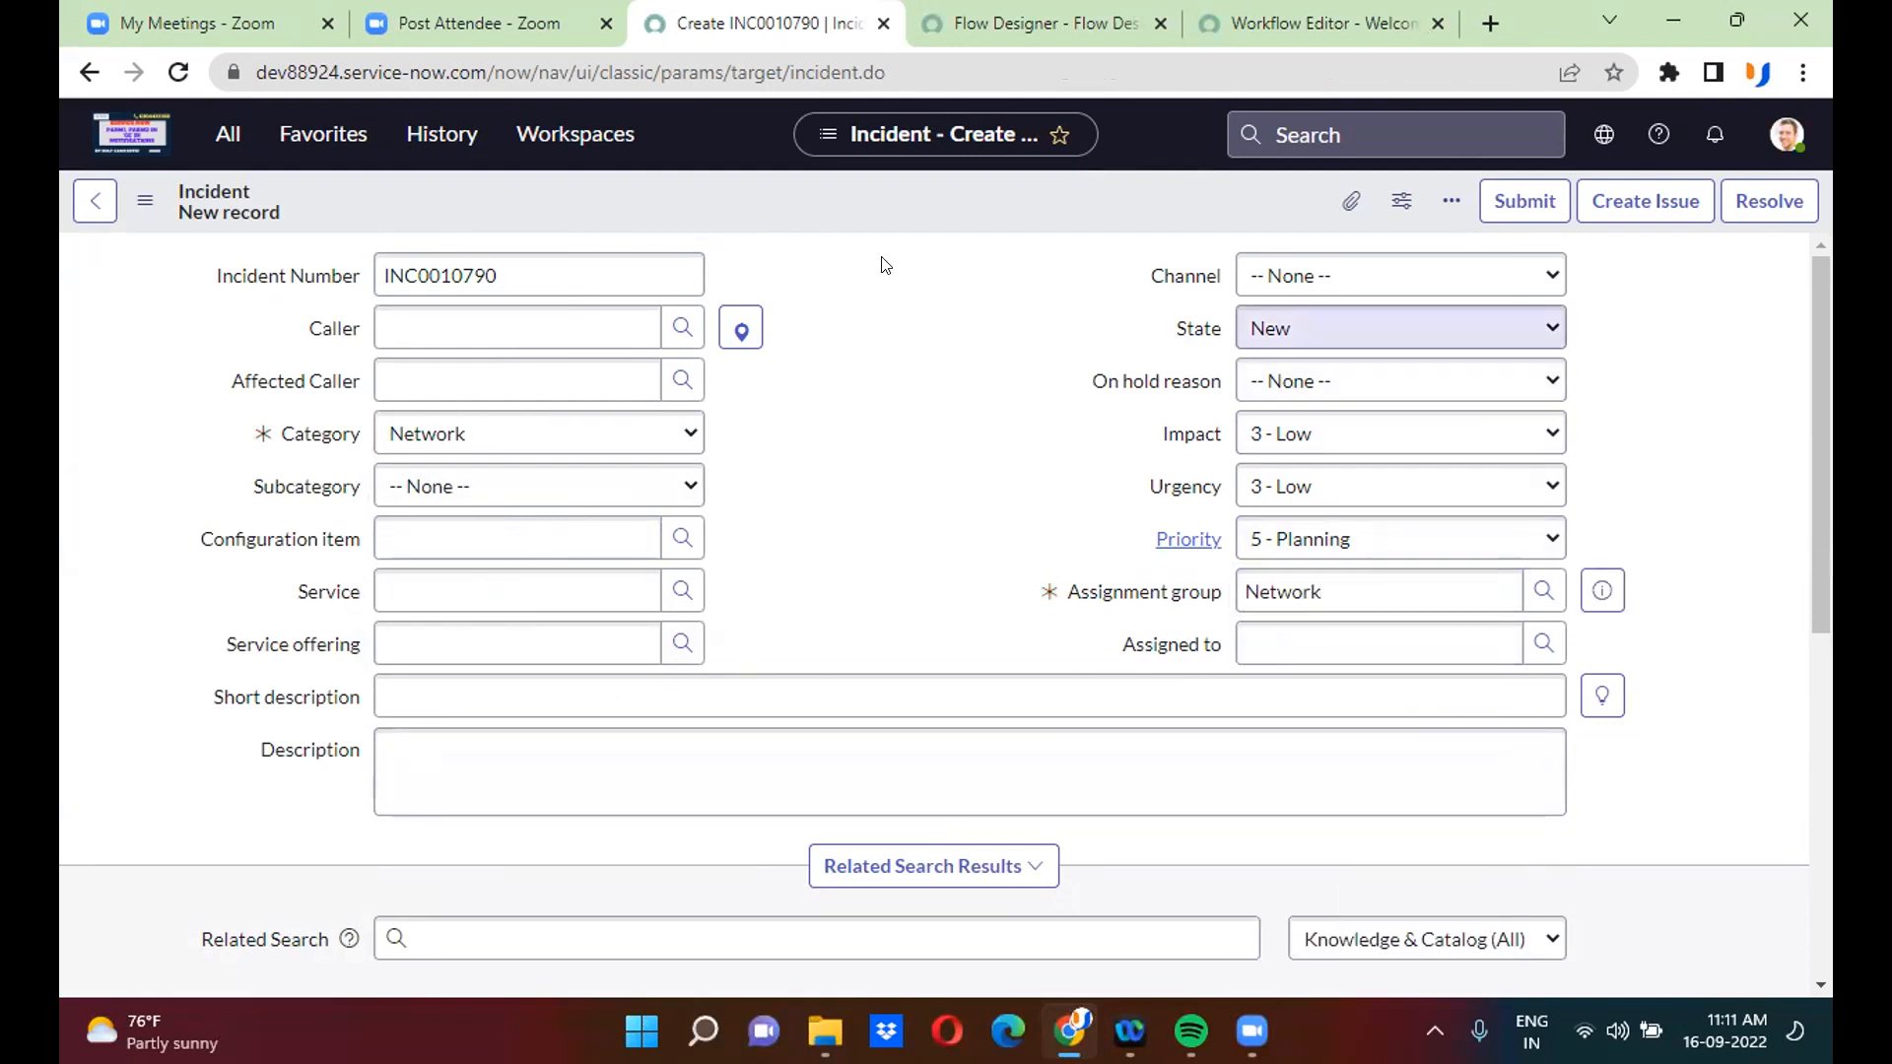
right_click(811, 203)
left_click(846, 219)
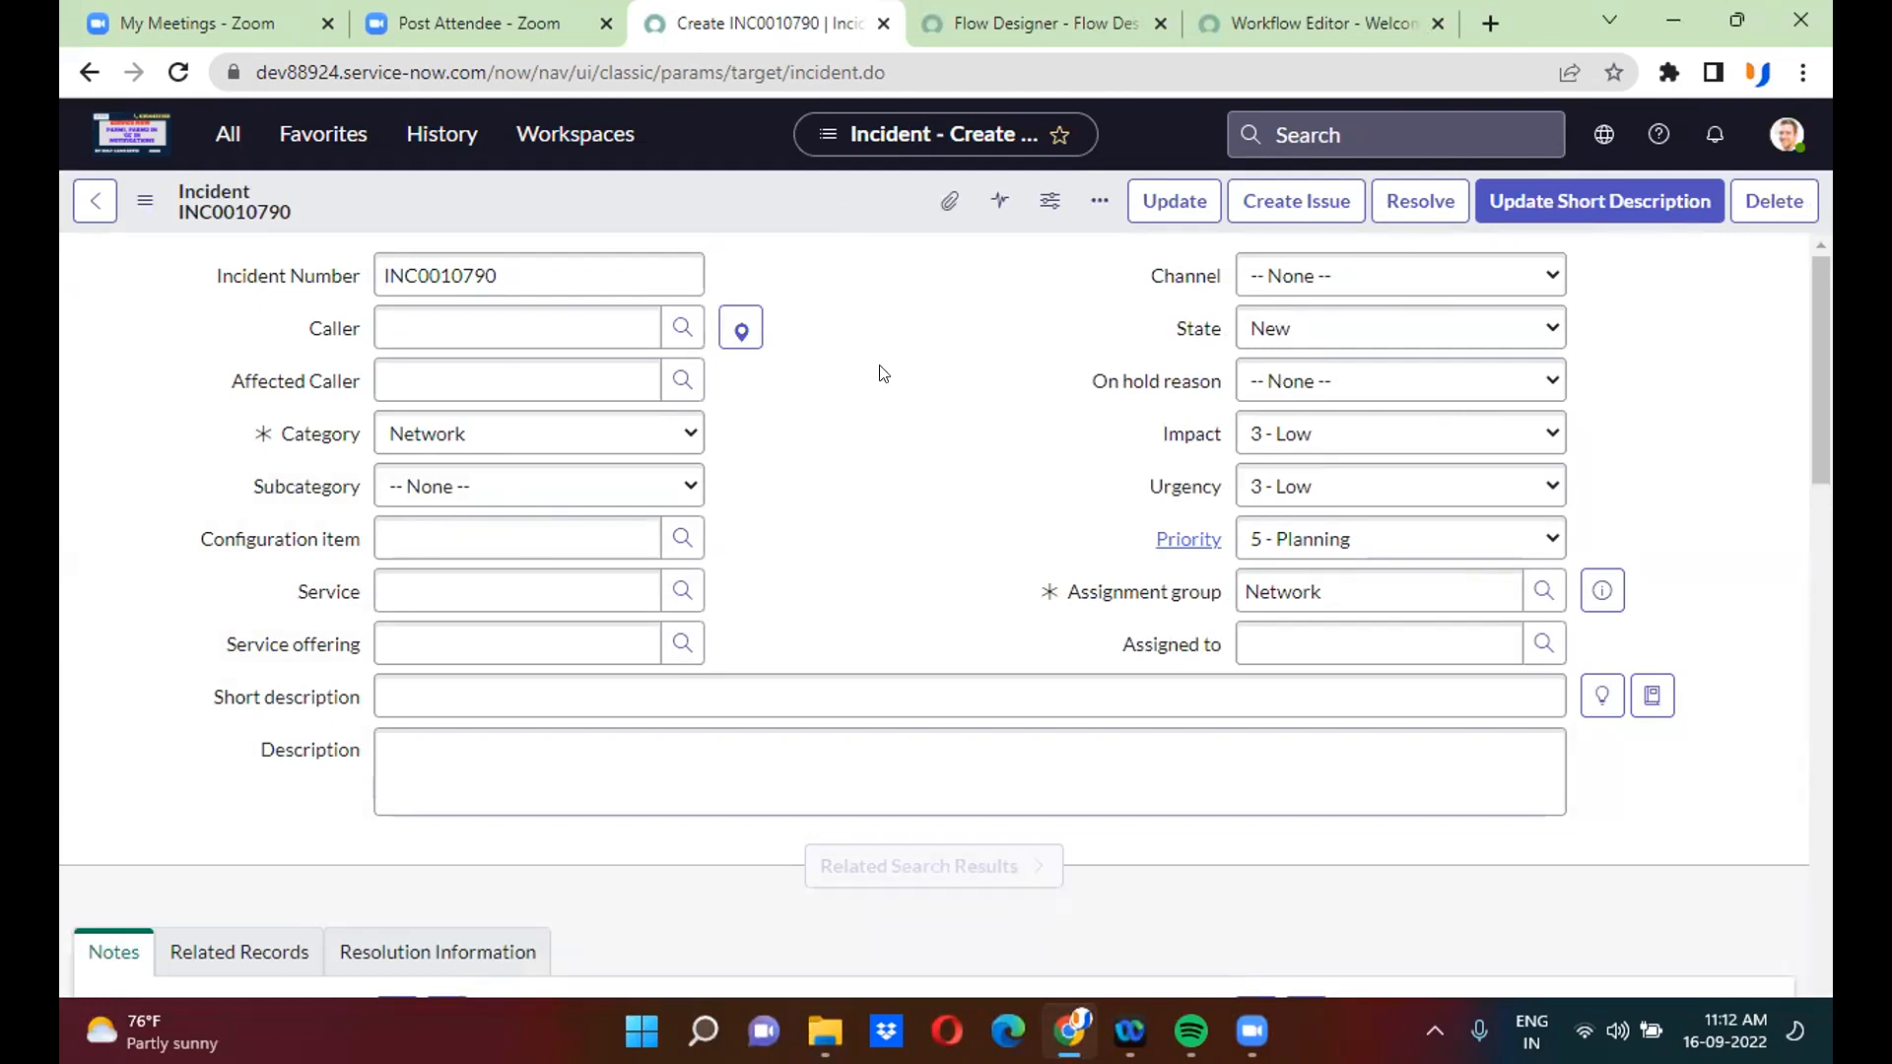
- Examine the saved incident's Task SLAs, and return to Flow Designer to review the record triggers
scroll(883, 373, "down", 4)
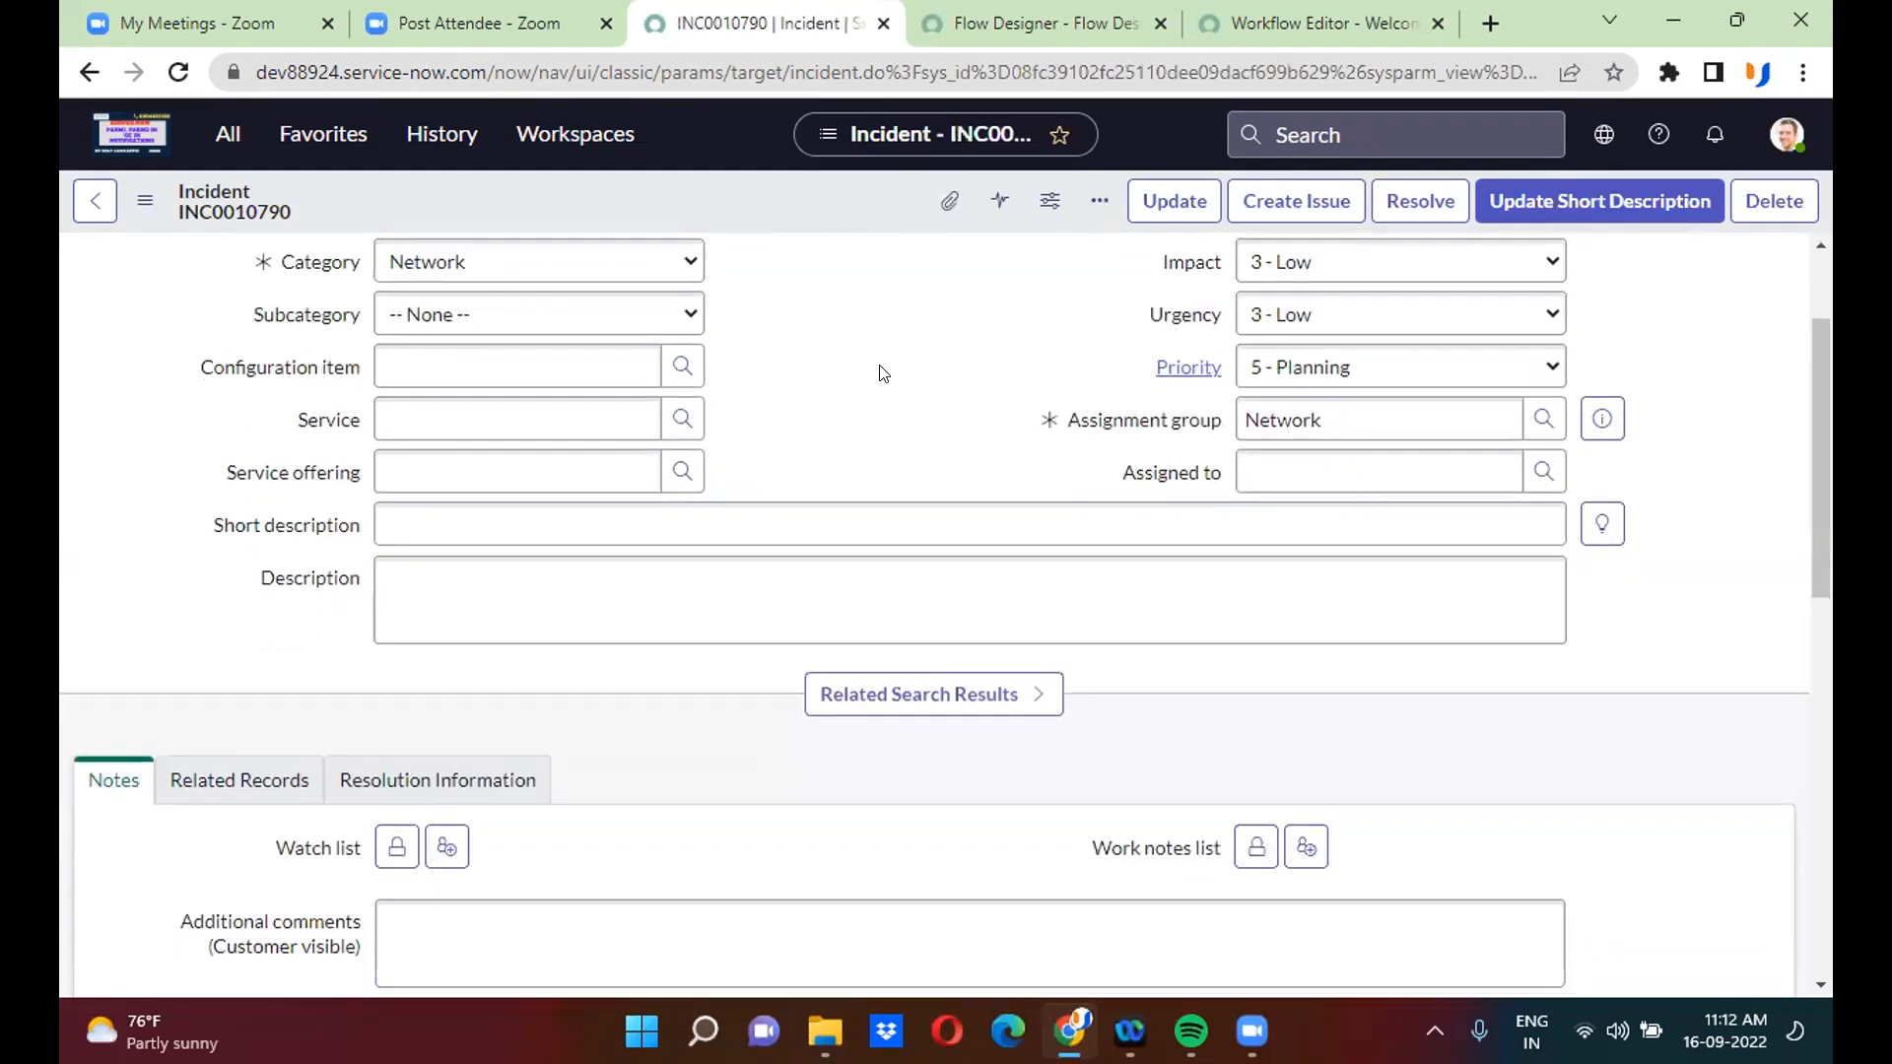
scroll(875, 365, "down", 10)
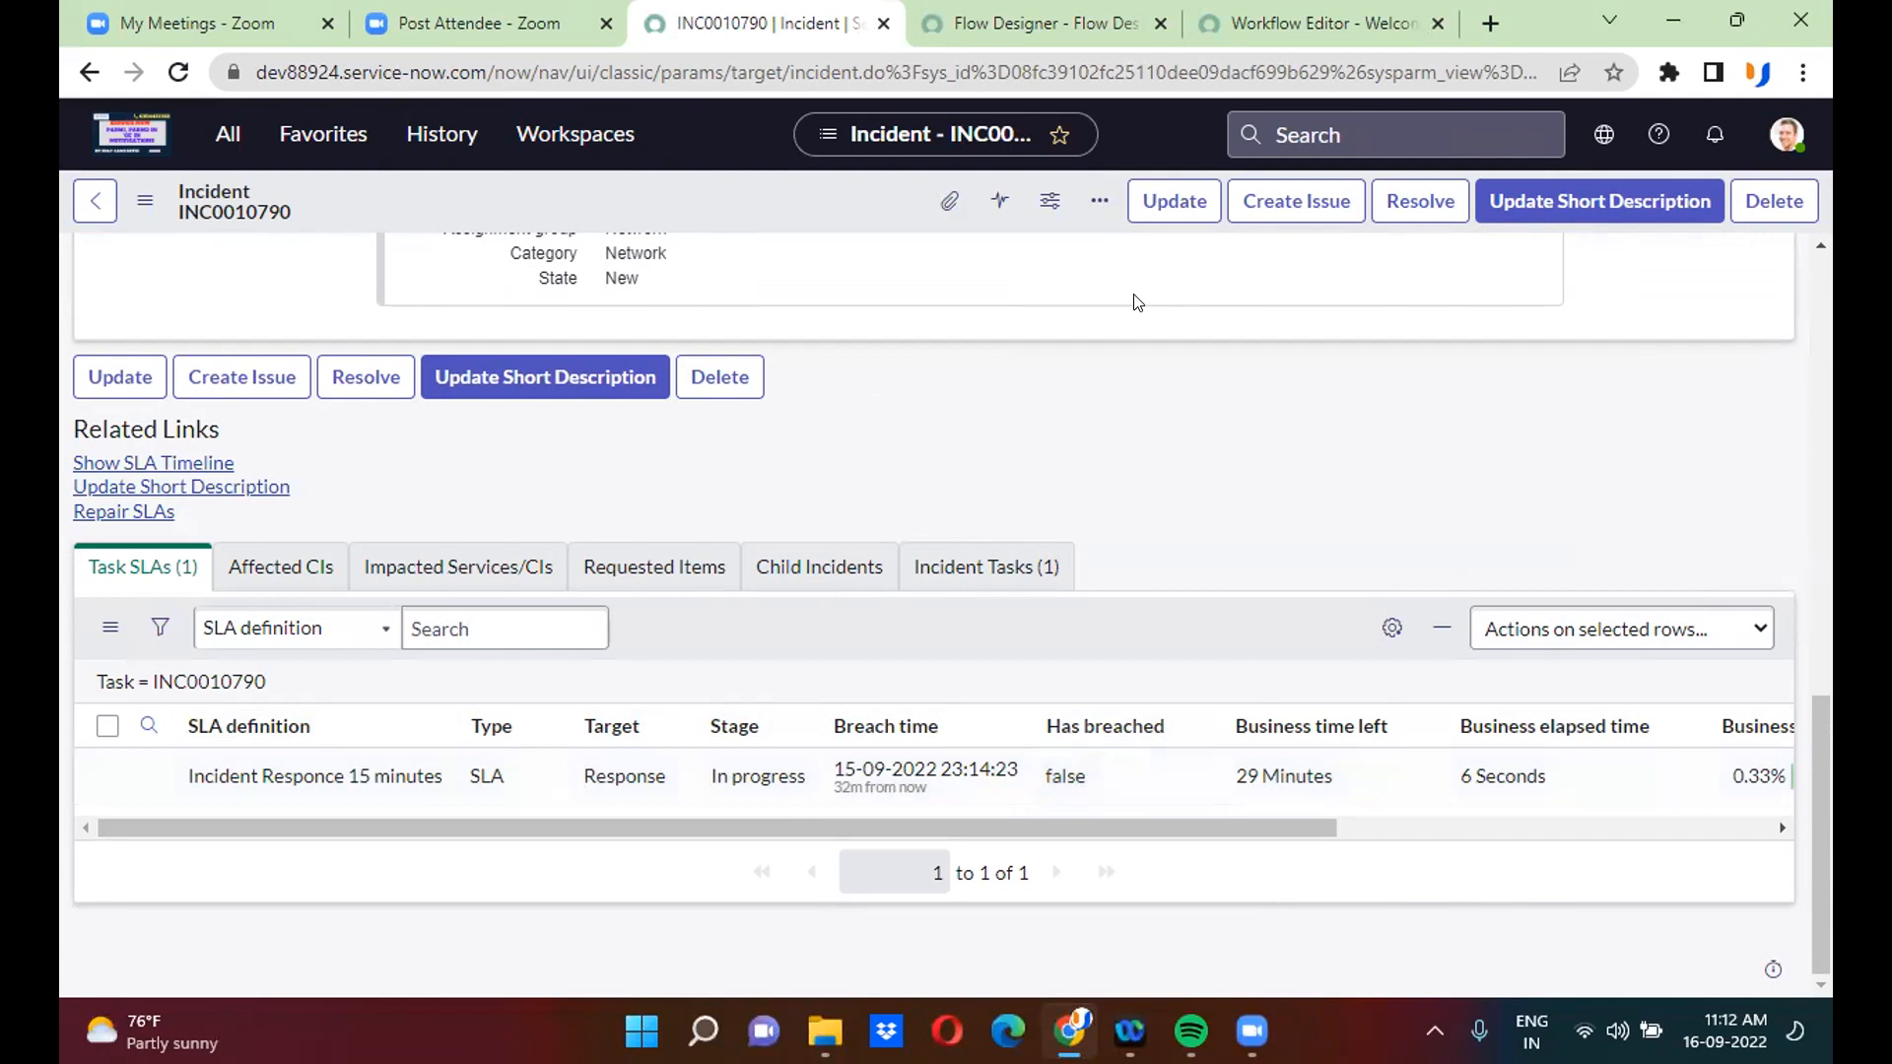
left_click(1039, 23)
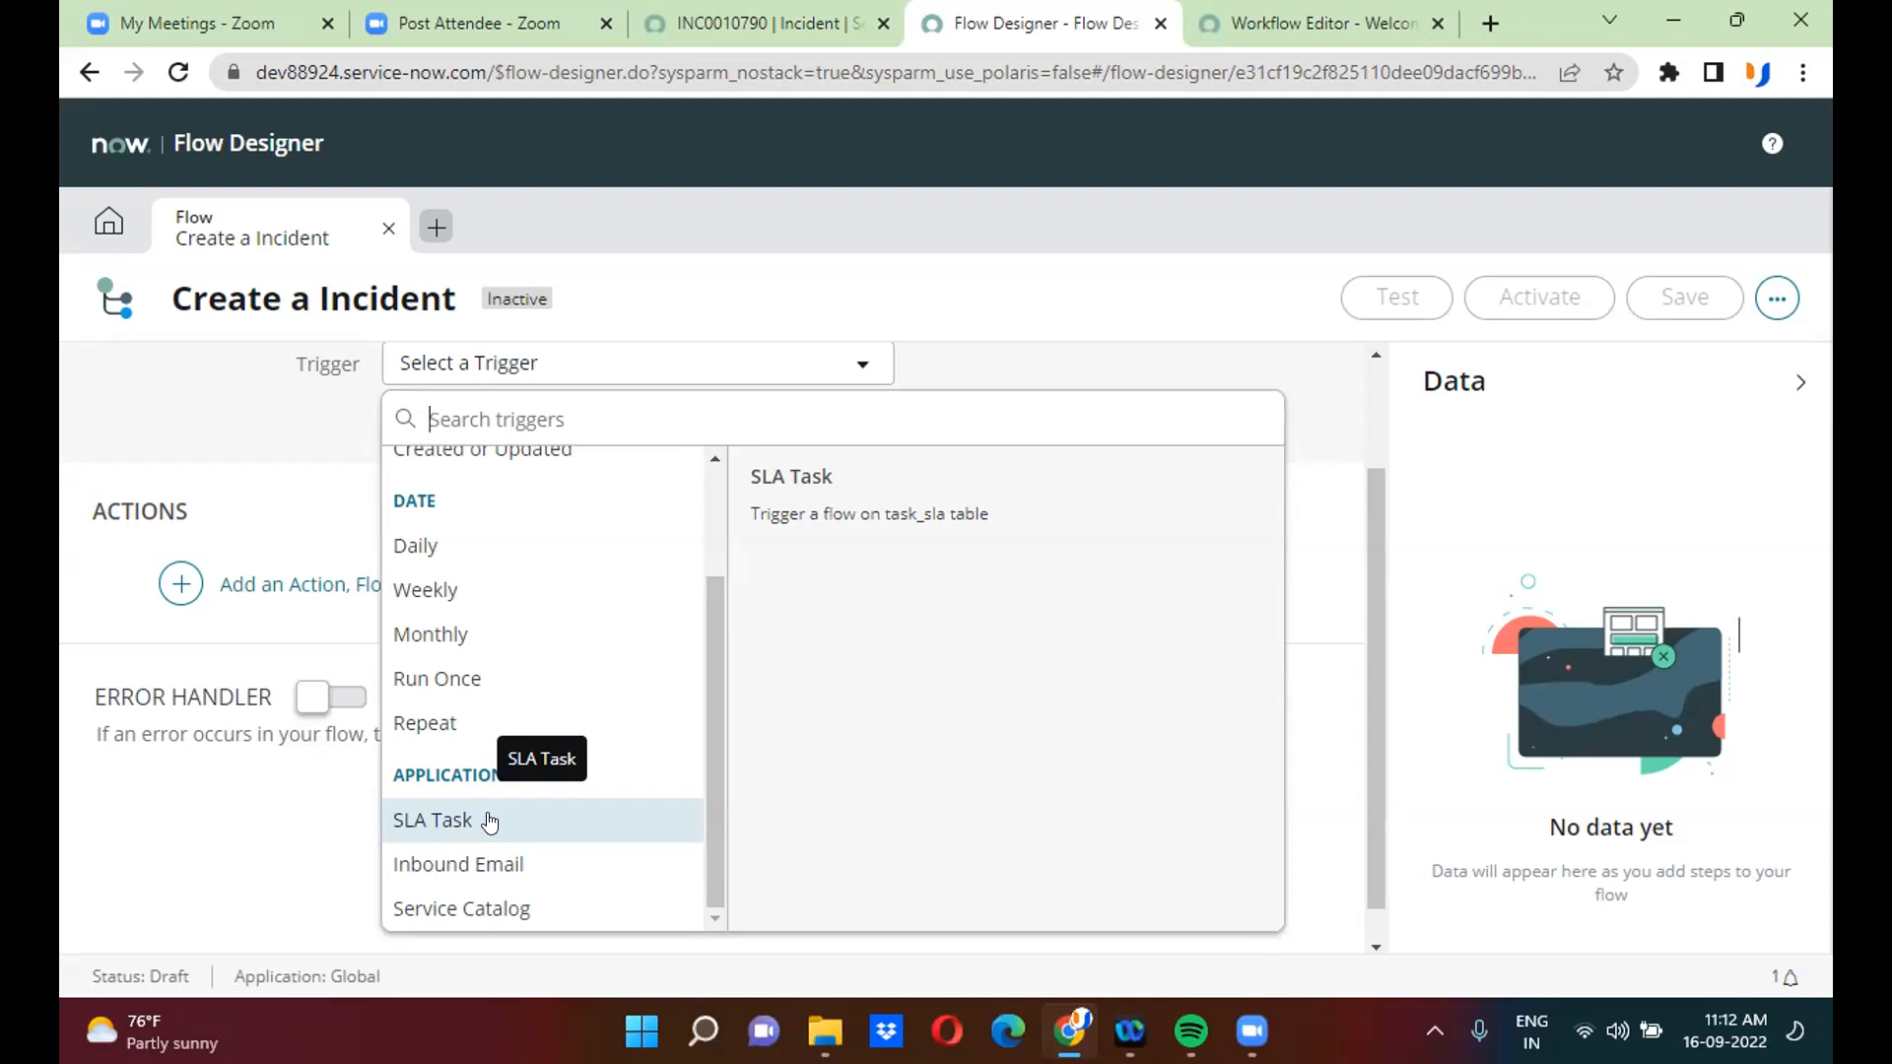
left_click(711, 477)
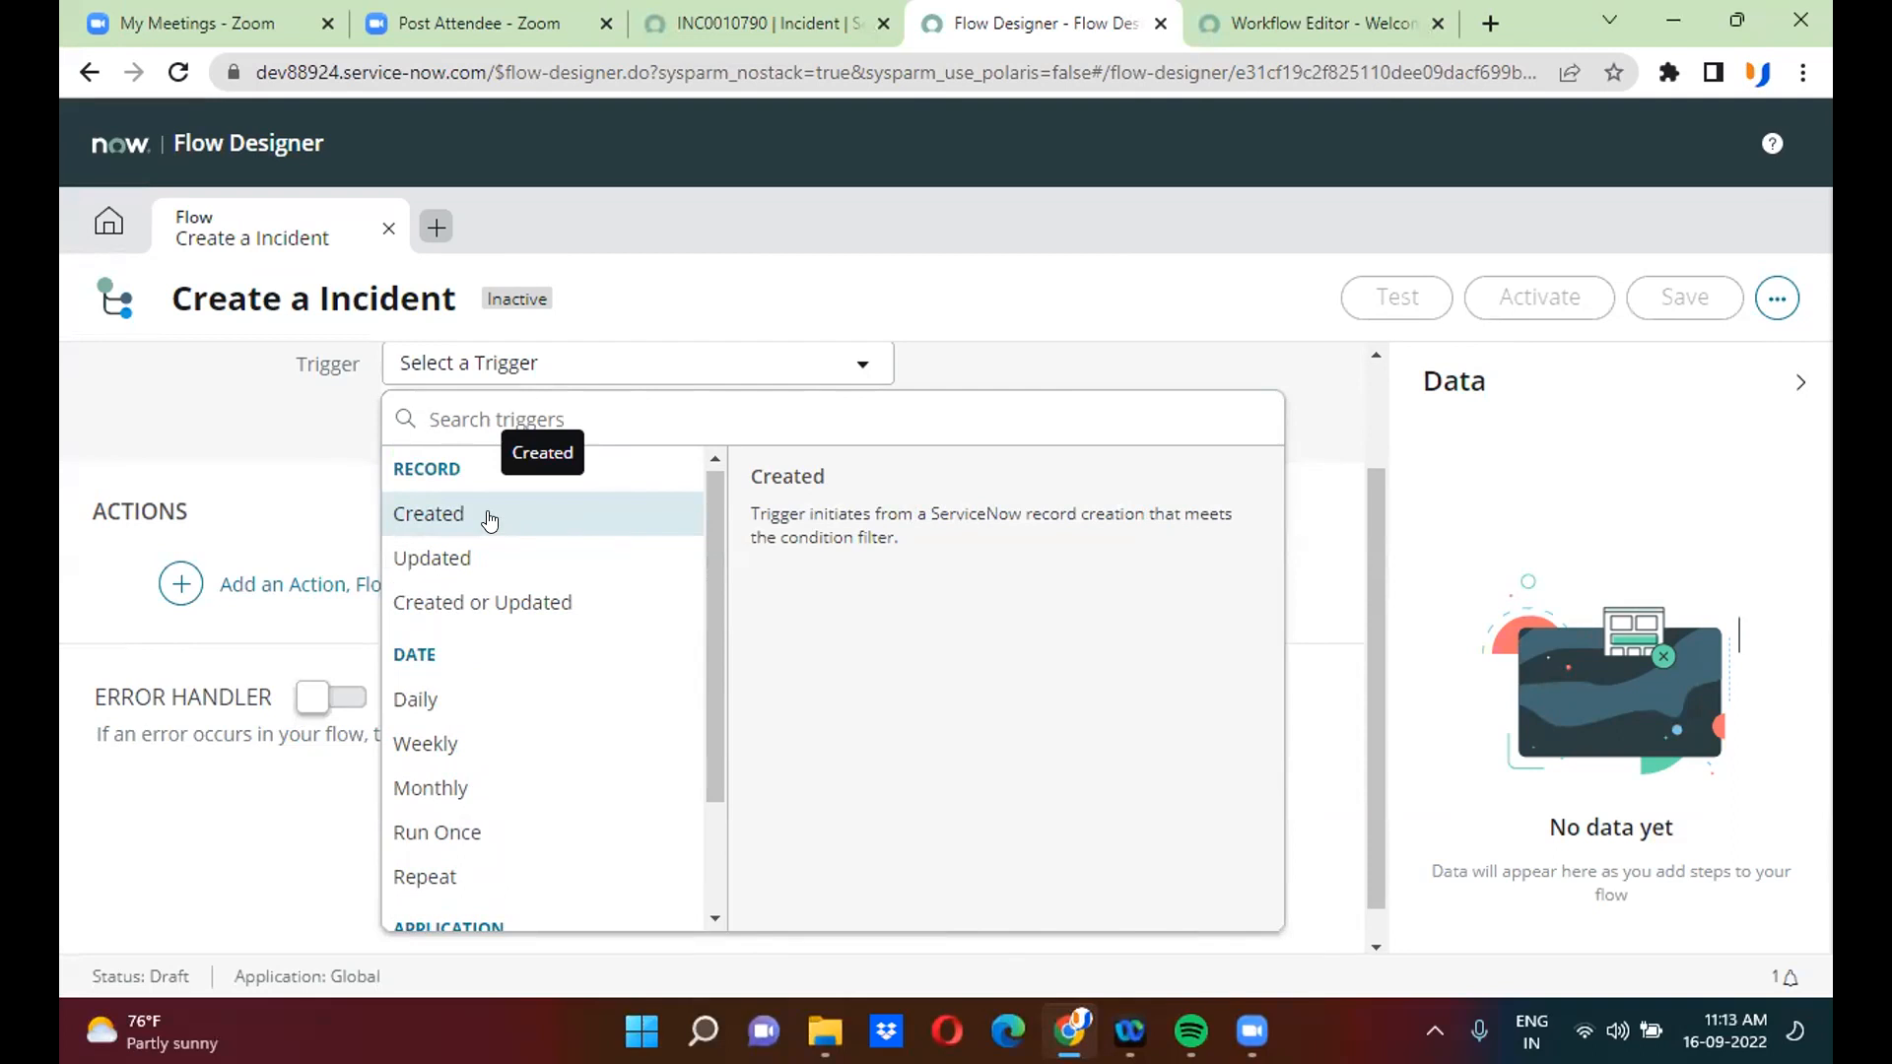
- Rename the flow as "Create a problem"
double_click(308, 238)
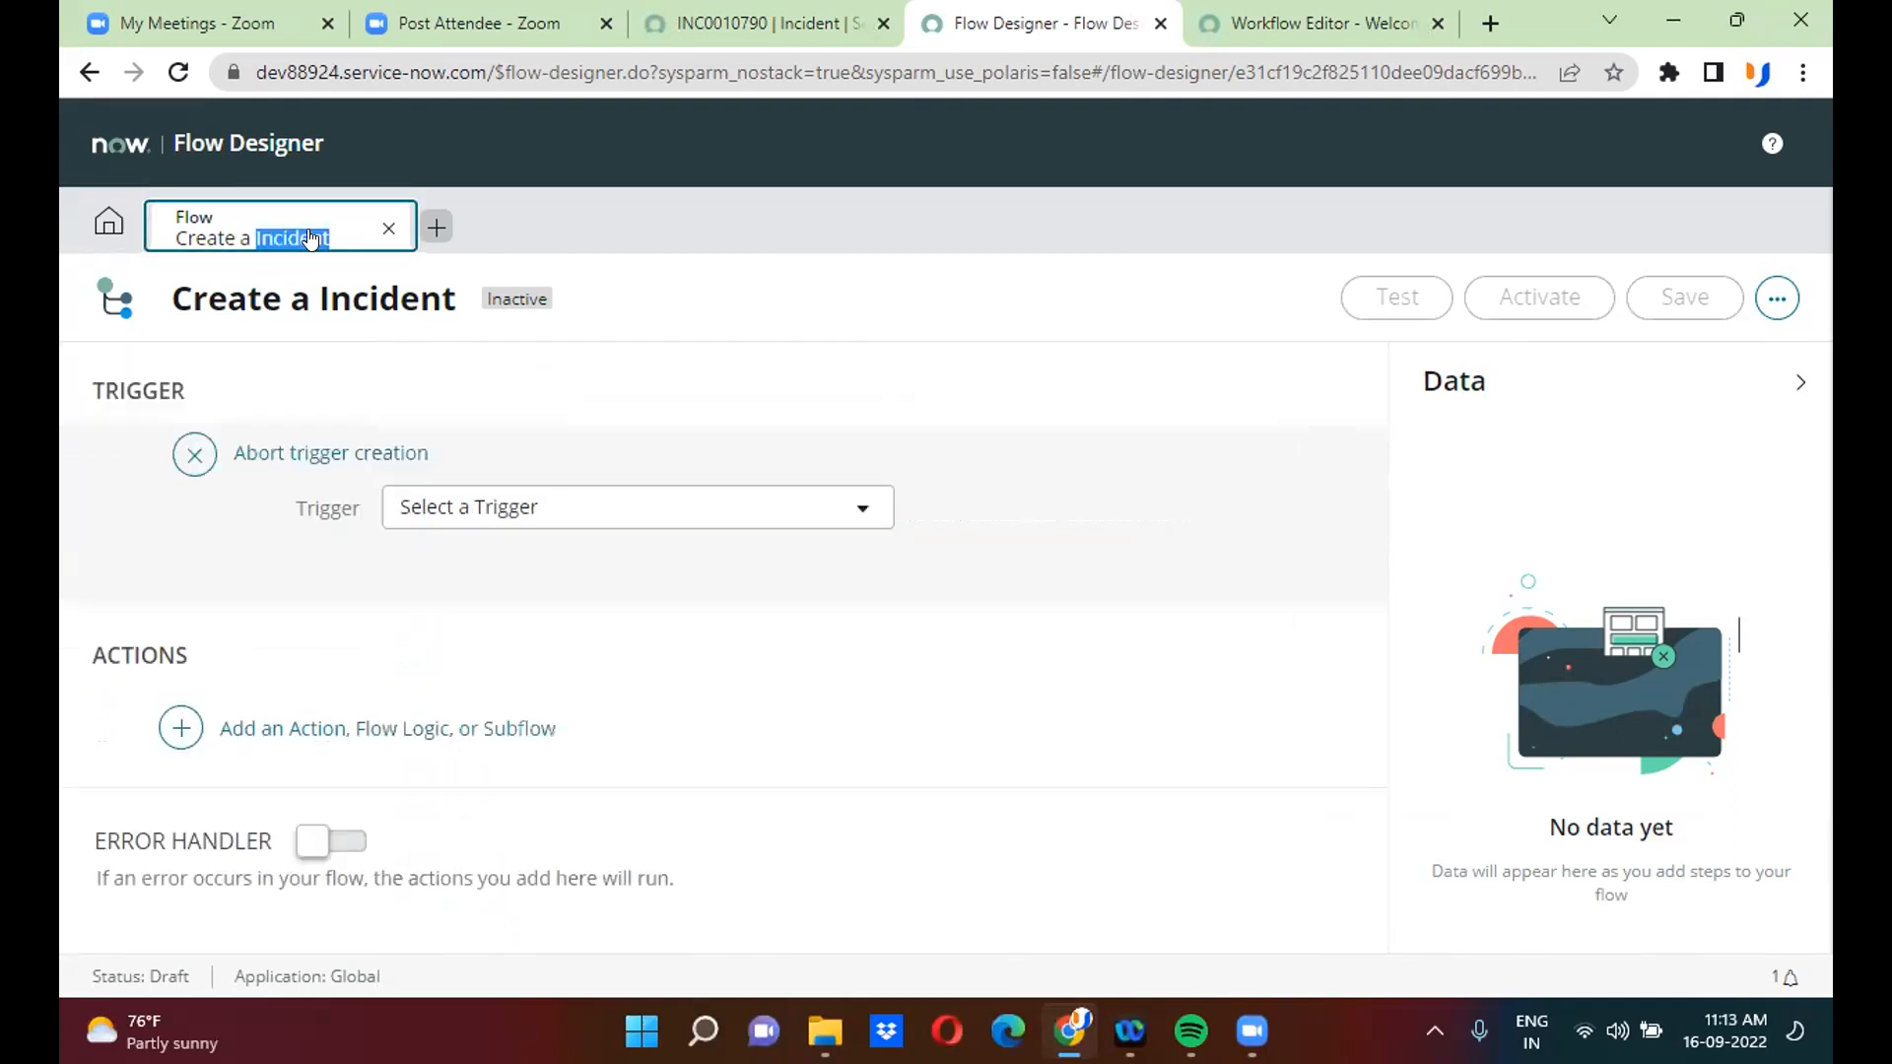
left_click(424, 303)
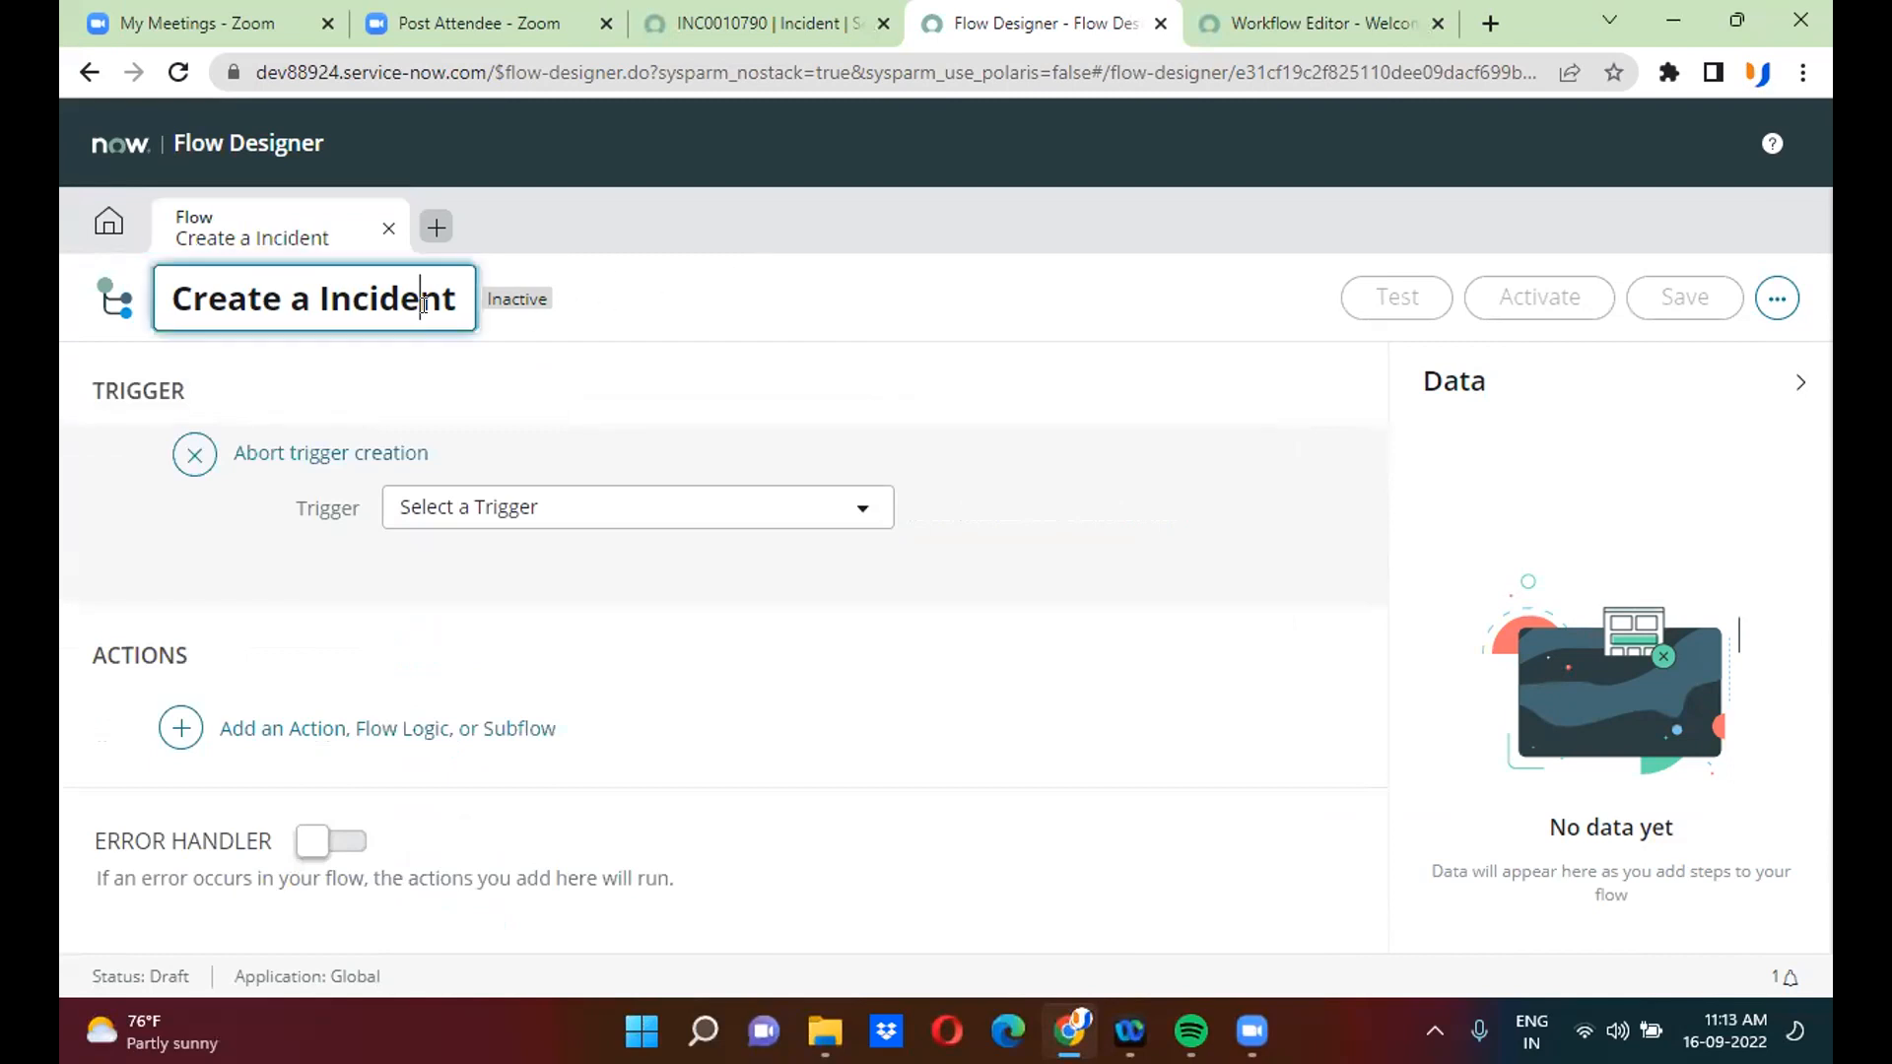
triple_click(424, 303)
double_click(424, 303)
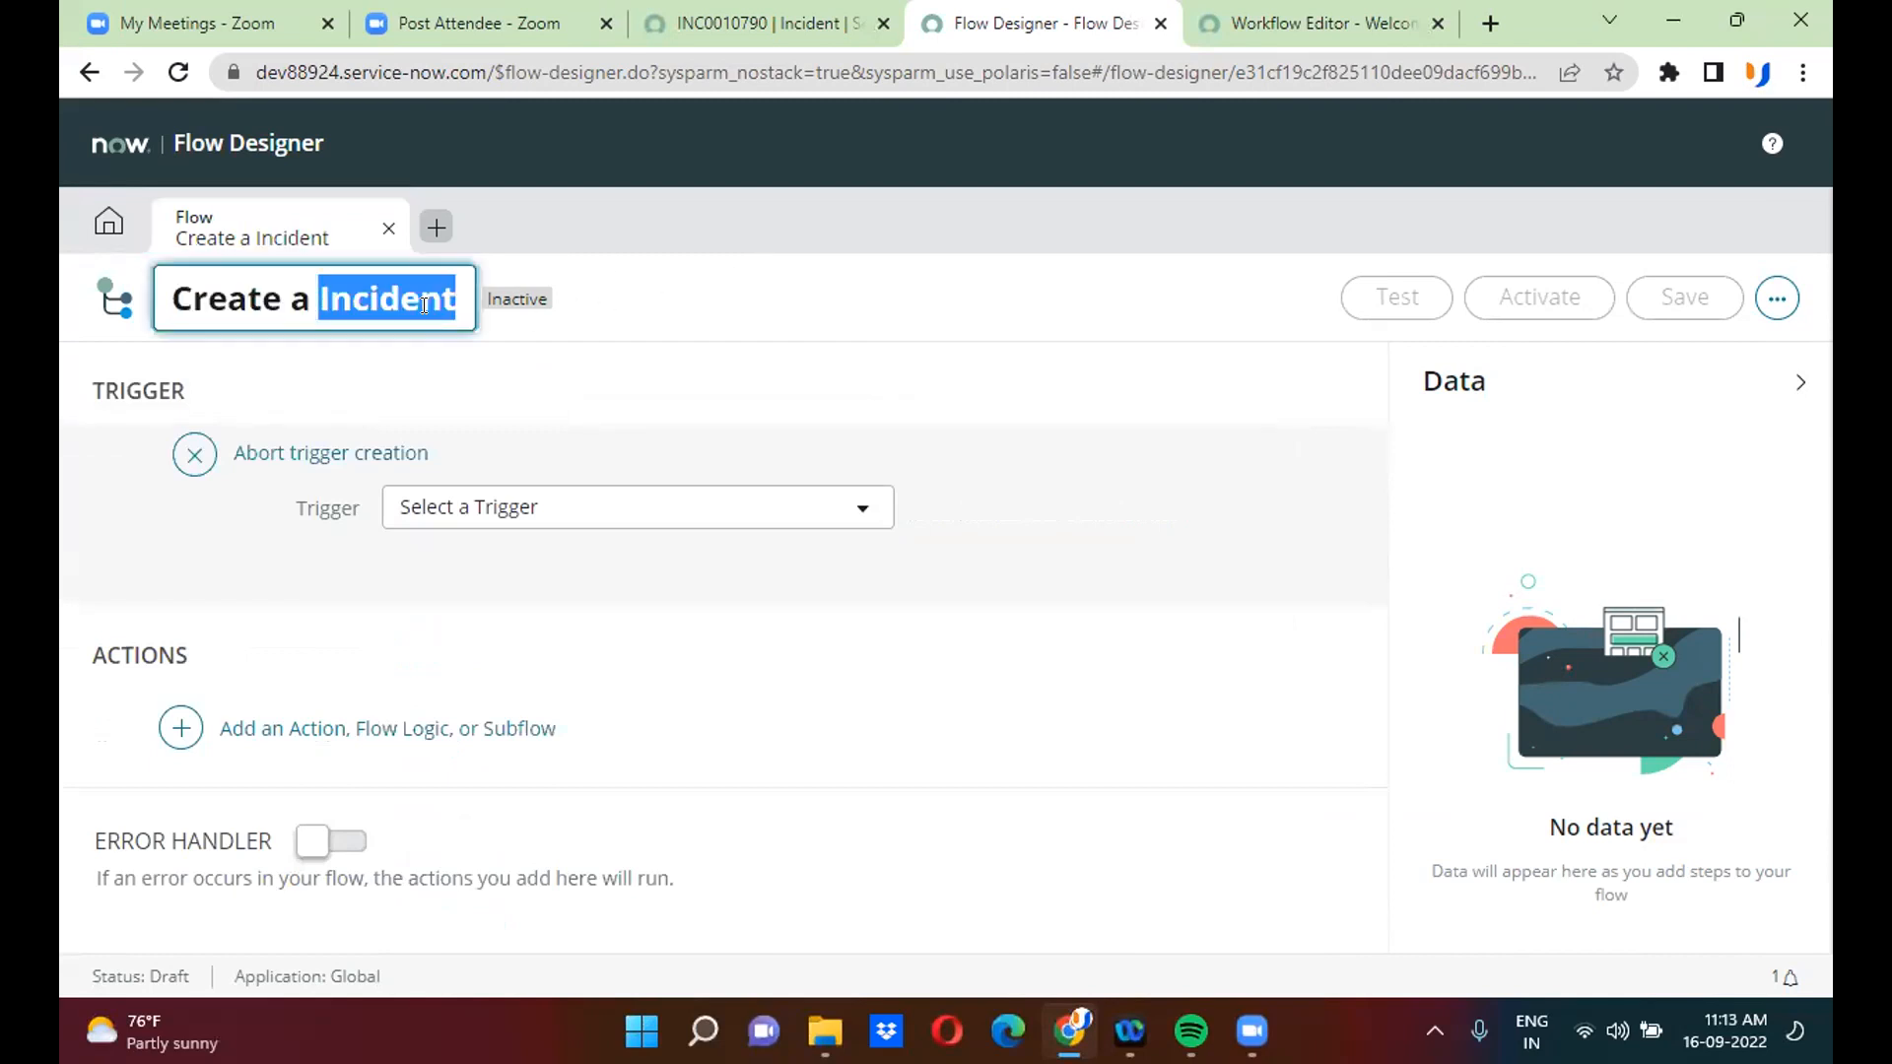
type("prob")
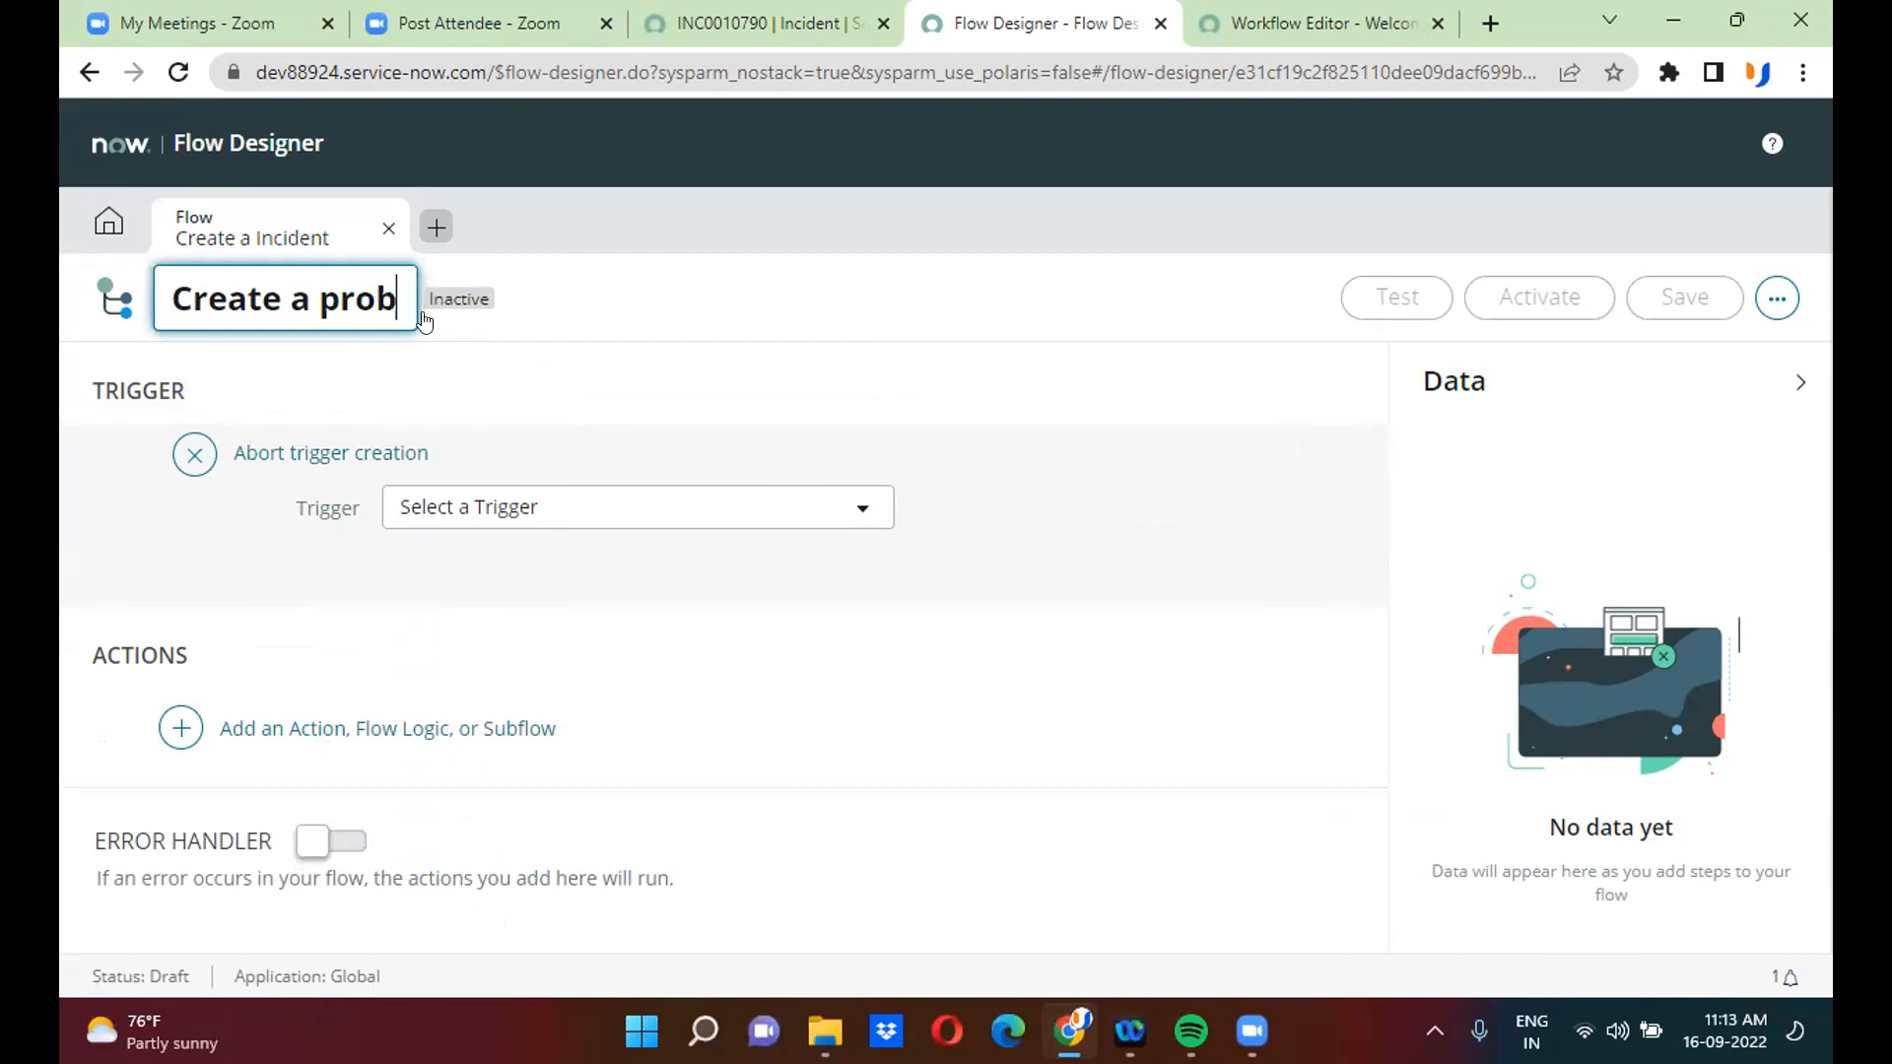
type("lem")
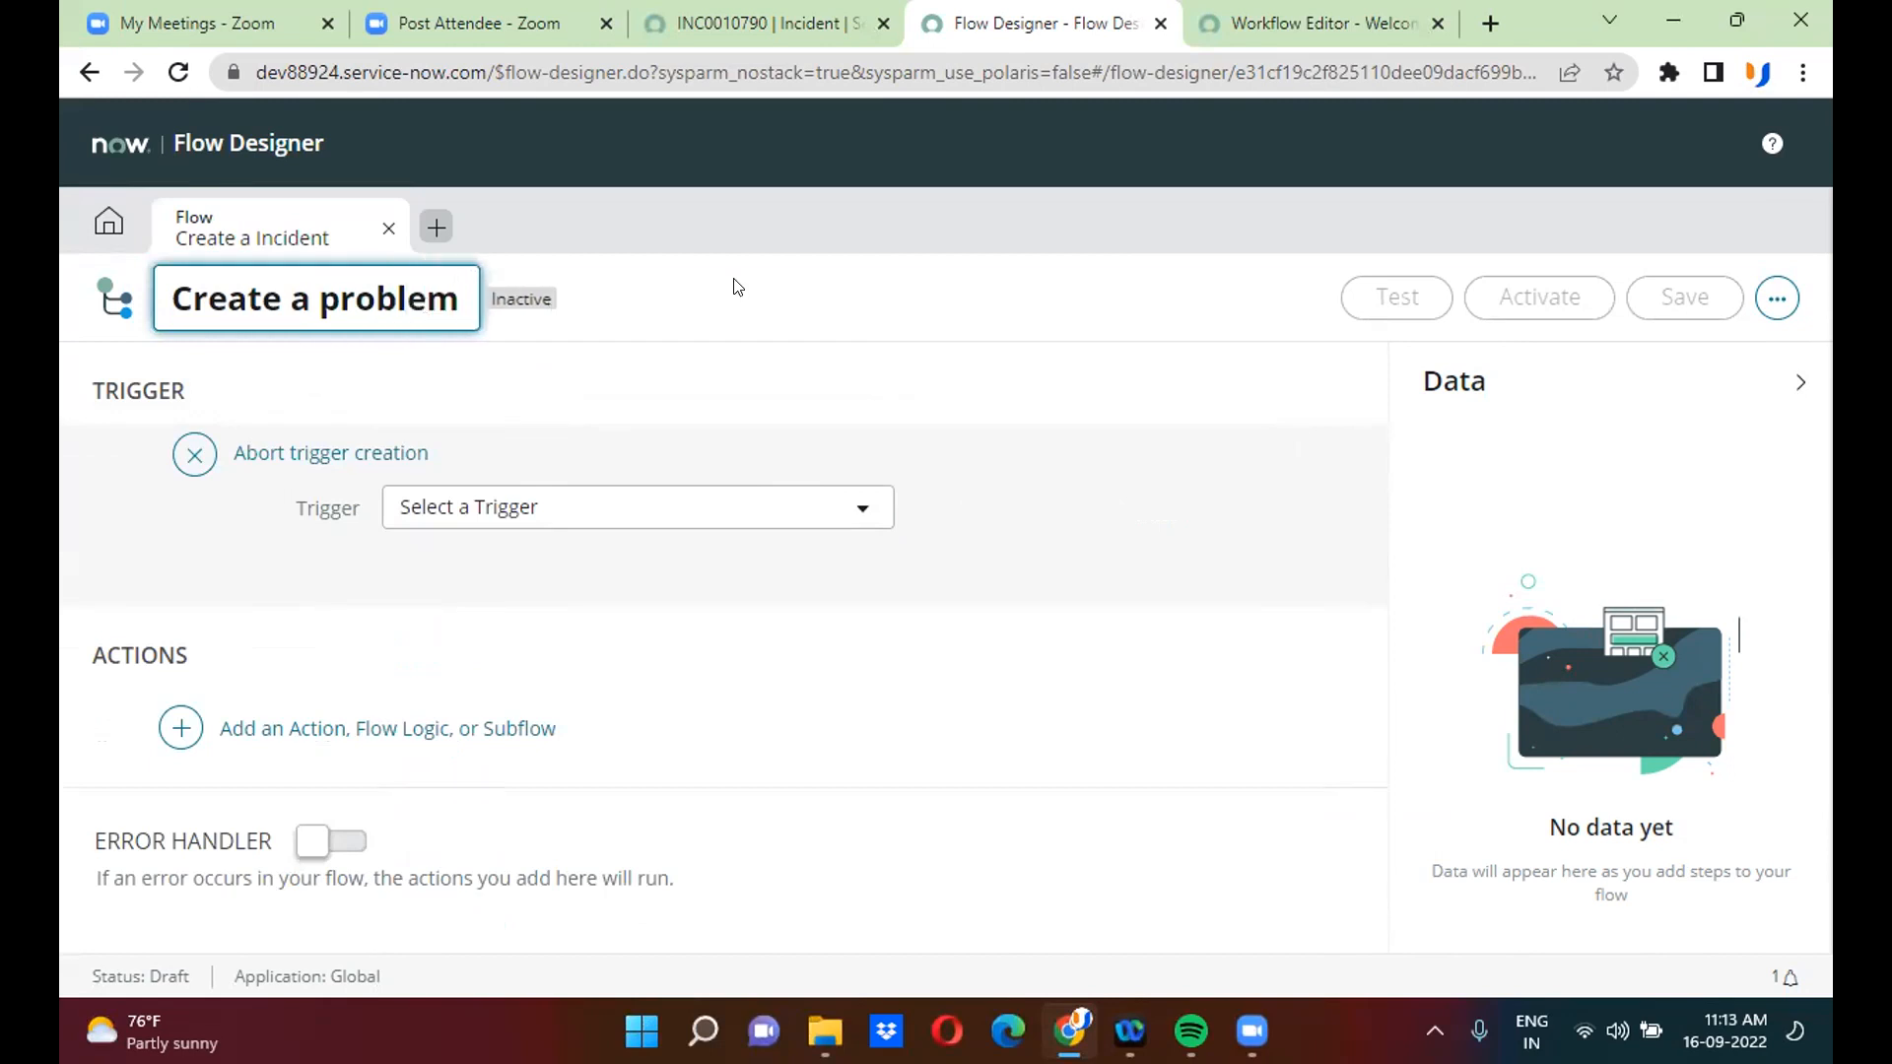
left_click(775, 287)
- Set the flow's trigger to Created on the Incident [incident] table and finish the trigger
left_click(545, 518)
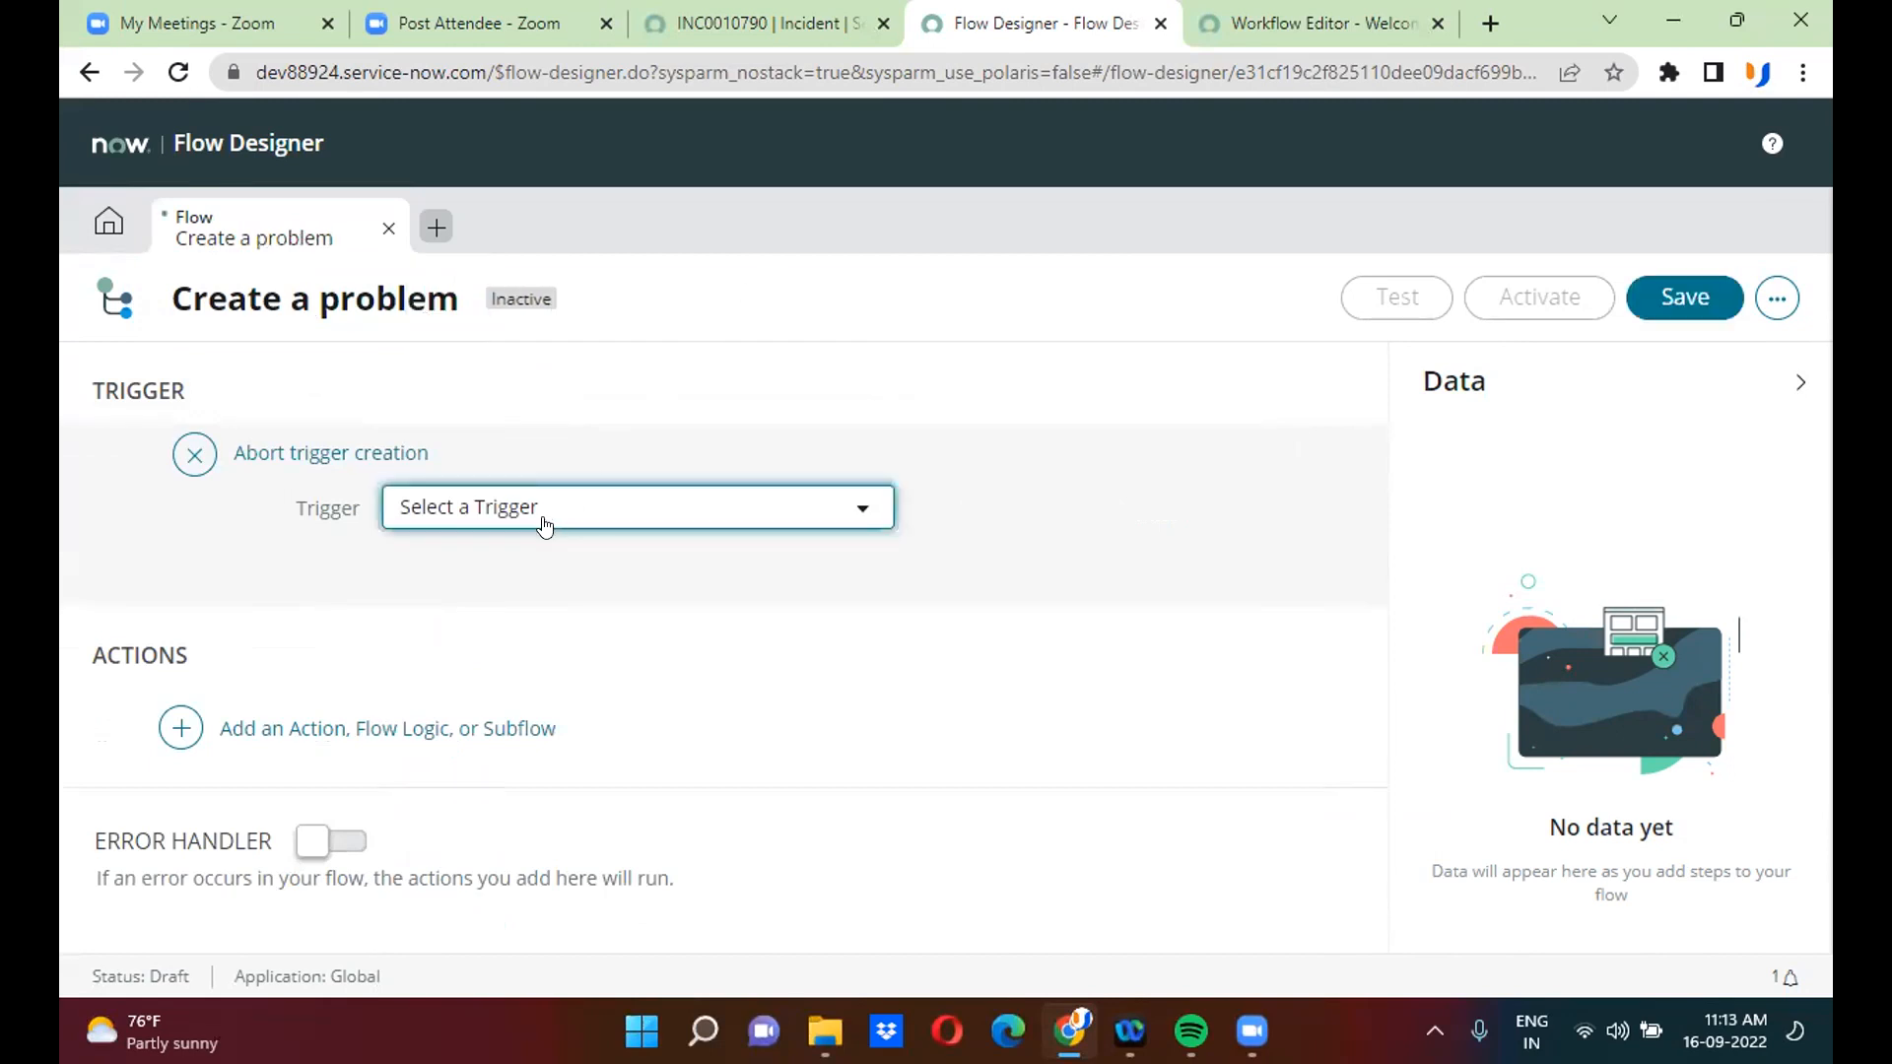
left_click(465, 476)
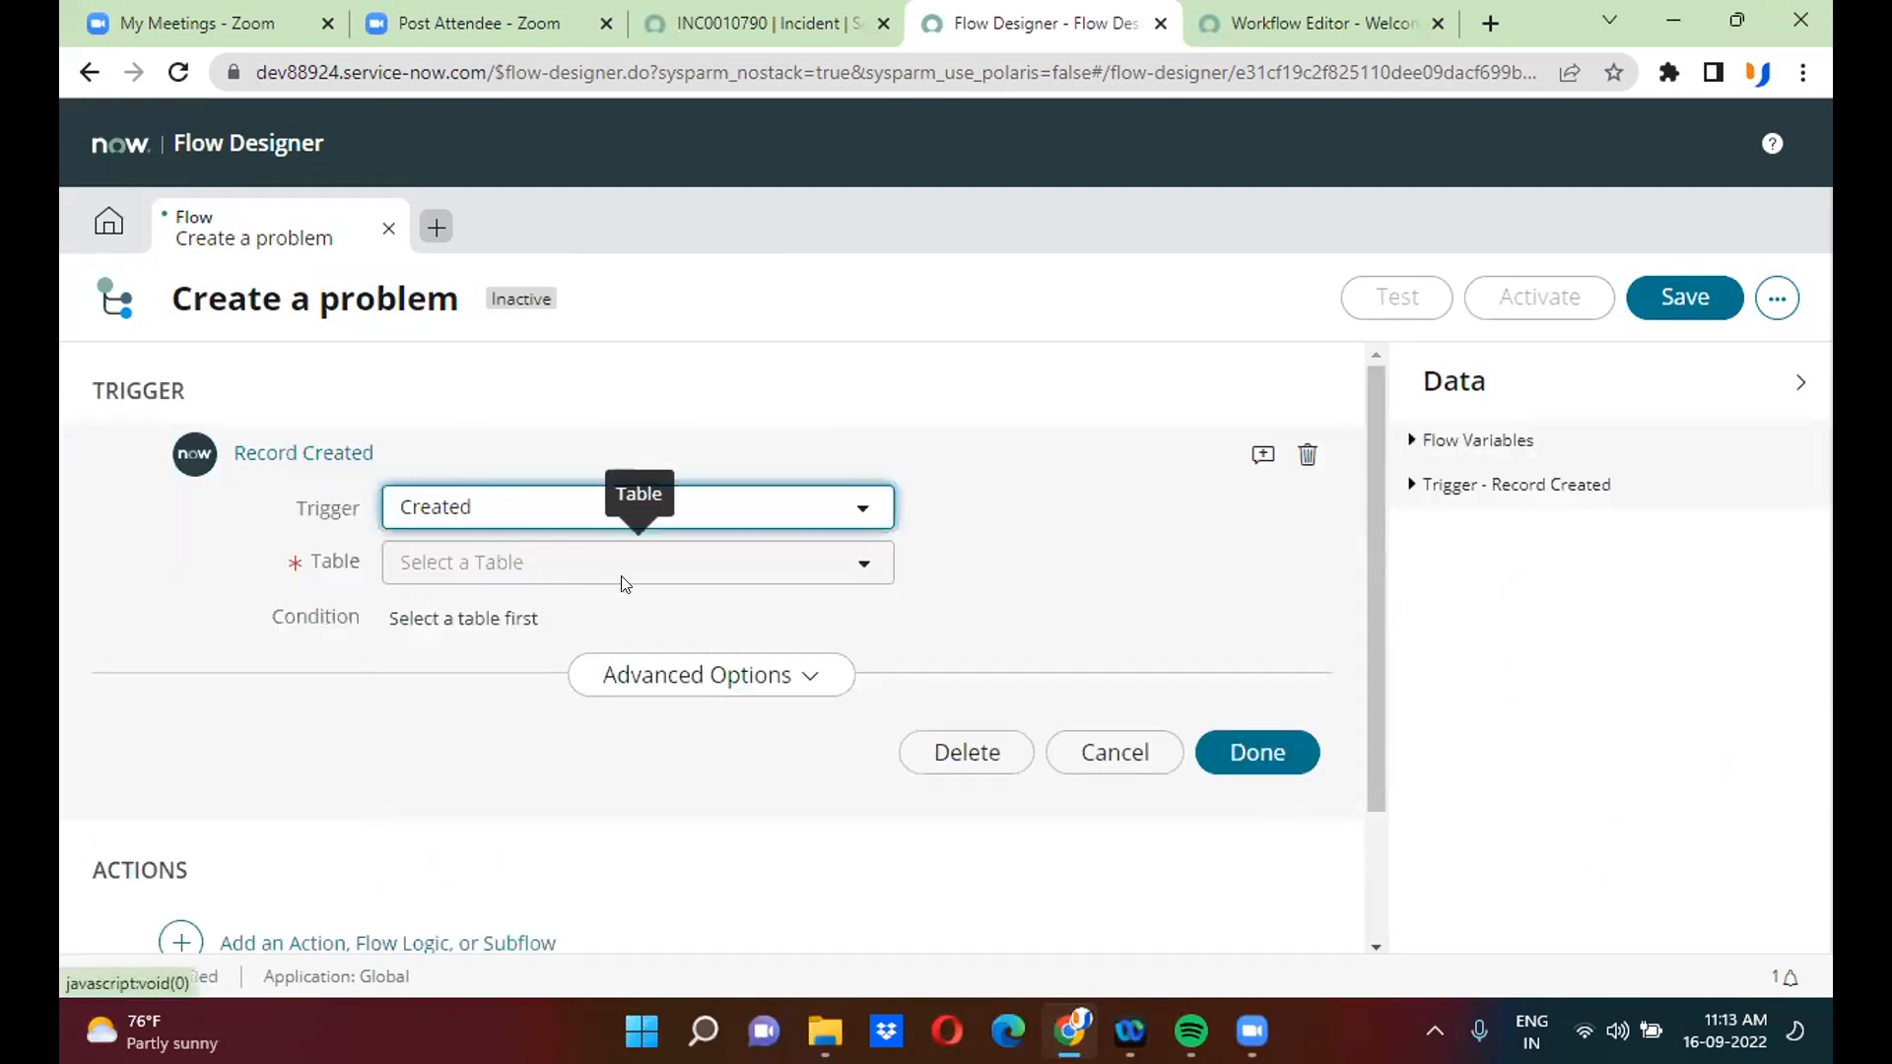
left_click(749, 560)
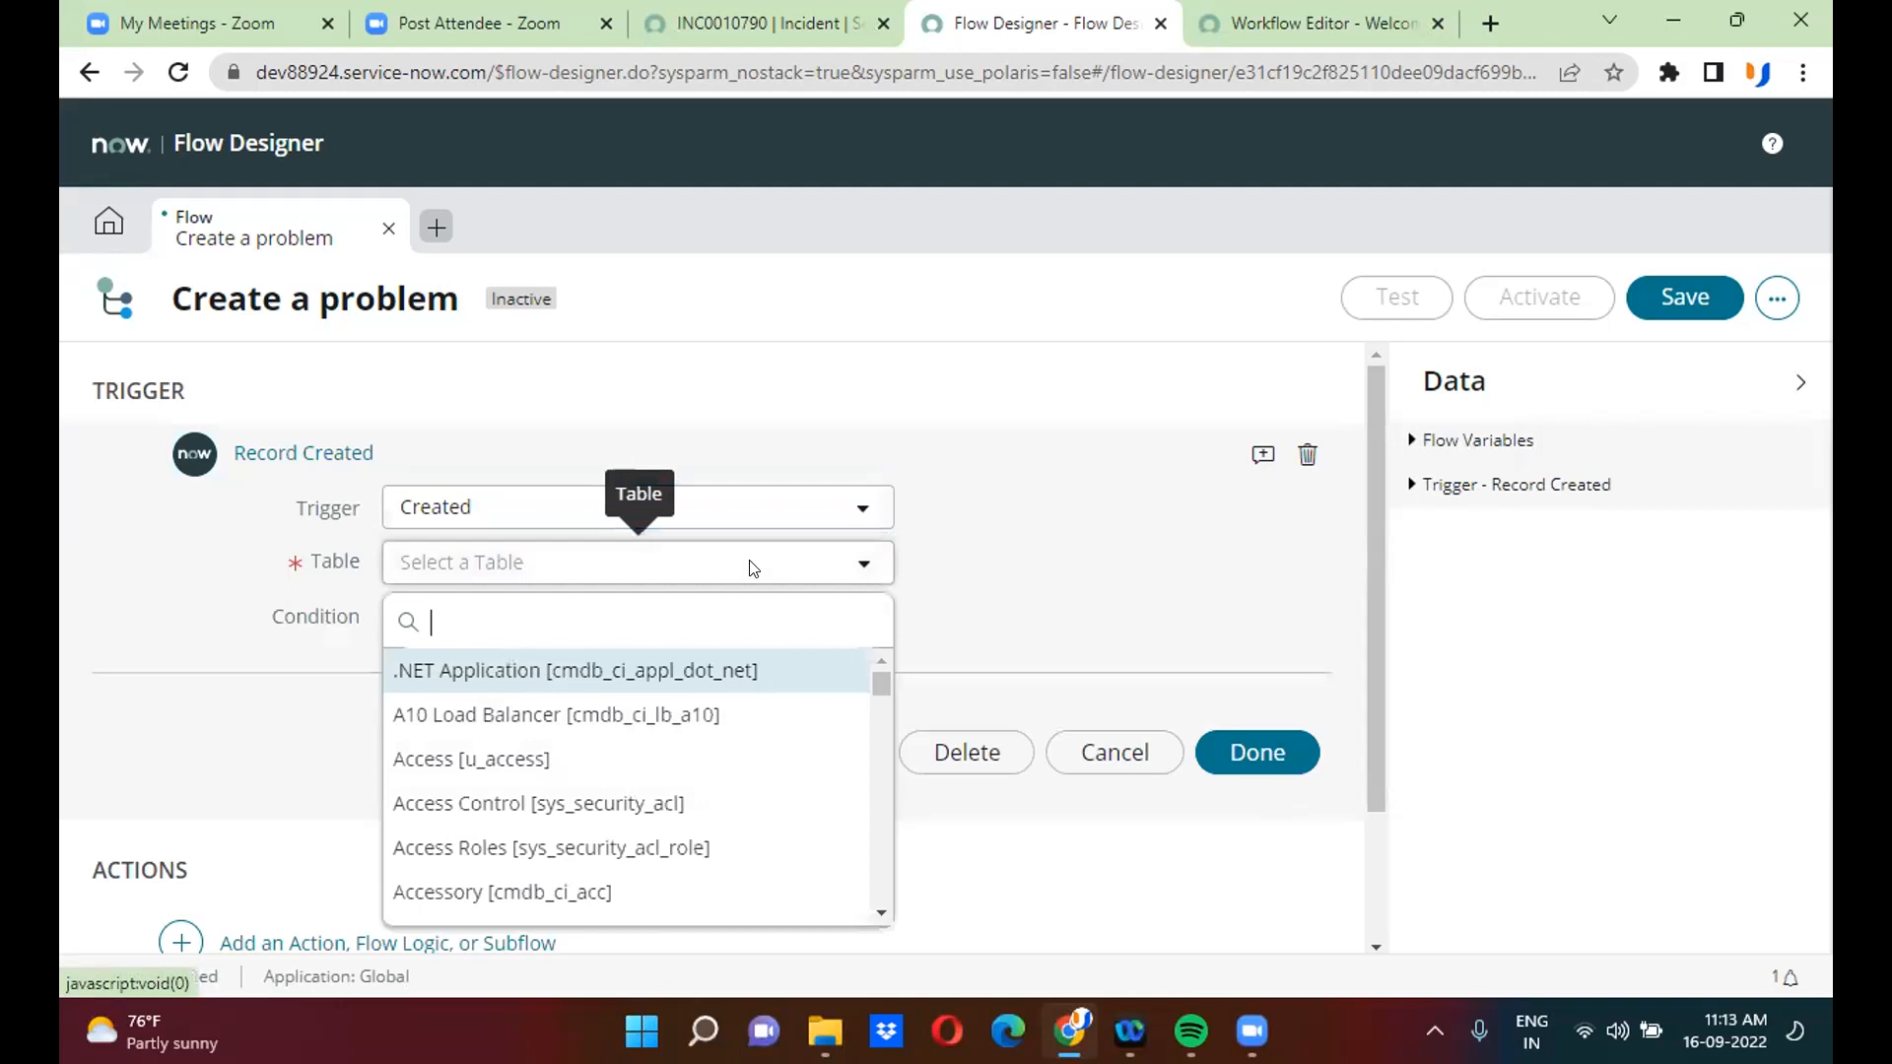
type("inc")
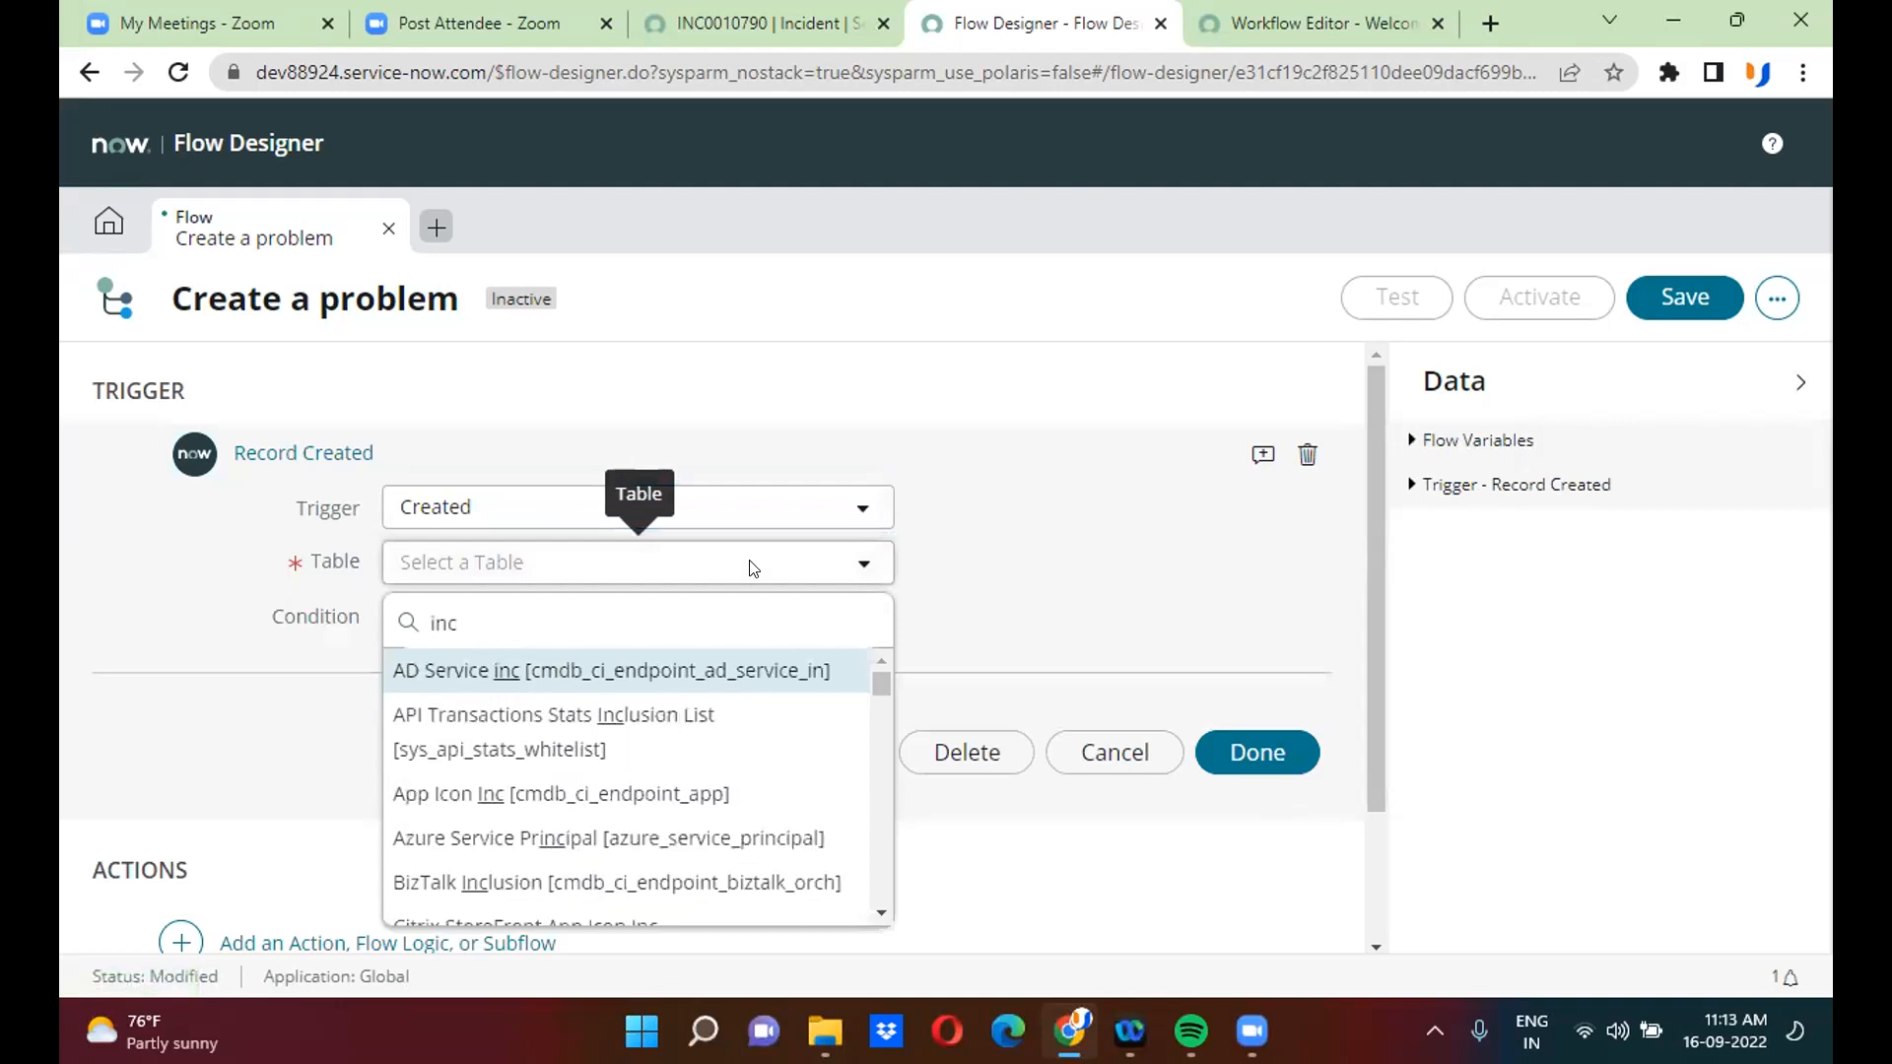
type("ident")
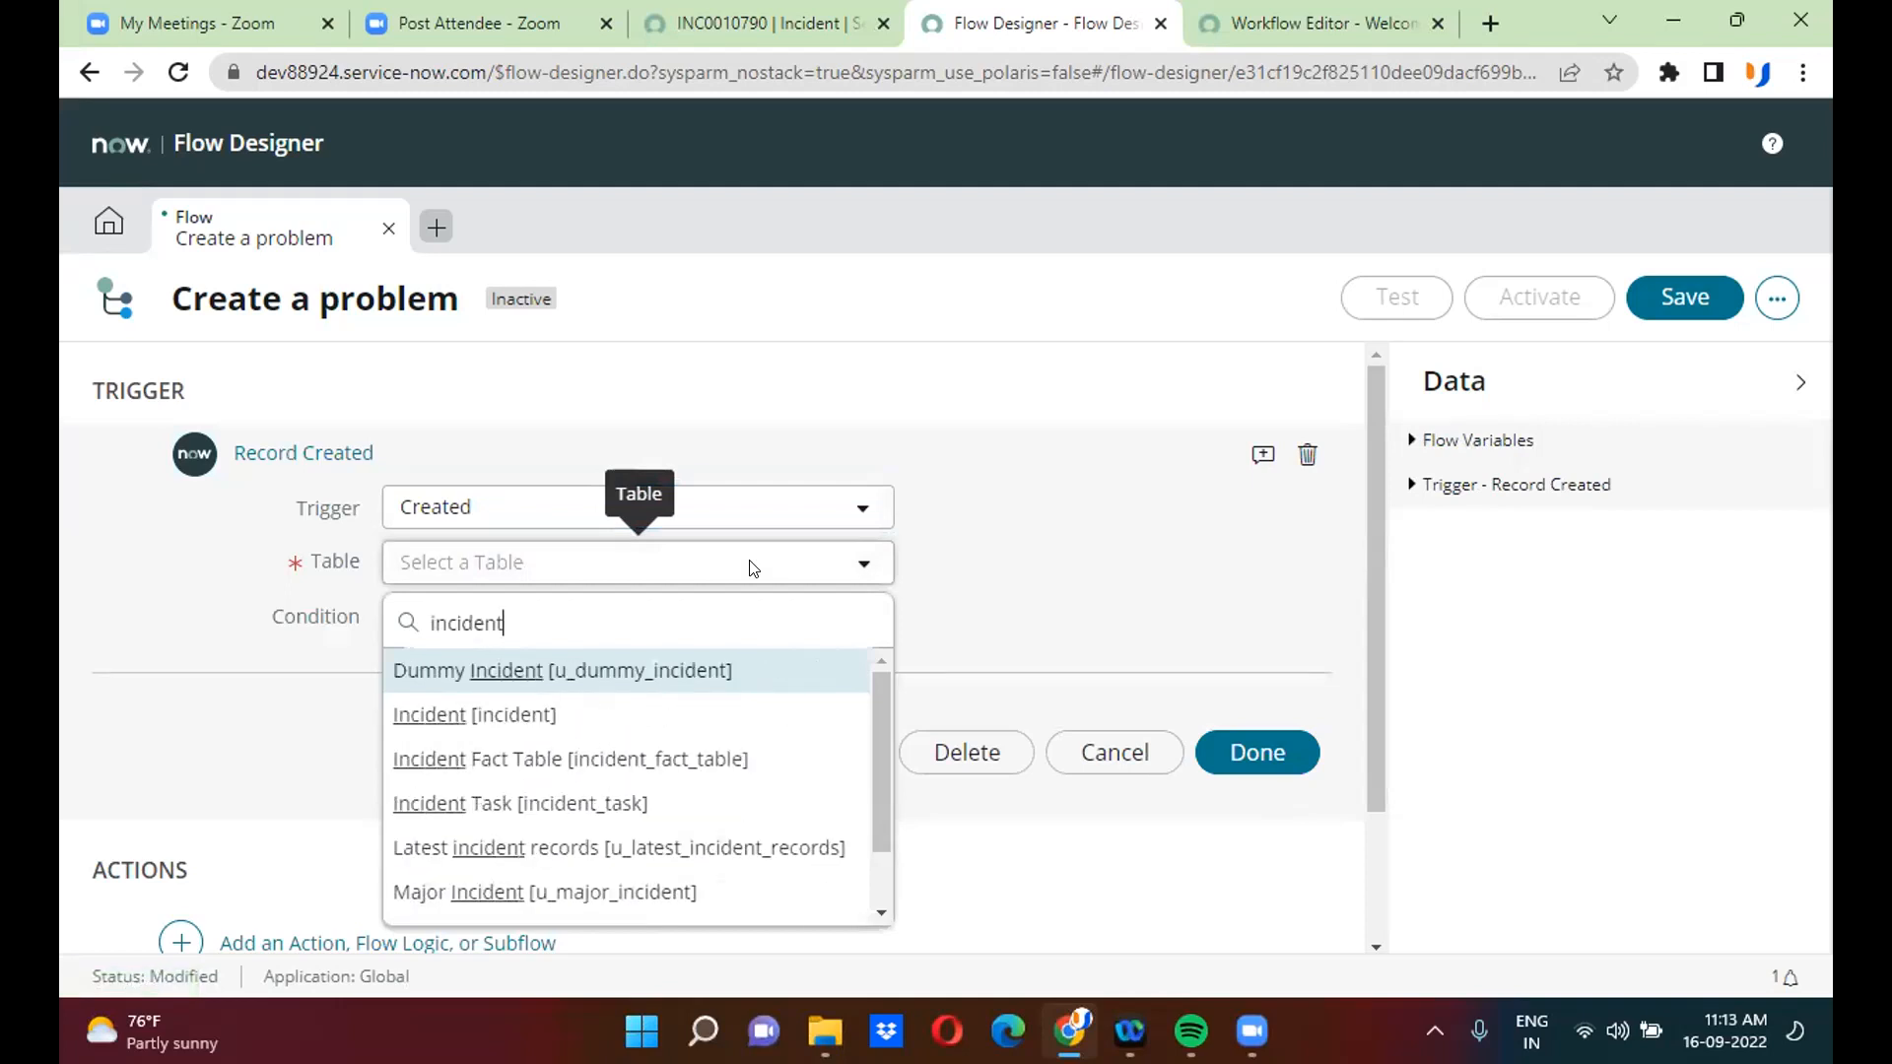
left_click(627, 714)
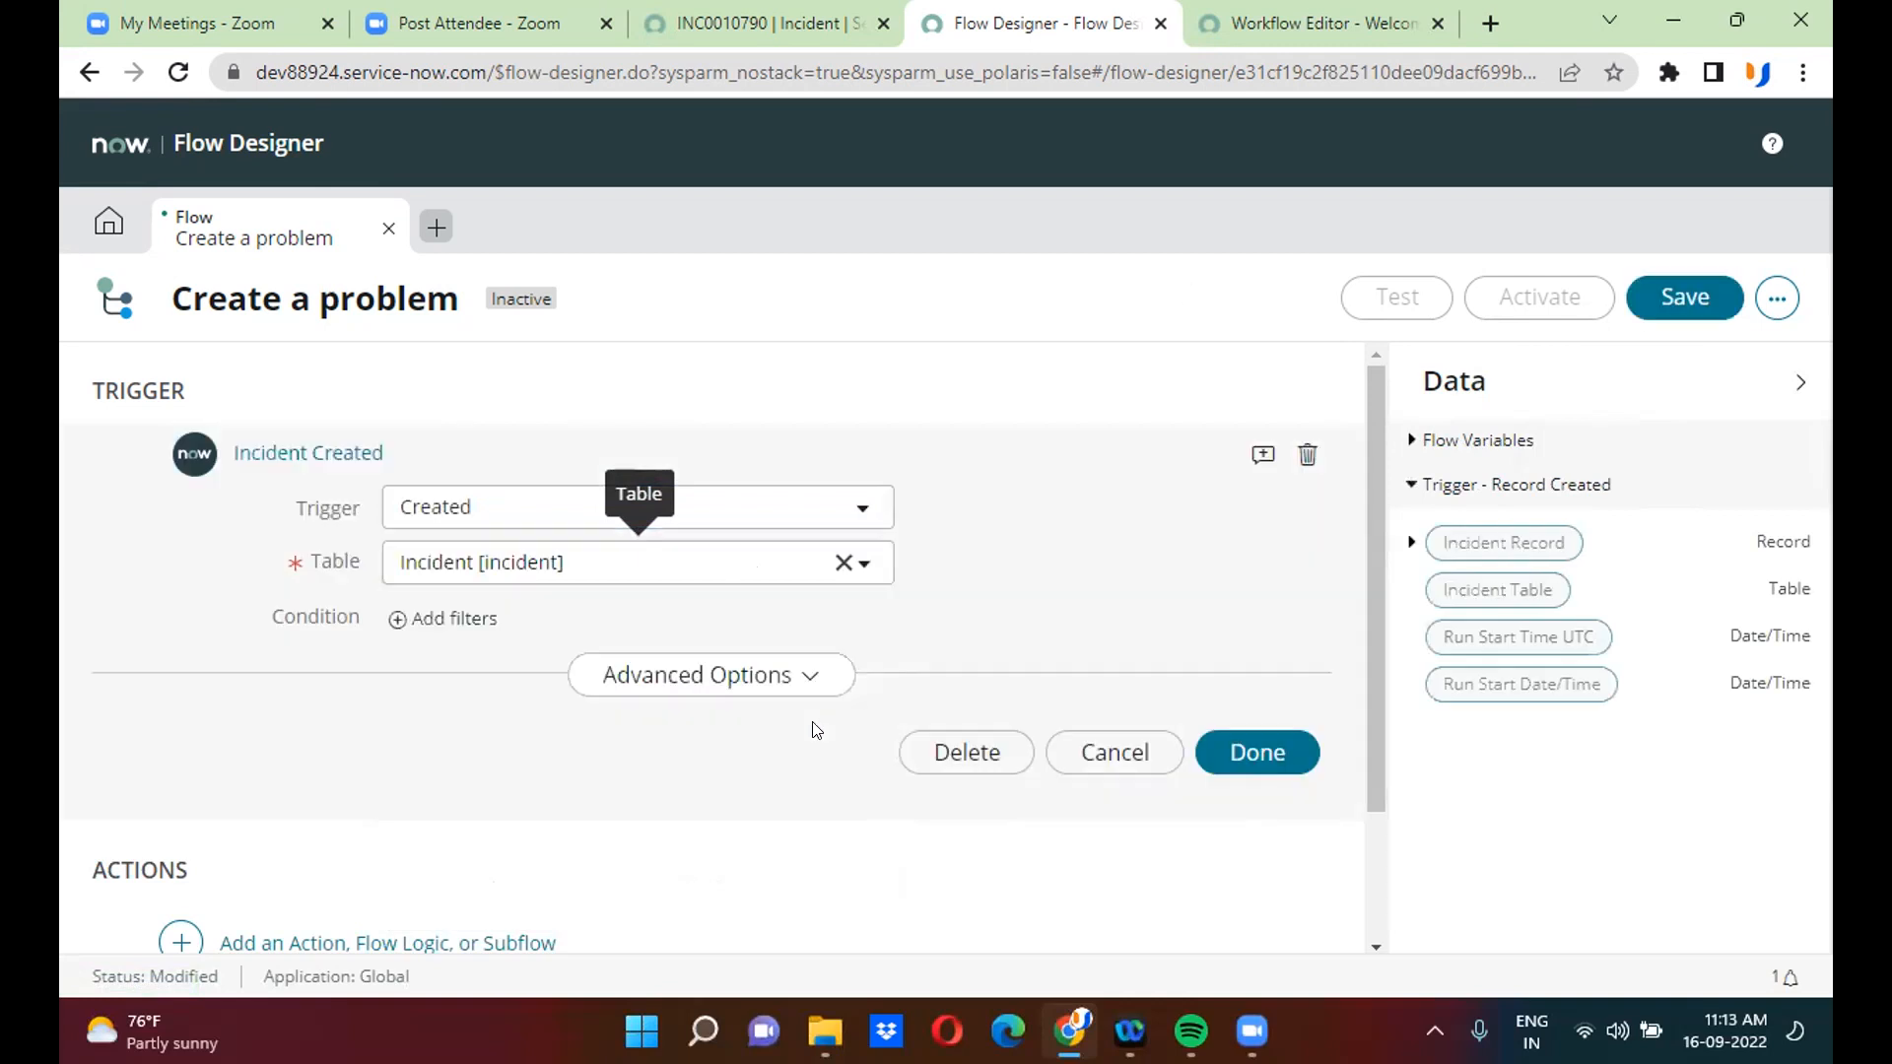
left_click(1270, 751)
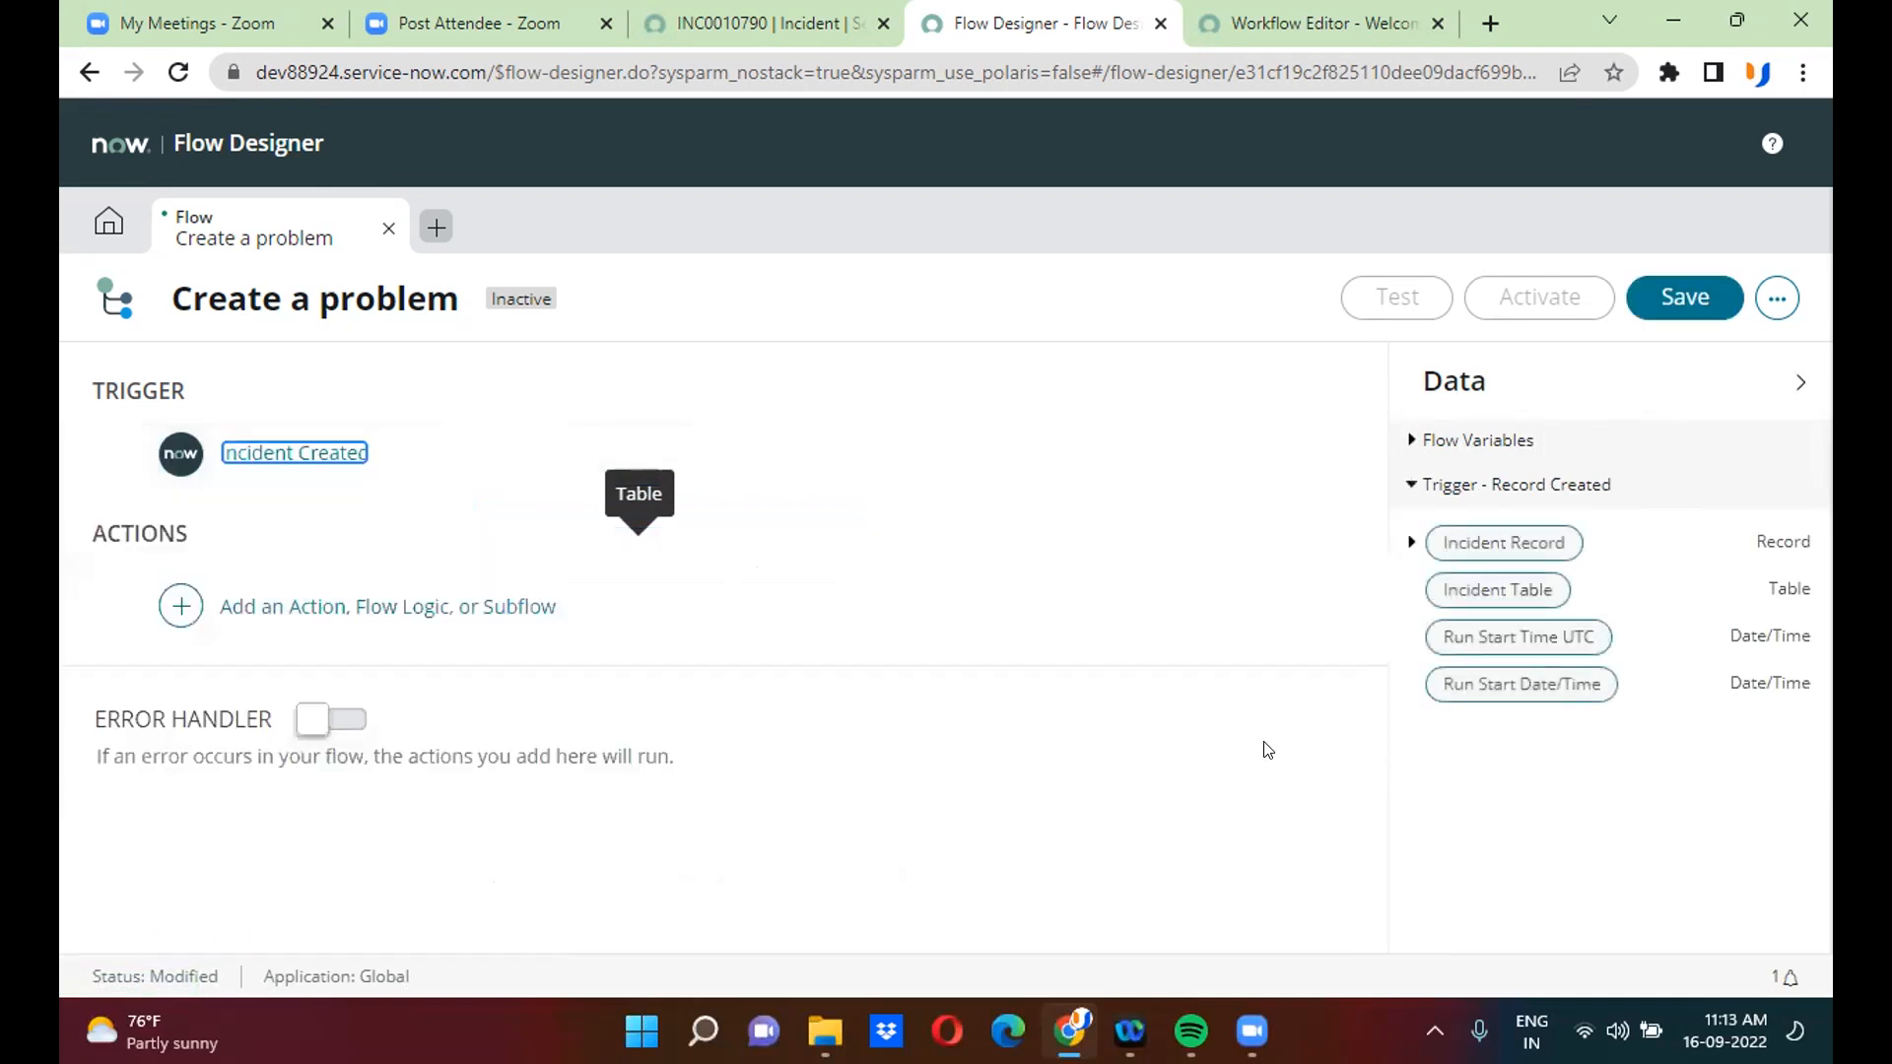
- Add a Create Record action to the flow
left_click(179, 613)
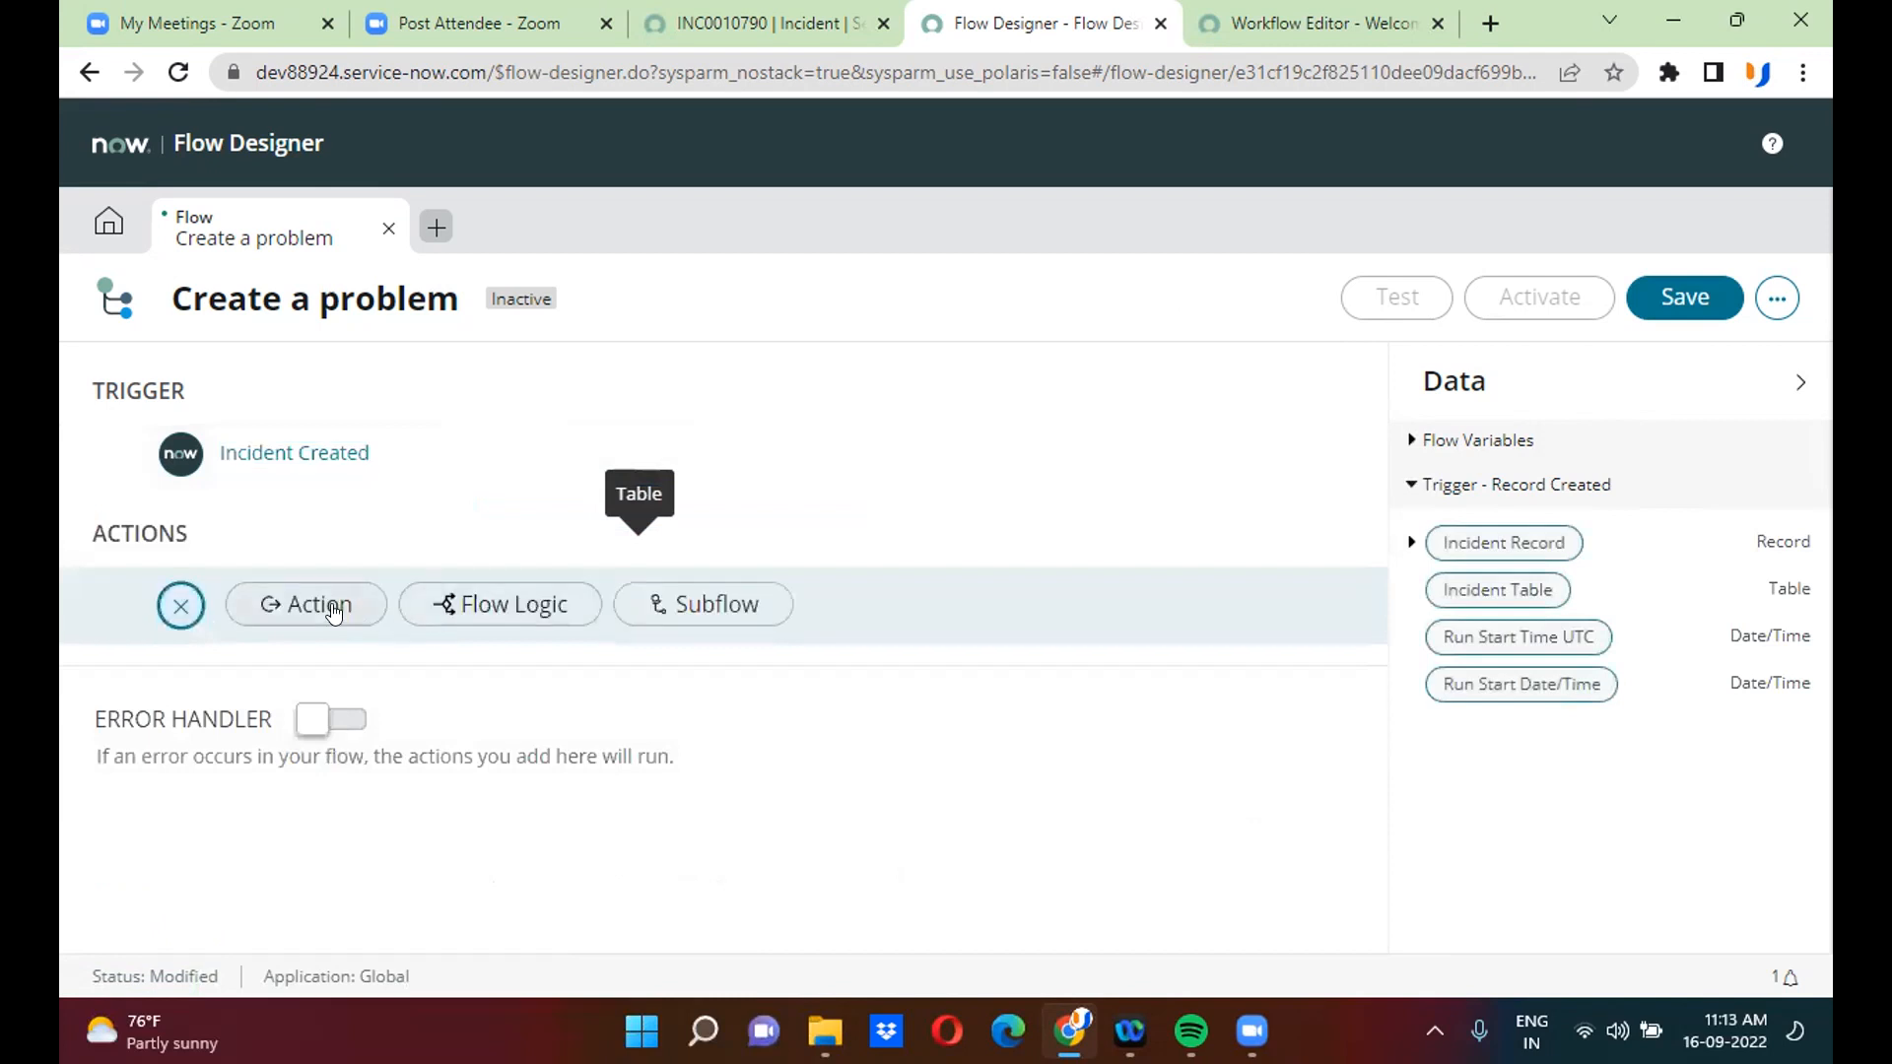
left_click(334, 611)
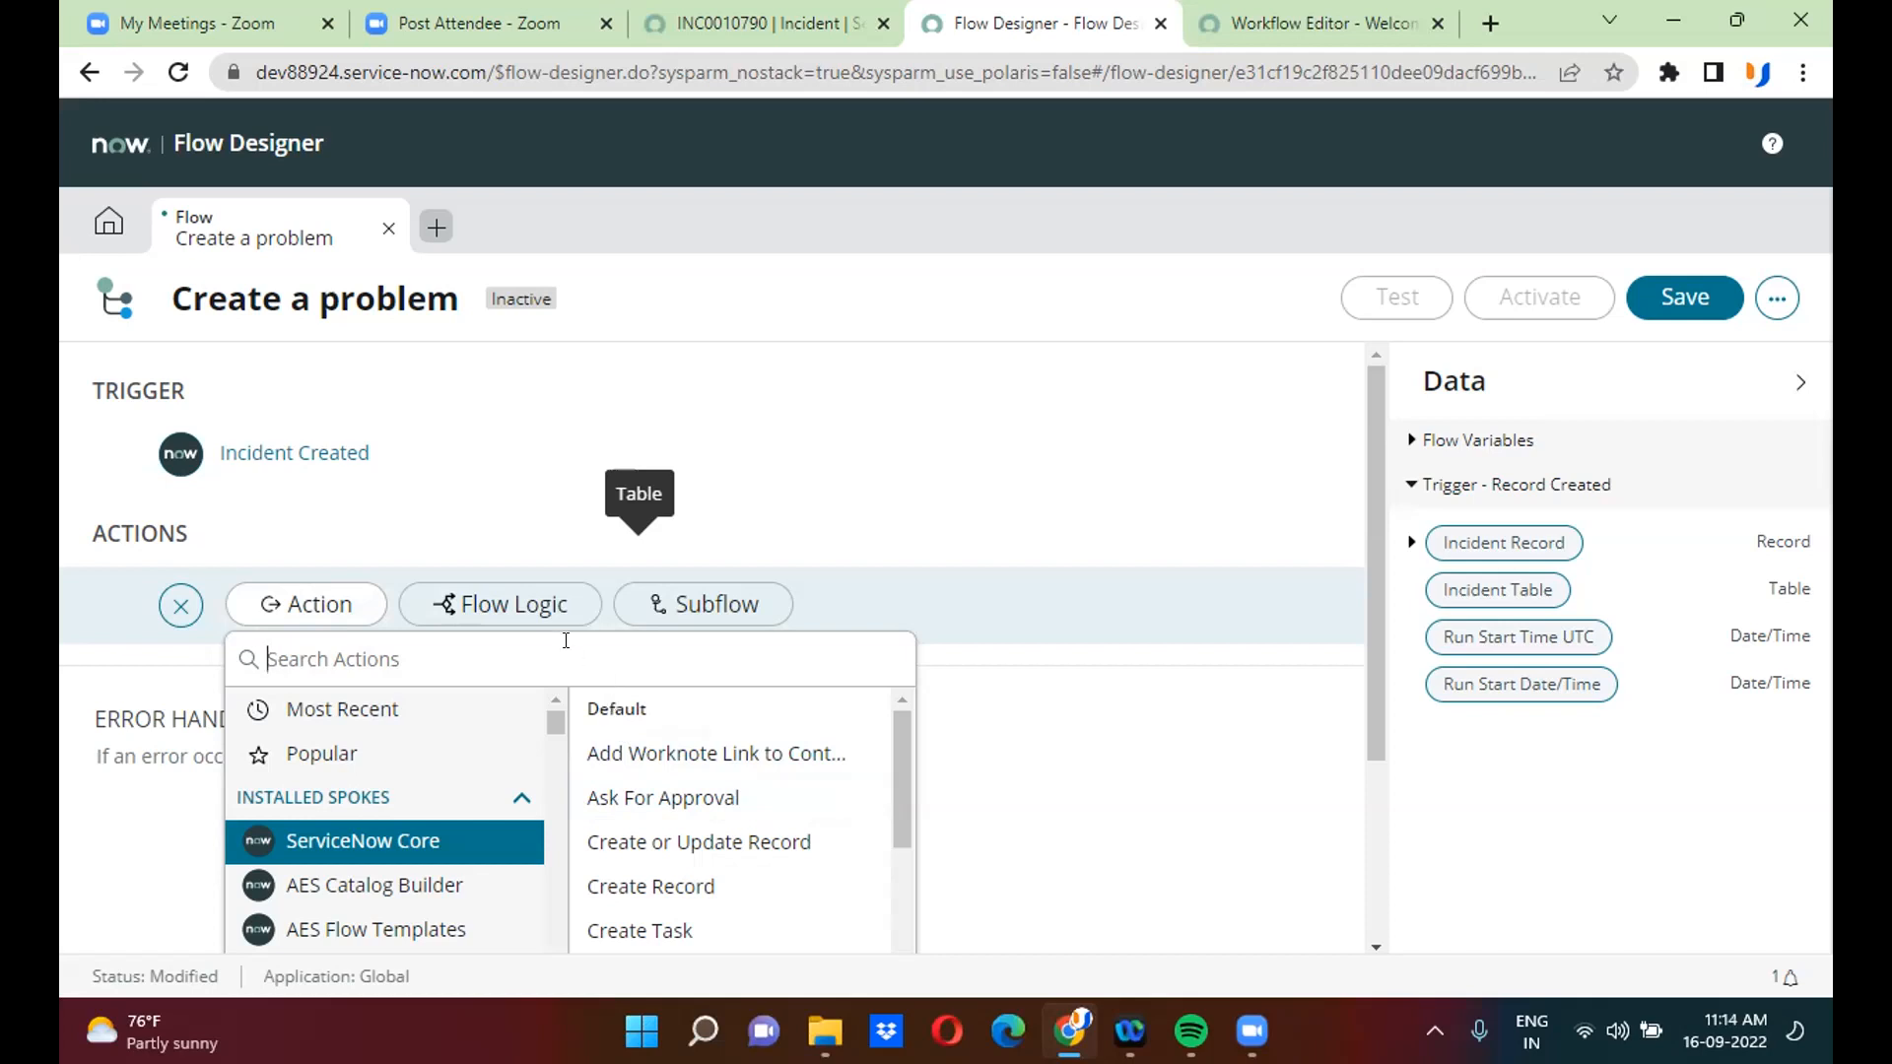
type("create r")
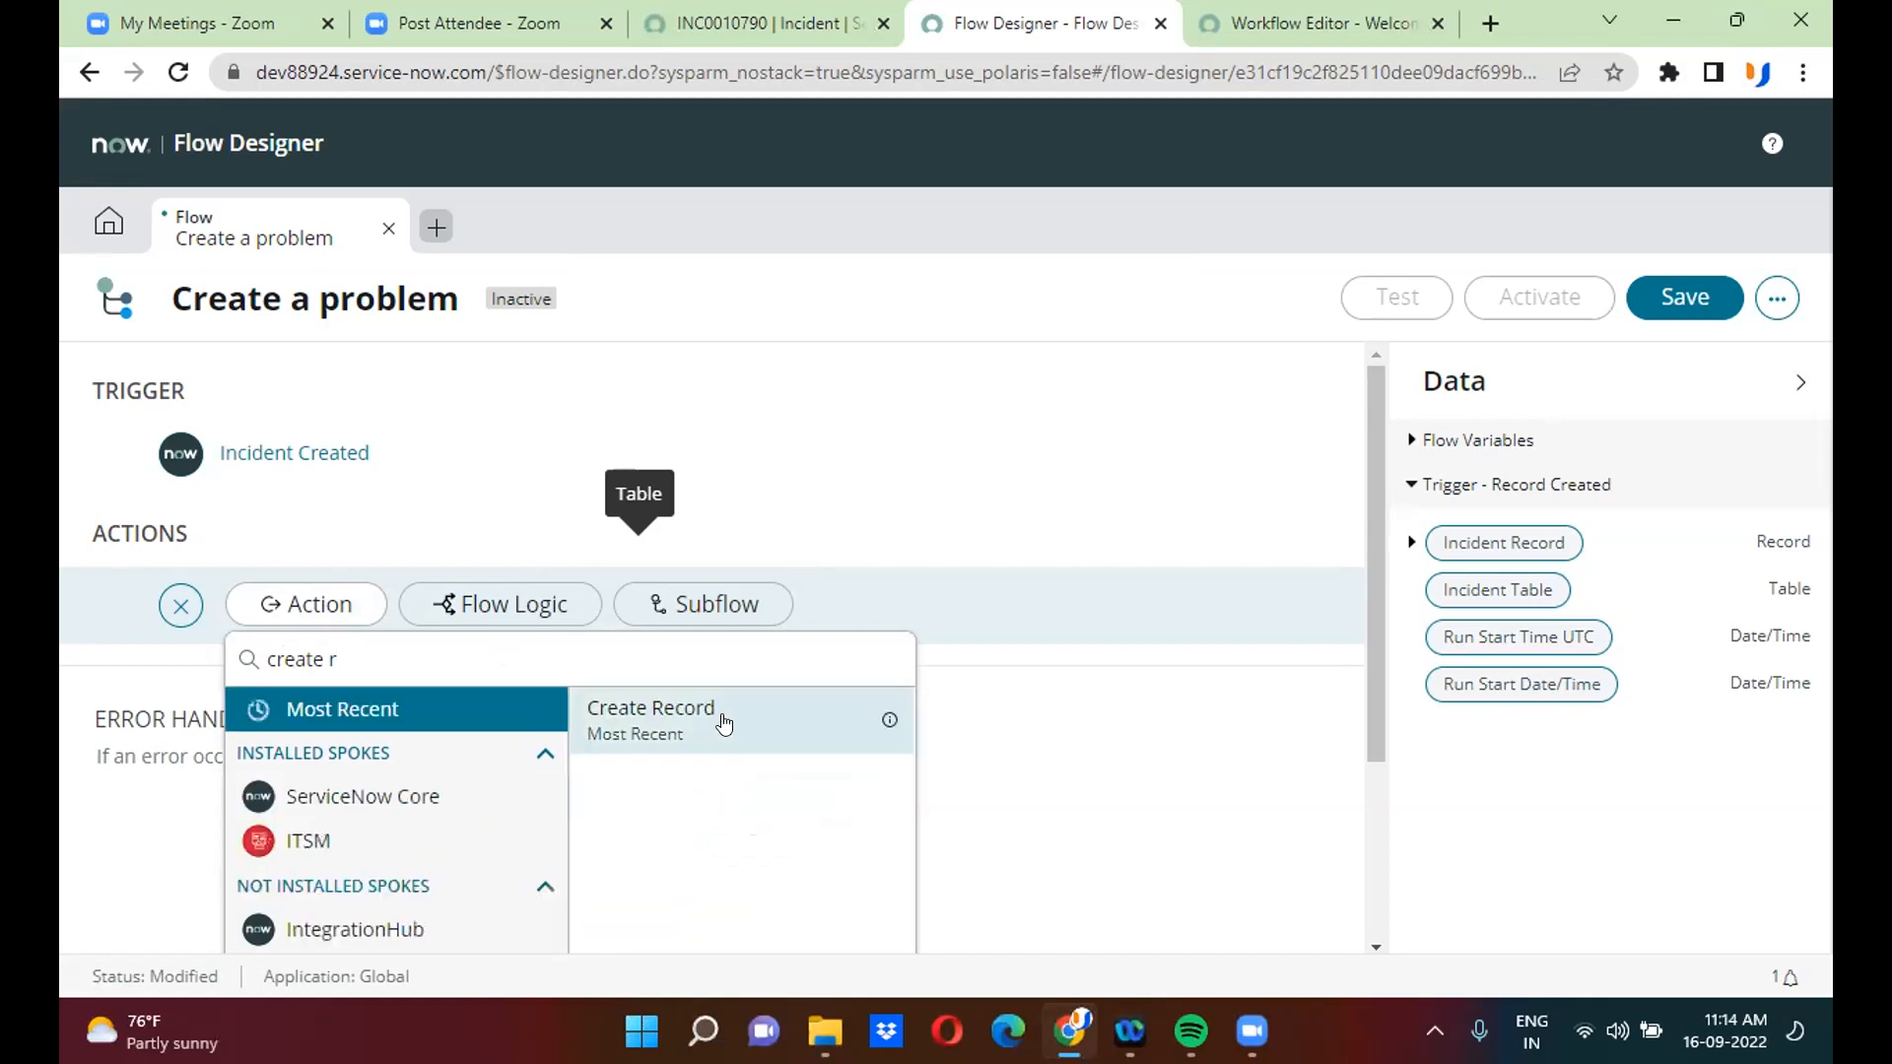
left_click(724, 724)
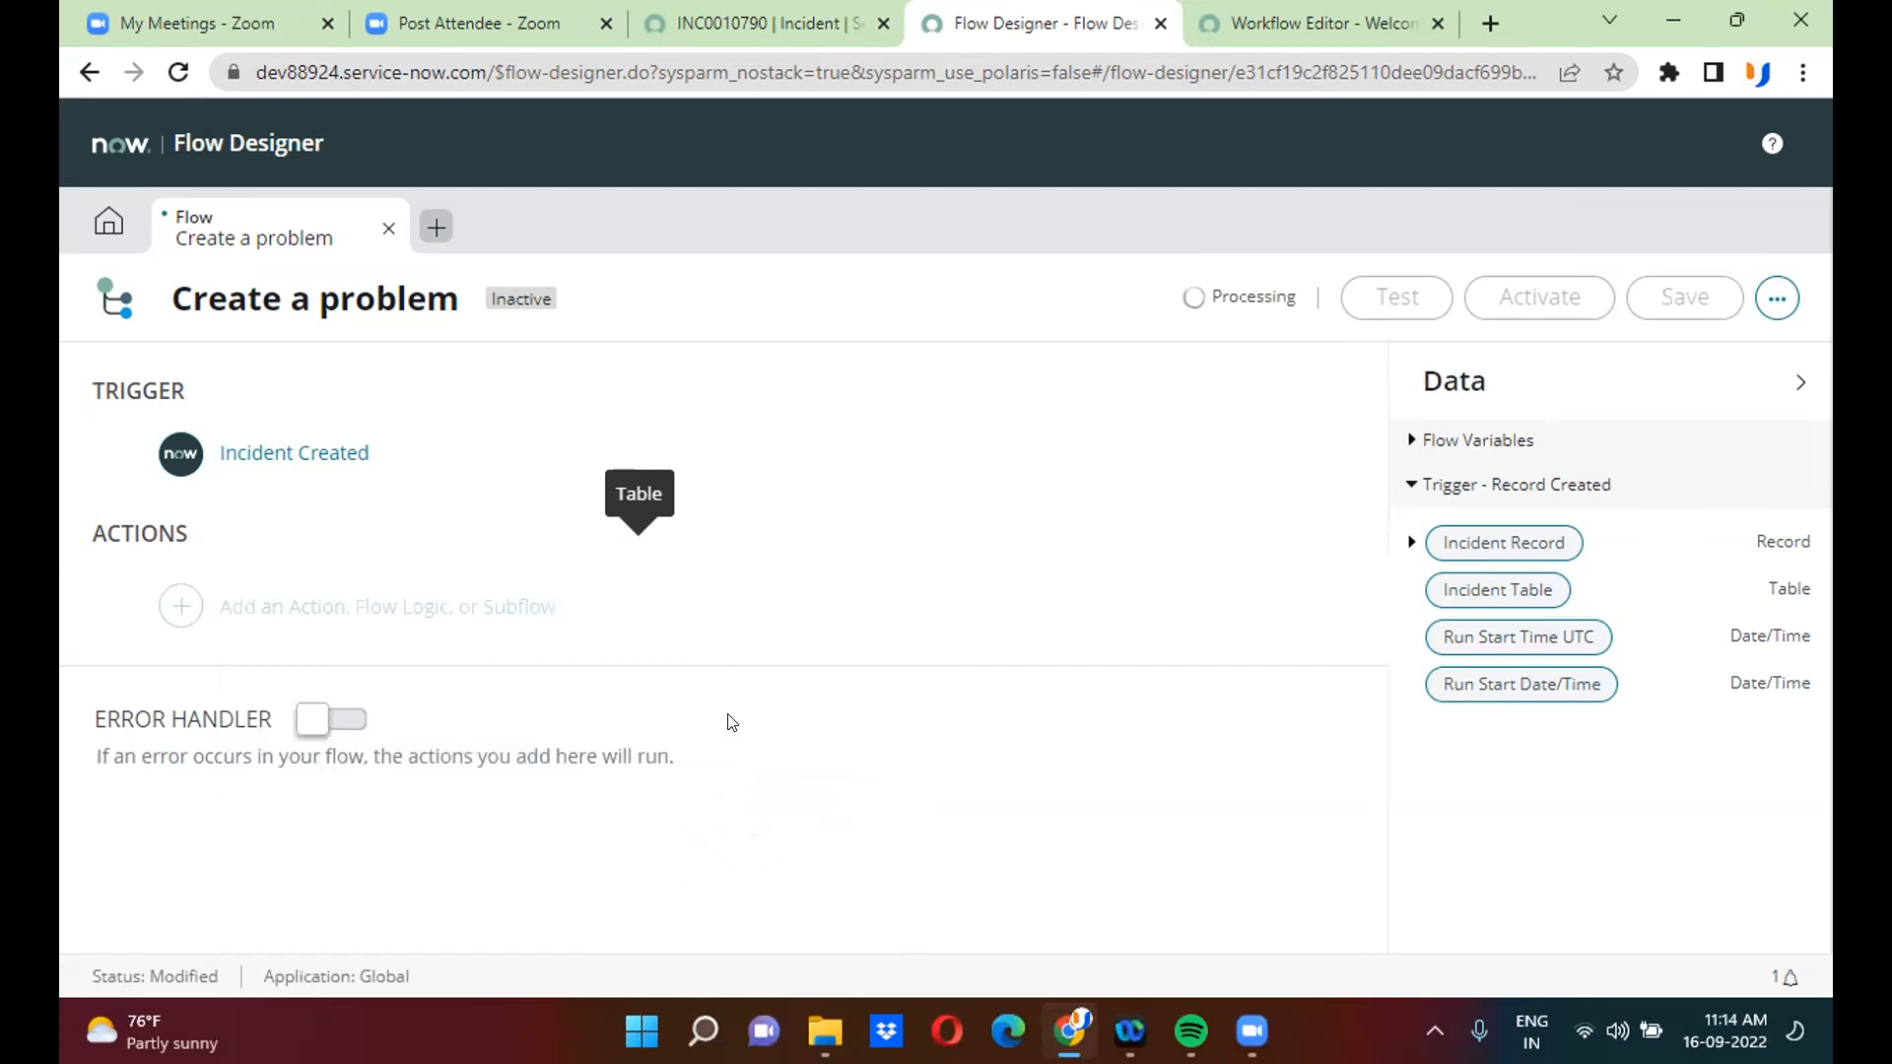
- Set the Create Record action's table to Problem [problem] and open the choice of its first field
left_click_drag(1377, 500, 1360, 513)
scroll(1348, 674, "down", 3)
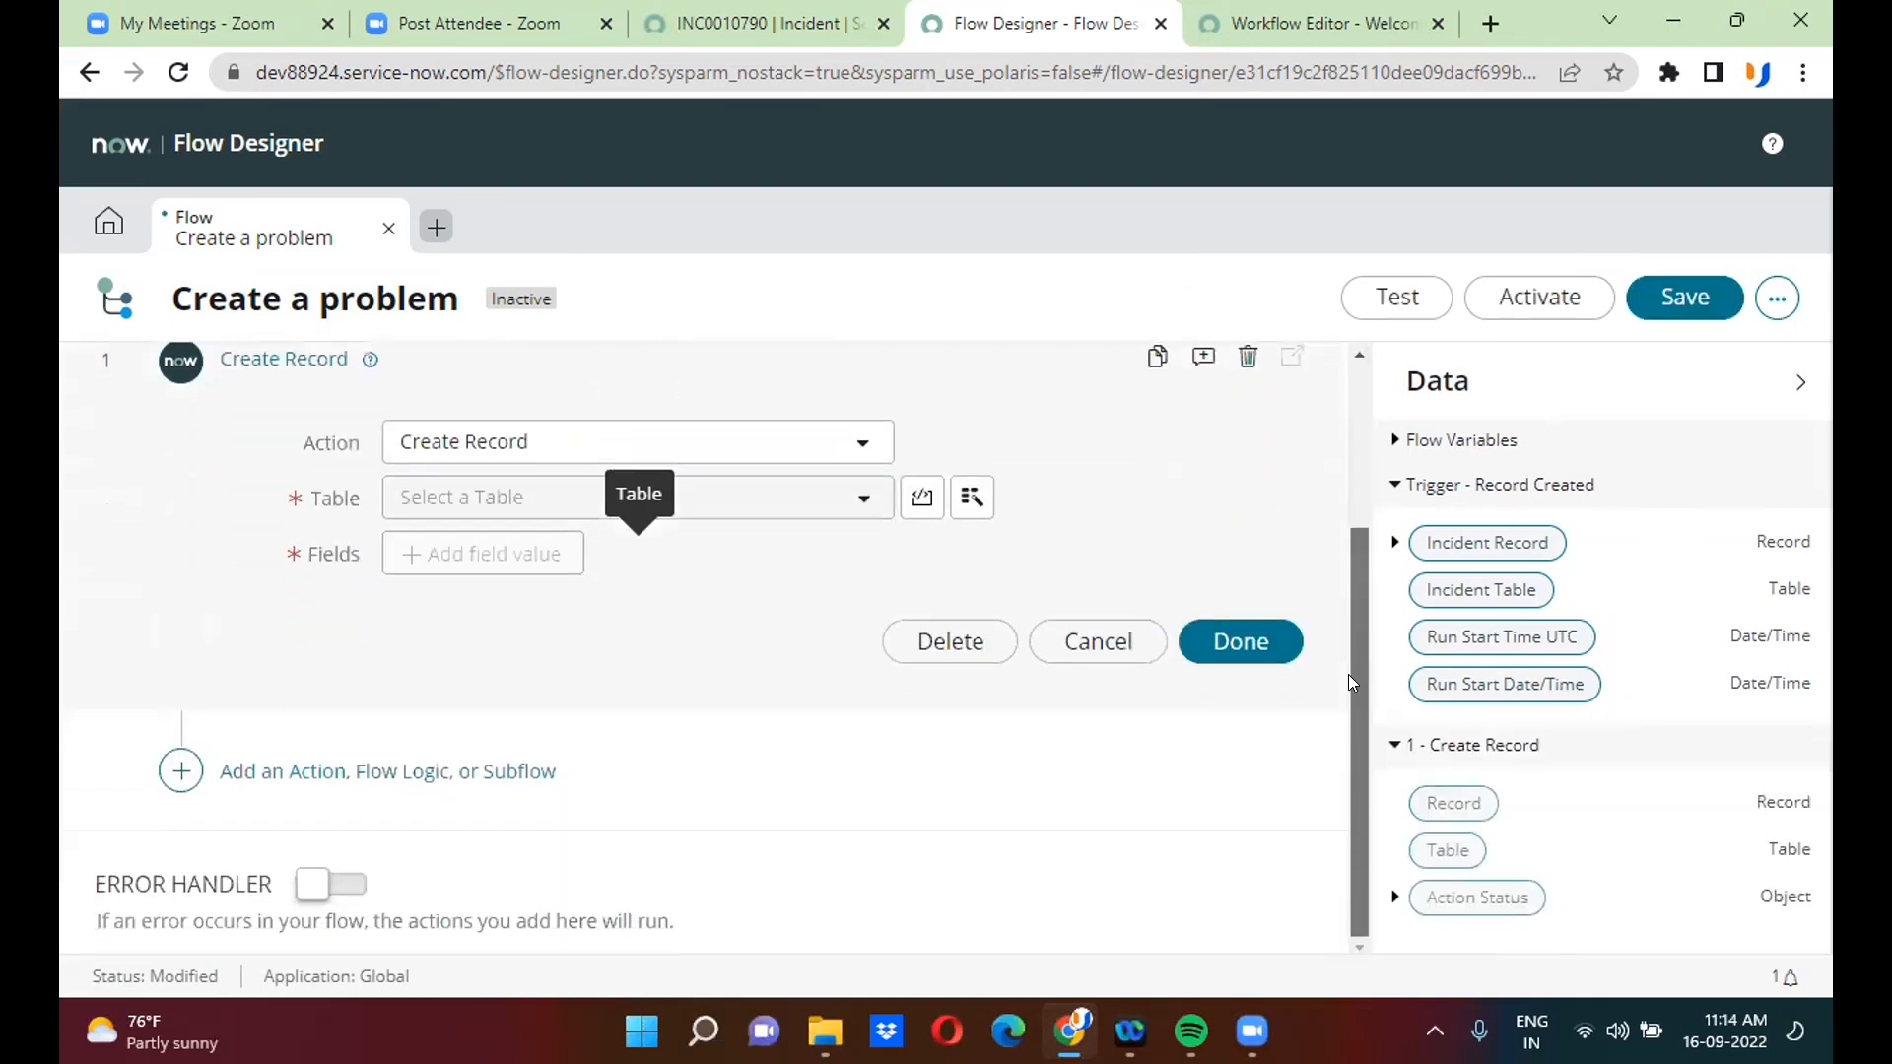
left_click(537, 498)
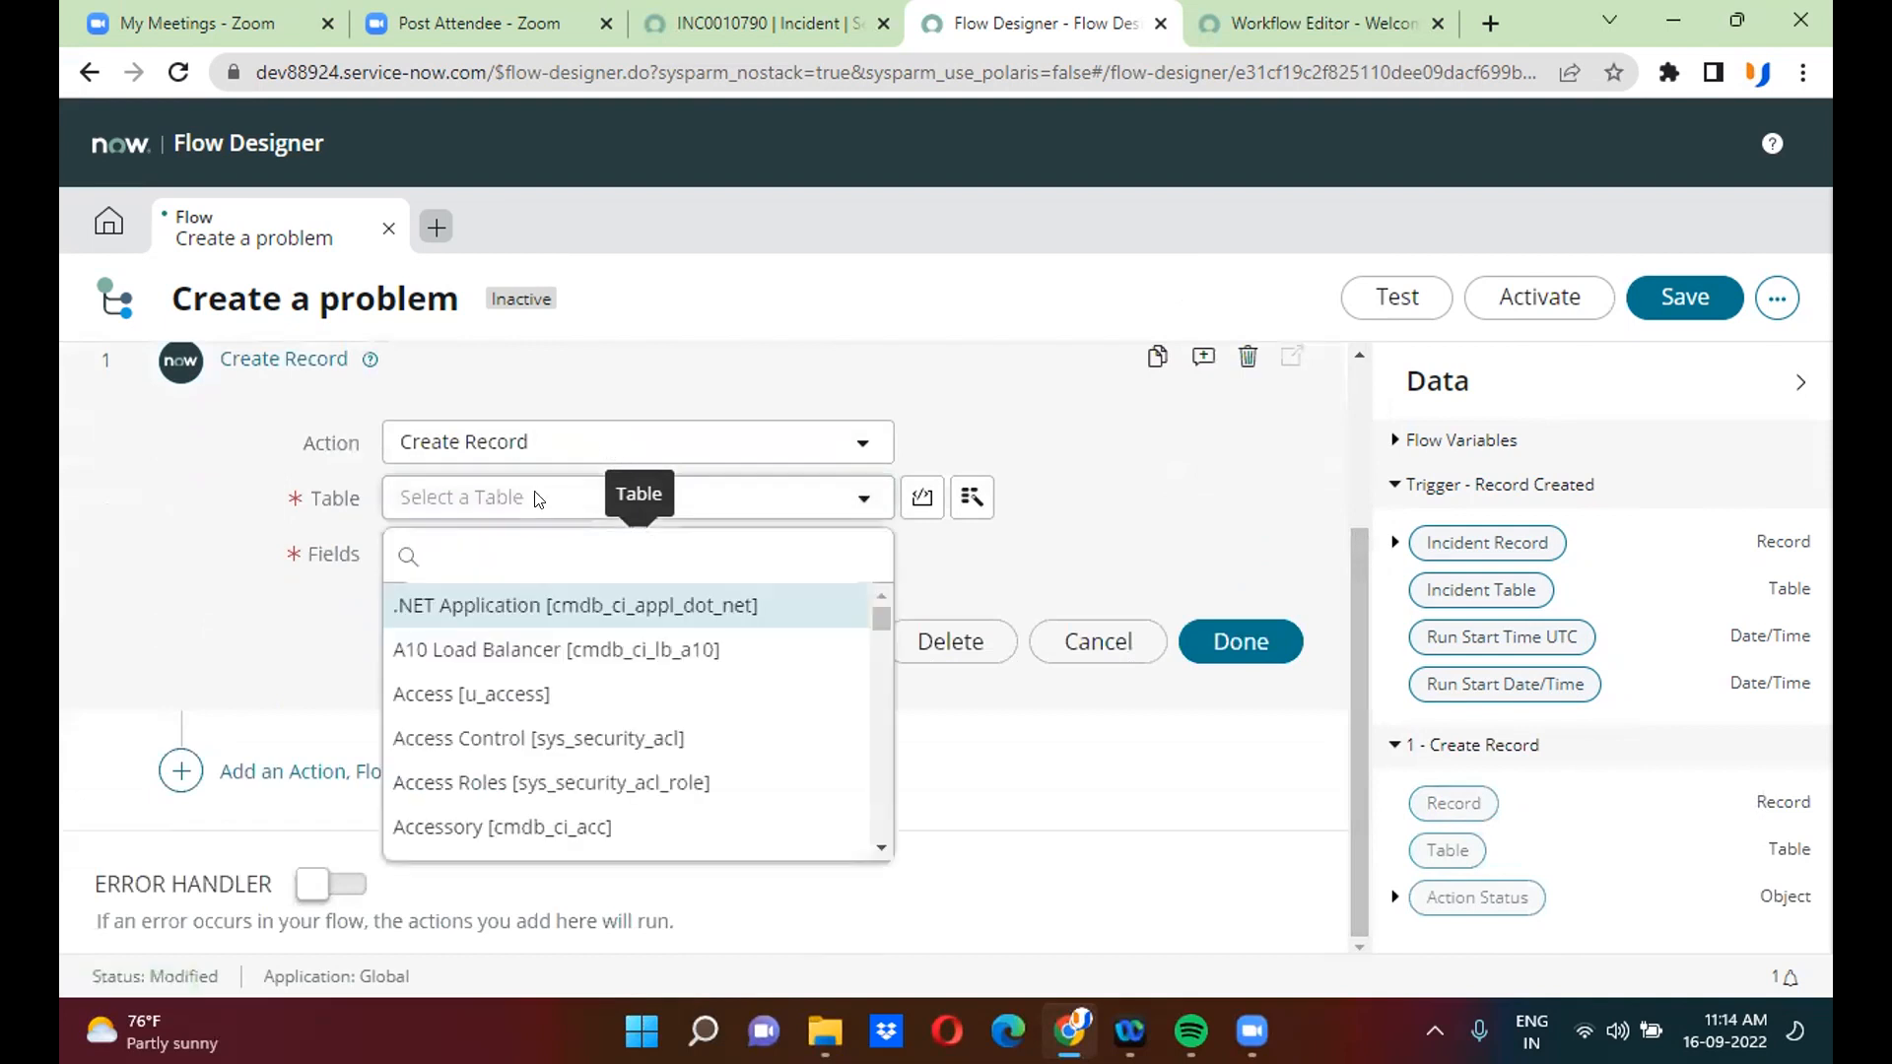
type("pr")
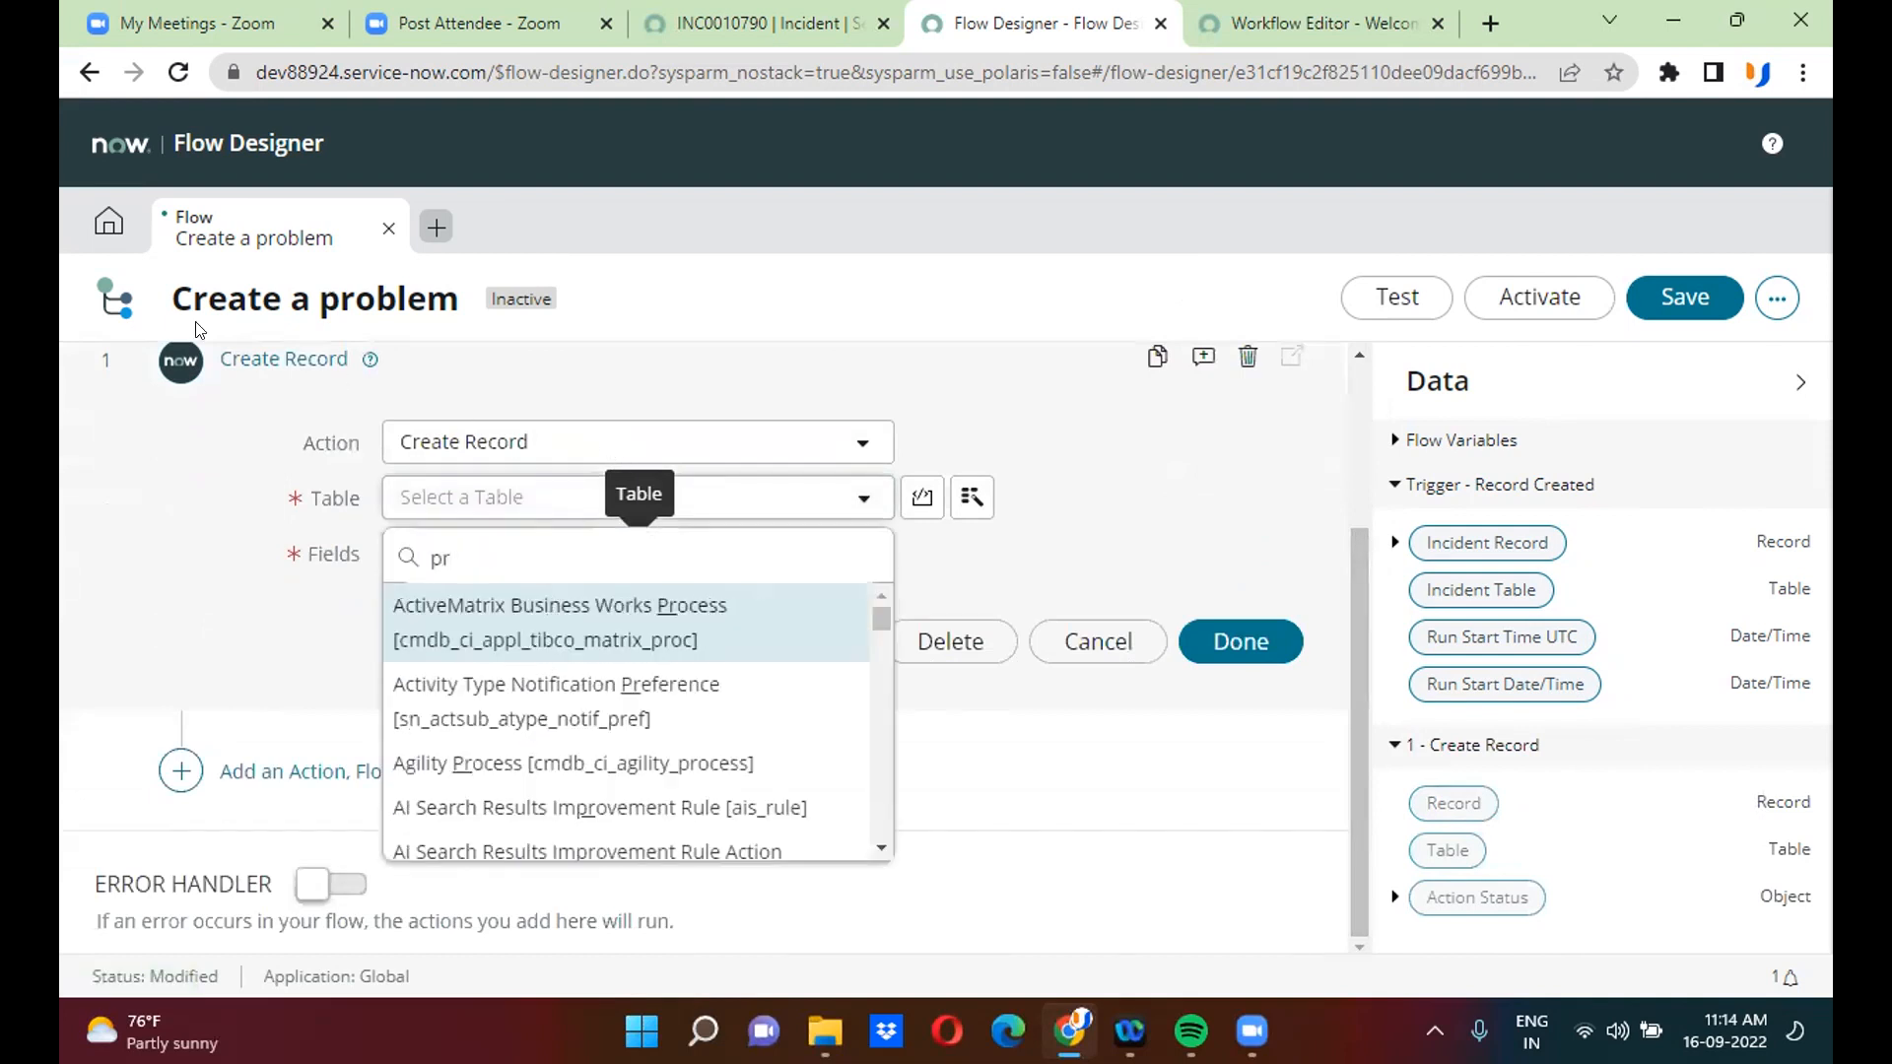
type("o")
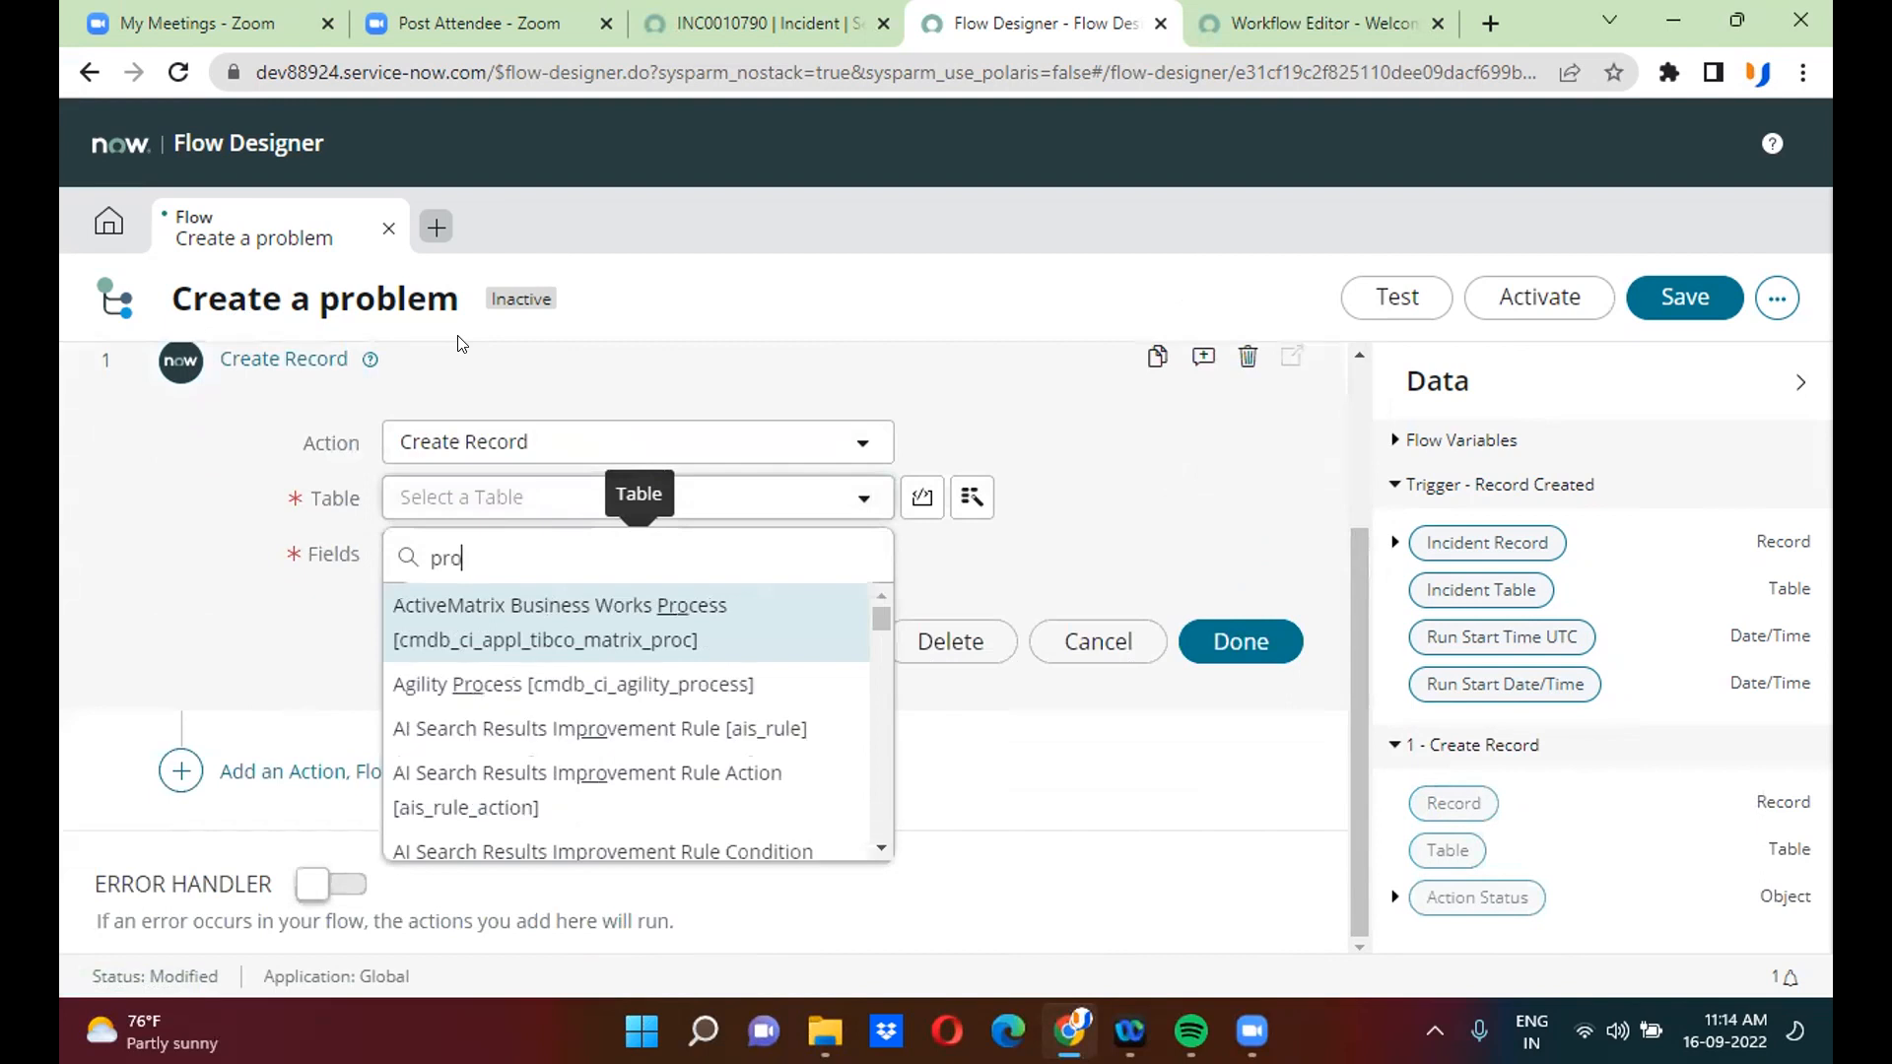
type("blem")
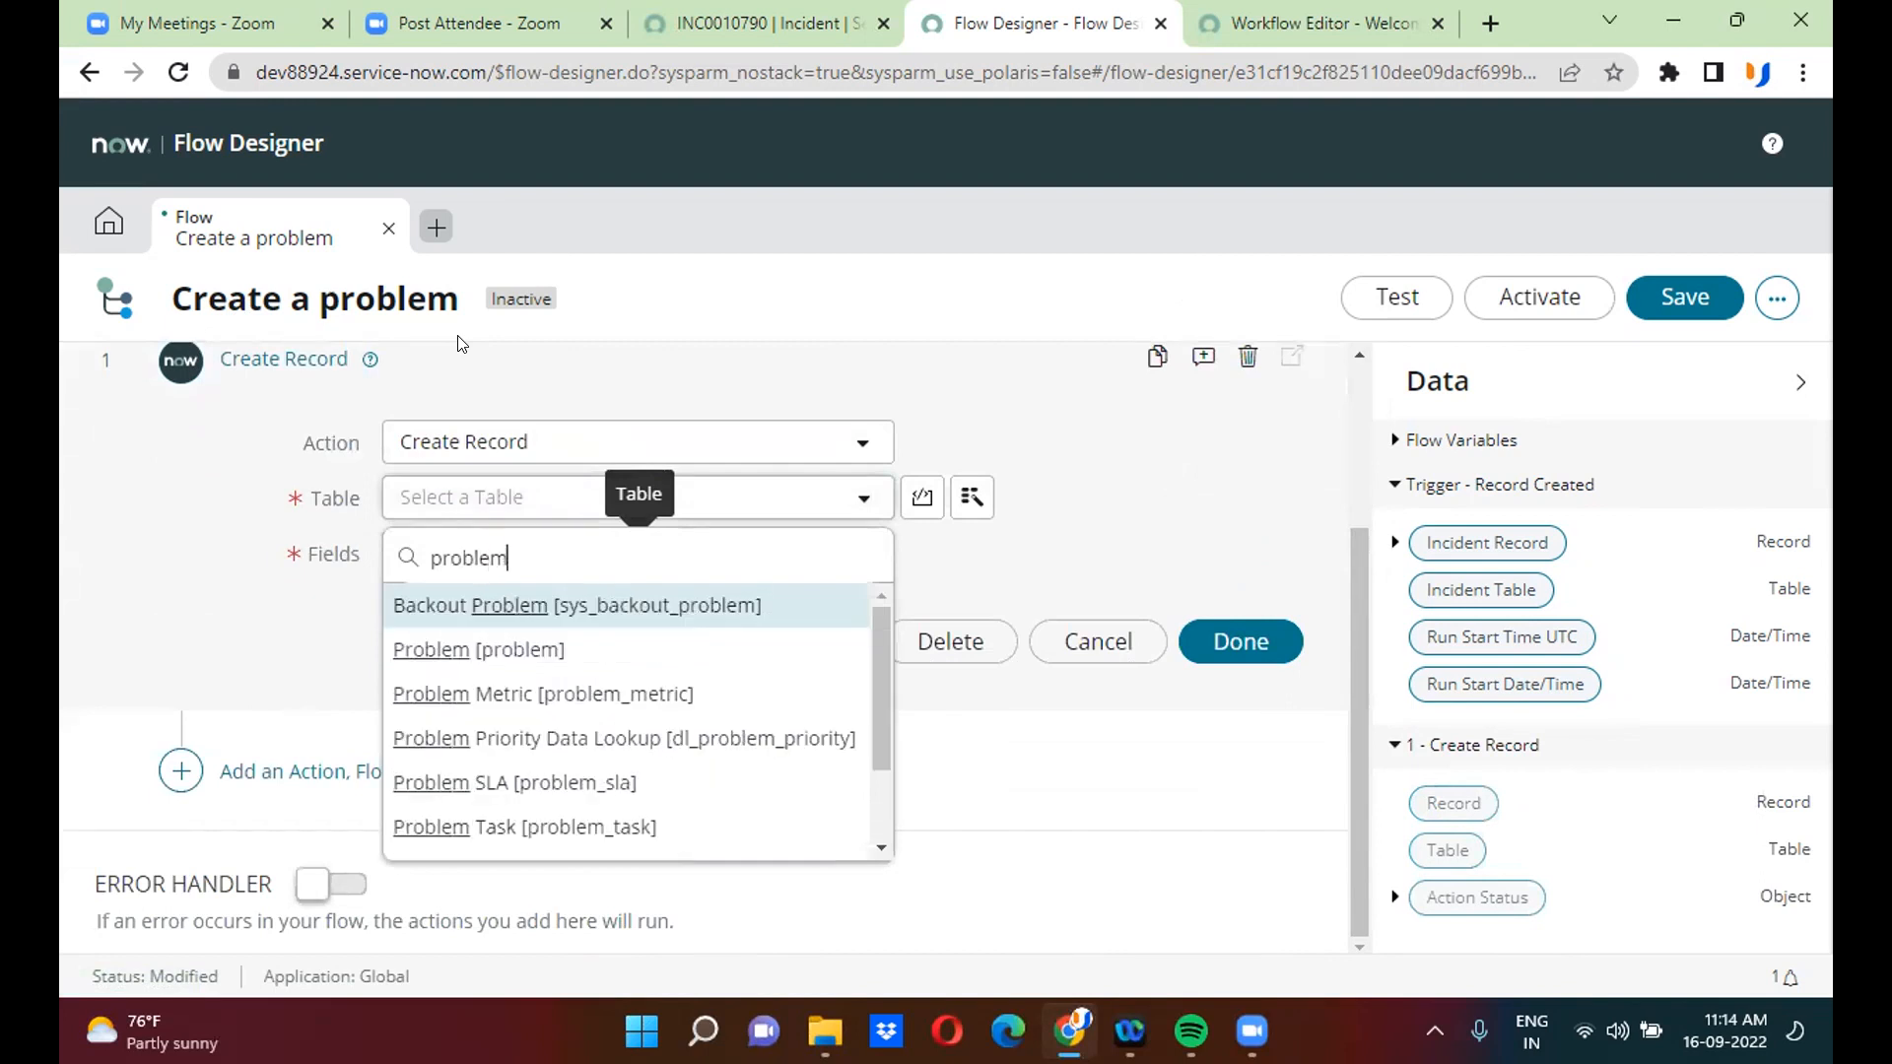
left_click(536, 658)
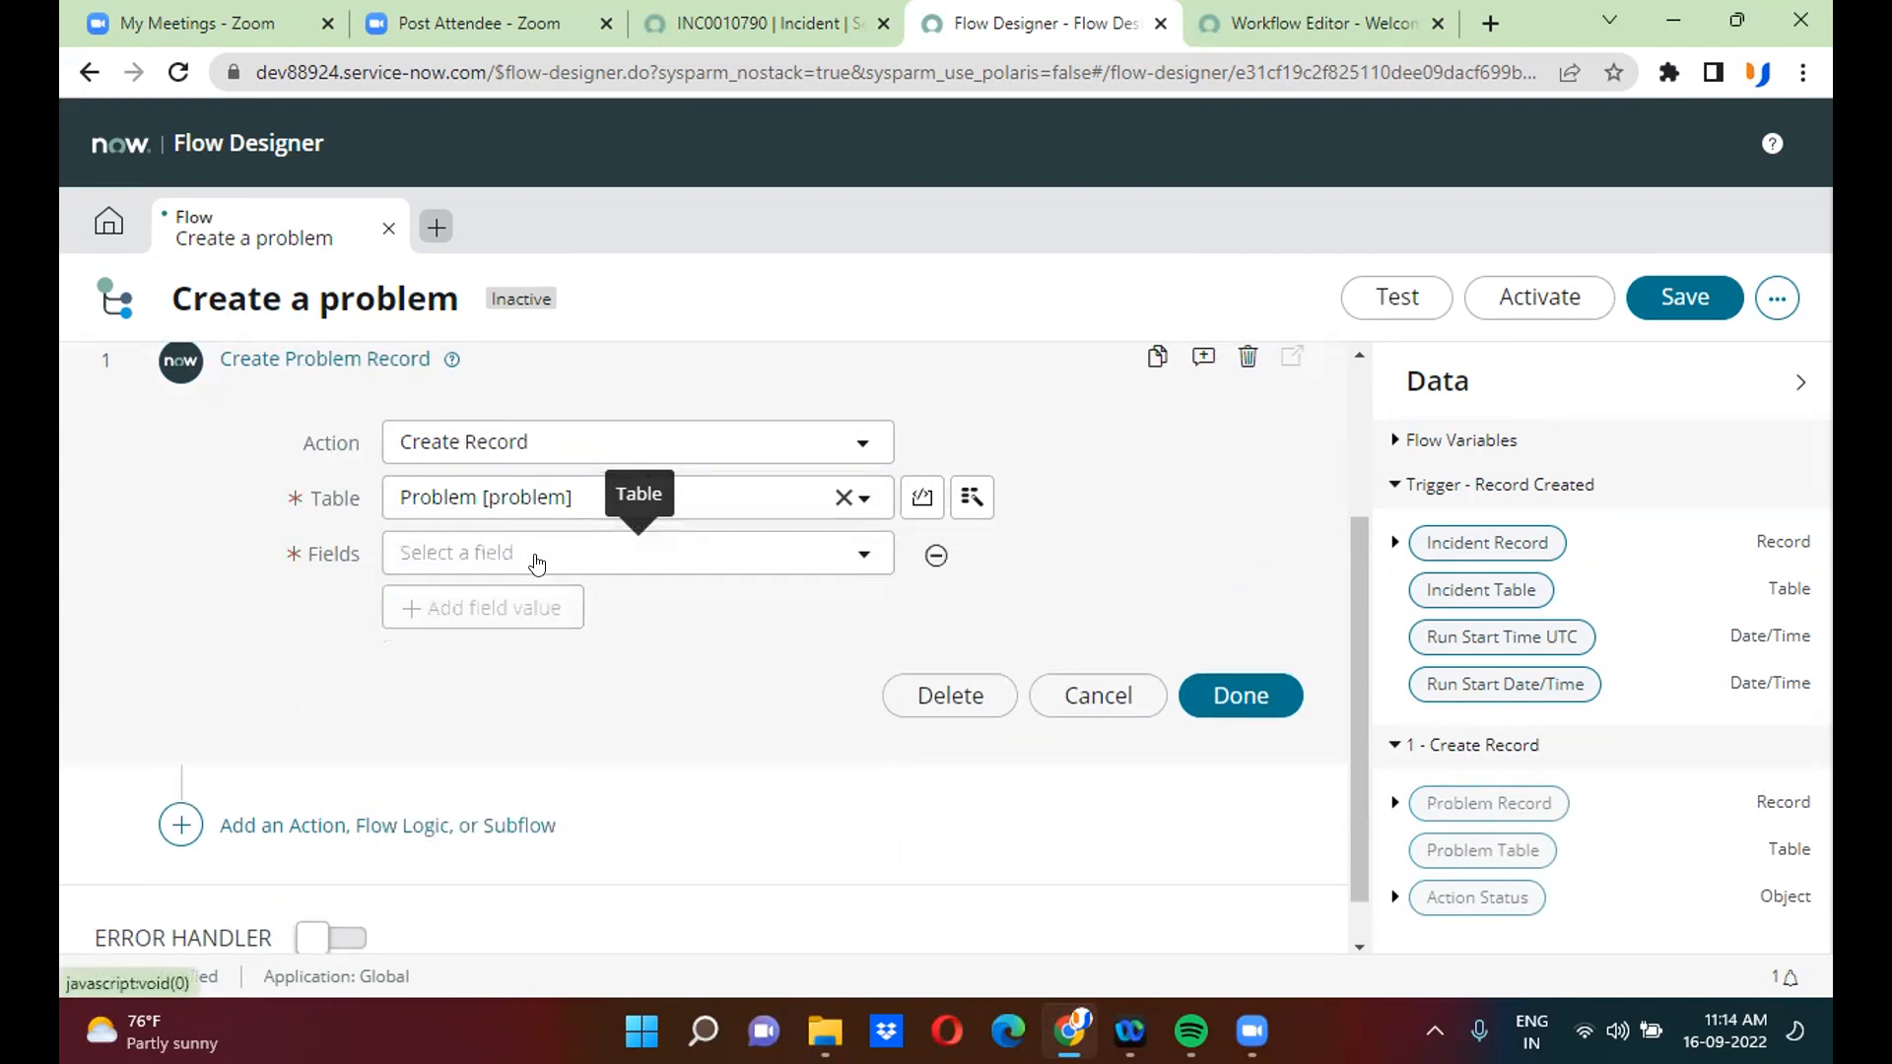
left_click(536, 558)
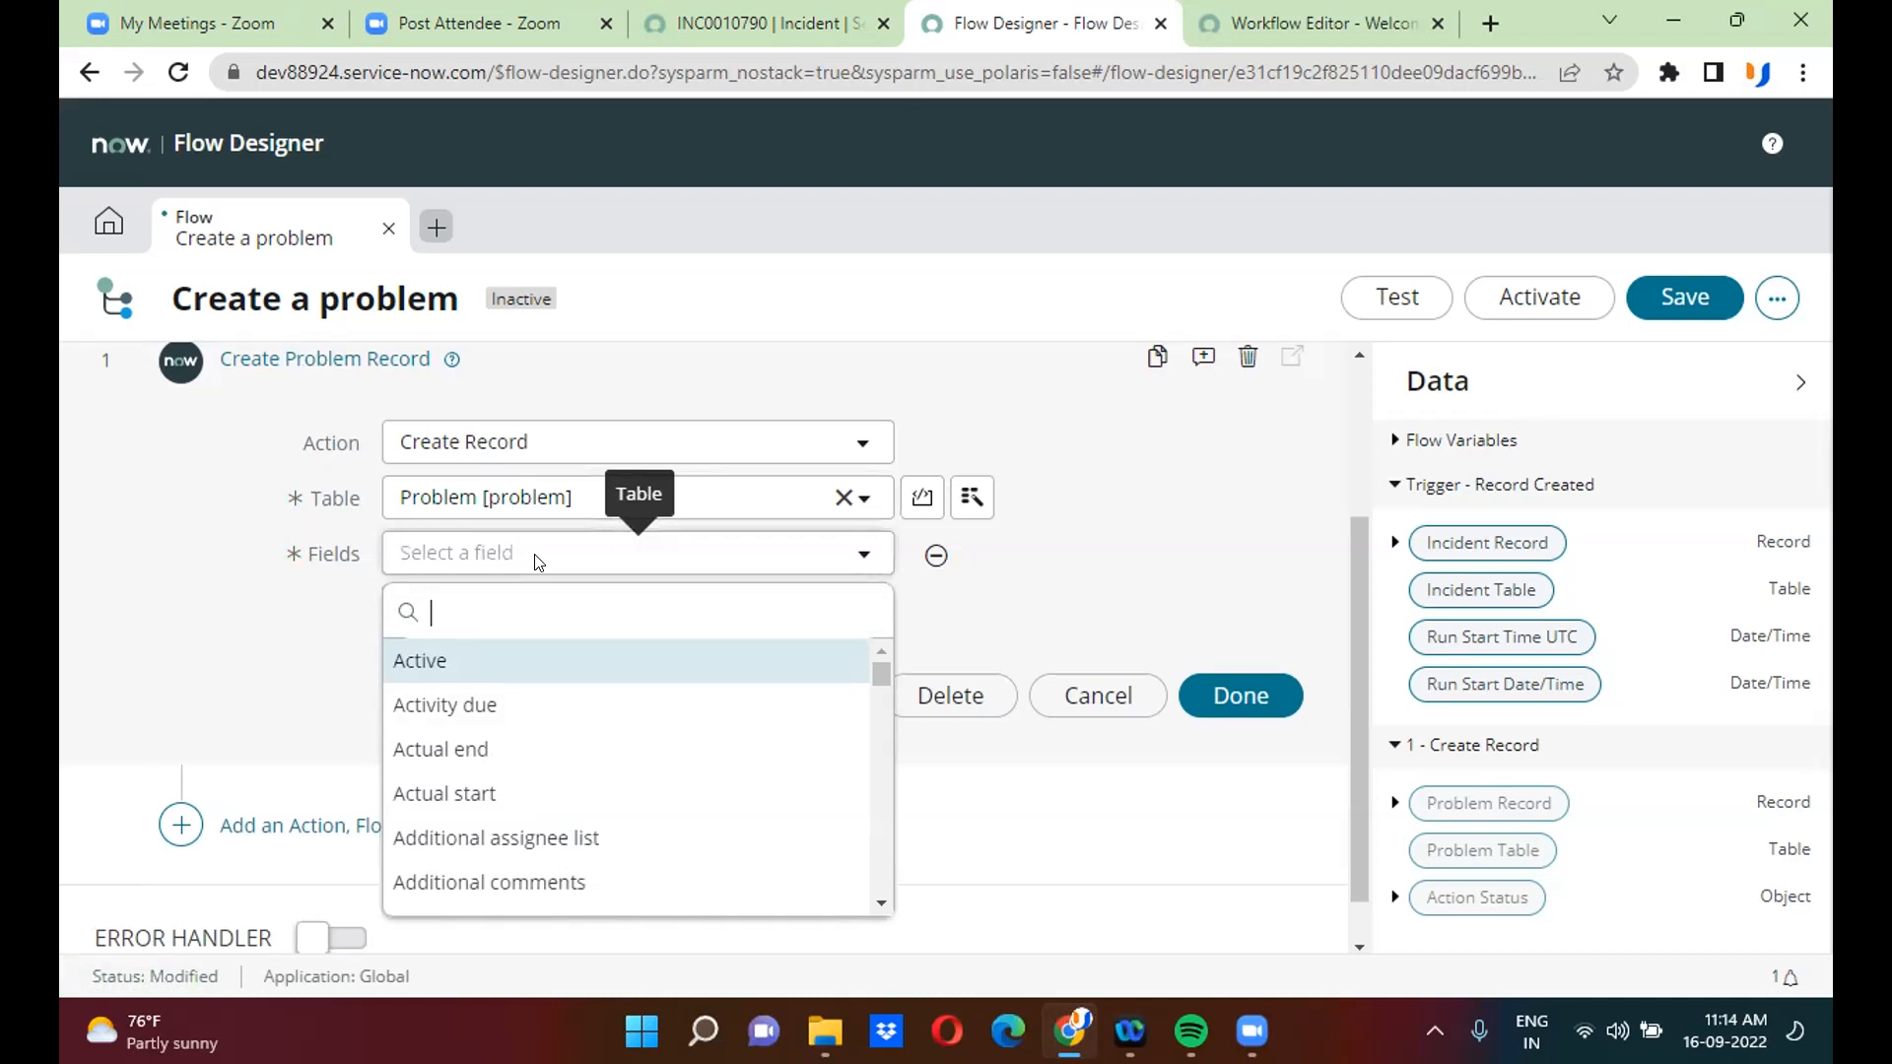
type("caller")
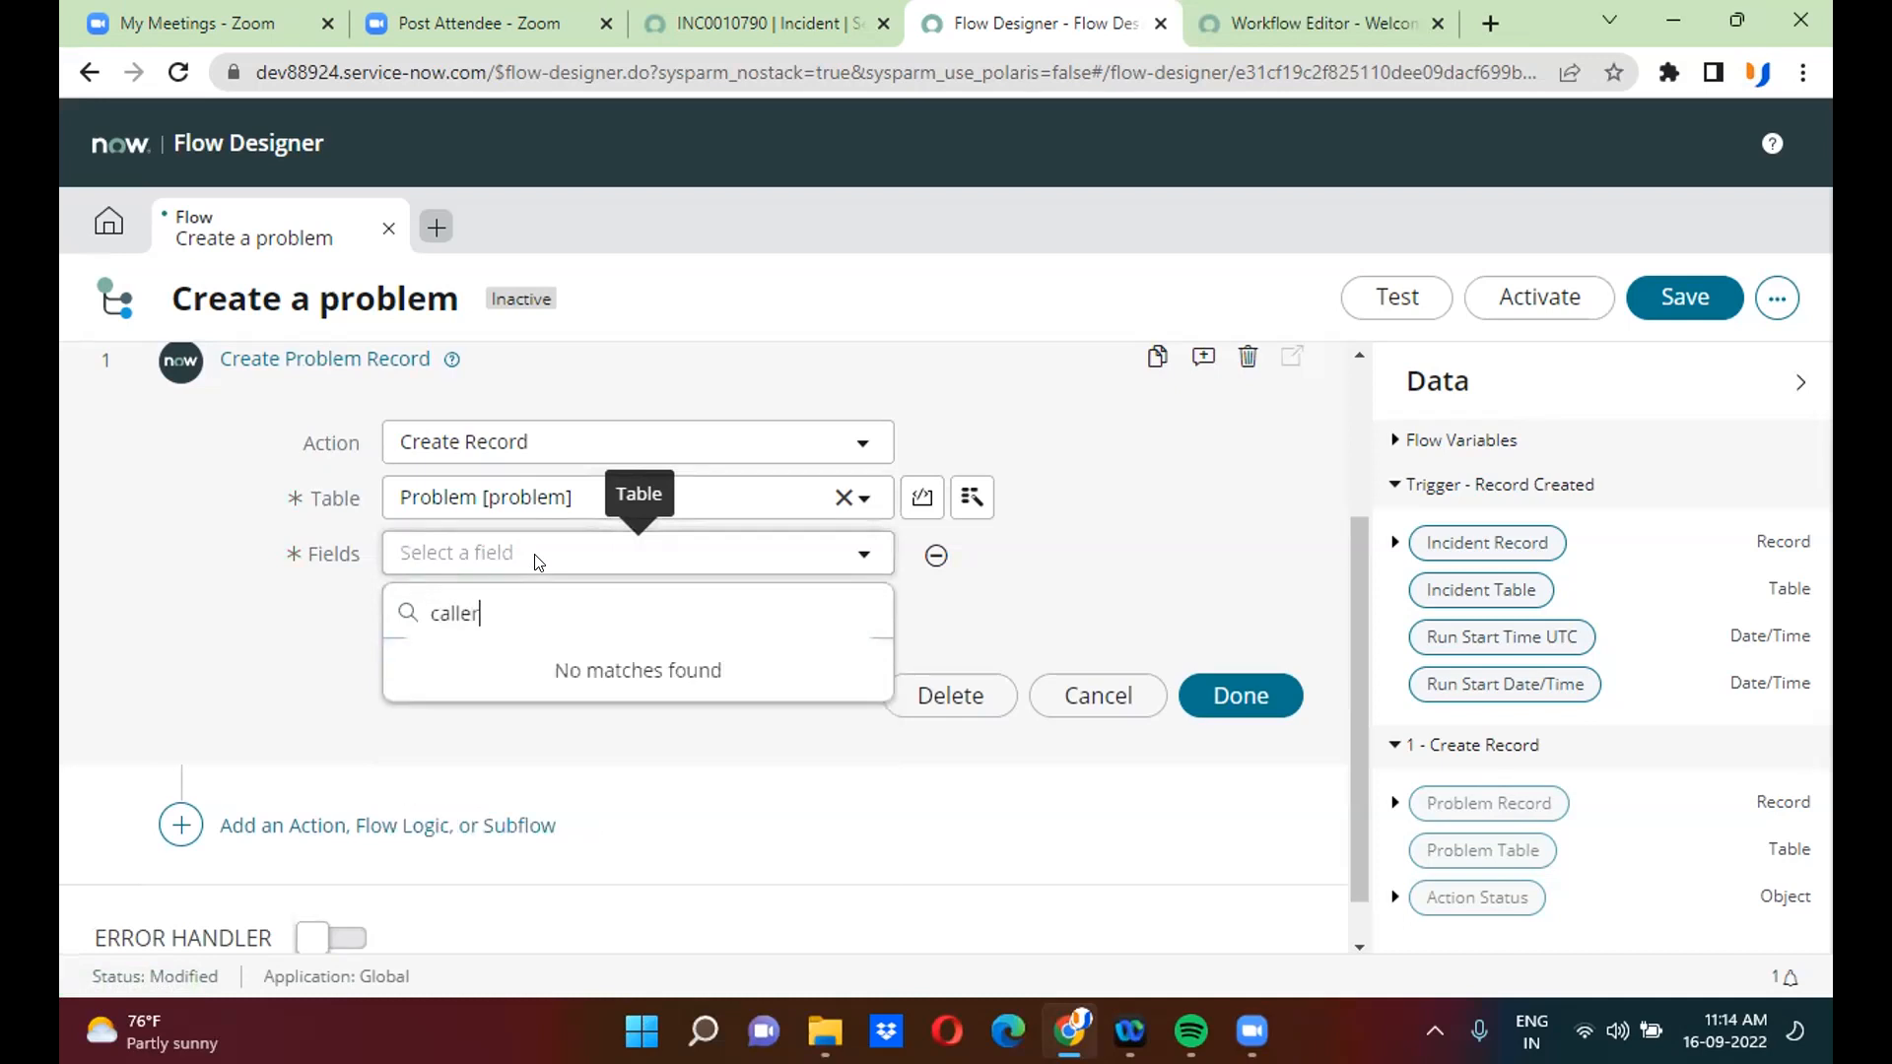
key("BackSpace")
key("BackSpace")
key("BackSpace")
key("BackSpace")
key("BackSpace")
key("BackSpace")
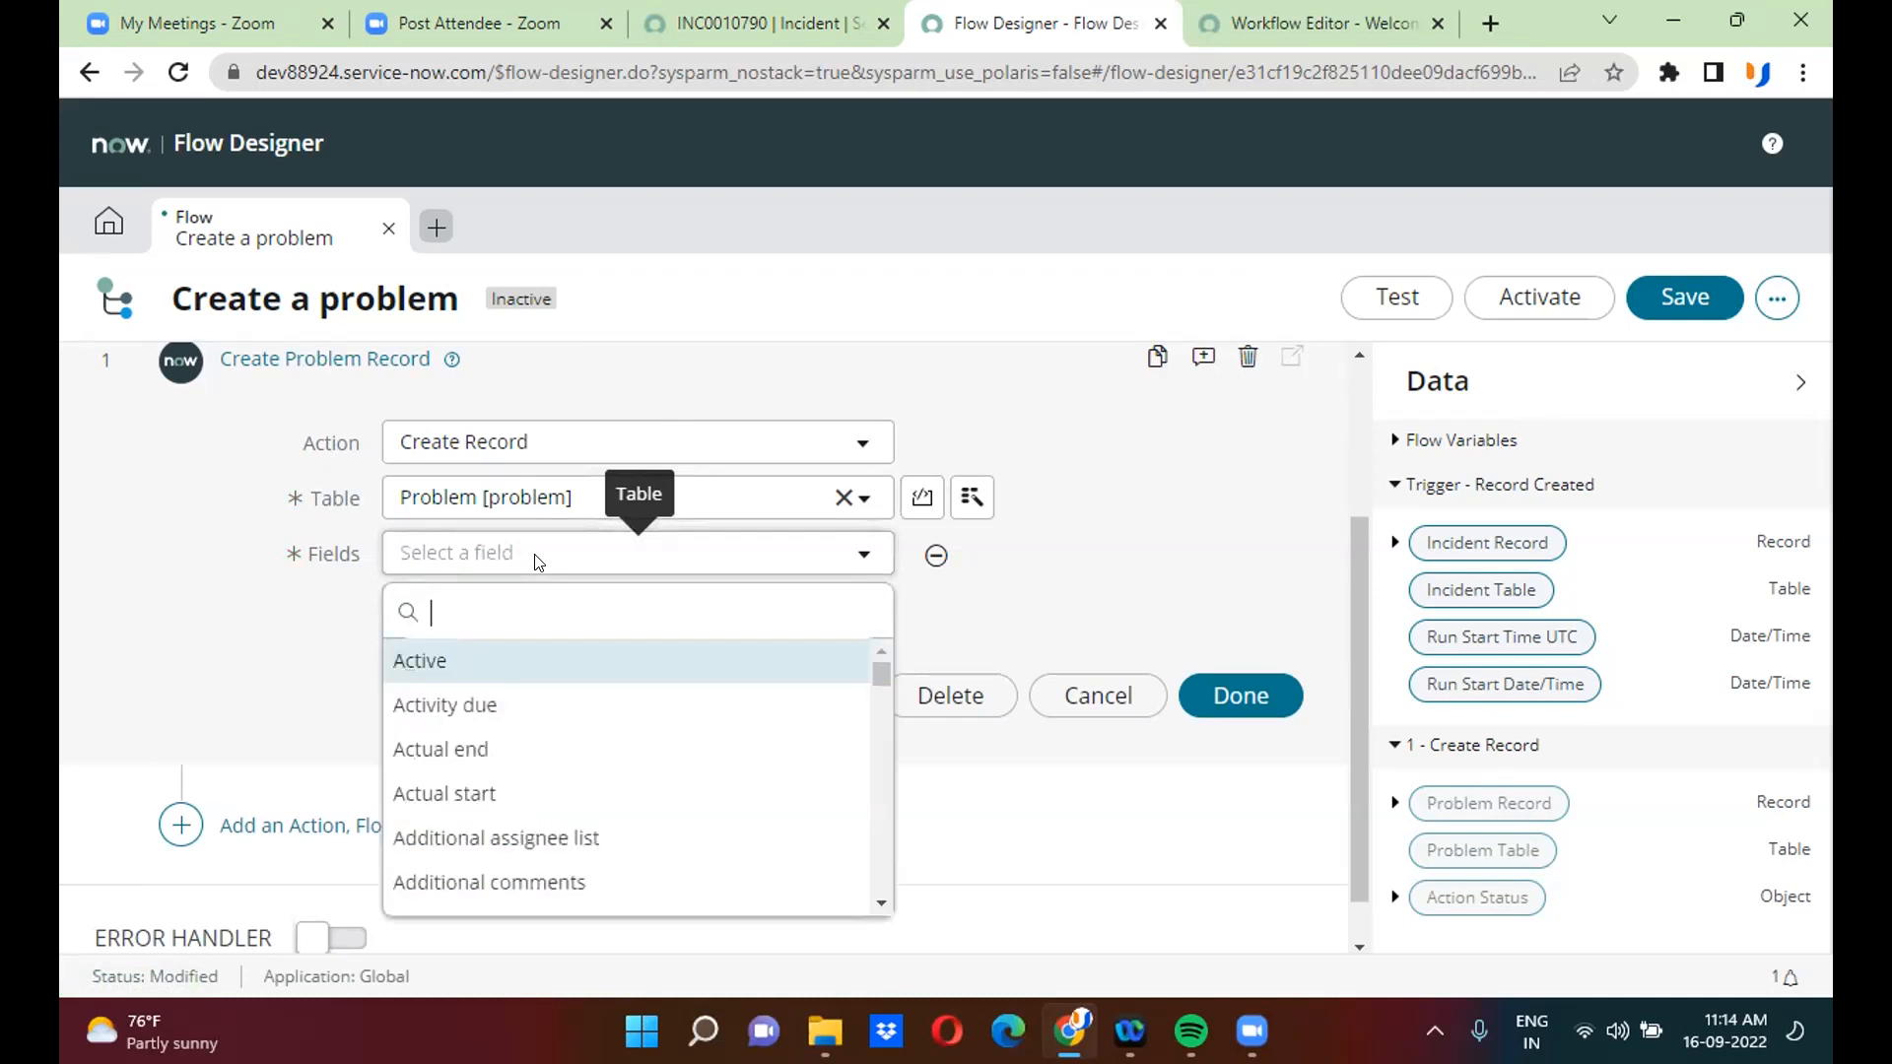
type("short")
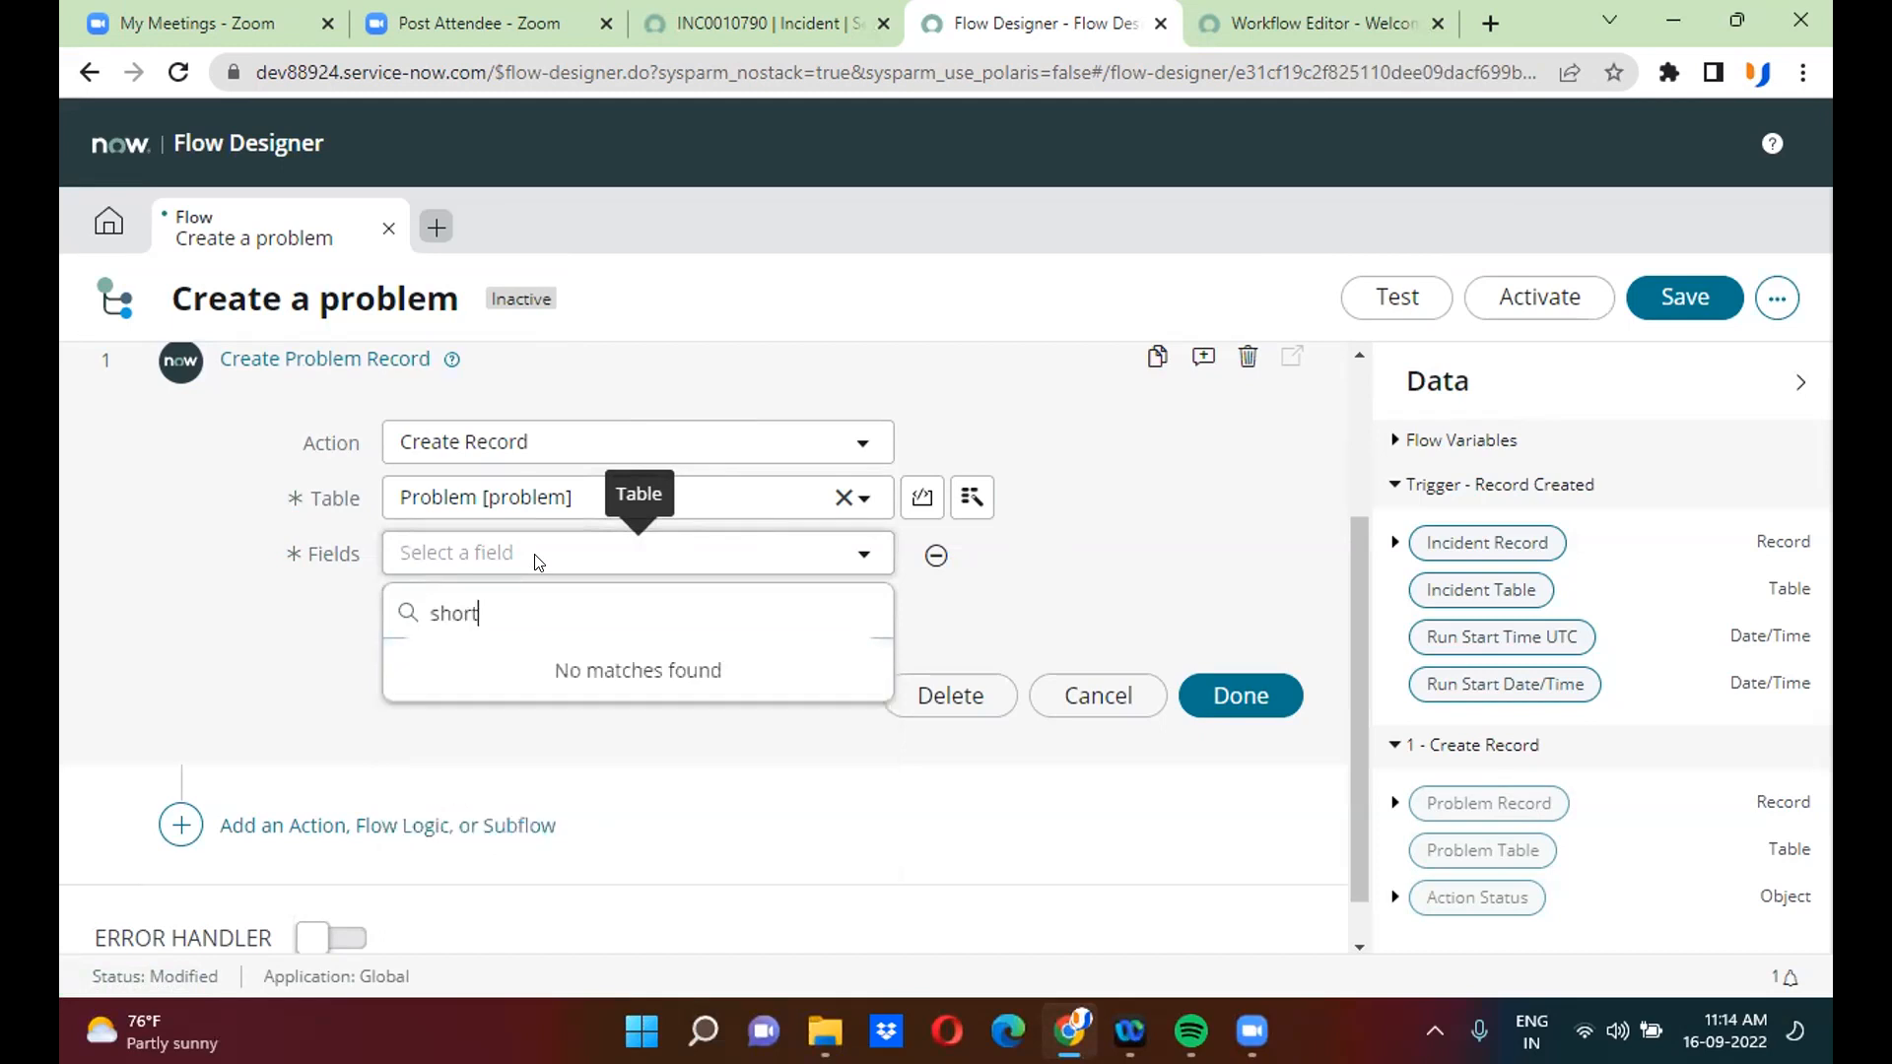
key("BackSpace")
key("BackSpace")
key("BackSpace")
key("BackSpace")
key("BackSpace")
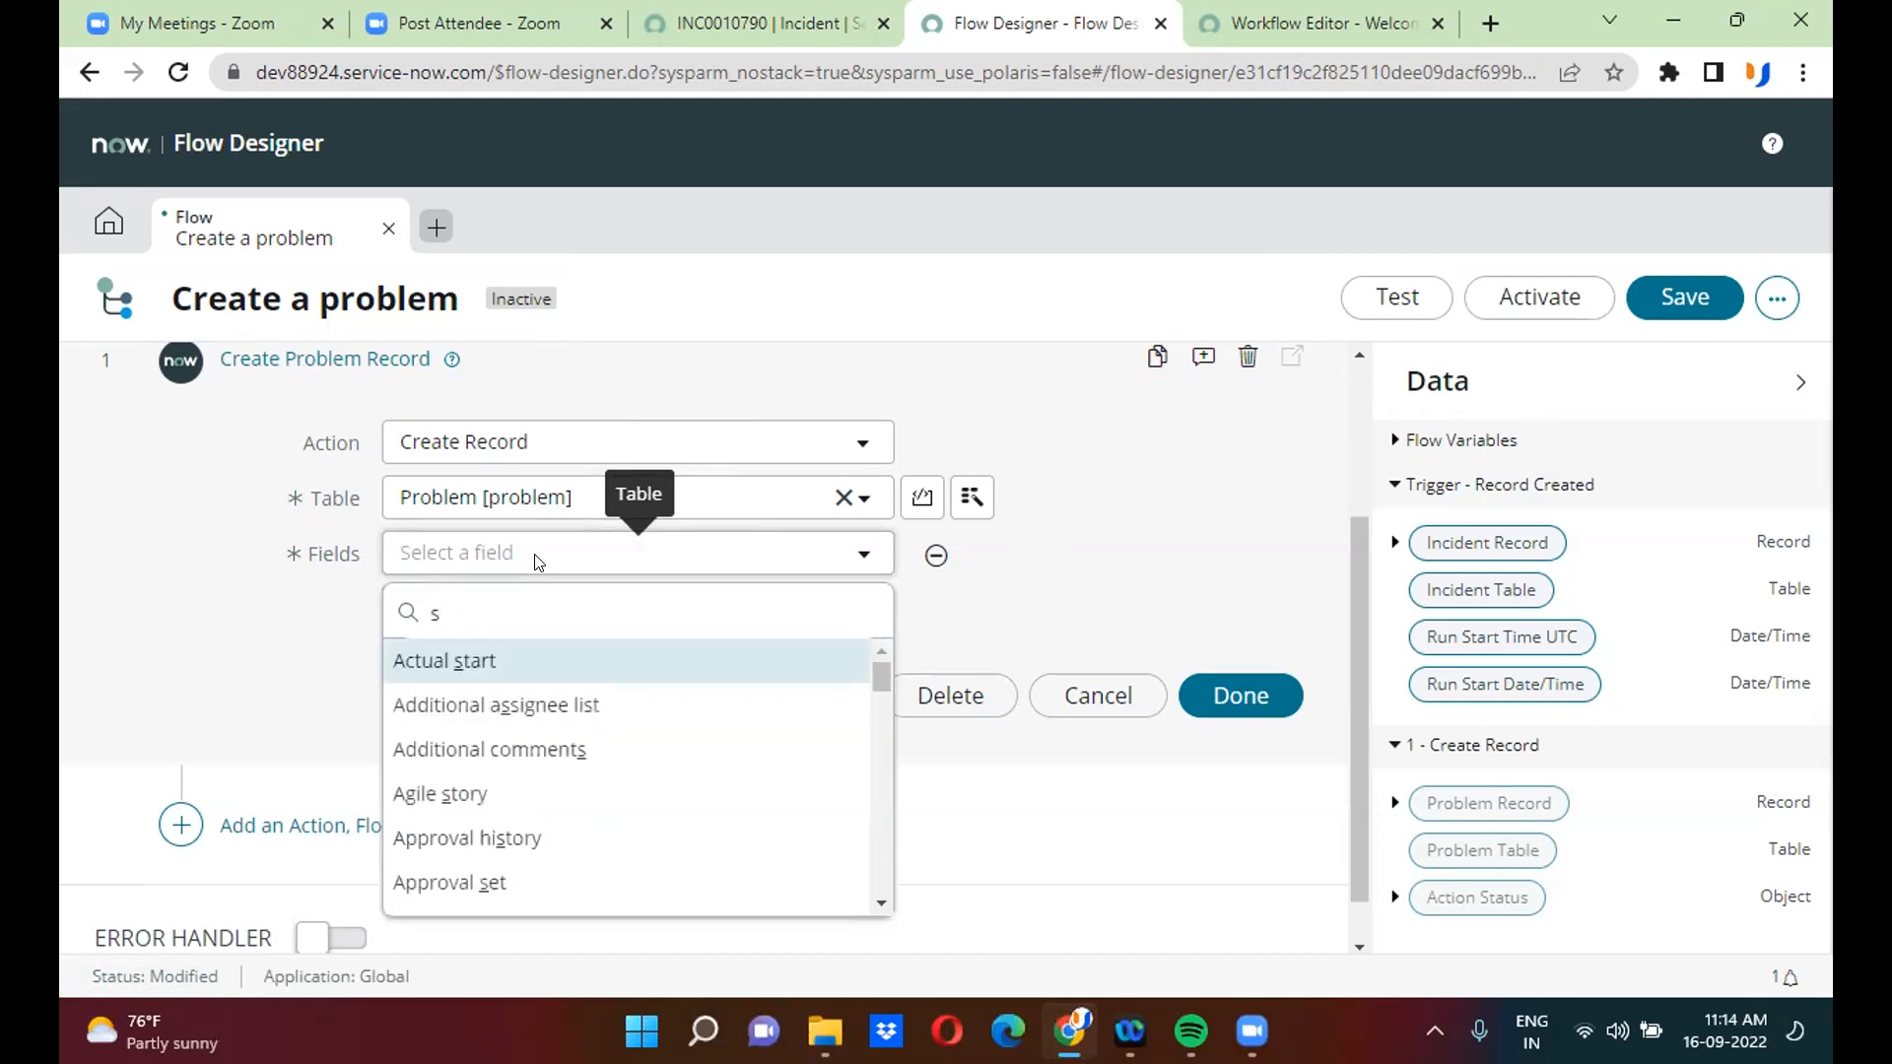
- Add the Problem statement field and fill it with the Short description of the trigger's incident record
type("p")
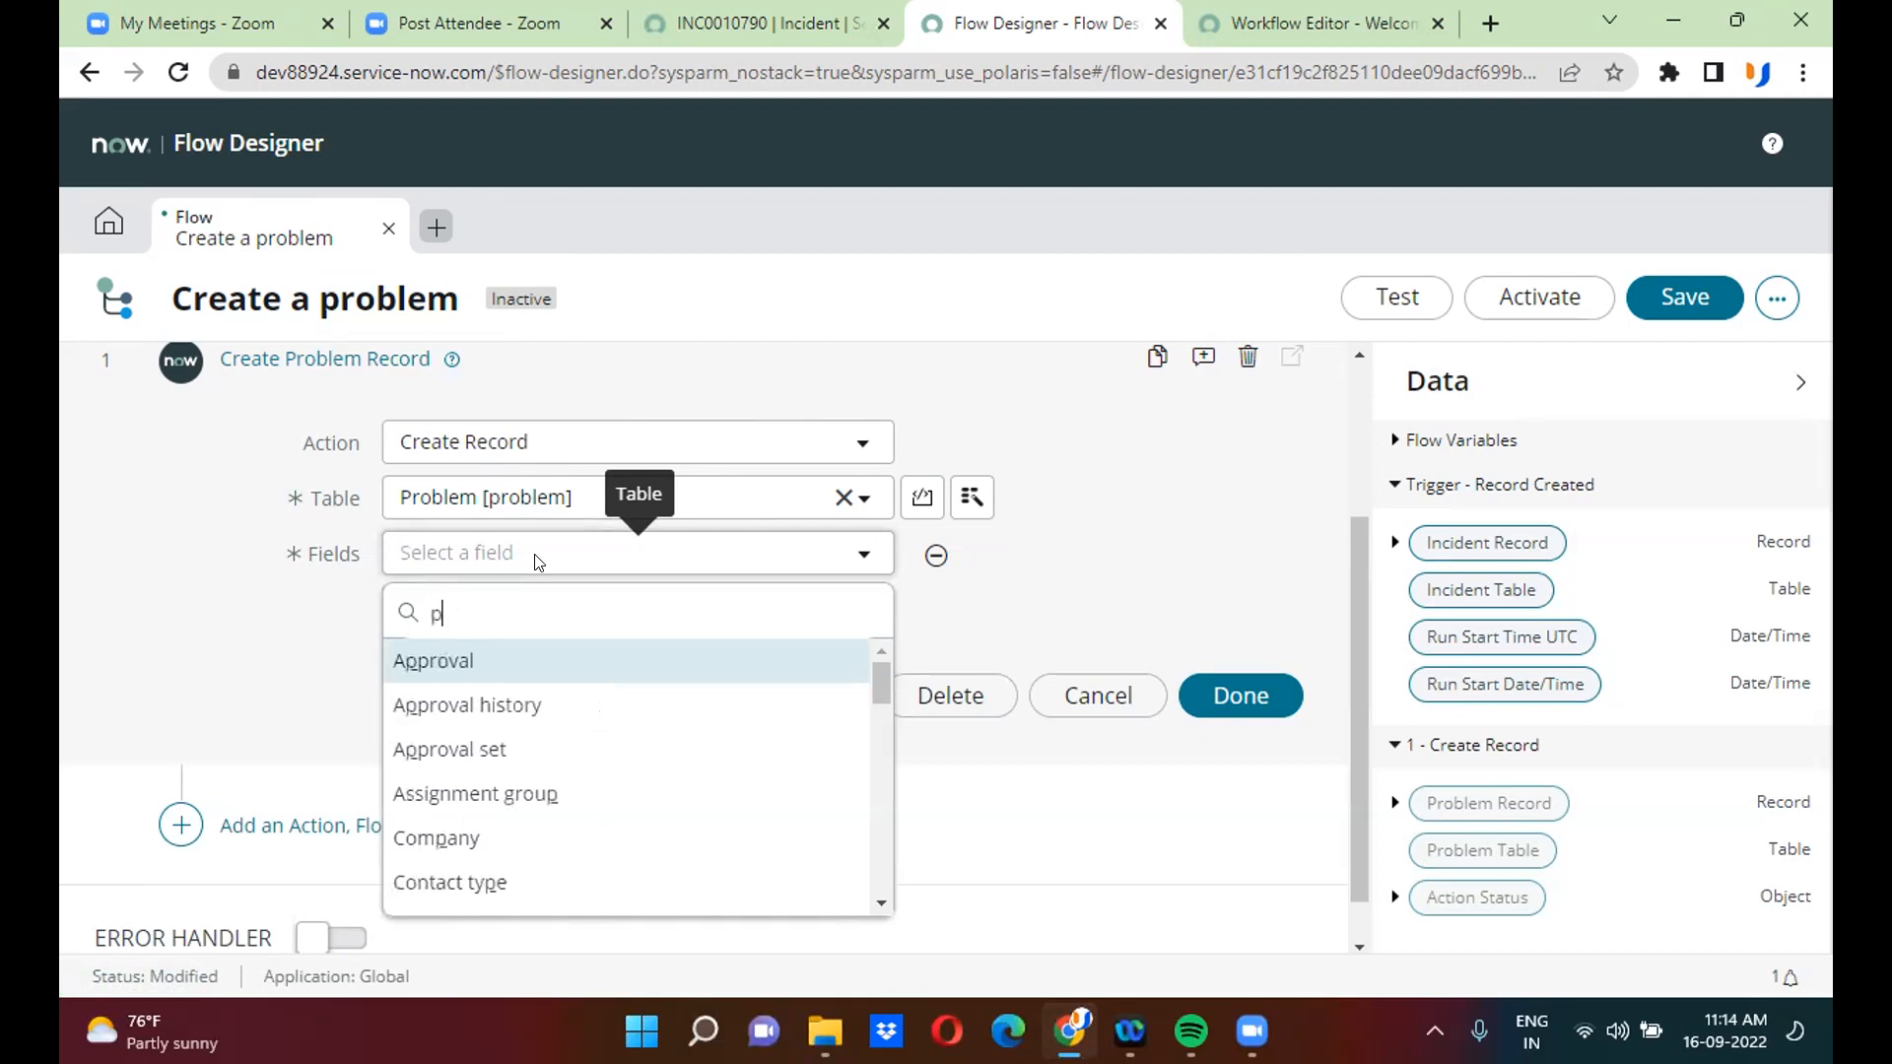
type("robl")
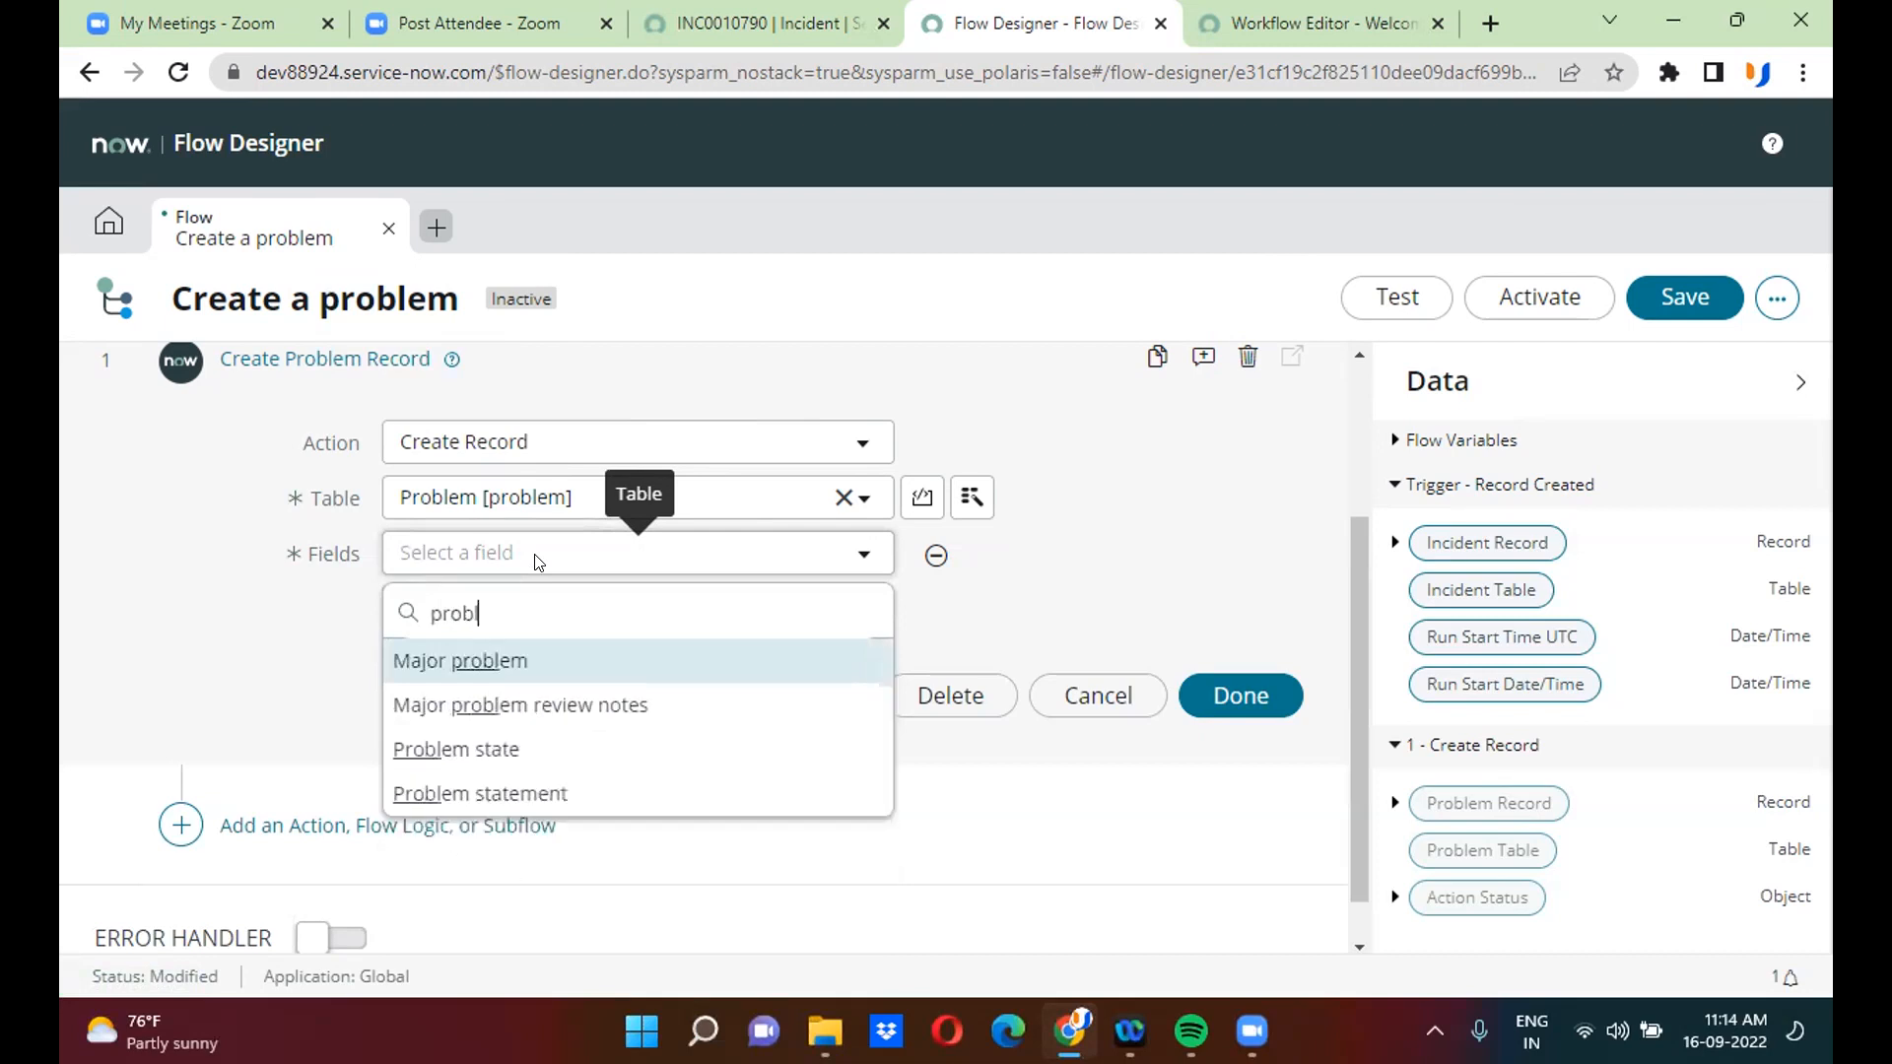
left_click(557, 807)
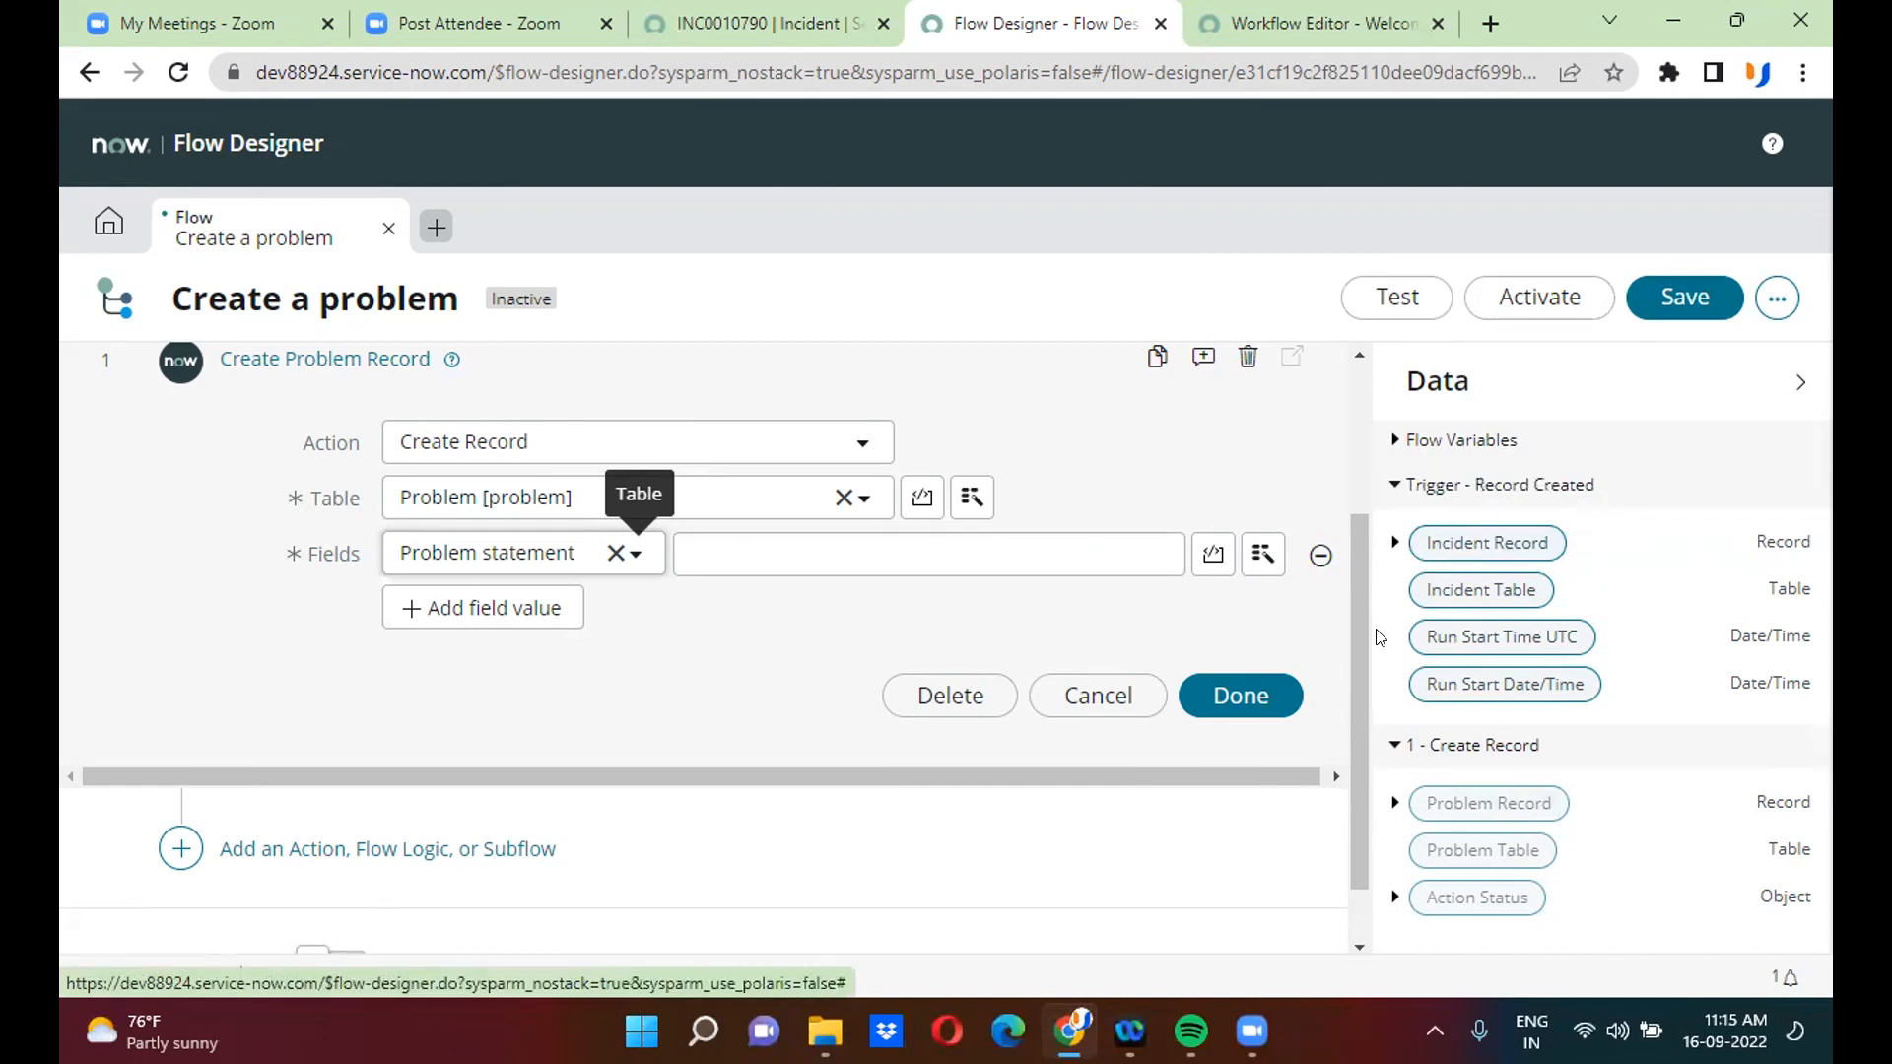
left_click_drag(1353, 678, 1354, 439)
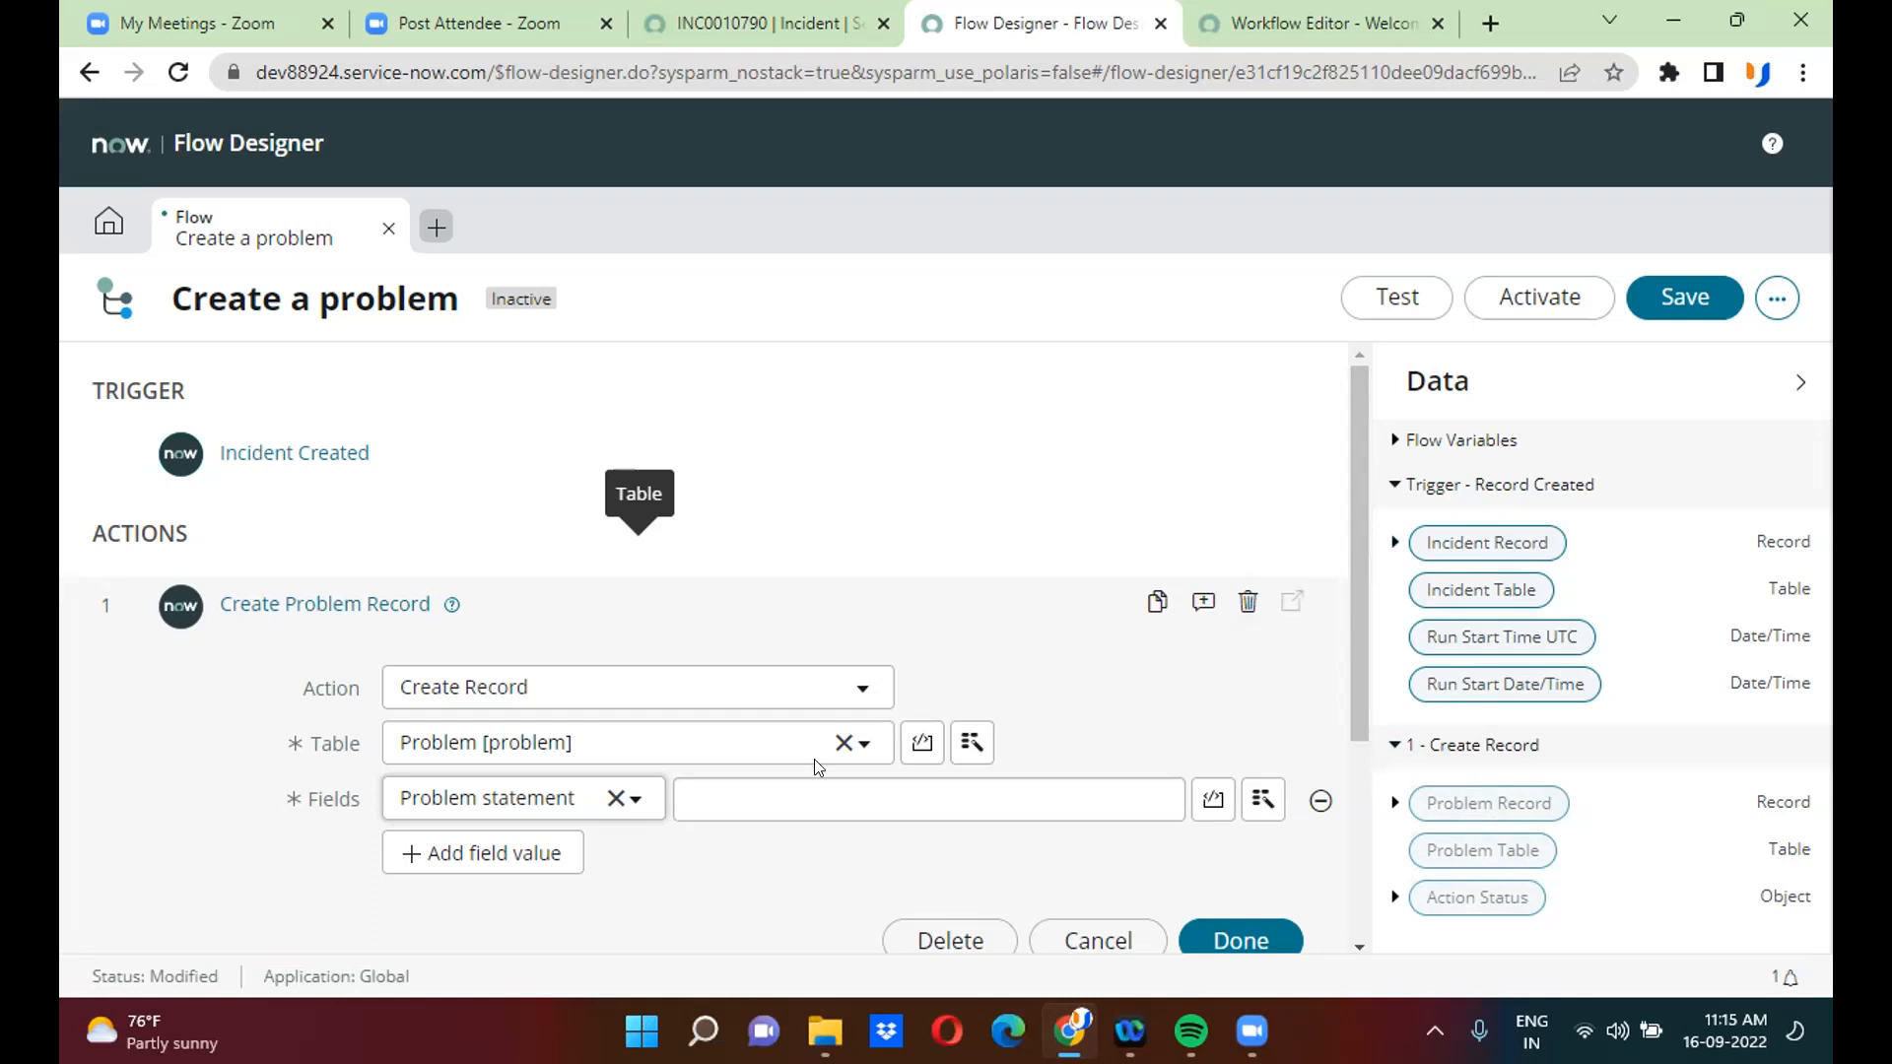
left_click(1393, 543)
left_click_drag(1817, 452, 1823, 812)
left_click_drag(1511, 636, 914, 798)
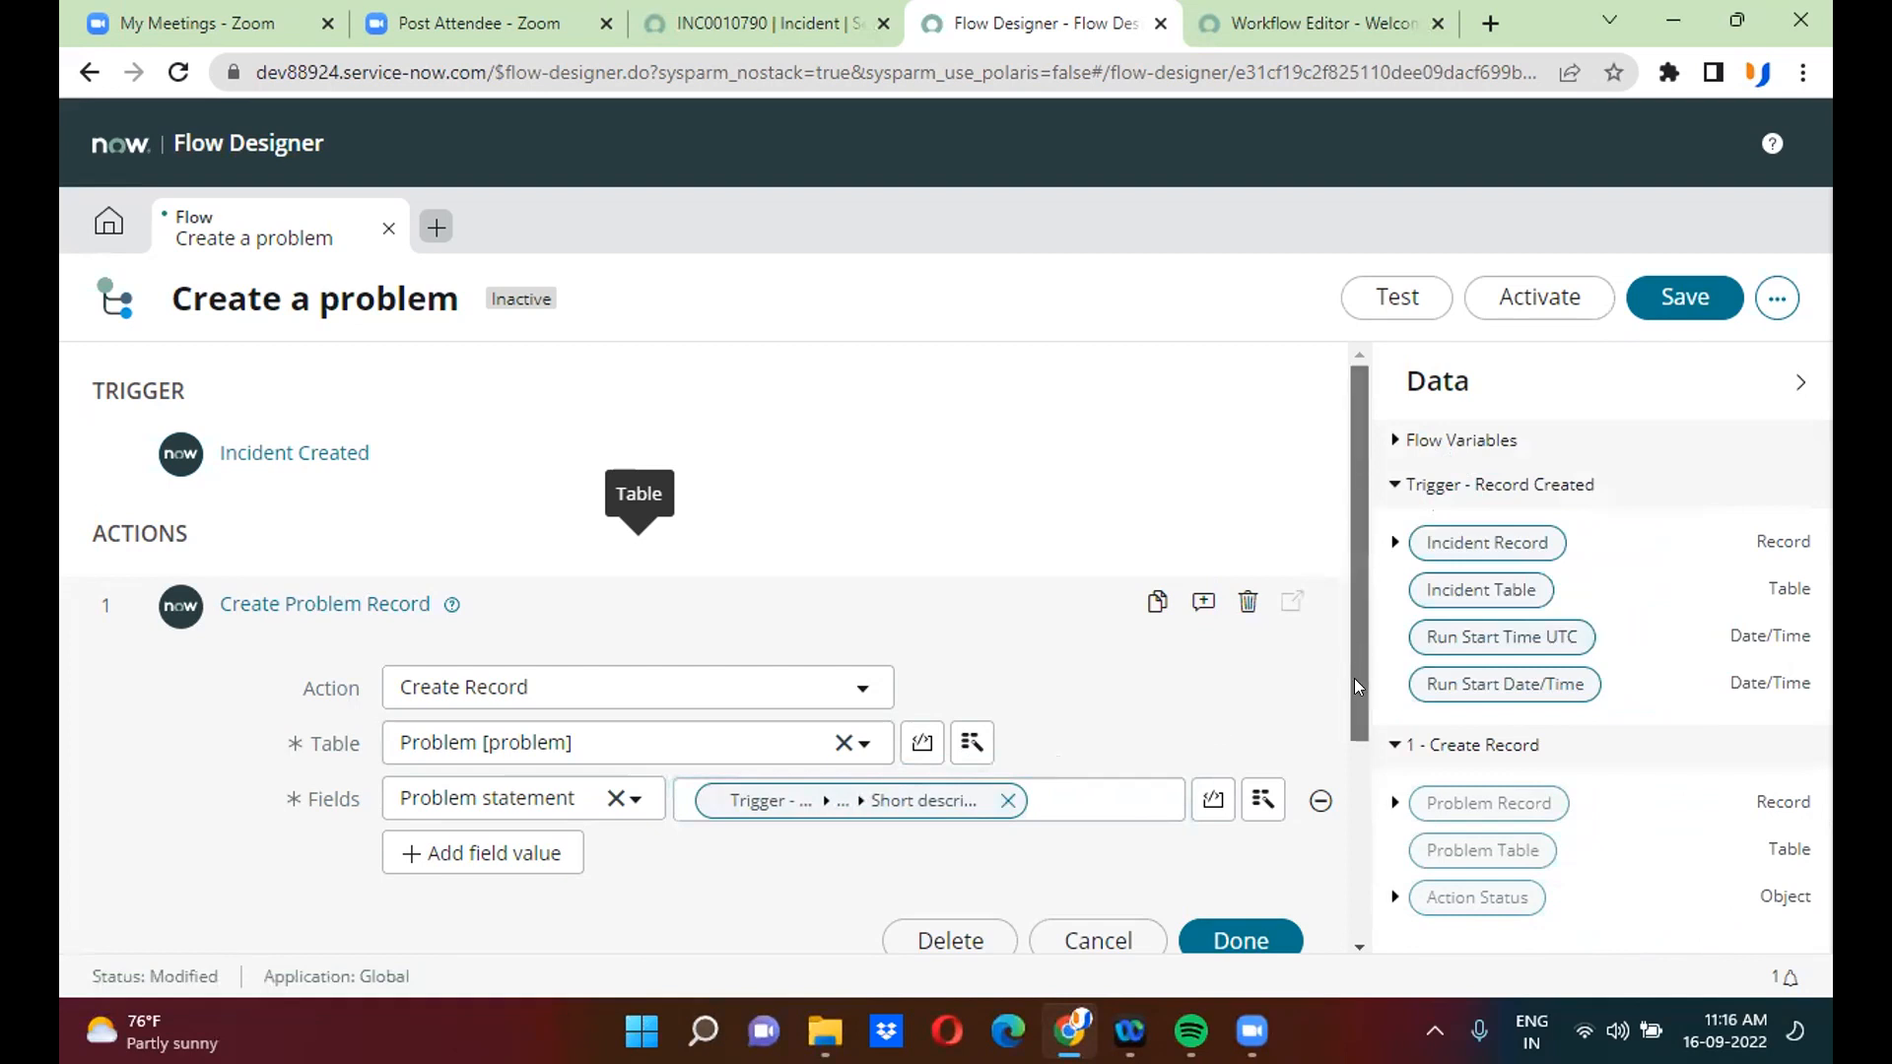
- Add a Description field value and fill it with the Description of the trigger's incident record
scroll(1354, 678, "down", 1)
left_click(449, 773)
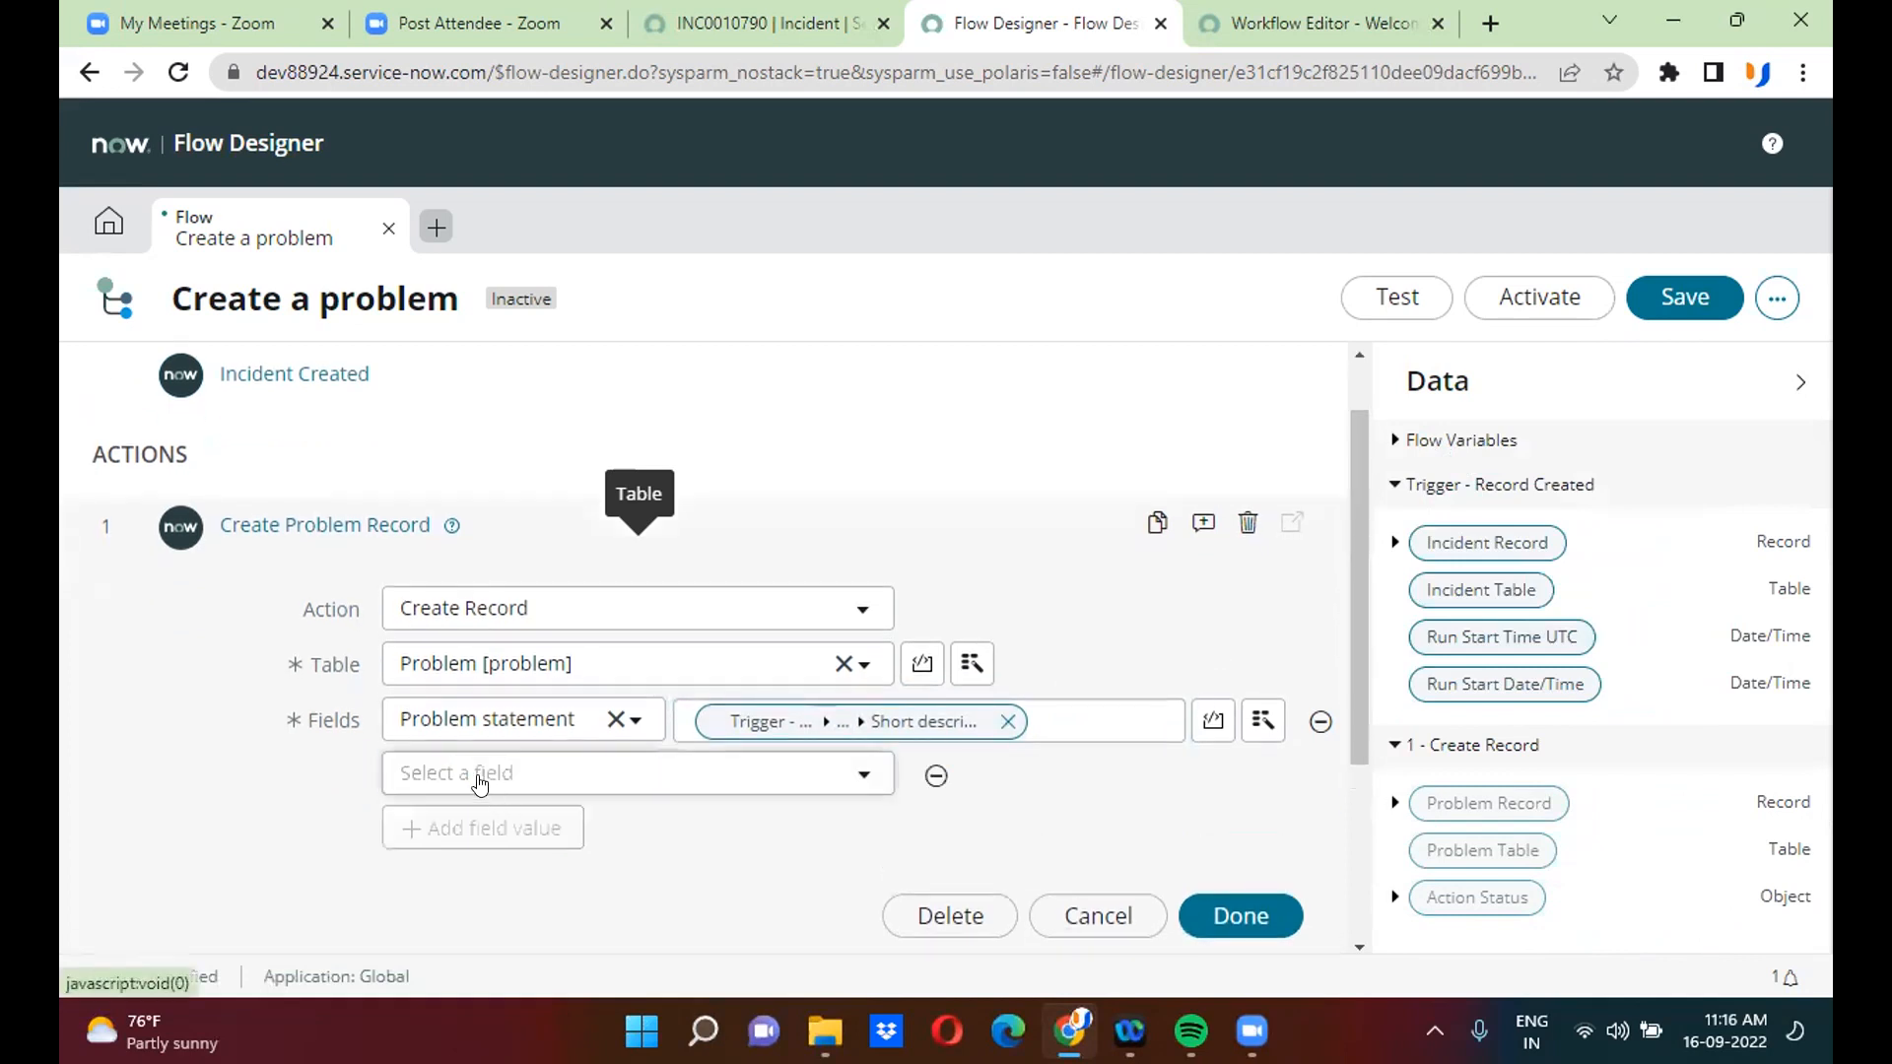
left_click(478, 778)
type("desc")
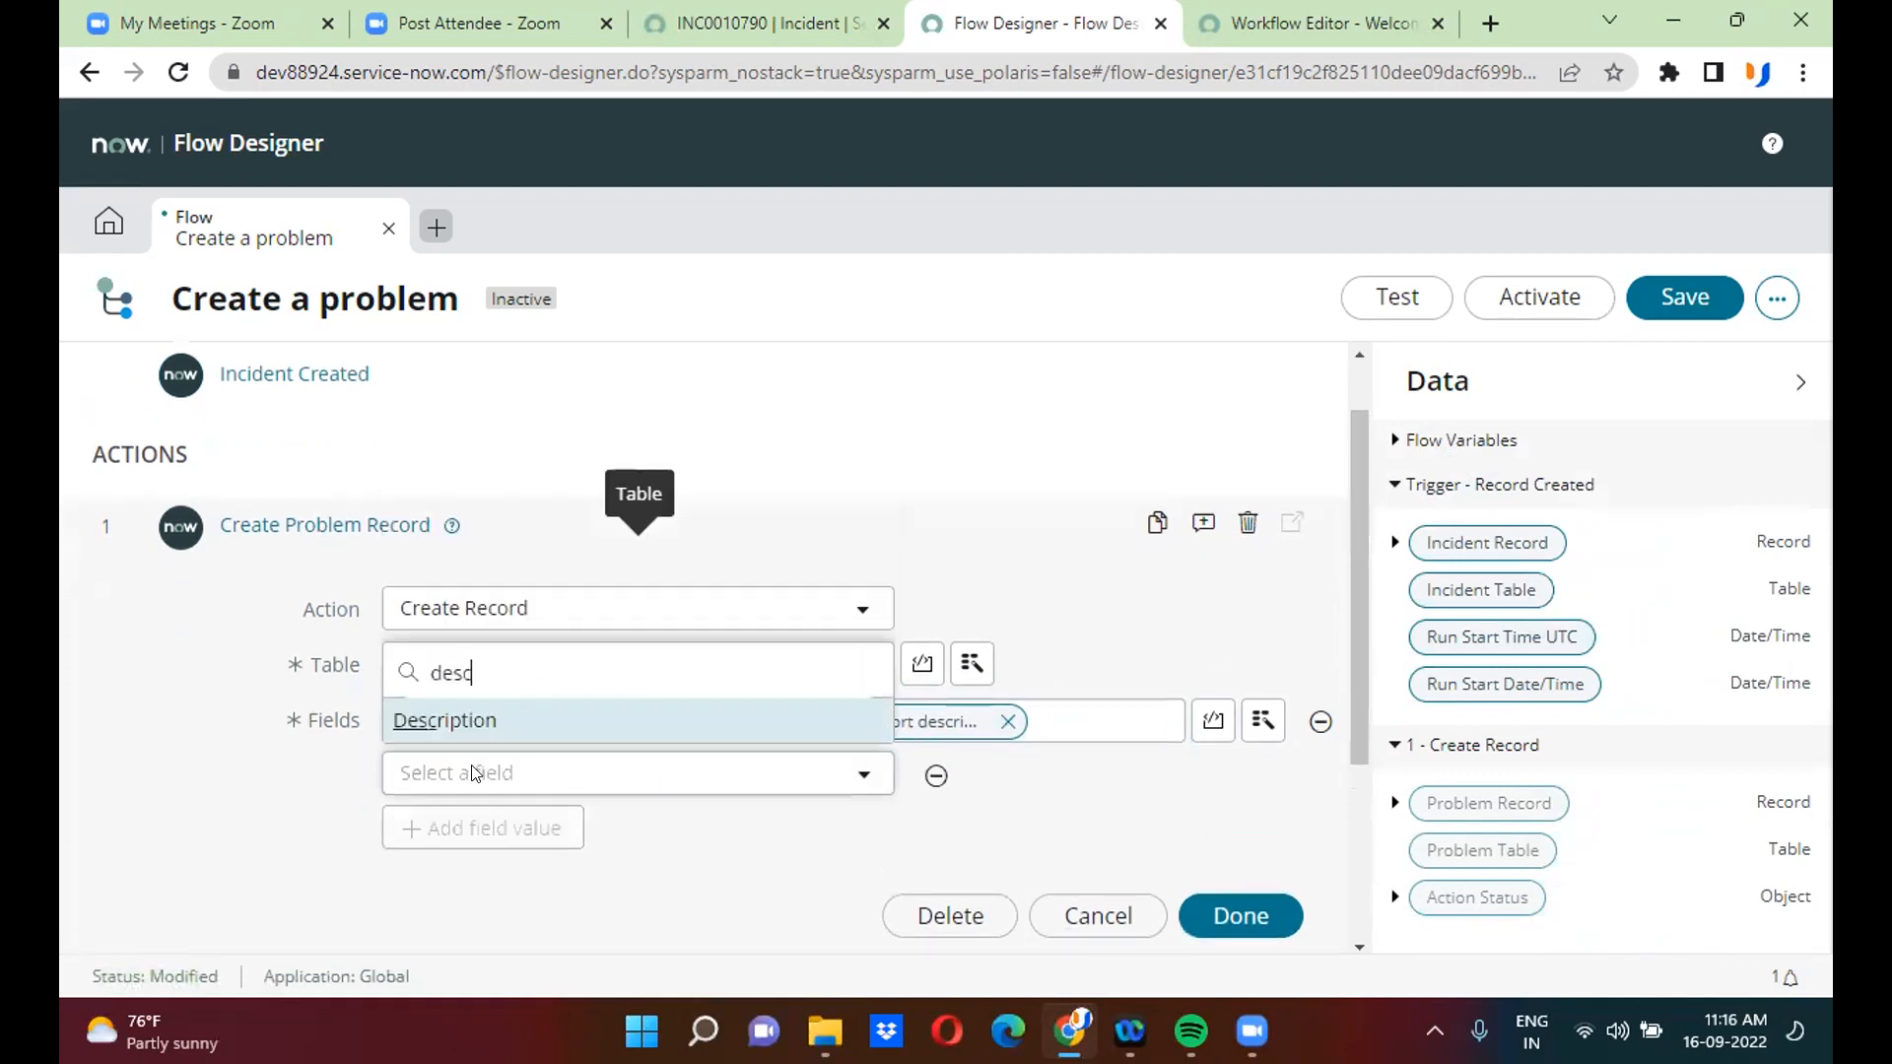
left_click(480, 722)
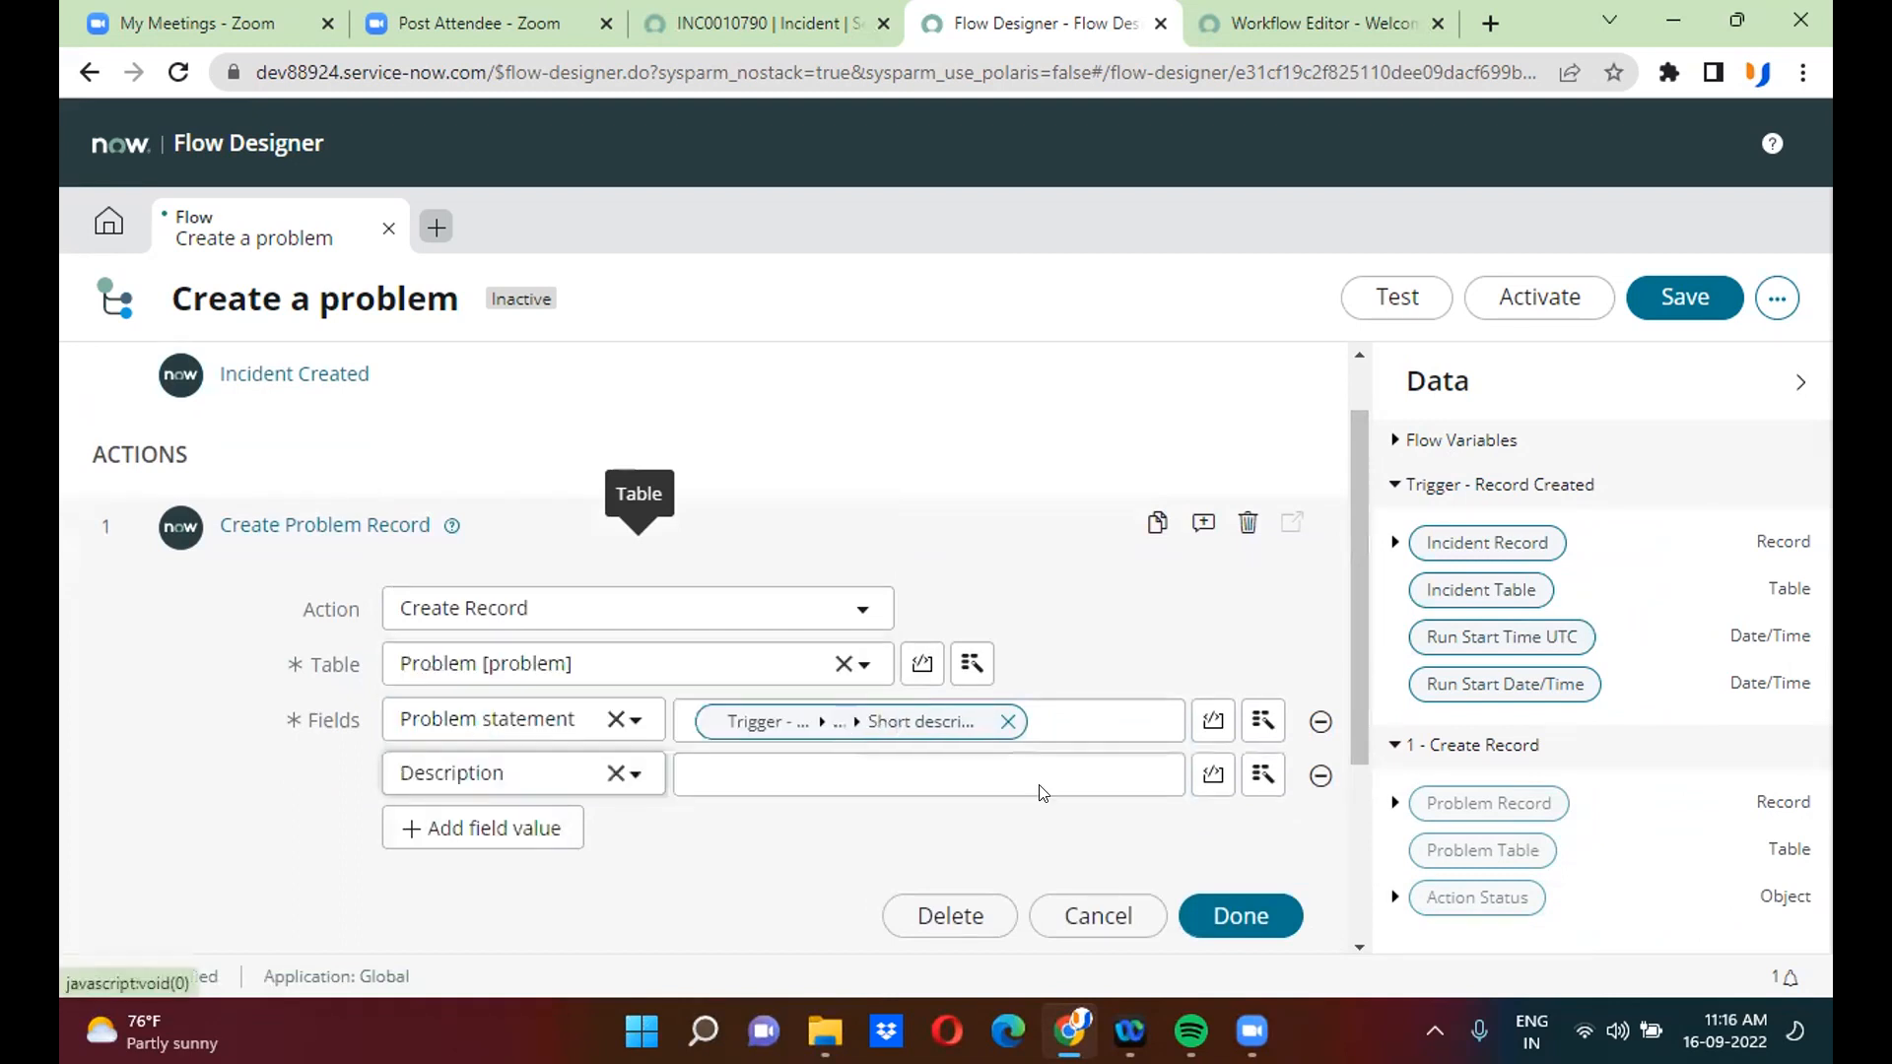
left_click(1260, 773)
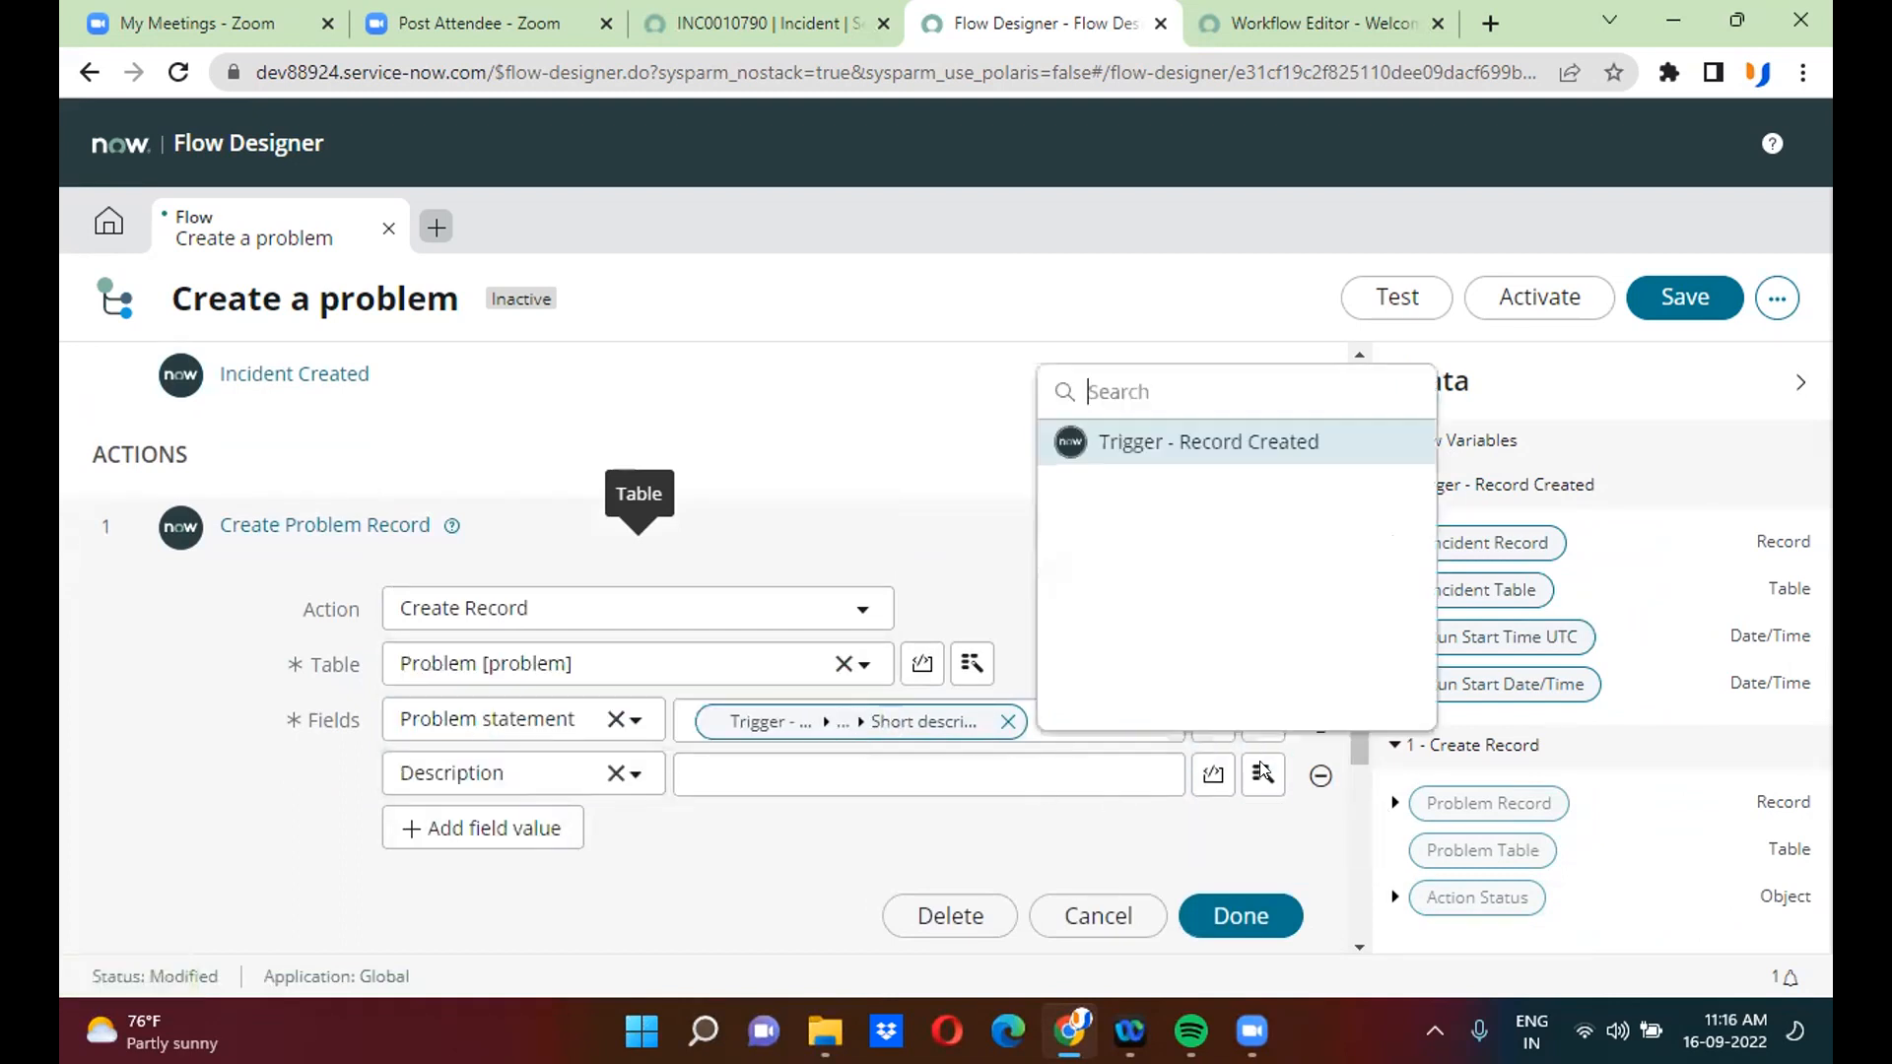
left_click(1206, 441)
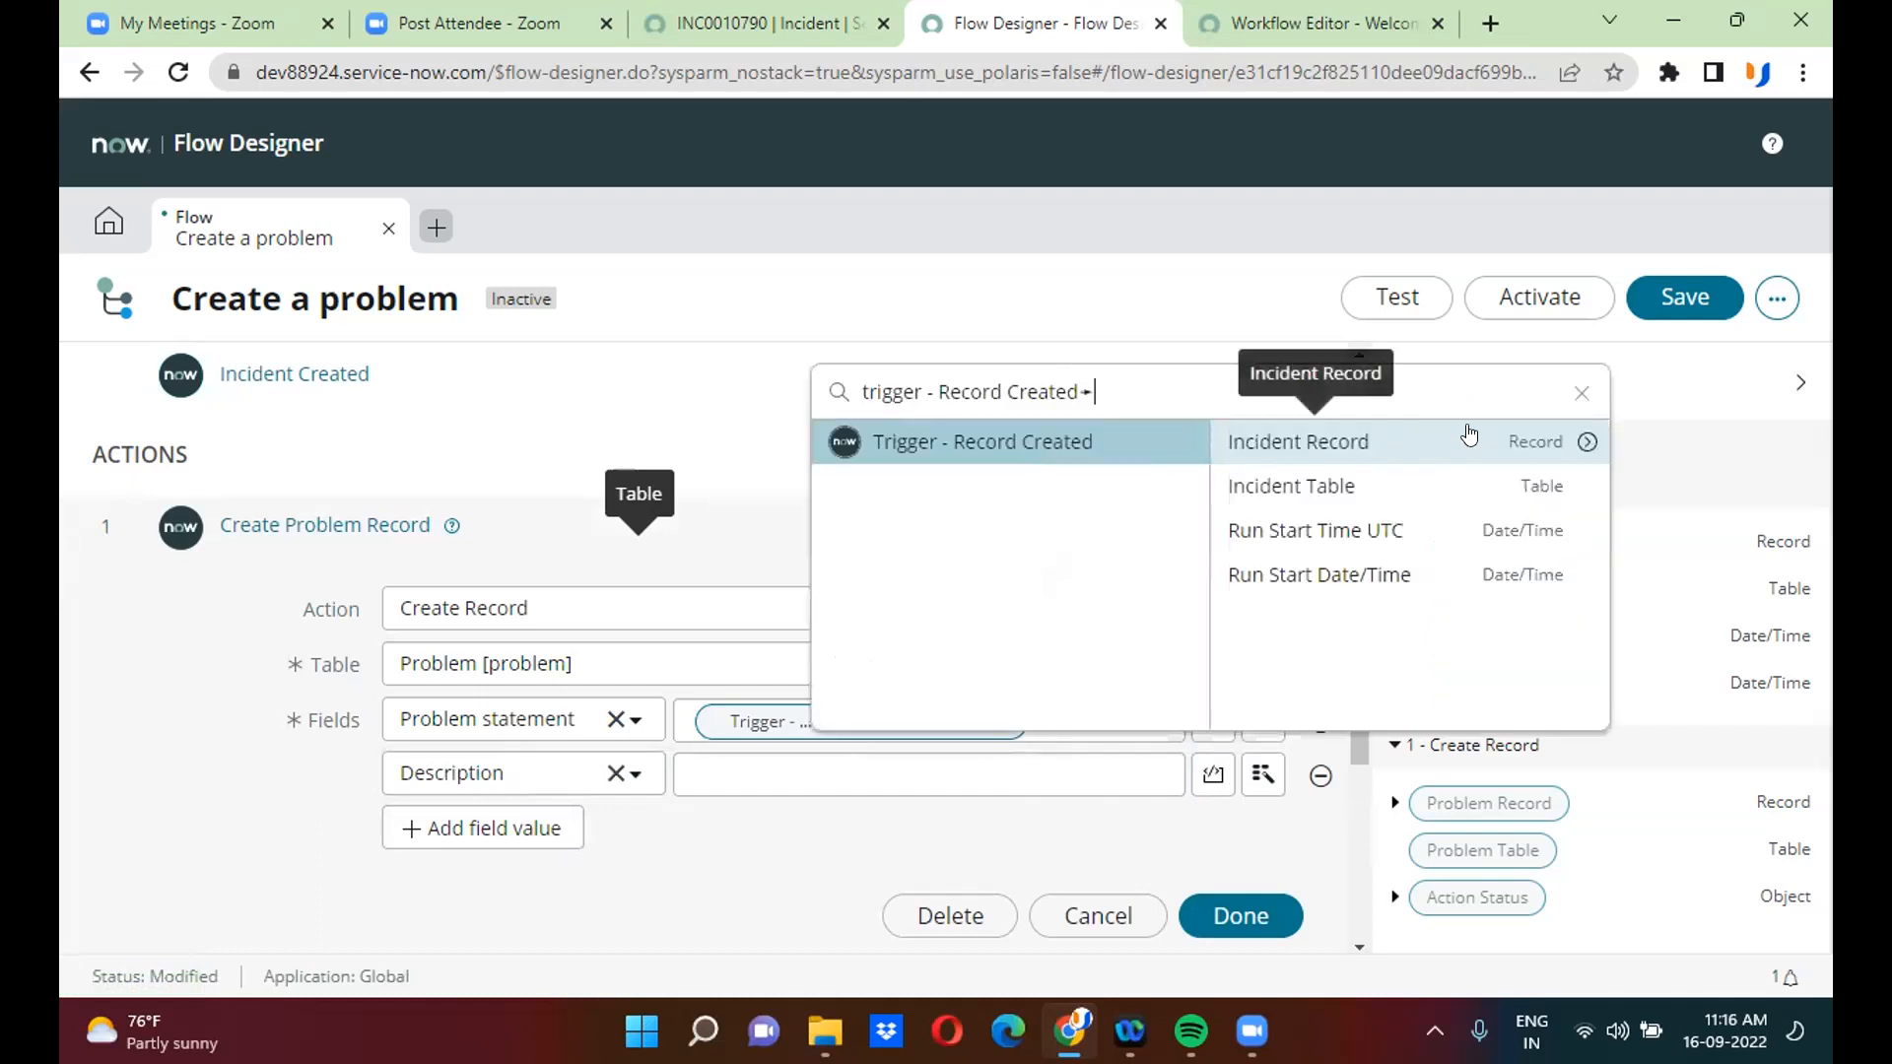
left_click(1585, 443)
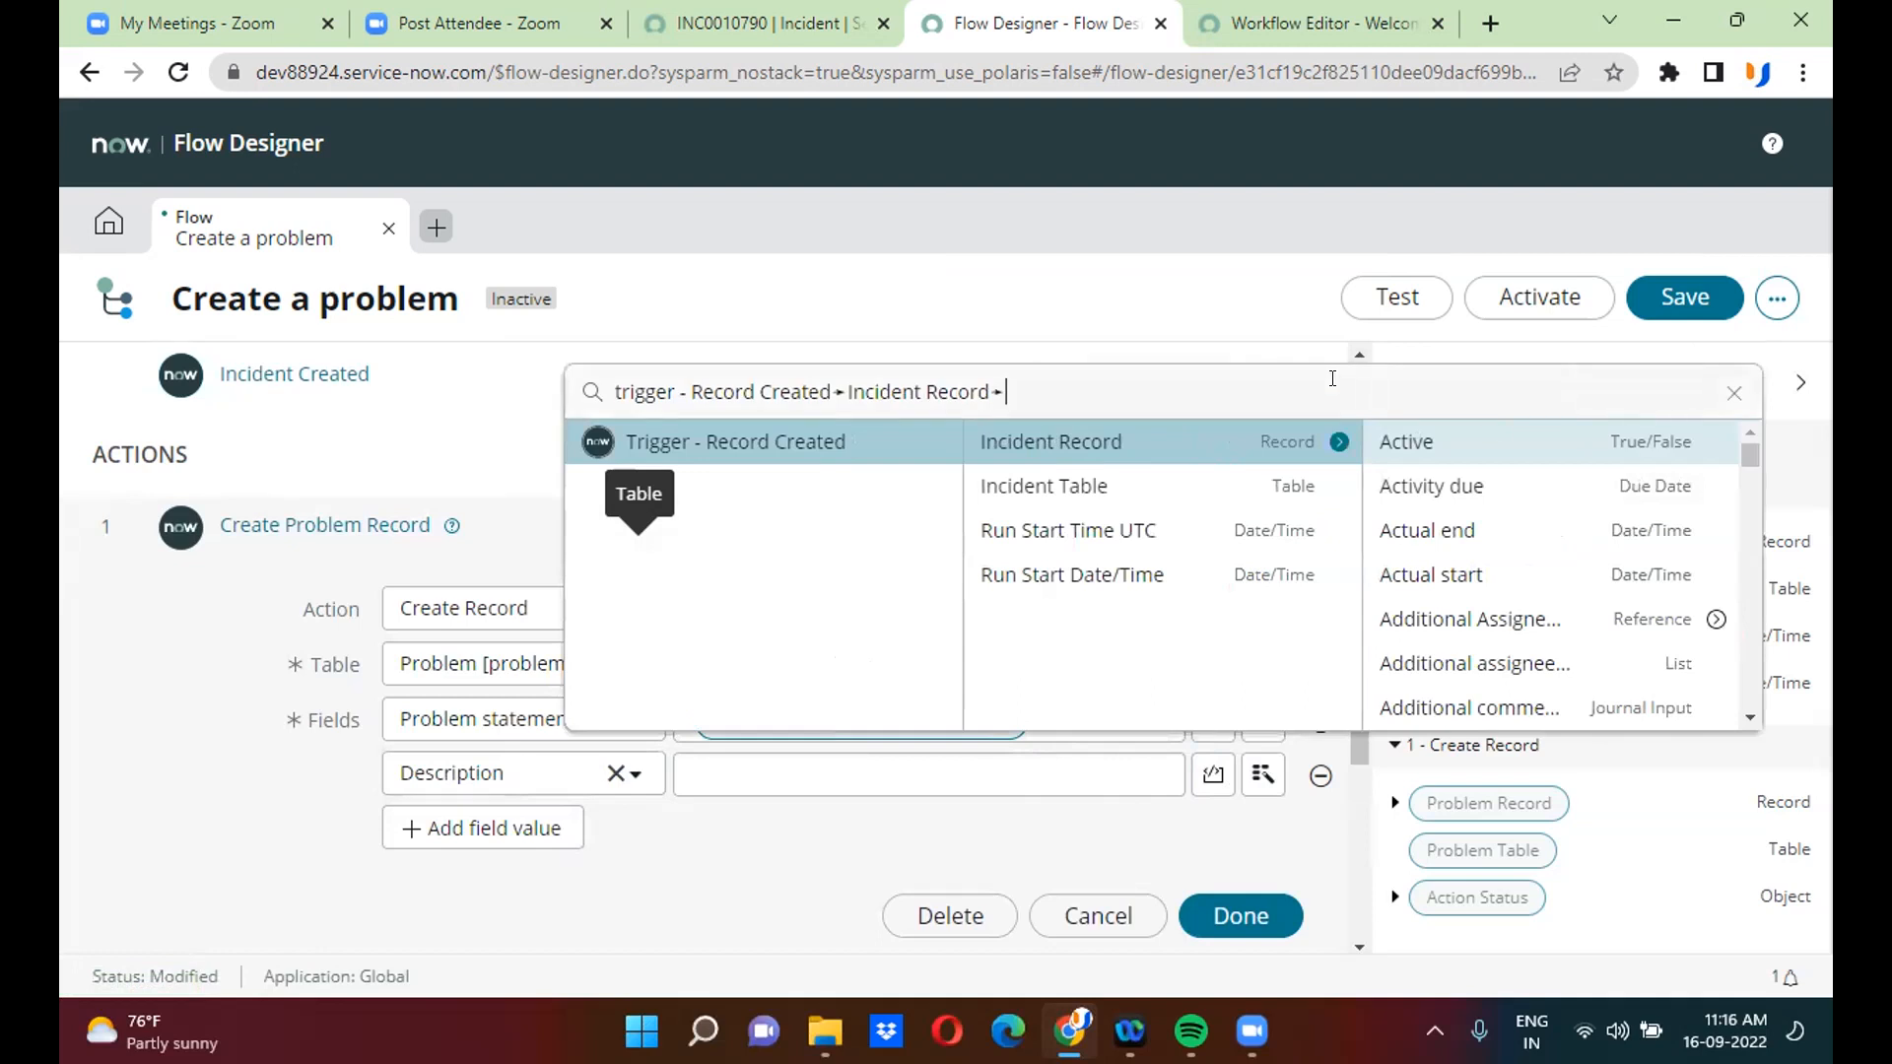
type("desc")
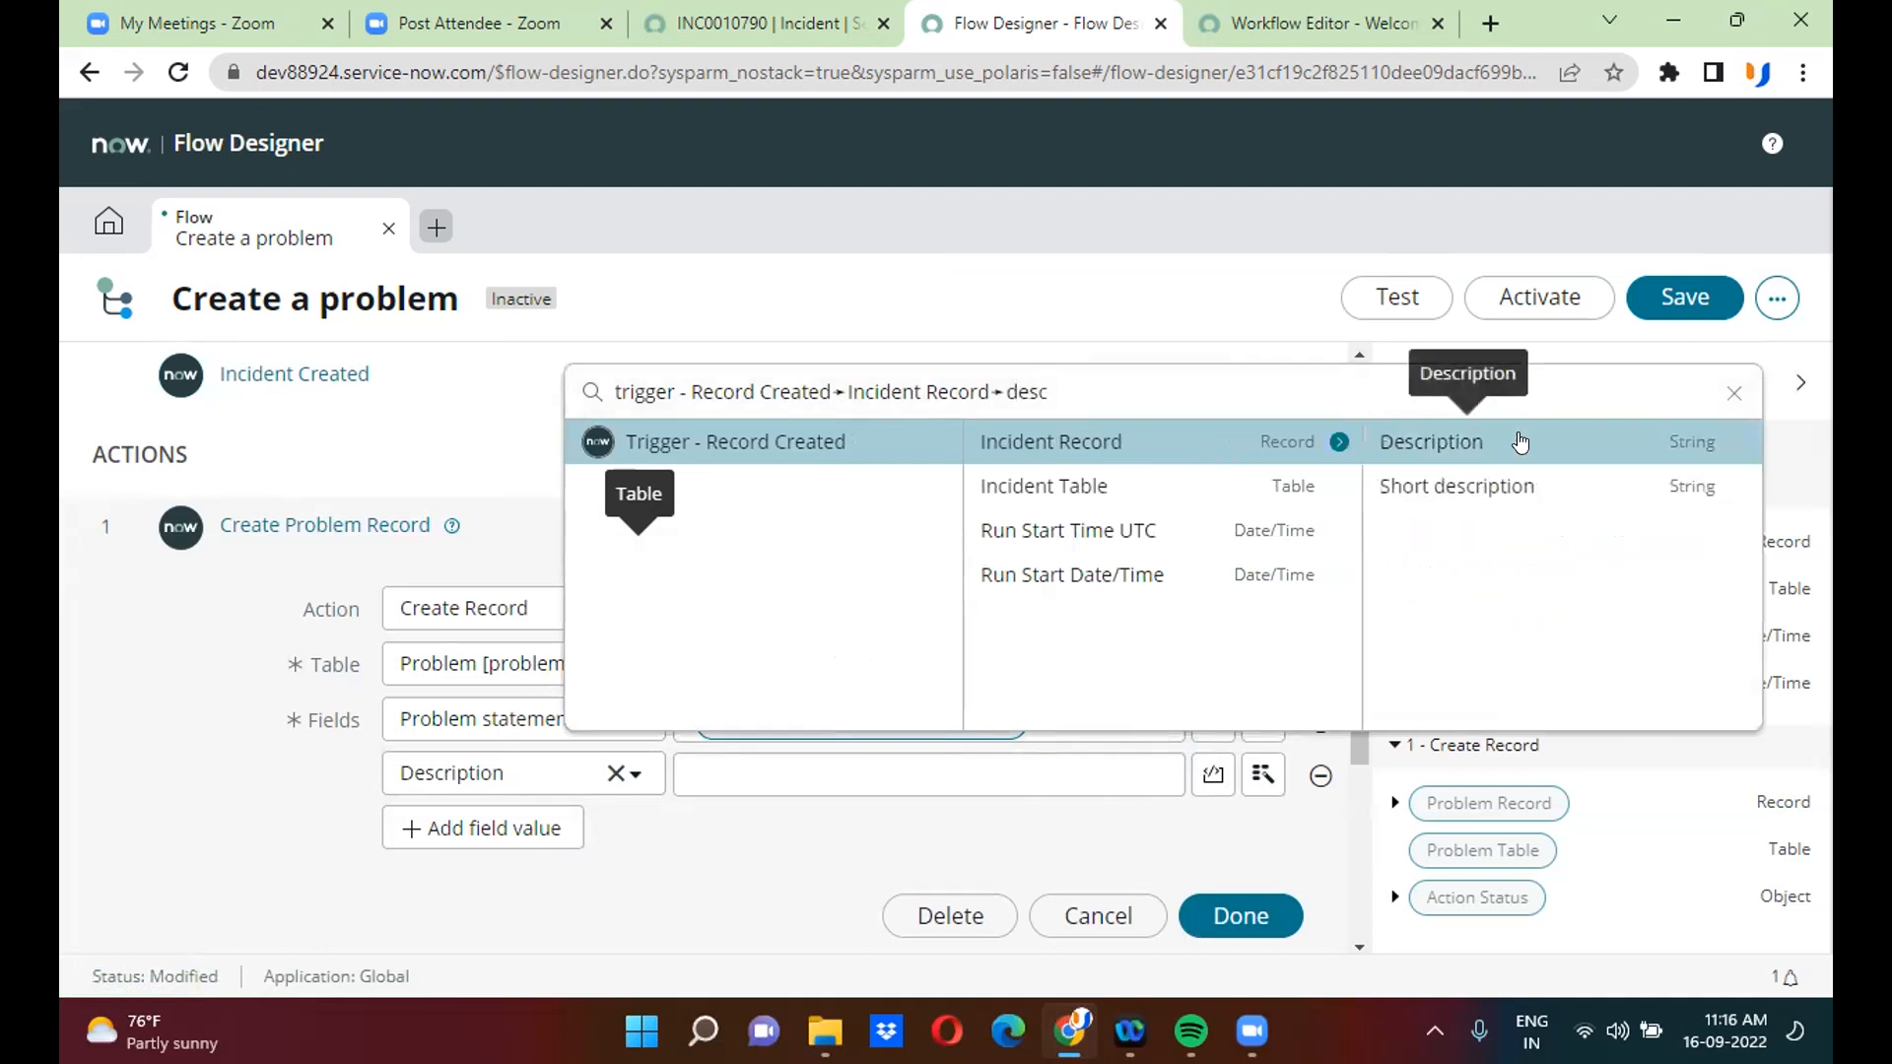
left_click(1520, 443)
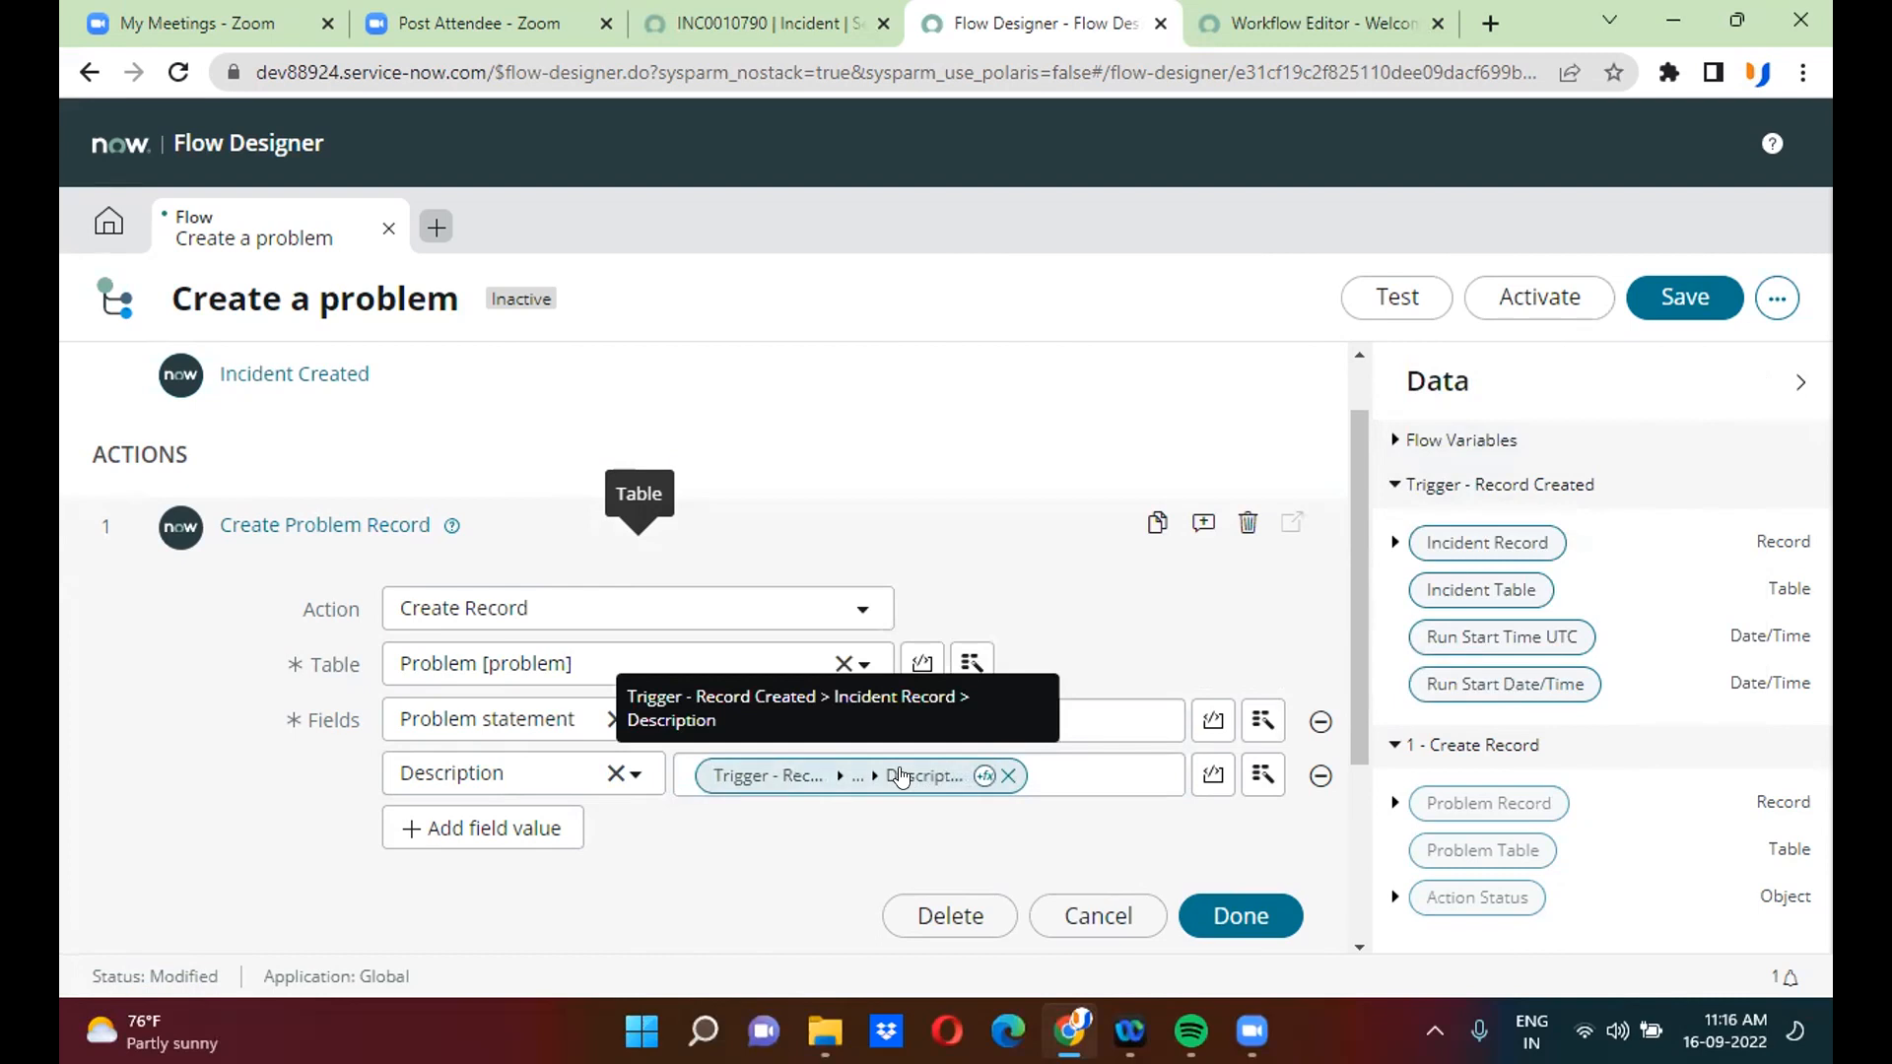
- Return to the incident's browser tab and open a blank problem form there with problem.do
left_click(731, 10)
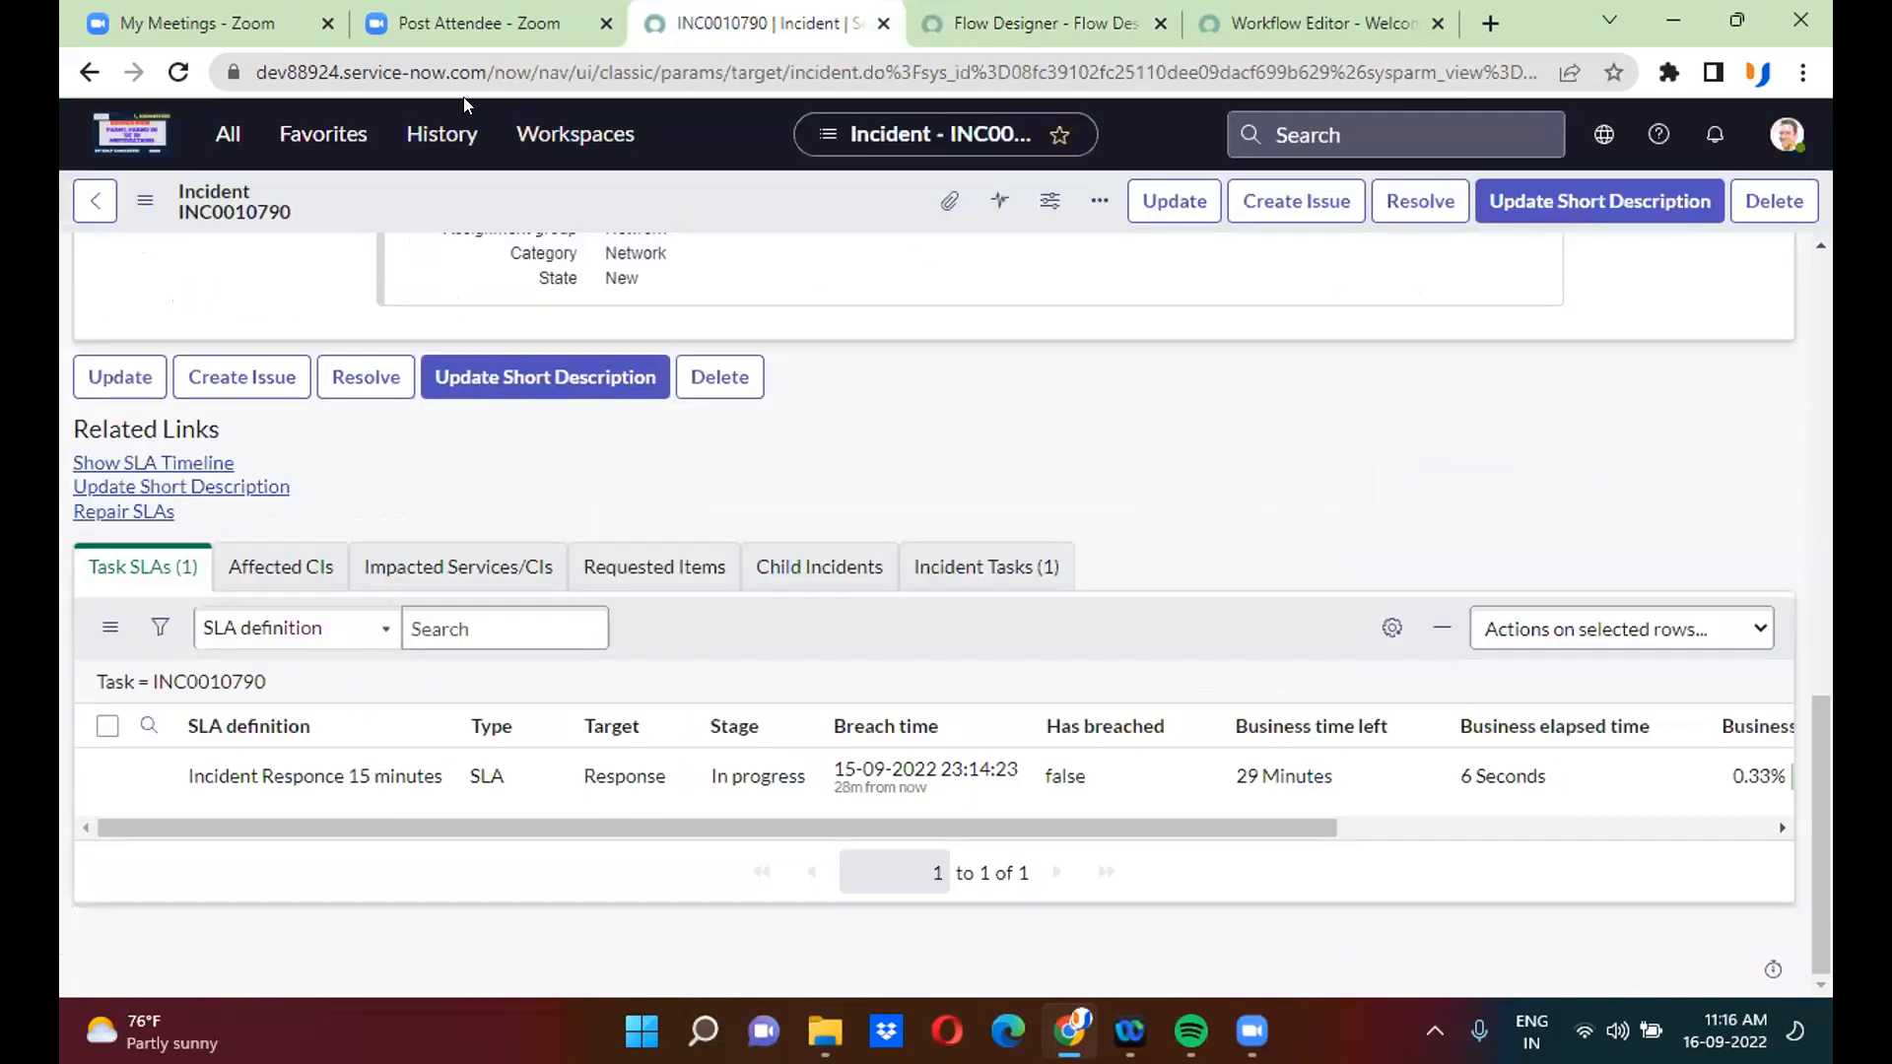
left_click(224, 131)
type("pr")
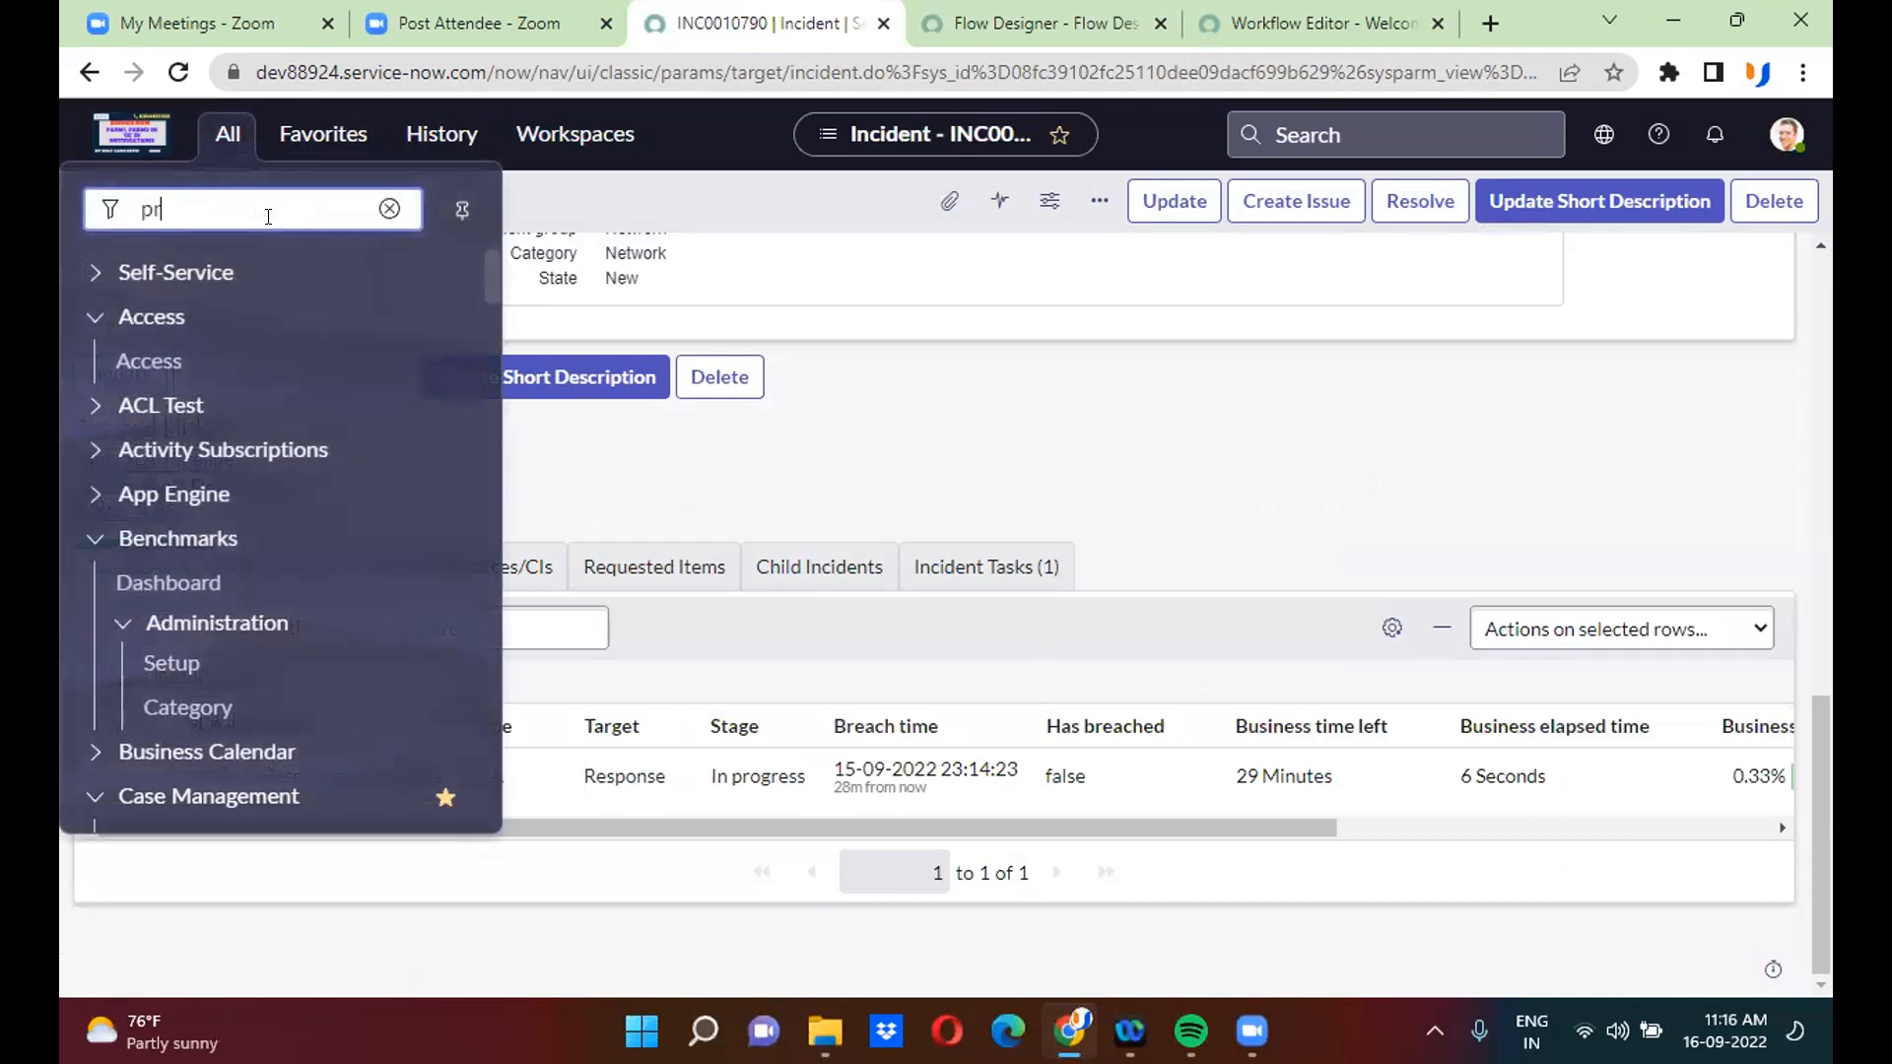
type("obl")
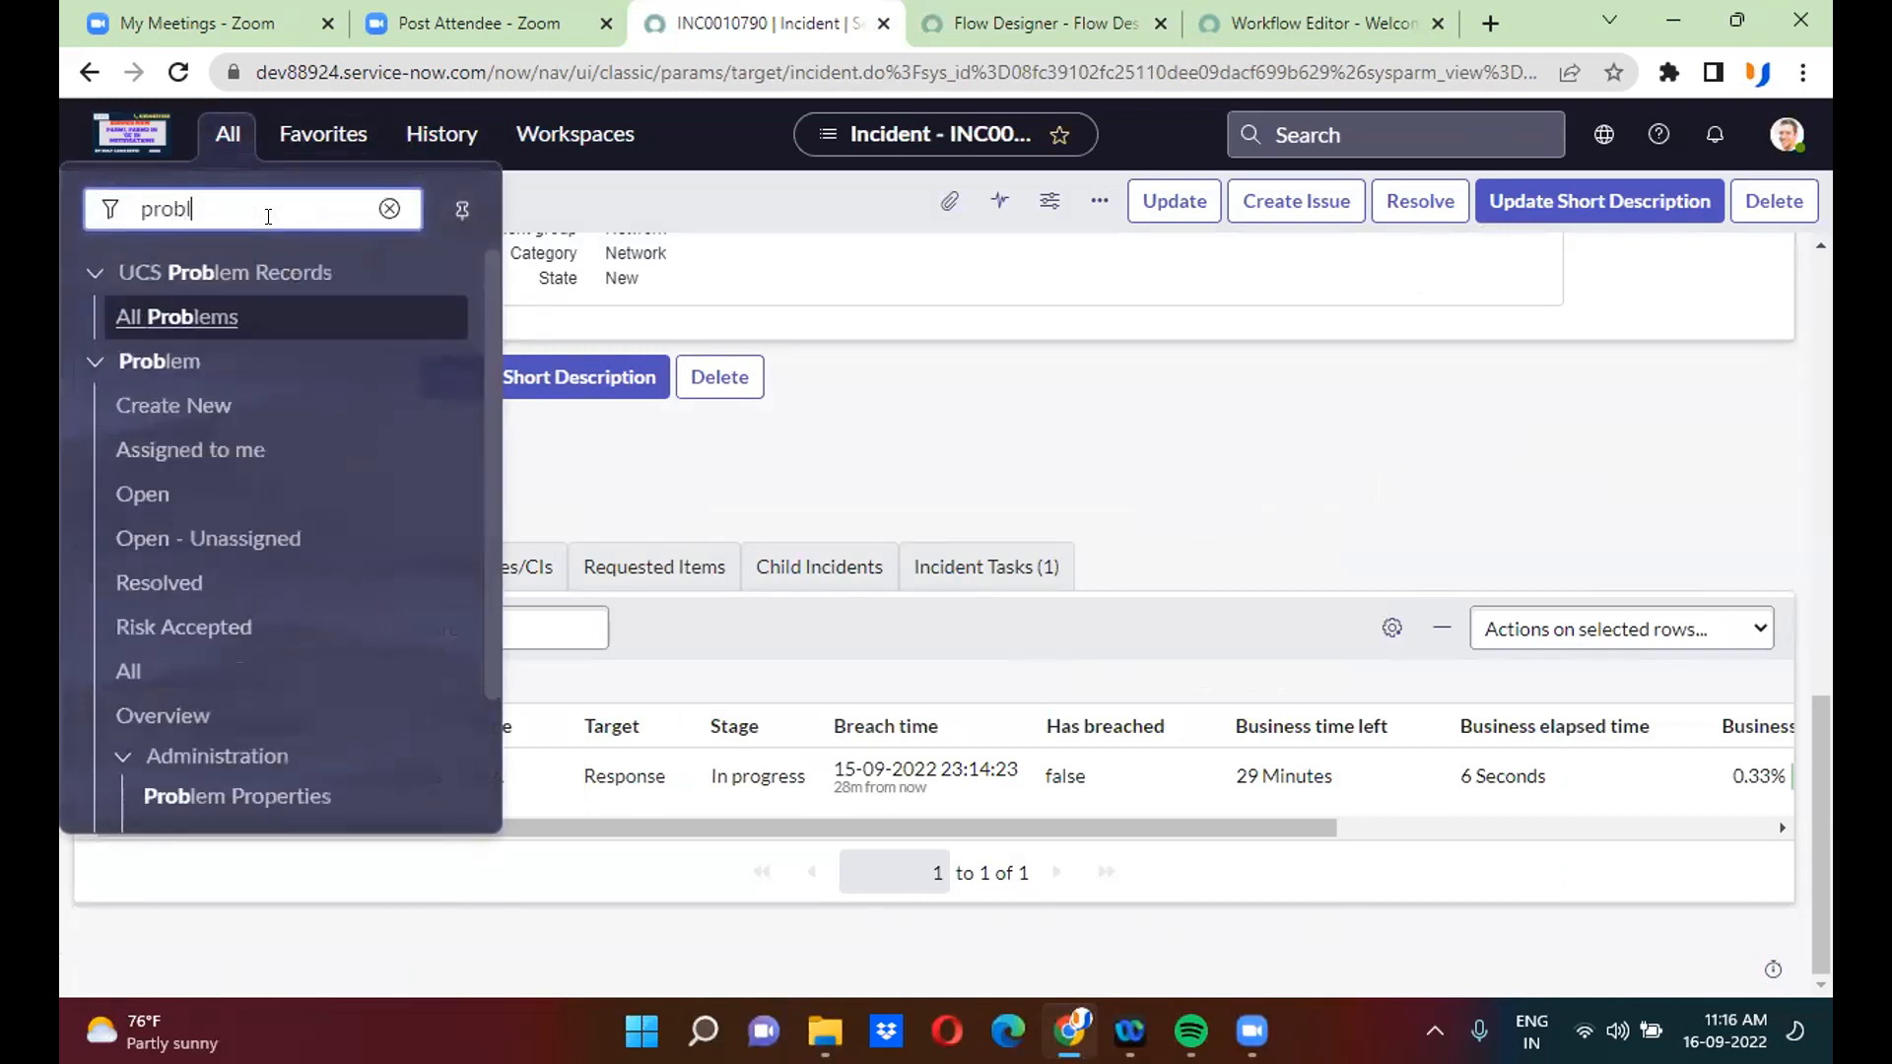
type("em.do")
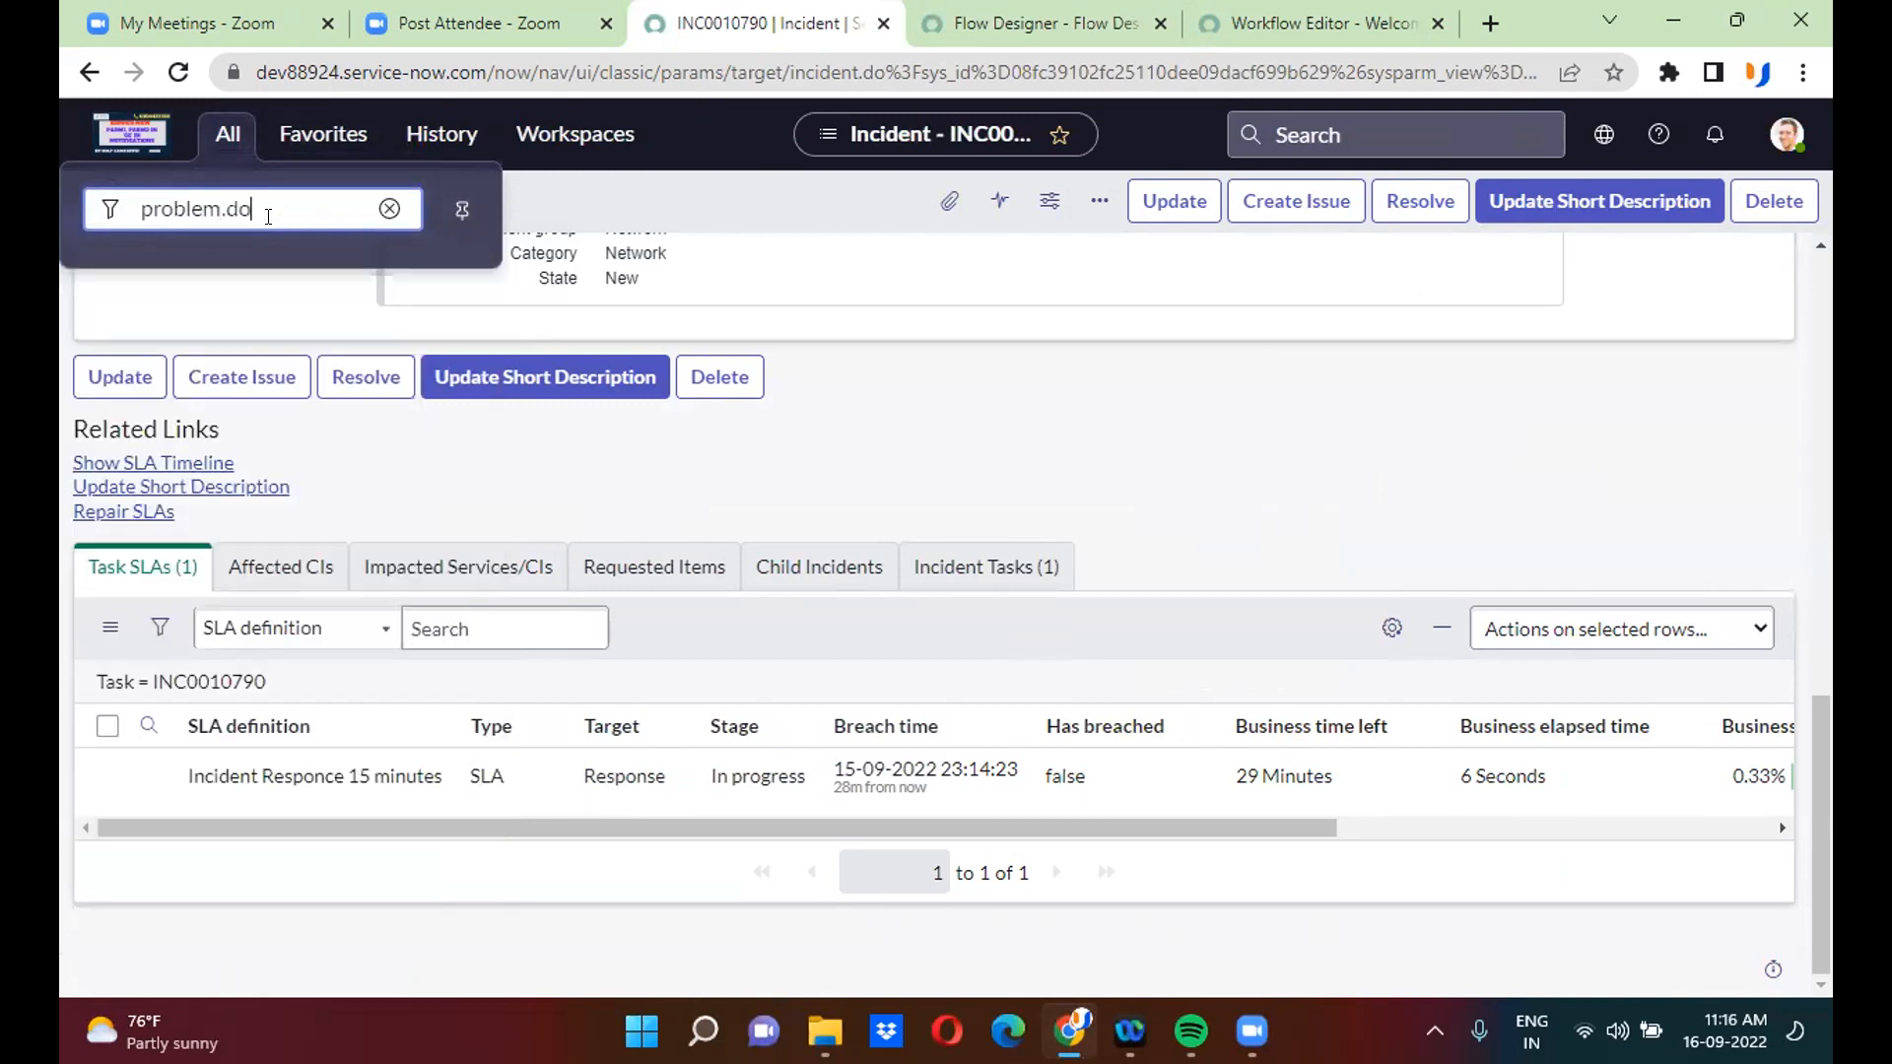
key("Return")
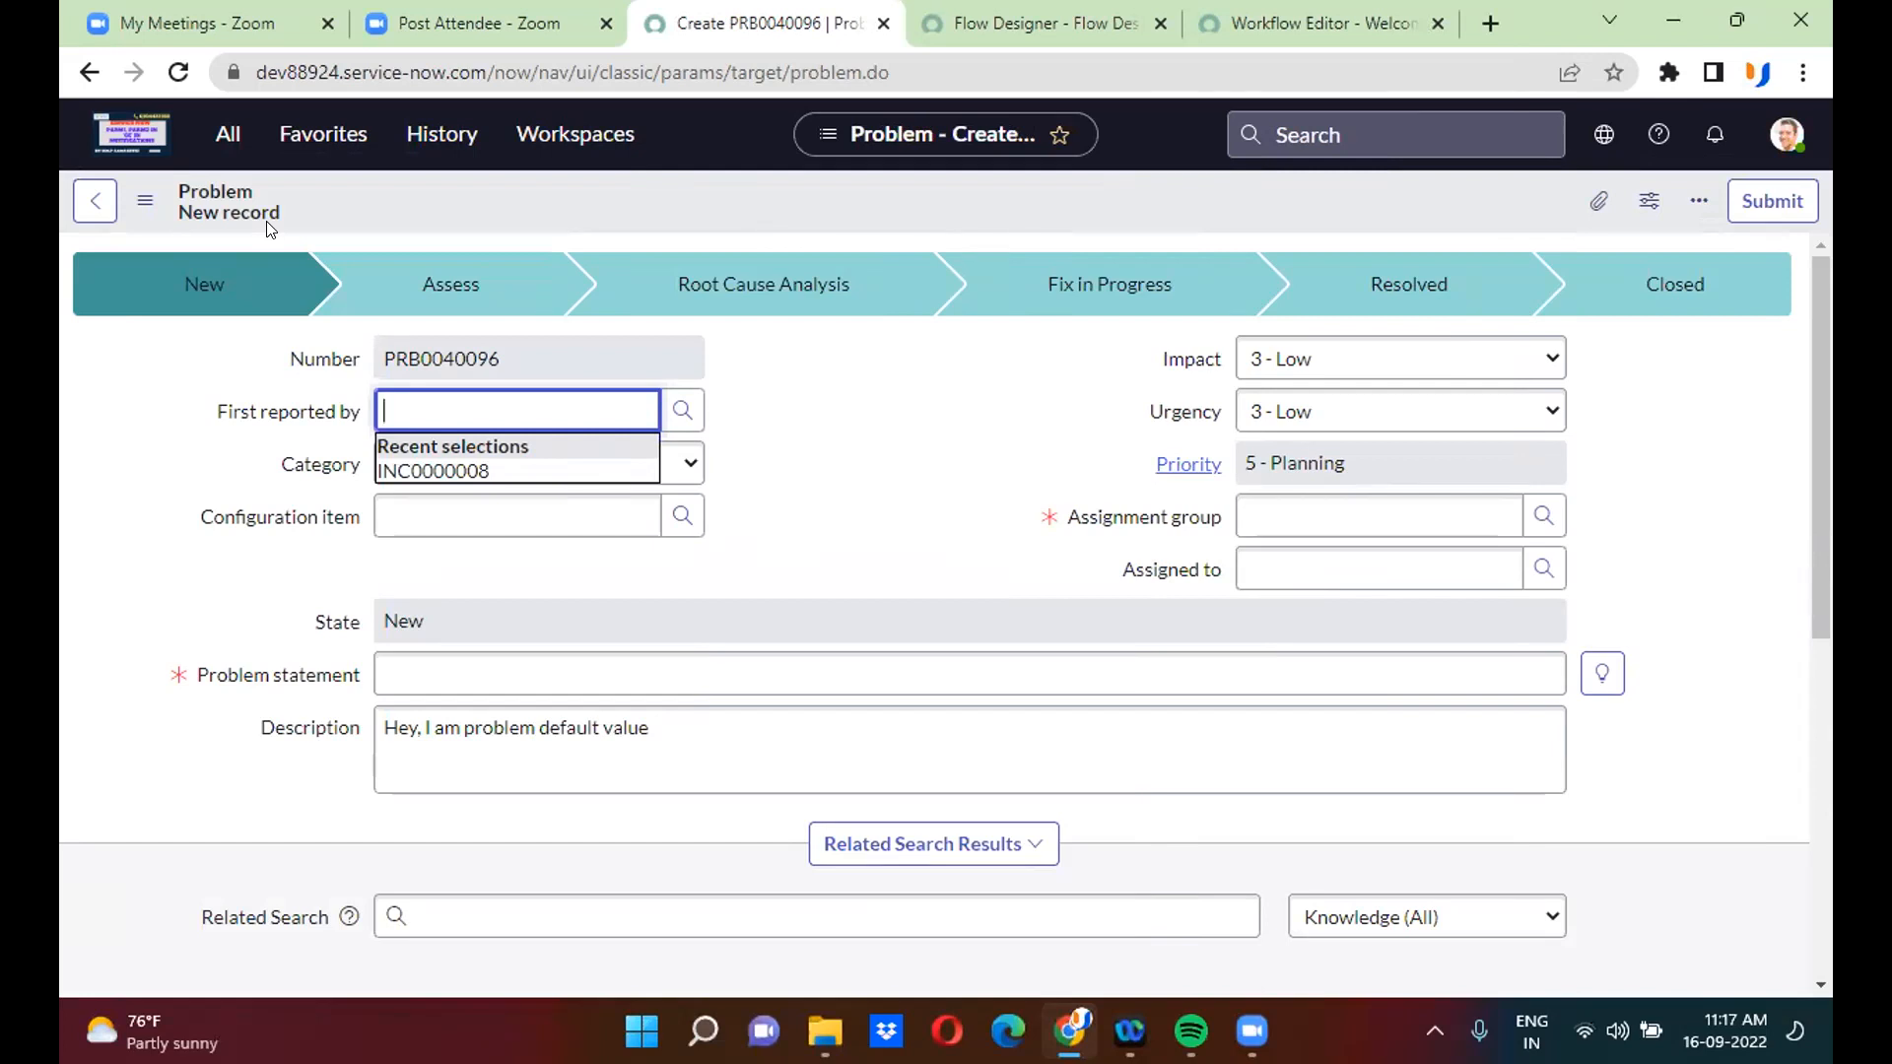
- Fill the new problem with first reported by INC0000008, an assignee from the recent selections and problem statement "htrfh", and try to save it
left_click(487, 475)
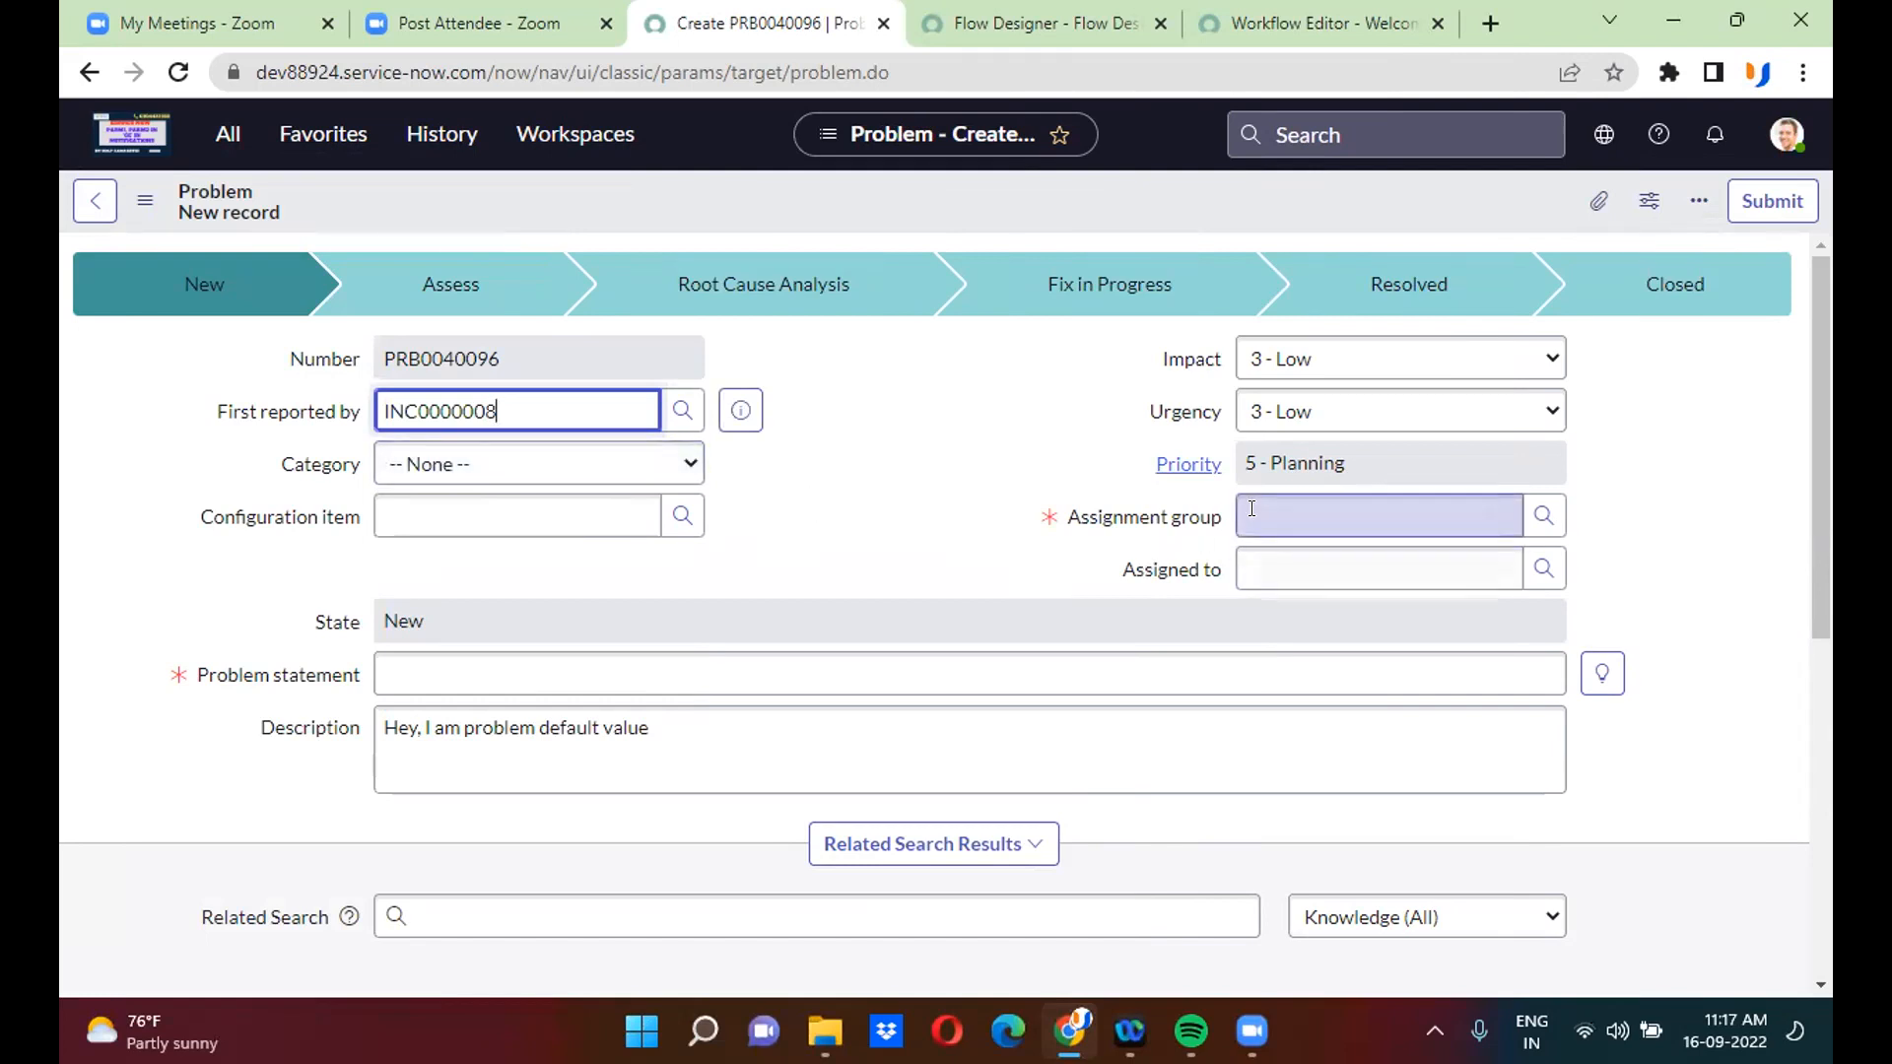
left_click(935, 566)
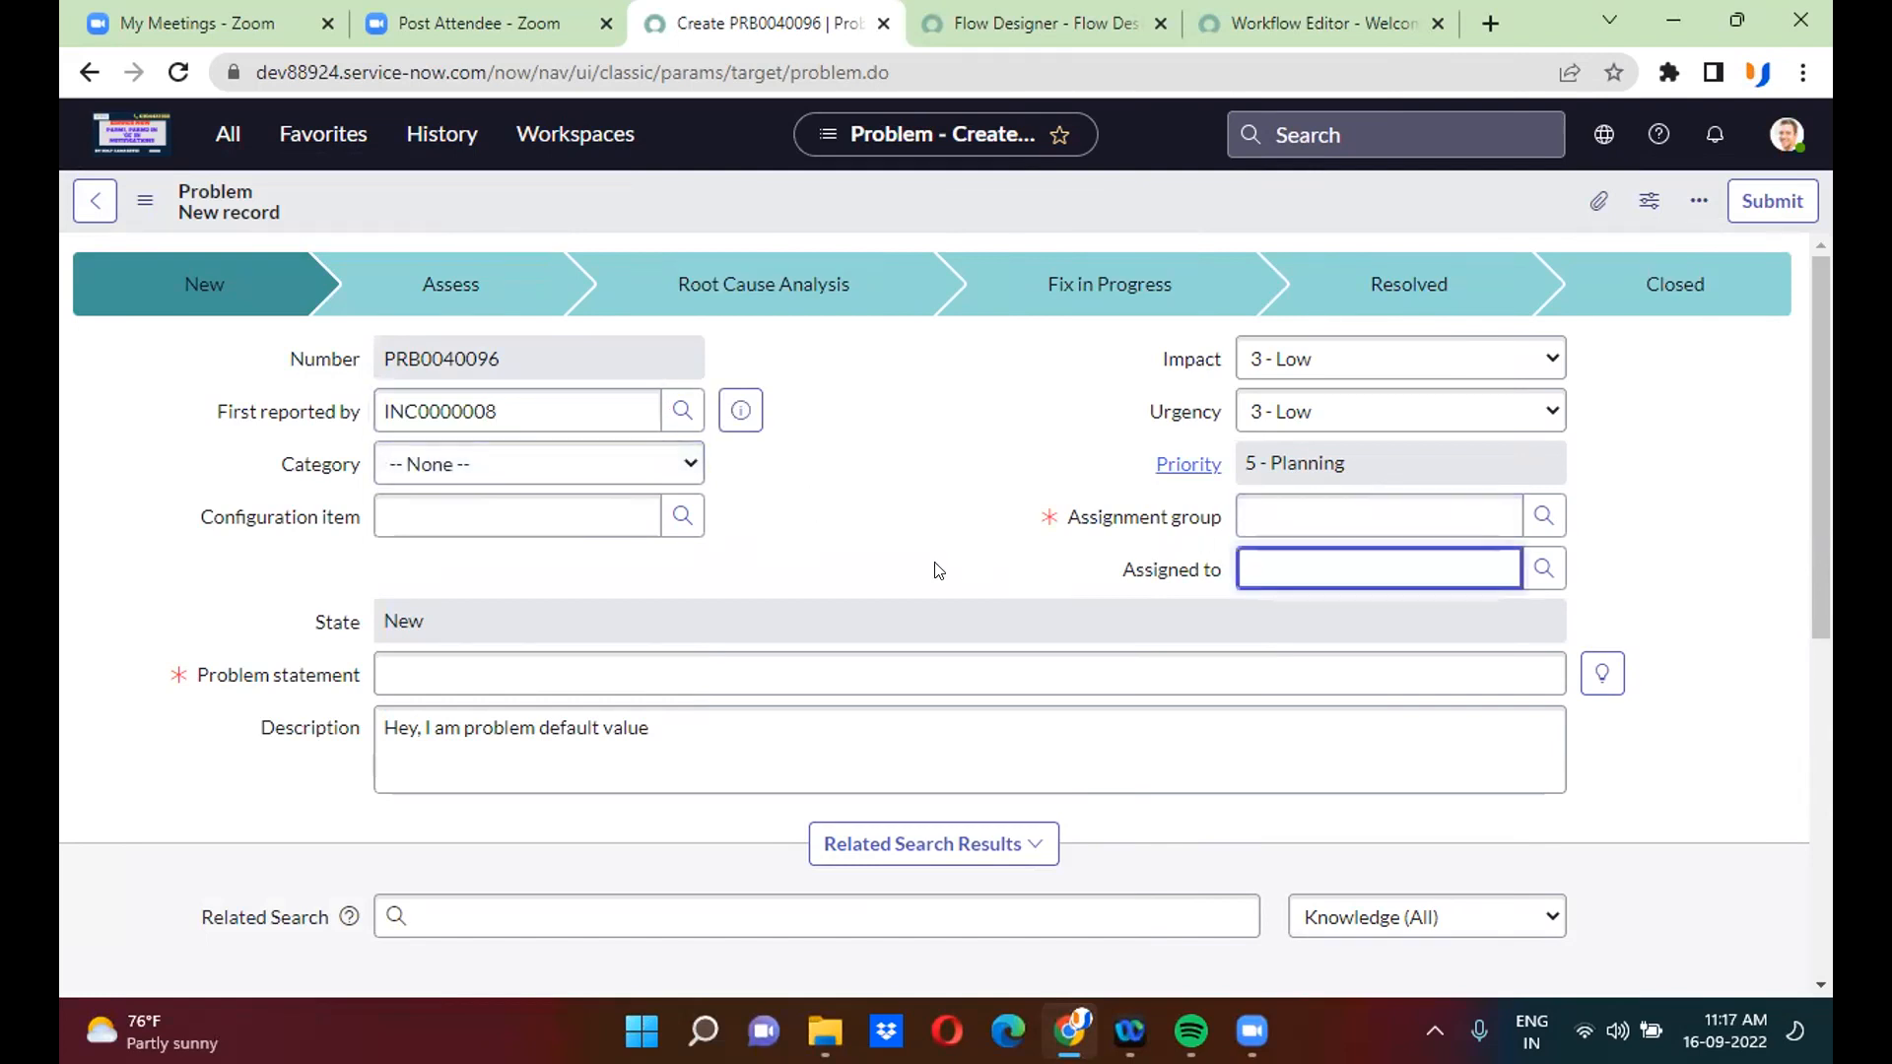
left_click_drag(1819, 452, 1823, 343)
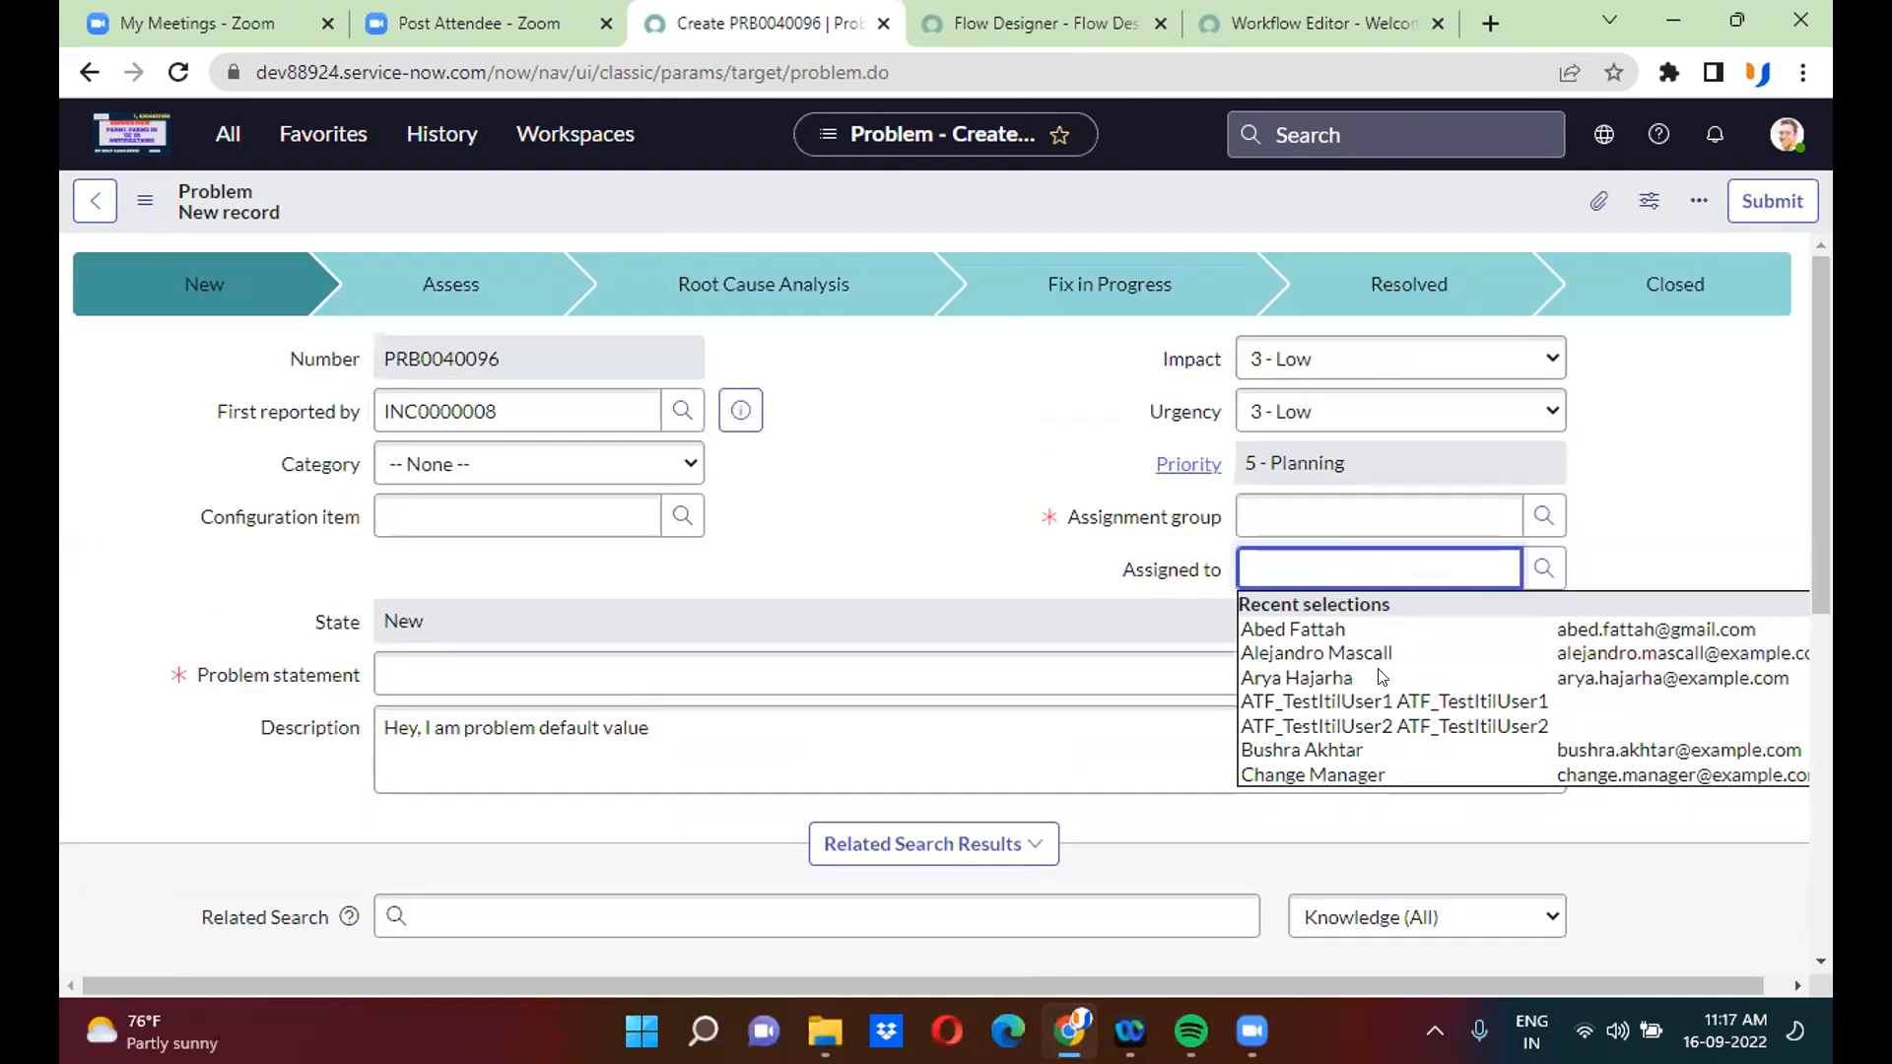
left_click(1310, 678)
left_click(817, 690)
type("htrfh")
right_click(956, 193)
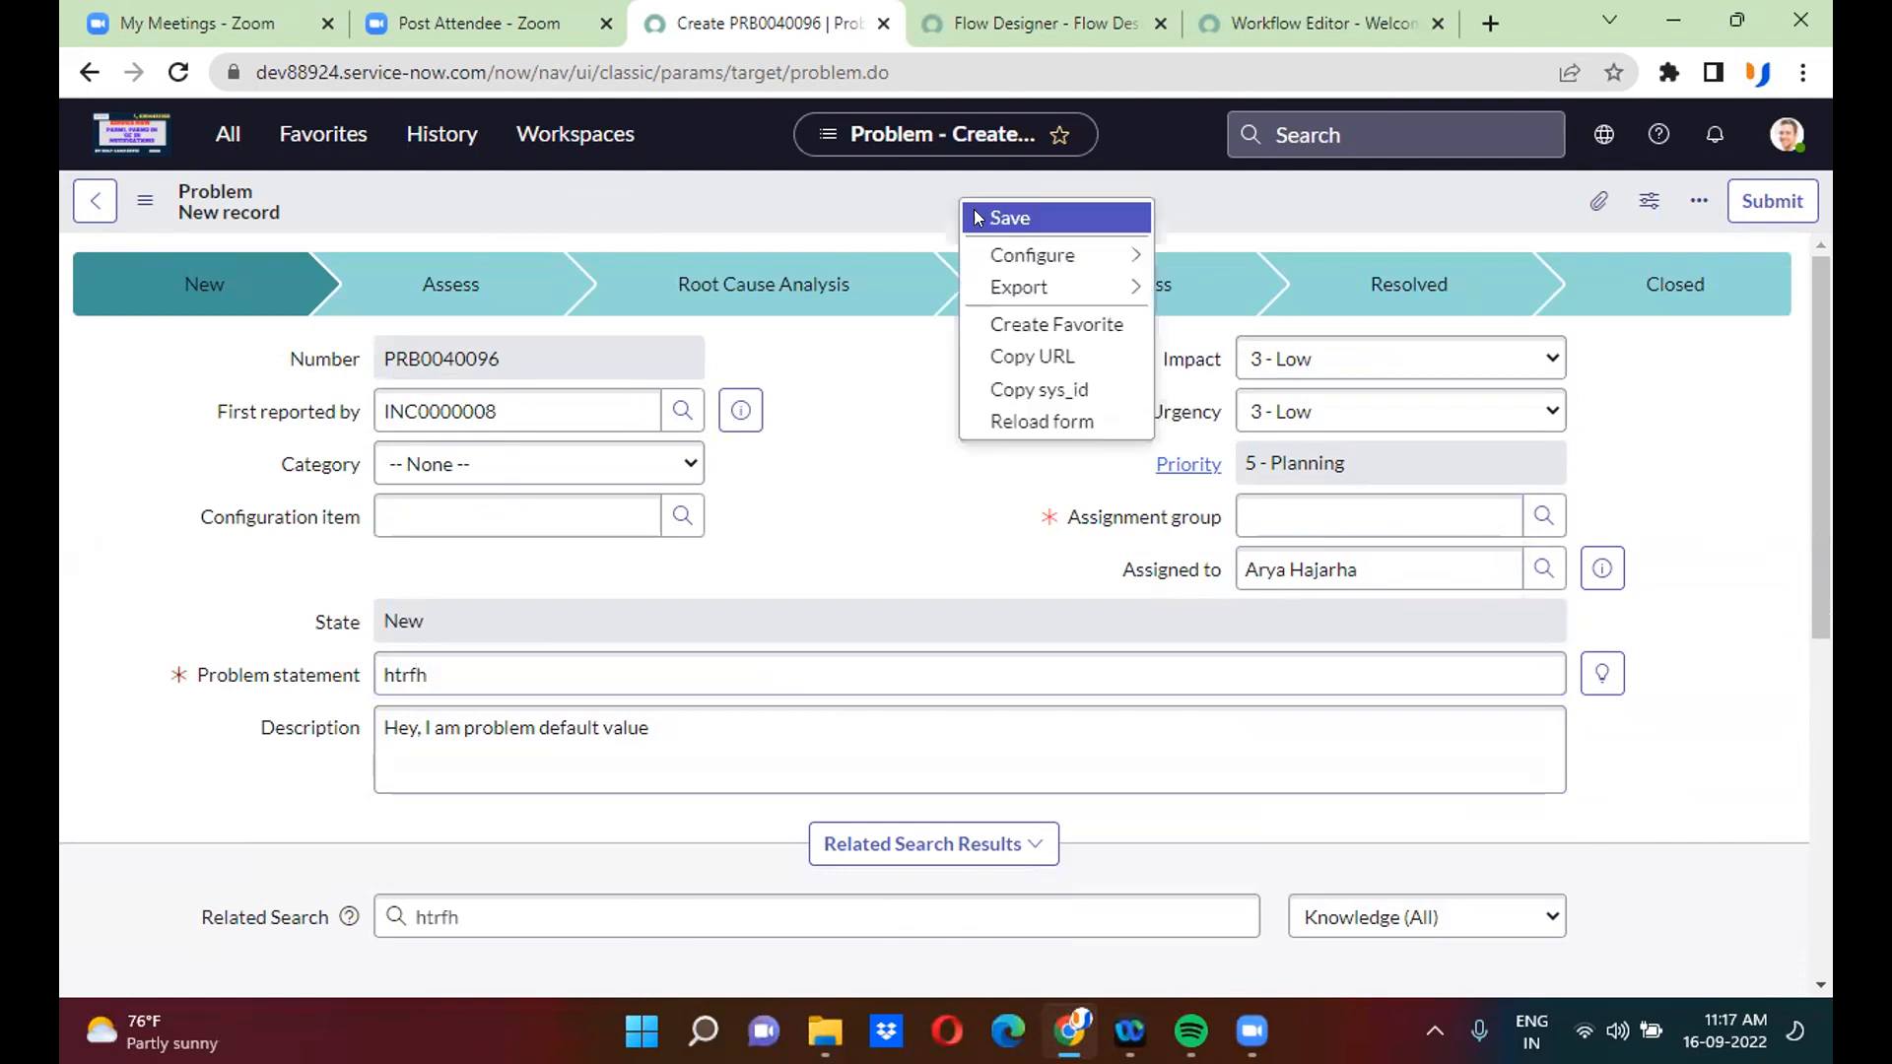
left_click(977, 217)
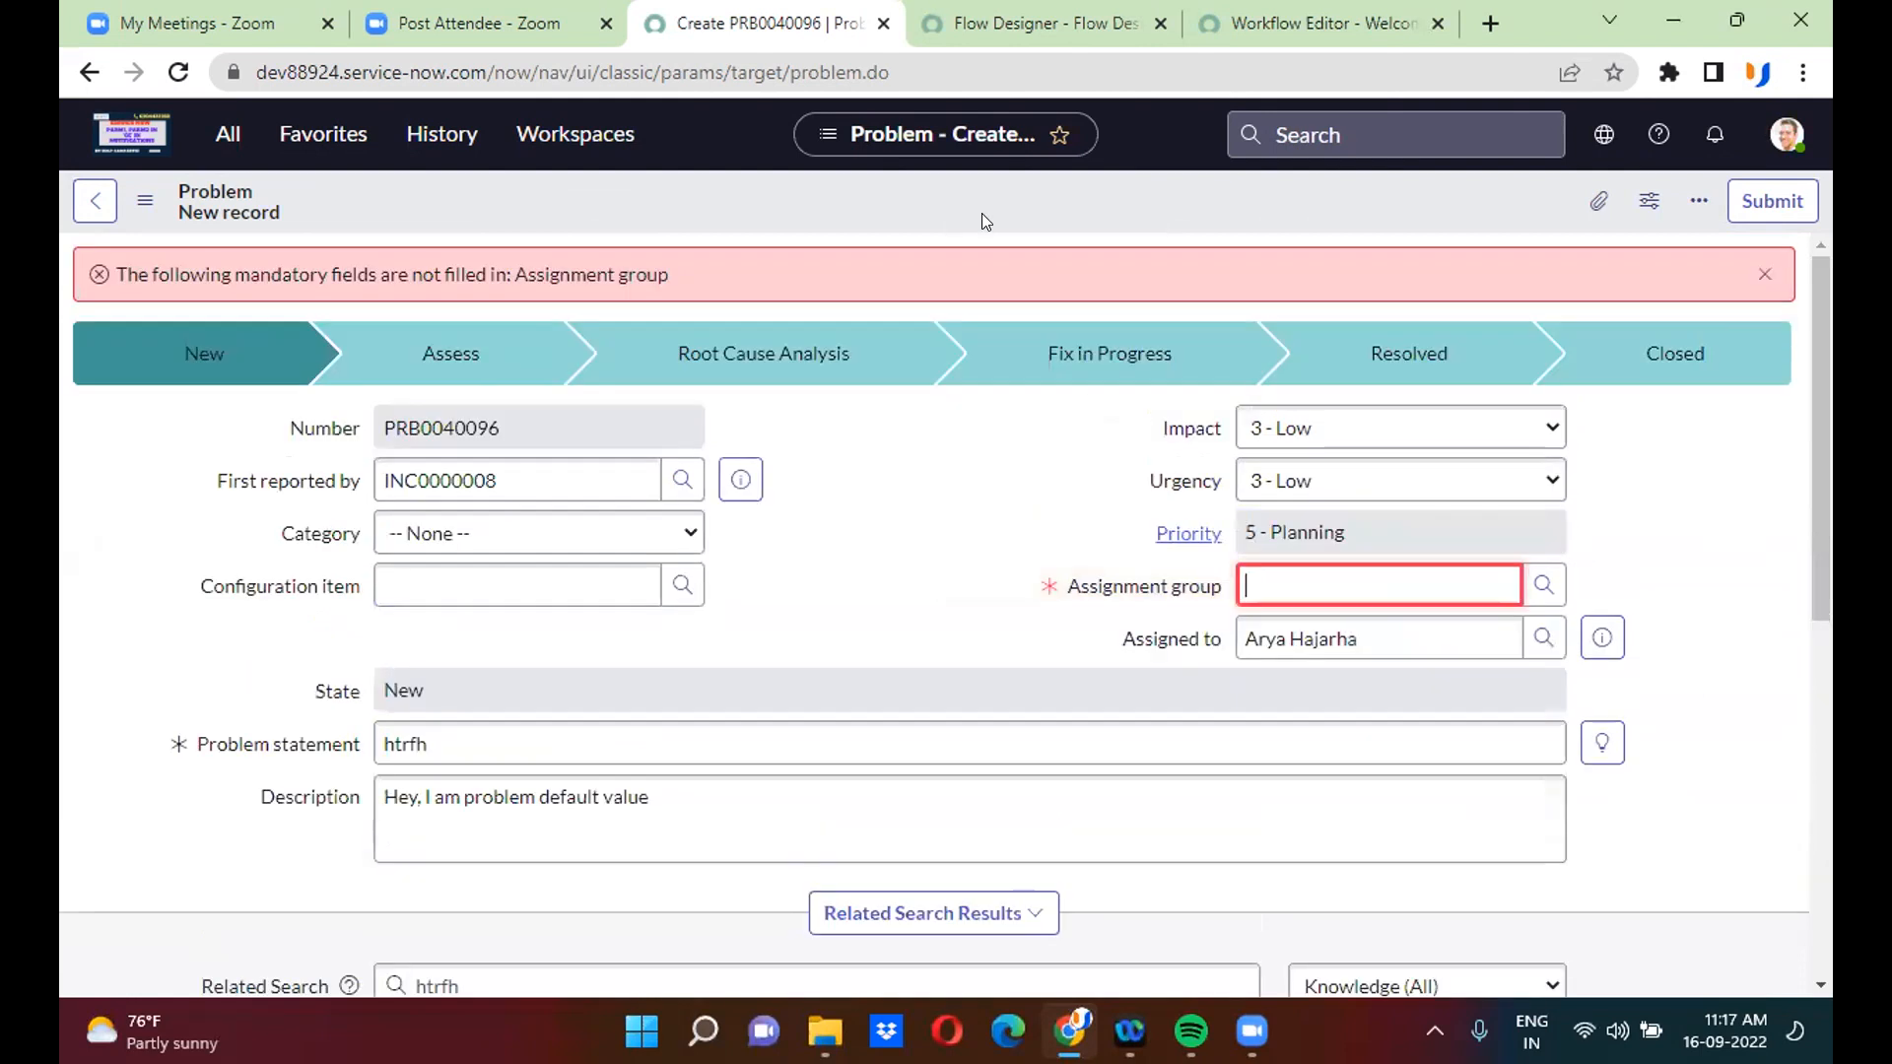
- Set the problem's assignment group to Application Development and save the record
left_click(1275, 591)
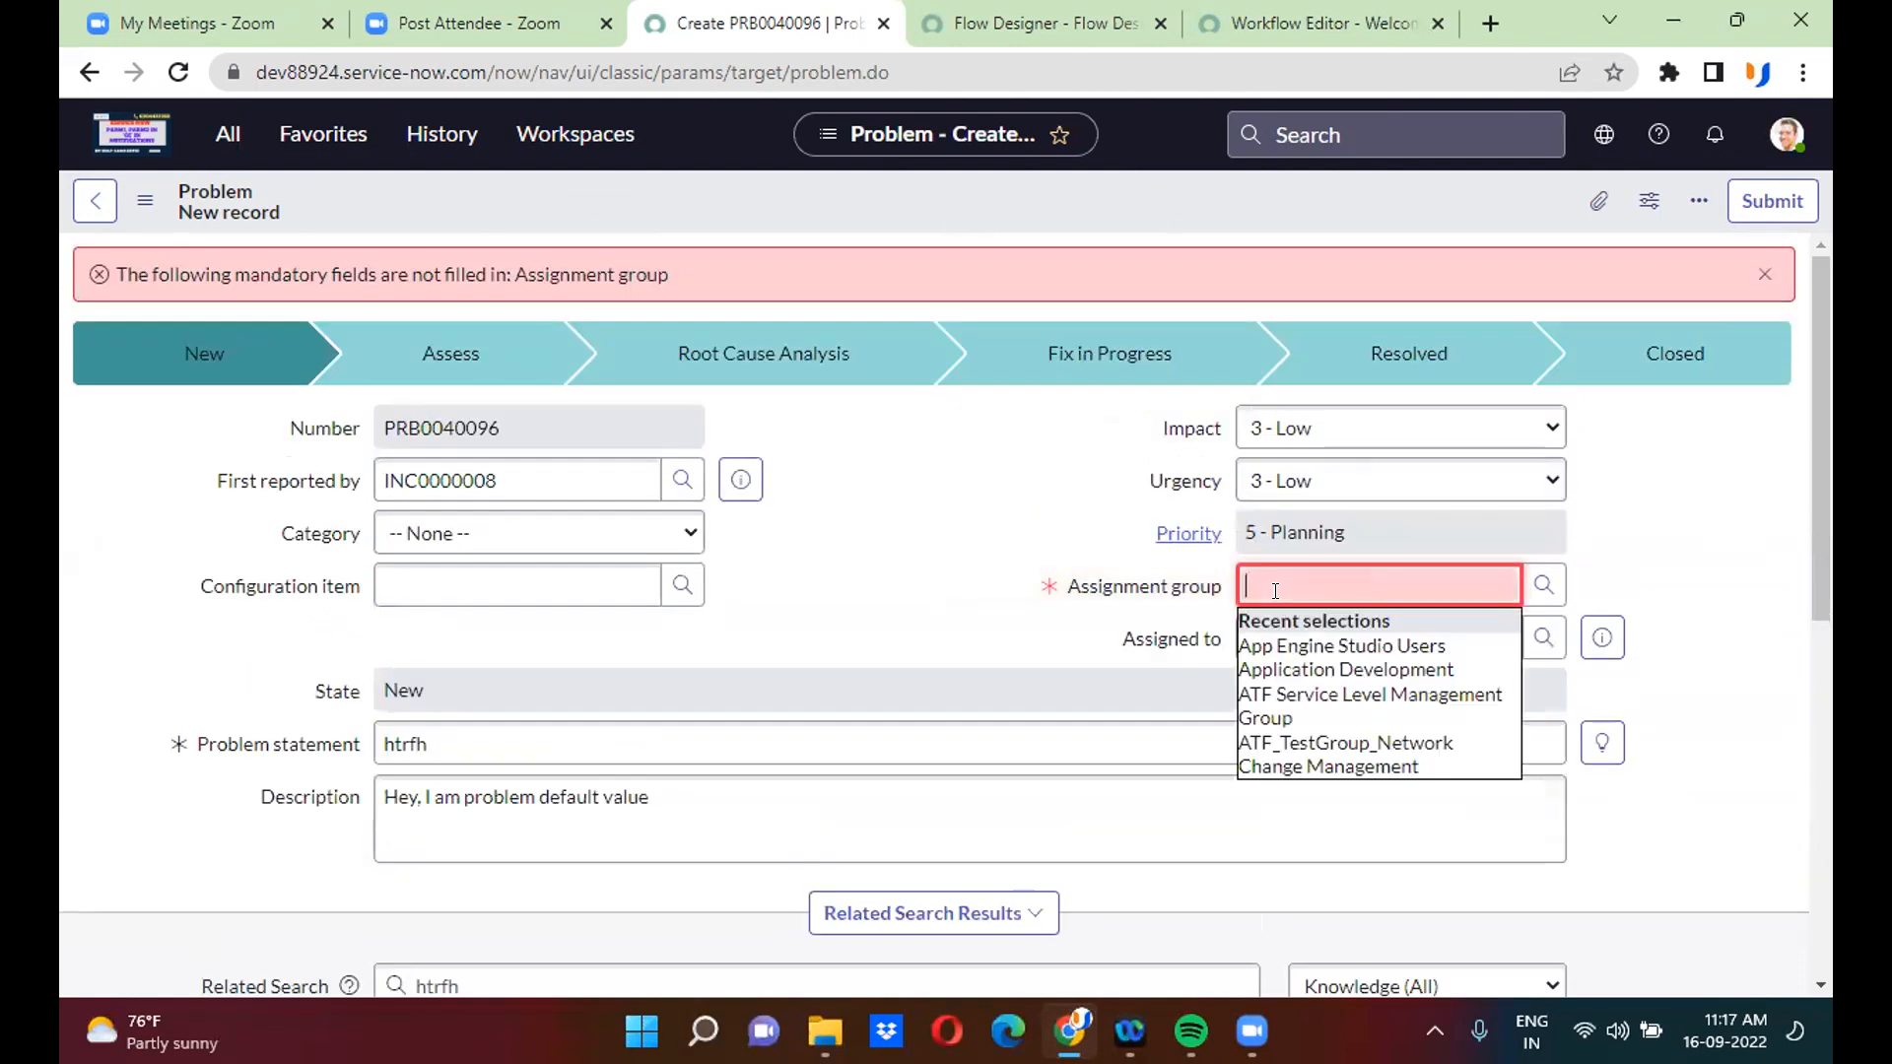
left_click(1289, 667)
right_click(890, 189)
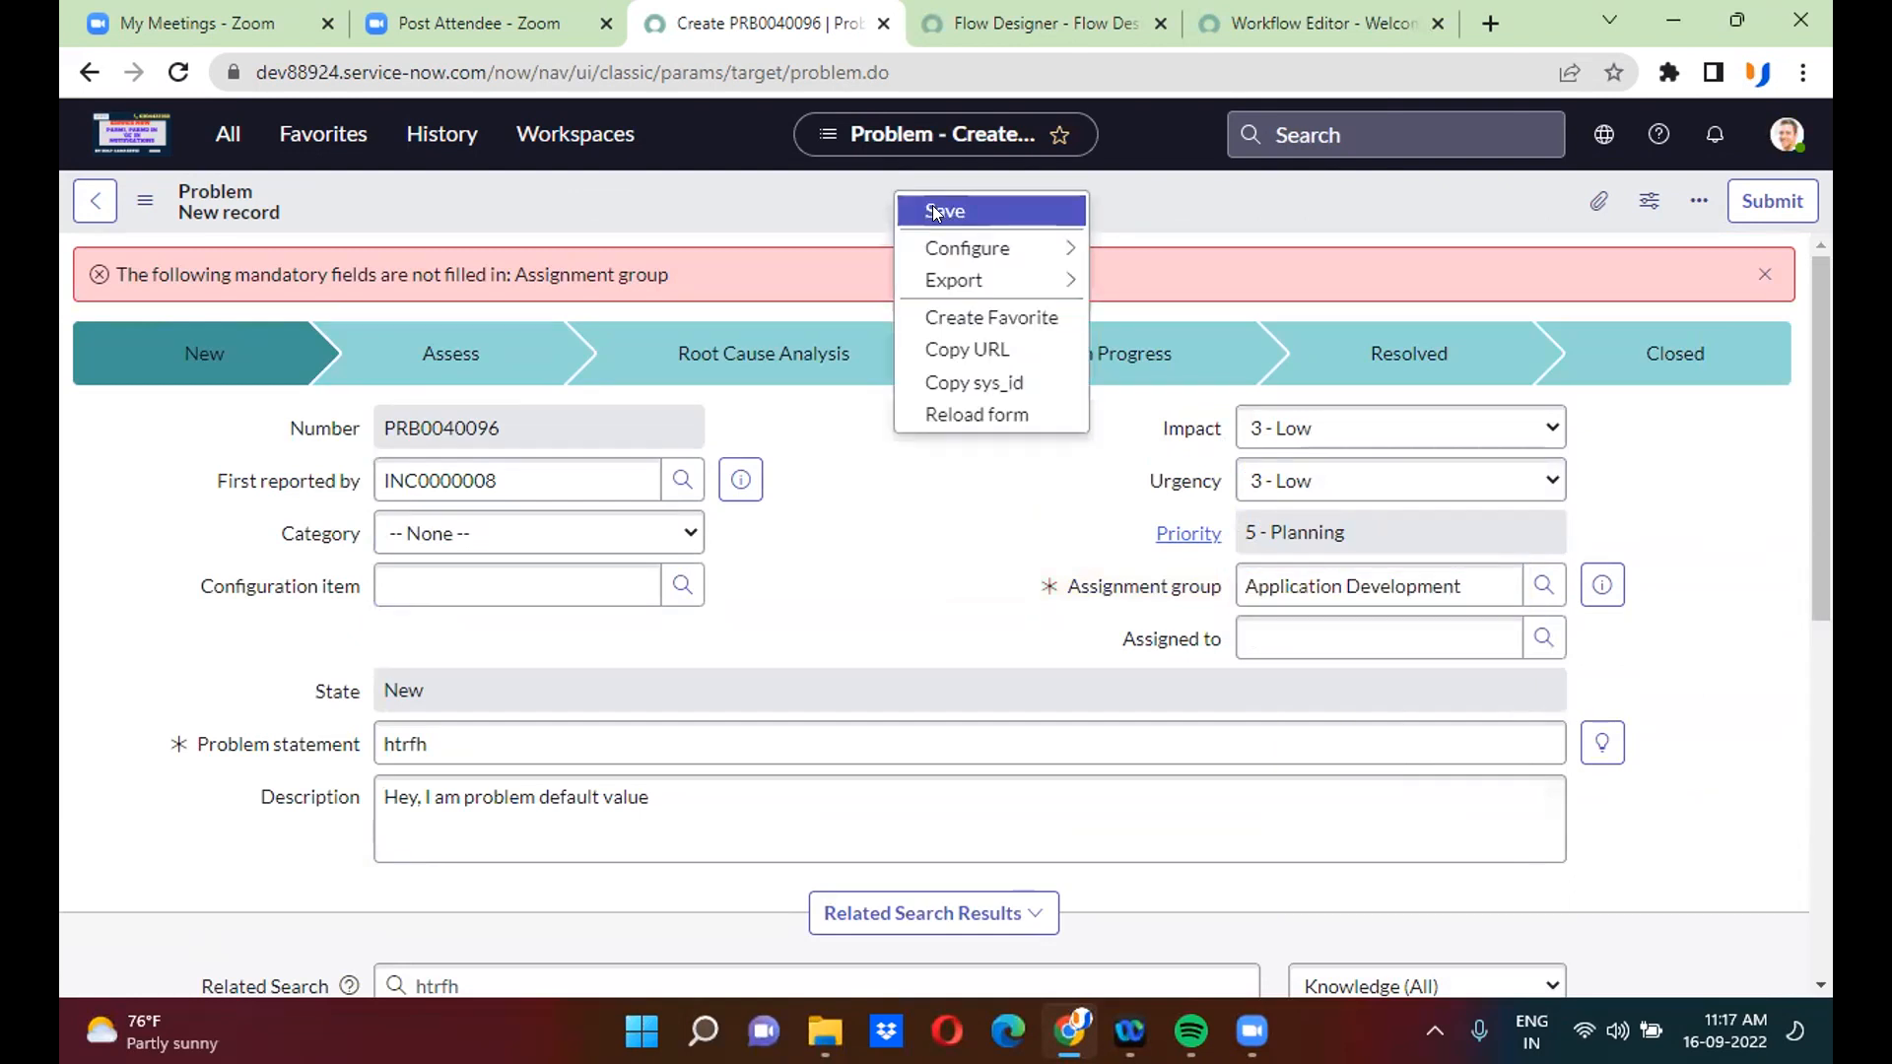
left_click(934, 210)
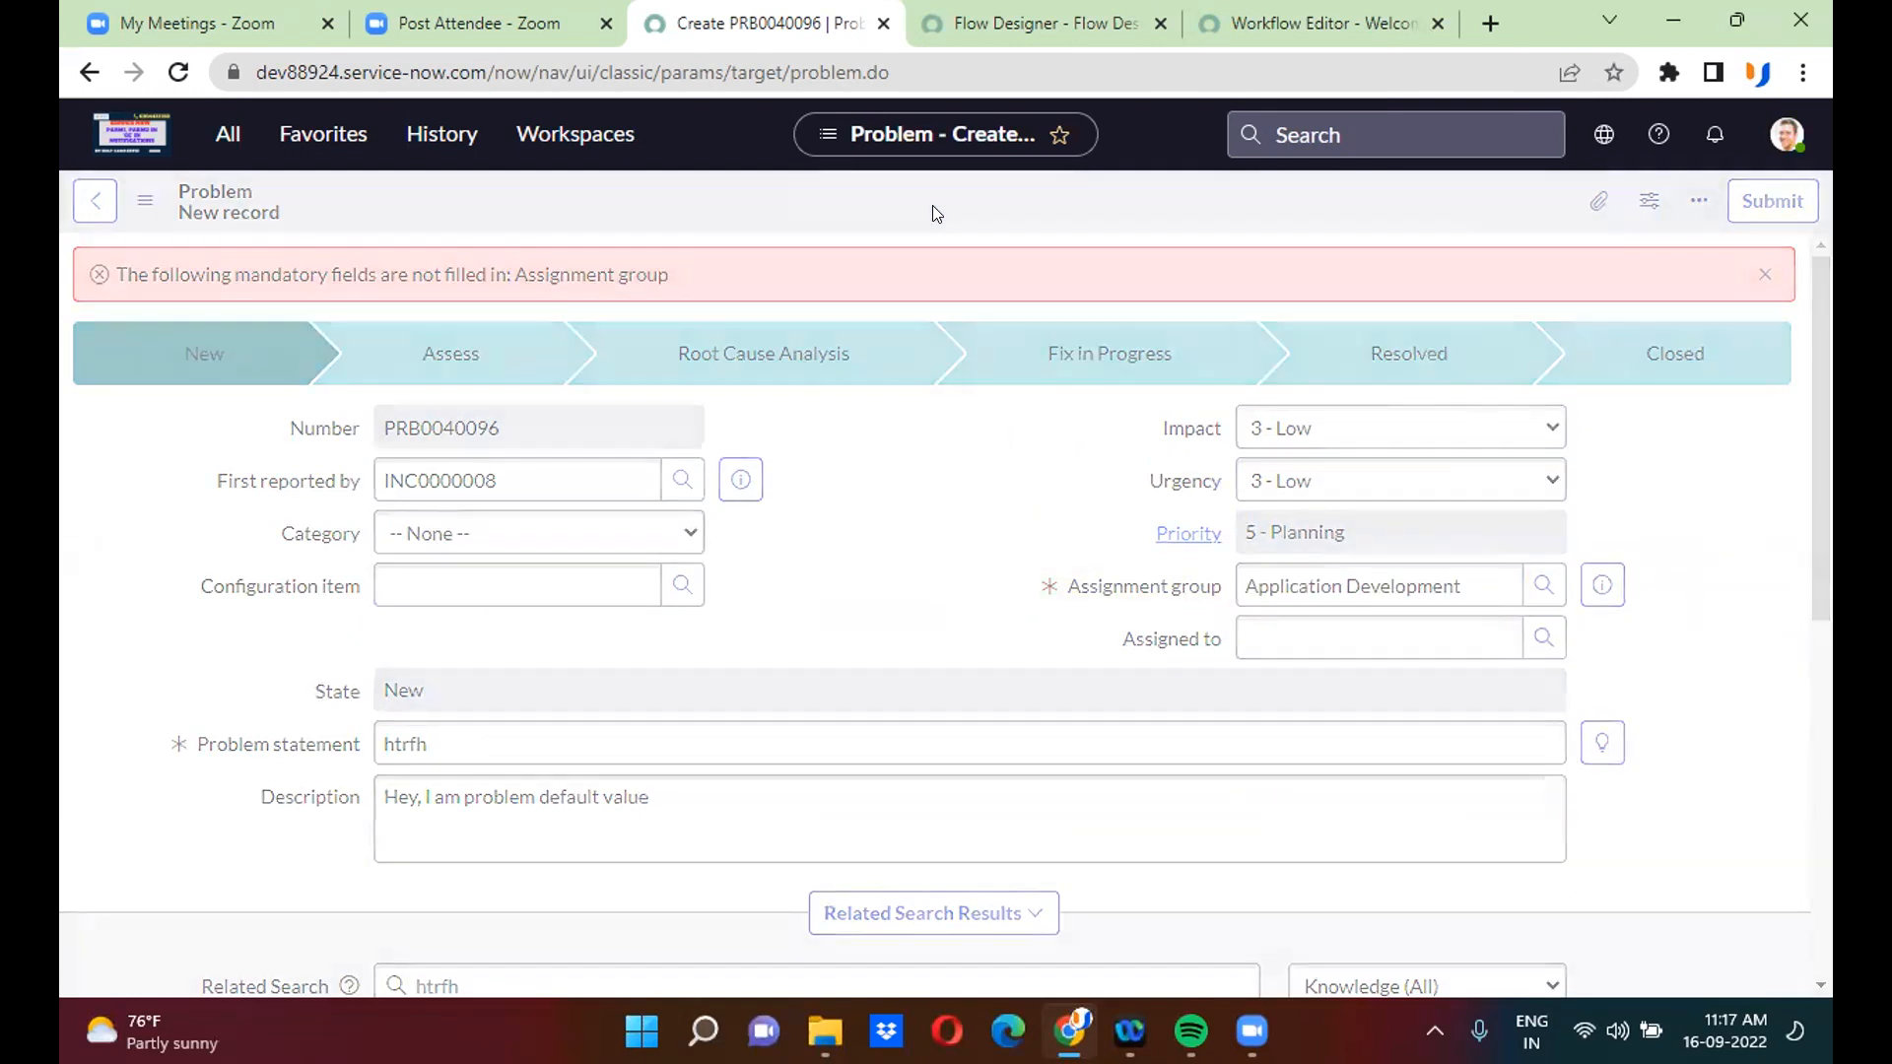
- Return to the "Create a problem" flow and add an Assignment group field value to its Create Record action
left_click(1046, 13)
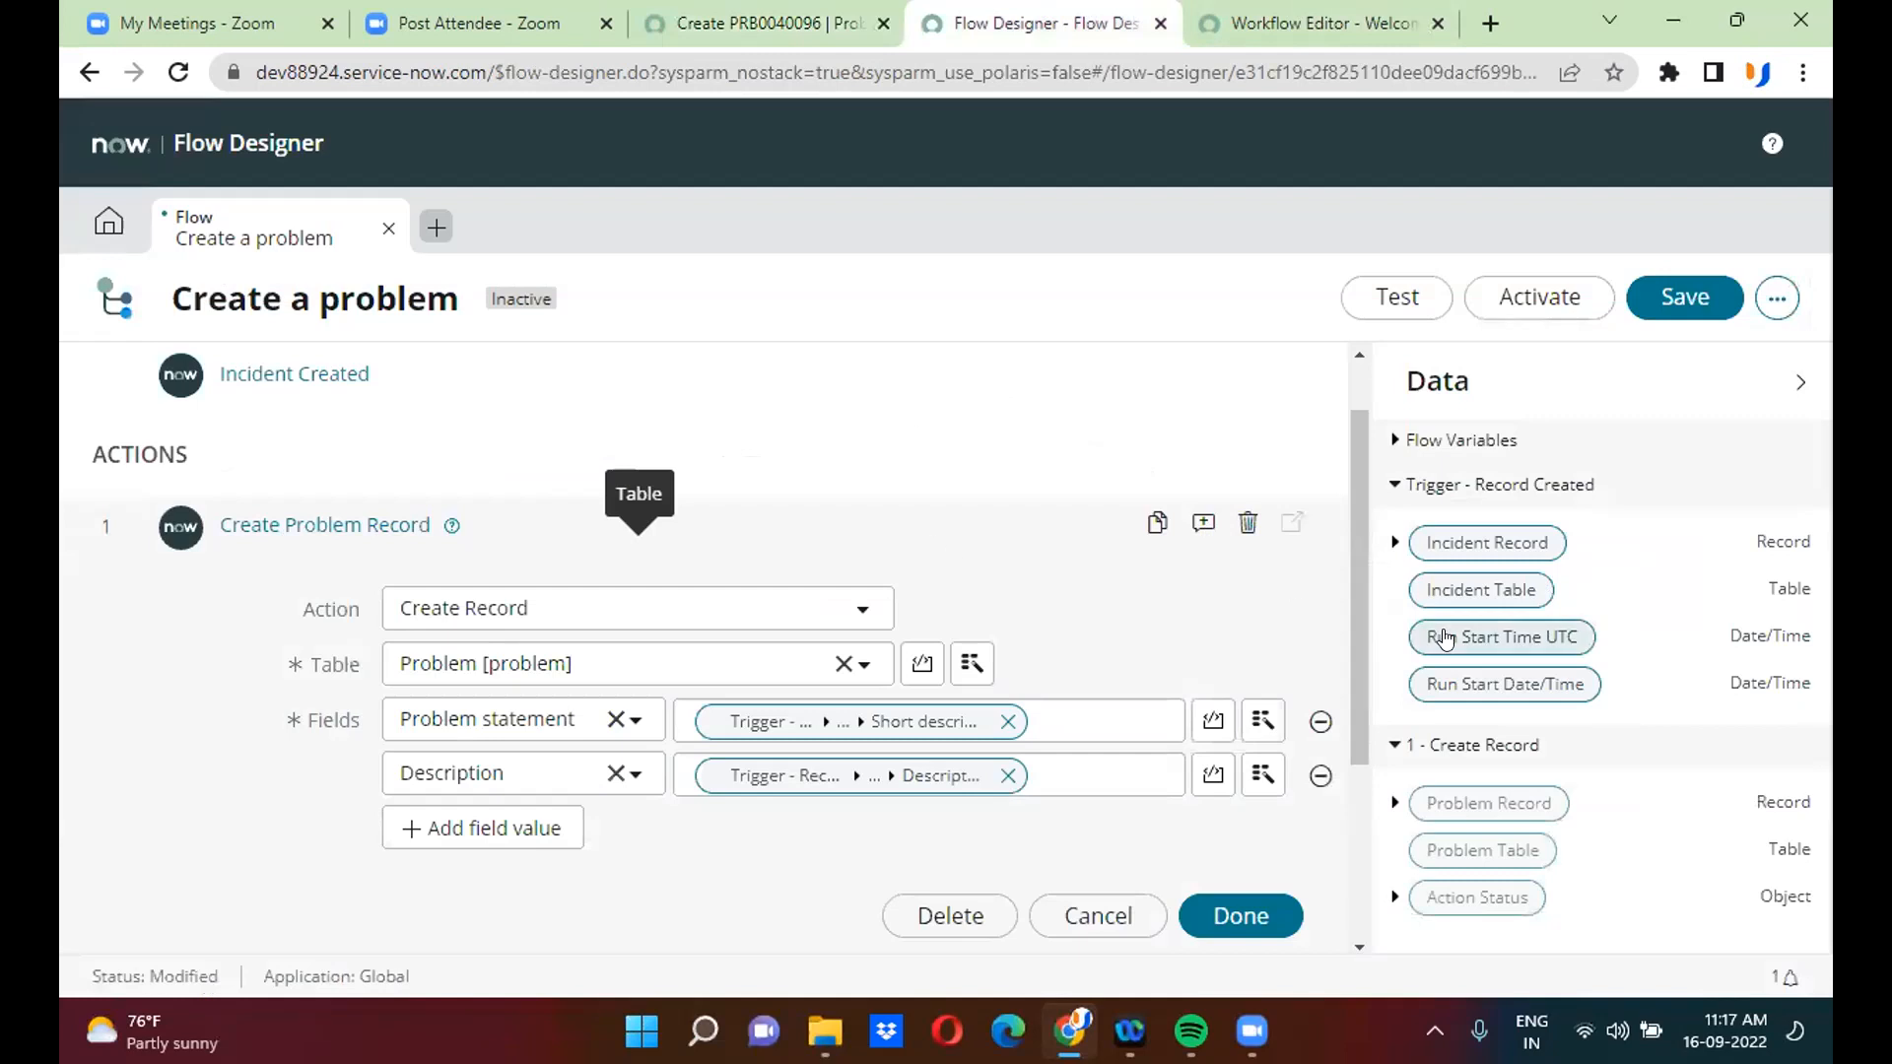
scroll(1358, 564, "down", 1)
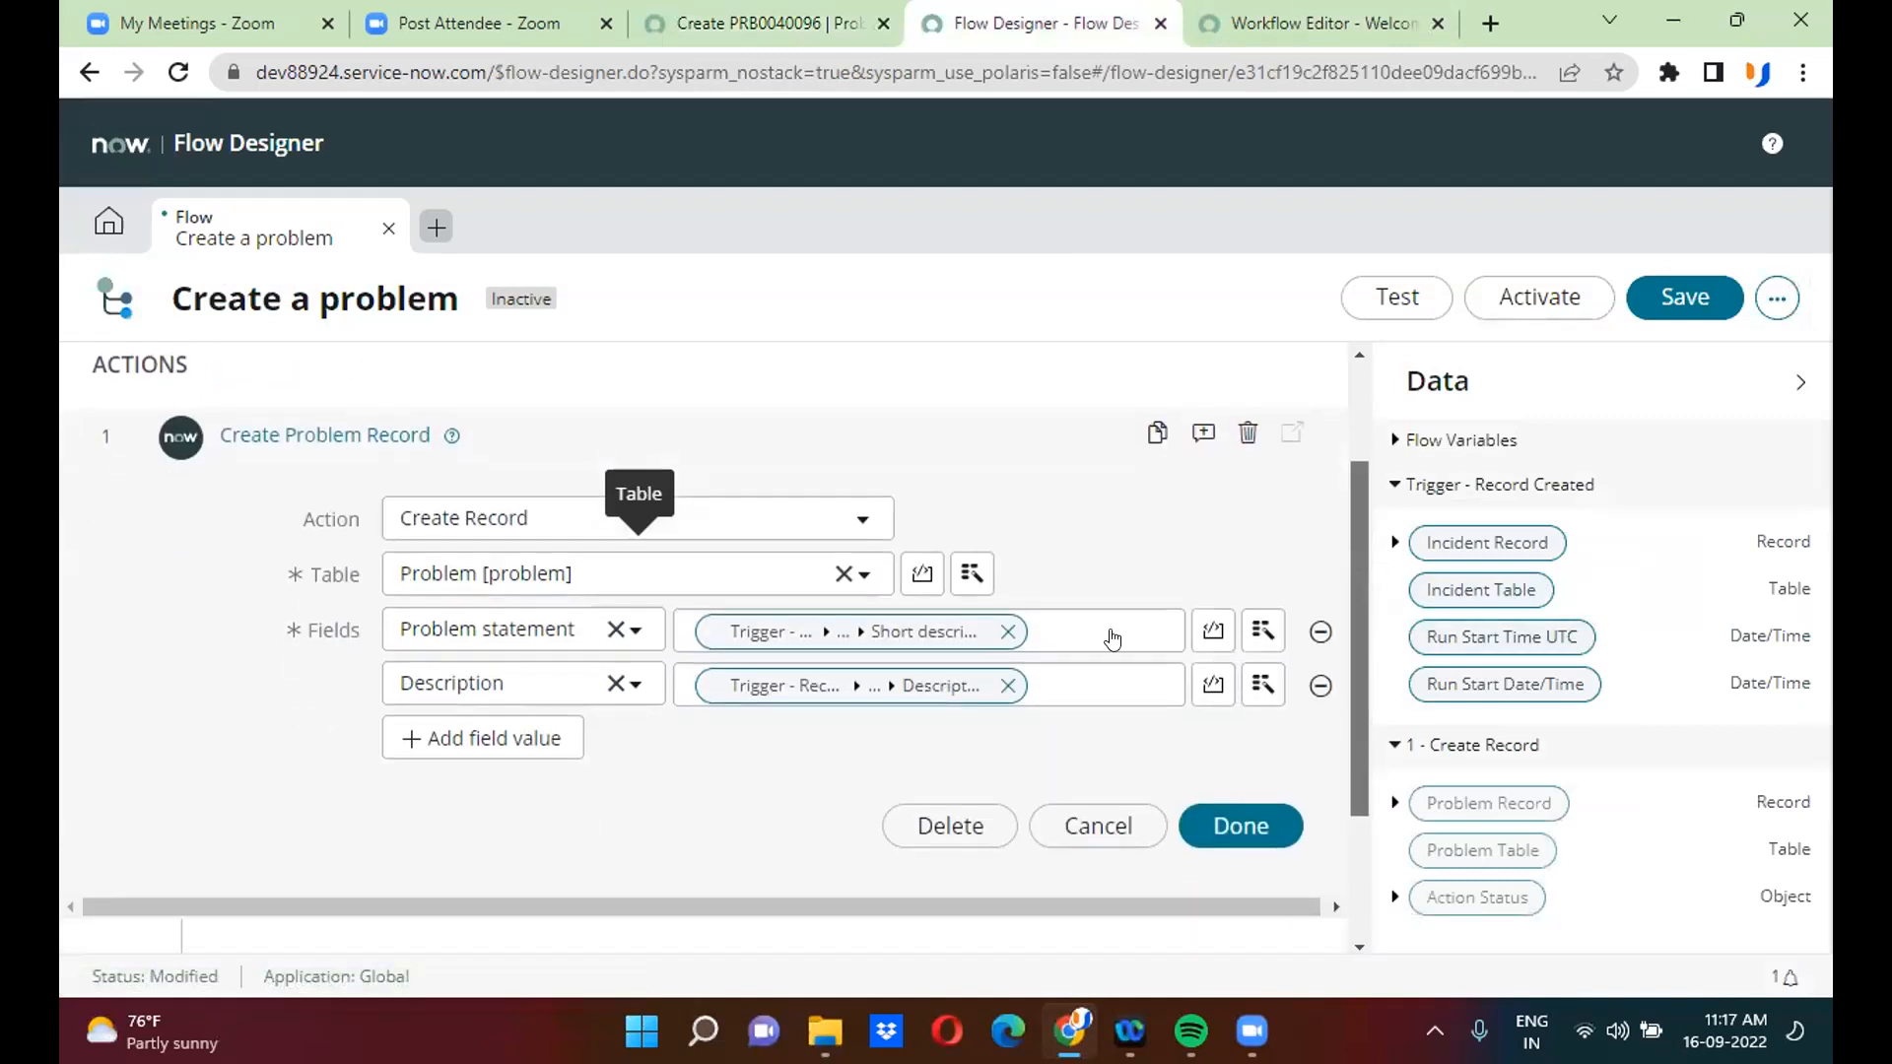
left_click(495, 731)
left_click(495, 737)
type("ass")
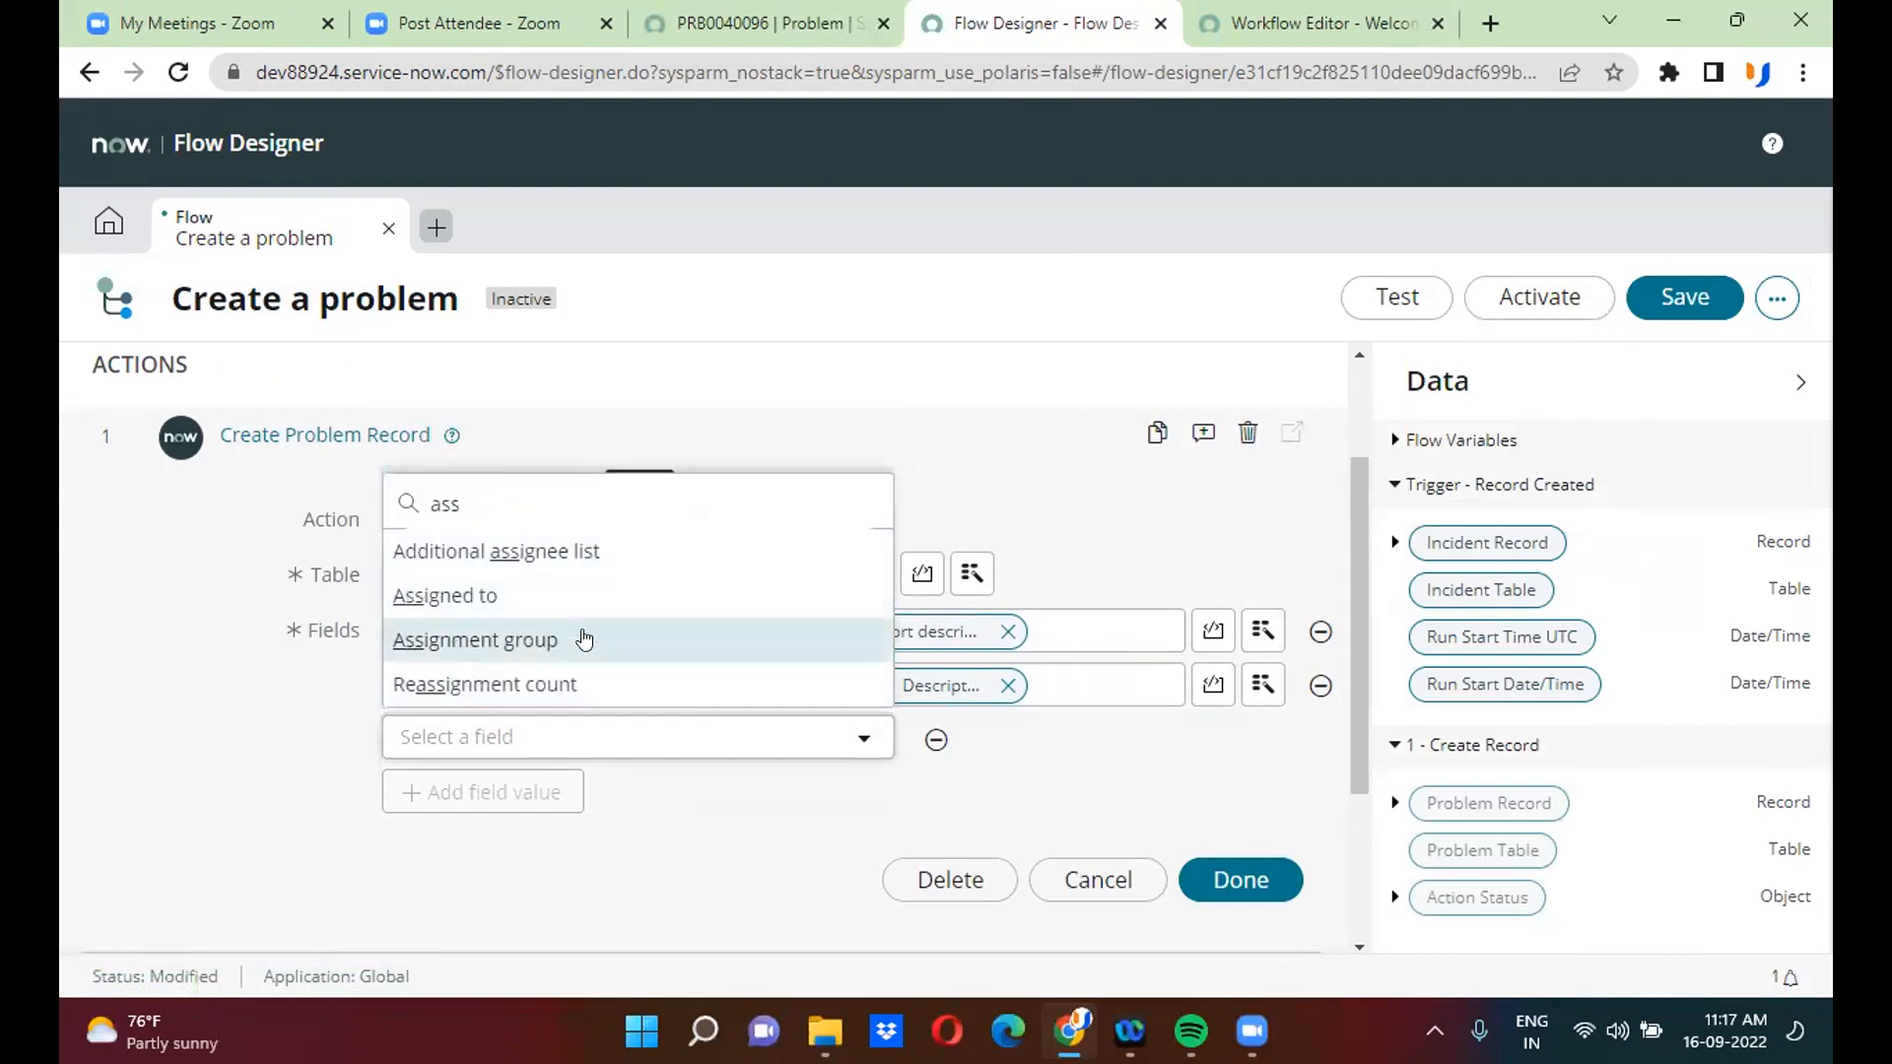
left_click(584, 640)
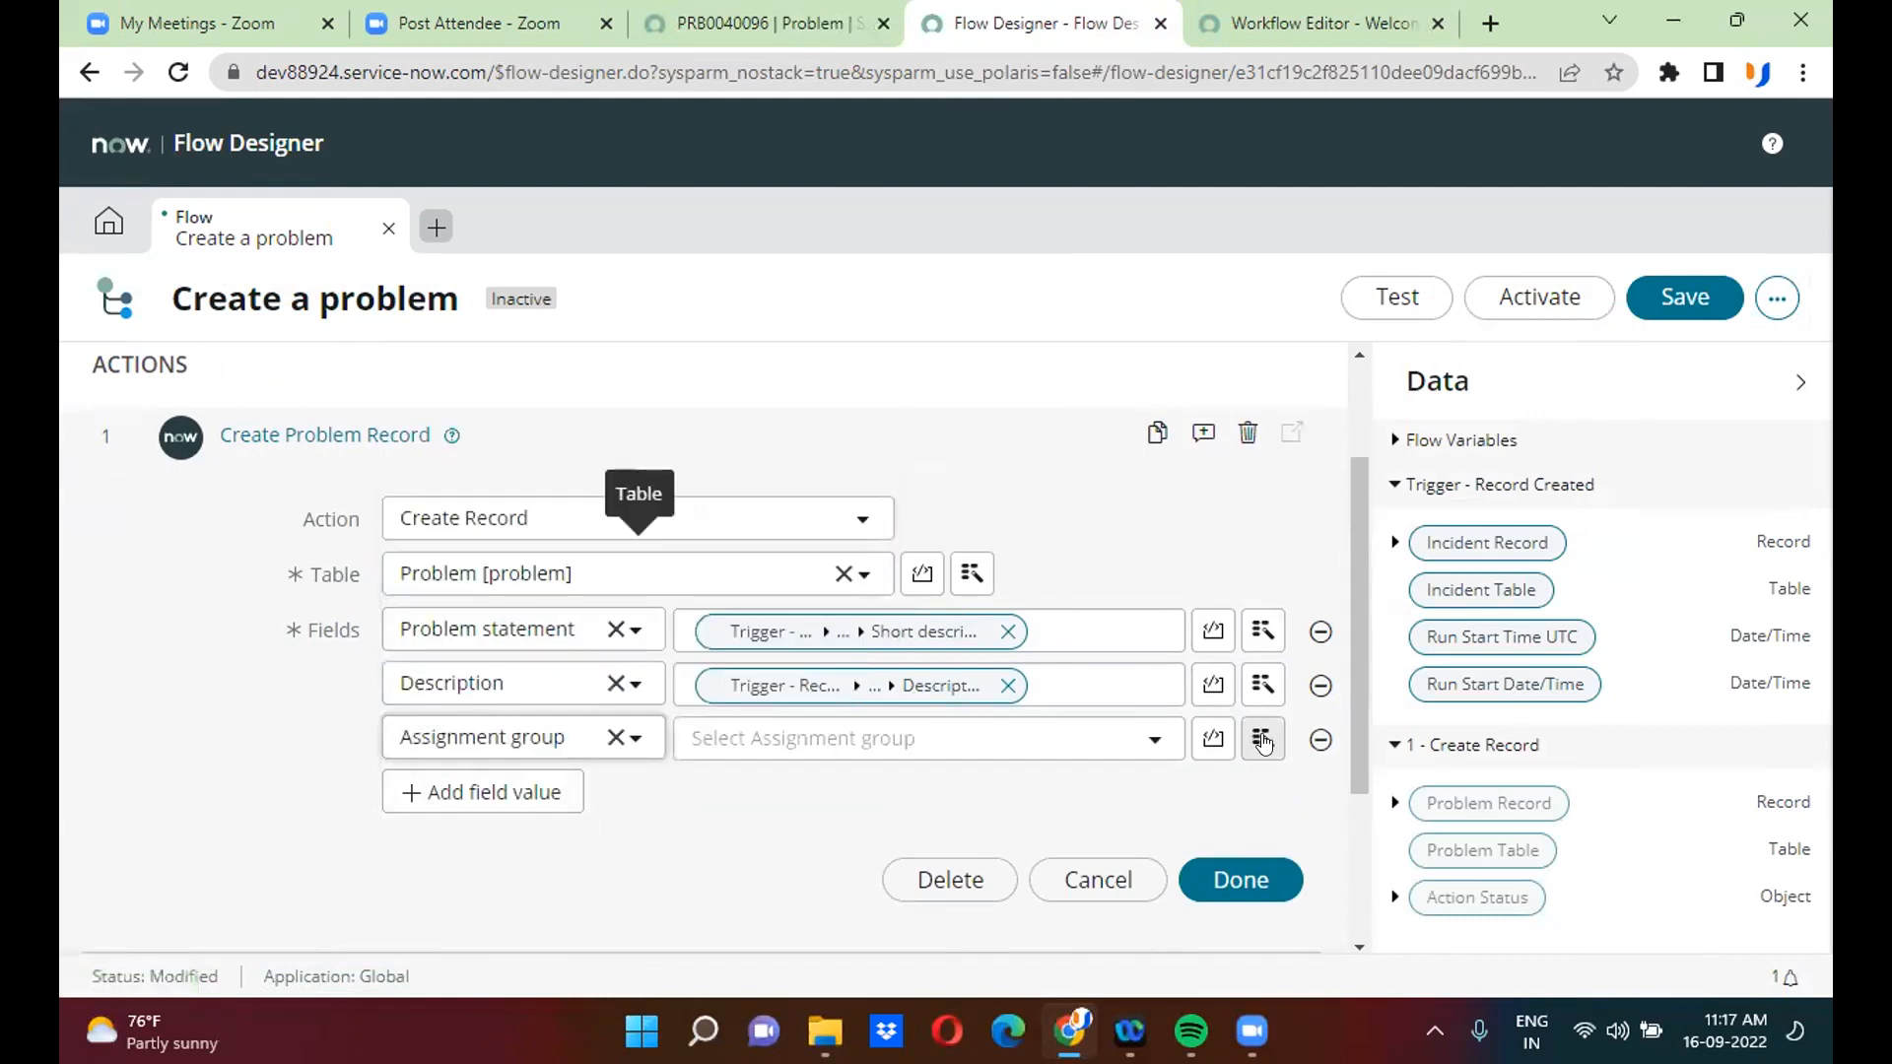
- Fill Assignment group with the Assignment group of the trigger's incident record and finish the Create Record action
left_click(1263, 739)
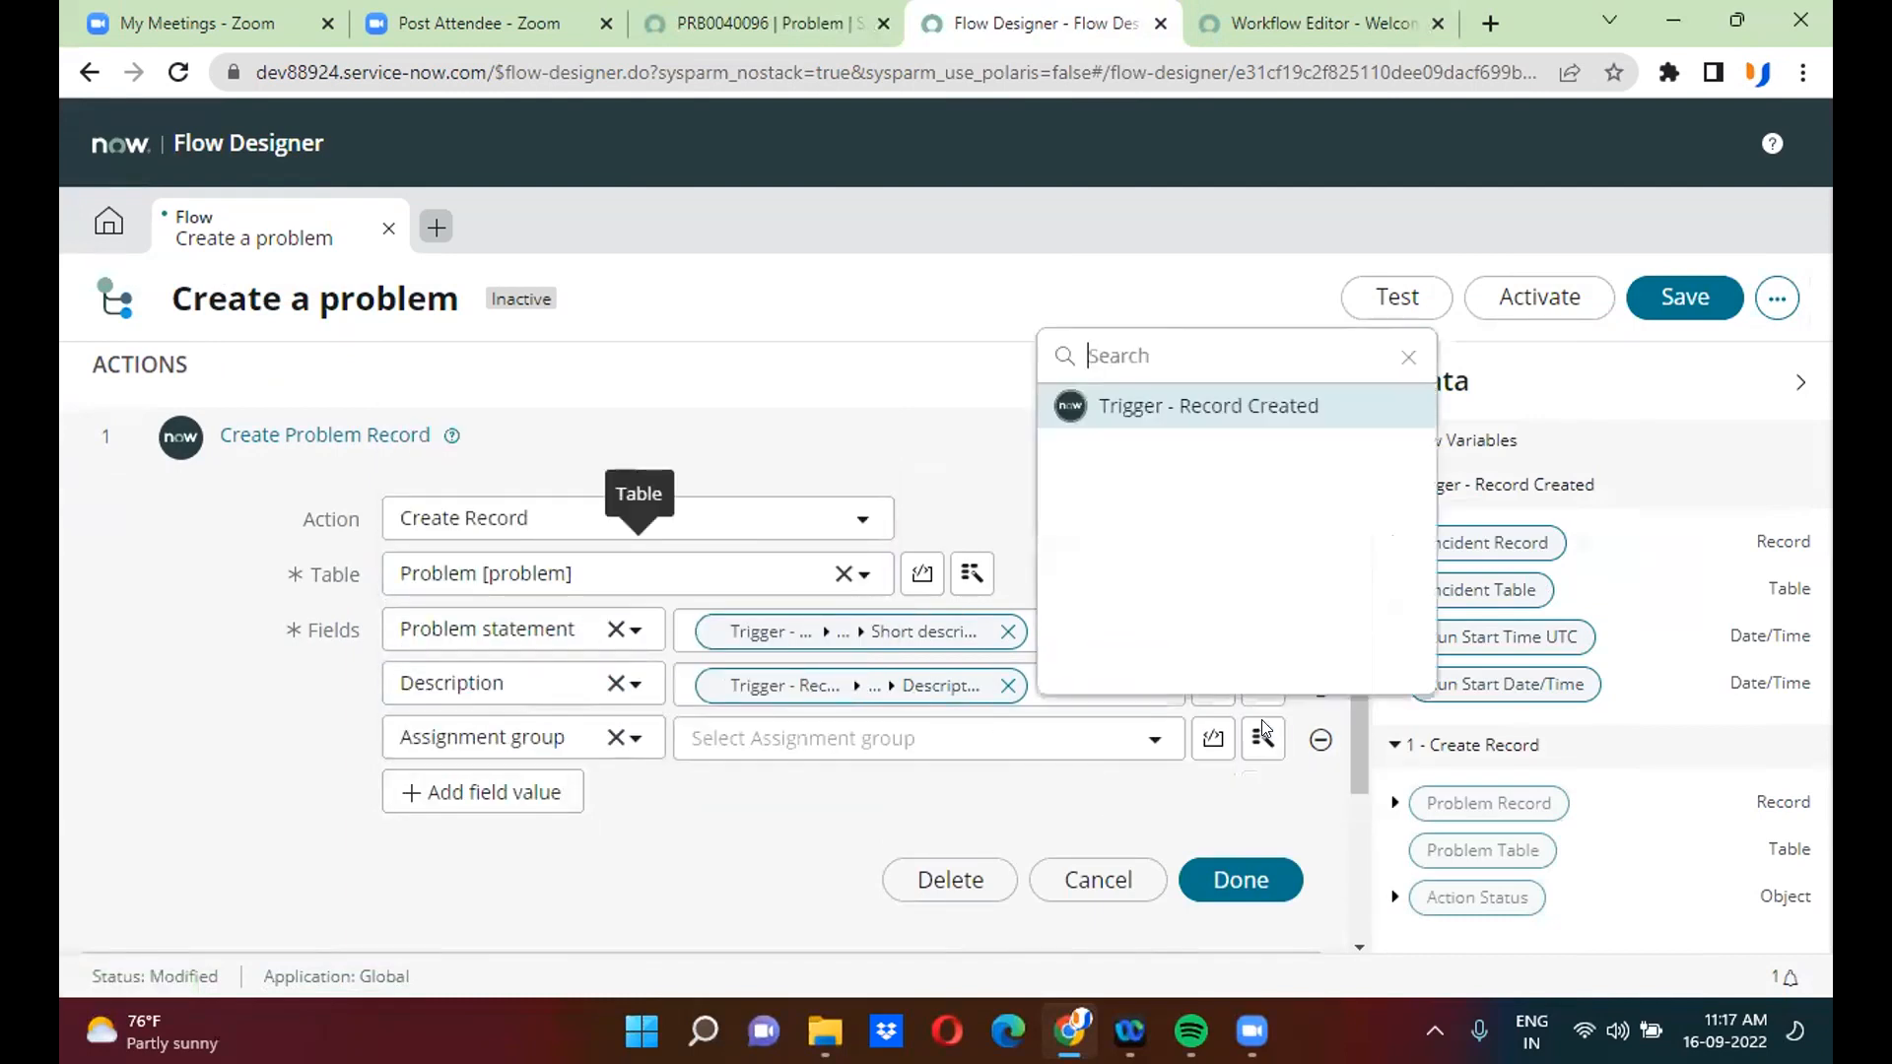
left_click(1249, 407)
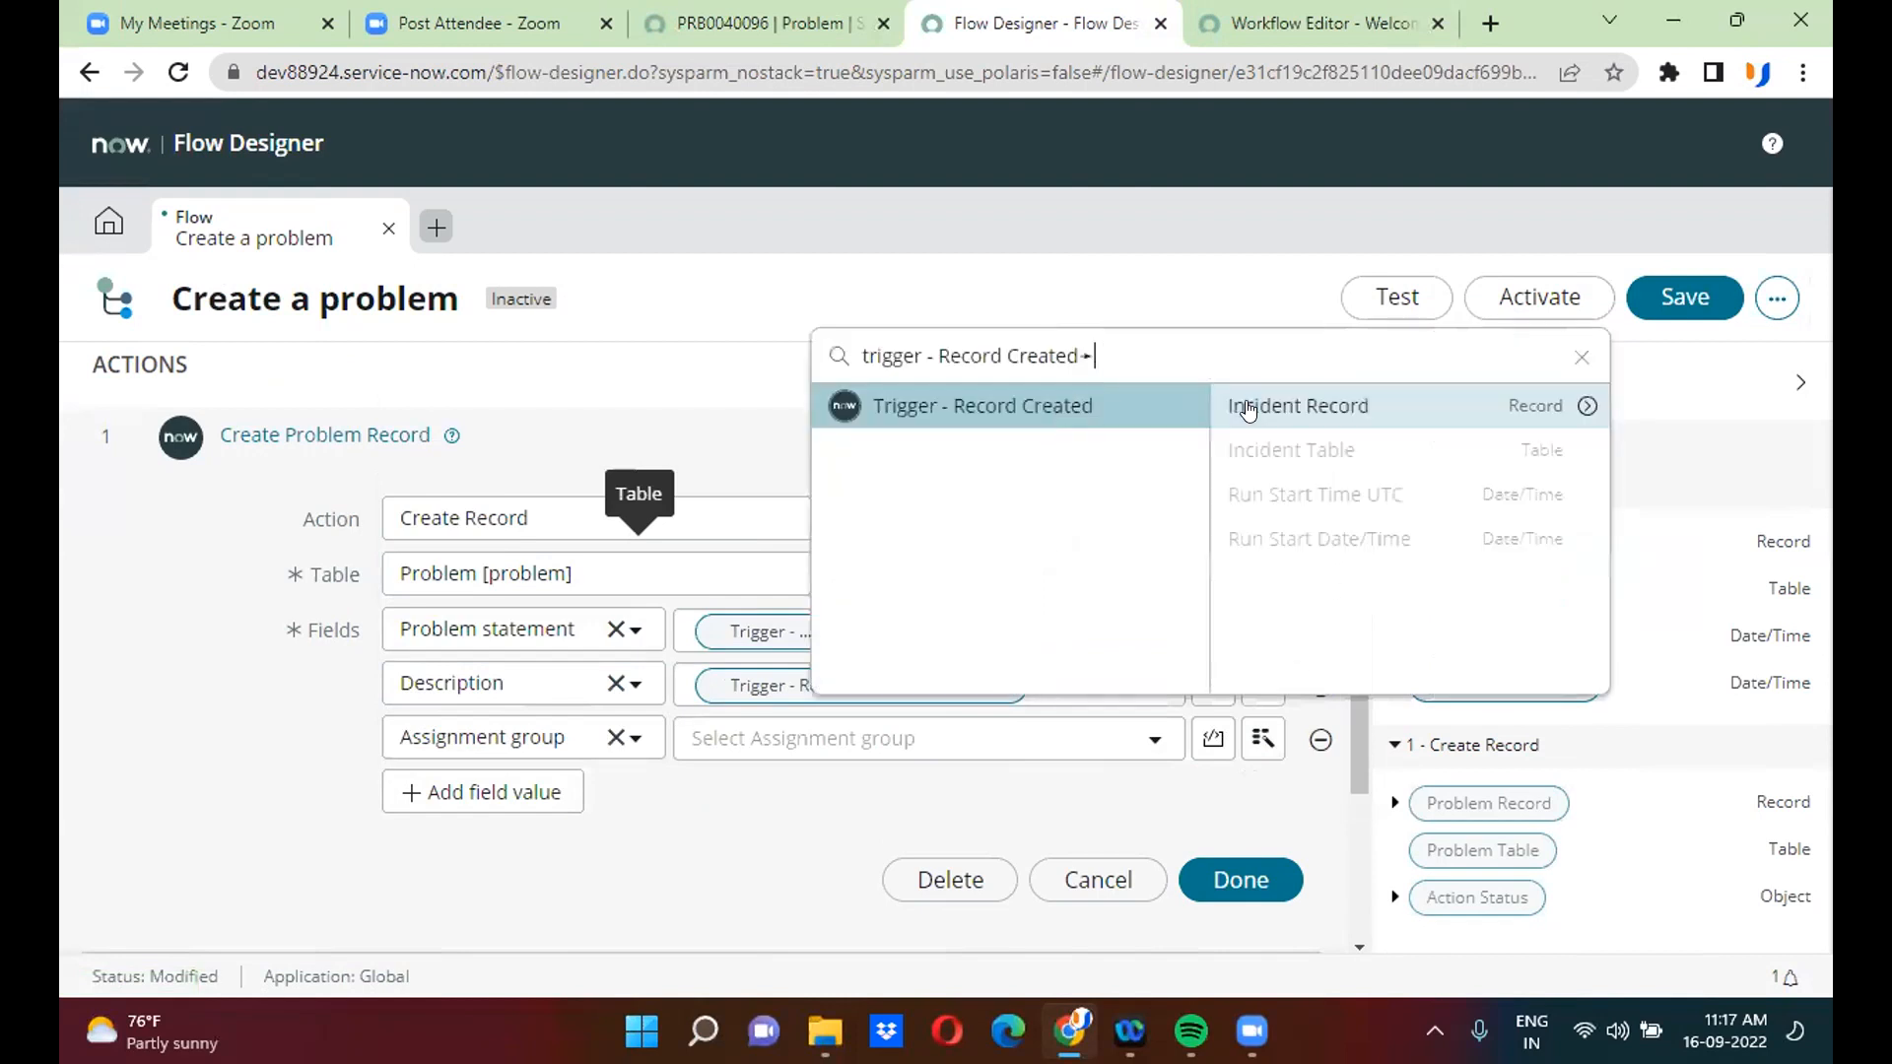
left_click(1587, 408)
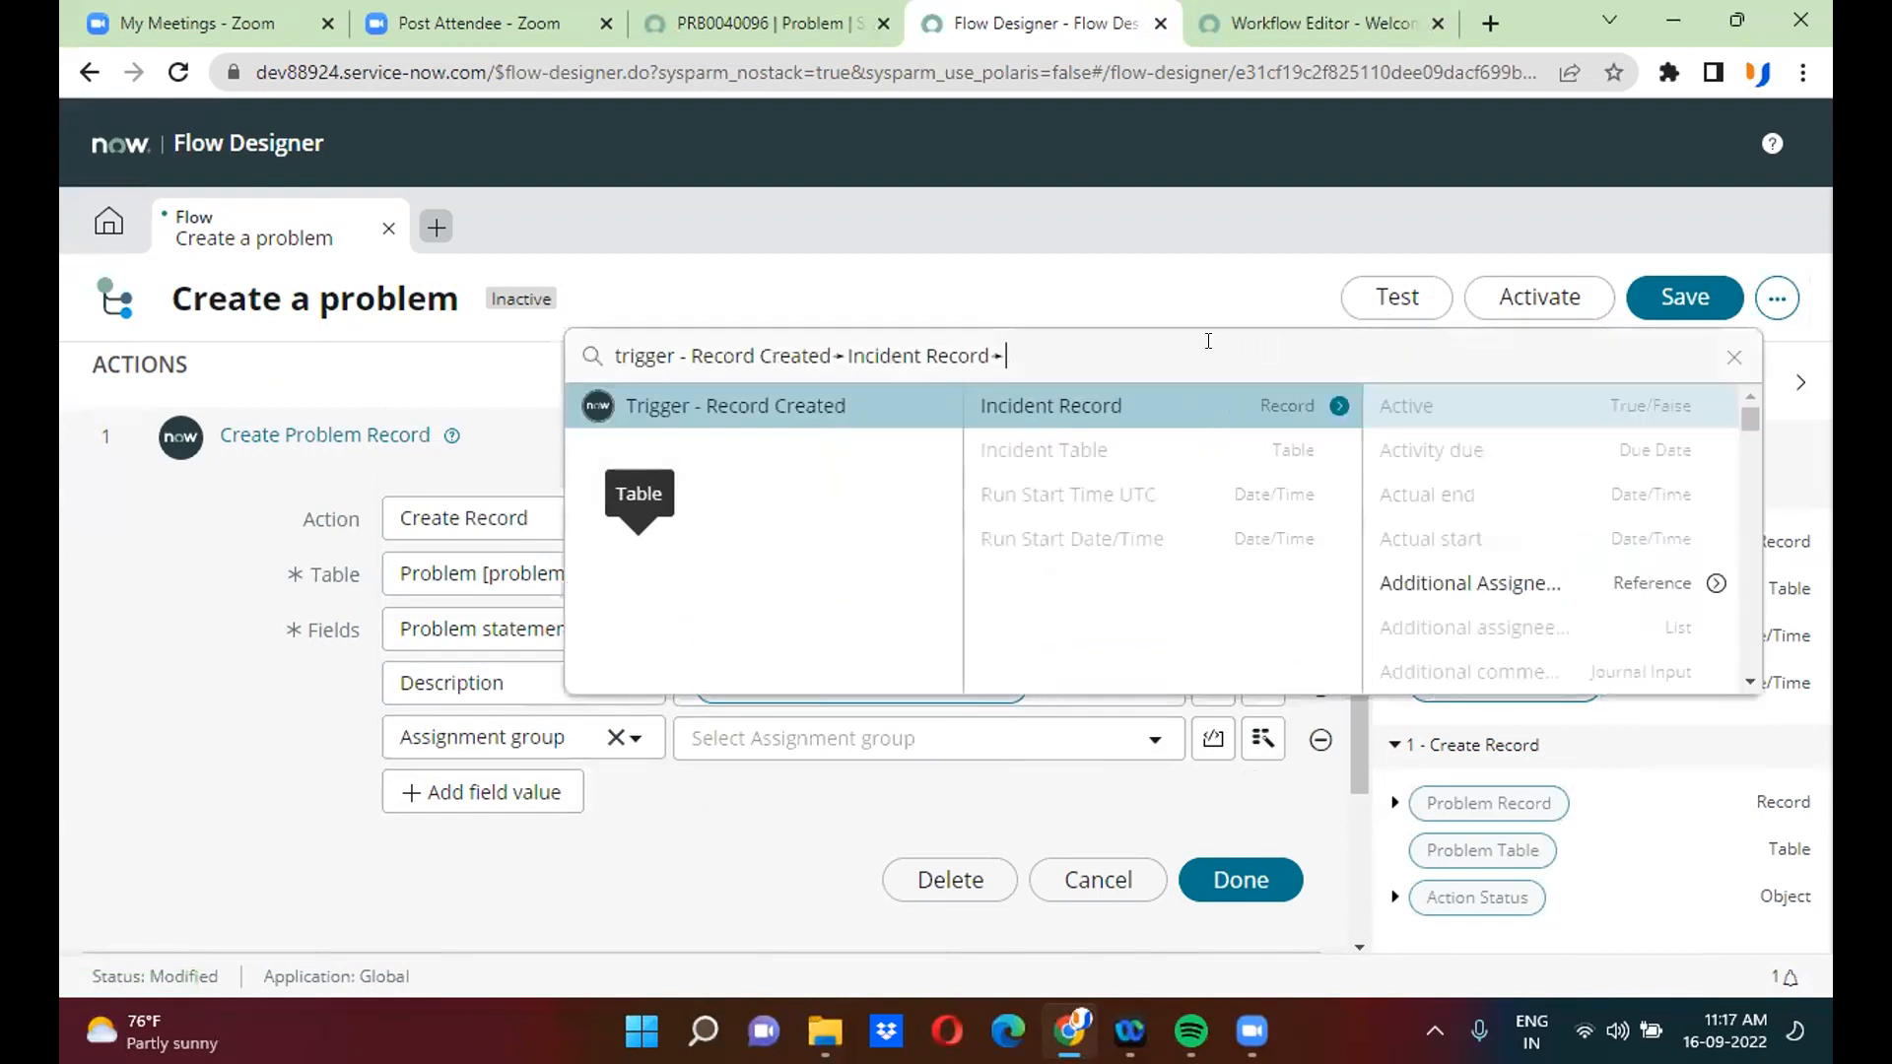
type("ass")
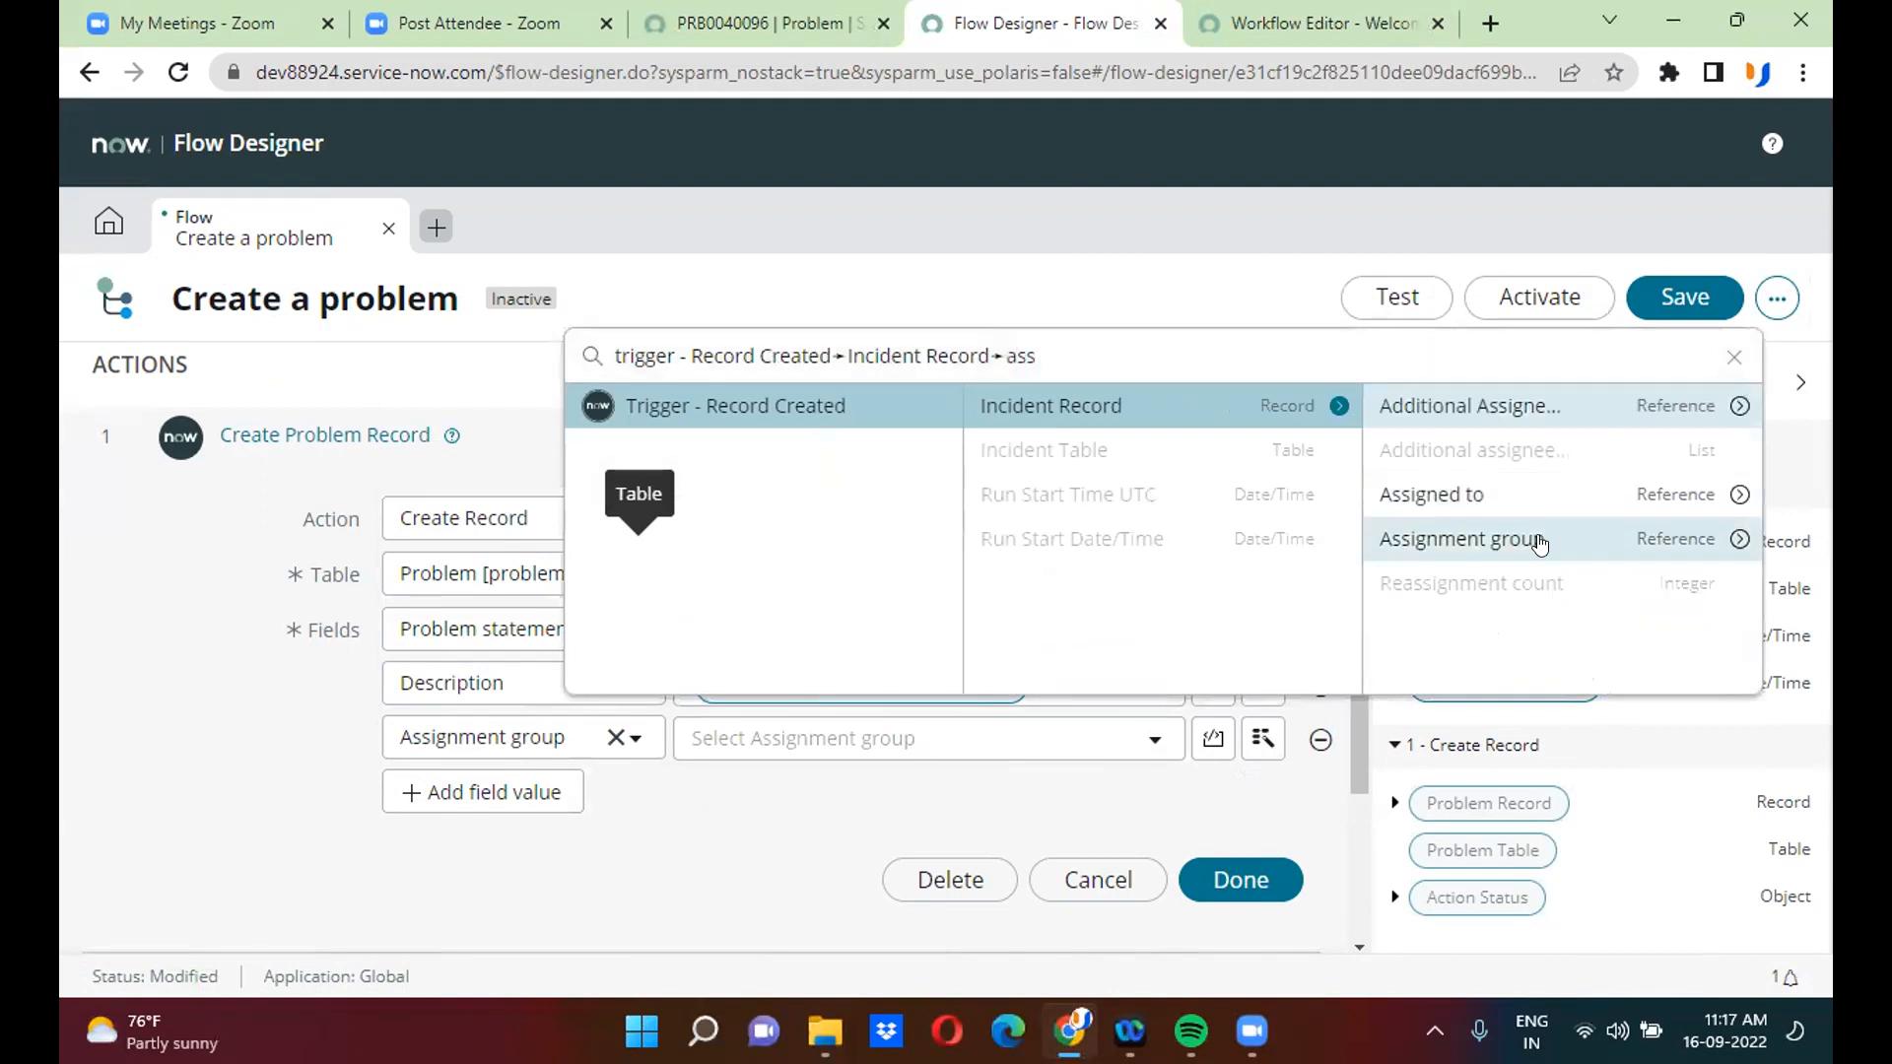
left_click(1601, 542)
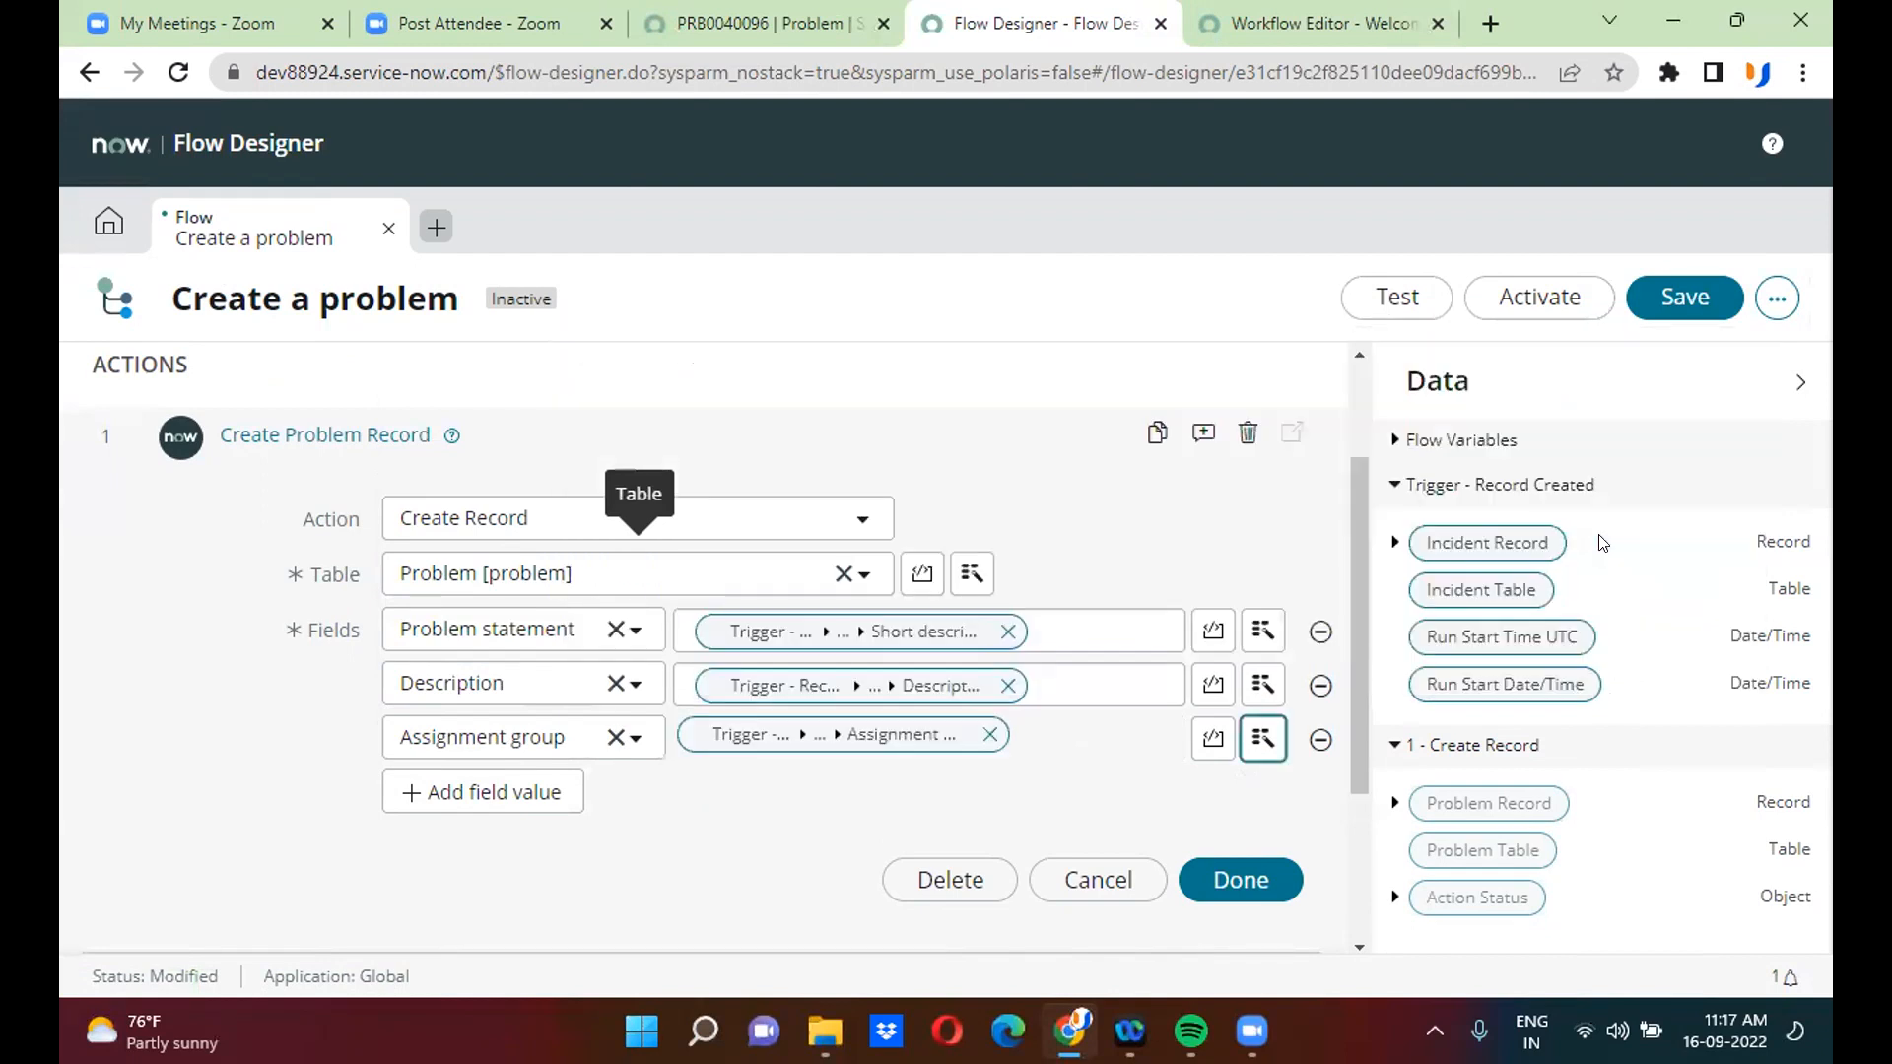
scroll(1356, 629, "down", 2)
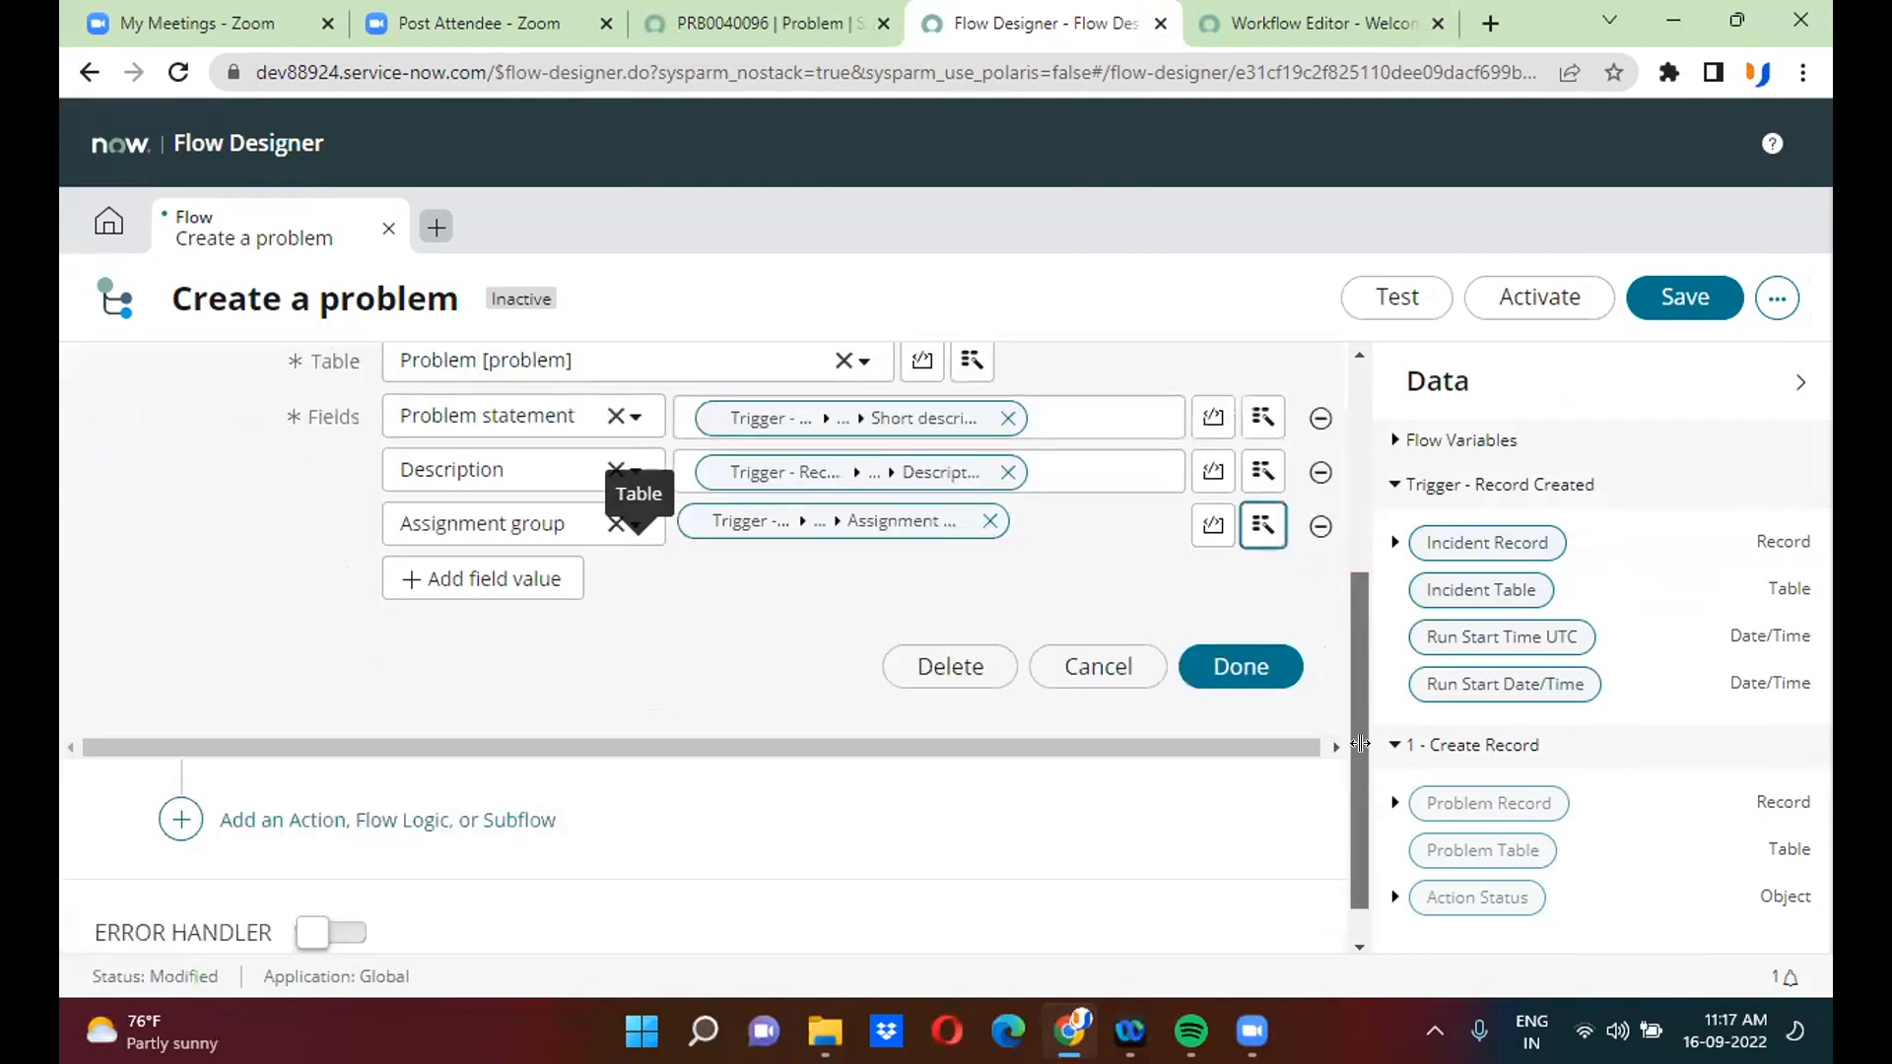
left_click(1243, 666)
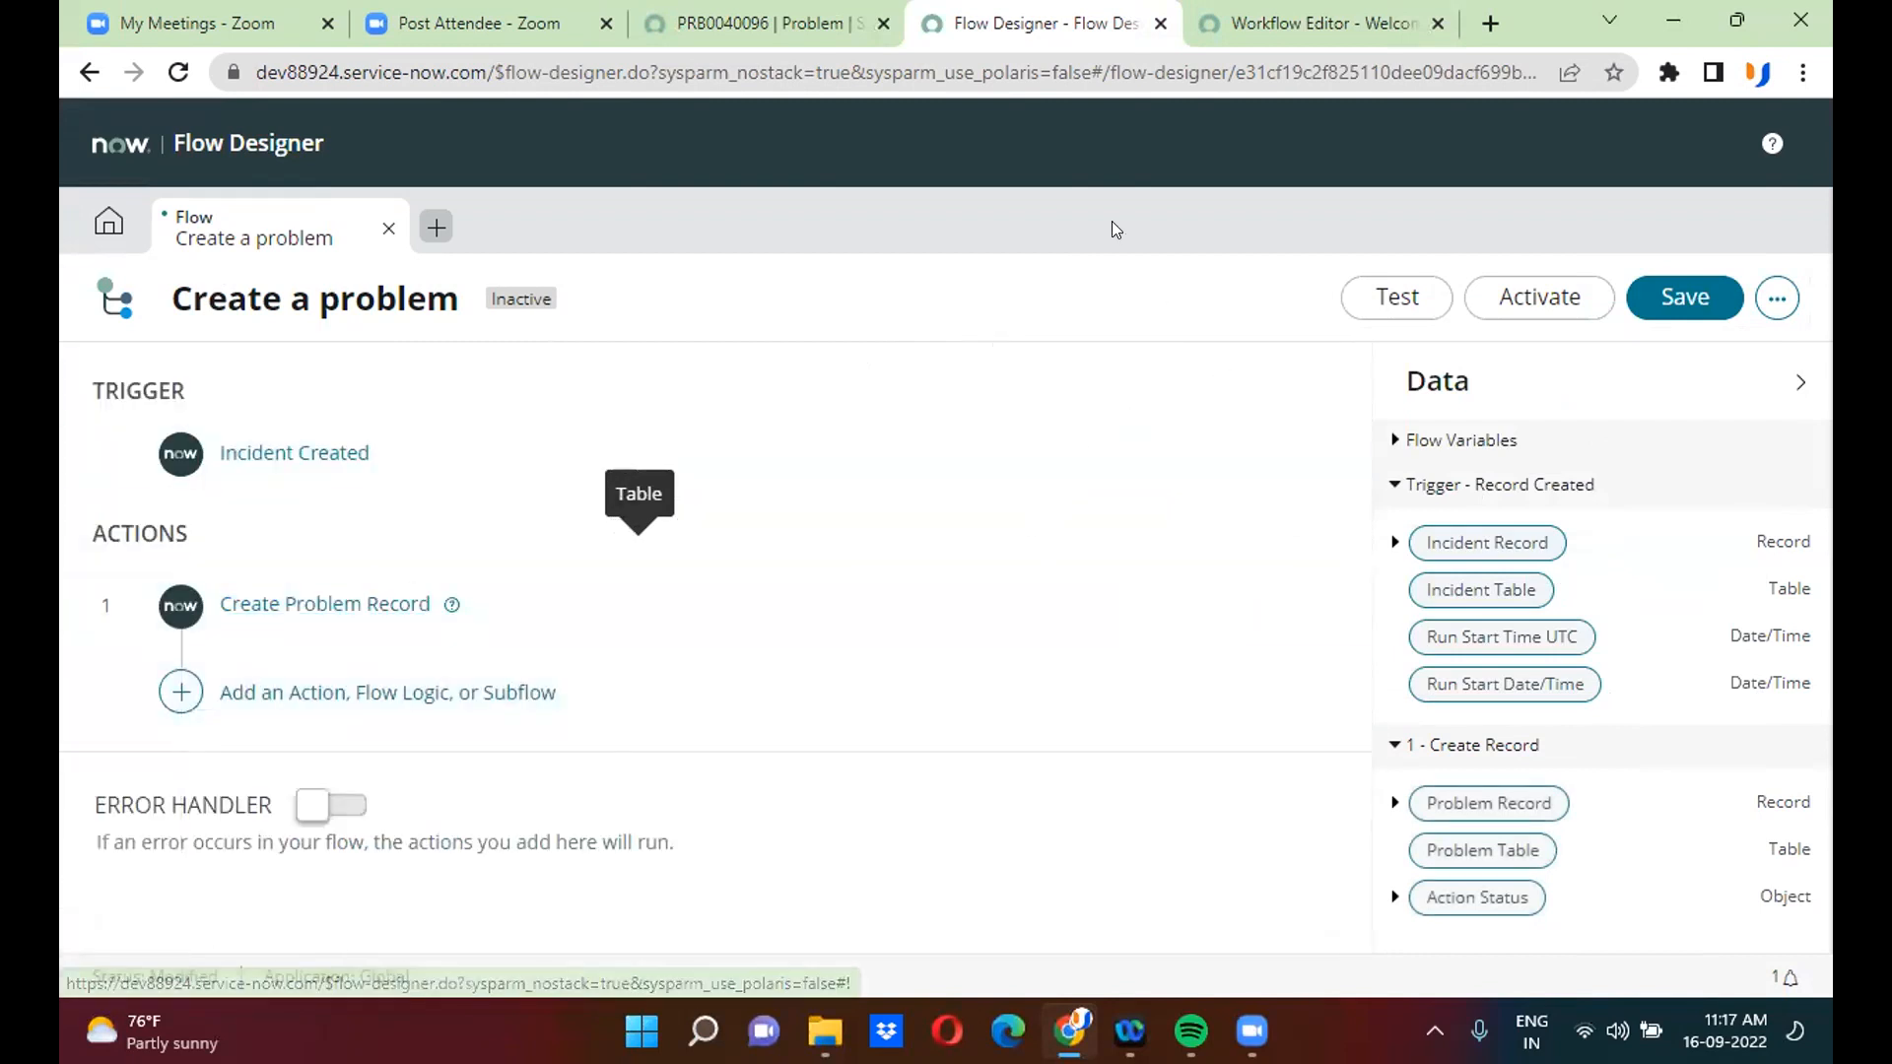
- Save the "Create a problem" flow and activate it
left_click(1686, 296)
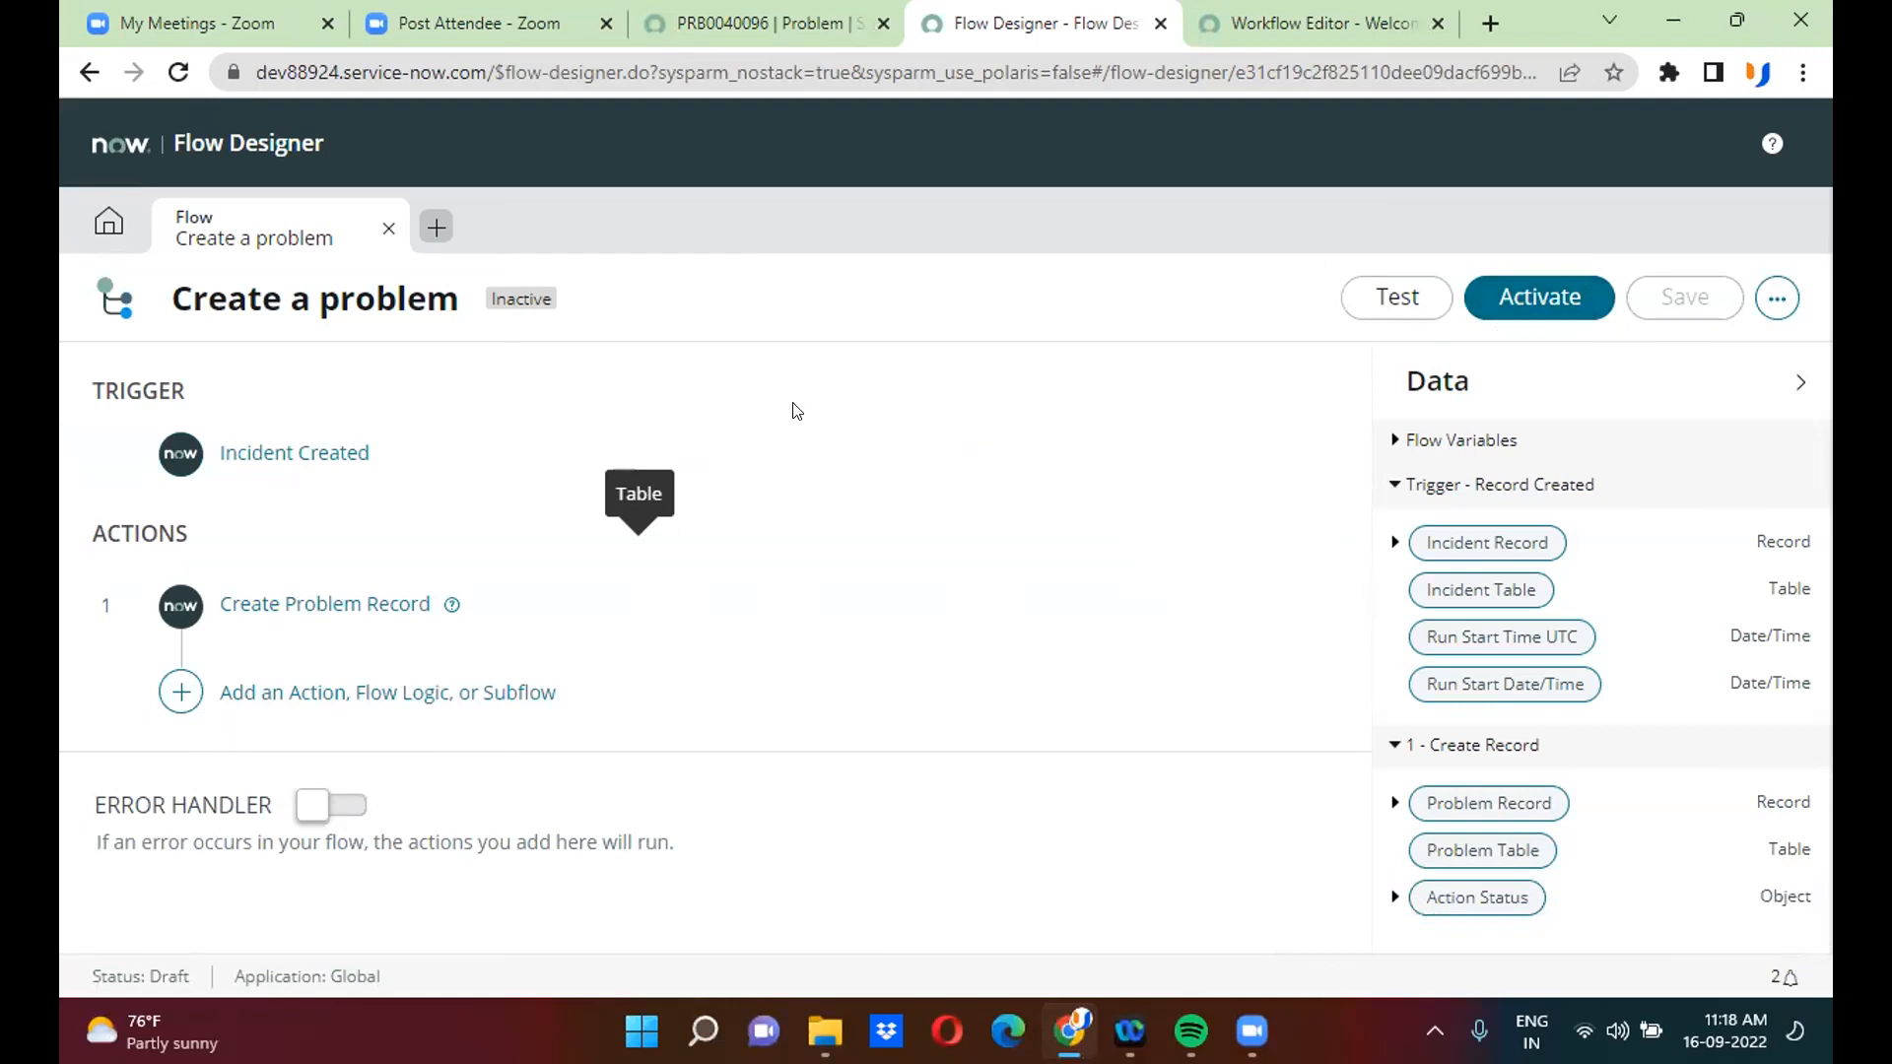
left_click(1533, 288)
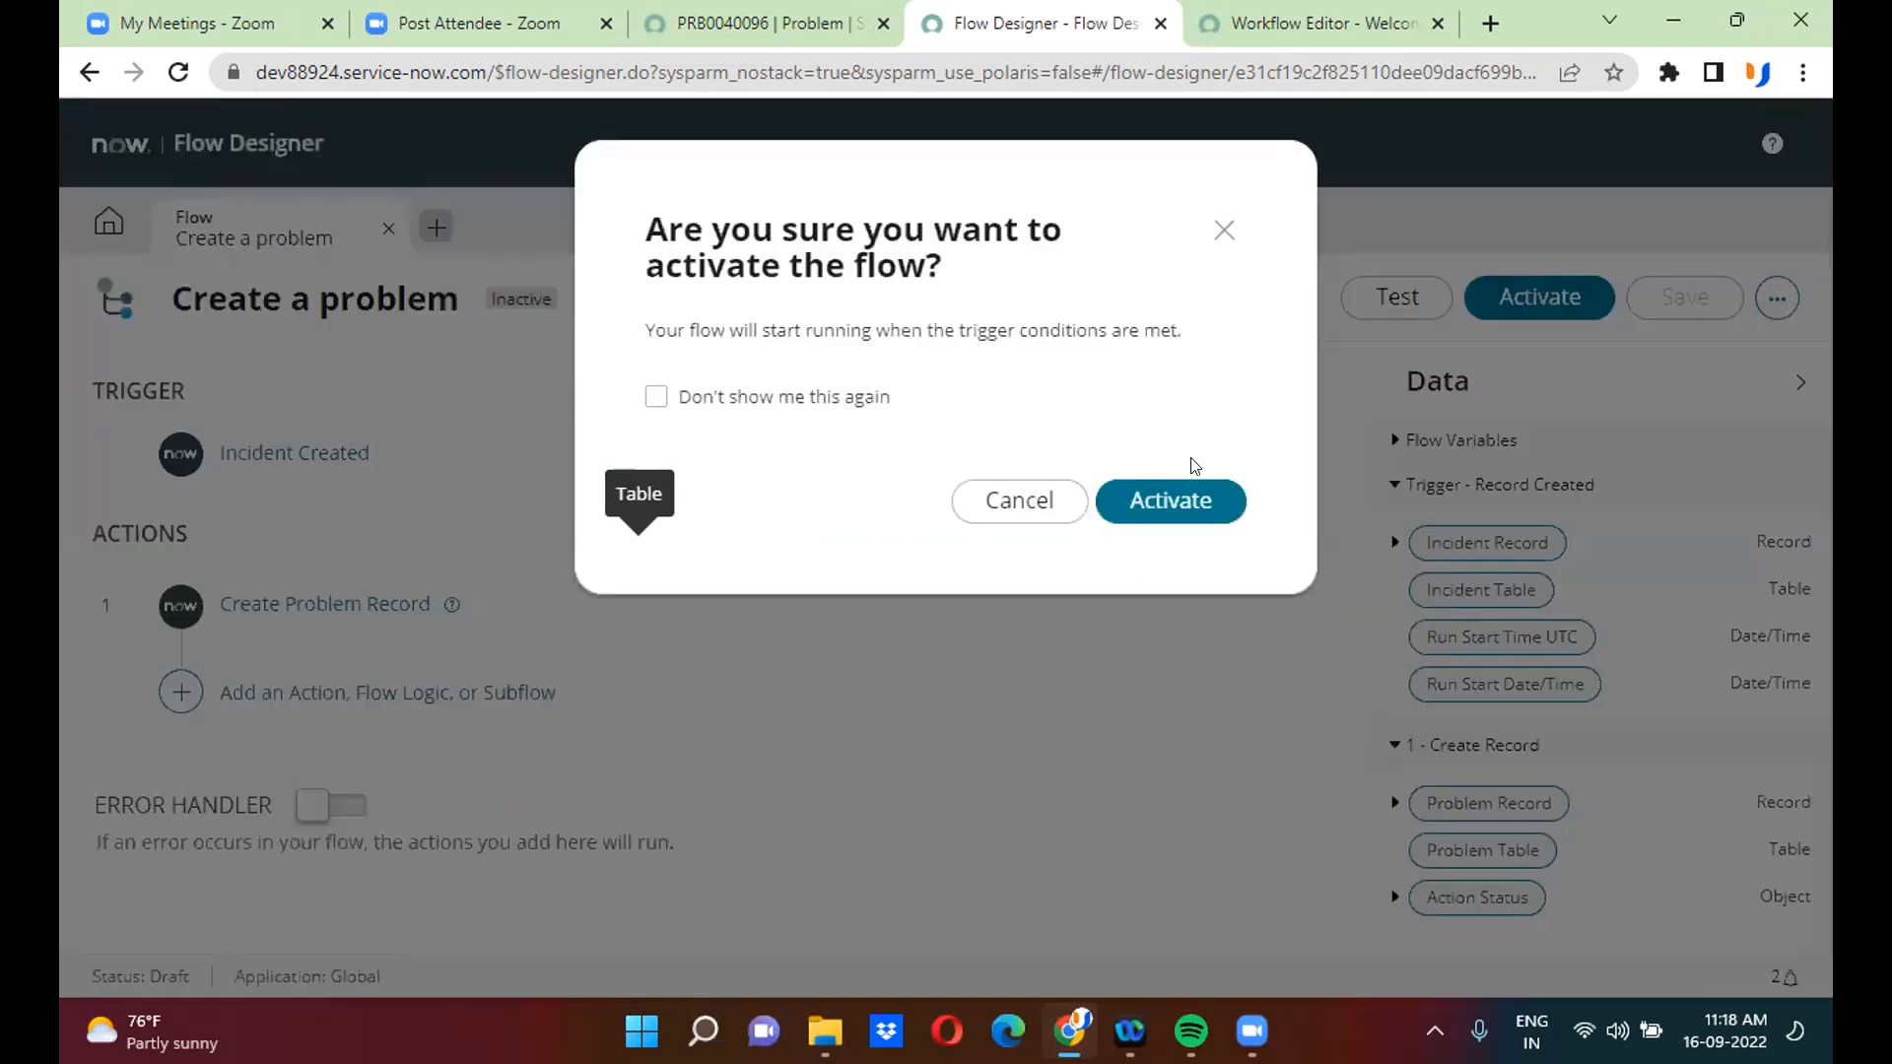
left_click(1179, 504)
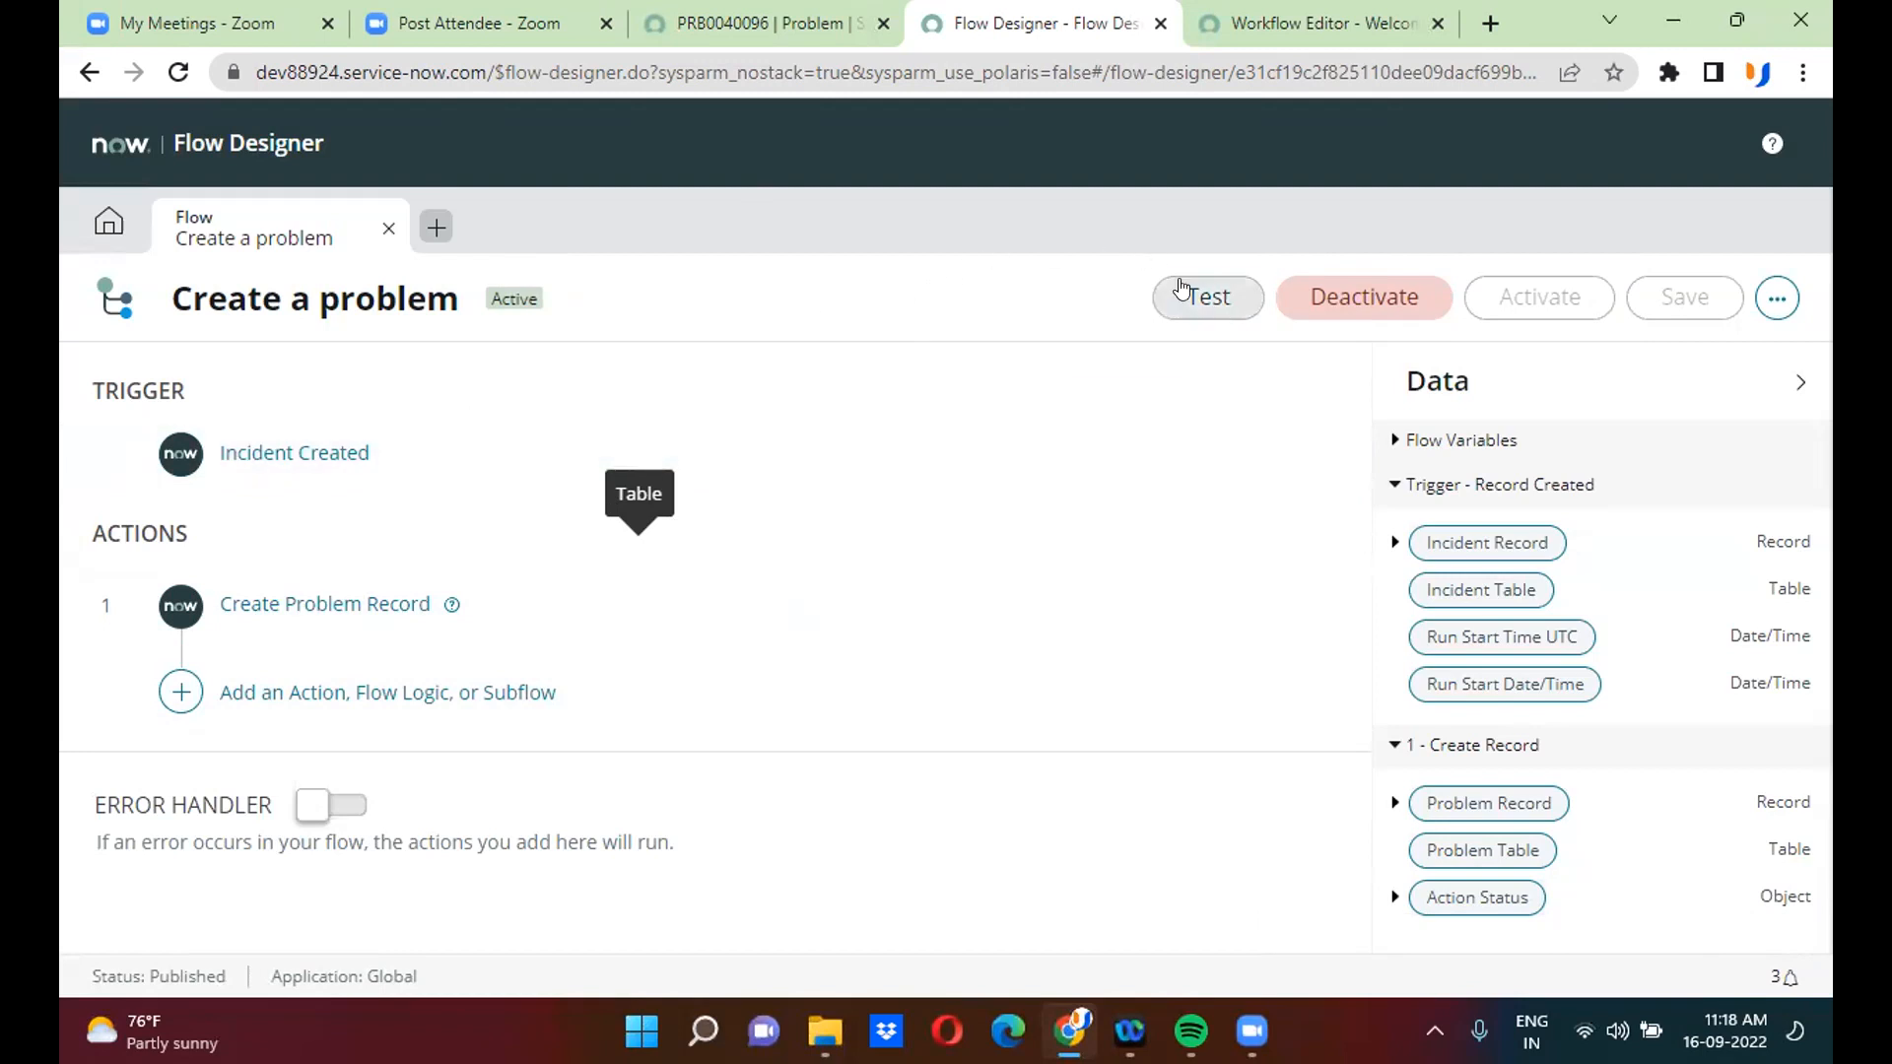
- Run a test of the flow with incident record INC0010790
left_click(1183, 292)
left_click(623, 384)
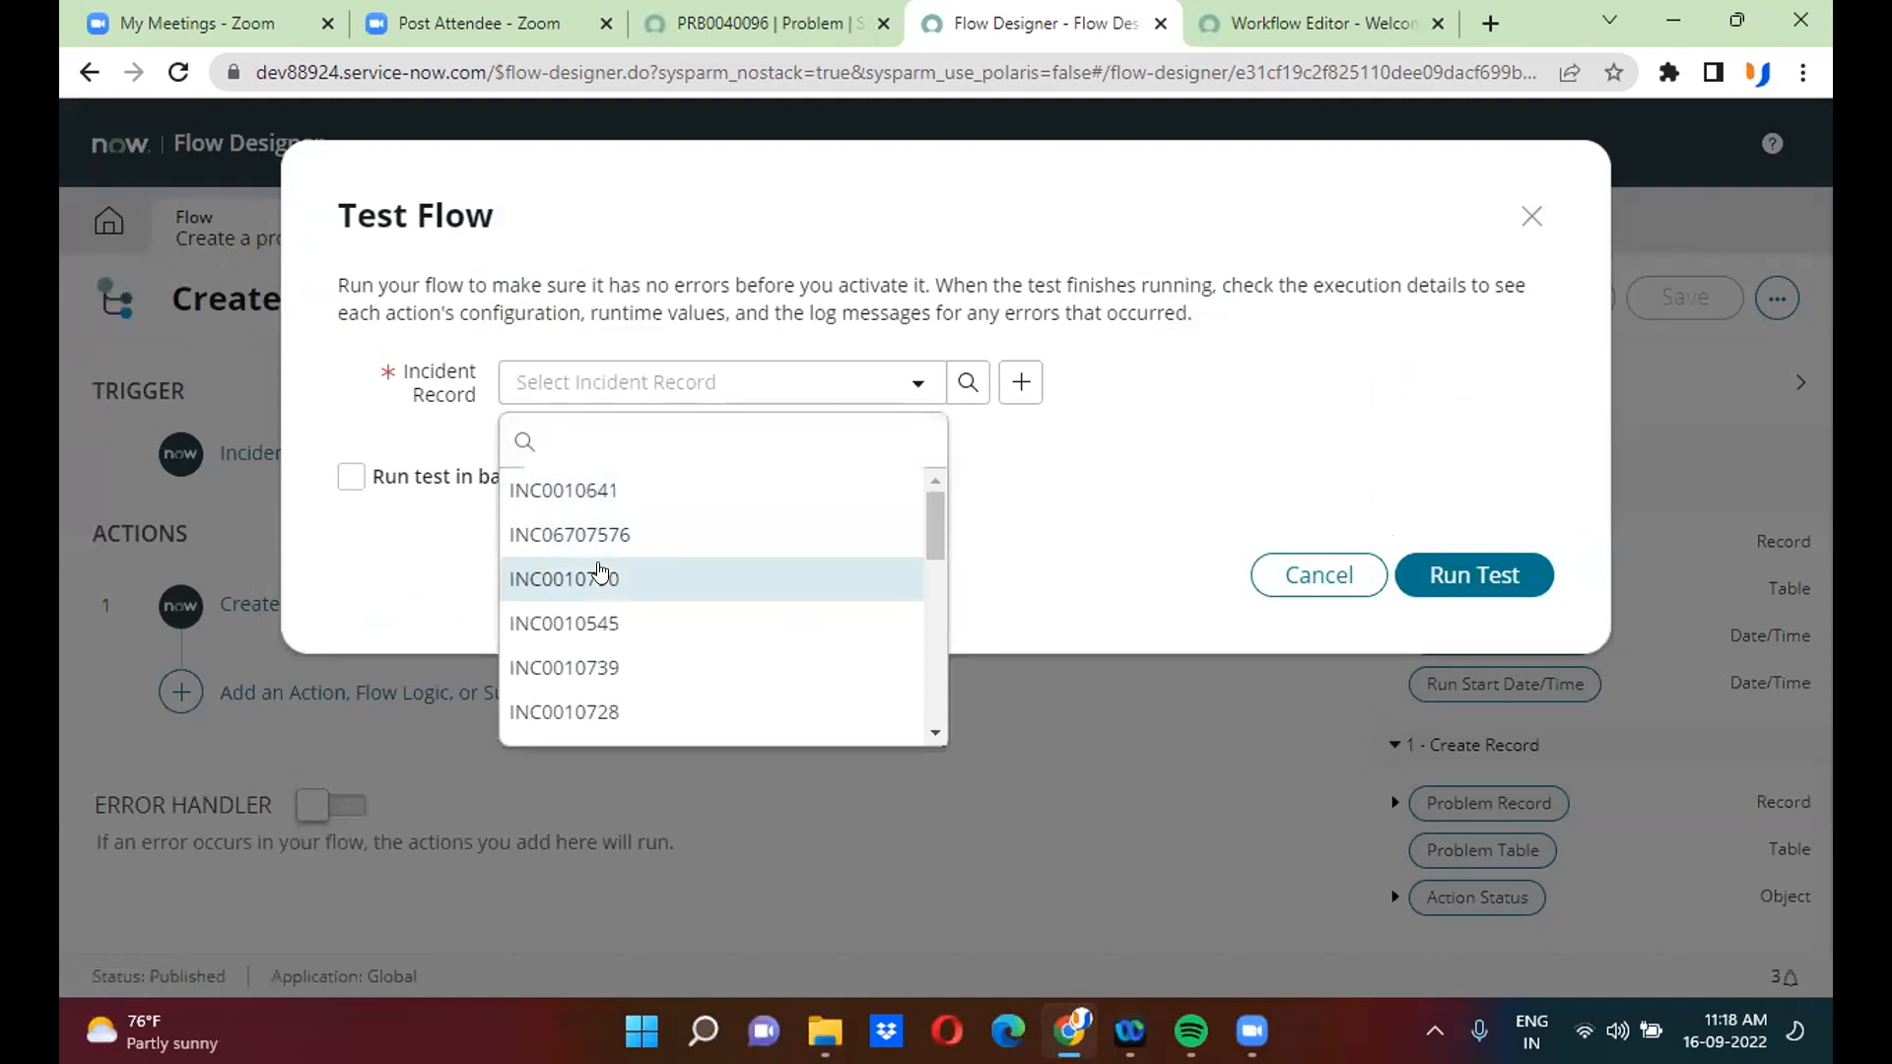
left_click(600, 572)
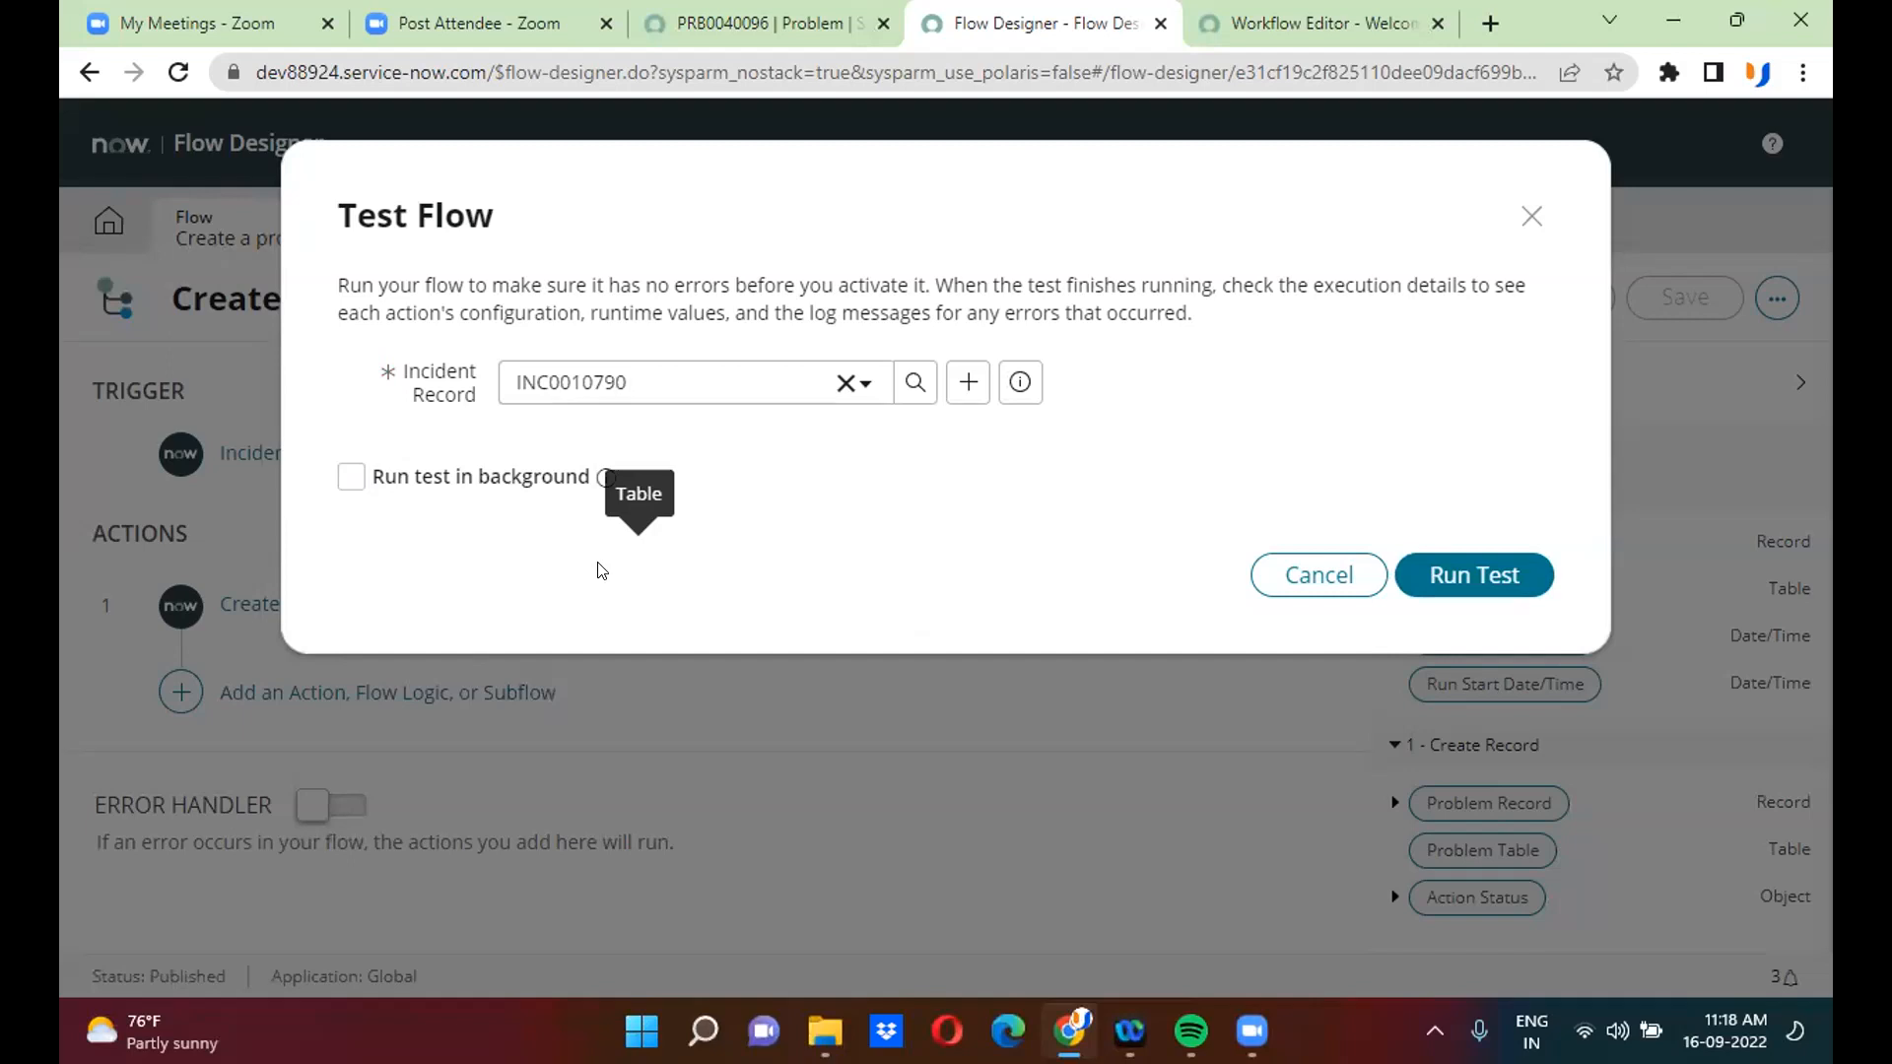
left_click(1493, 575)
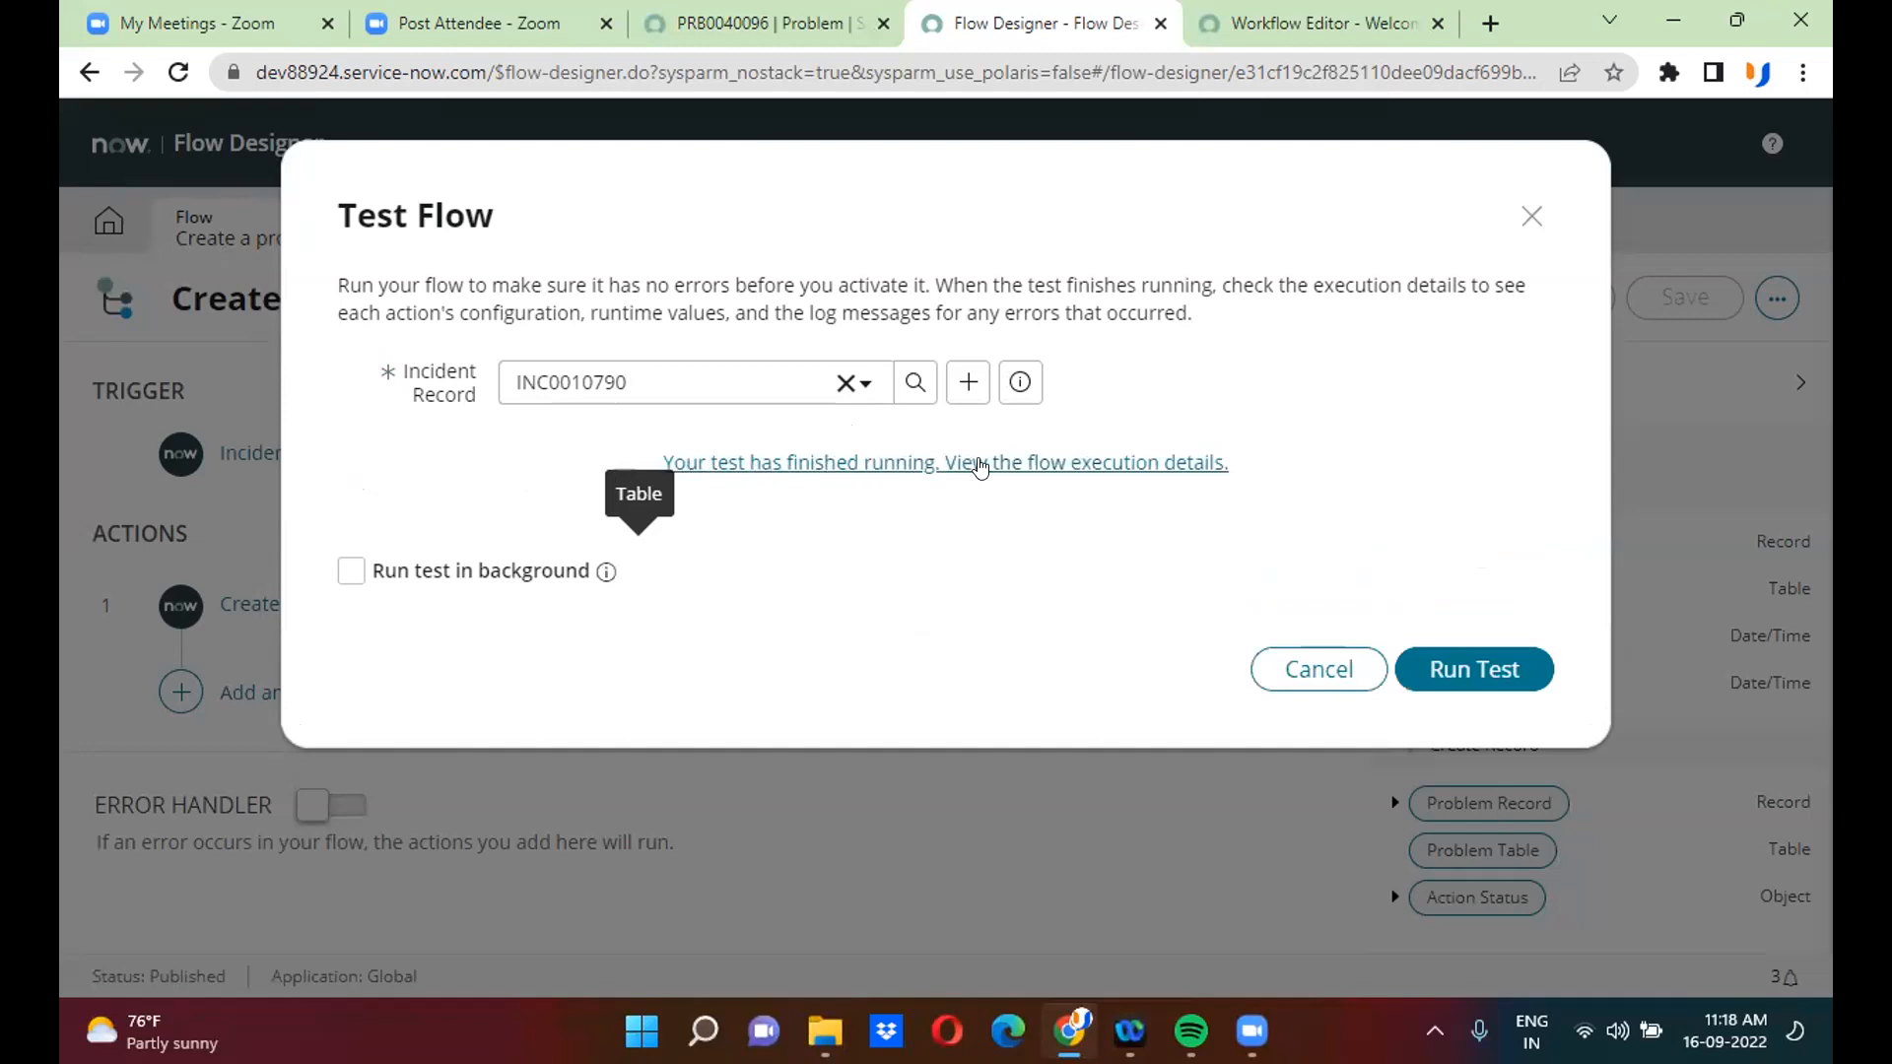
- Examine the test's execution details for the Create Record action and open the problem record from its output data
left_click(979, 463)
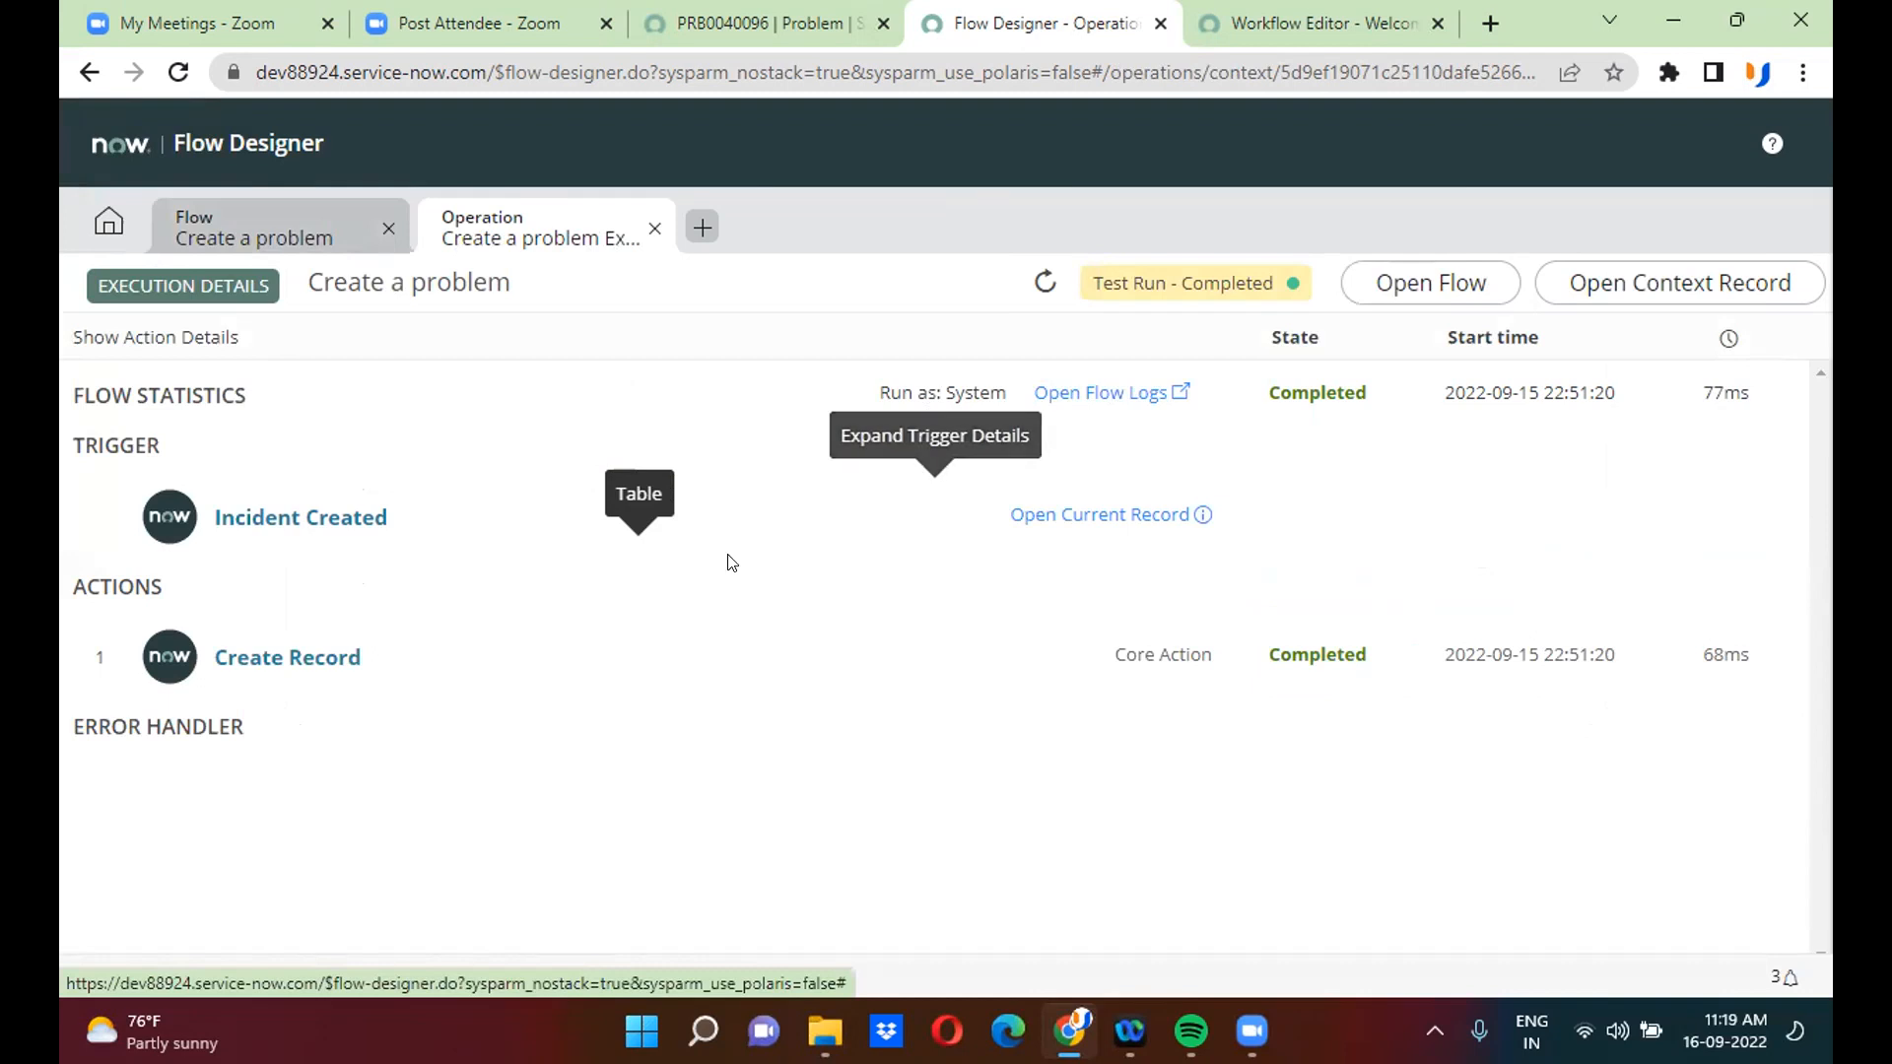
left_click(781, 660)
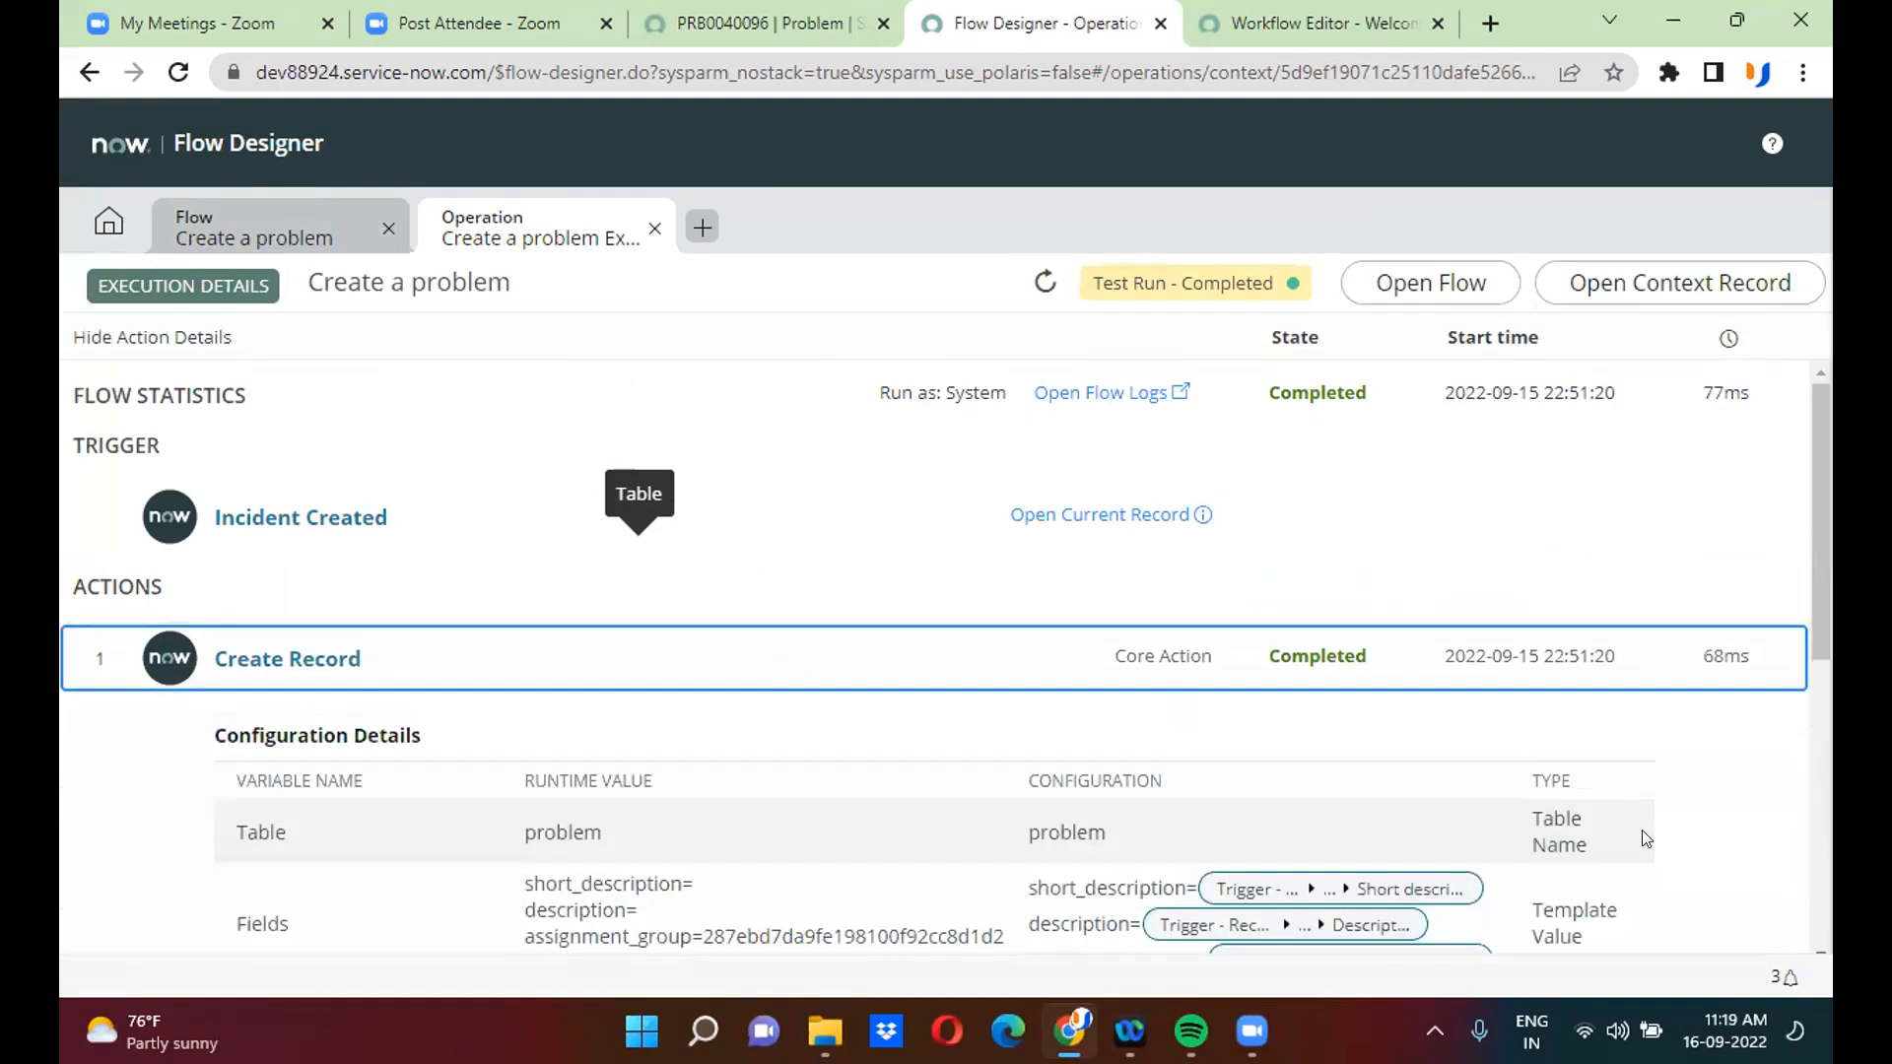
left_click_drag(1818, 634, 1815, 806)
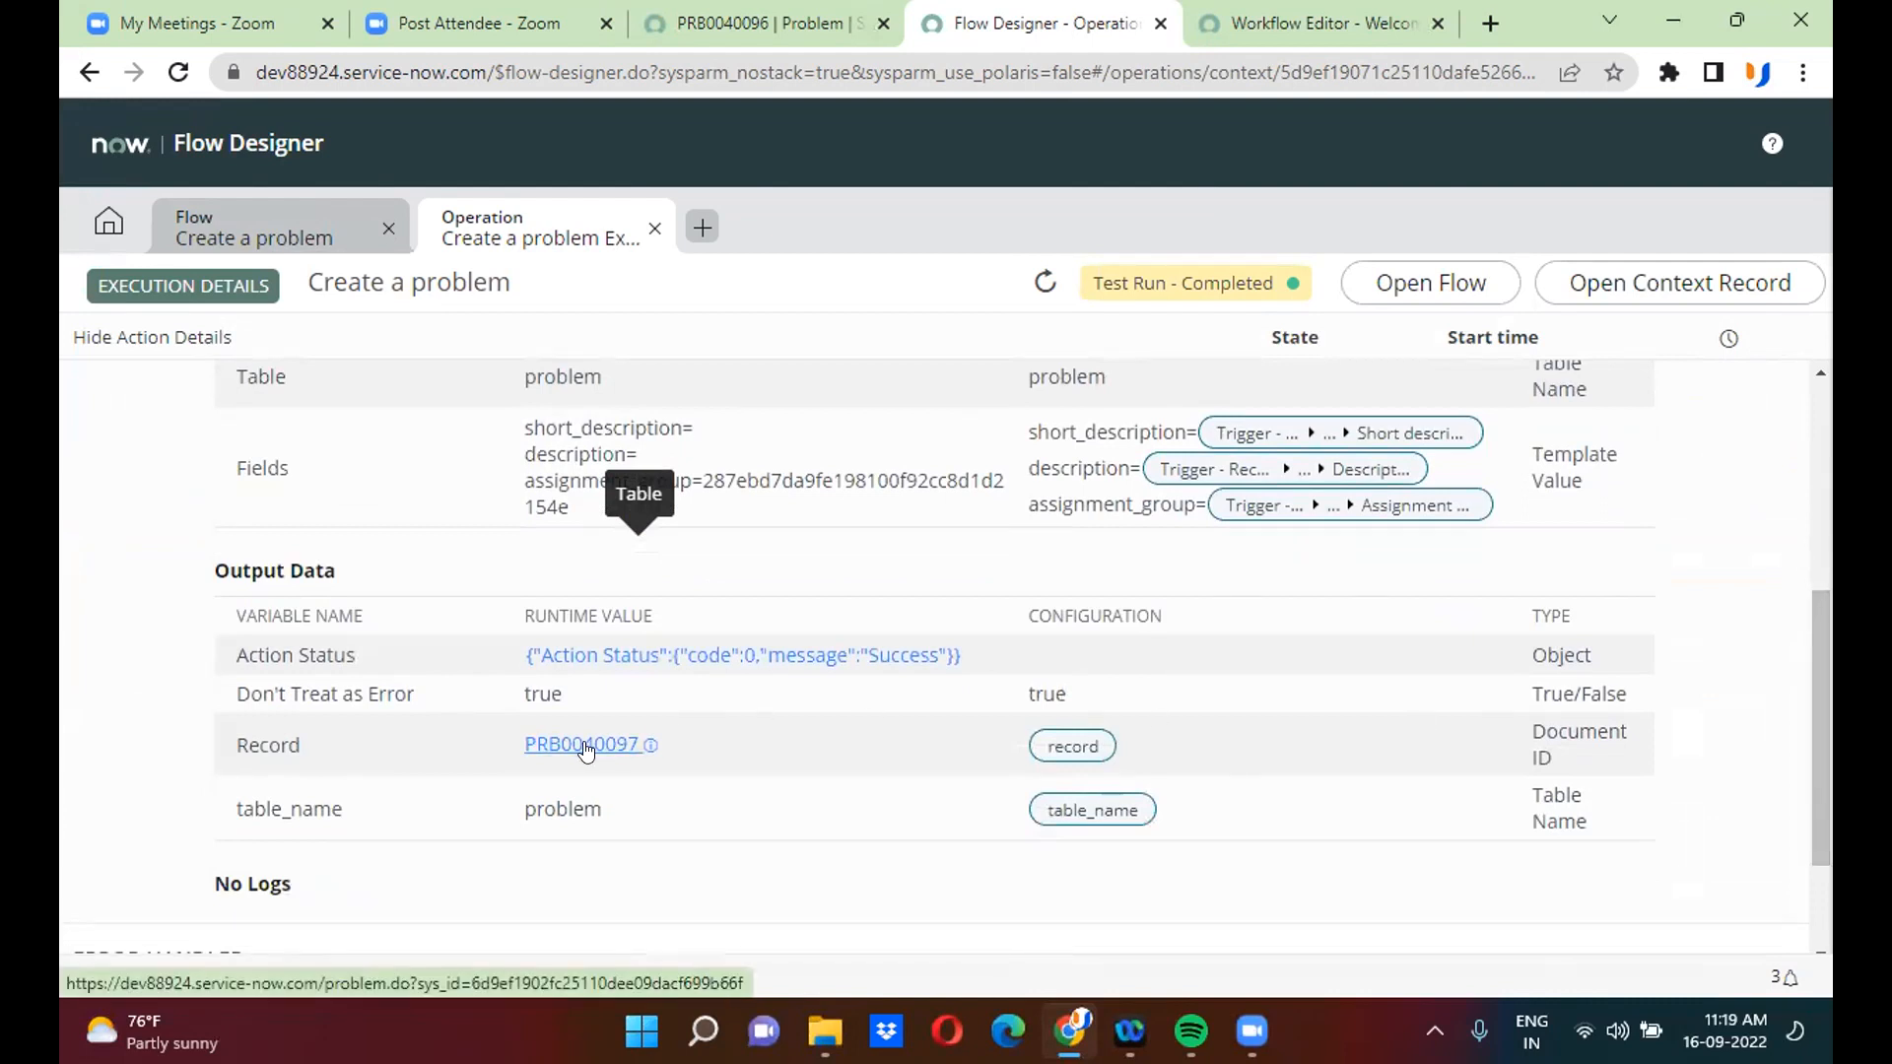
left_click(585, 749)
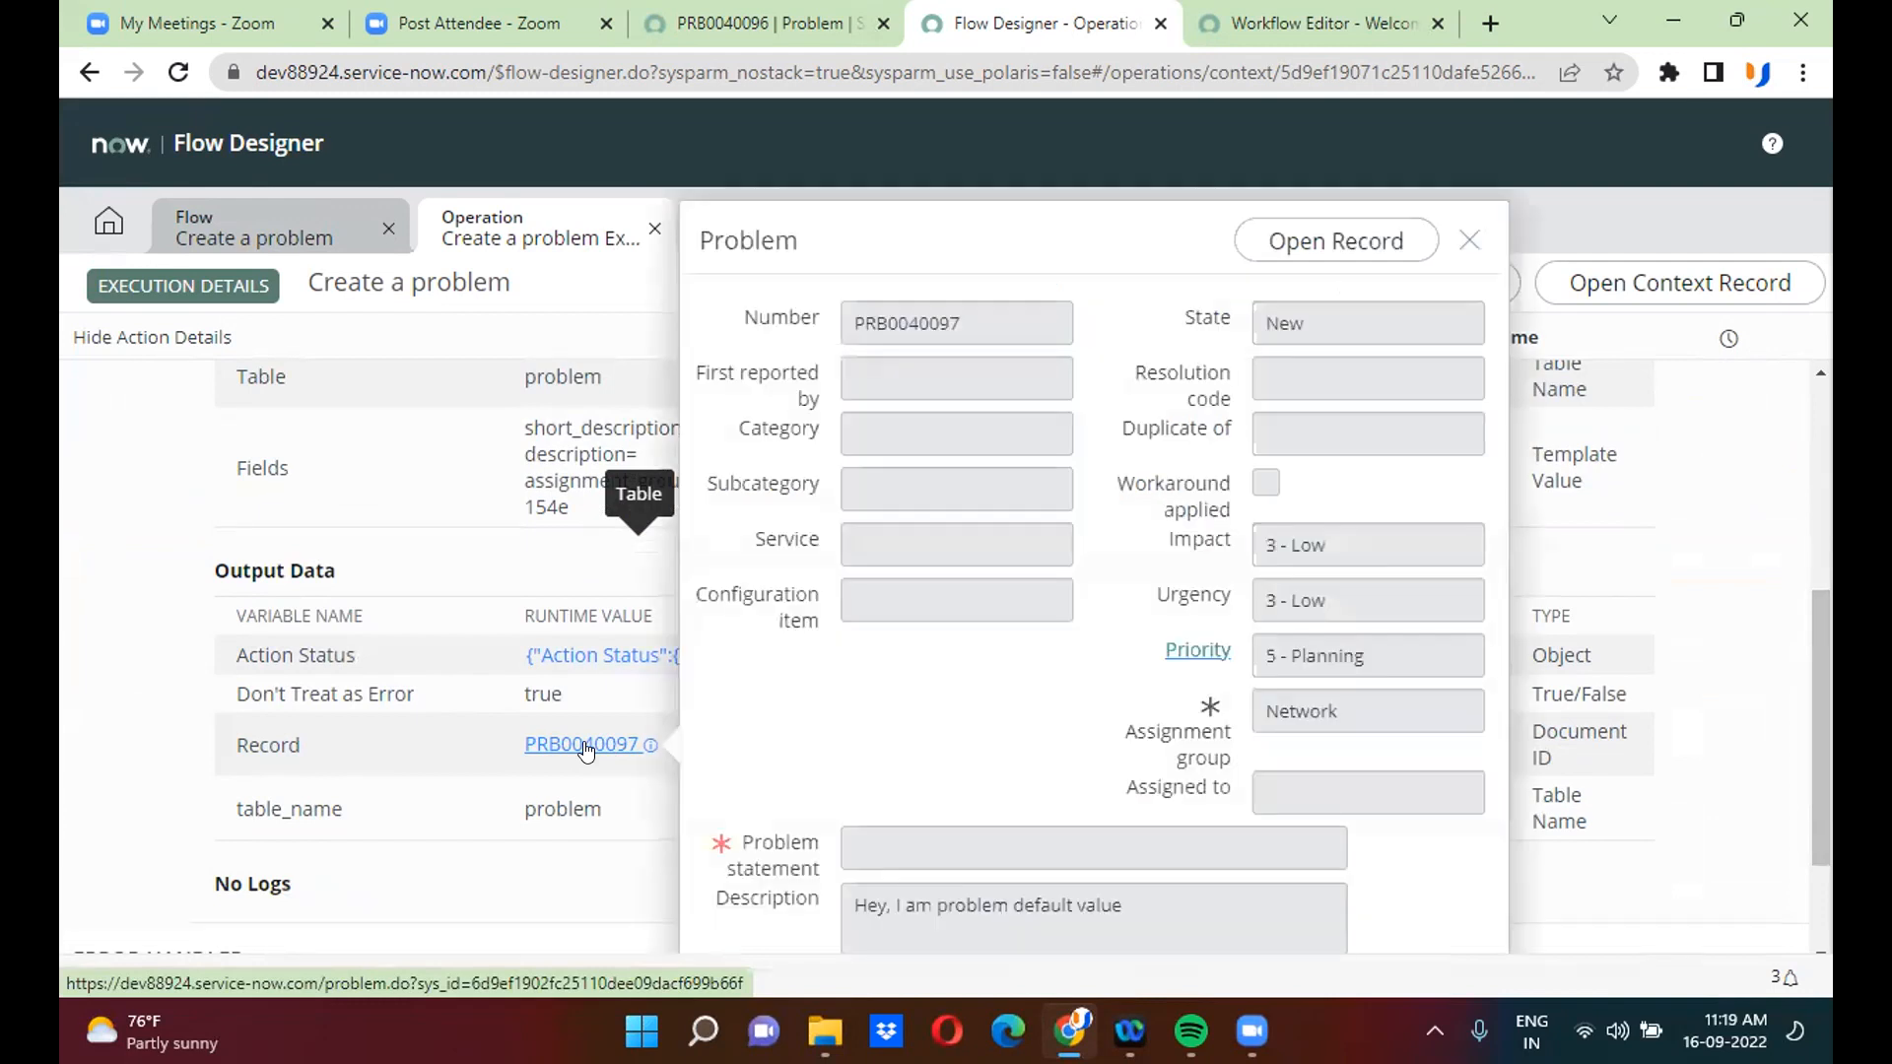
left_click(1340, 254)
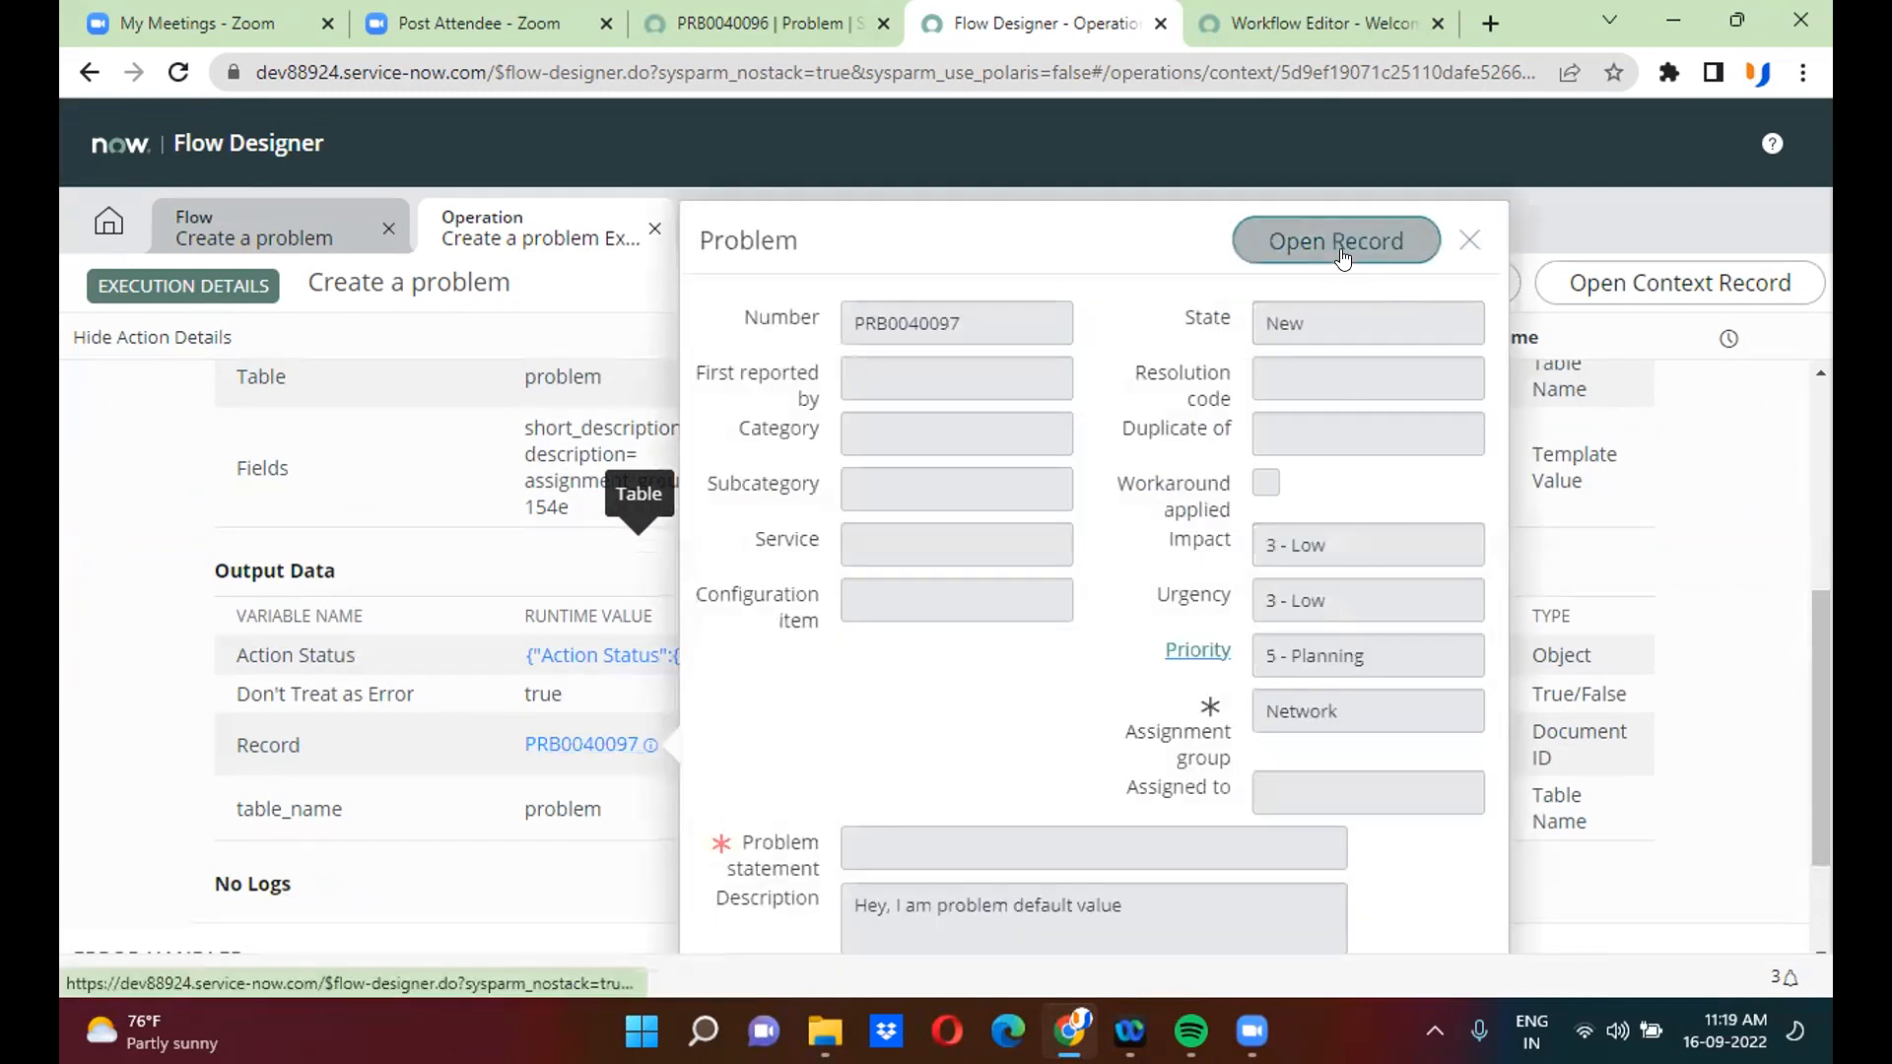
- Review the test's execution details and open the current incident record from the Incident Created trigger
left_click(1146, 18)
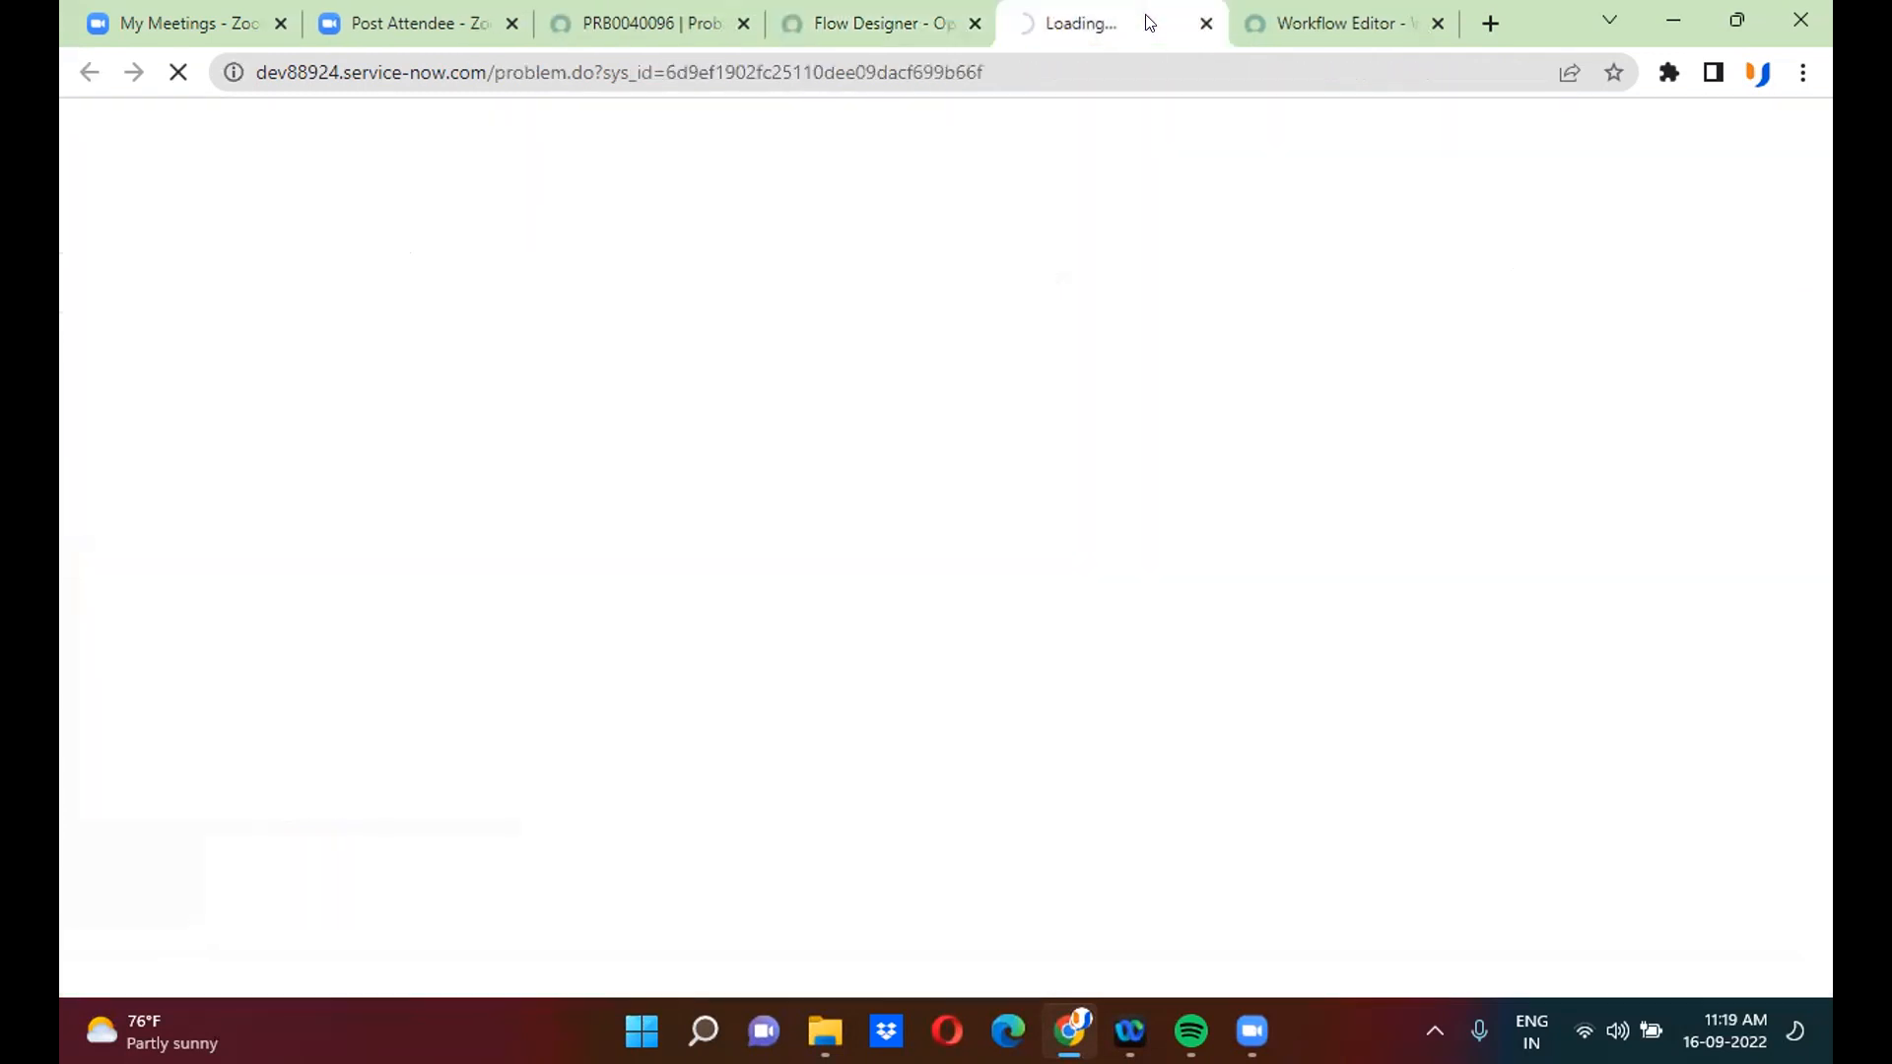
left_click(914, 14)
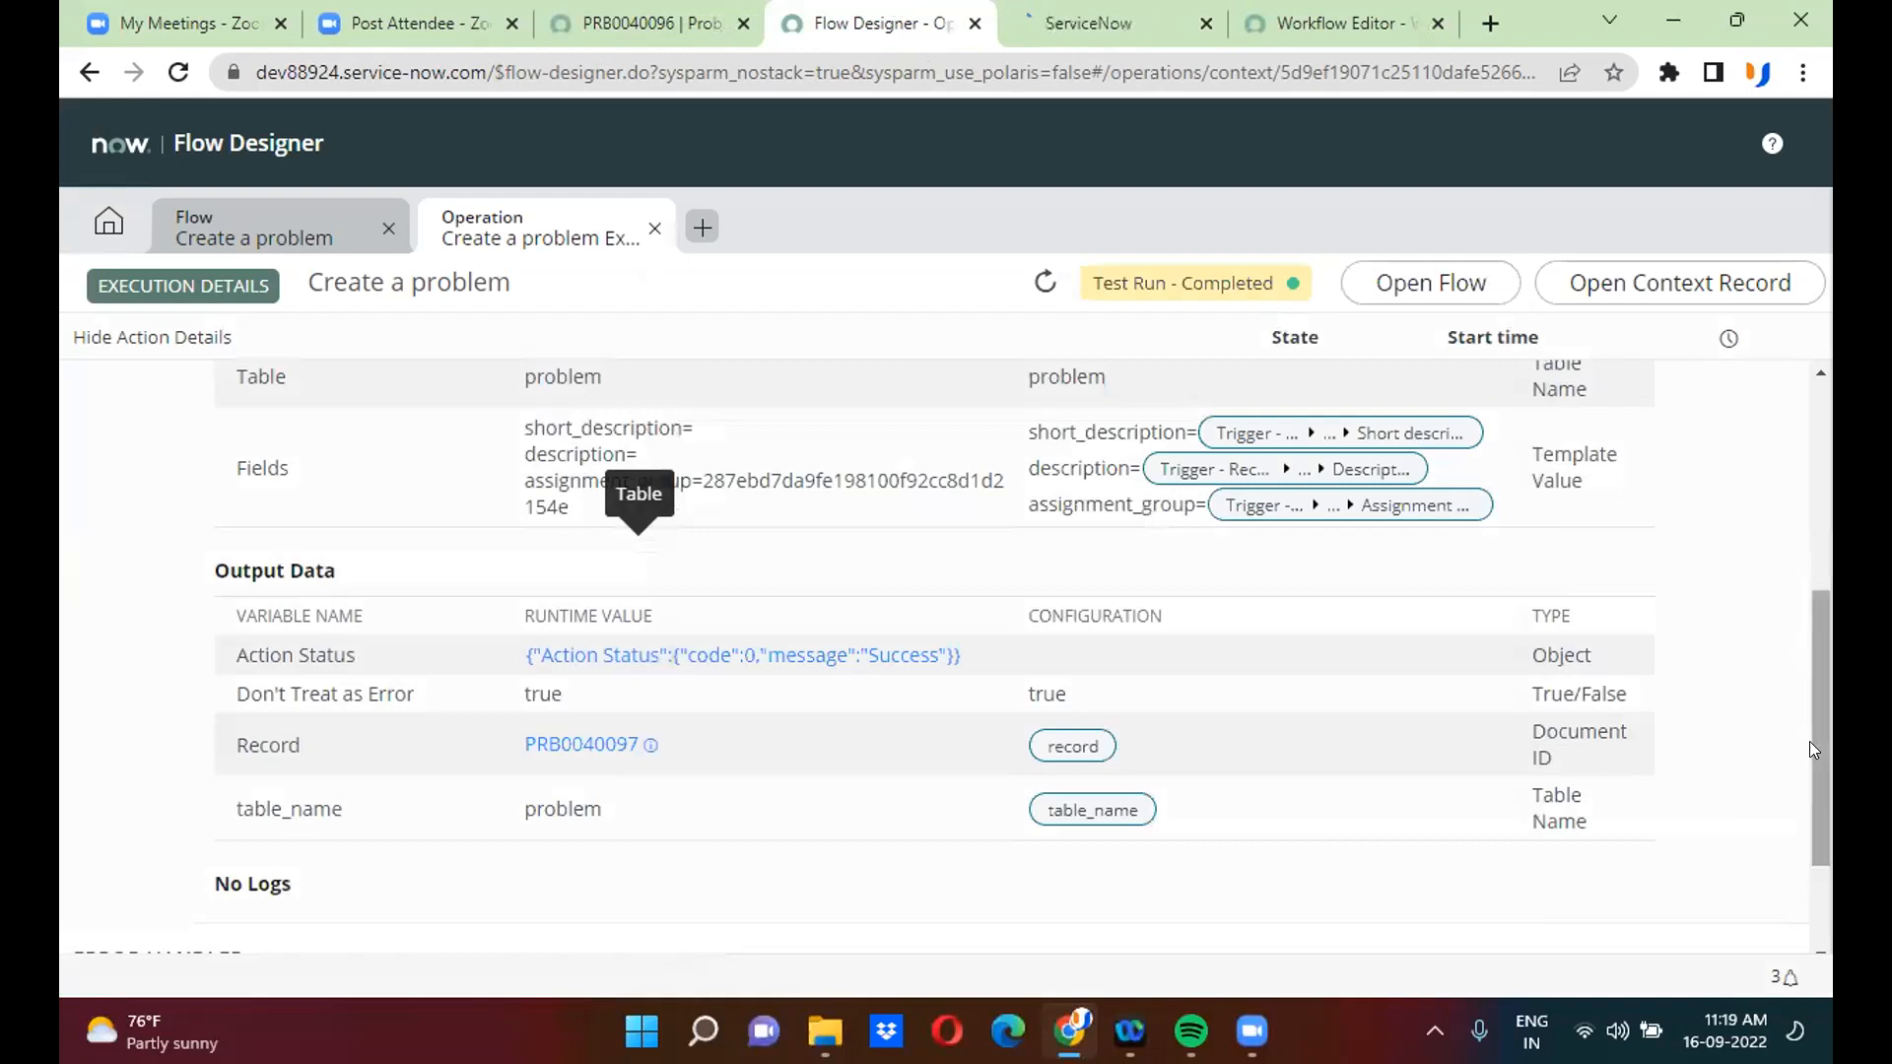
scroll(1803, 591, "up", 5)
scroll(1817, 688, "down", 3)
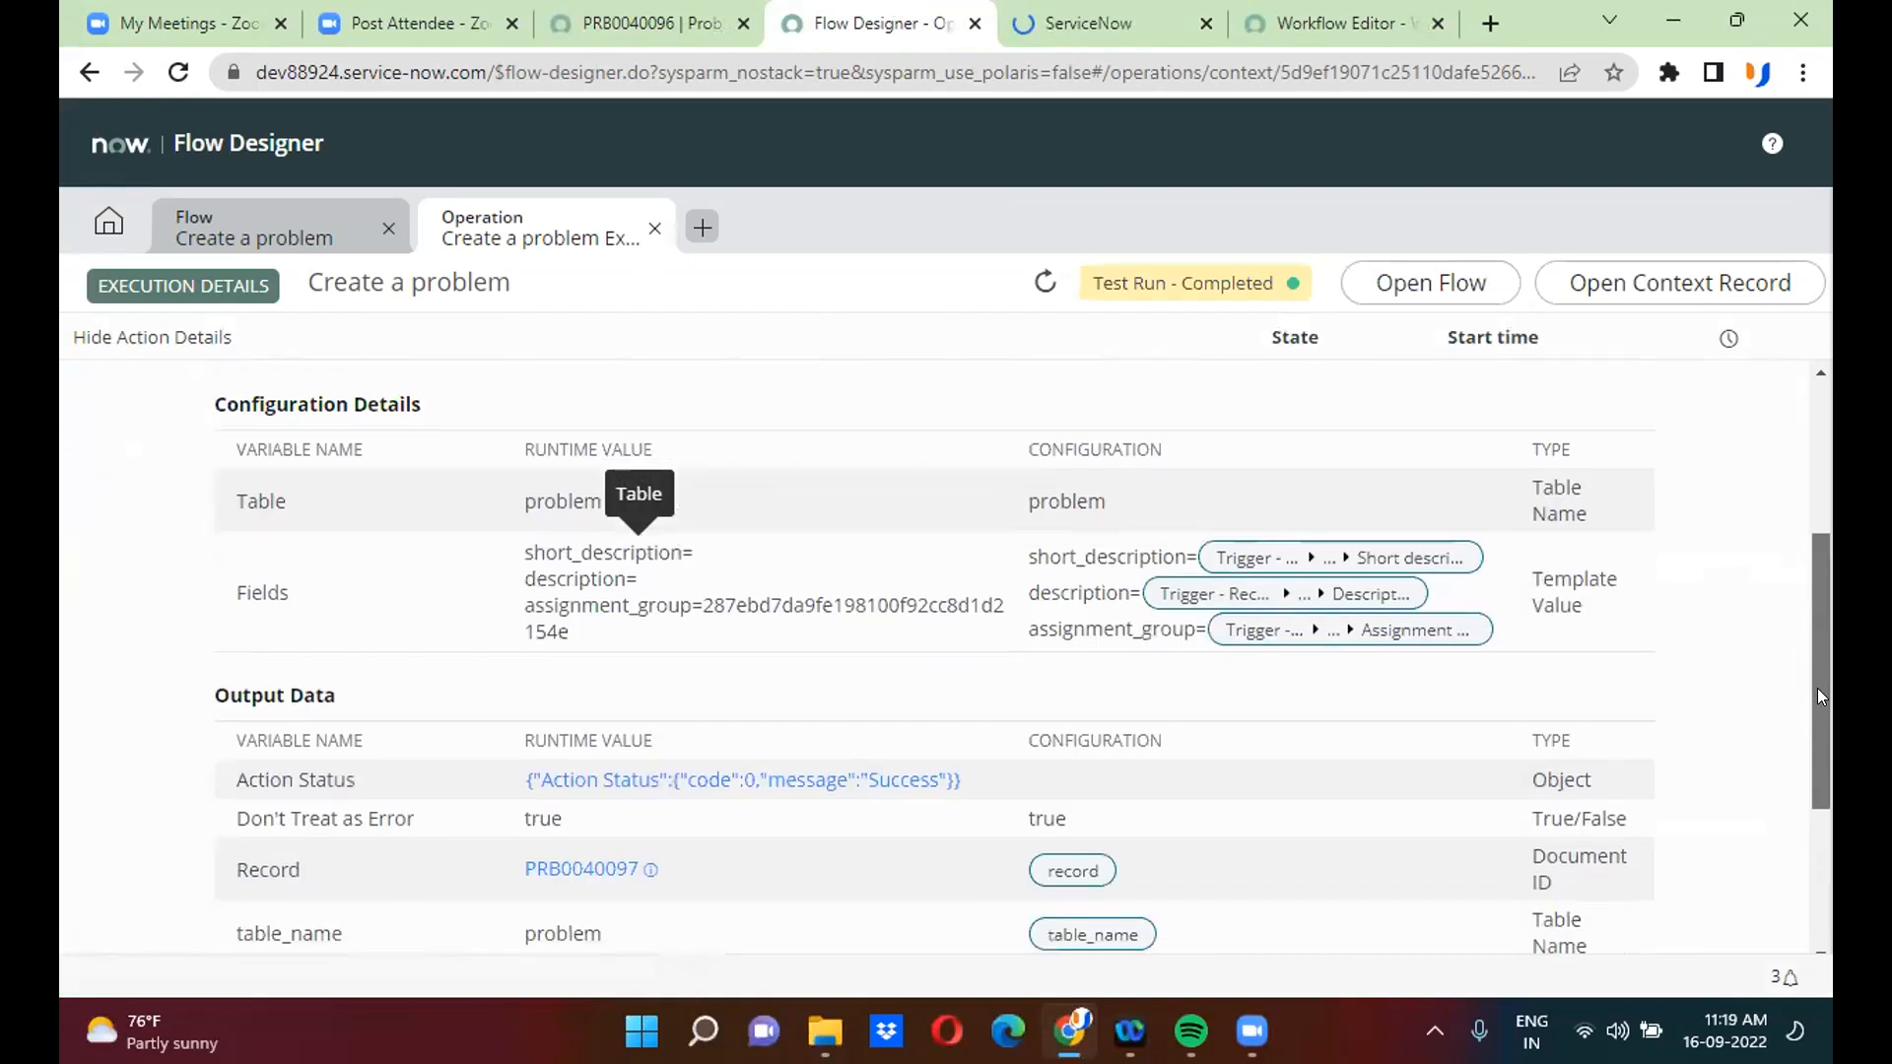
scroll(1821, 552, "up", 4)
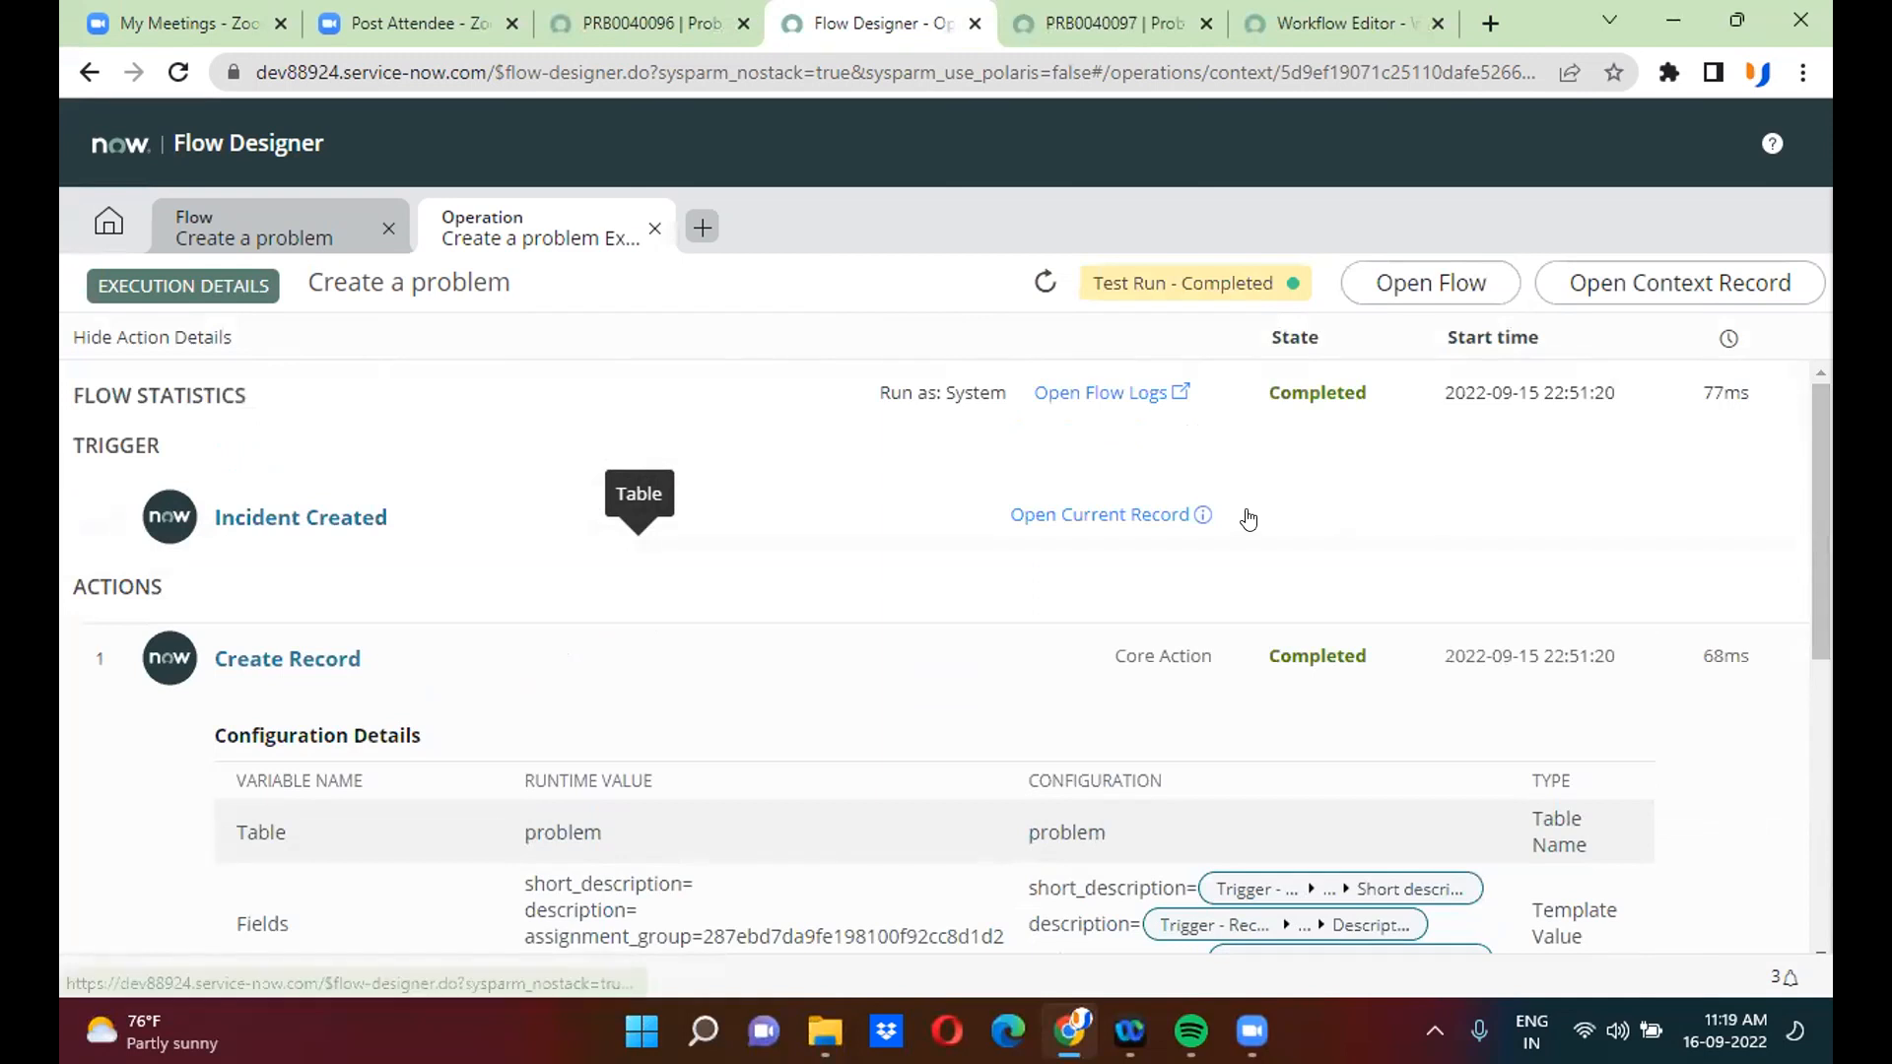
left_click(852, 530)
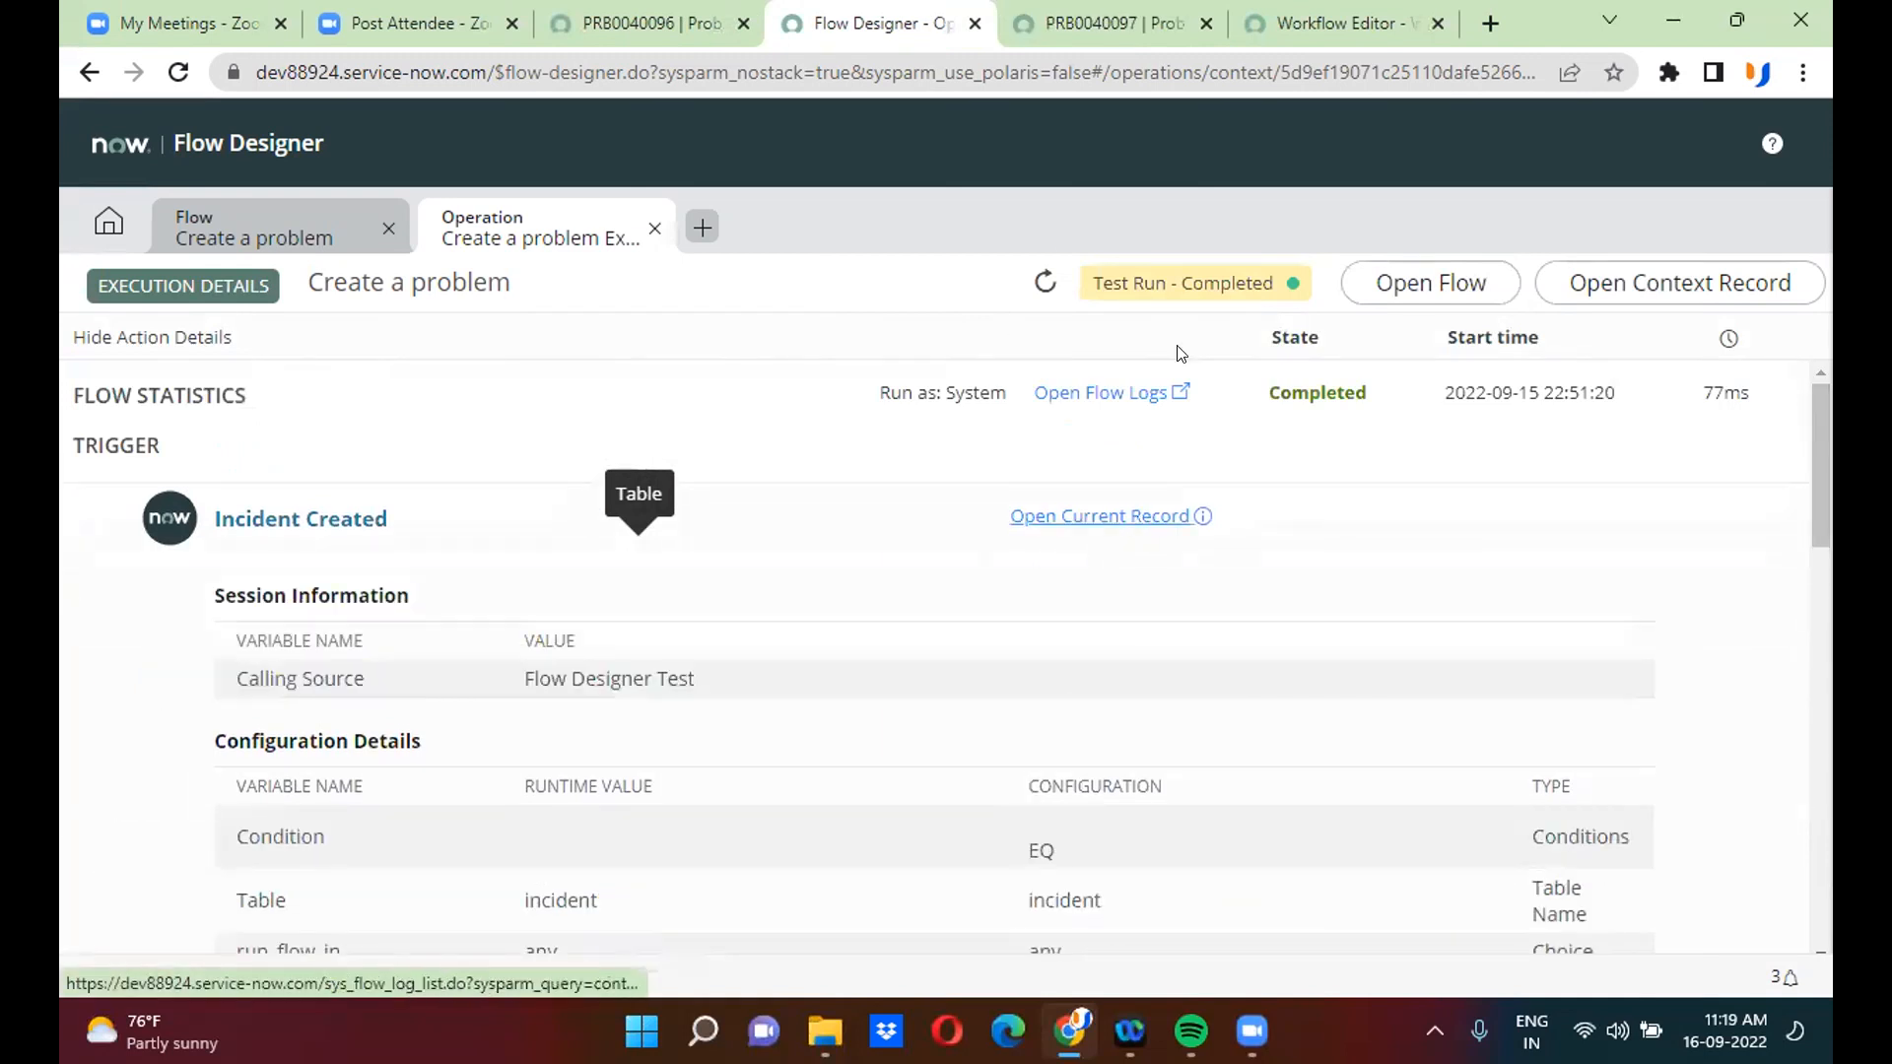
left_click(1138, 520)
left_click(1066, 596)
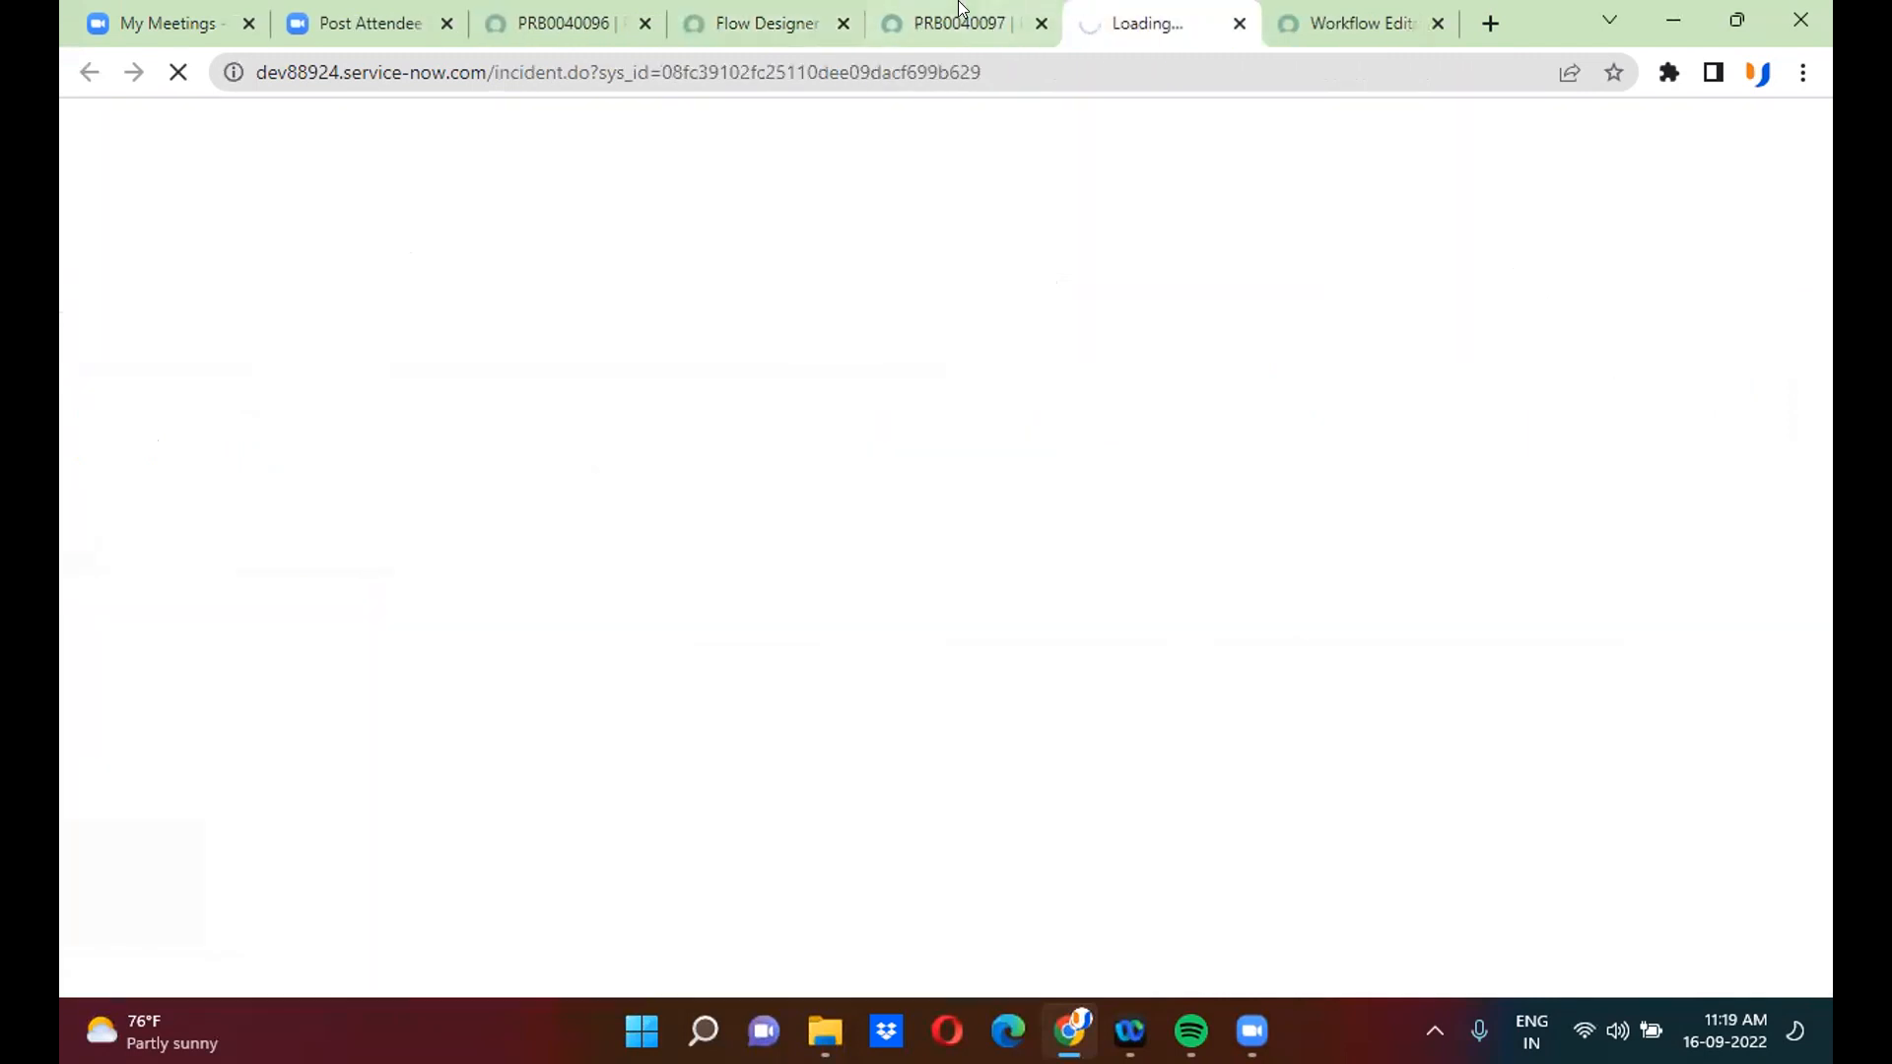
- Compare the assignment group, short description and description of problem PRB0040097 with those of incident INC0010790
left_click(962, 14)
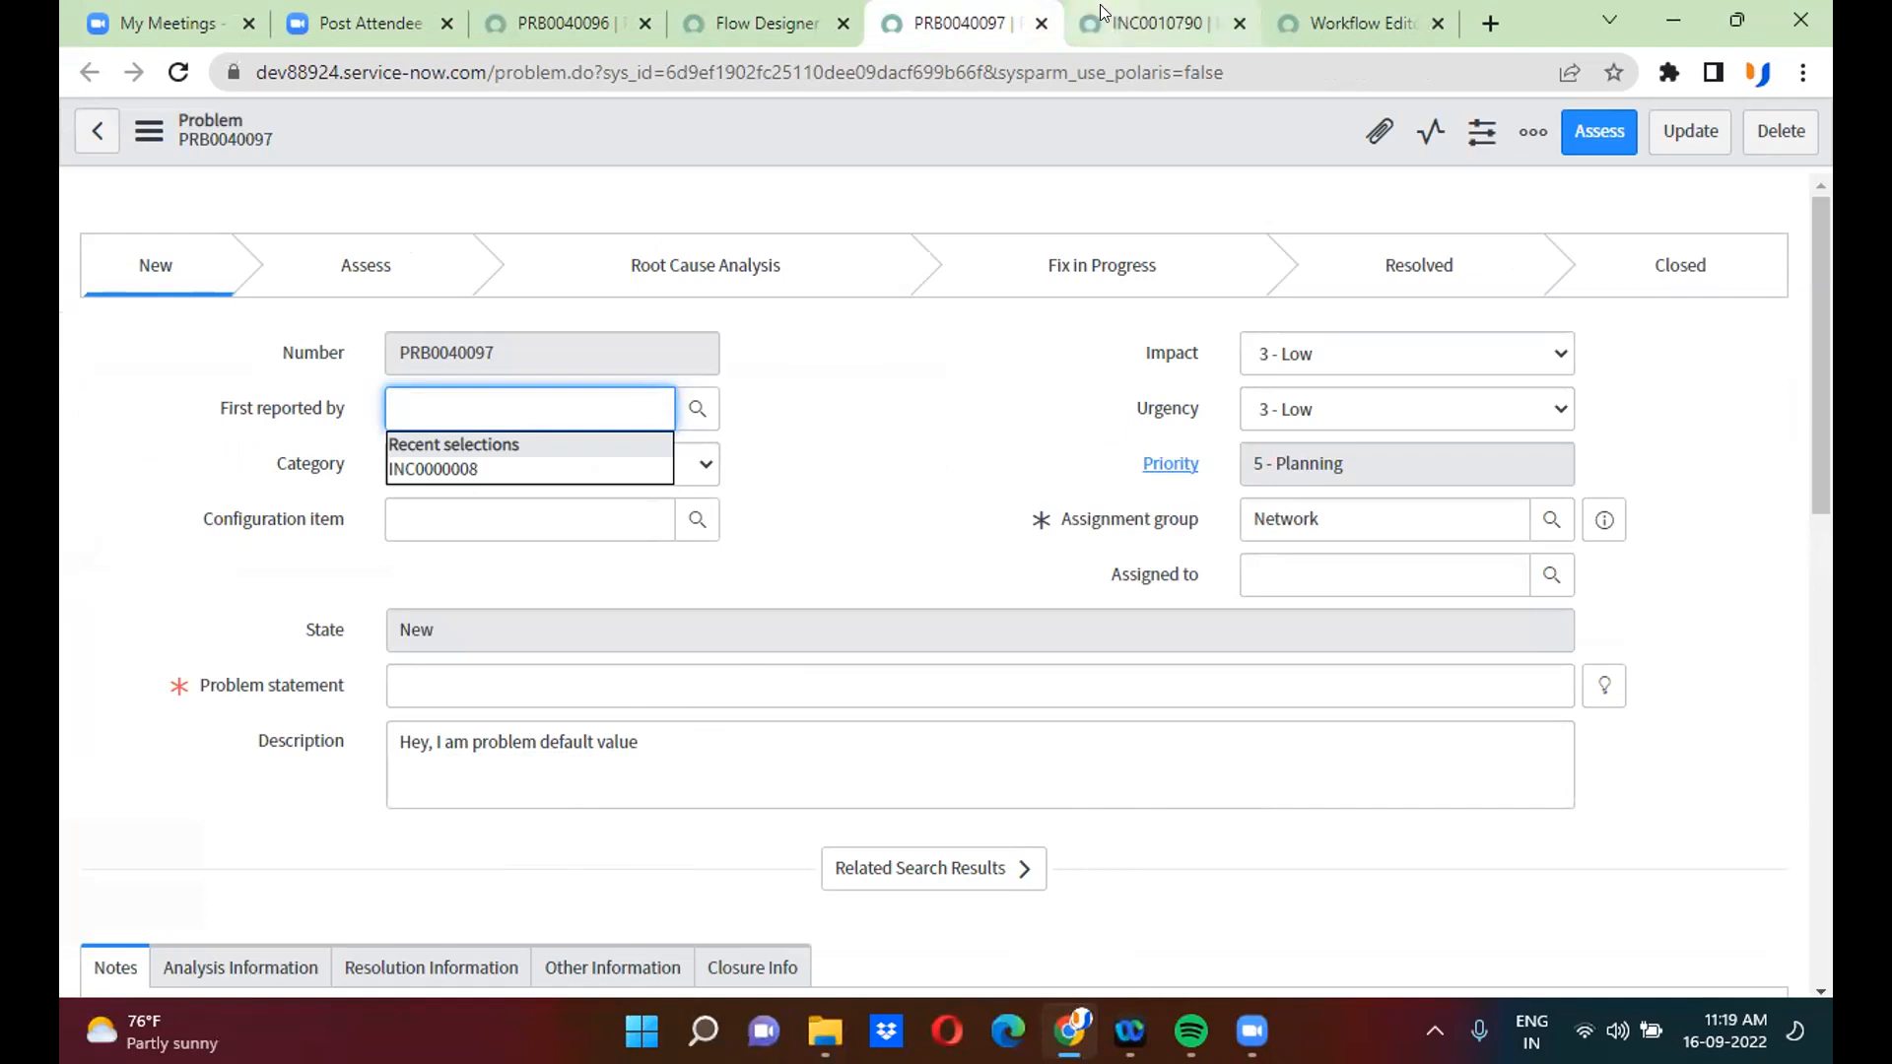
key("ctrl+Tab")
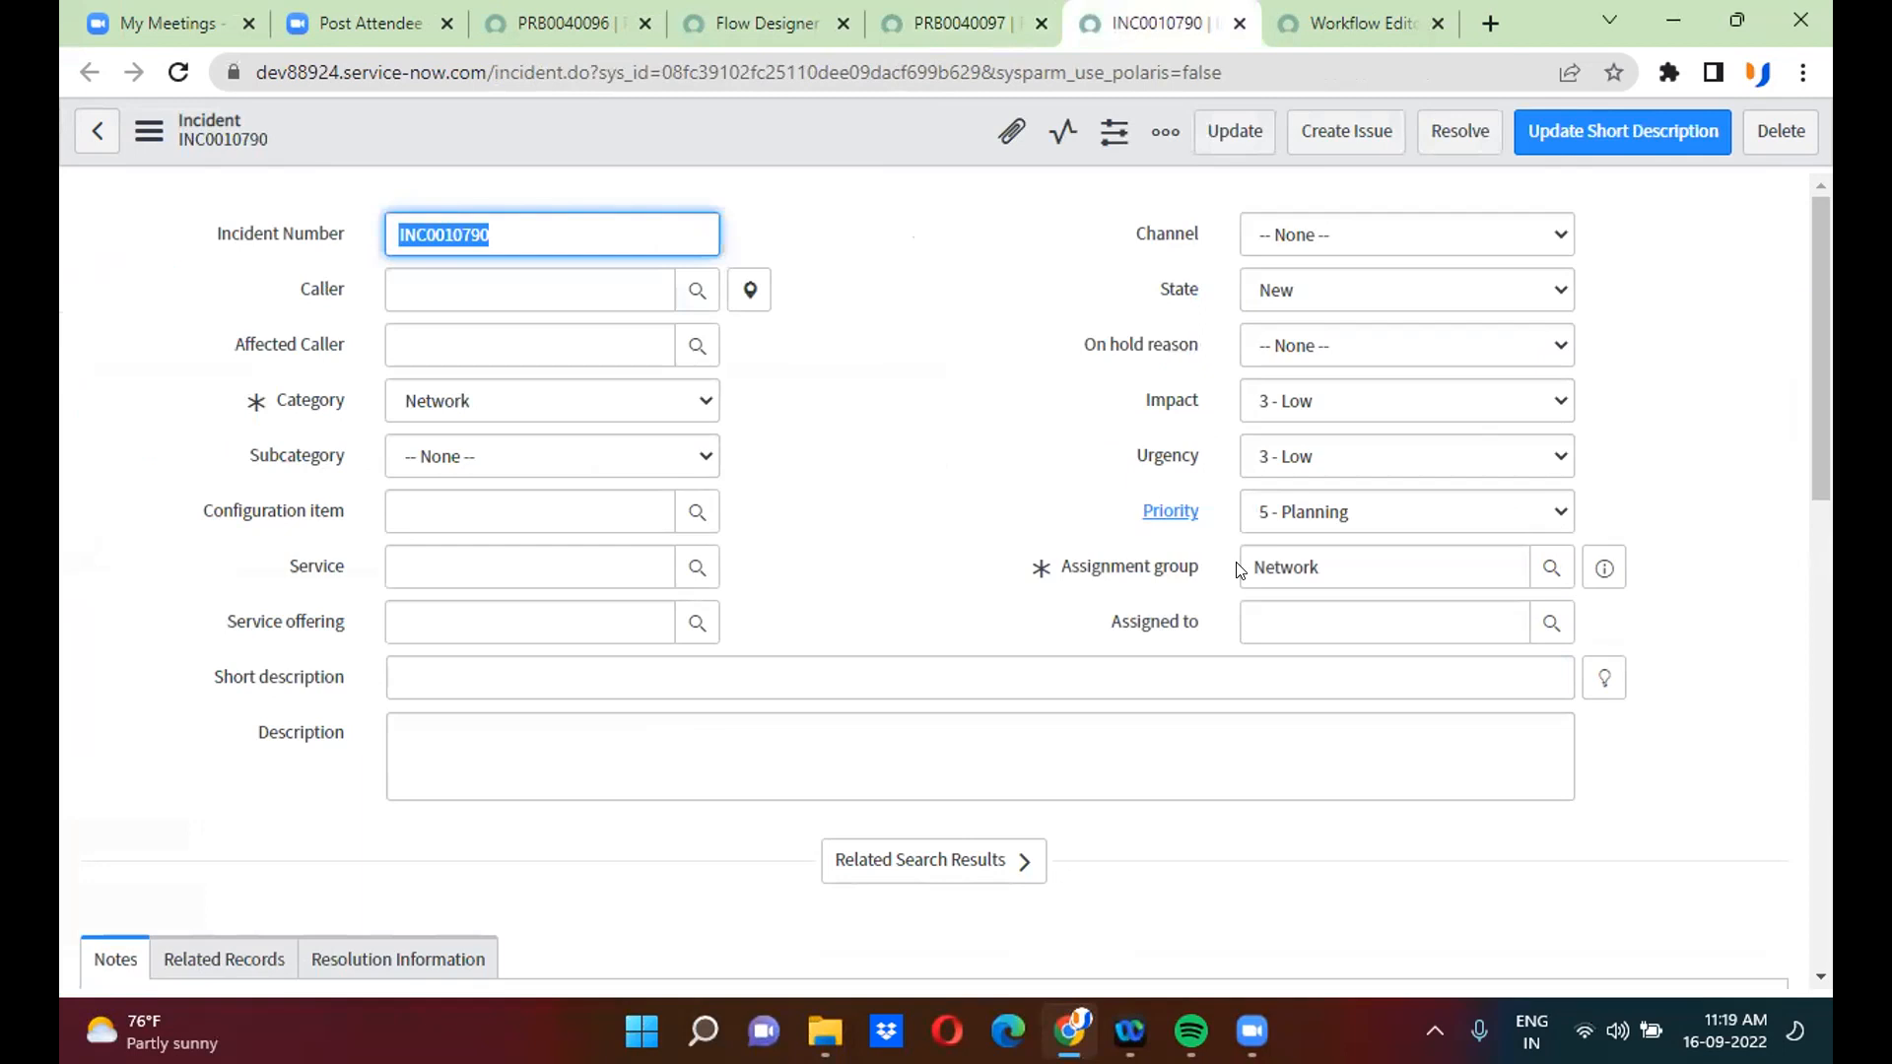
key("ctrl+shift+Tab")
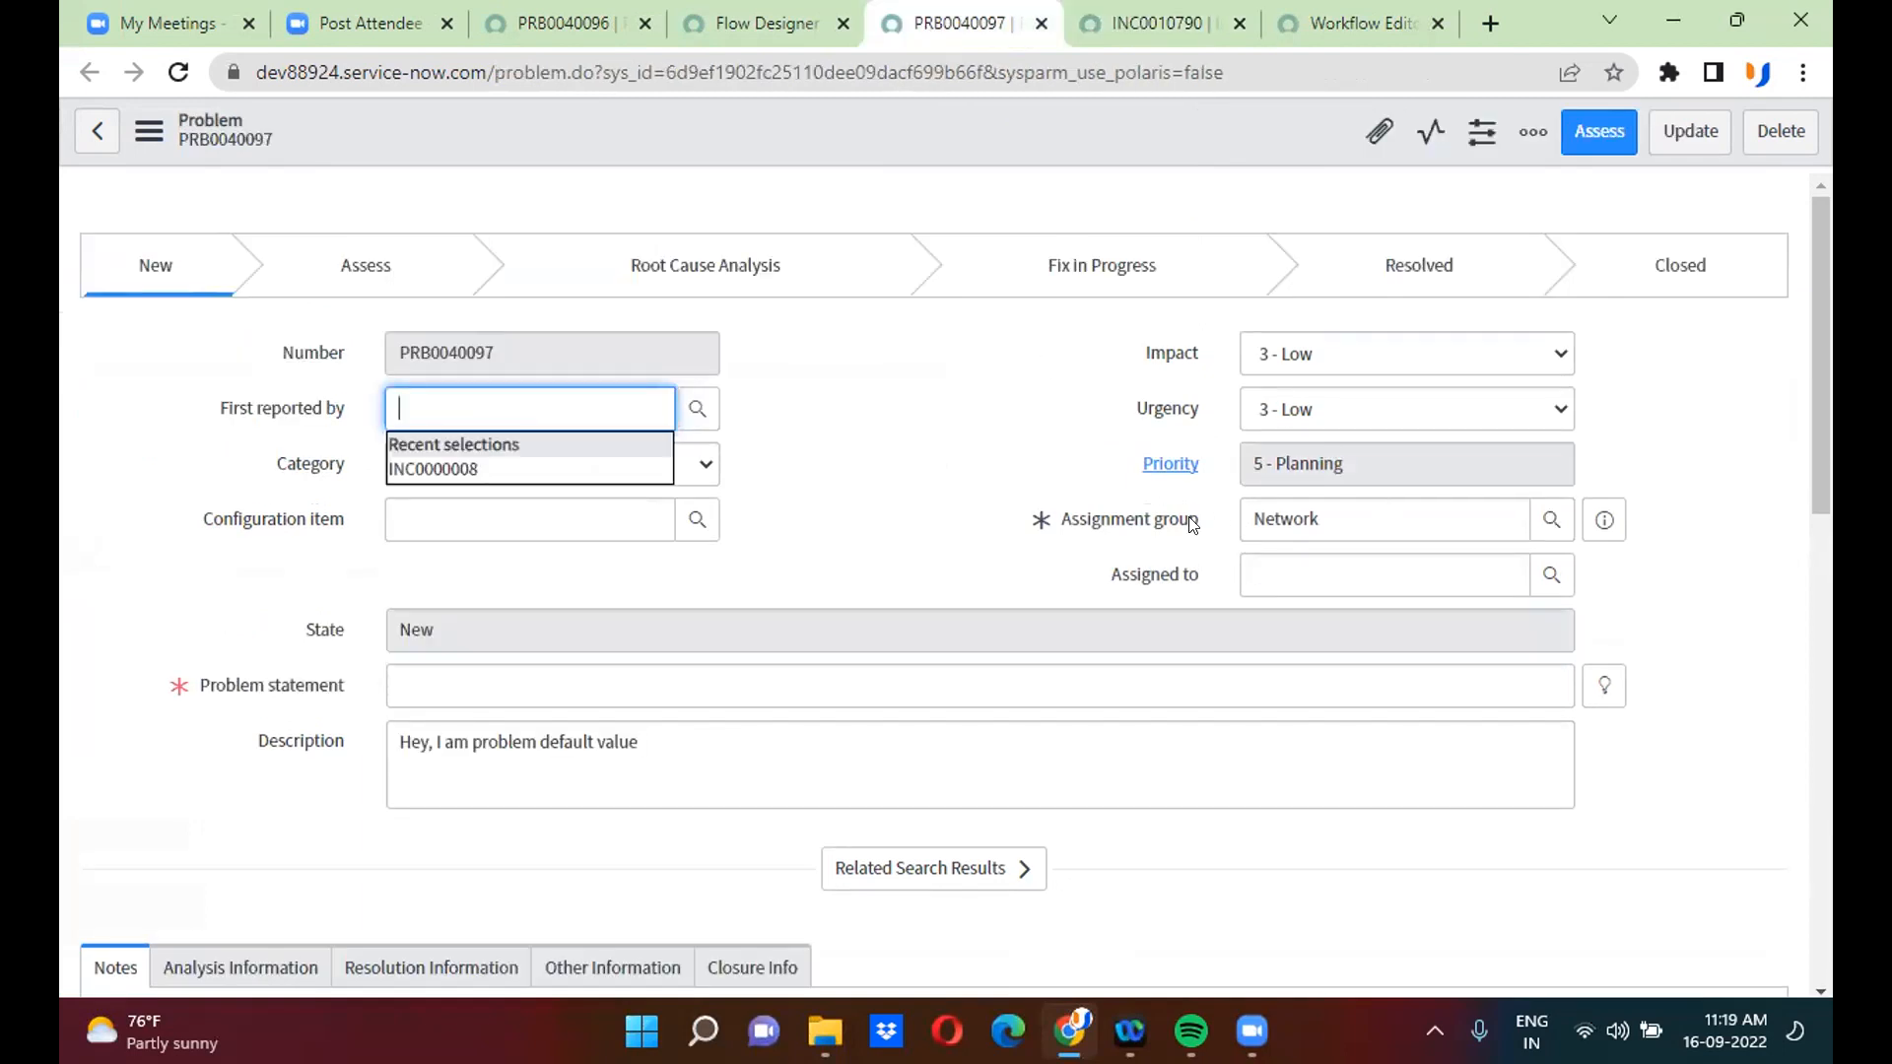
left_click(1091, 12)
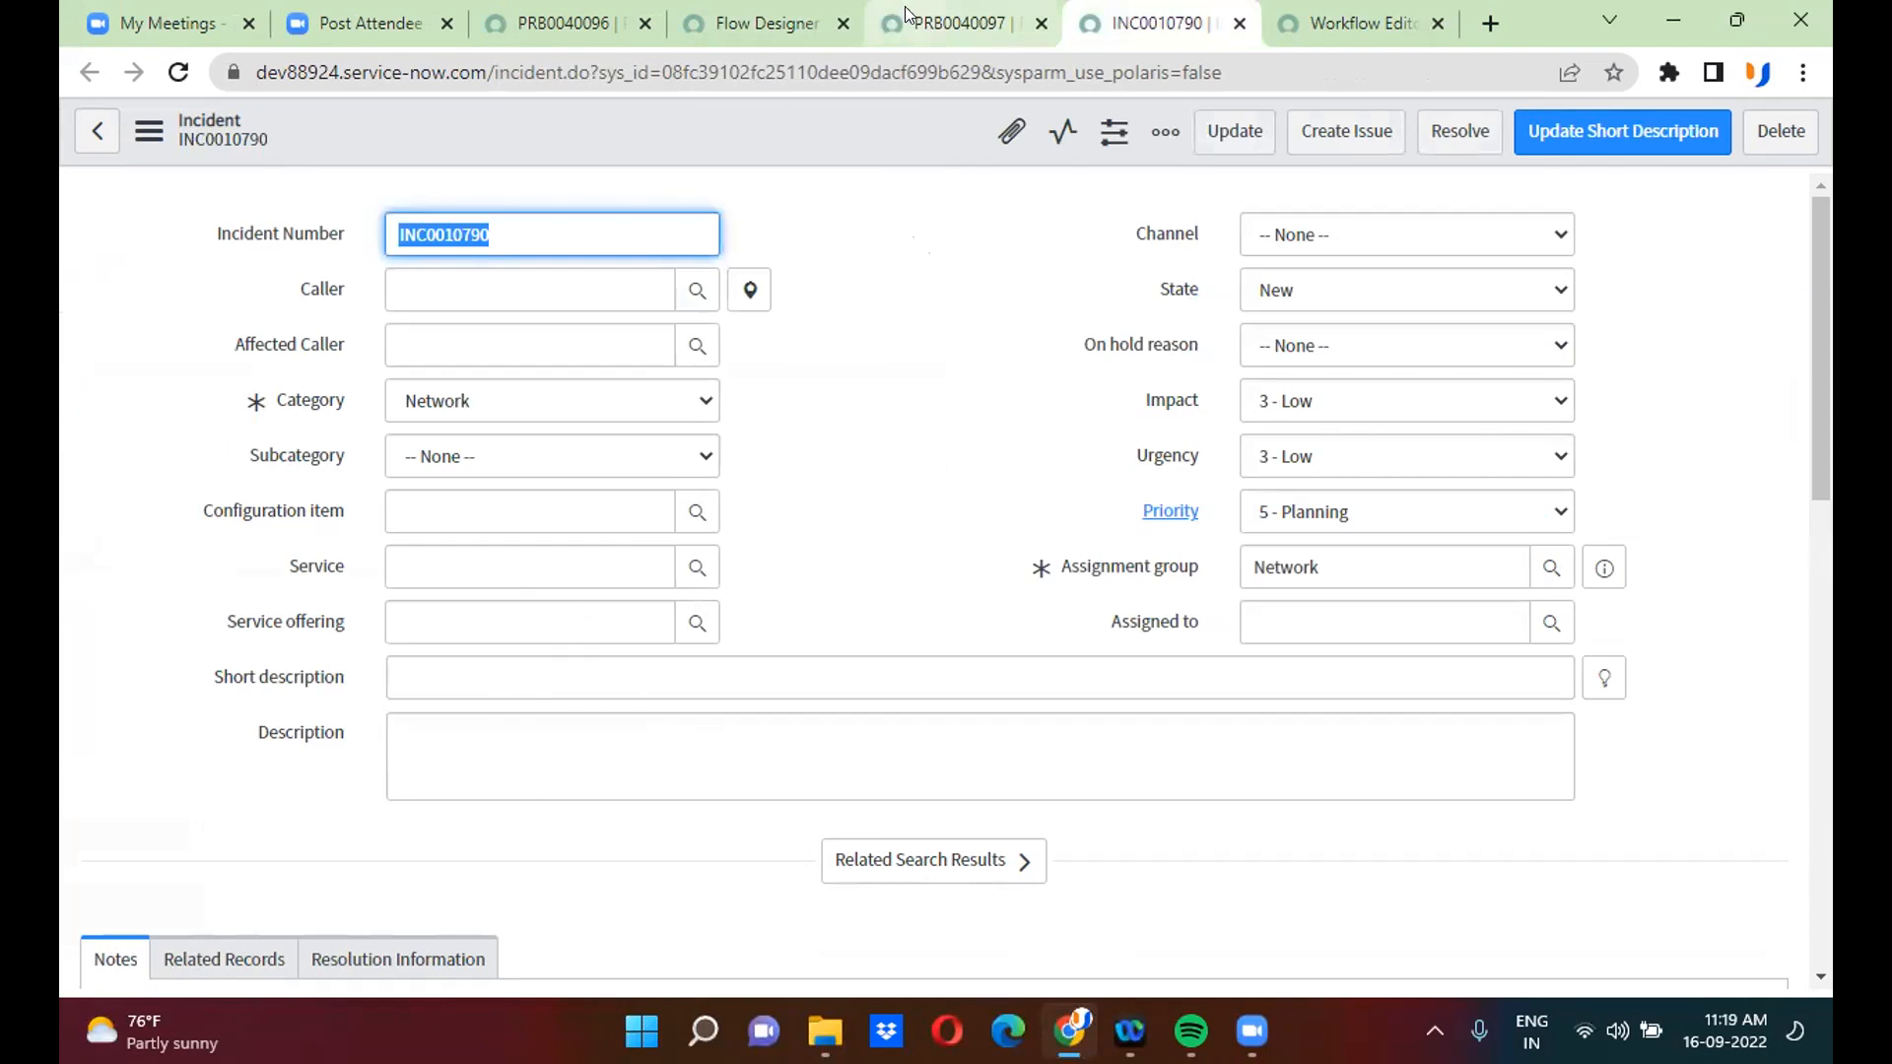
left_click(961, 23)
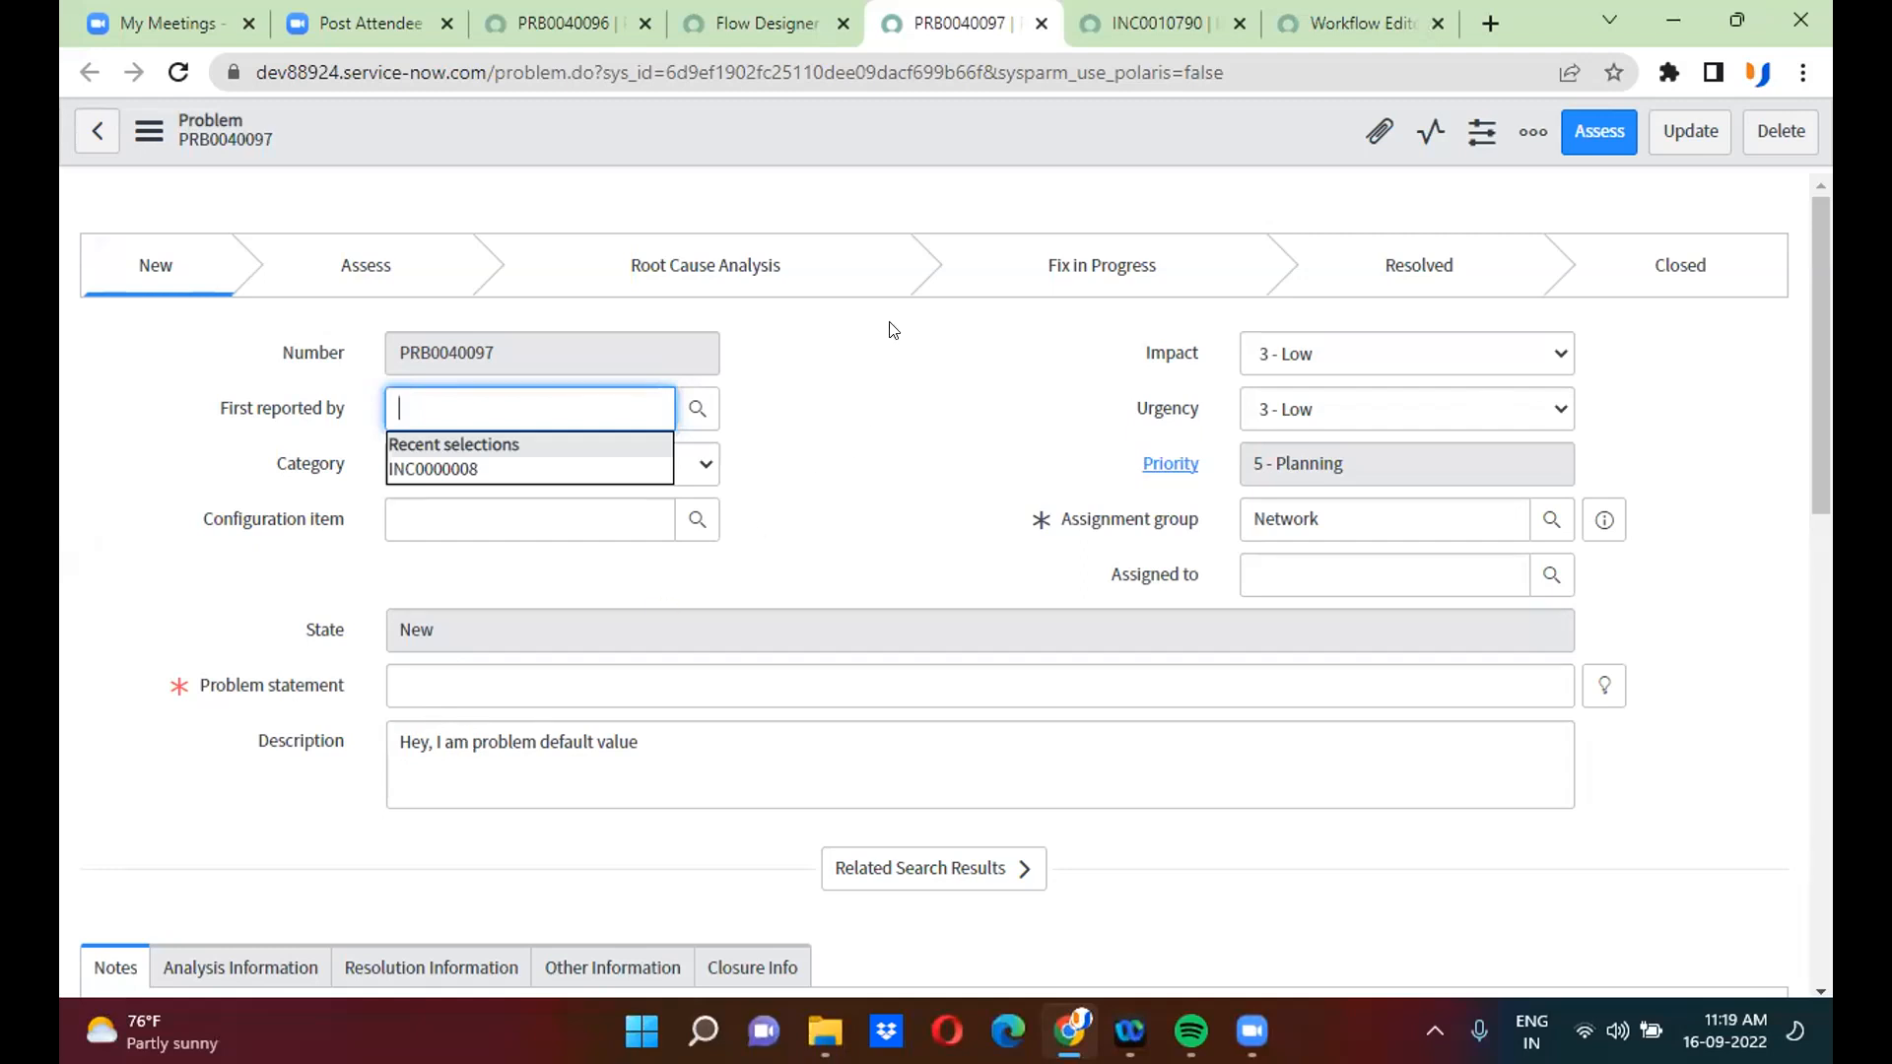
- Return to the "Create a problem" flow, closing its execution details and the Test Flow dialog
left_click(752, 8)
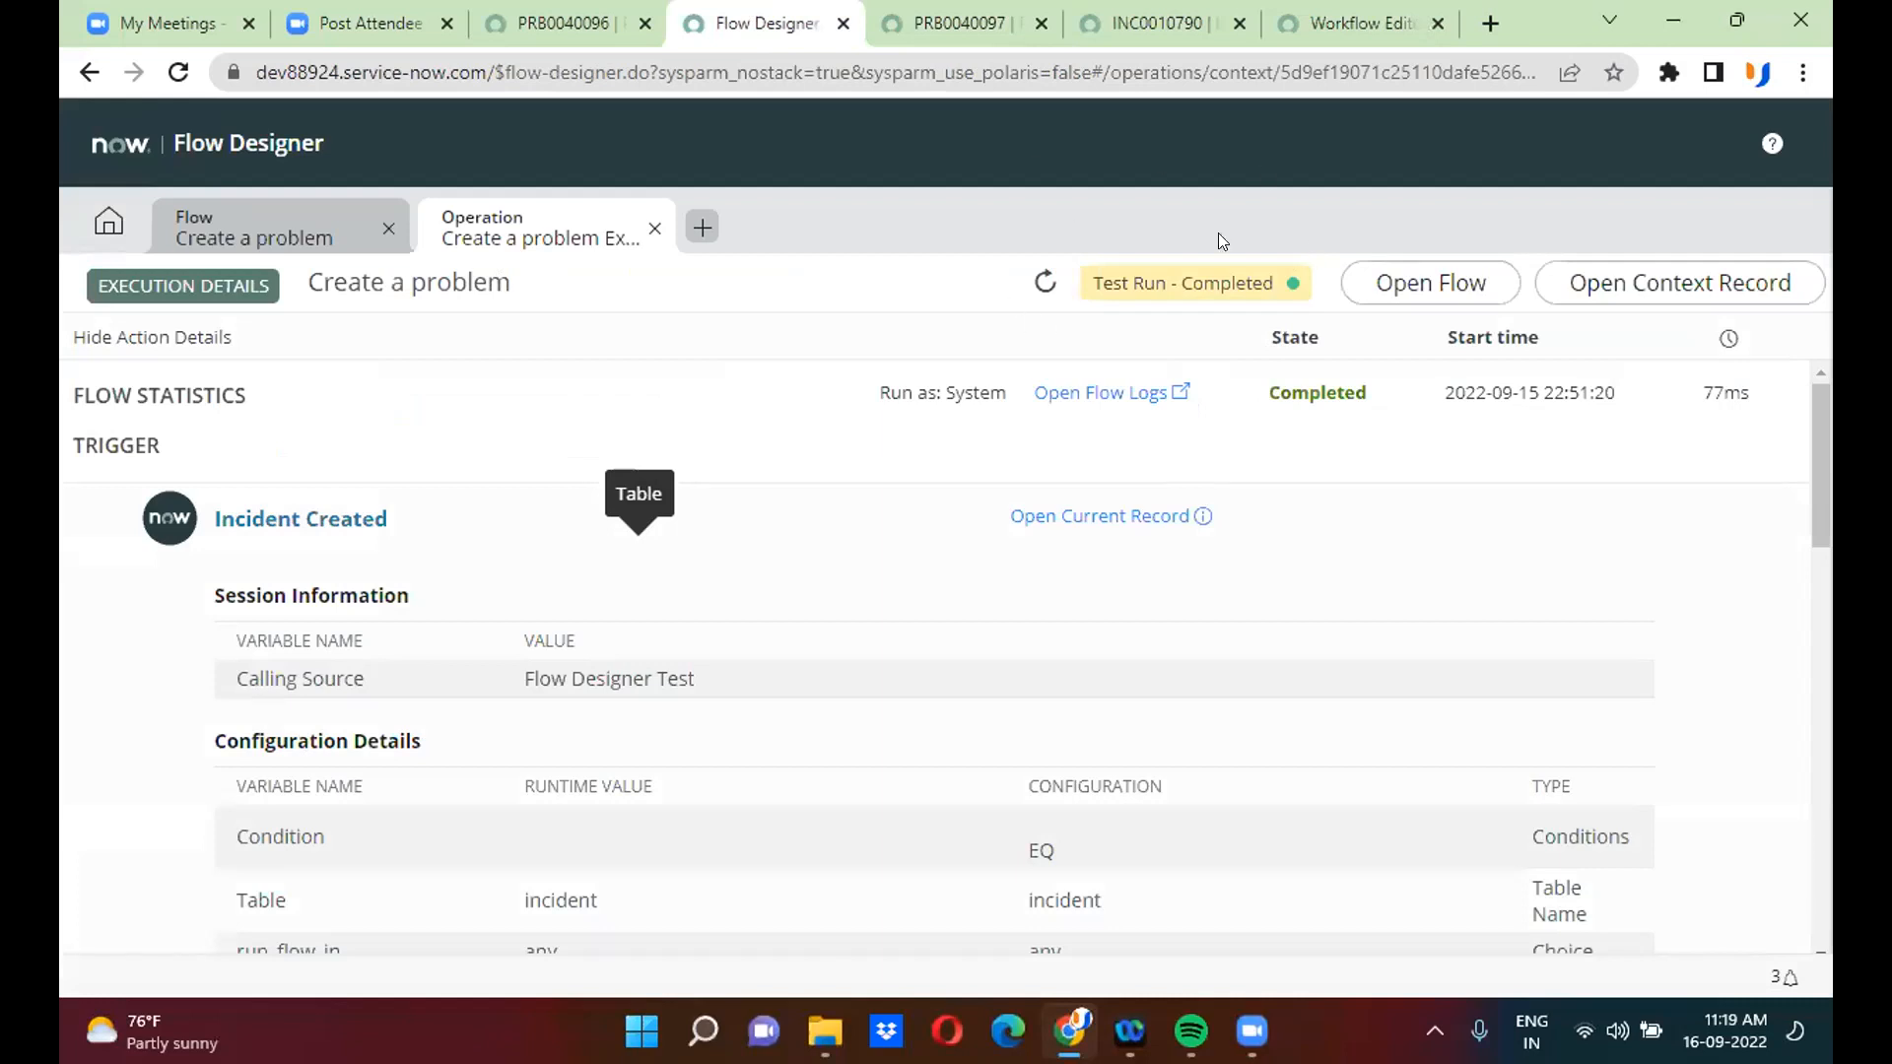
left_click(654, 229)
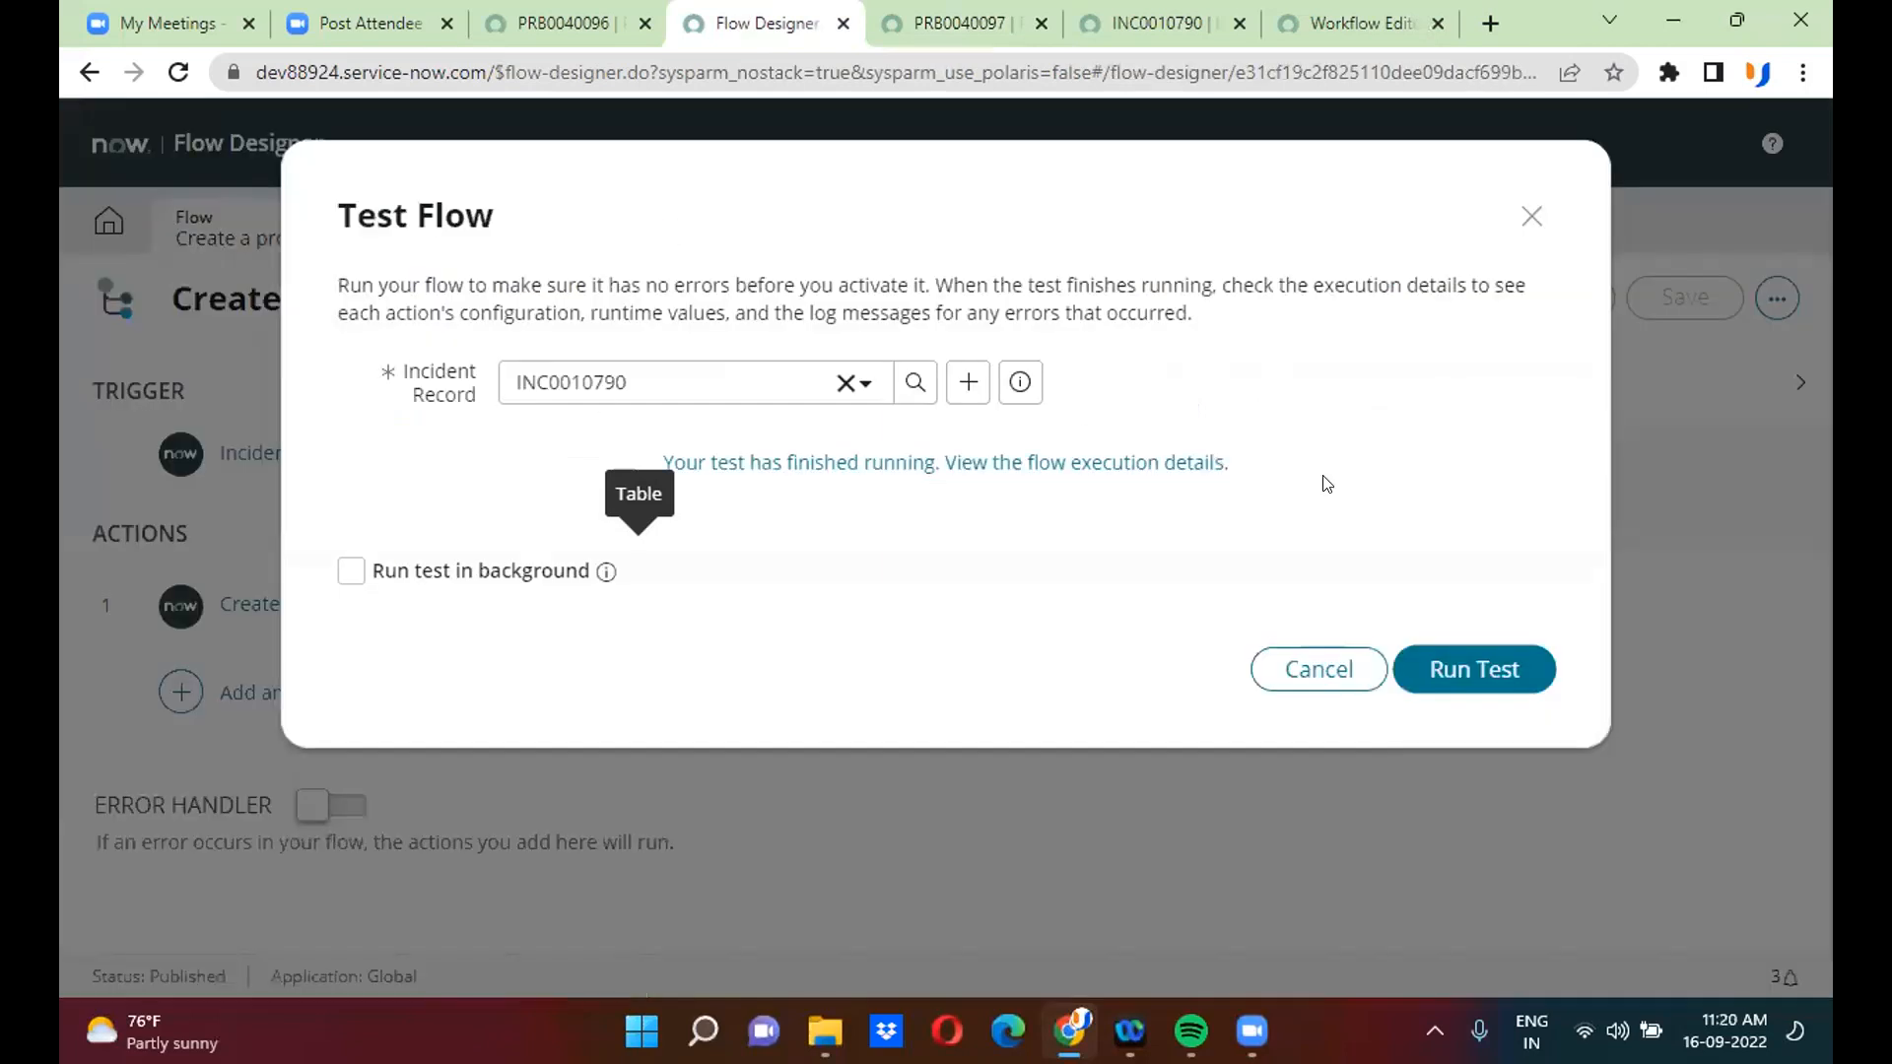
left_click(1311, 670)
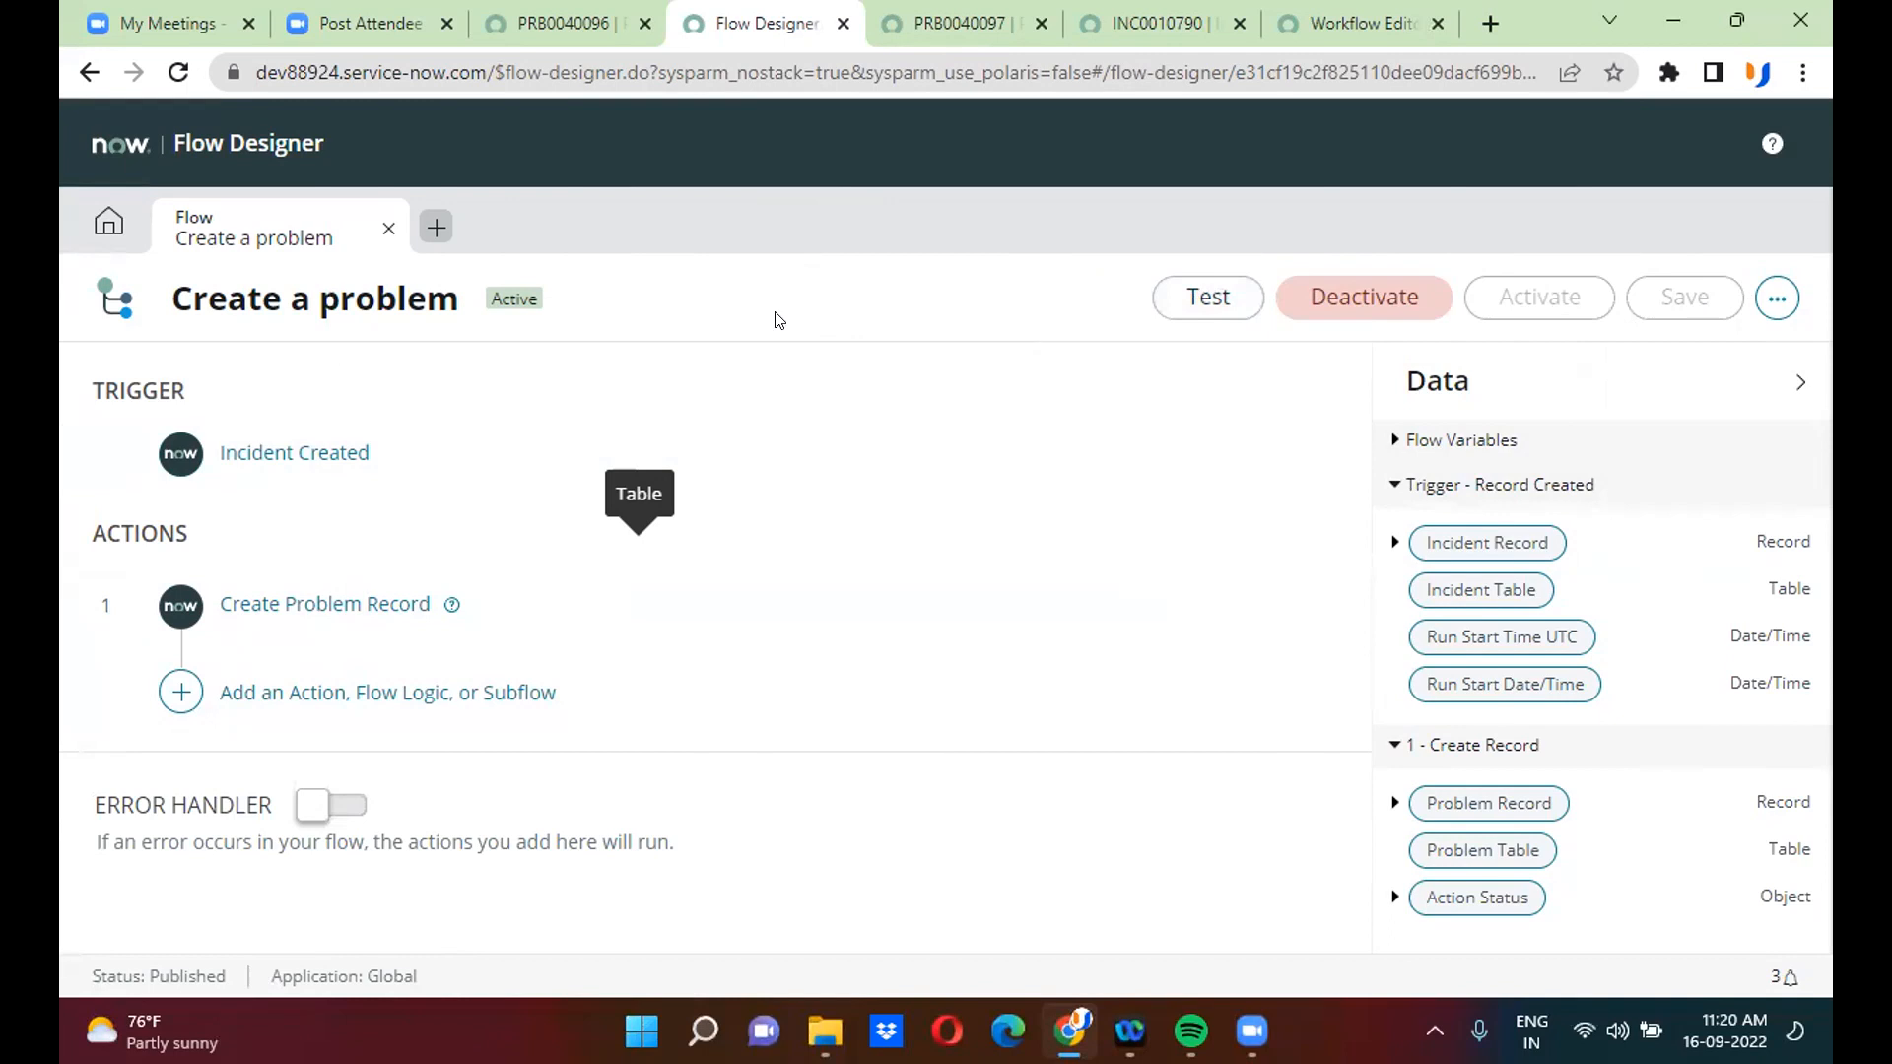
- Reopen the Create Problem Record action and add a field value row for Related Incidents
left_click(490, 597)
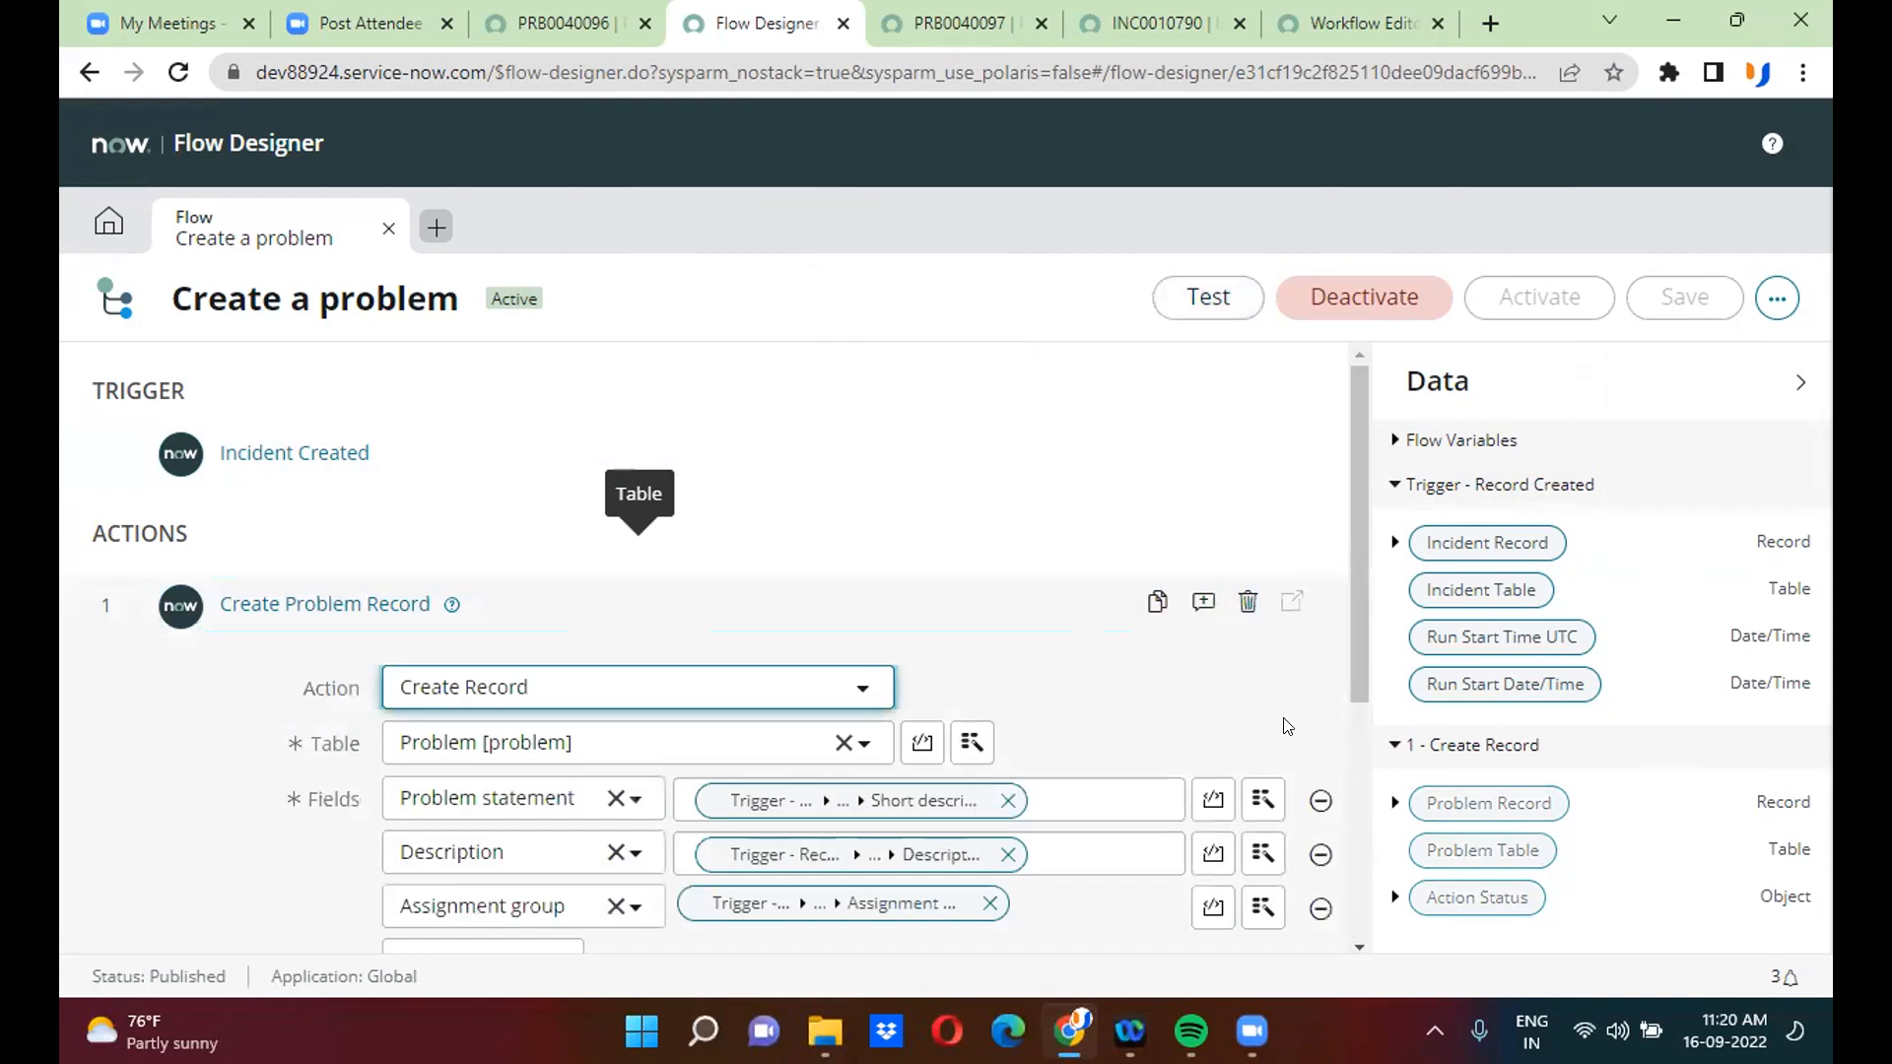
left_click_drag(1354, 576, 1354, 652)
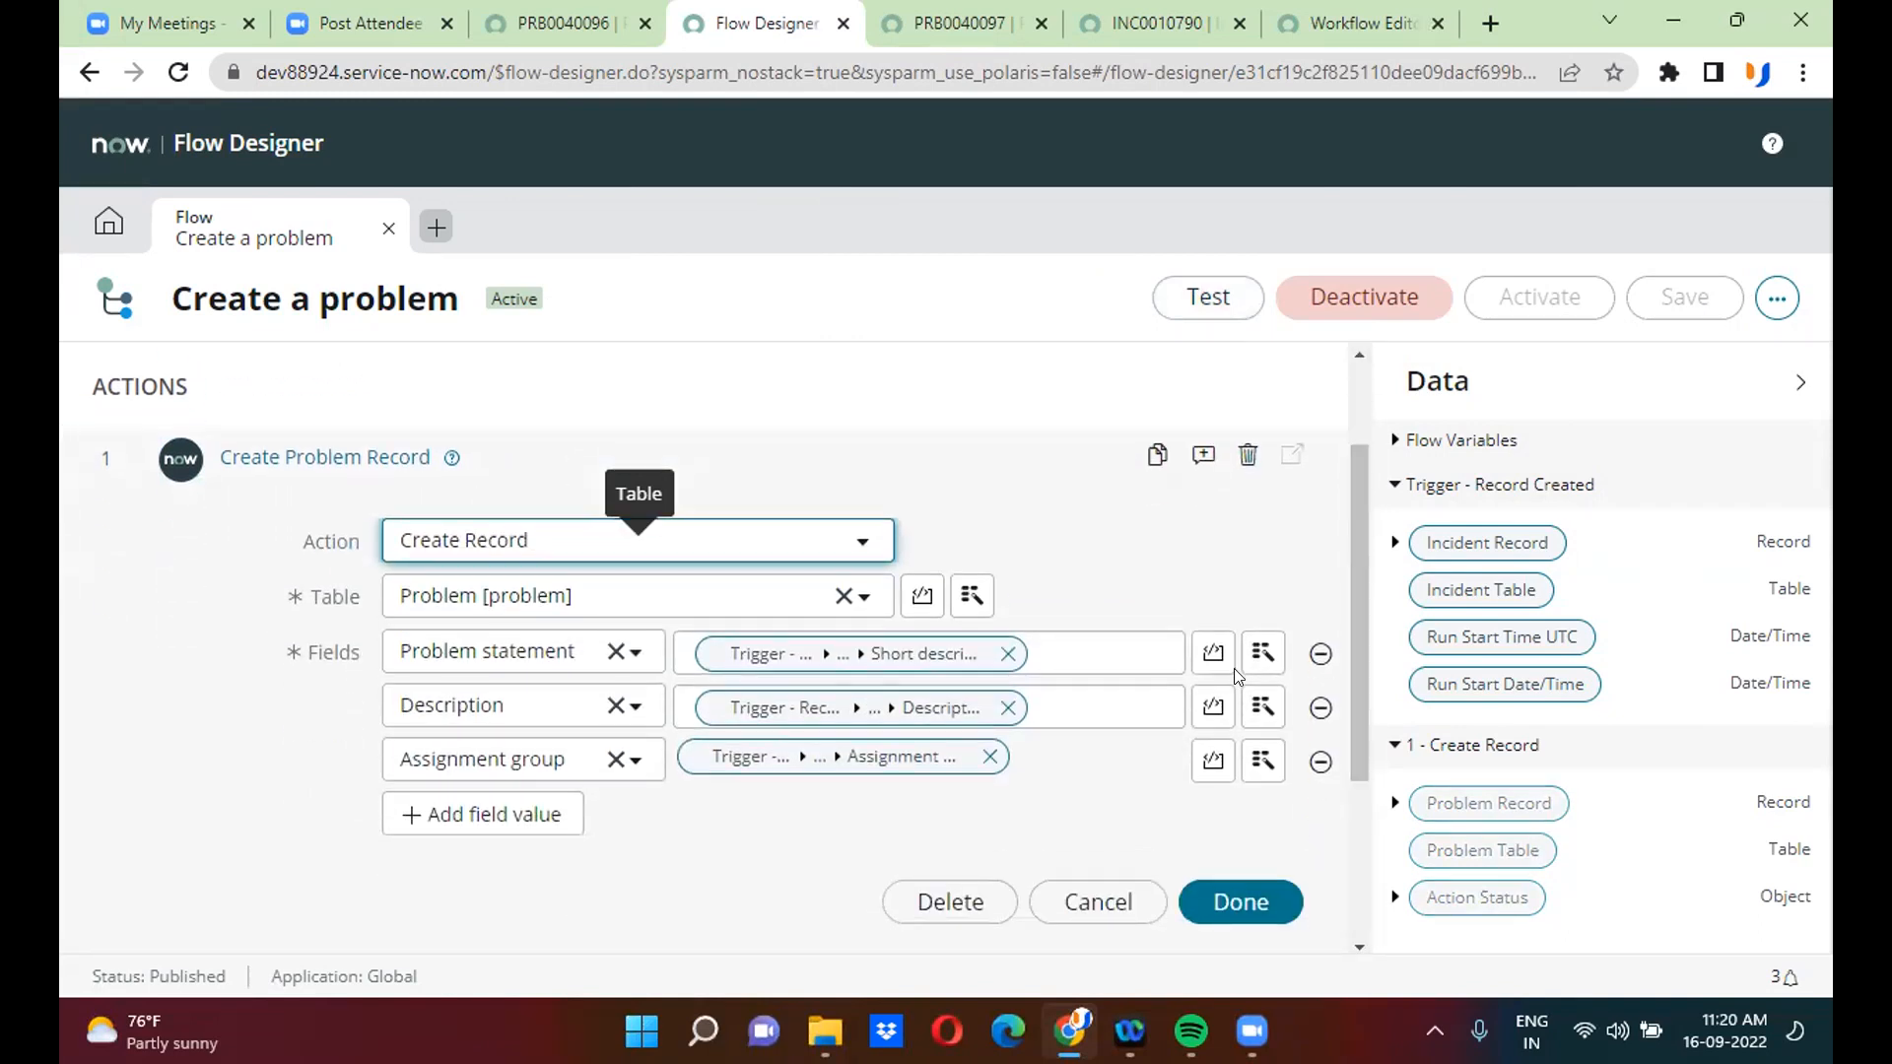
left_click(490, 814)
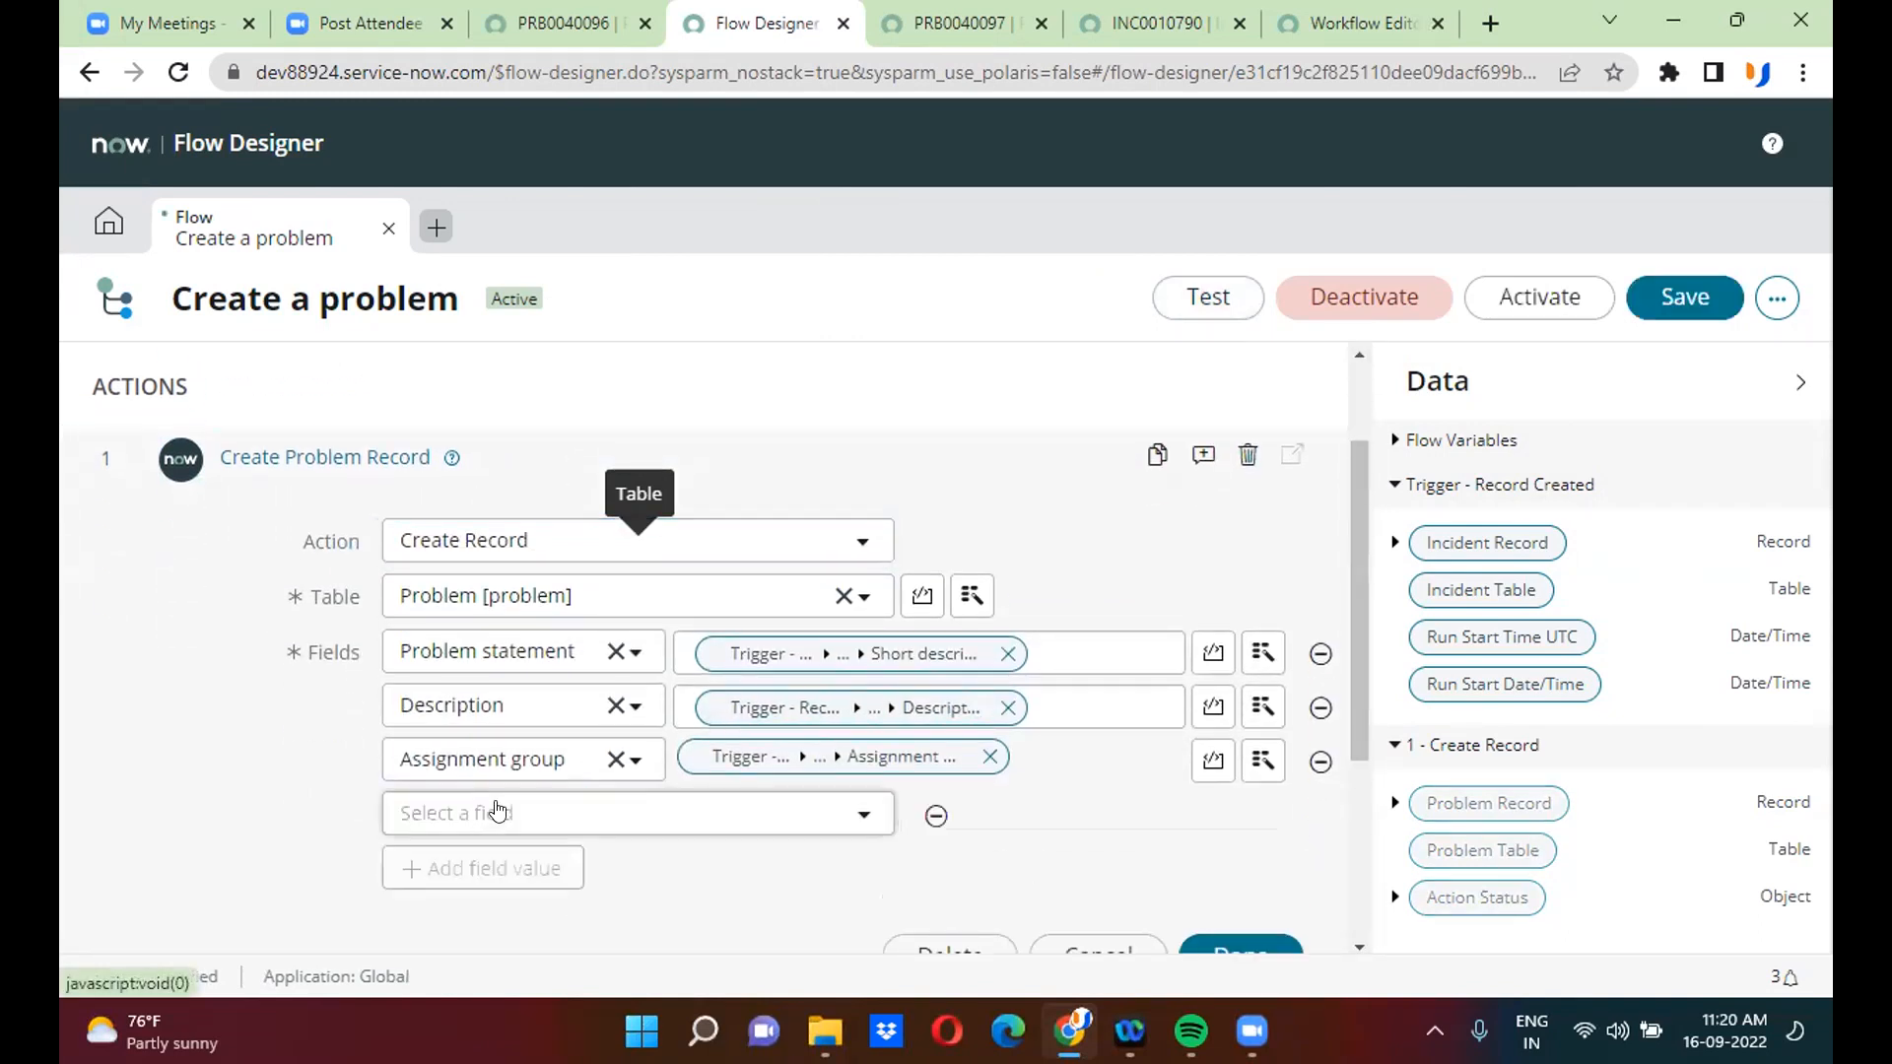
left_click(526, 813)
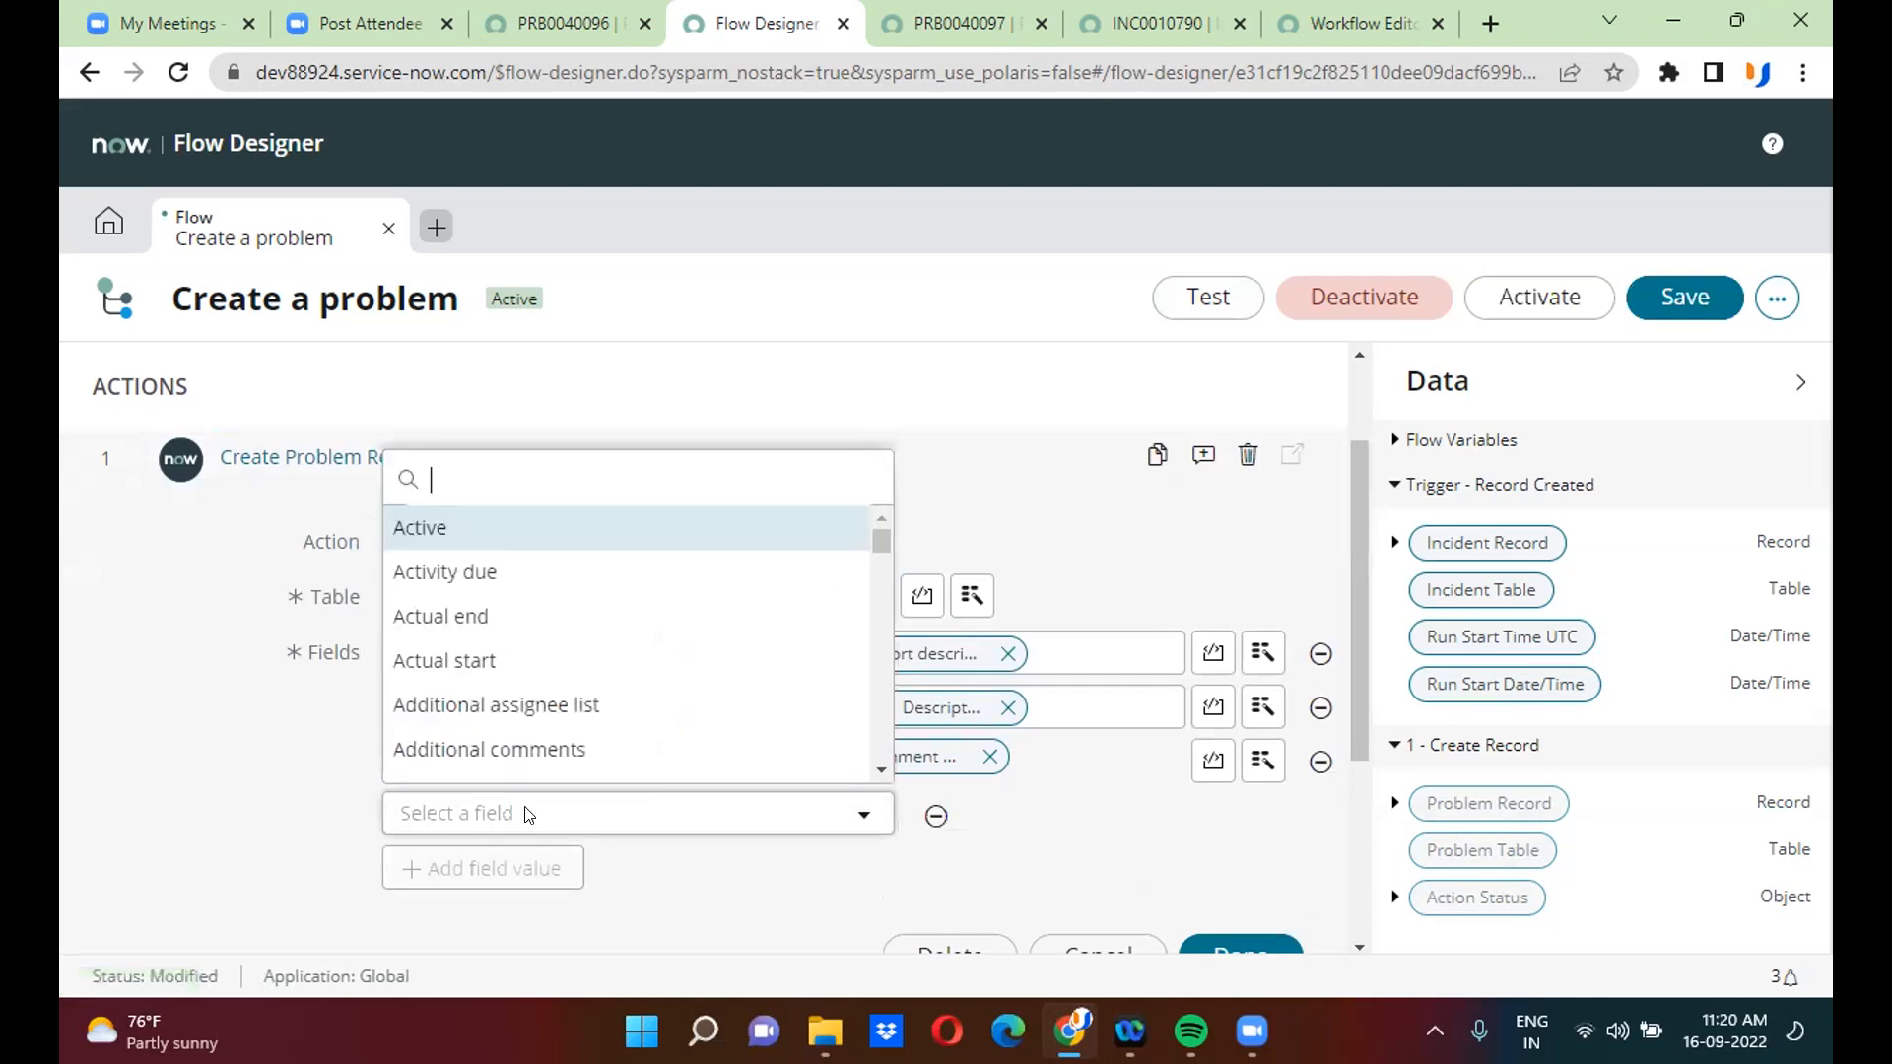
type("inc")
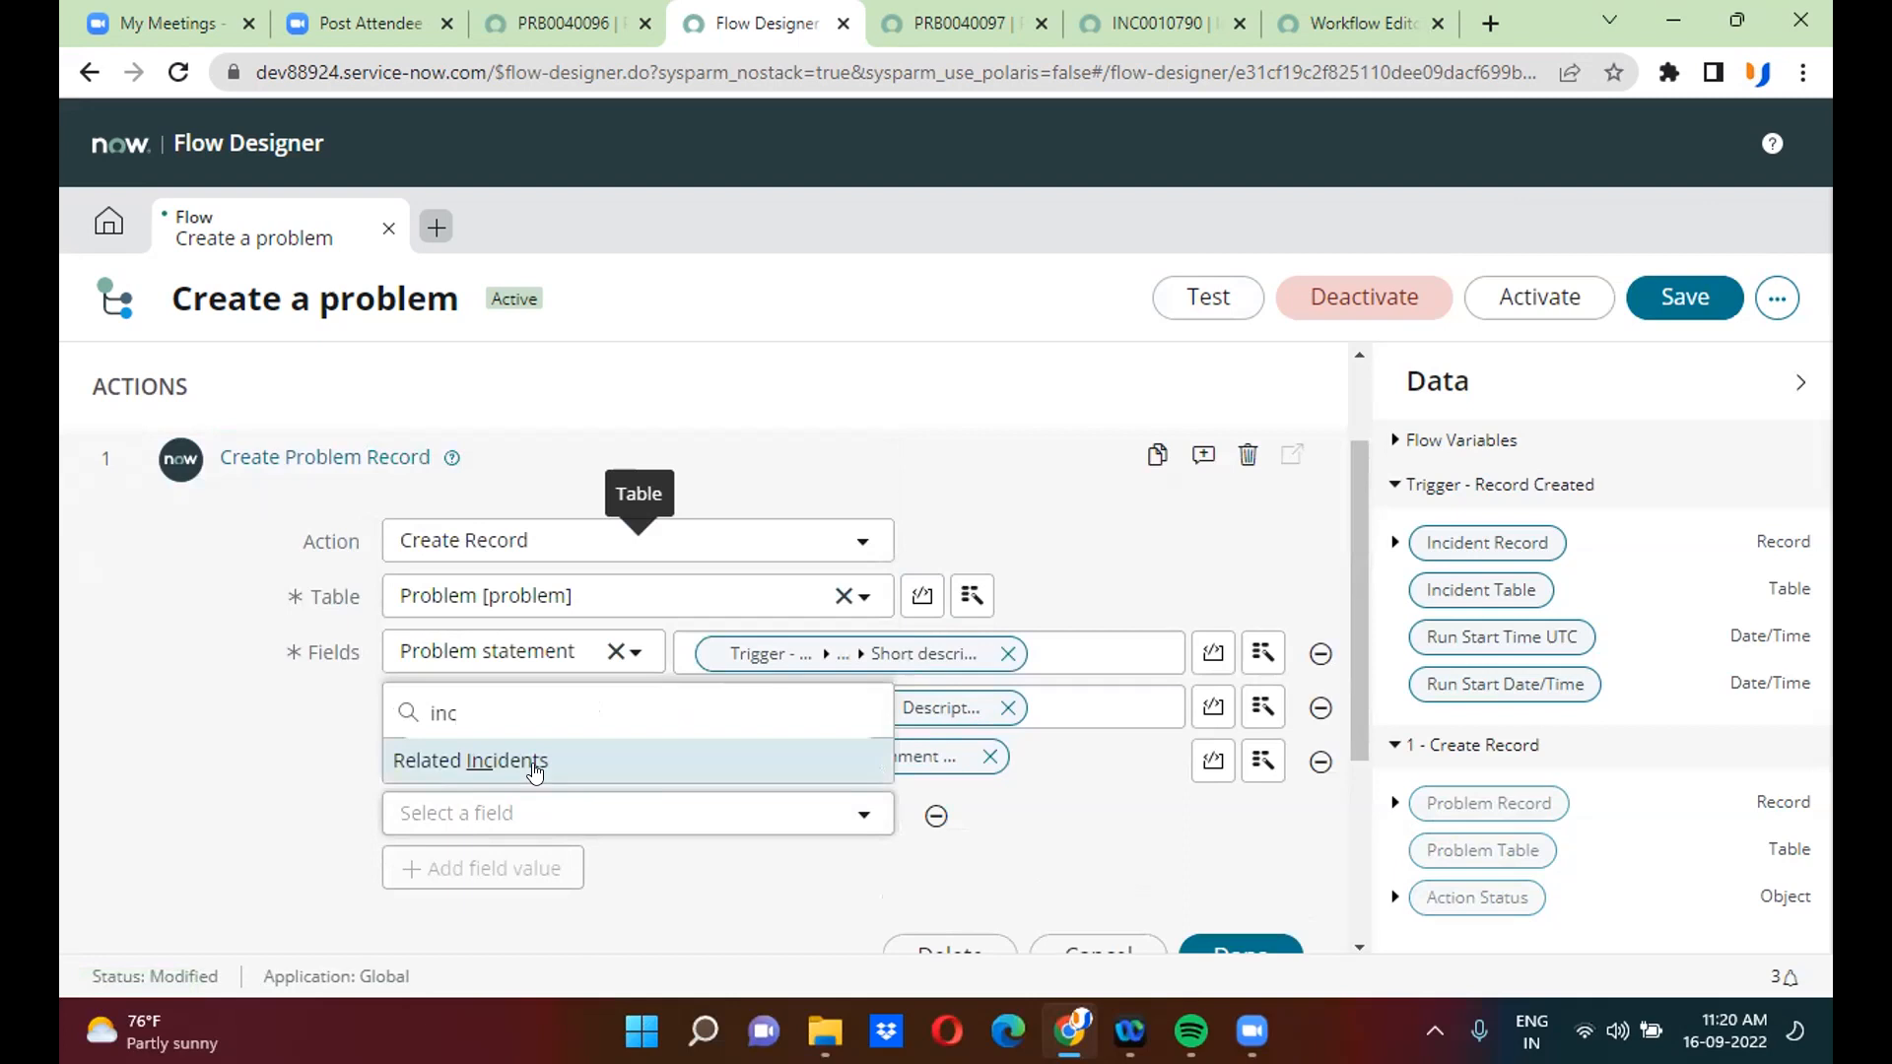
left_click(535, 773)
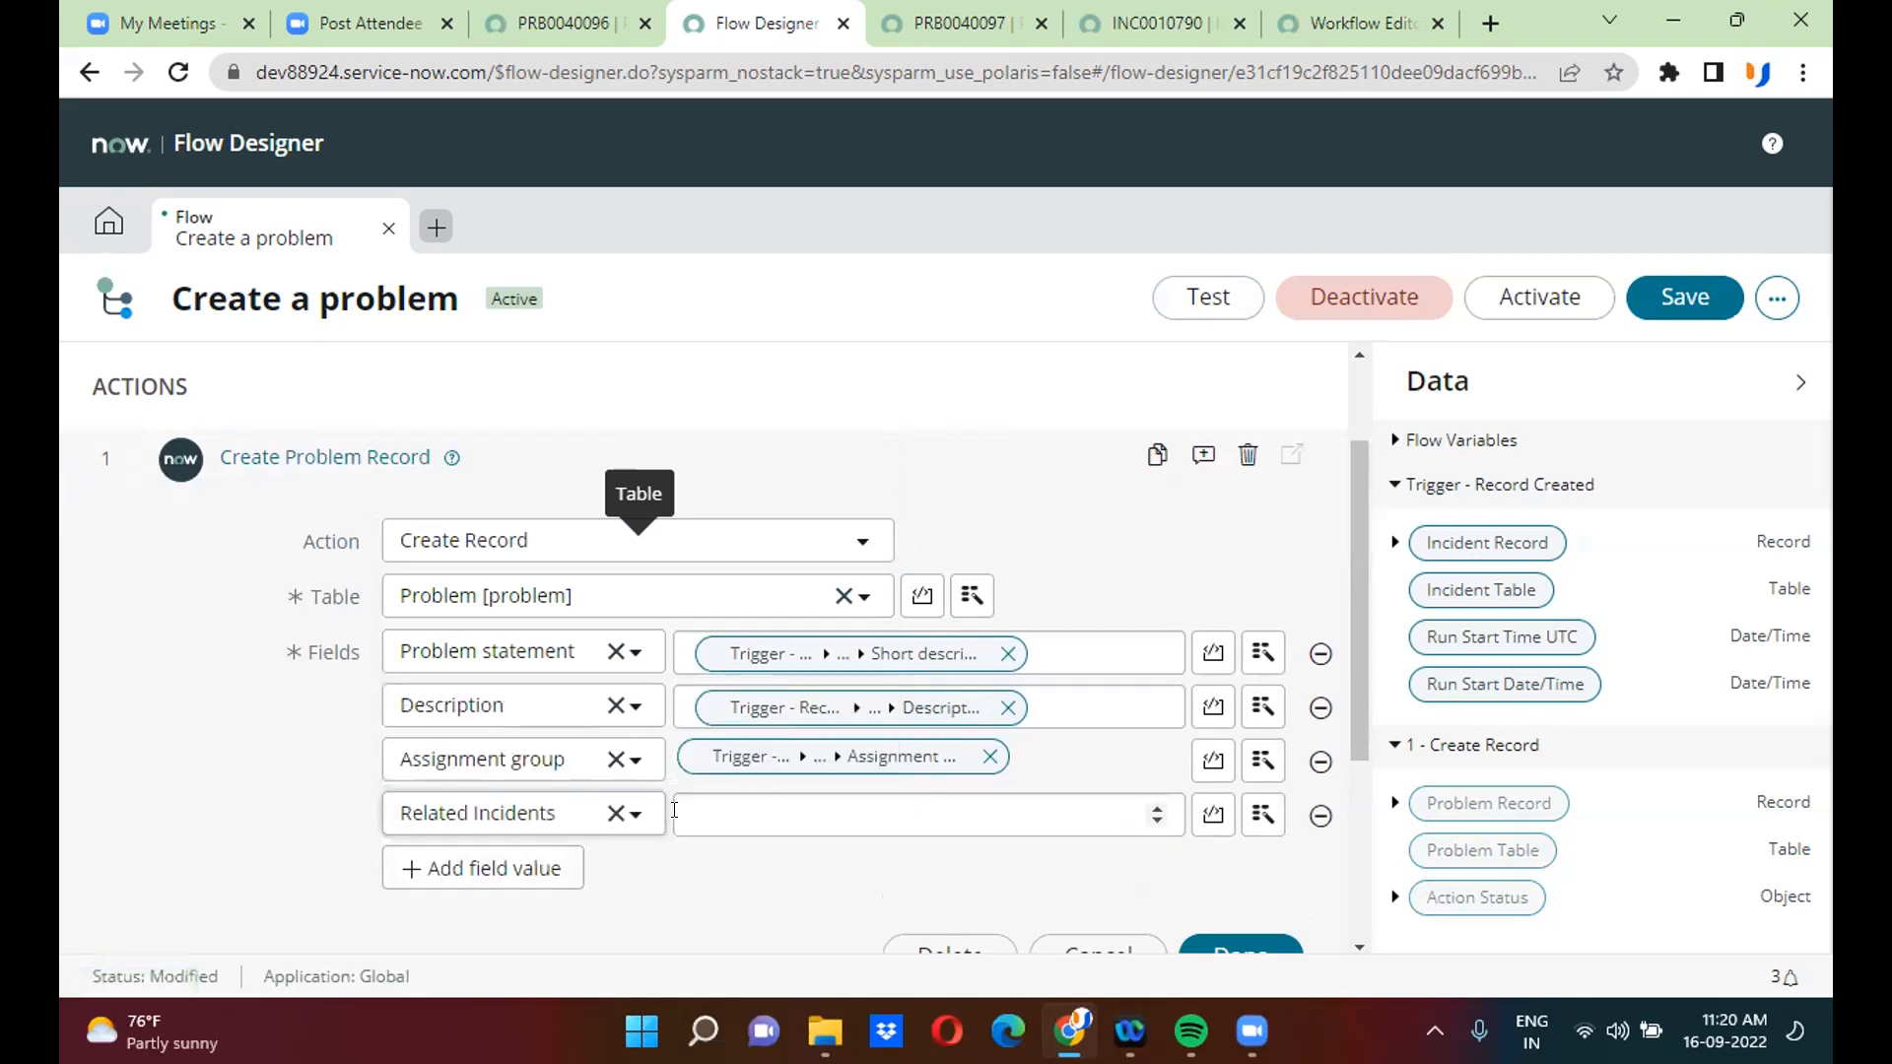
- Change the Related Incidents row to First reported by and fill it with the trigger's Incident Record
left_click(555, 823)
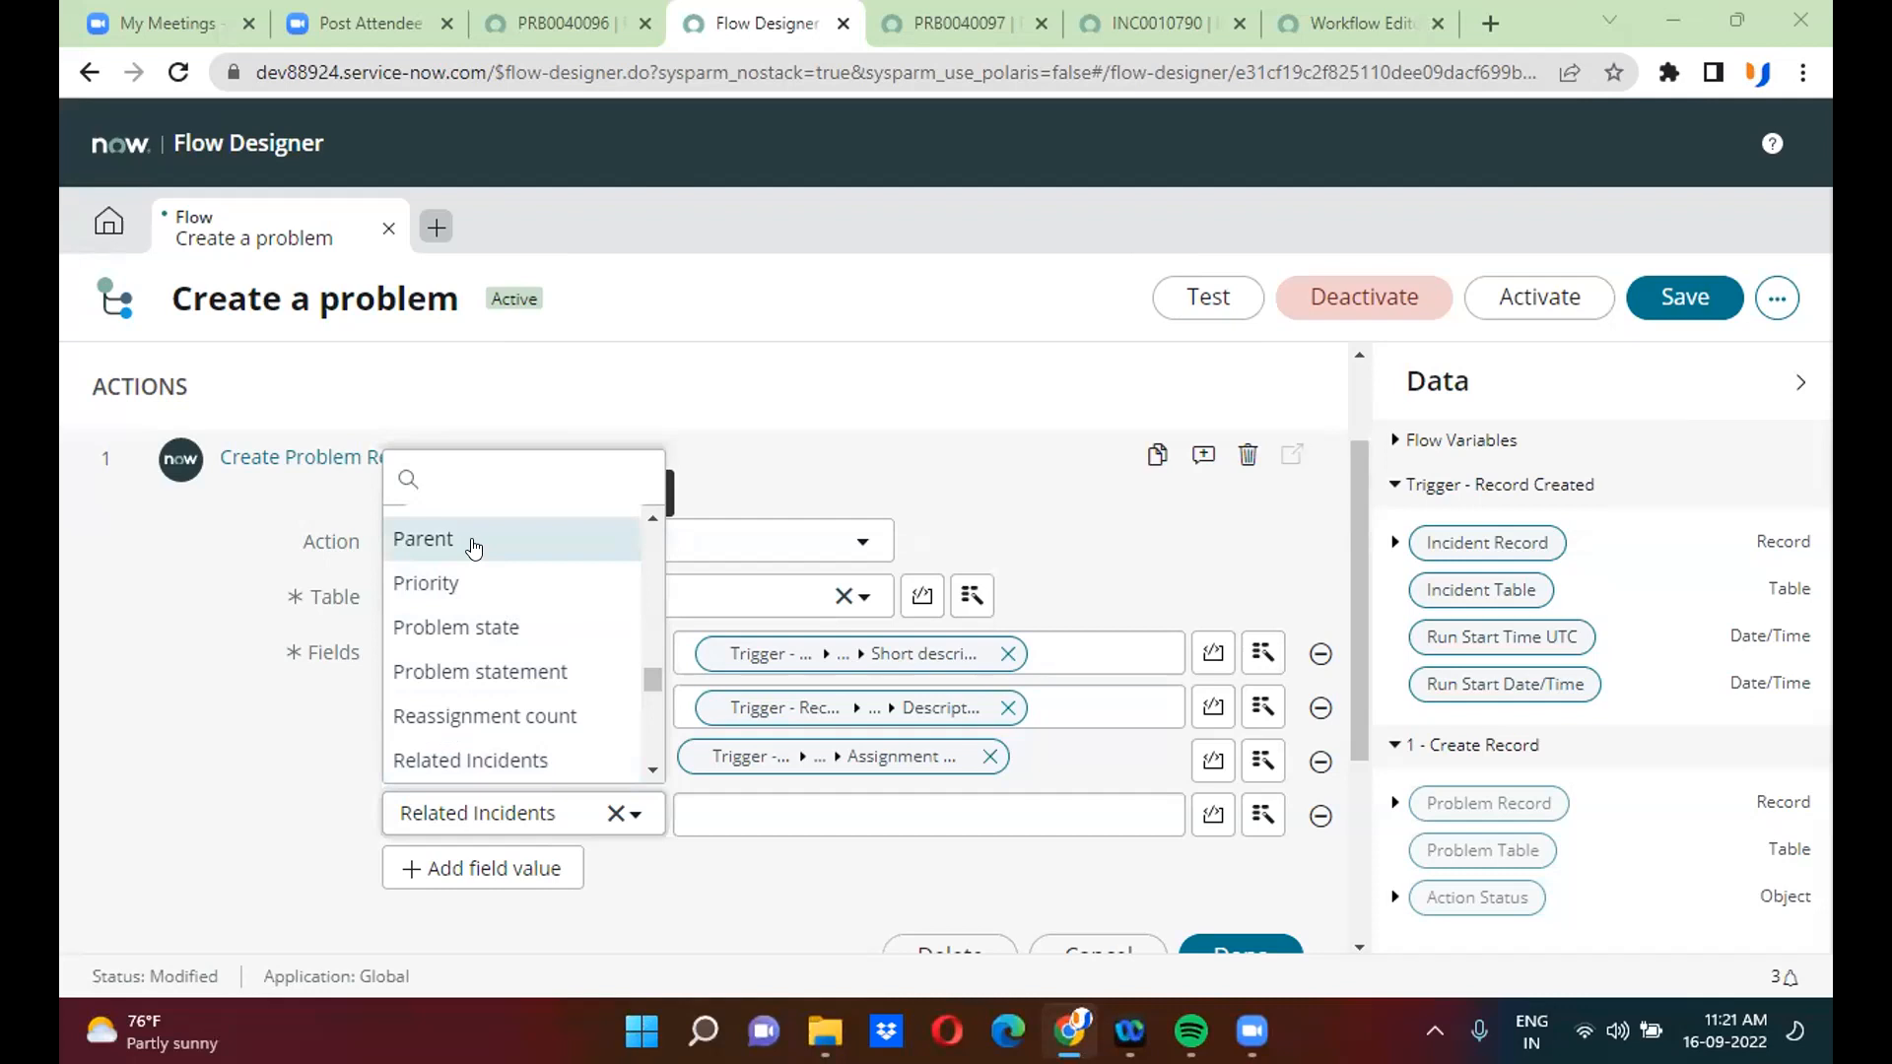
left_click(651, 520)
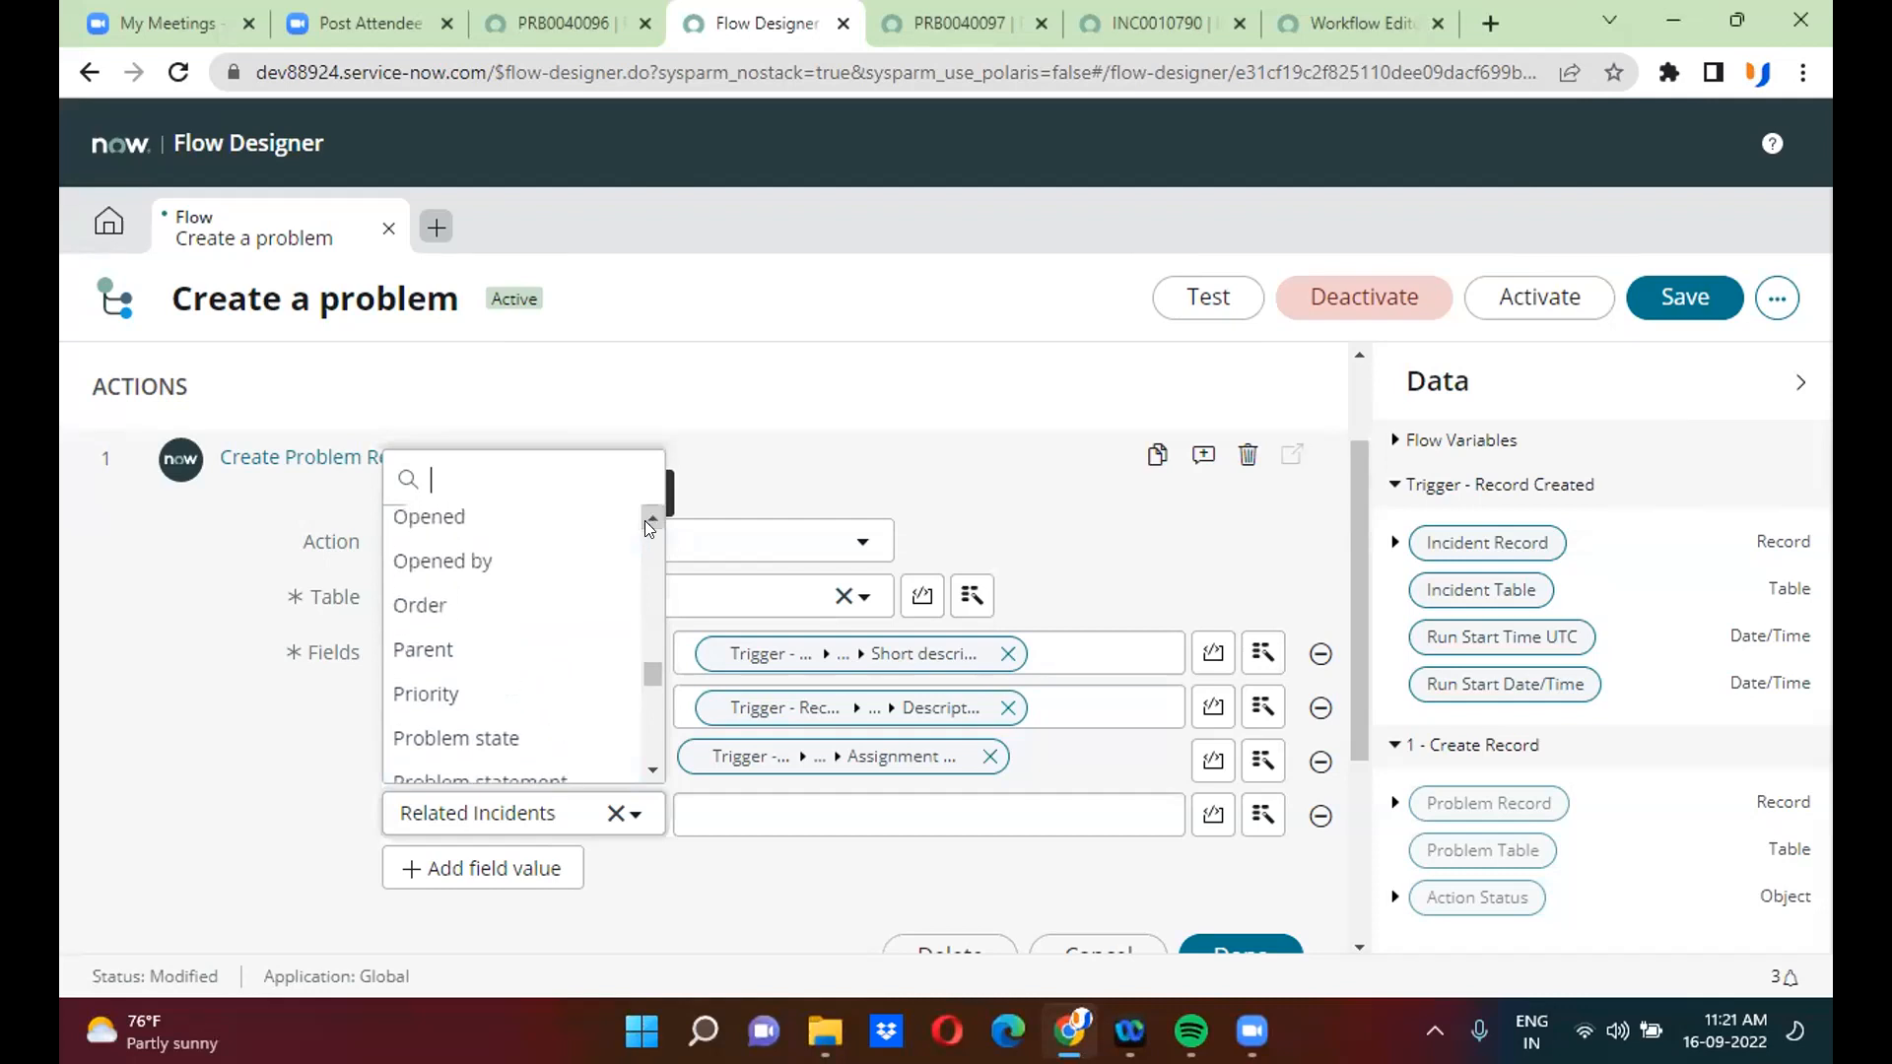
type("re")
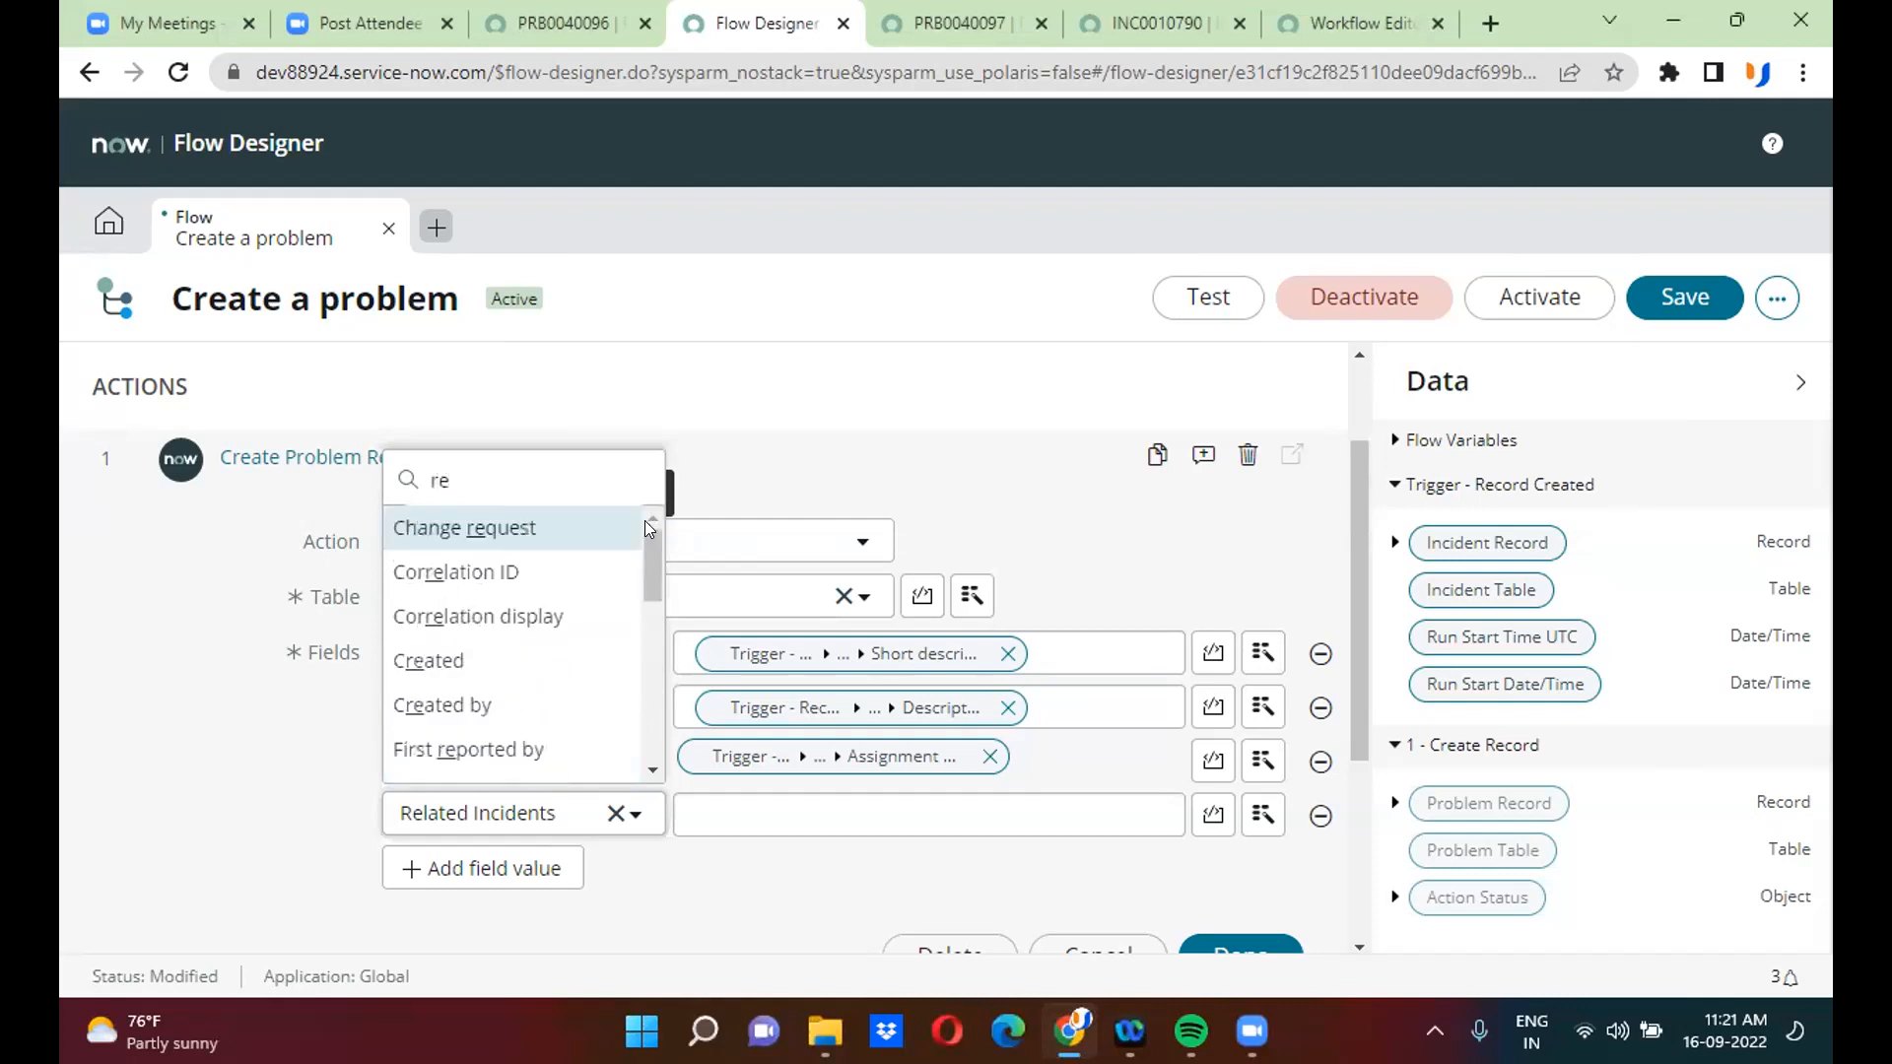
key("BackSpace")
key("BackSpace")
type("fi")
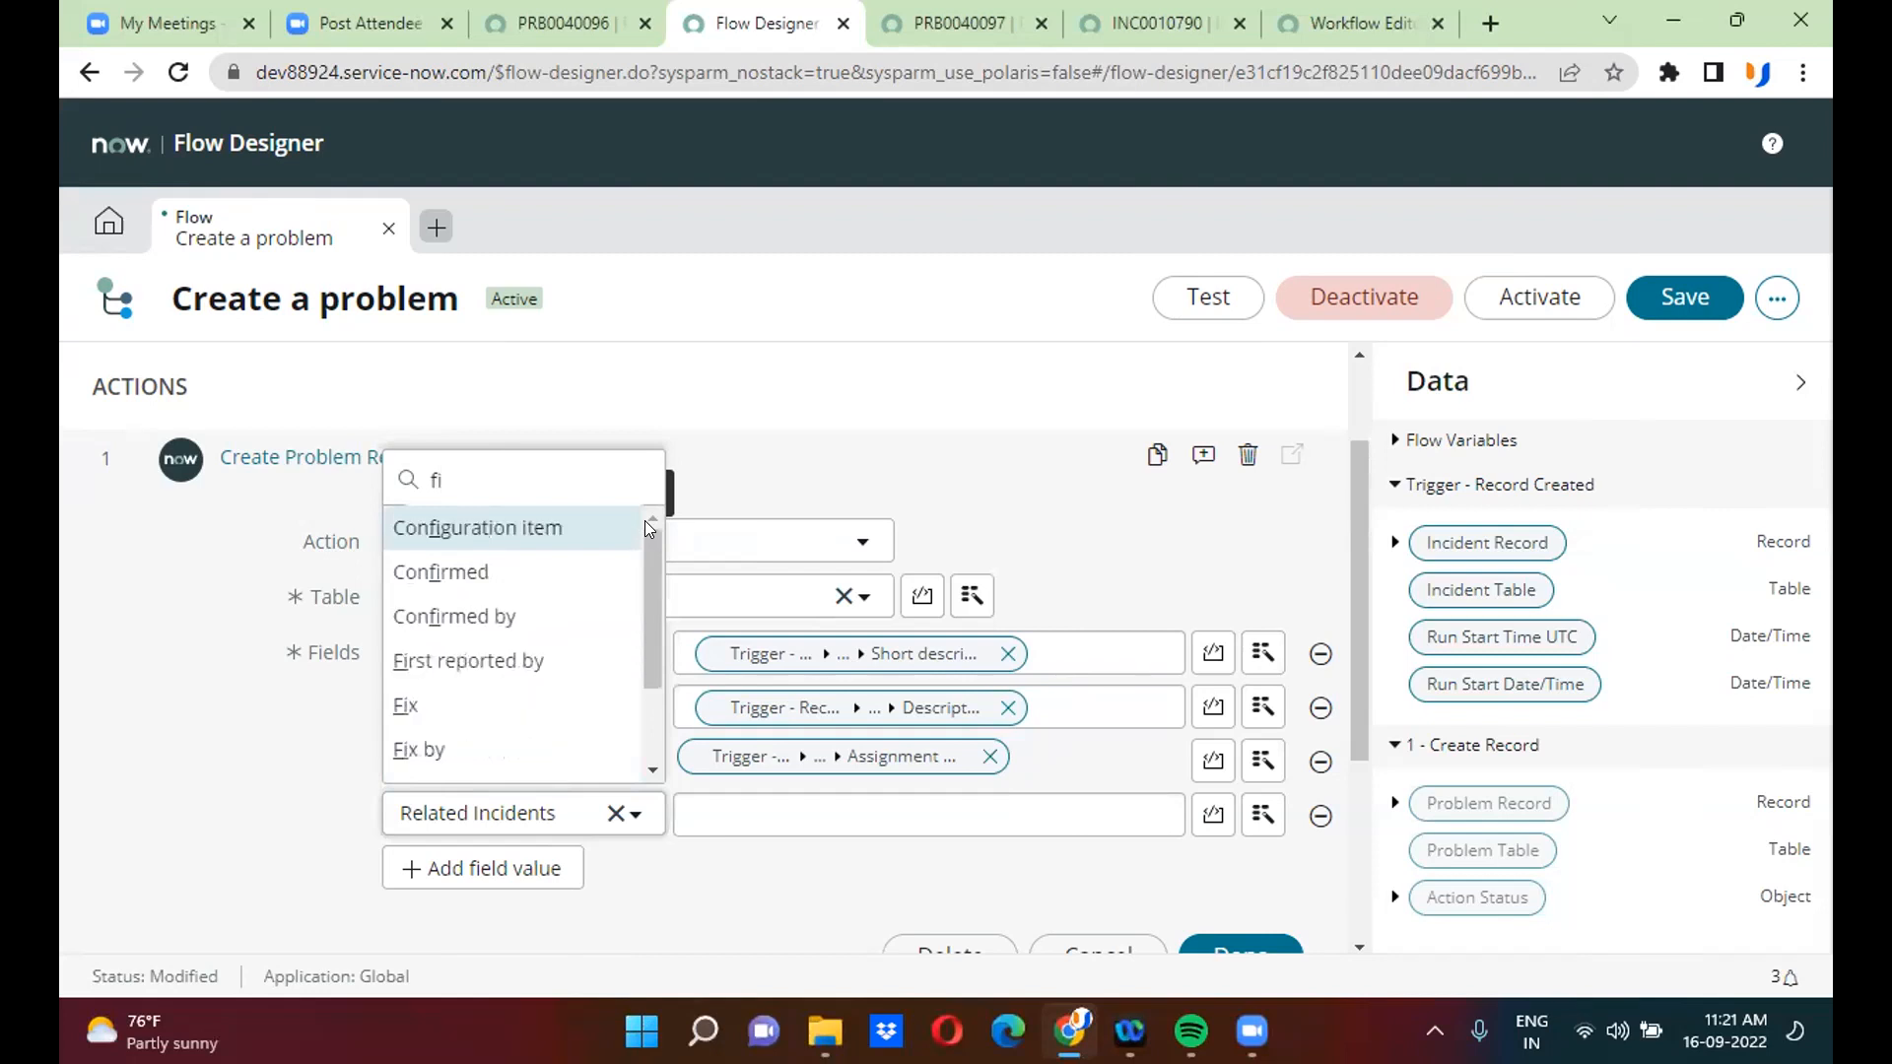
left_click(535, 678)
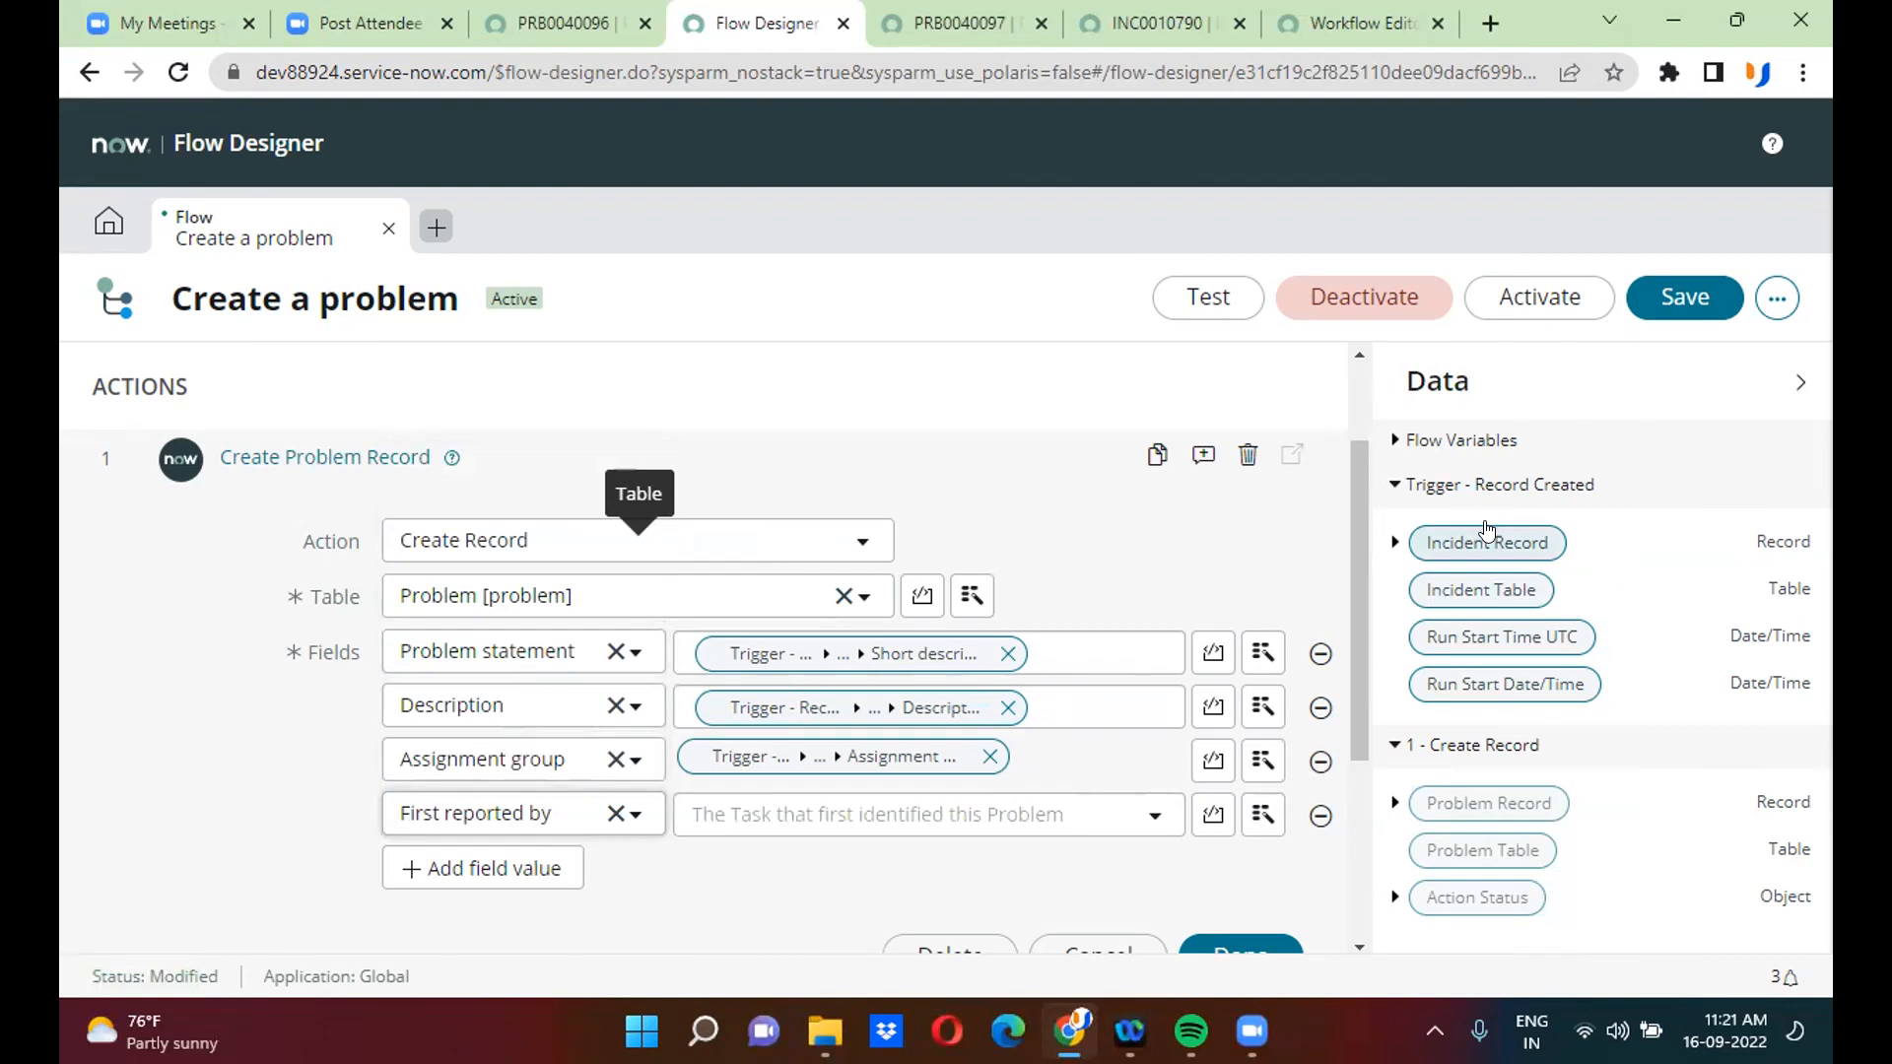
left_click_drag(1484, 541, 997, 767)
left_click_drag(927, 834, 911, 835)
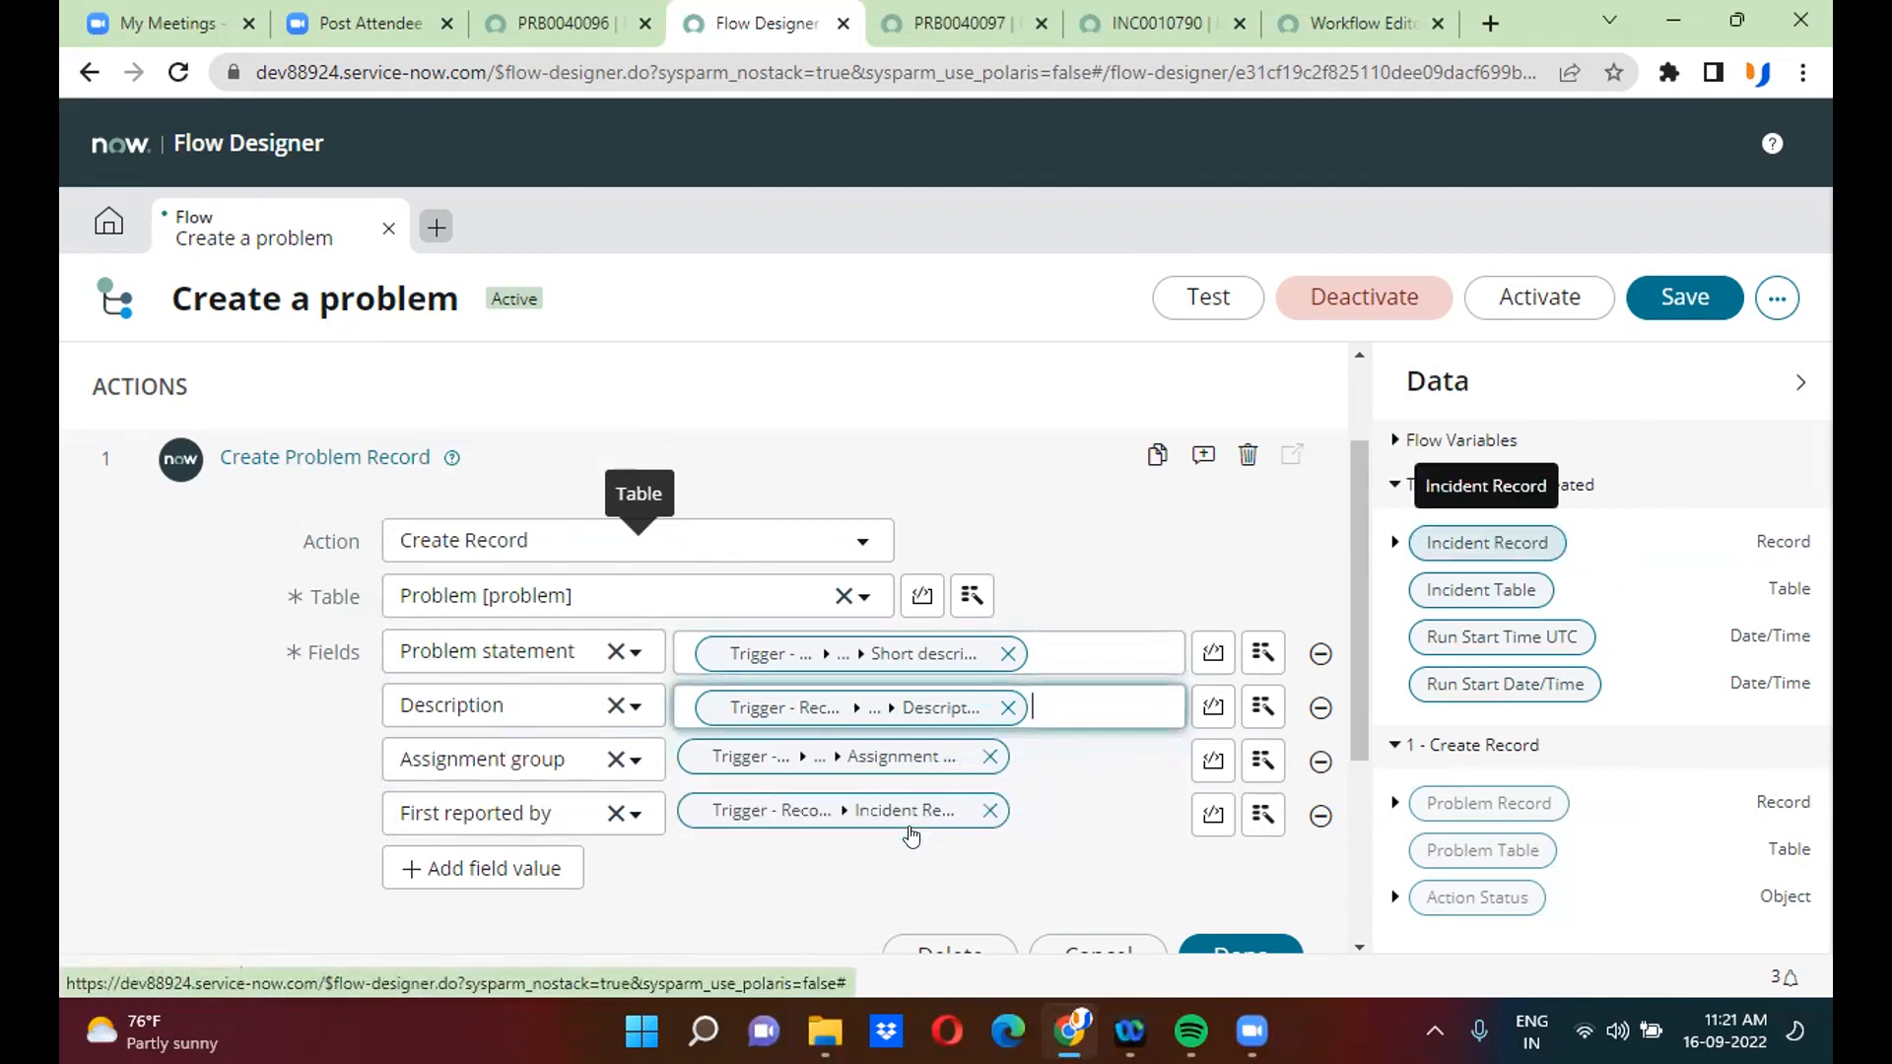
- Save the modified "Create a problem" flow and activate it again
left_click(1681, 292)
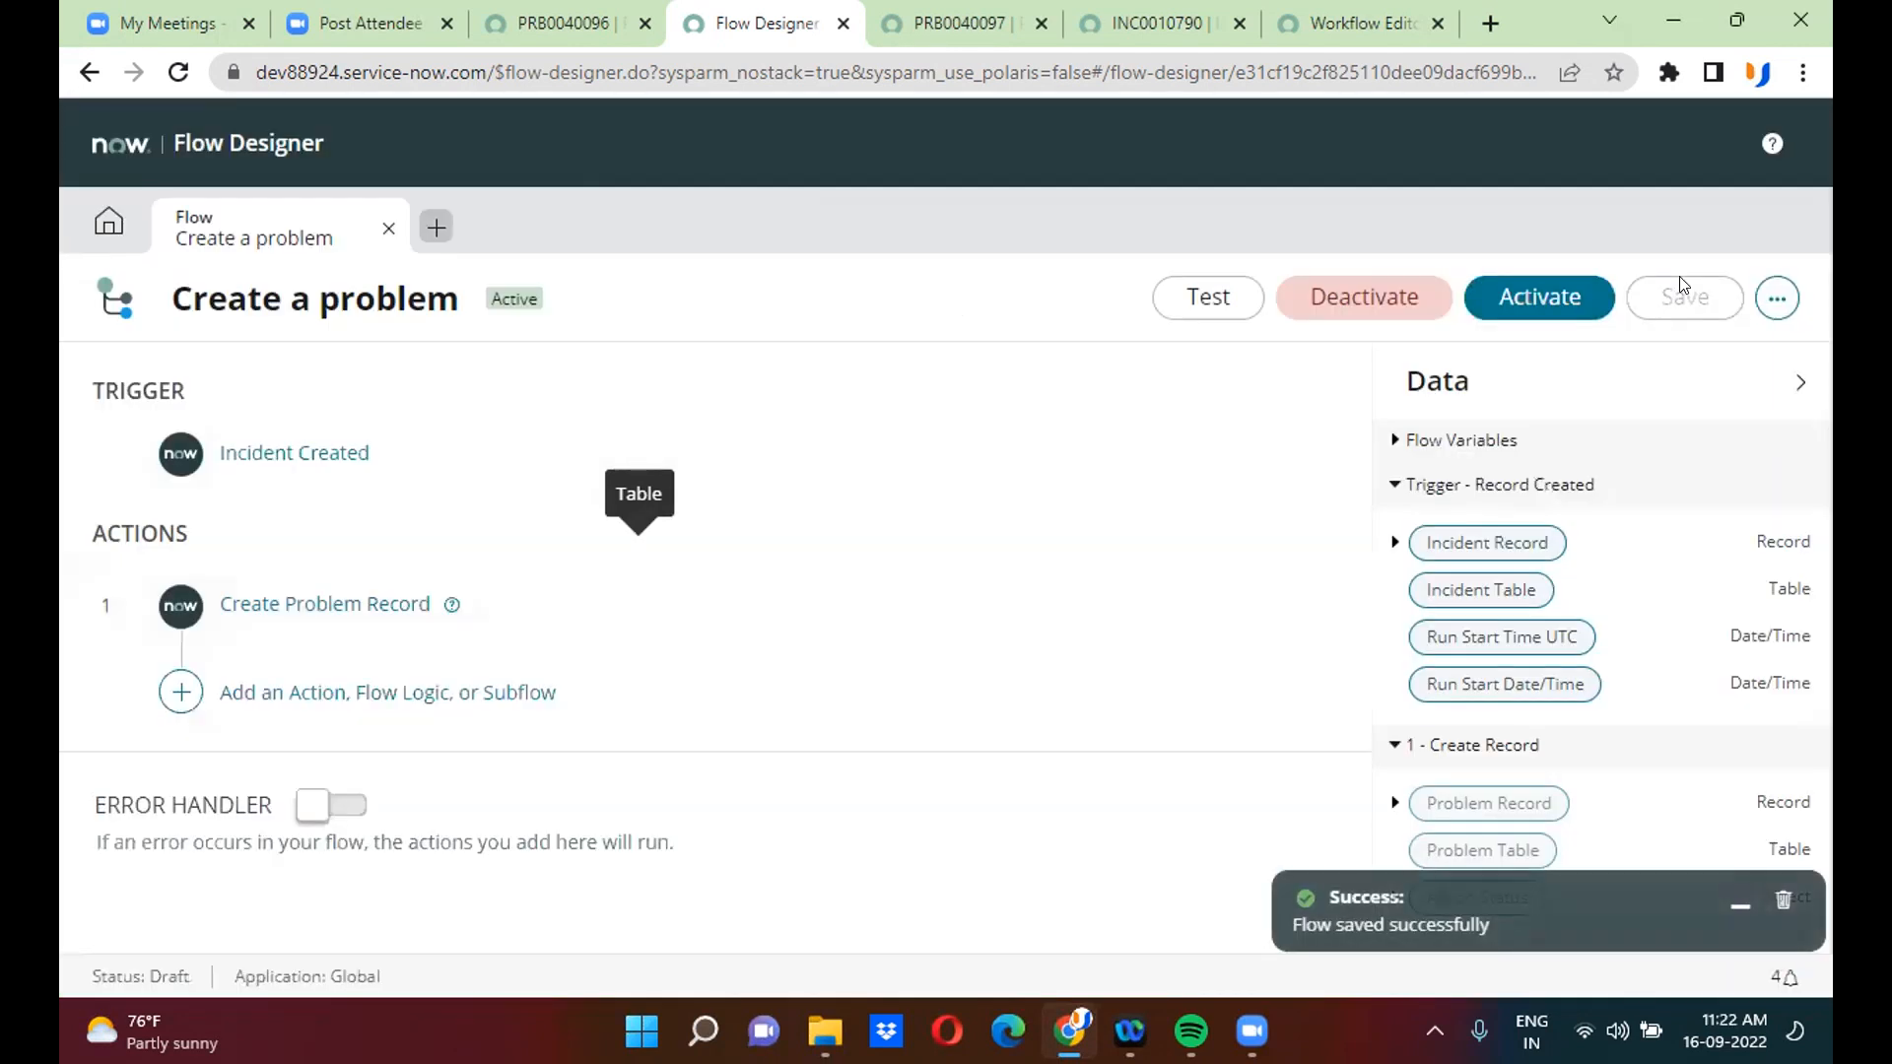
left_click(1505, 292)
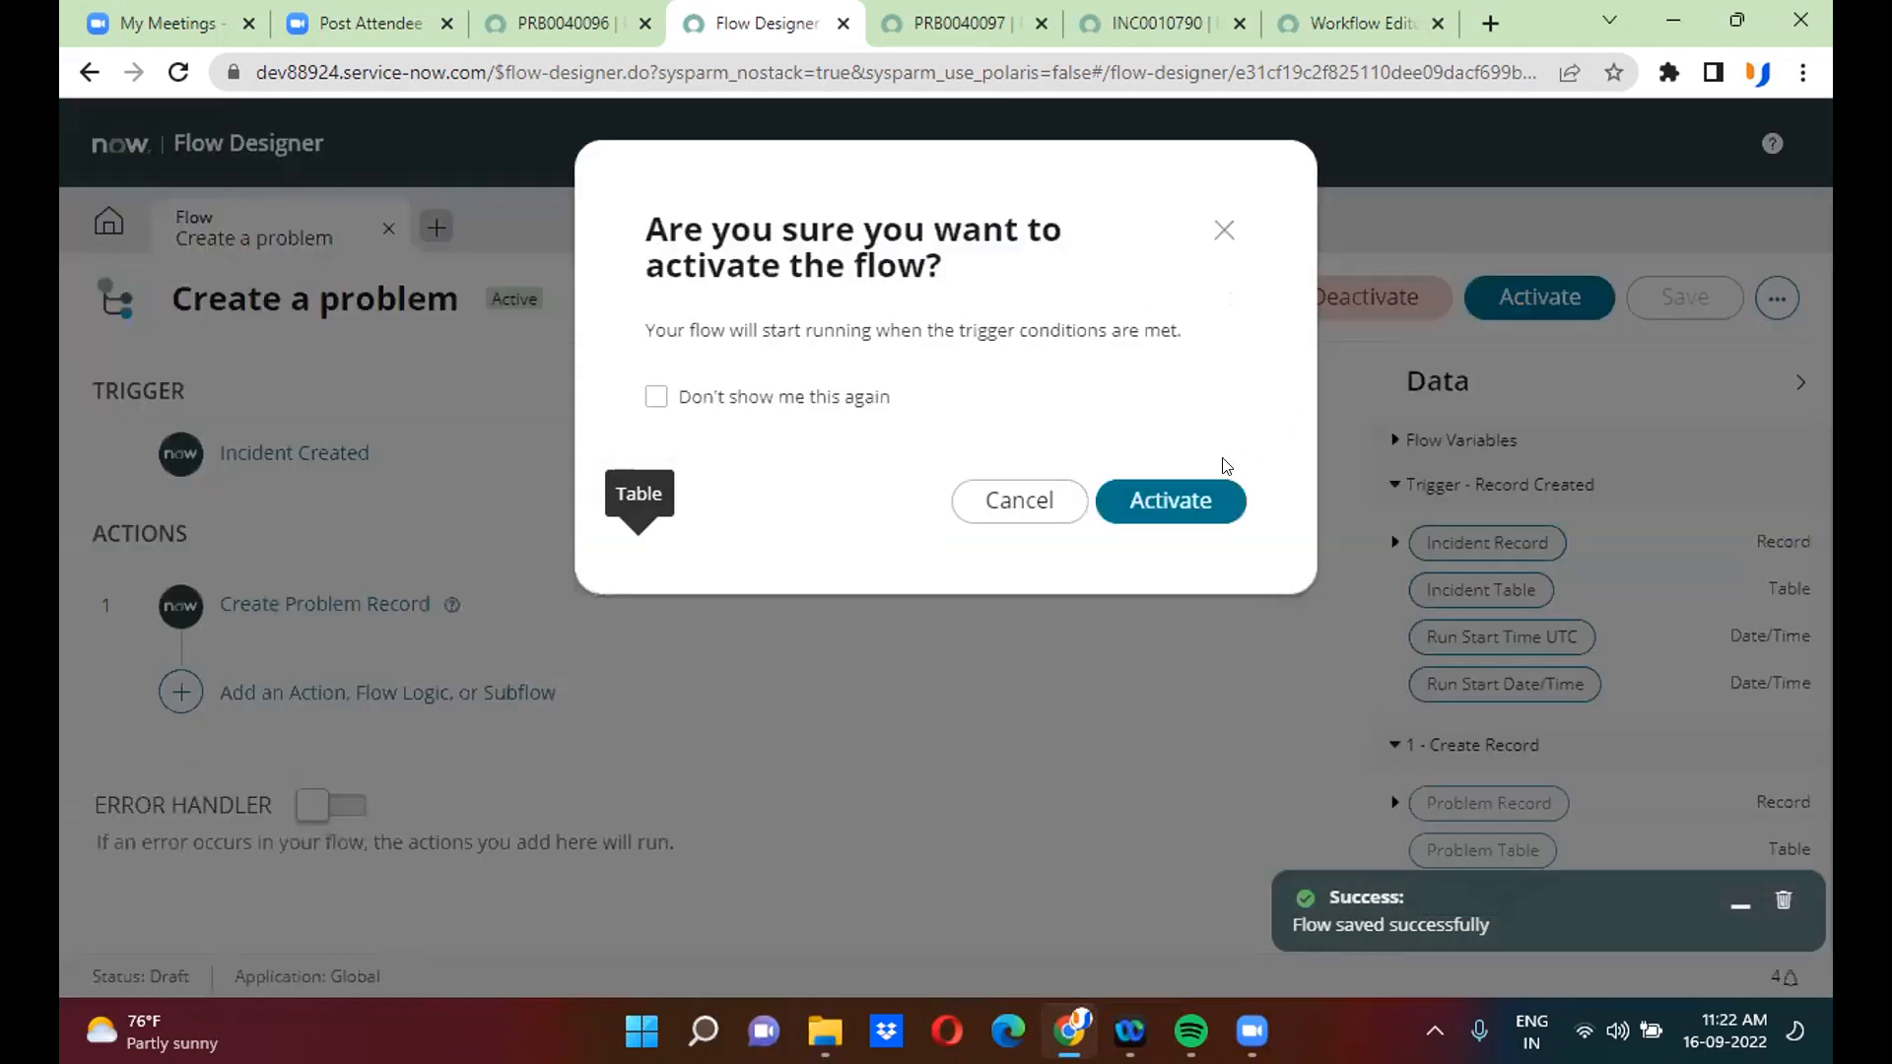
left_click(1173, 501)
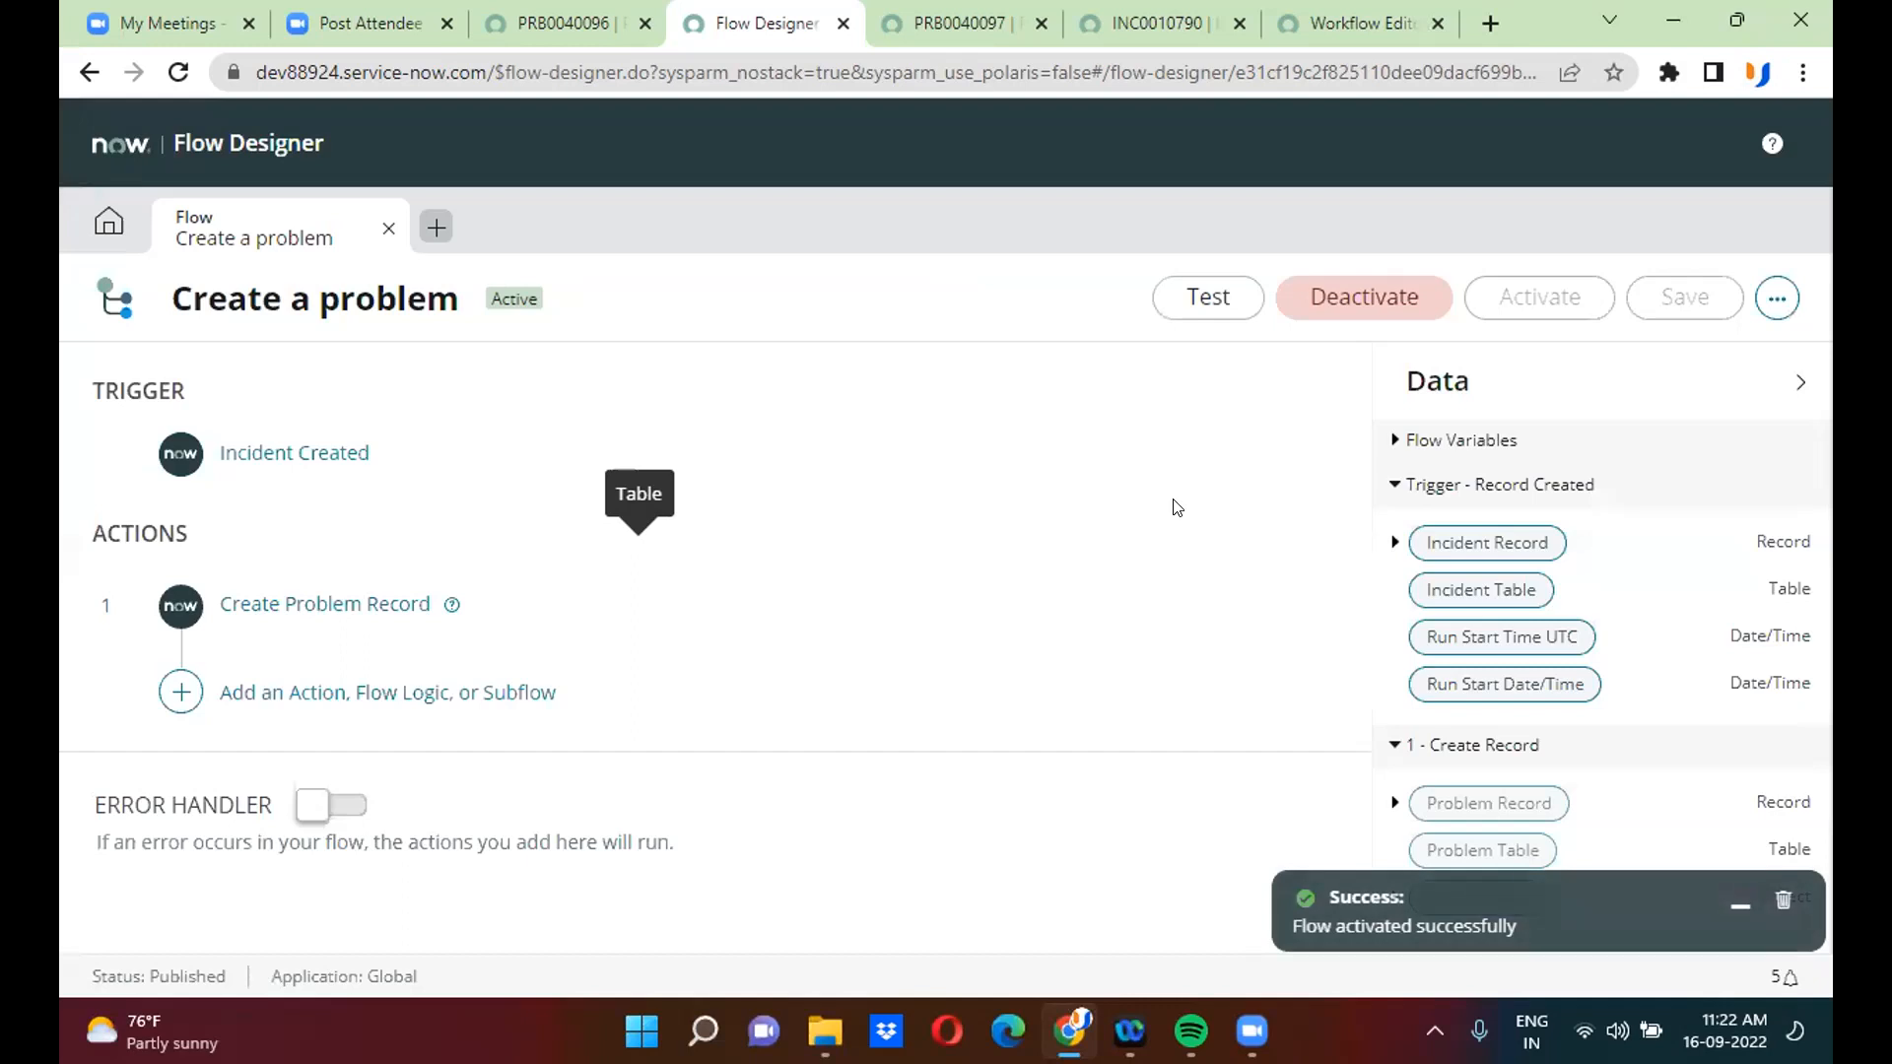
- Open a blank new incident form by replacing the sys_id in incident INC0010790's URL with -1
left_click(1126, 21)
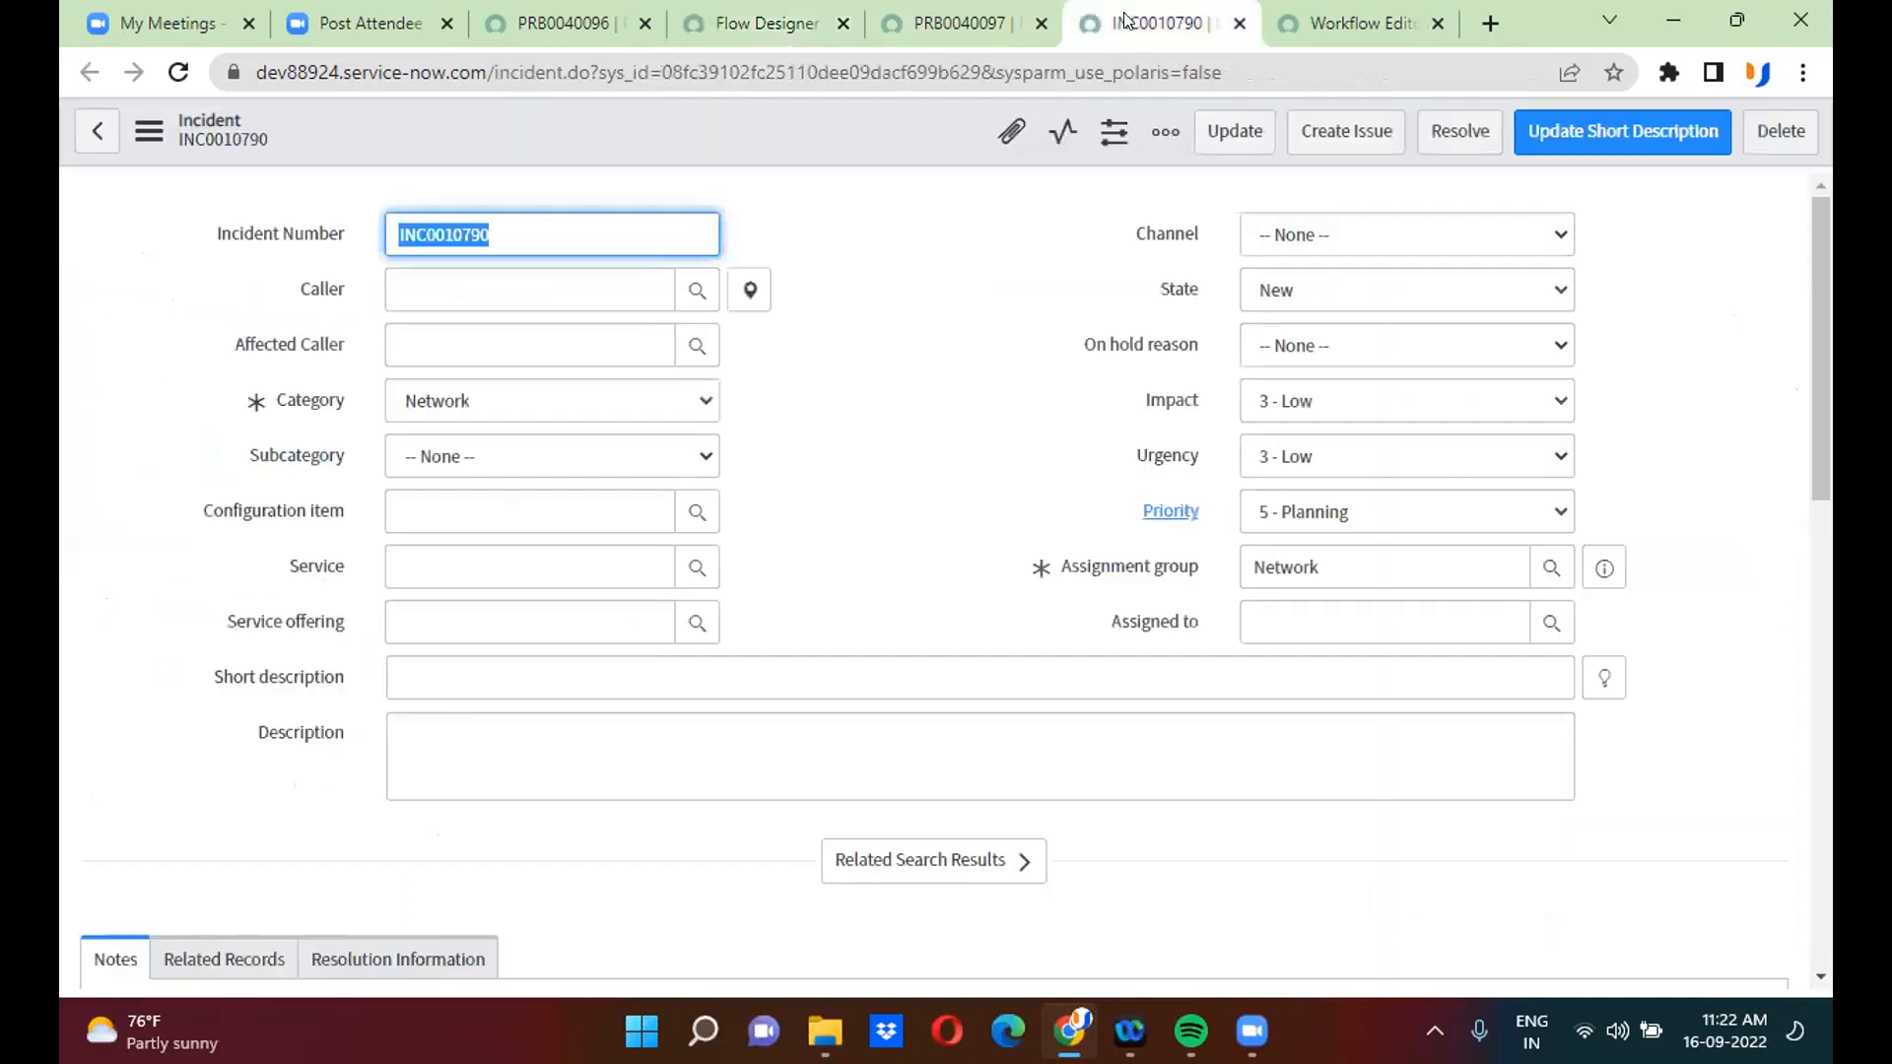
left_click(796, 75)
double_click(796, 75)
type("-1")
key("Return")
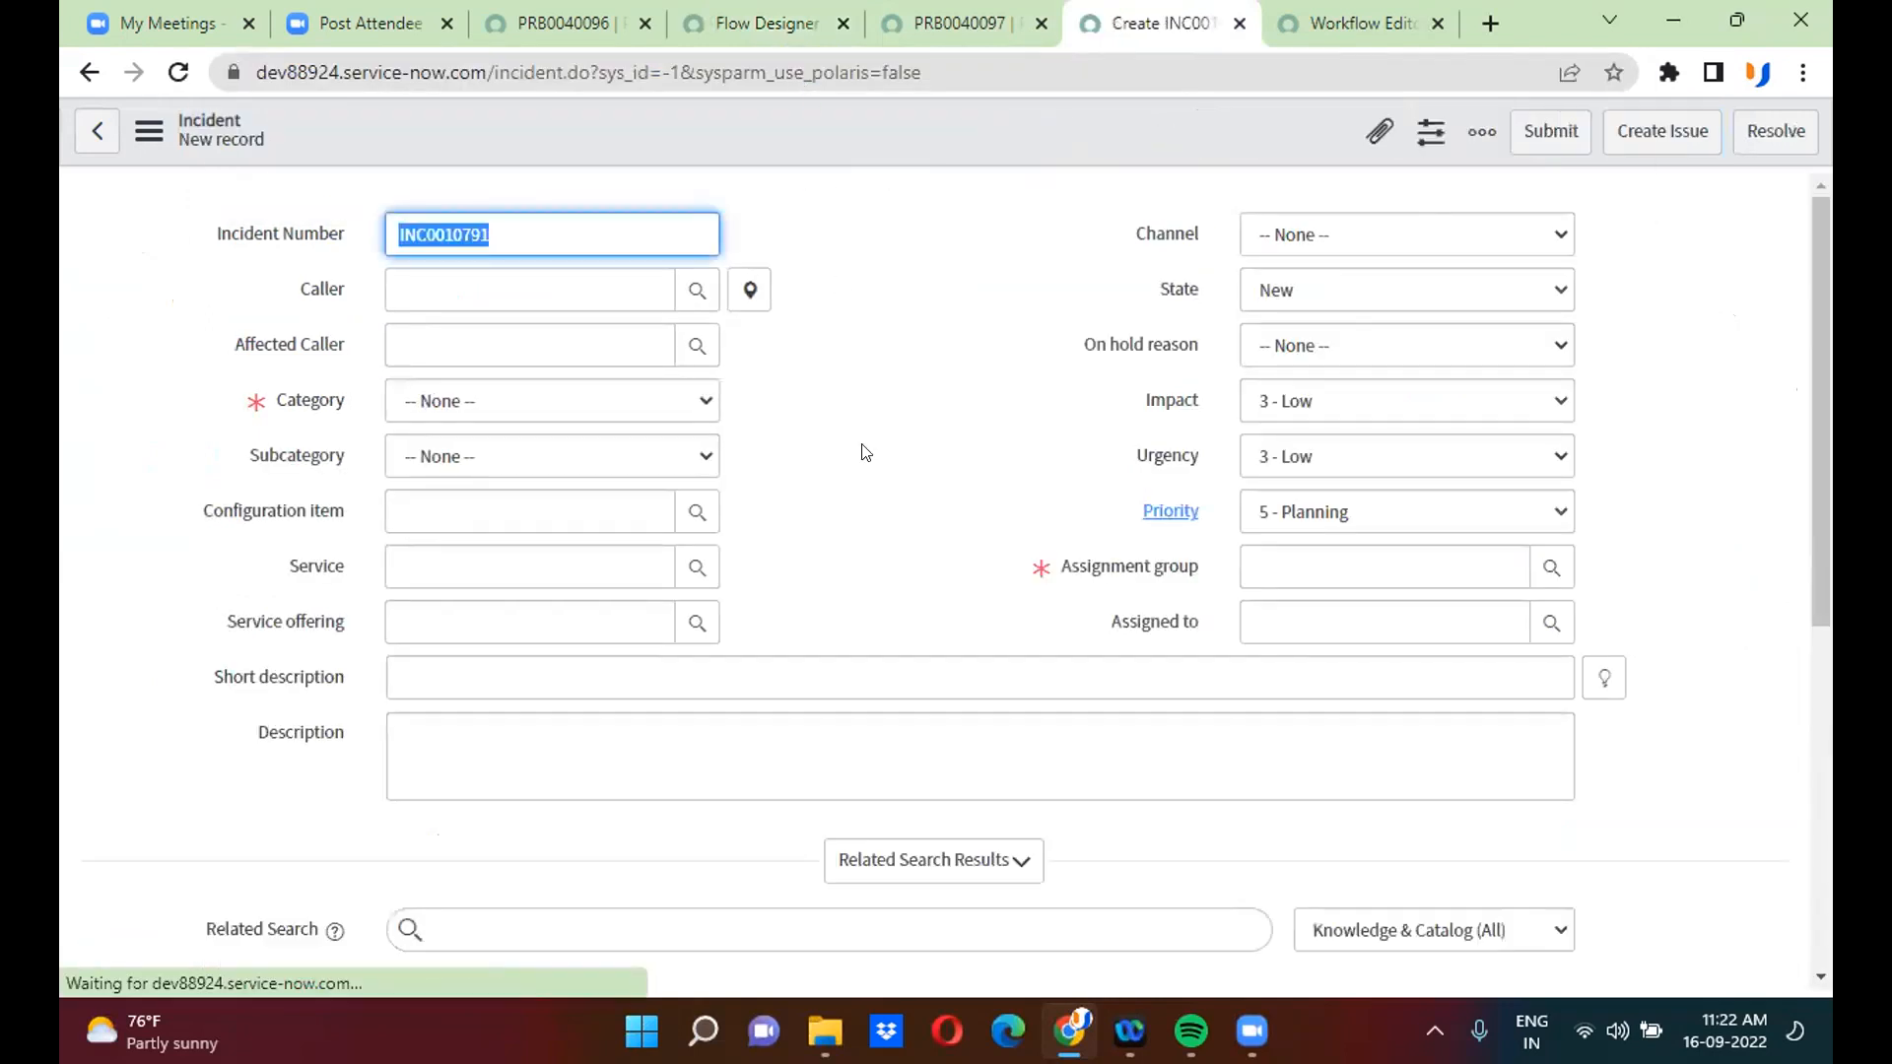
- Set the new incident's Category to Hardware and its Assignment group to CAB Approval
left_click(519, 398)
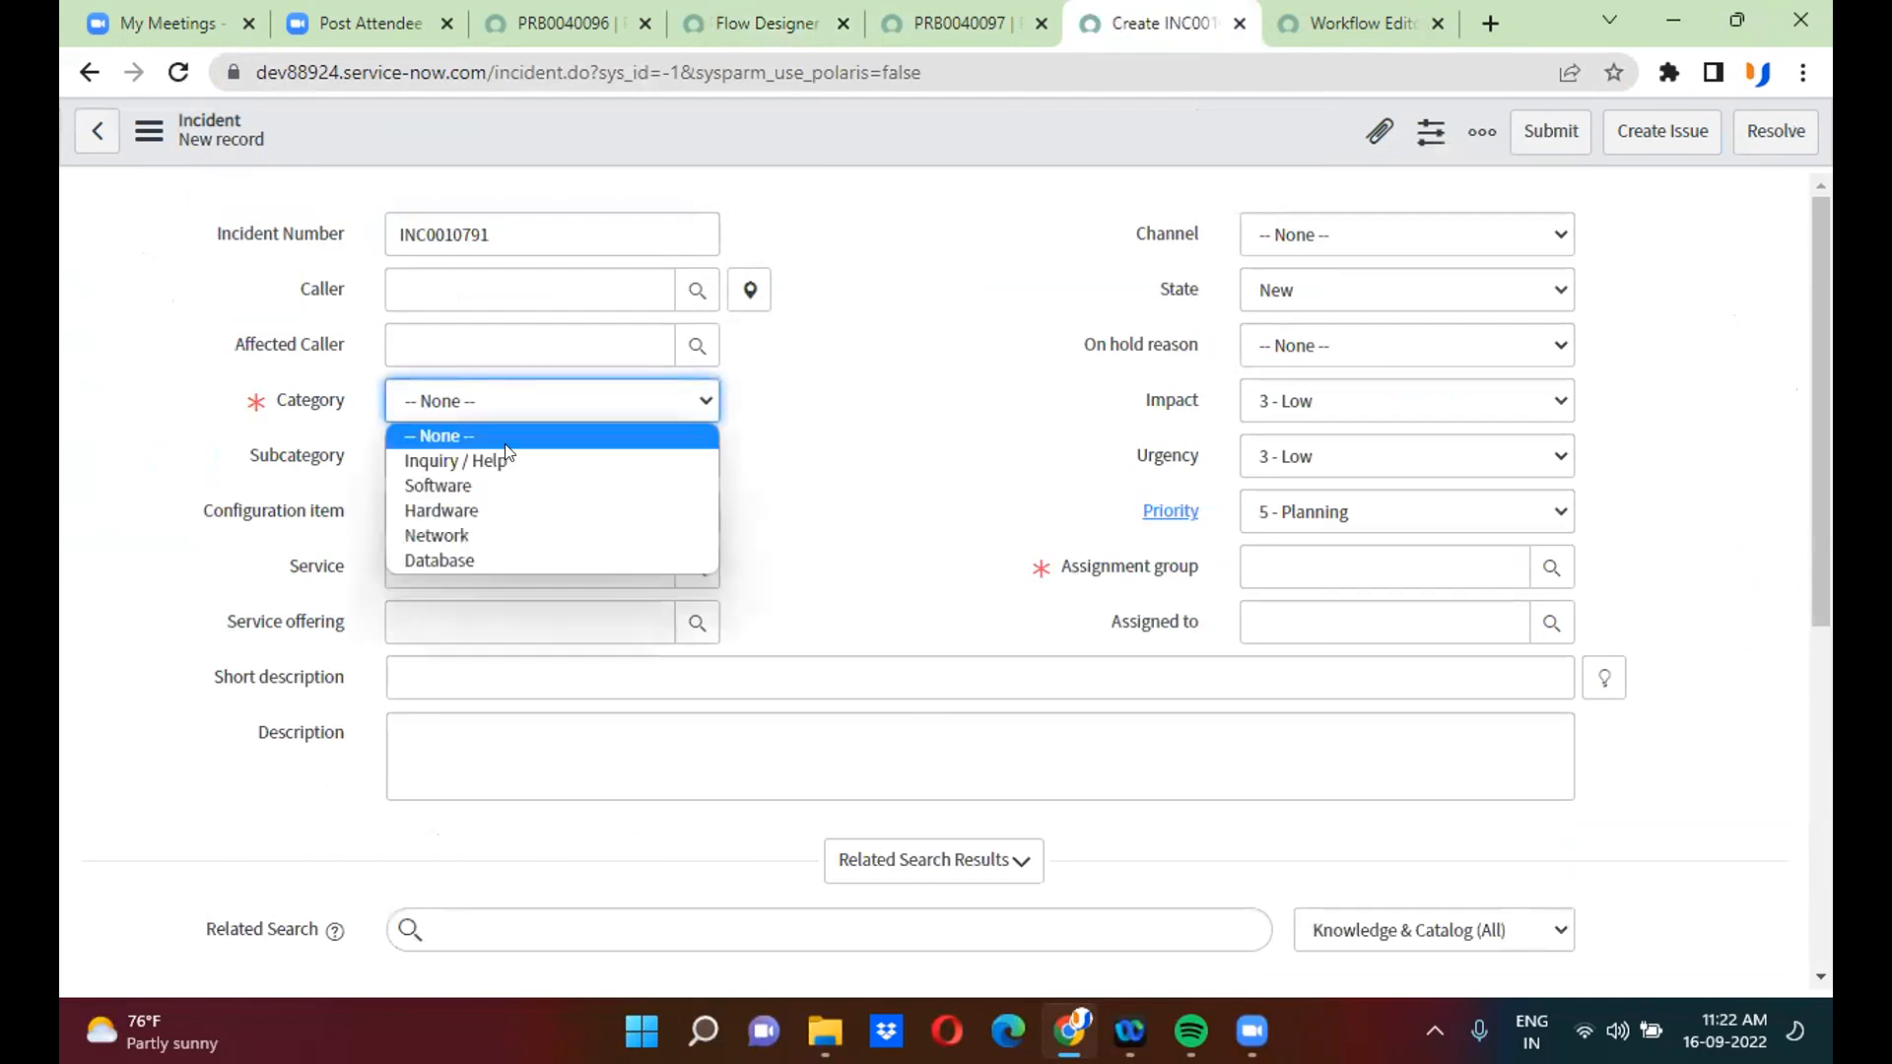
left_click(493, 508)
left_click(1279, 556)
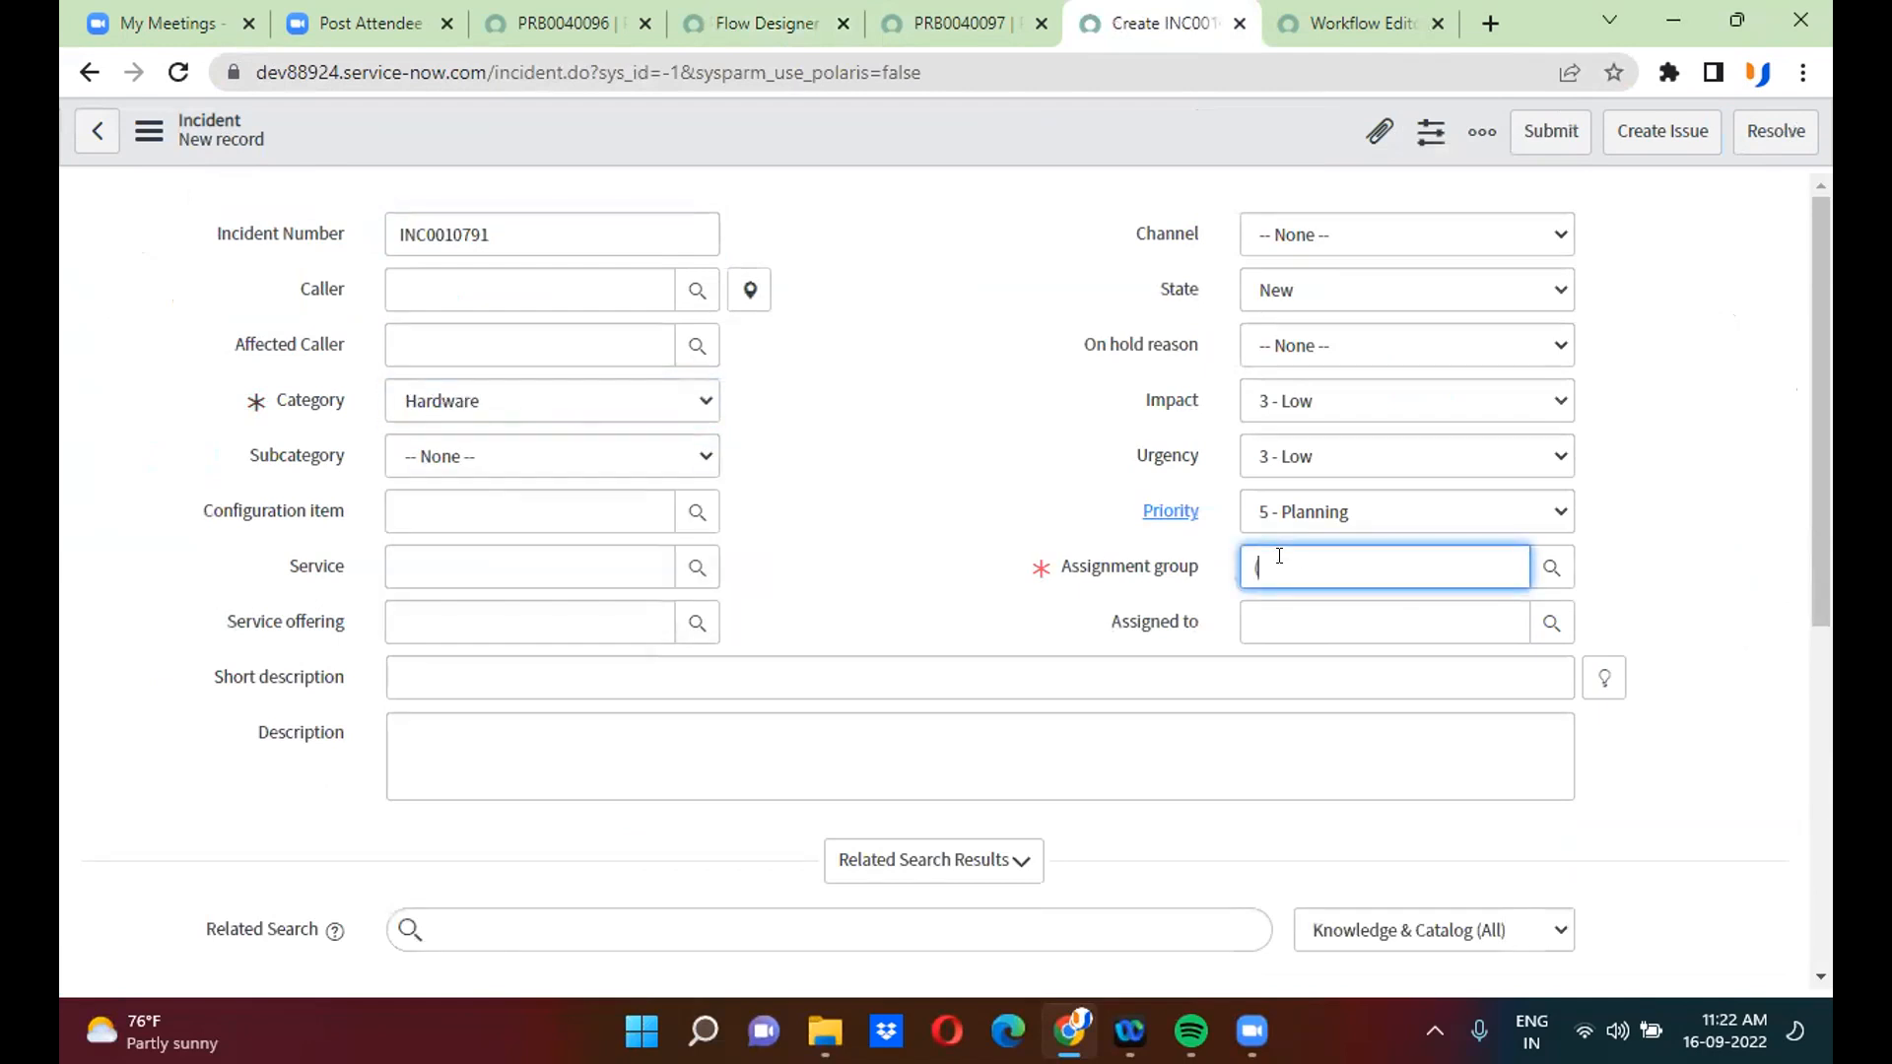
type("**")
left_click(1299, 672)
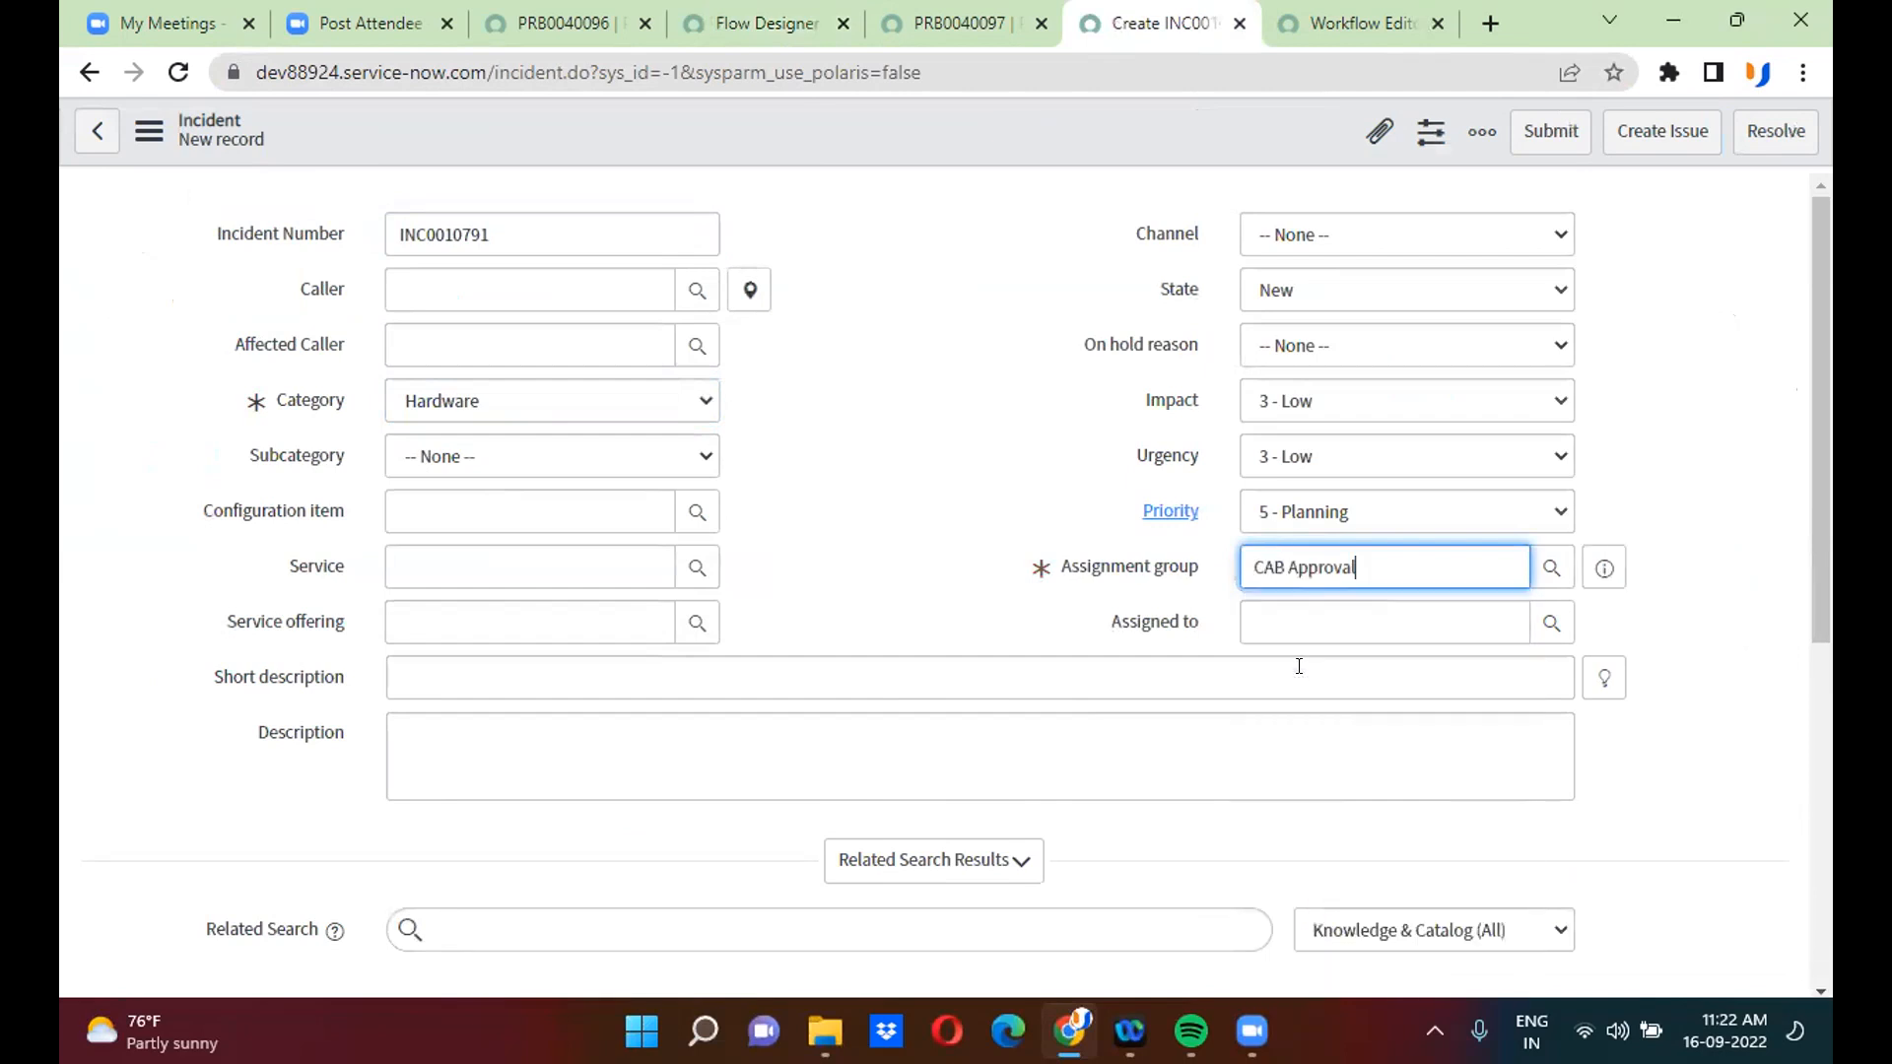
- Enter Test 5678 as the incident's short description and Test 3456 as its description, and save the record
left_click(735, 656)
type("T")
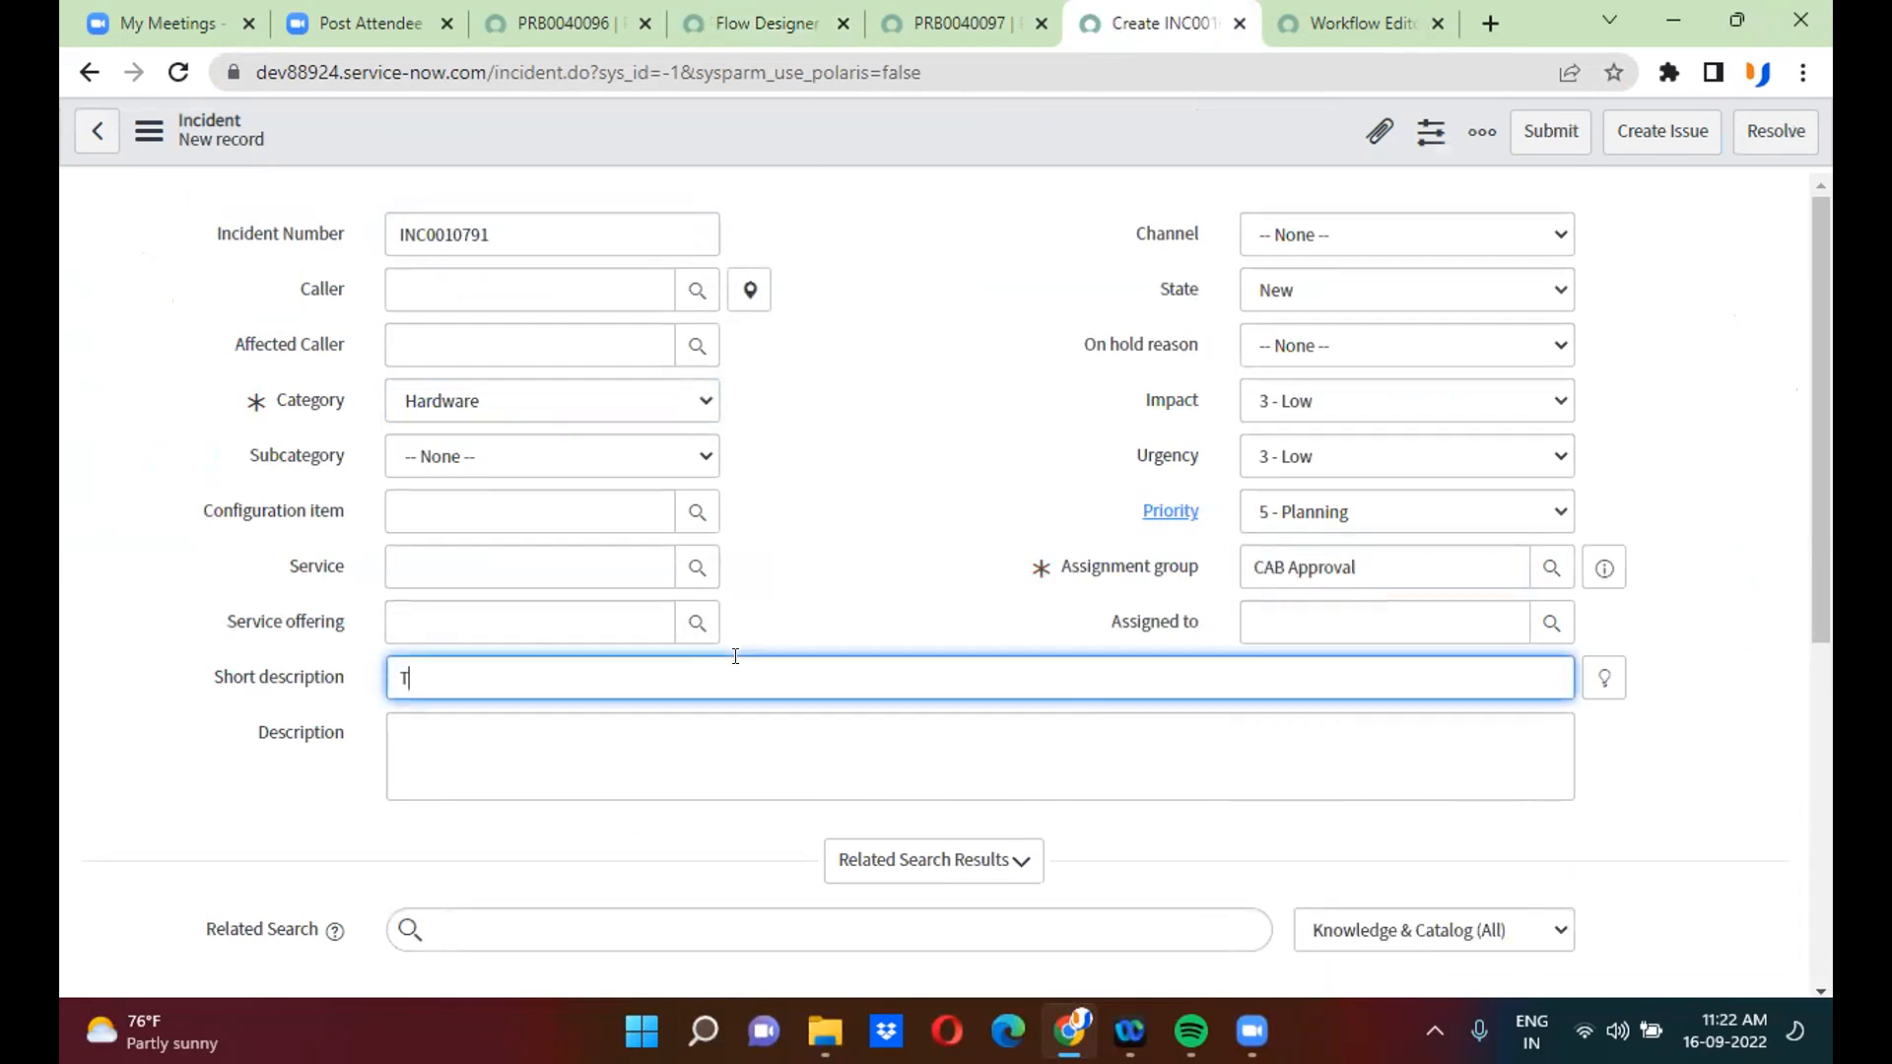
type("est 5678")
key("Tab")
type("Test 3456")
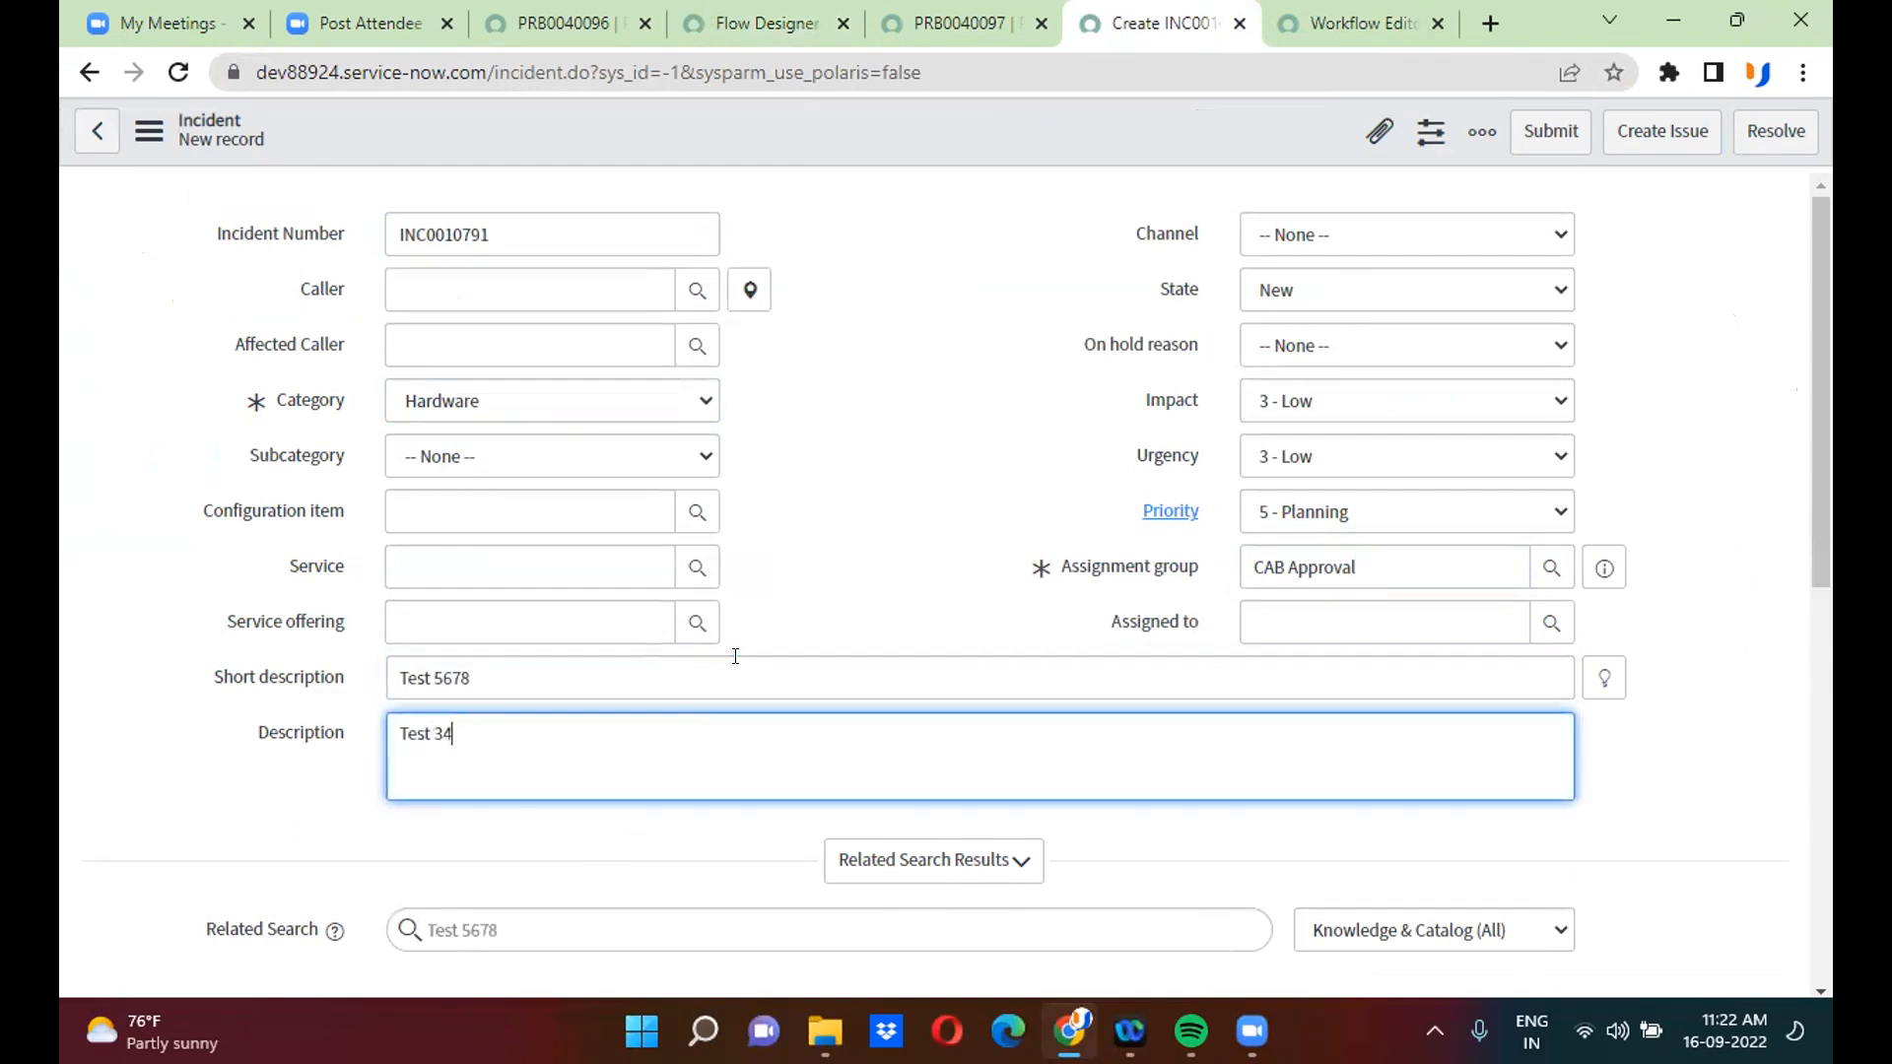
right_click(888, 124)
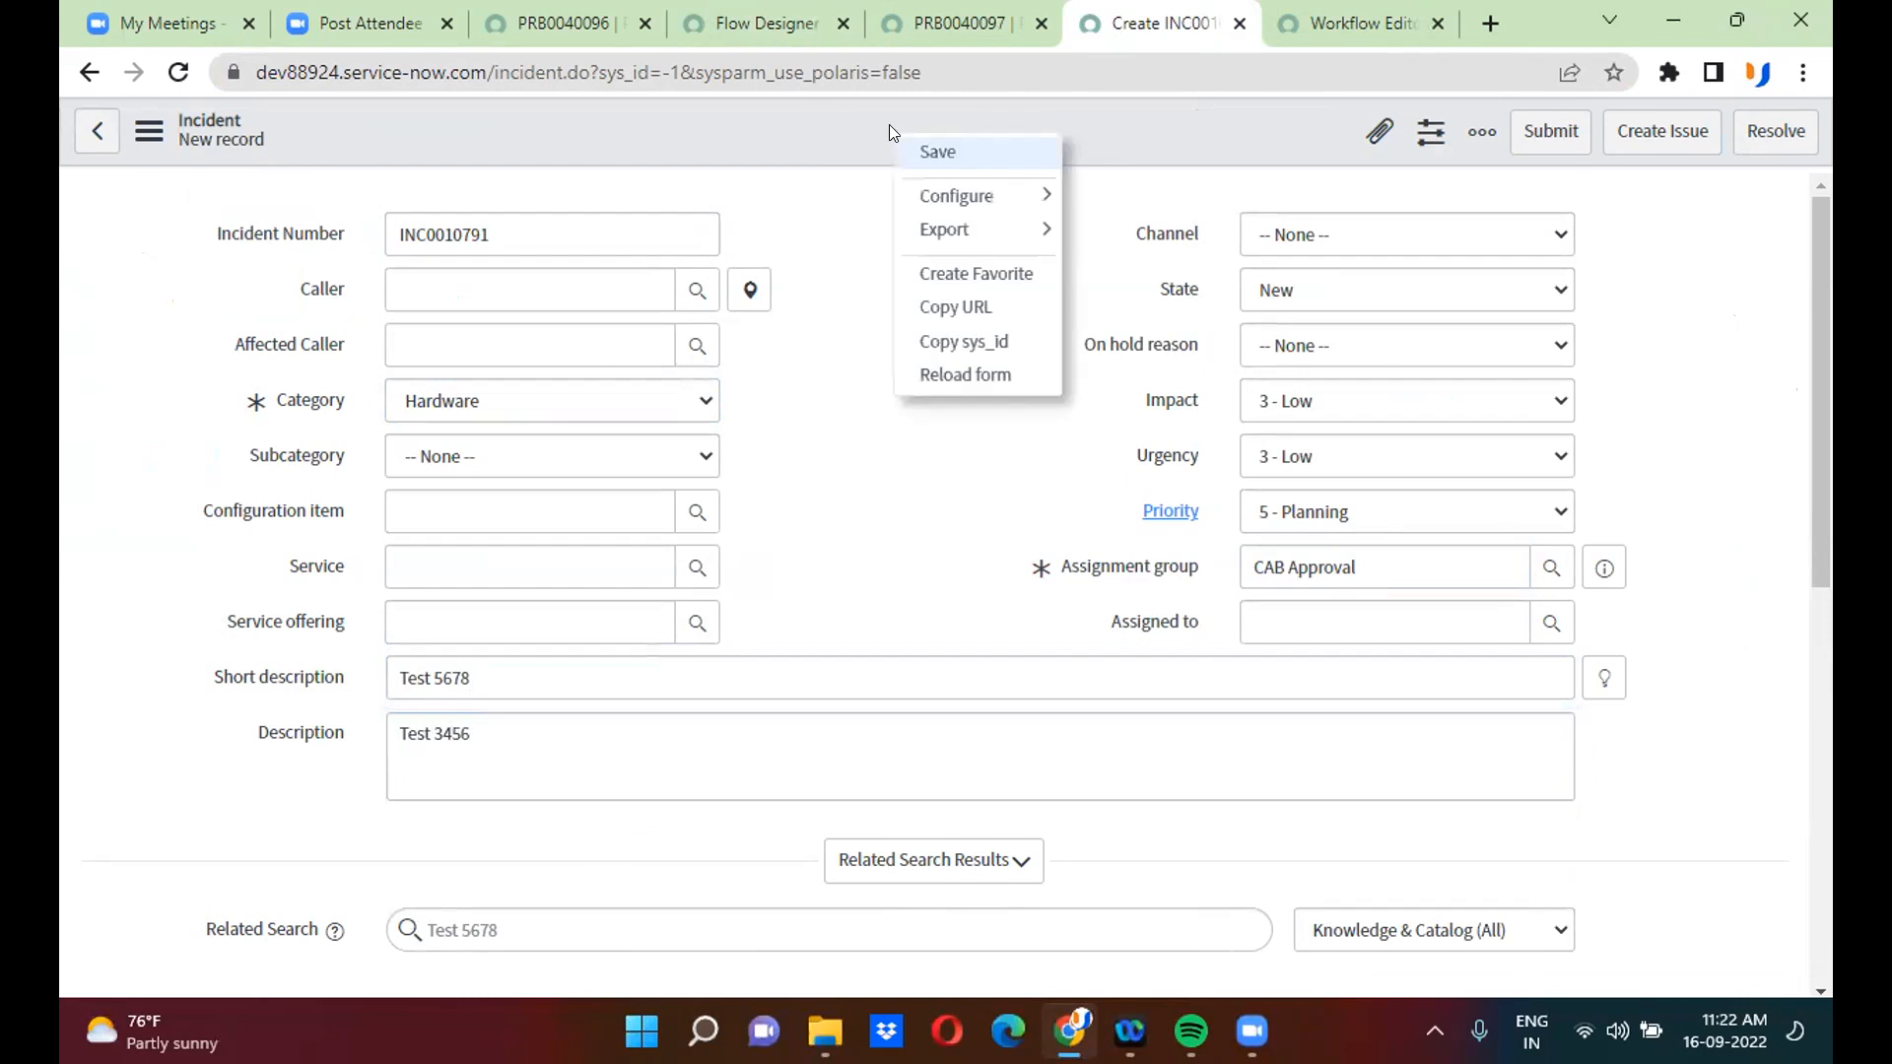
left_click(974, 151)
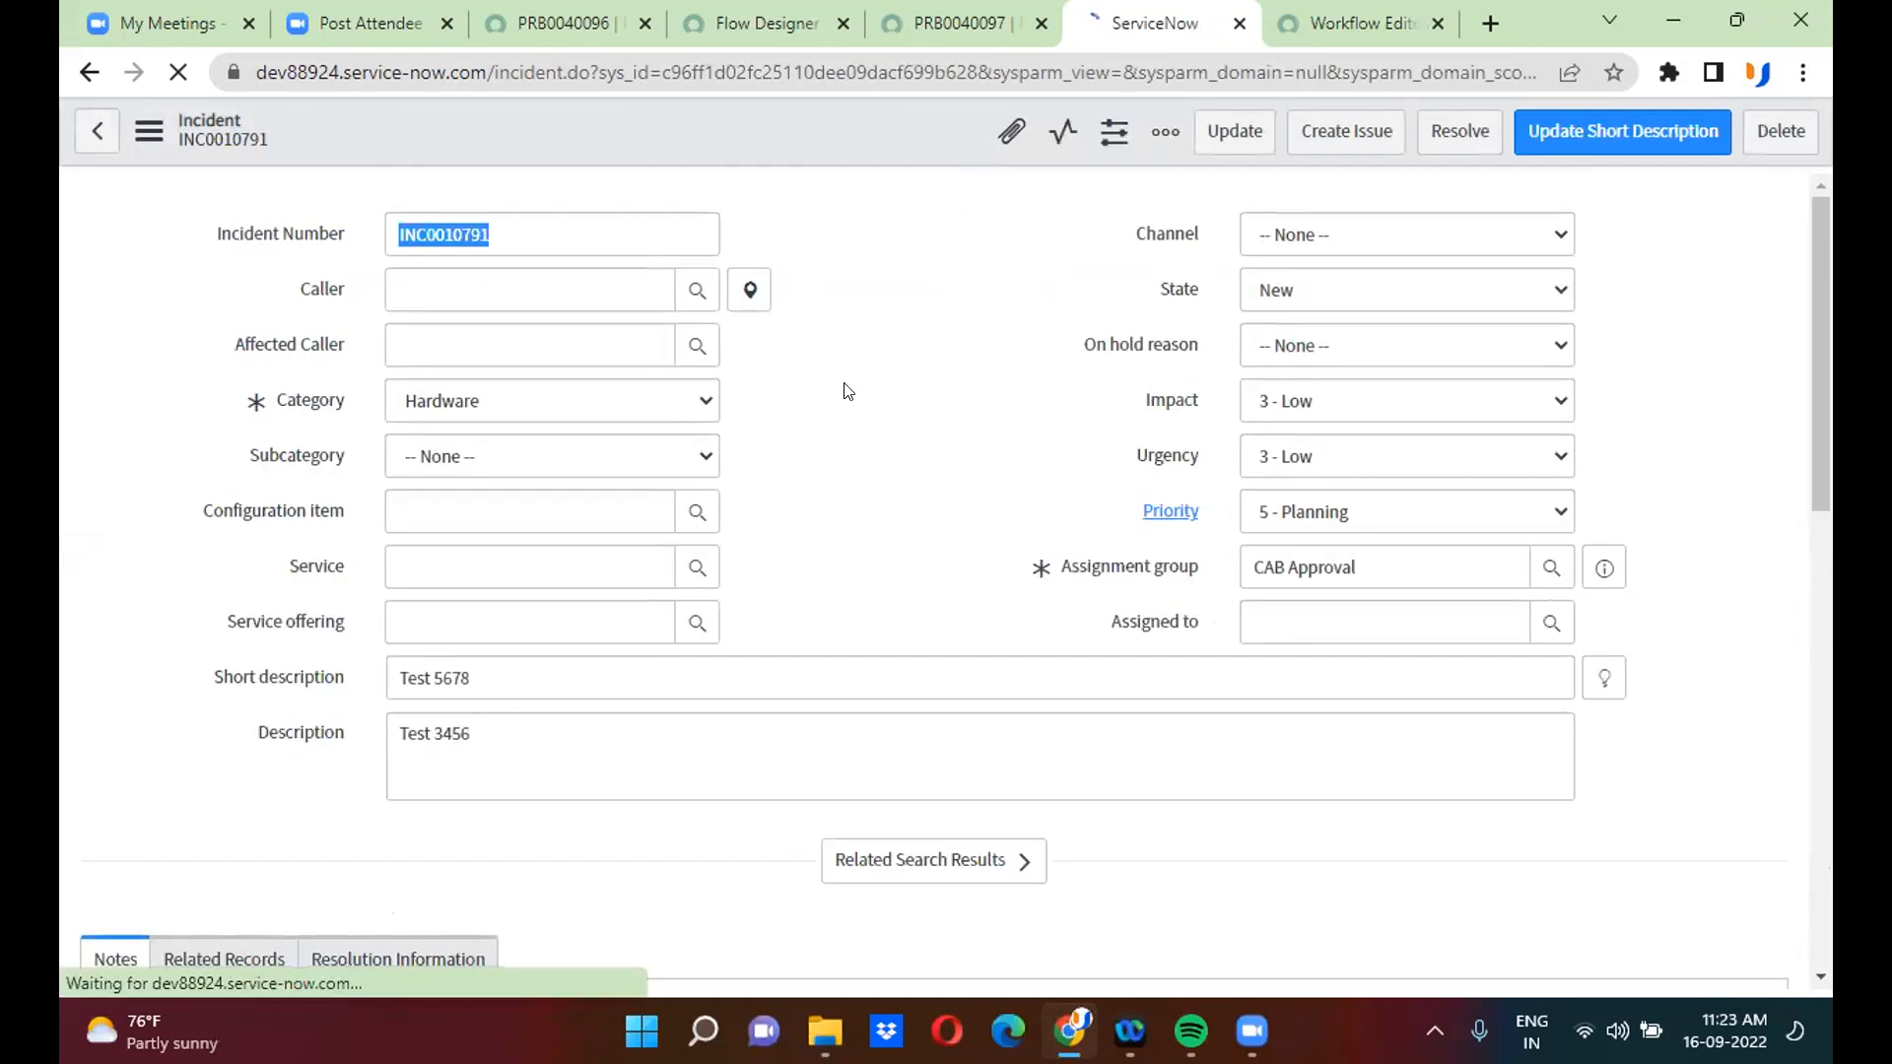
- Check the Related Records of incident INC0010791 for a linked problem
scroll(844, 391, "down", 1)
scroll(844, 391, "down", 3)
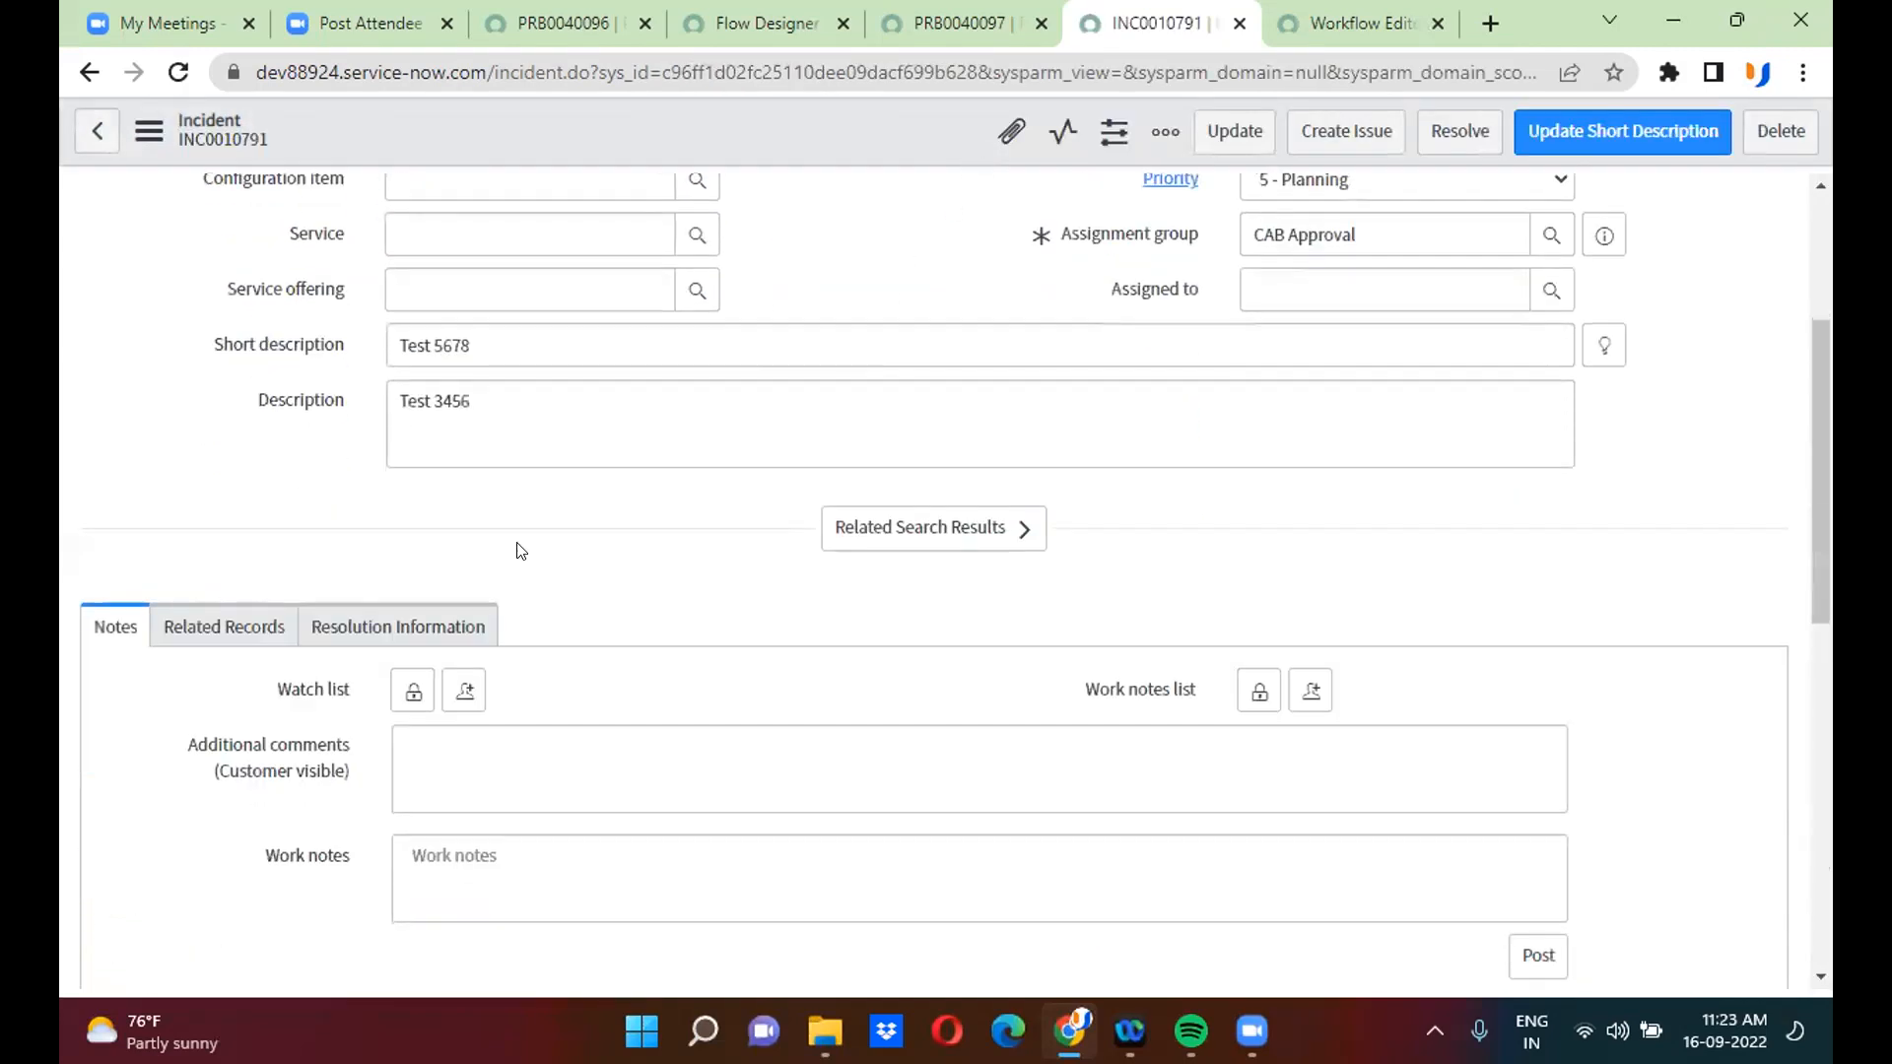
left_click(244, 631)
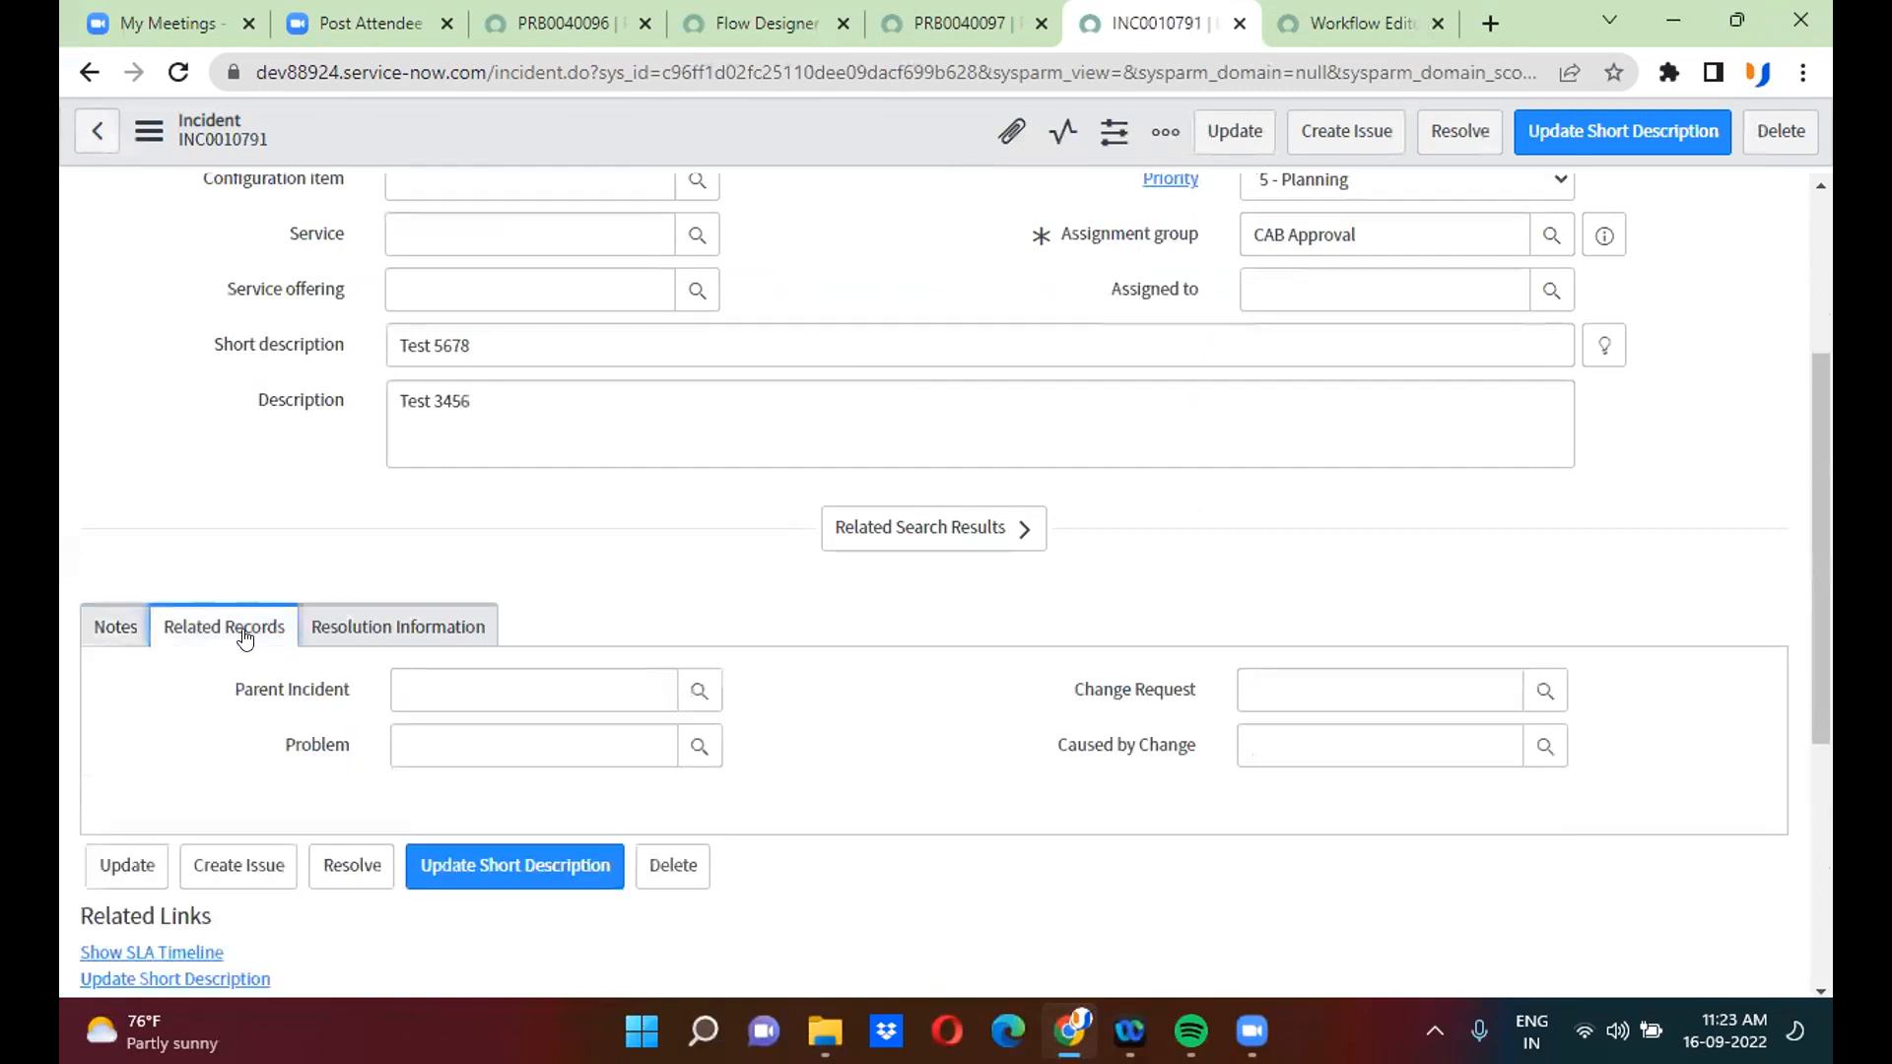
- Open the list of all problems by replacing problem PRB0040097's URL with the one ending in problem_list.do
left_click(568, 4)
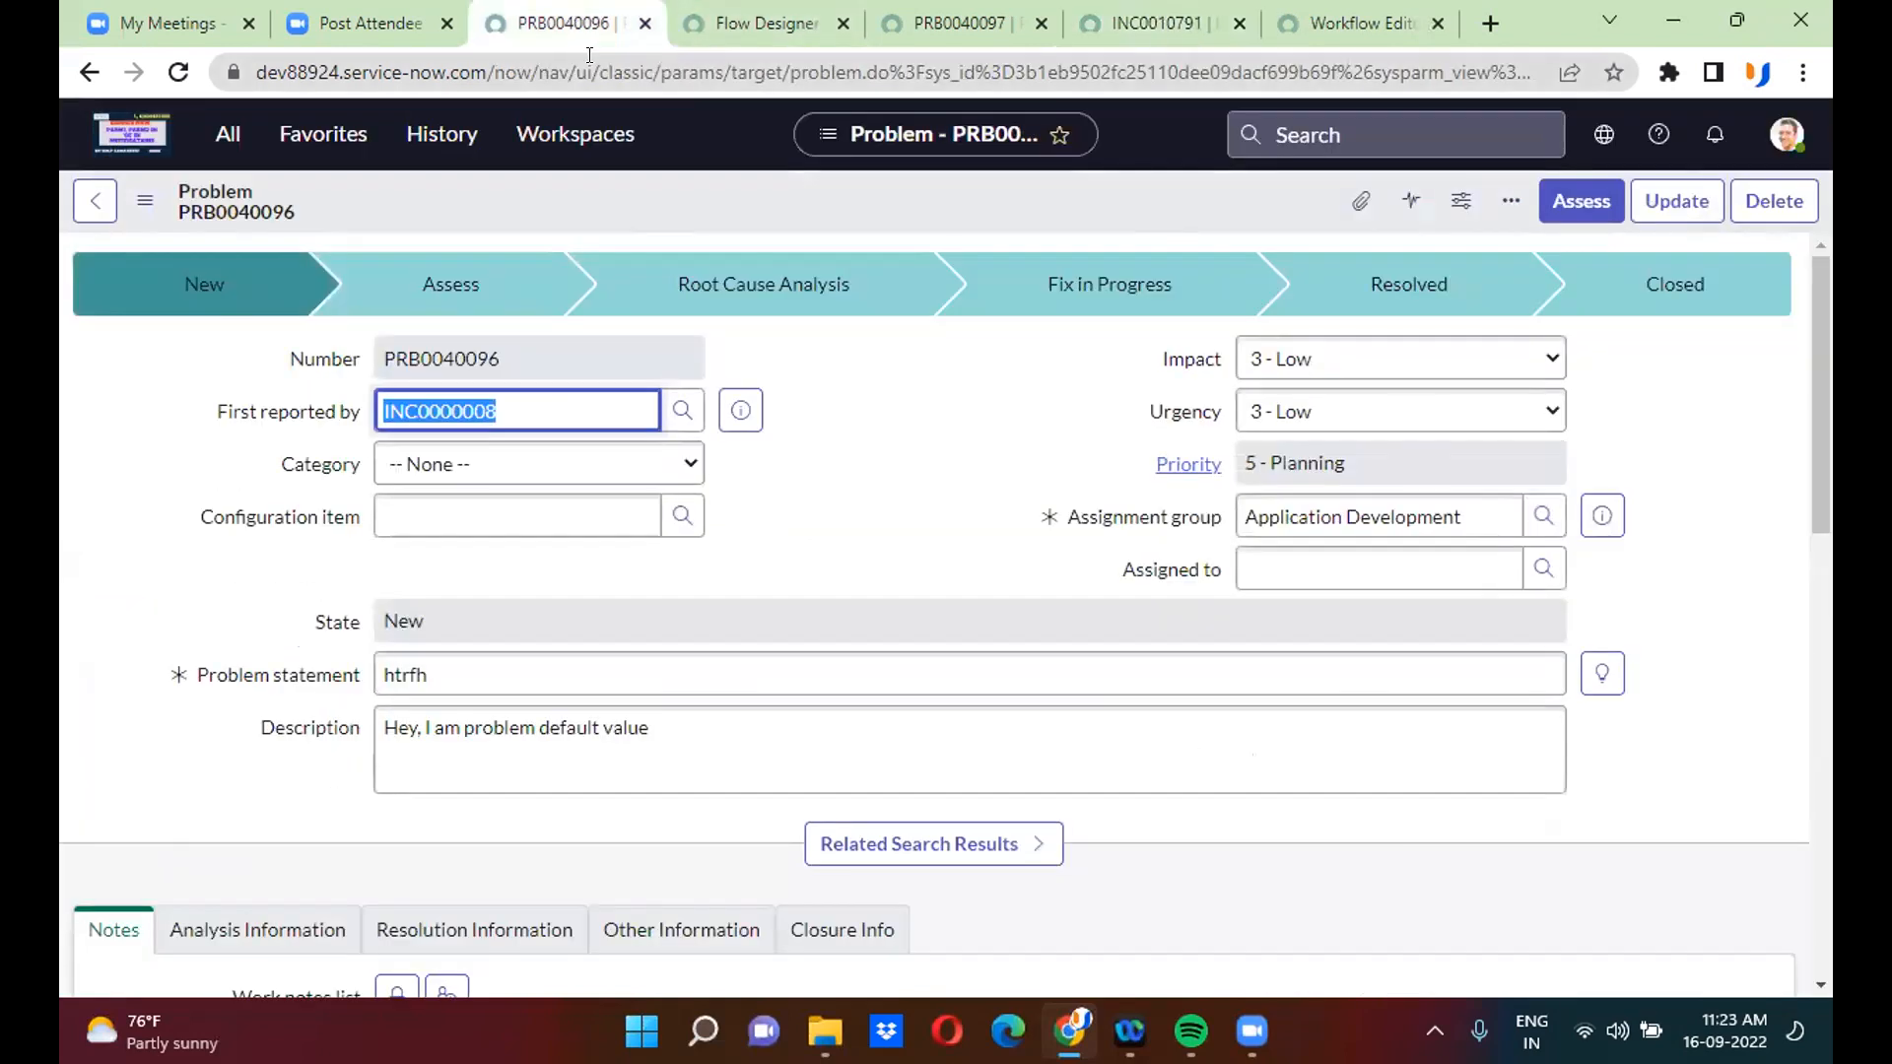
left_click(951, 23)
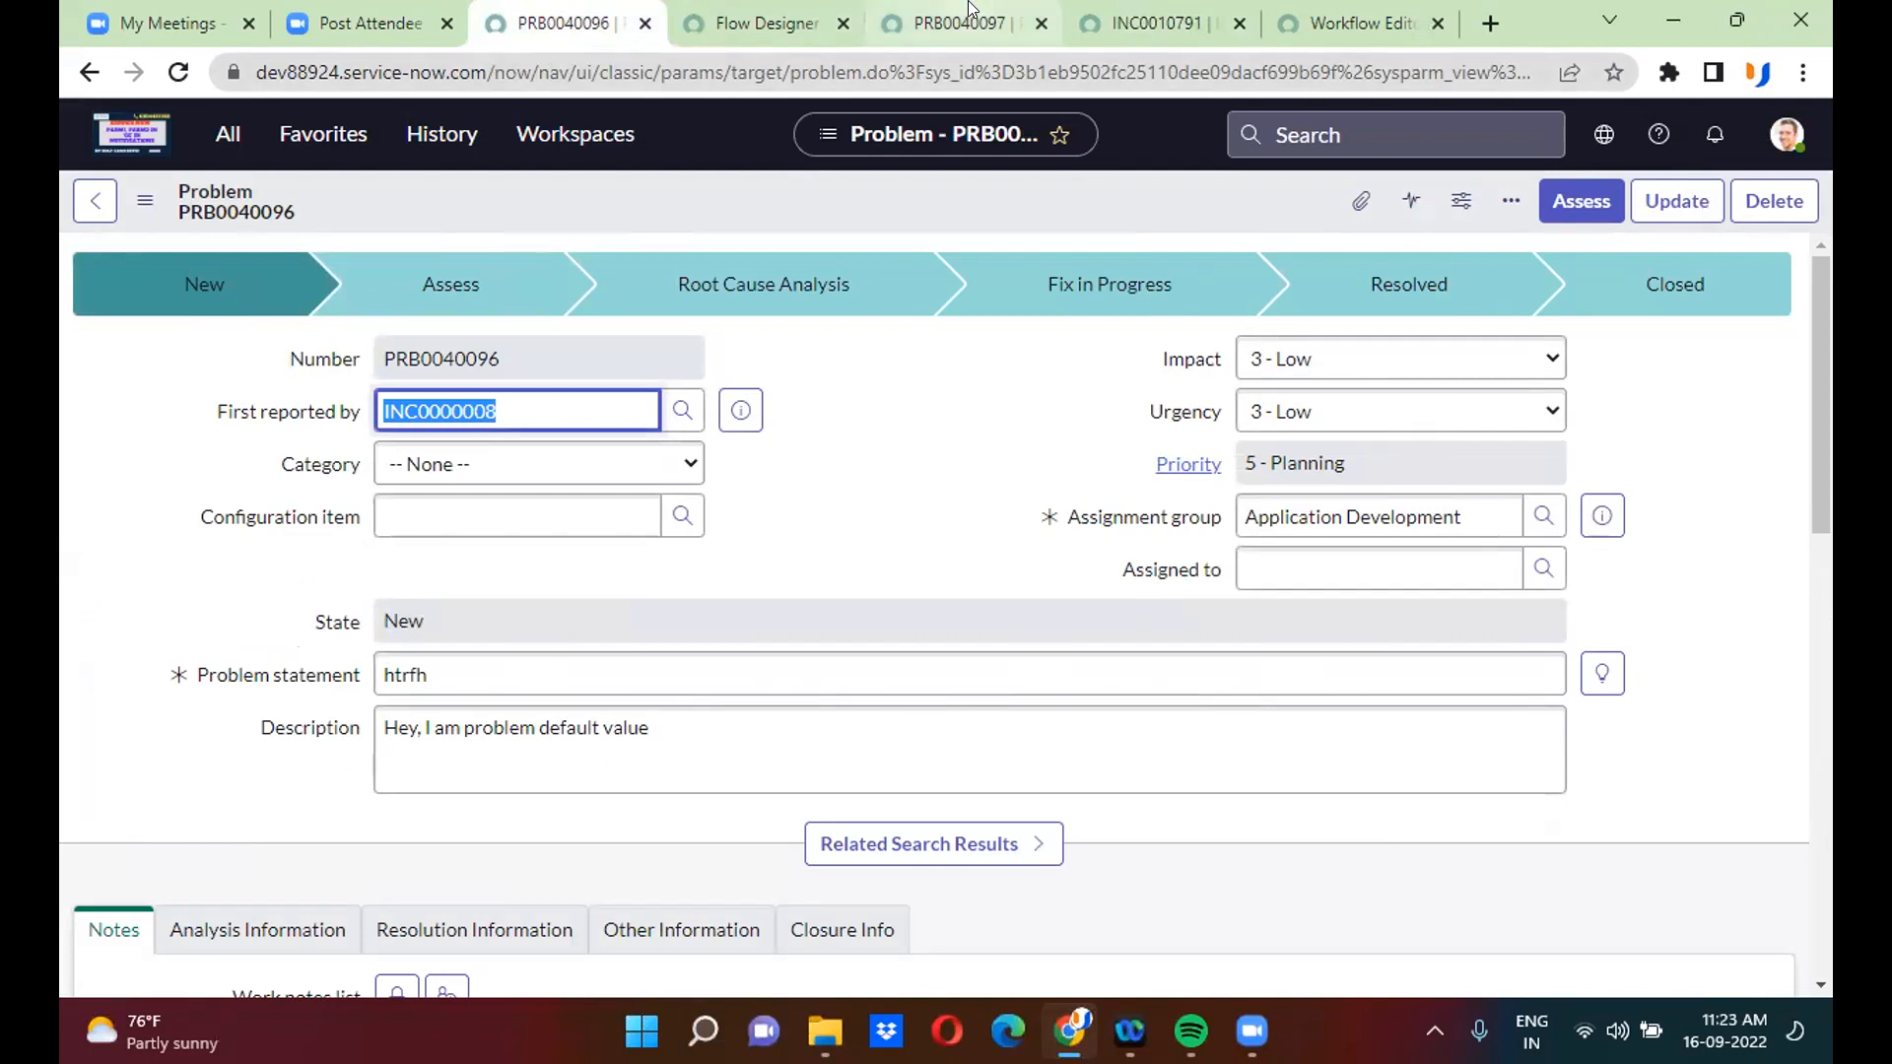
left_click_drag(591, 72, 1350, 96)
key("BackSpace")
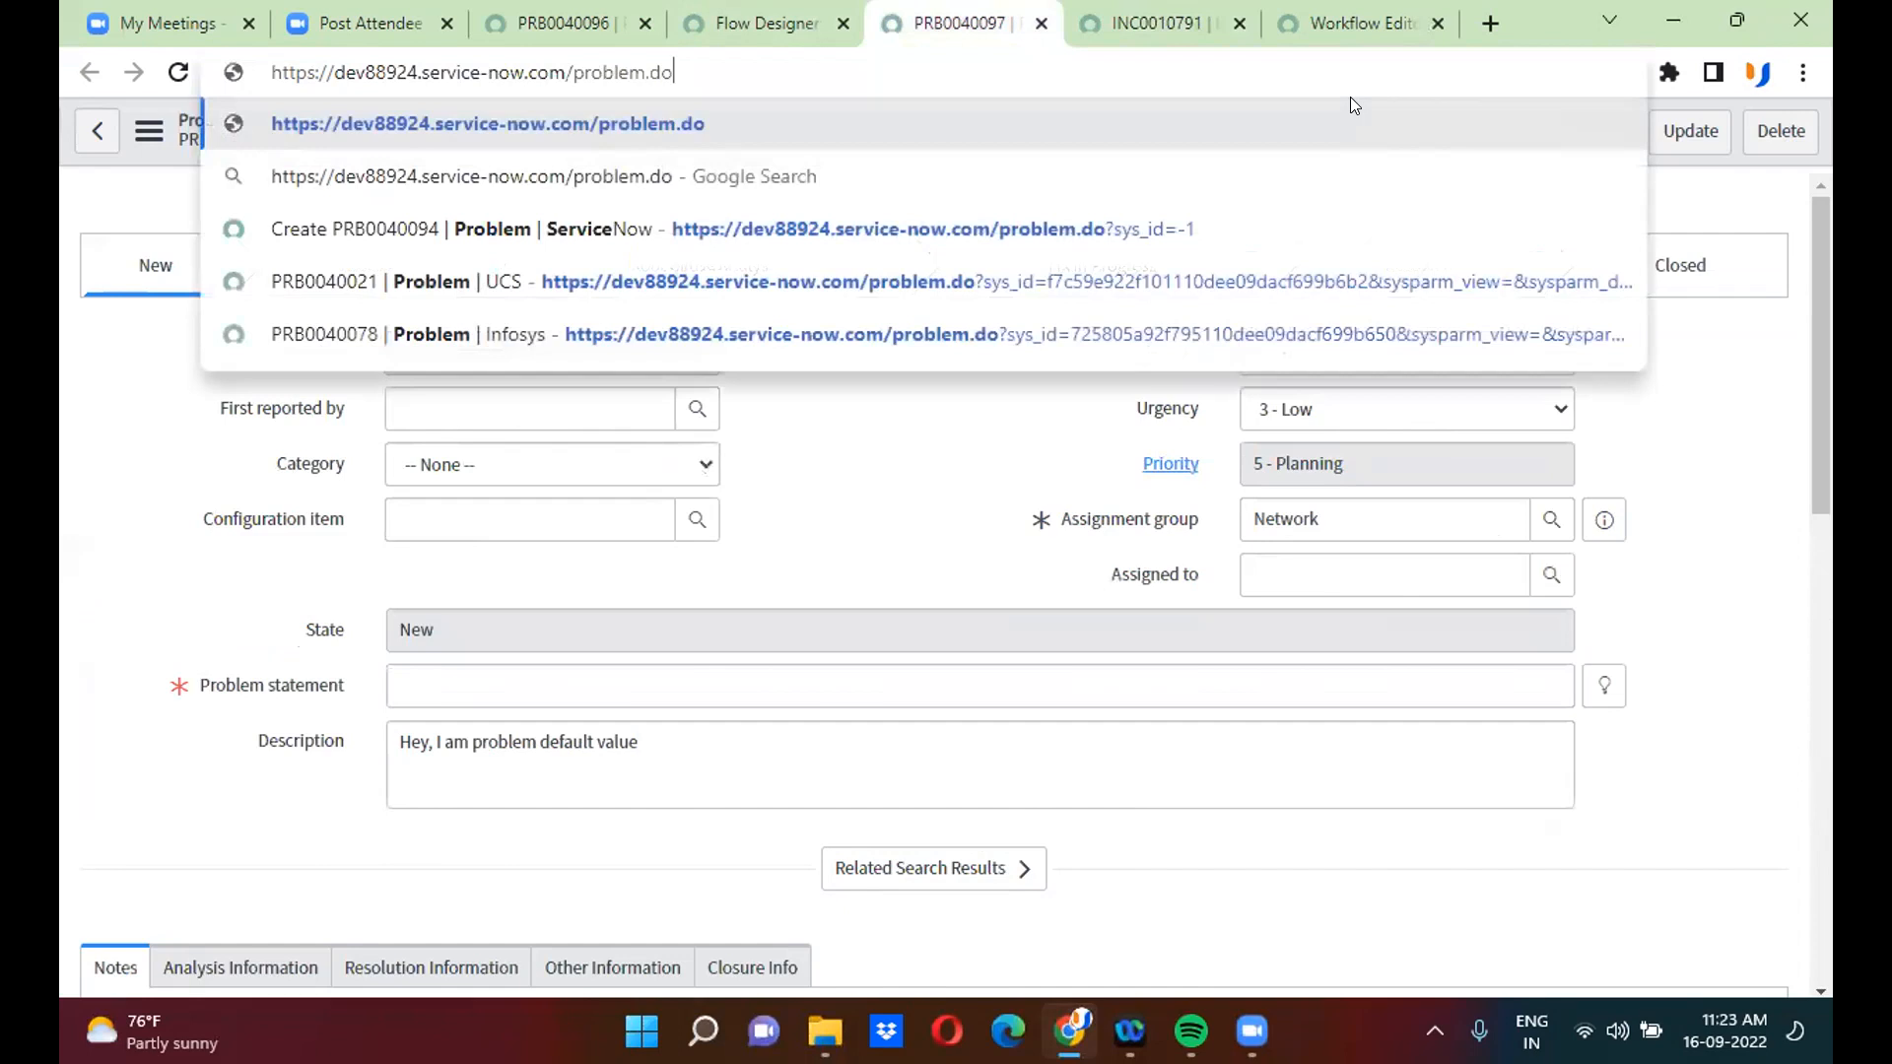
key("Left")
key("Left")
key("Left")
type("_list")
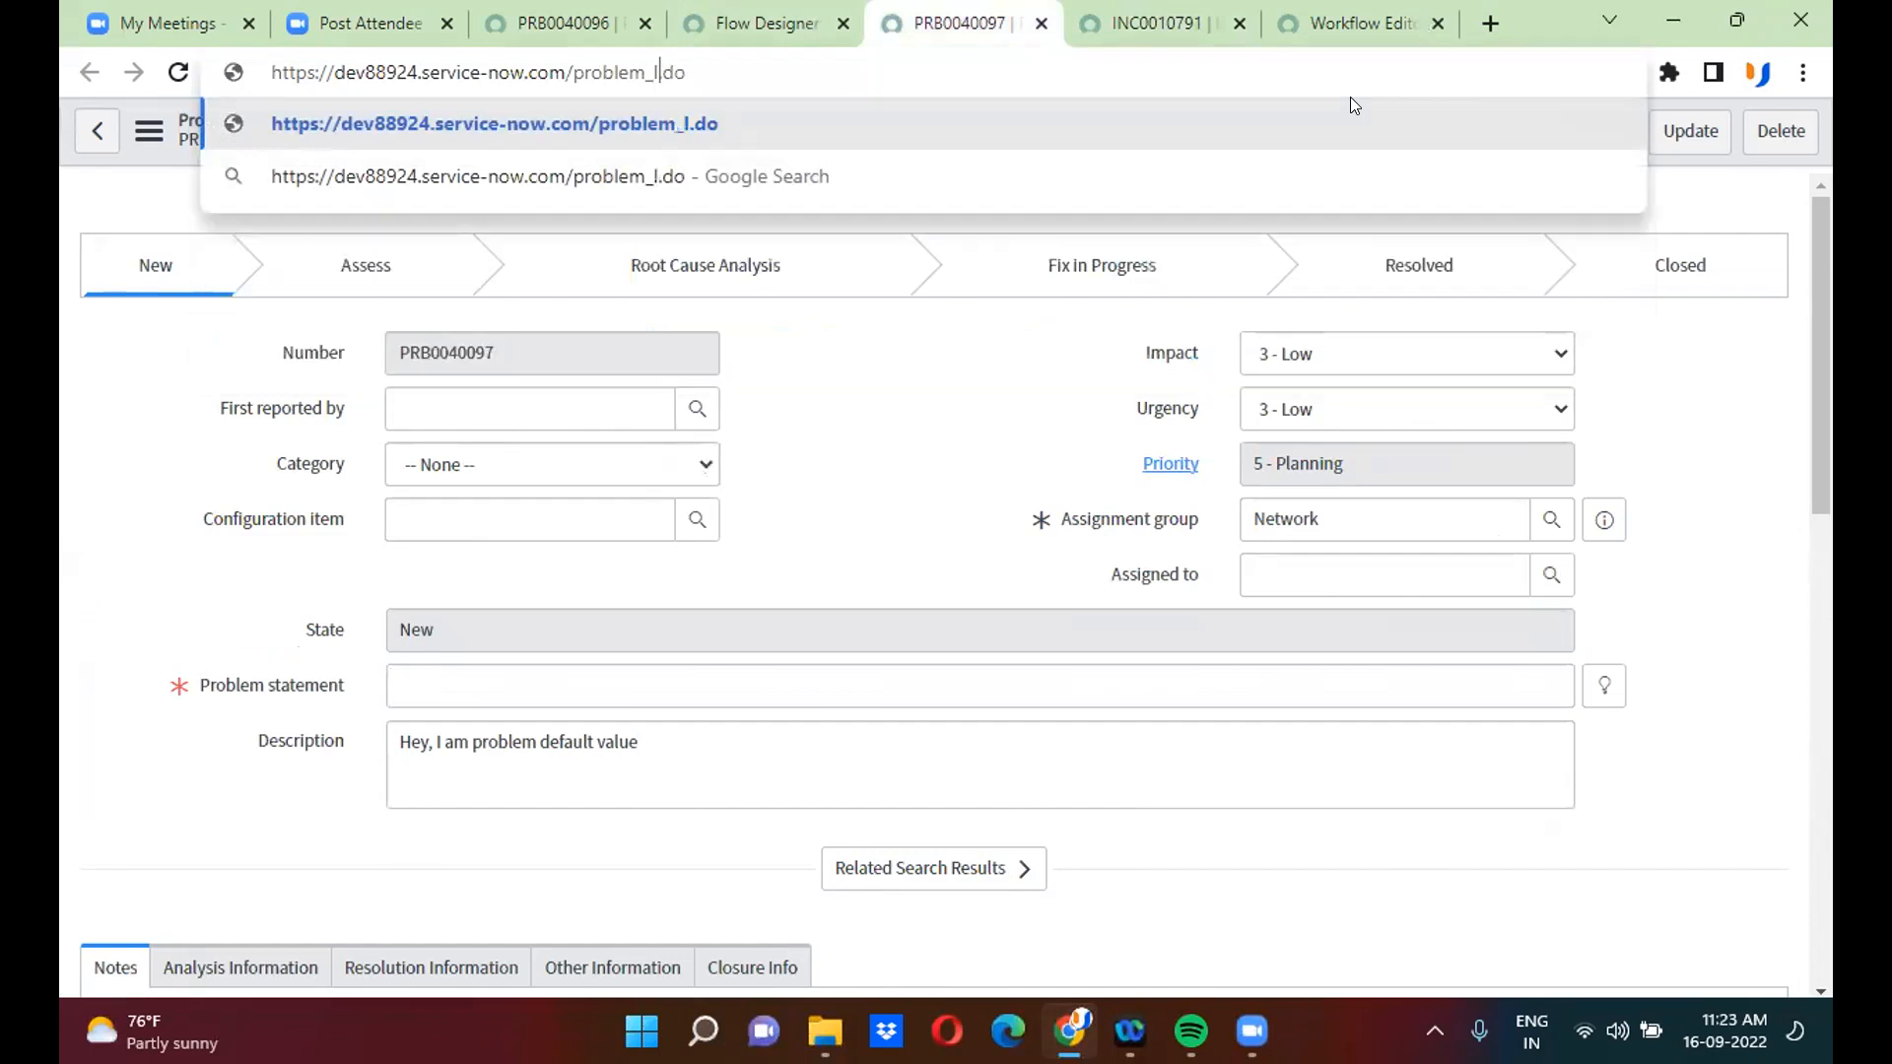
key("Return")
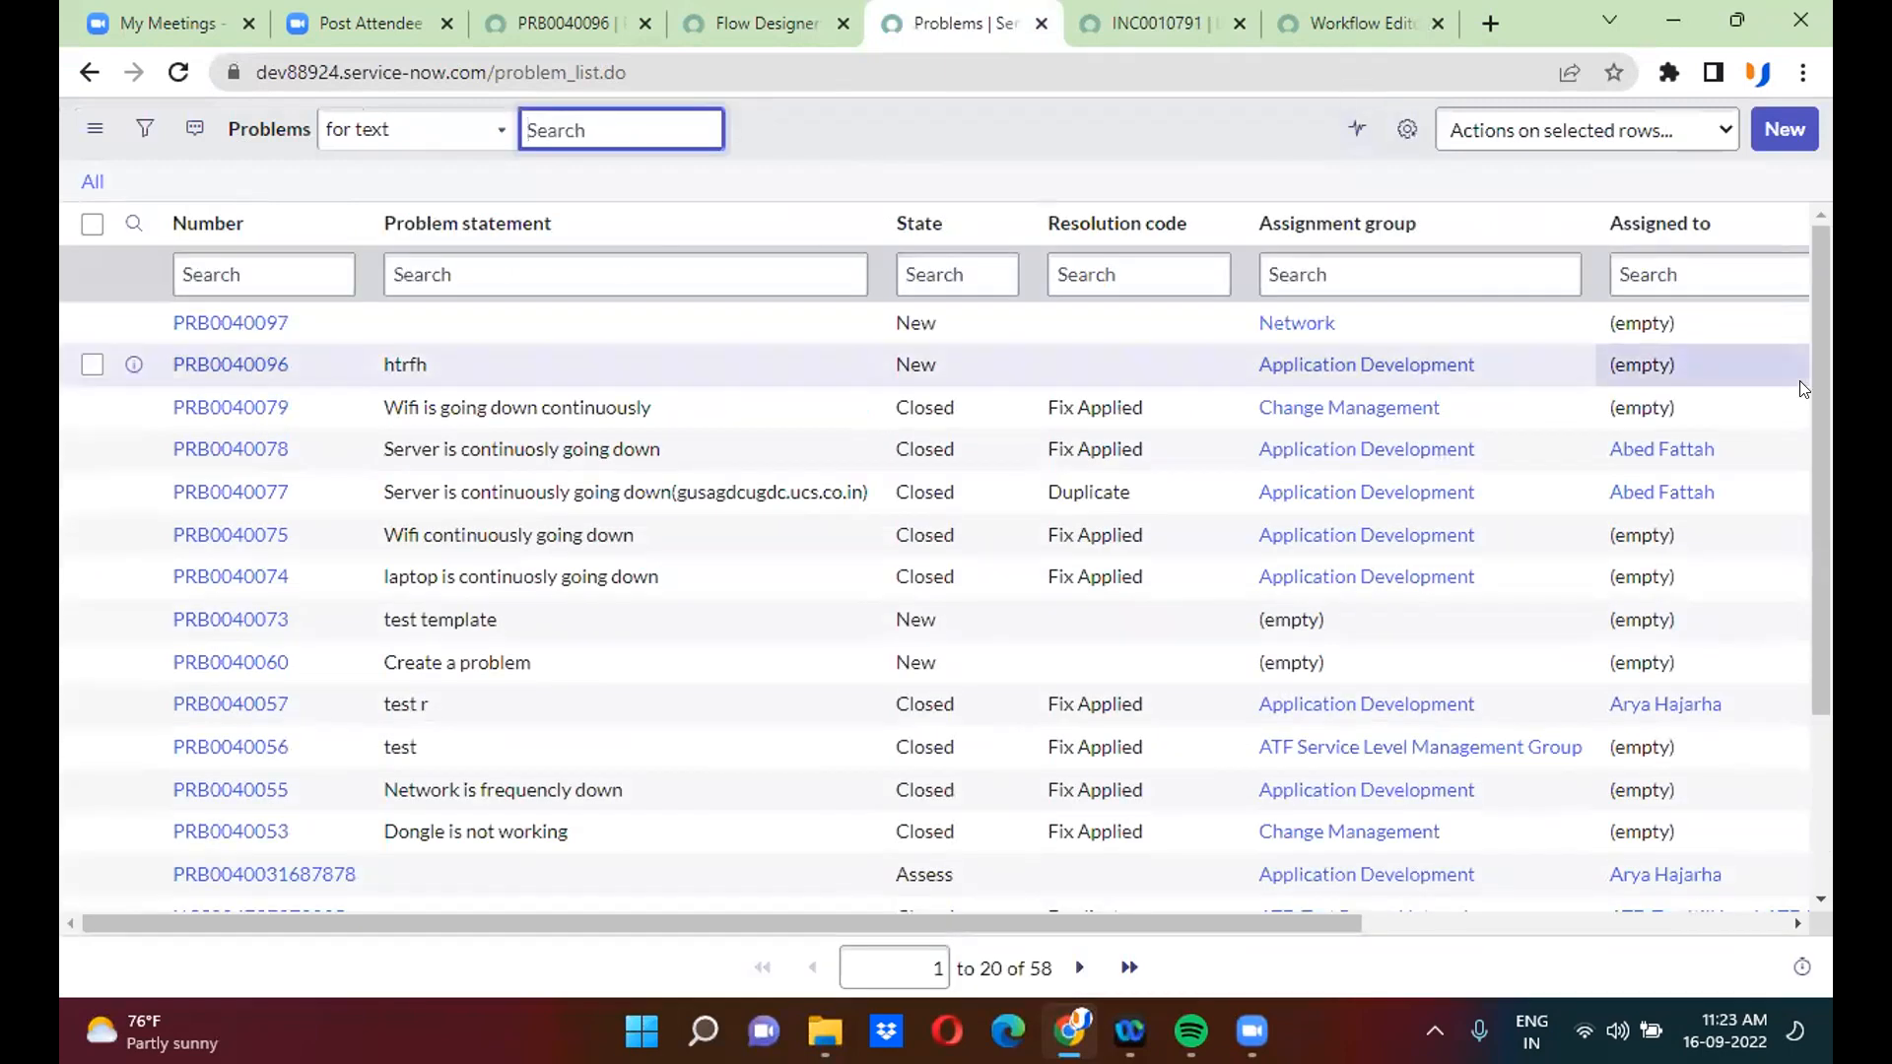
- Add the Created column directly after State in the problem list and sort the list by it, newest first
left_click(1407, 129)
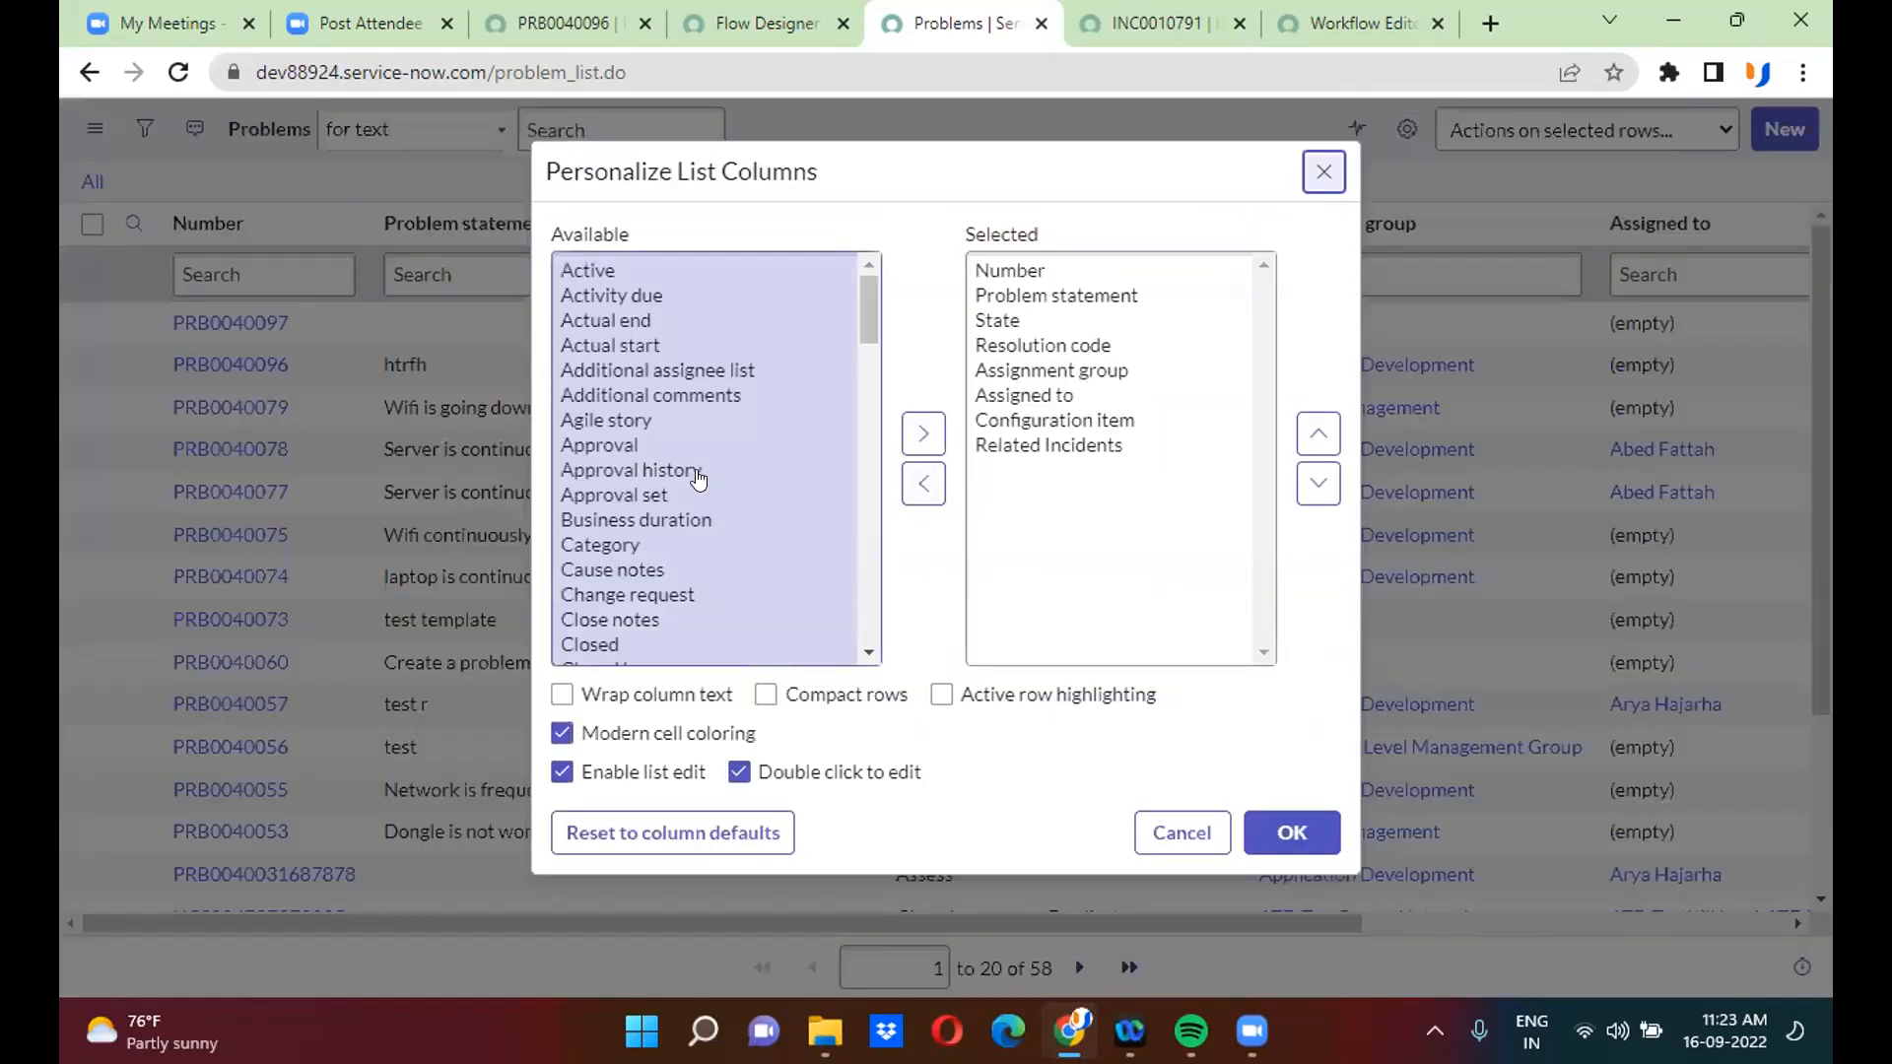
left_click(655, 494)
key("c")
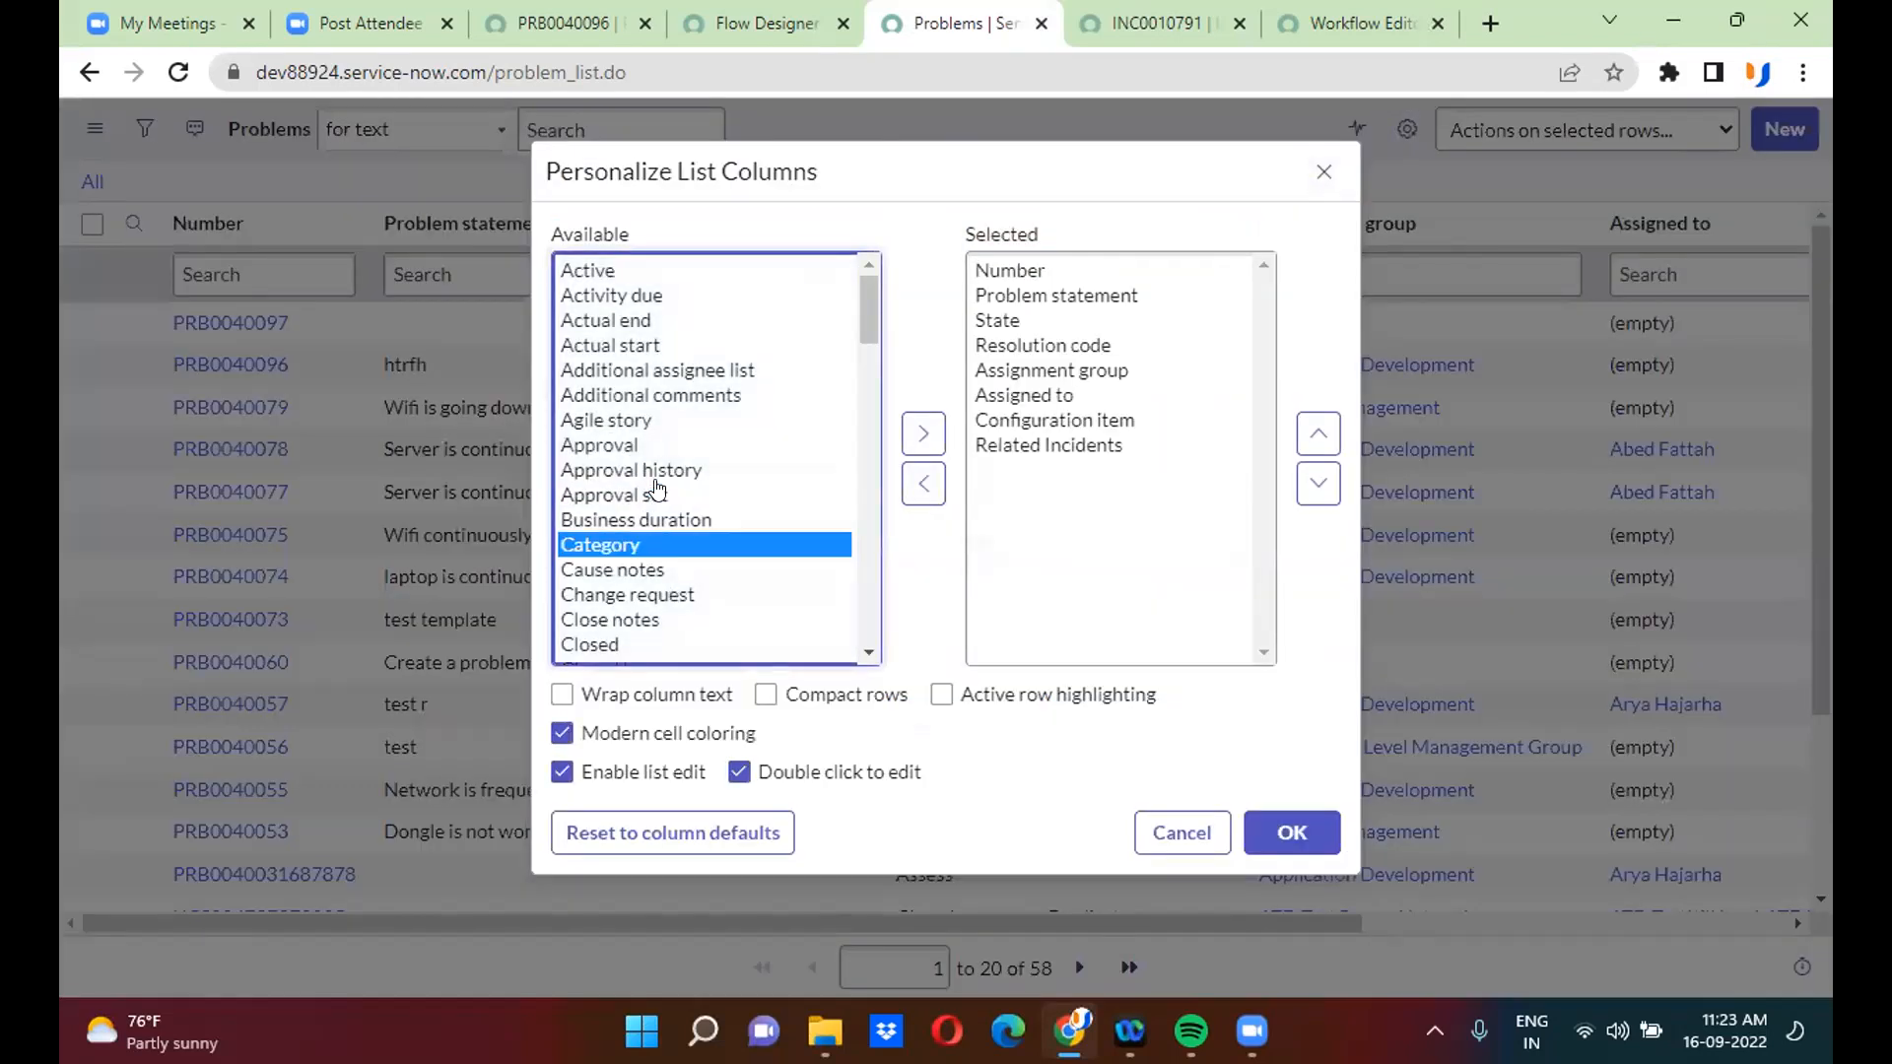
key("r")
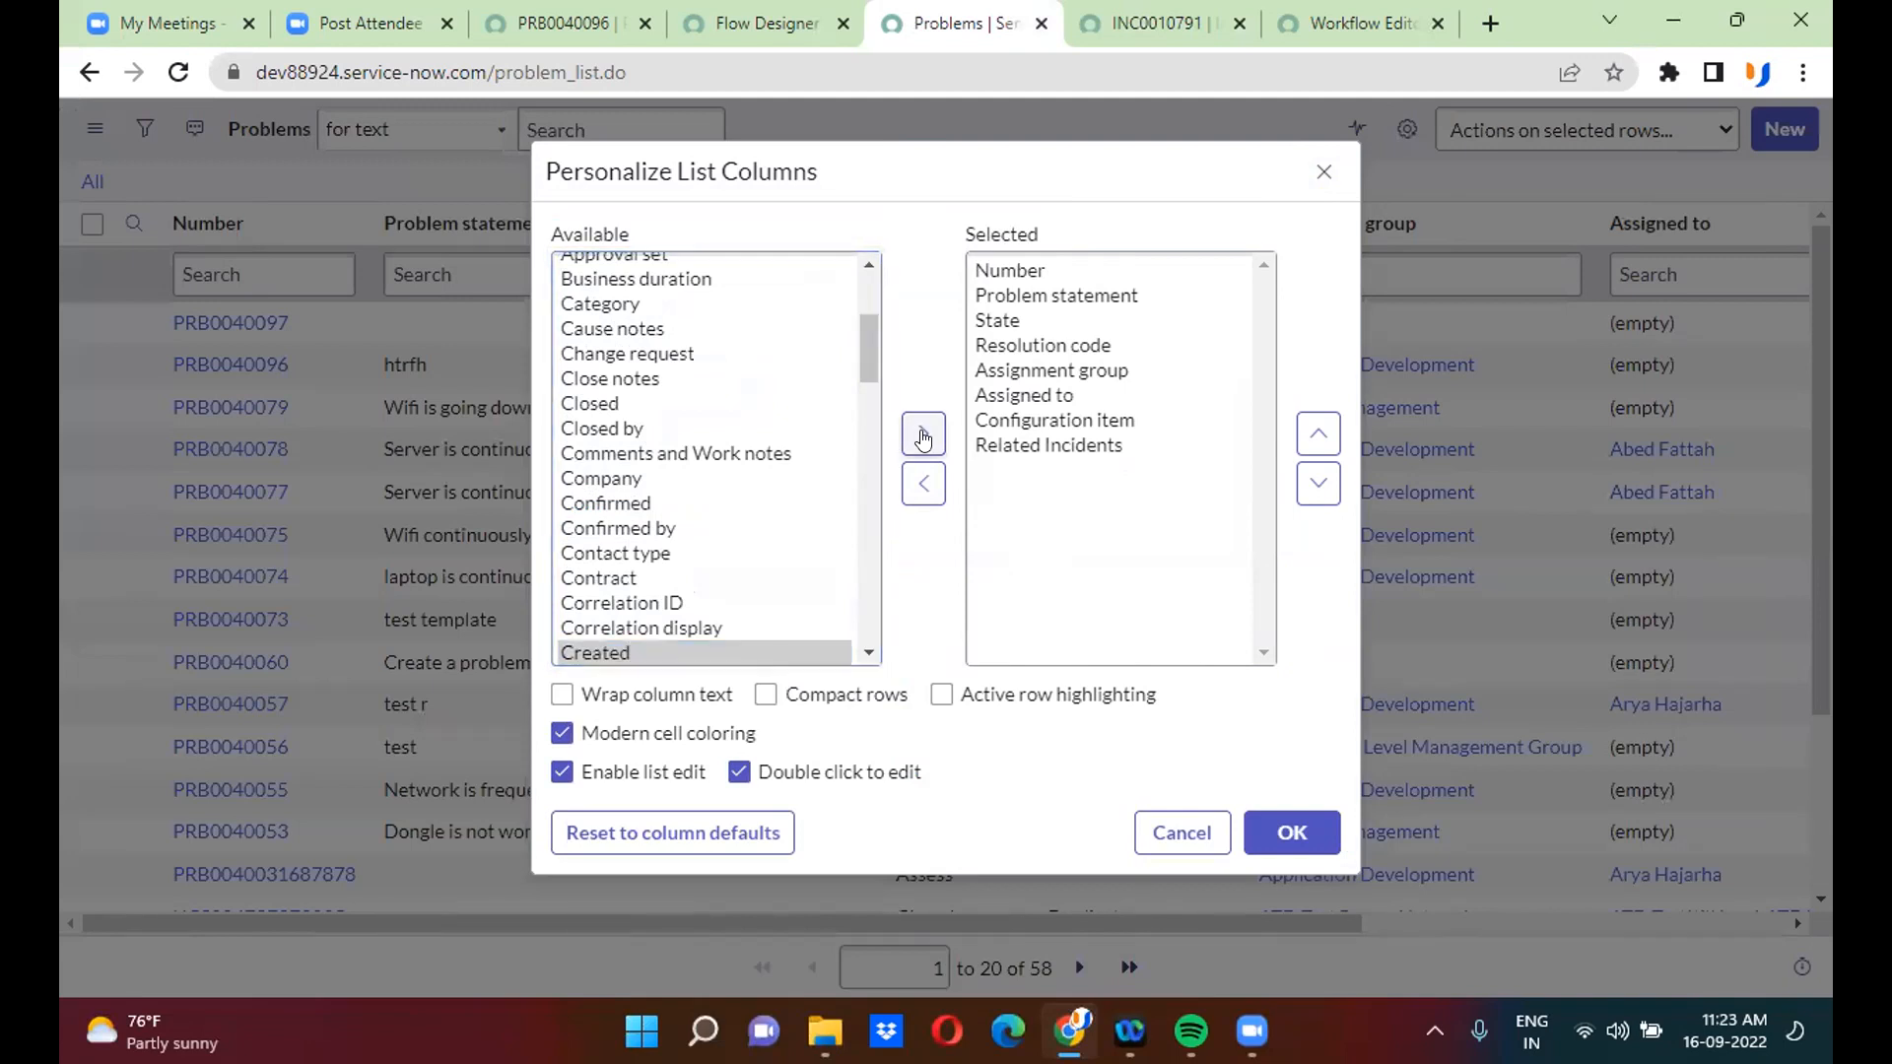
left_click(923, 433)
left_click(1317, 432)
left_click(1317, 433)
left_click(1317, 432)
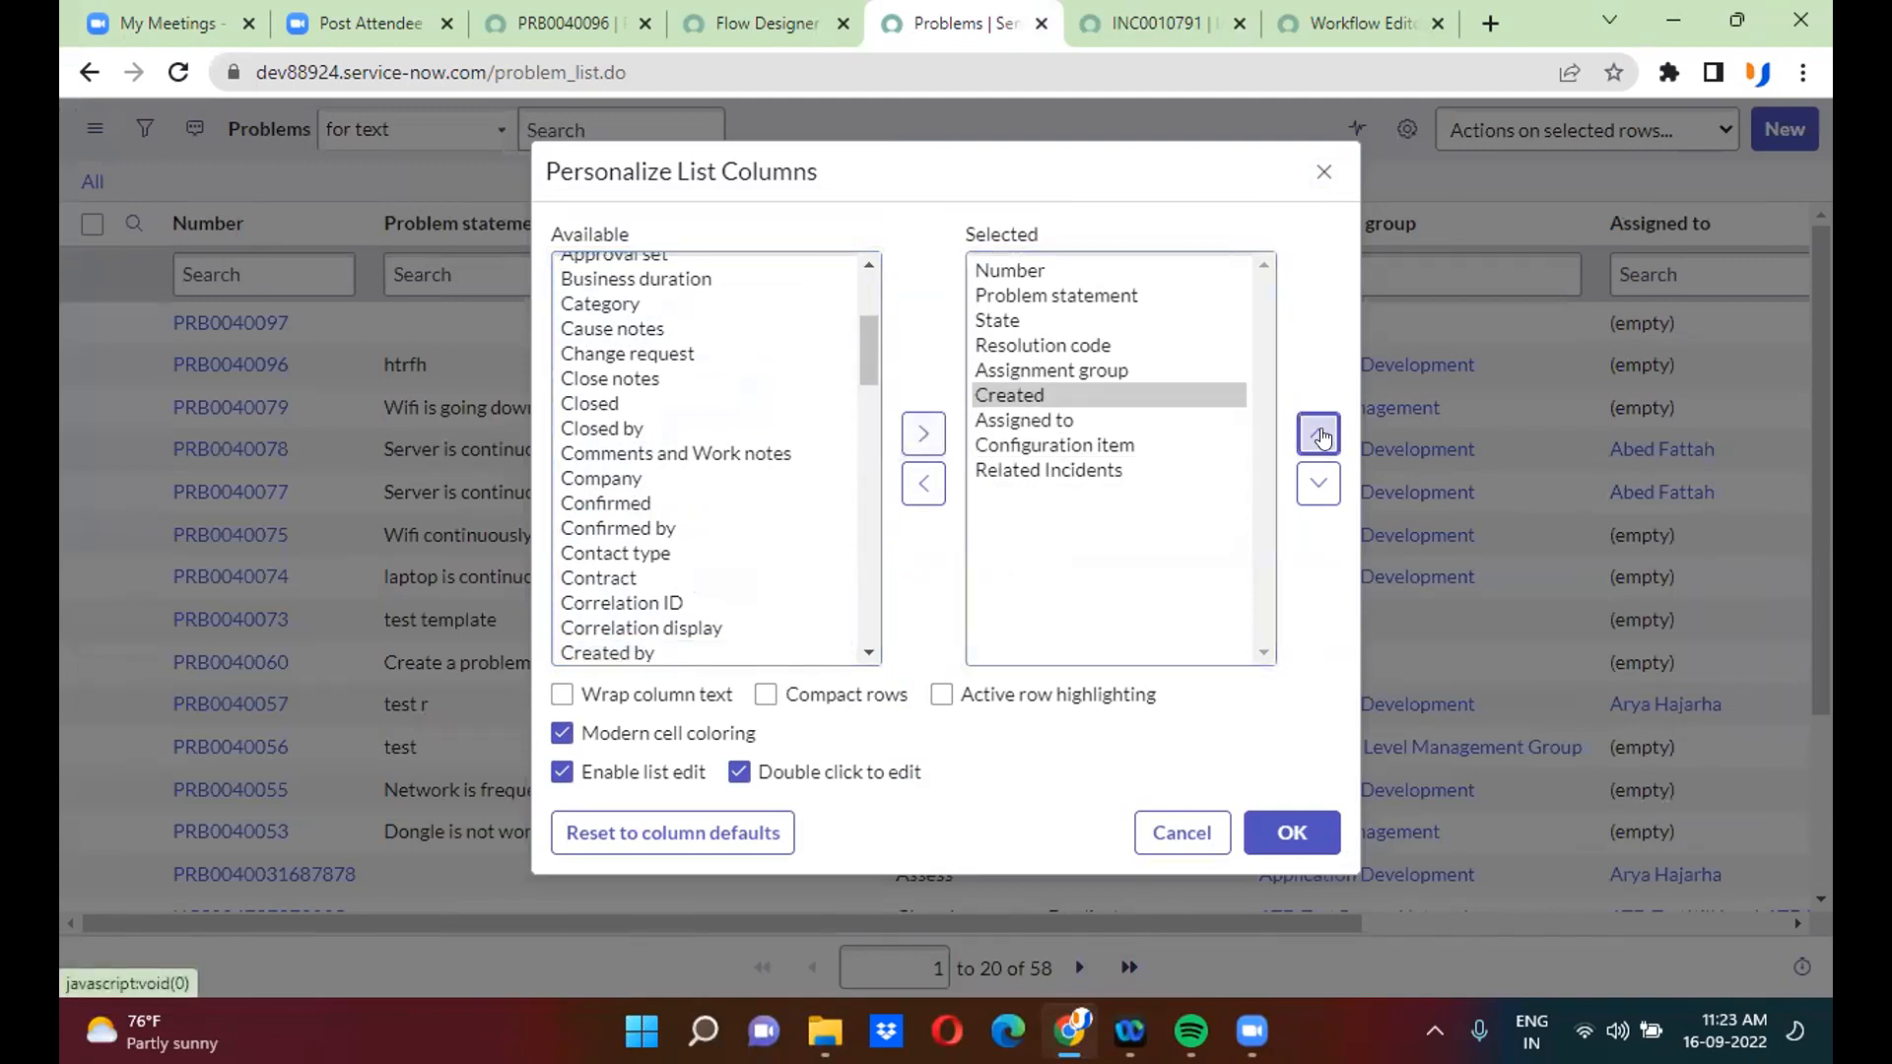
left_click(1317, 432)
left_click(1317, 432)
left_click(1294, 836)
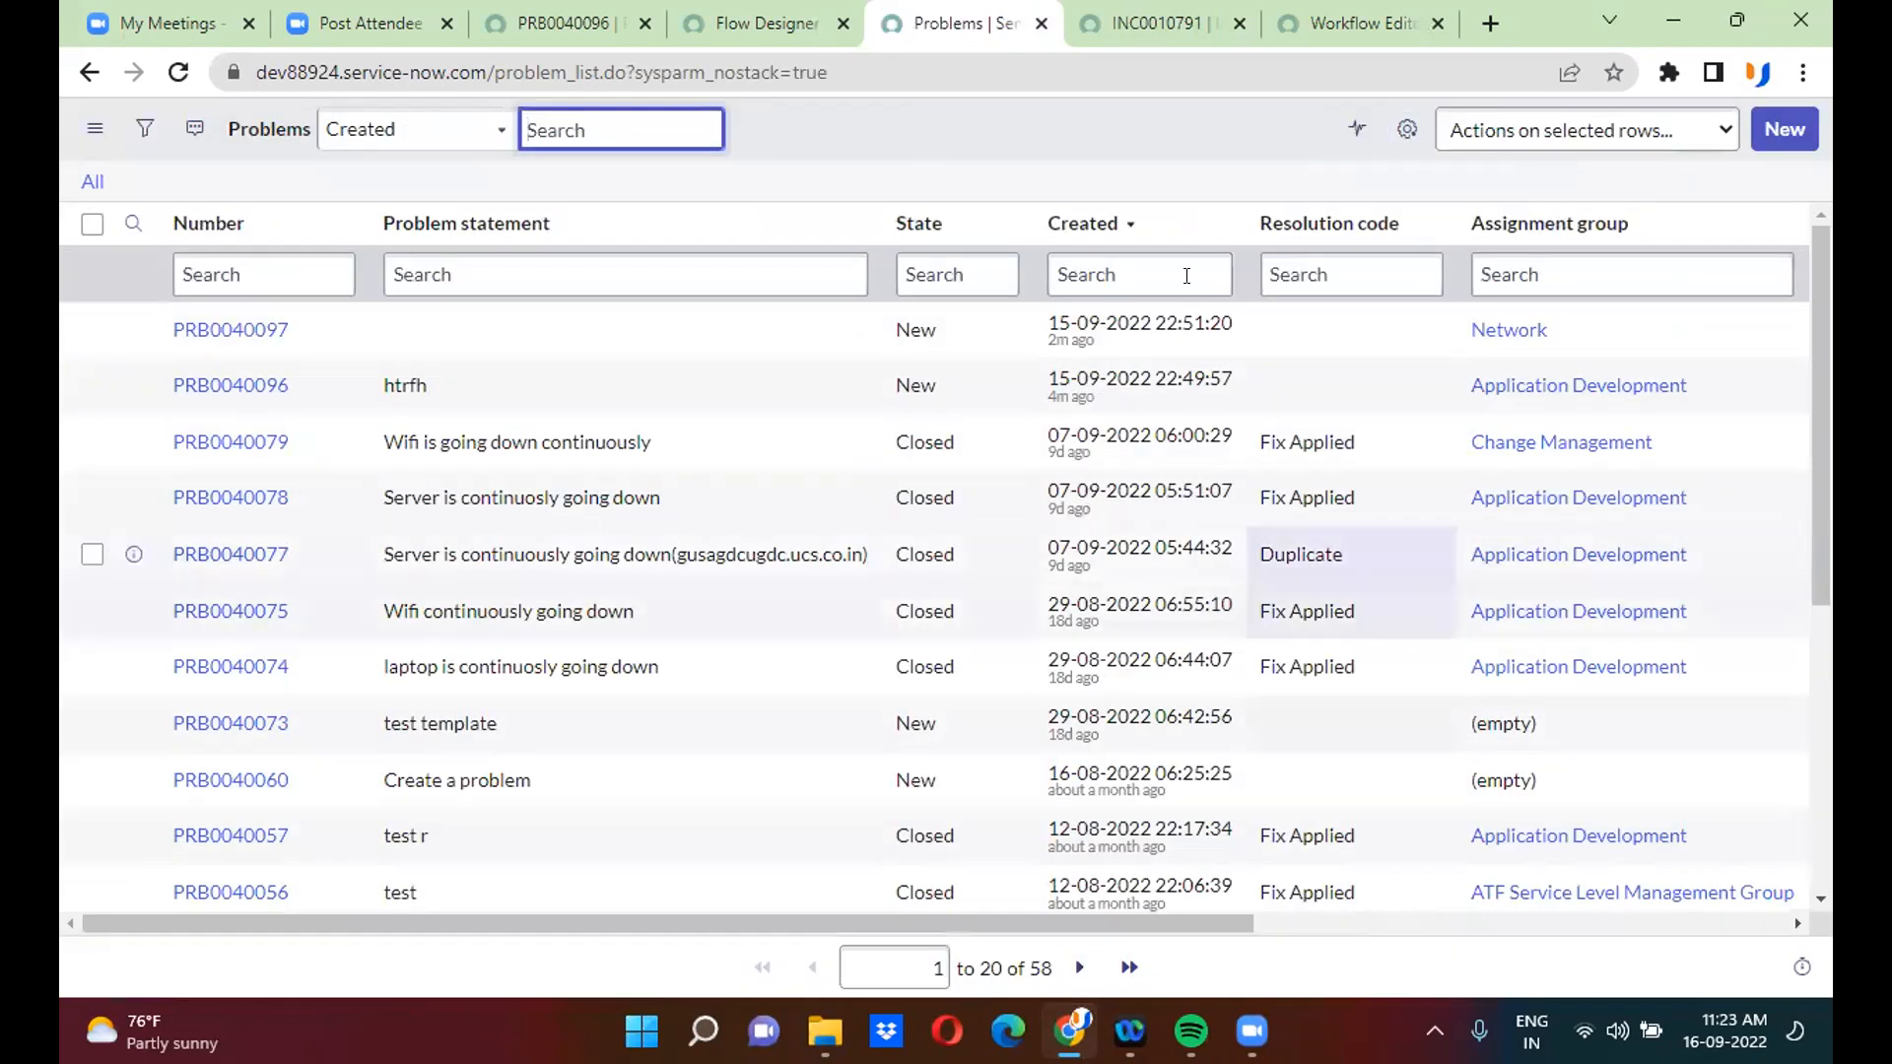
left_click(1114, 223)
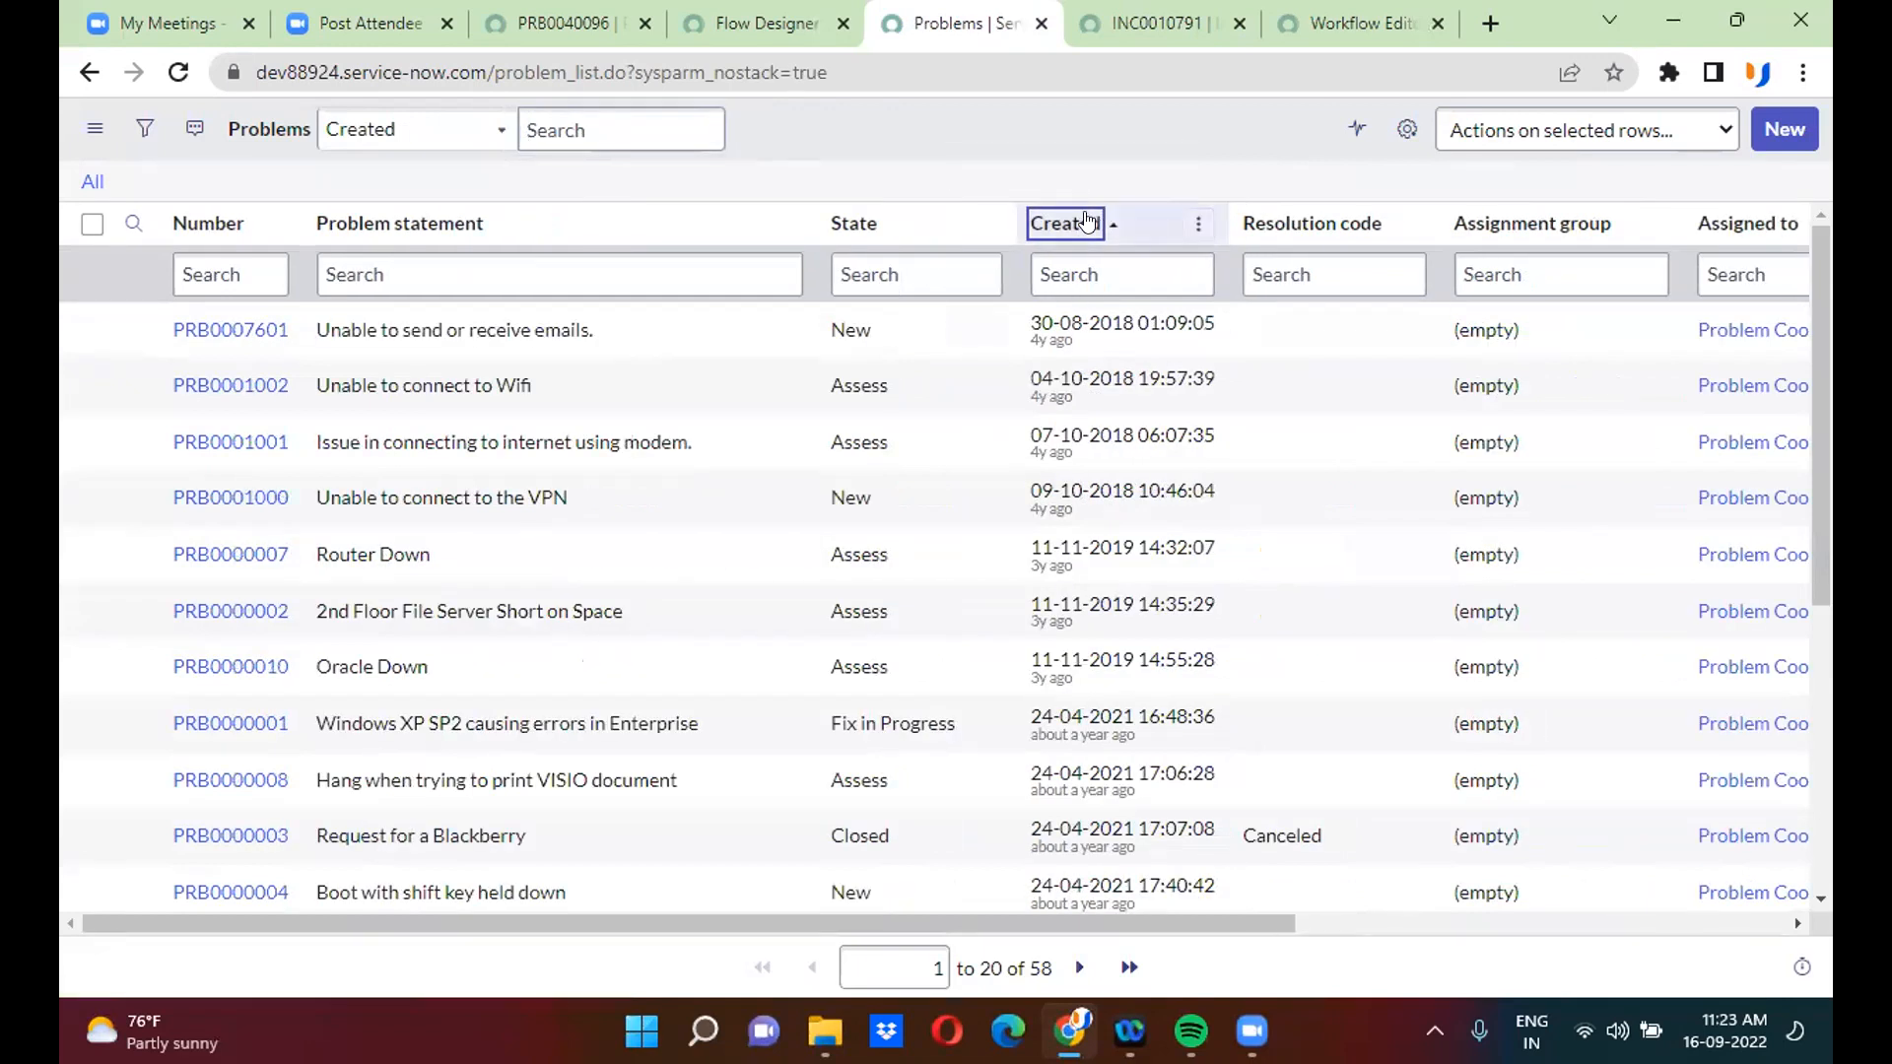
left_click(1087, 218)
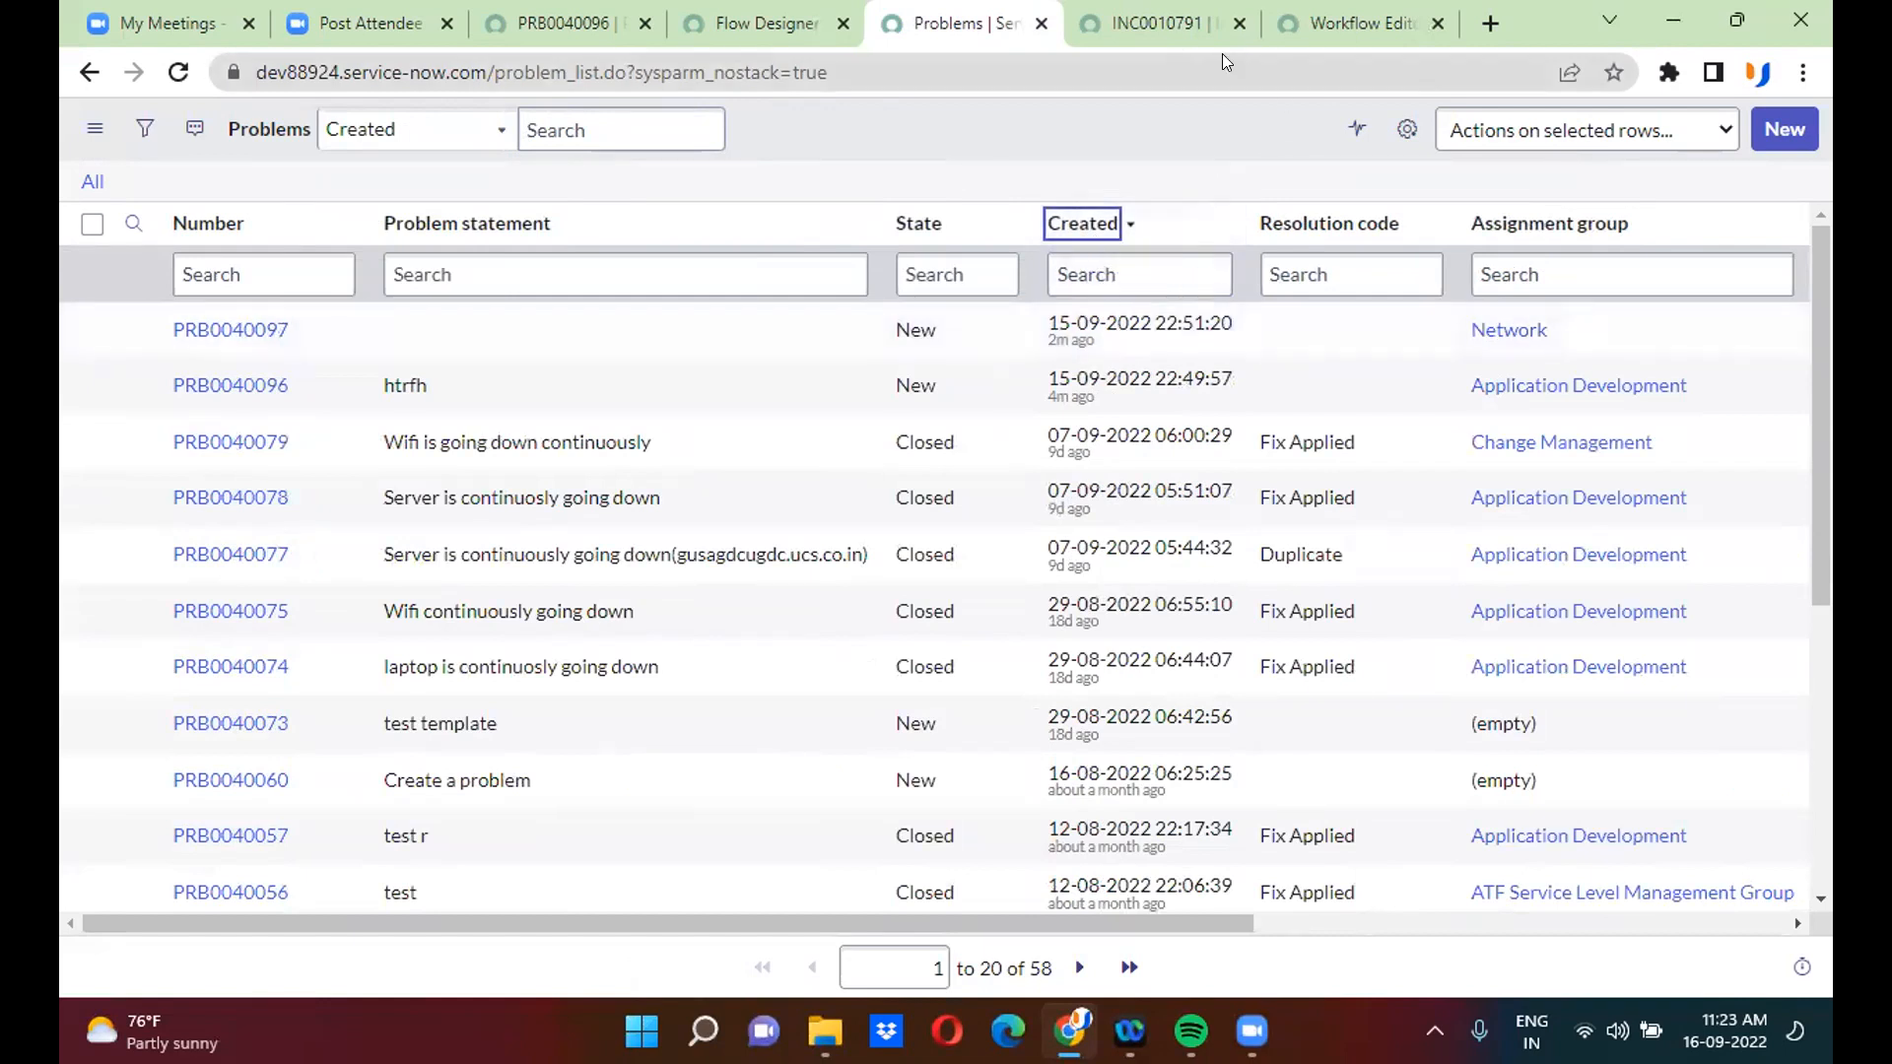
- Return to the "Create a problem" flow and view its list of executions
left_click(1159, 28)
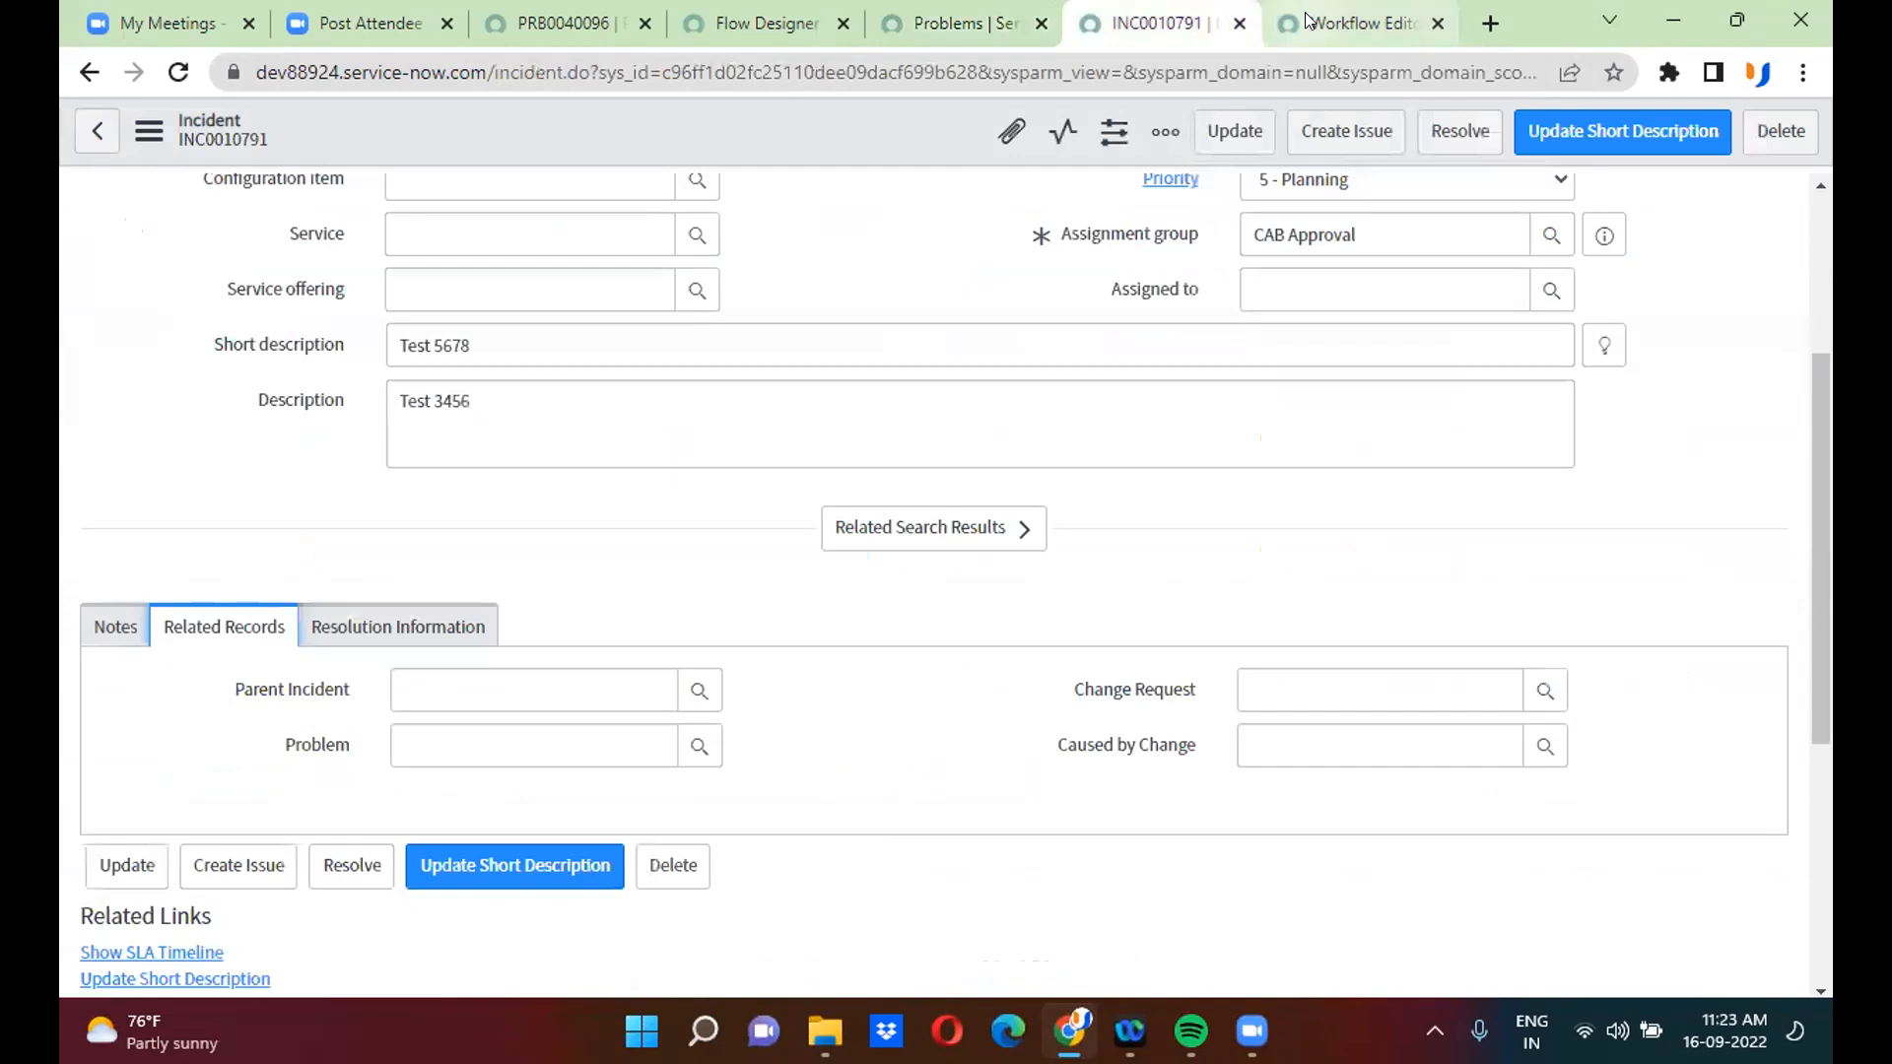
left_click(1355, 23)
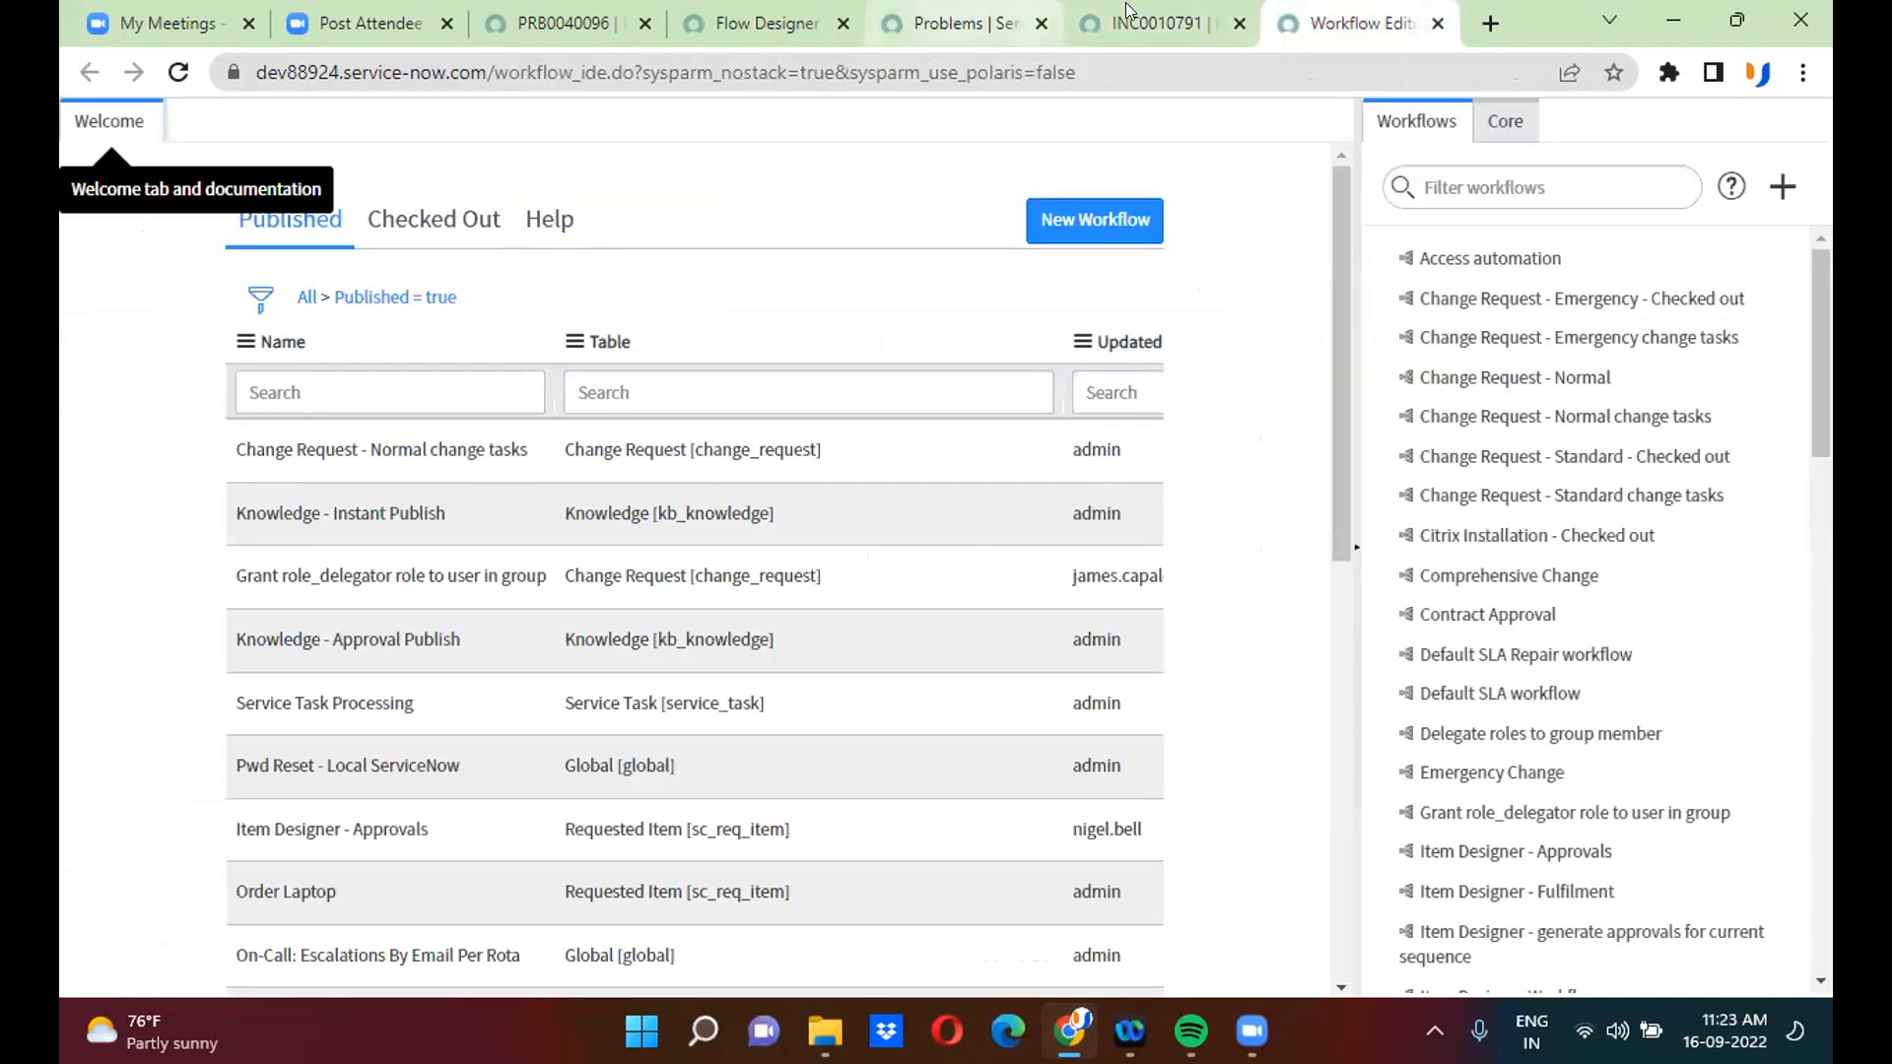
left_click(1094, 22)
left_click(733, 10)
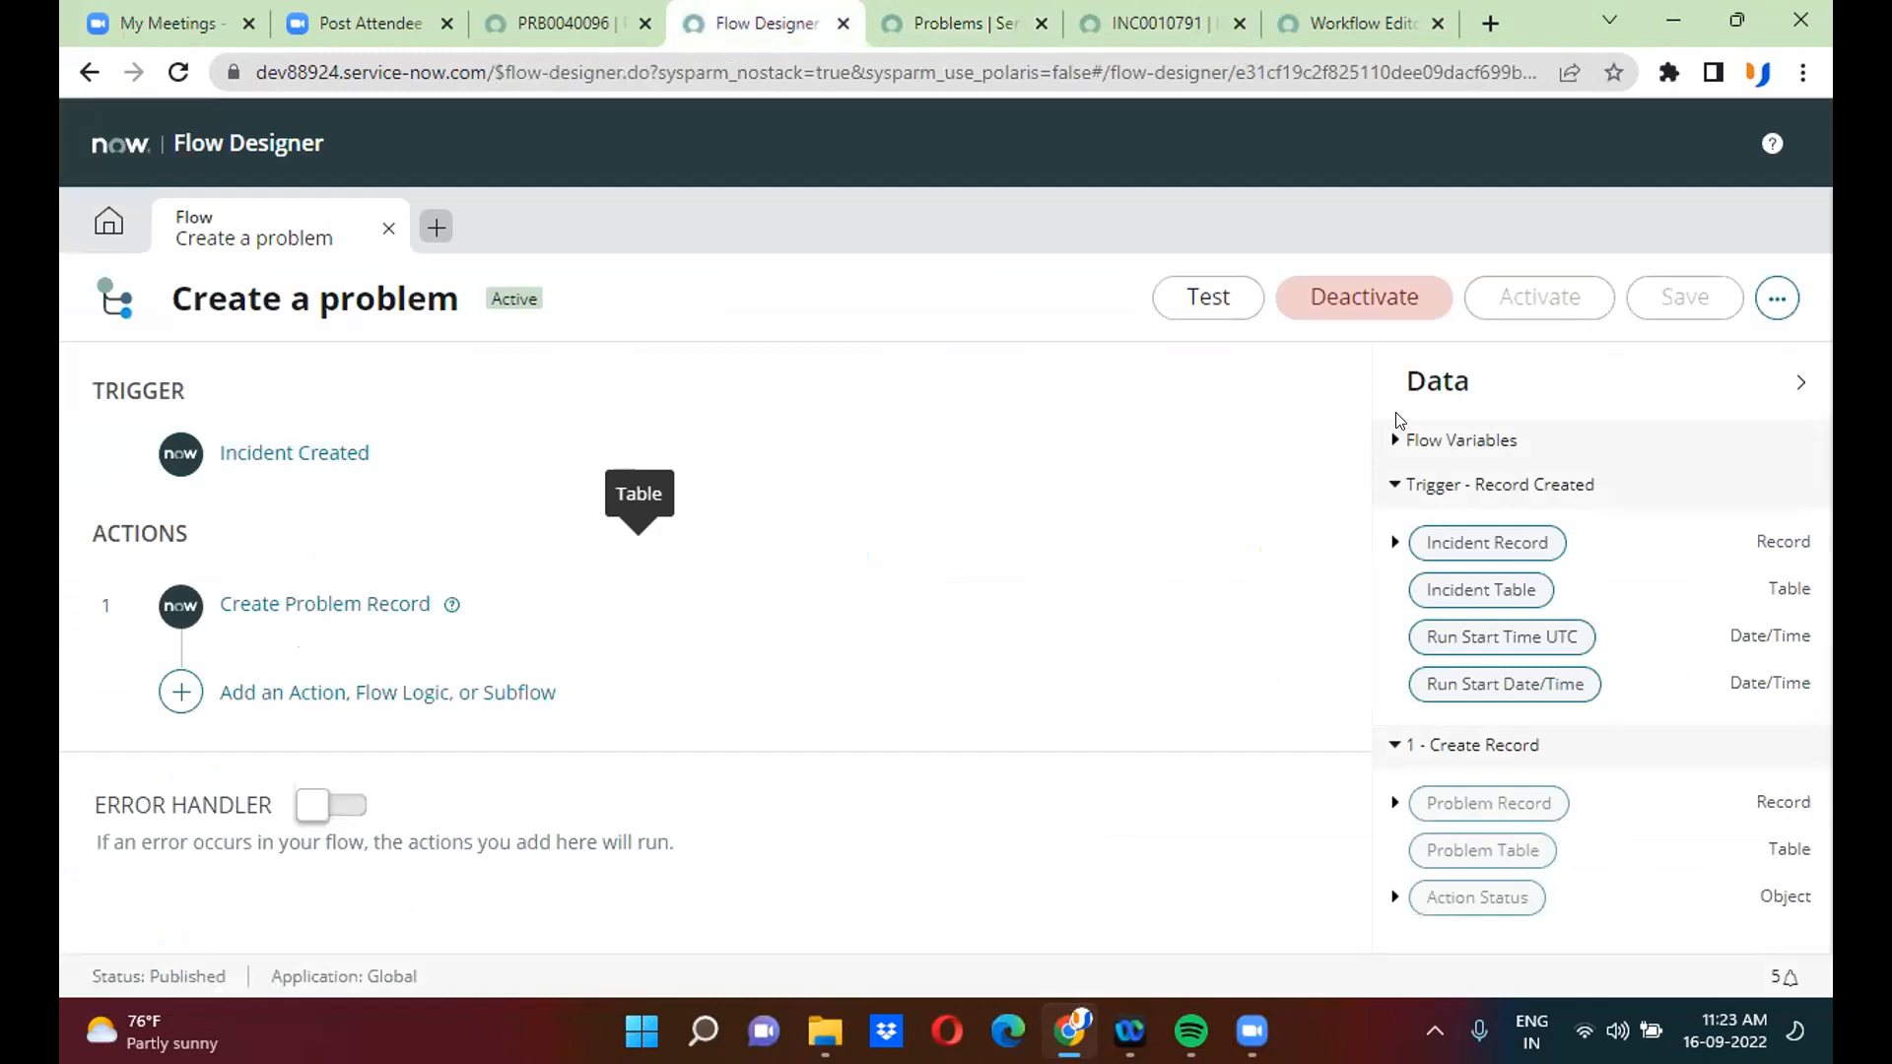
left_click(1775, 300)
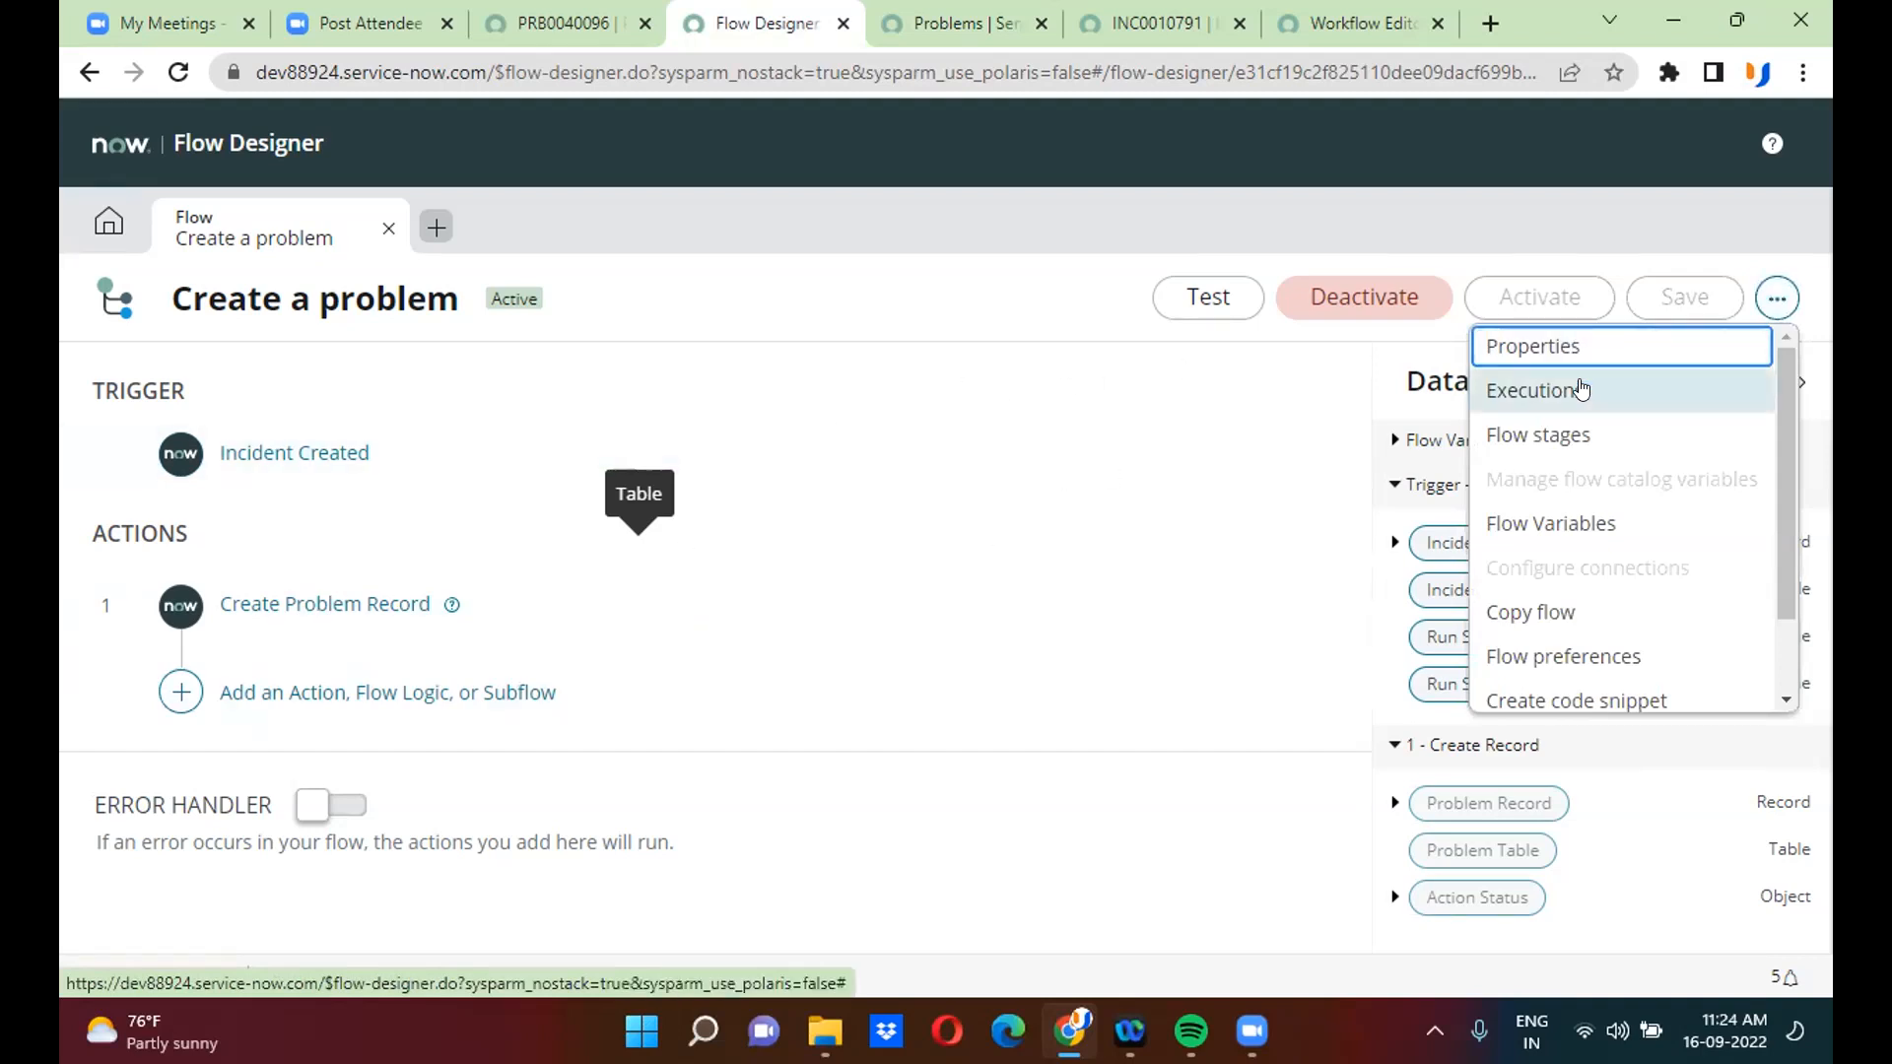
left_click(1542, 394)
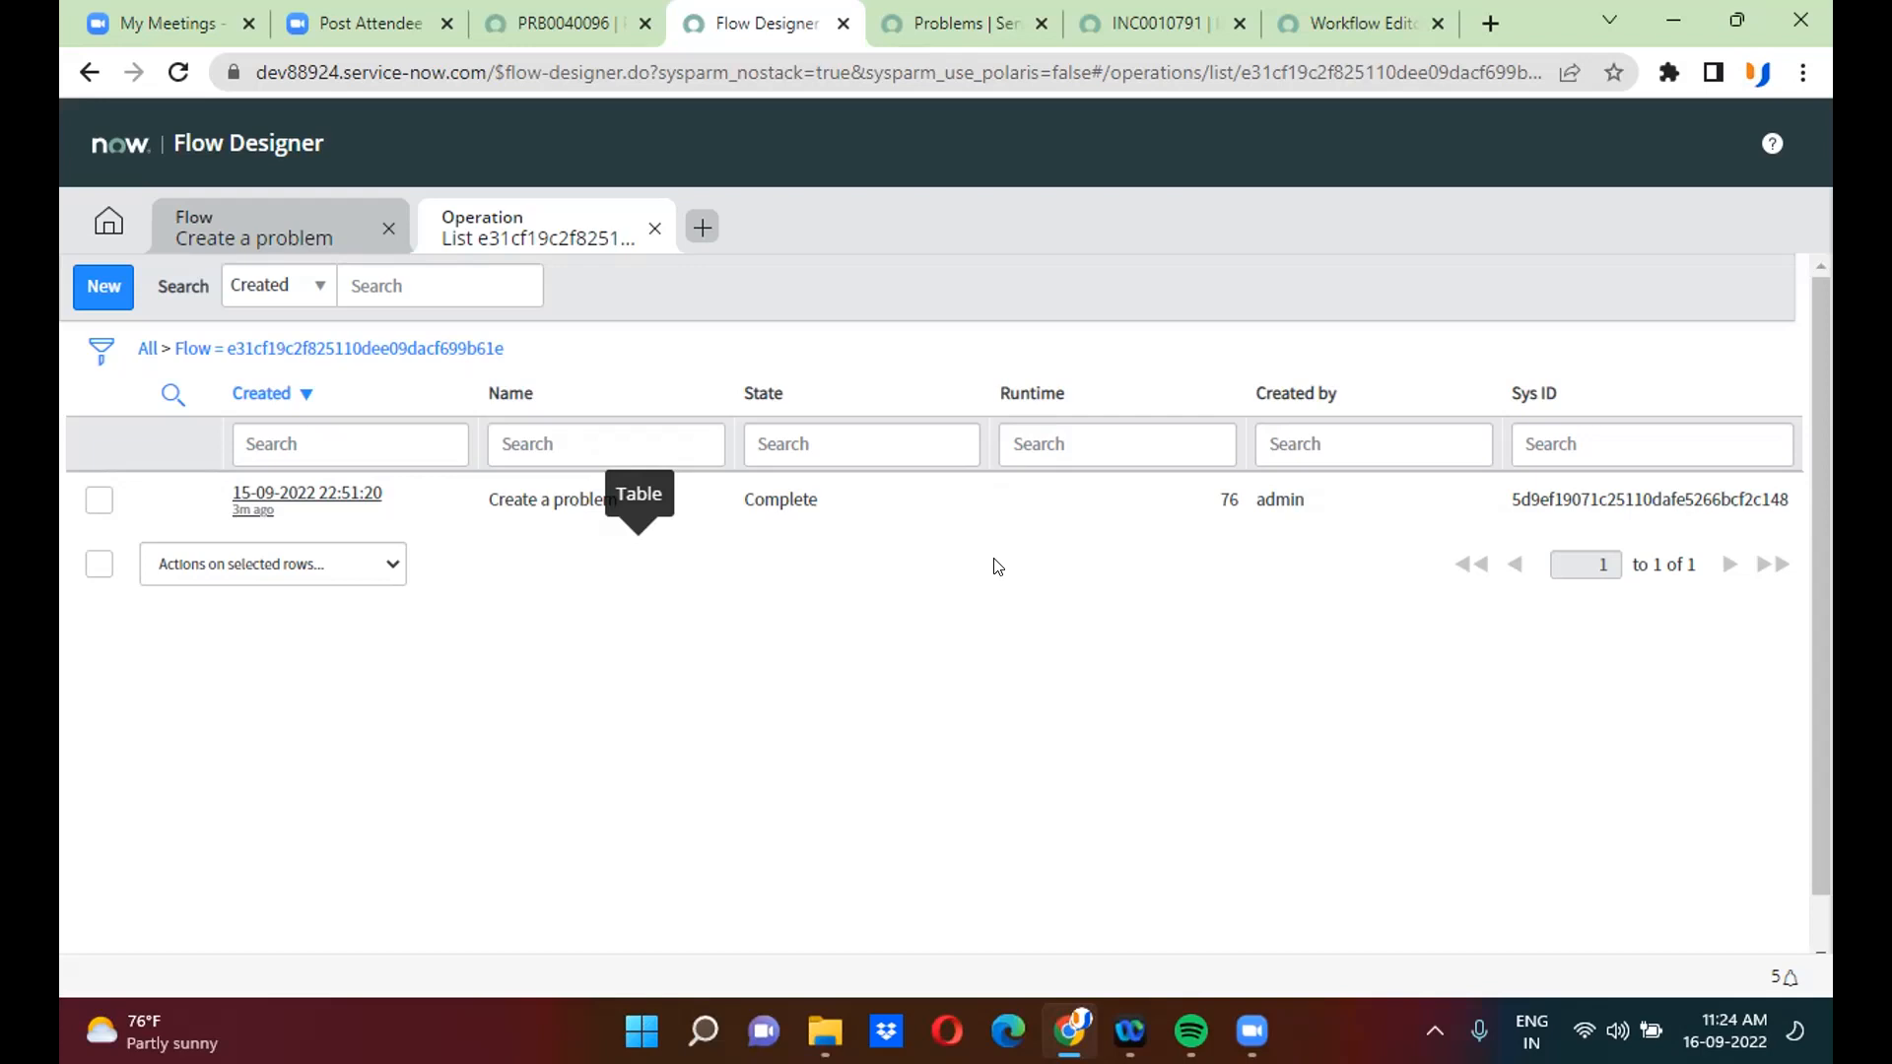
- Look at the properties of the "Create a problem" flow and close them without changes
left_click(254, 213)
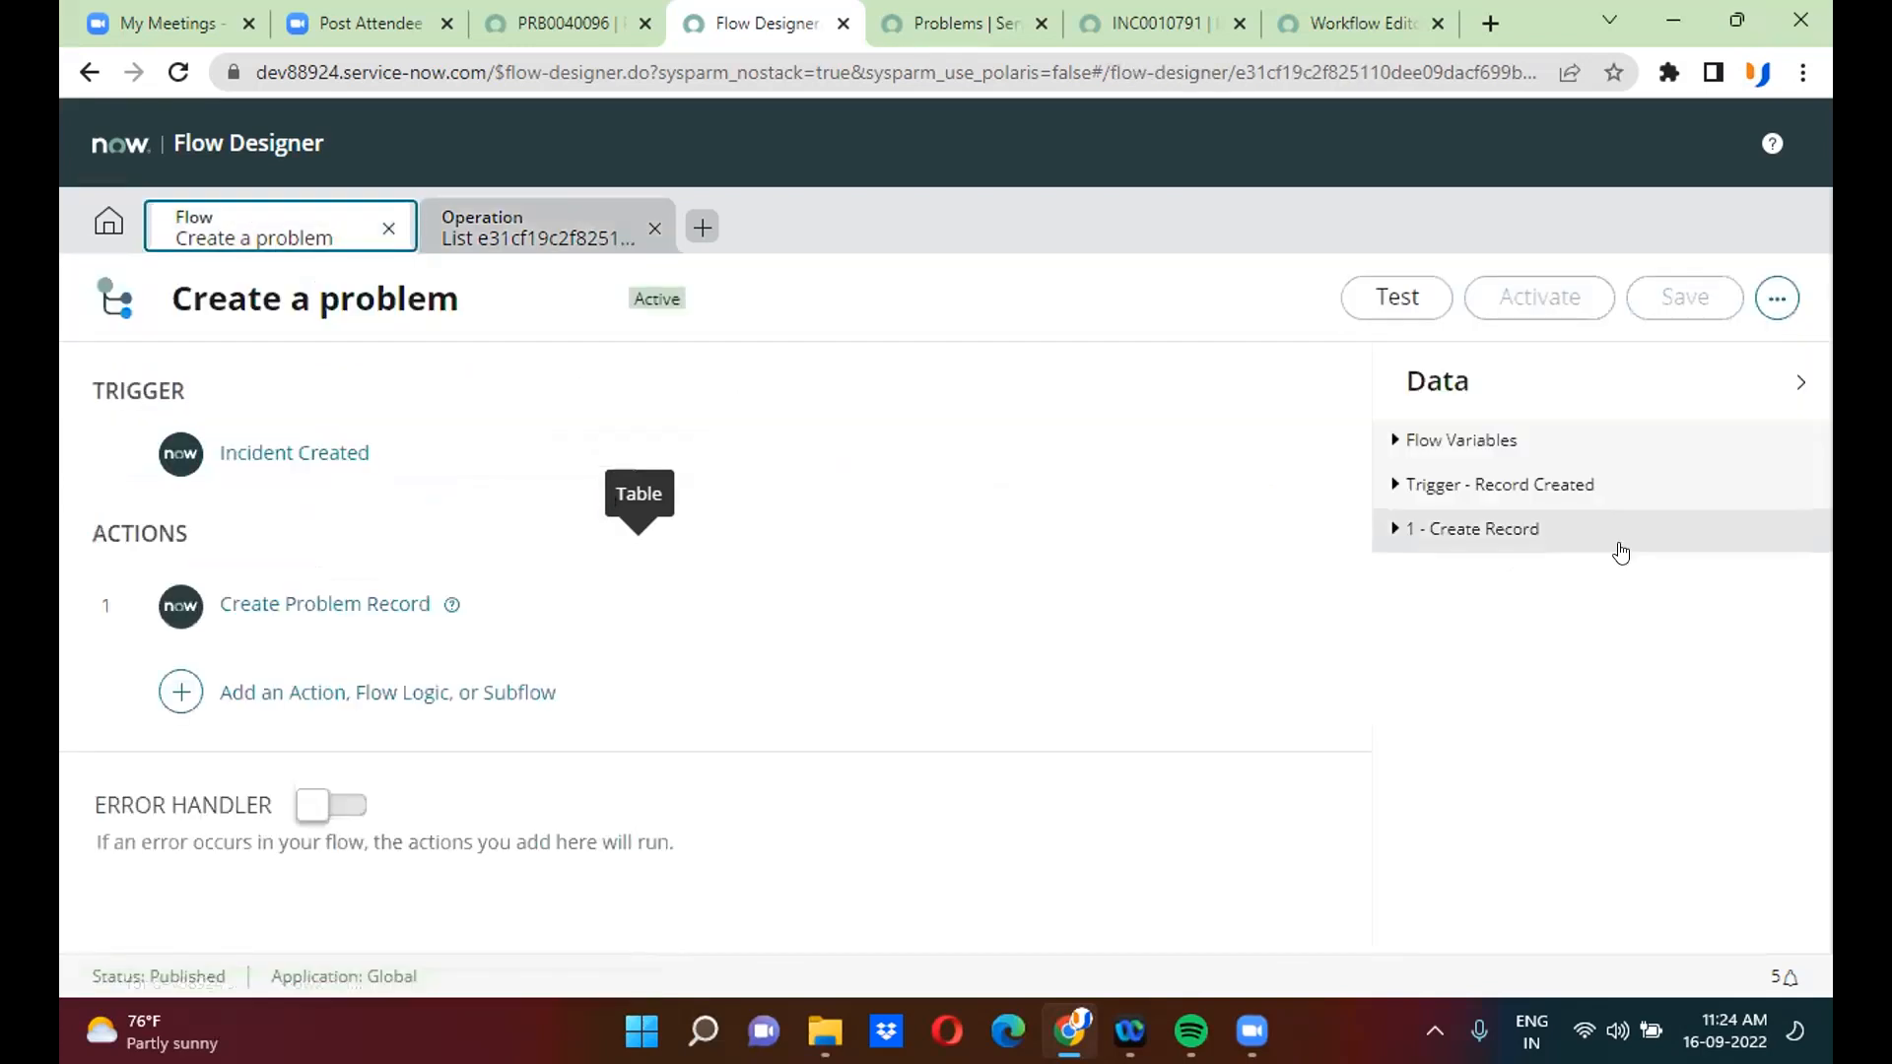
left_click(1777, 297)
left_click(1566, 345)
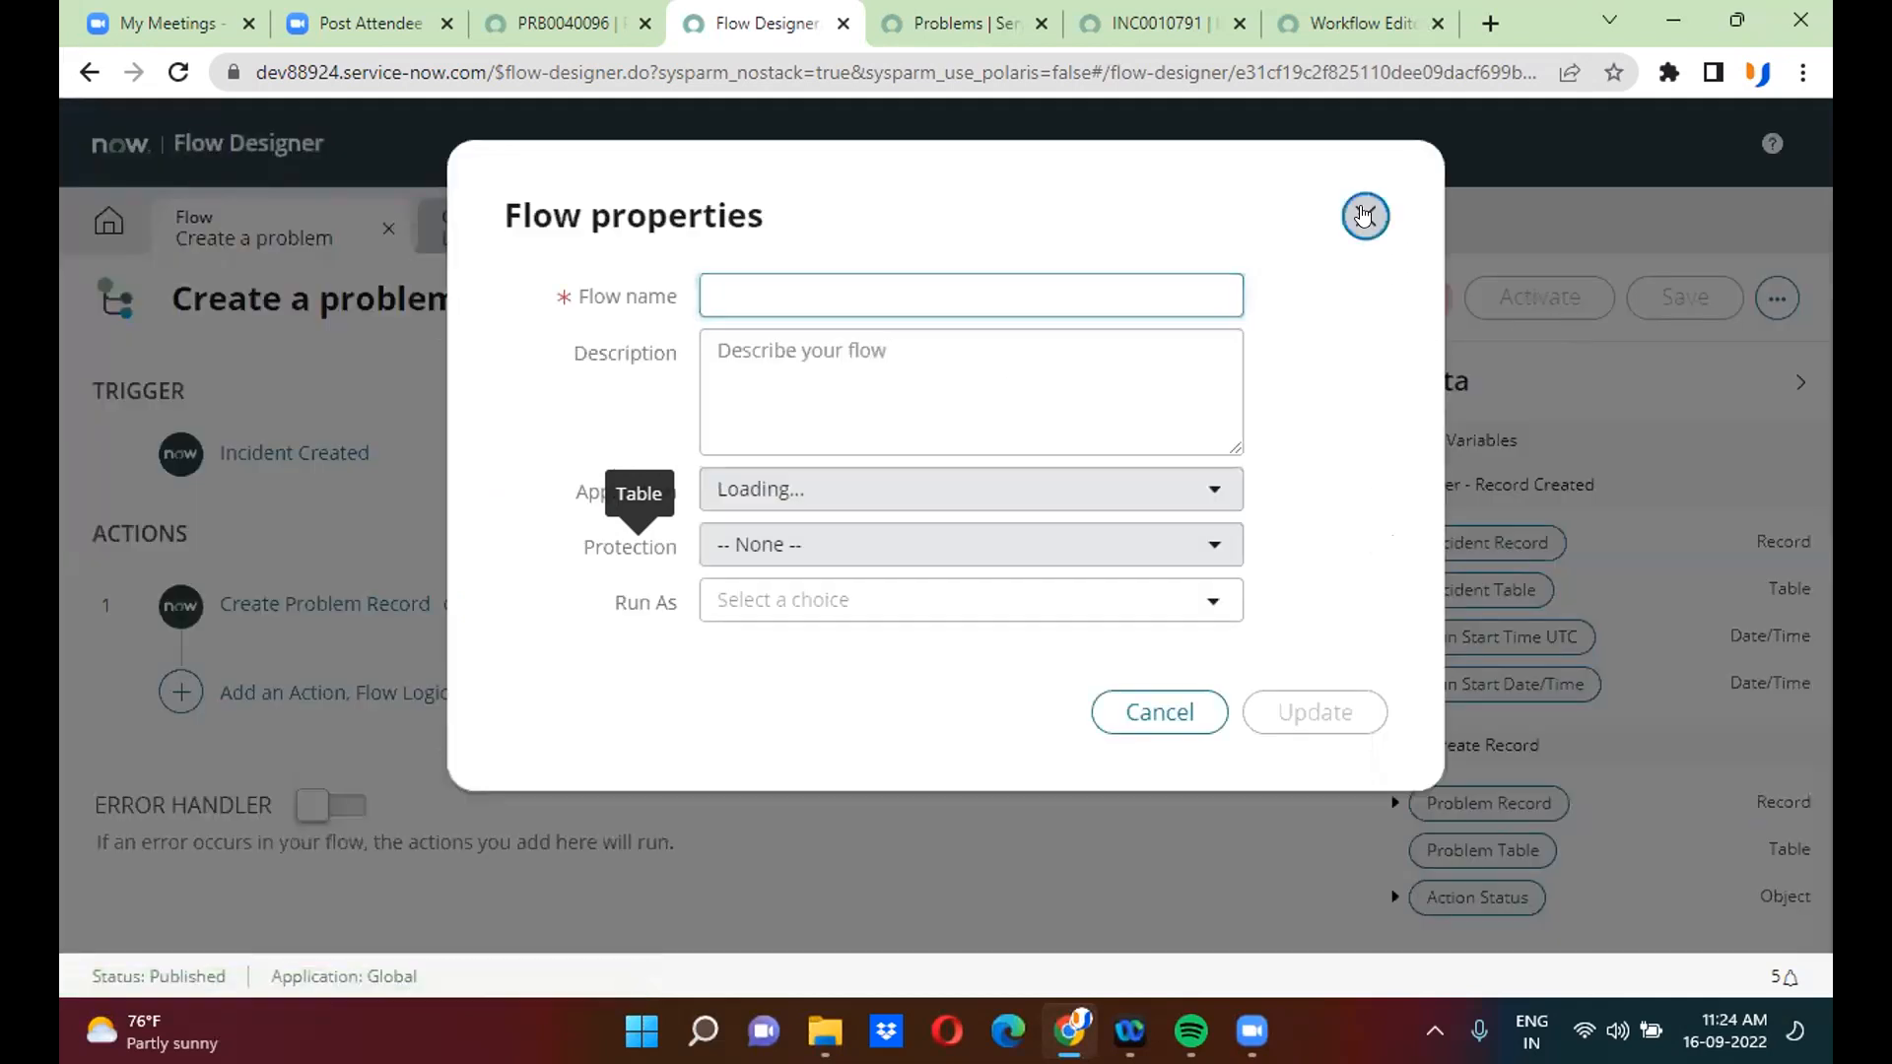
left_click(1365, 216)
- Enable Show triggered flows in the flow preferences and close them
left_click(1756, 303)
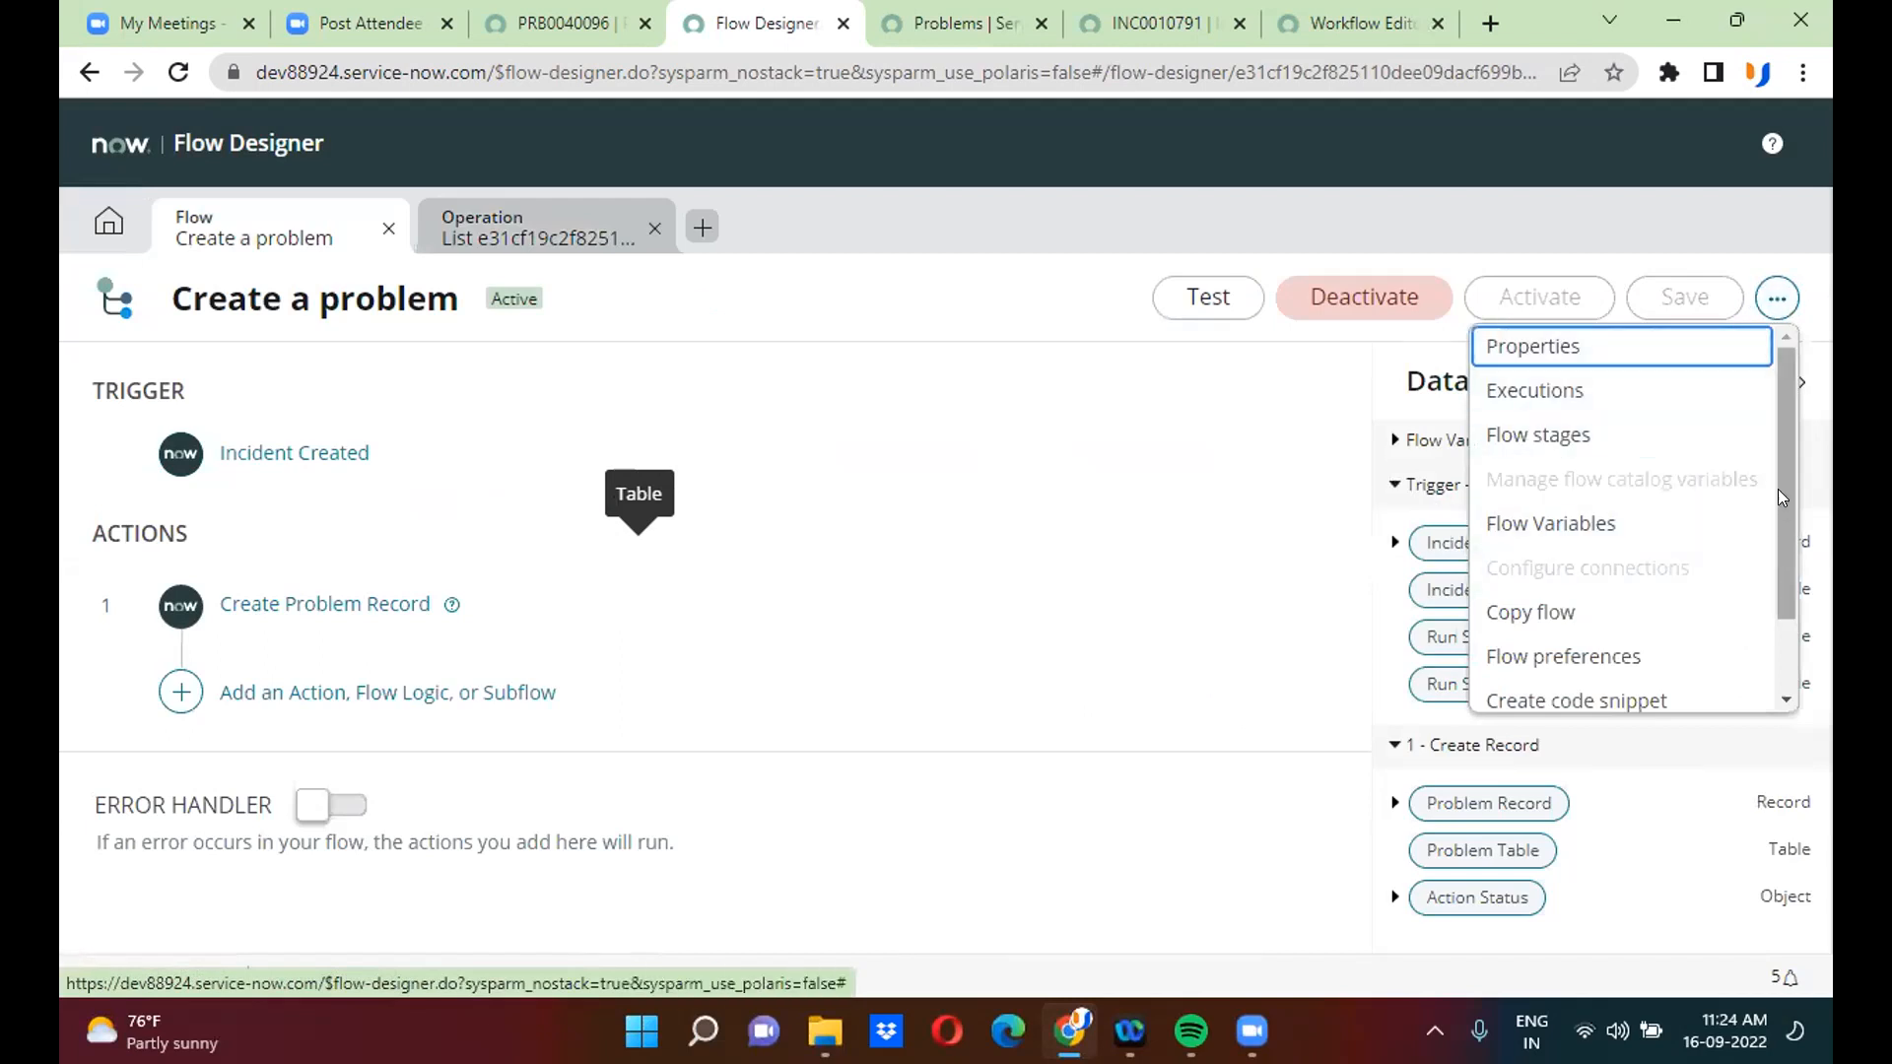
left_click_drag(1775, 477, 1761, 593)
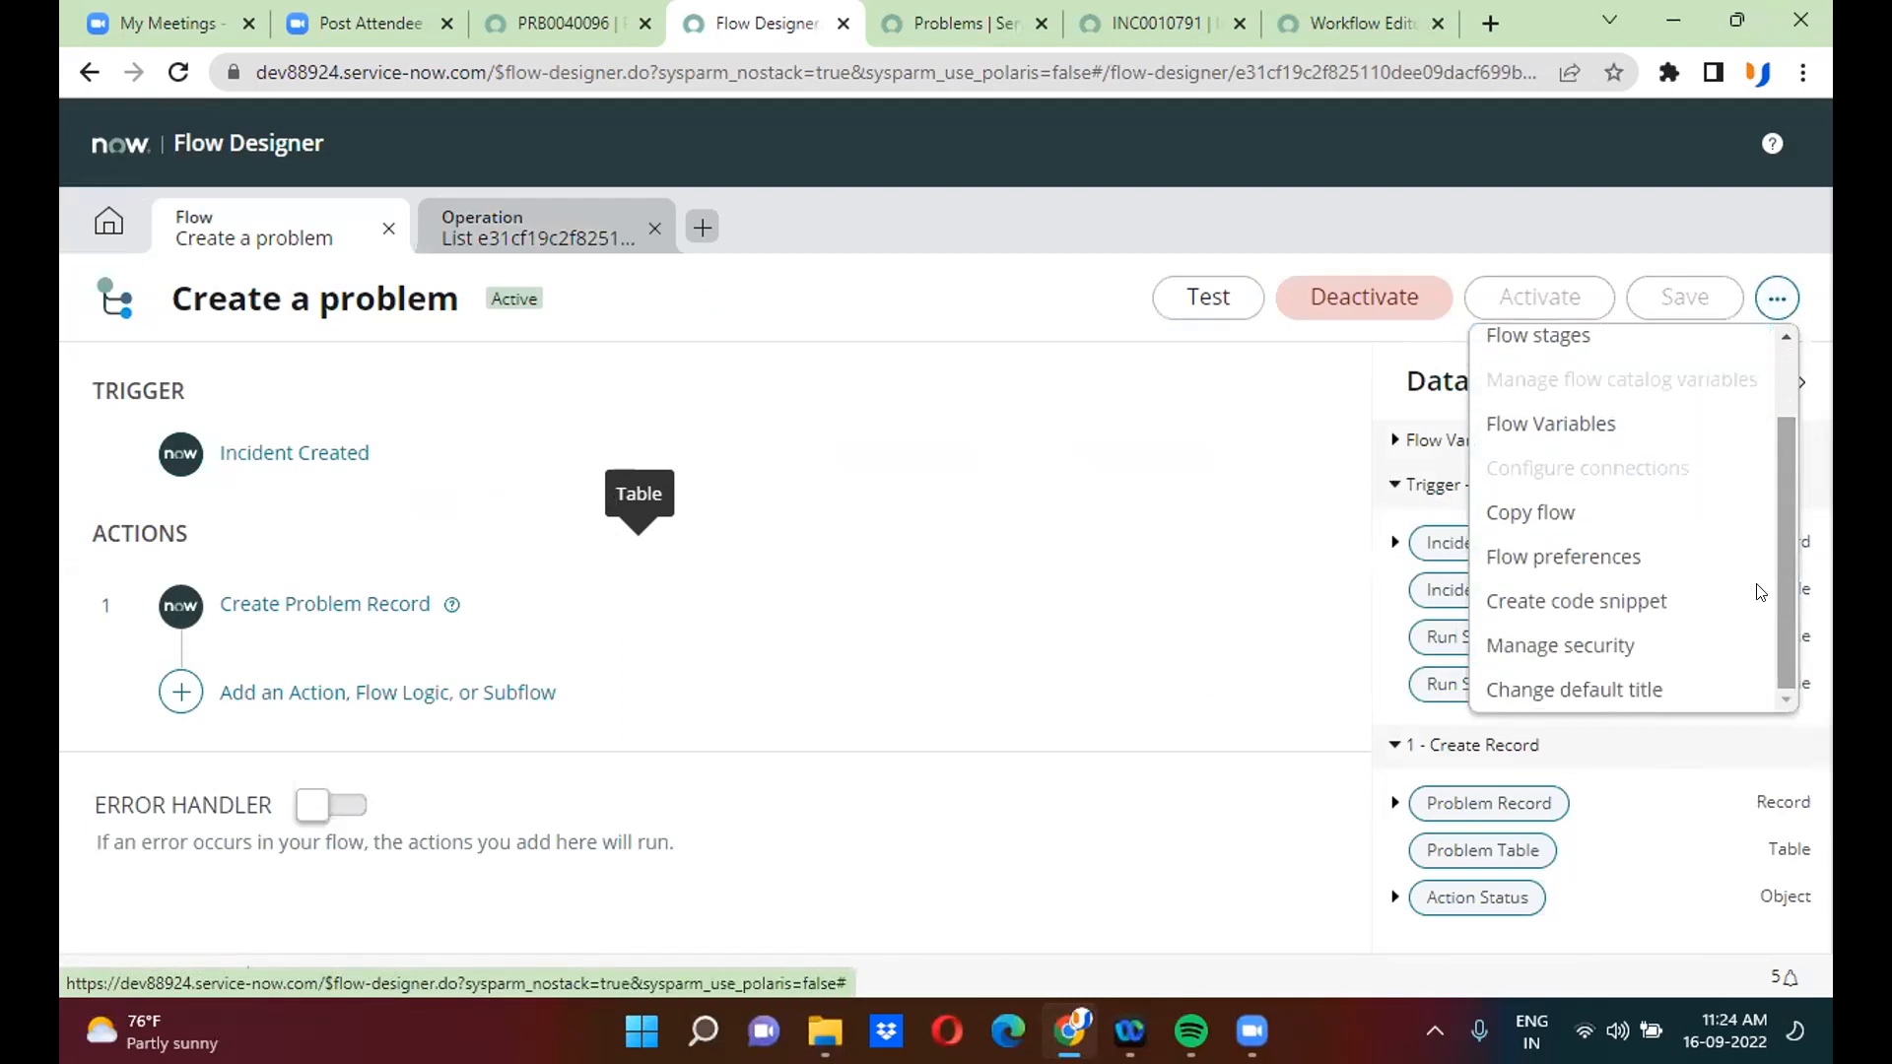
left_click(1614, 552)
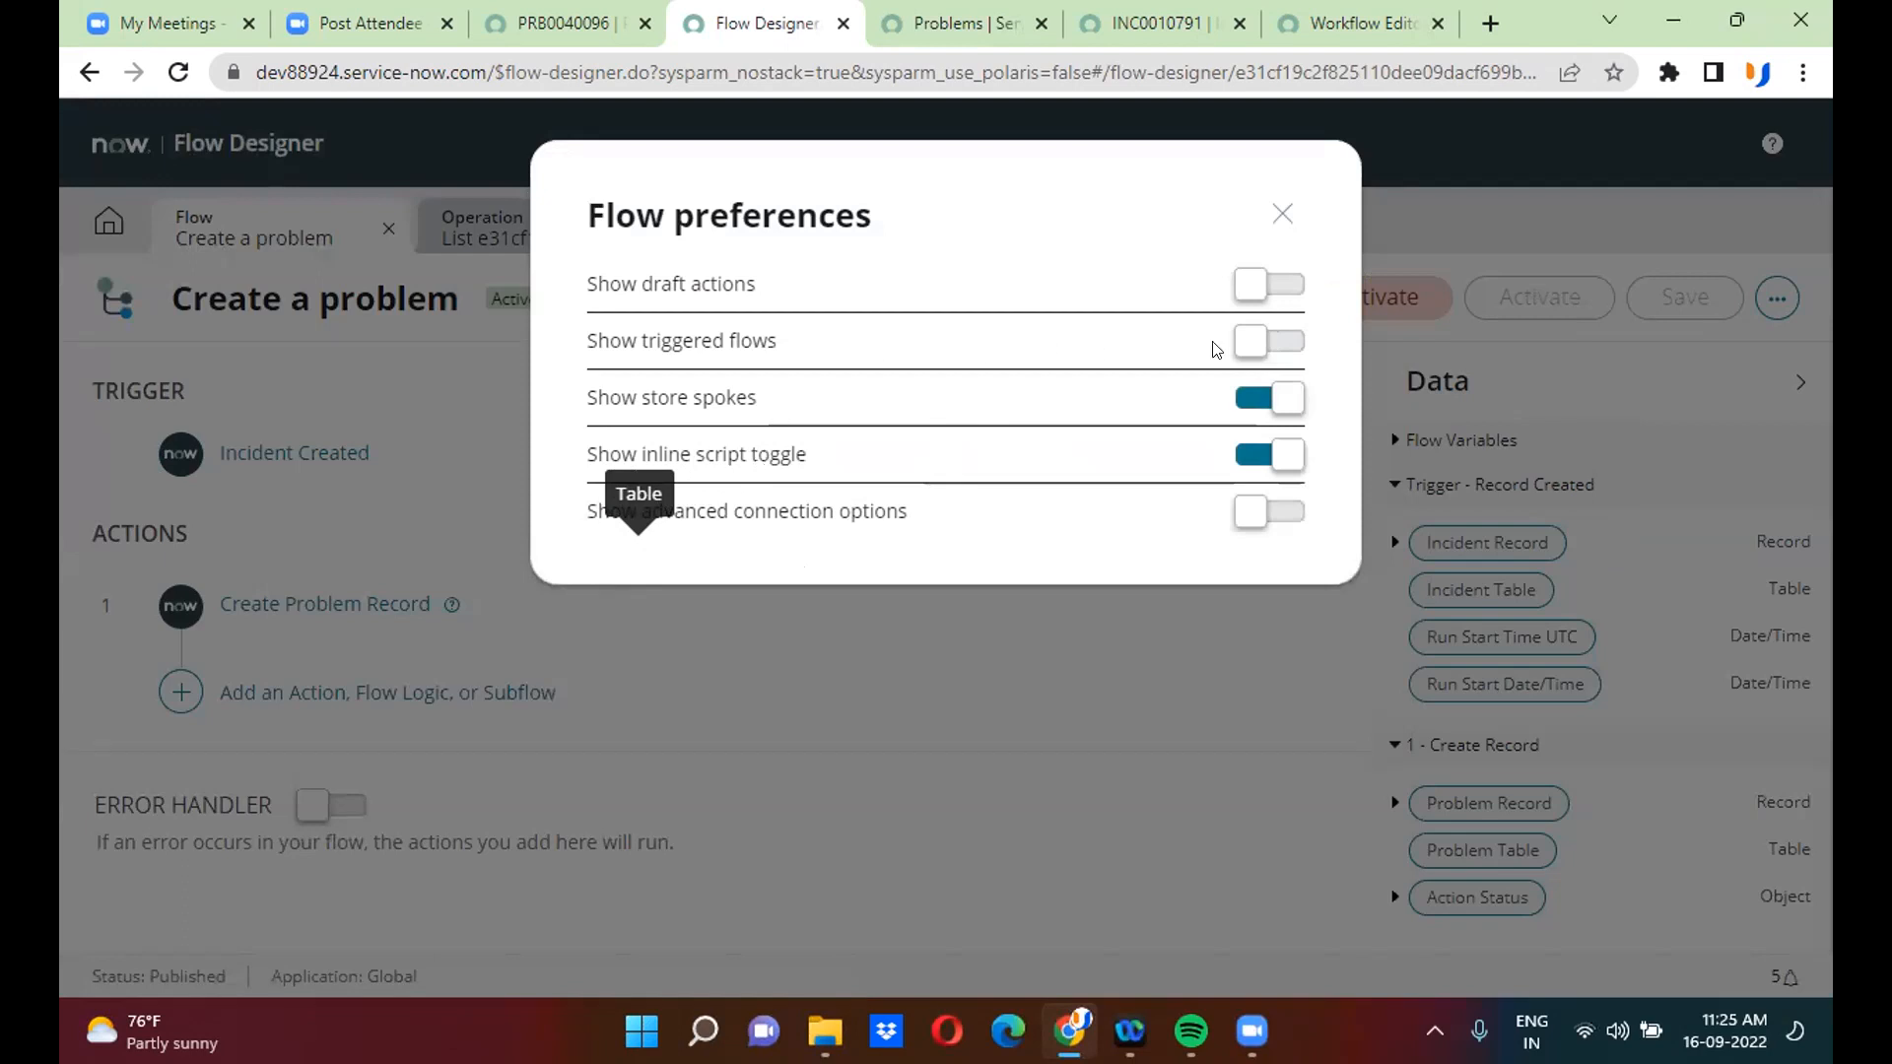
left_click(1284, 345)
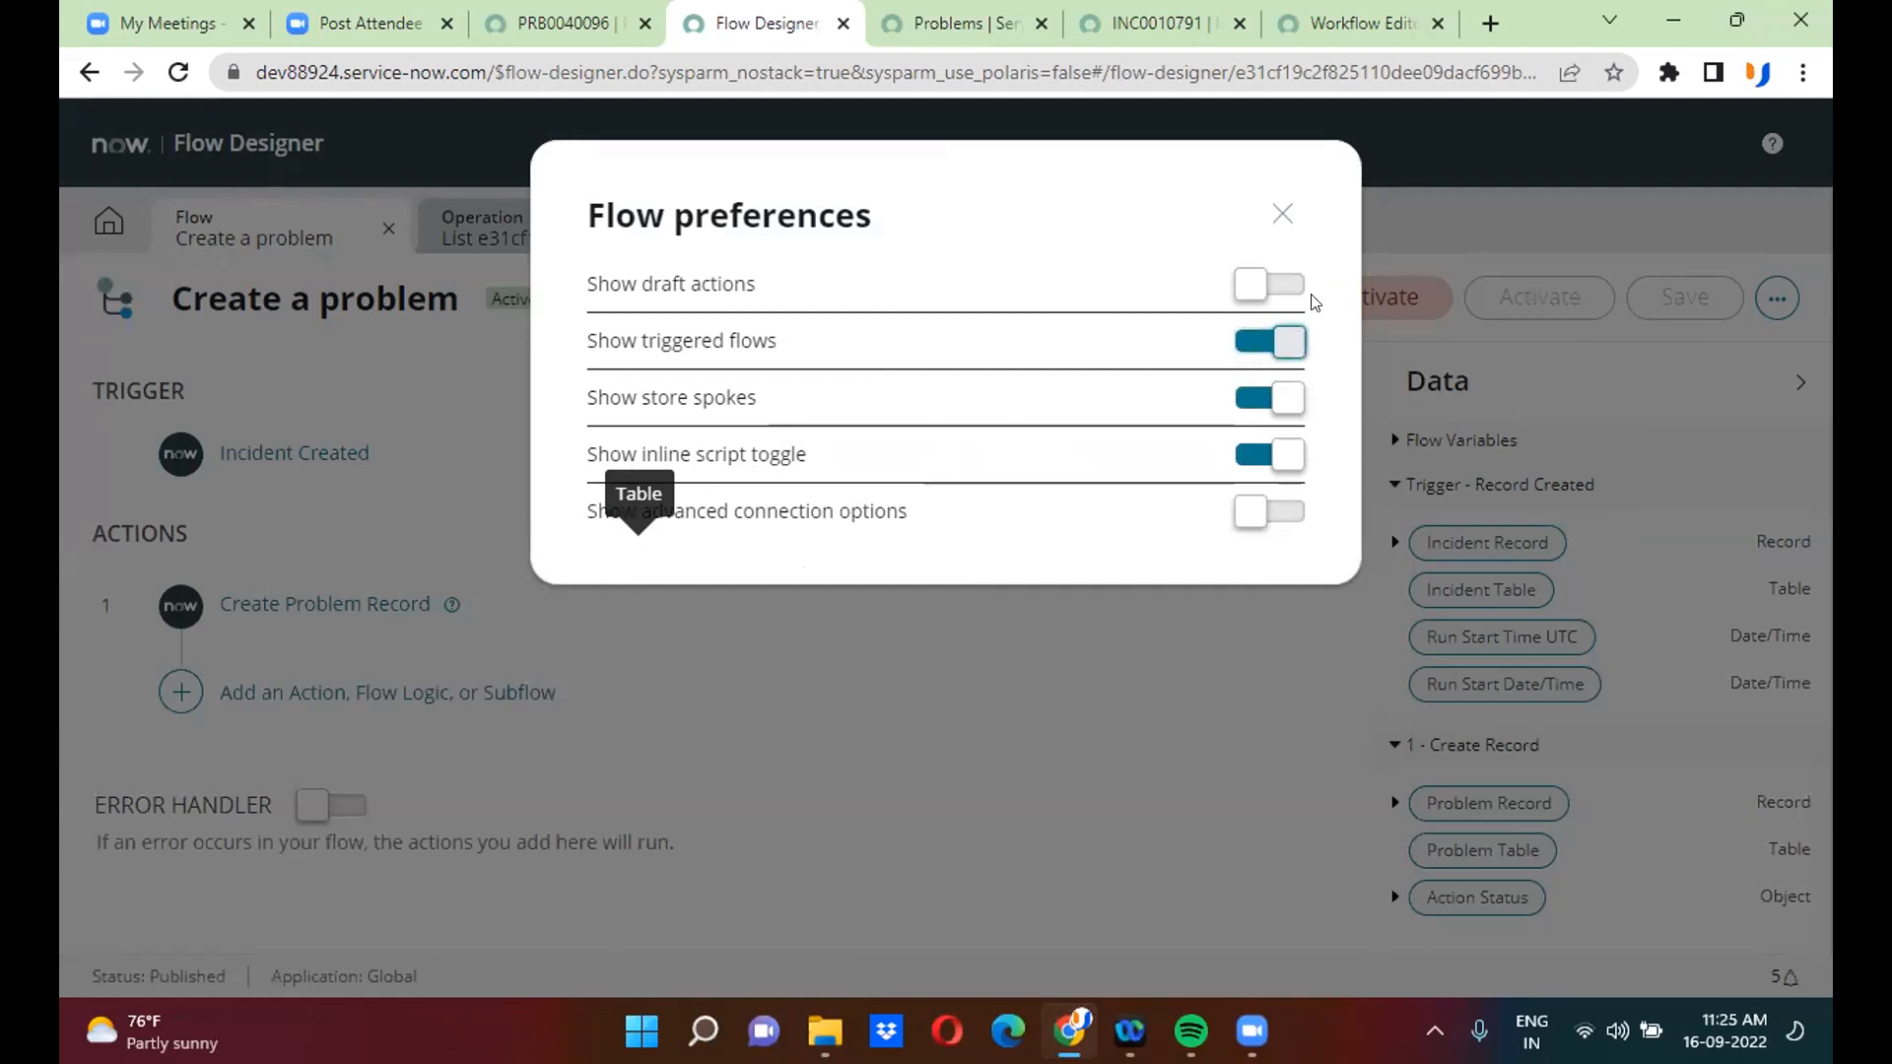
left_click(1282, 213)
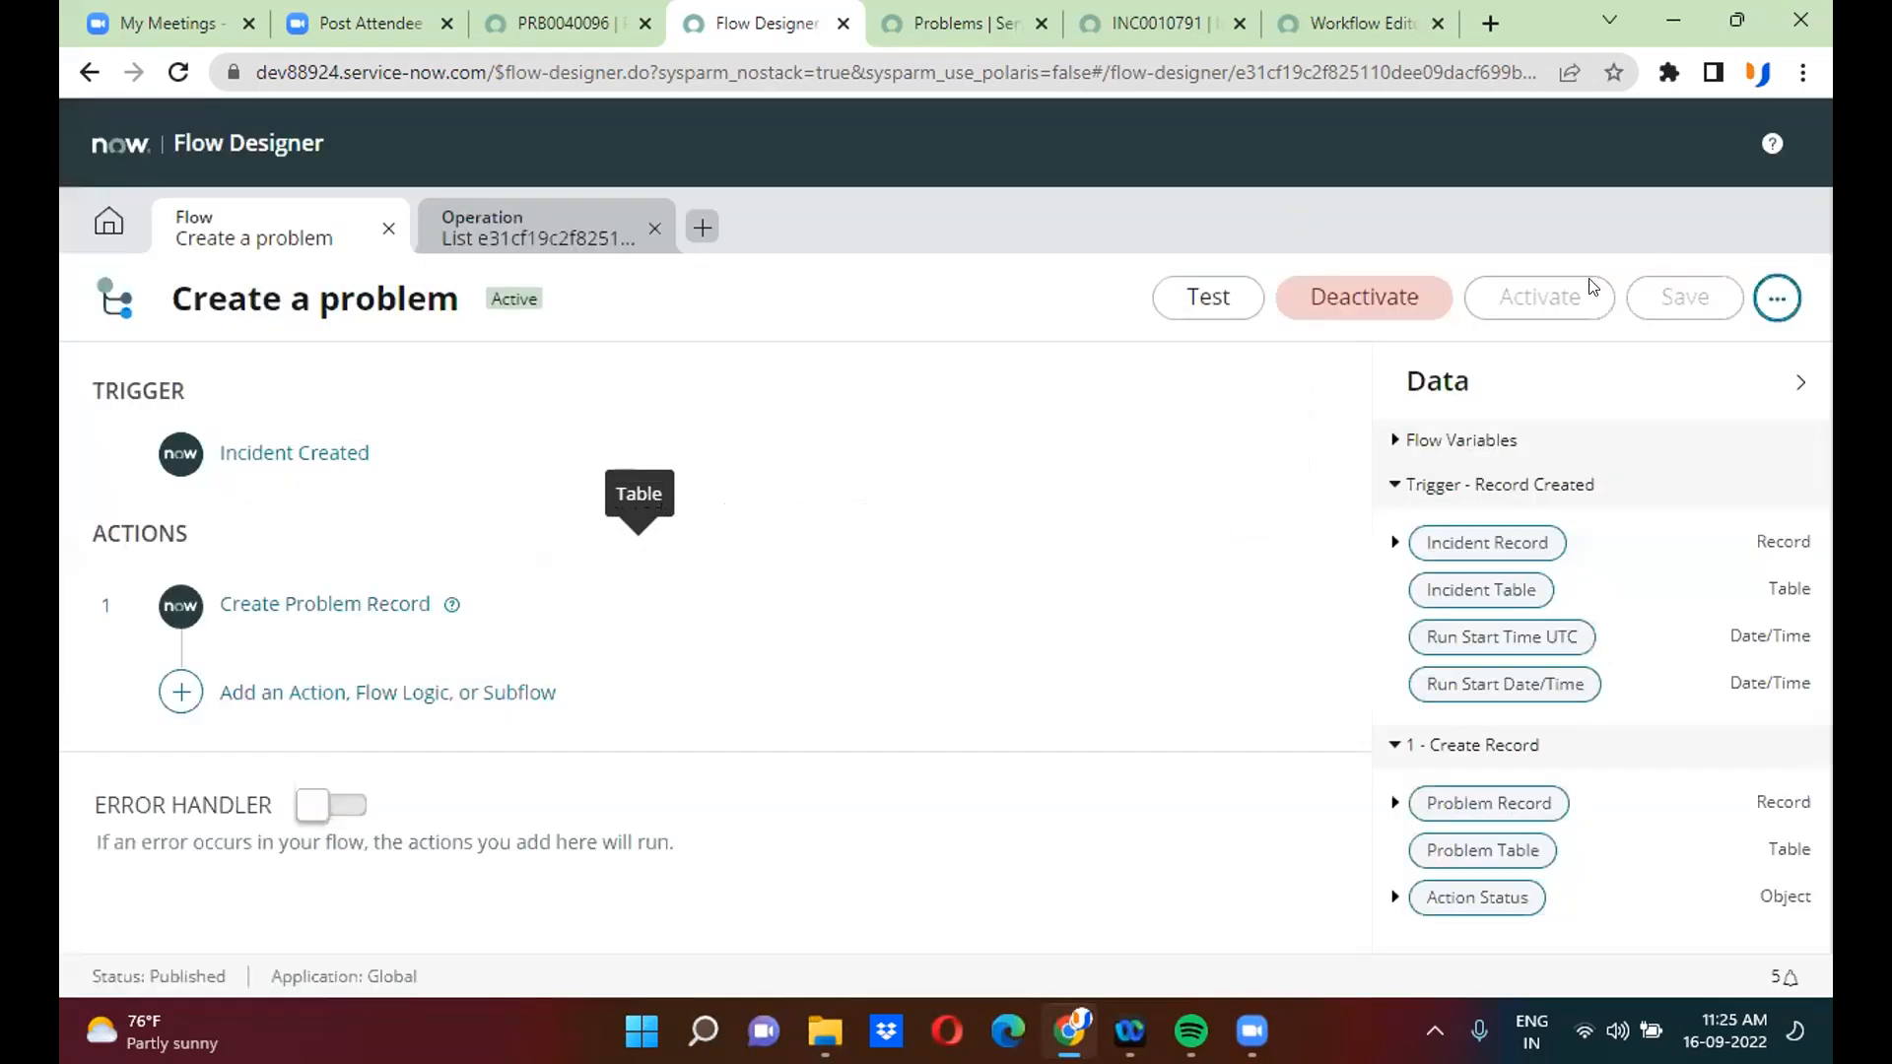
- Try out the Callable by Client API option in the flow's security settings and close them without updating
left_click(1776, 297)
left_click_drag(1791, 499, 1790, 644)
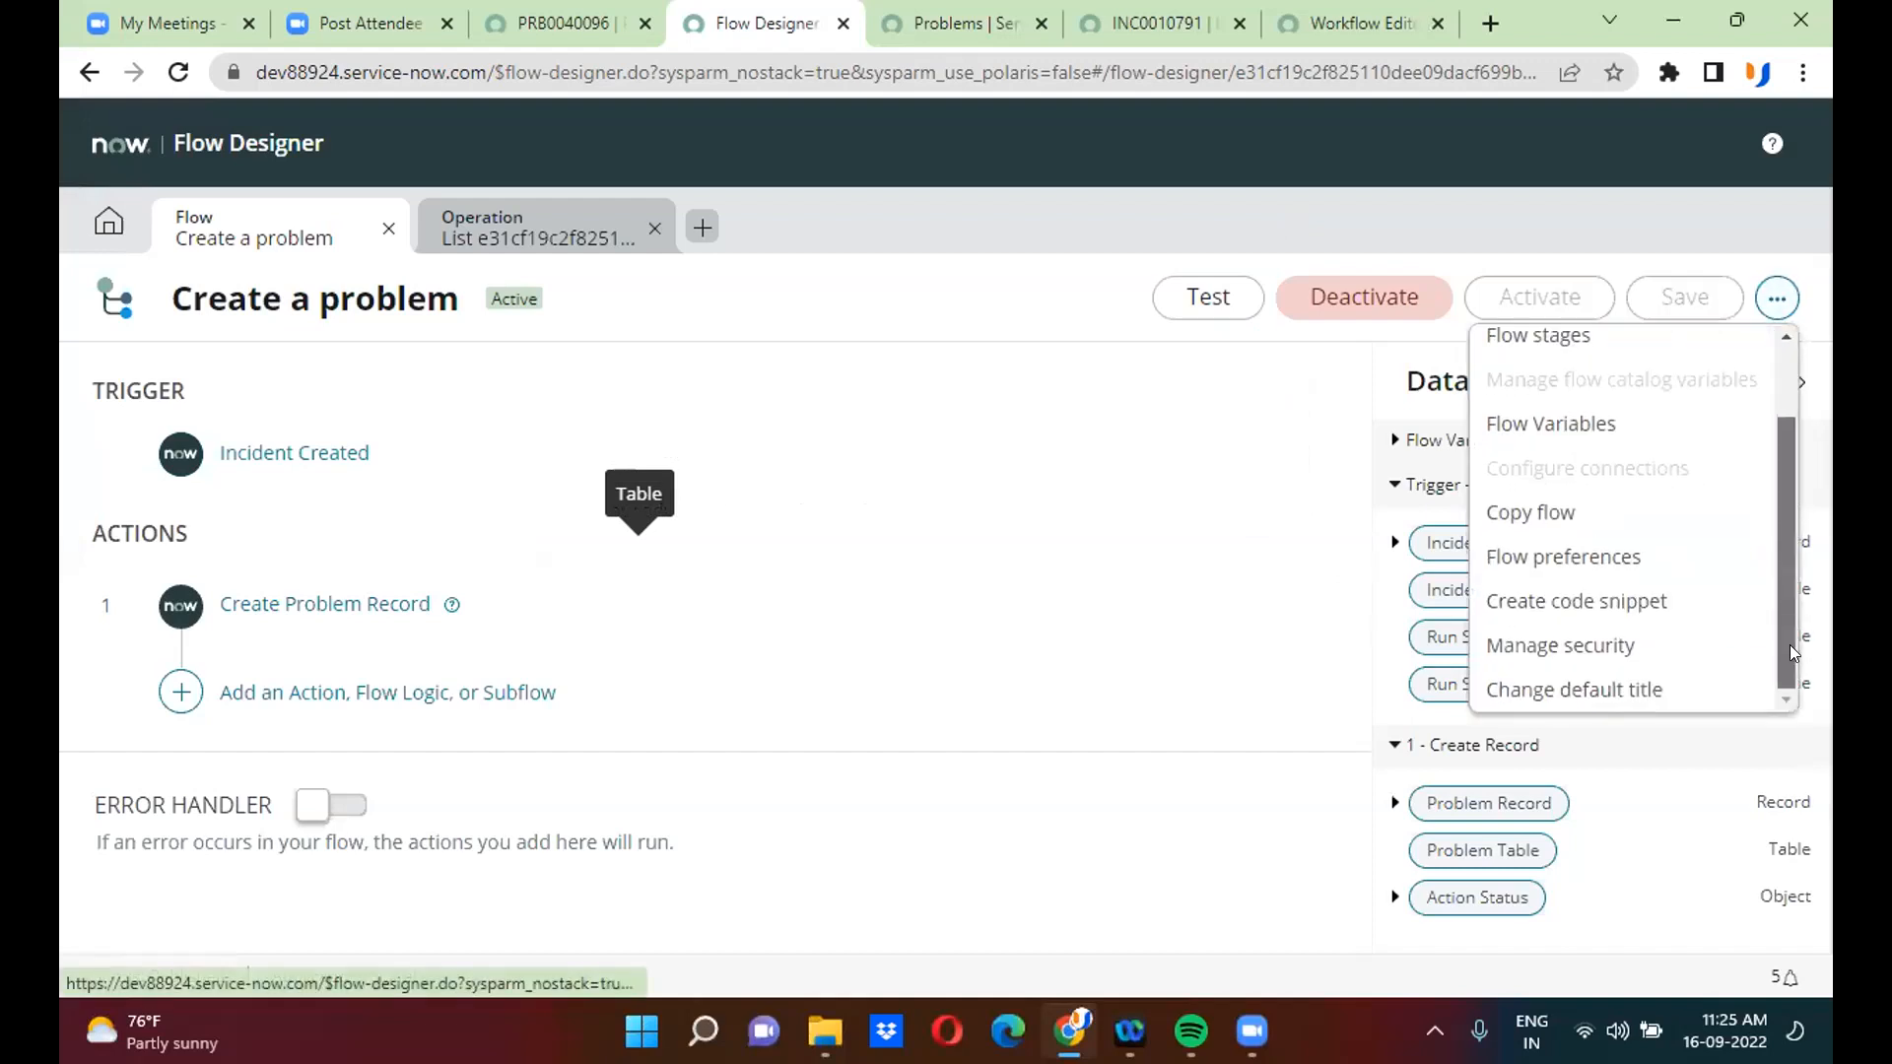
left_click(1638, 645)
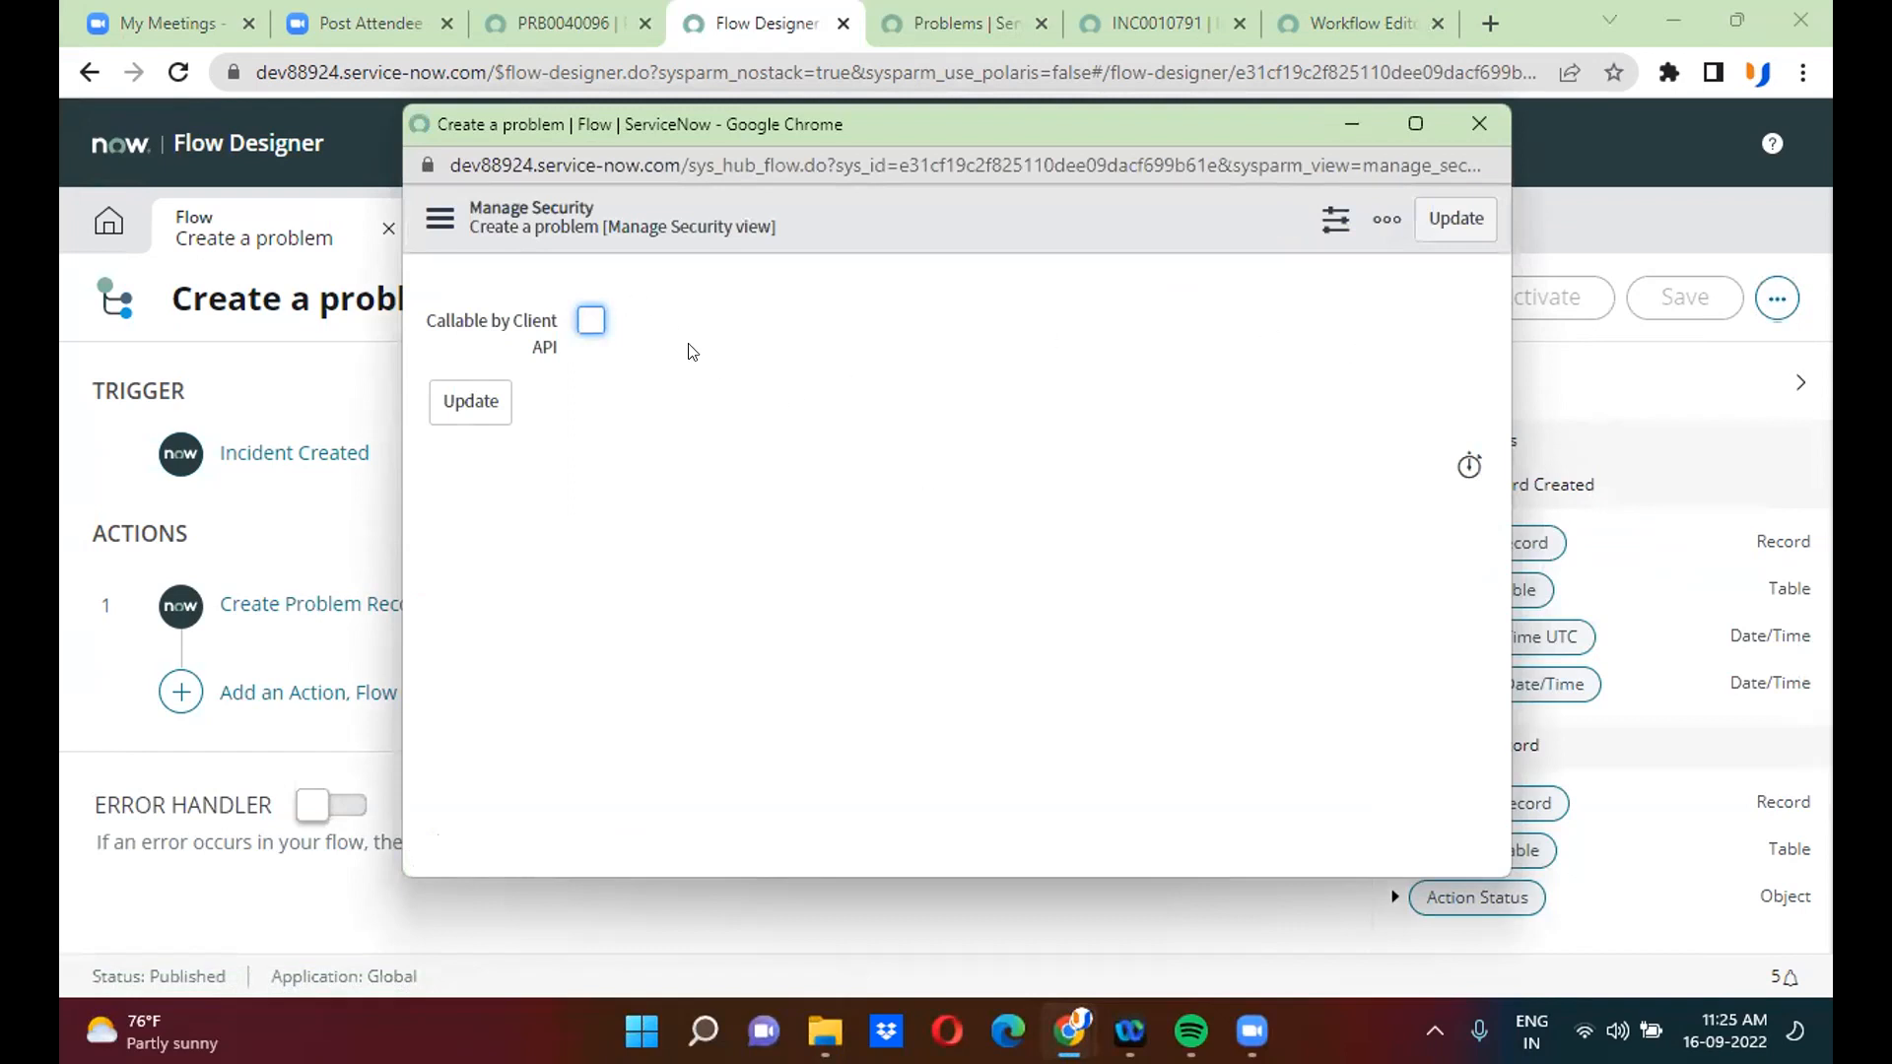
left_click(594, 321)
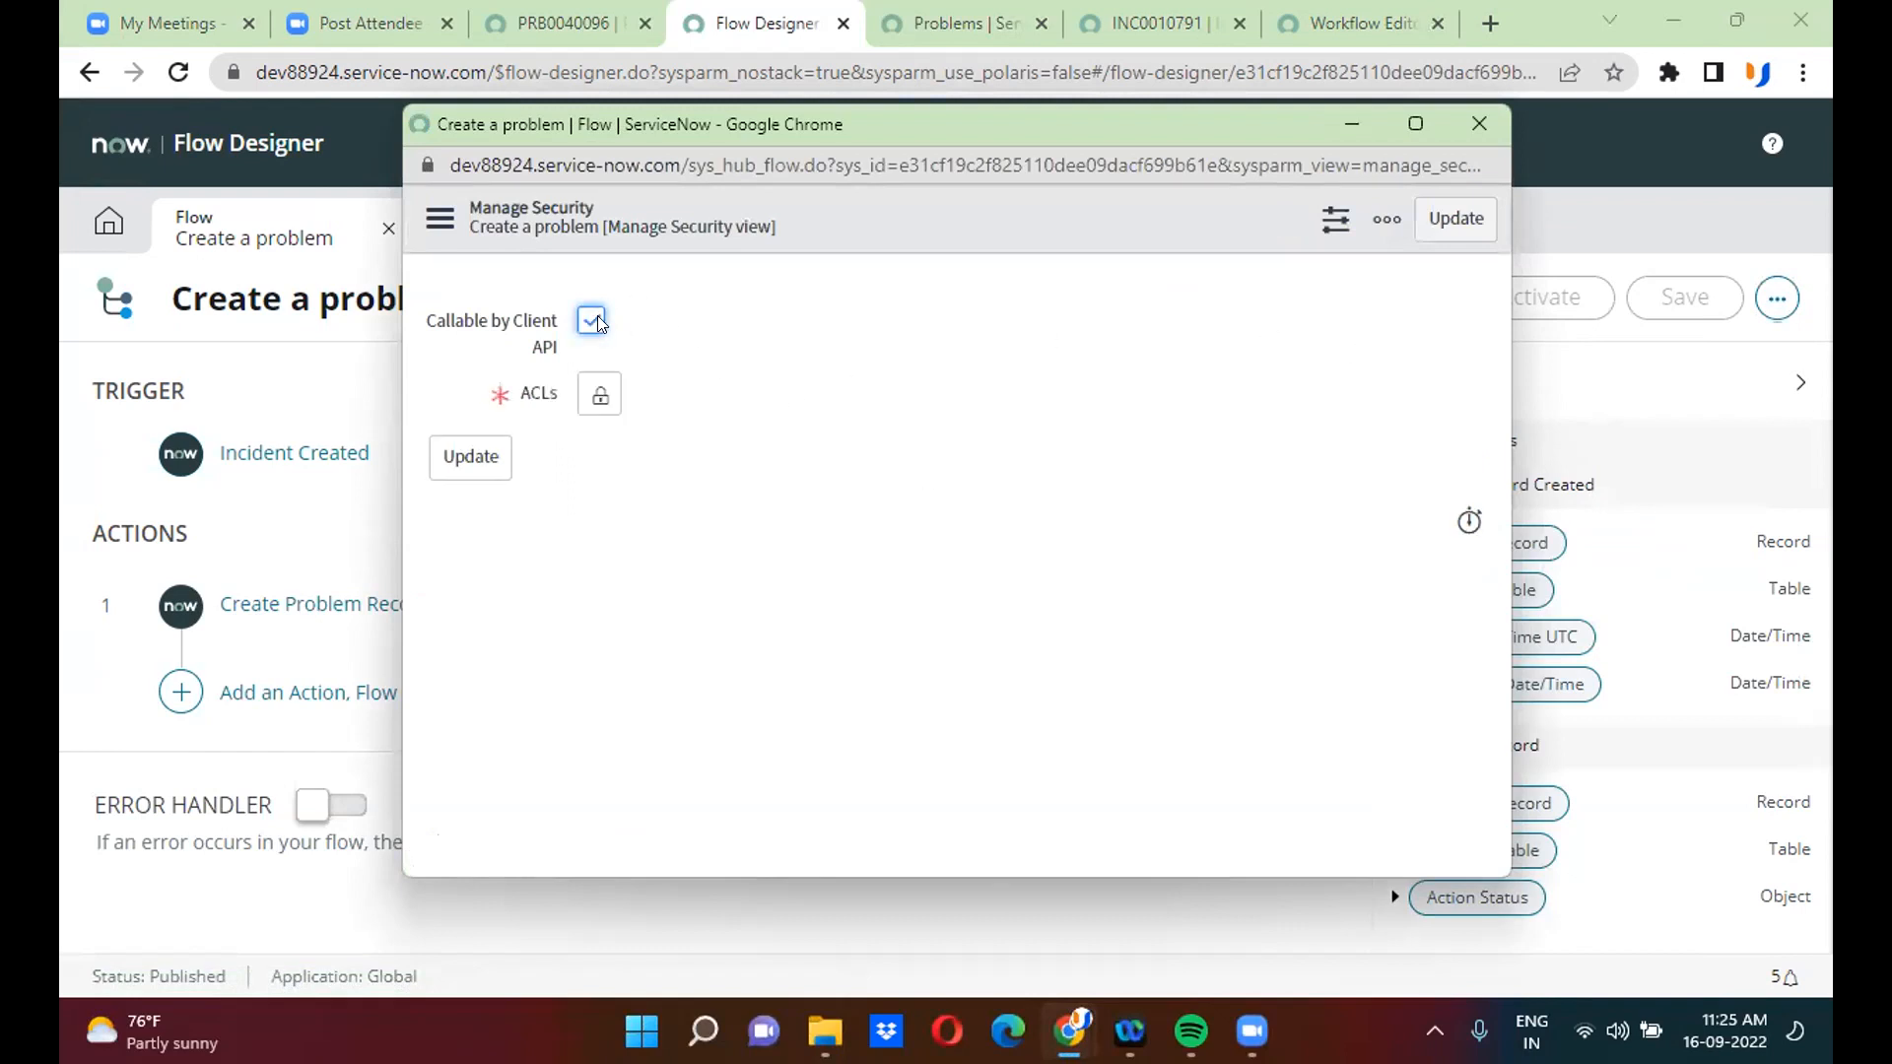
left_click(1479, 123)
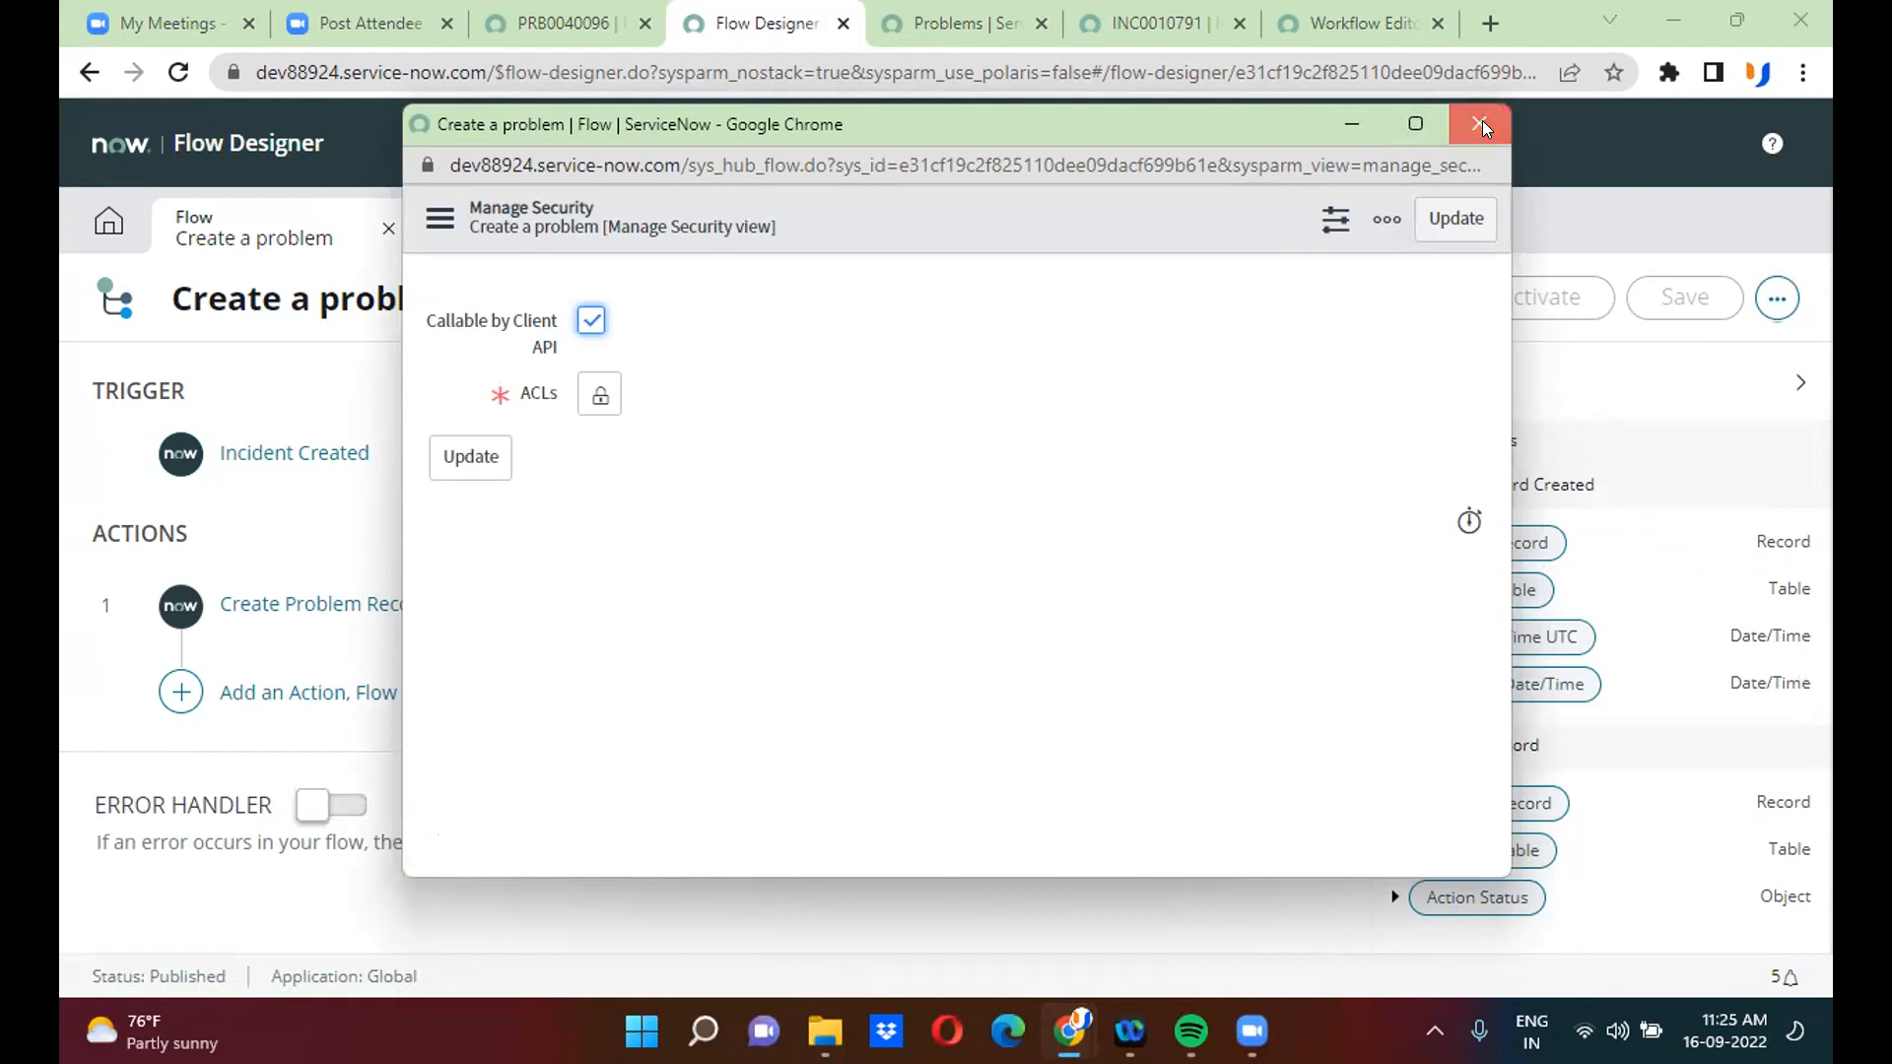
- Review the flow preferences of the "Create a problem" flow again and close them without changes
left_click(1776, 298)
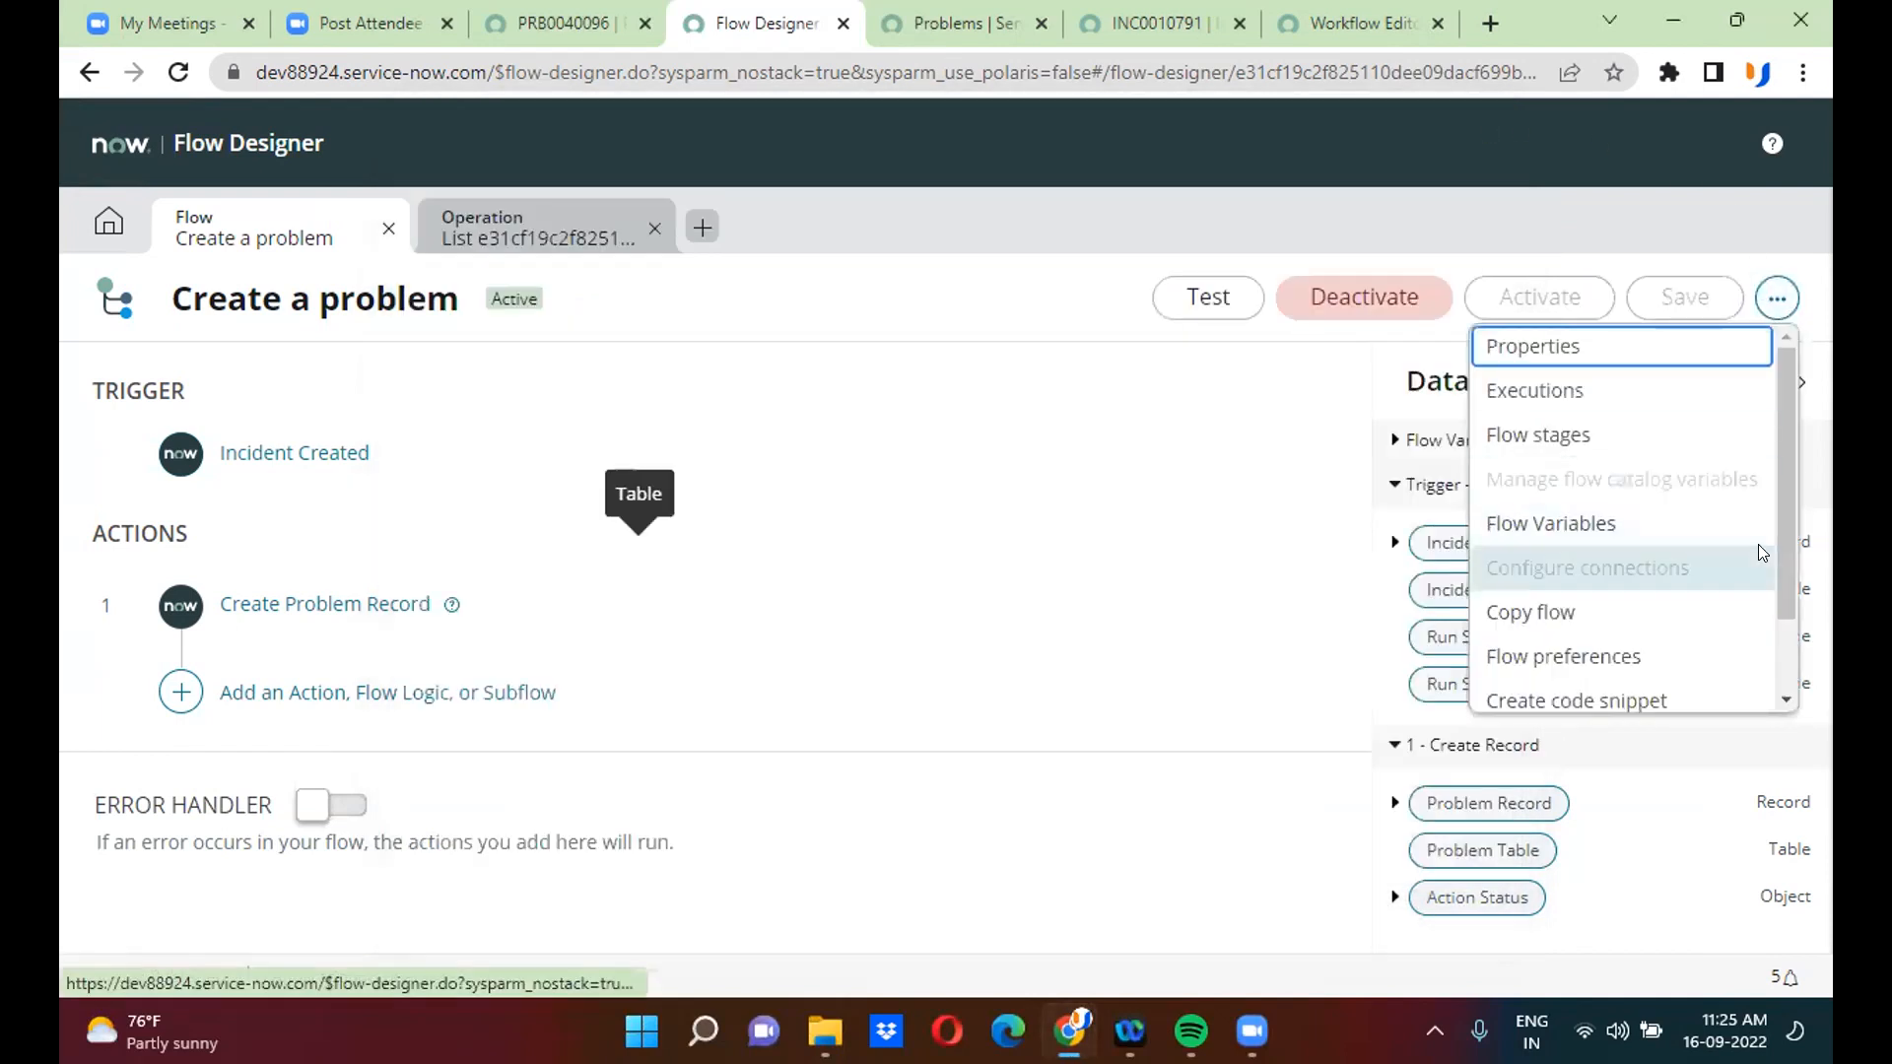
left_click_drag(1787, 479, 1791, 627)
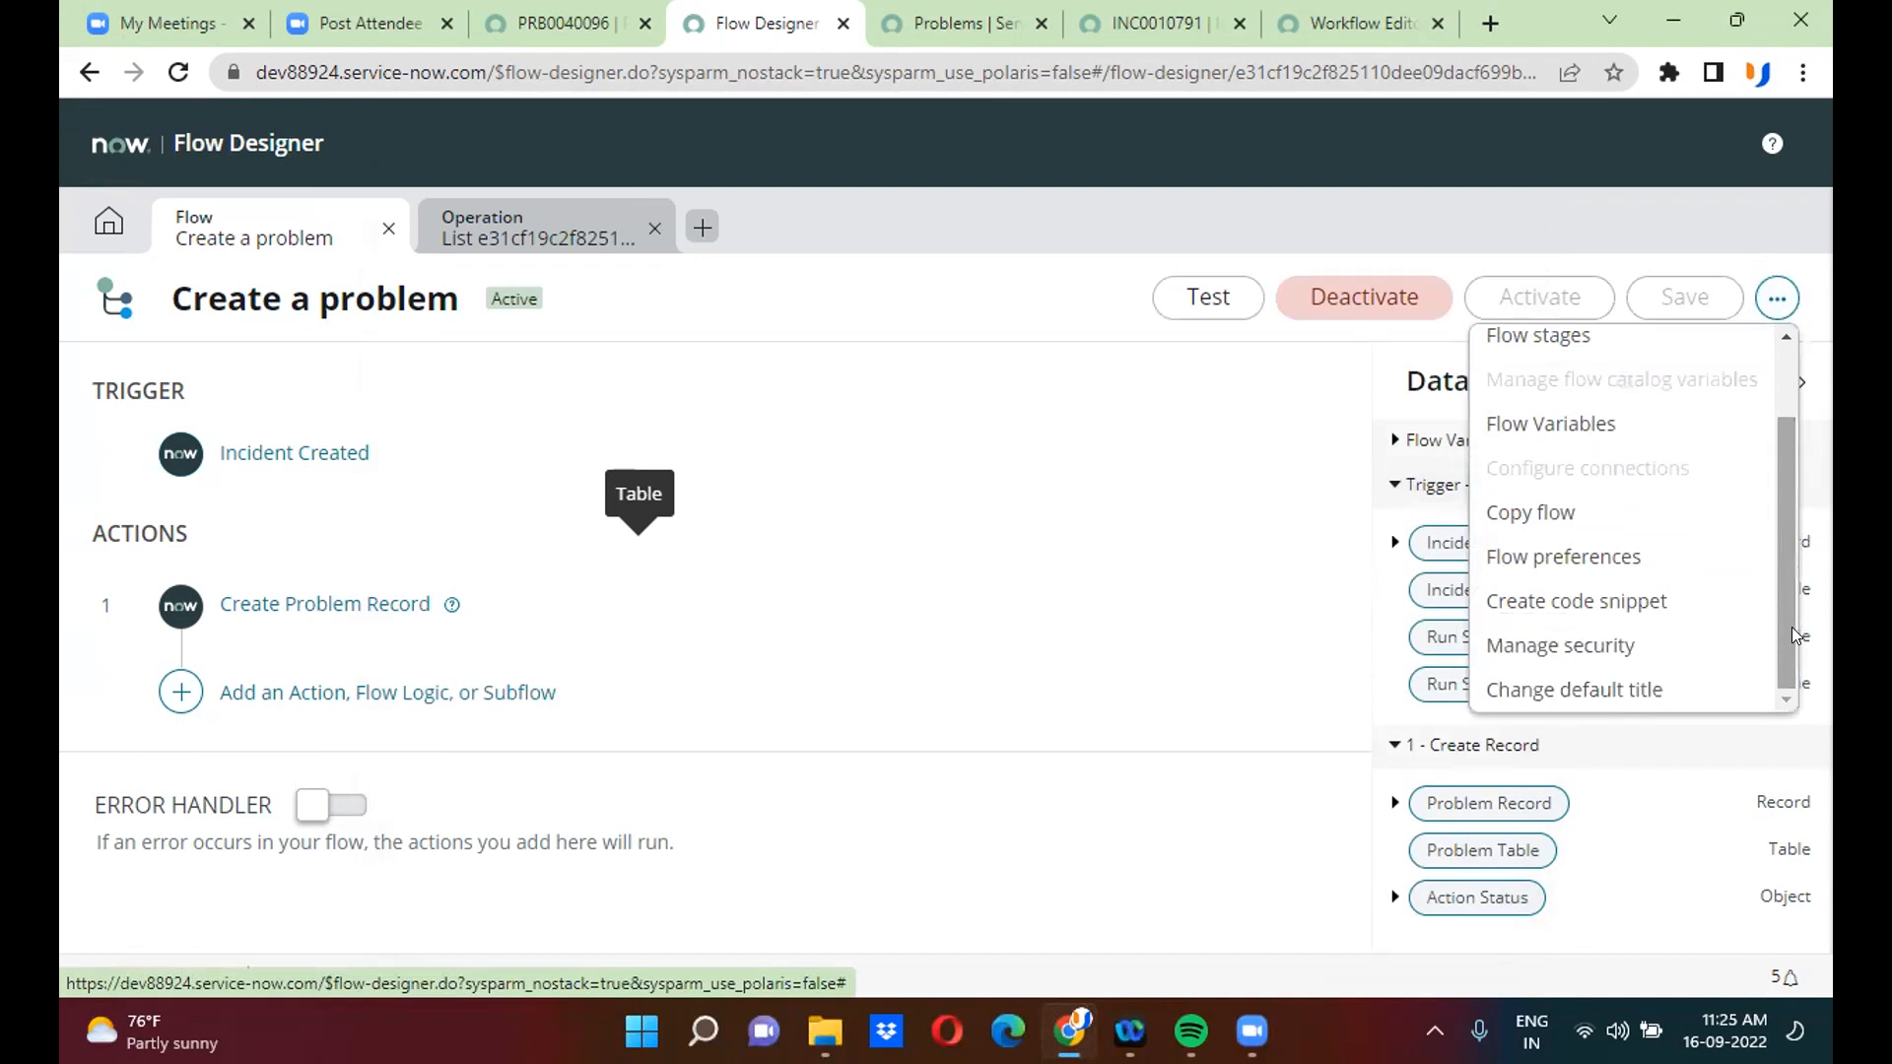
left_click(1590, 555)
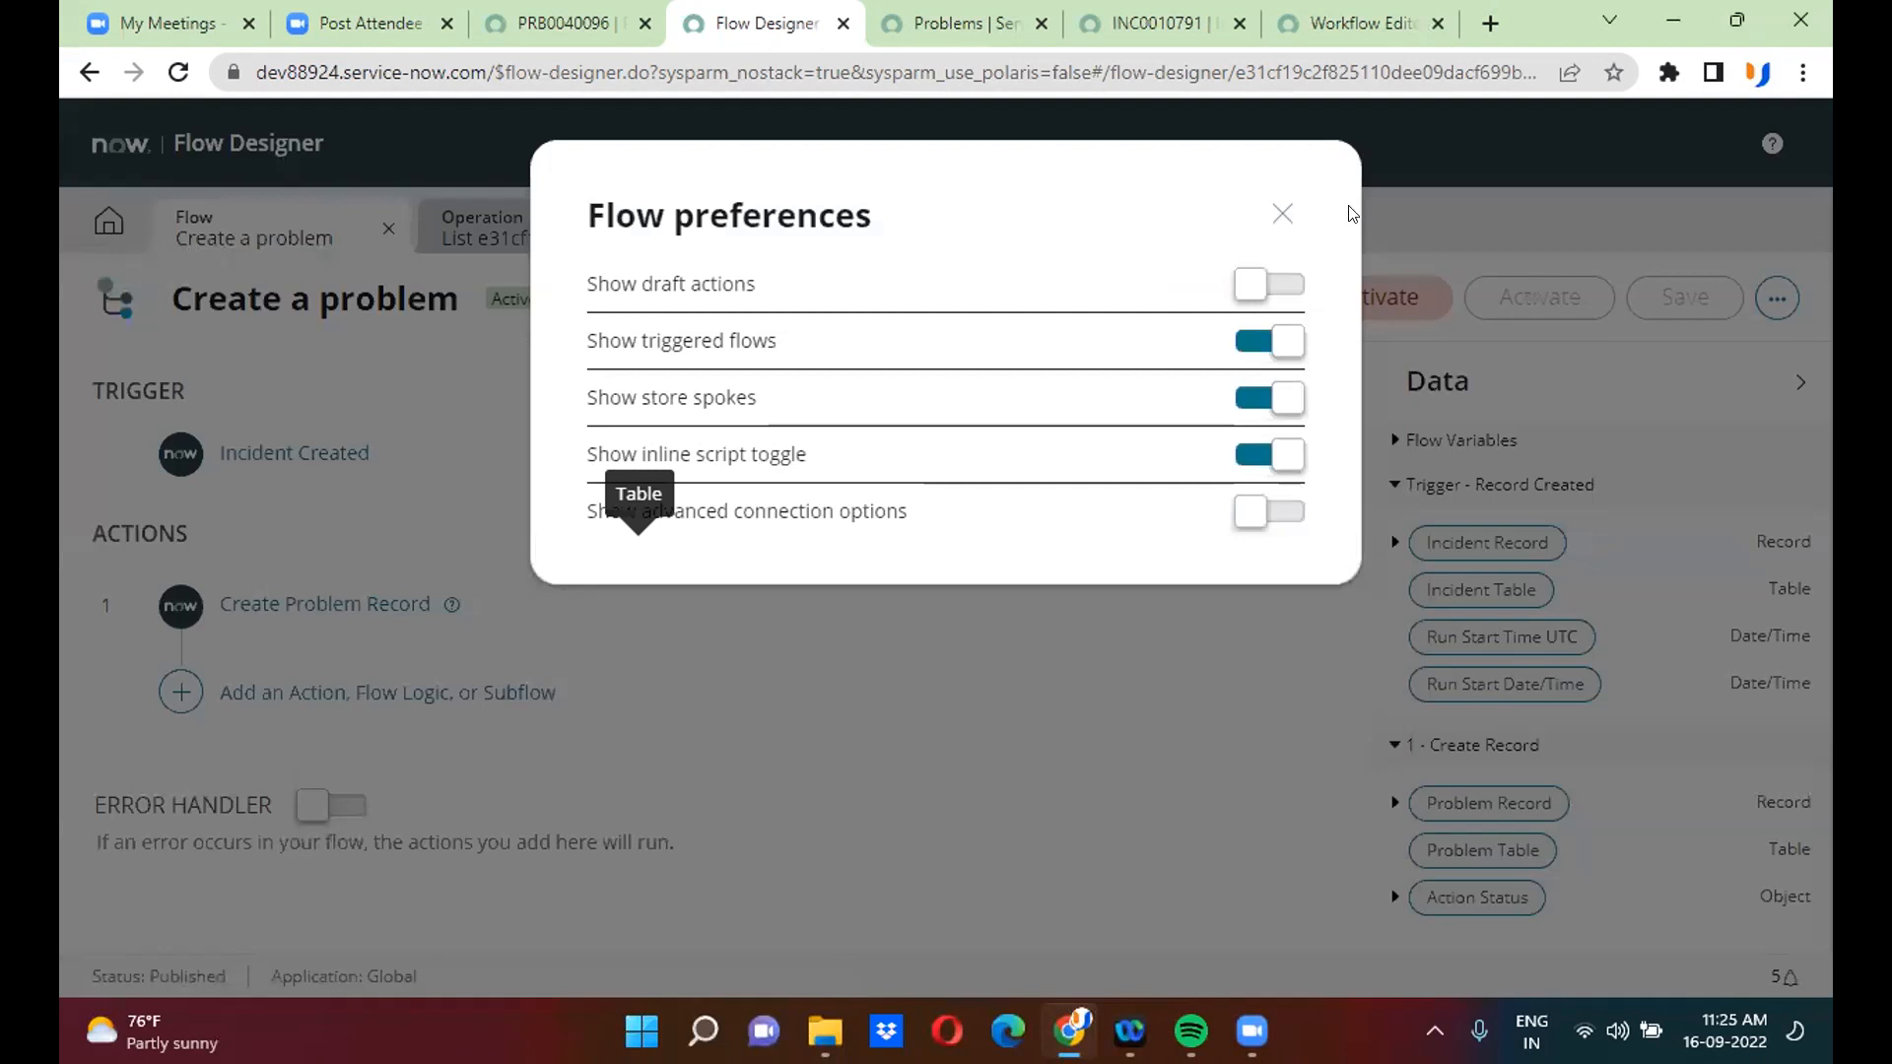
left_click(1281, 211)
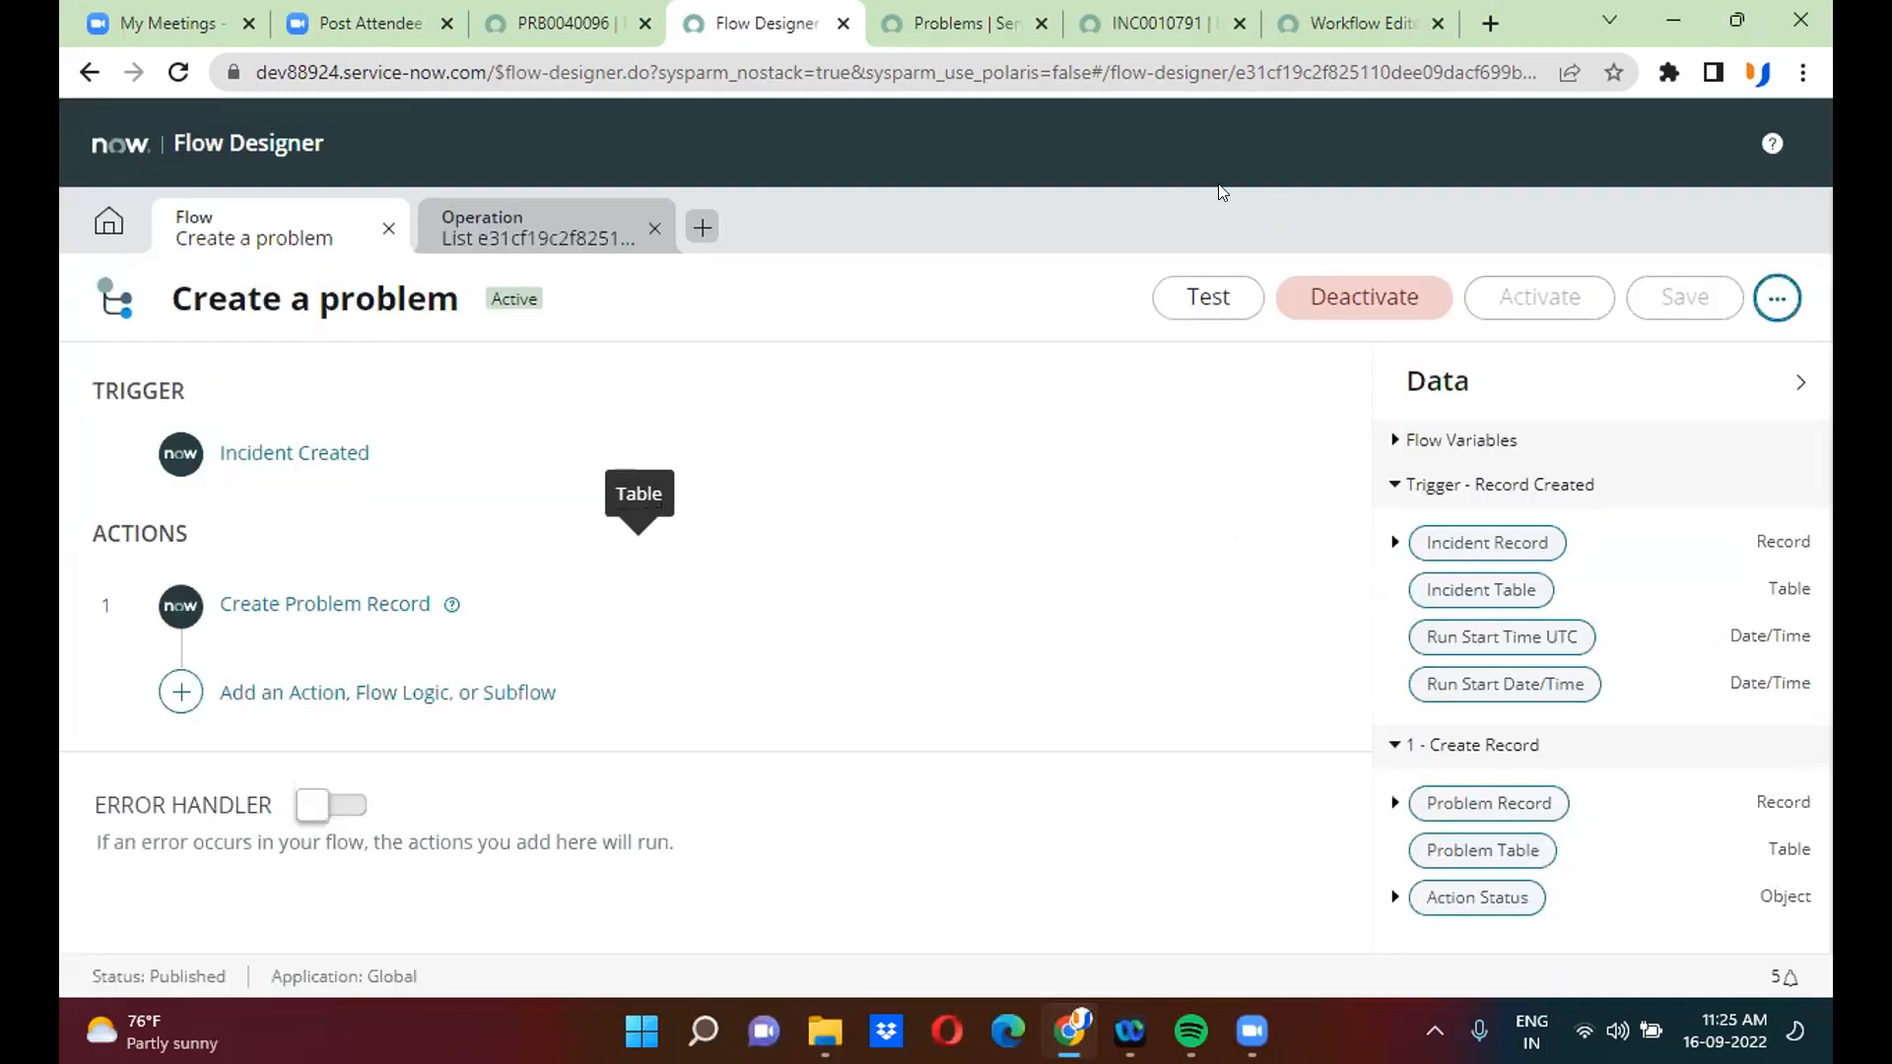
- Review the fields of incident INC0010791 and return to the "Create a problem" flow
left_click(1114, 4)
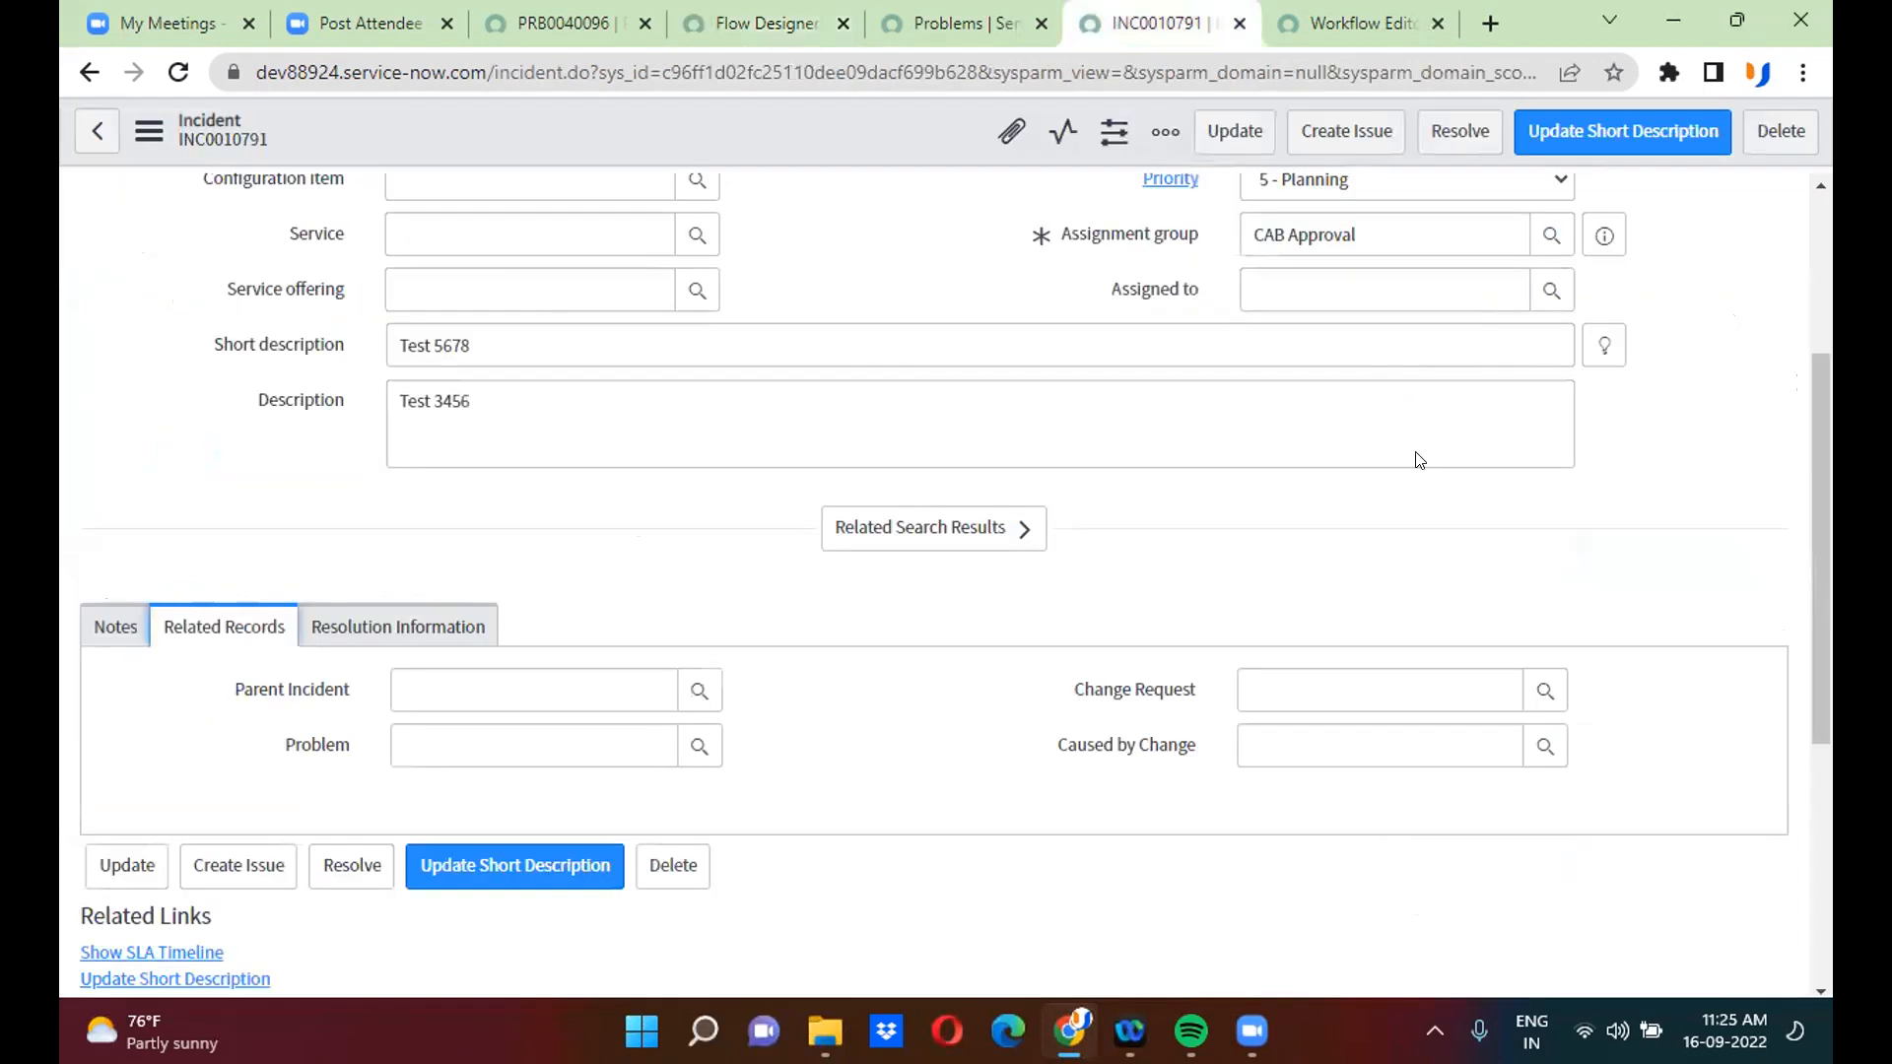
left_click_drag(1821, 431, 1815, 235)
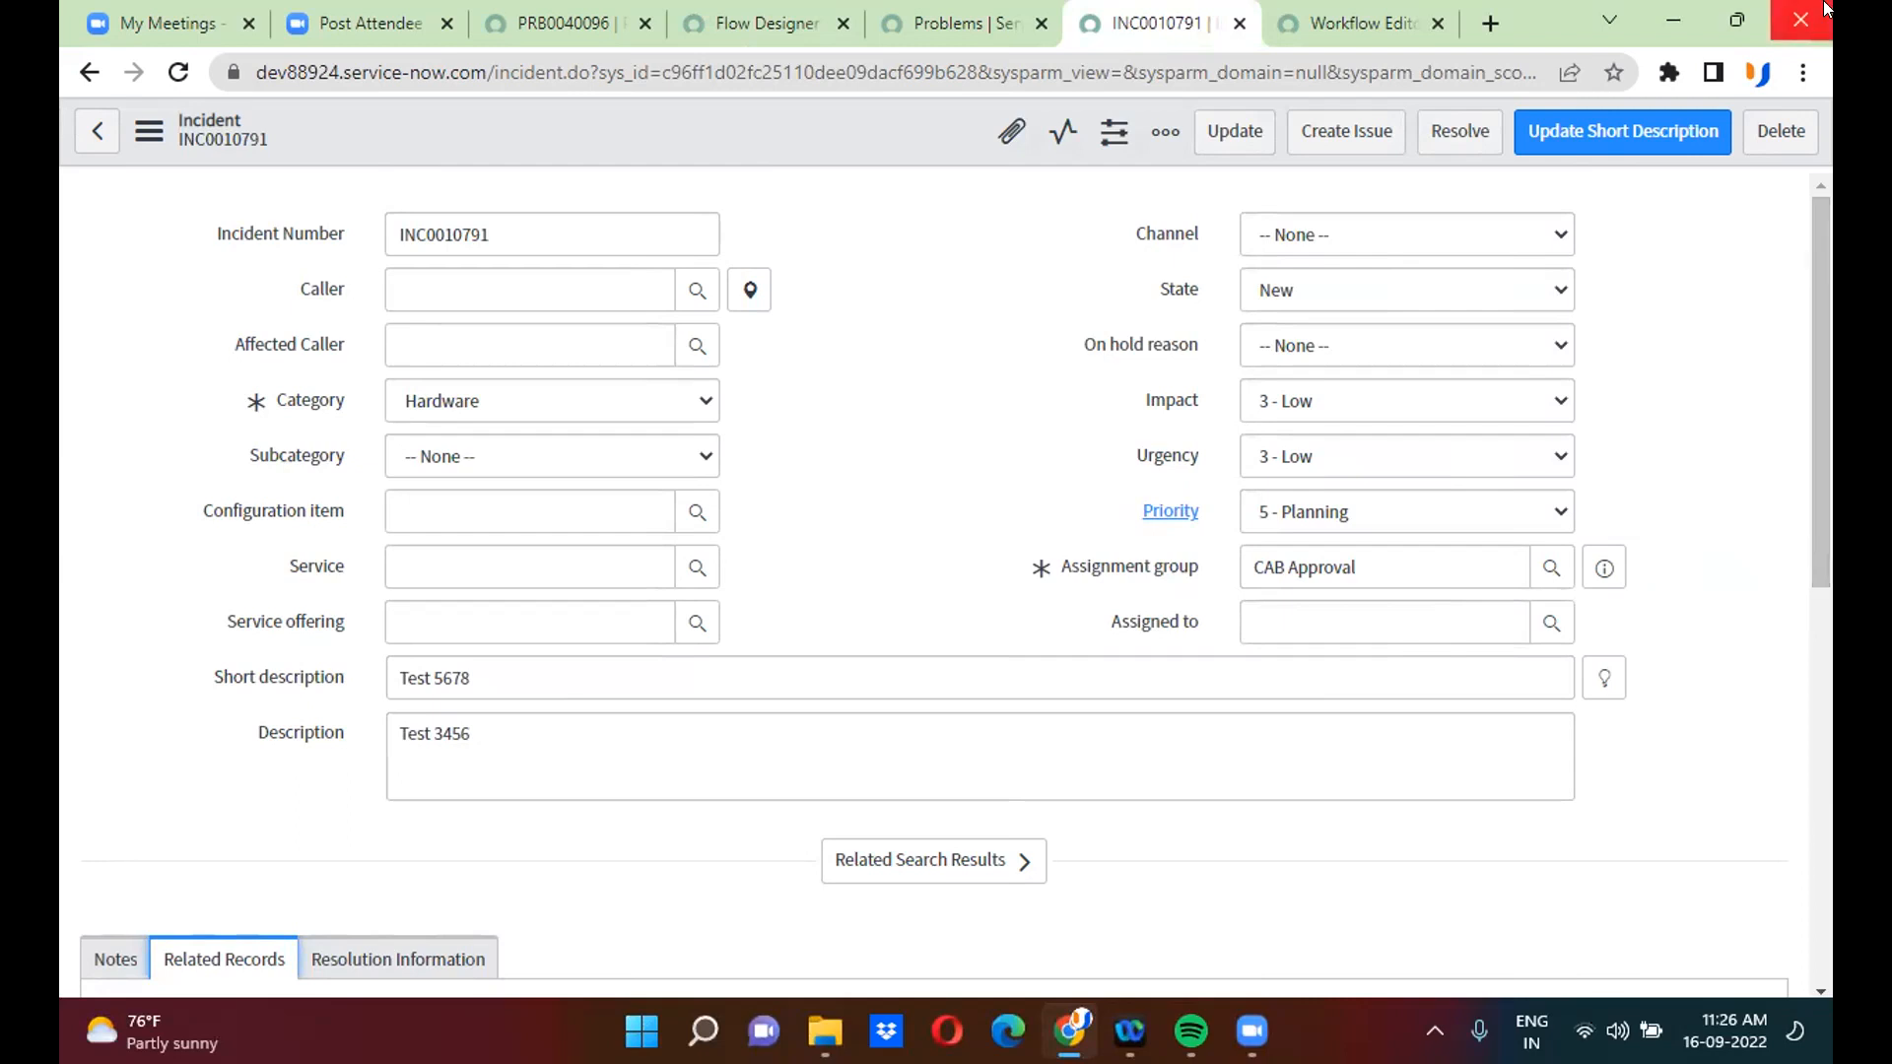
left_click(756, 23)
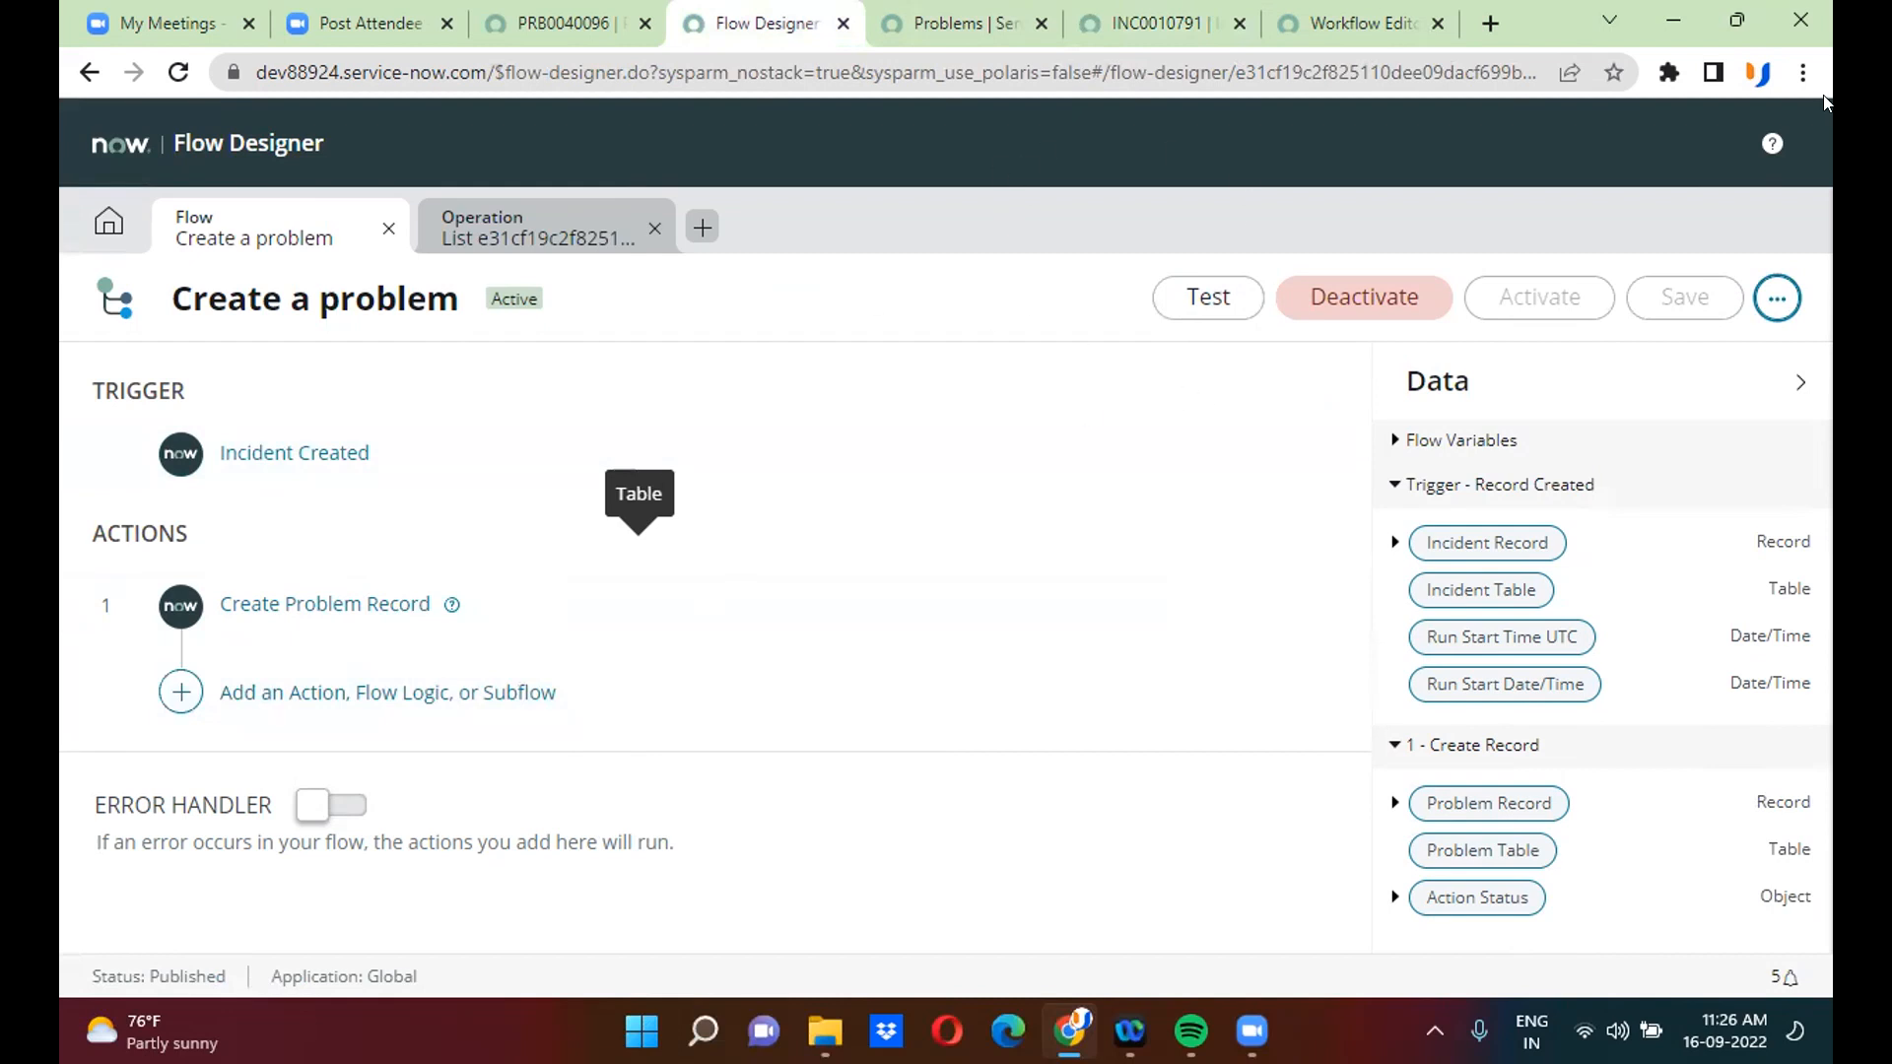
- Generate the code snippet for executing the flow, examine its server script, and close it
left_click(1768, 292)
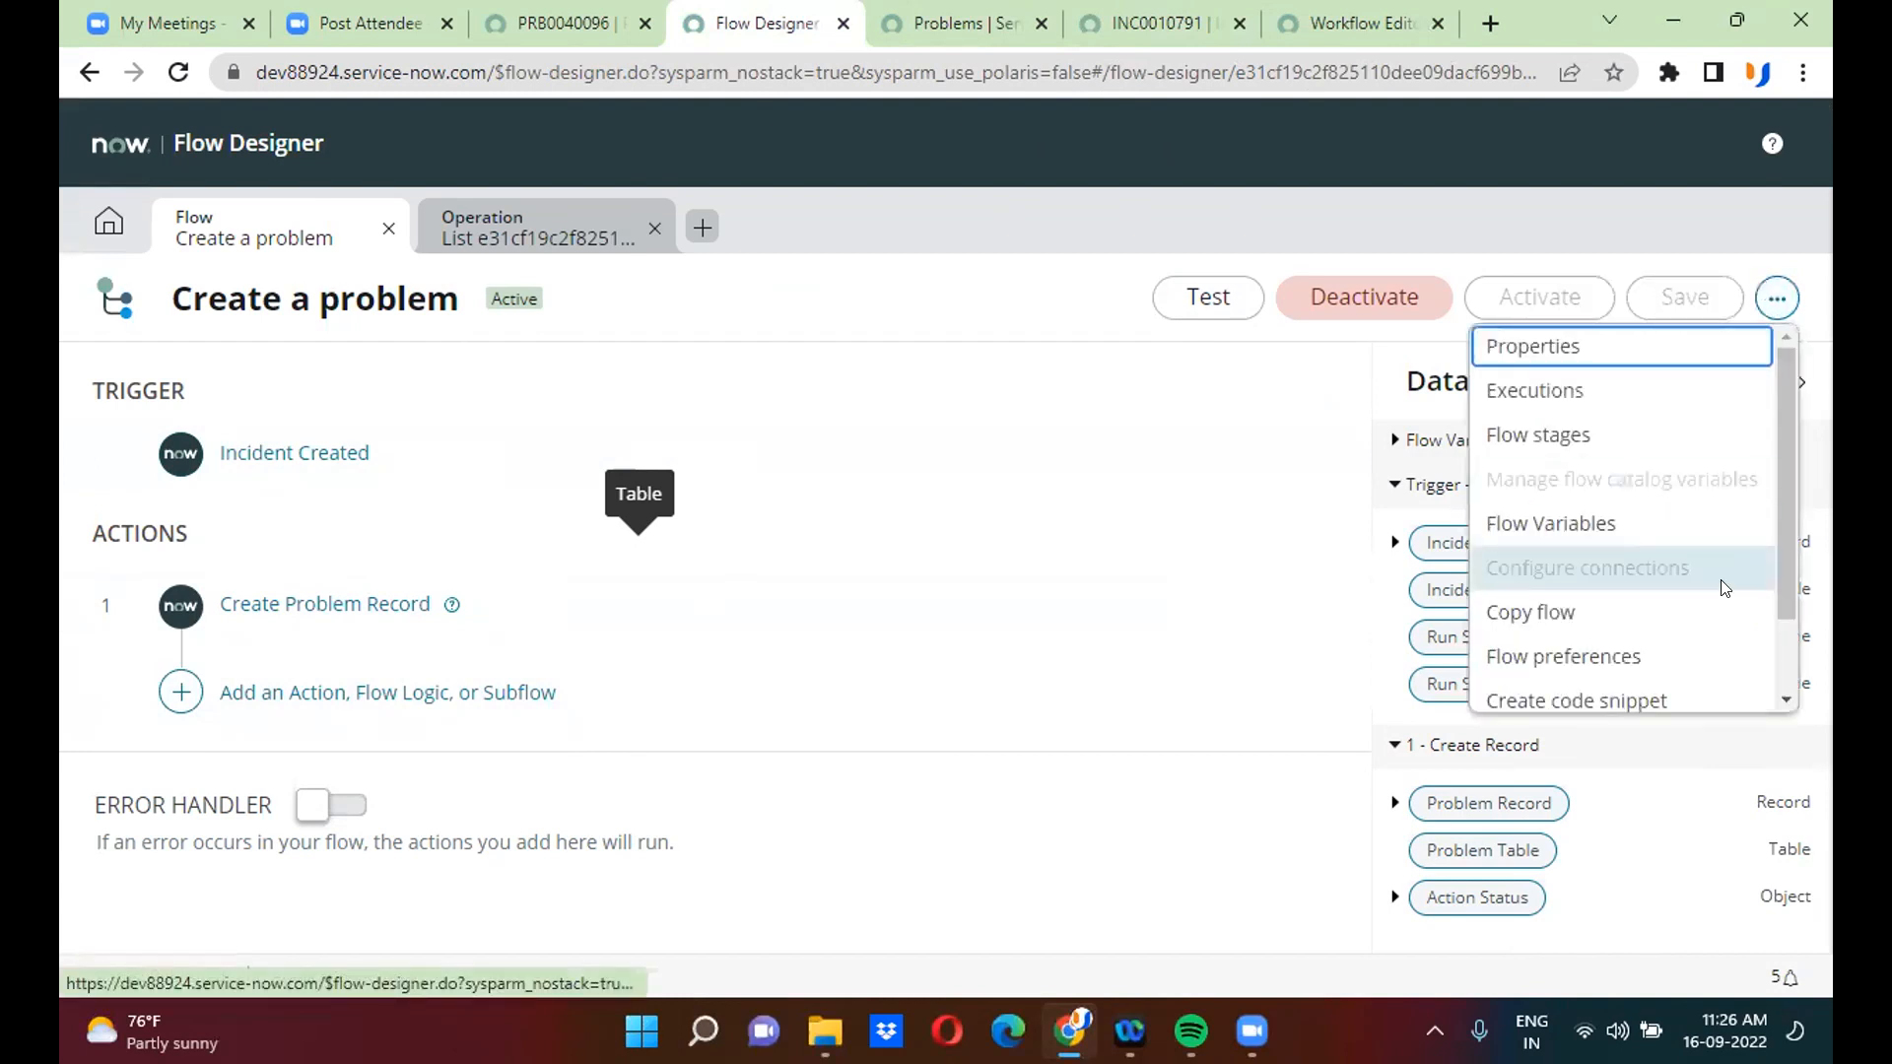
left_click_drag(1779, 566, 1779, 640)
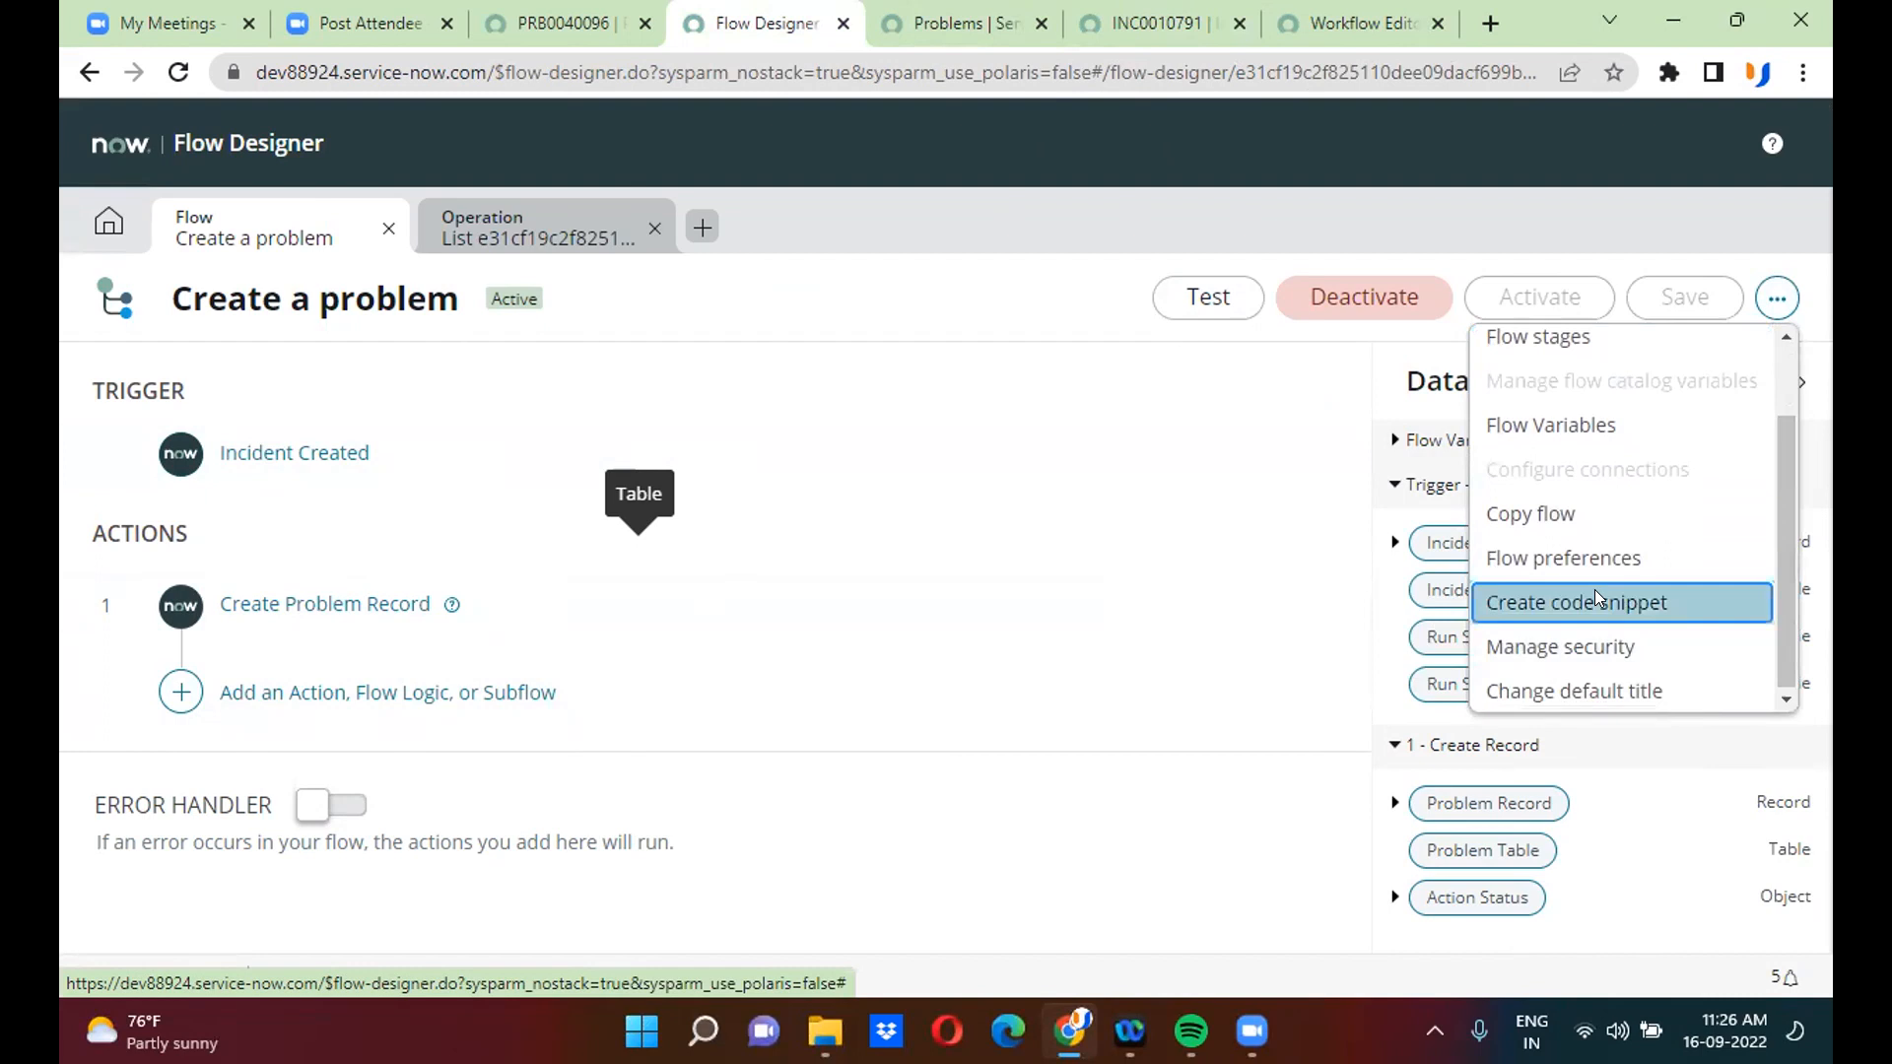
left_click(1594, 591)
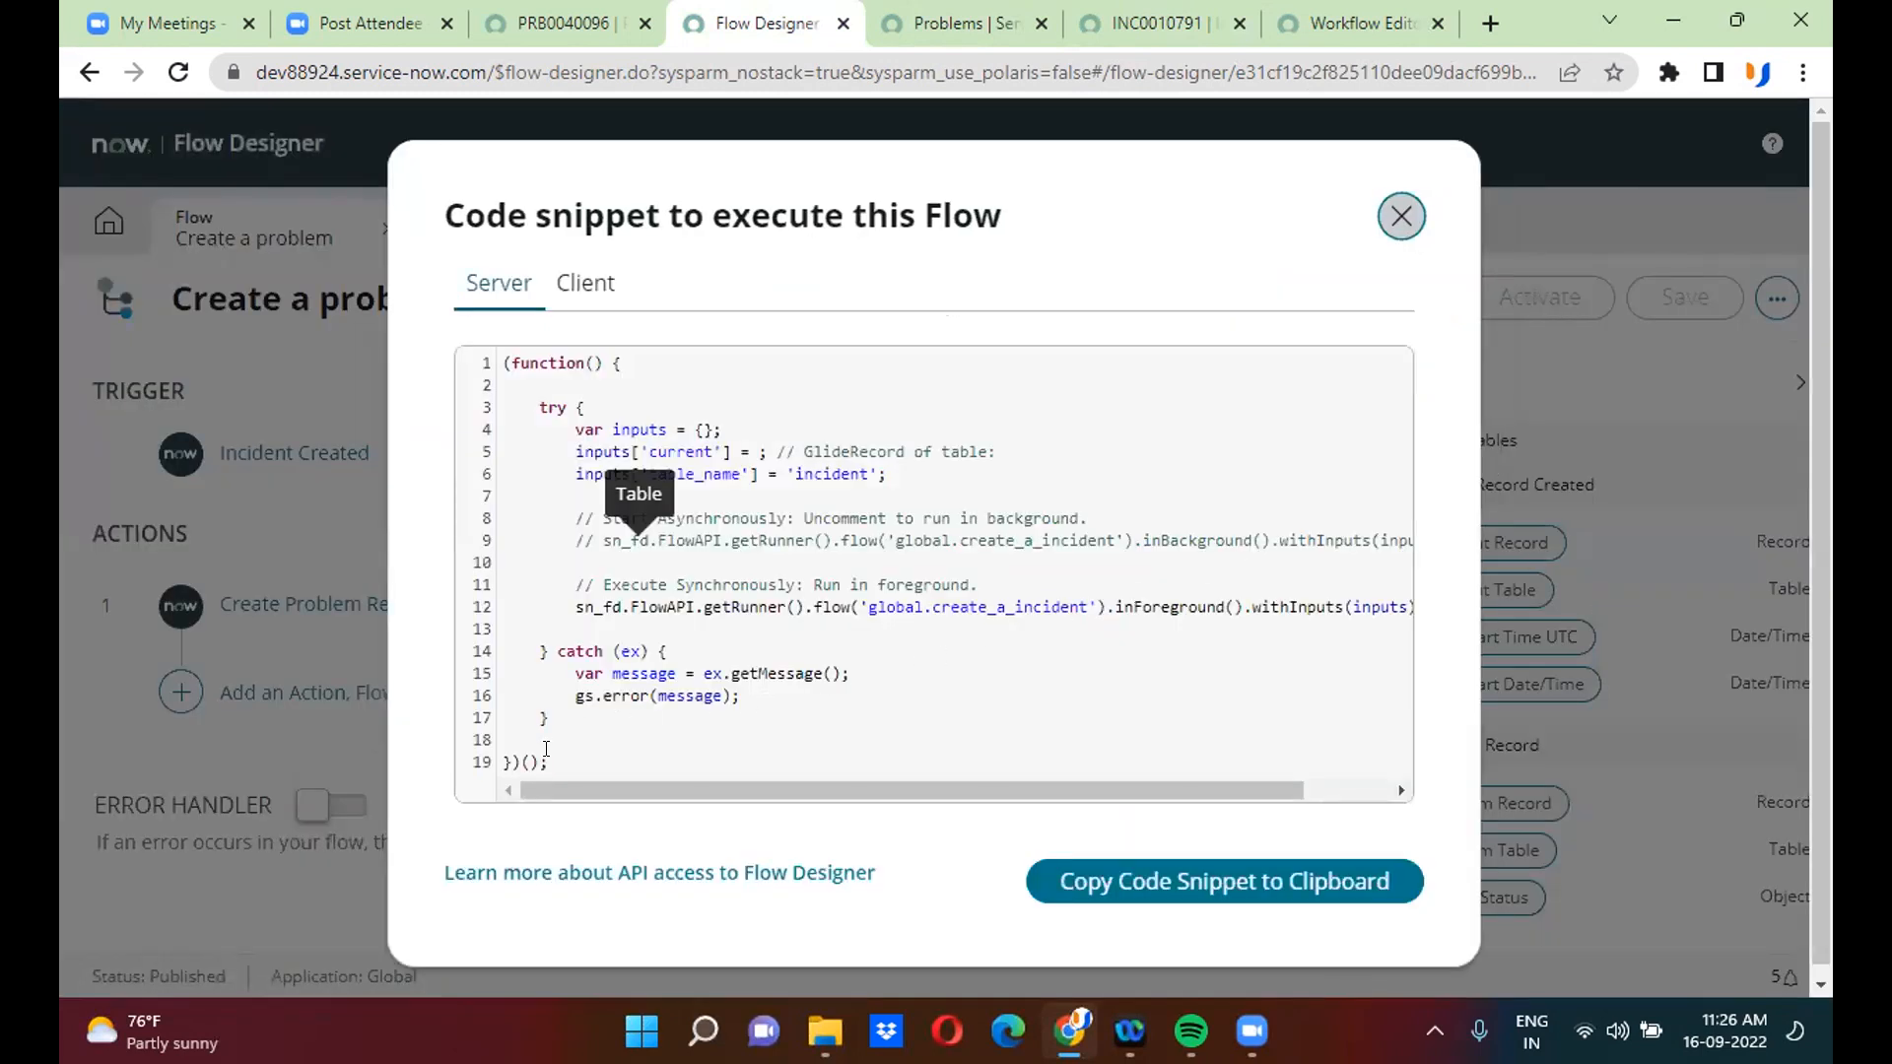
left_click_drag(609, 720, 538, 409)
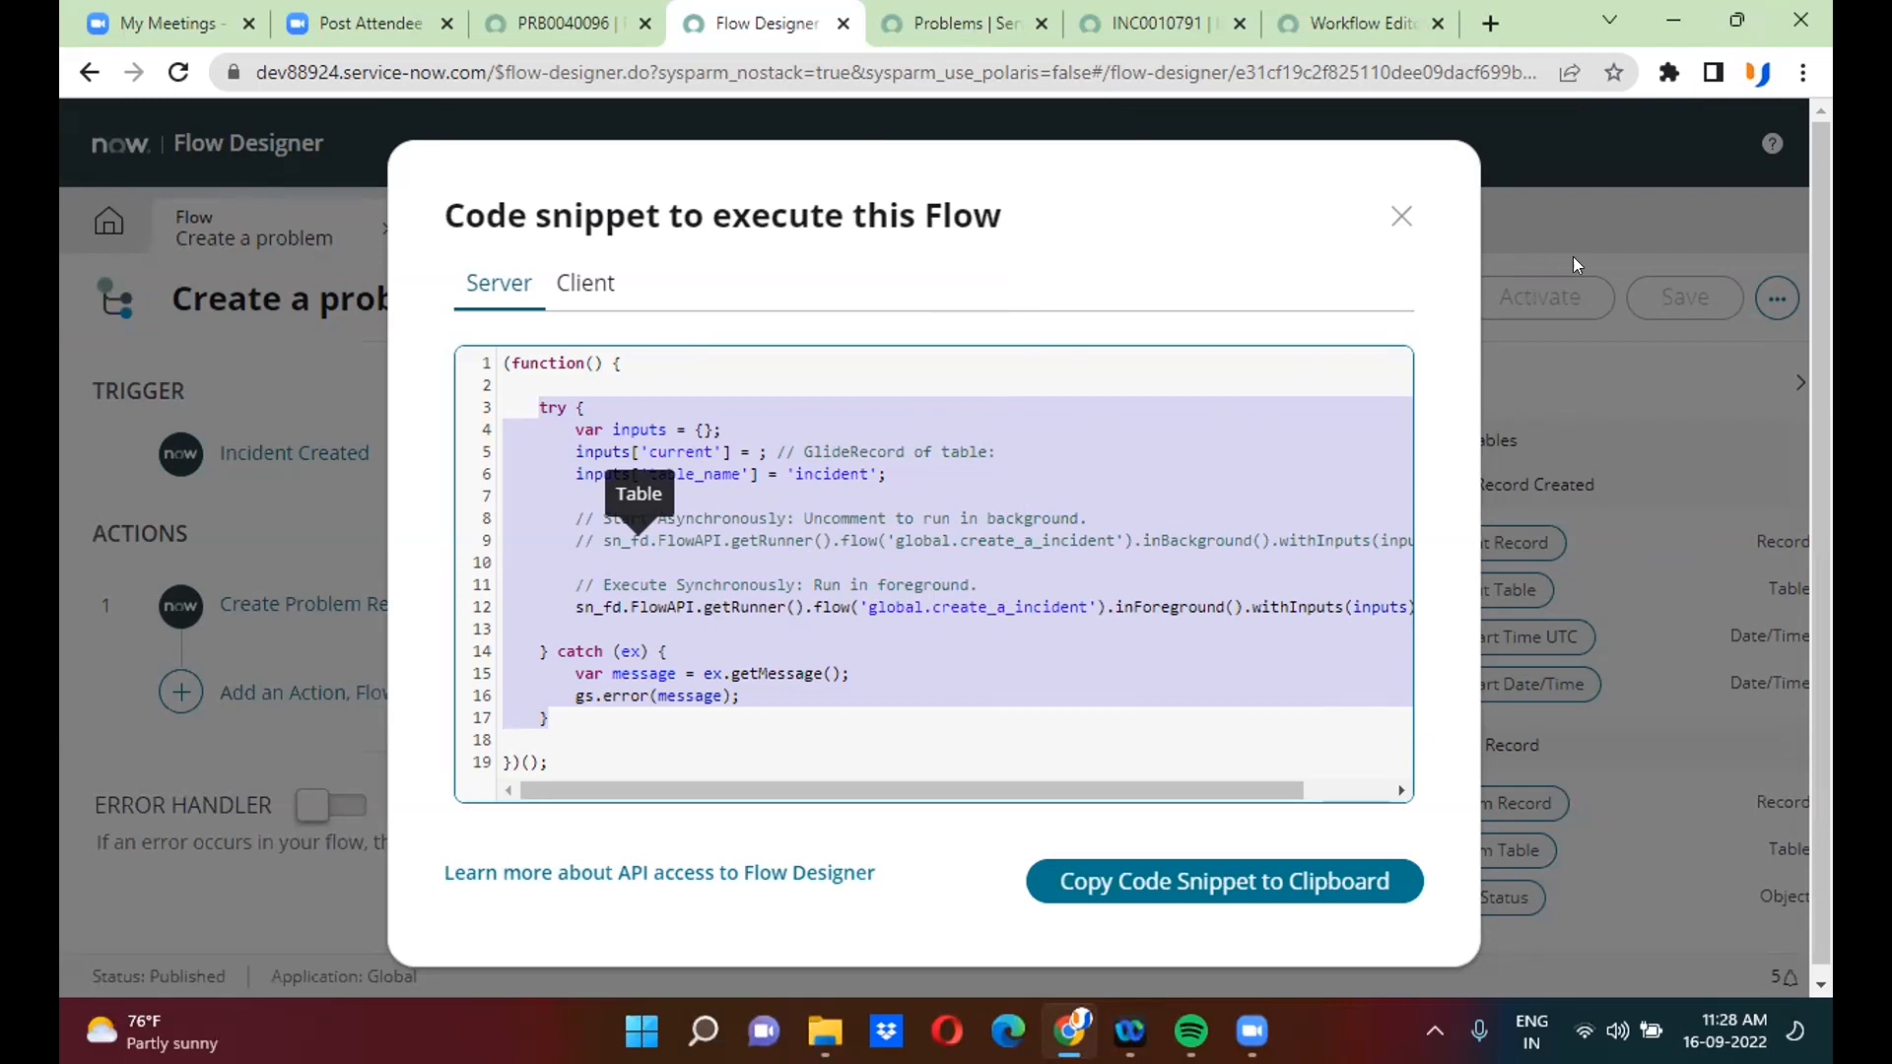
left_click(1399, 215)
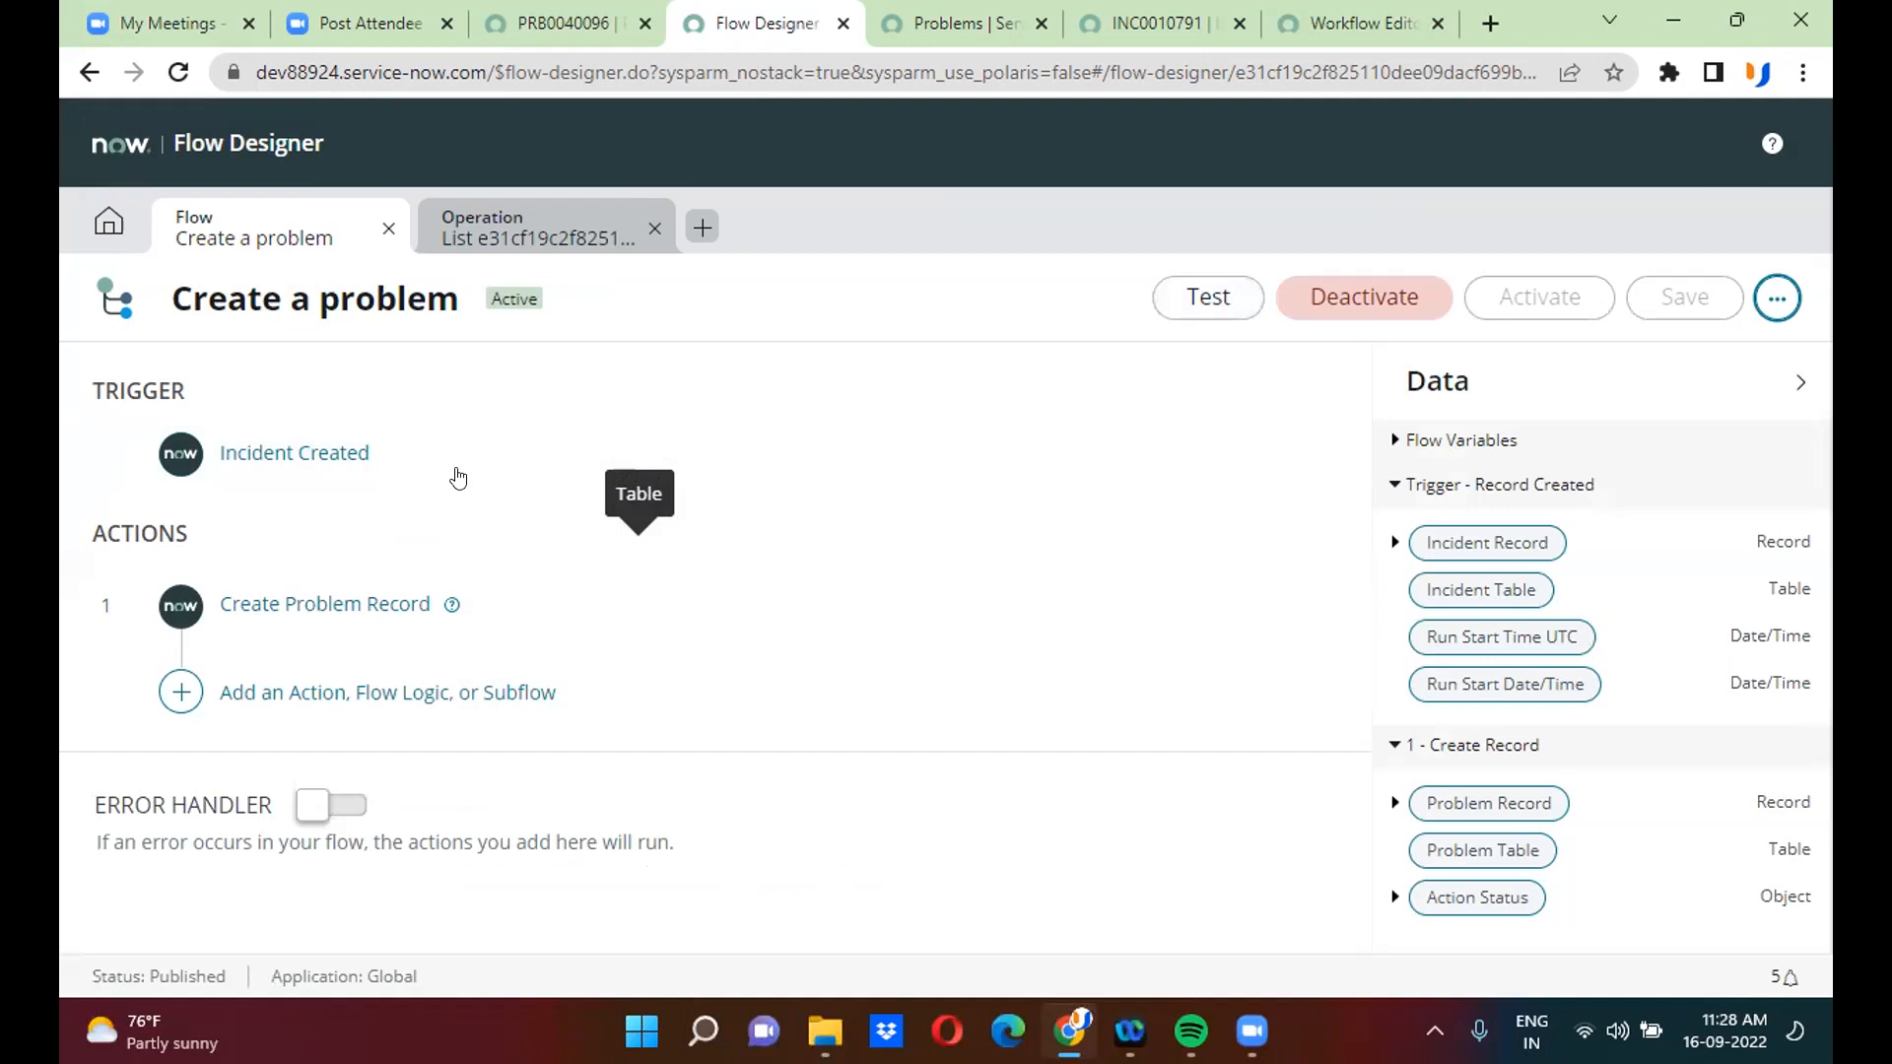
- Expand the flow's Incident Created trigger and open blank new incident forms in two browser tabs, using sys_id -1
left_click(418, 460)
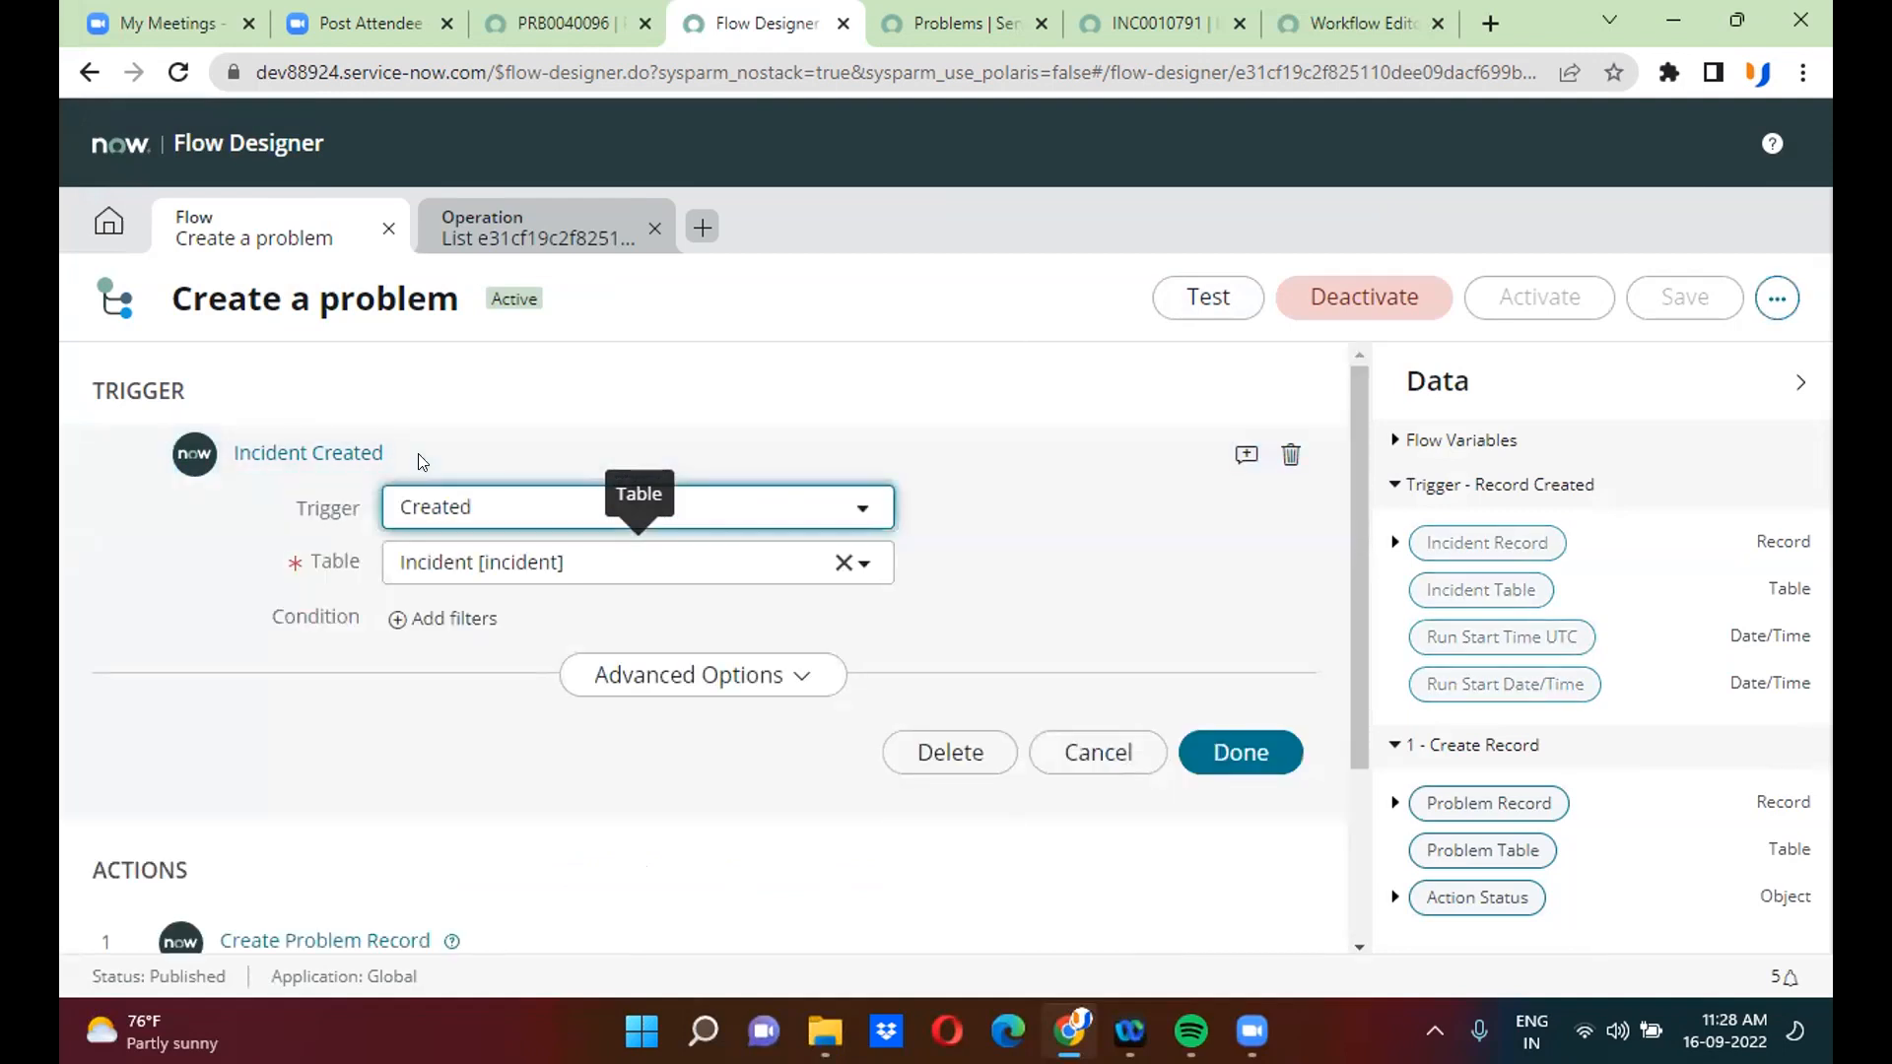
left_click(1133, 21)
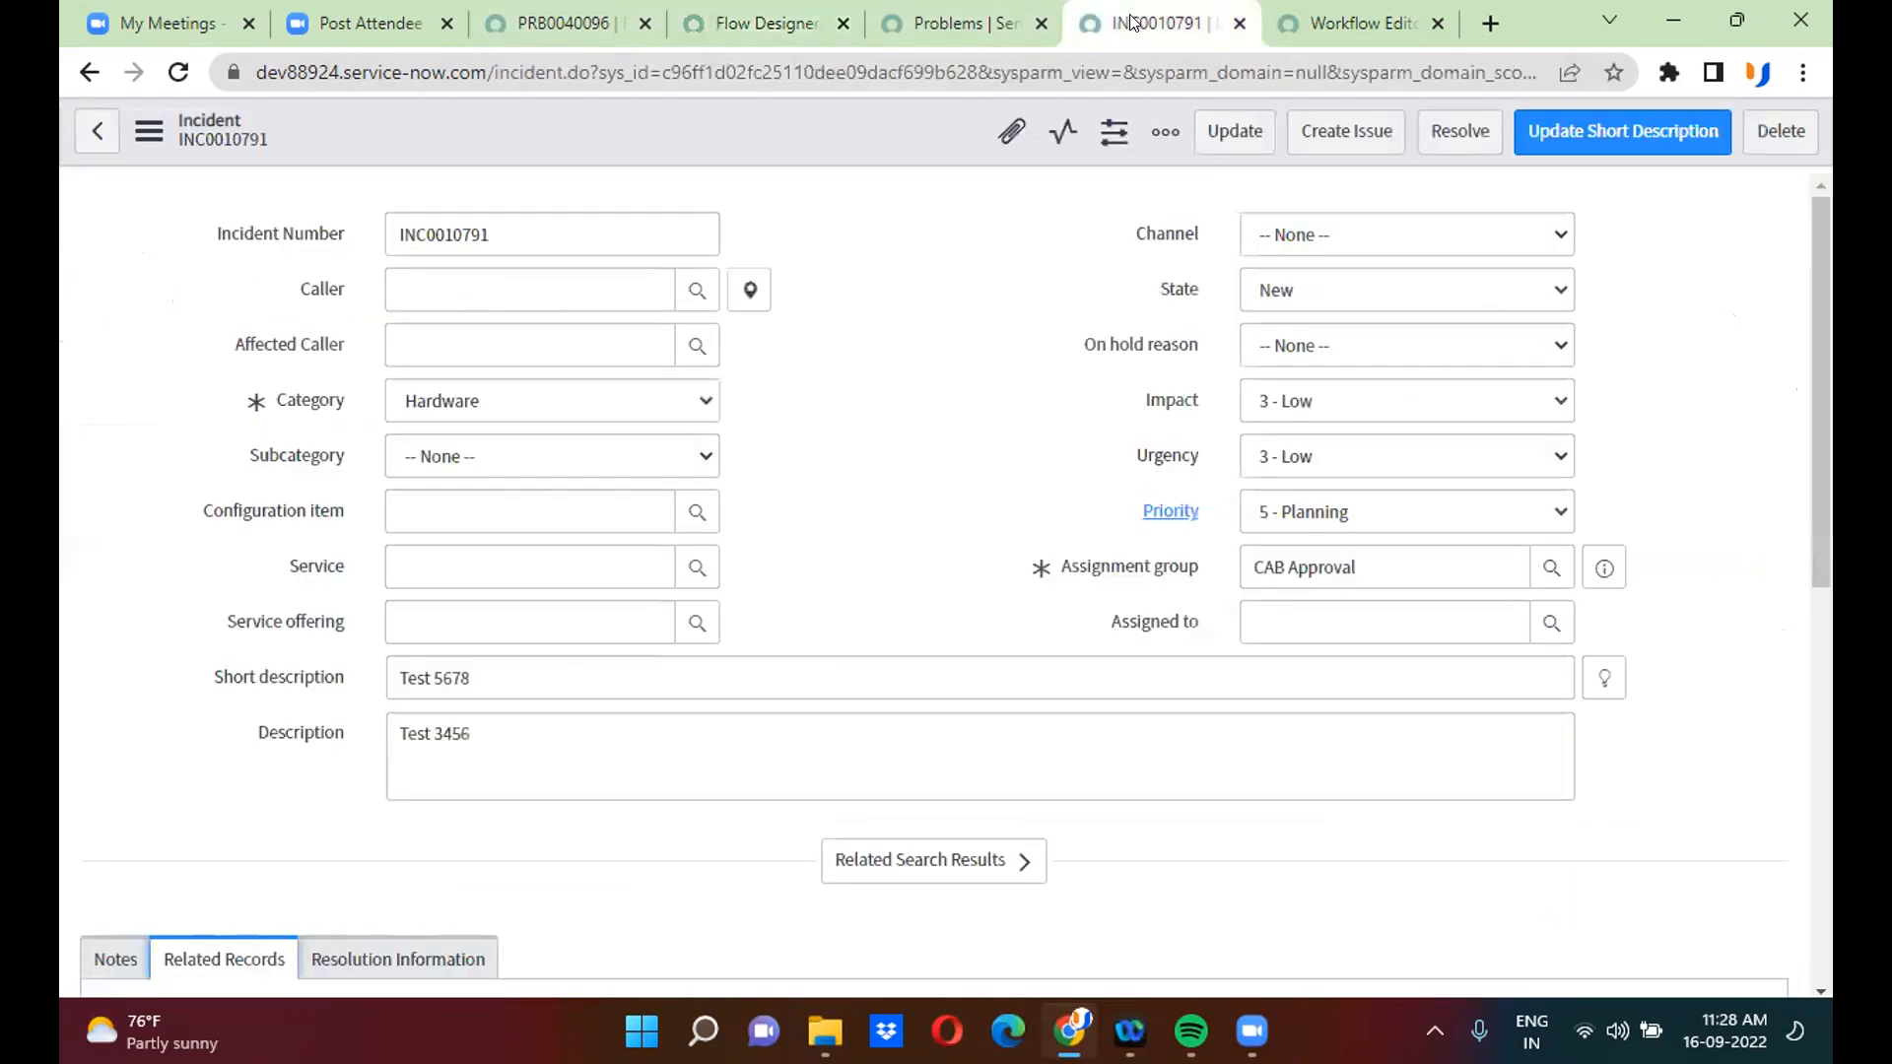
double_click(846, 71)
type("-1")
key("Return")
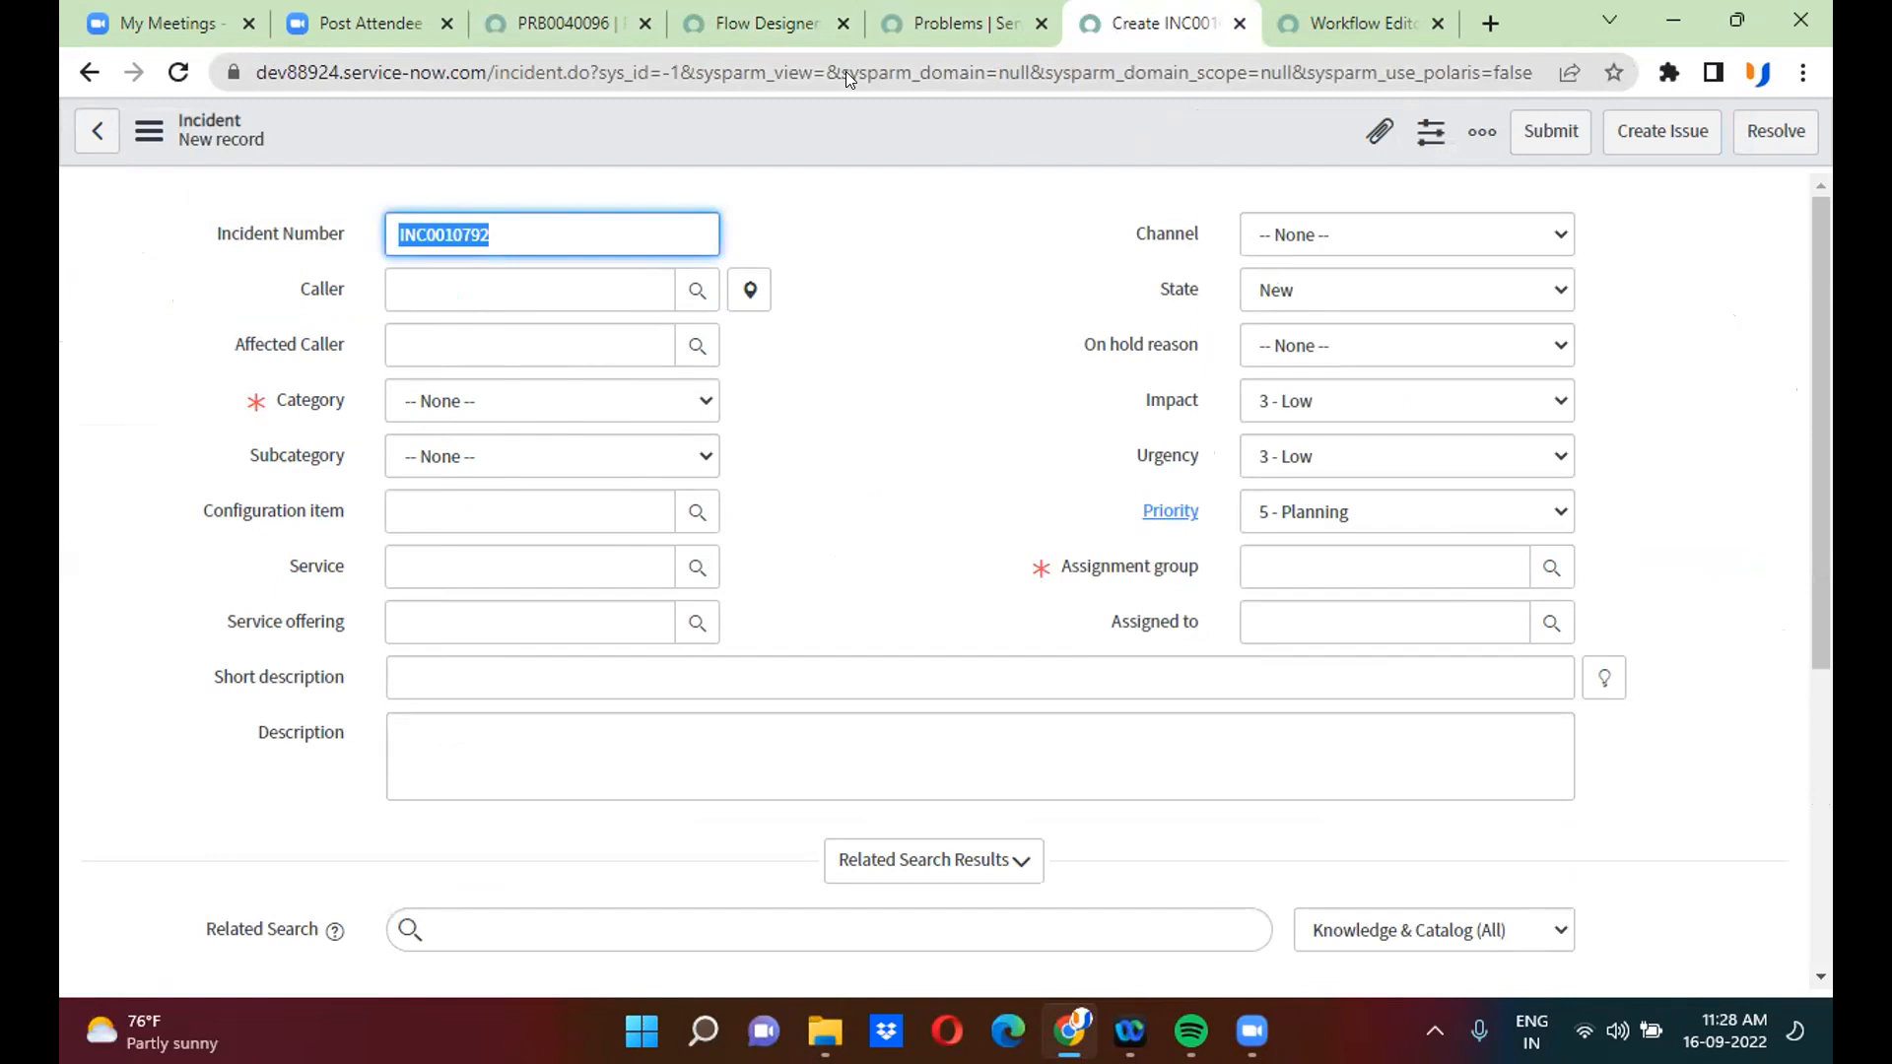
right_click(1129, 13)
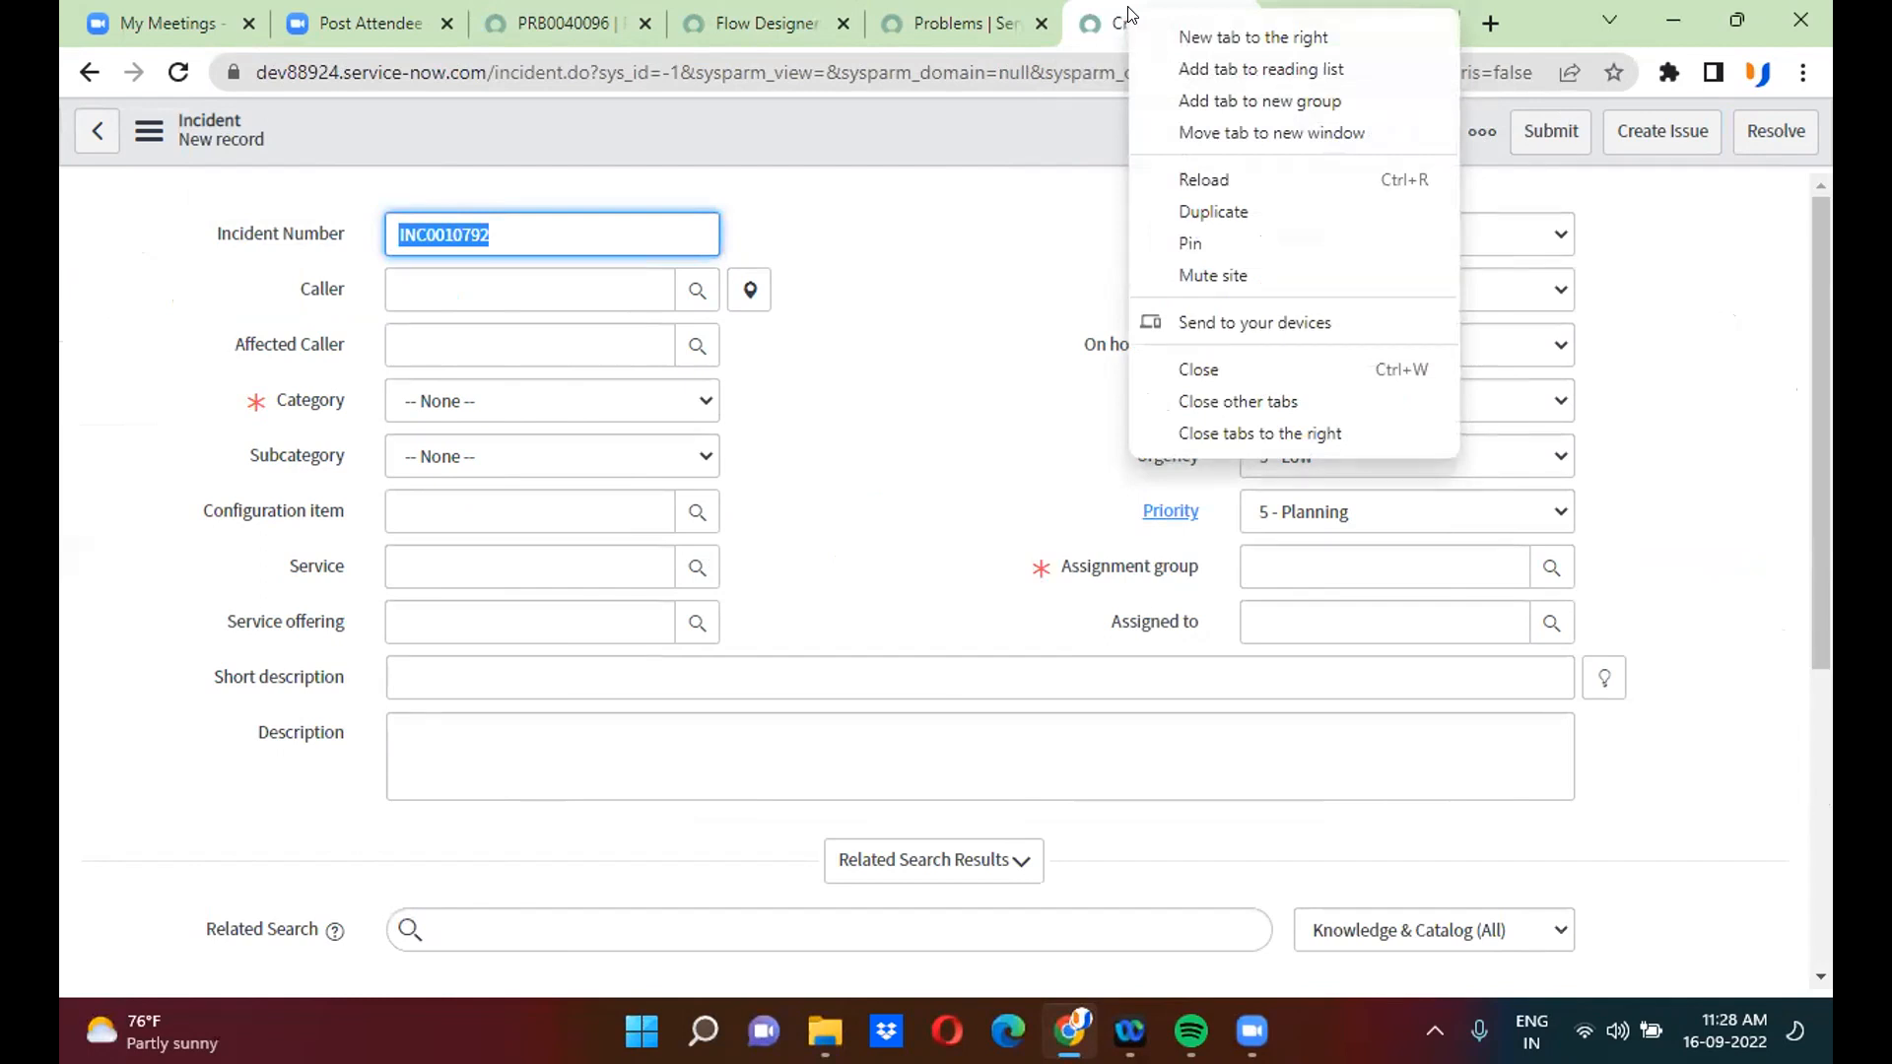
left_click(1238, 213)
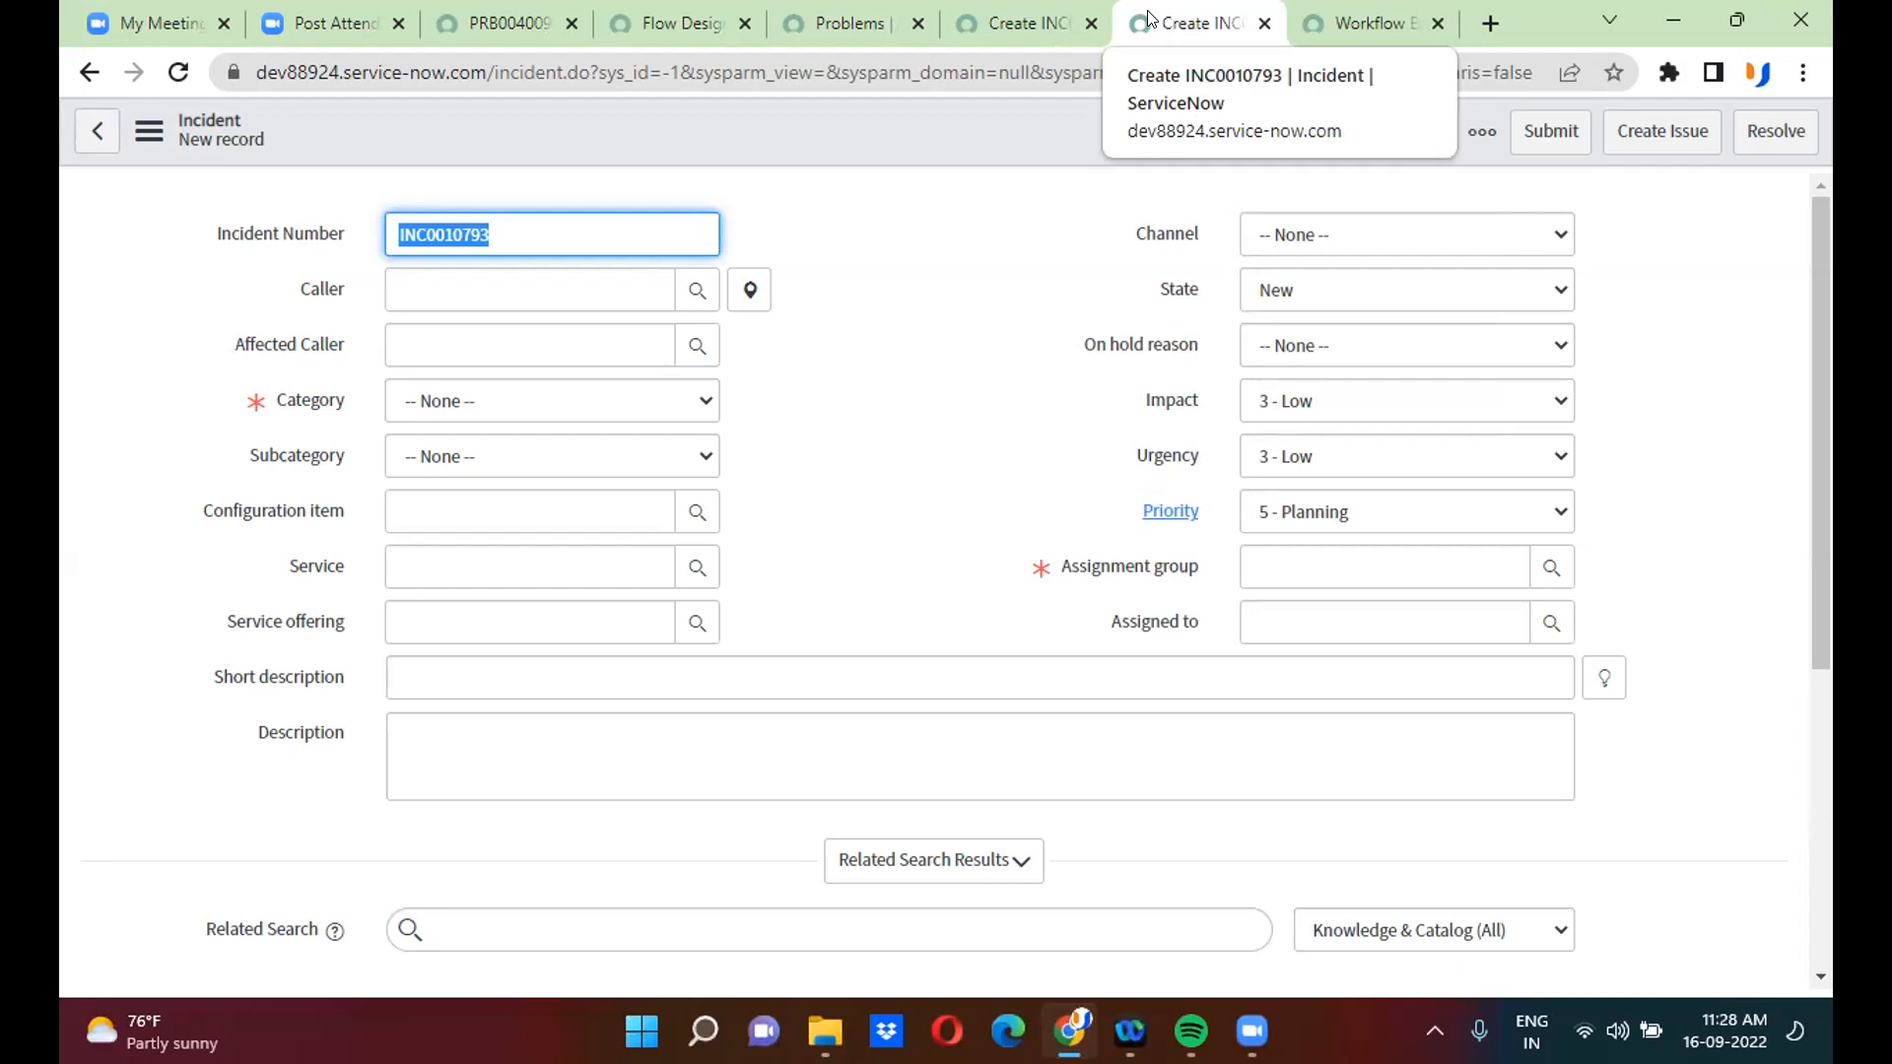
- Return to the flow and look through the available record, date and application trigger types, keeping Created
left_click(670, 23)
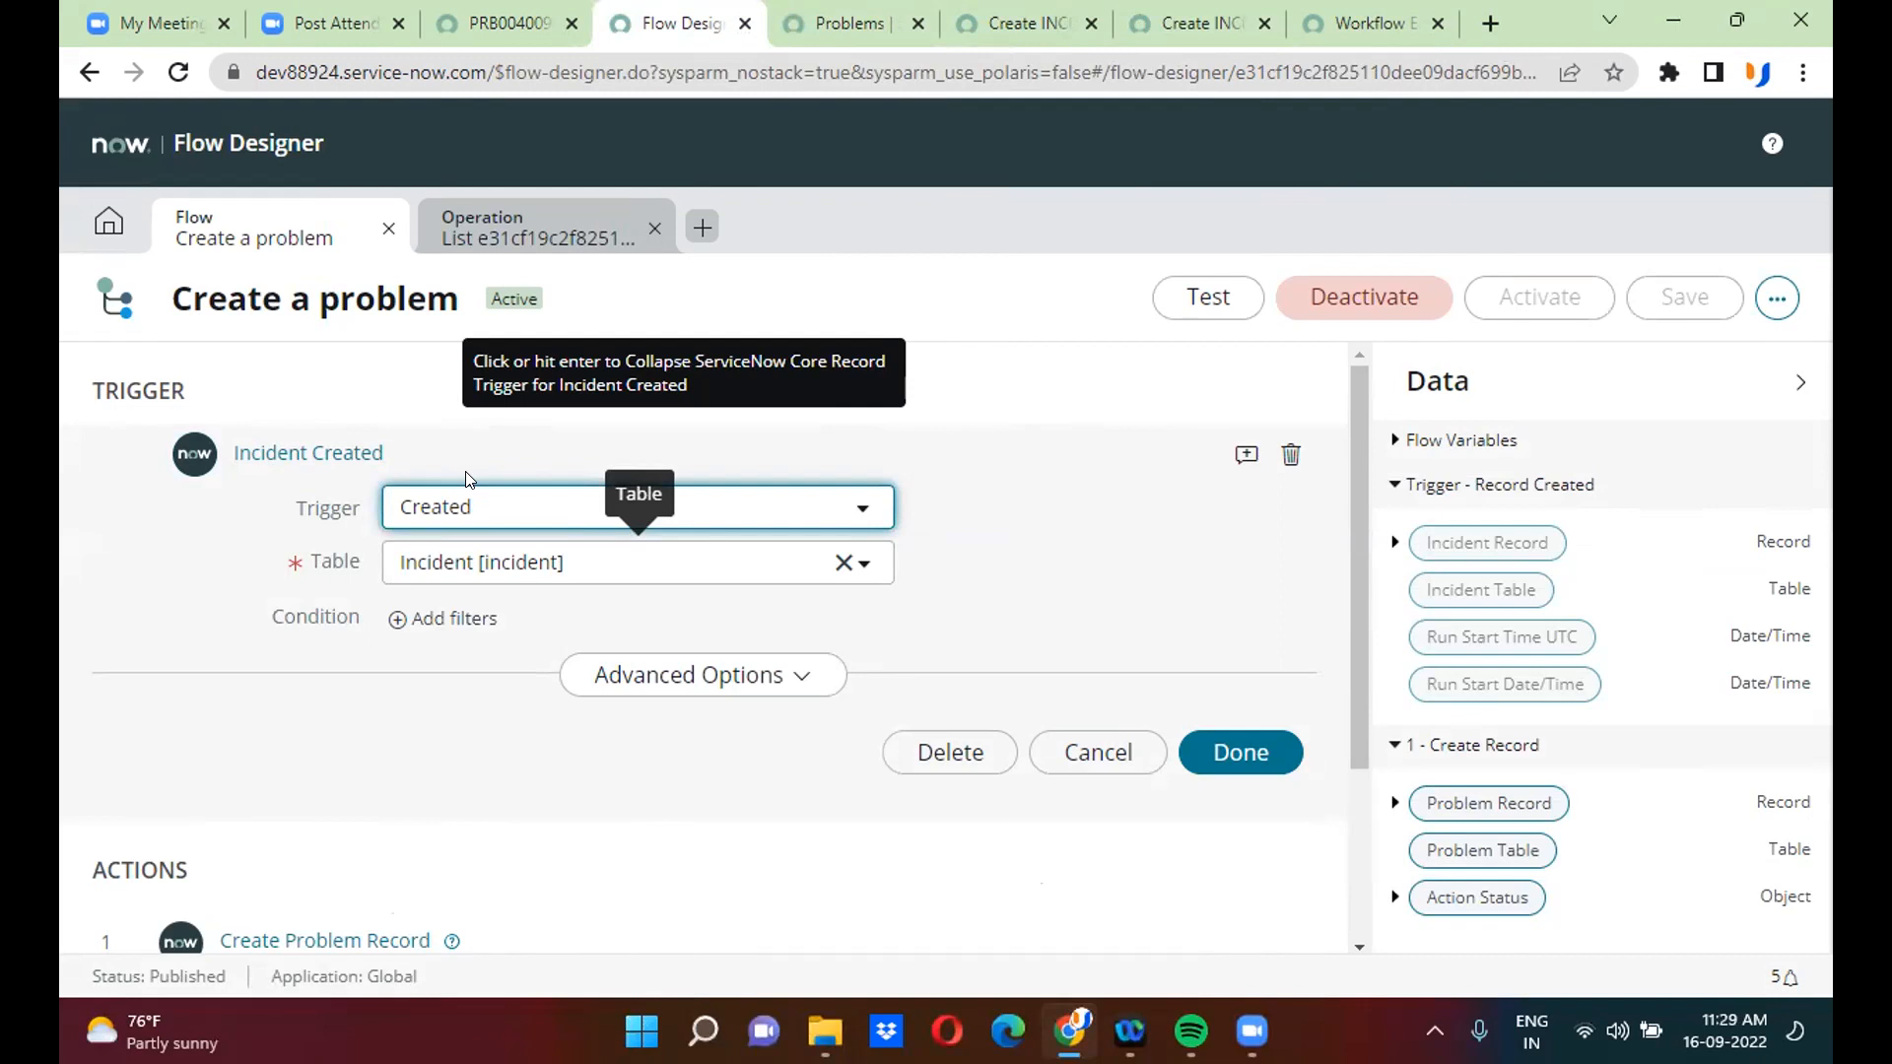
left_click(489, 513)
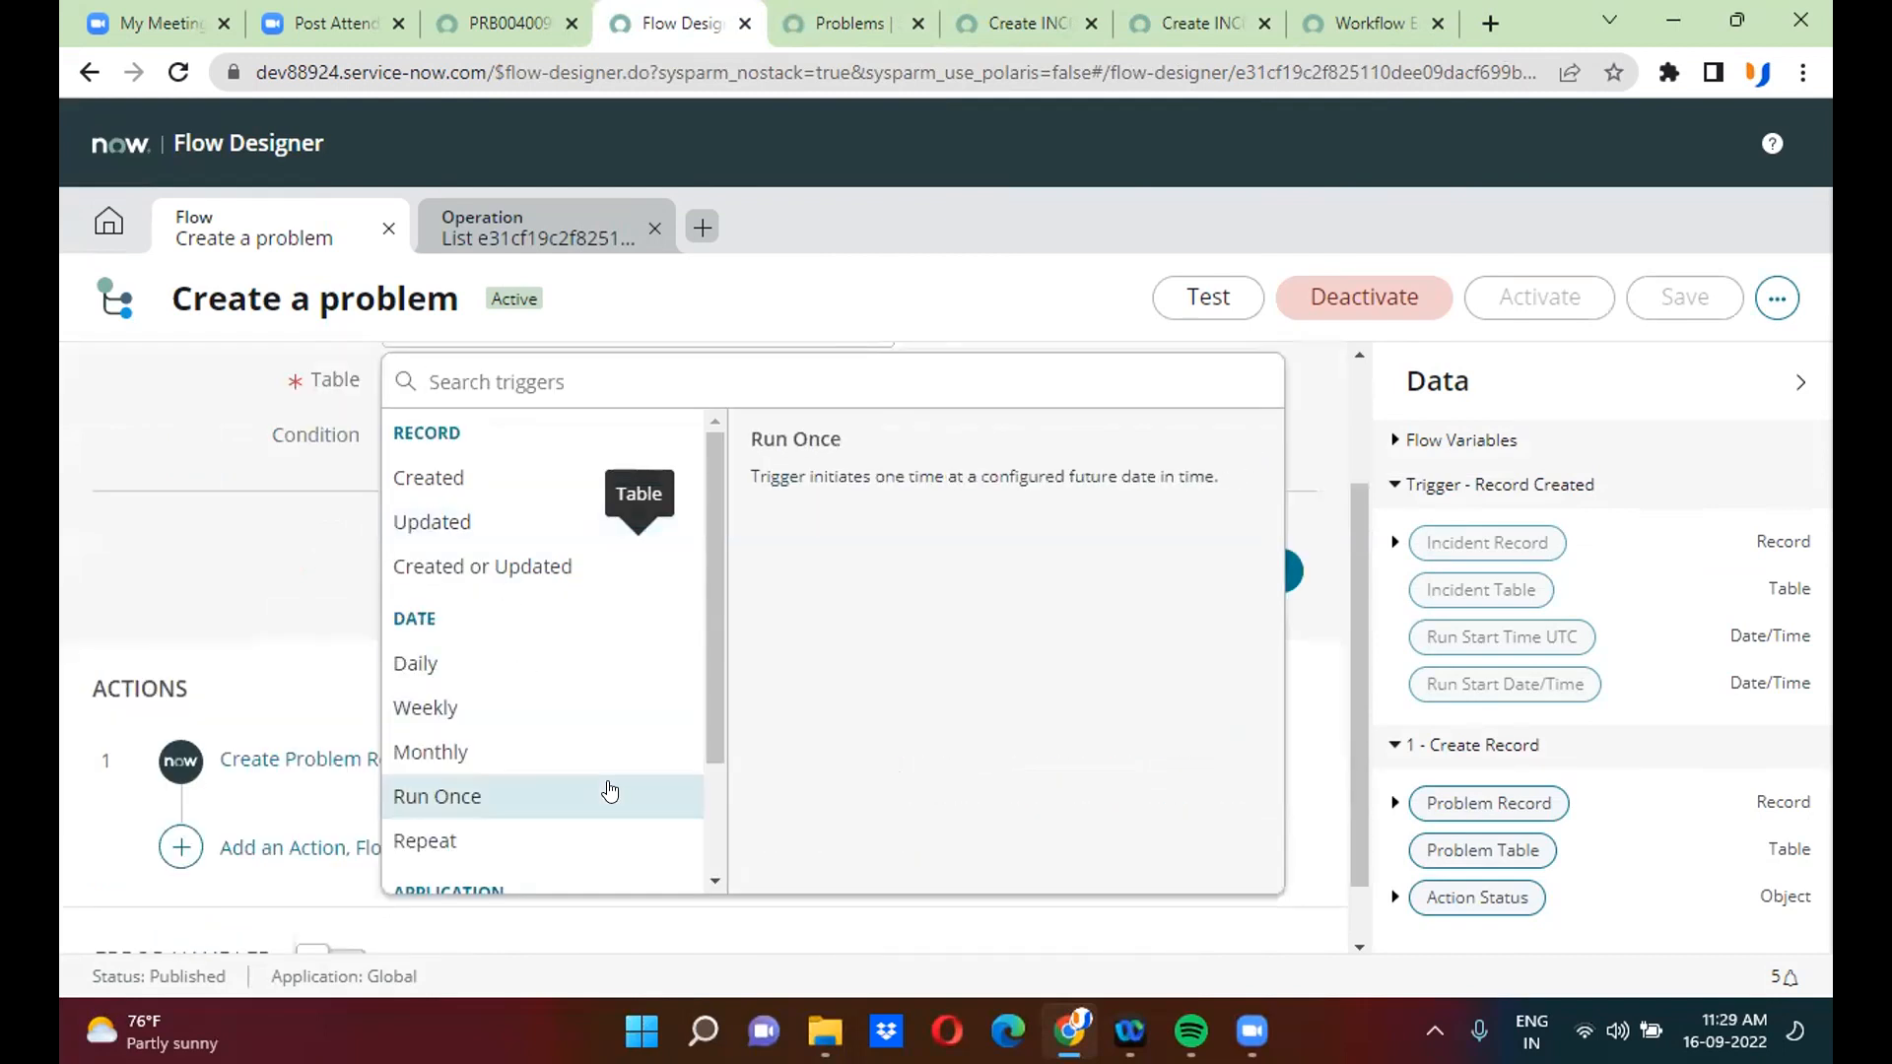
left_click_drag(713, 620, 714, 800)
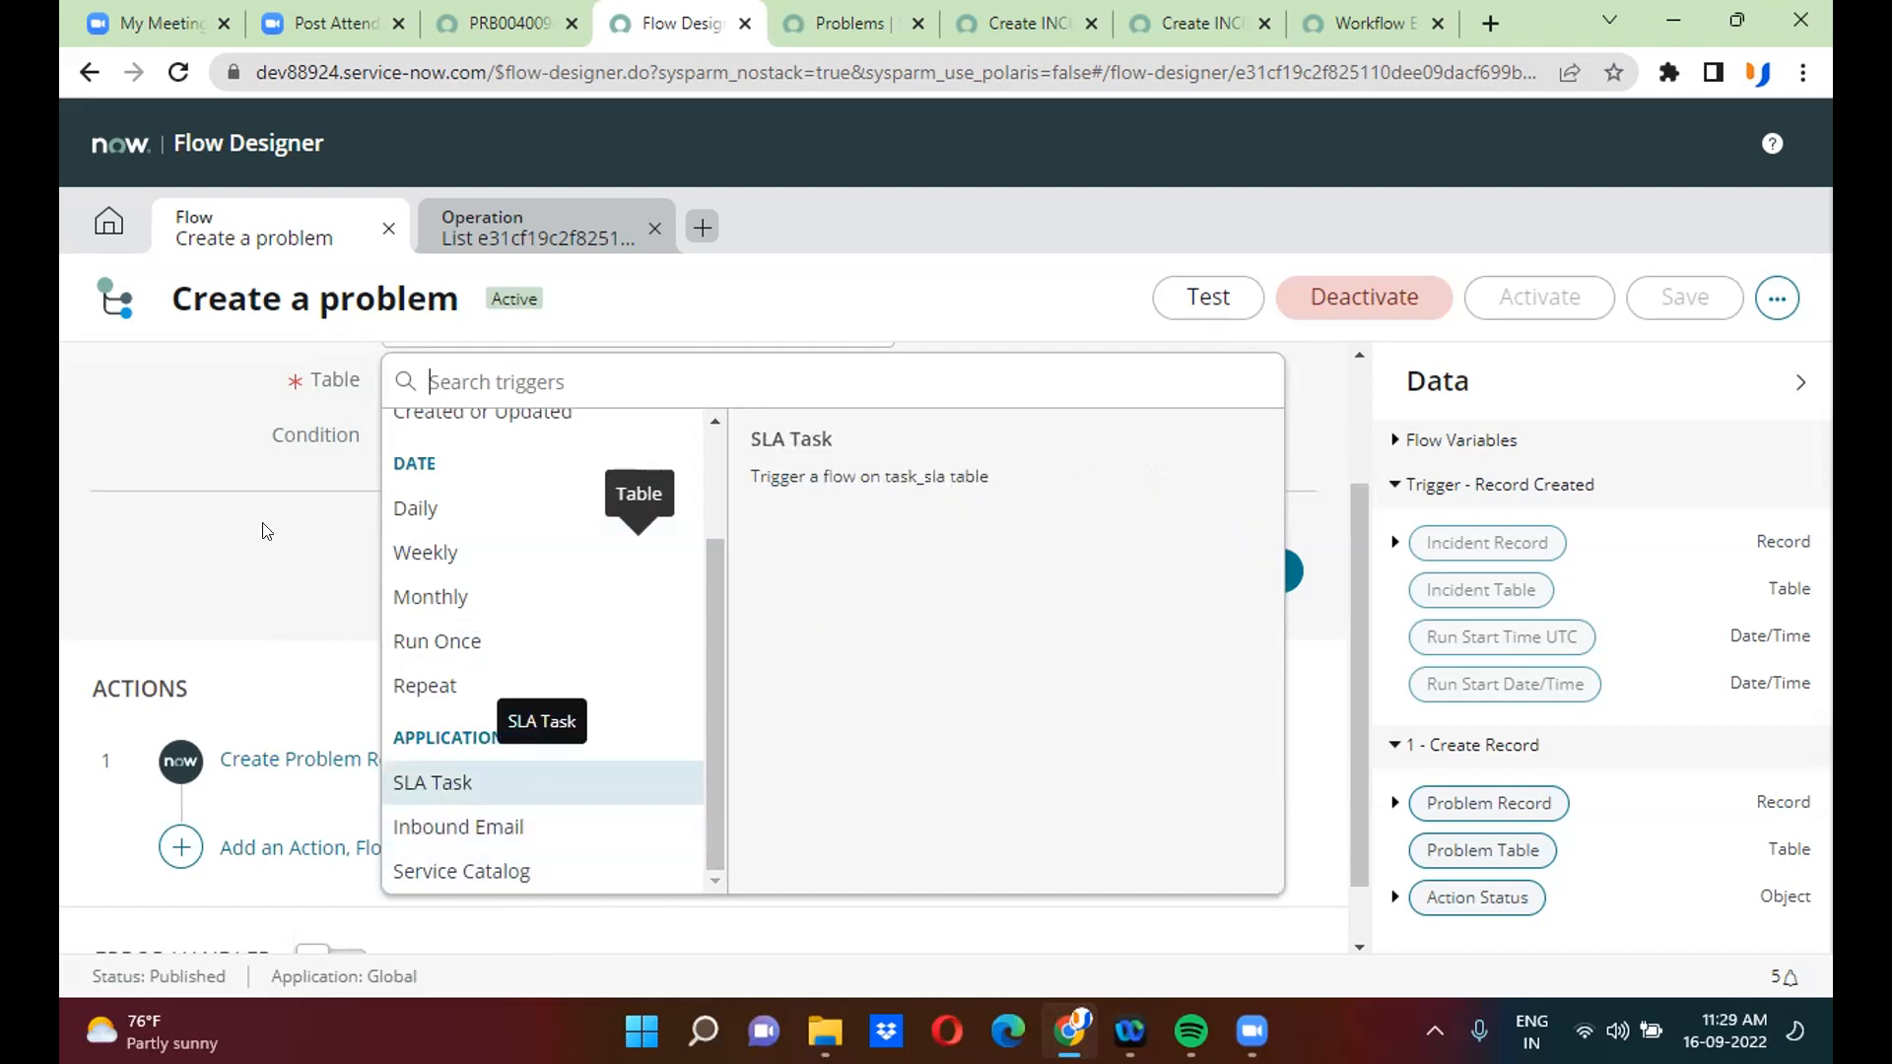
left_click(187, 421)
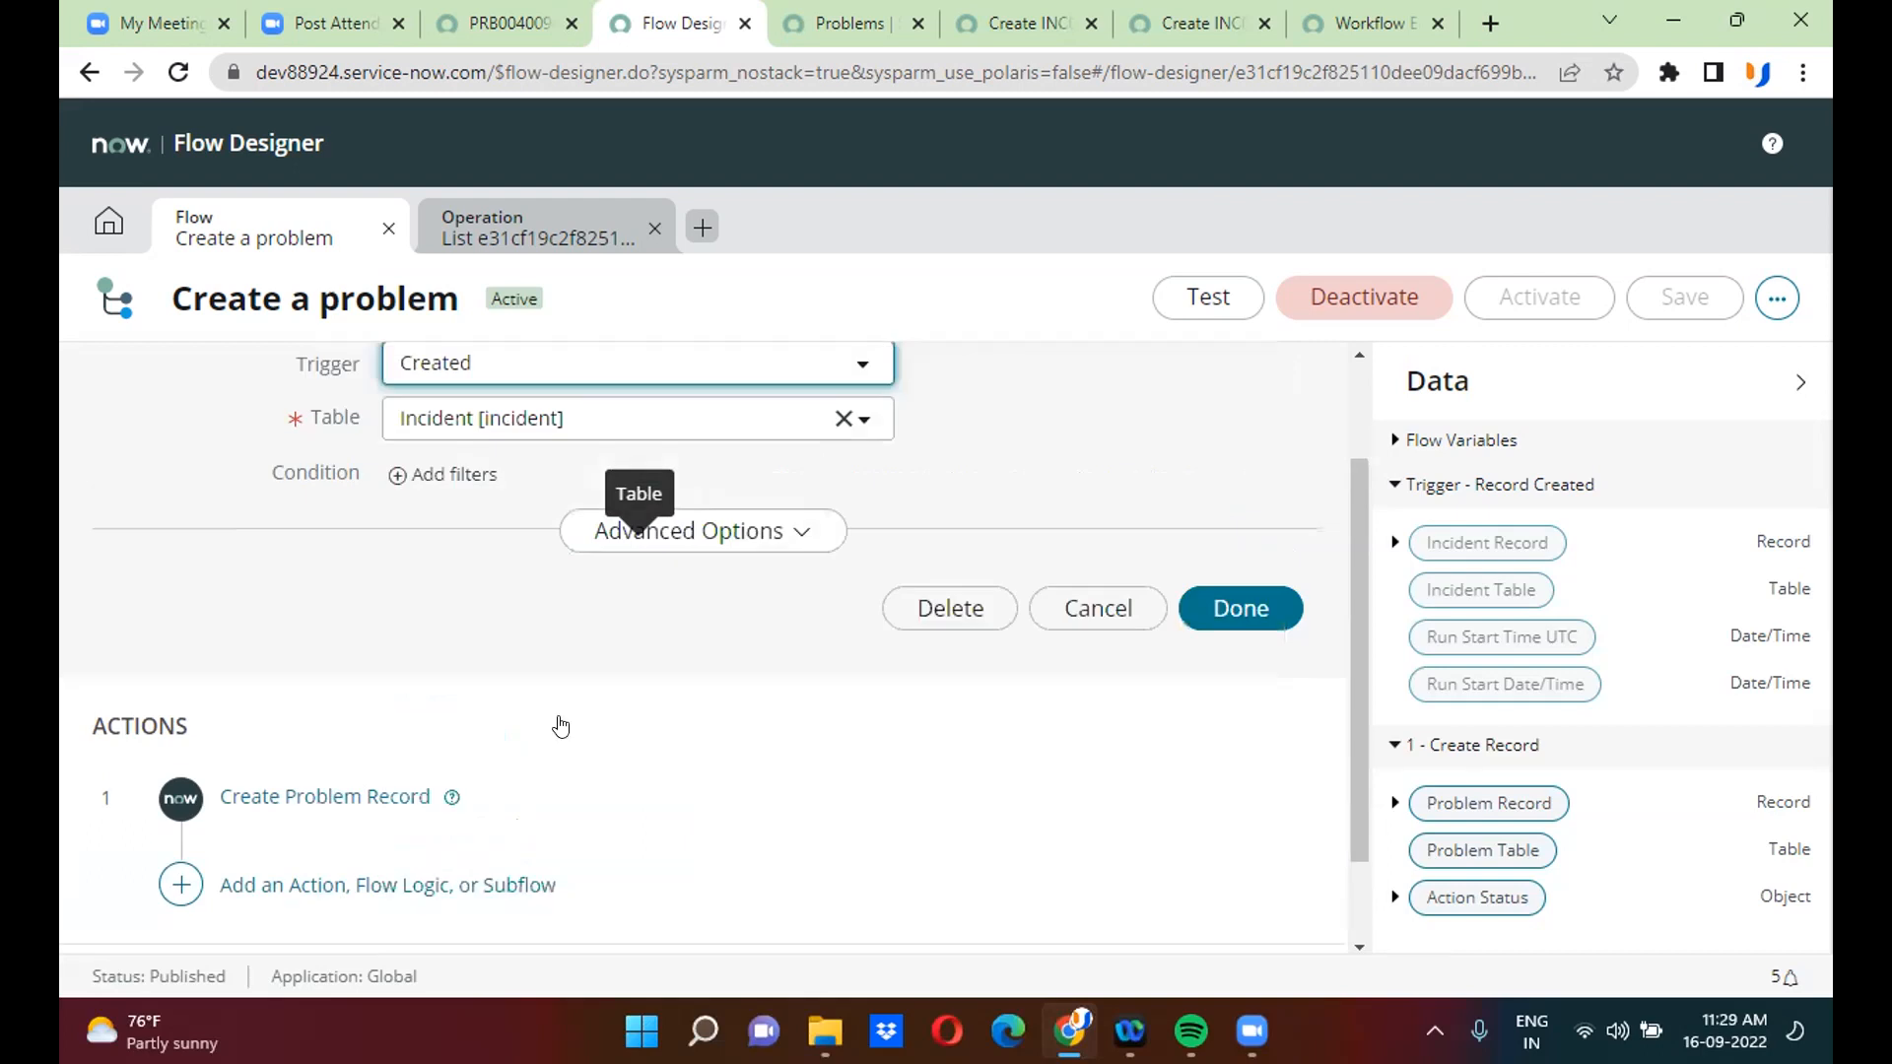
- Start adding a step after Create Problem Record and search the available actions for "look up"
left_click_drag(1349, 578, 1354, 785)
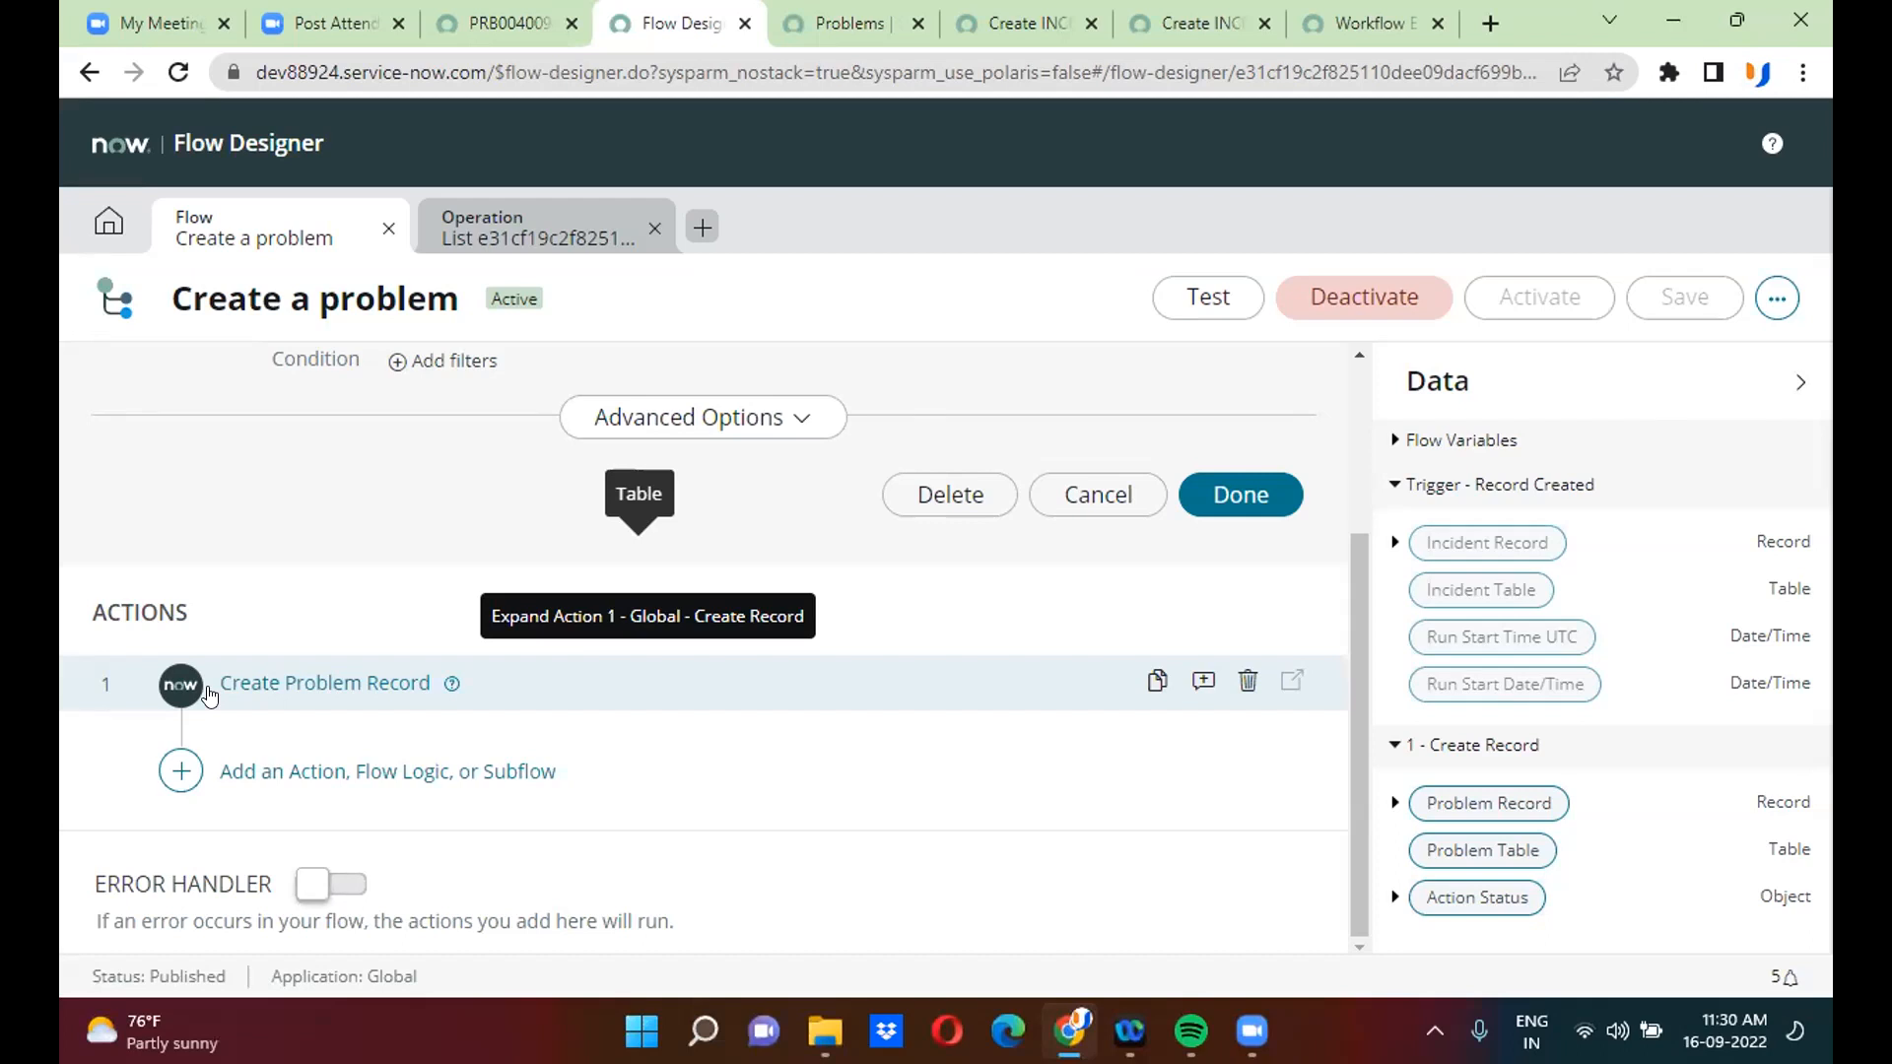
left_click(180, 770)
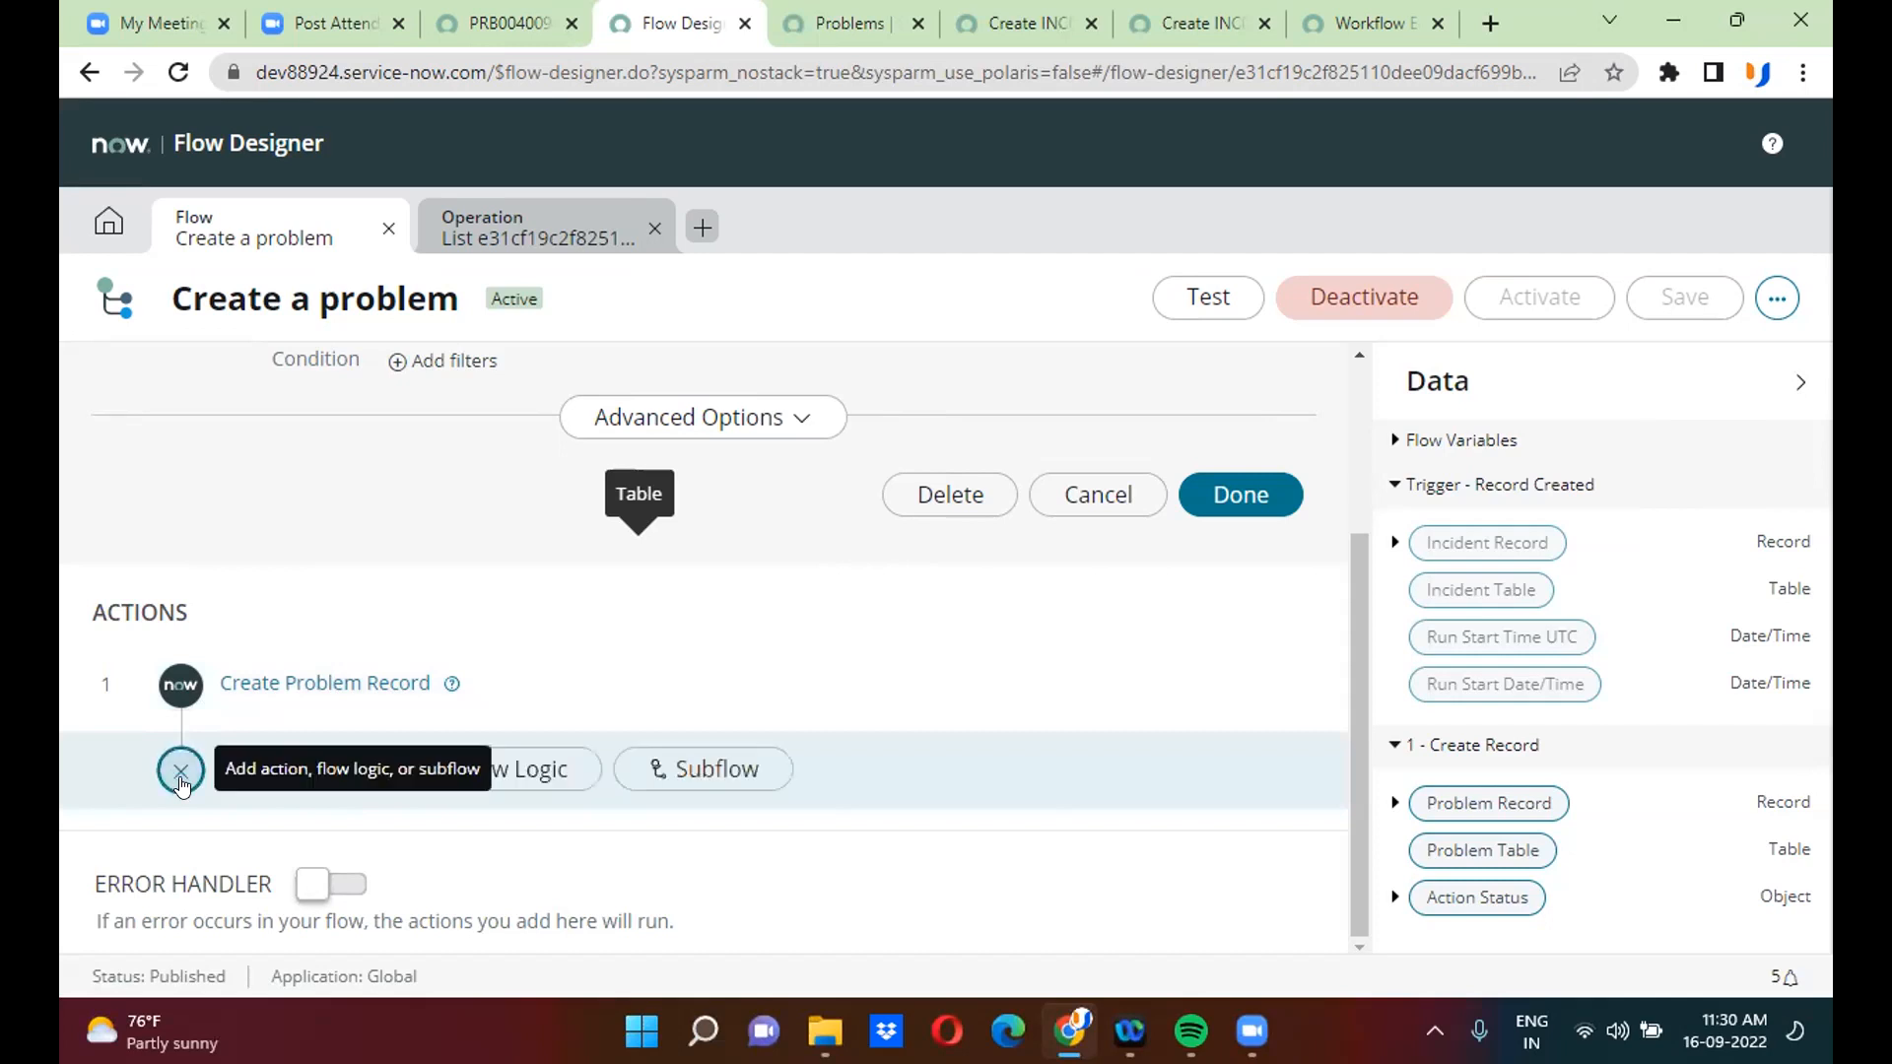
left_click(343, 784)
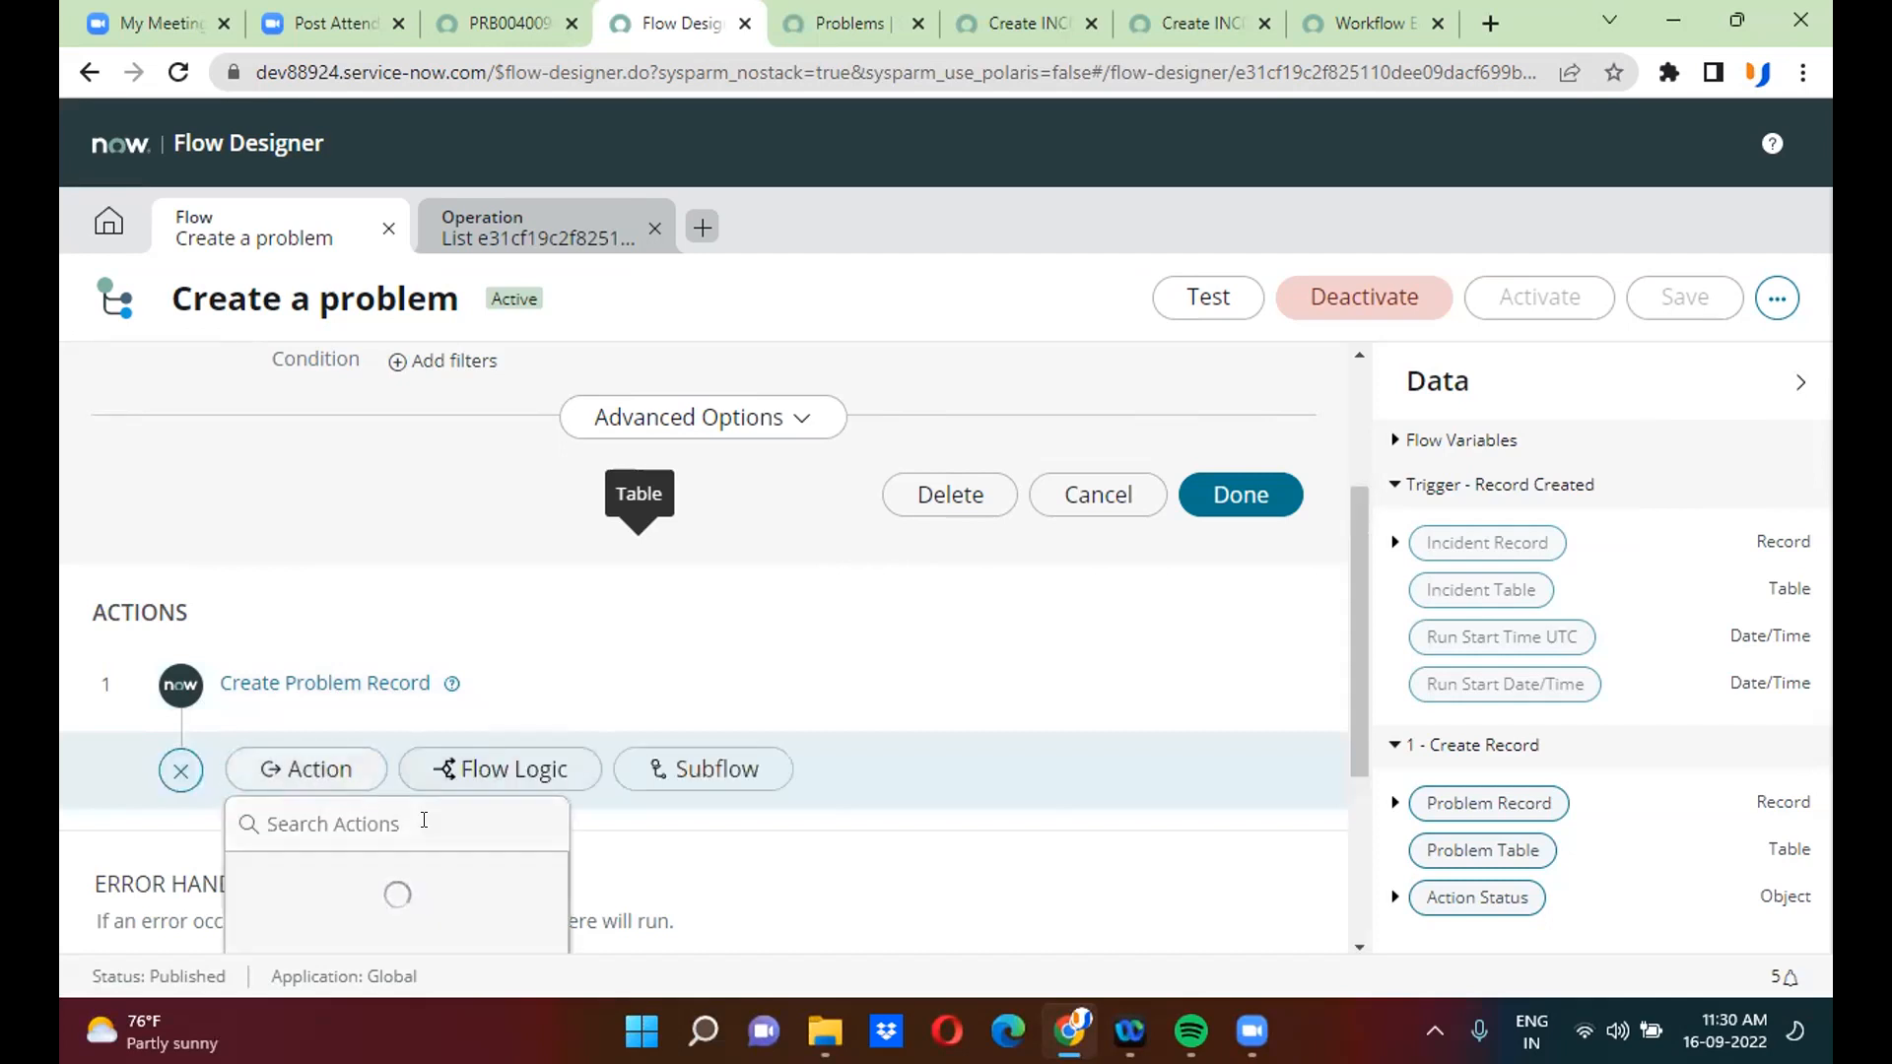
type("llok up")
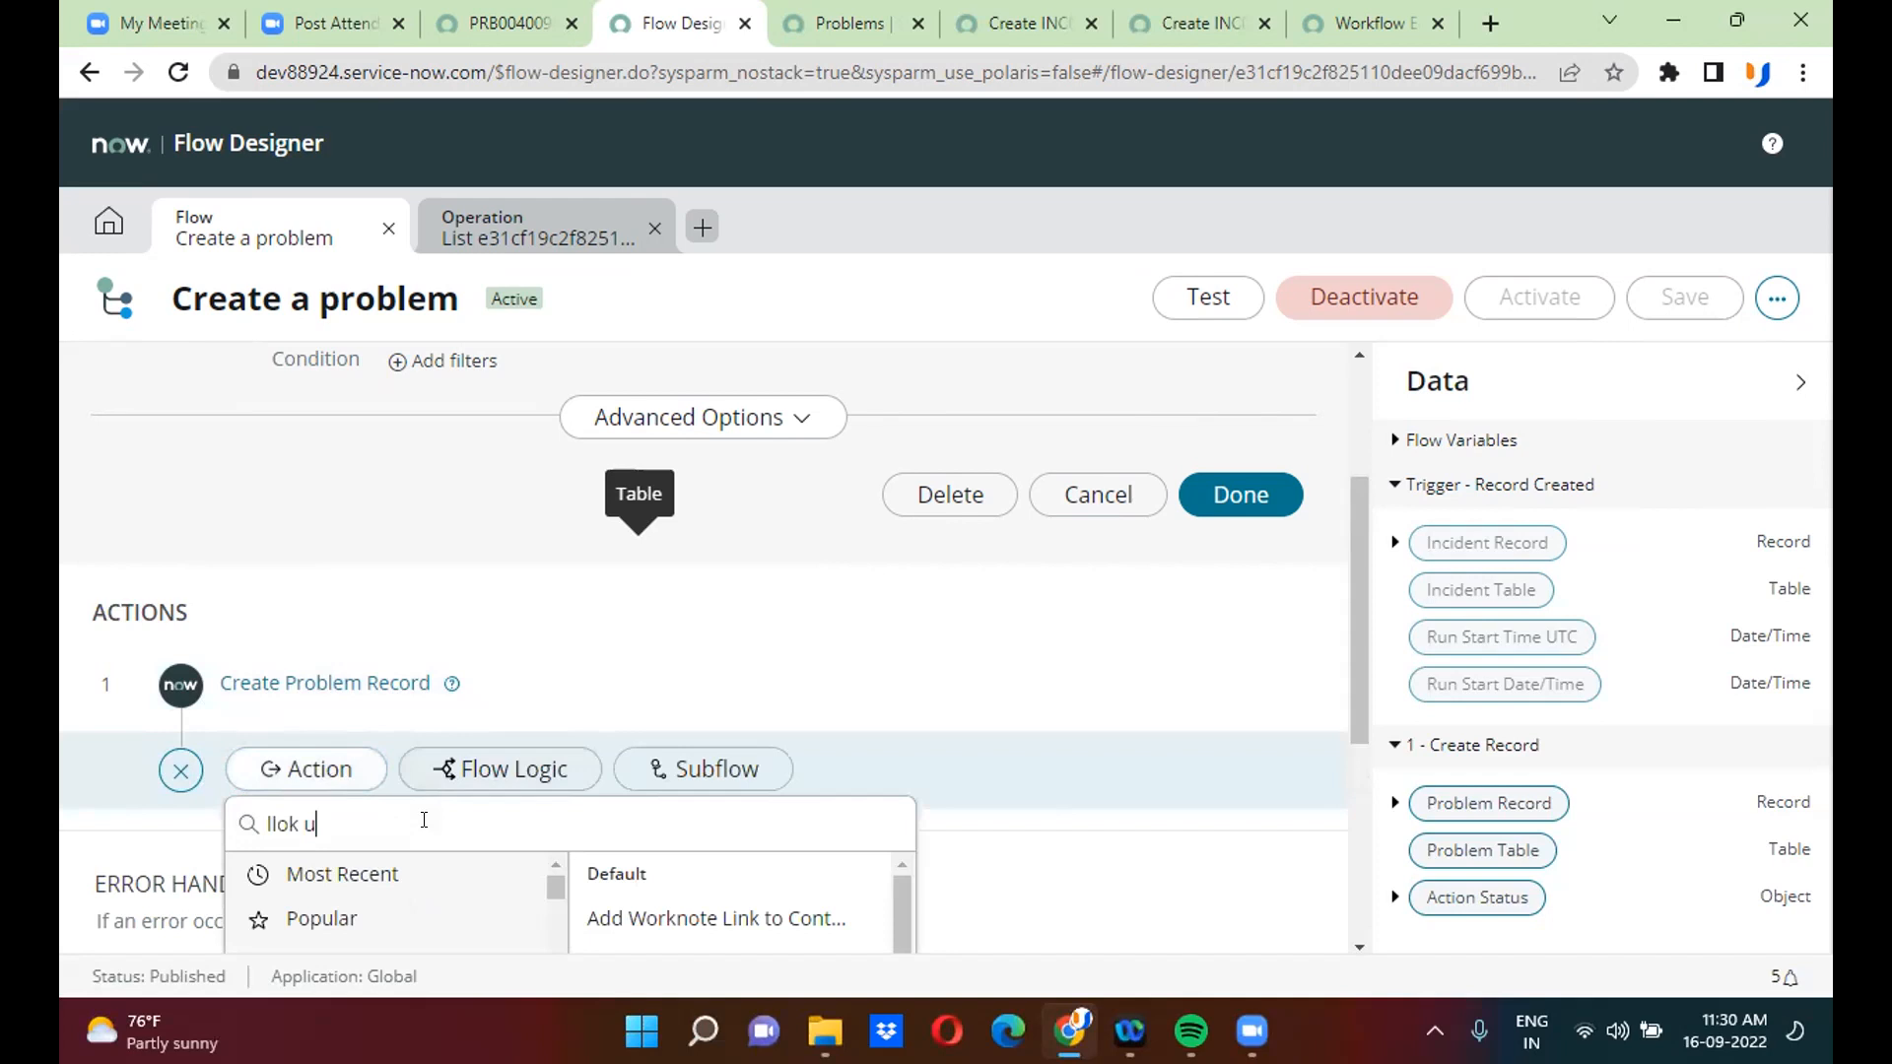
key("BackSpace")
key("BackSpace")
key("BackSpace")
key("BackSpace")
key("BackSpace")
key("BackSpace")
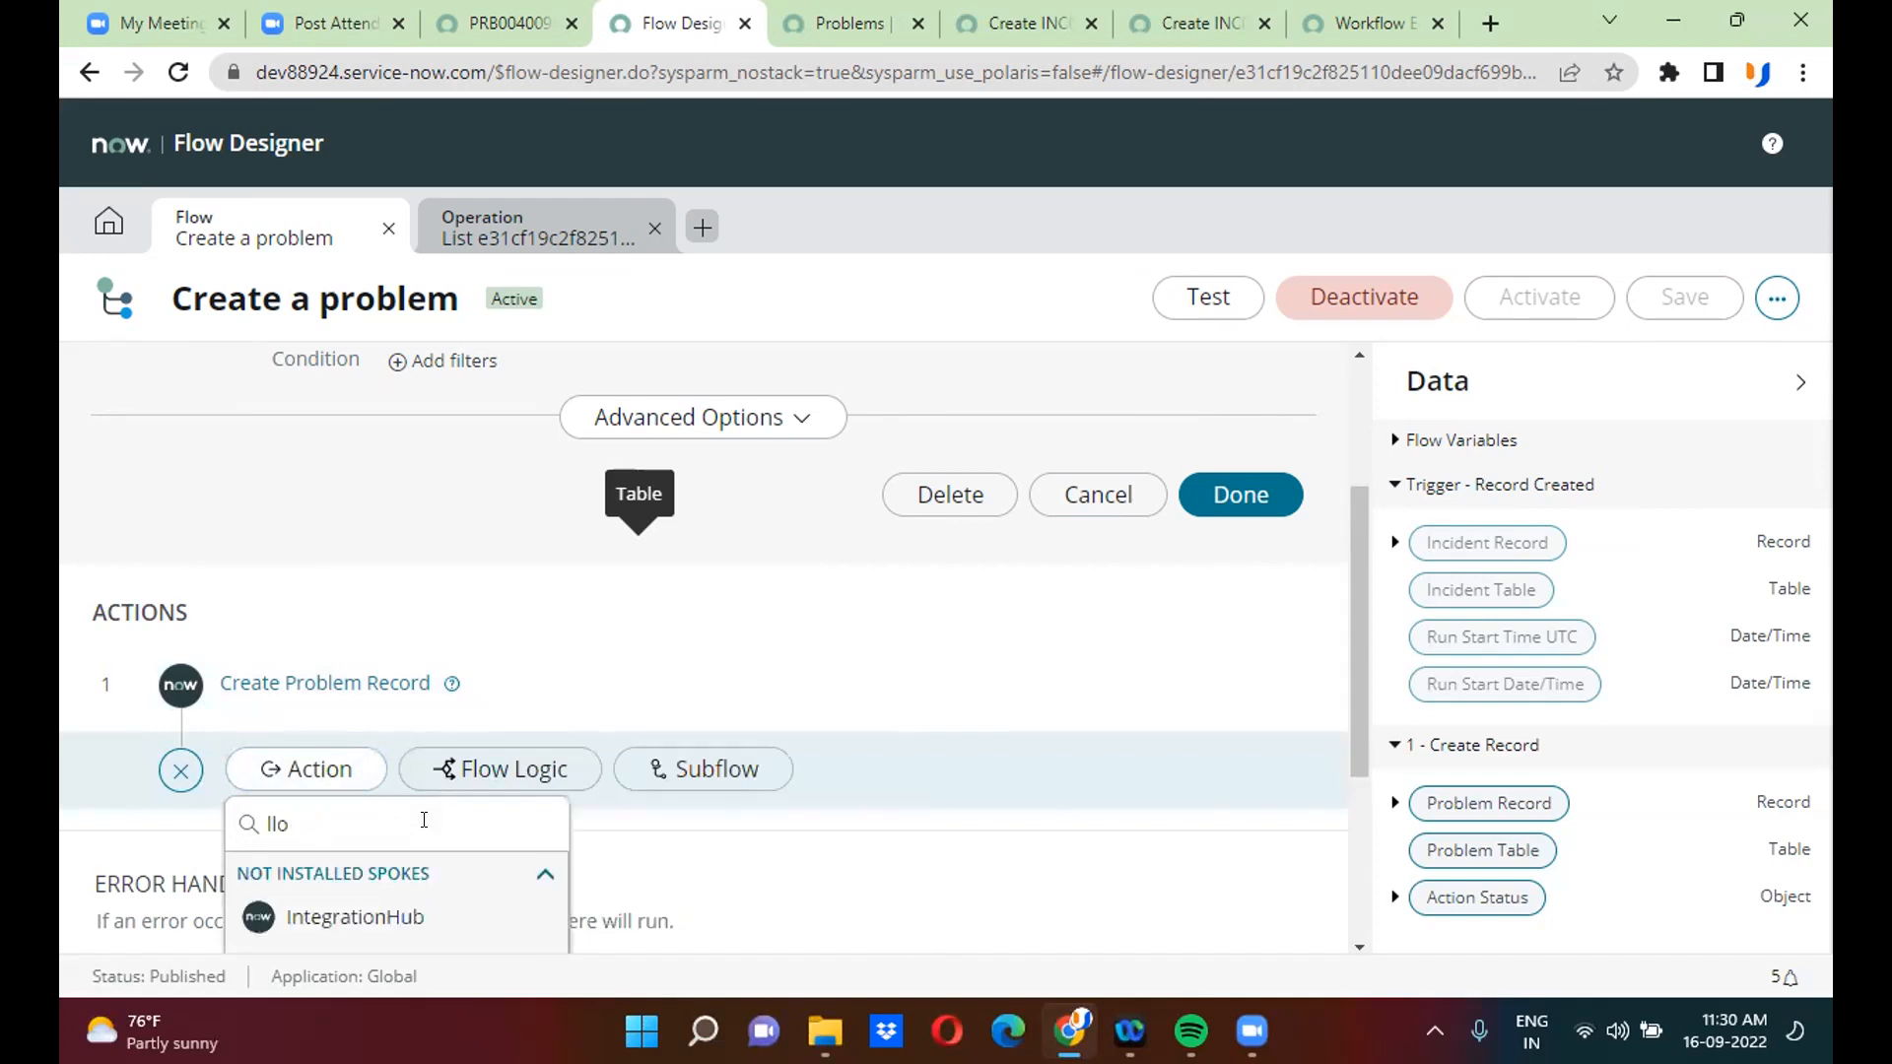
type("ook")
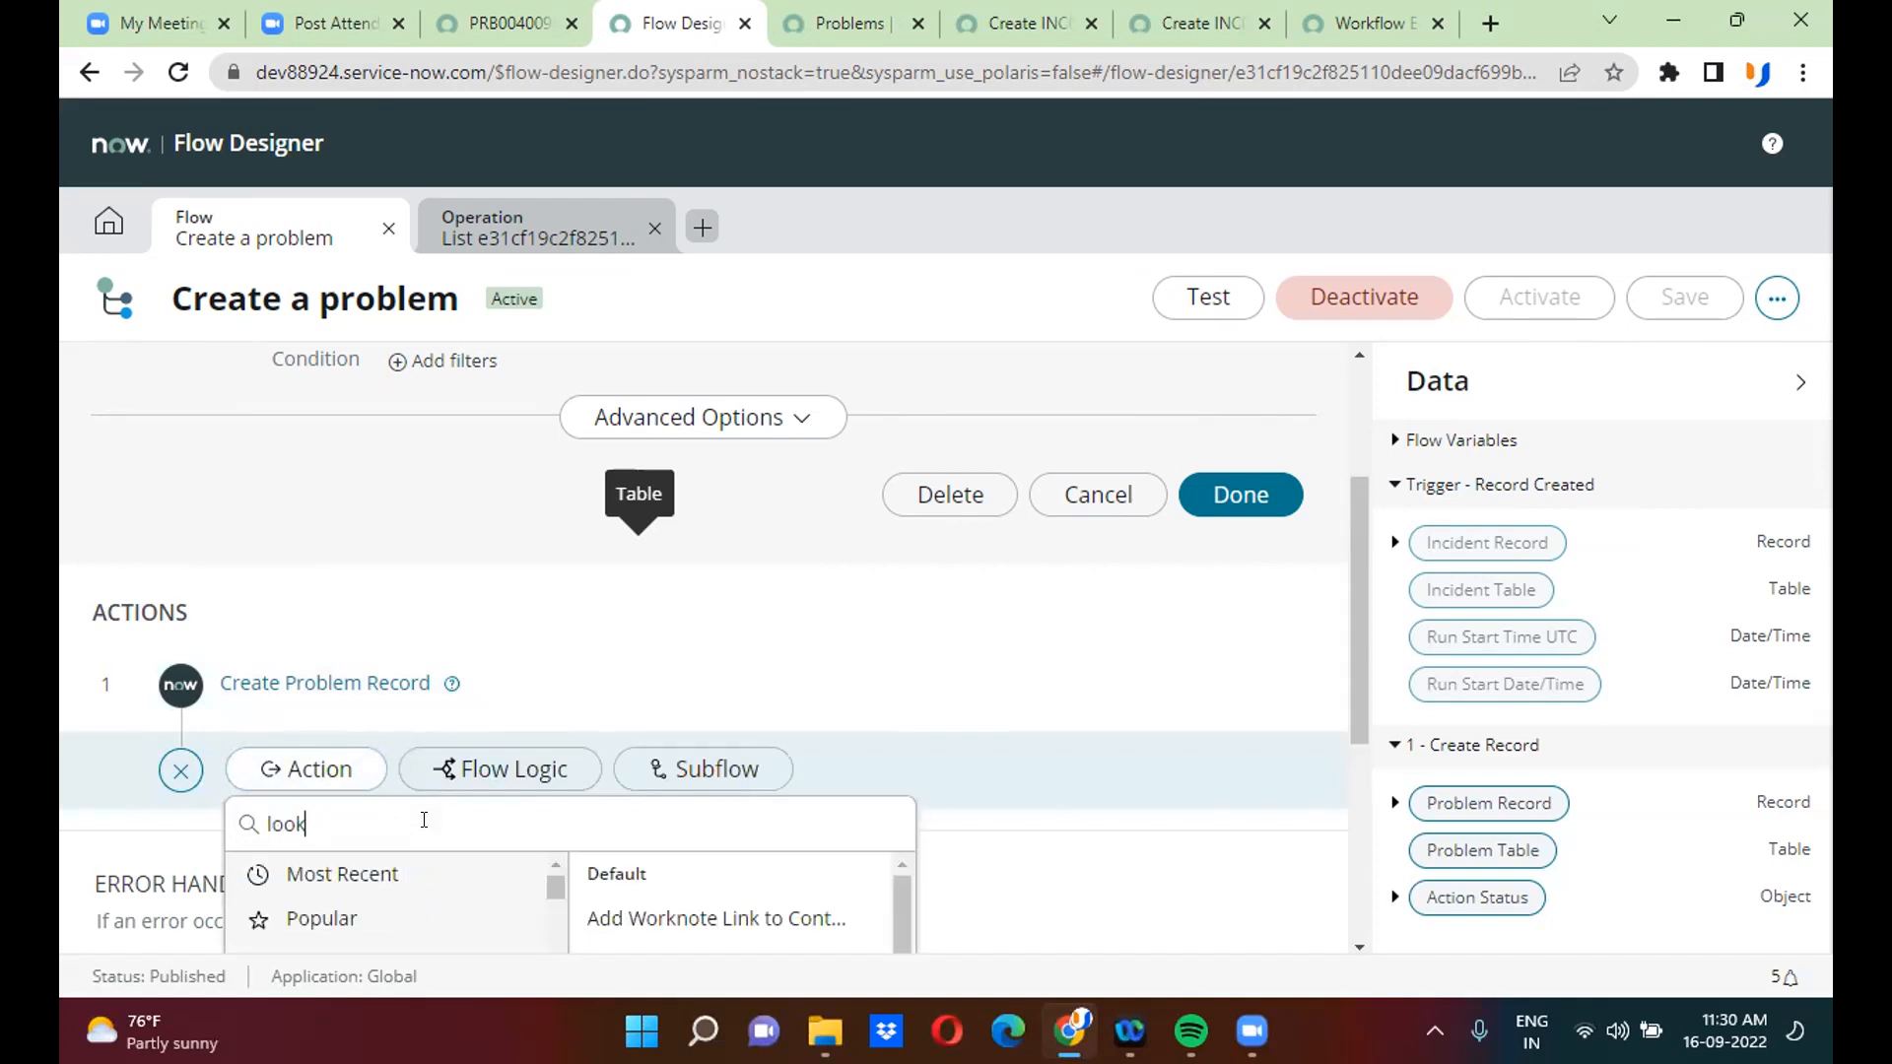
type(" up")
left_click_drag(1360, 650, 1350, 628)
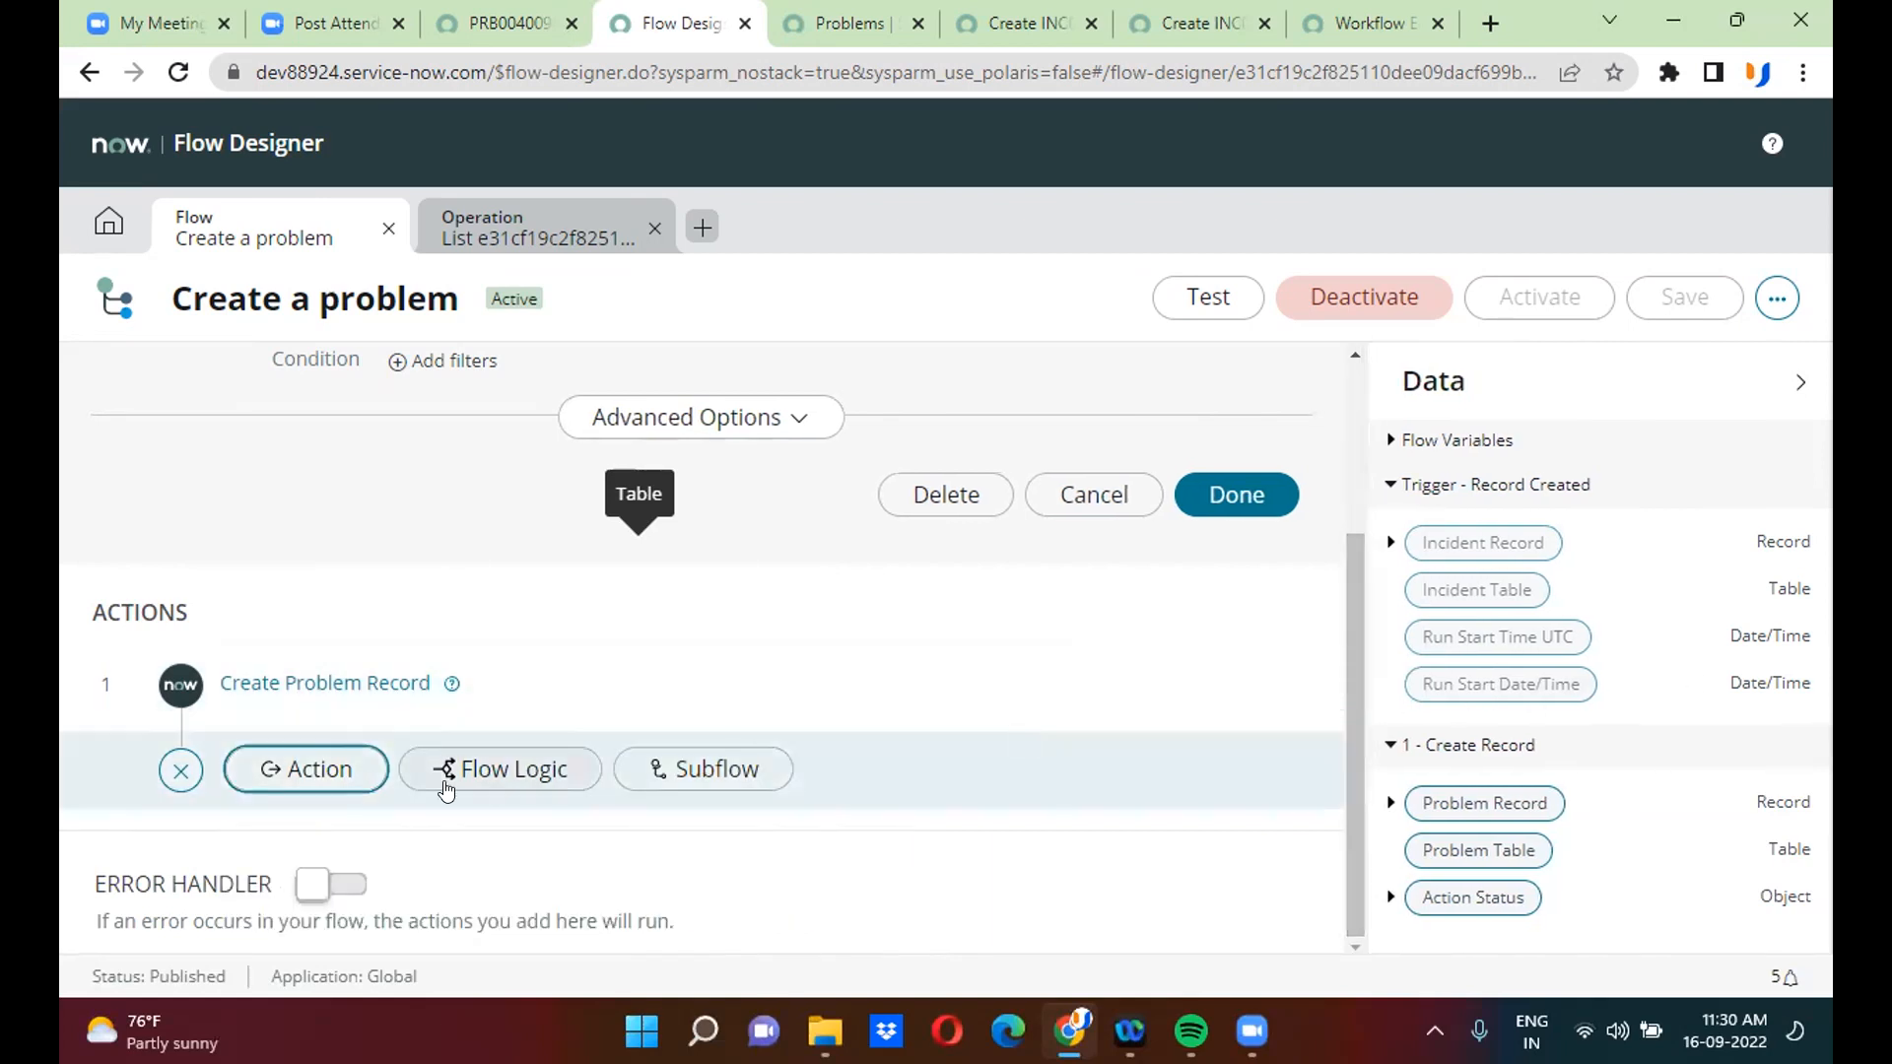
left_click(311, 780)
type("look up")
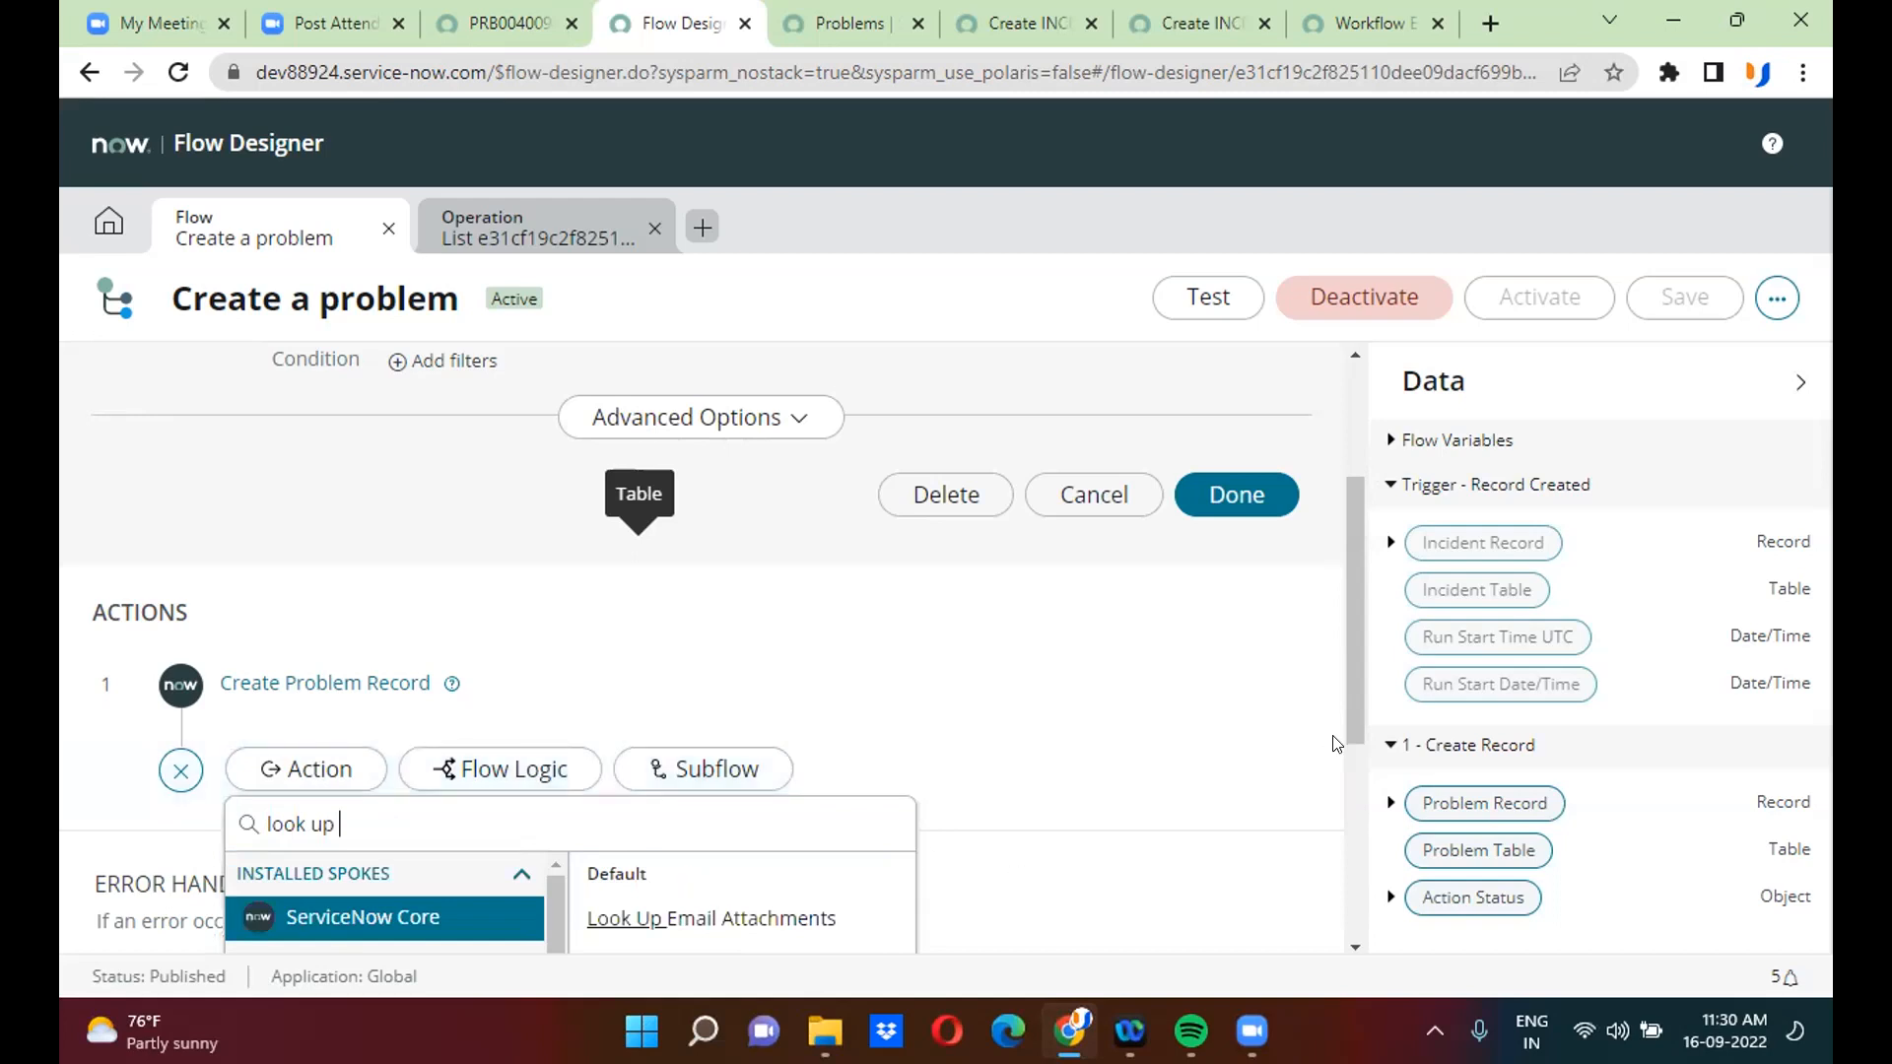
left_click_drag(1350, 585, 1346, 723)
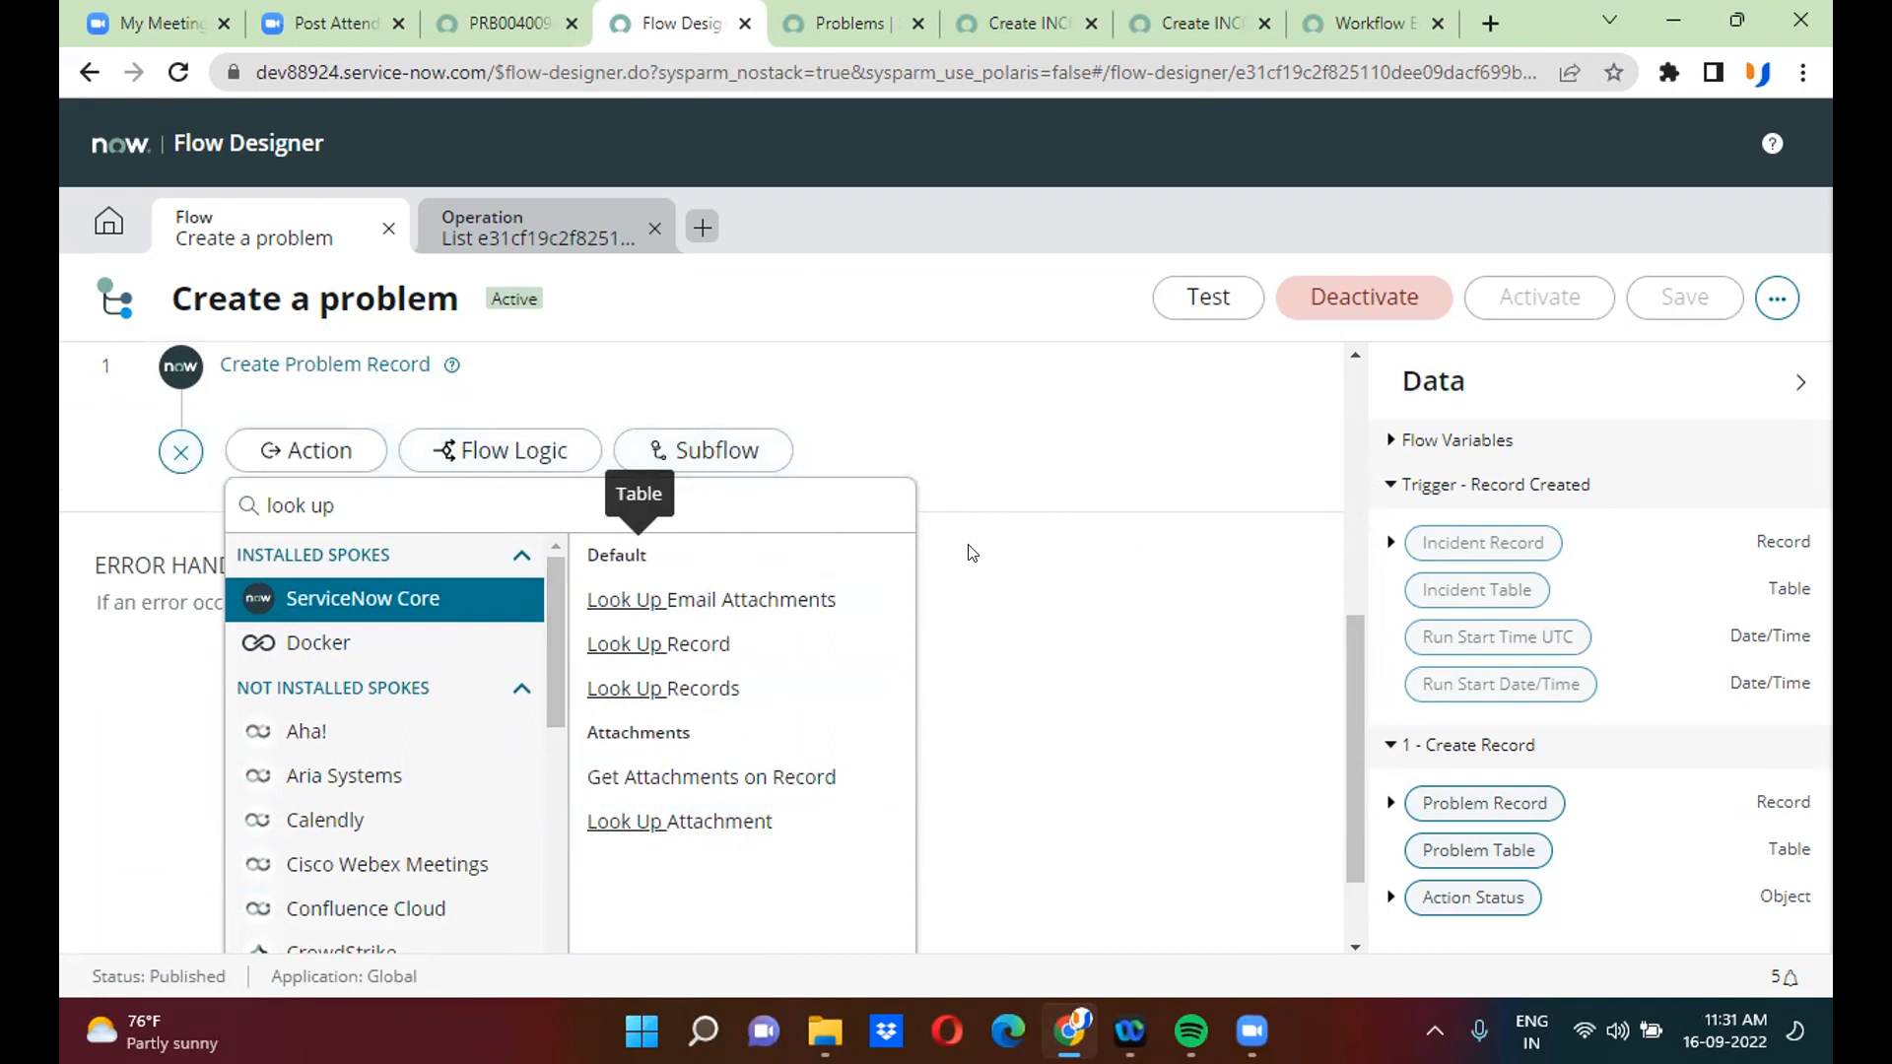
- Review the trigger settings and the field mappings of the Create Problem Record action, and collapse the action again
scroll(1340, 407, "up", 5)
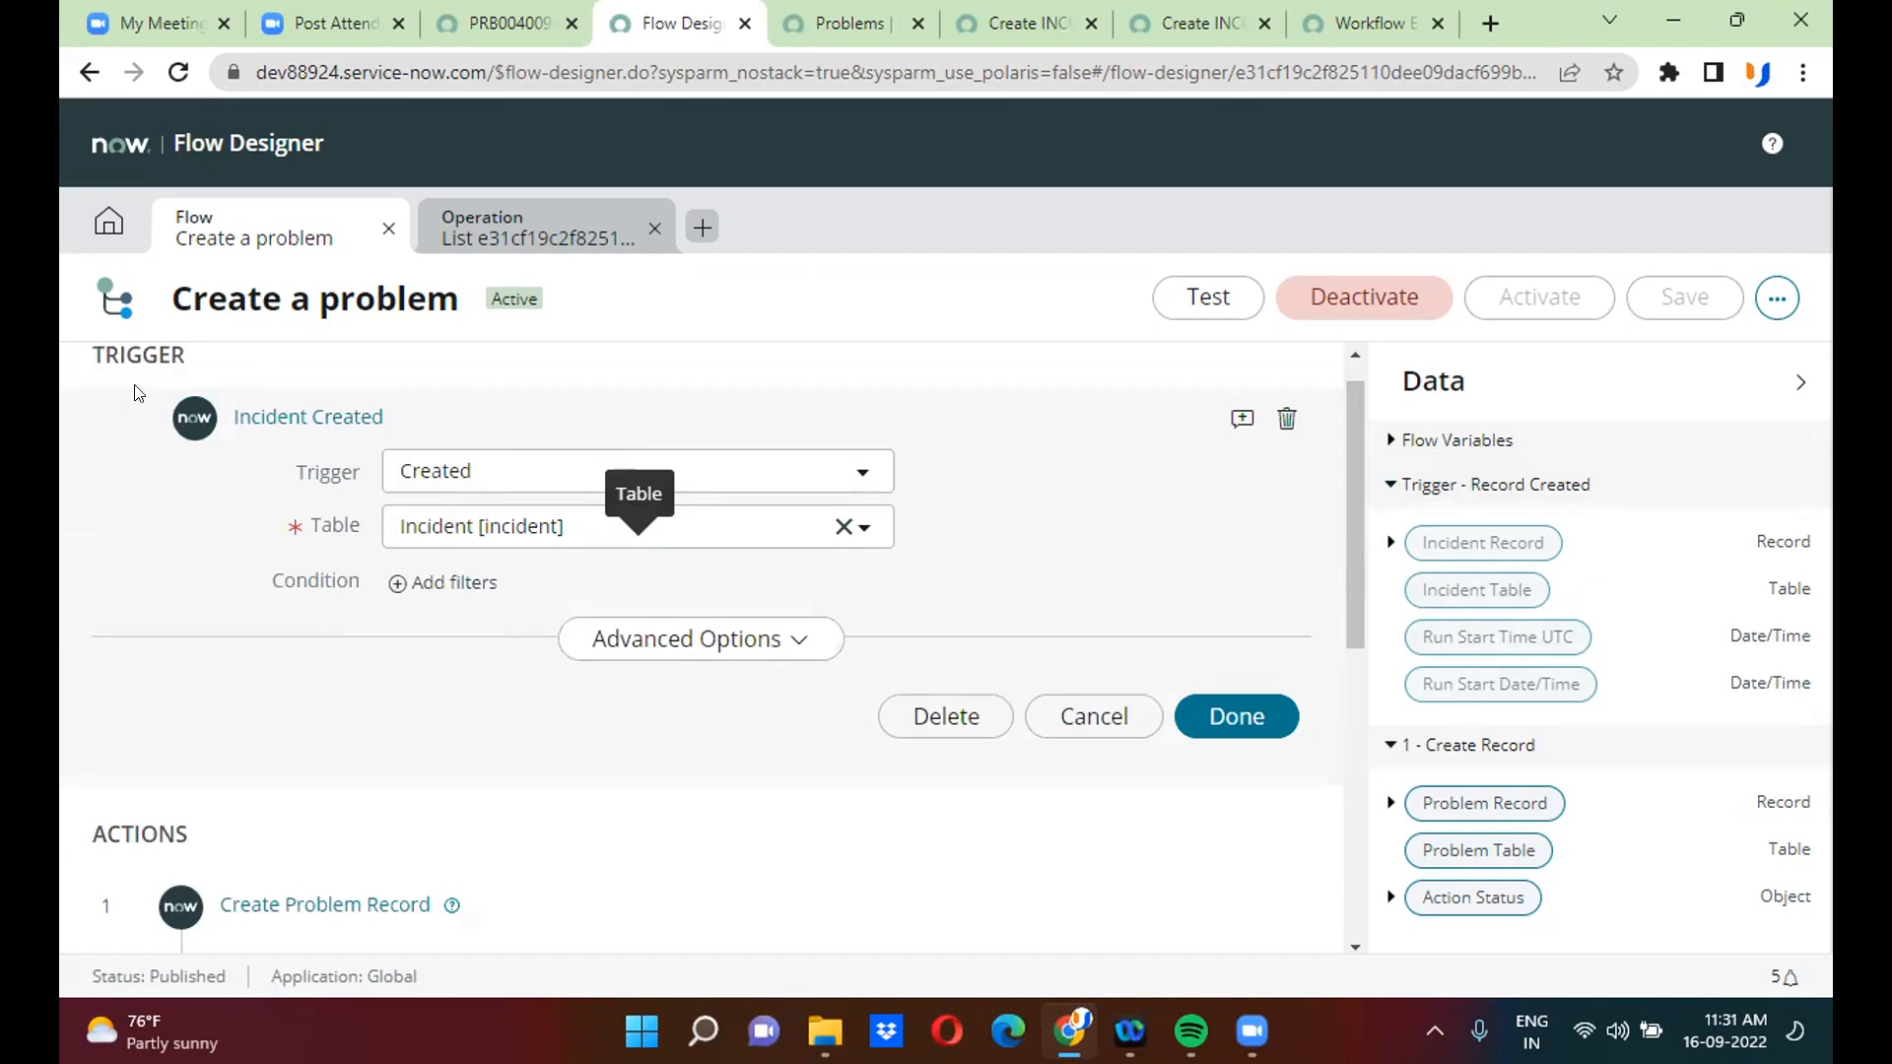
scroll(1226, 701, "down", 2)
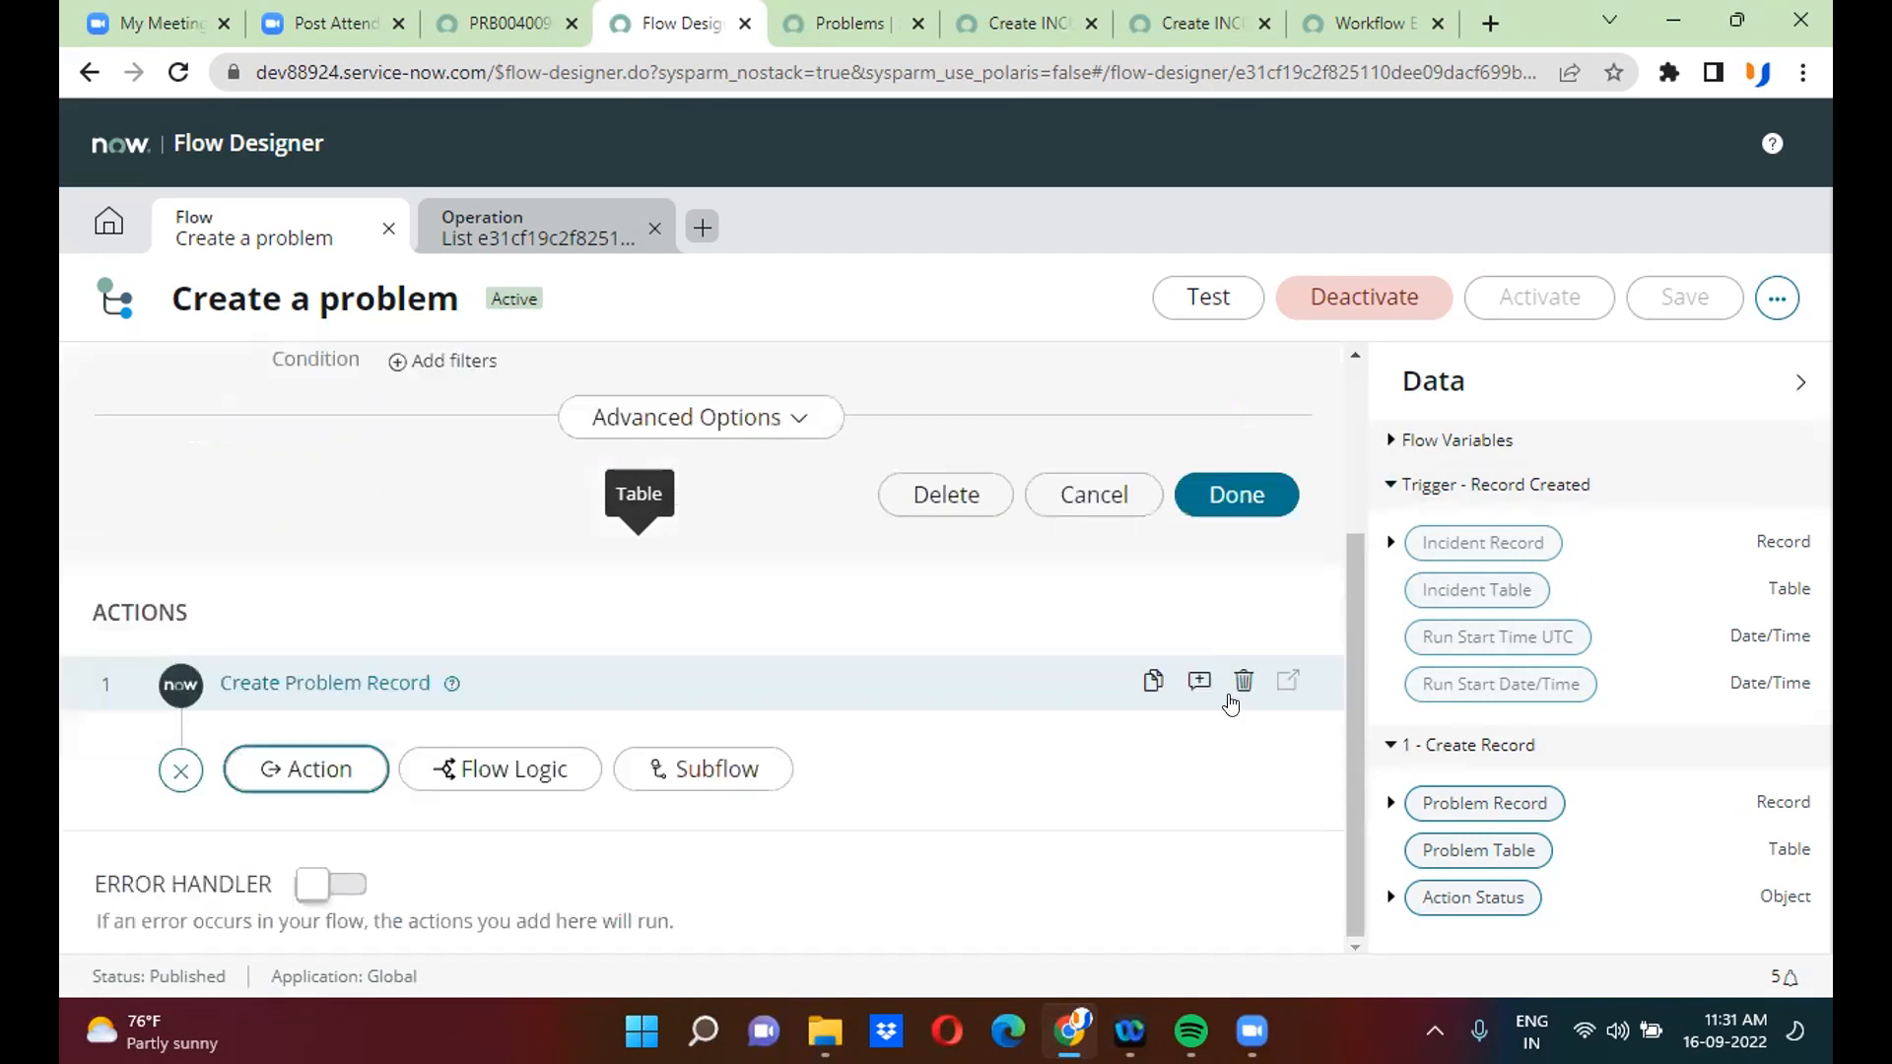
left_click(1229, 704)
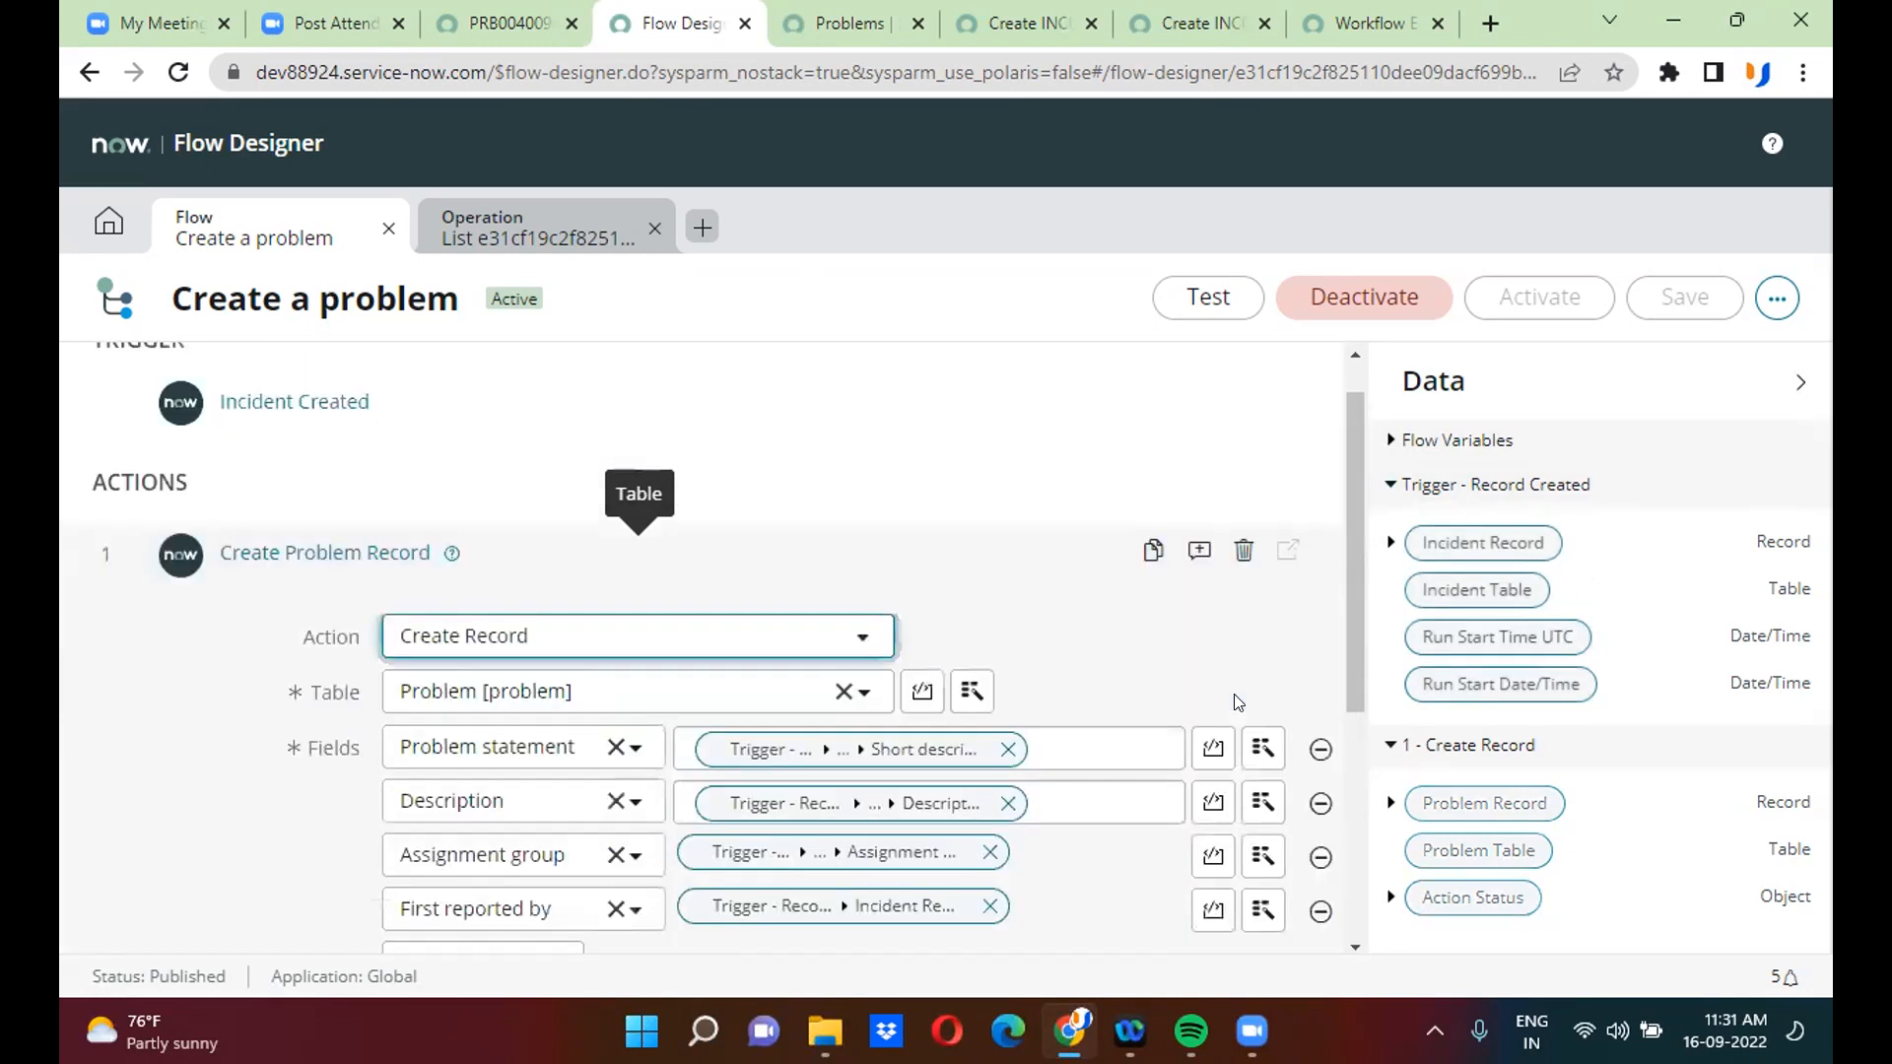
left_click(292, 574)
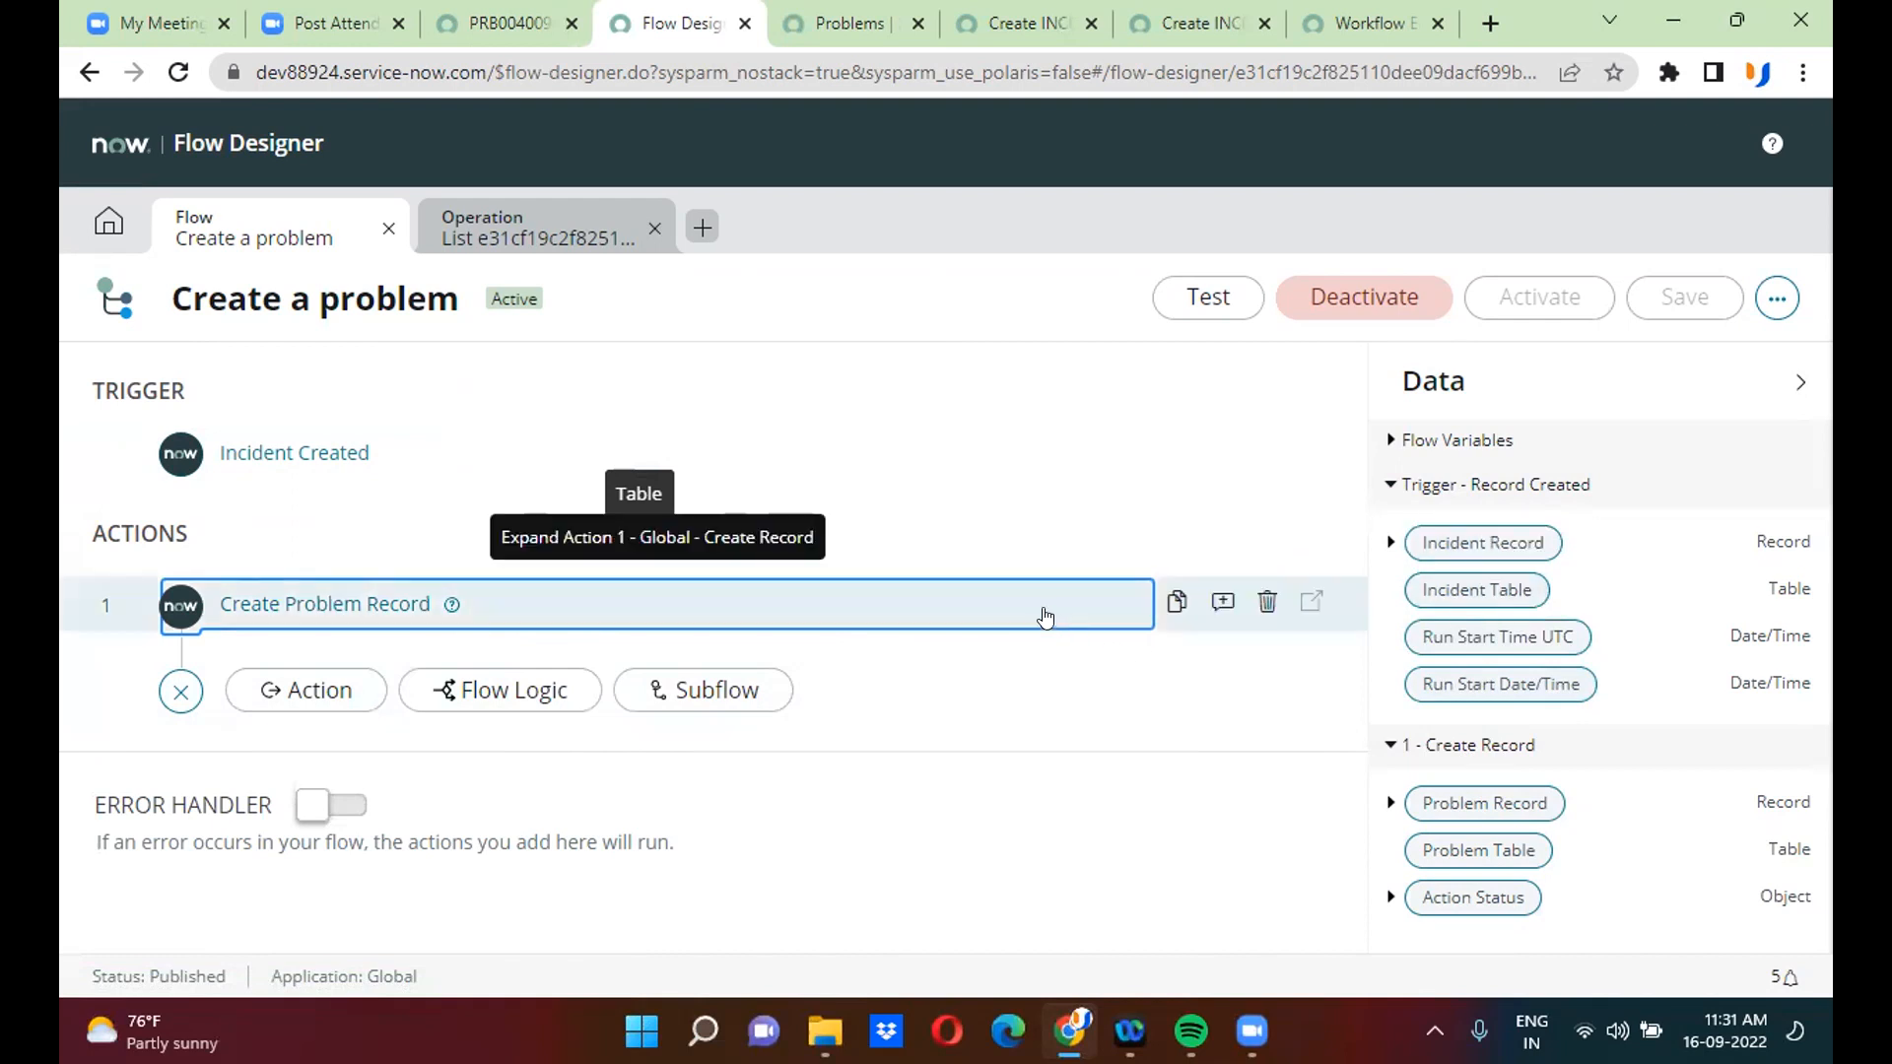
left_click_drag(1432, 848, 1517, 834)
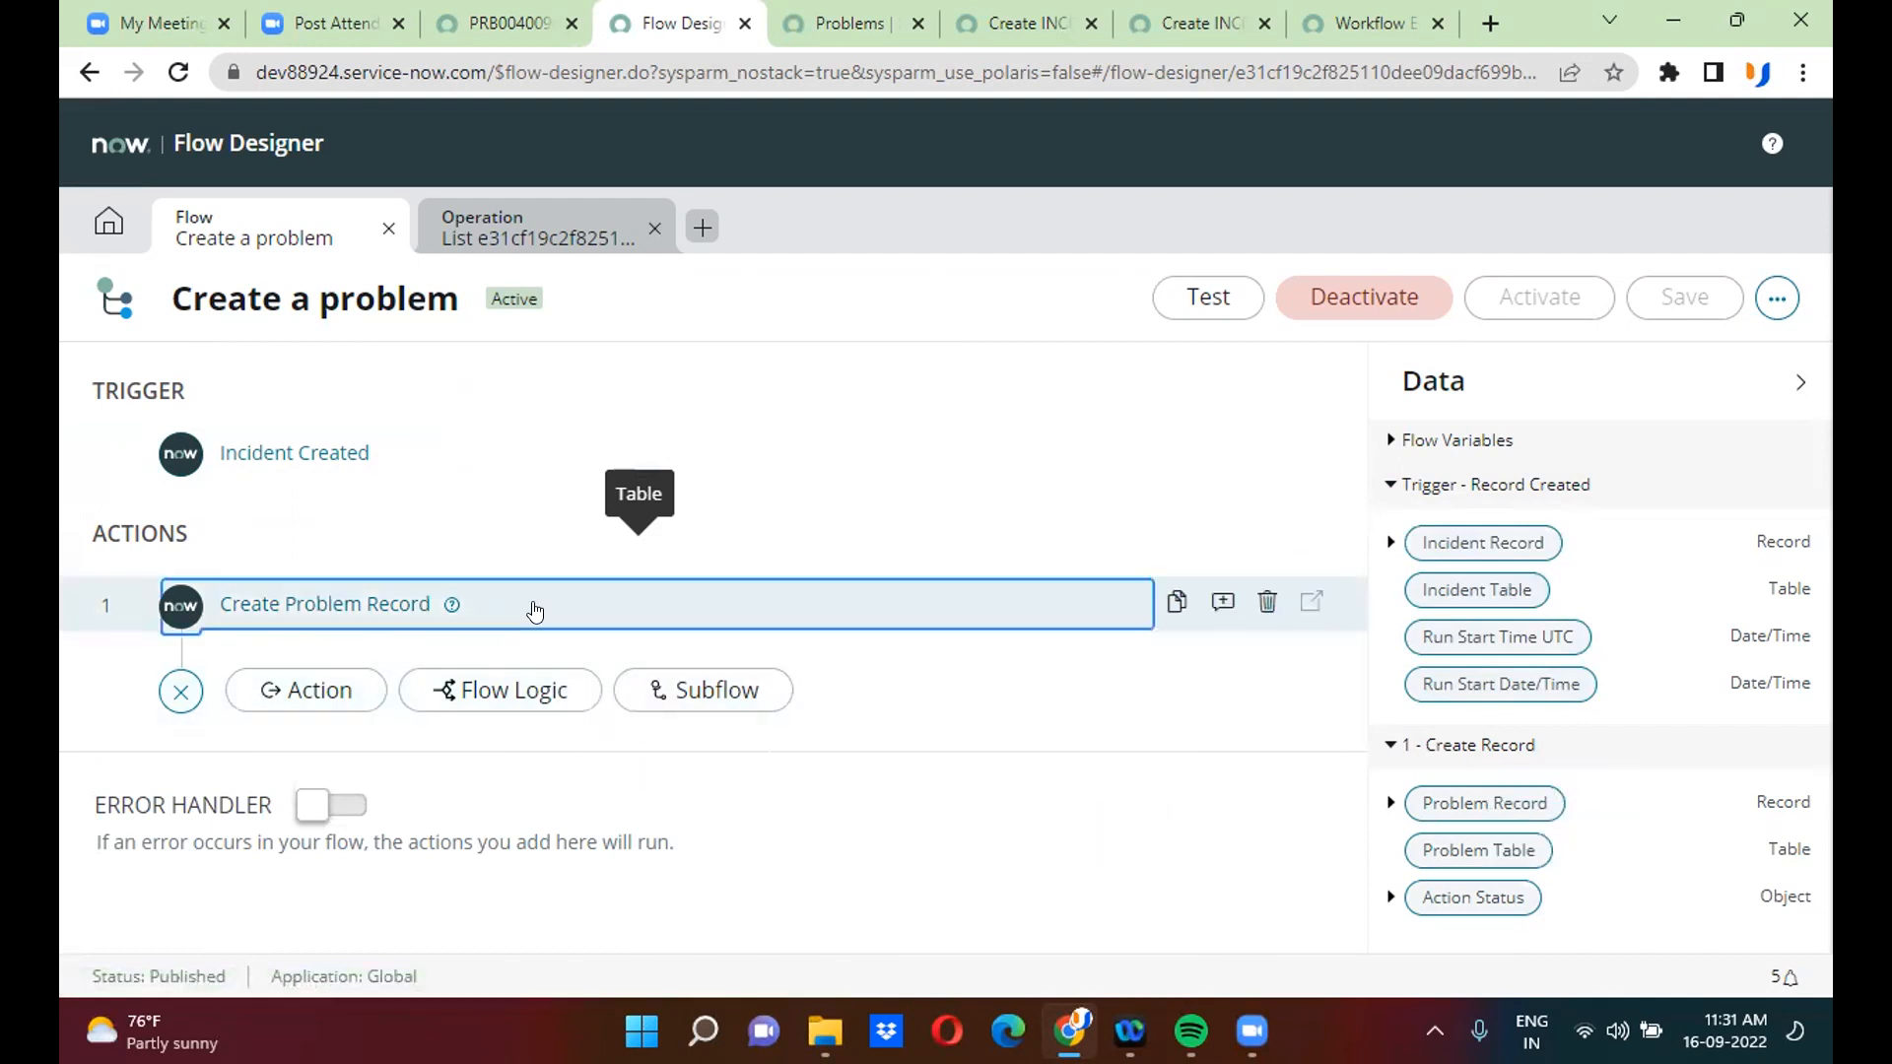
- Expand the Create Problem Record action and examine its field mappings and the data sources offered for the Problem statement
left_click(1059, 616)
left_click(1262, 799)
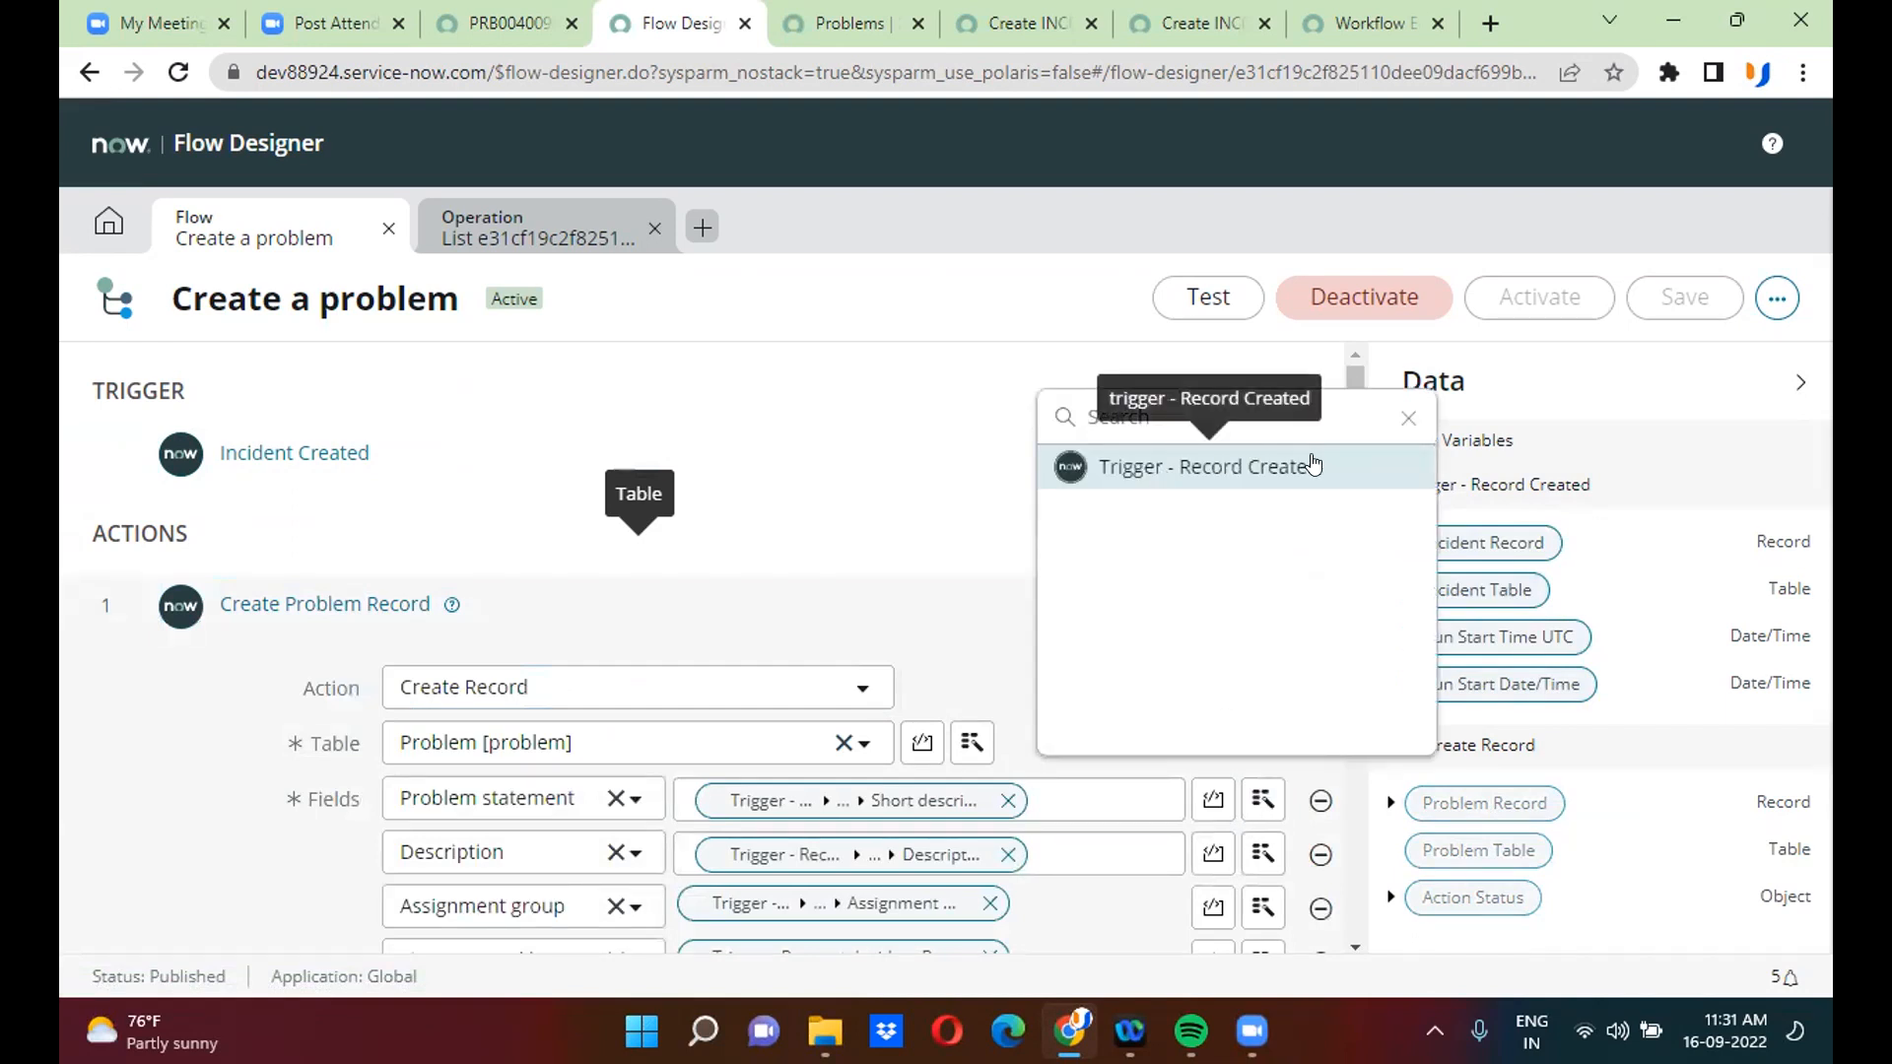
left_click(875, 486)
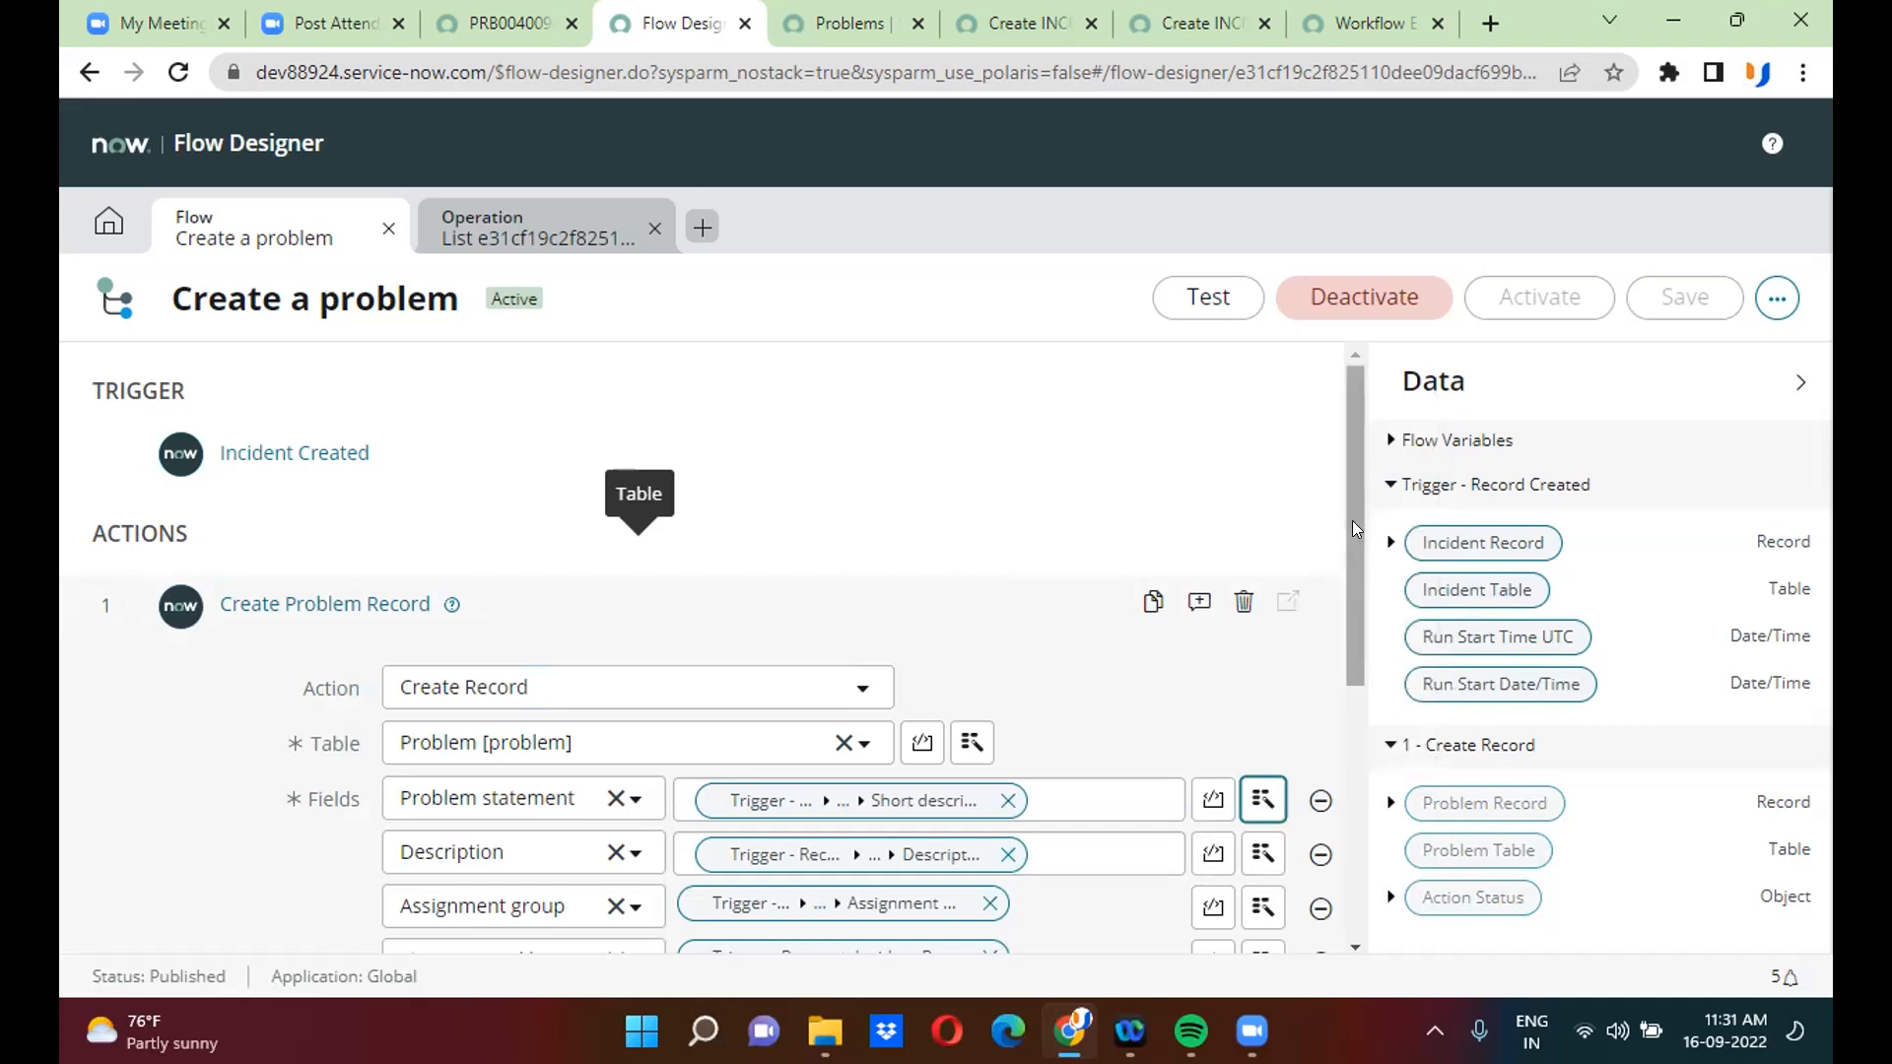
left_click_drag(1352, 522, 1348, 720)
- From the blank new incident form, open the list of business rules configured for the Incident table
left_click(1155, 12)
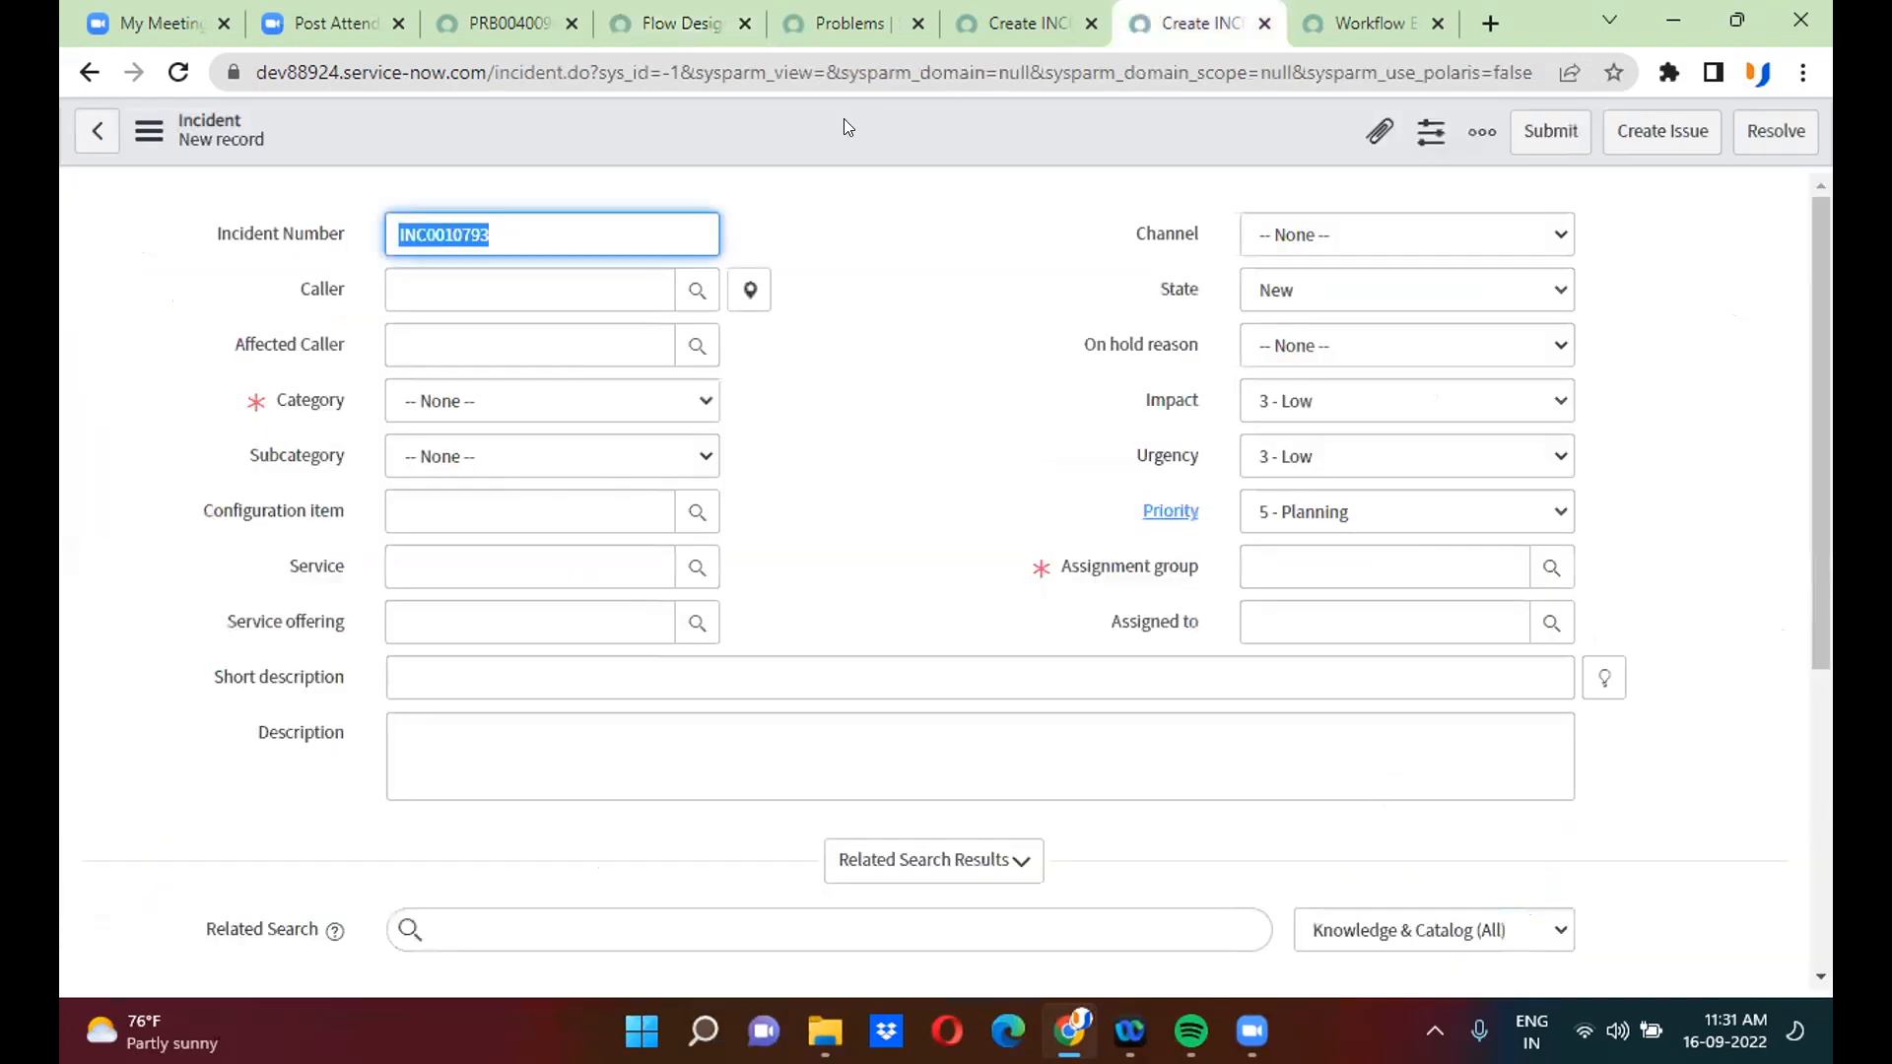
right_click(812, 120)
mouse_move(887, 188)
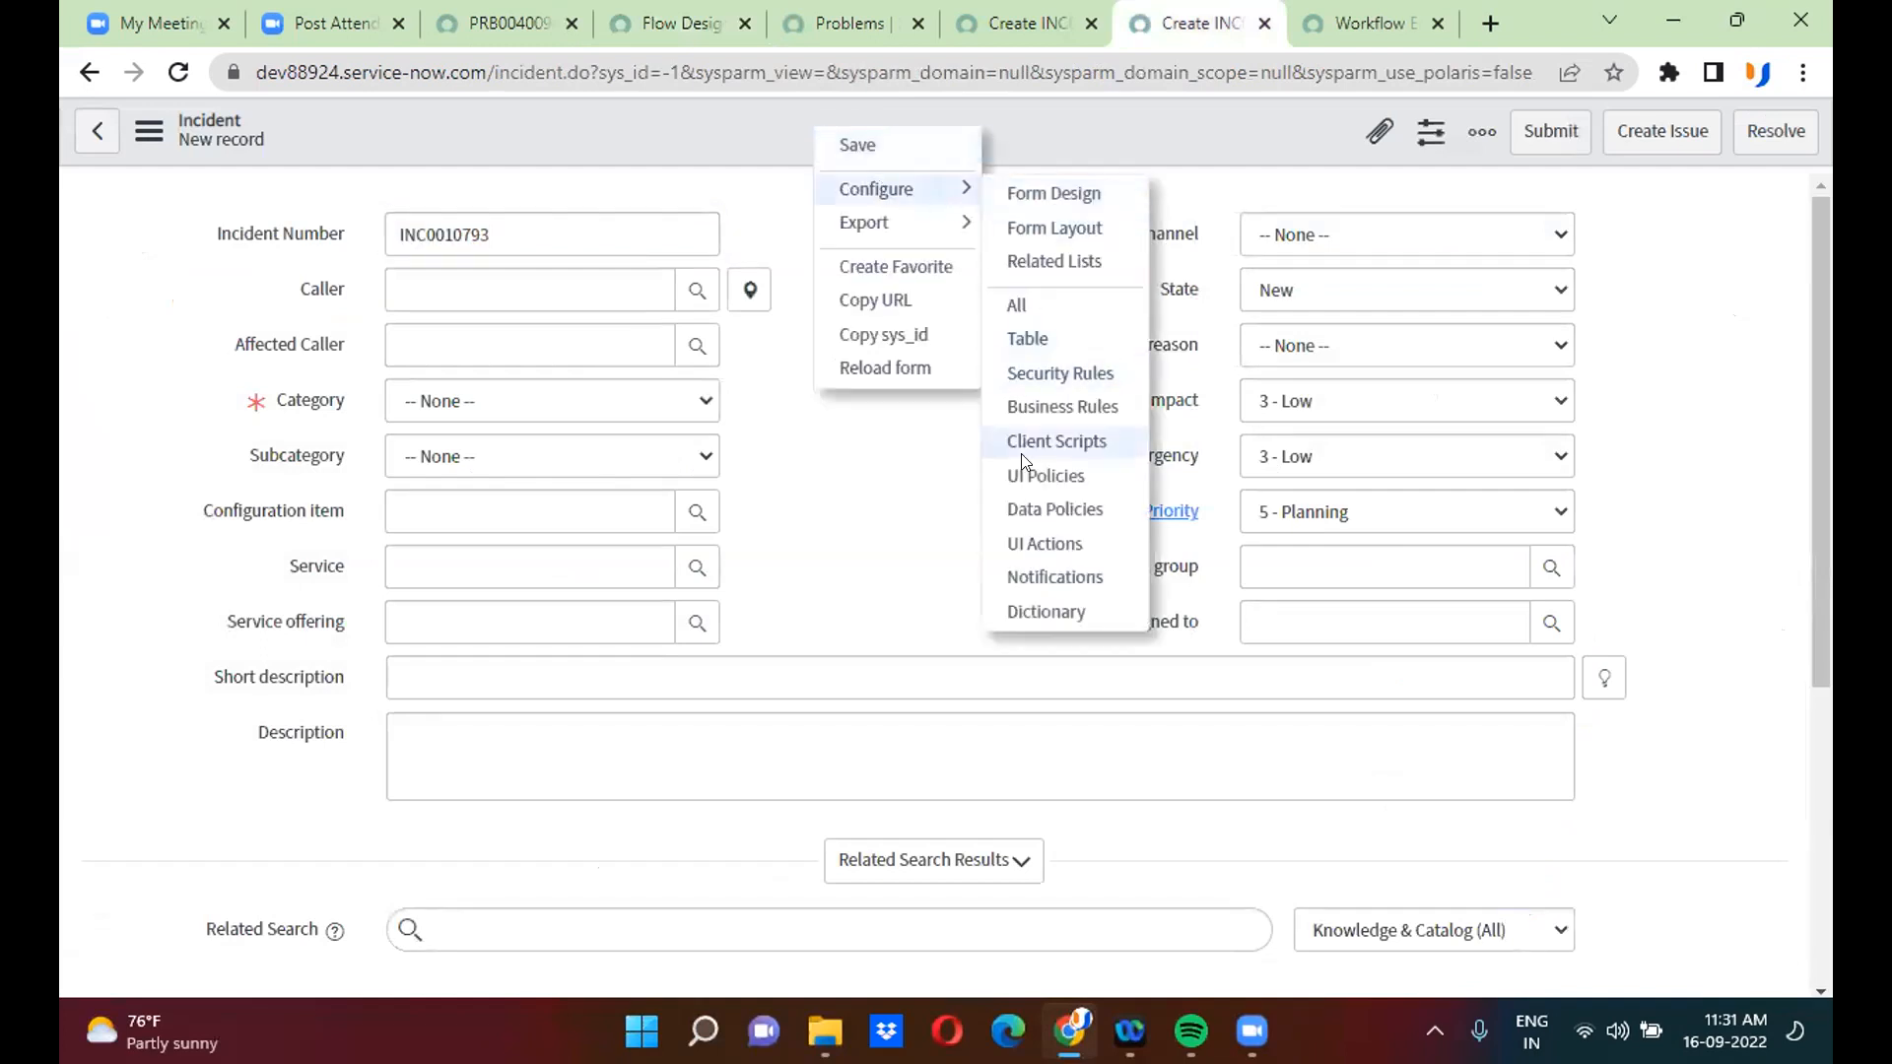
left_click(1066, 420)
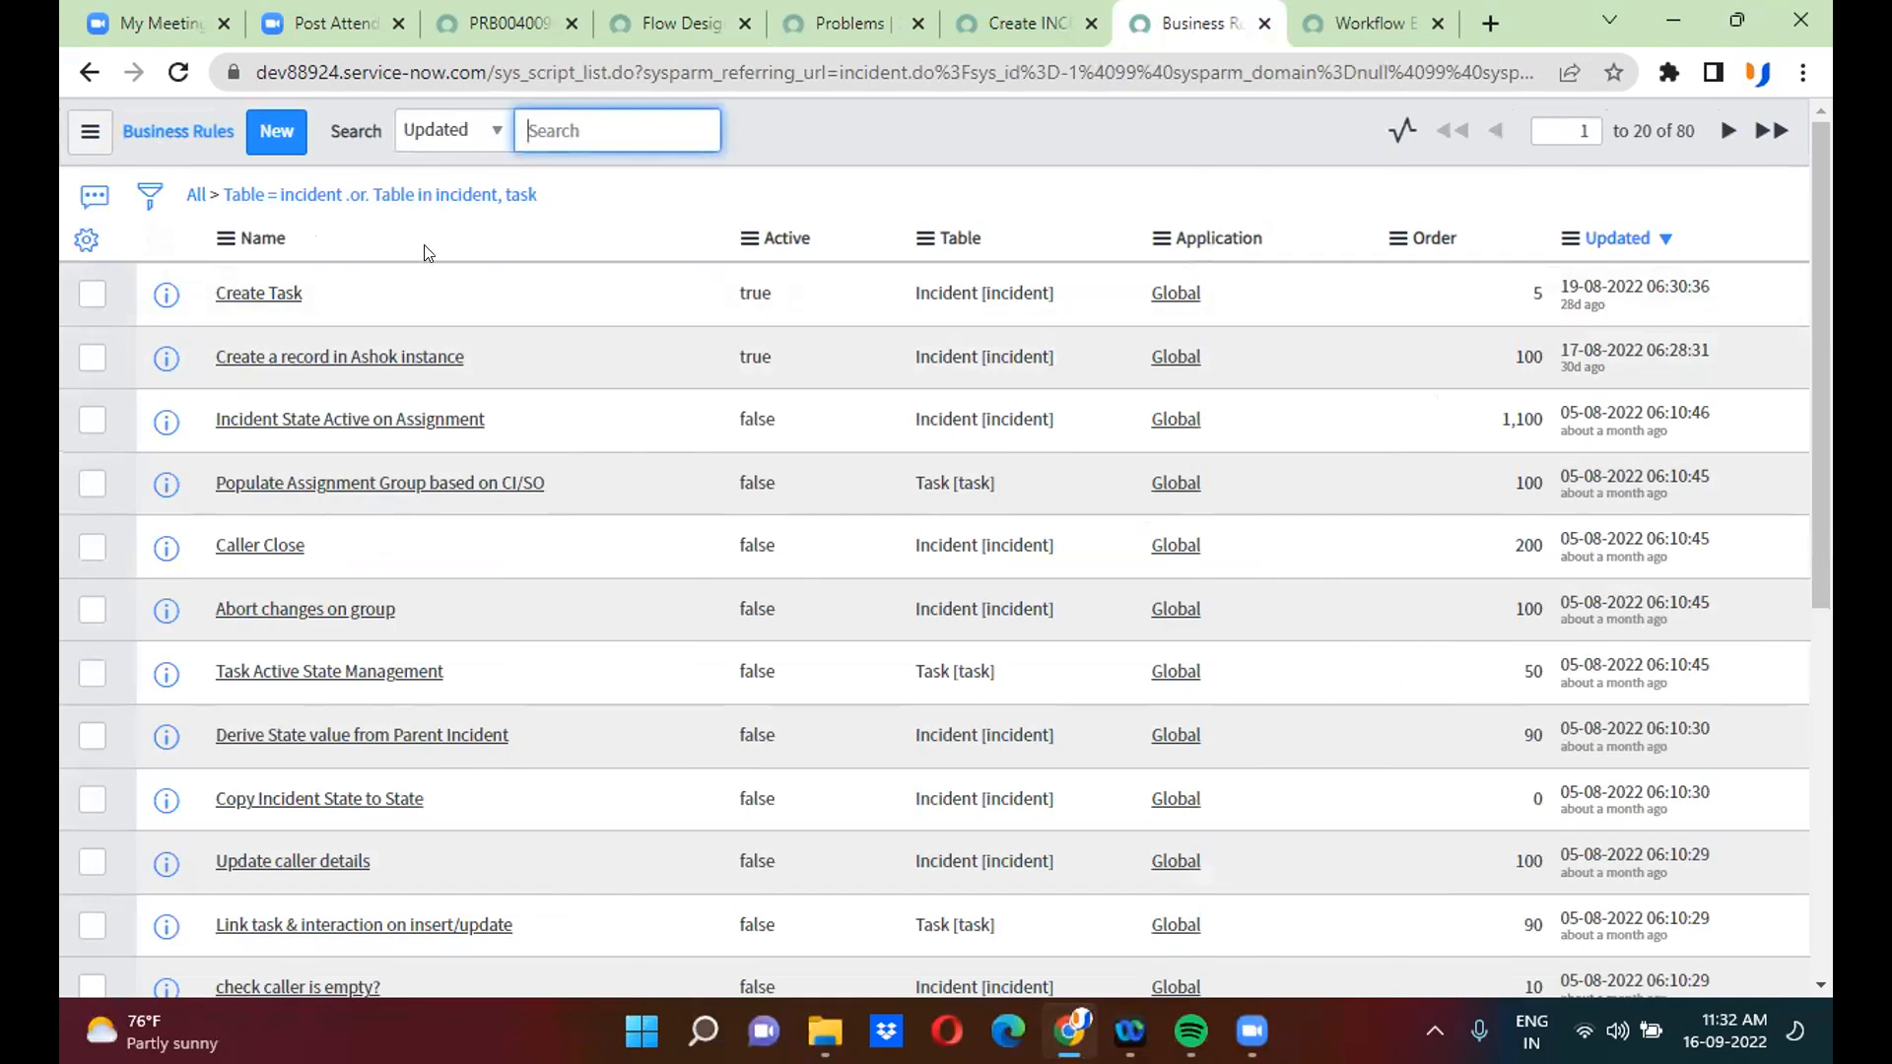
- Add the When column to the business rules list and place it directly after Name
left_click(86, 239)
left_click(641, 385)
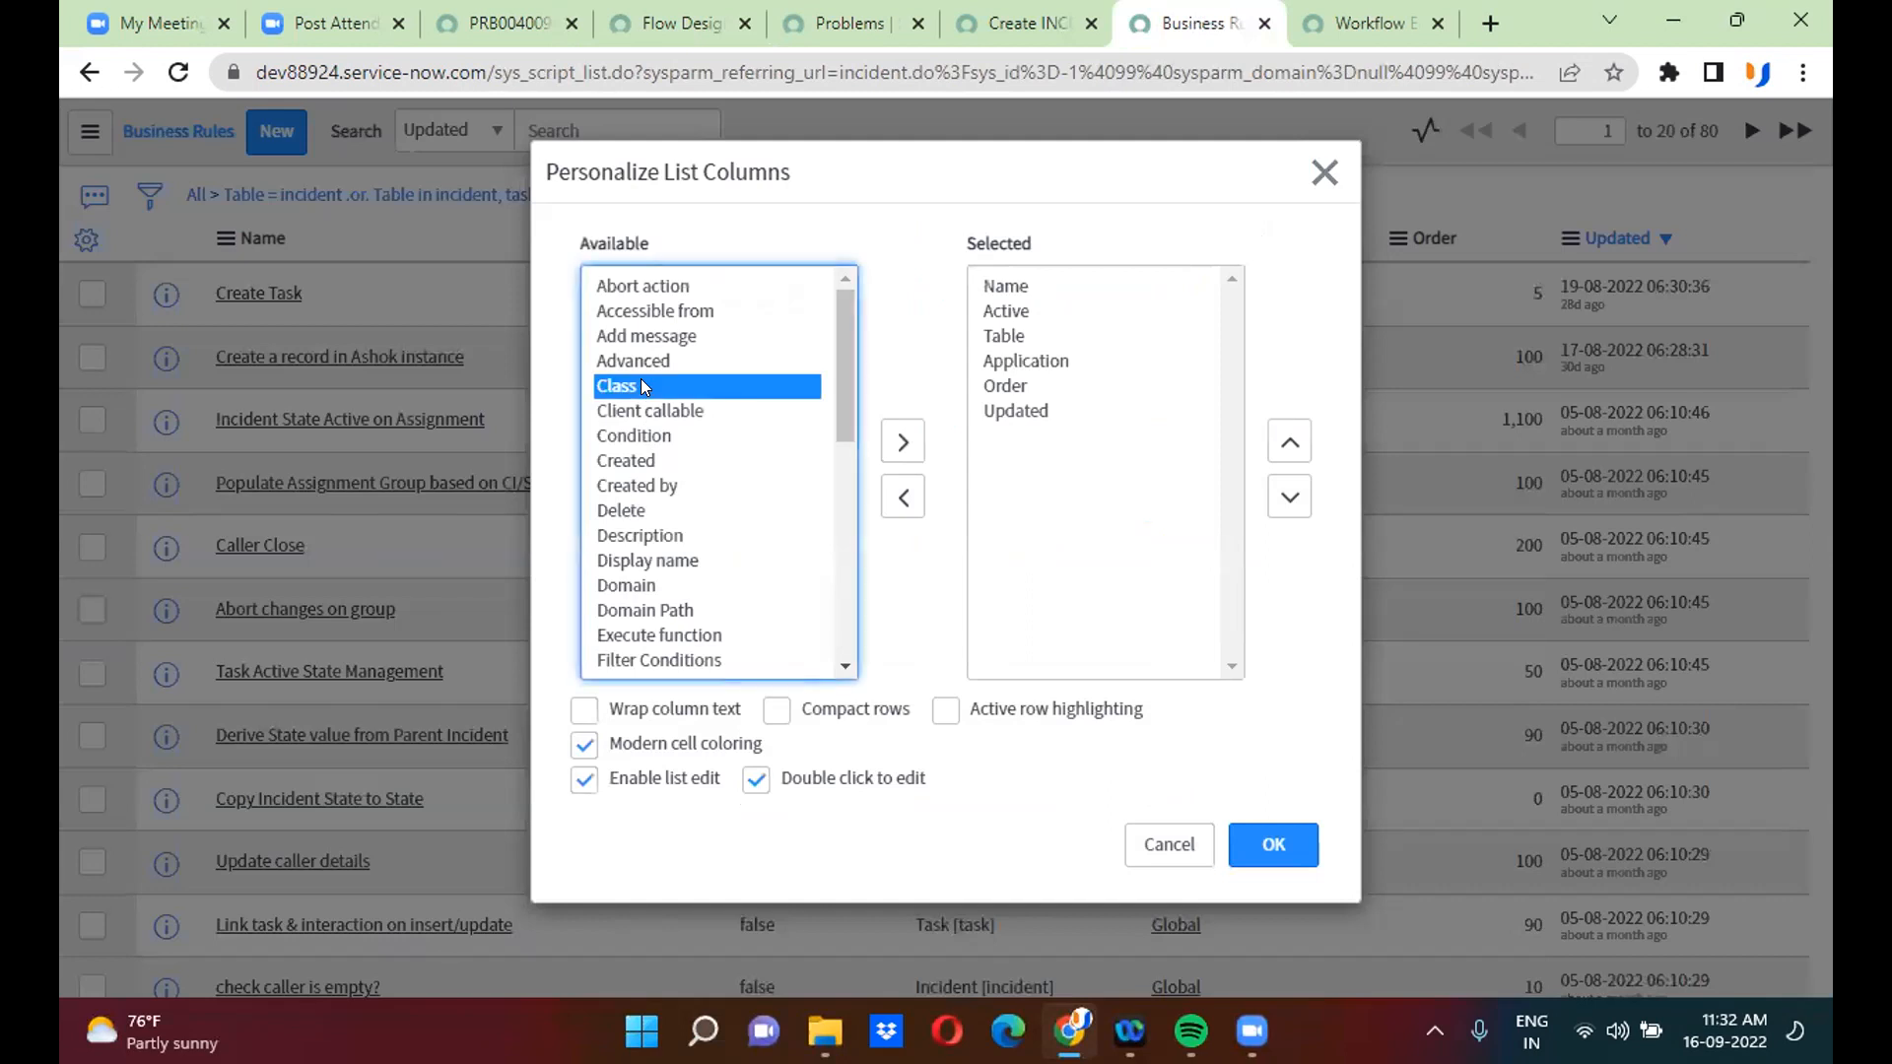
key("w")
key("Down")
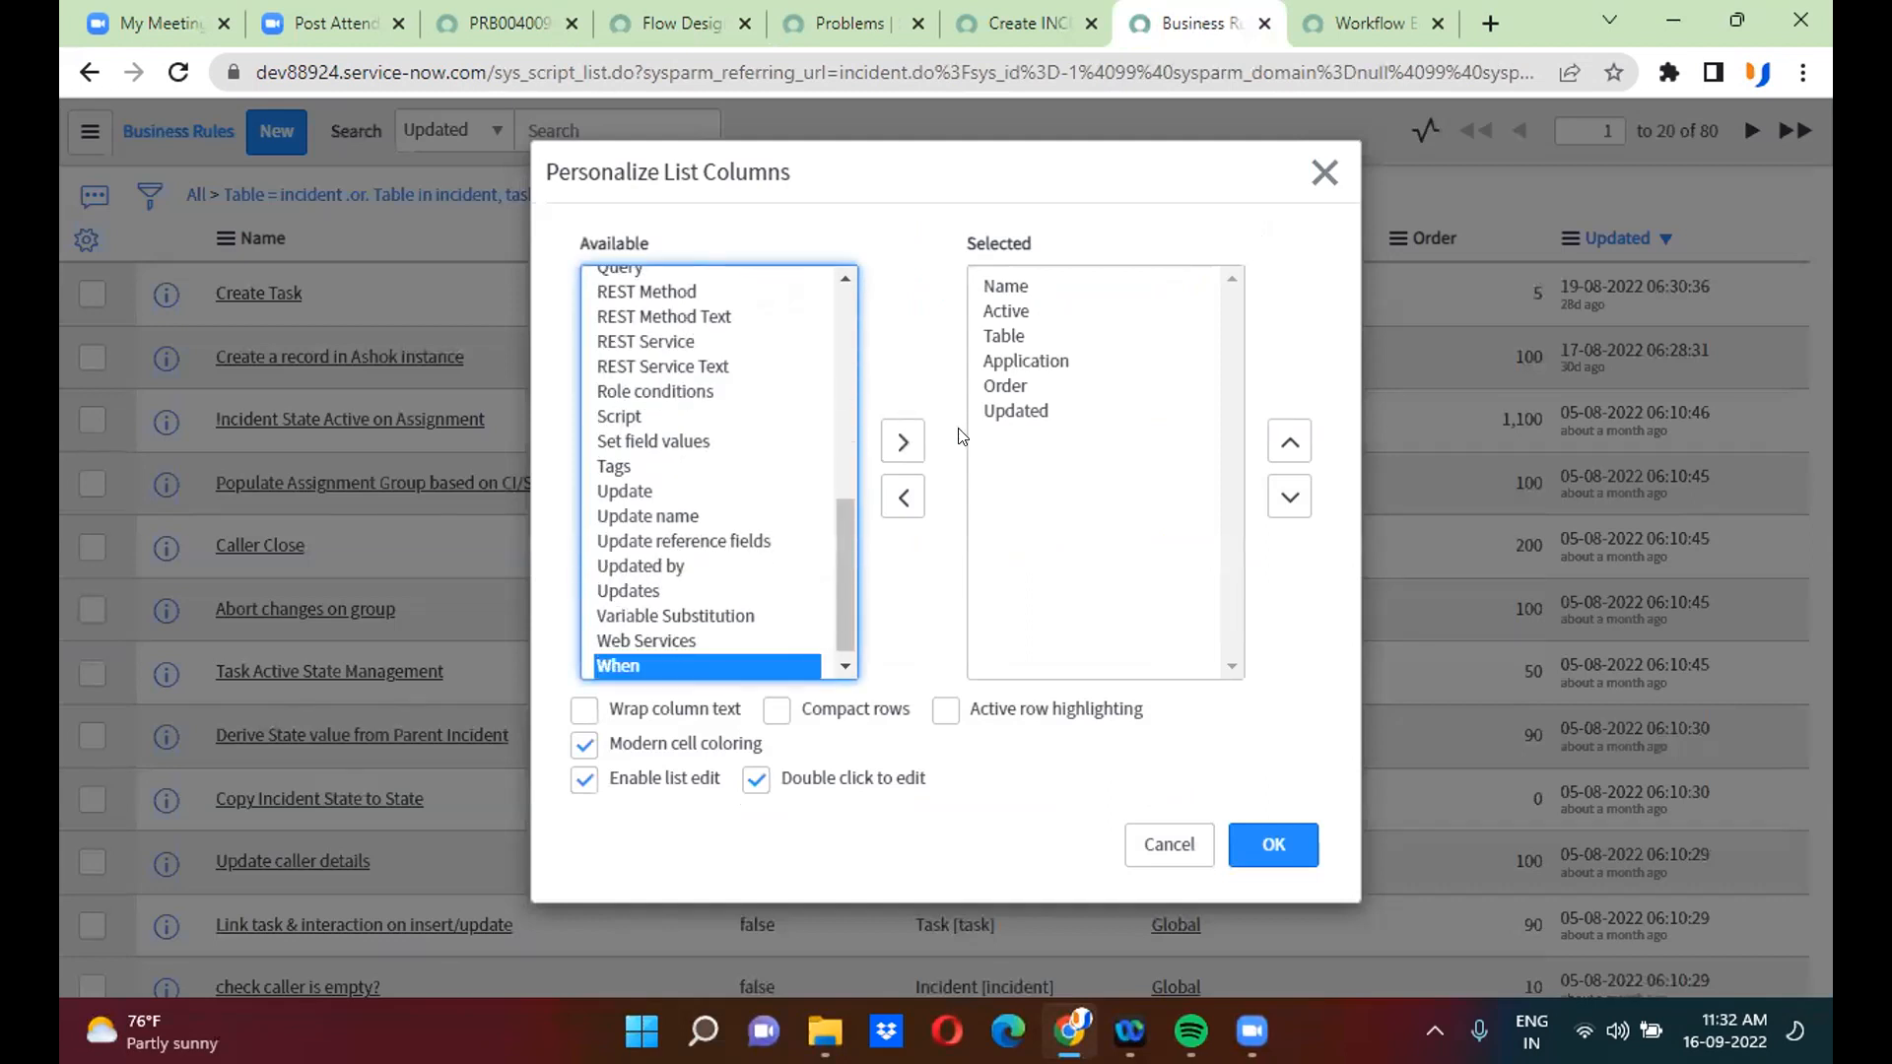
left_click(901, 444)
left_click(1288, 445)
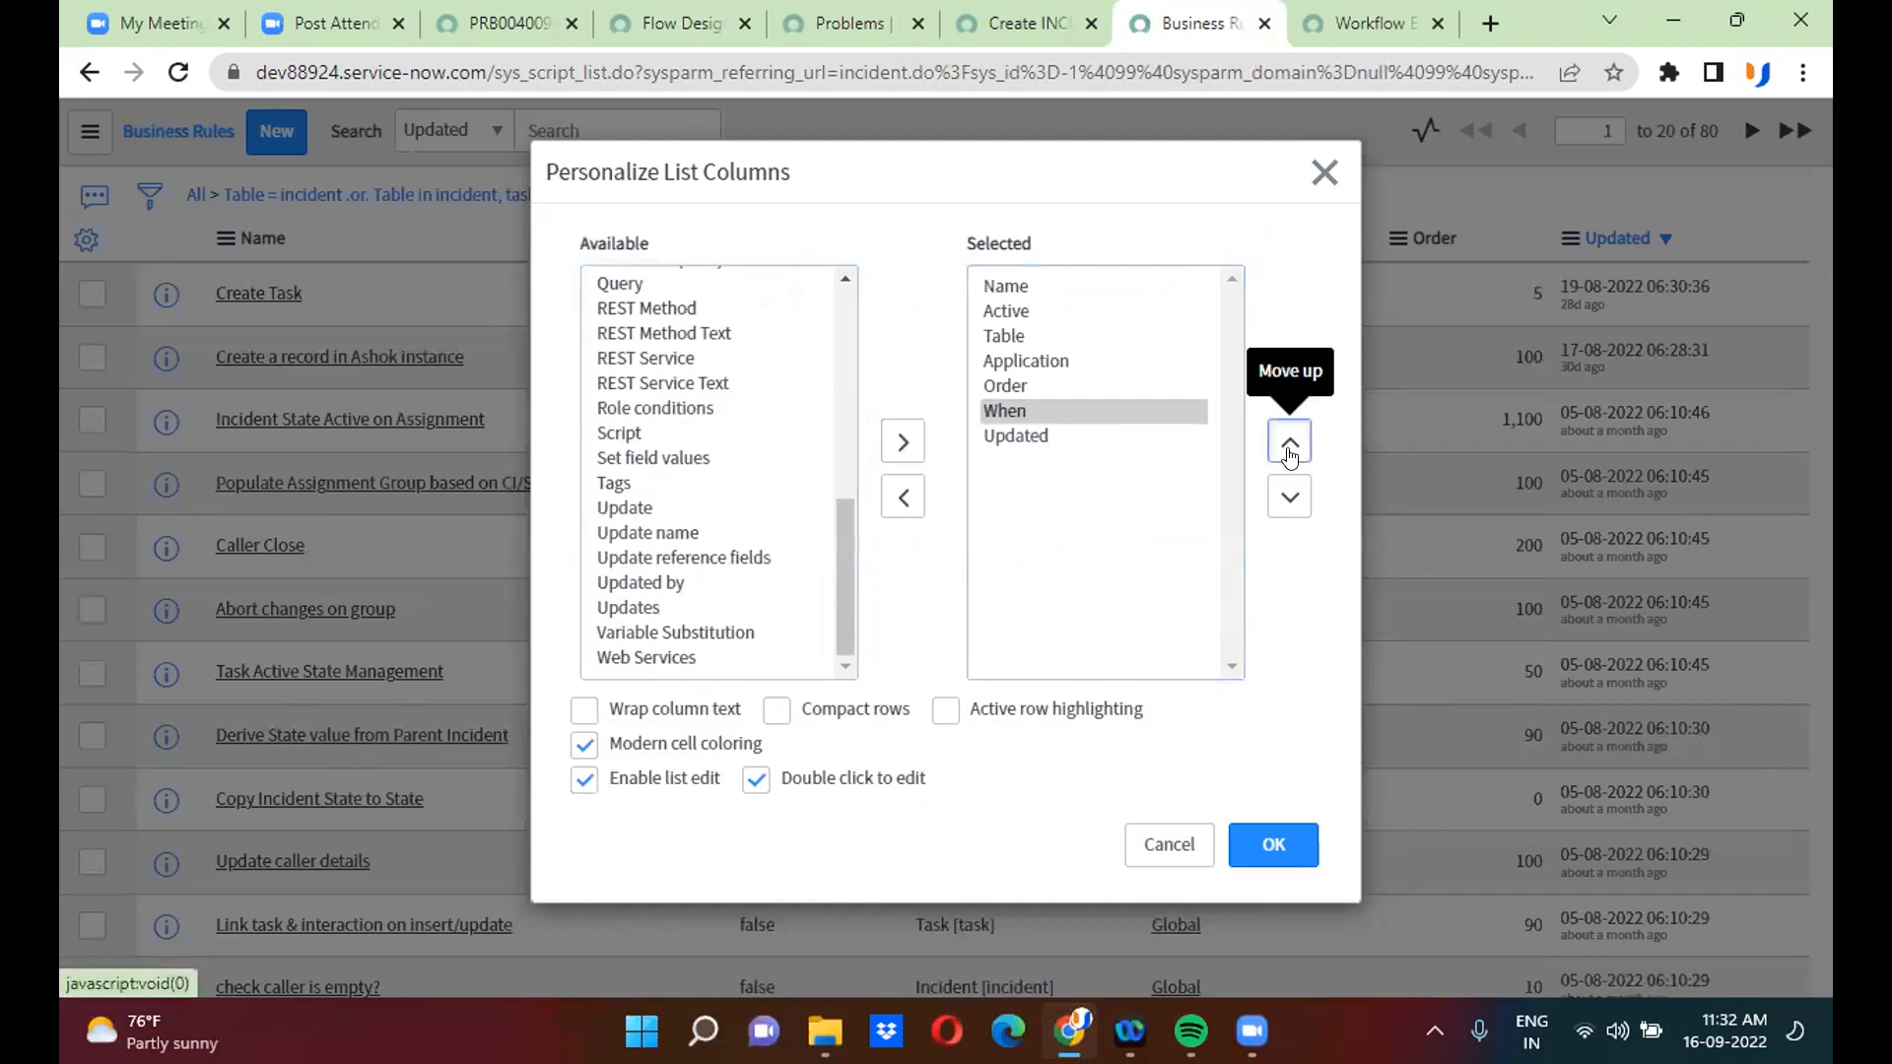
left_click(1289, 445)
left_click(1289, 445)
left_click(1288, 445)
left_click(1288, 446)
left_click(1273, 839)
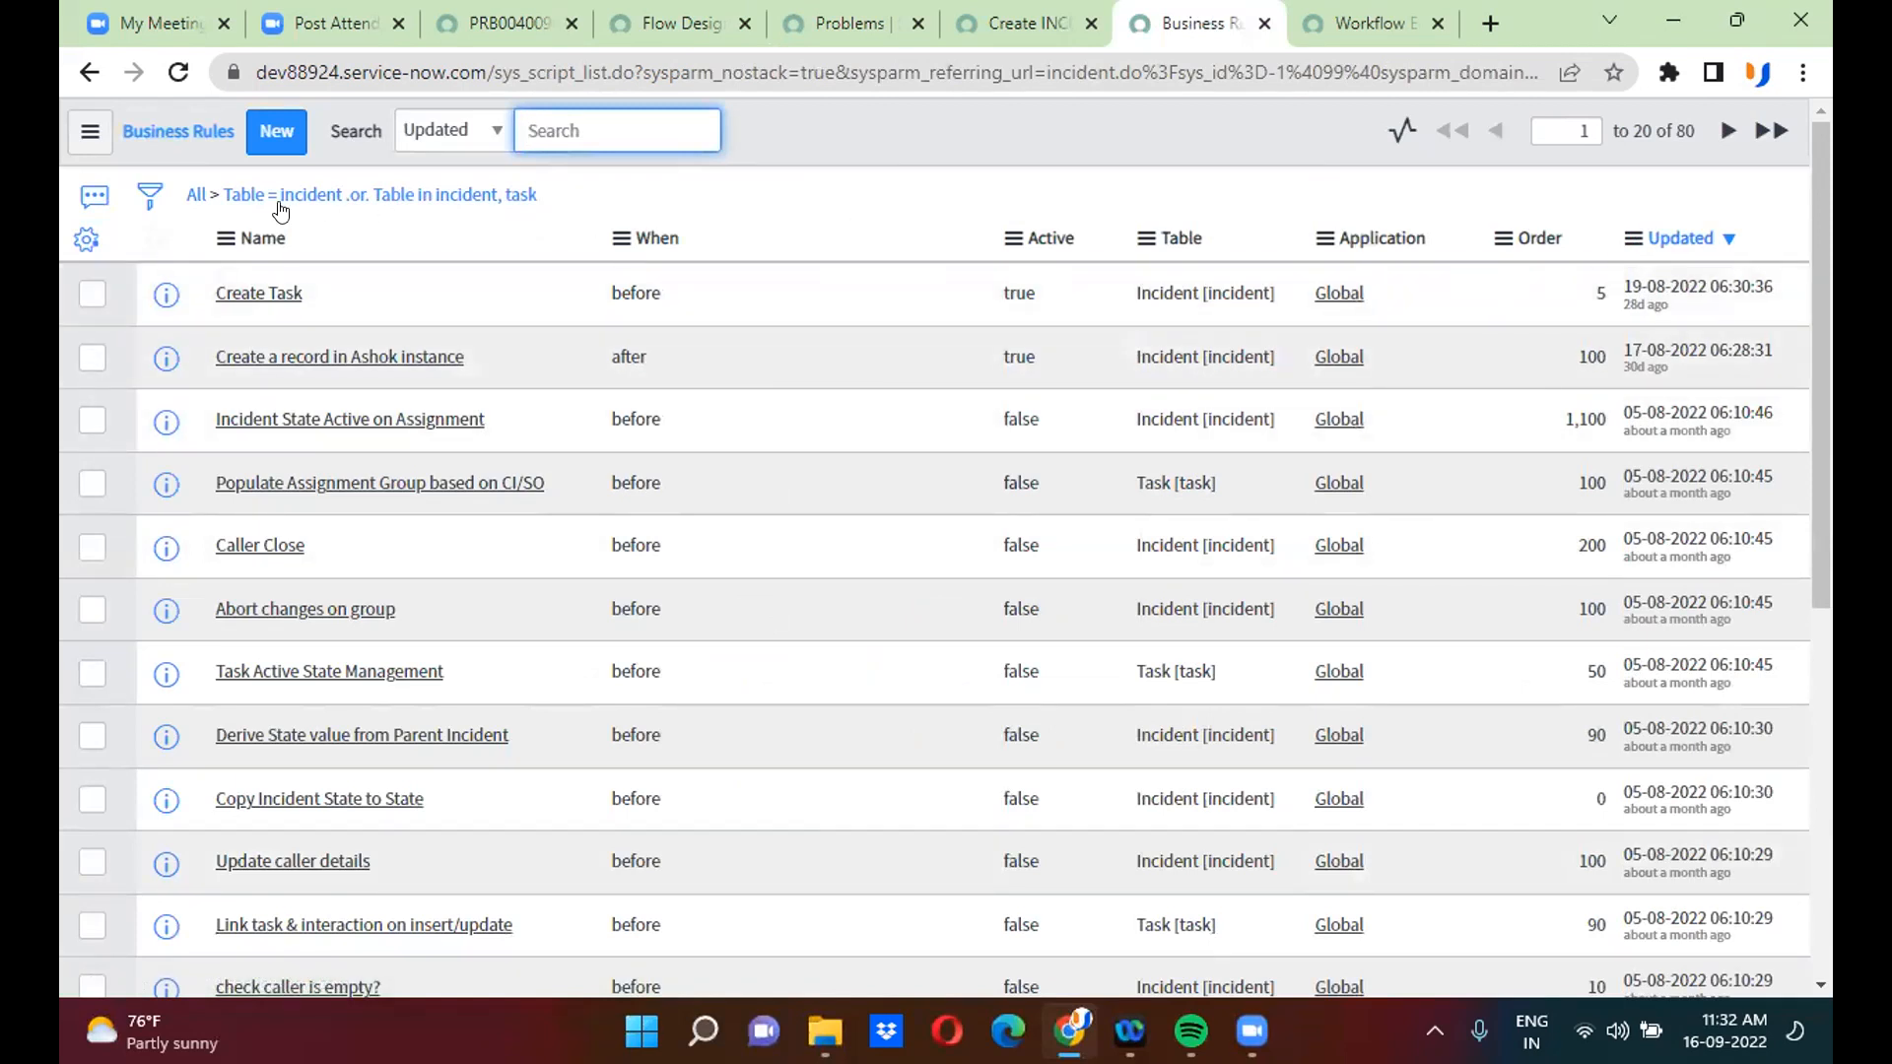
- Filter the business rules additionally by Insert is true, keeping the existing table conditions, and run the filter
left_click(148, 192)
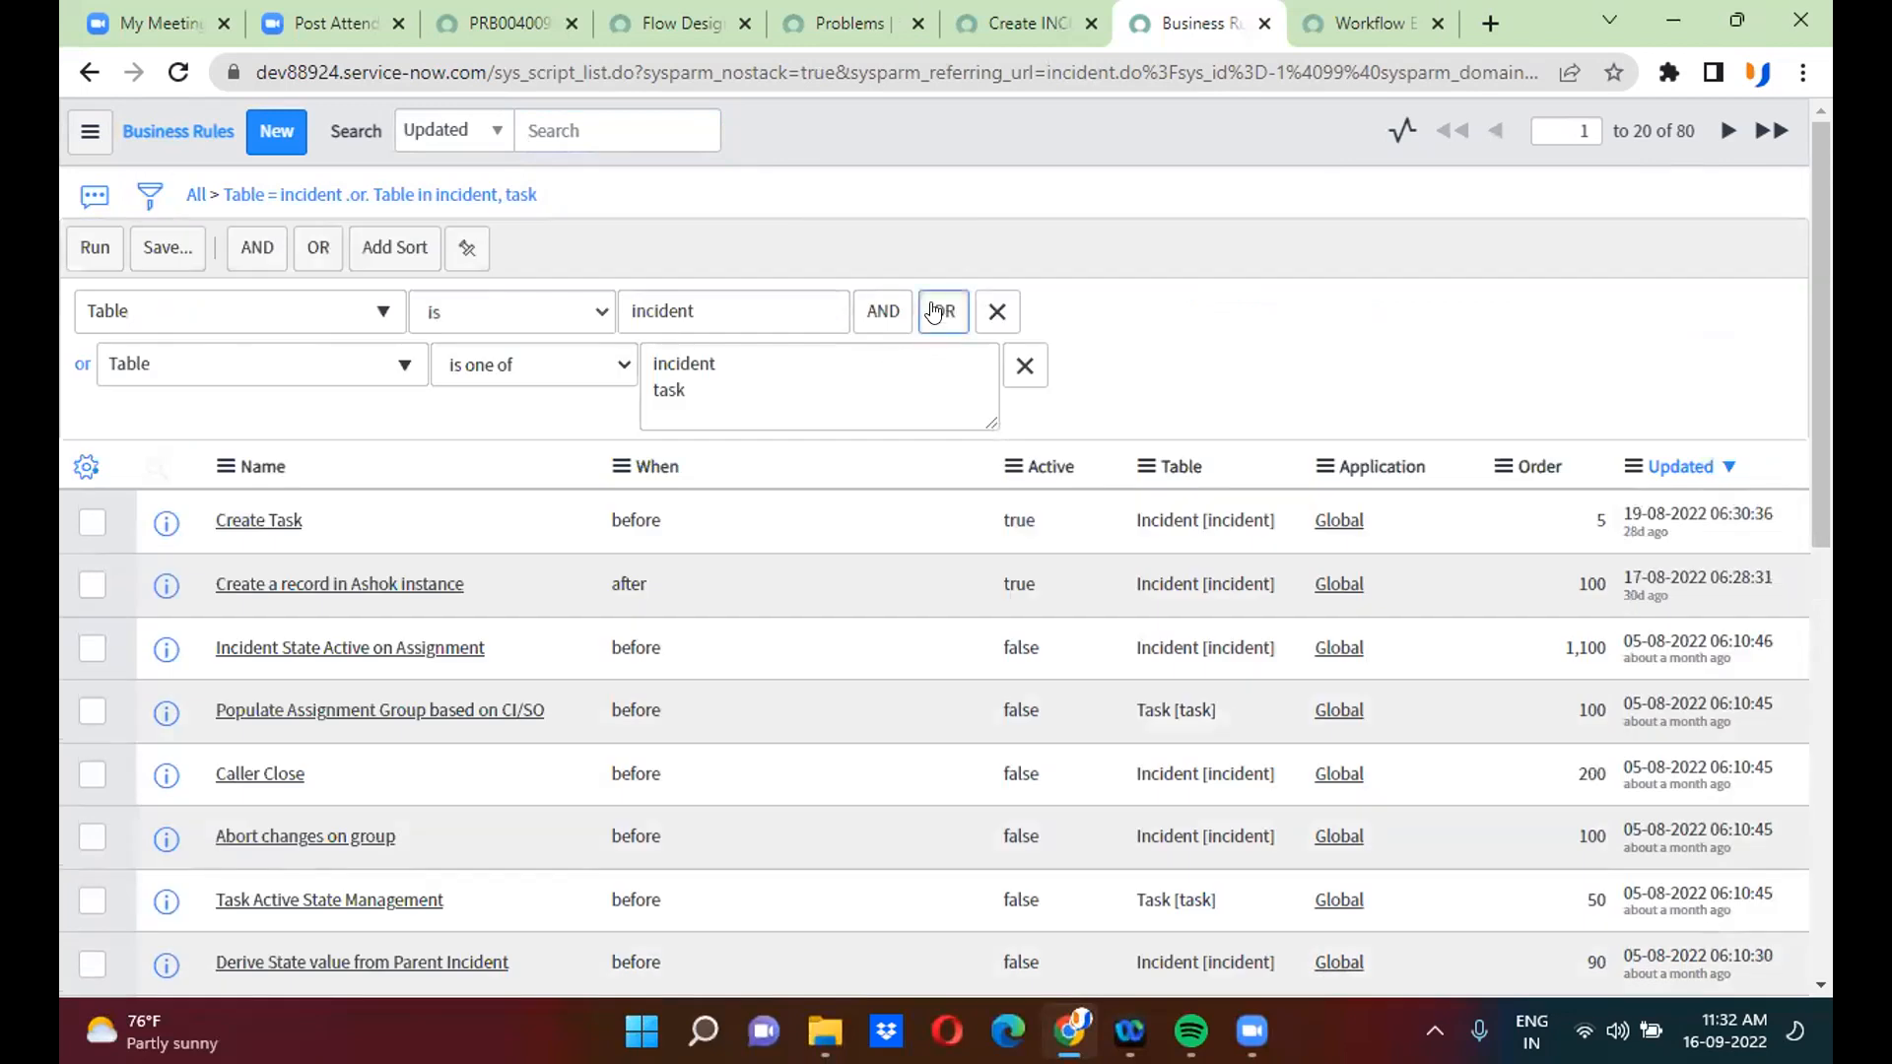
left_click(943, 312)
left_click(897, 462)
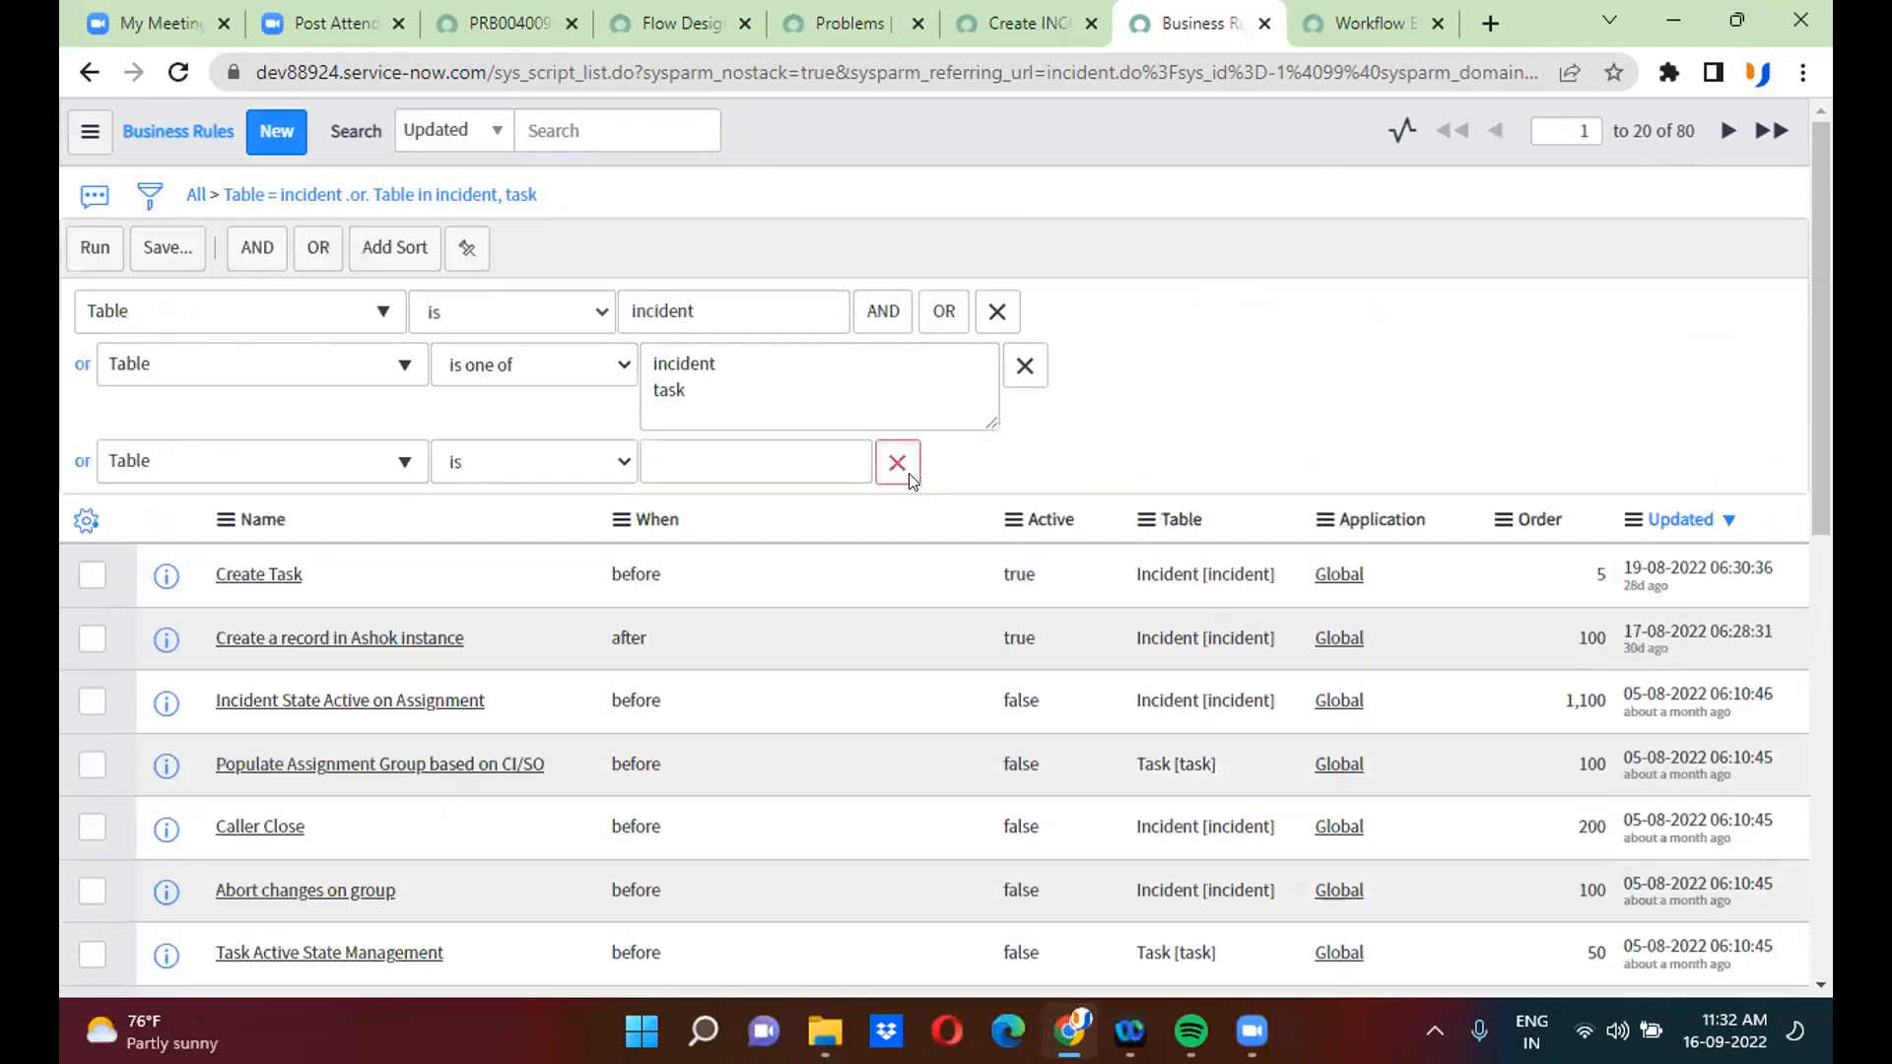
left_click(882, 311)
left_click(292, 499)
type("crea")
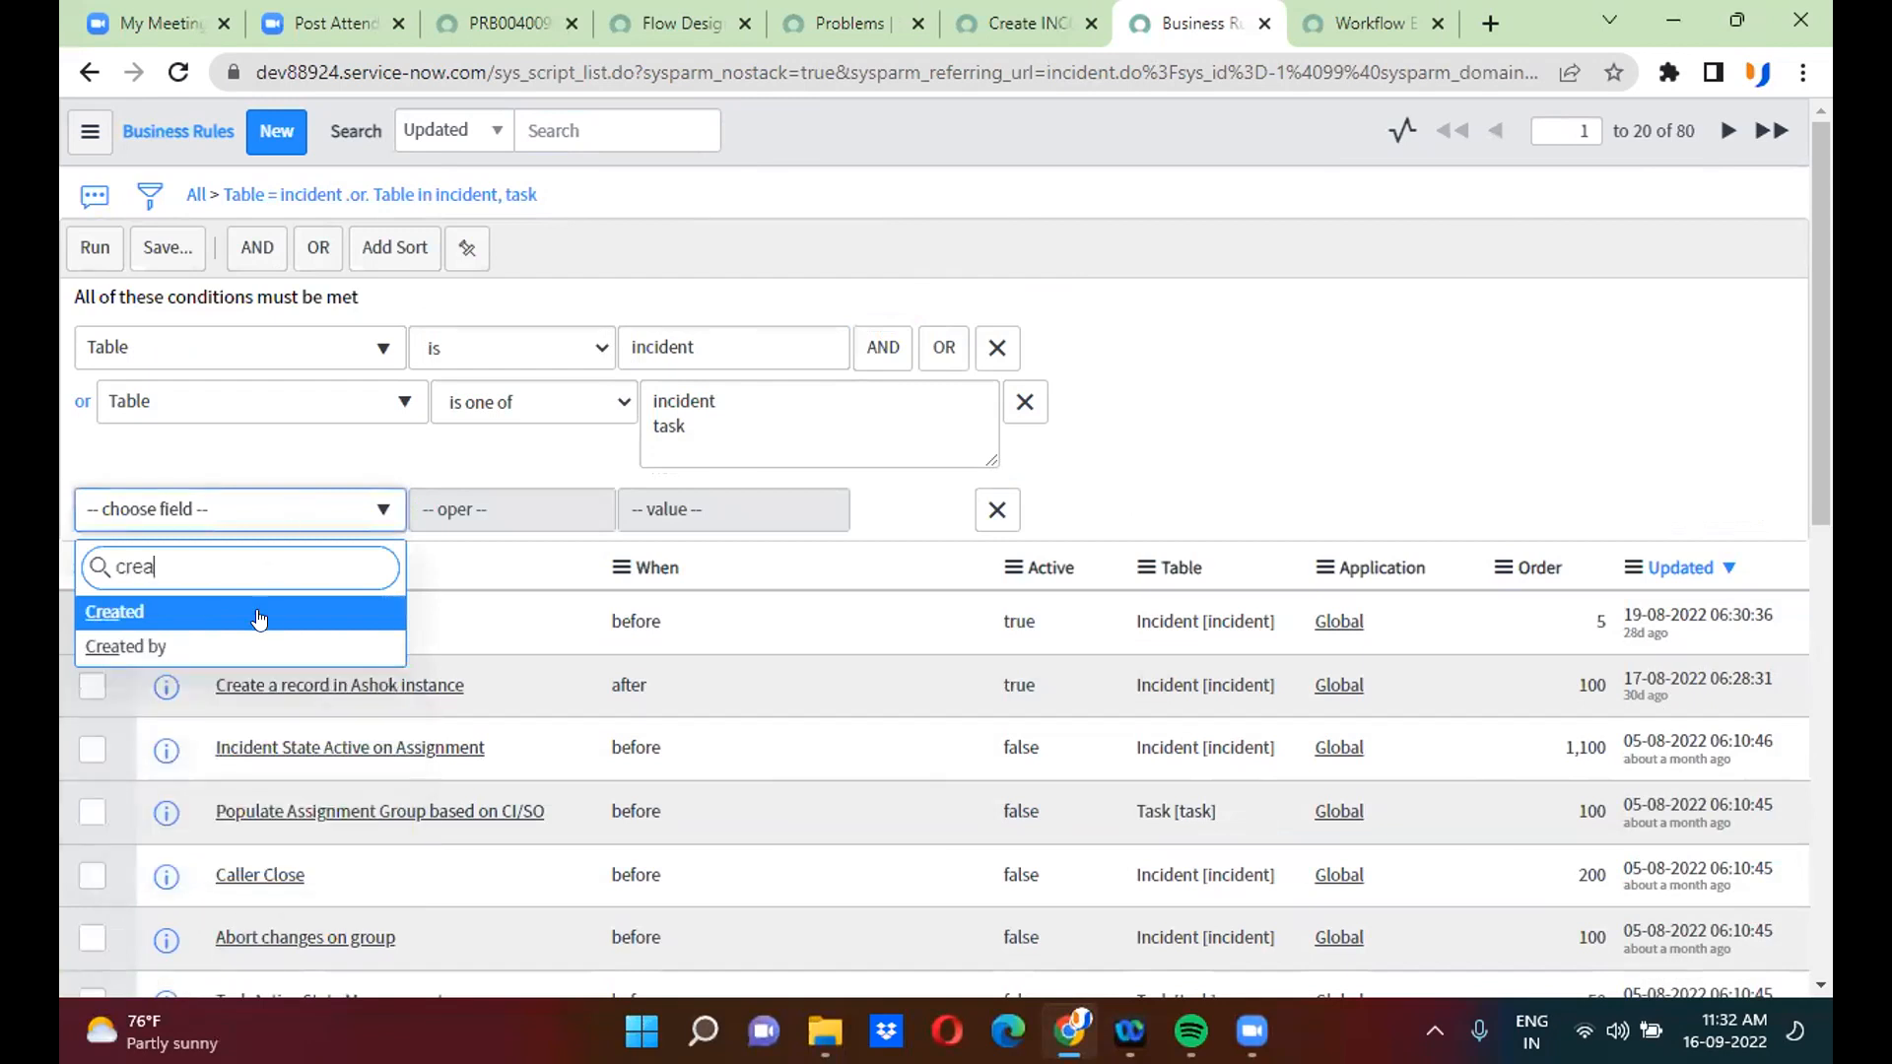
left_click(259, 619)
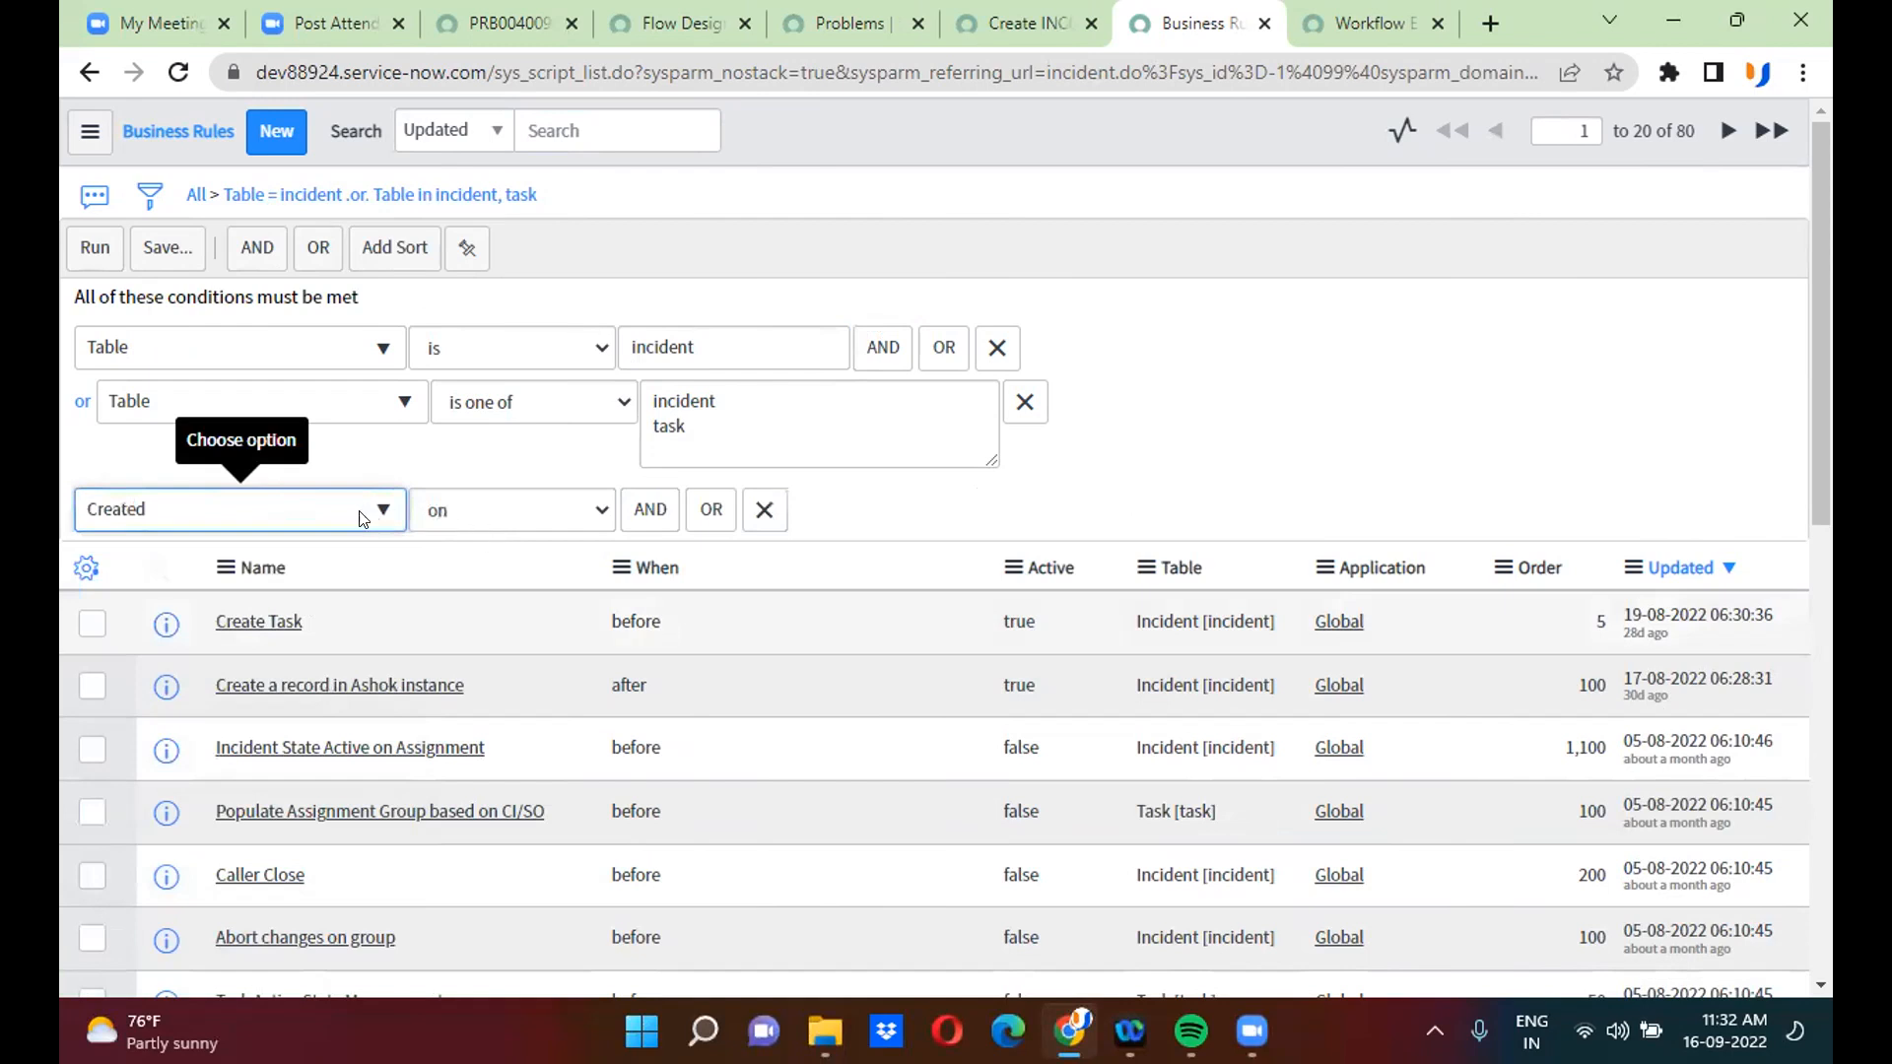
left_click(284, 514)
type("i")
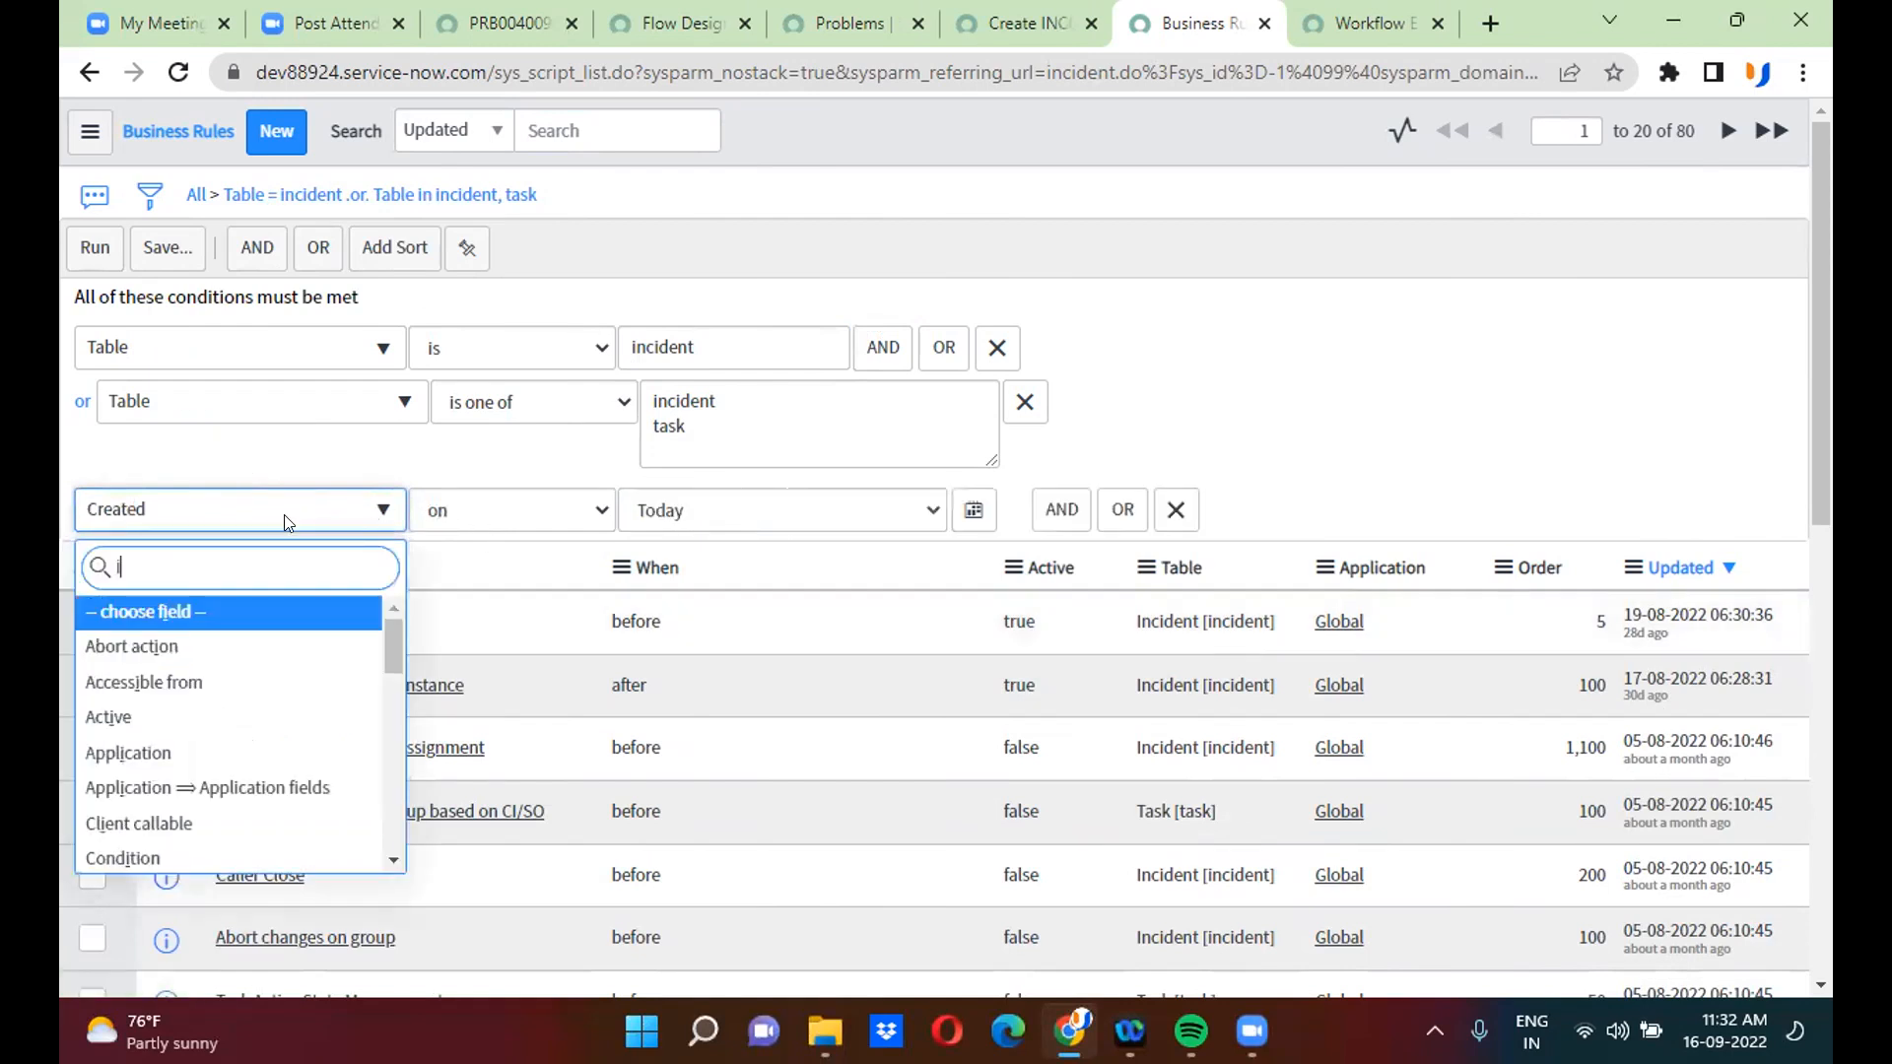
type("nse")
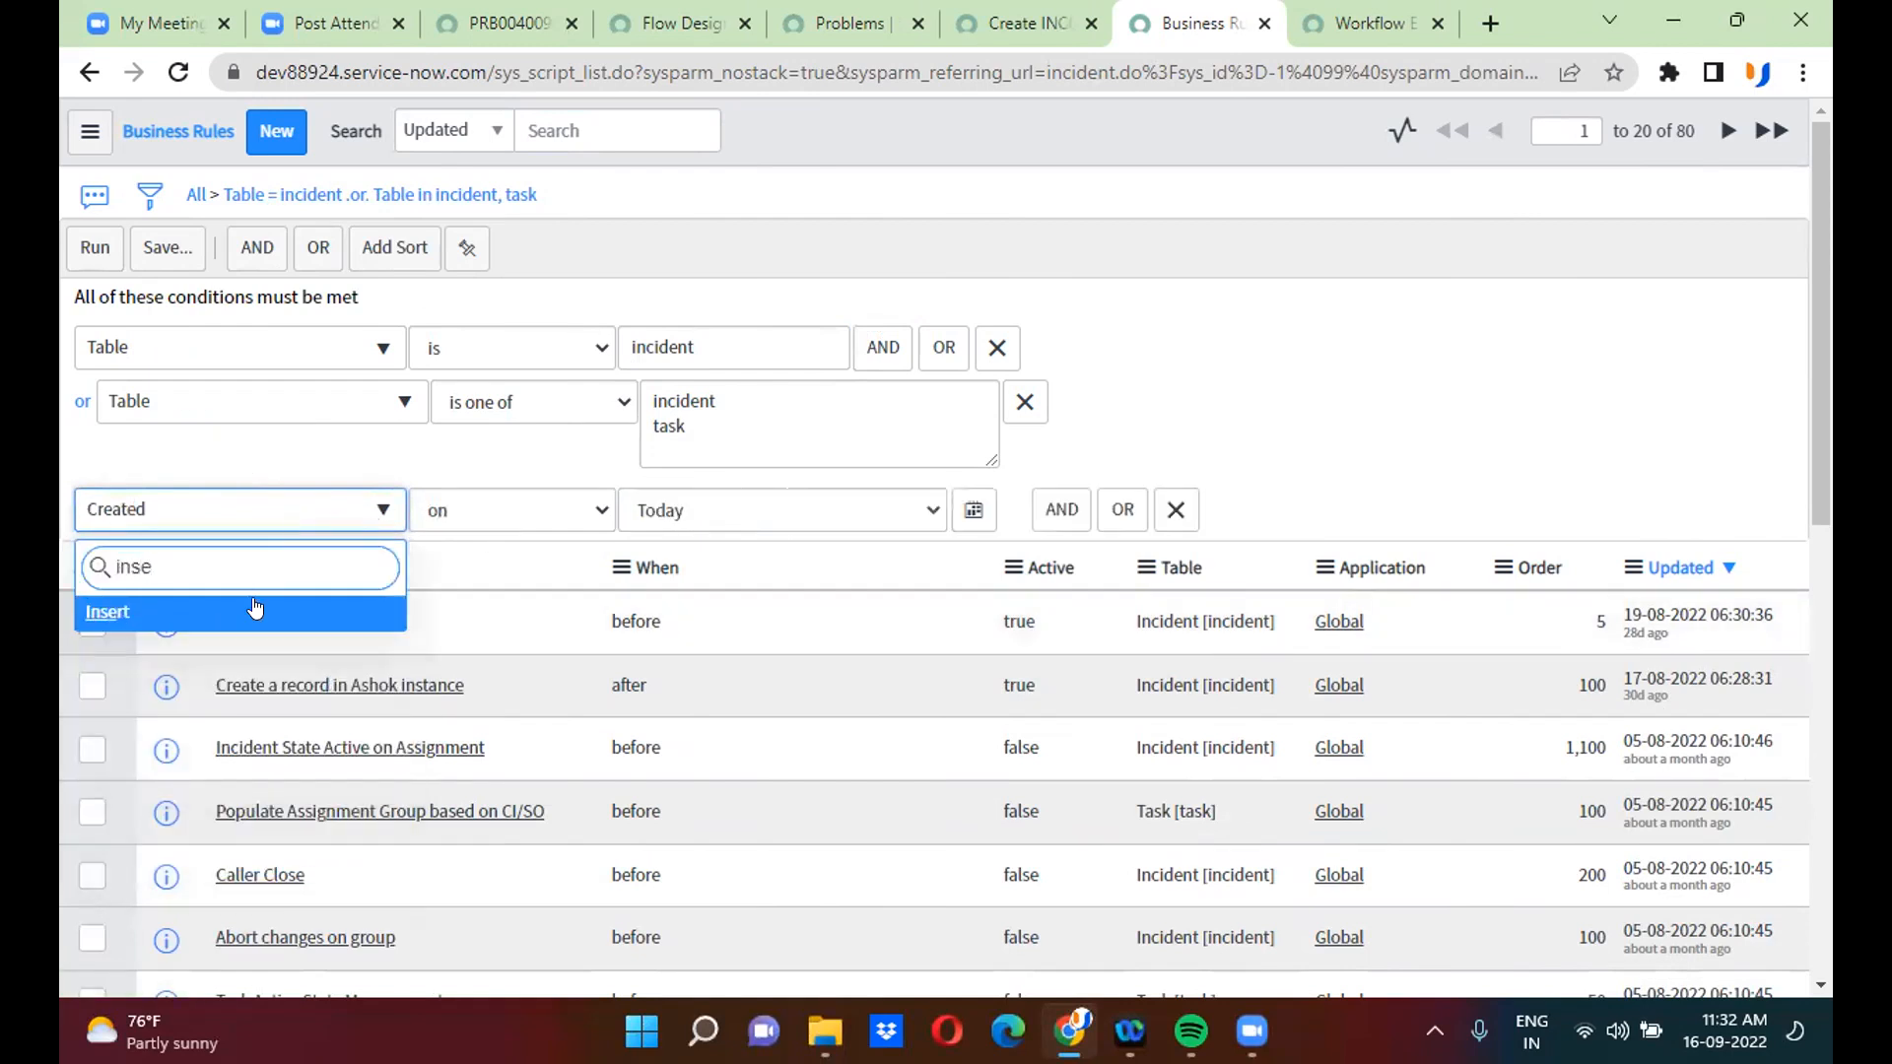
left_click(255, 611)
left_click(75, 256)
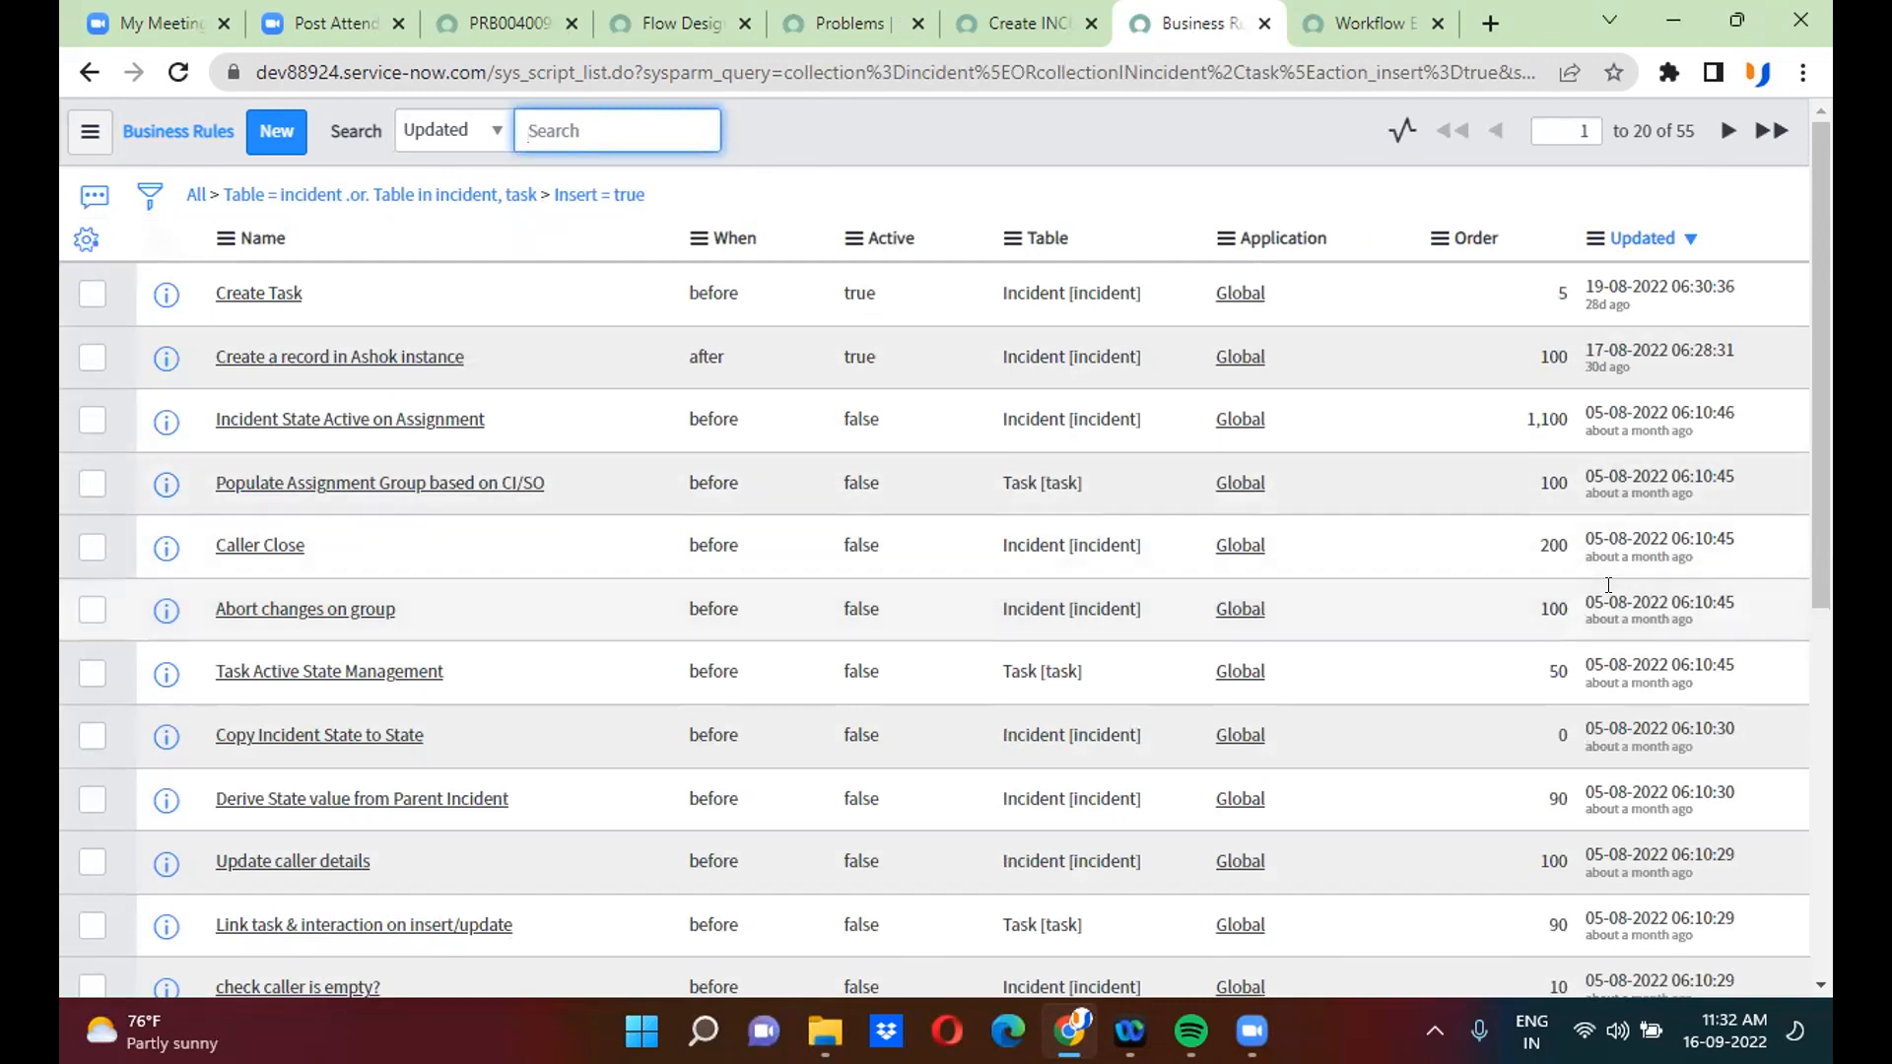
- Add the condition Script contains "setworkflow" to the business rules filter and run it
left_click_drag(1813, 475, 1809, 315)
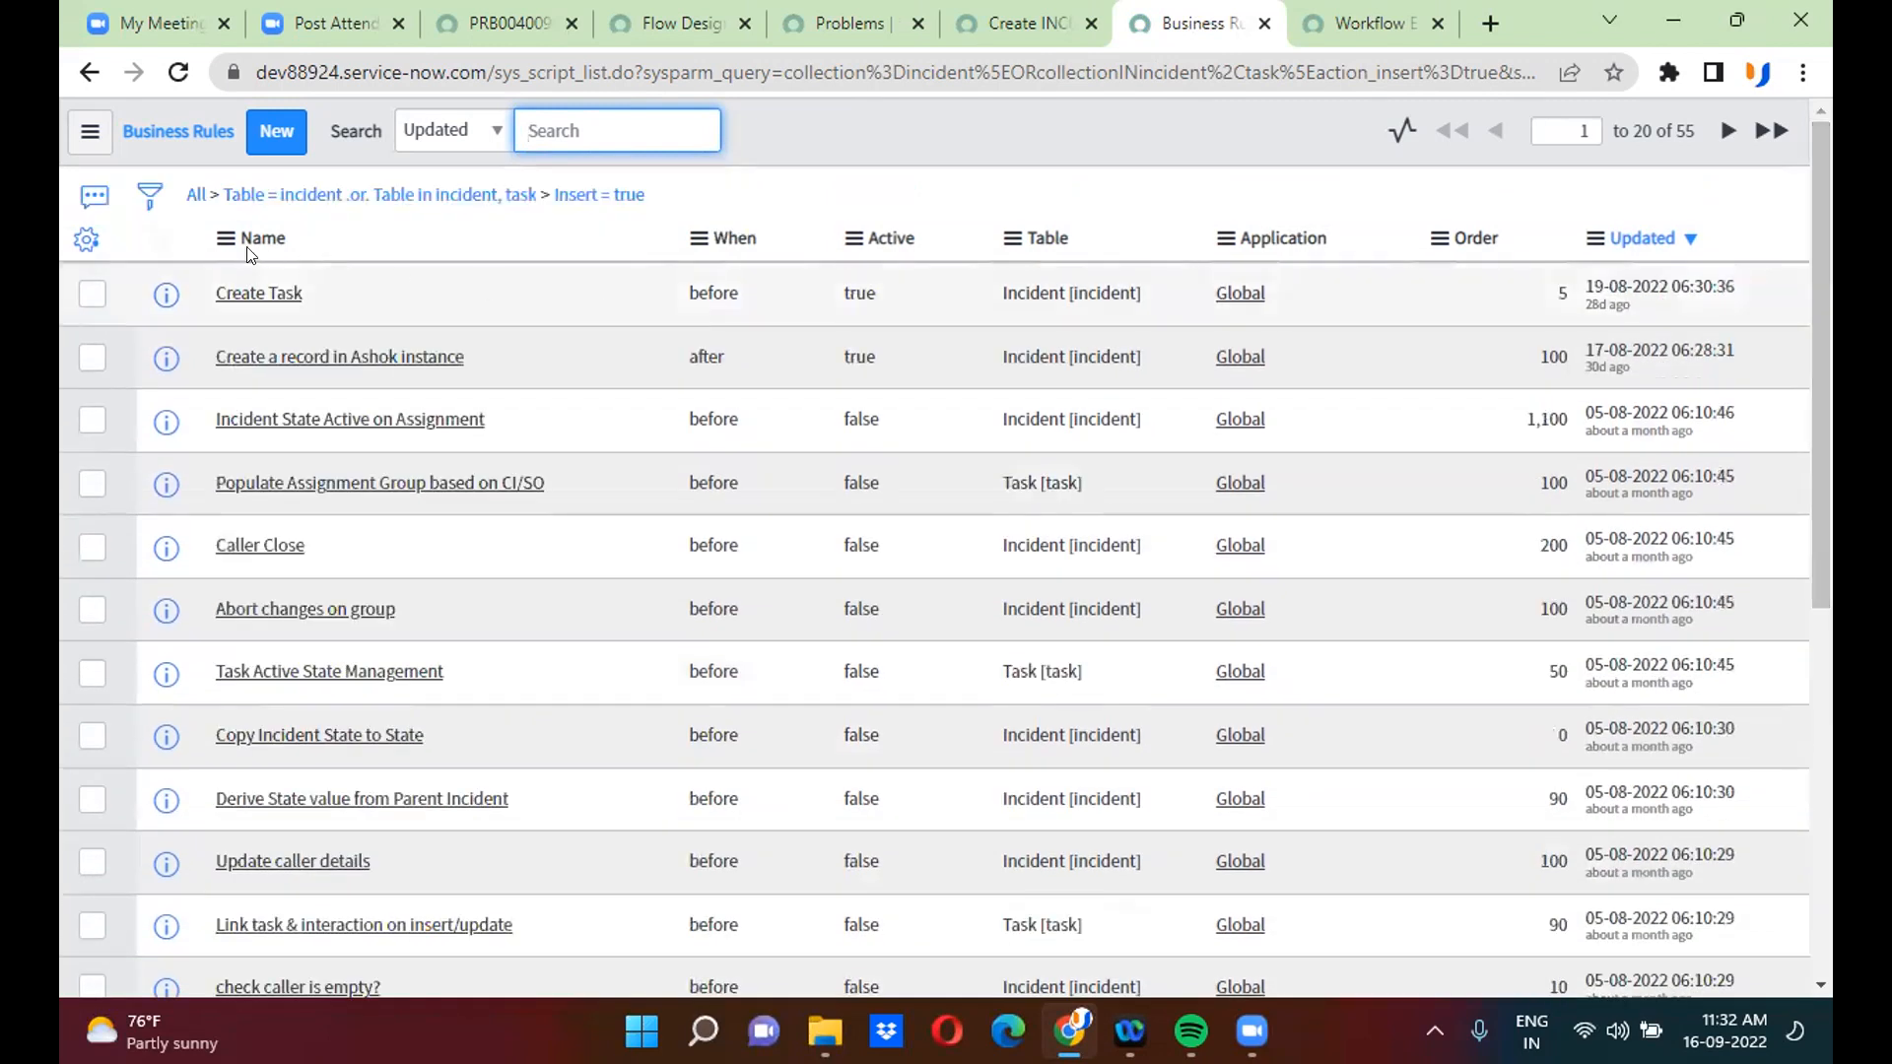
left_click(149, 195)
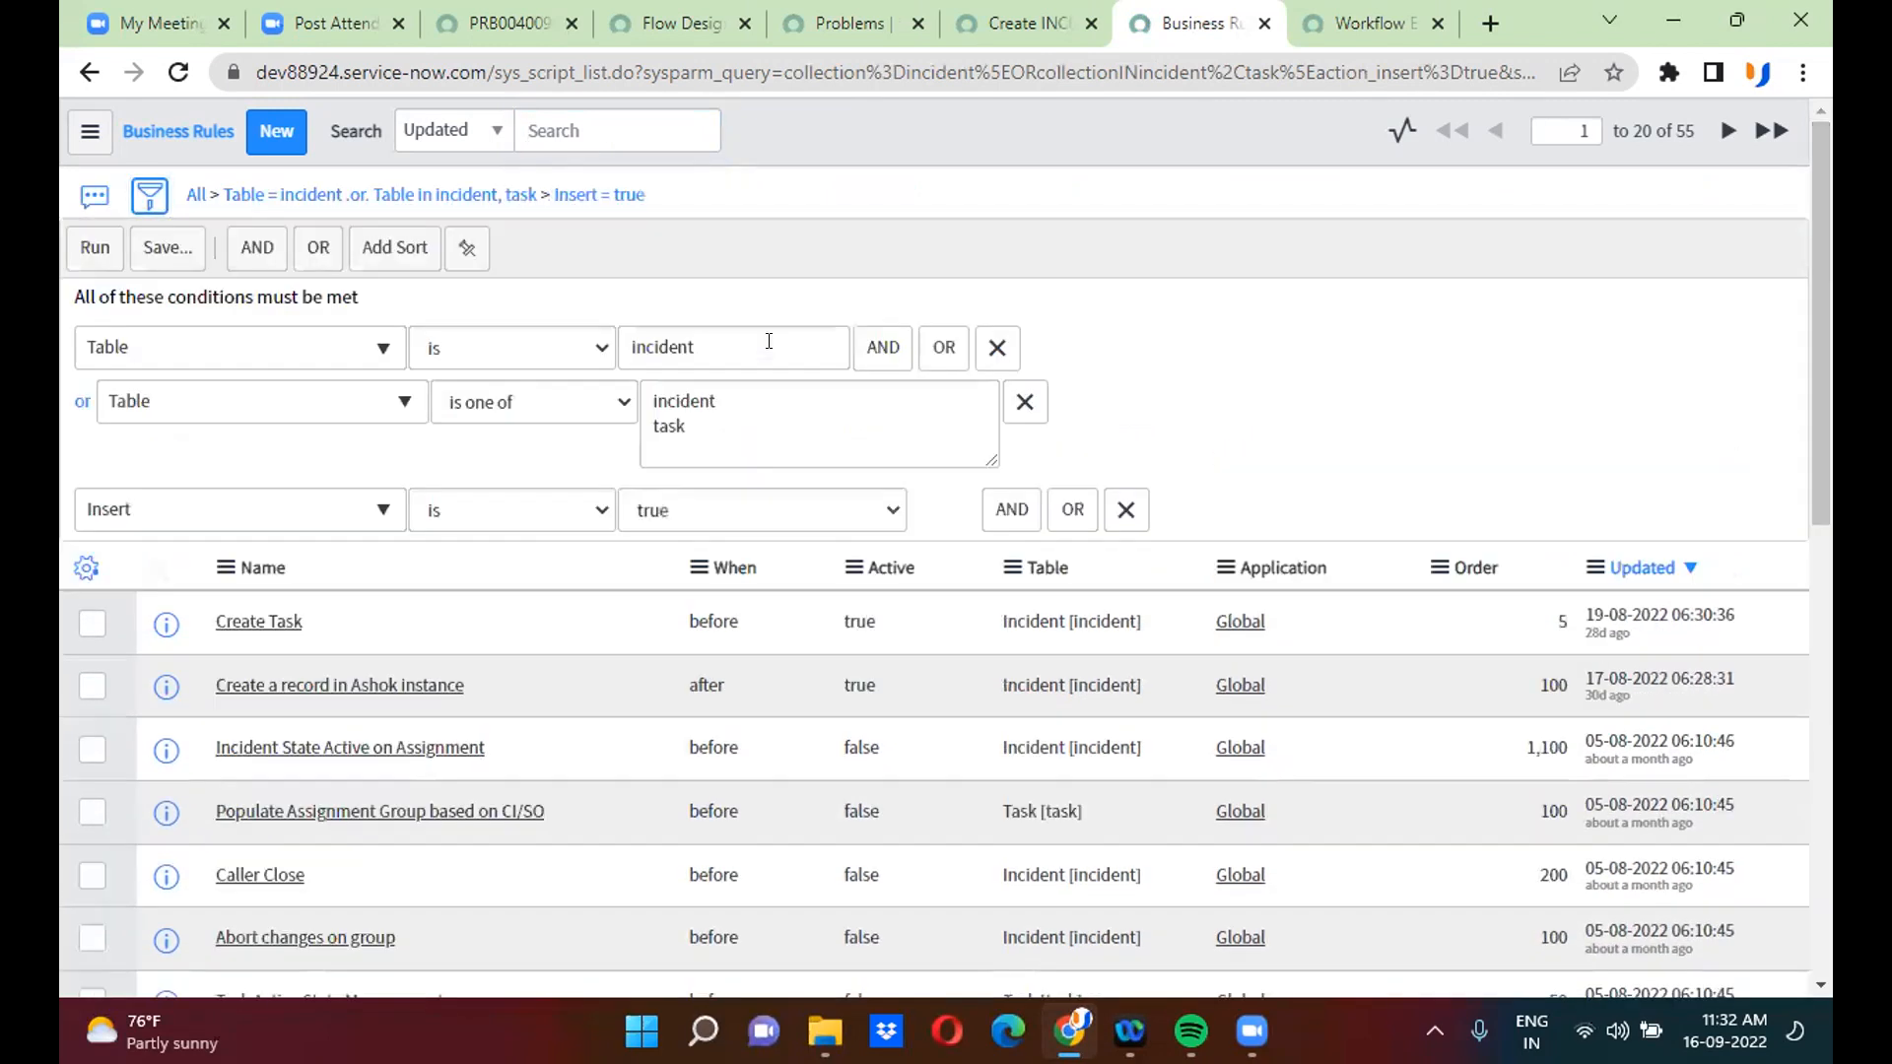
left_click(882, 347)
left_click(160, 571)
type("sce")
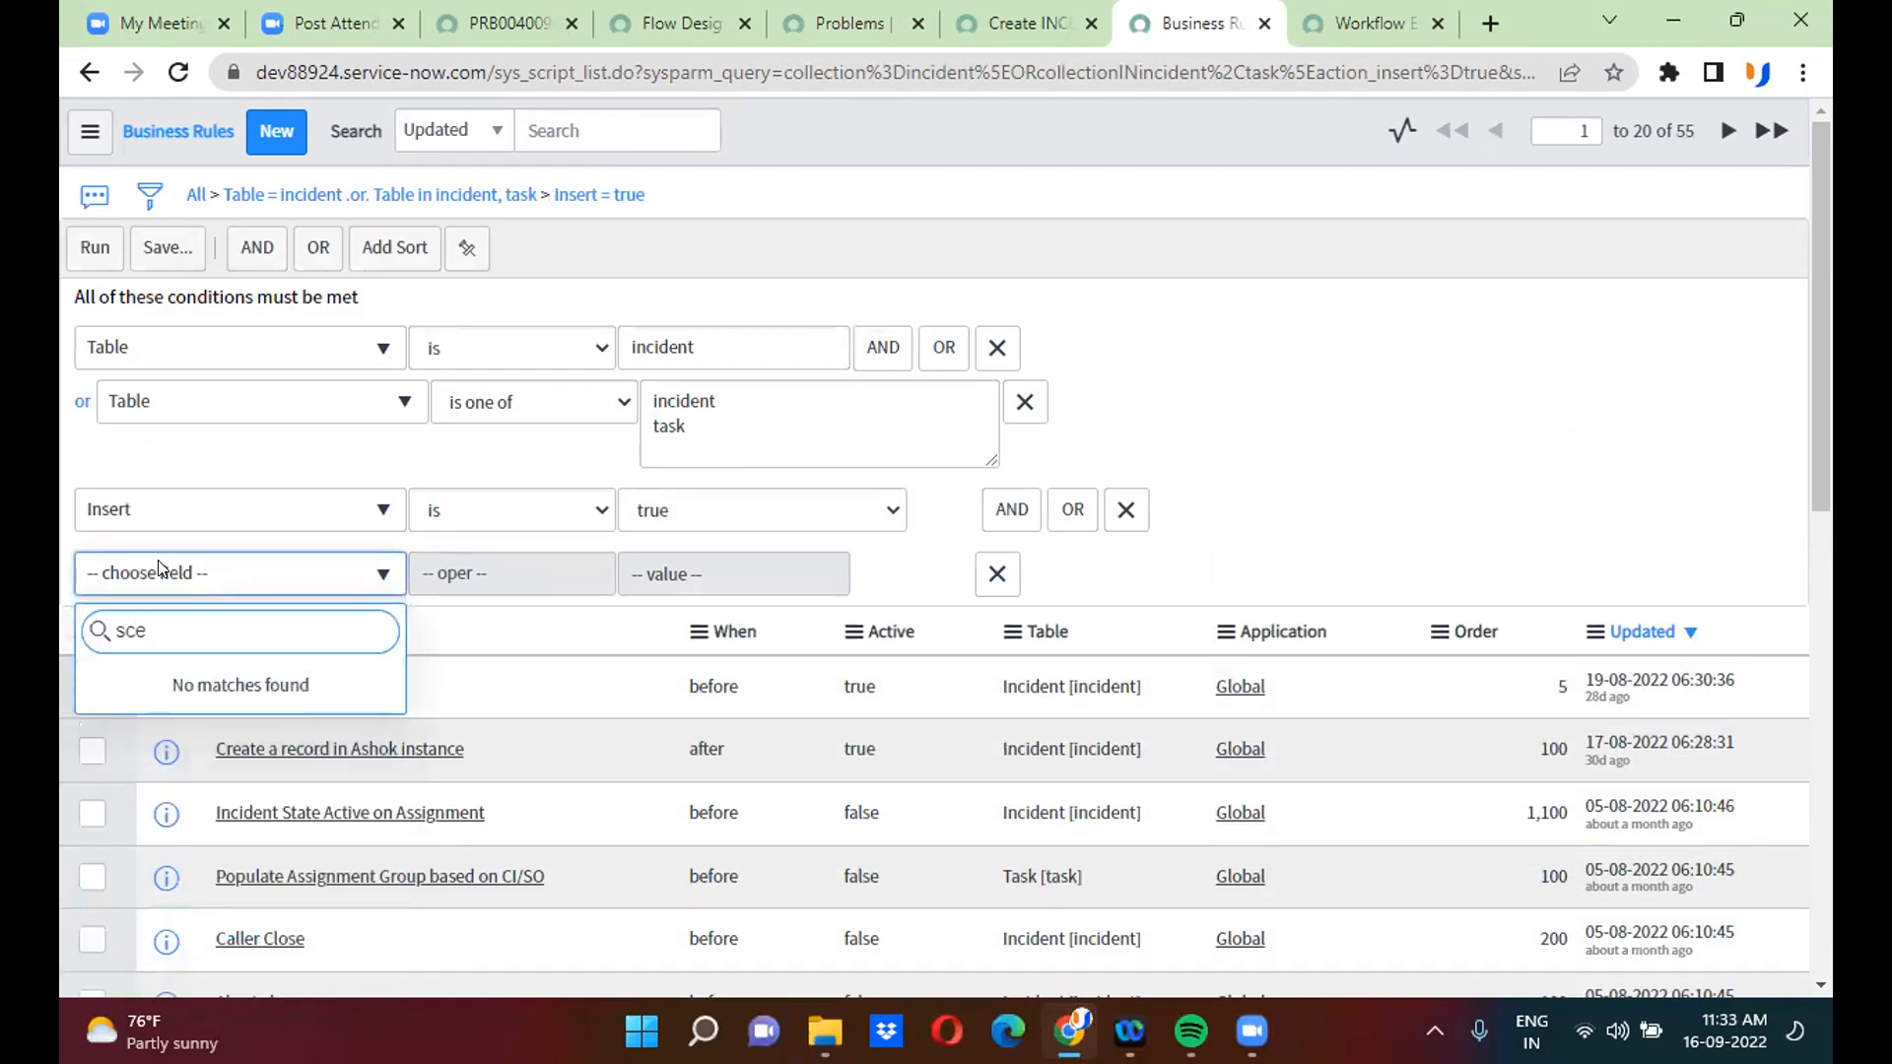
key("BackSpace")
key("BackSpace")
type("c")
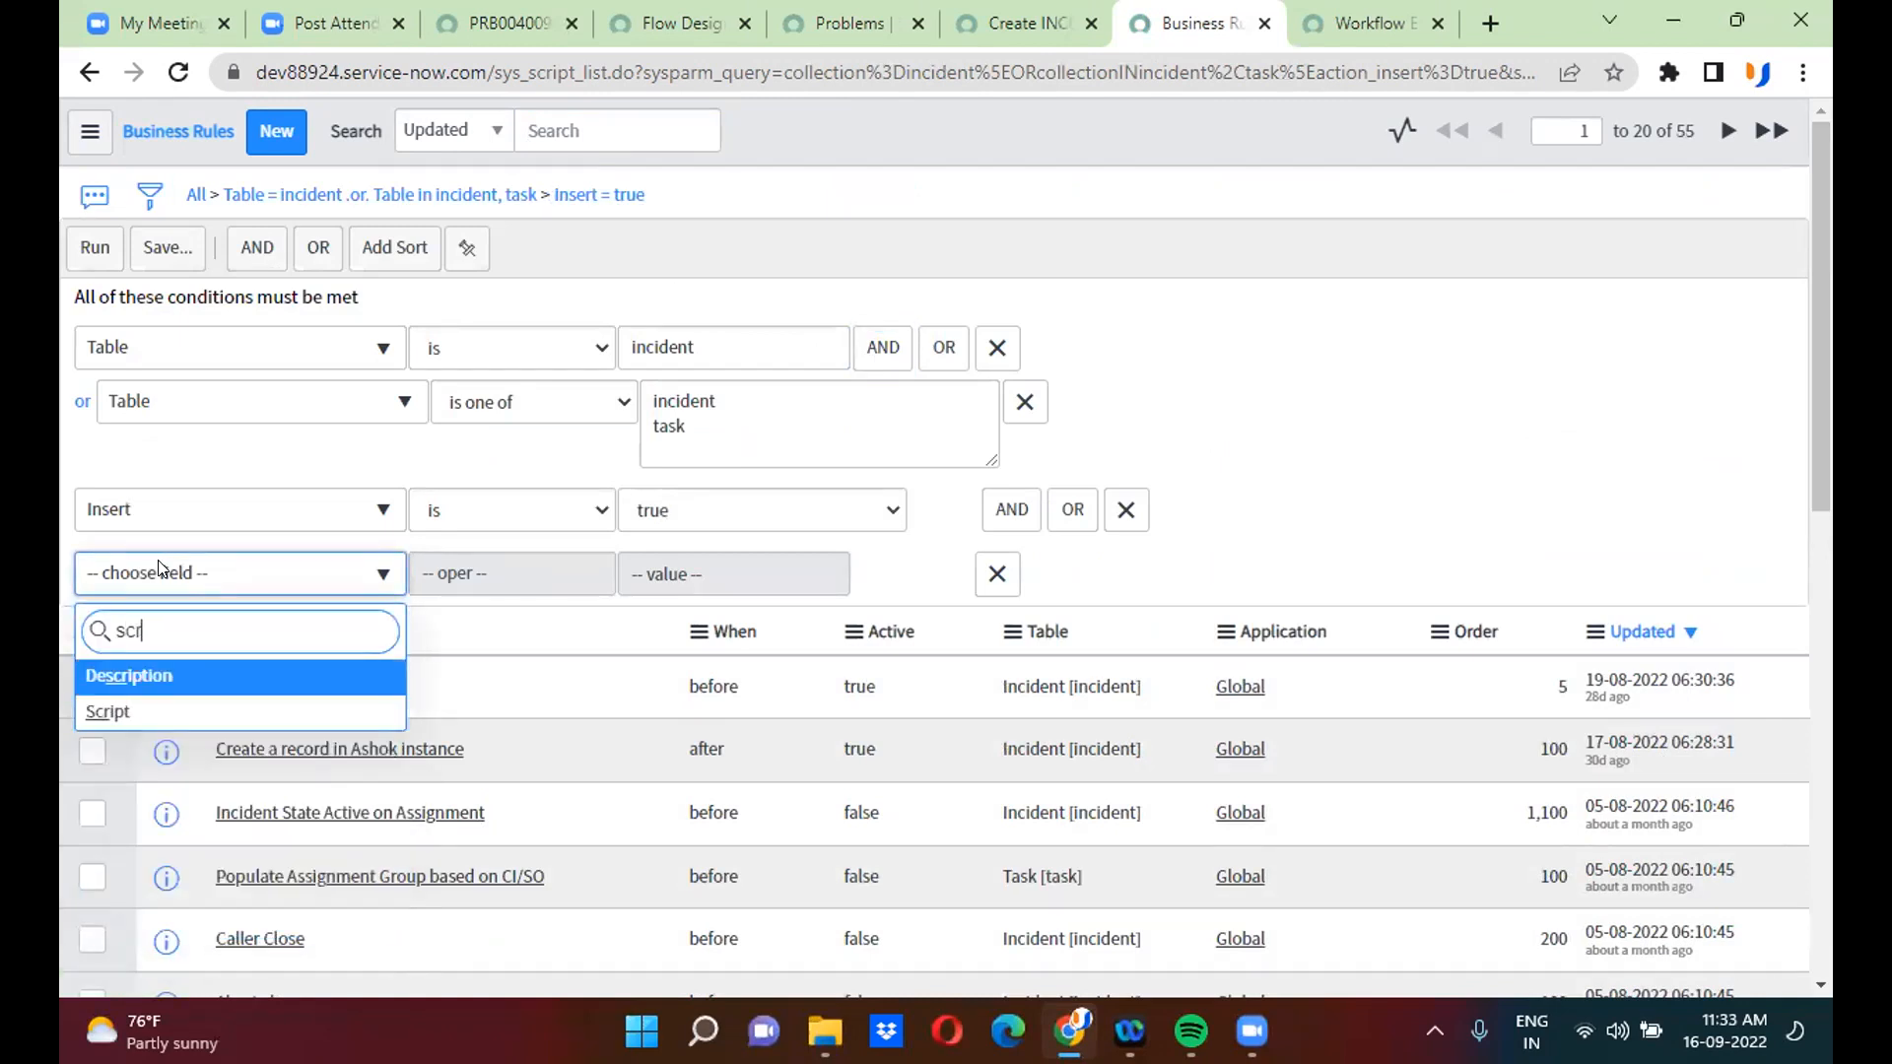
left_click(165, 709)
left_click(711, 588)
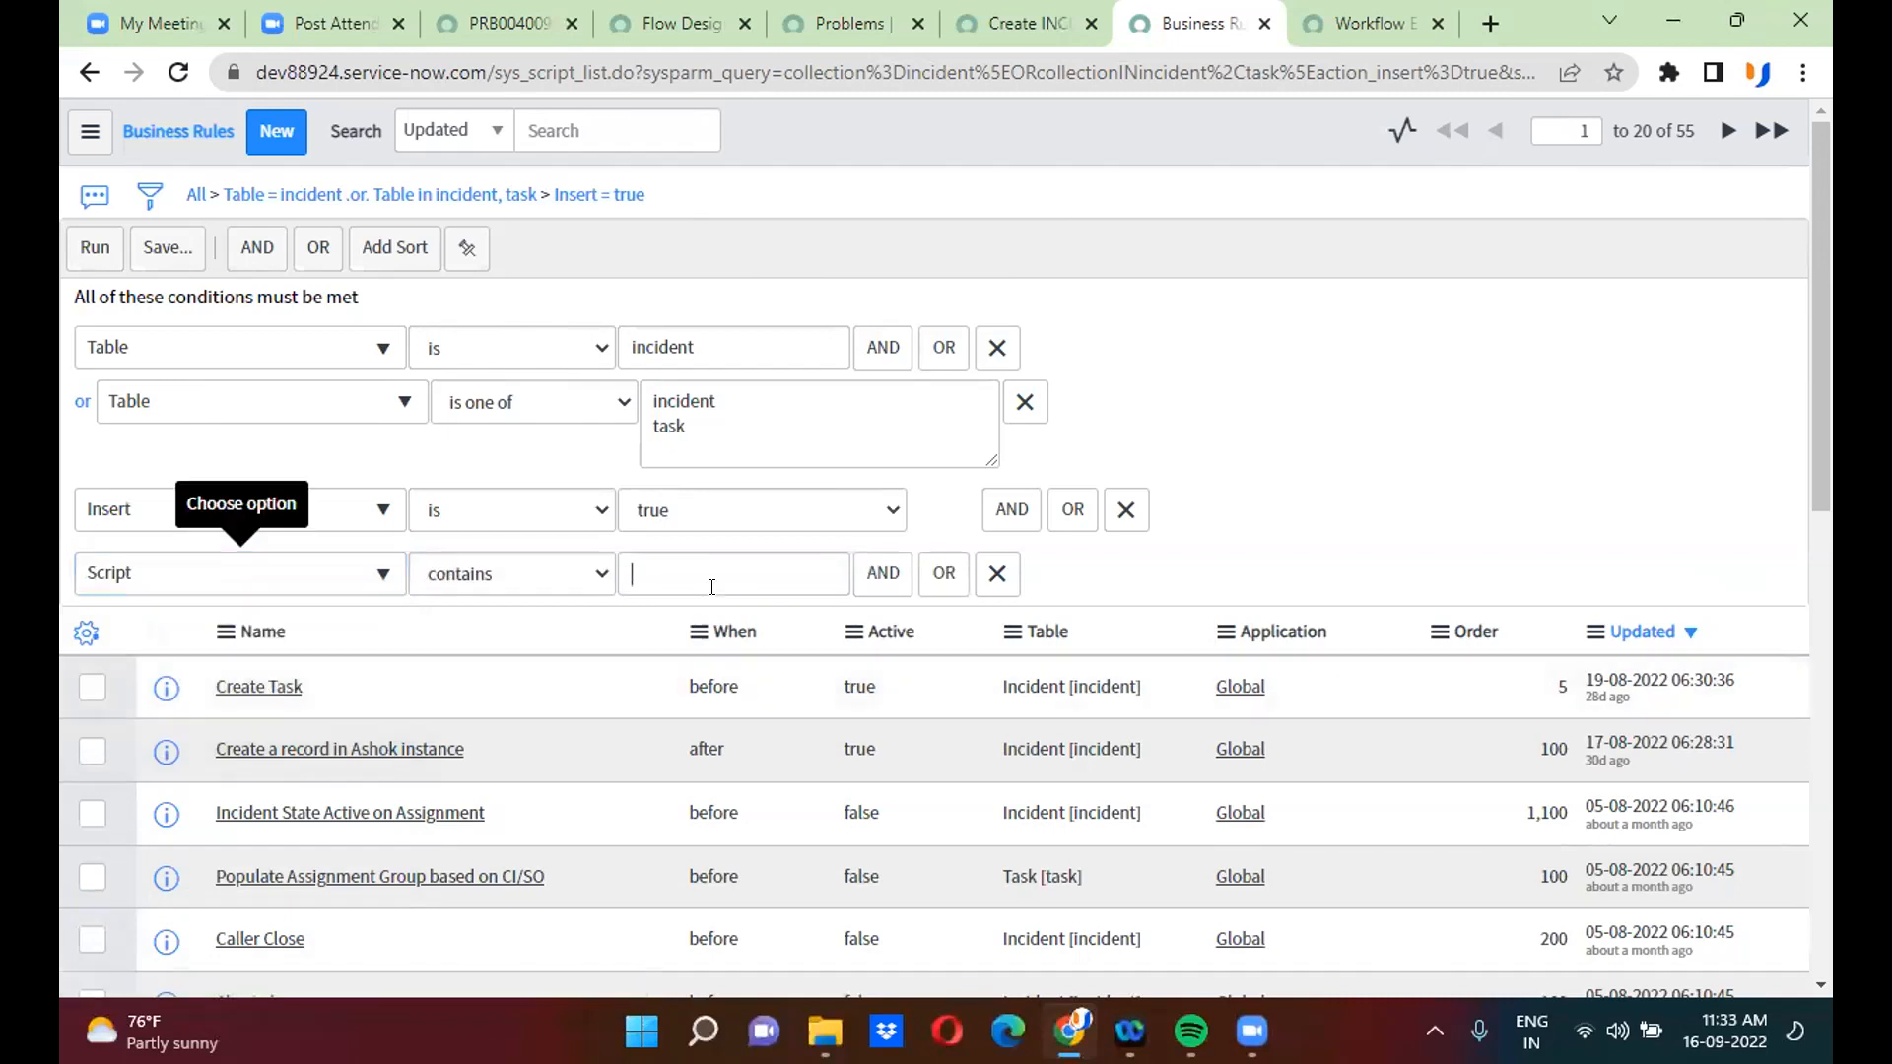
type("setworkflow")
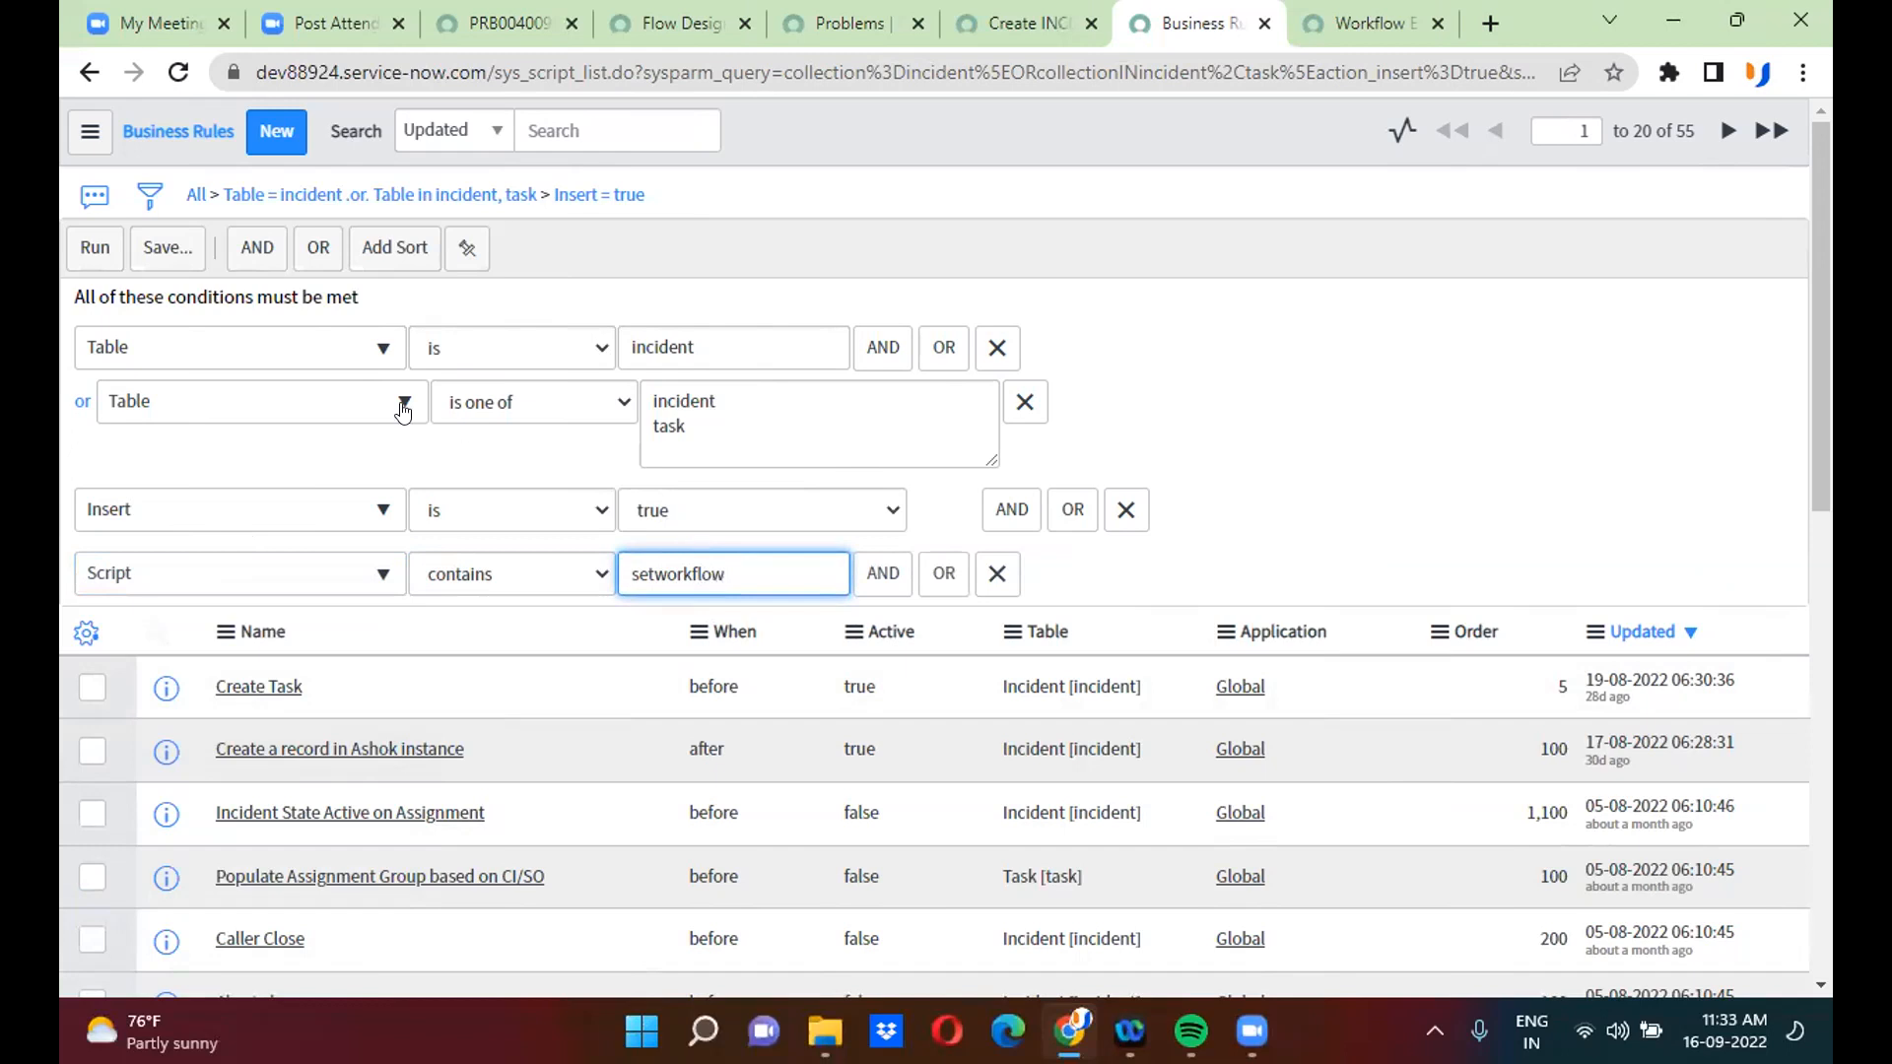
left_click(95, 250)
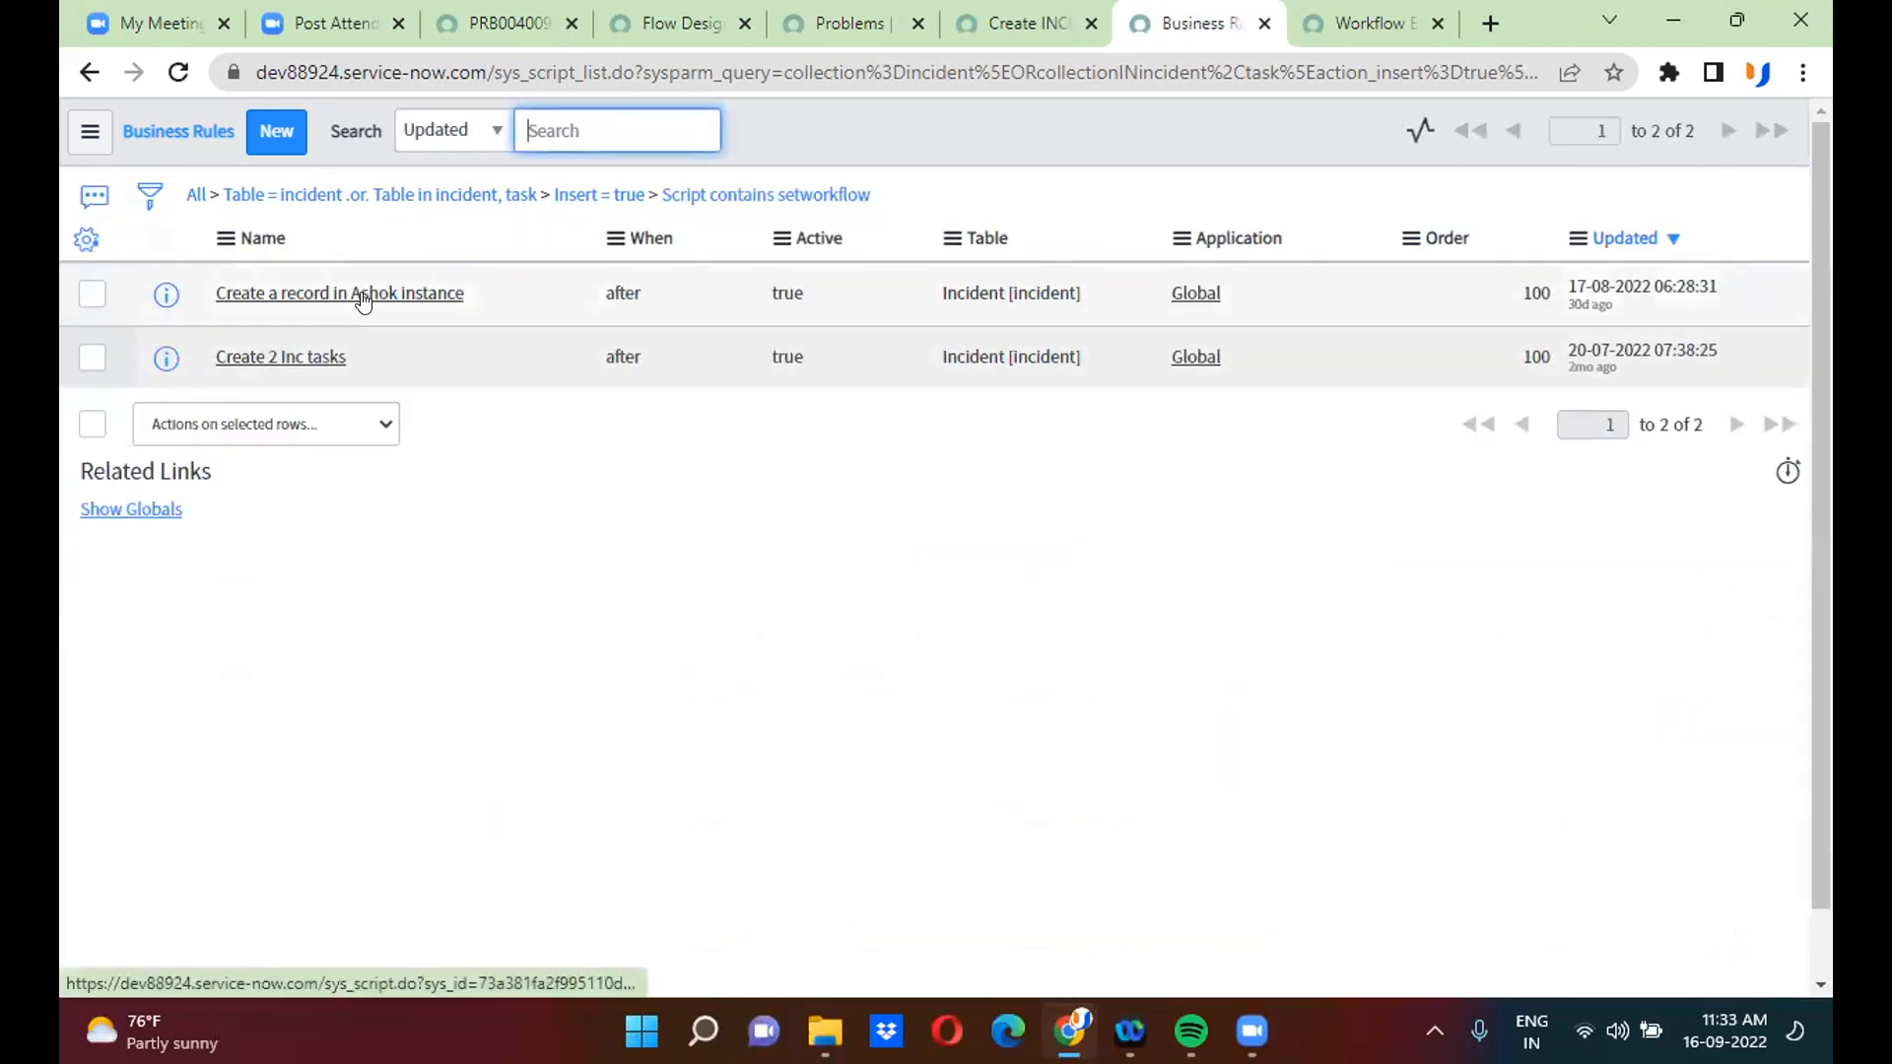
- Open both filtered business rules in new tabs, and deactivate and save the one that creates a record in another instance
middle_click(361, 300)
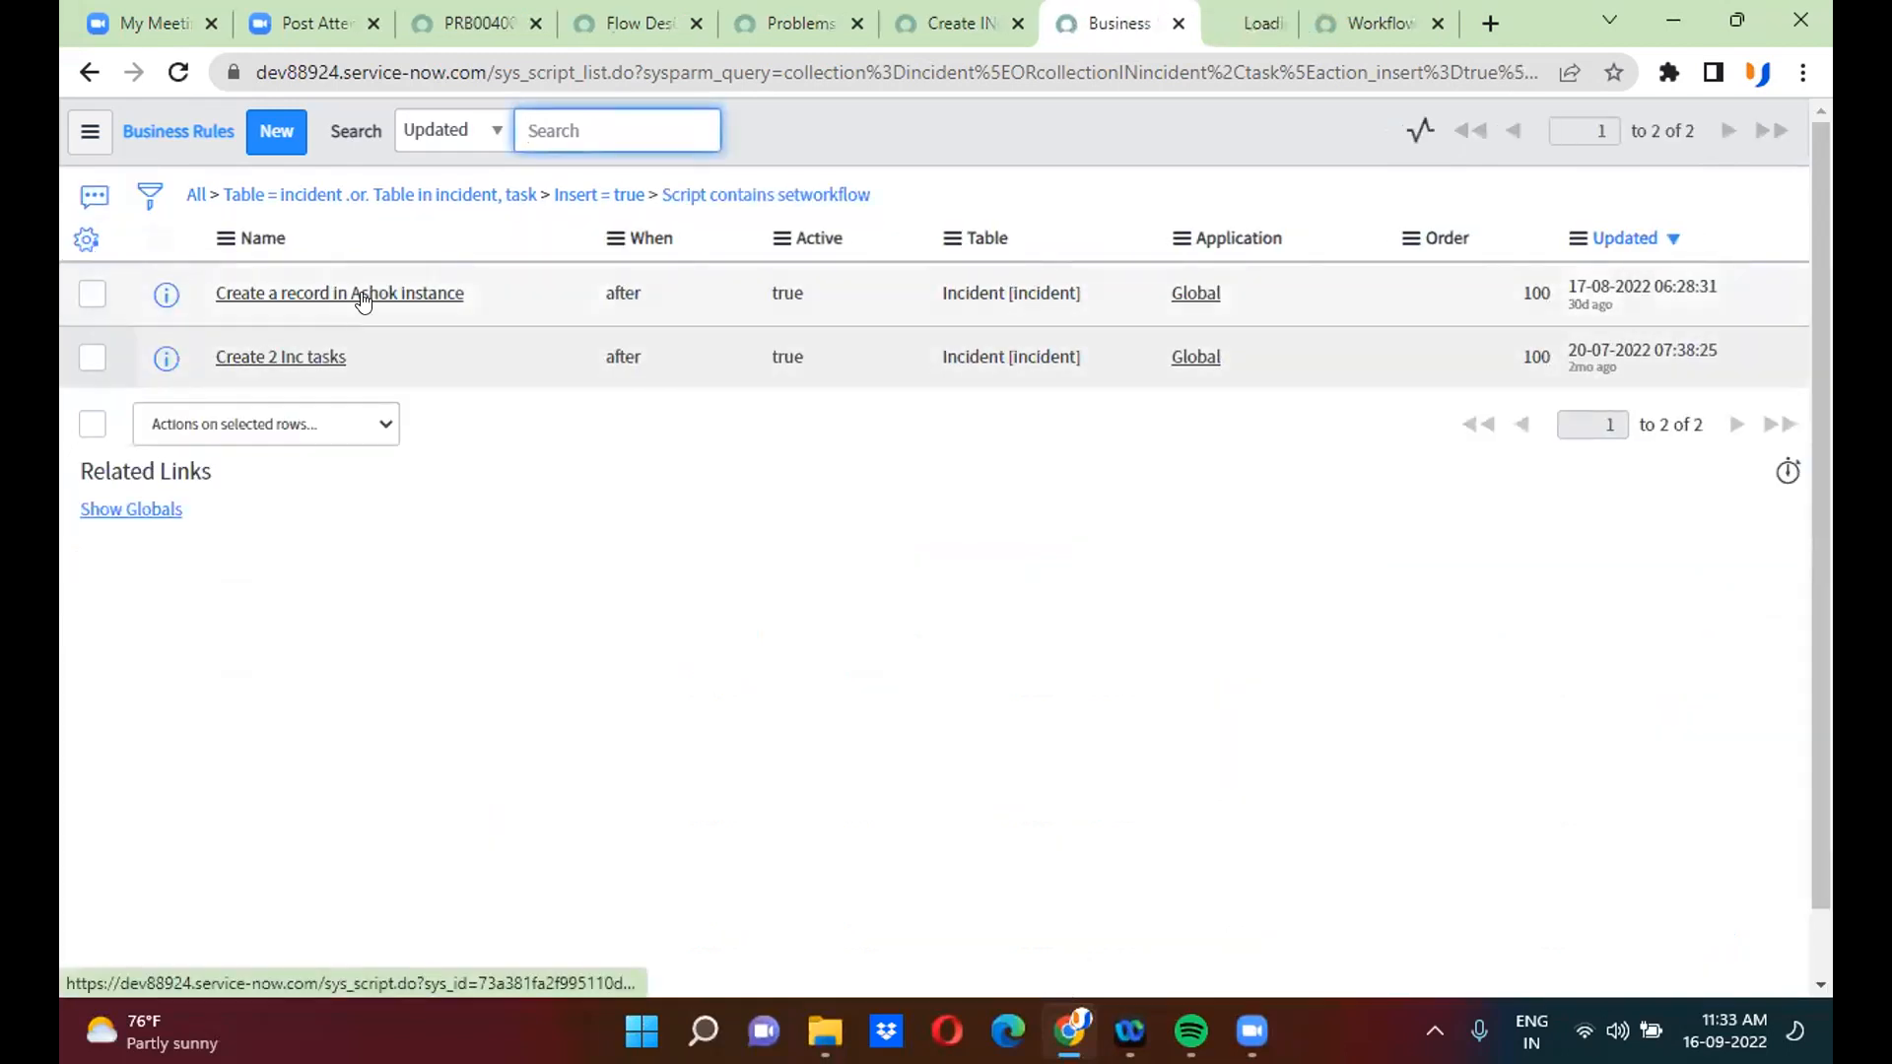
middle_click(283, 357)
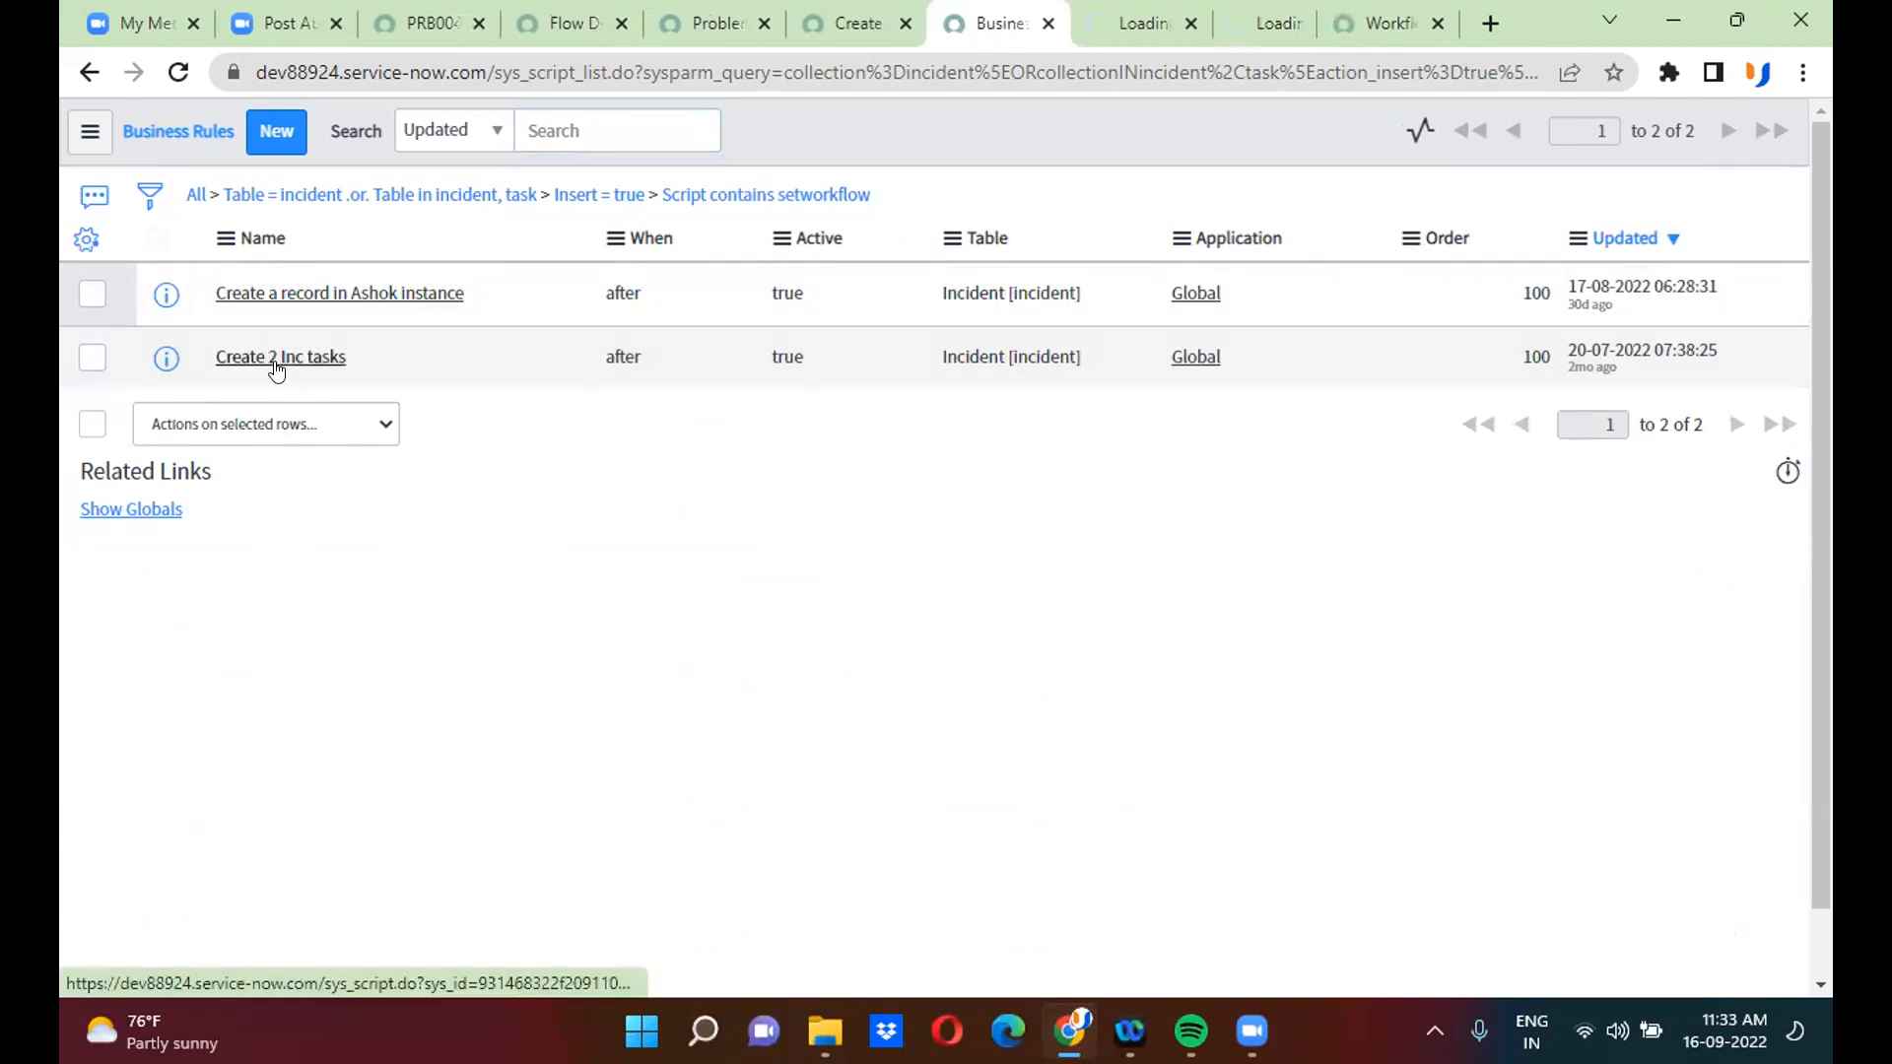
left_click(1073, 8)
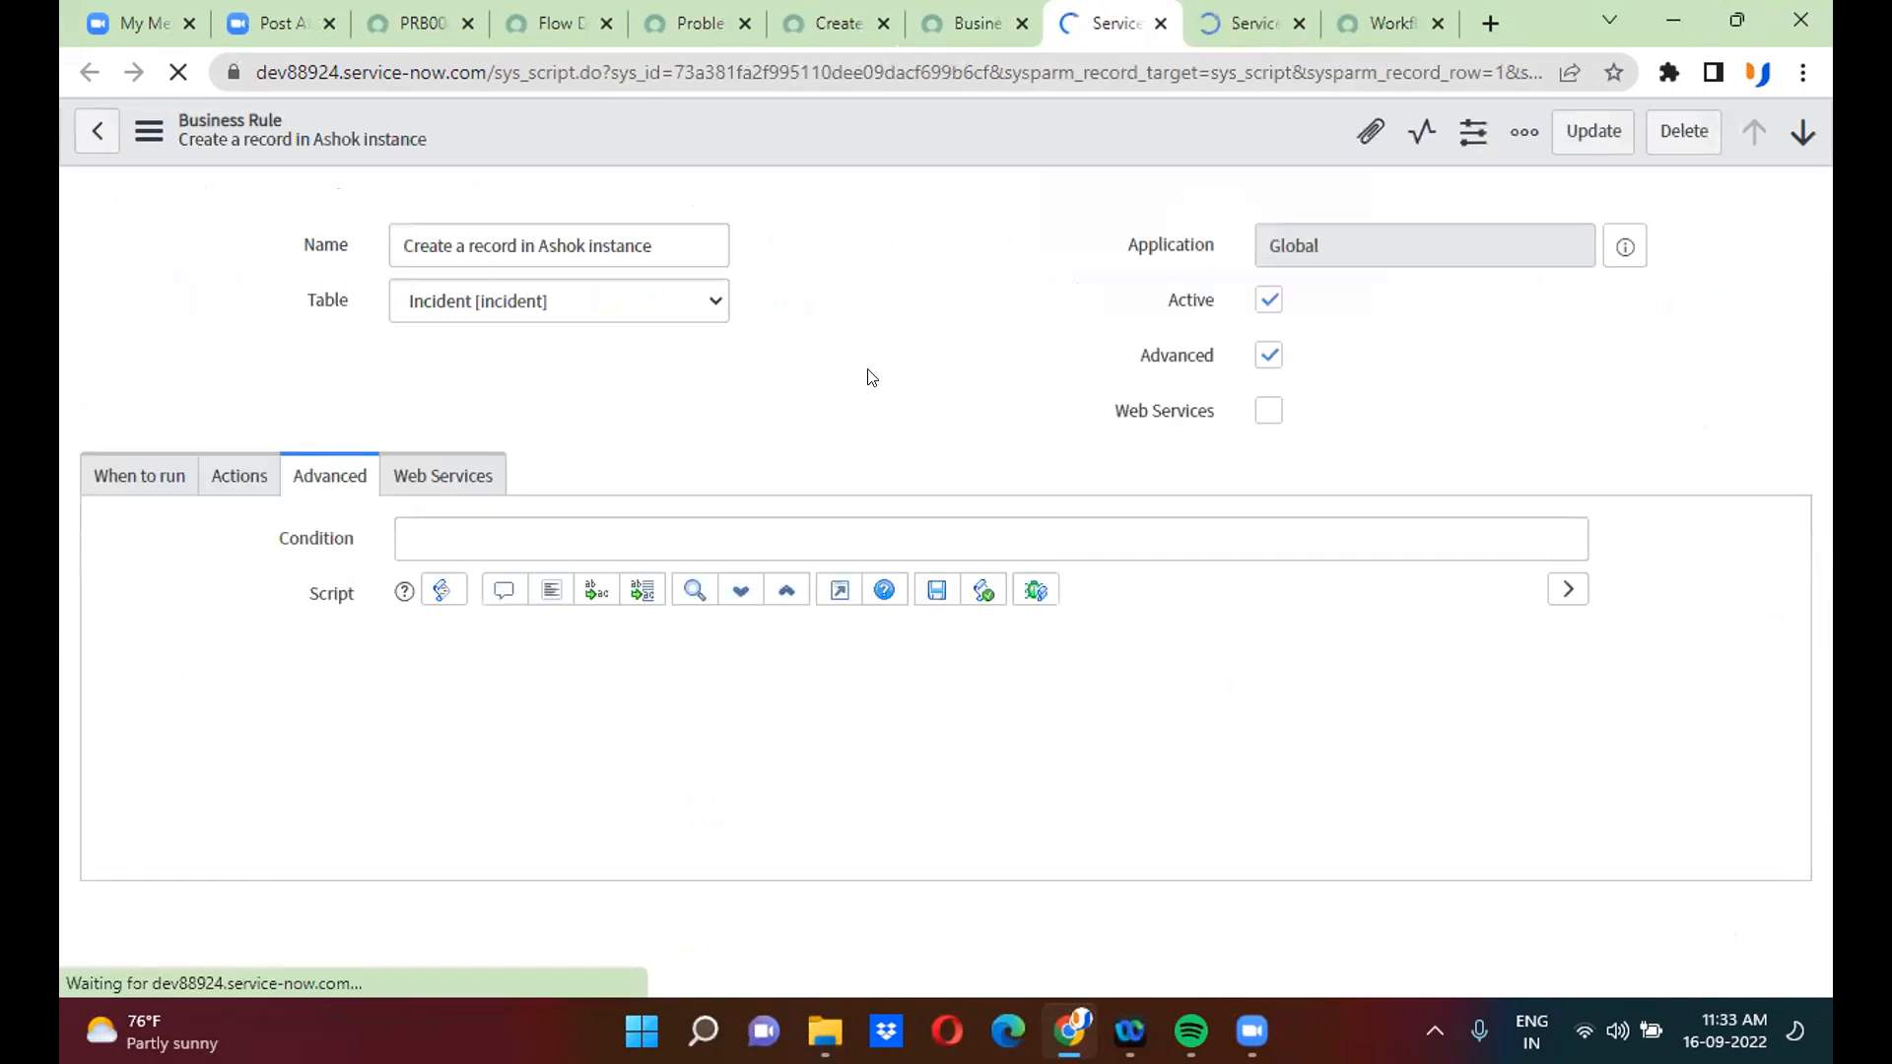
left_click(1257, 300)
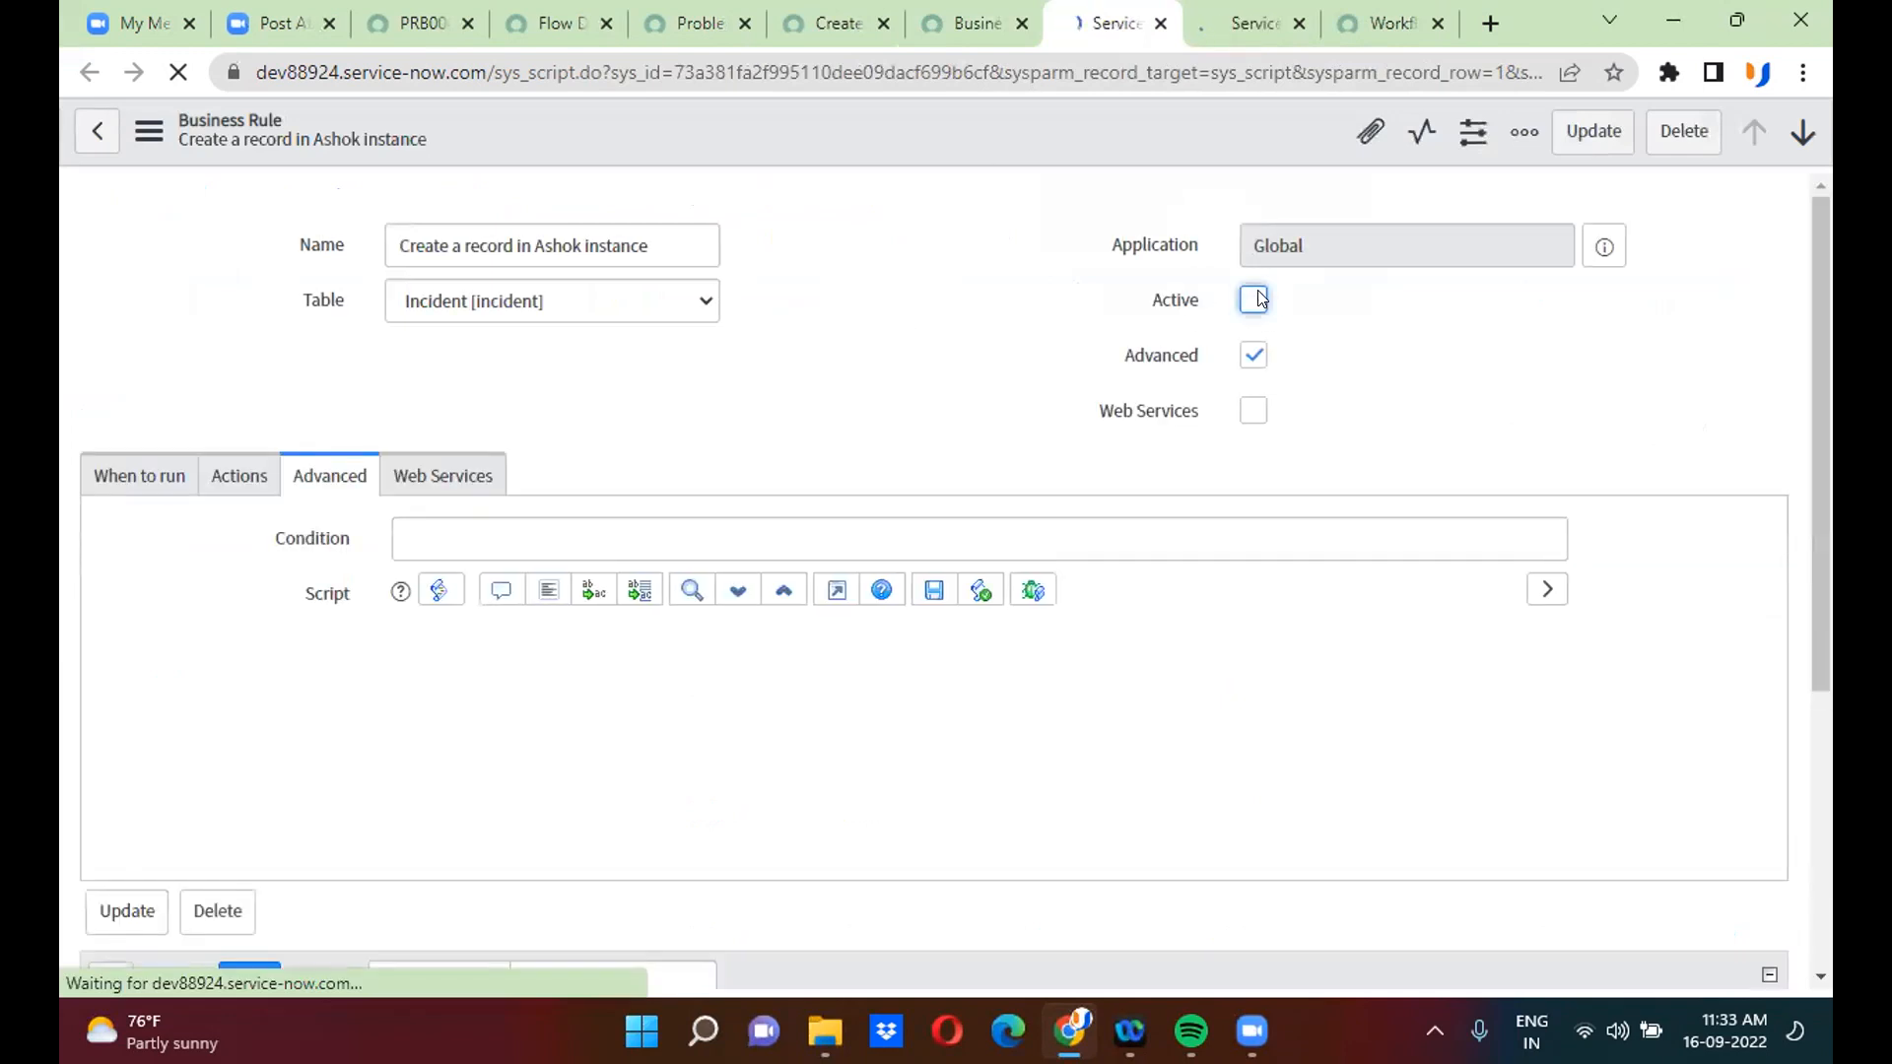
right_click(865, 134)
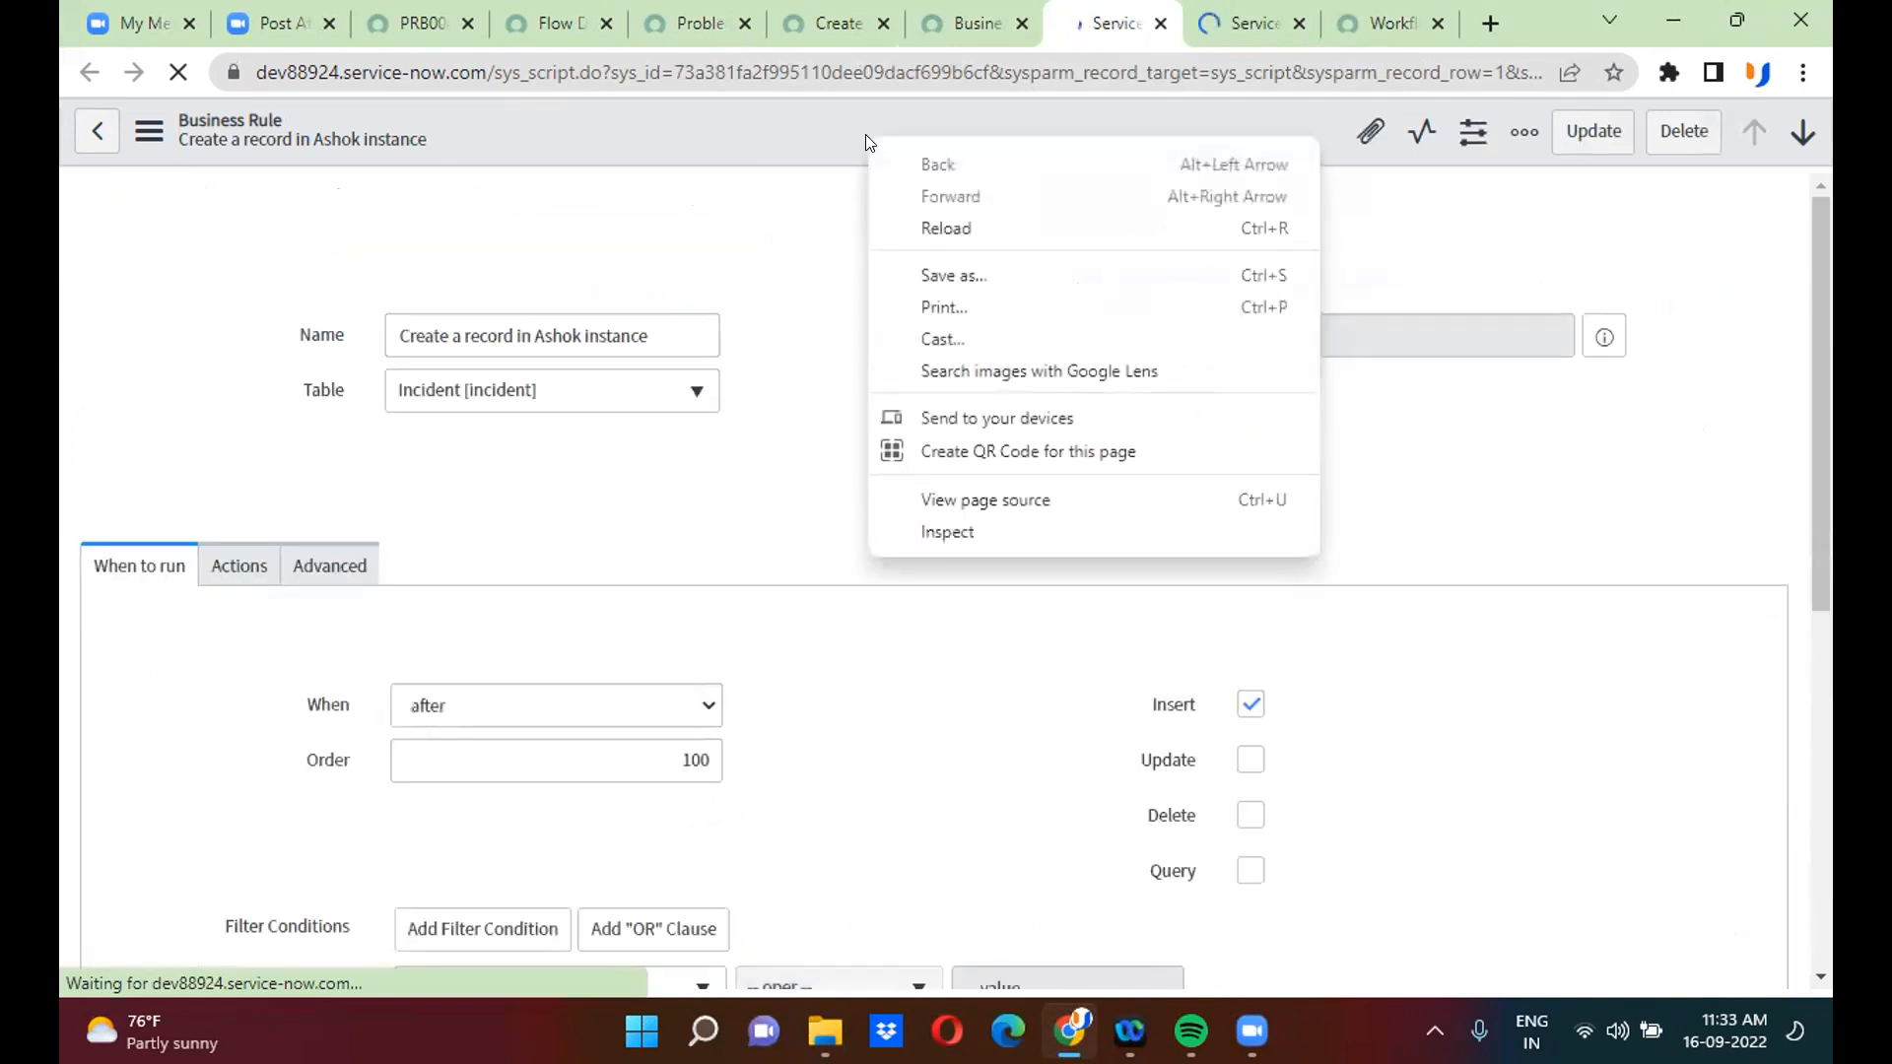
right_click(799, 125)
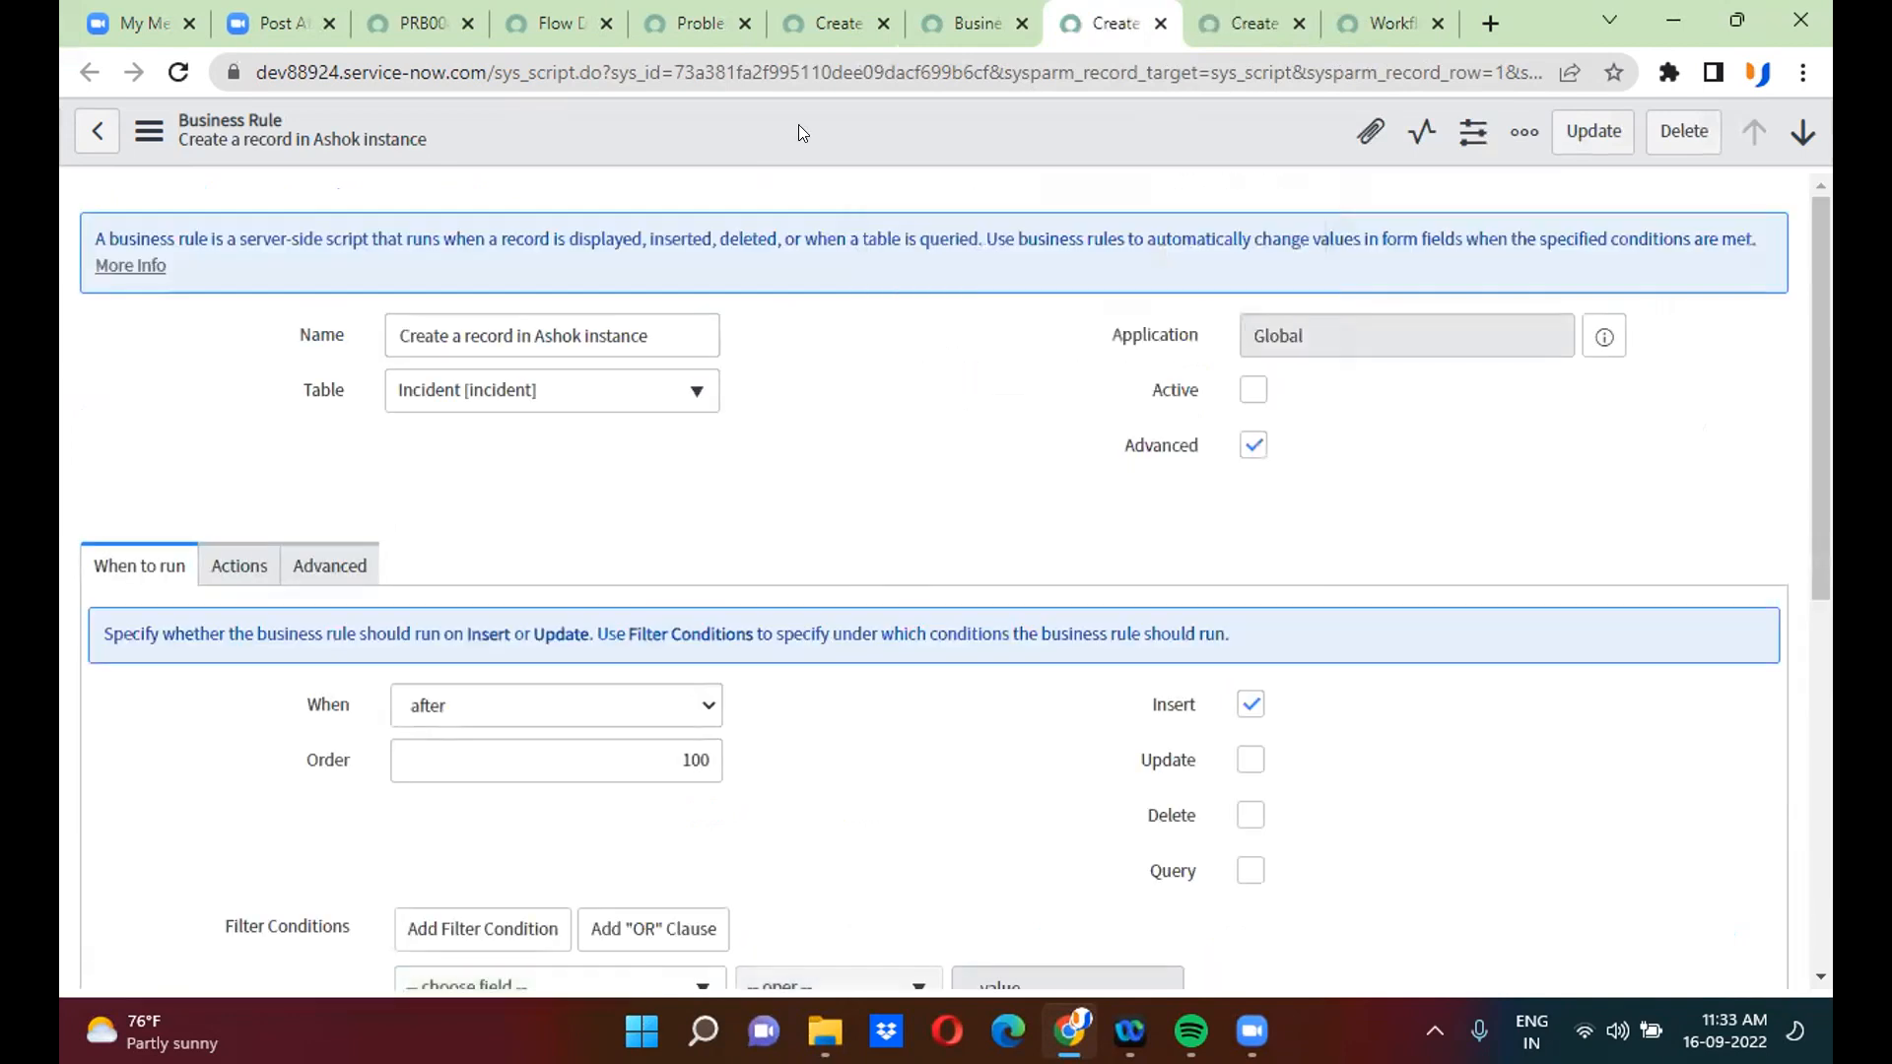
left_click(860, 123)
right_click(859, 122)
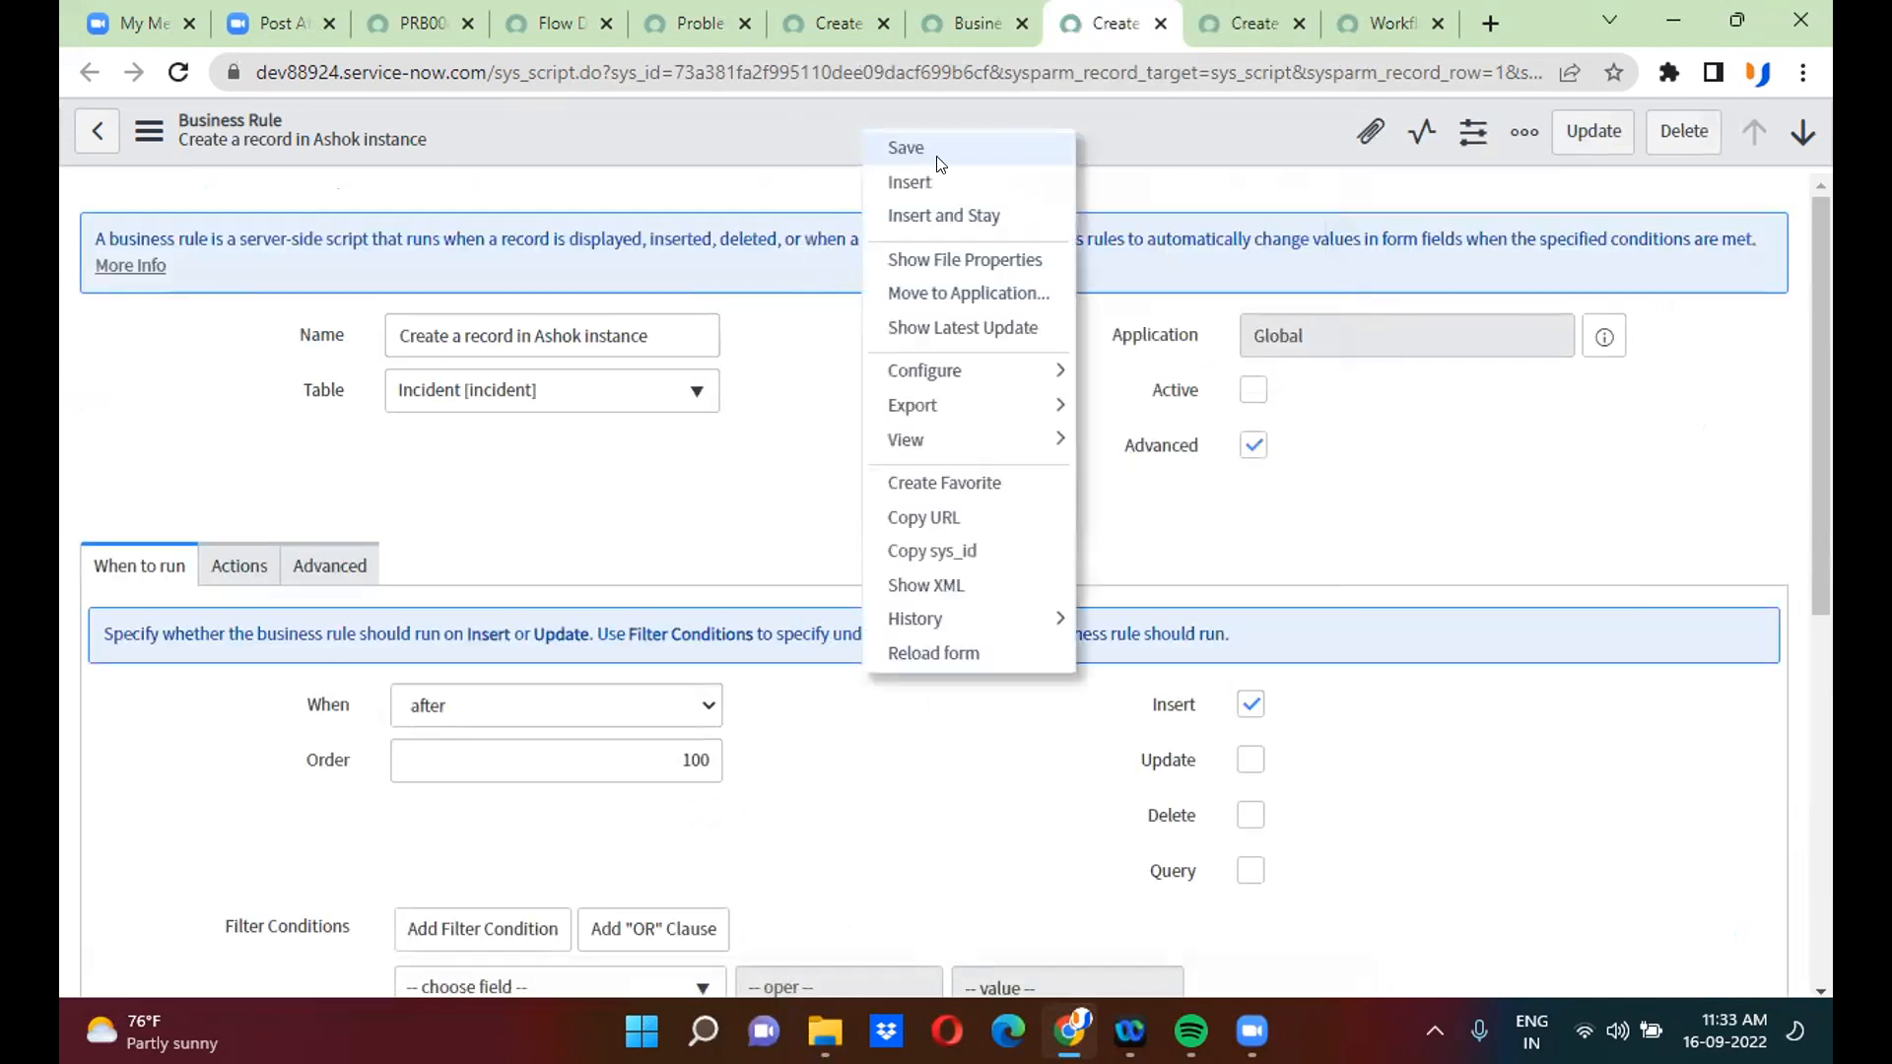
left_click(955, 153)
- Deactivate the "Create 2 Inc tasks" business rule and save it
key("ctrl+Tab")
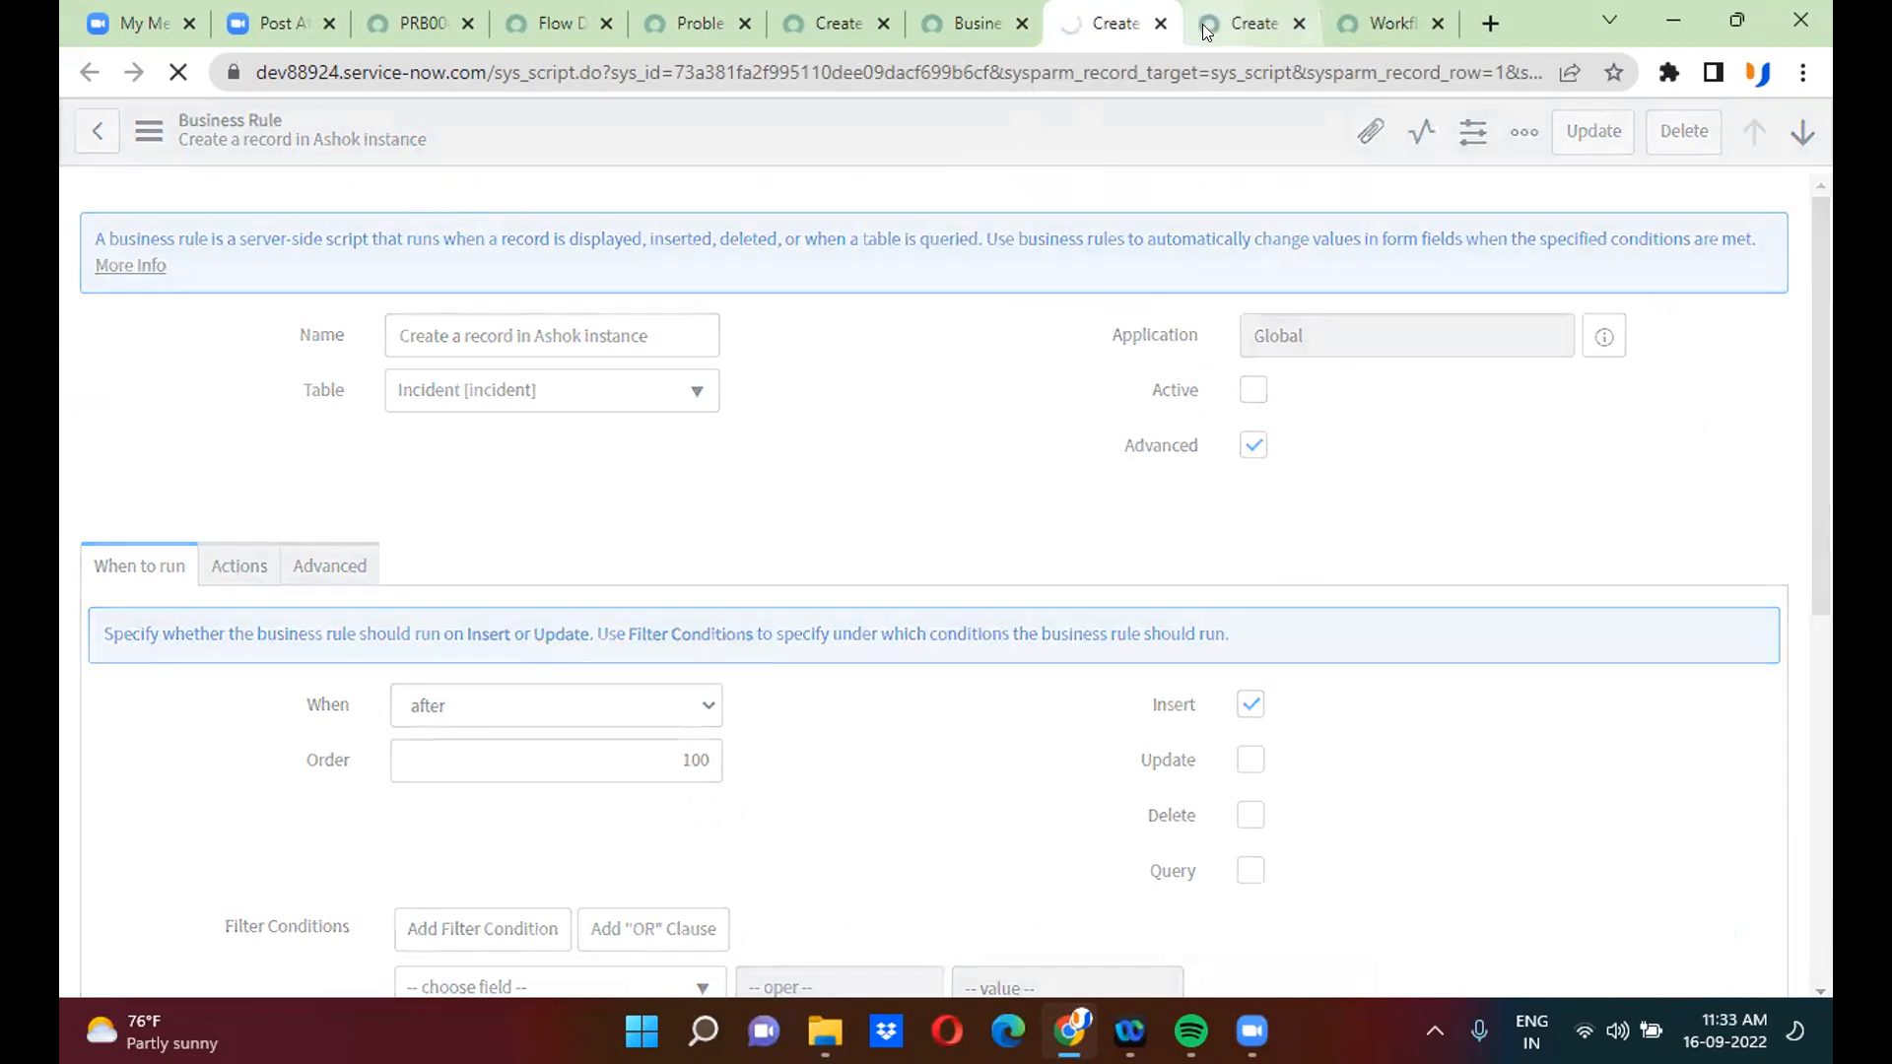
left_click(1252, 390)
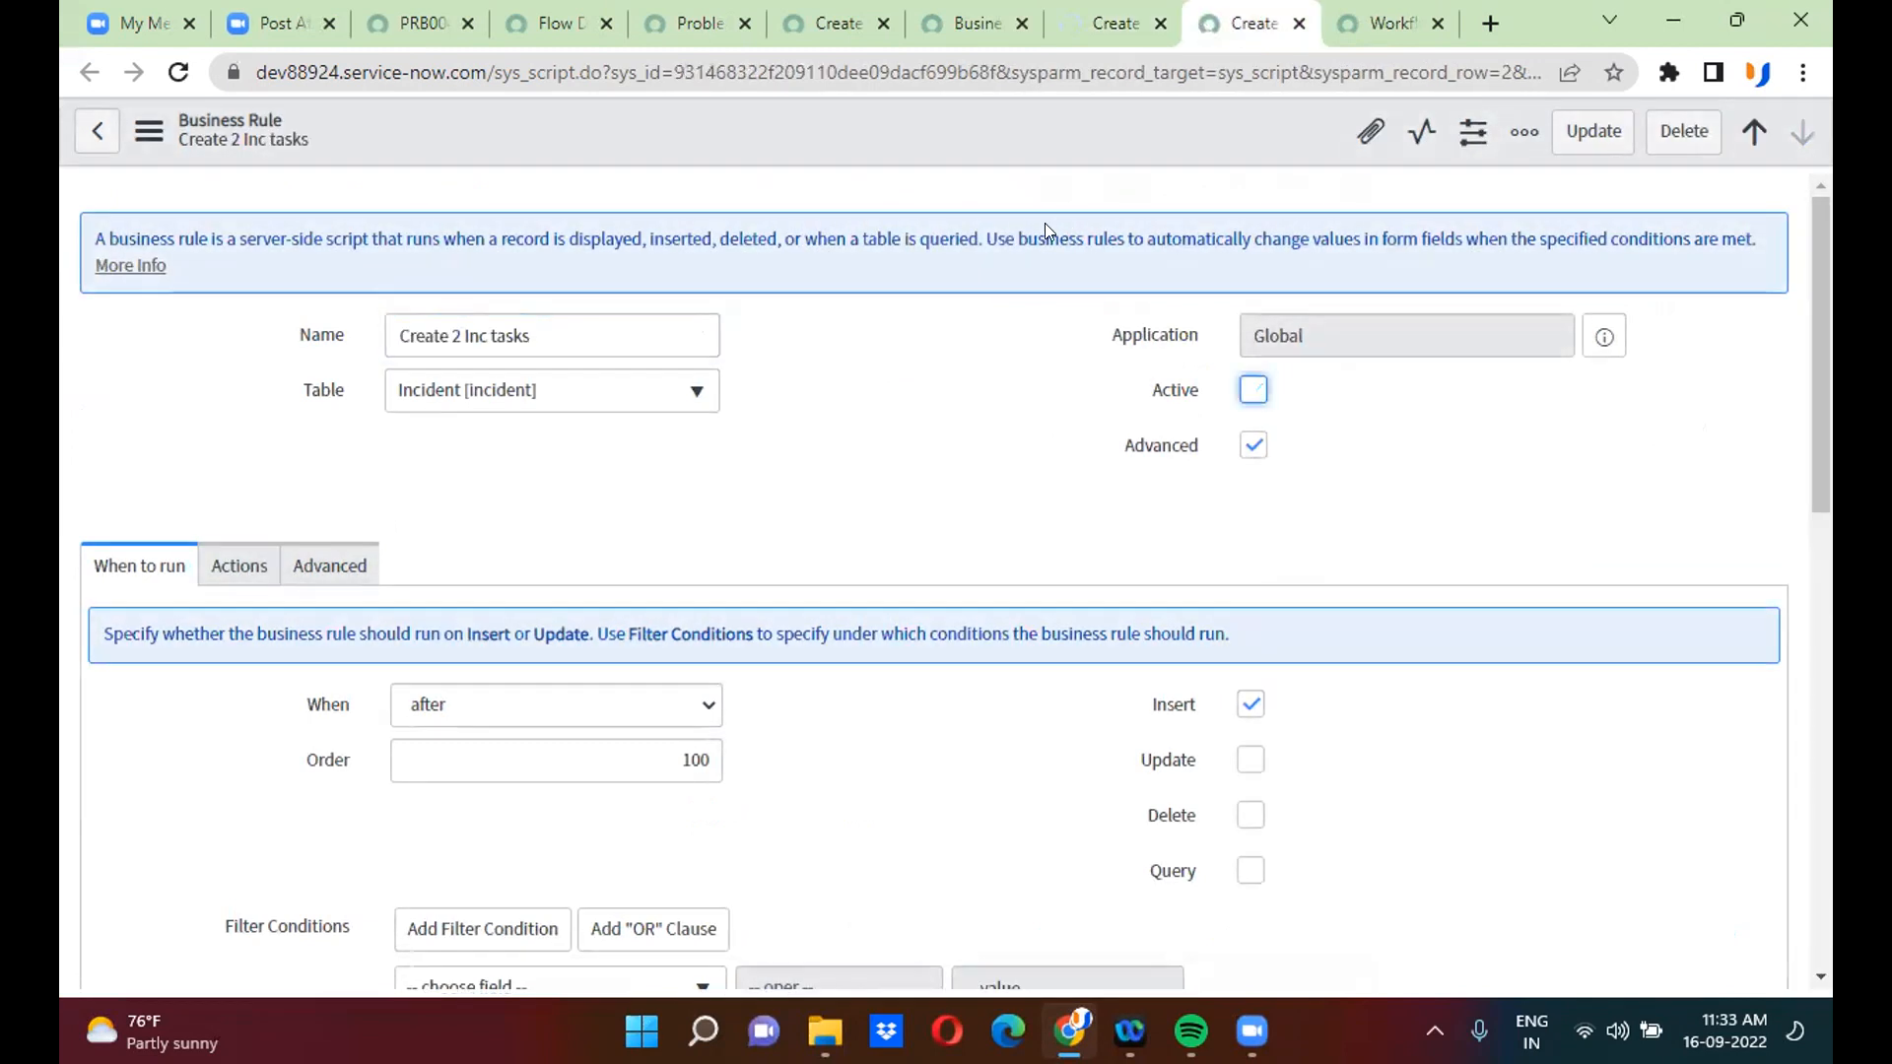
right_click(957, 134)
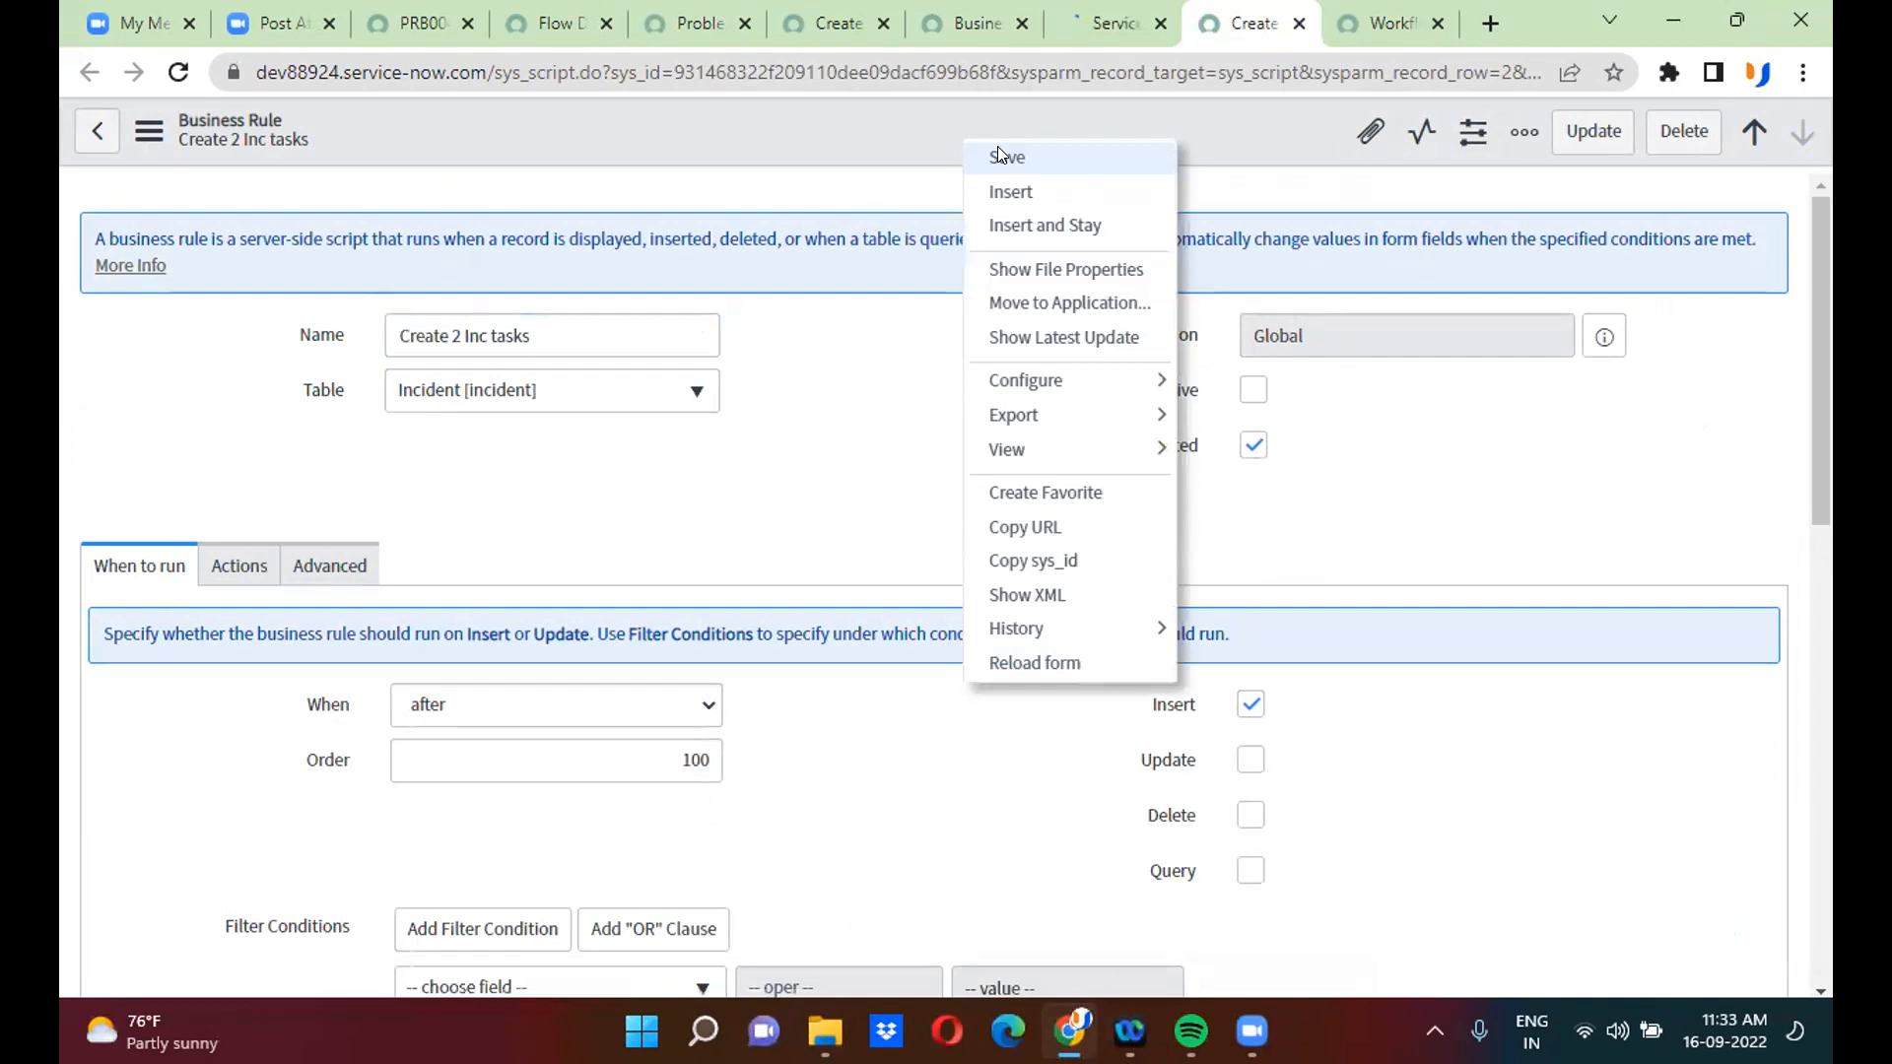
left_click(997, 146)
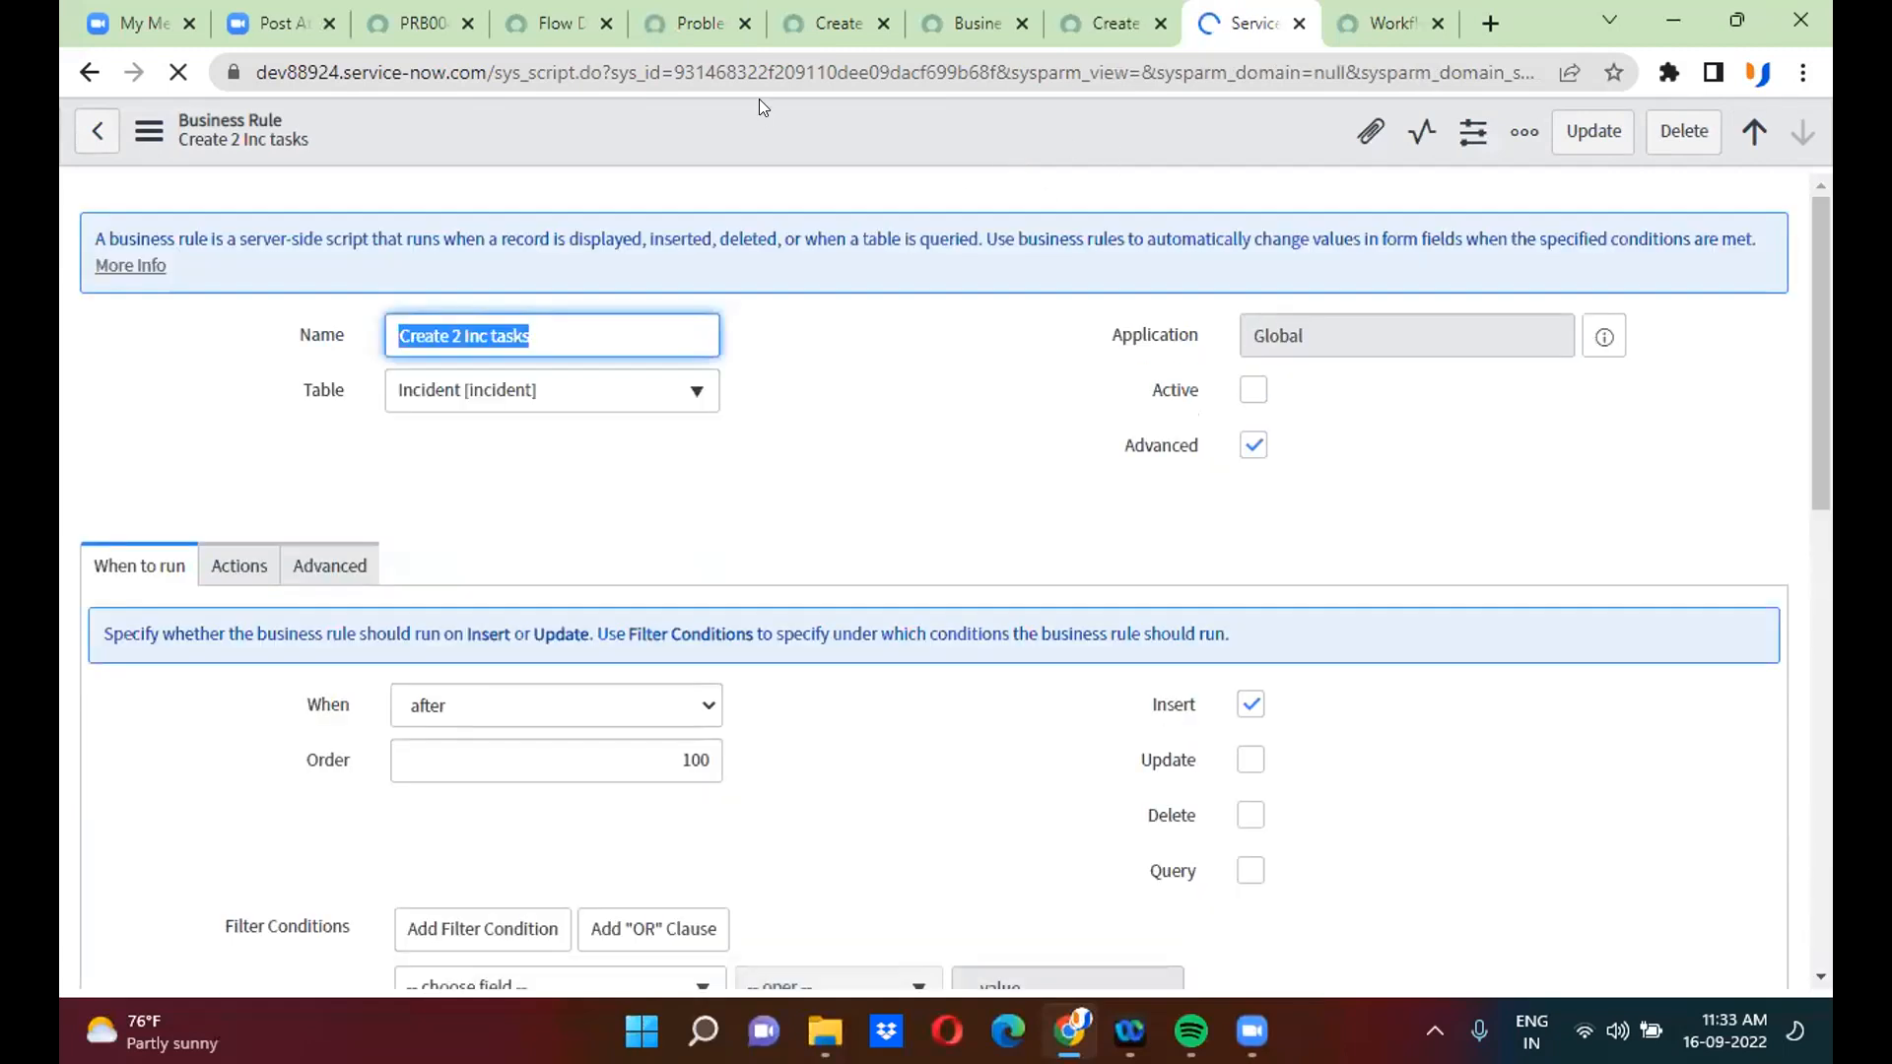
- Look over the open problem record, return to the flow and close the Create Problem Record action without changes
left_click(415, 16)
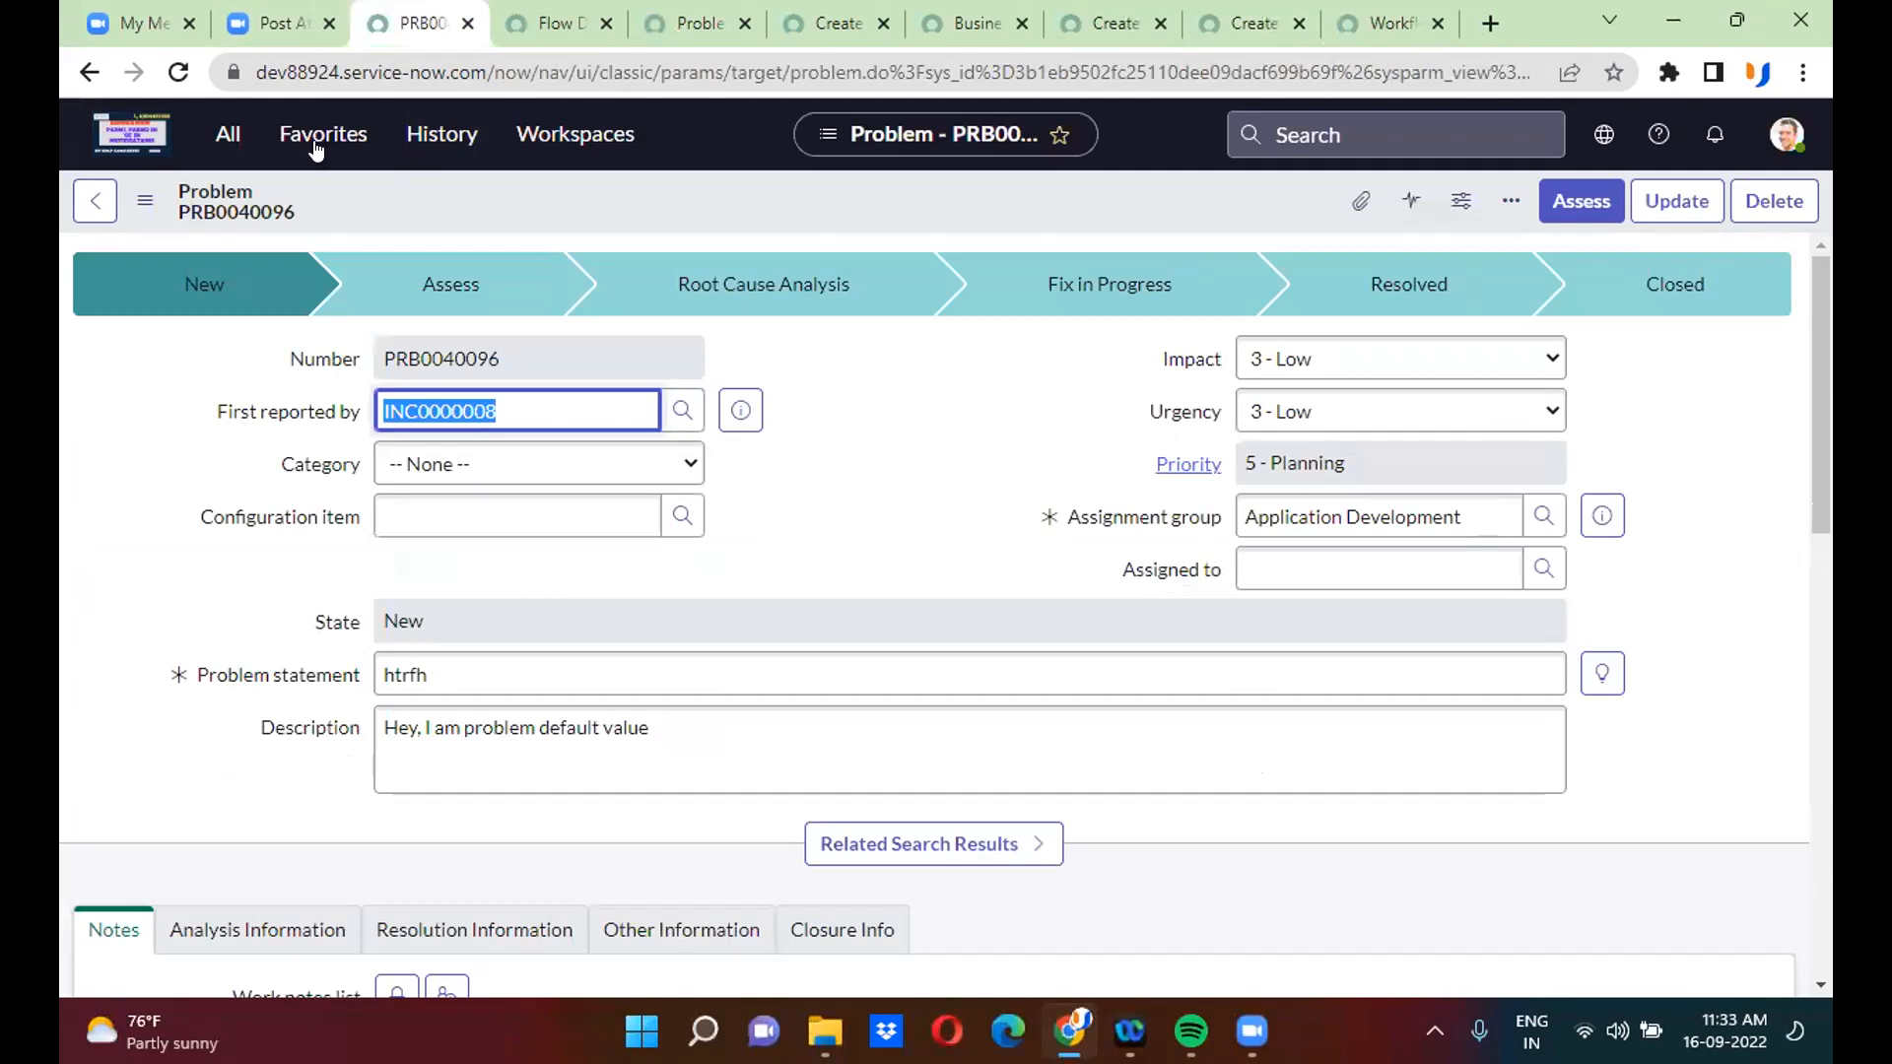
left_click(167, 75)
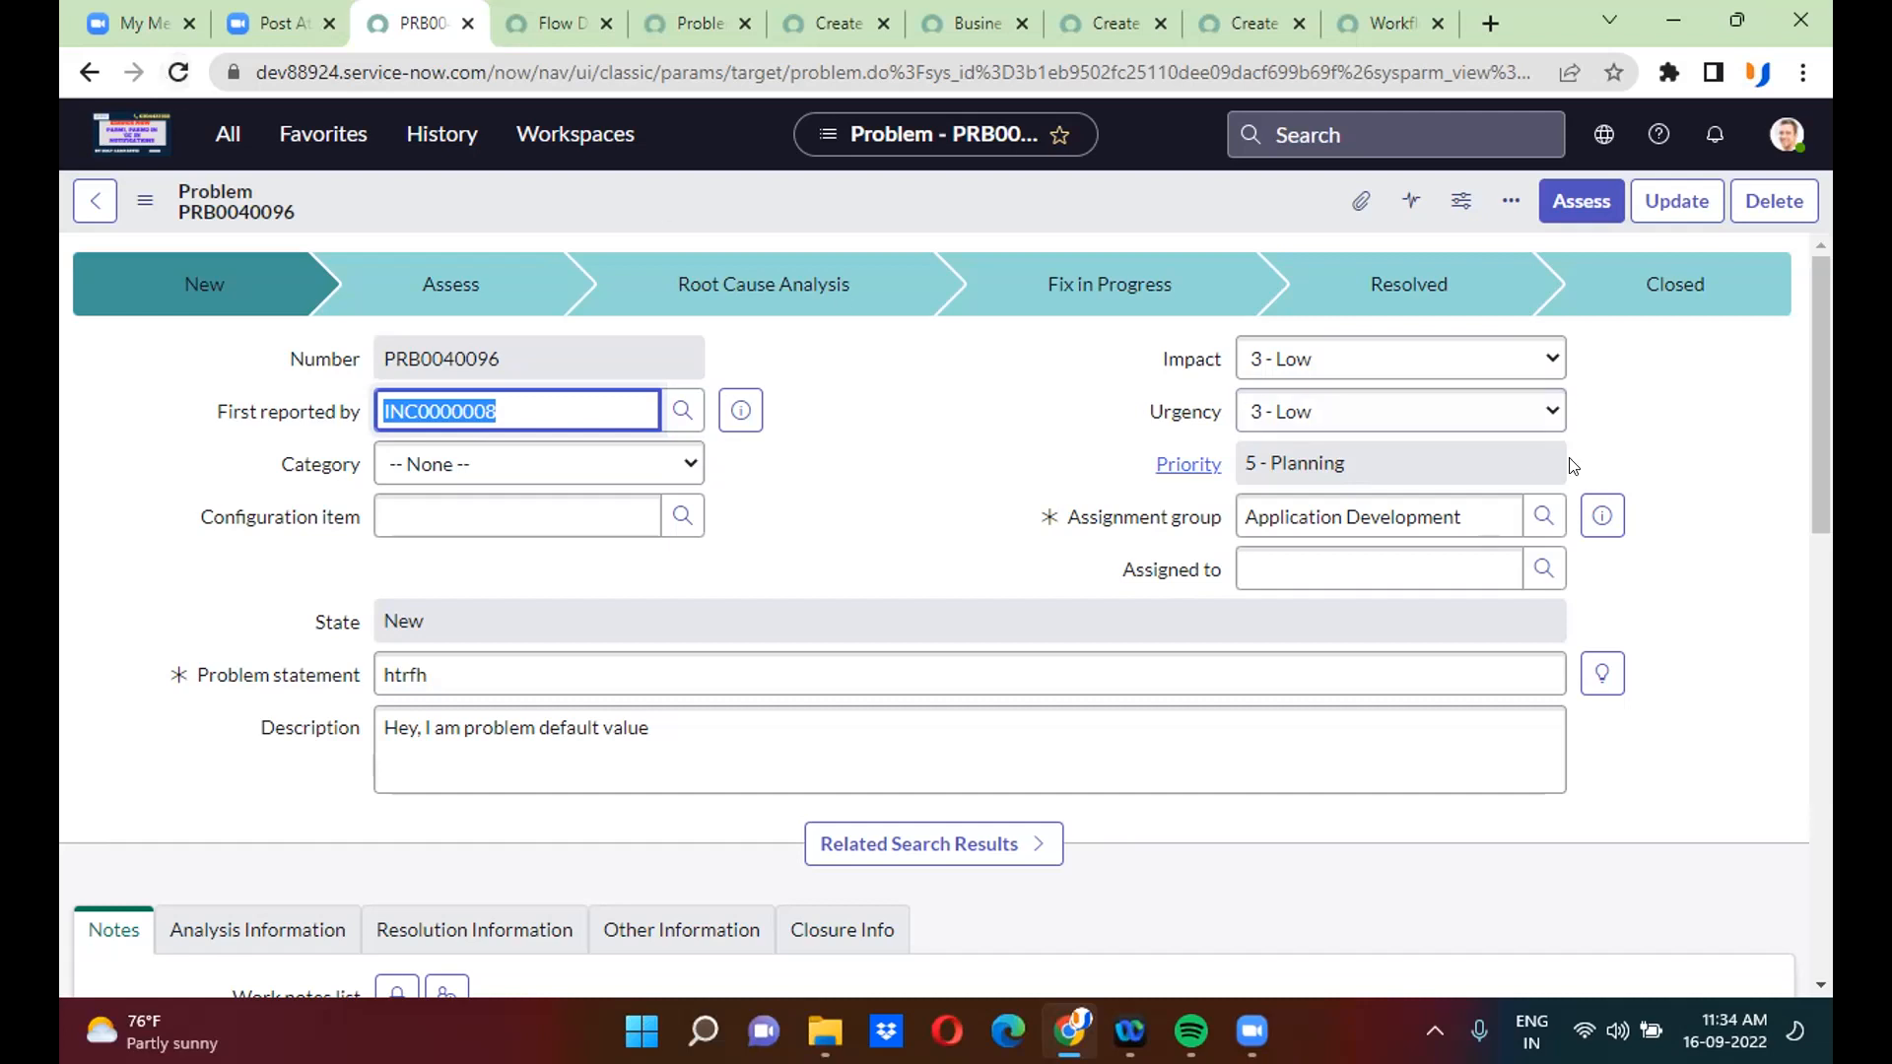
left_click_drag(1823, 301, 1815, 249)
left_click(545, 10)
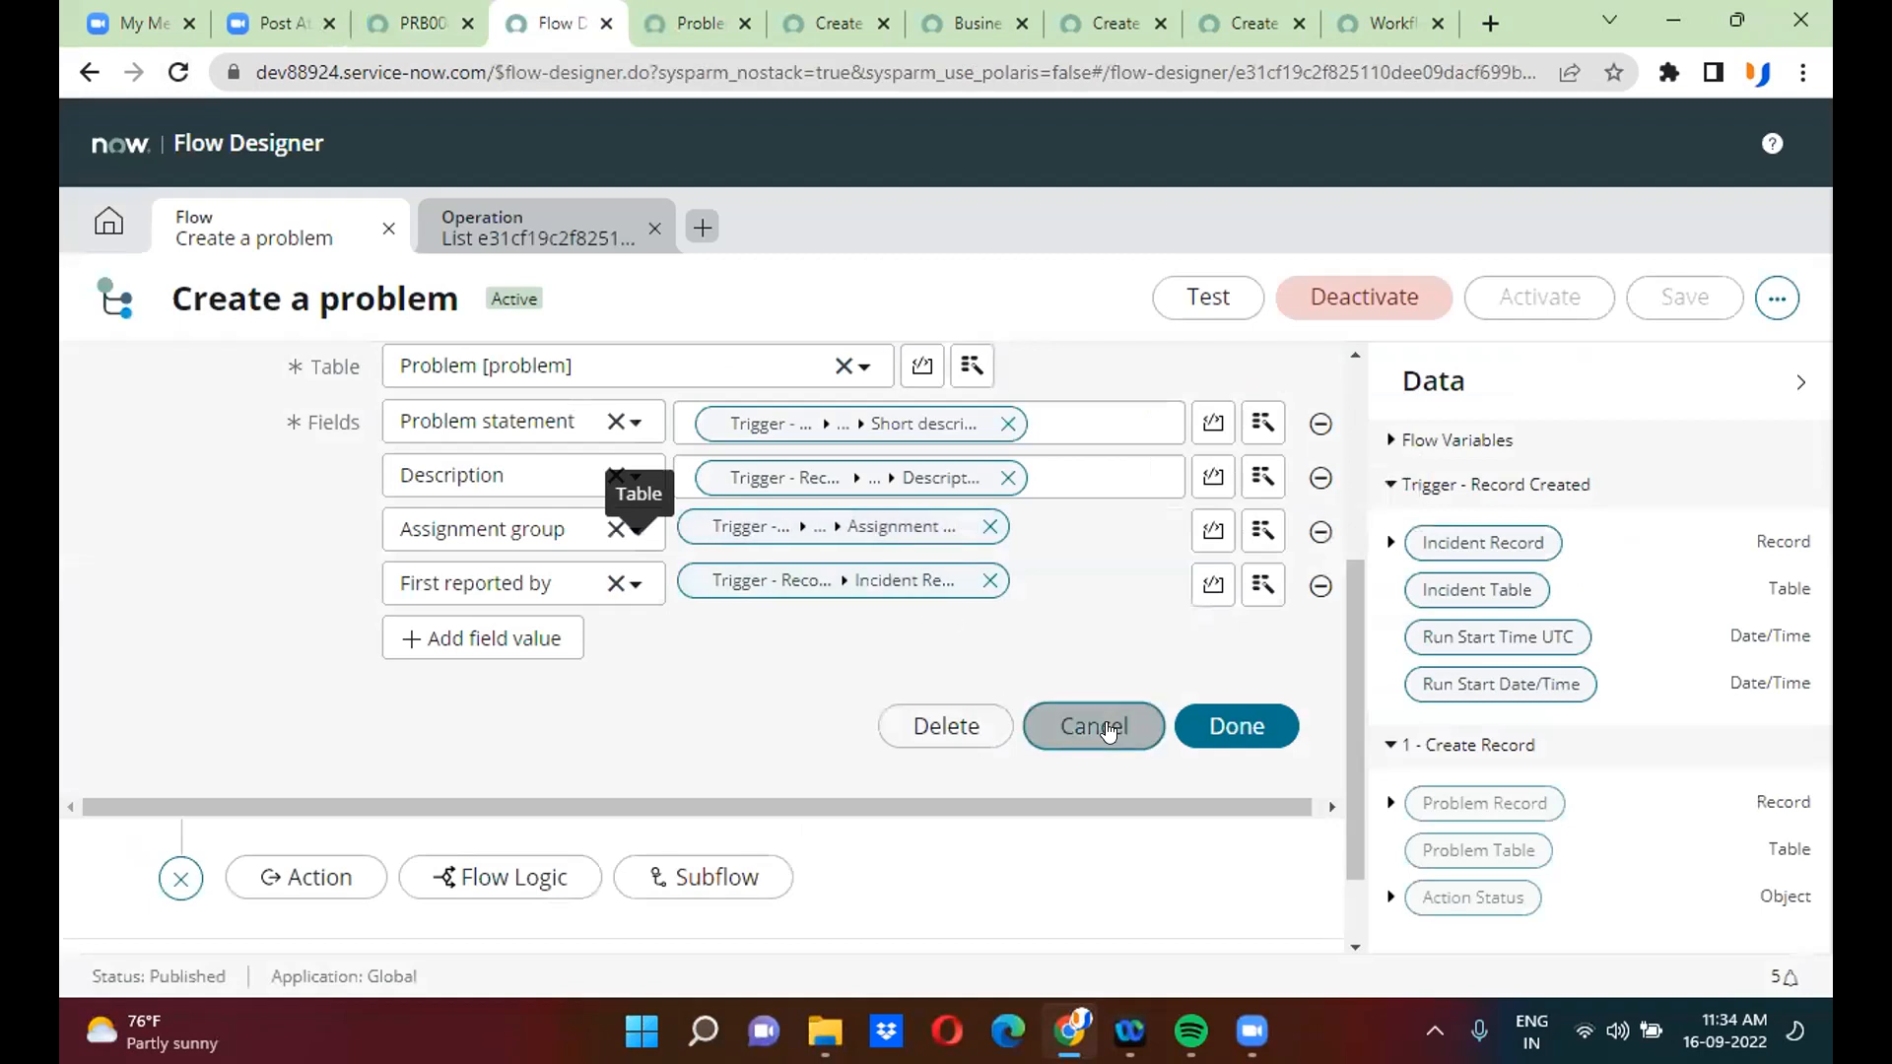
left_click(1092, 725)
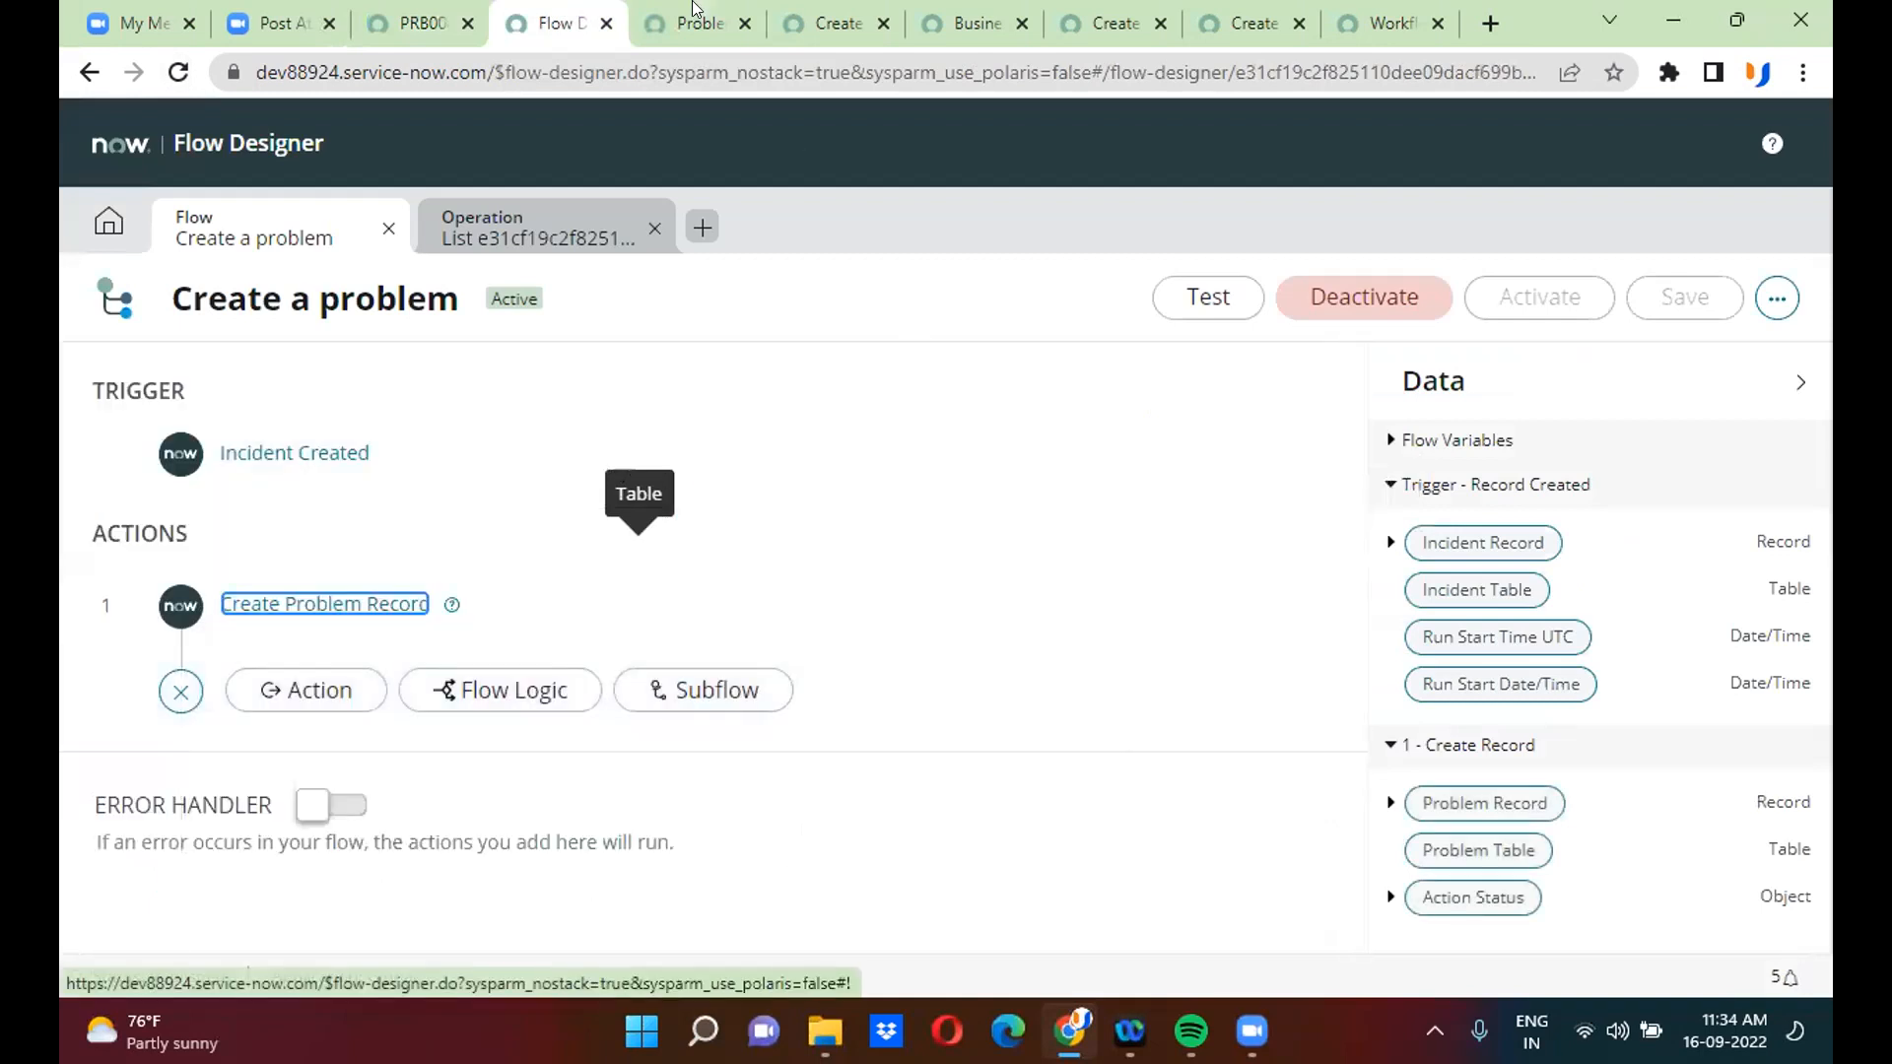
- Switch to the open new incident form
left_click(696, 12)
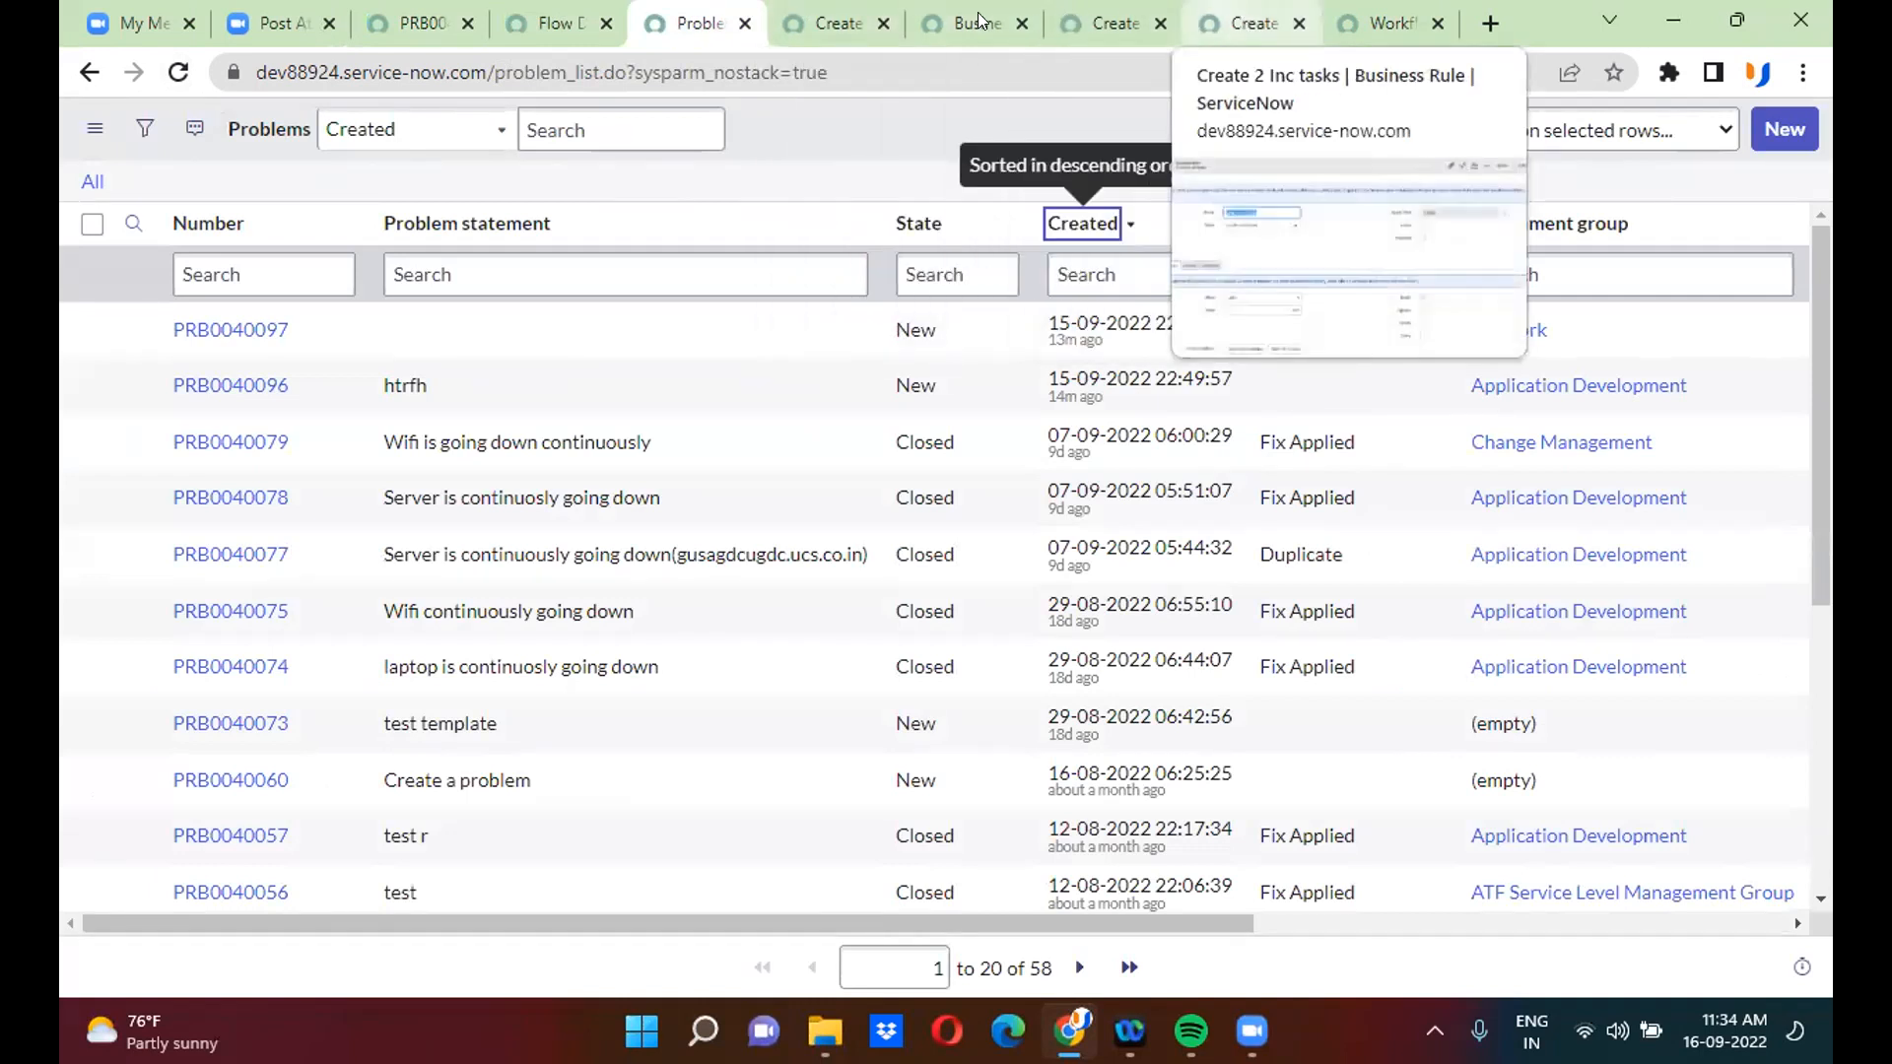
left_click(824, 13)
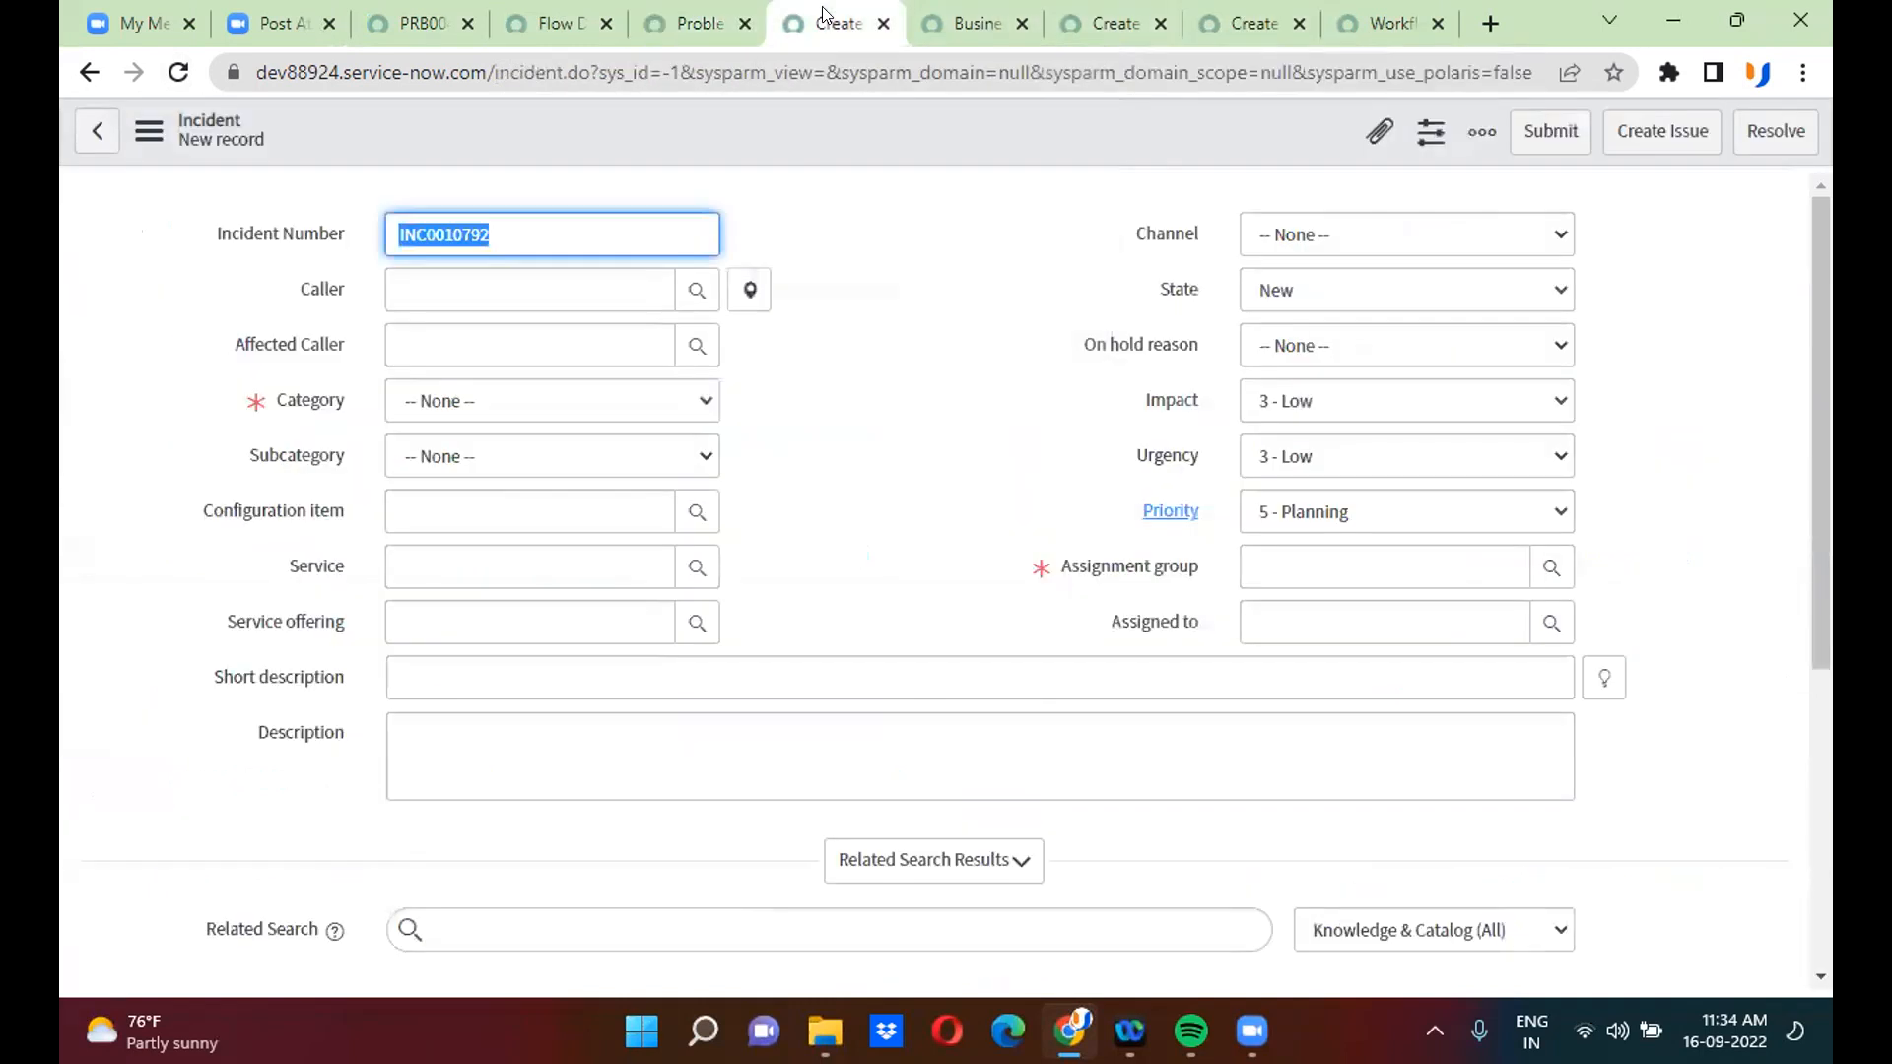
left_click(508, 410)
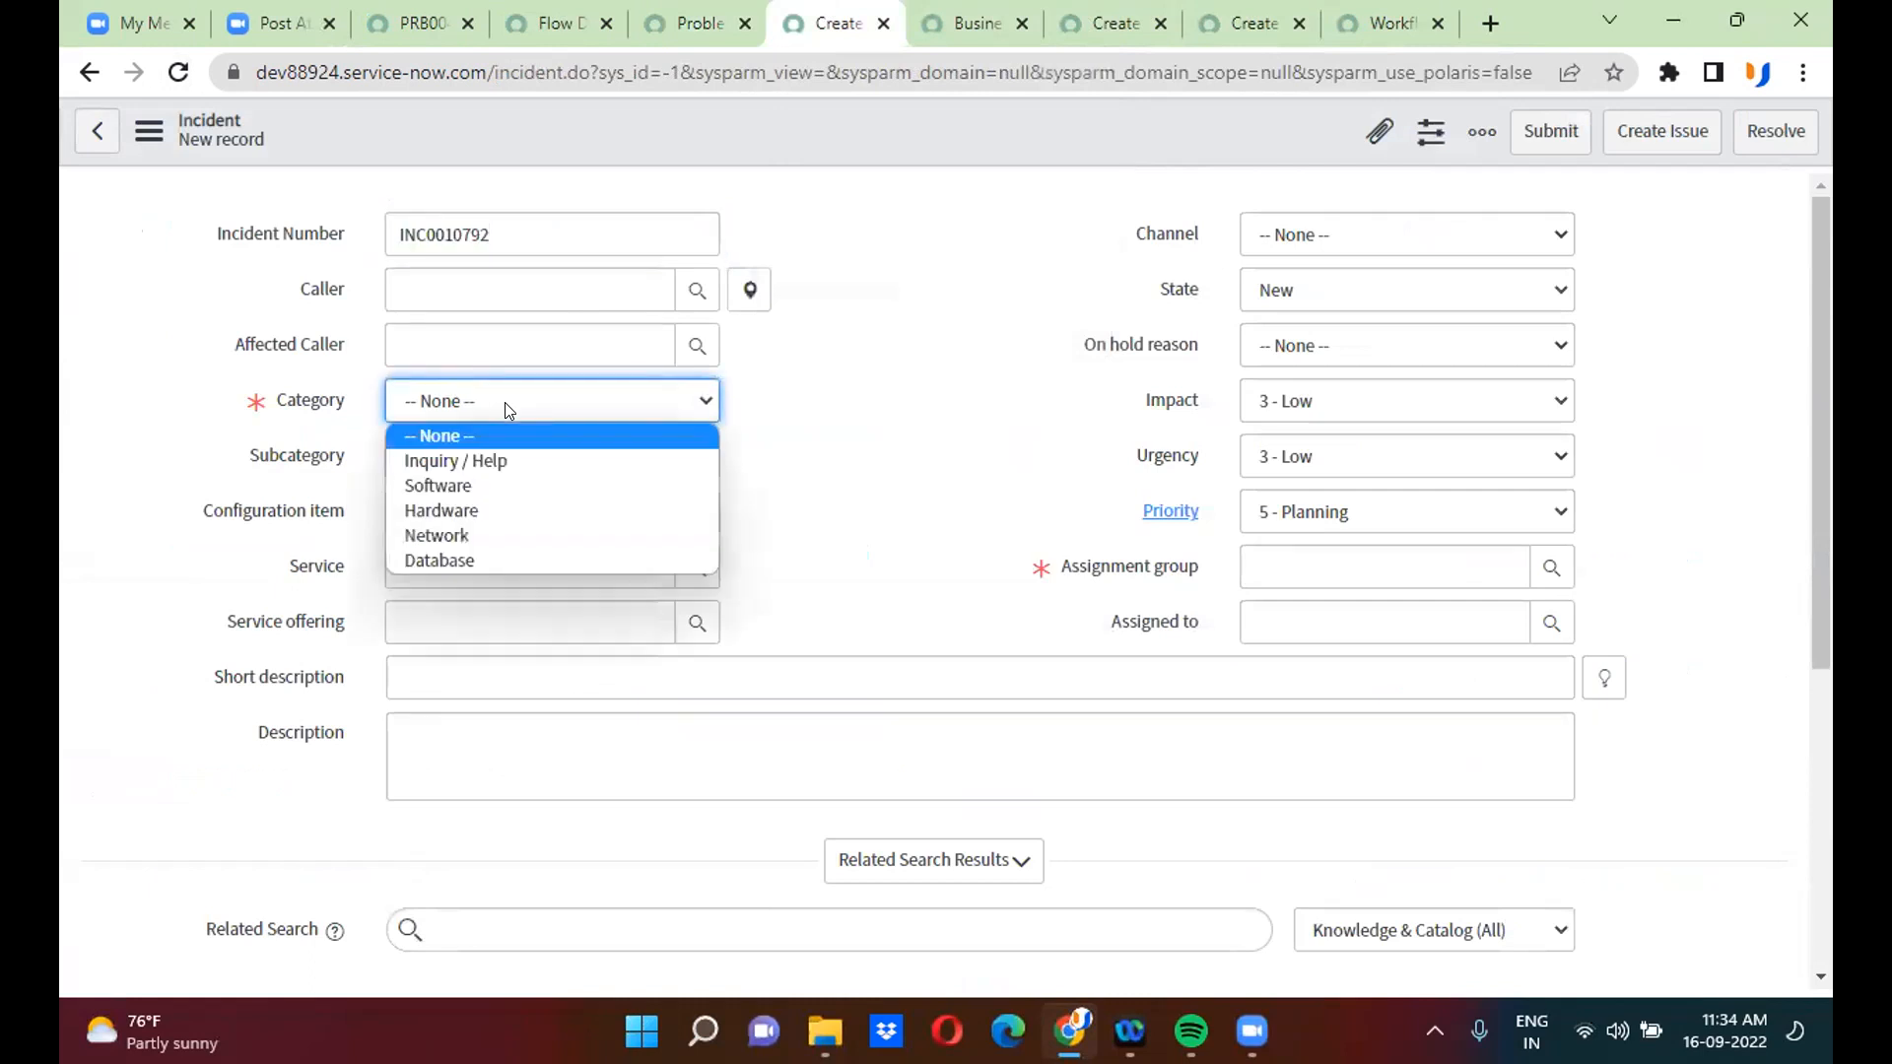
left_click(469, 506)
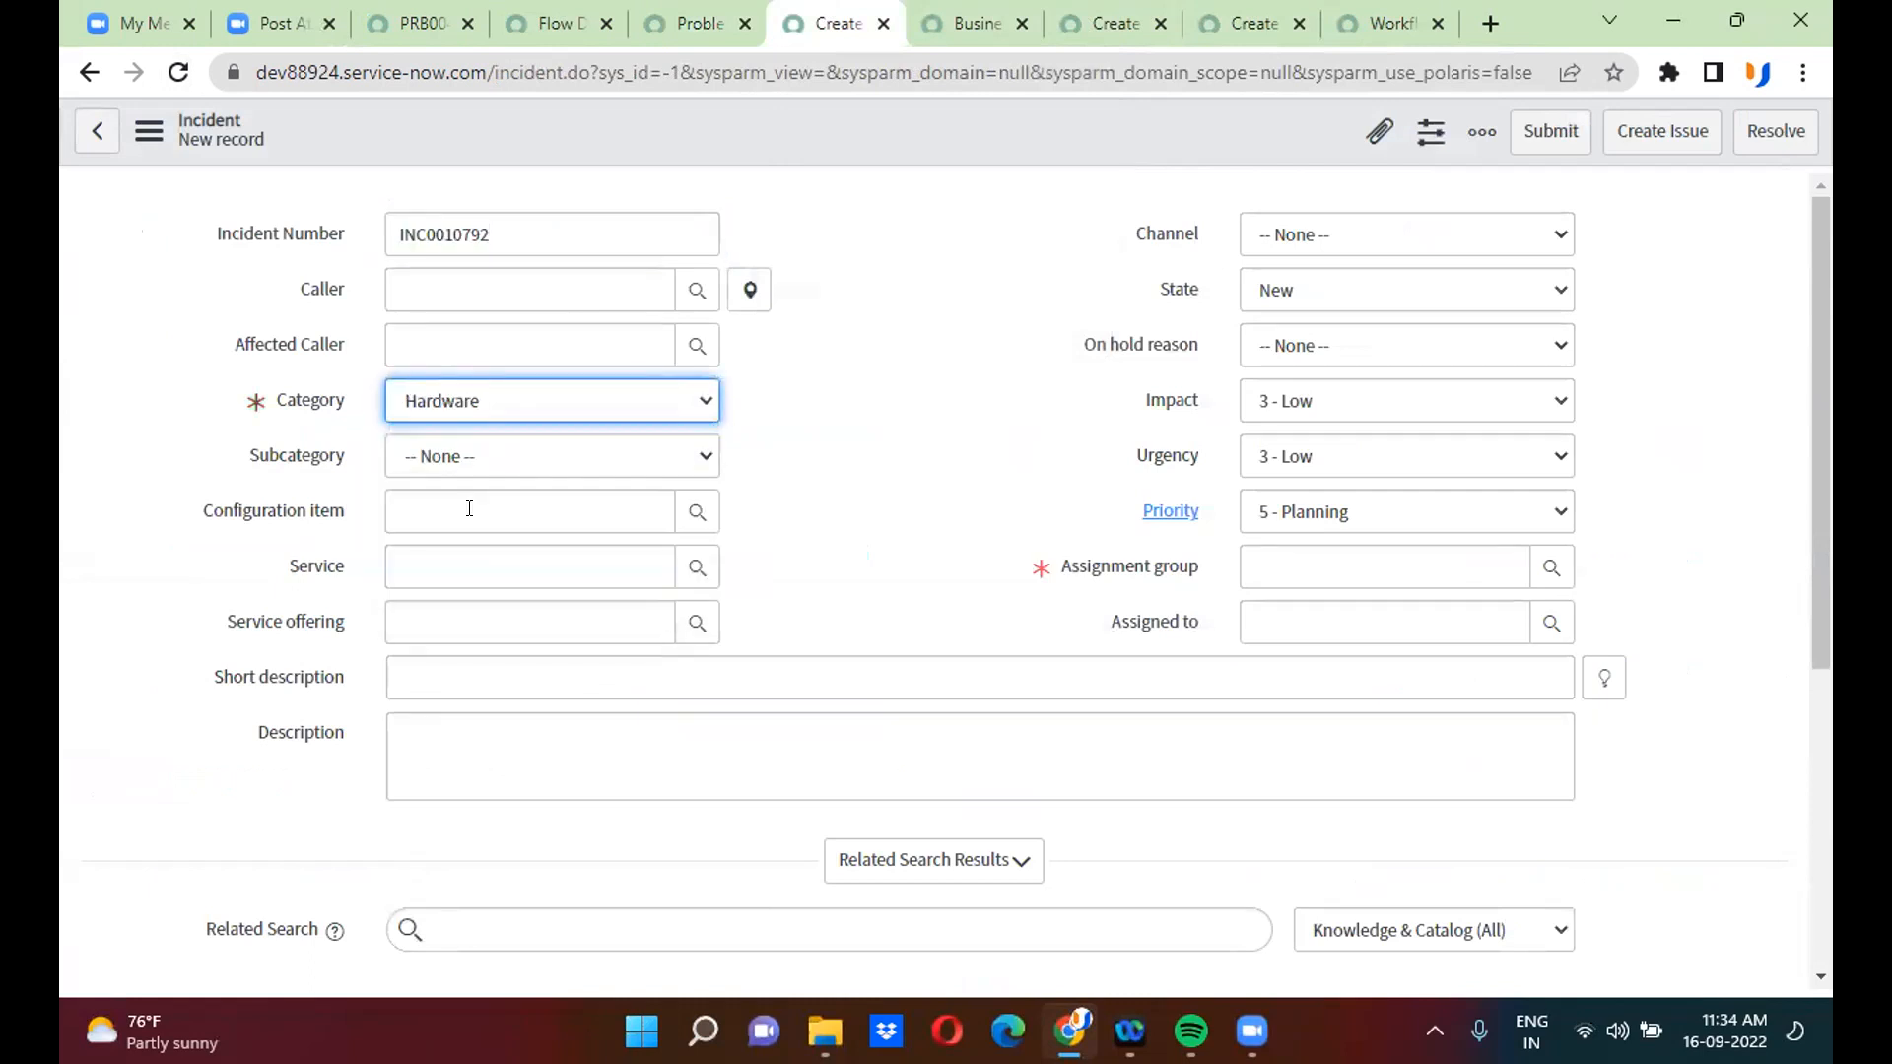
left_click(177, 72)
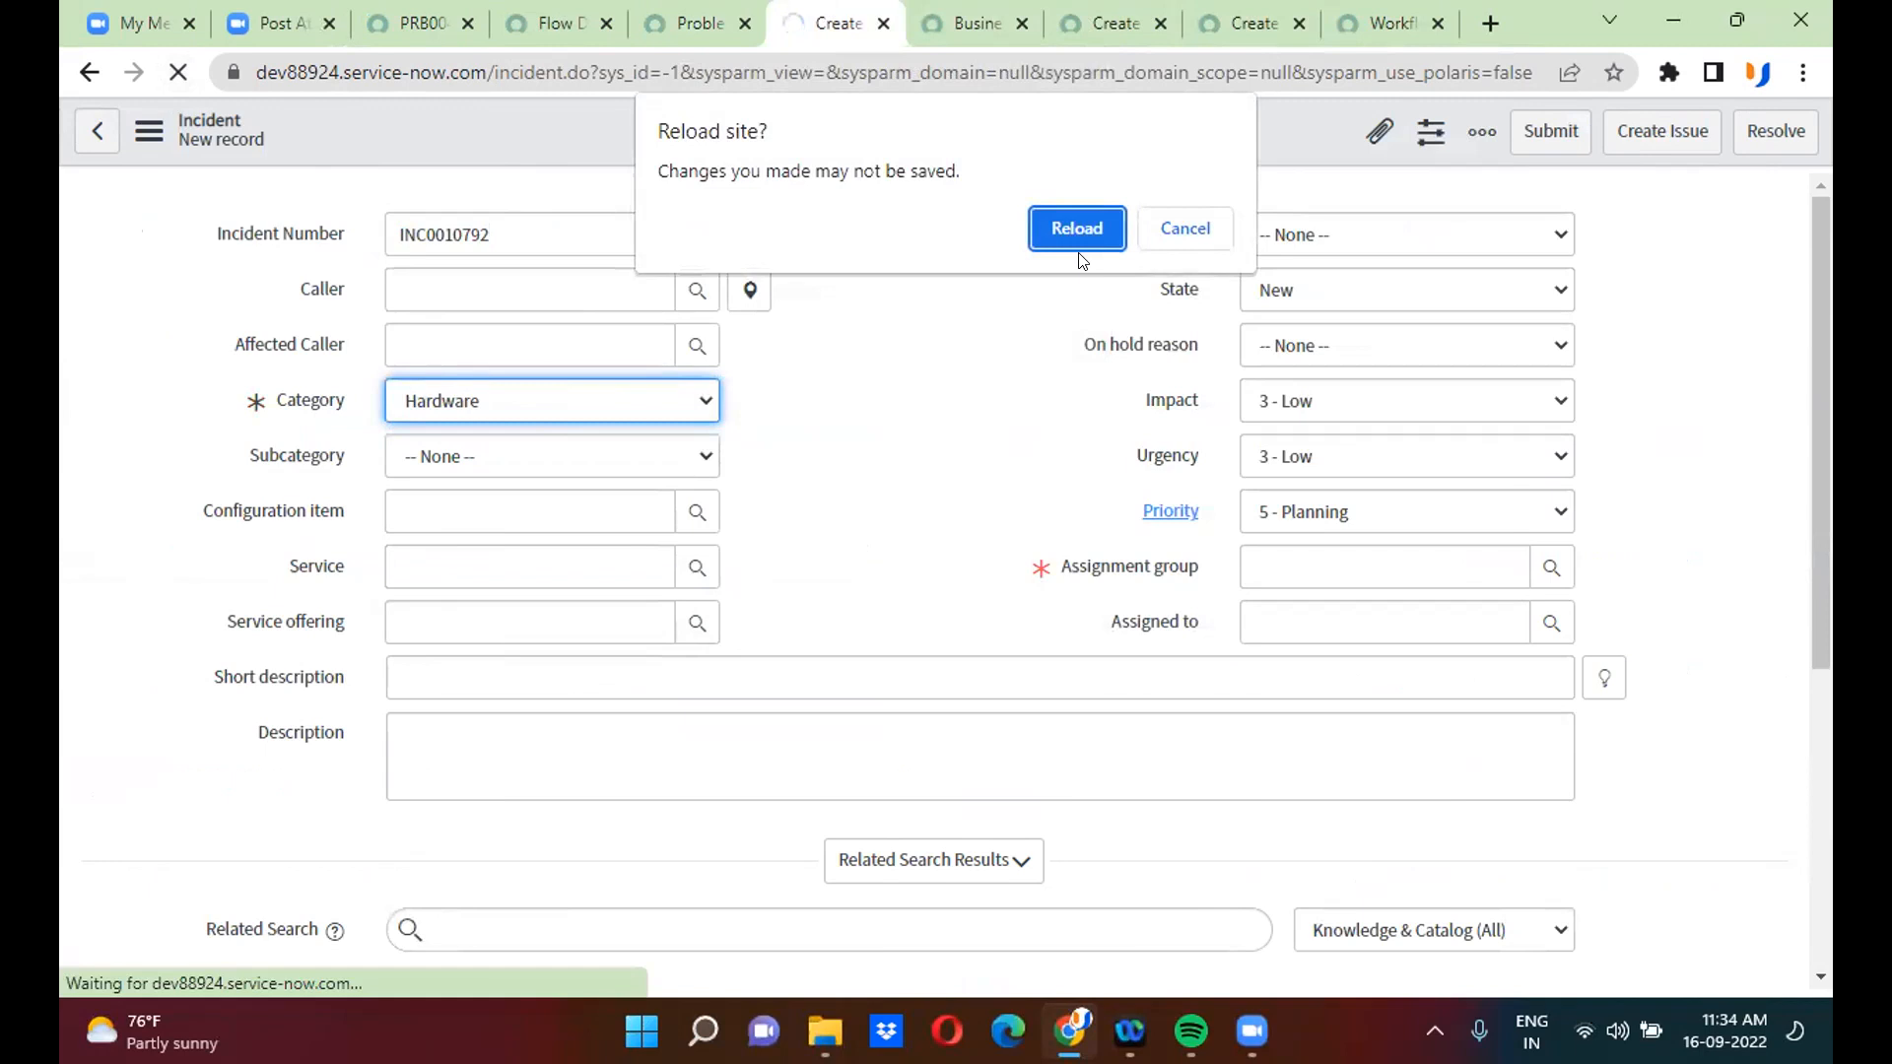
left_click(1072, 247)
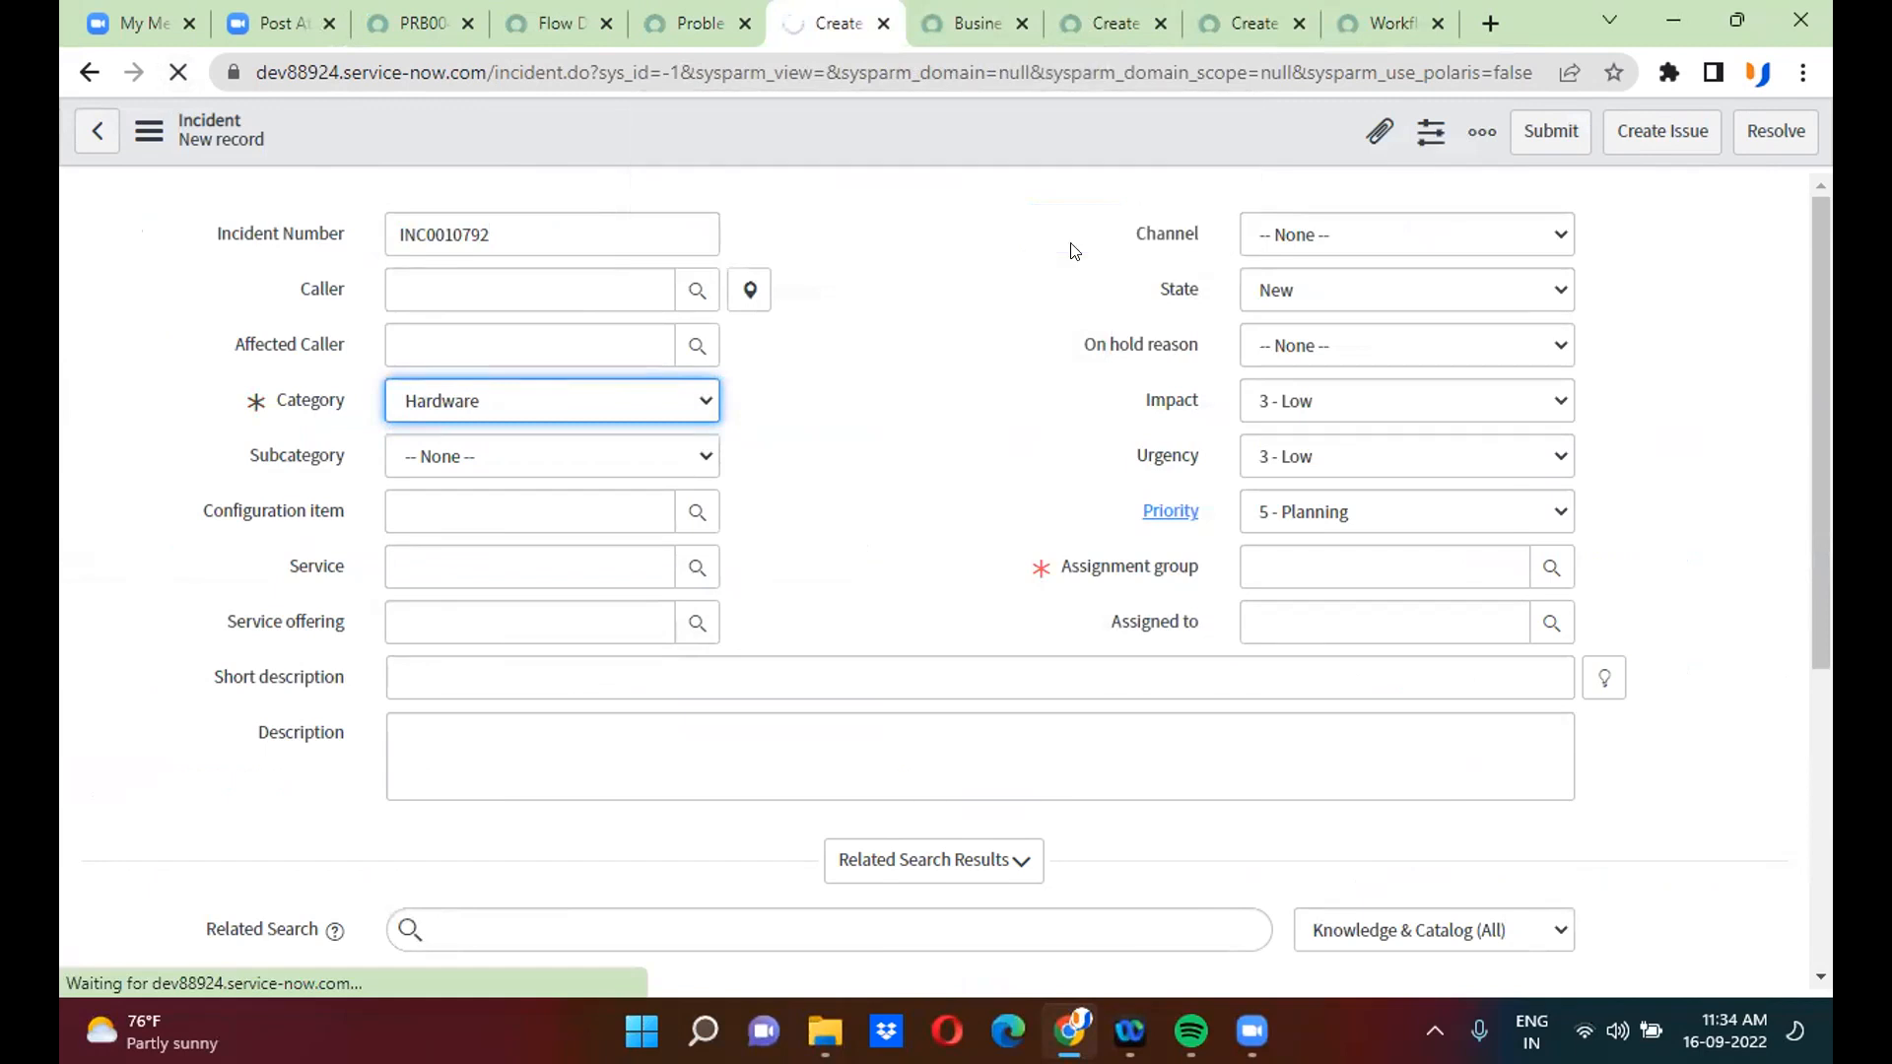
- Set the new incident's category to Software and its assignment group to CAB Approval
left_click(452, 414)
left_click(477, 482)
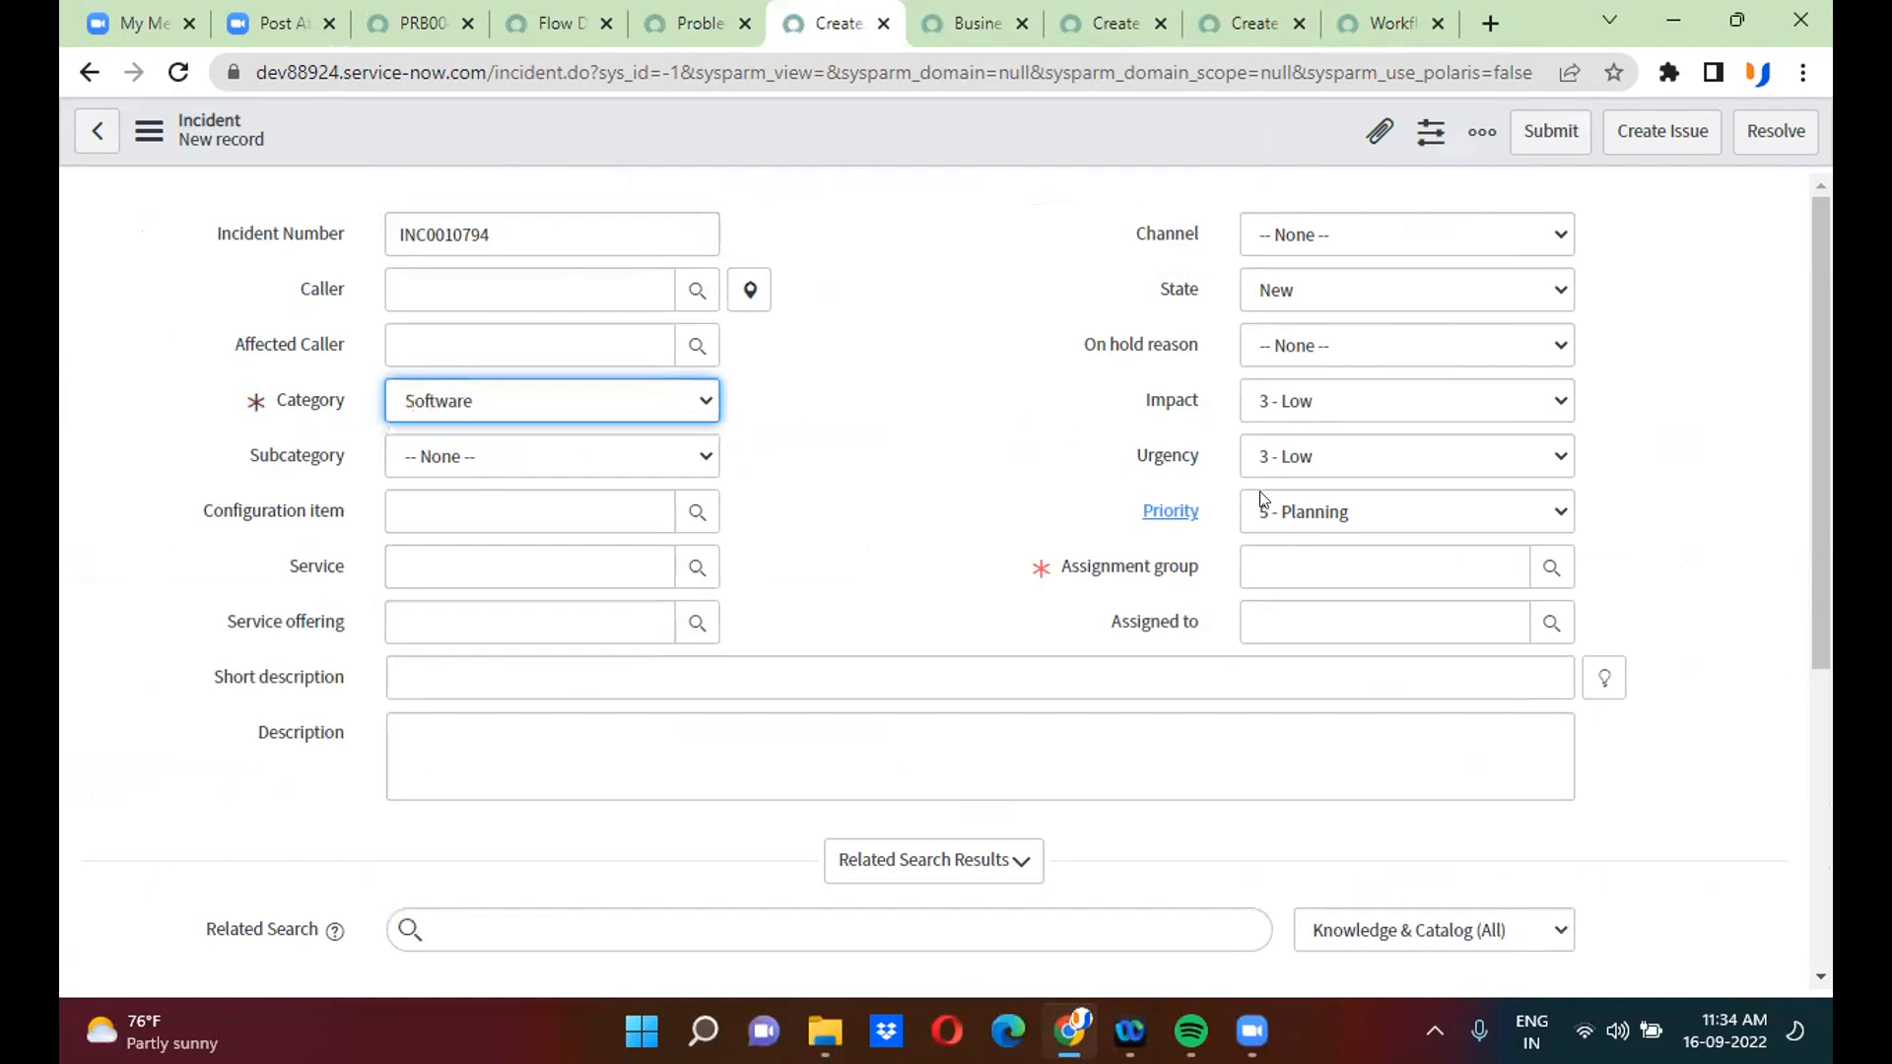
left_click(1273, 557)
type("*")
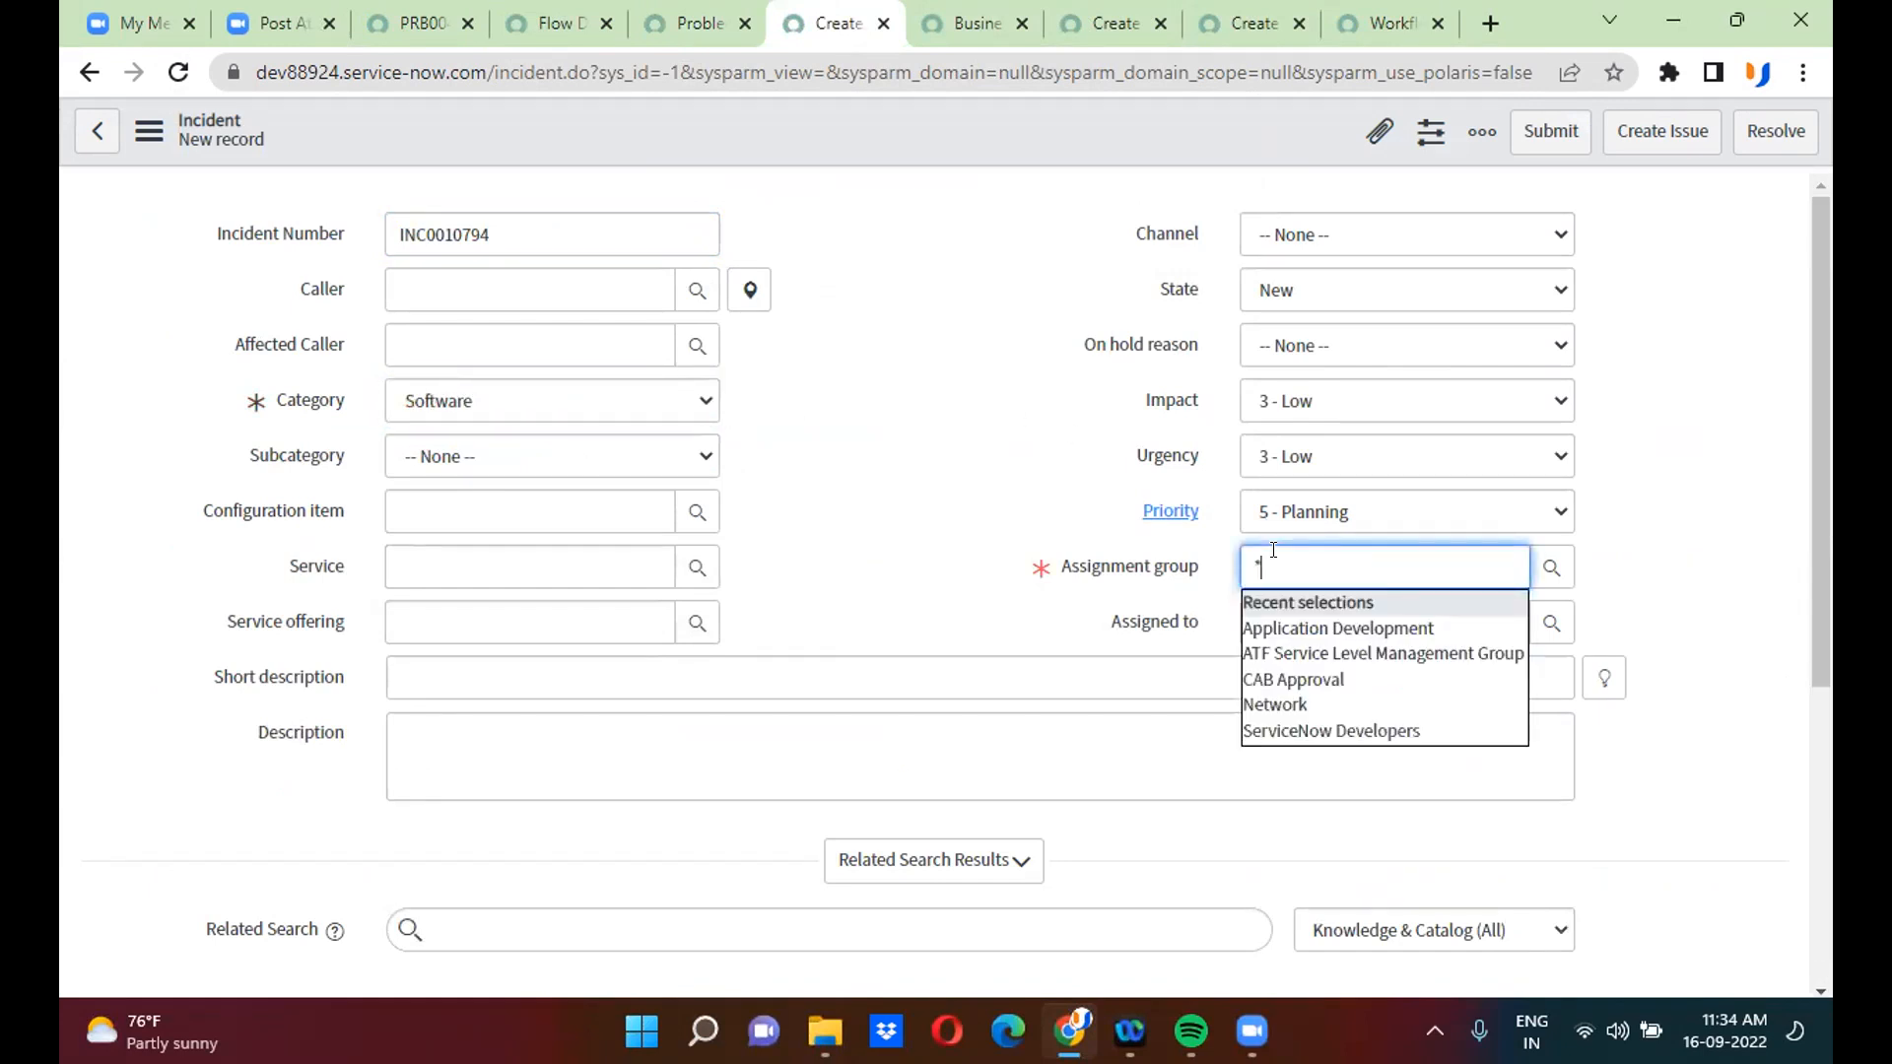
left_click(1320, 681)
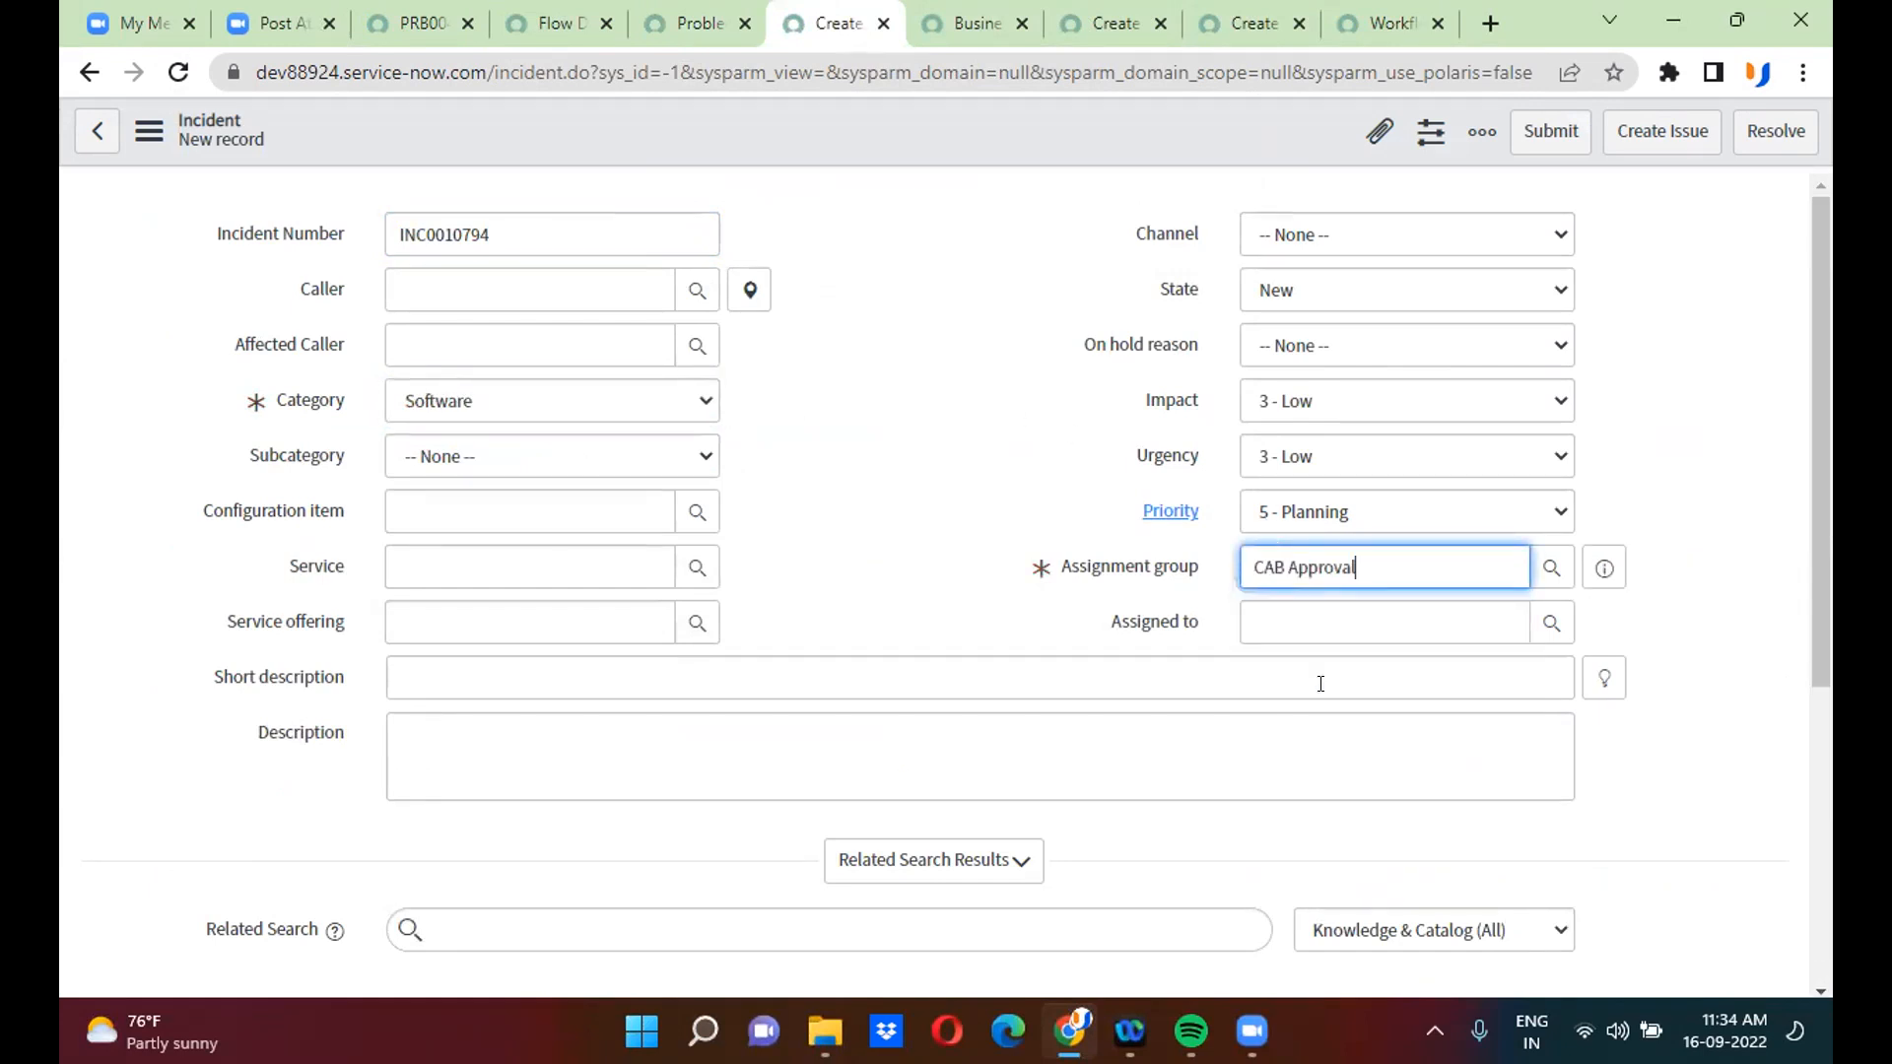
- Enter "Test 5678" as the incident's short description and "test 3456" as its description
left_click(741, 681)
type("Test 5678")
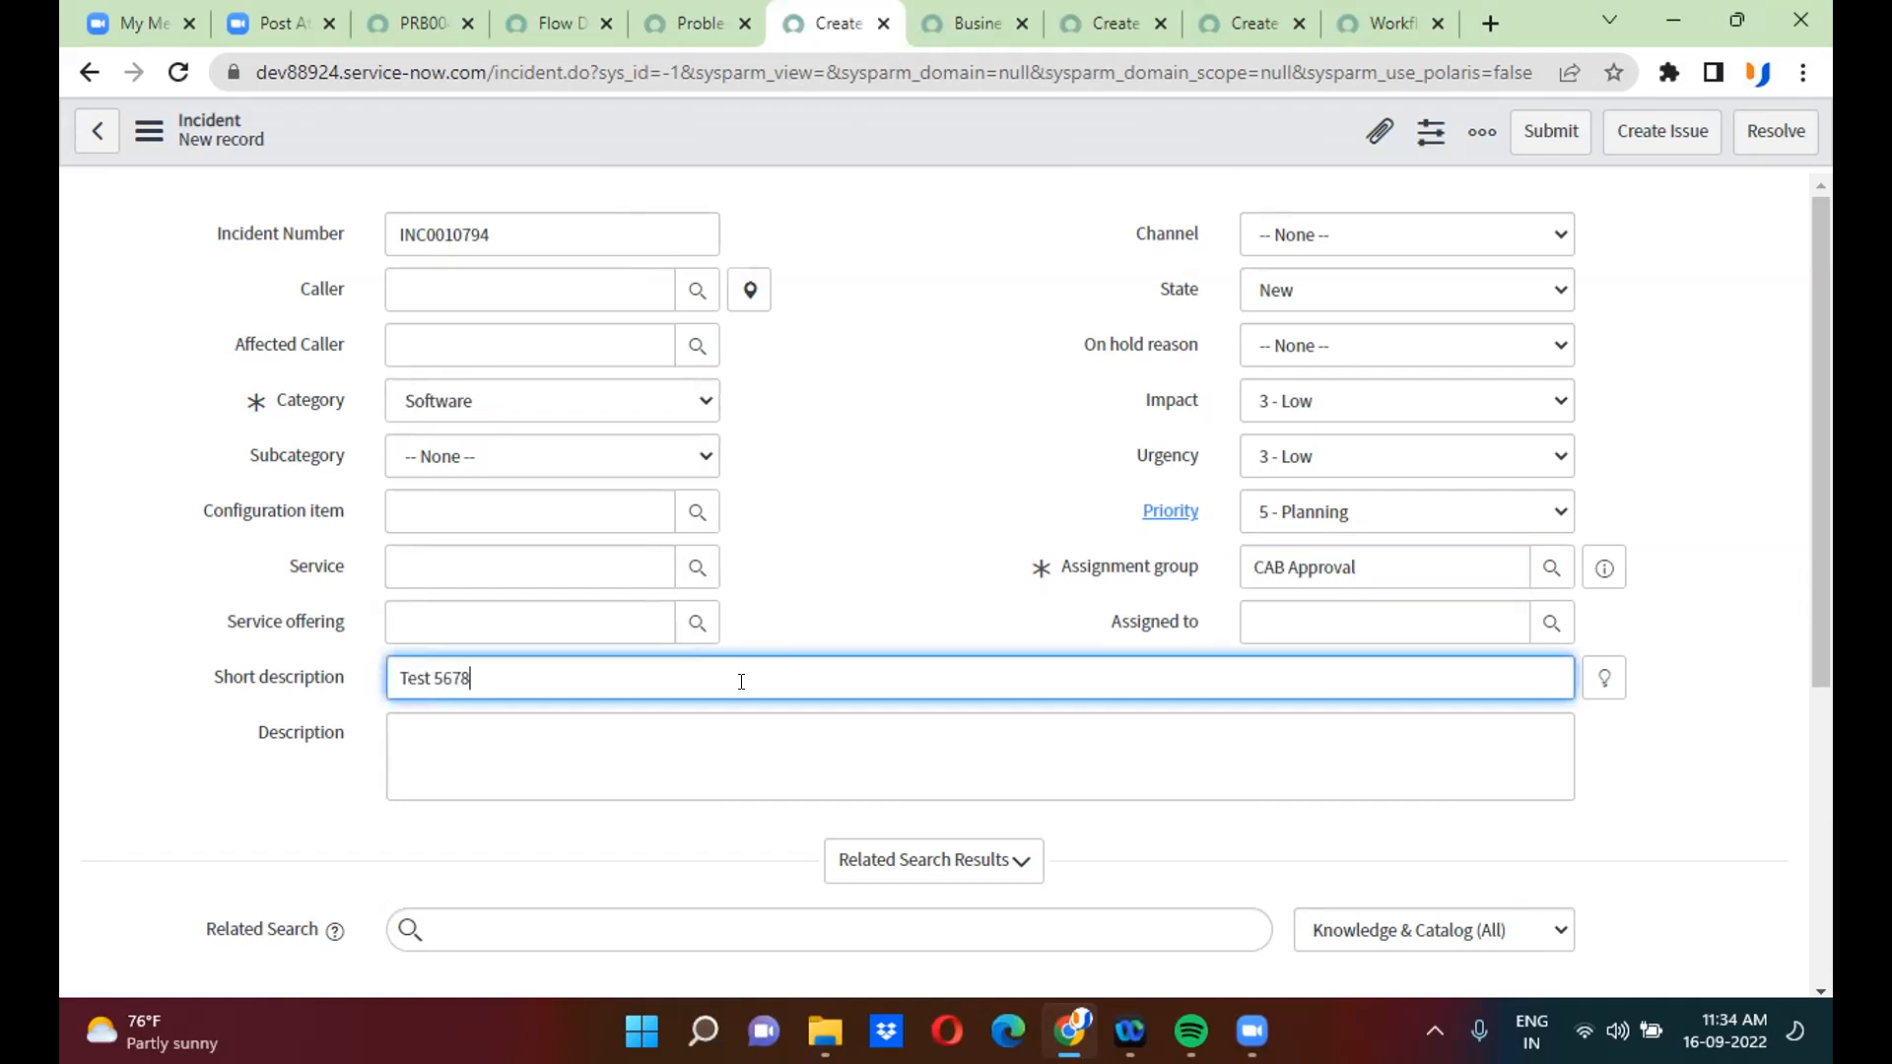
key("Tab")
type("t")
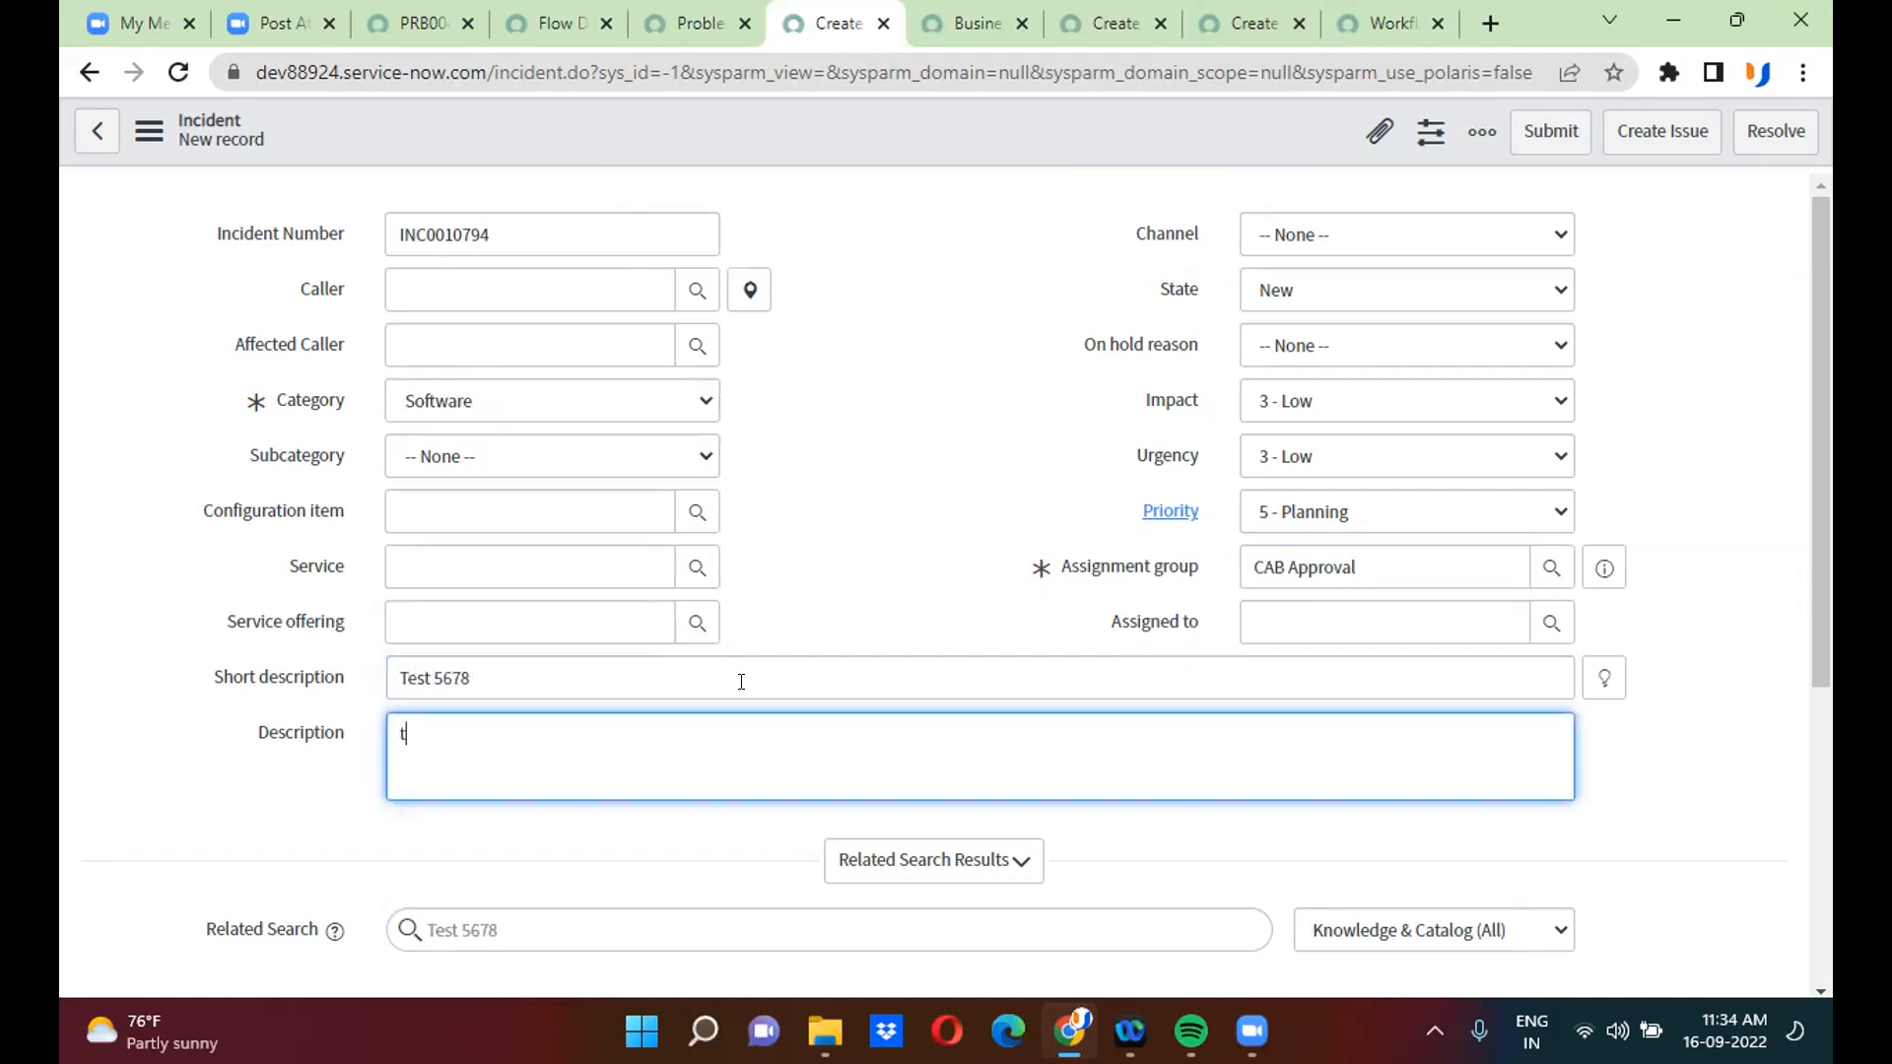
type("est 3456")
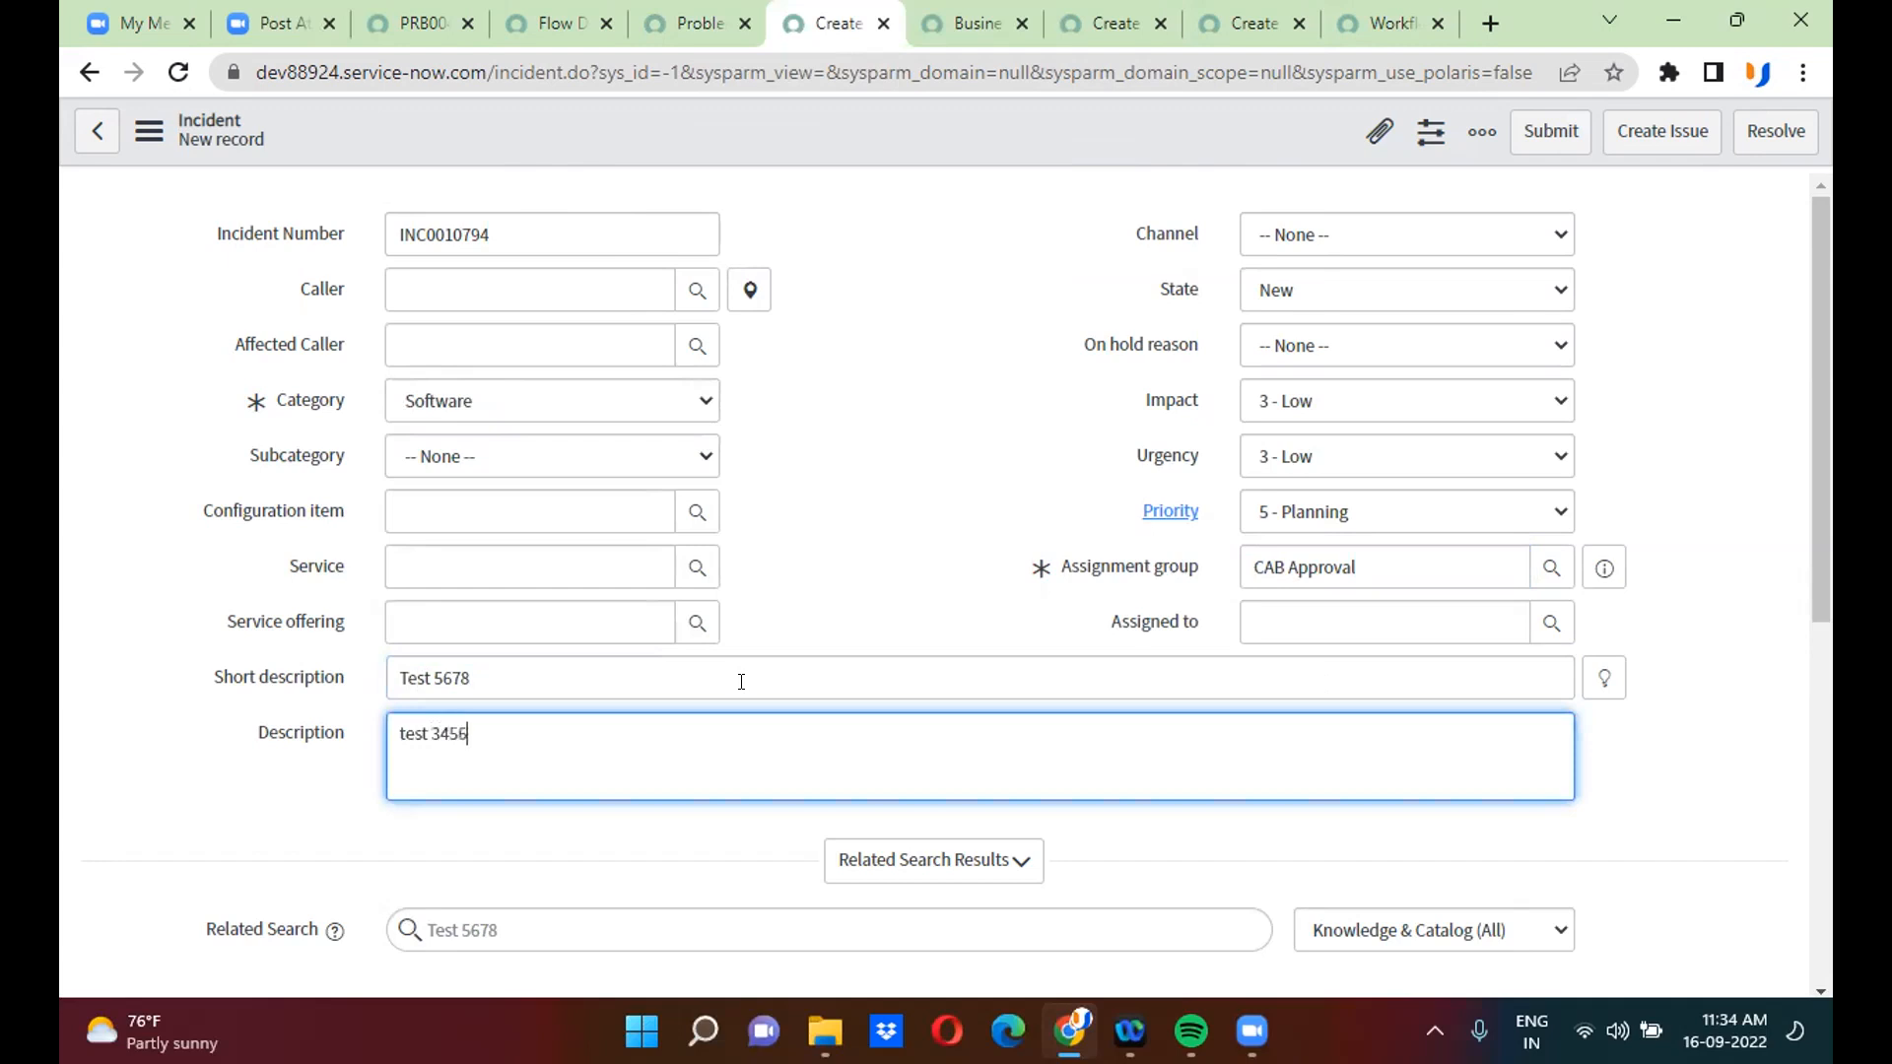
- Save the new incident and stay on its record
right_click(842, 122)
left_click(889, 146)
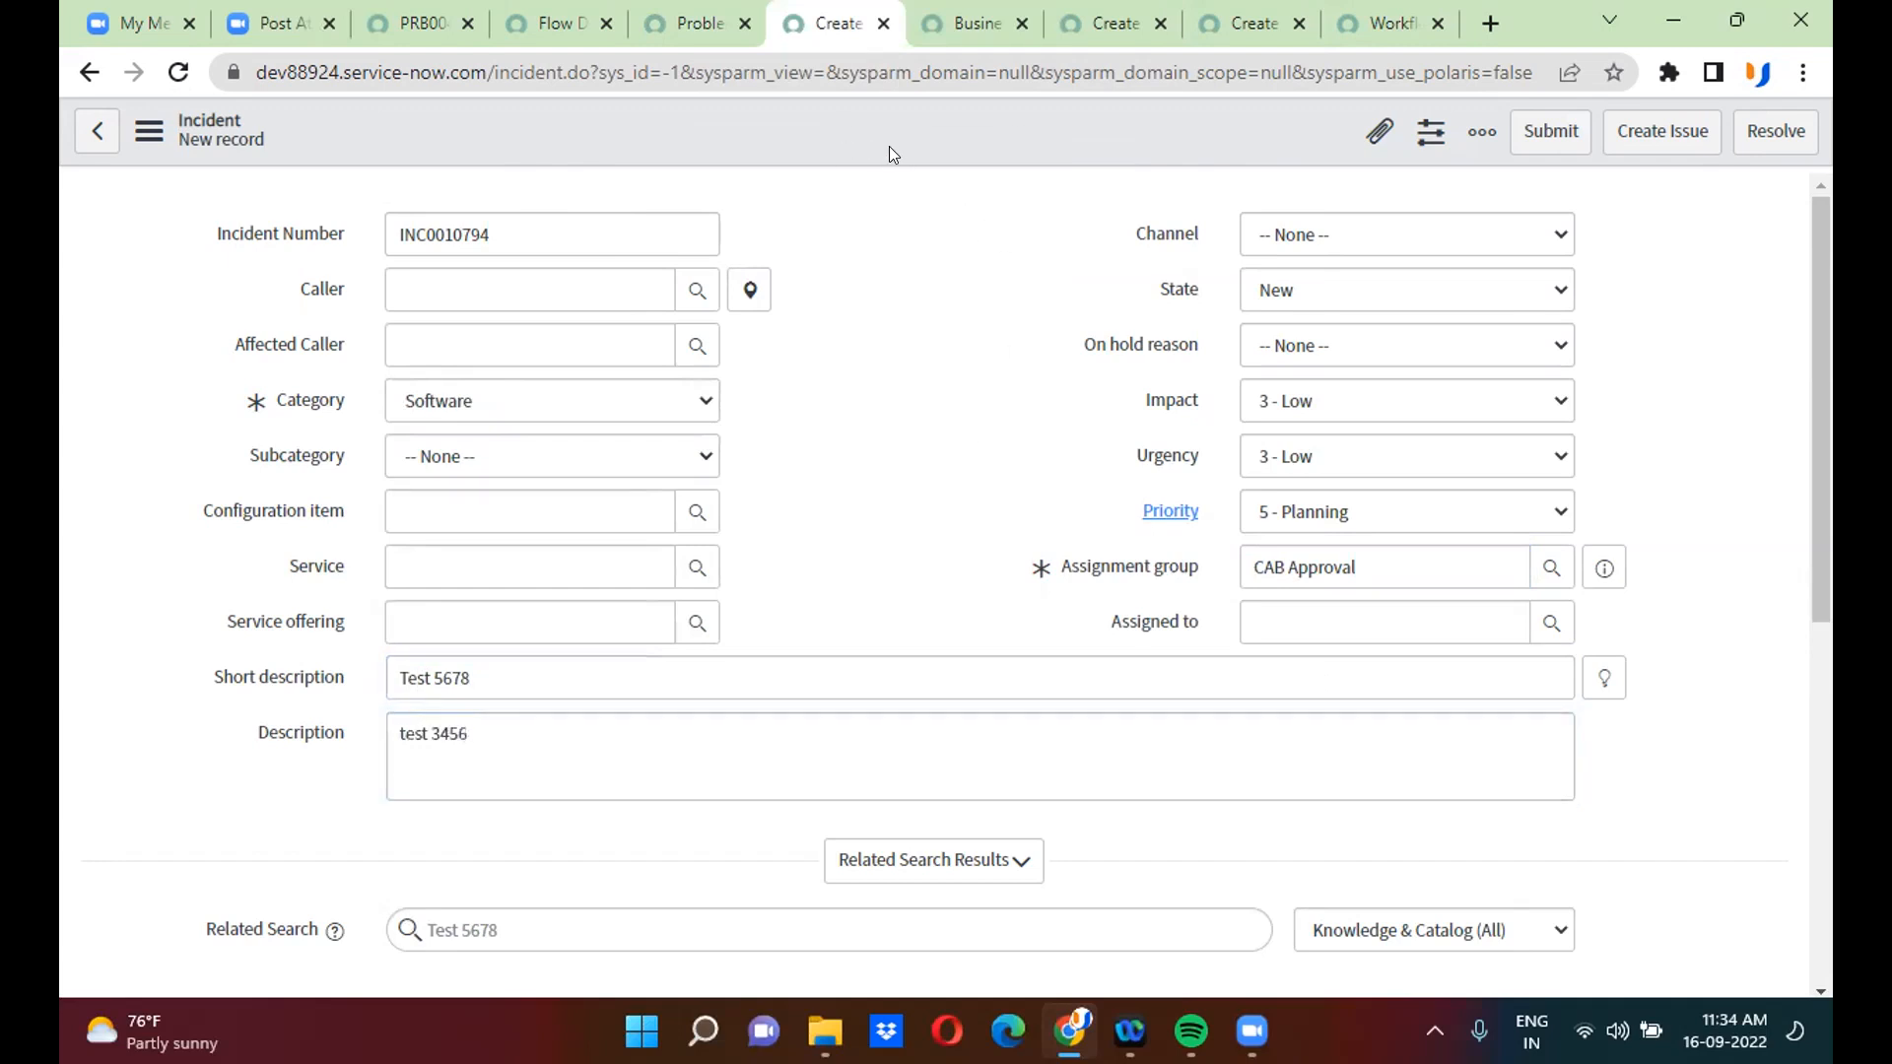
right_click(901, 146)
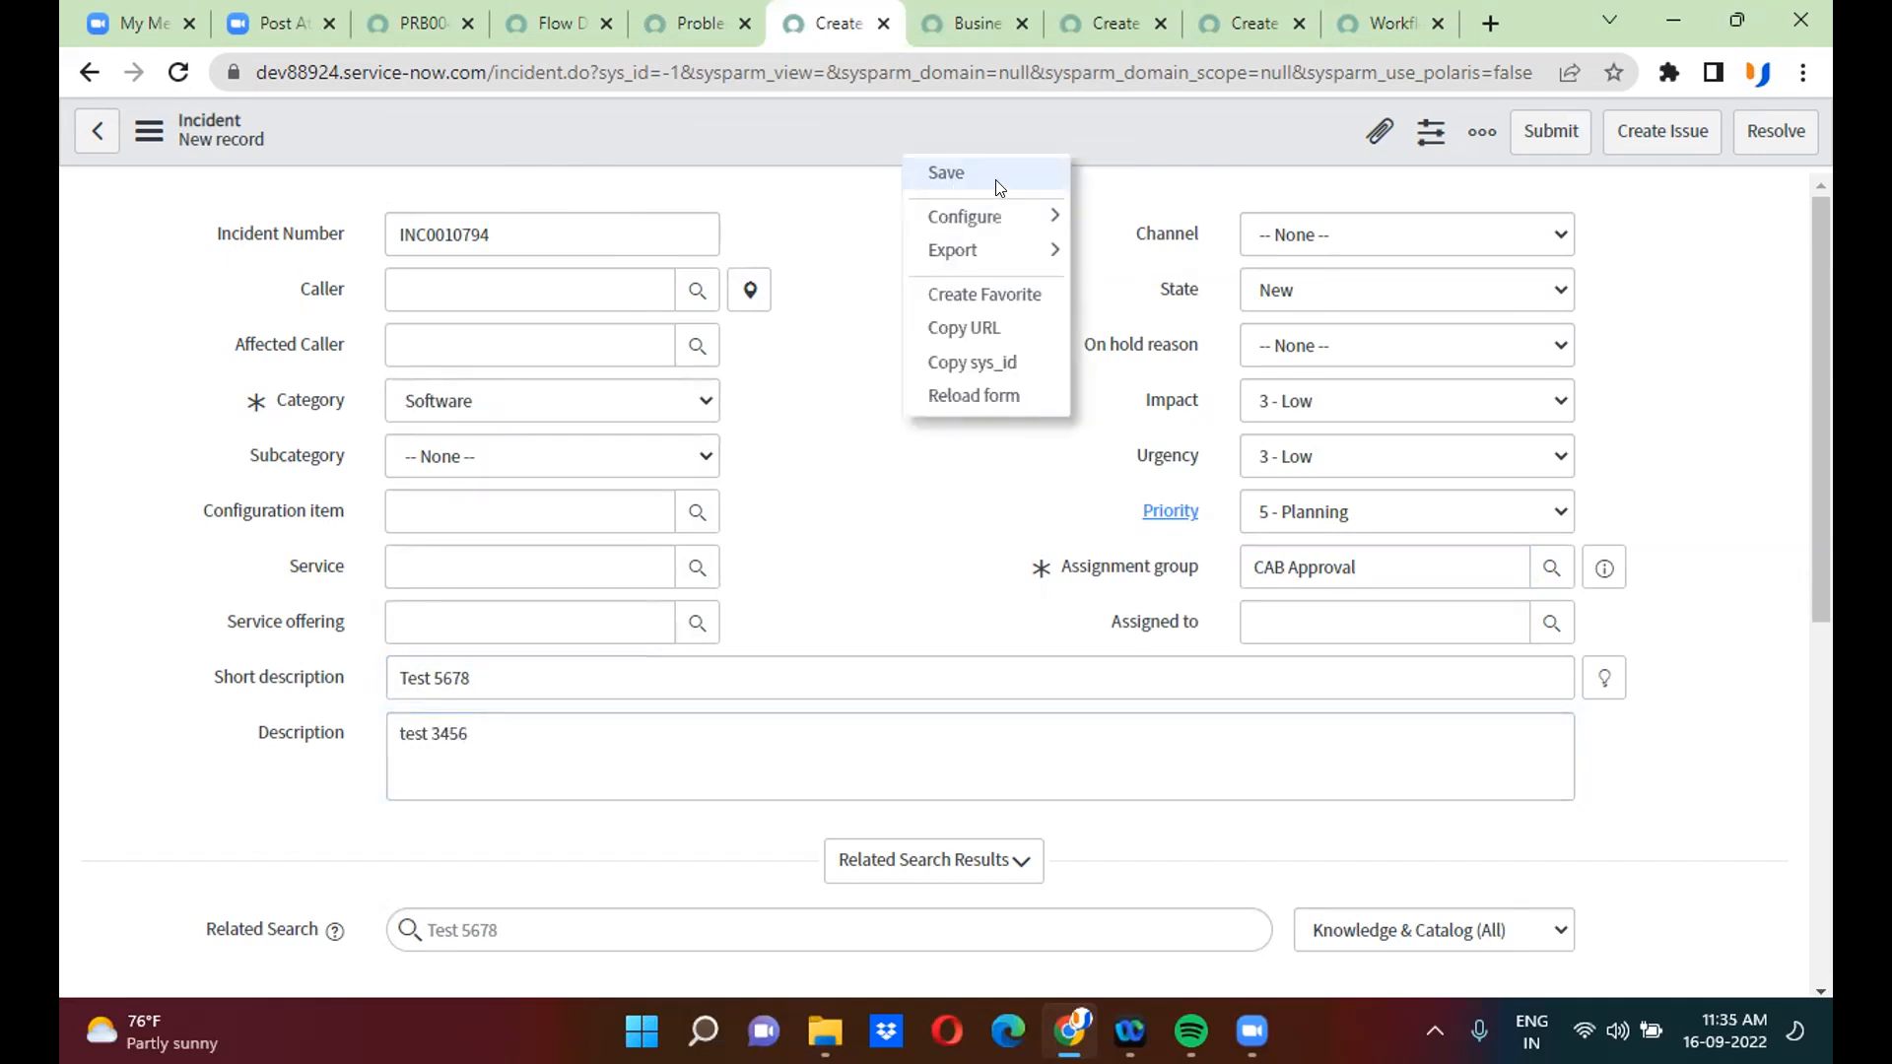
left_click(995, 187)
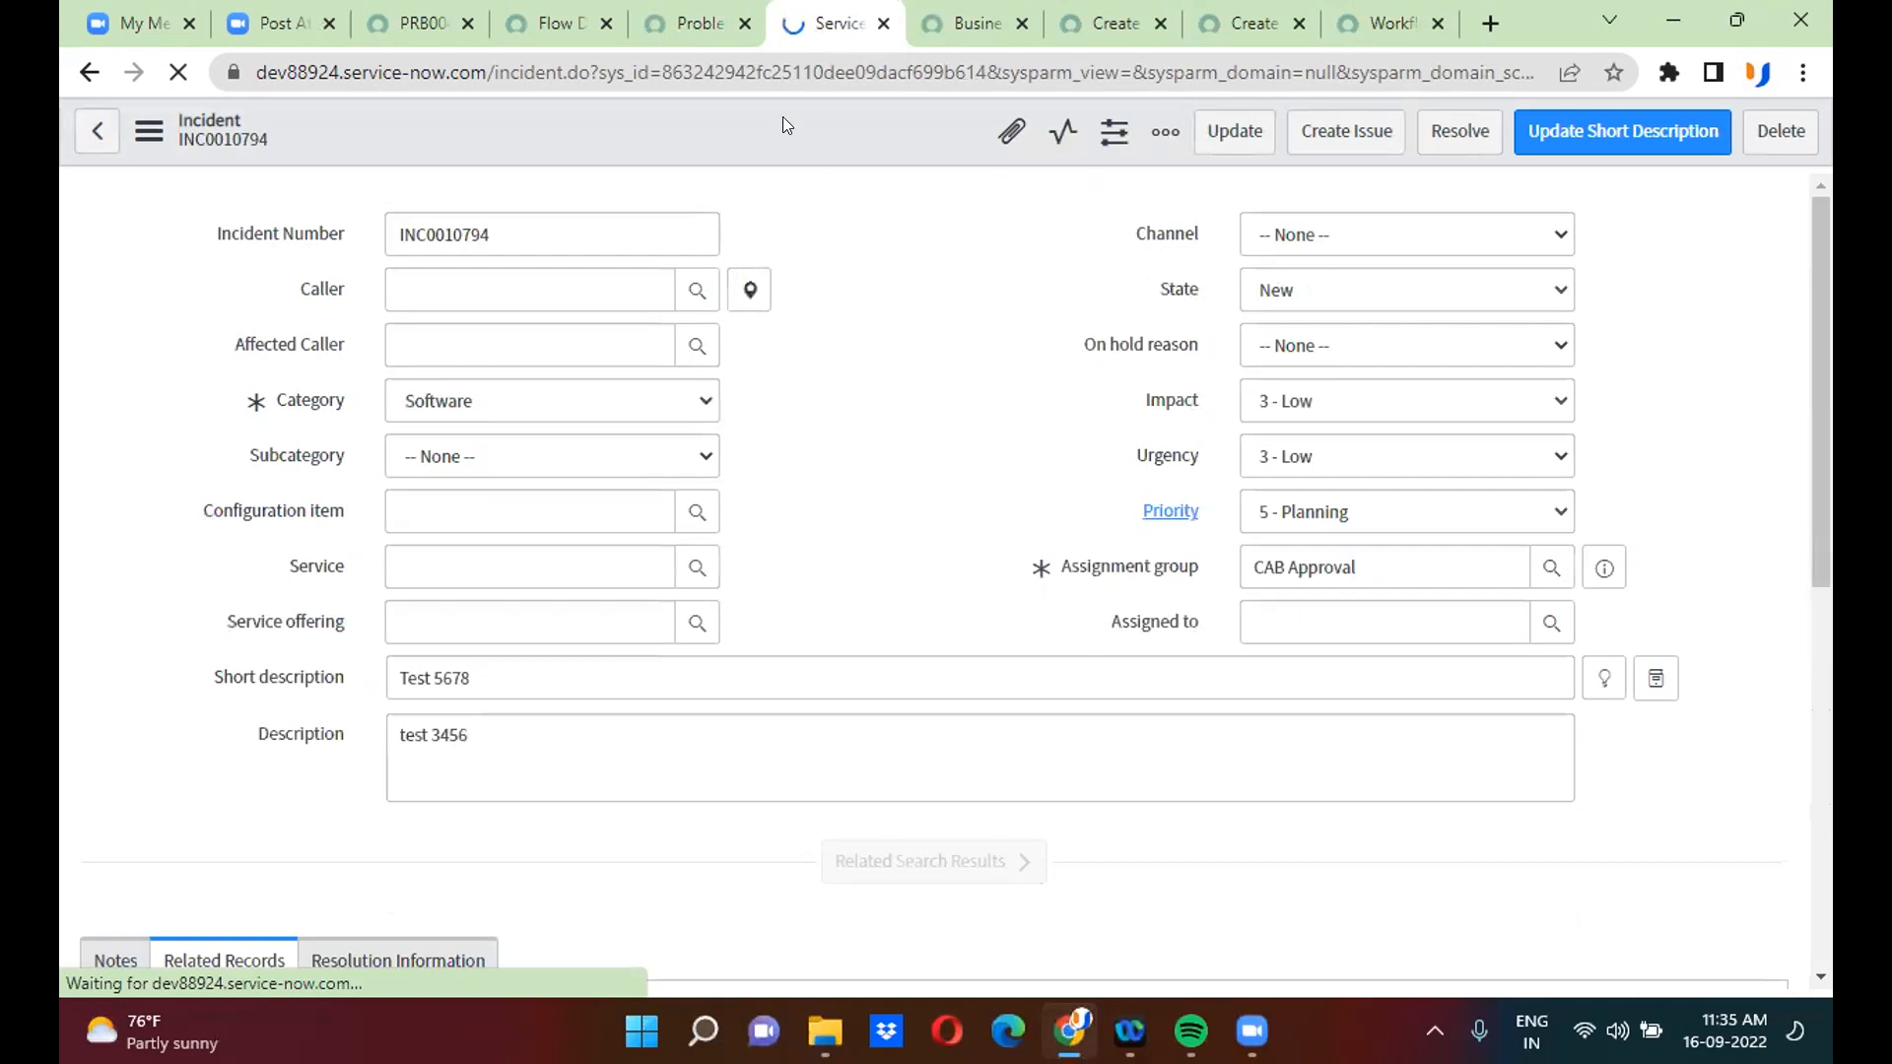
- Refresh the unfiltered problem list to check for a problem created from the new incident
left_click(666, 14)
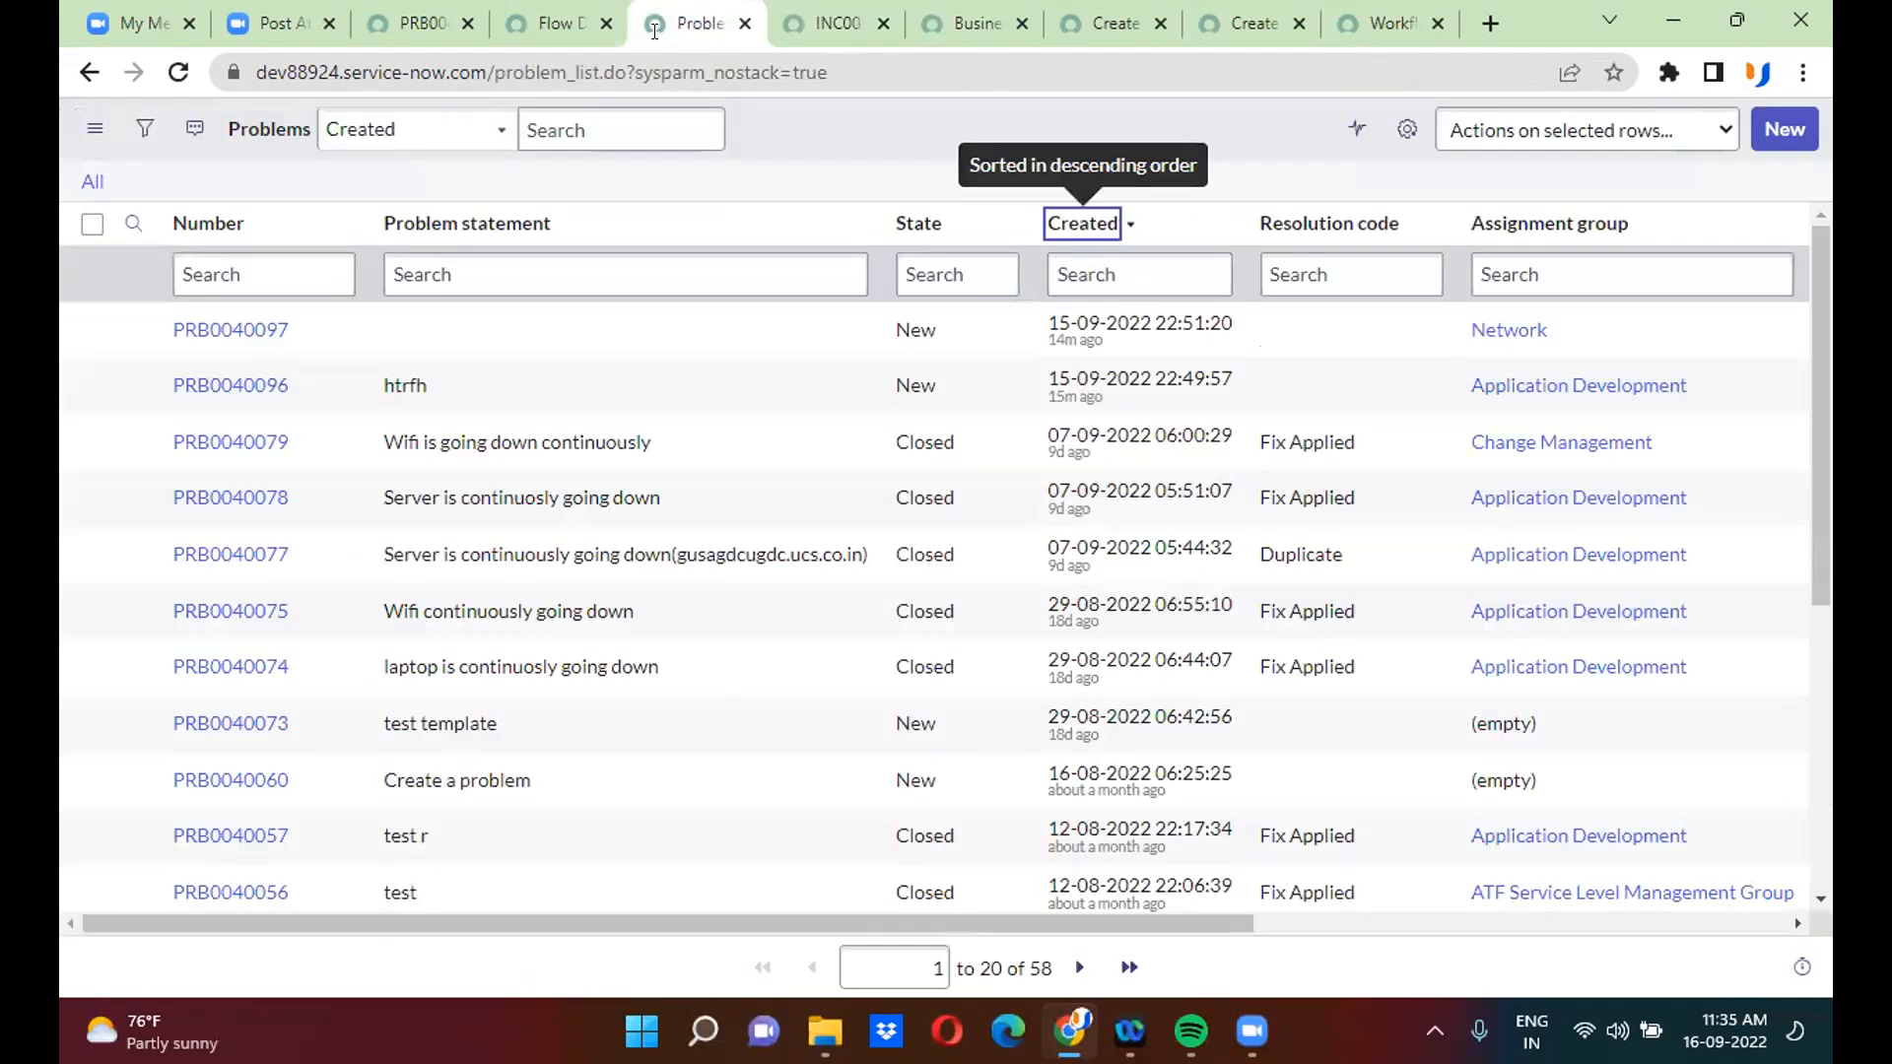
left_click(85, 187)
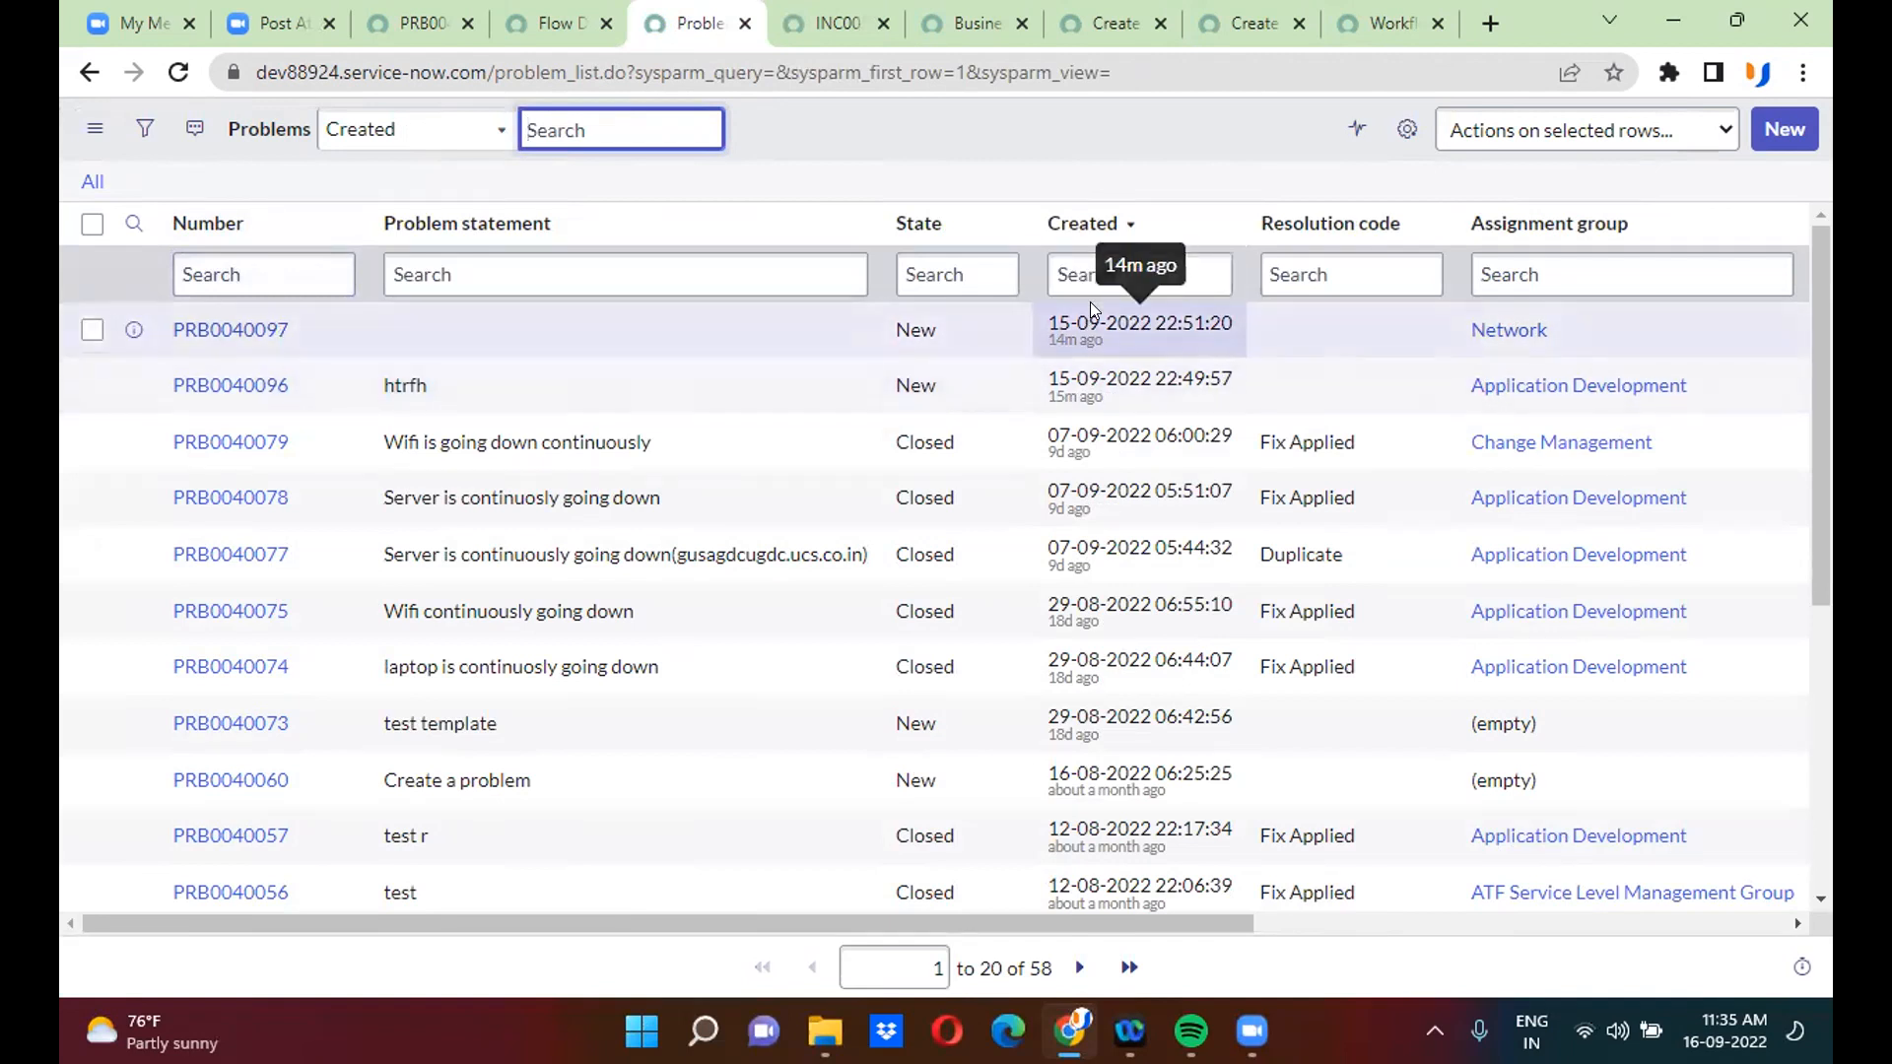
left_click(83, 184)
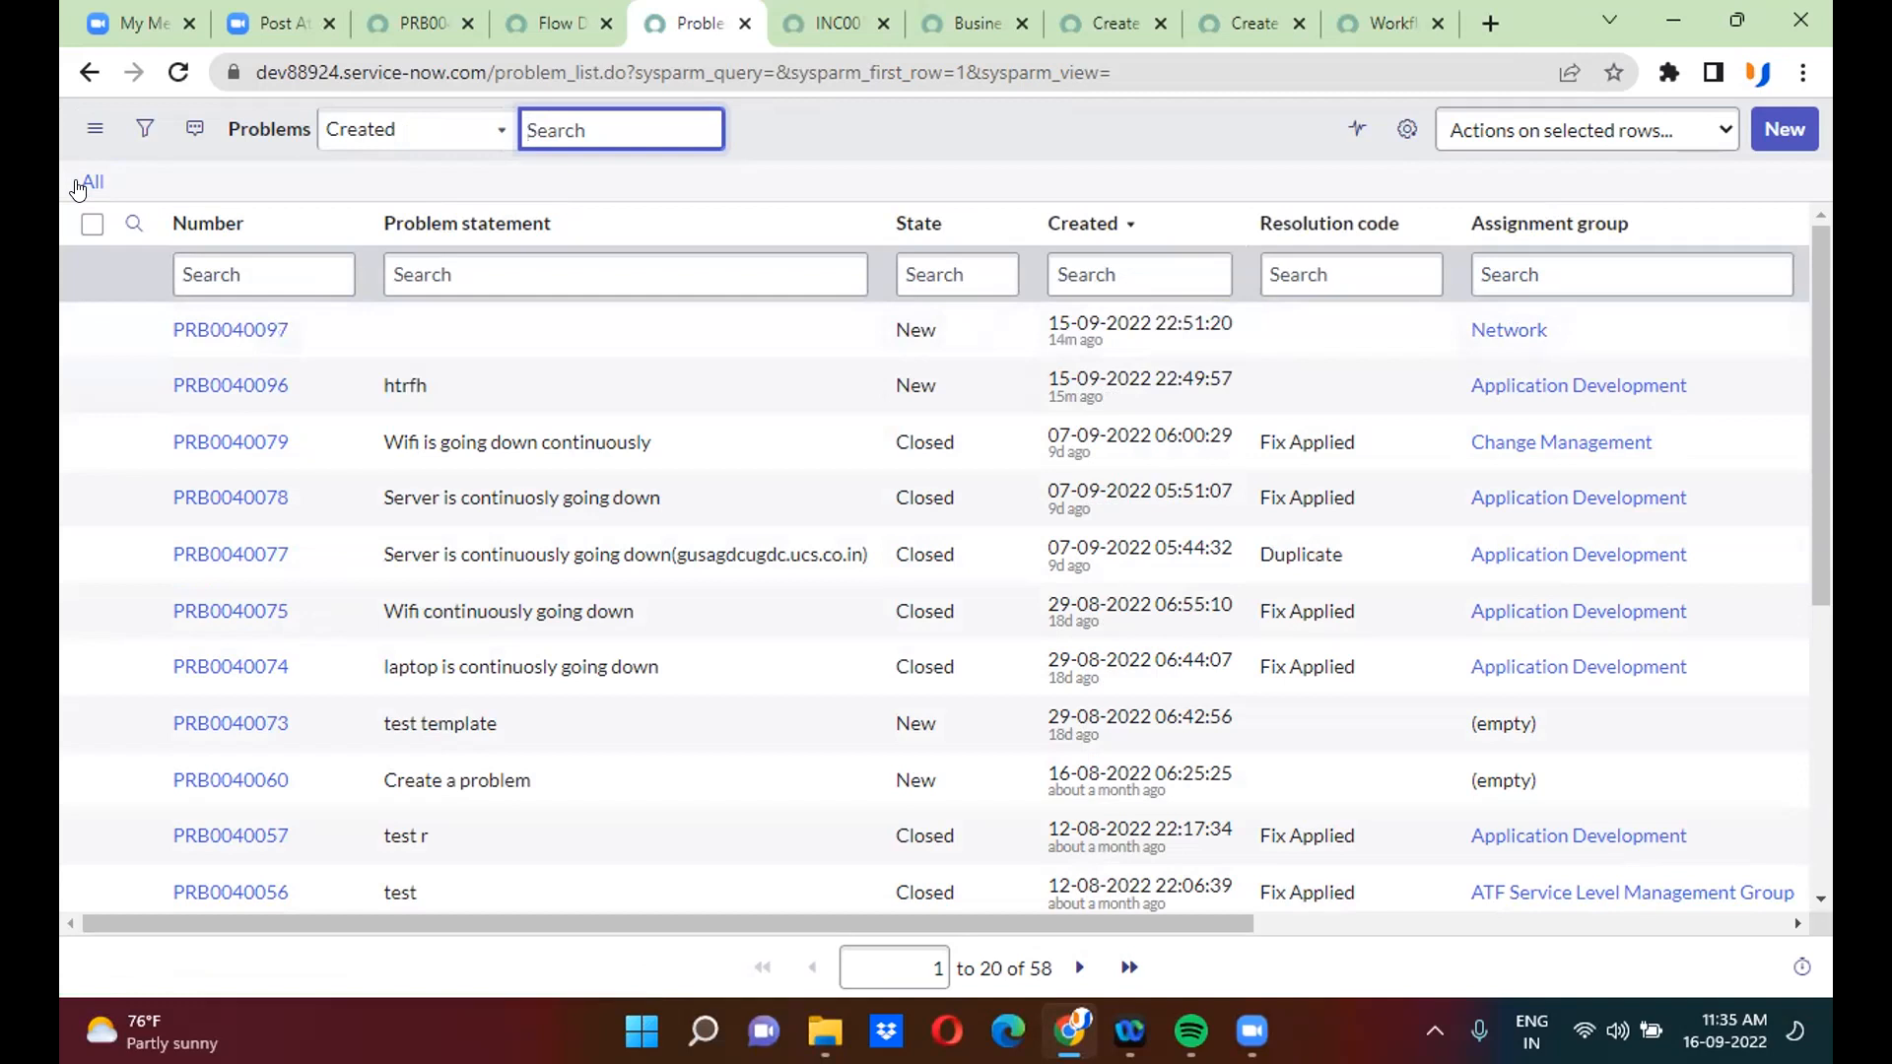
left_click(78, 186)
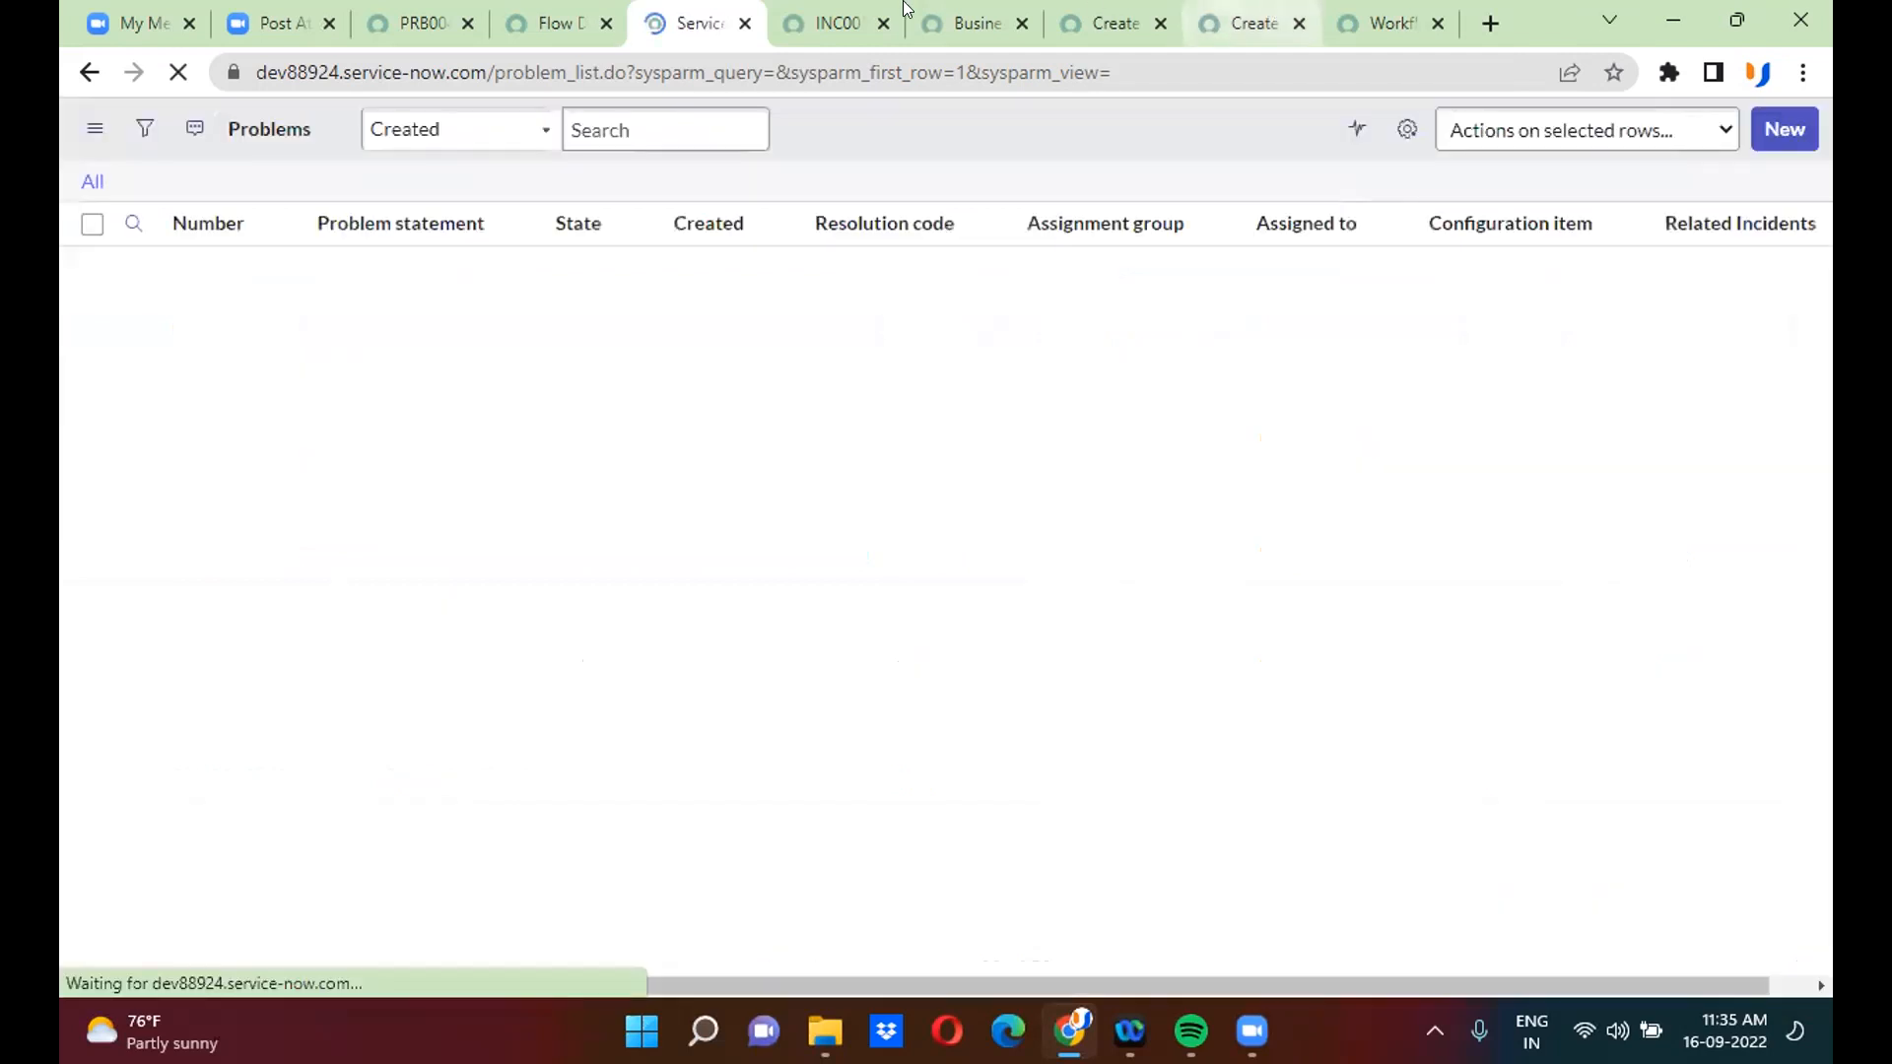
- Open the execution list of the "Create a problem" flow to check its runs
left_click(553, 12)
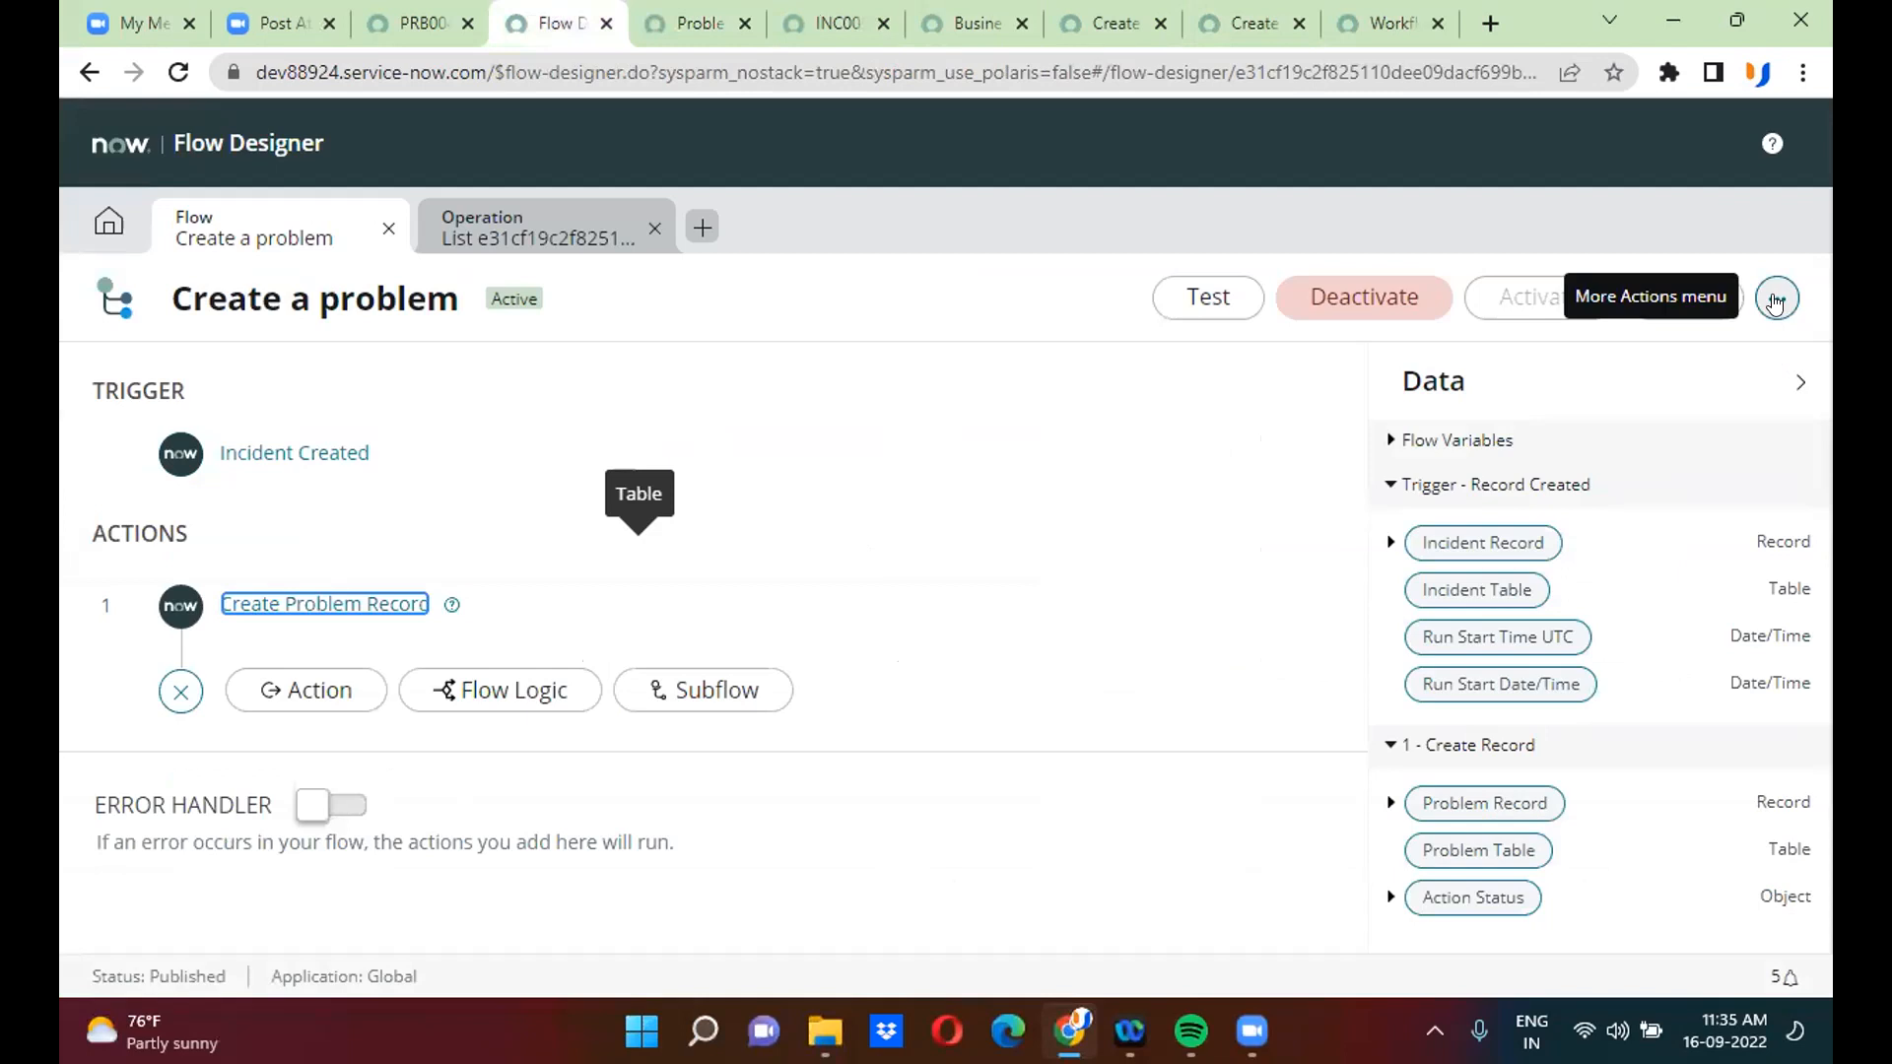
left_click(1776, 302)
left_click(1567, 388)
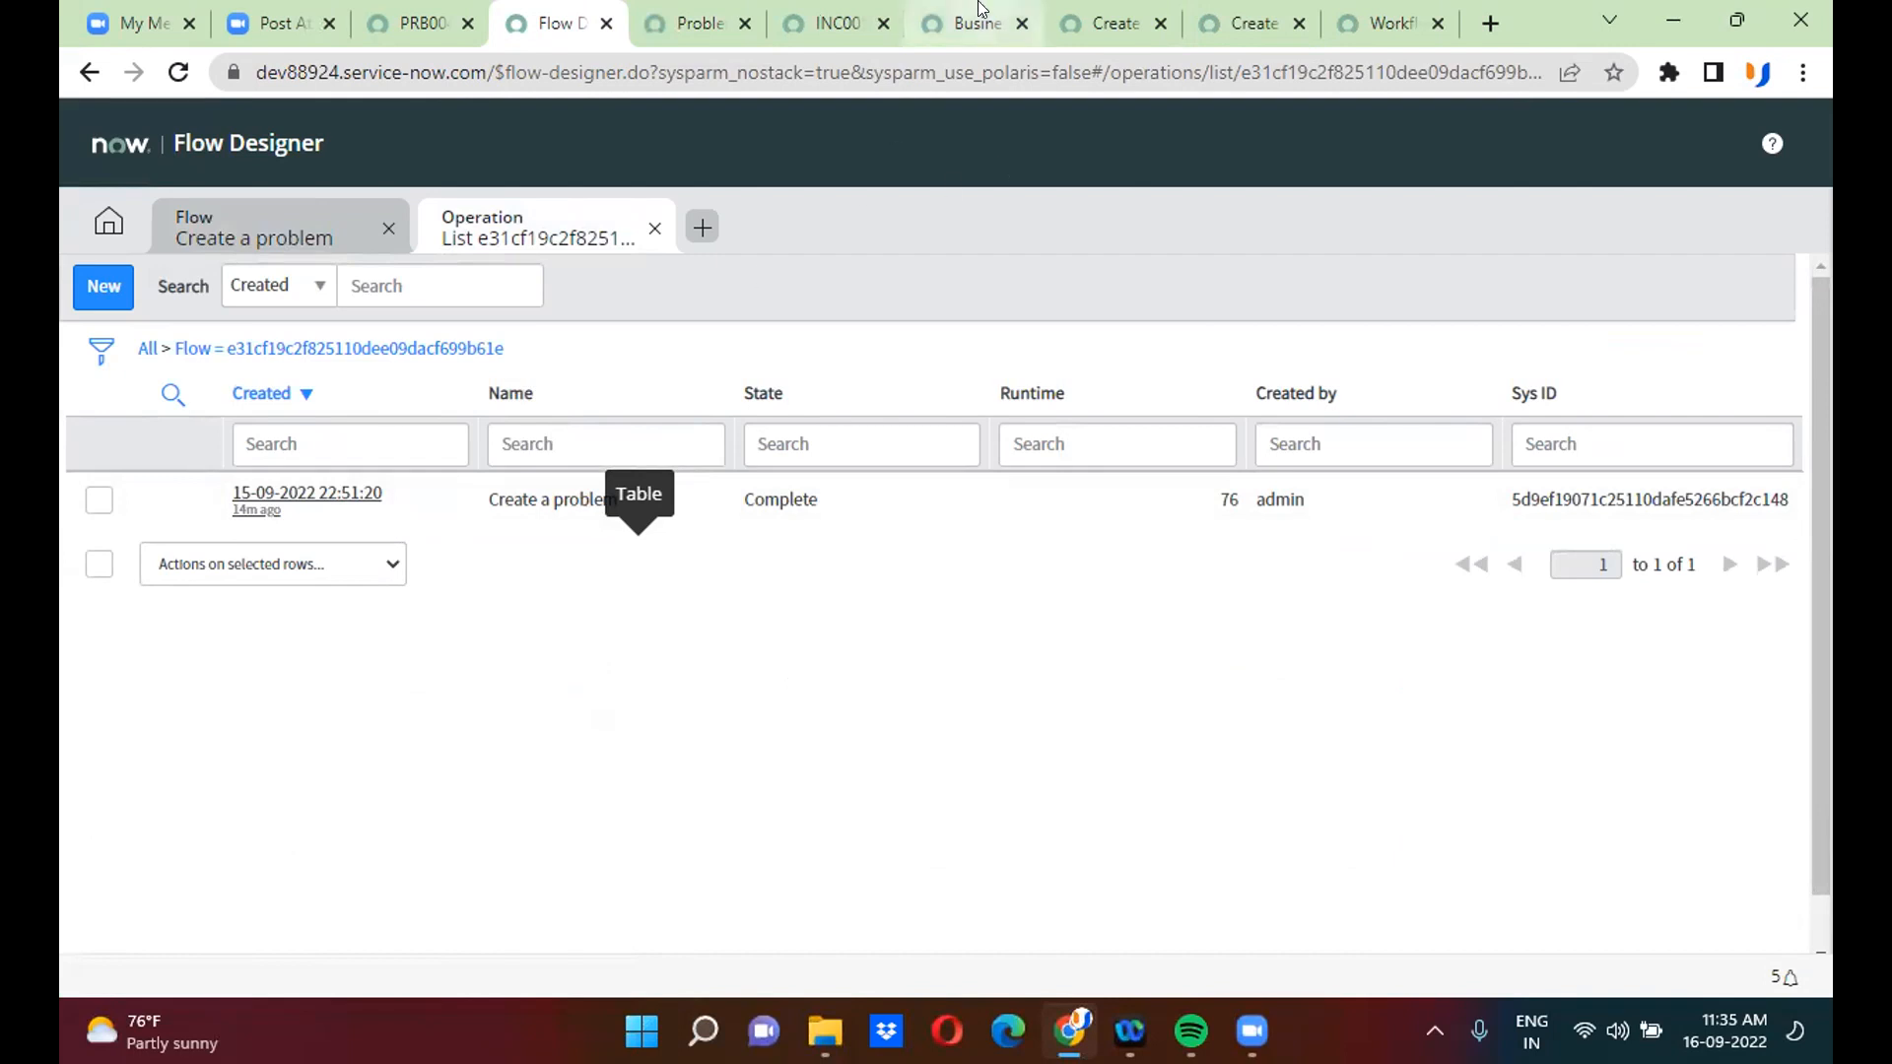
- Close the business rule record for creating a record in another instance, and return to the flow's execution list
left_click(1105, 22)
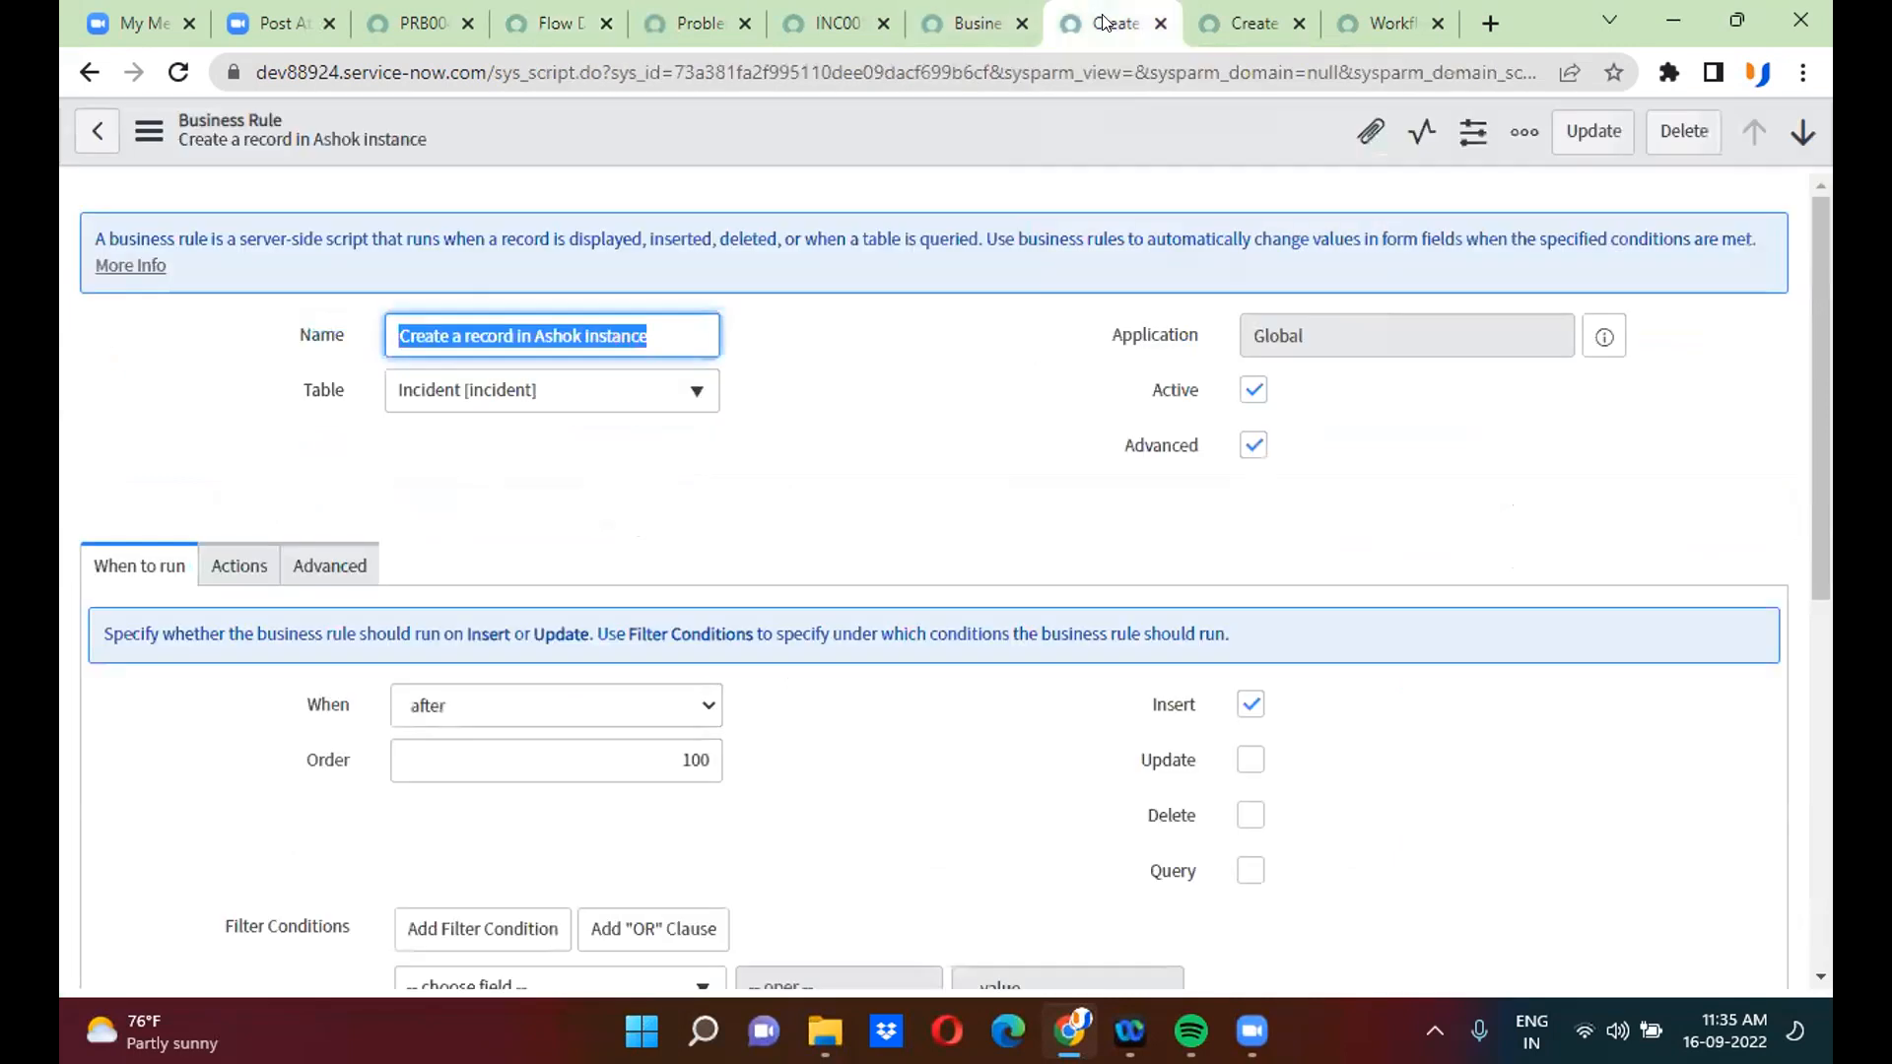
left_click(1160, 23)
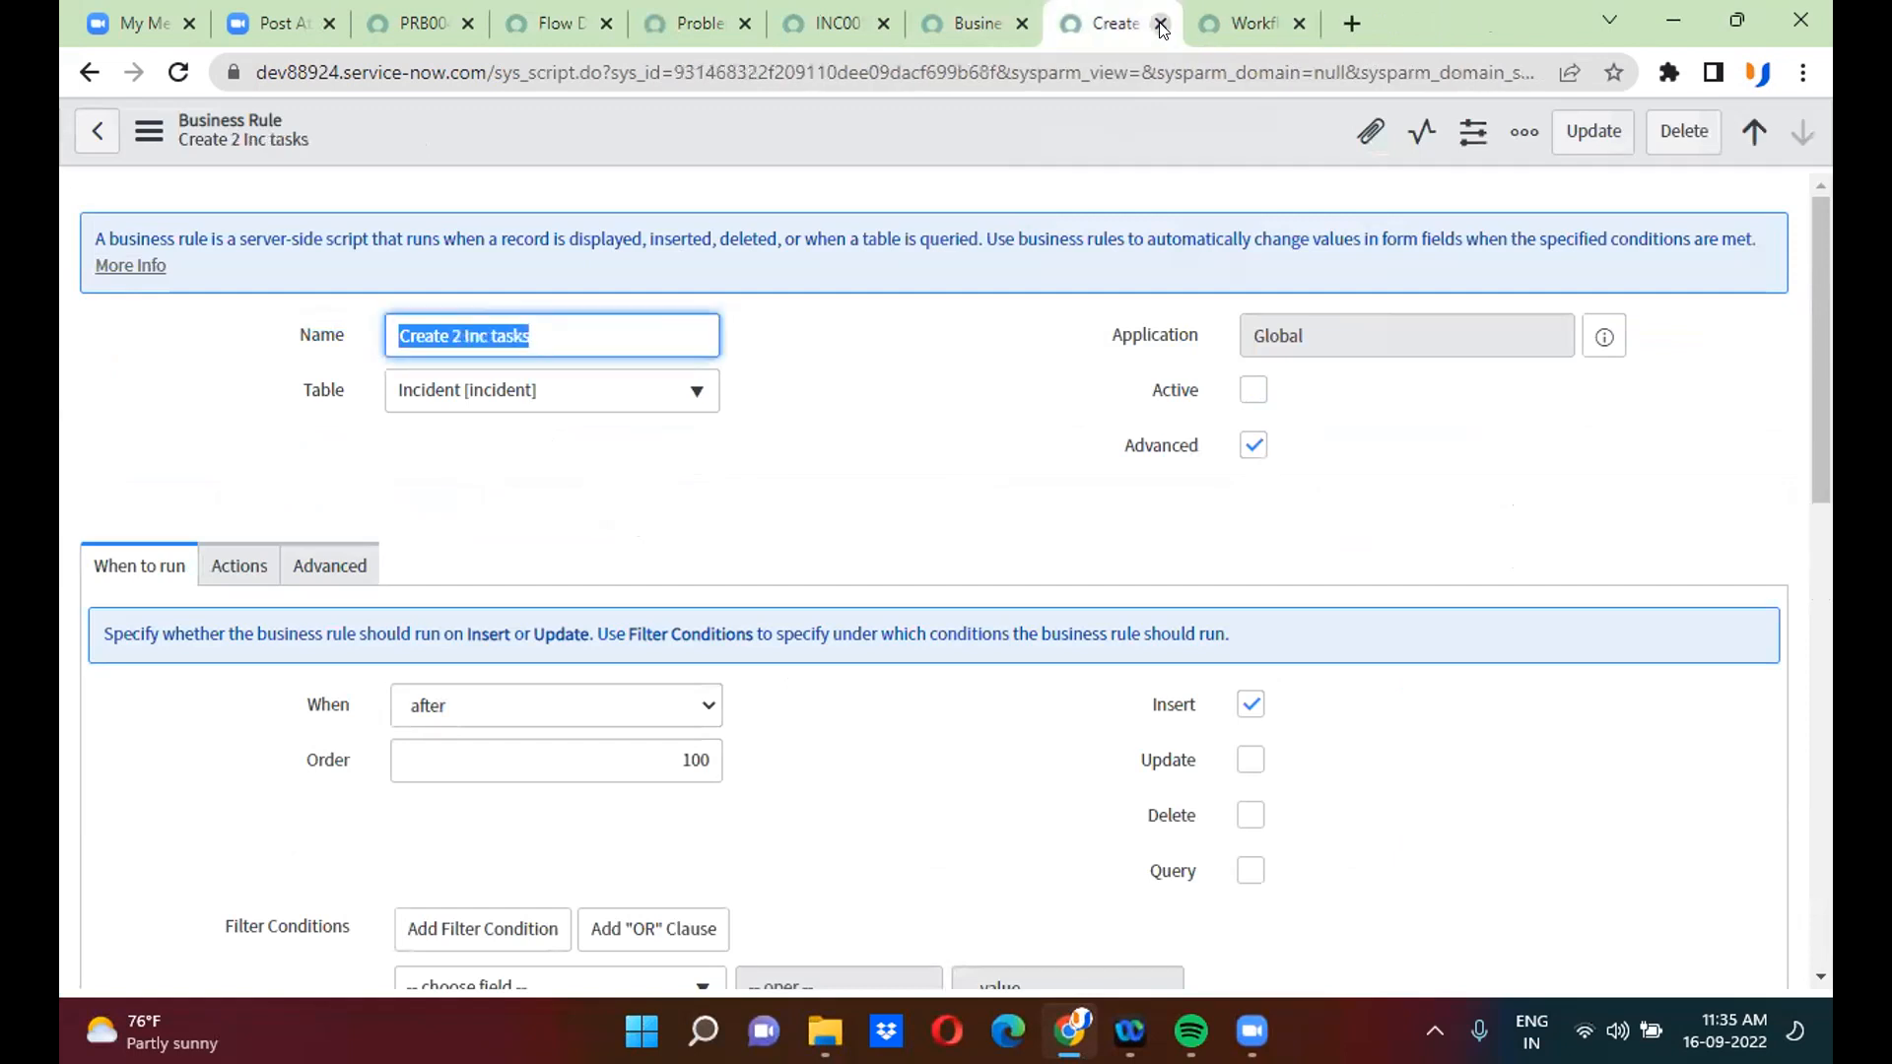
left_click(555, 13)
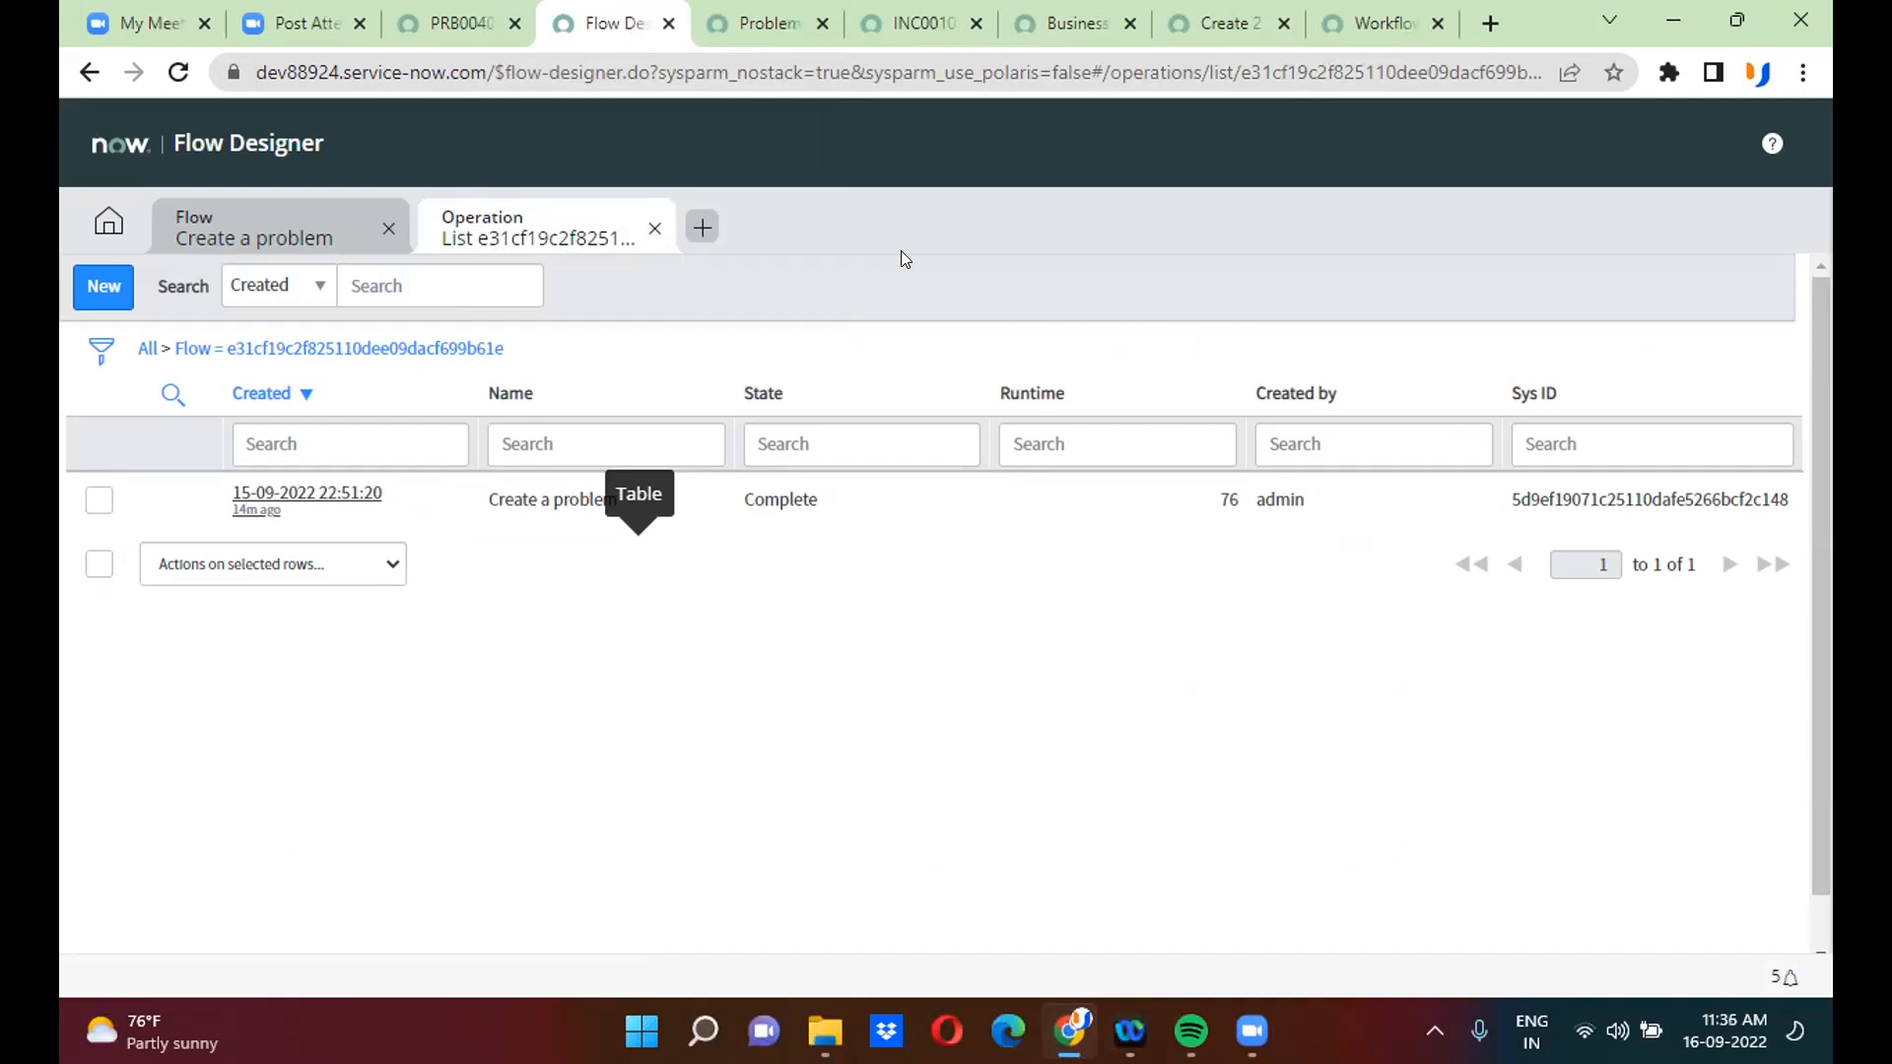
- Find Case Management in the application navigator and open a new case form in a separate browser tab
left_click(431, 22)
left_click(228, 133)
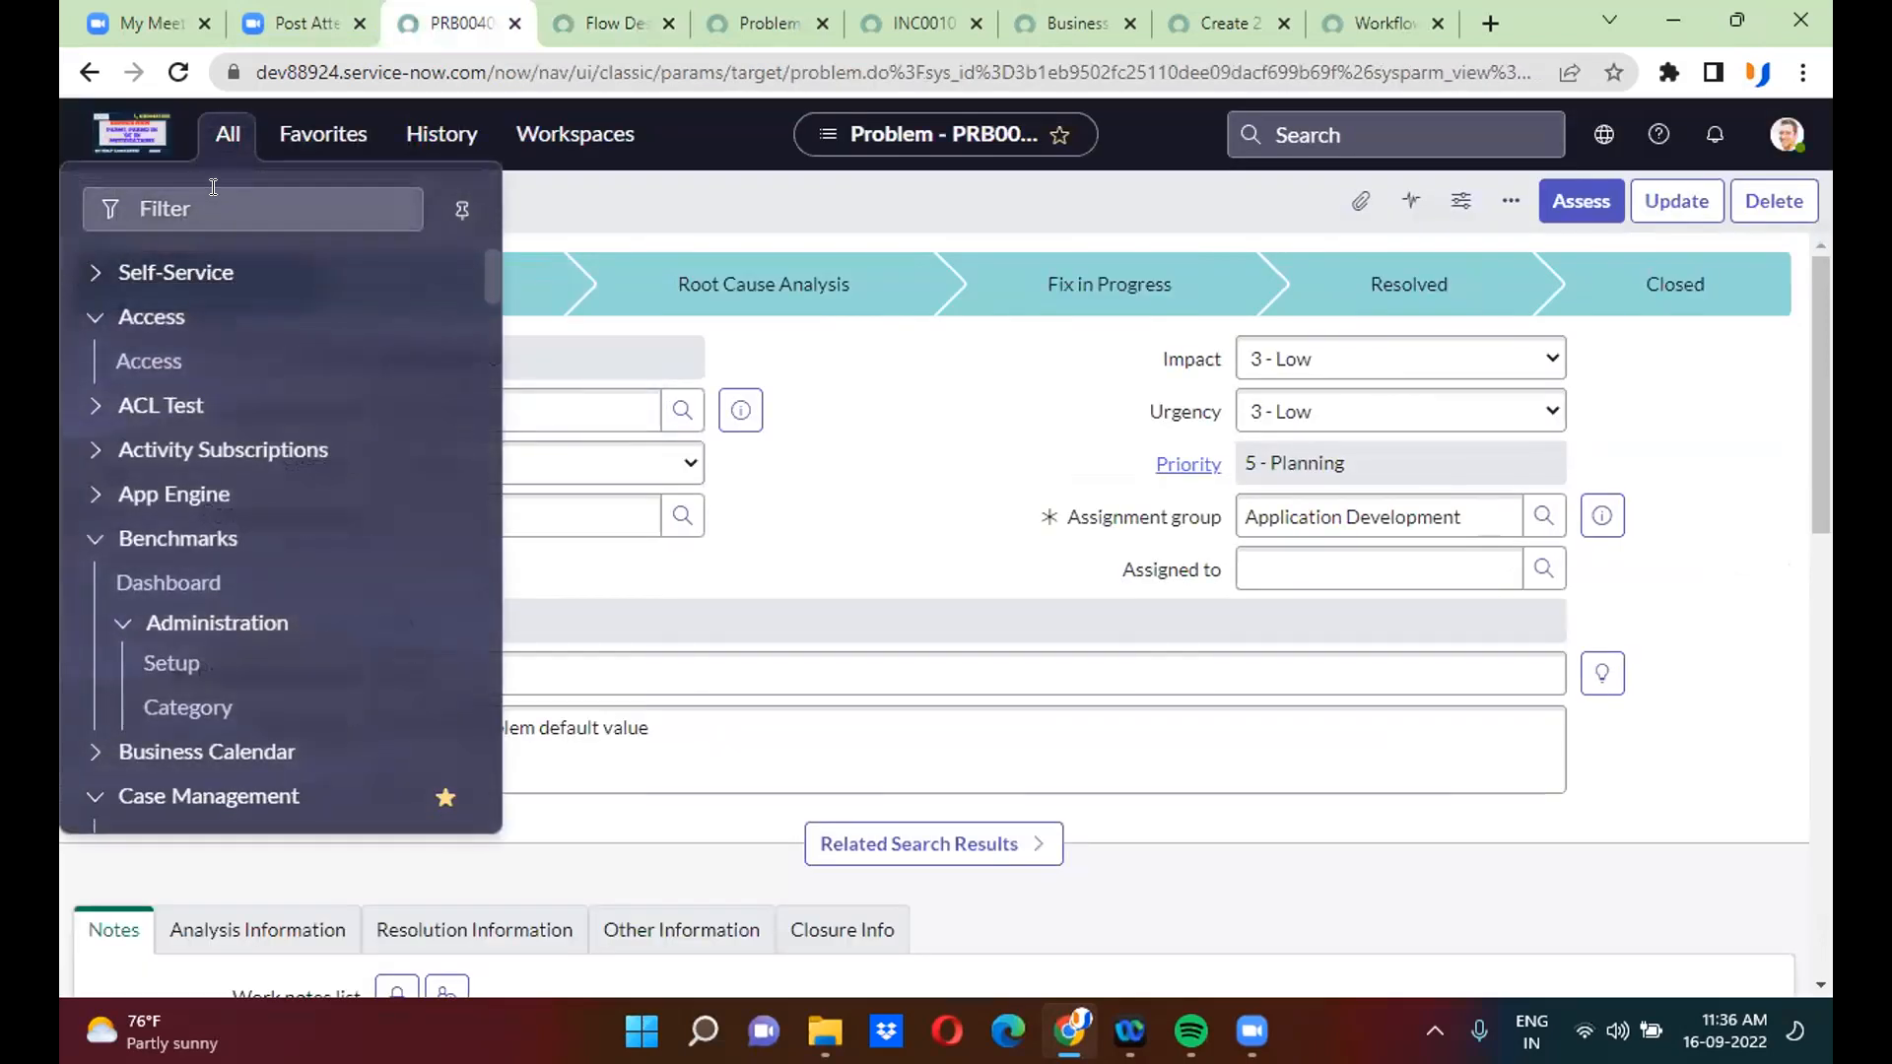
type("case man")
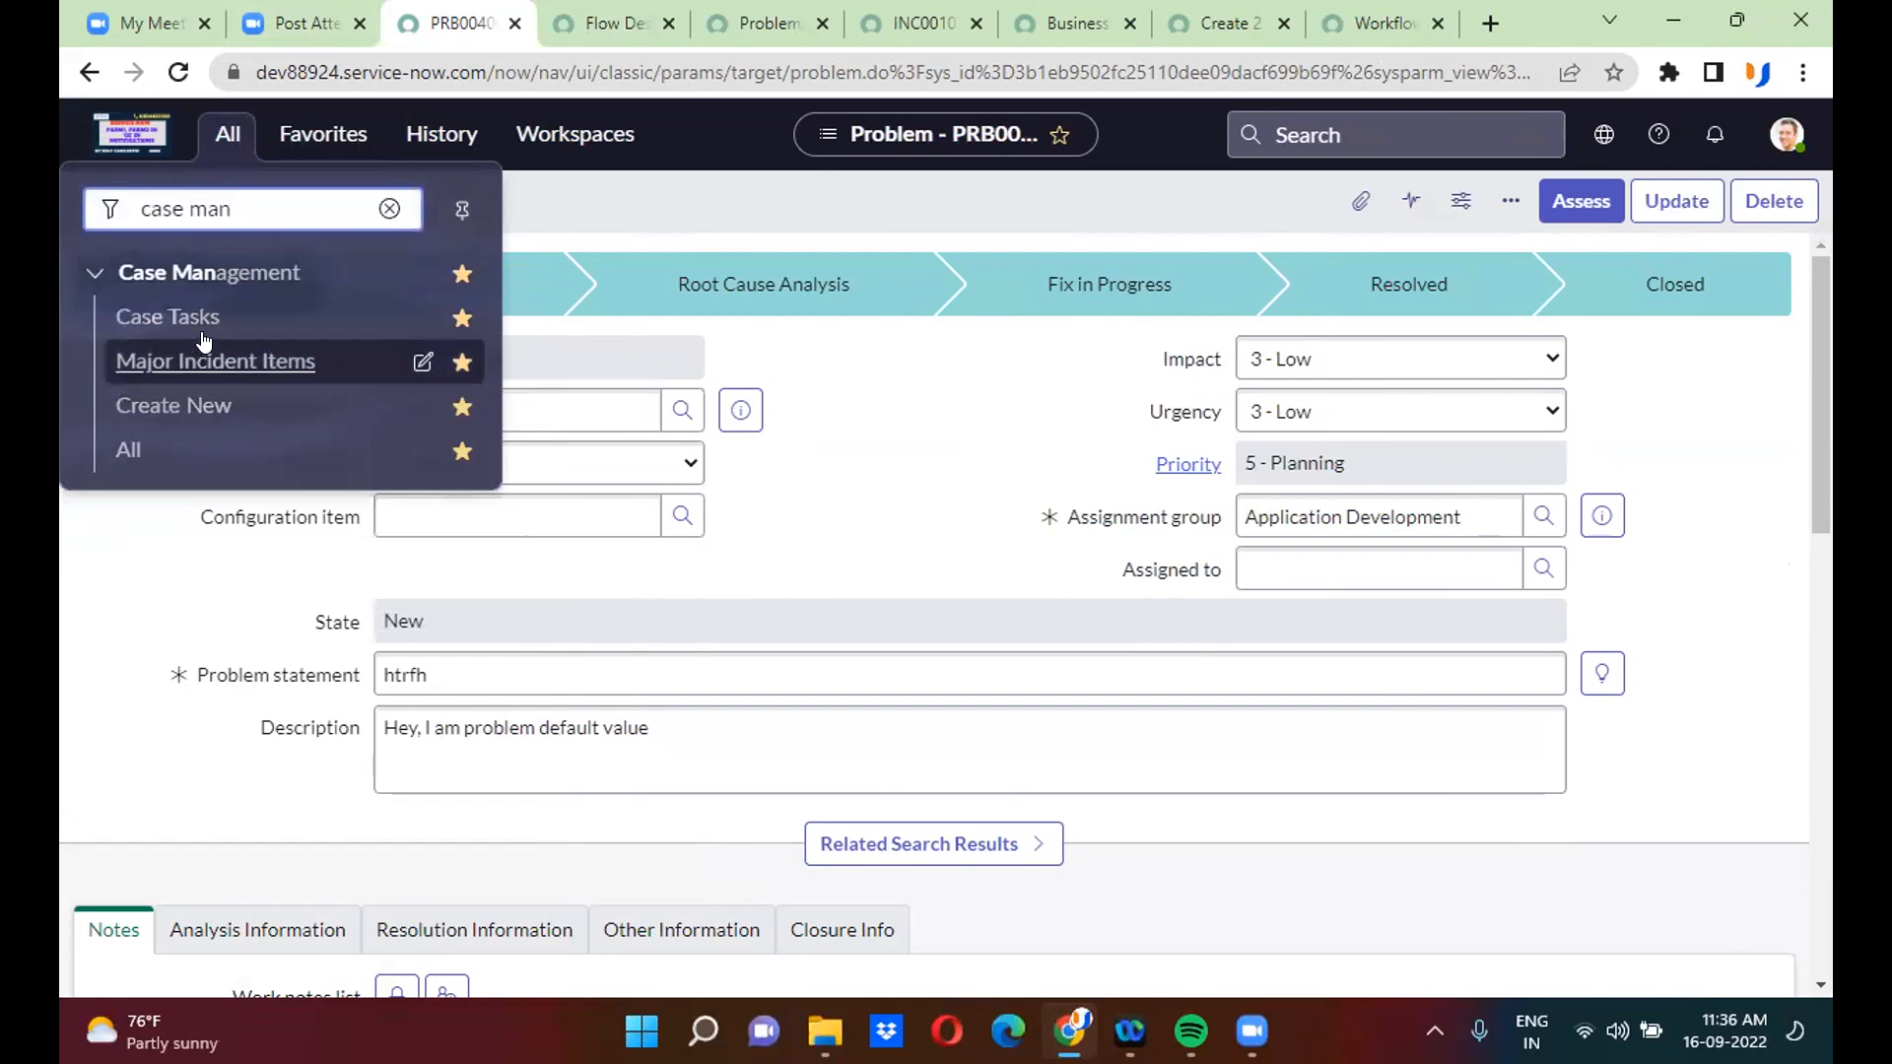
middle_click(201, 409)
left_click(498, 22)
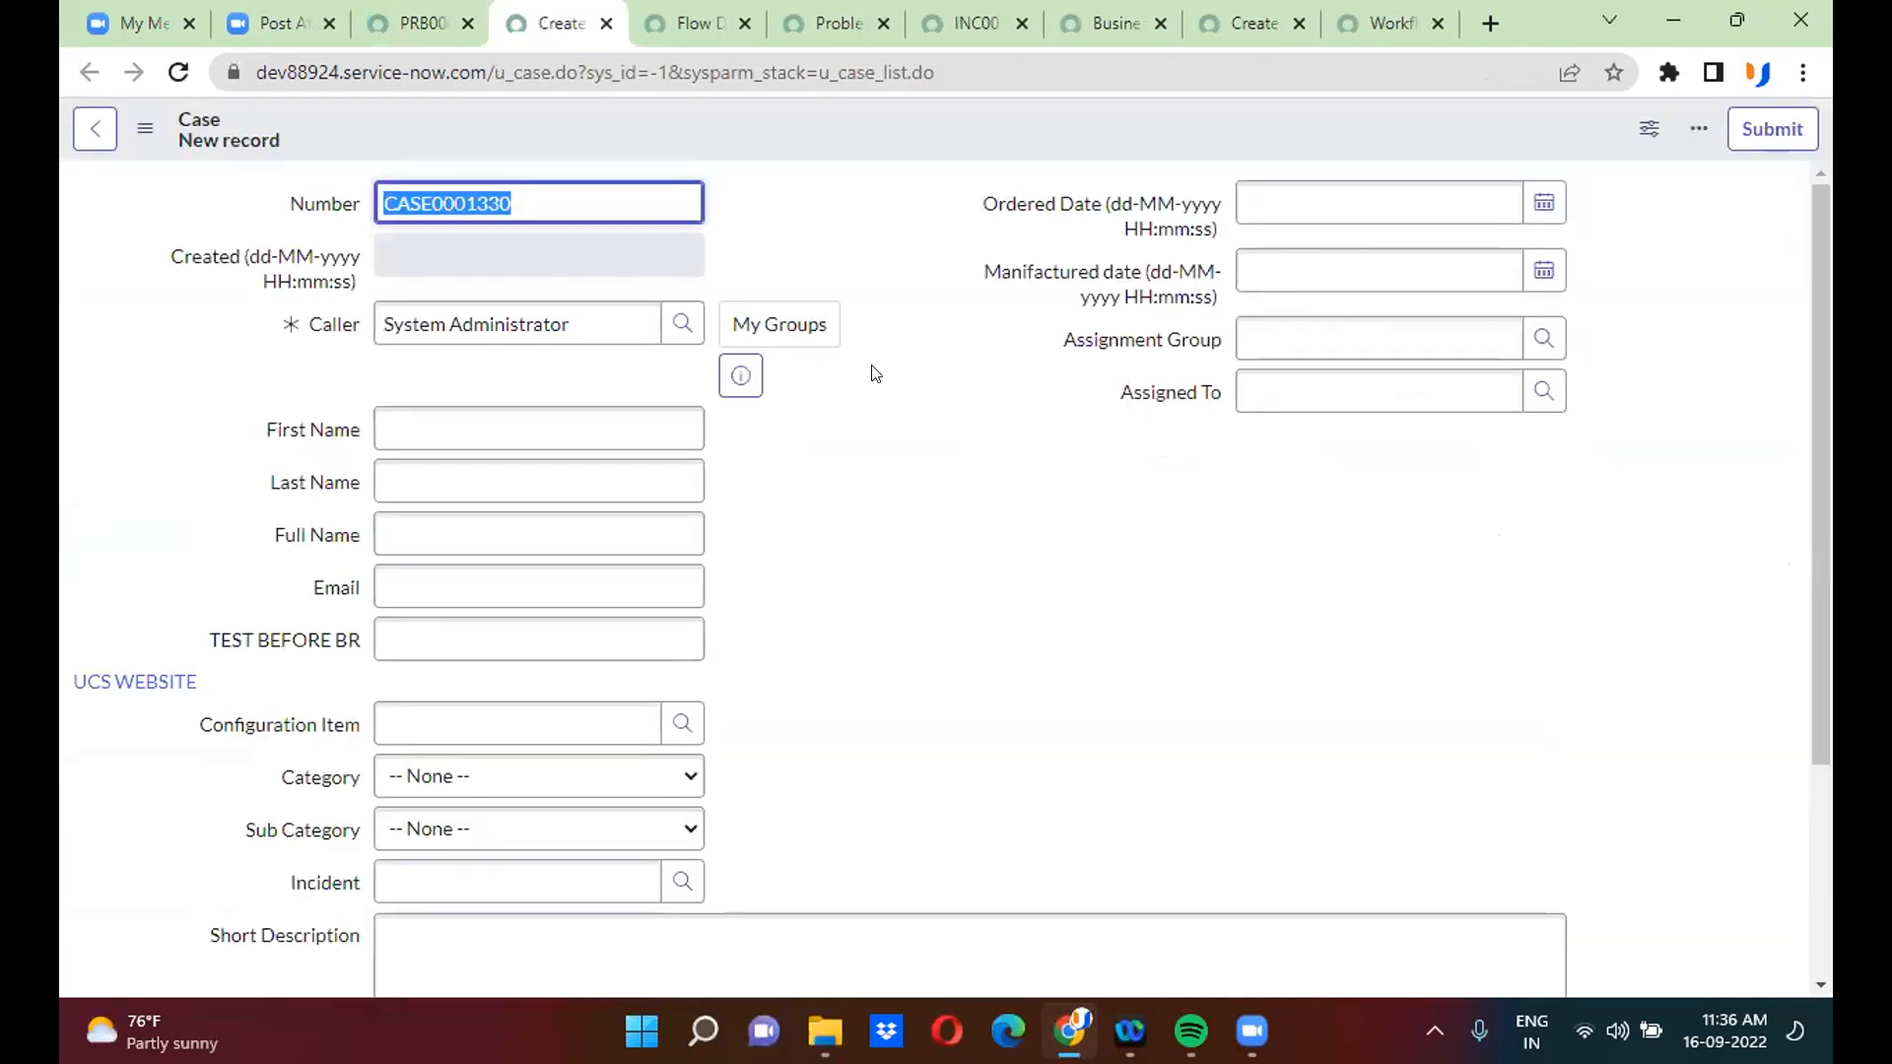
- Look over the new case form and open the business rules configured for the Case table
scroll(875, 523, "down", 3)
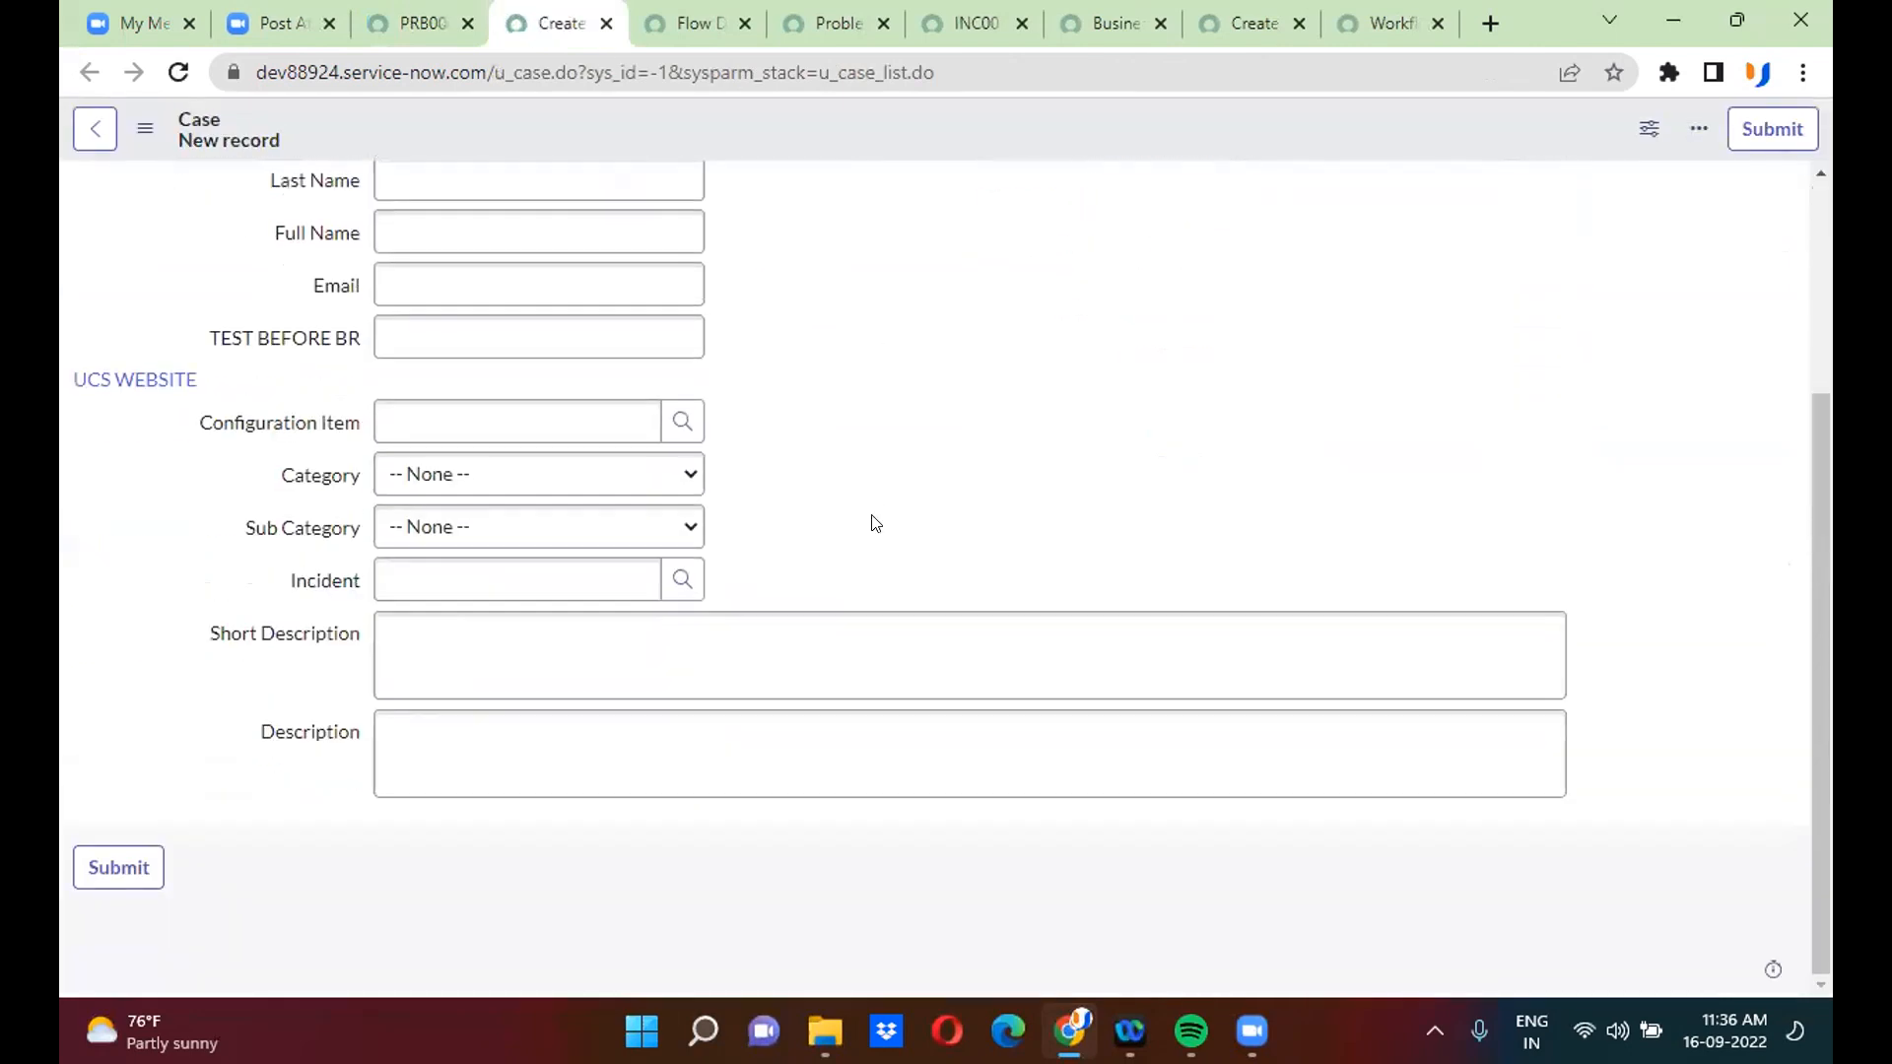
scroll(875, 524, "up", 3)
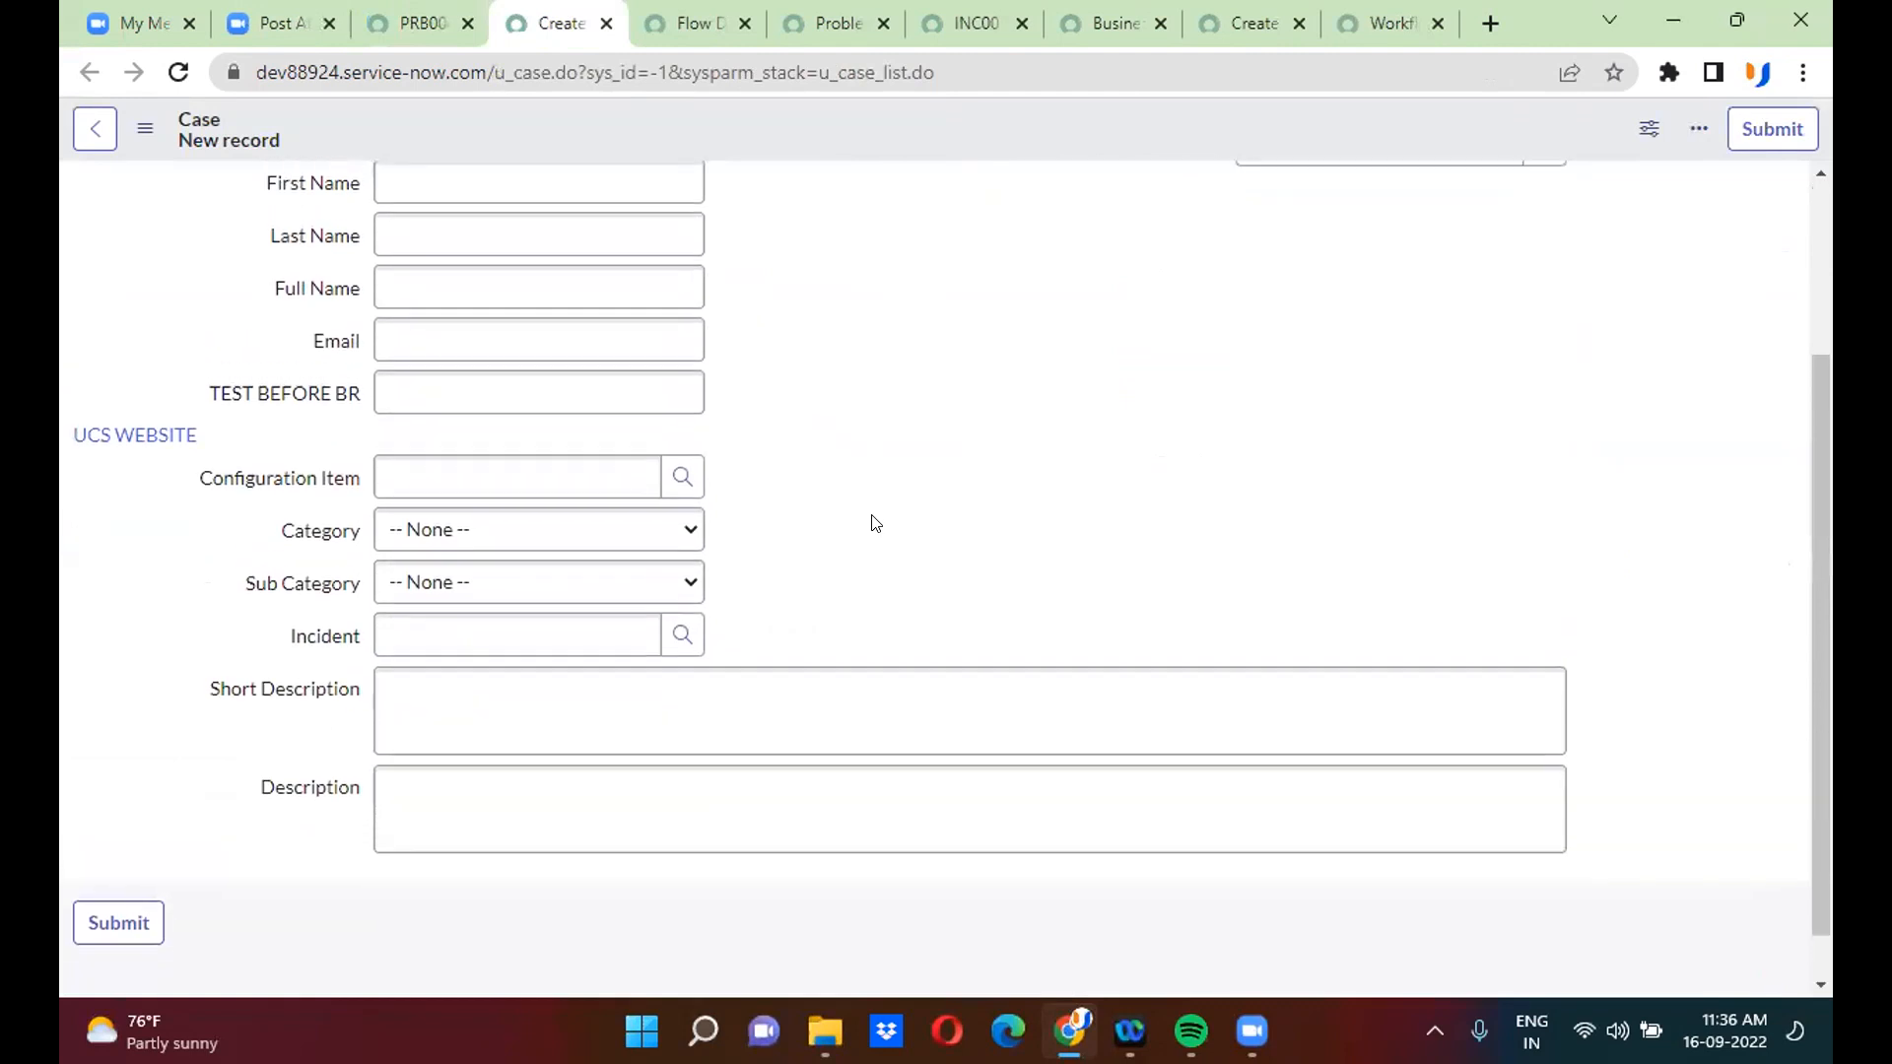
right_click(745, 111)
mouse_move(823, 168)
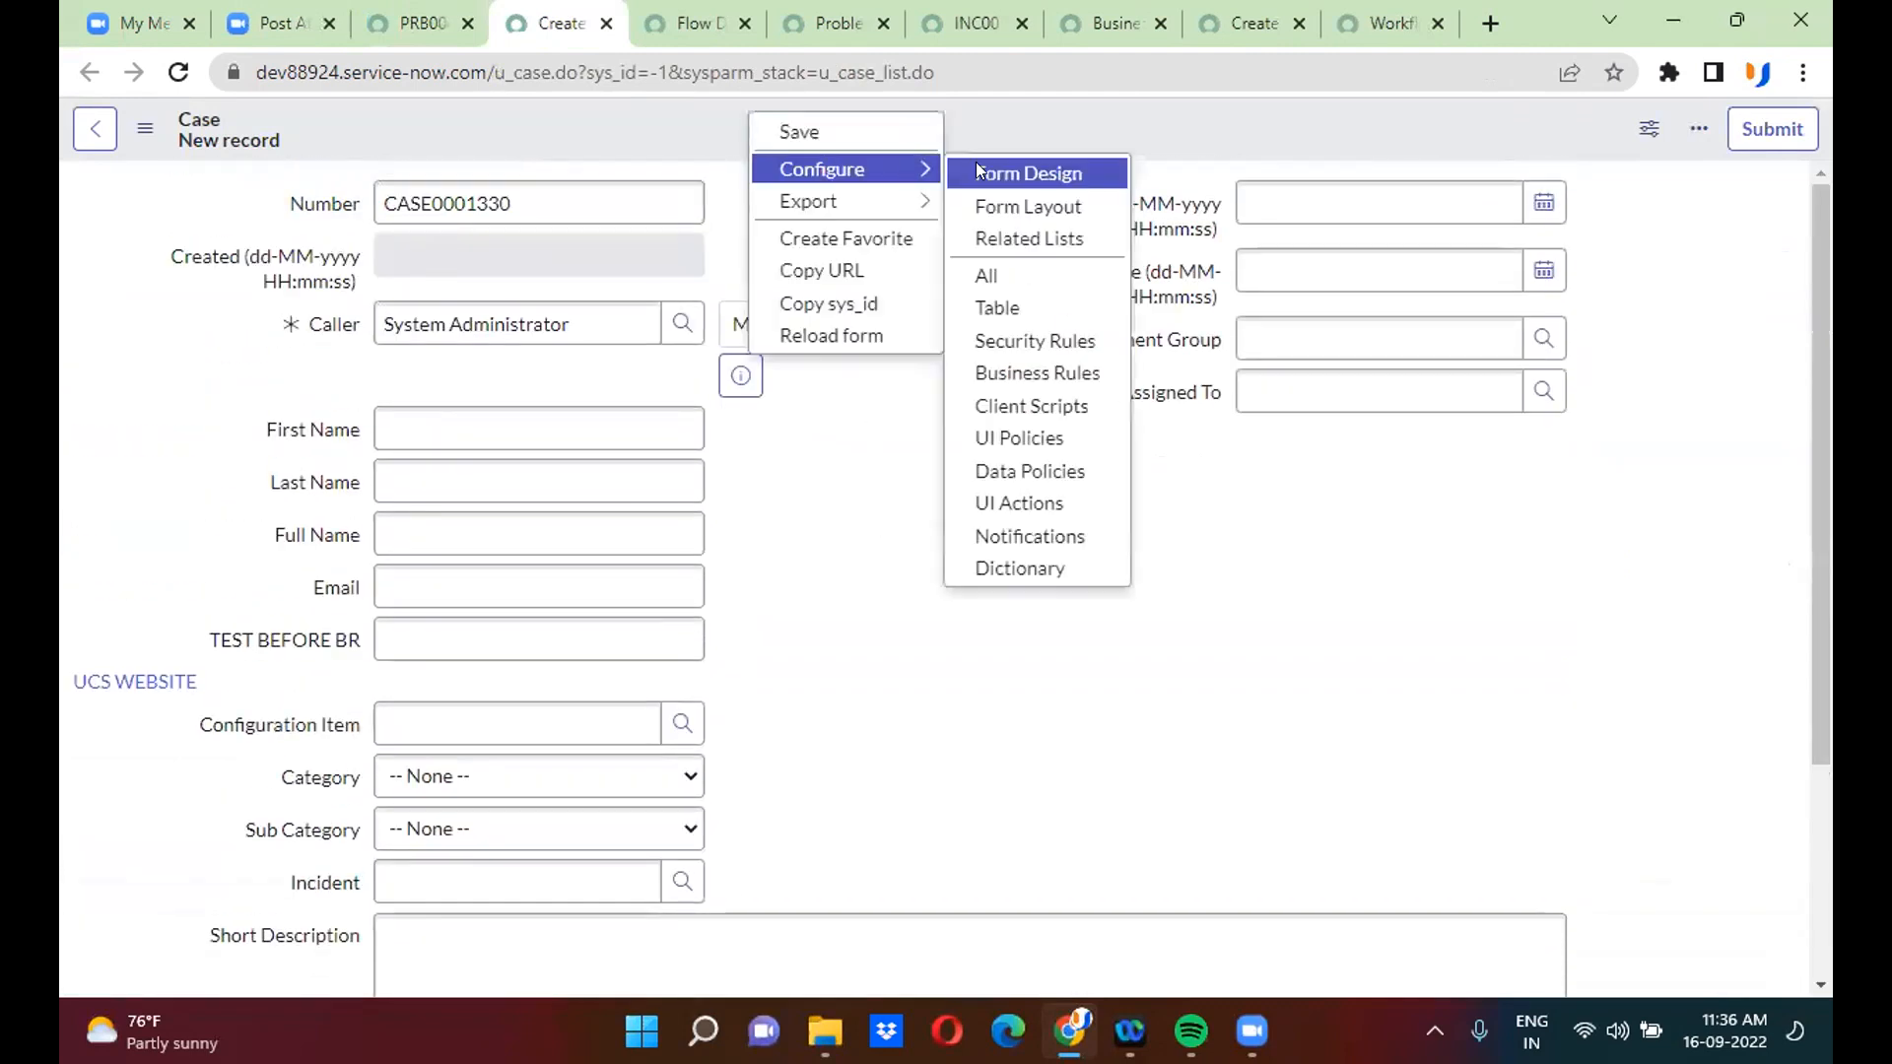
left_click(1044, 371)
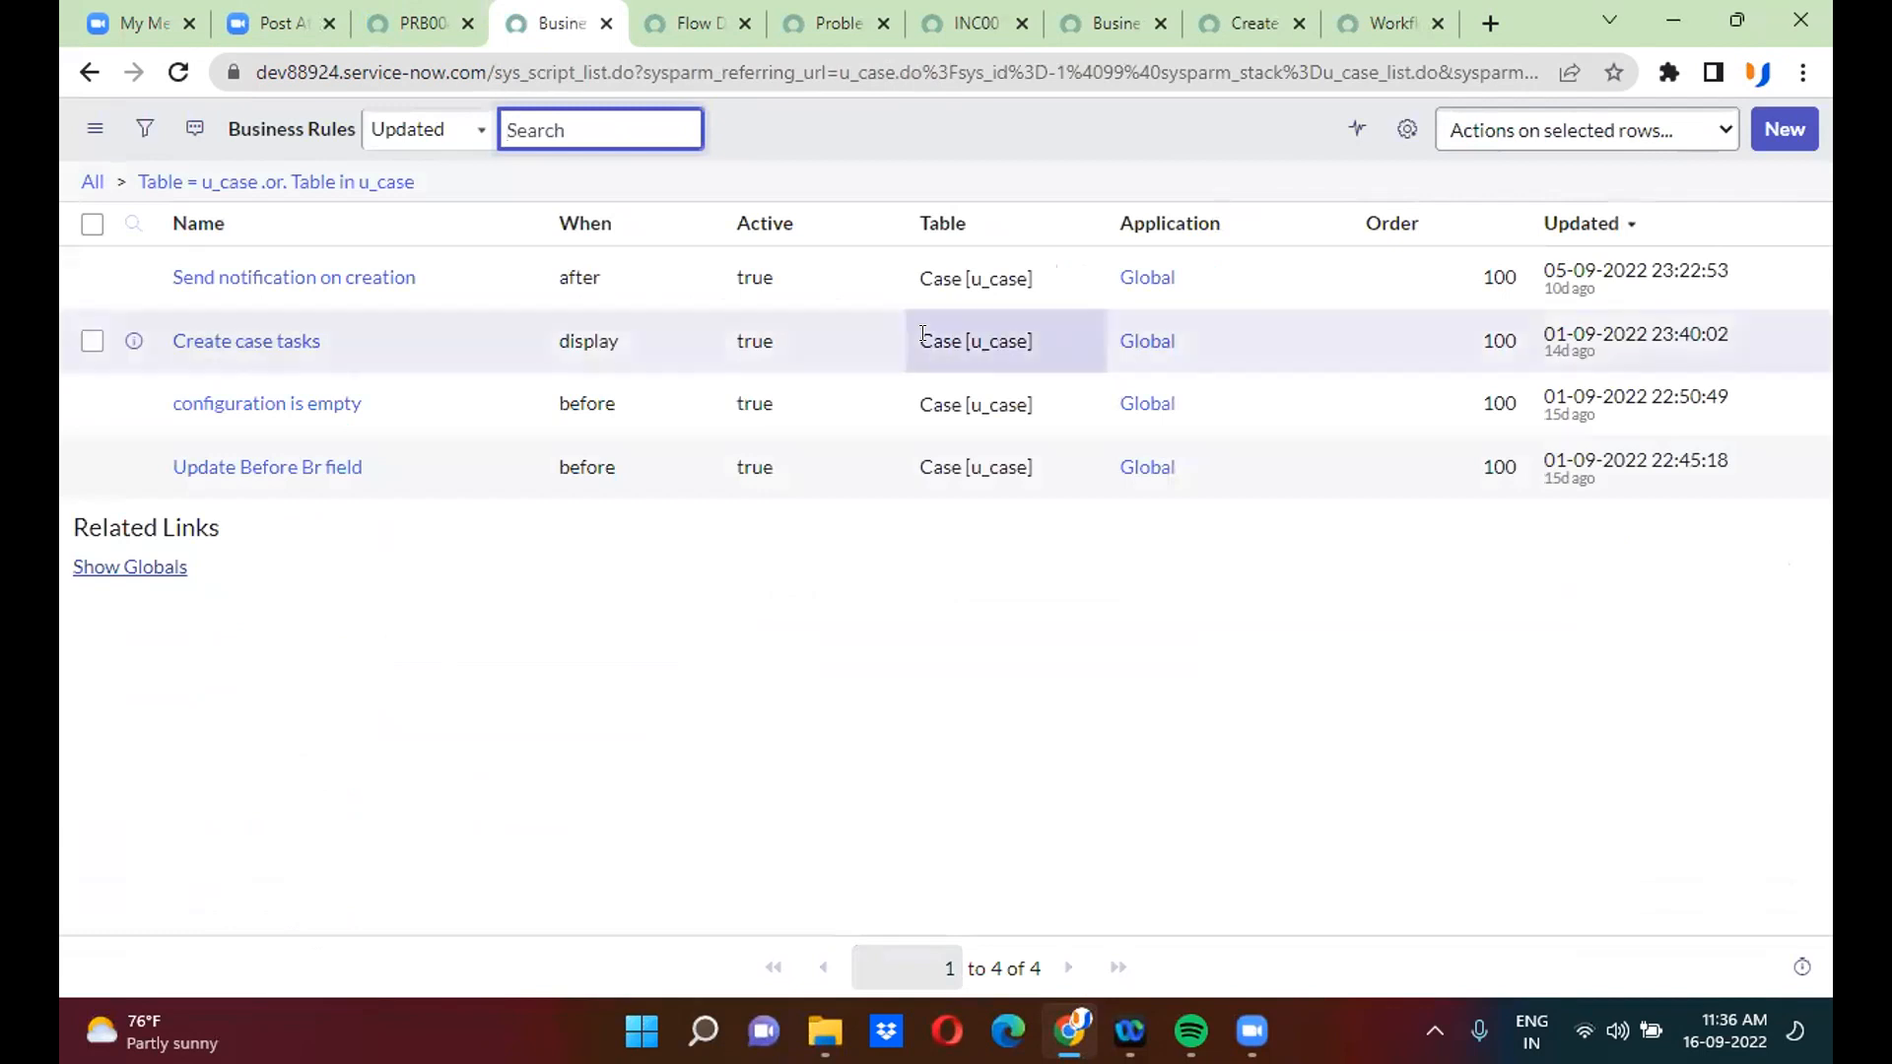
- Set Active to false for all four Case business rules at once, and return to the new case form
left_click(794, 286)
left_click_drag(794, 311, 800, 467)
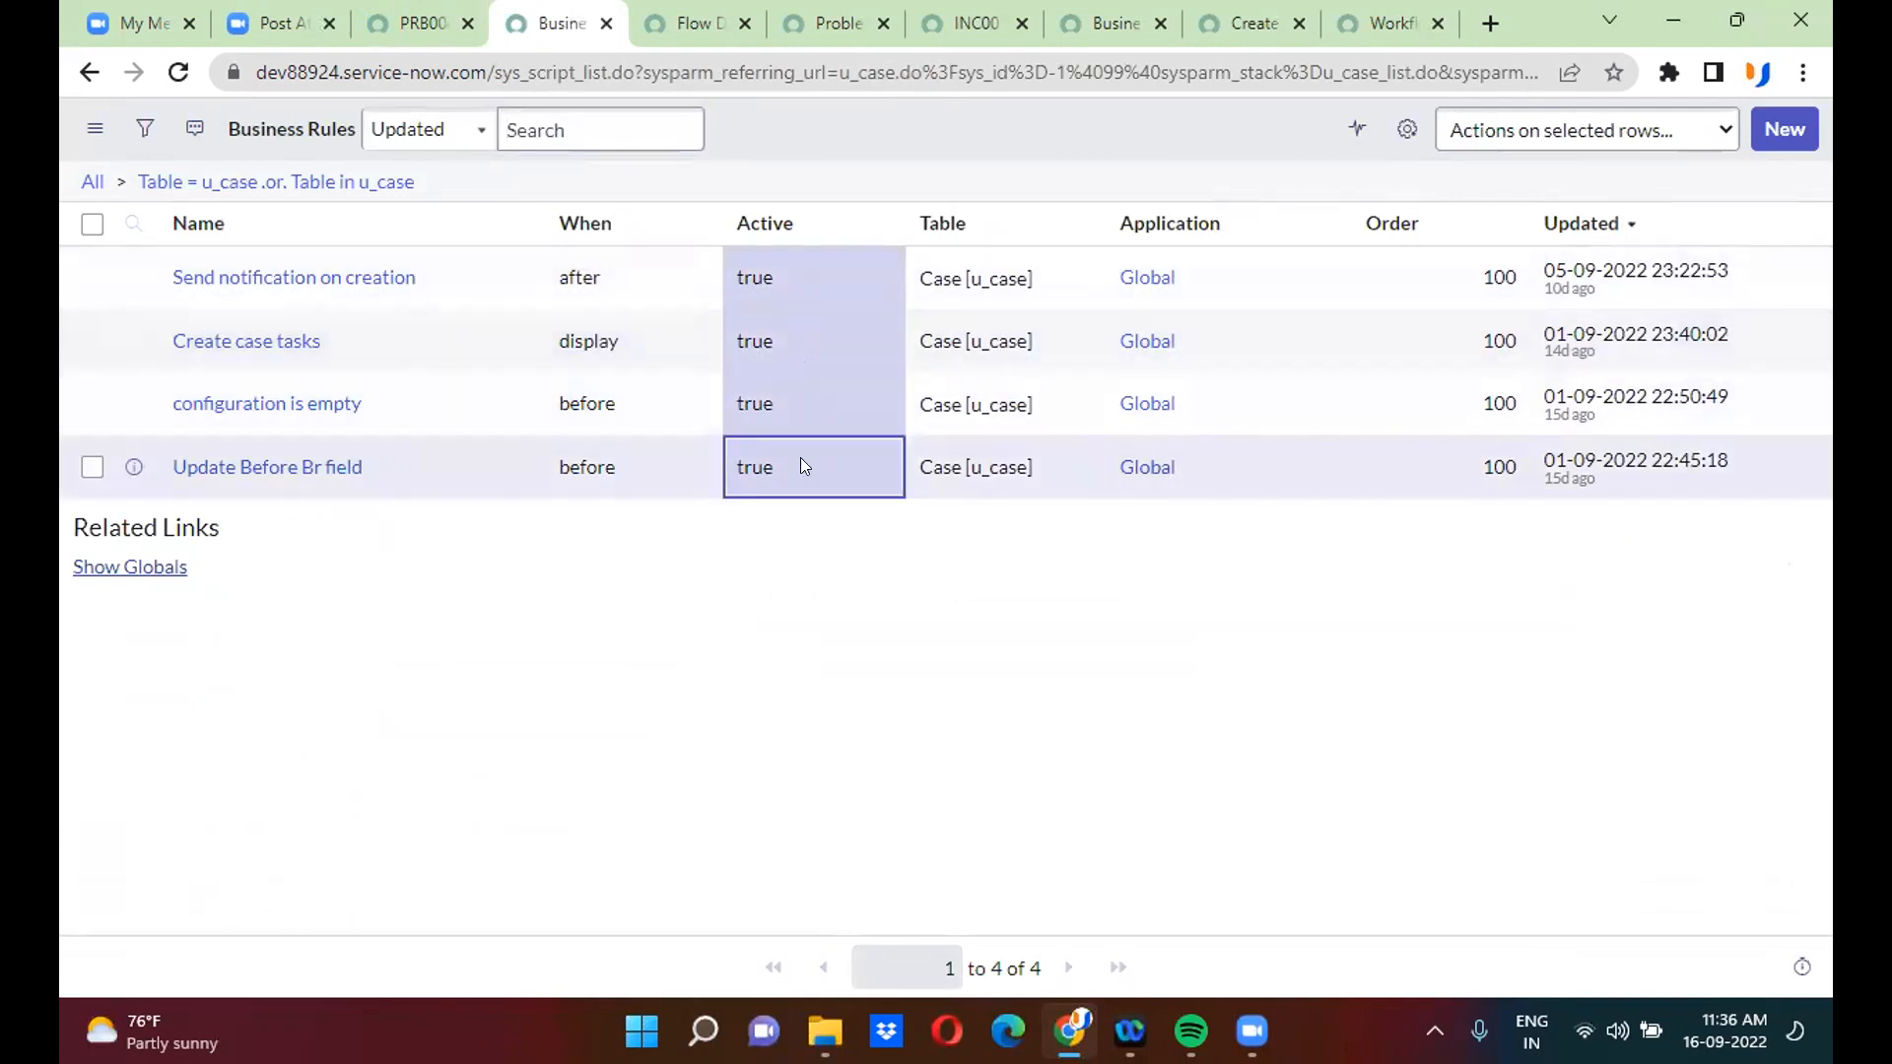
double_click(800, 457)
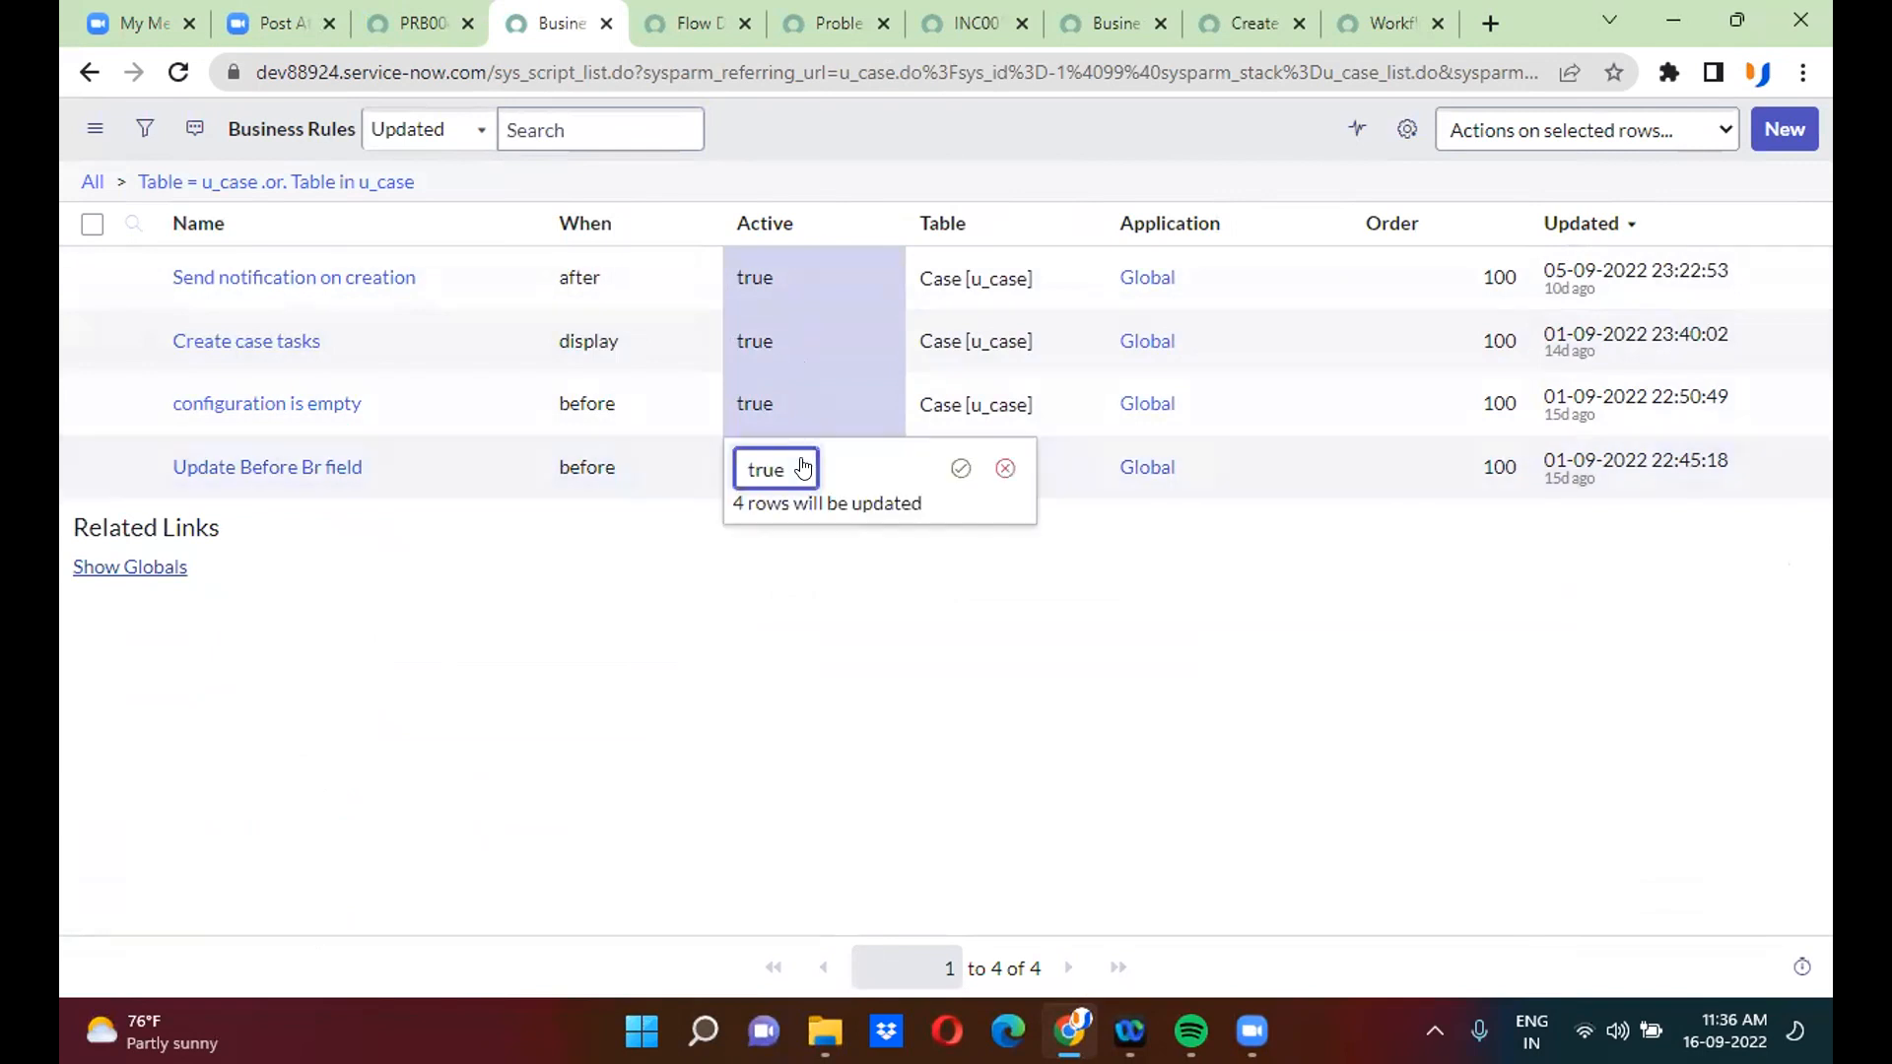
left_click(803, 469)
left_click(758, 532)
left_click(963, 465)
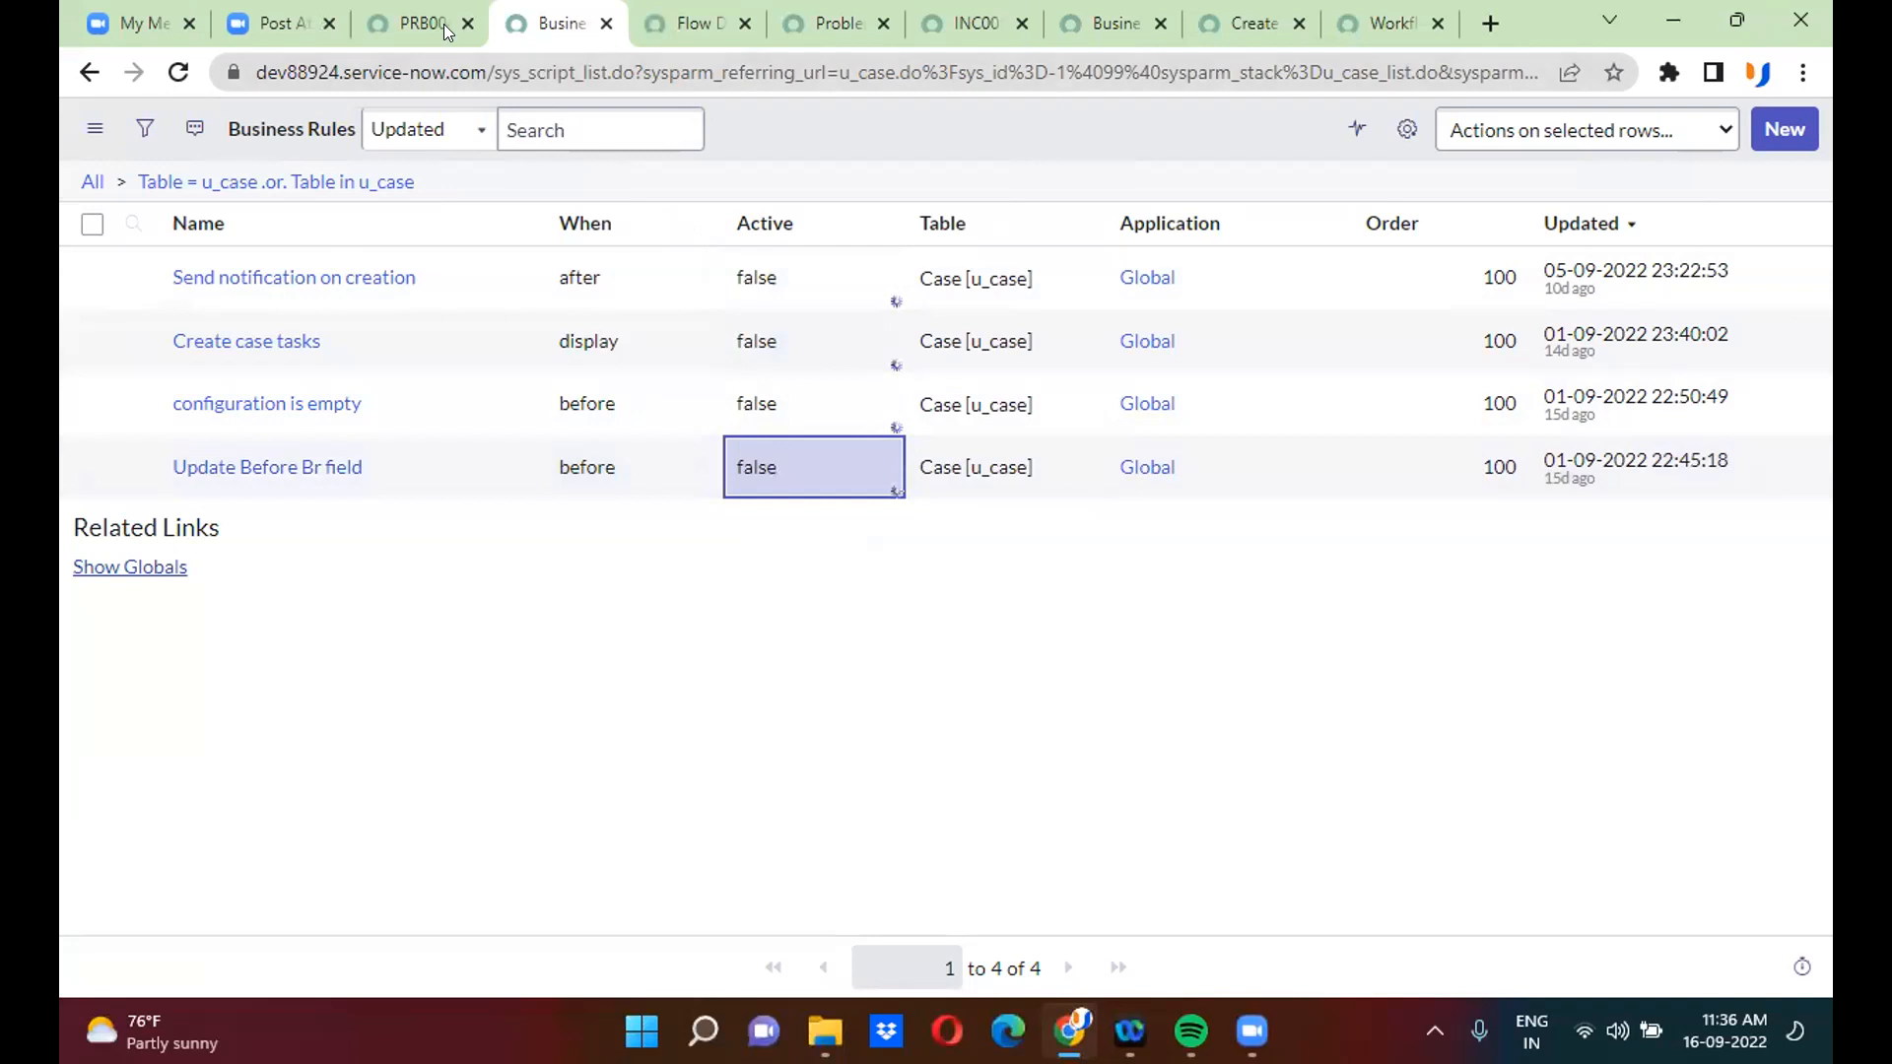
left_click(89, 72)
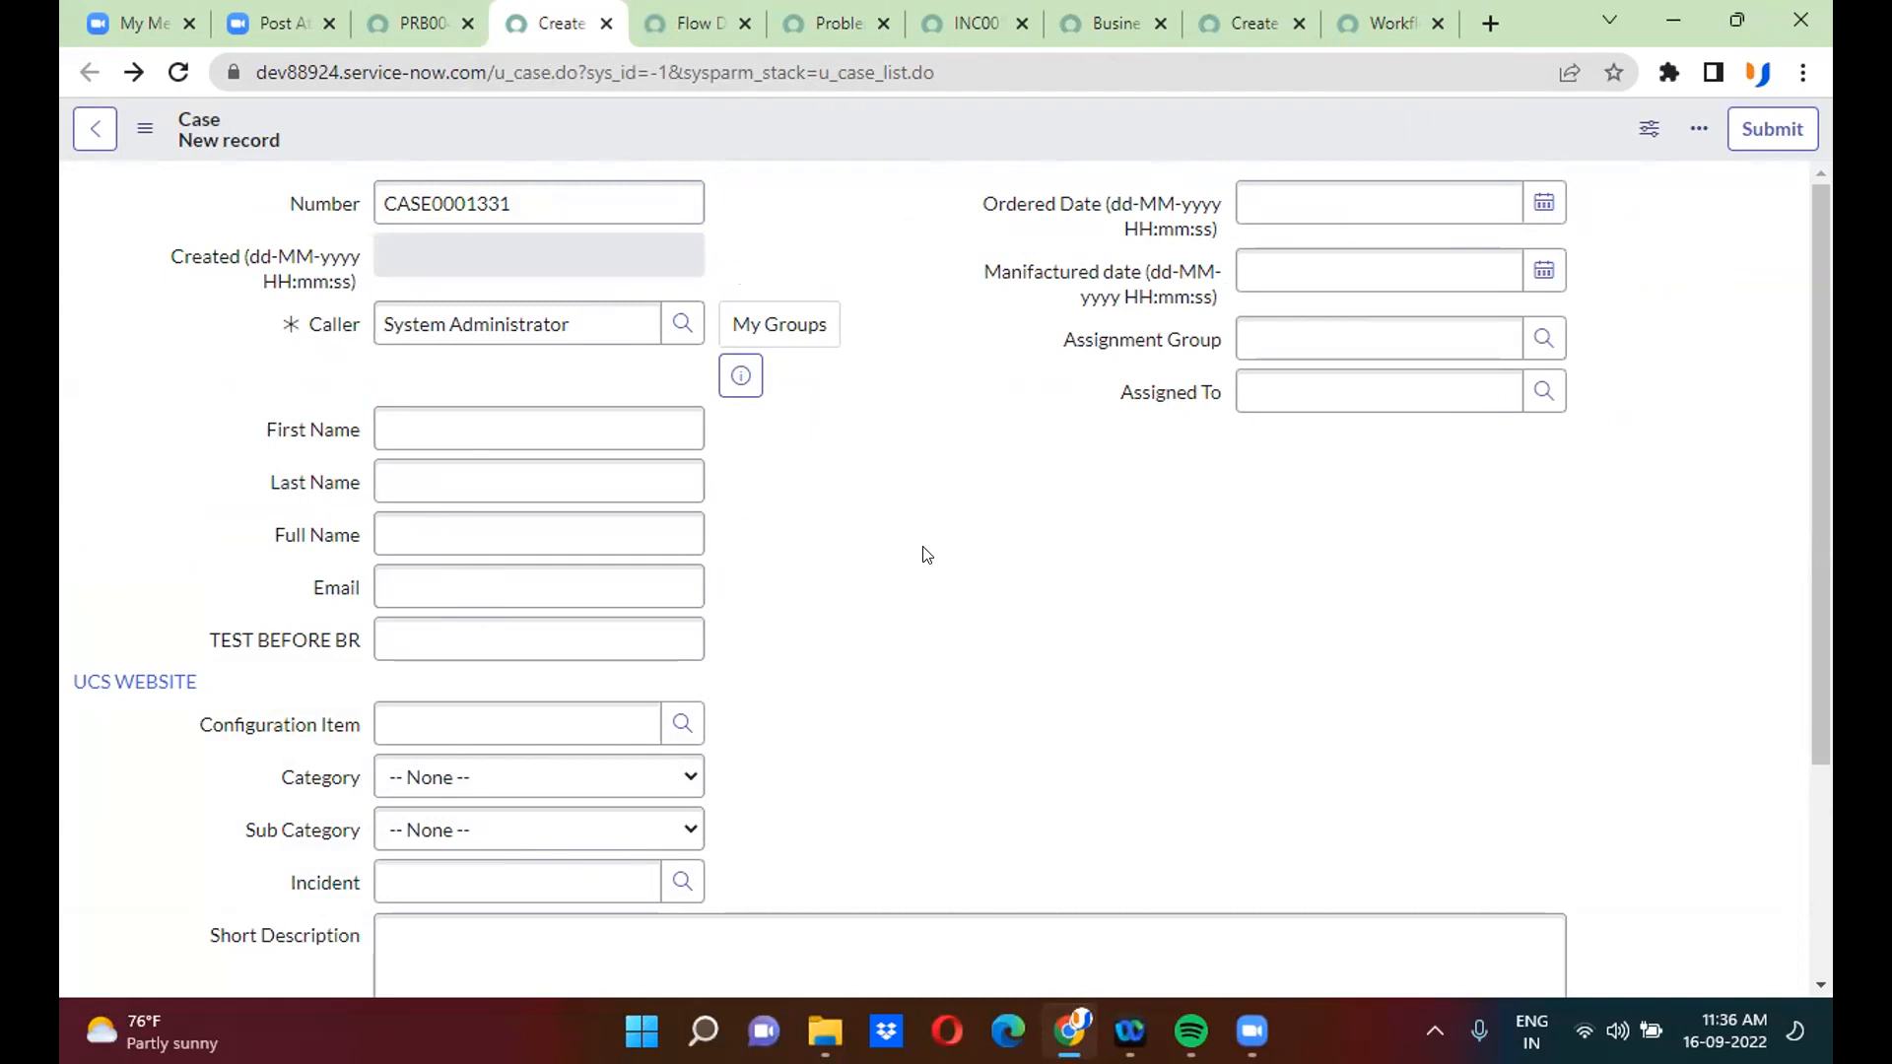
- Return to the "Create a problem" flow in Flow Designer and deactivate it
left_click(822, 22)
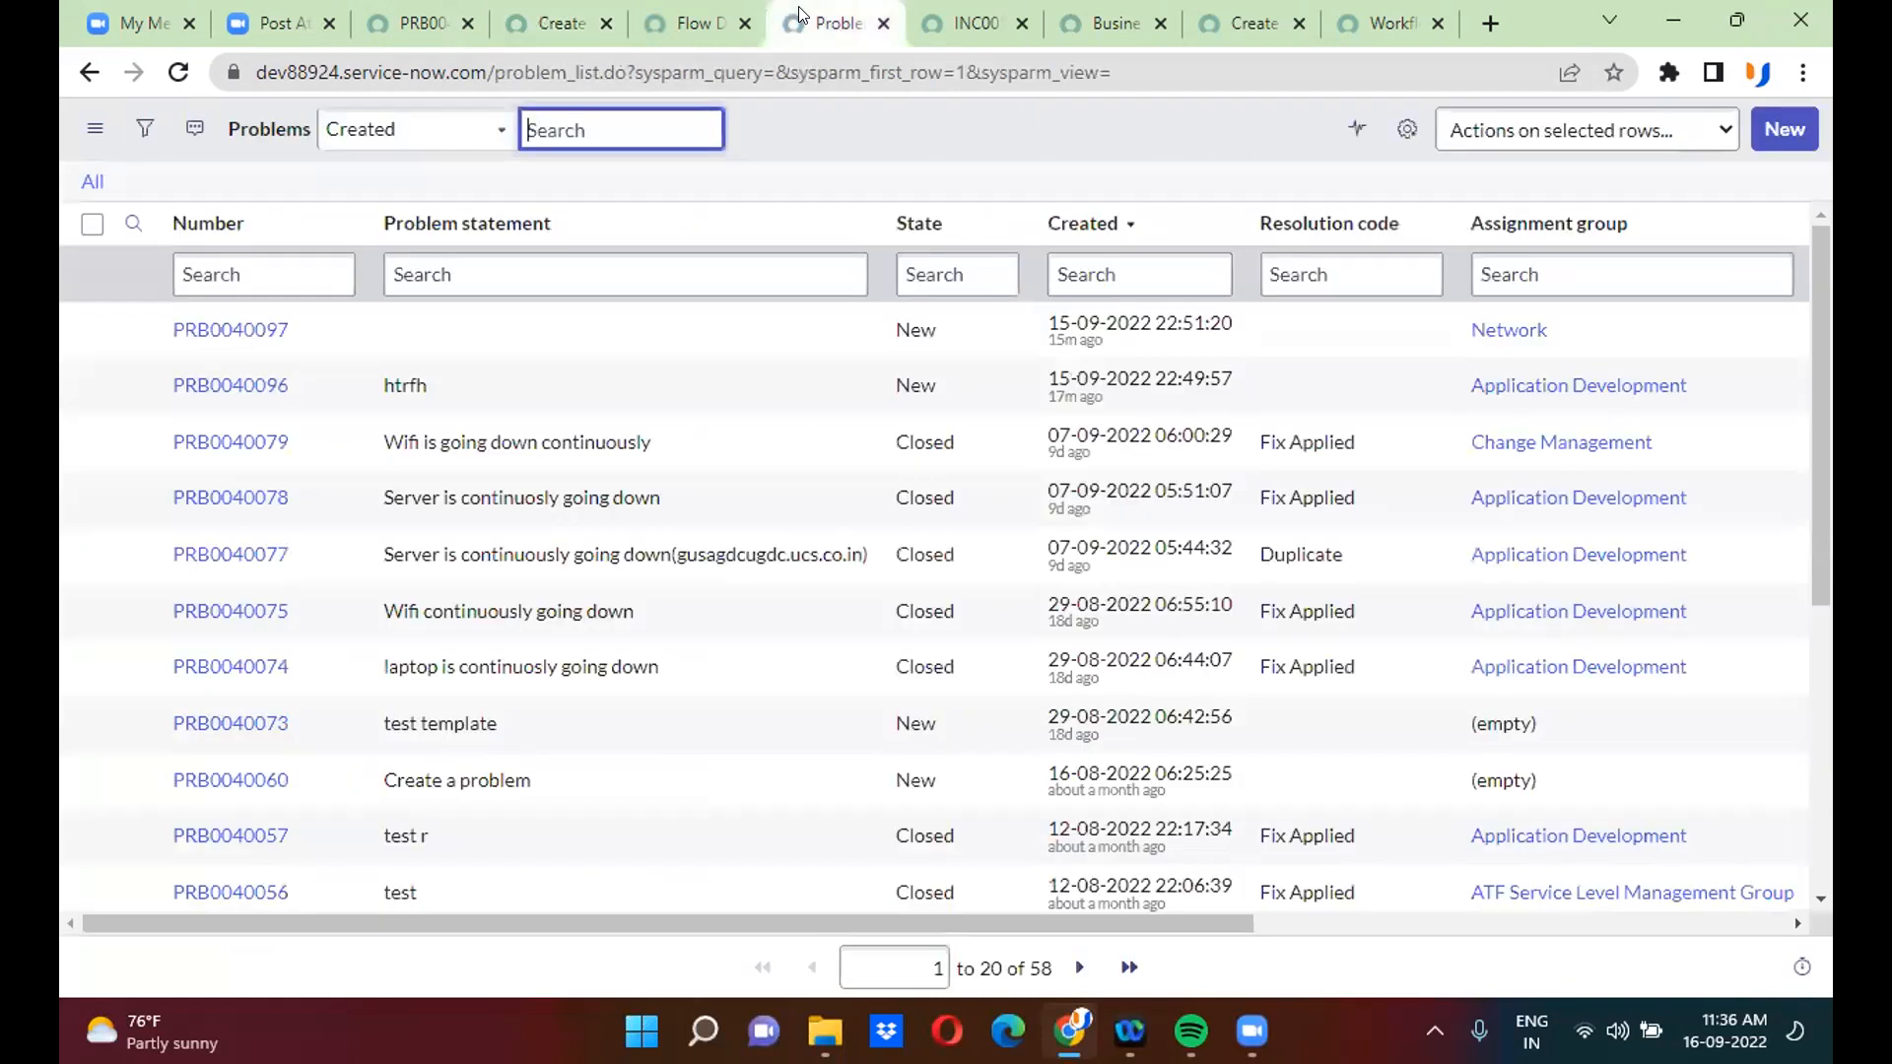
left_click(709, 12)
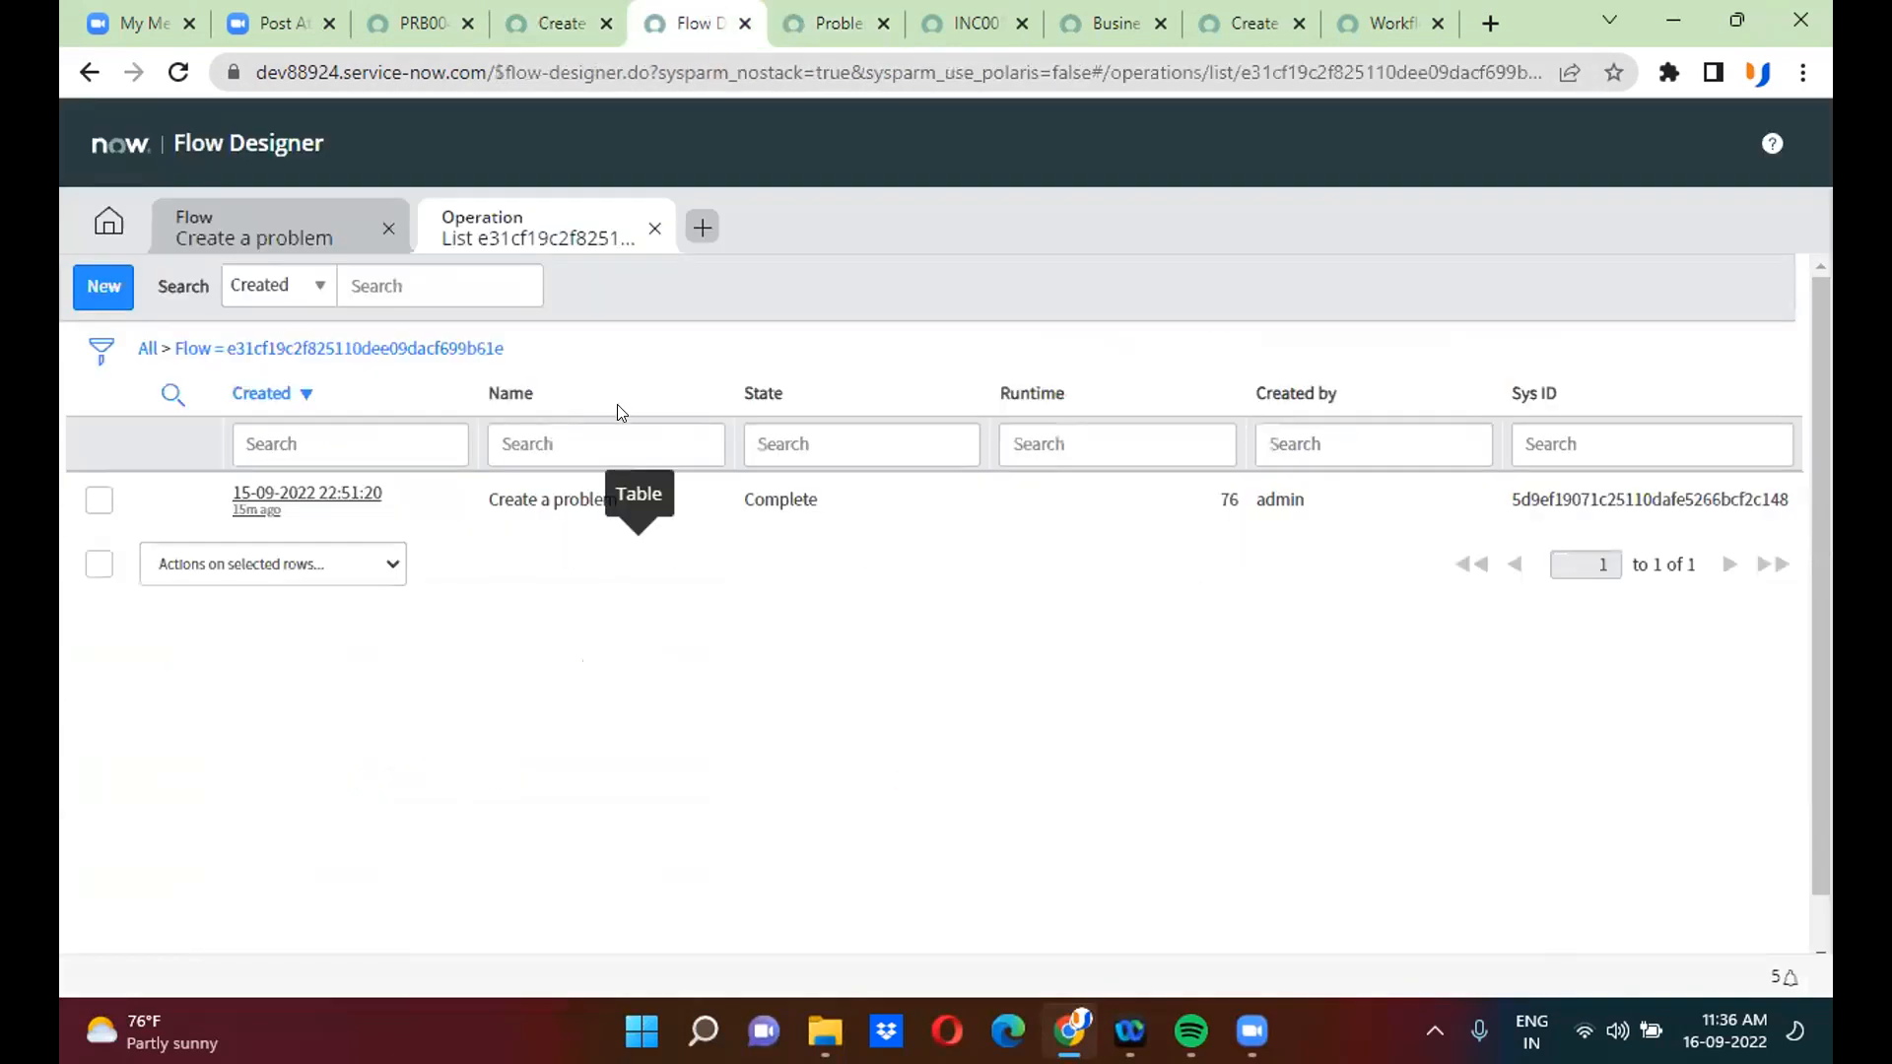
left_click(277, 236)
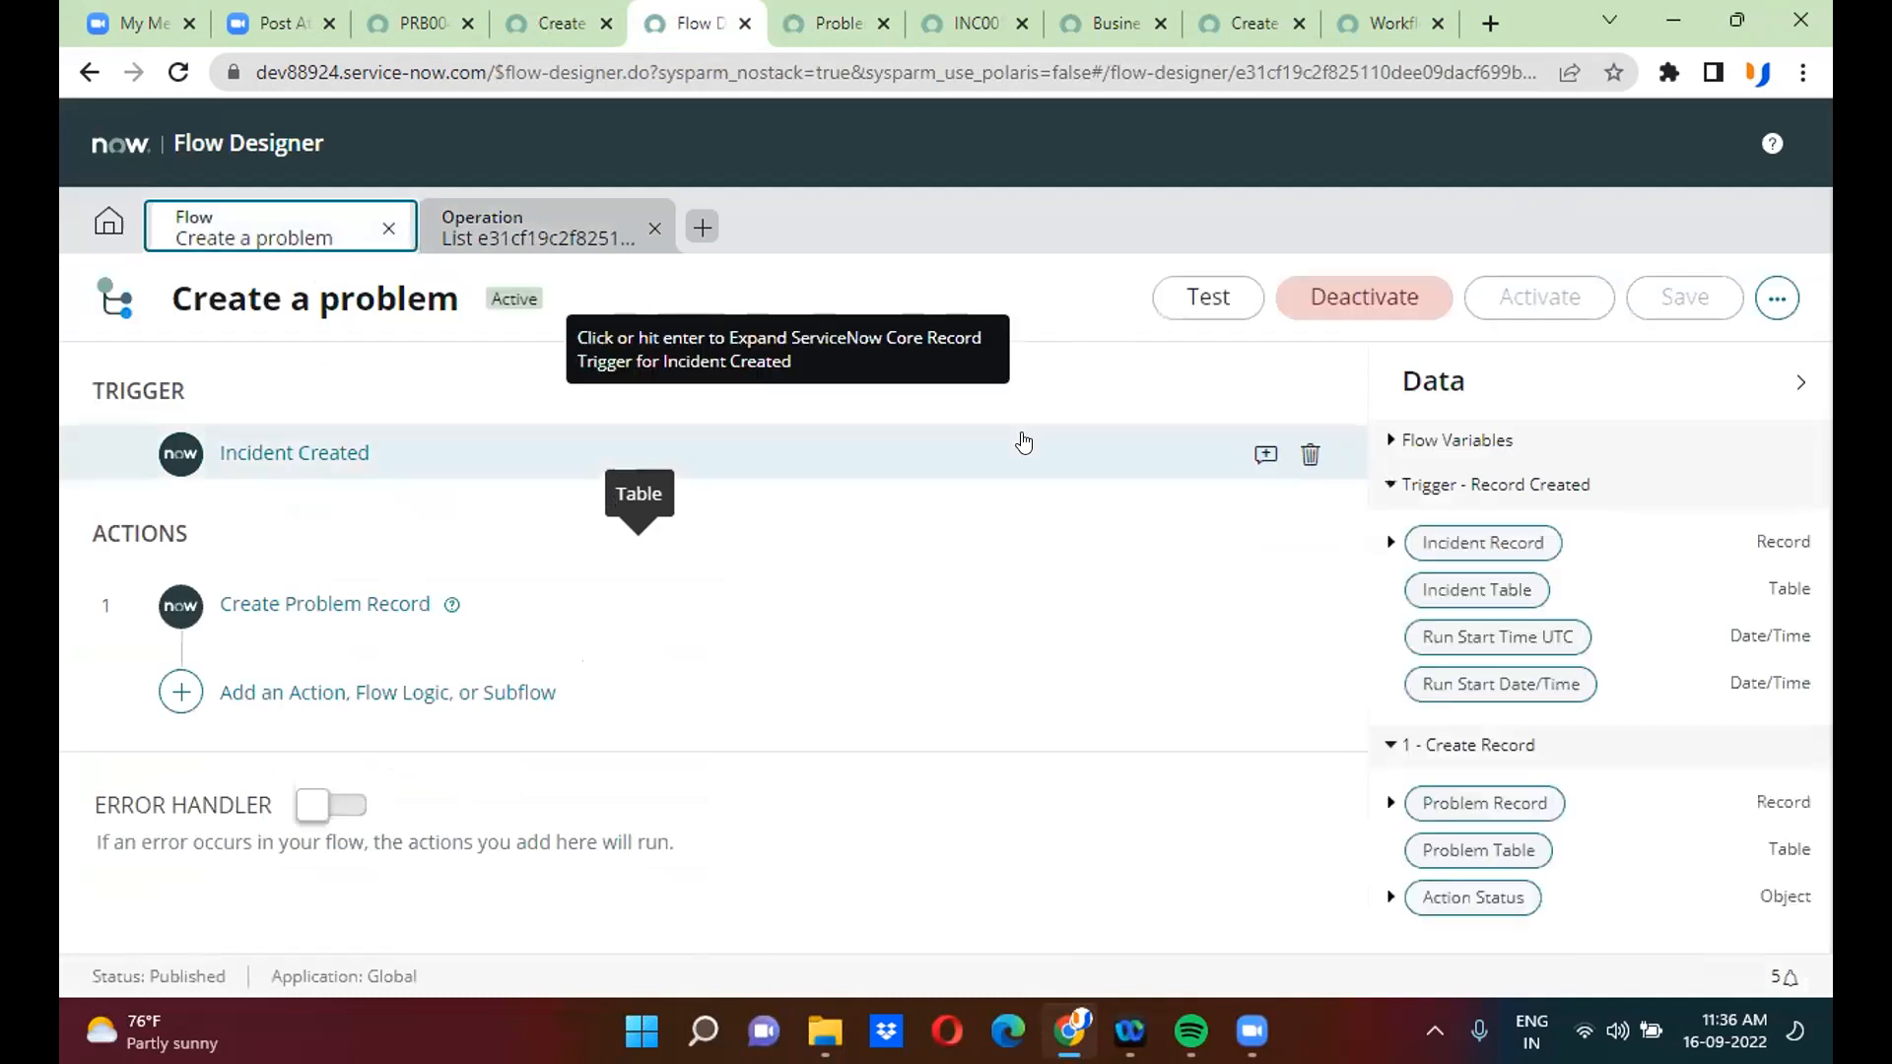
left_click(1370, 298)
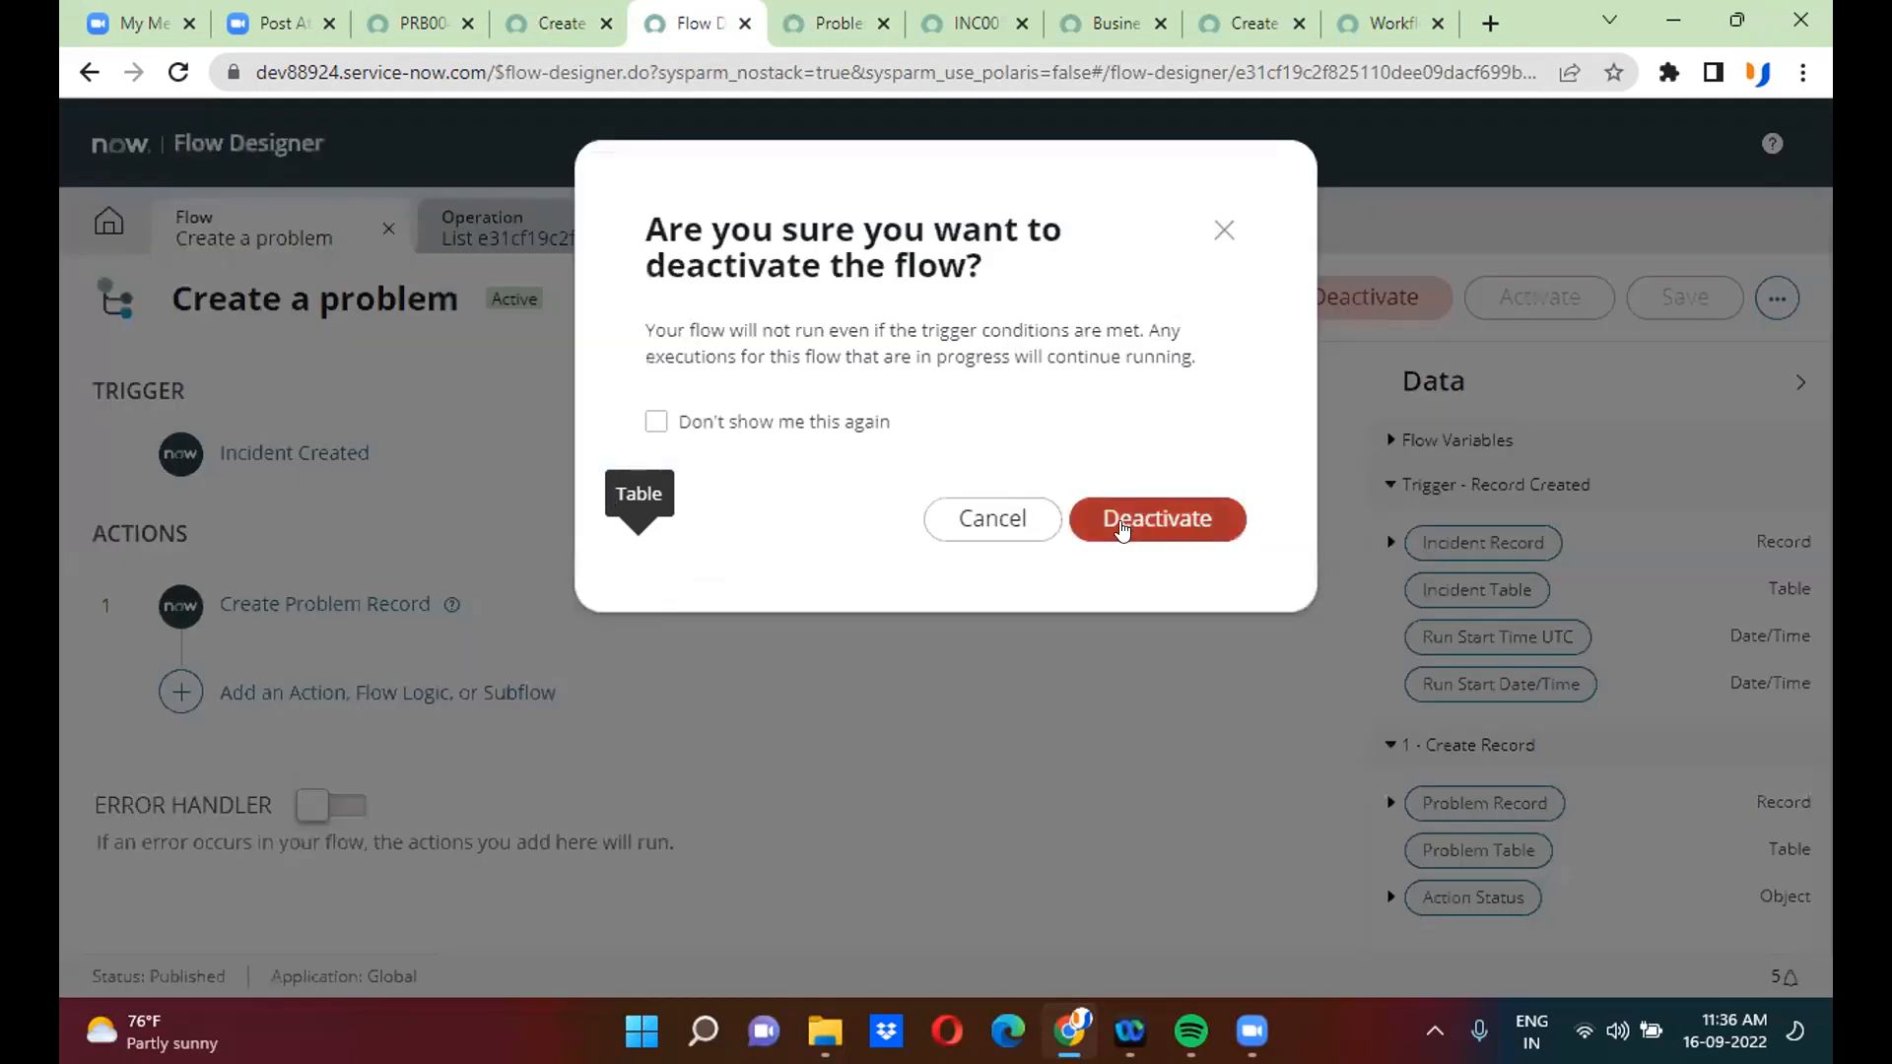
left_click(1128, 520)
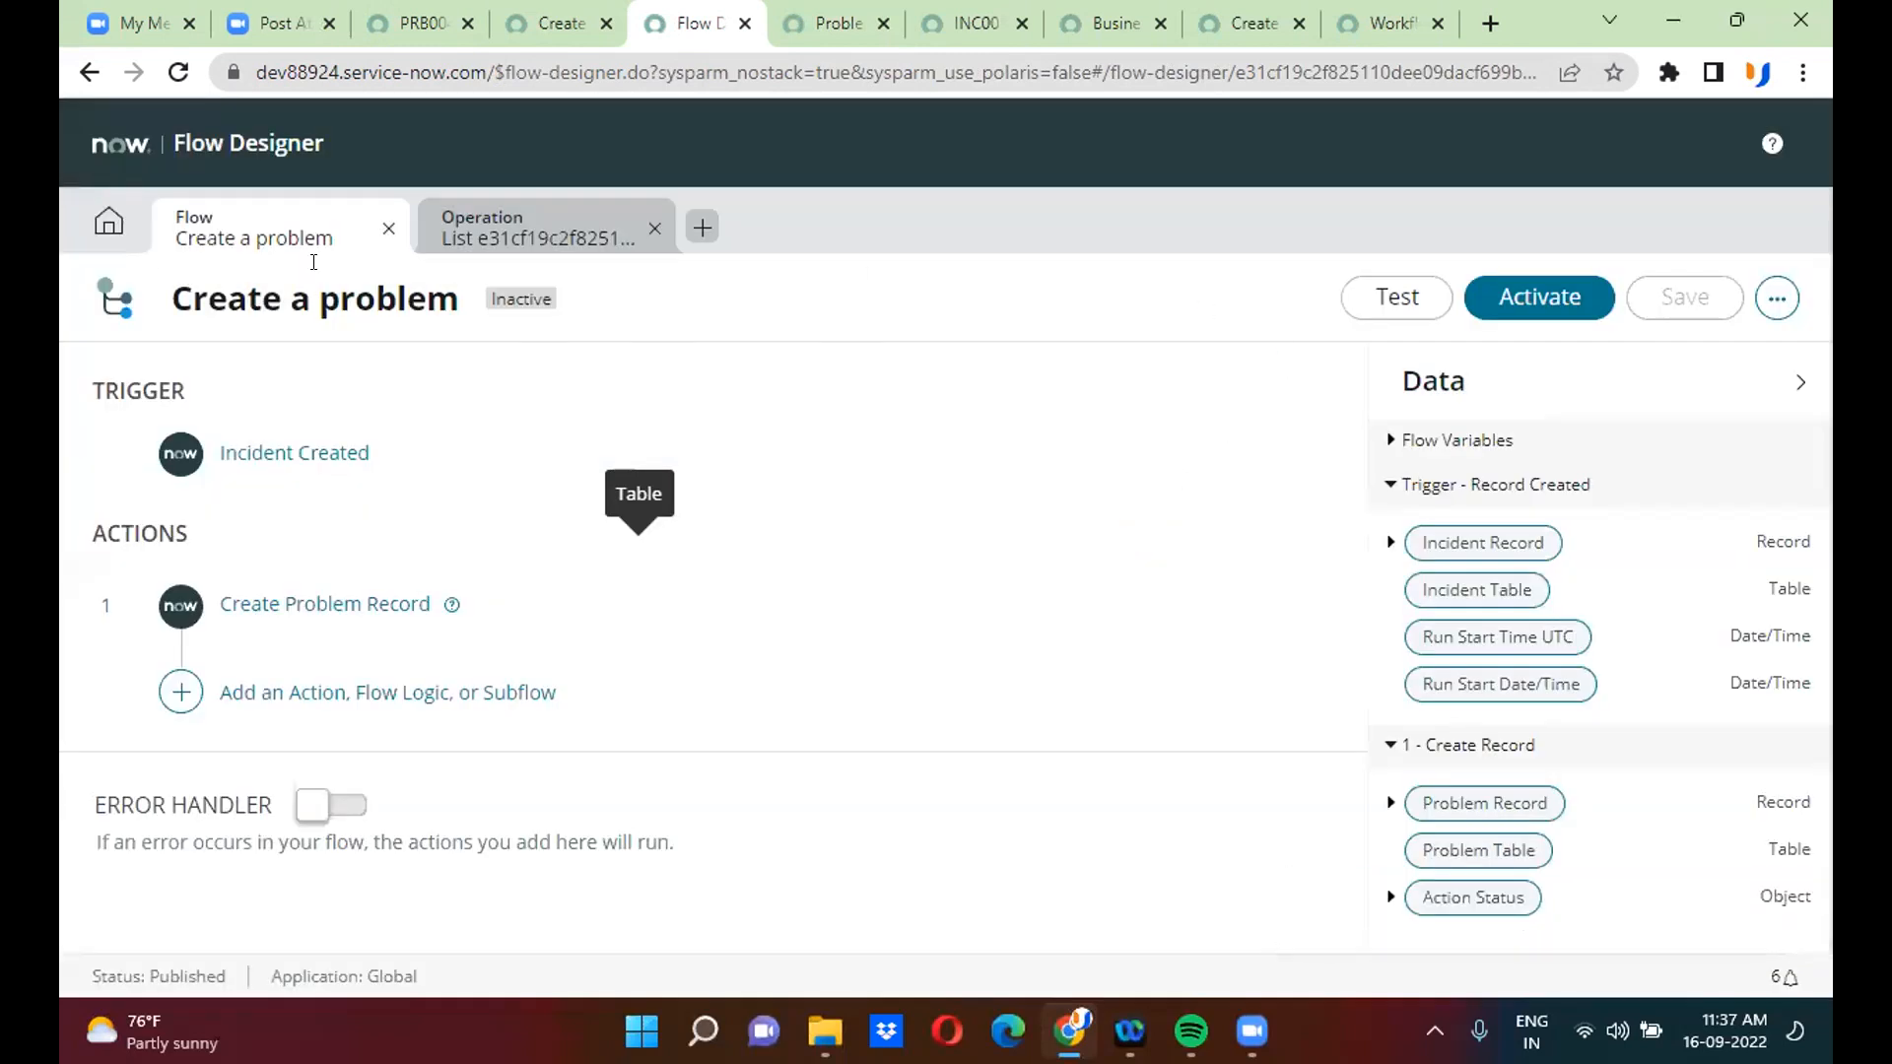
- Create a new flow named "Create Case Task" with the other flow properties left at their defaults
left_click(91, 234)
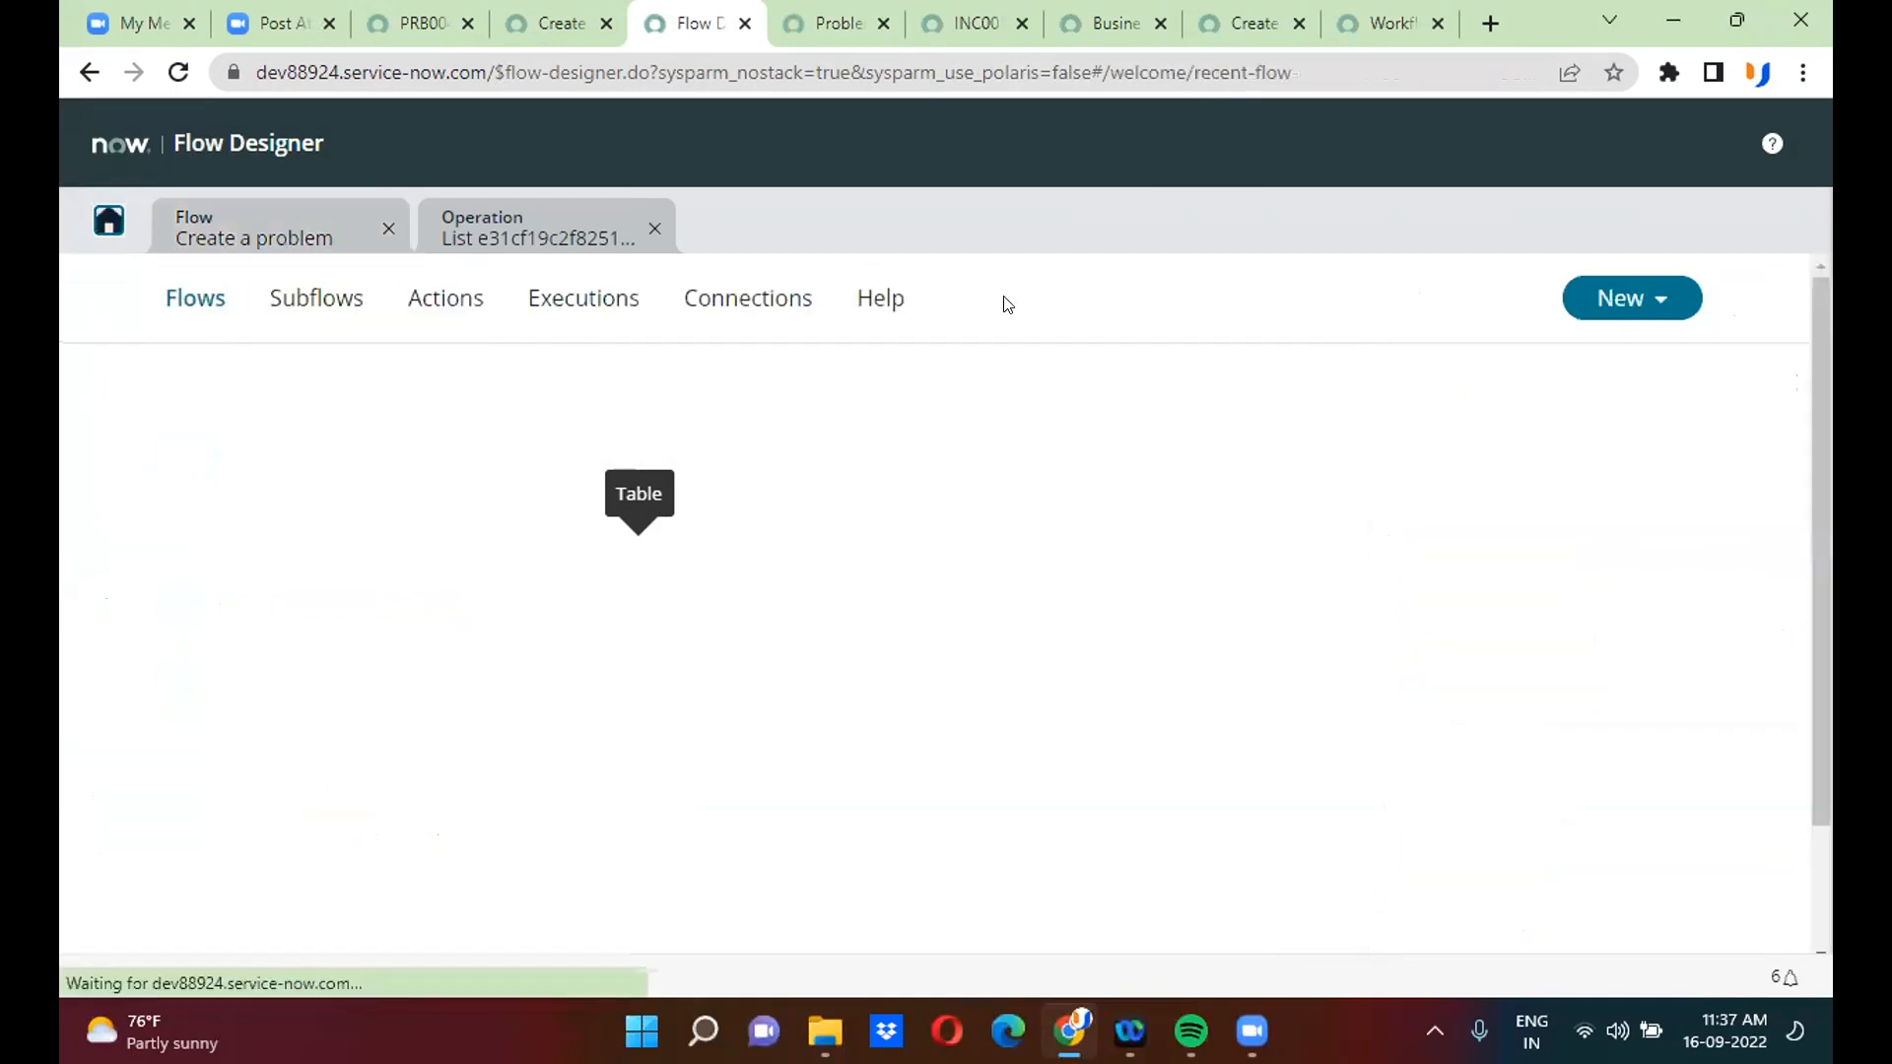
left_click(1607, 303)
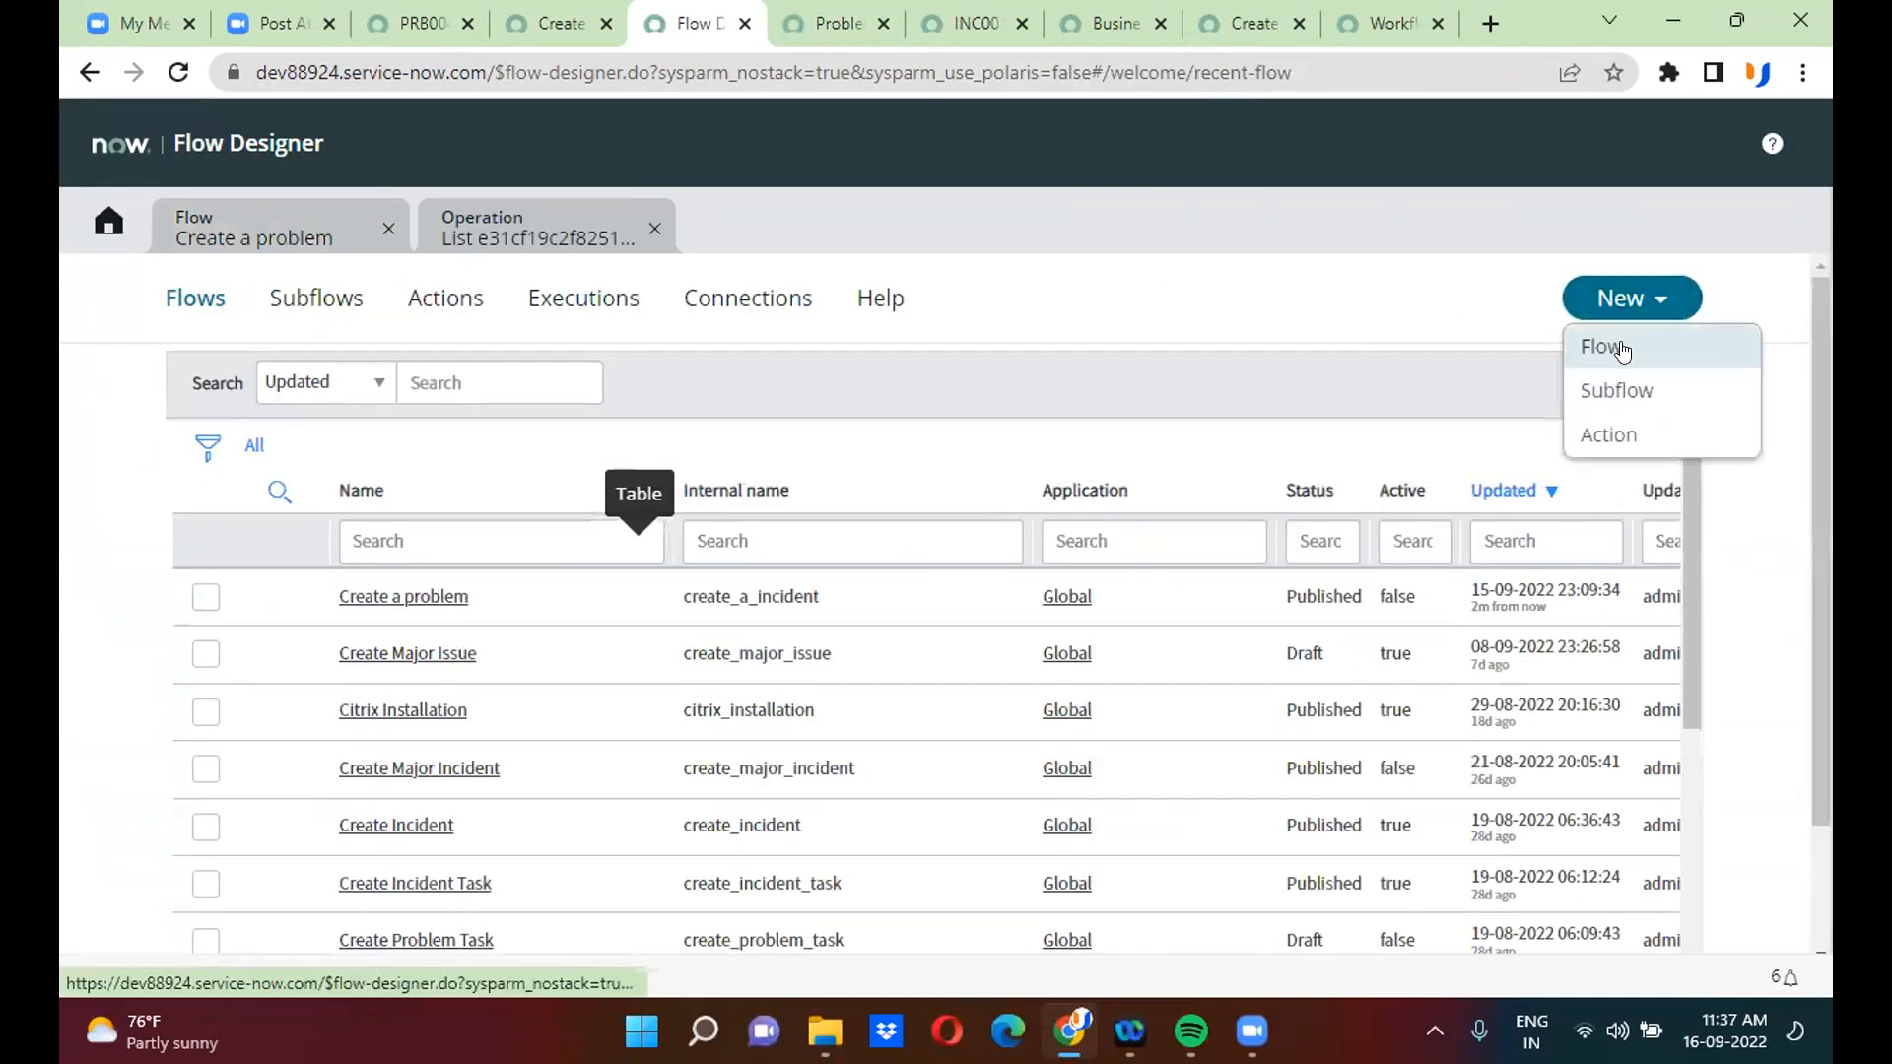
left_click(1620, 343)
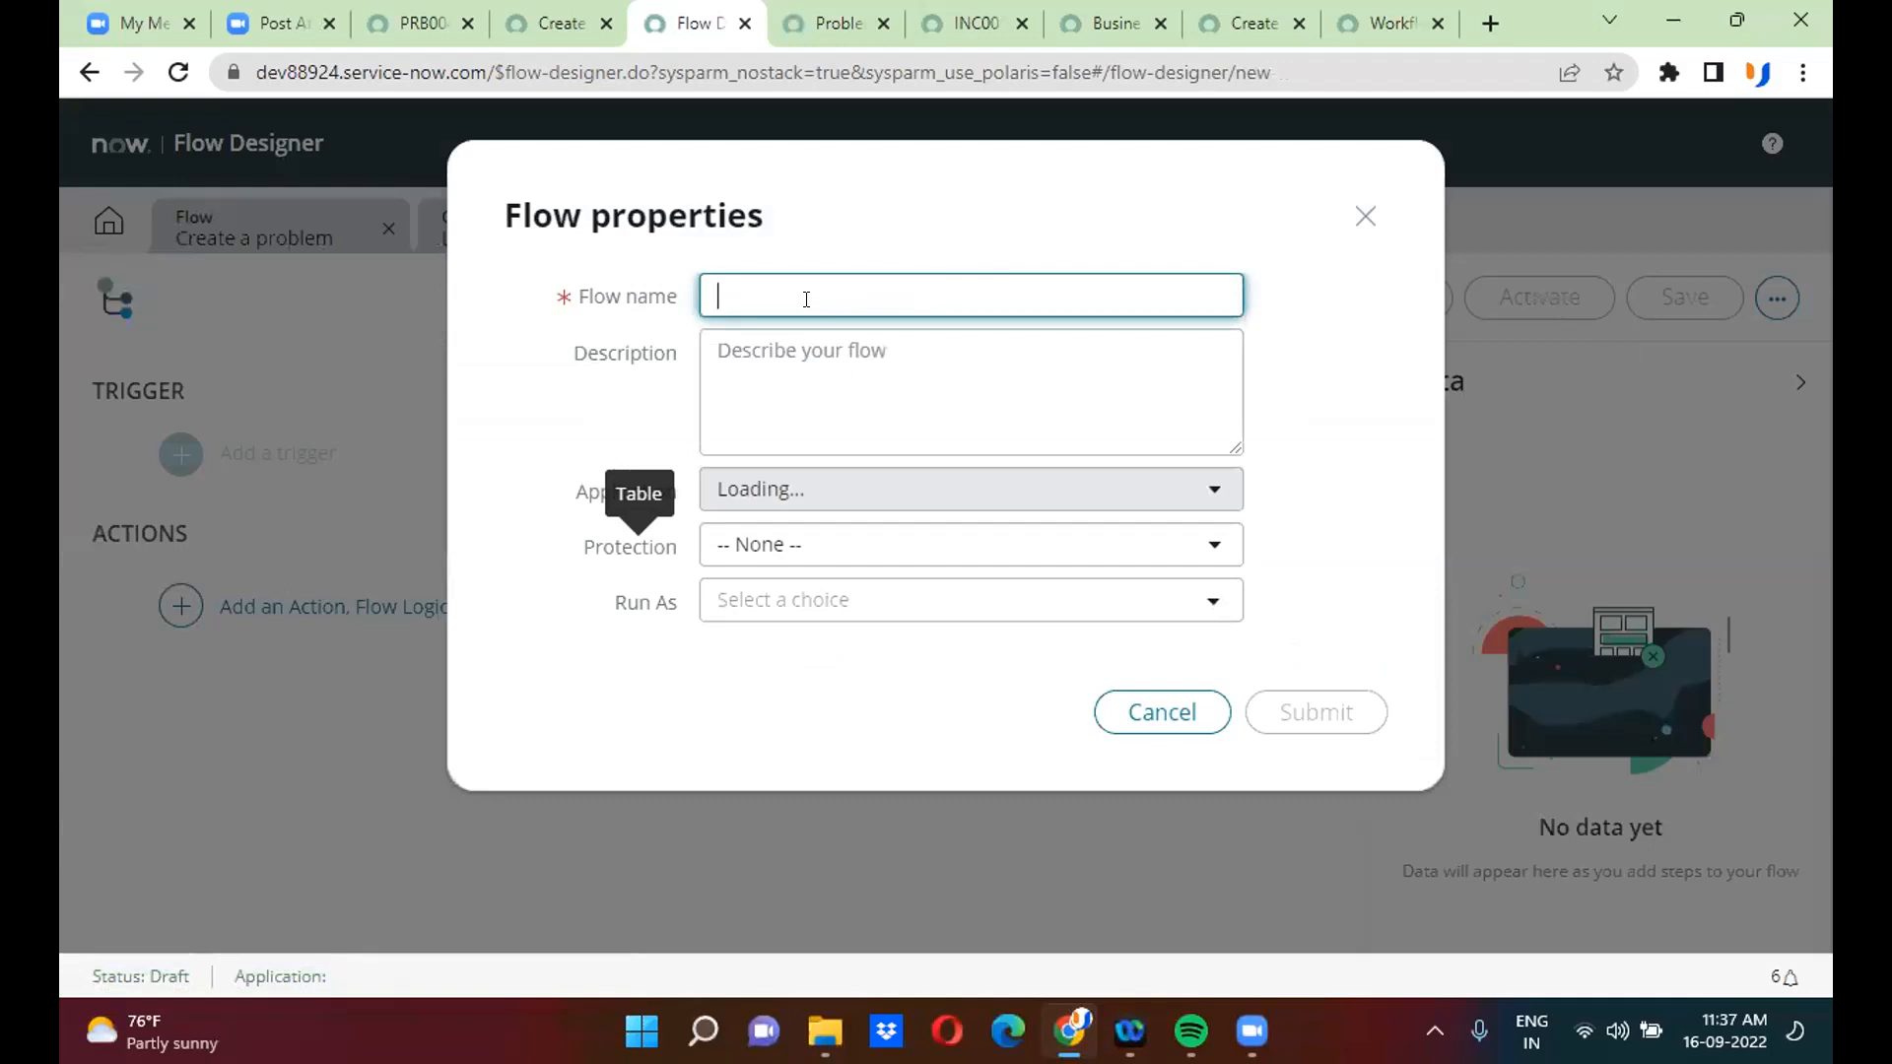
type("Create Case Task")
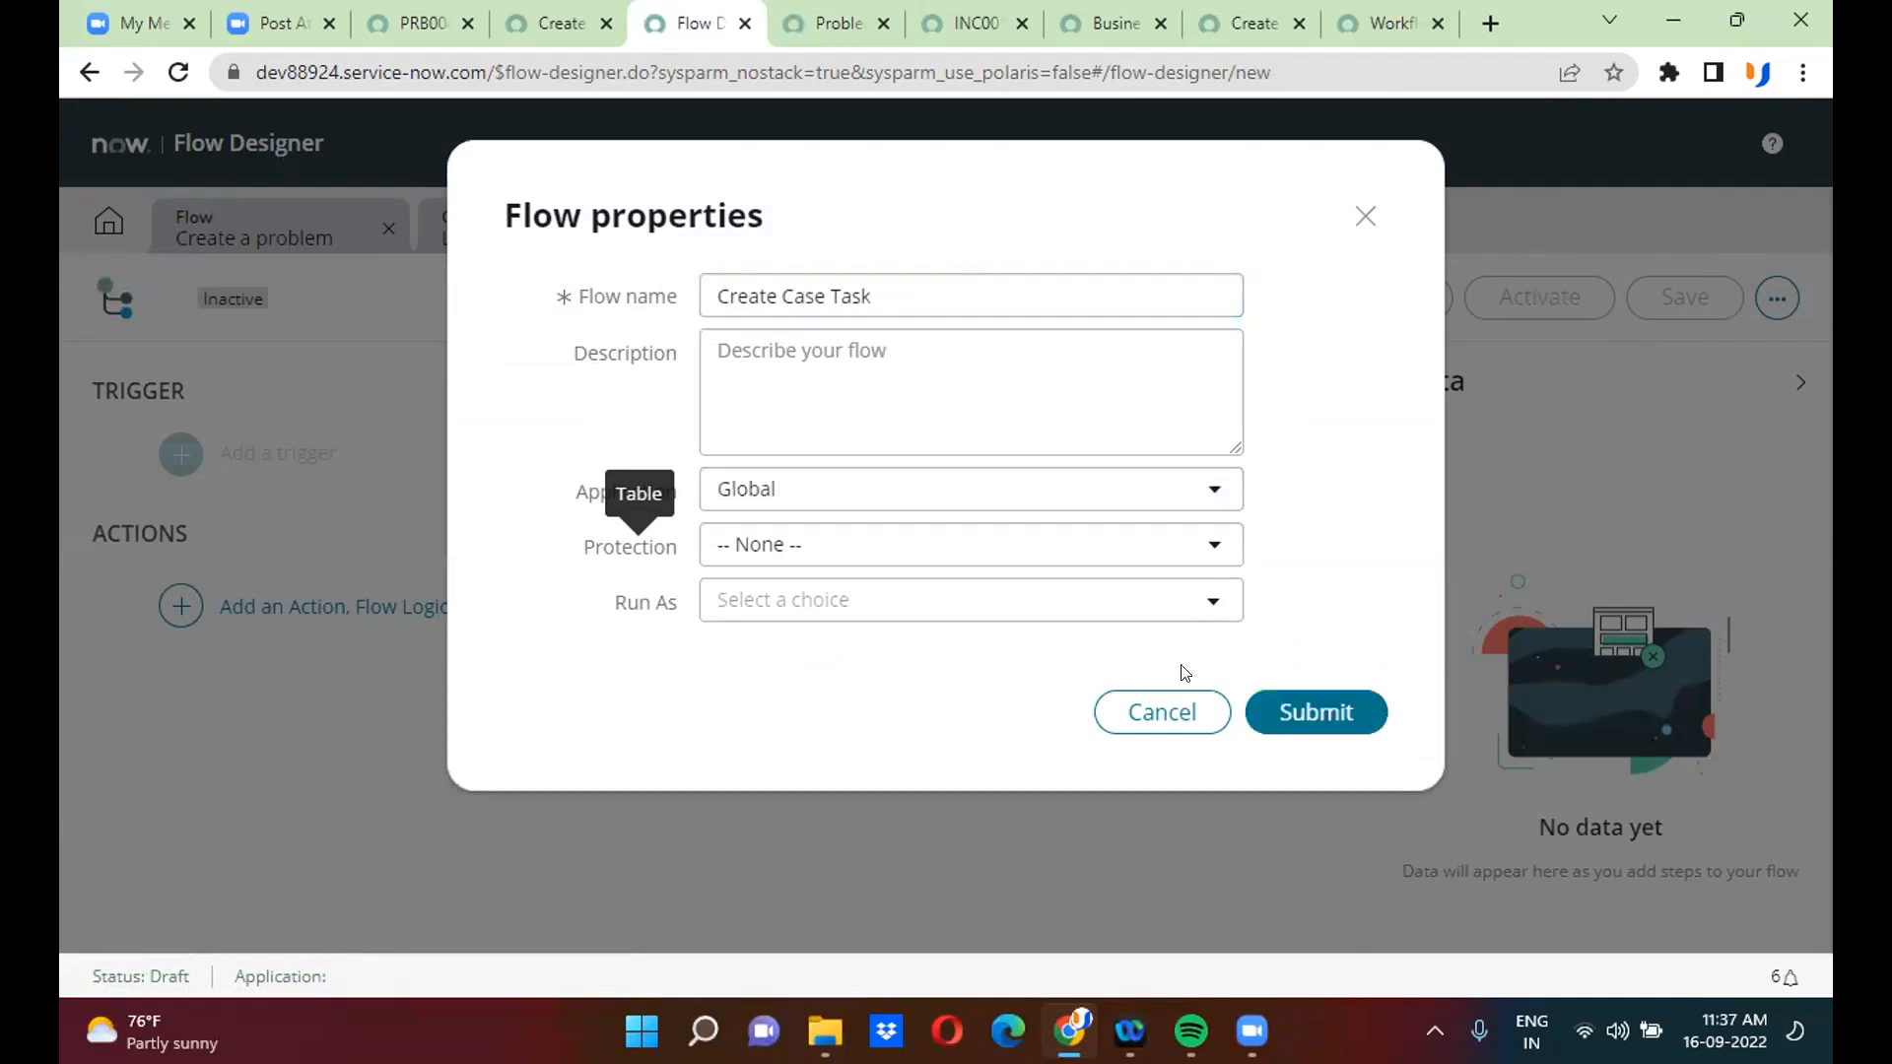
left_click(1309, 708)
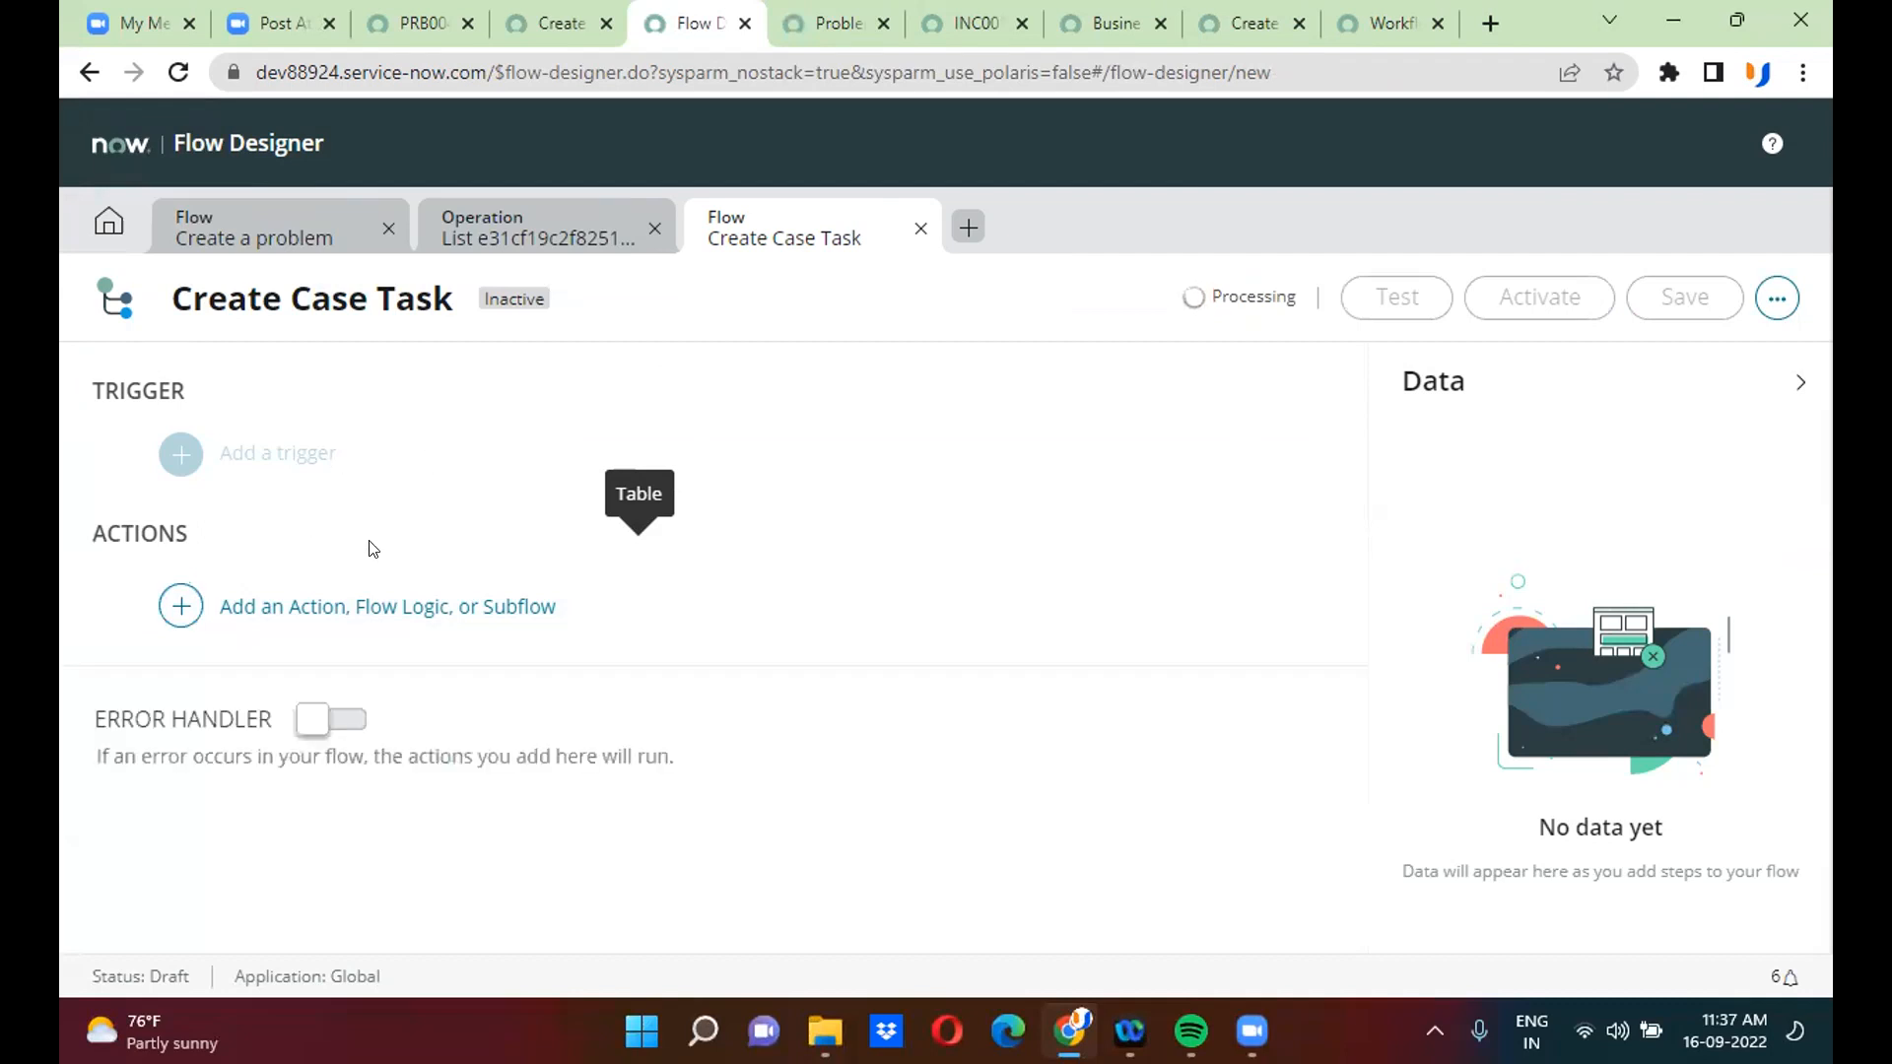
- Add a record Created trigger to the flow on the Case [u_case] table
left_click(336, 455)
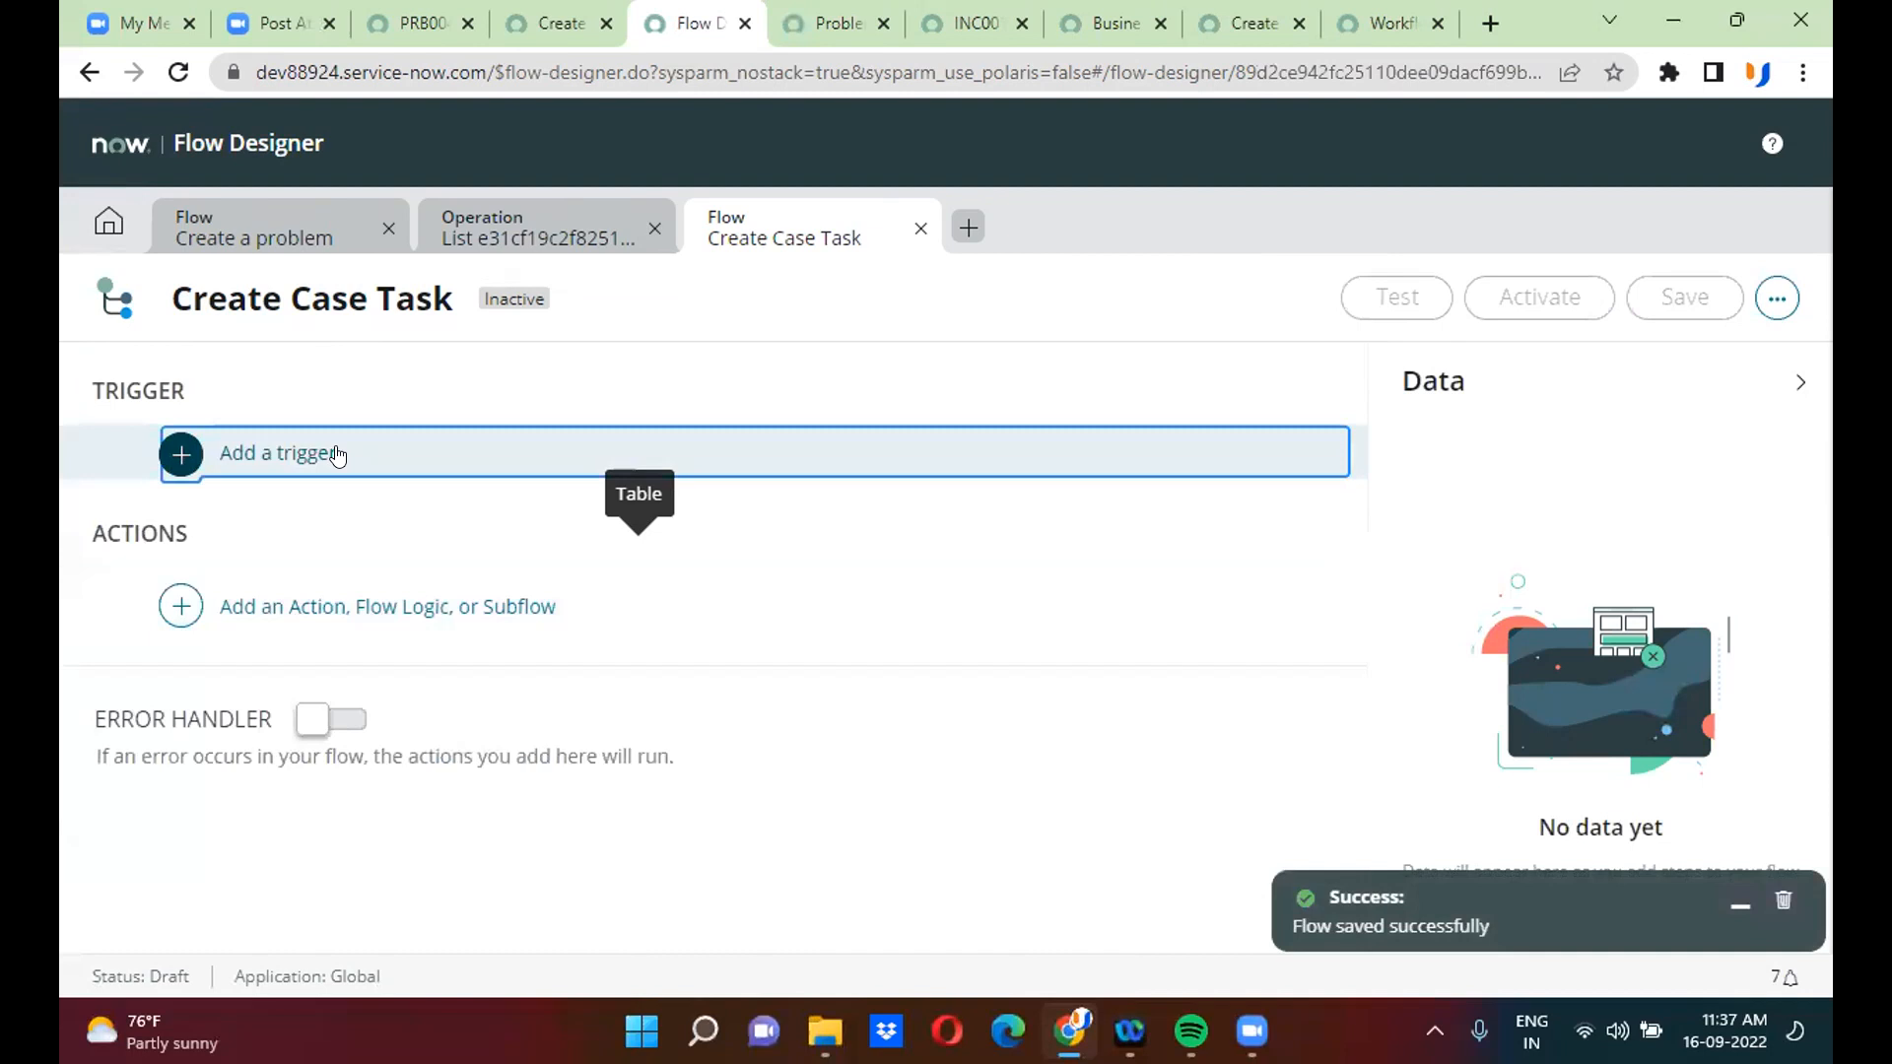
left_click_drag(710, 648, 714, 580)
left_click(467, 512)
left_click(478, 569)
type("case")
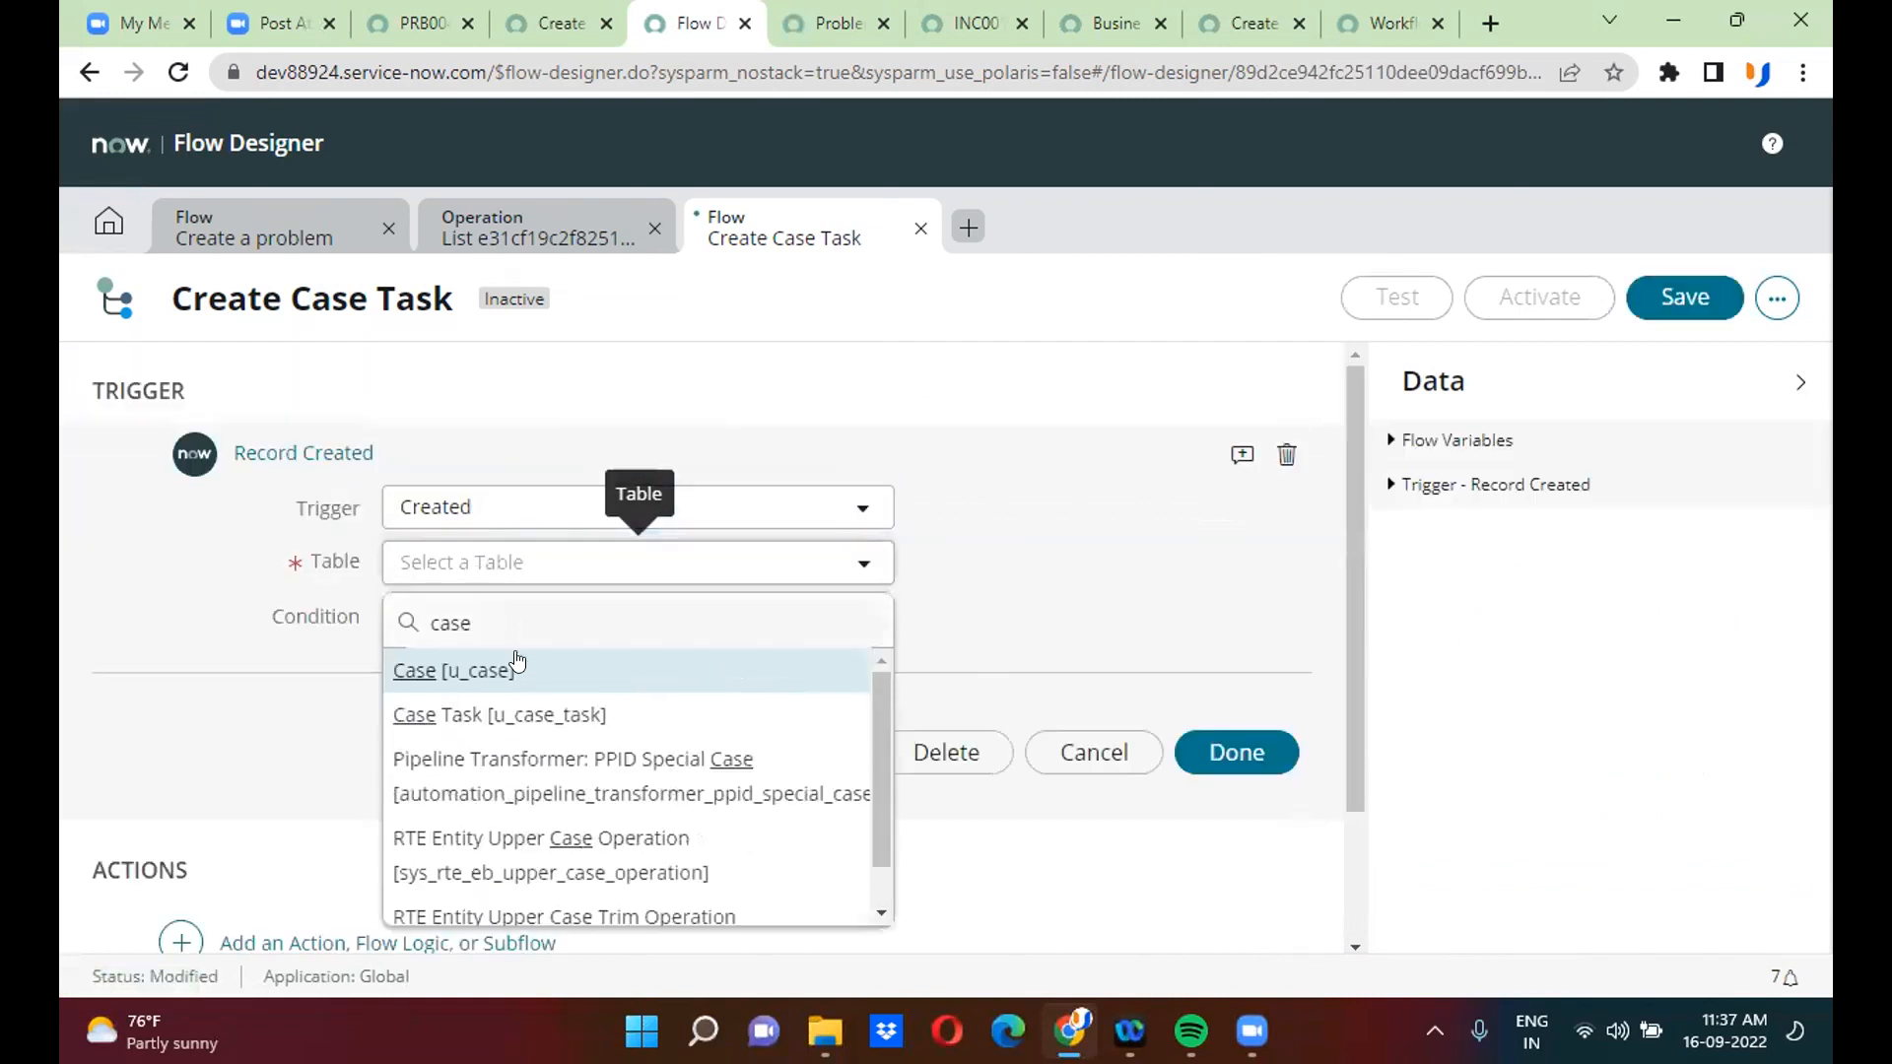
left_click(524, 670)
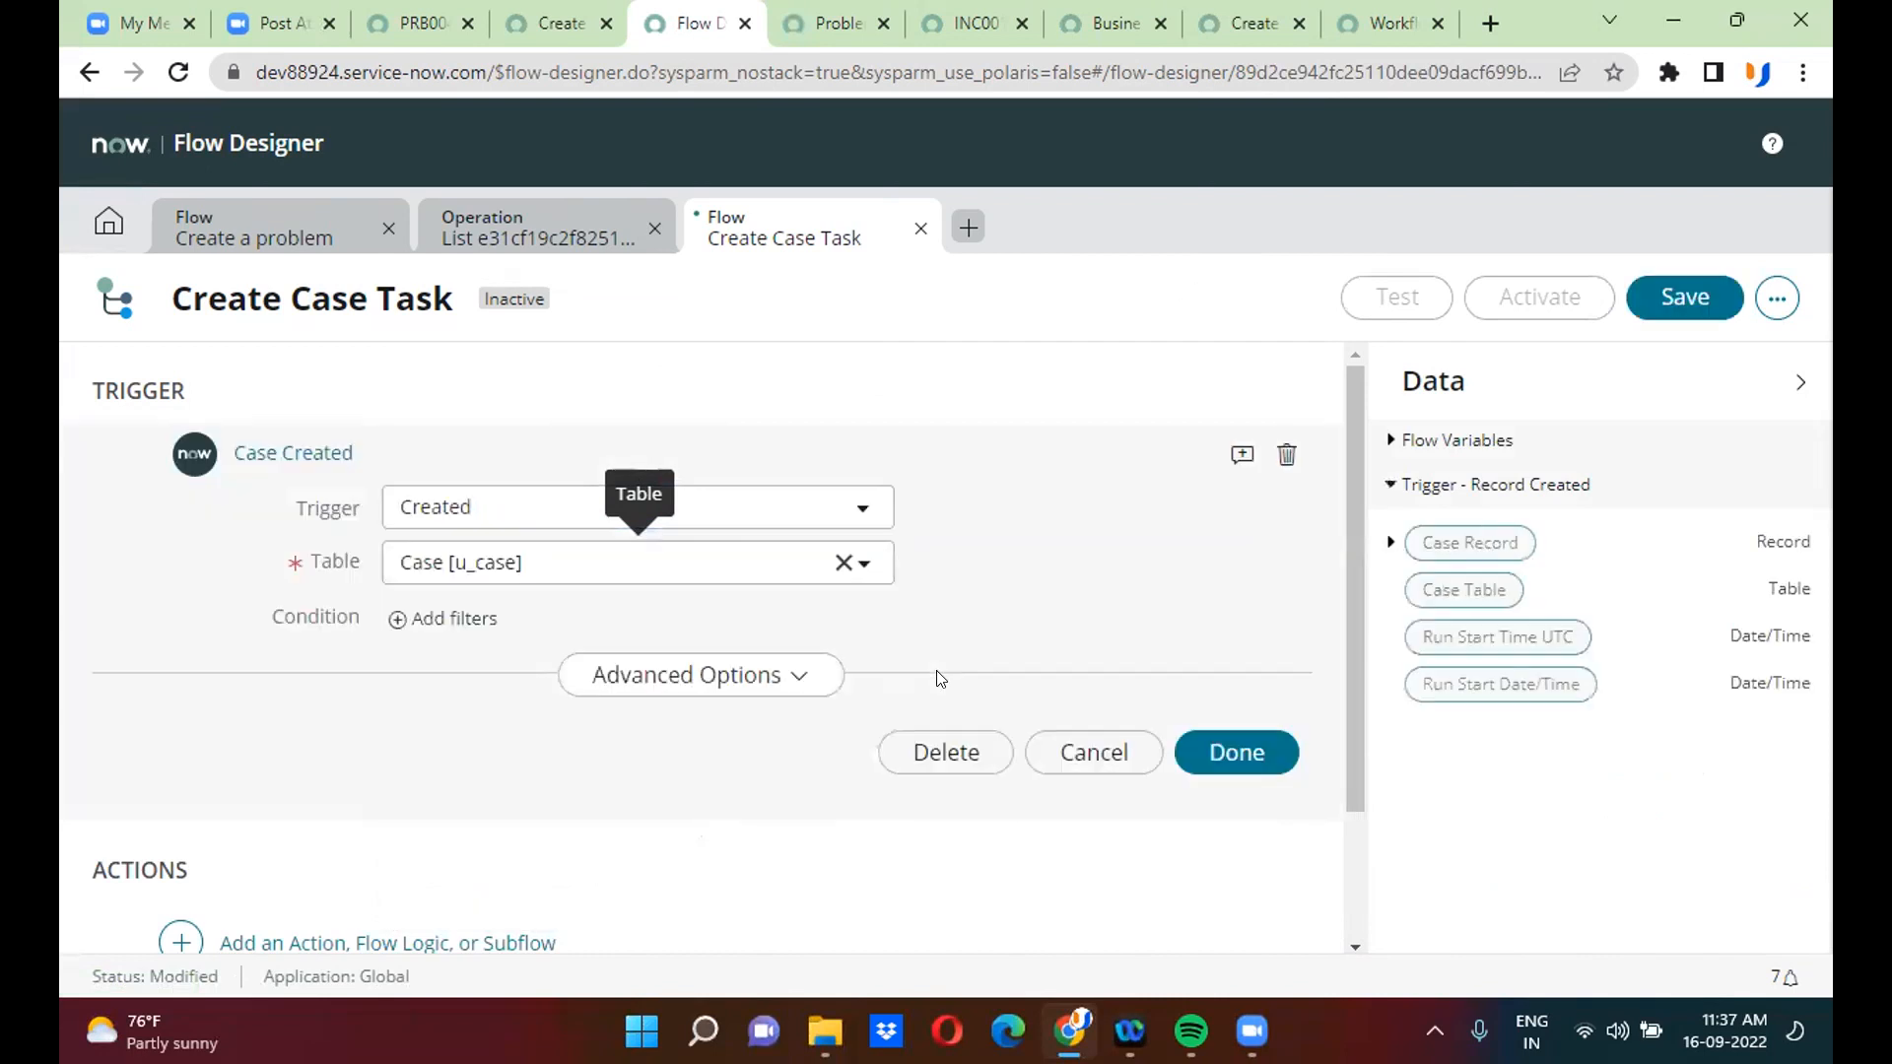
left_click(1211, 751)
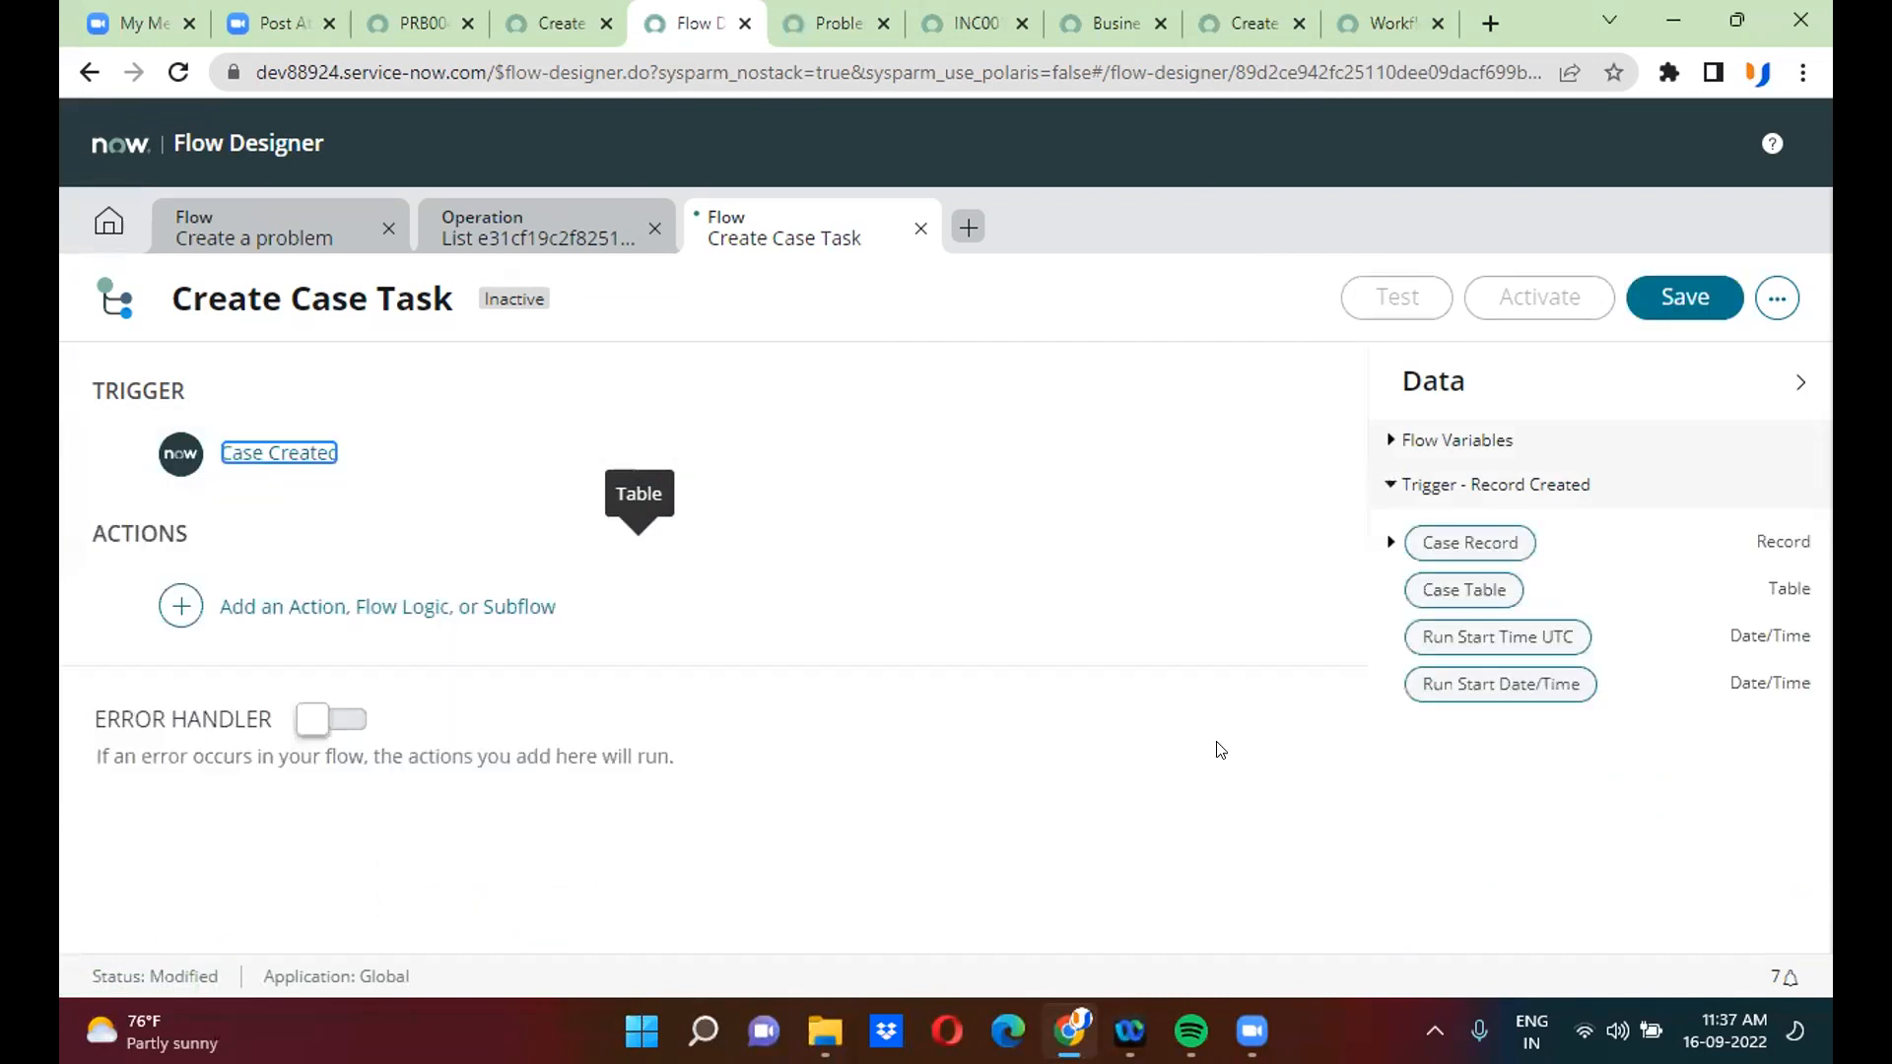
- Review the Case trigger's advanced options for when and where the flow runs, keeping any user and background execution selected
left_click(503, 449)
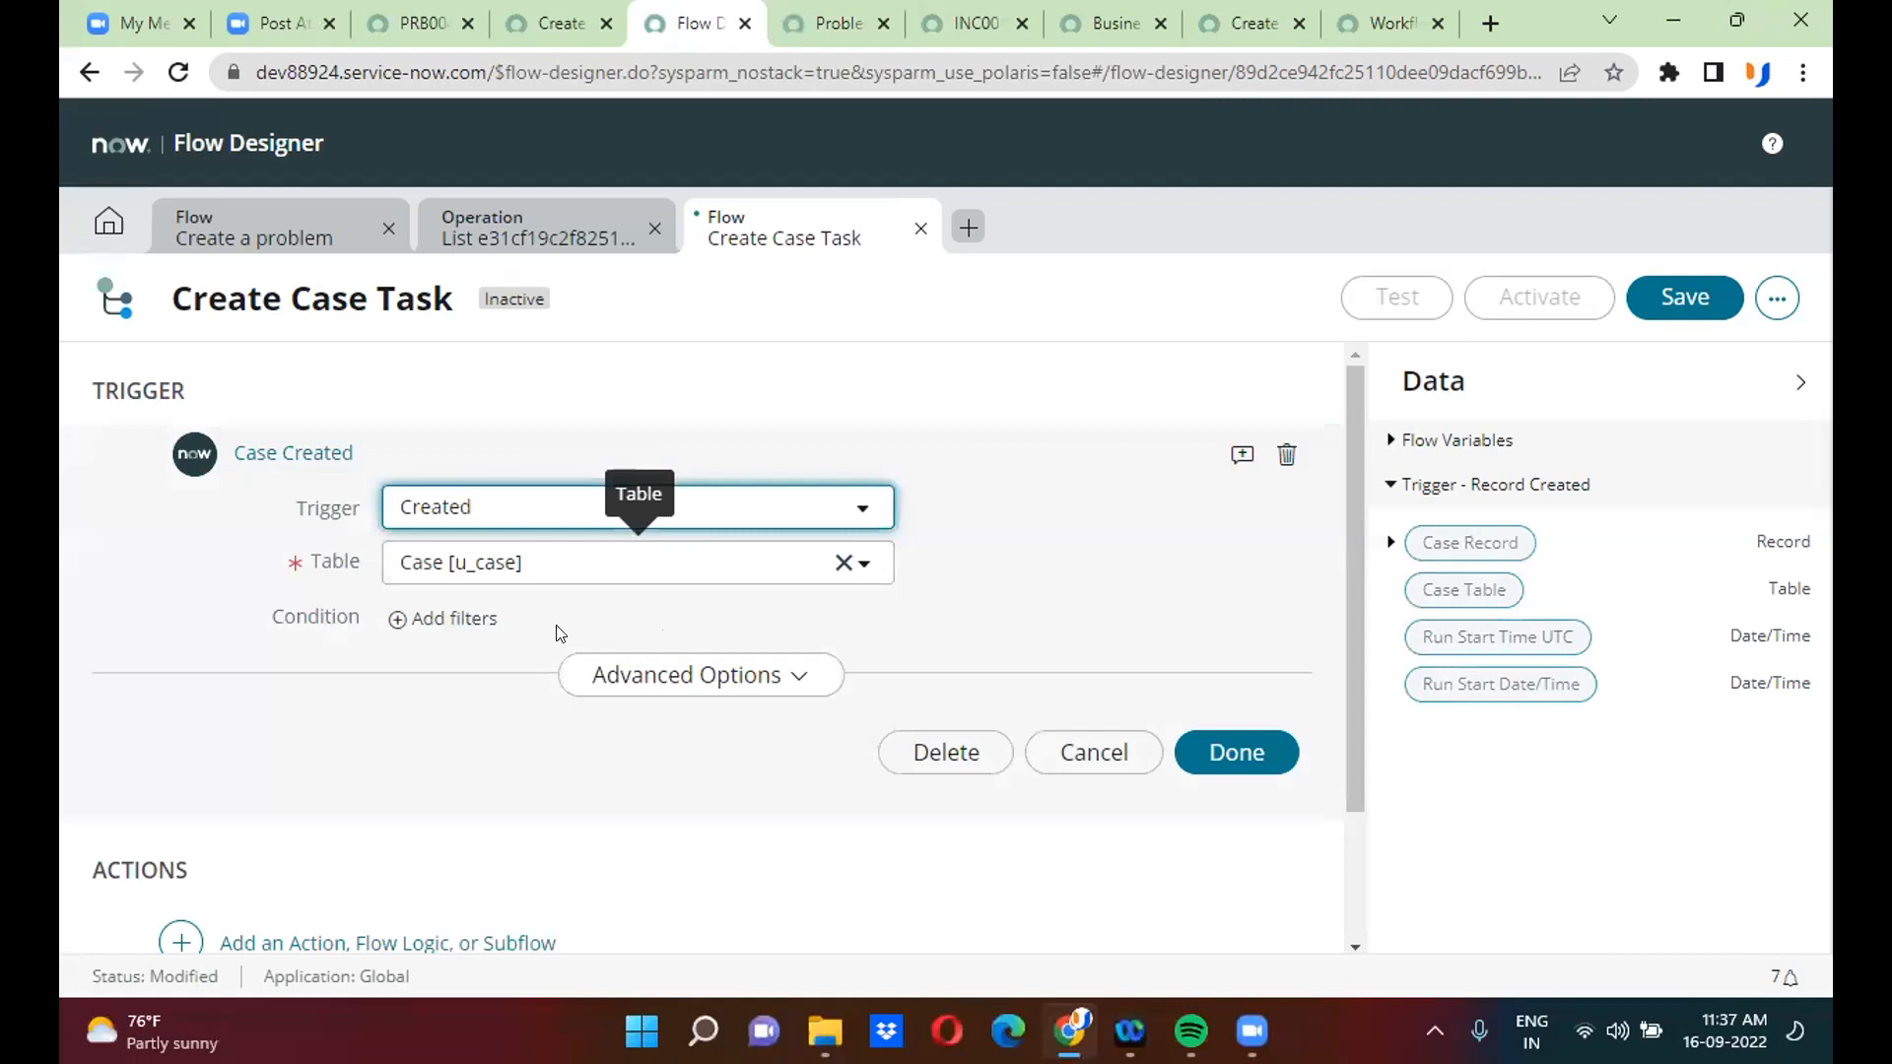
left_click(648, 667)
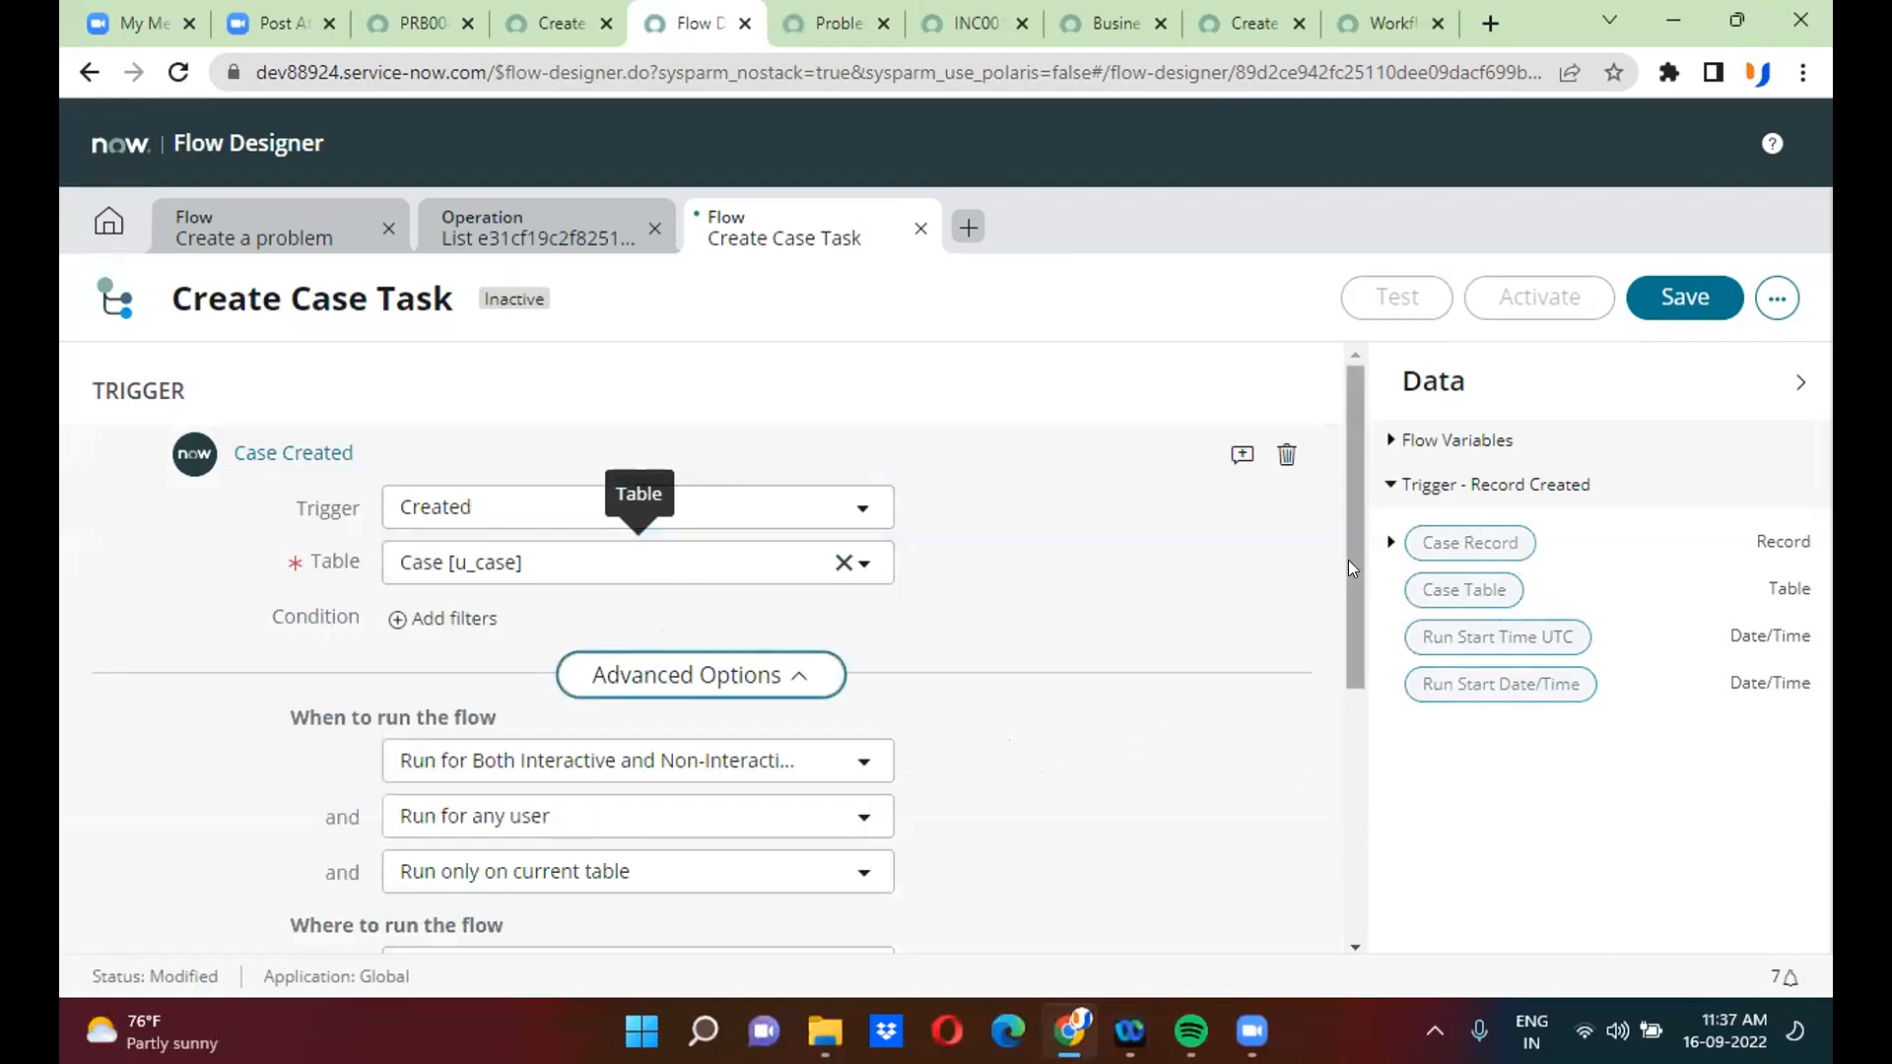
left_click_drag(1348, 560, 1352, 654)
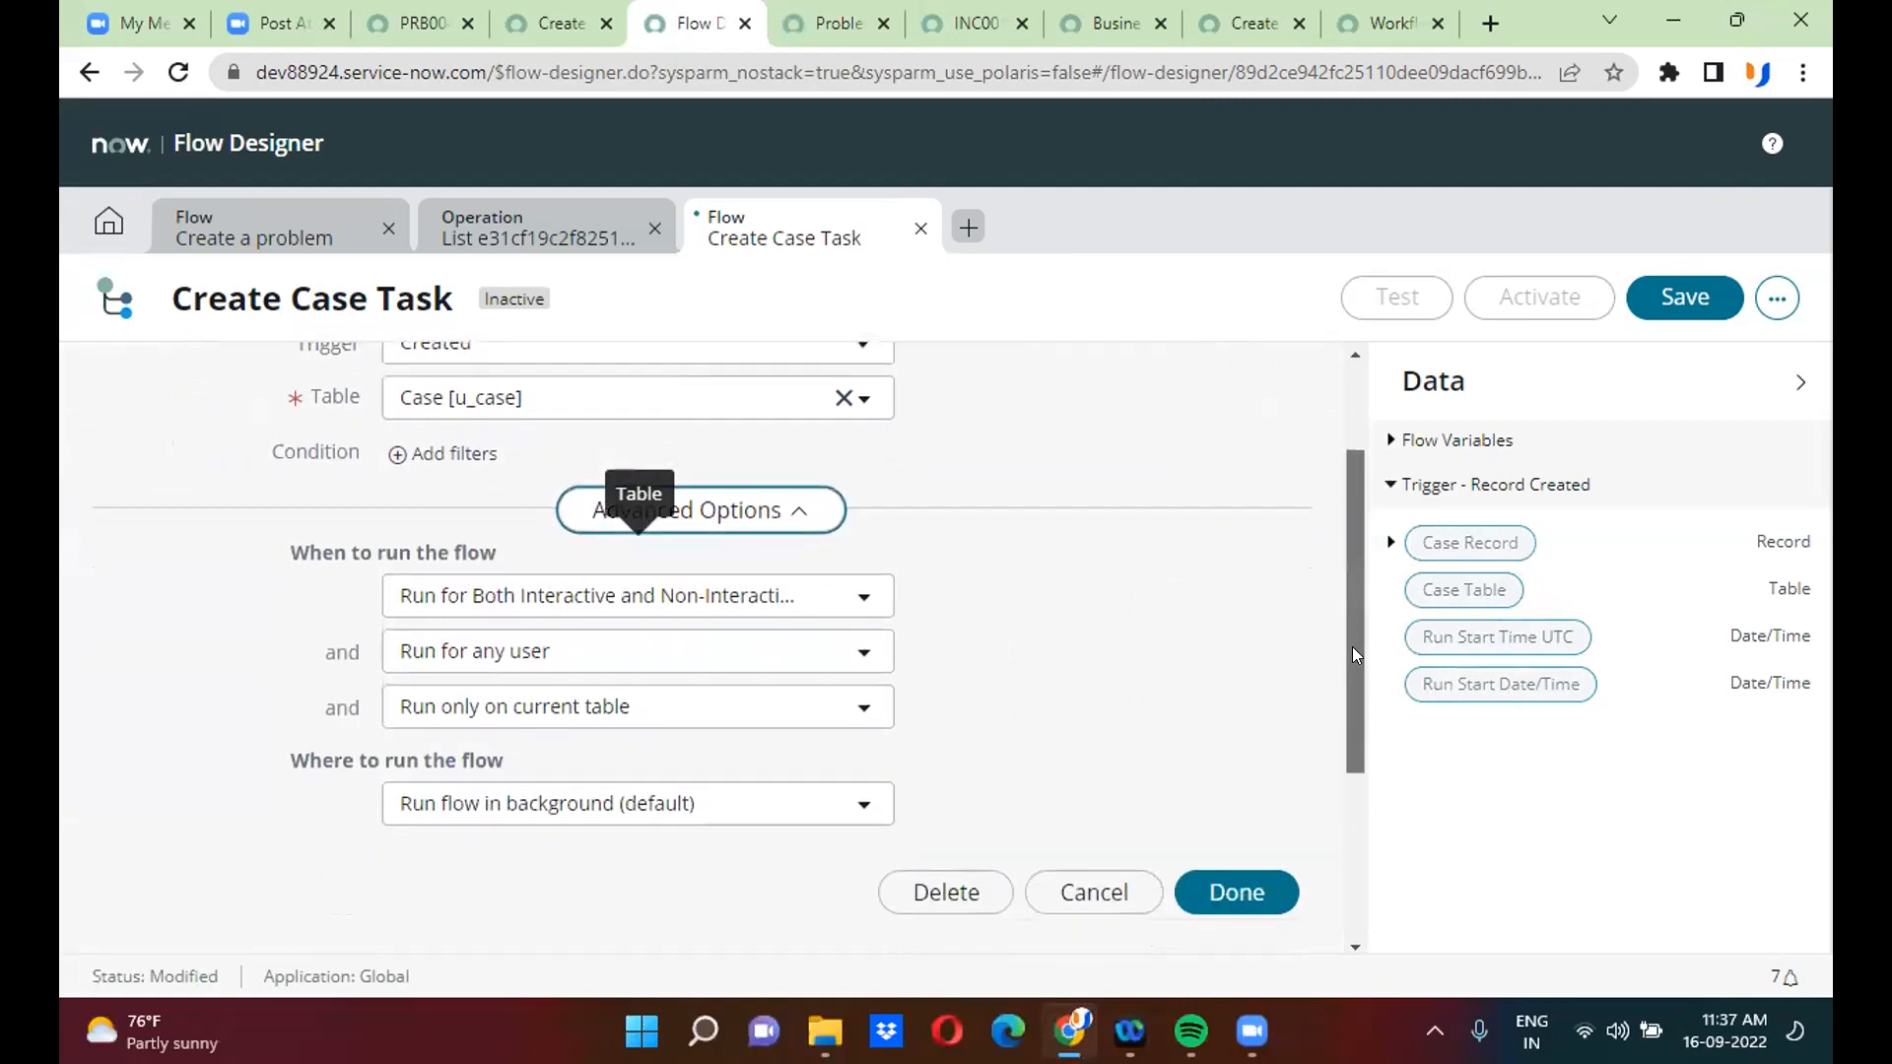
left_click_drag(1352, 646, 1353, 676)
left_click(646, 727)
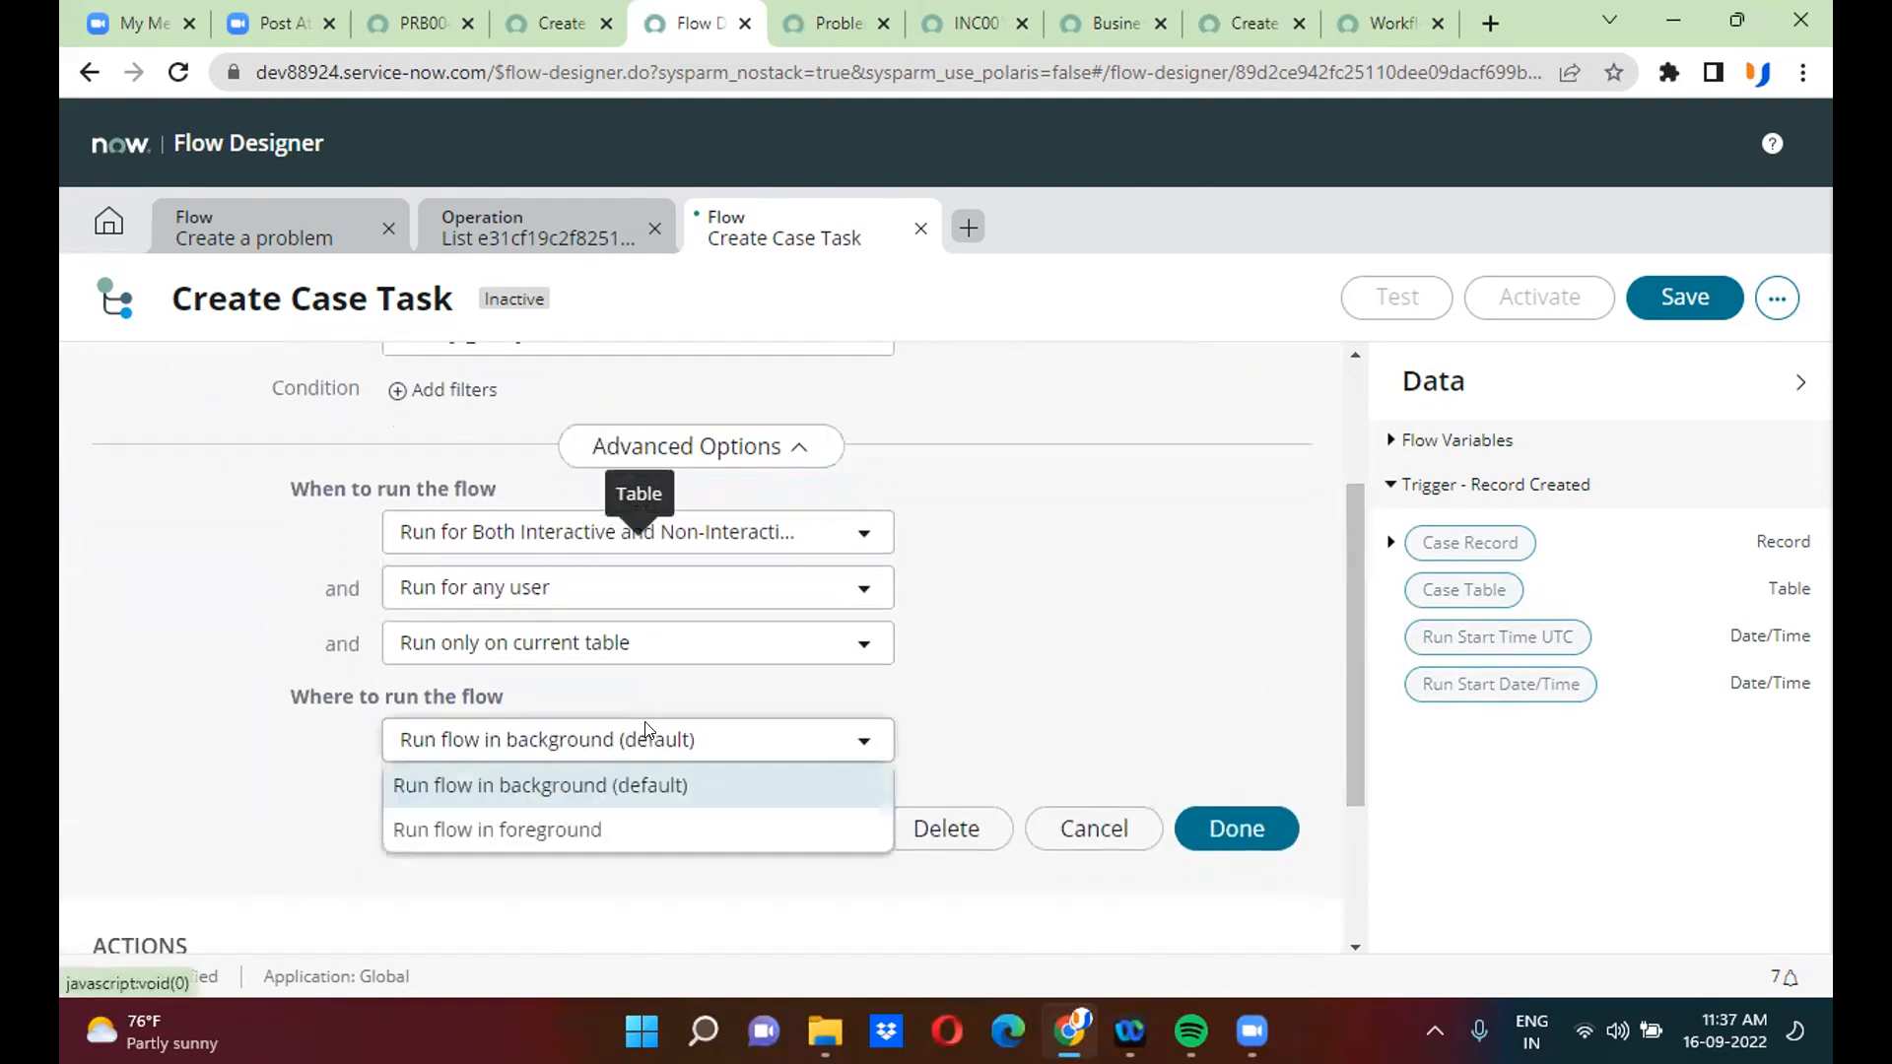
left_click(656, 785)
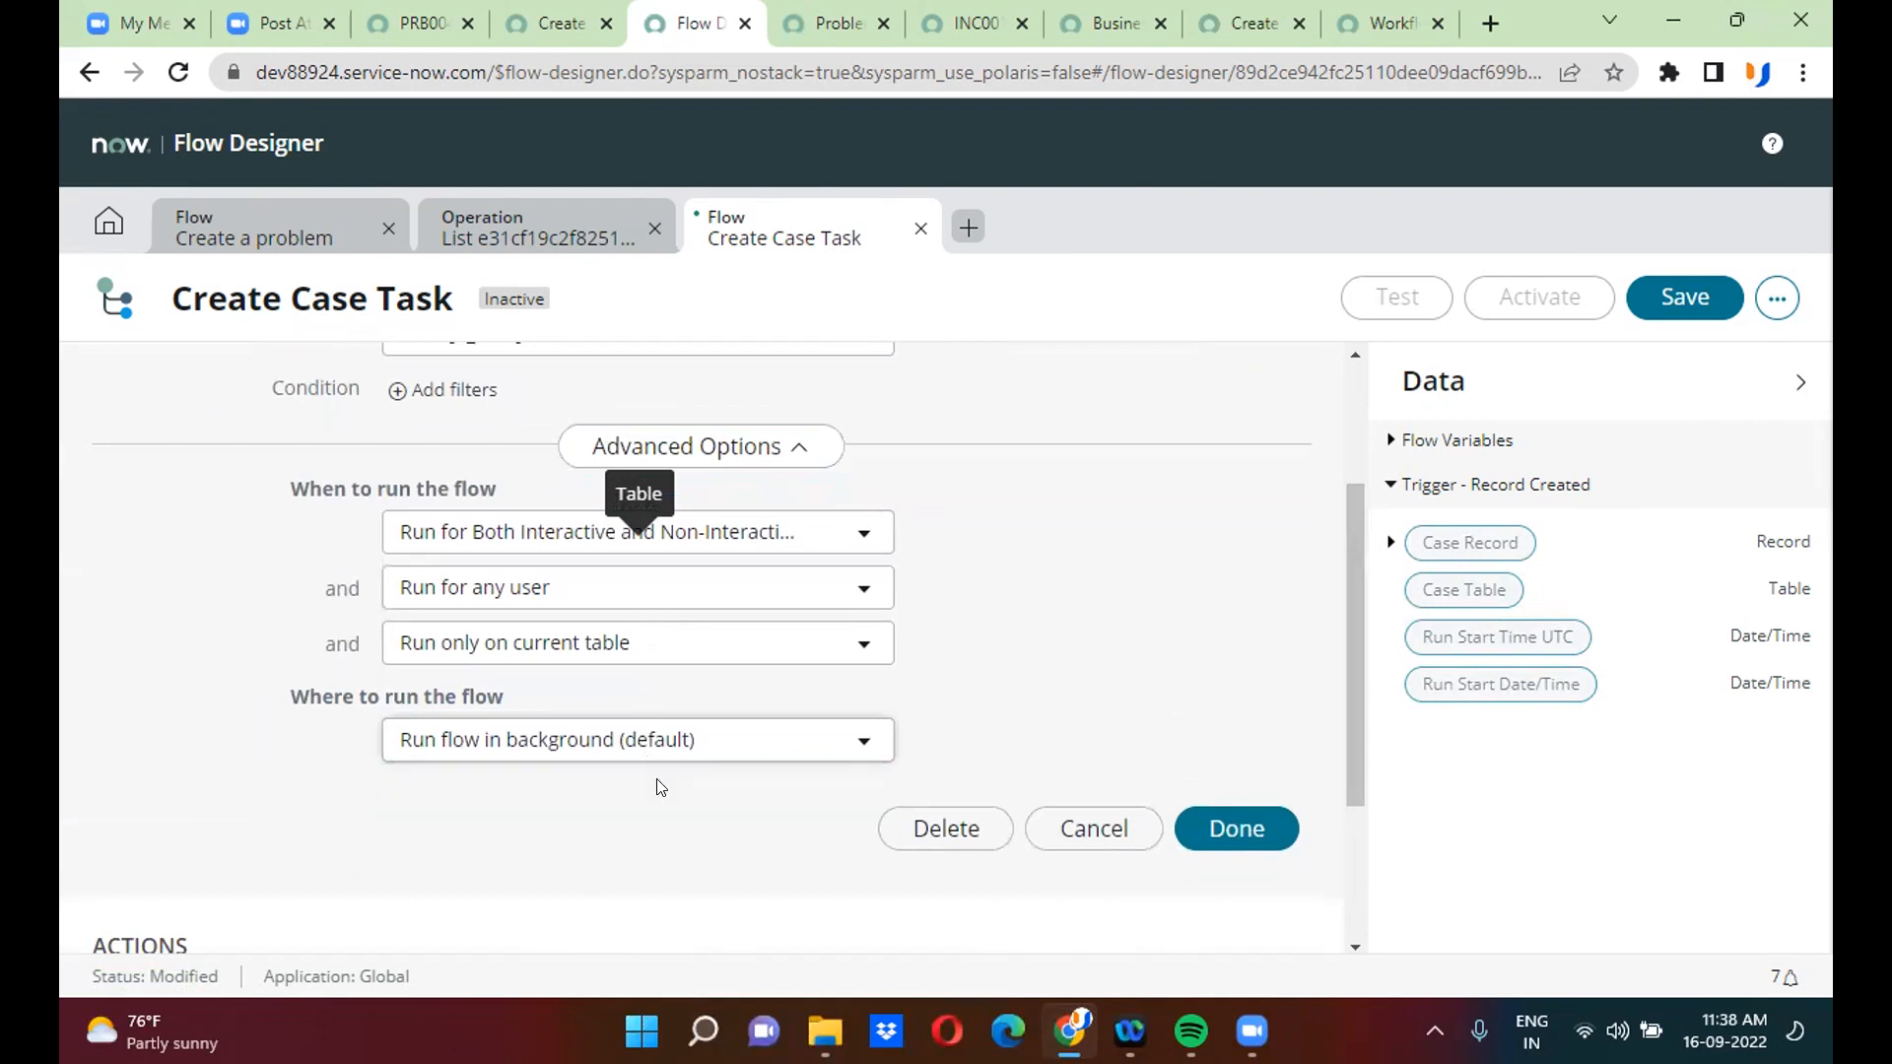
left_click(640, 586)
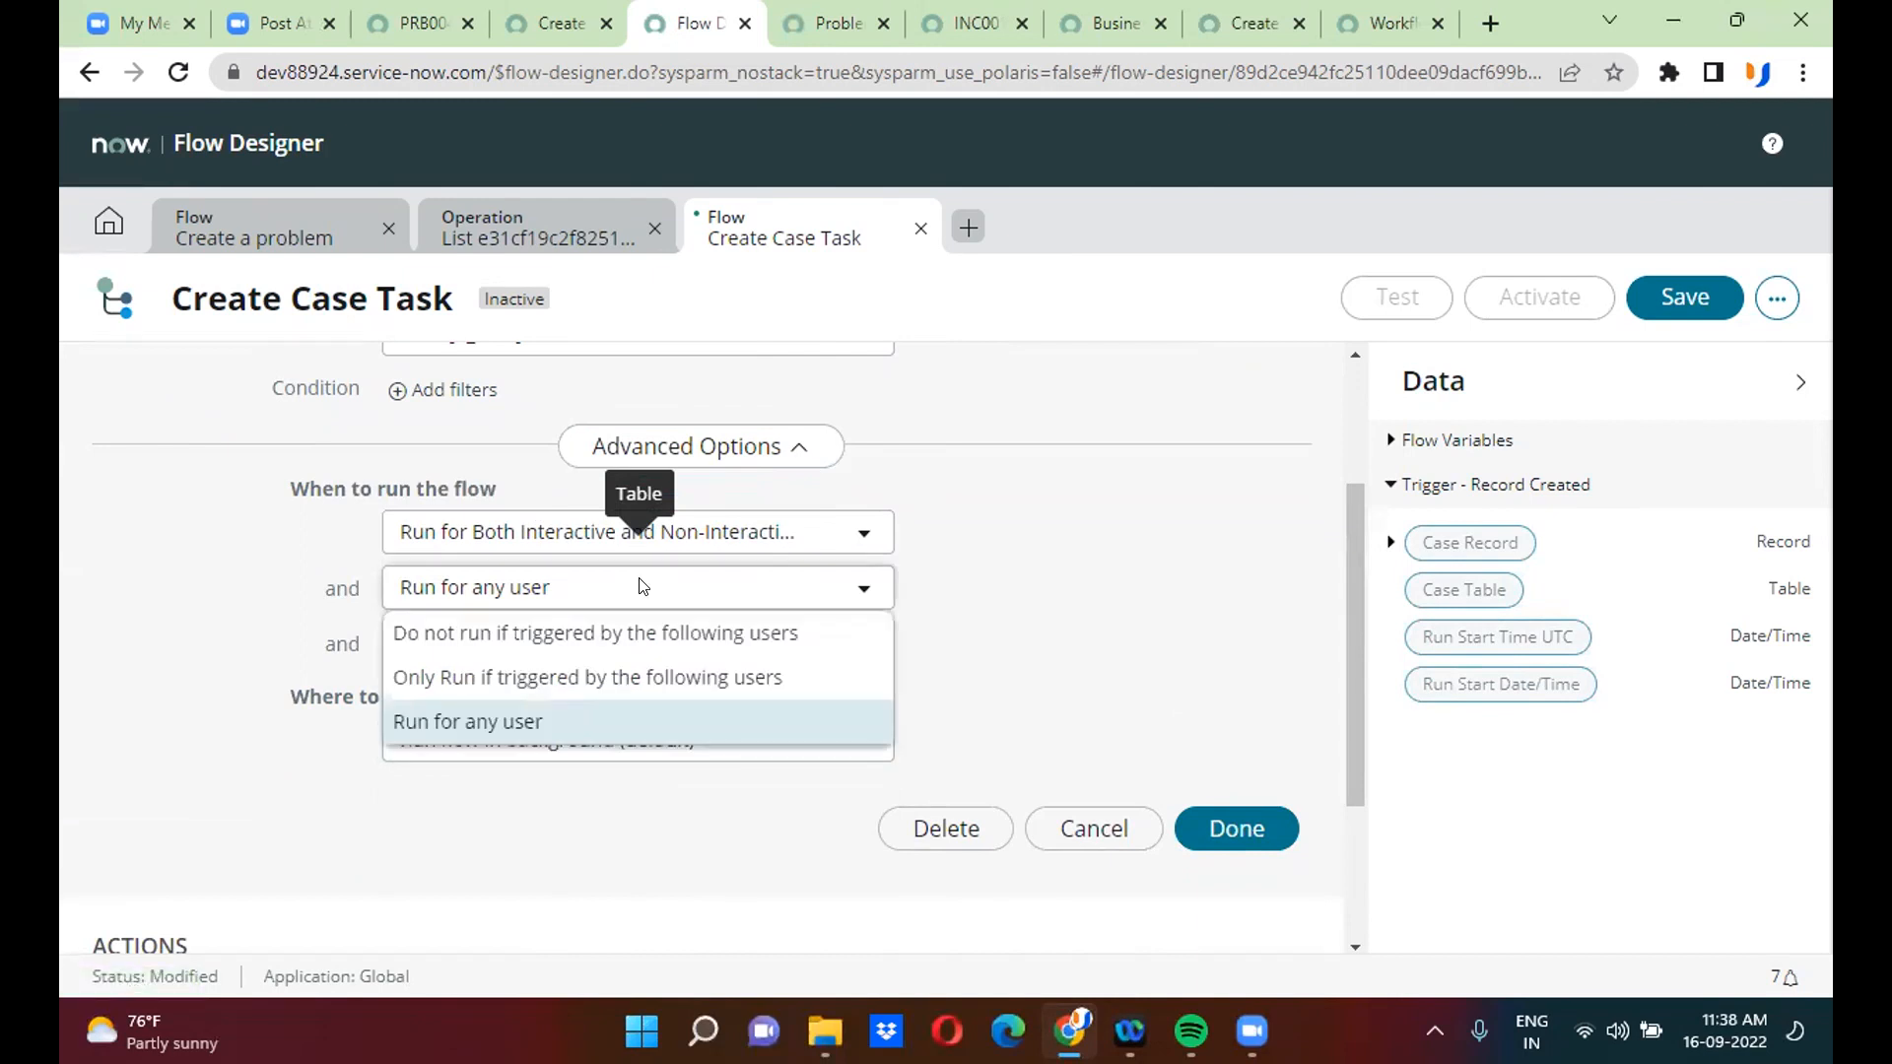
left_click(635, 587)
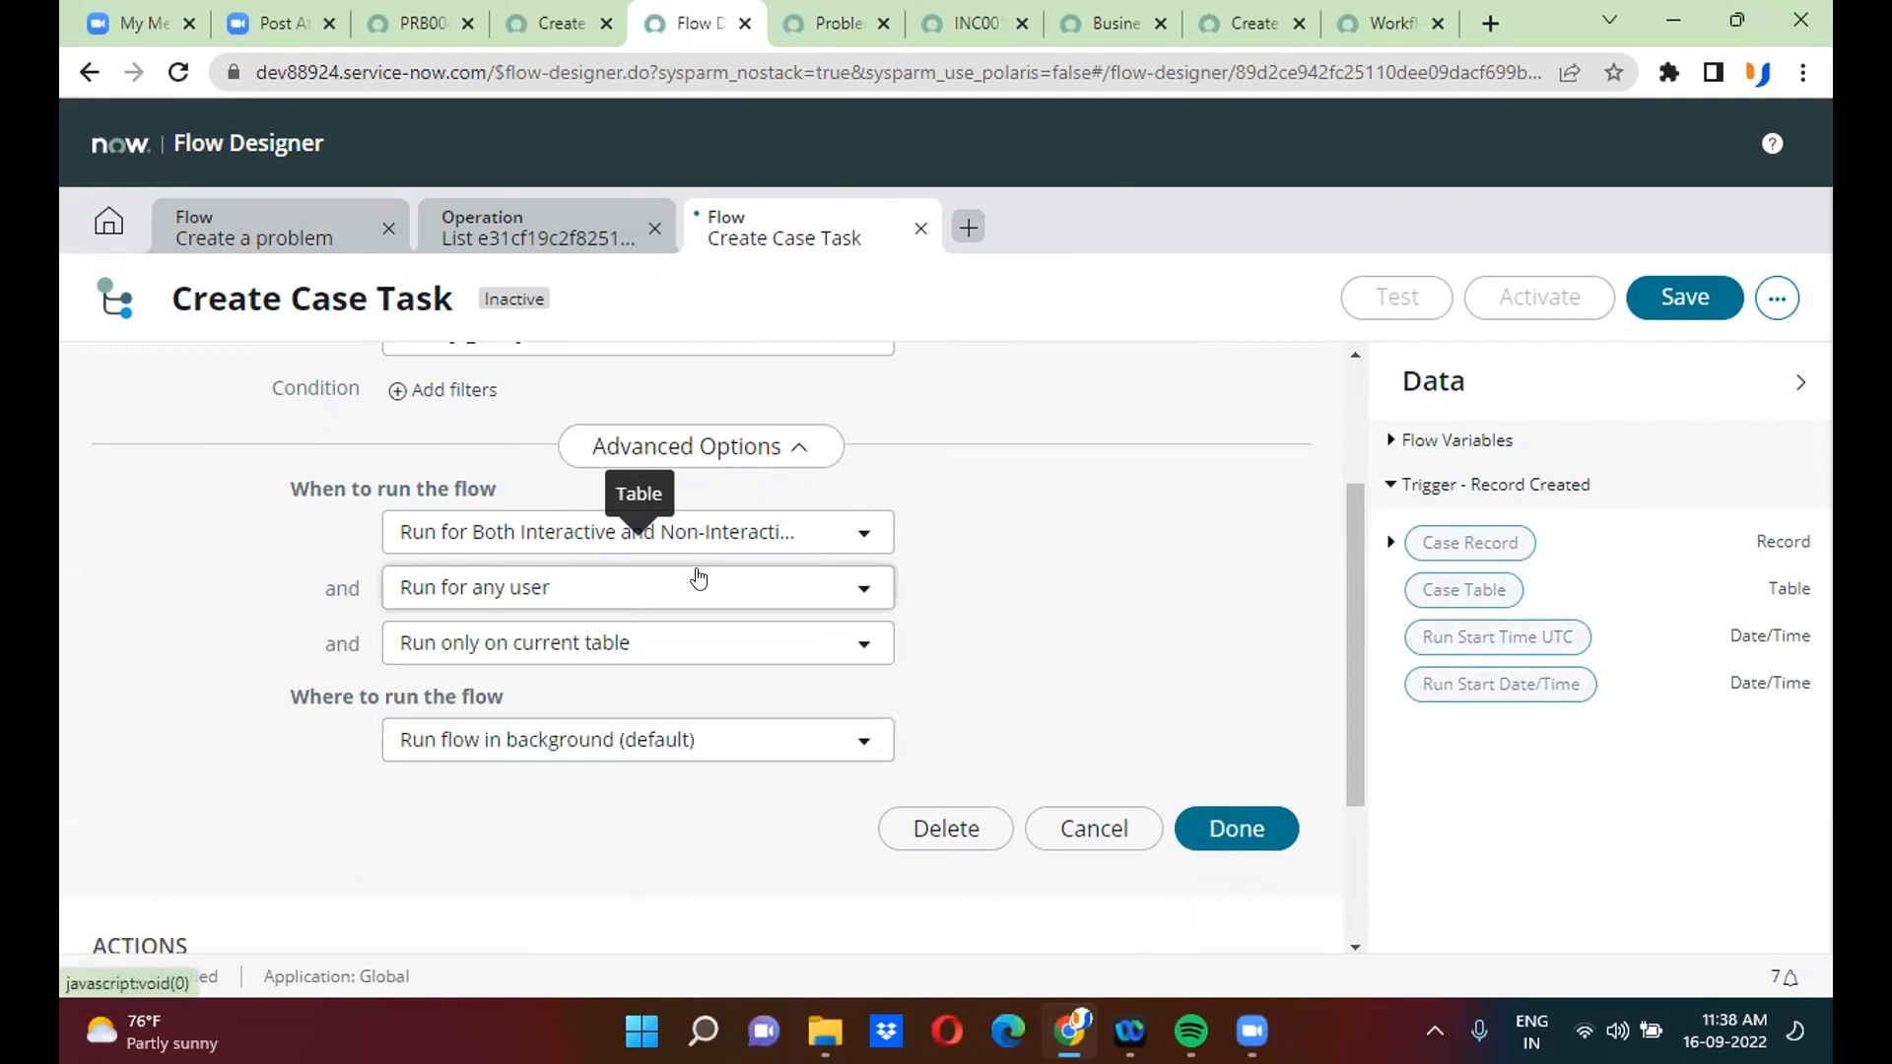
left_click(1229, 831)
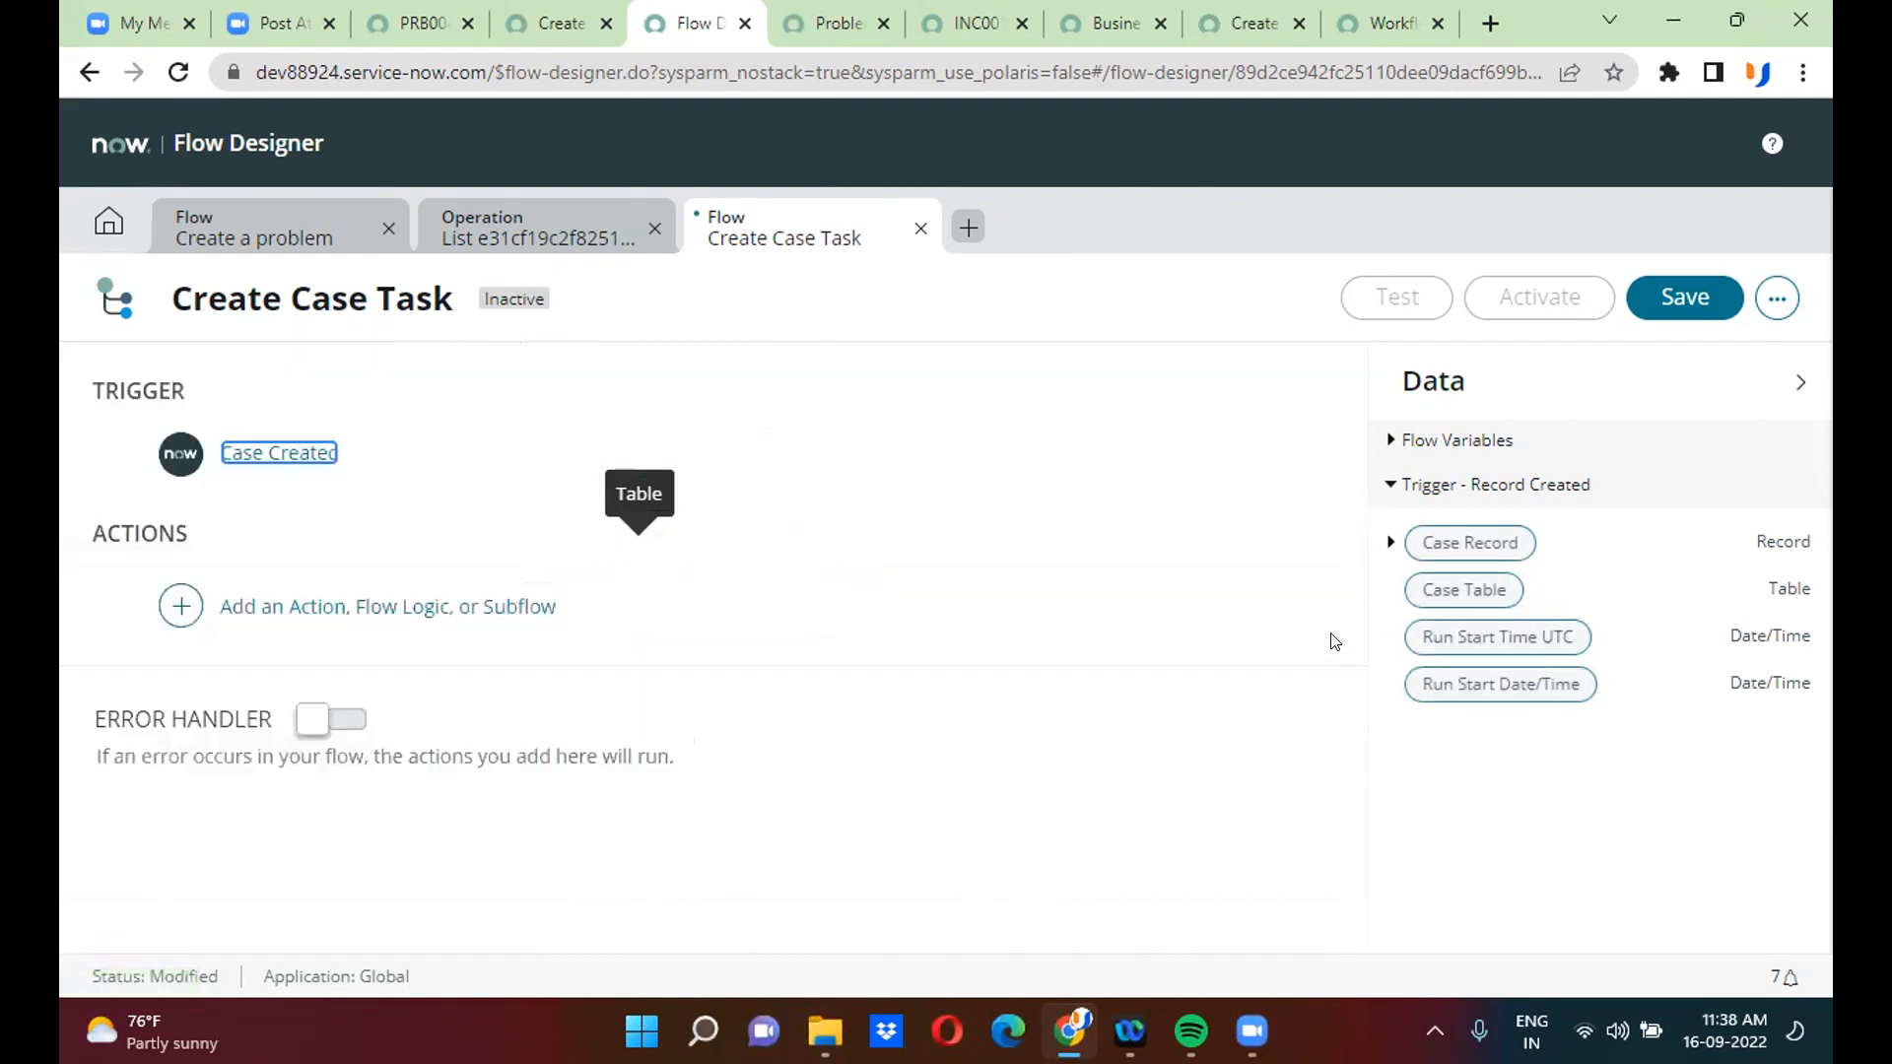
- Add a Create Record action to the Create Case Task flow
left_click(169, 618)
left_click(310, 612)
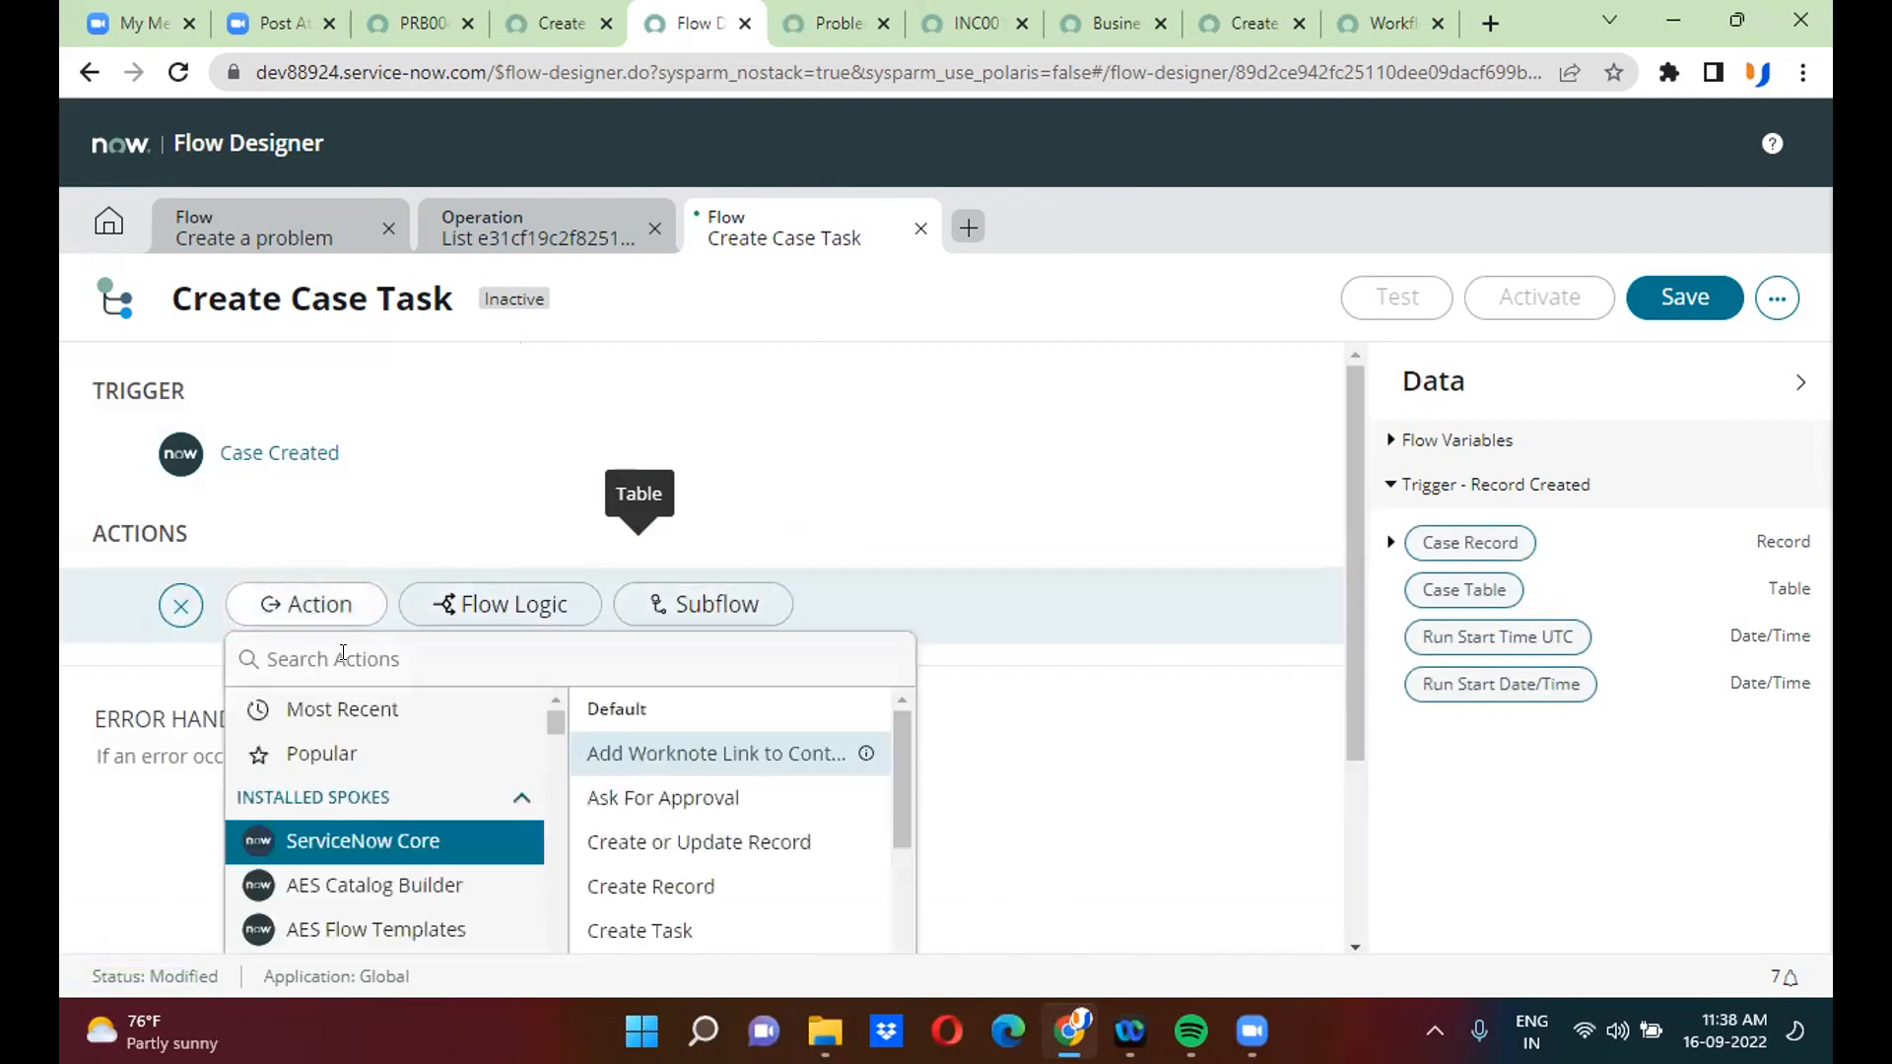
type("crea")
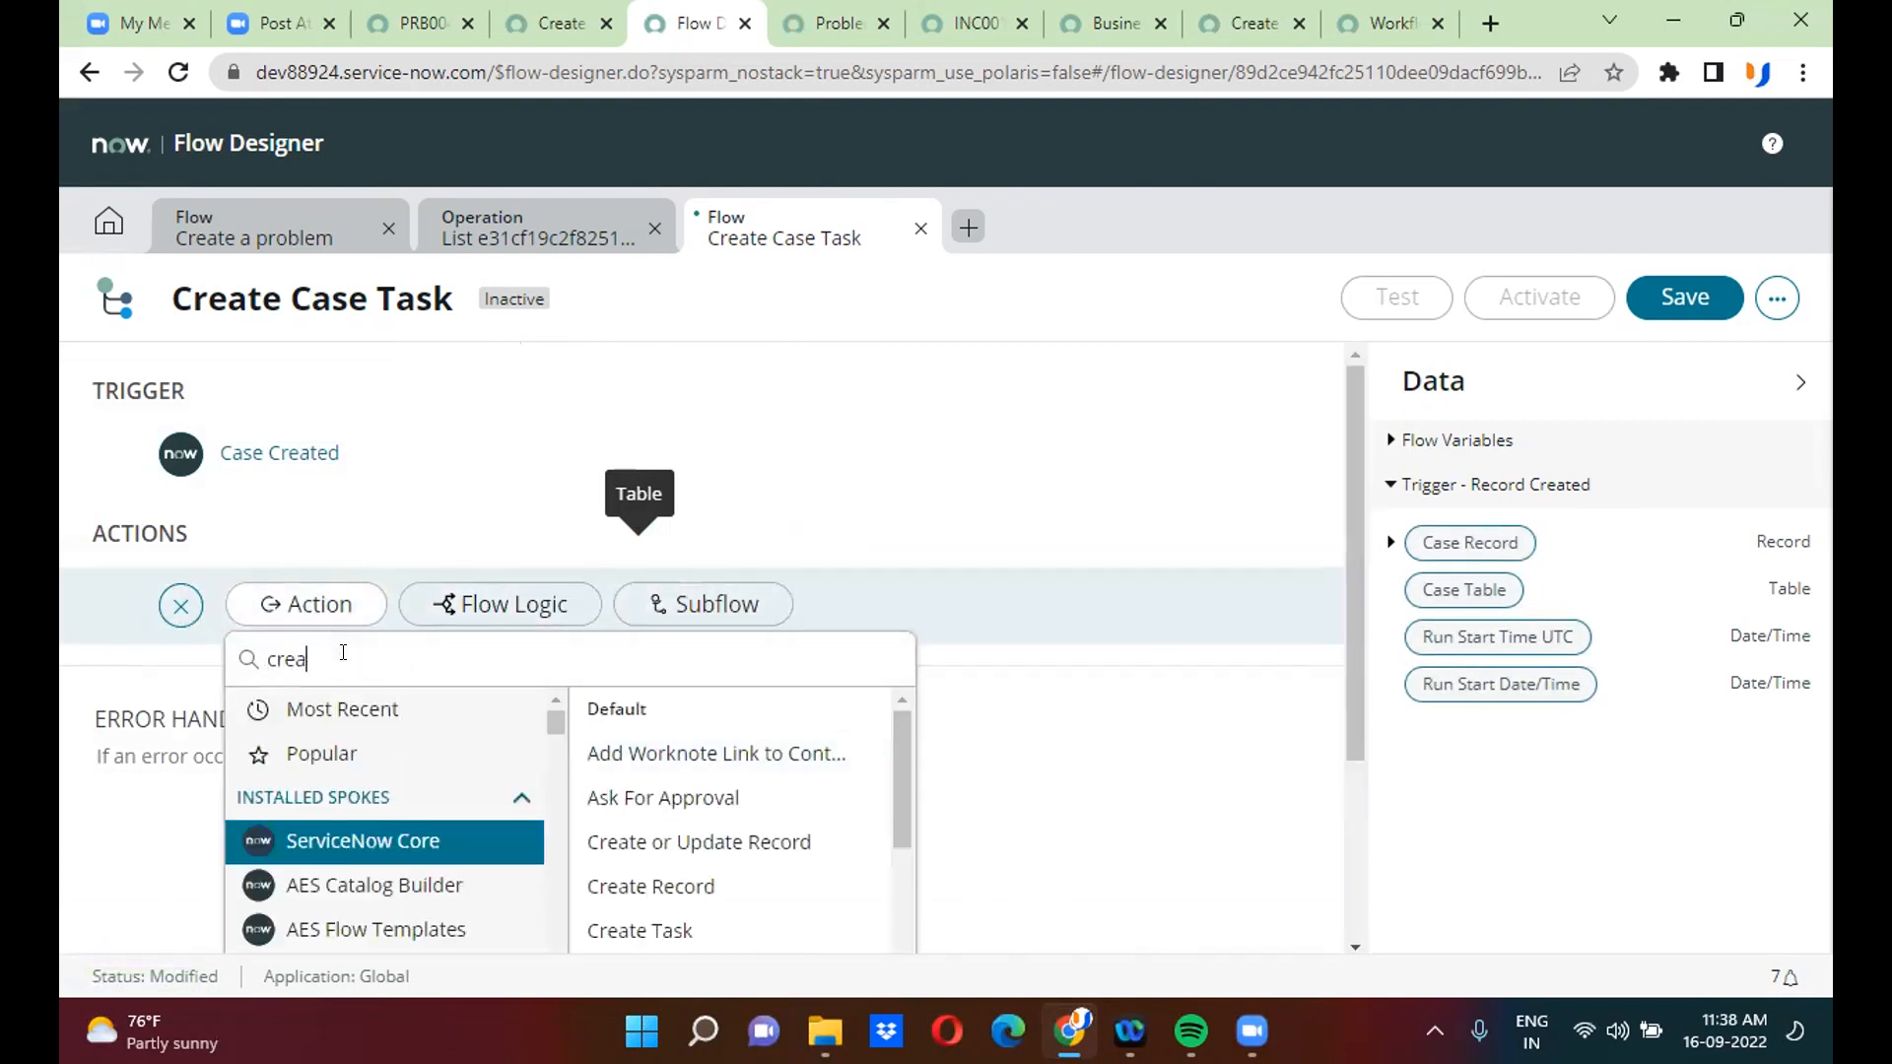
type("te rec")
left_click(693, 729)
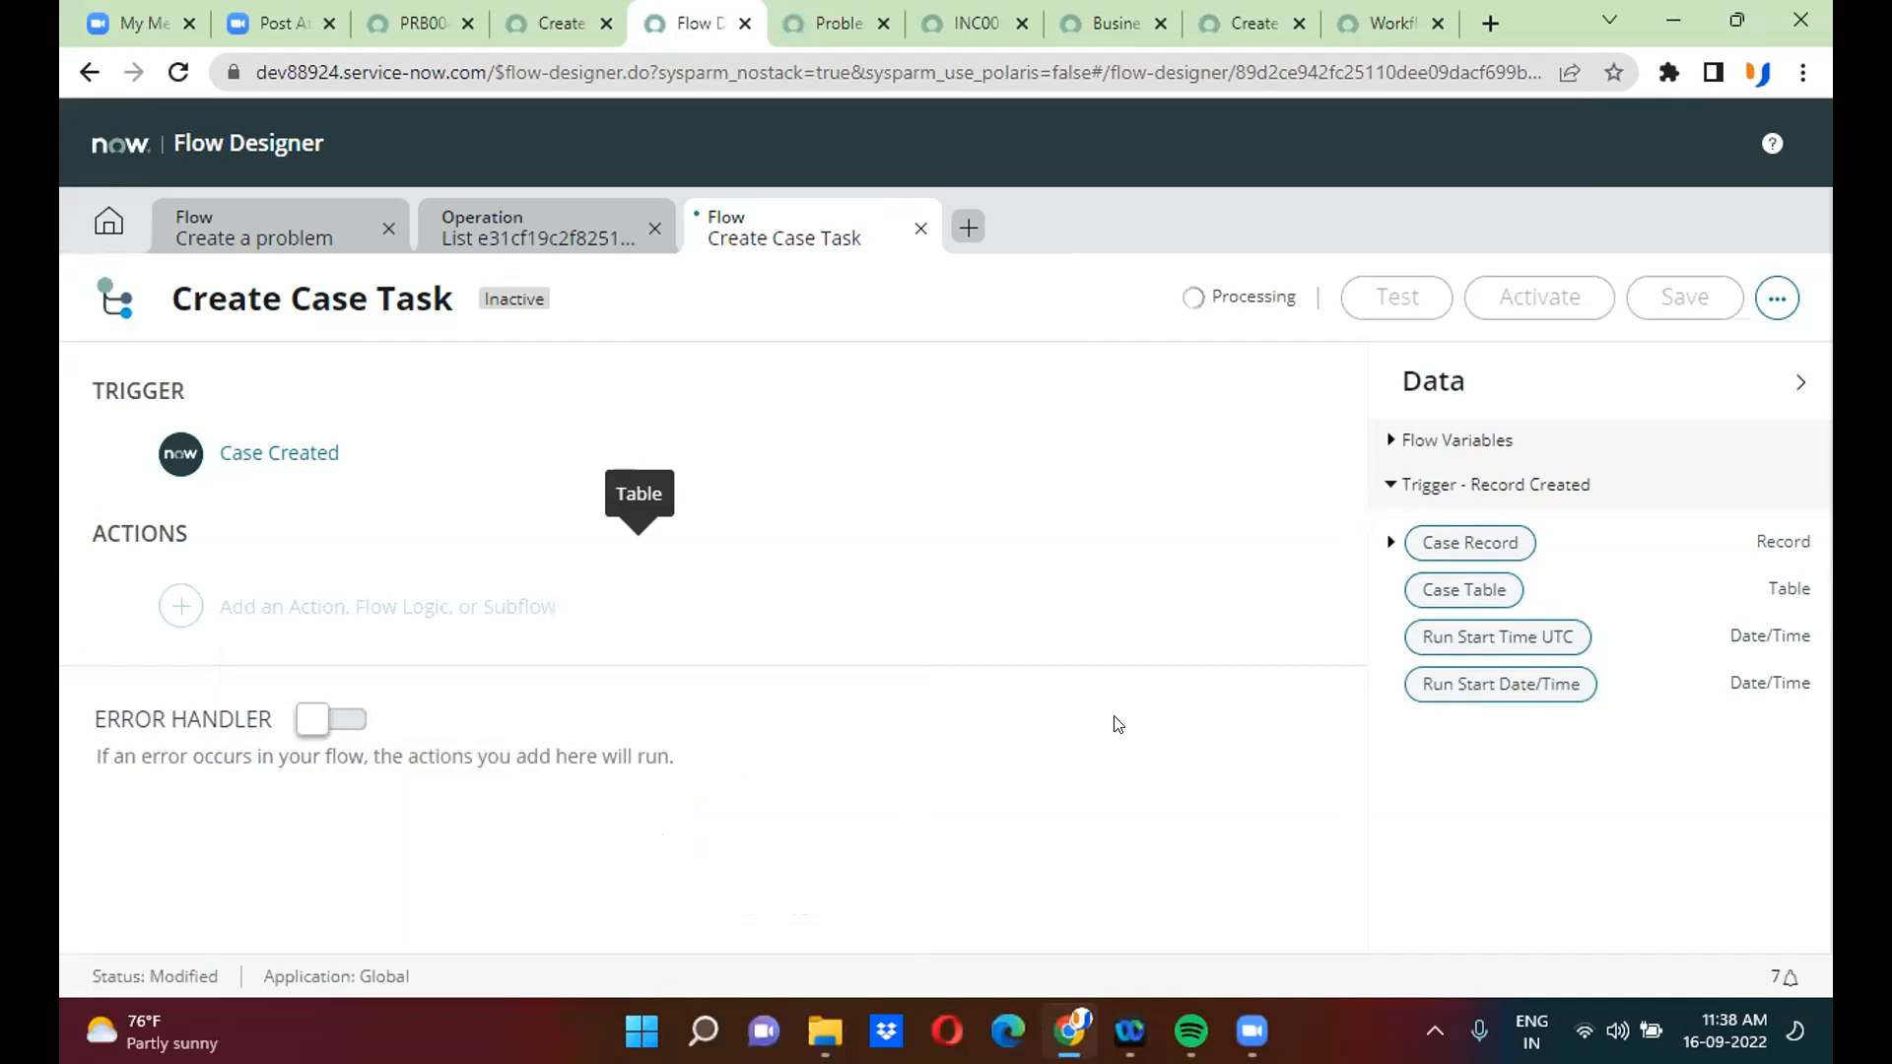
- Set the Create Record action's table to Case Task [u_case_task]
scroll(1350, 709, "down", 2)
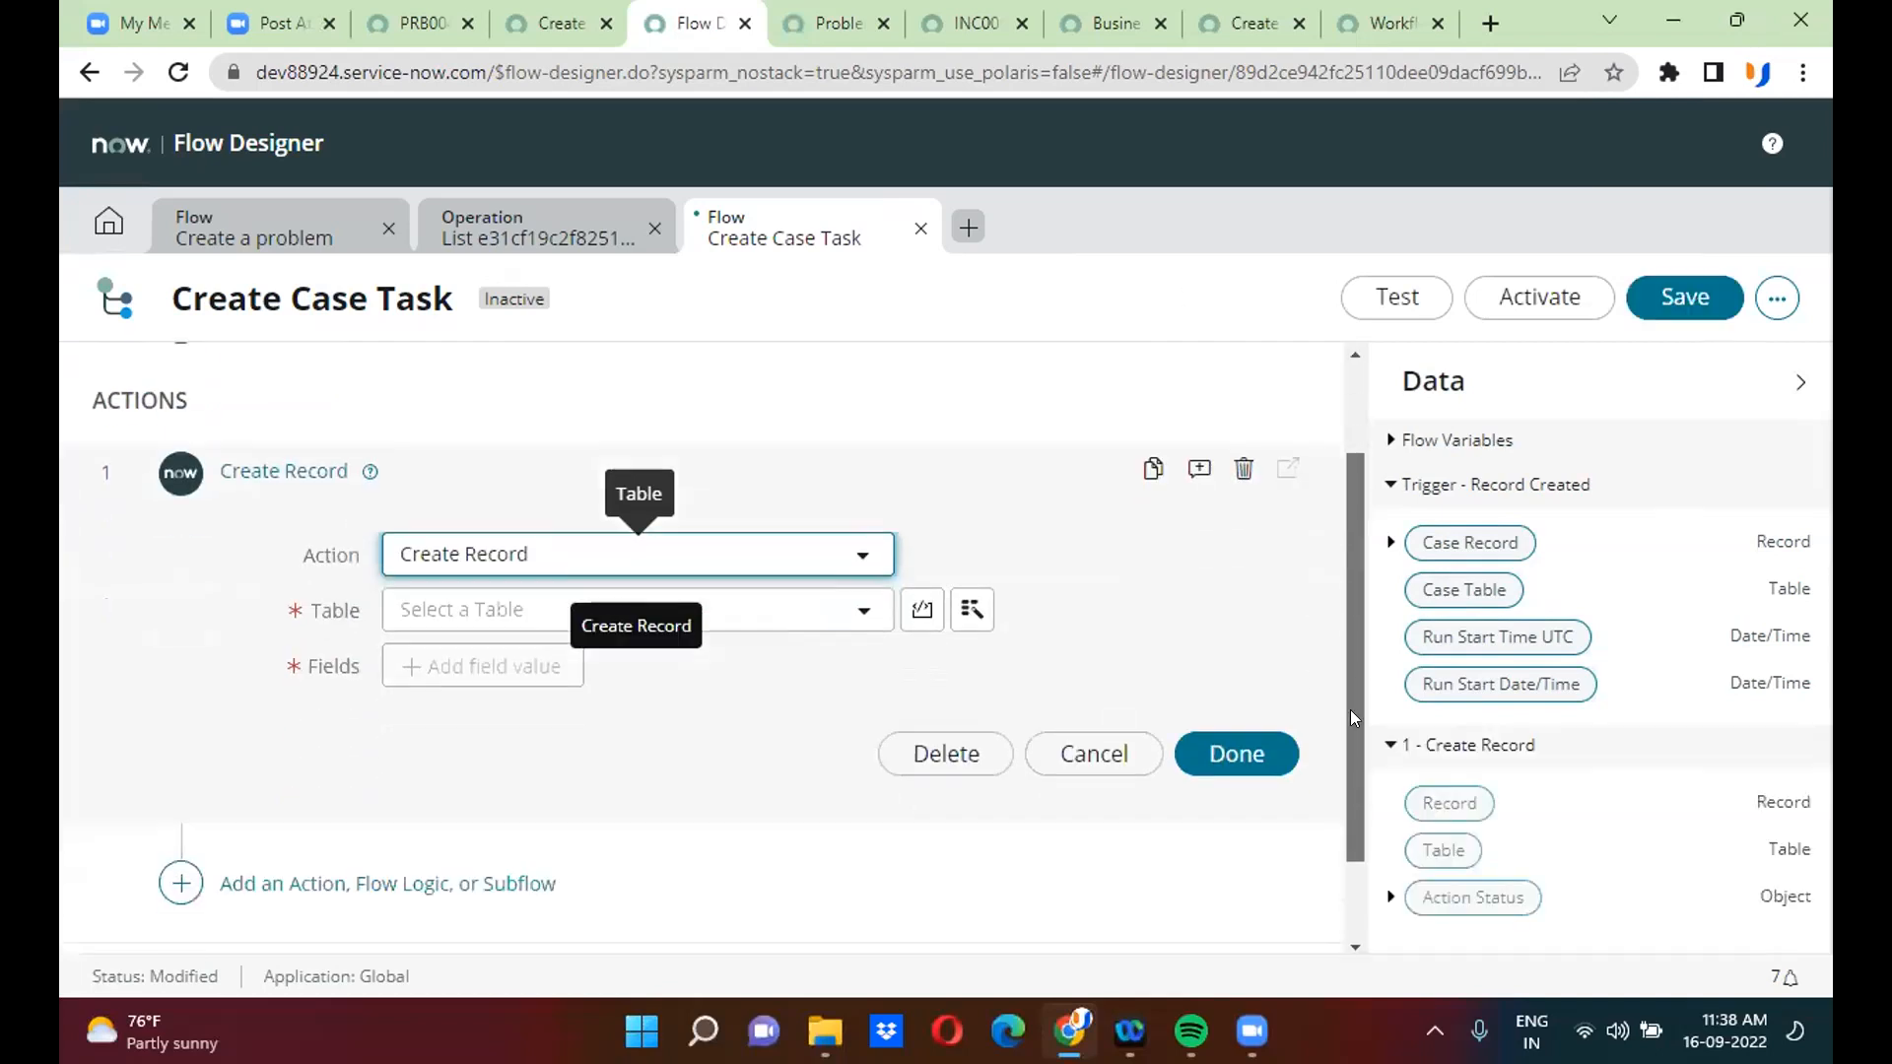
left_click(680, 568)
type("ca")
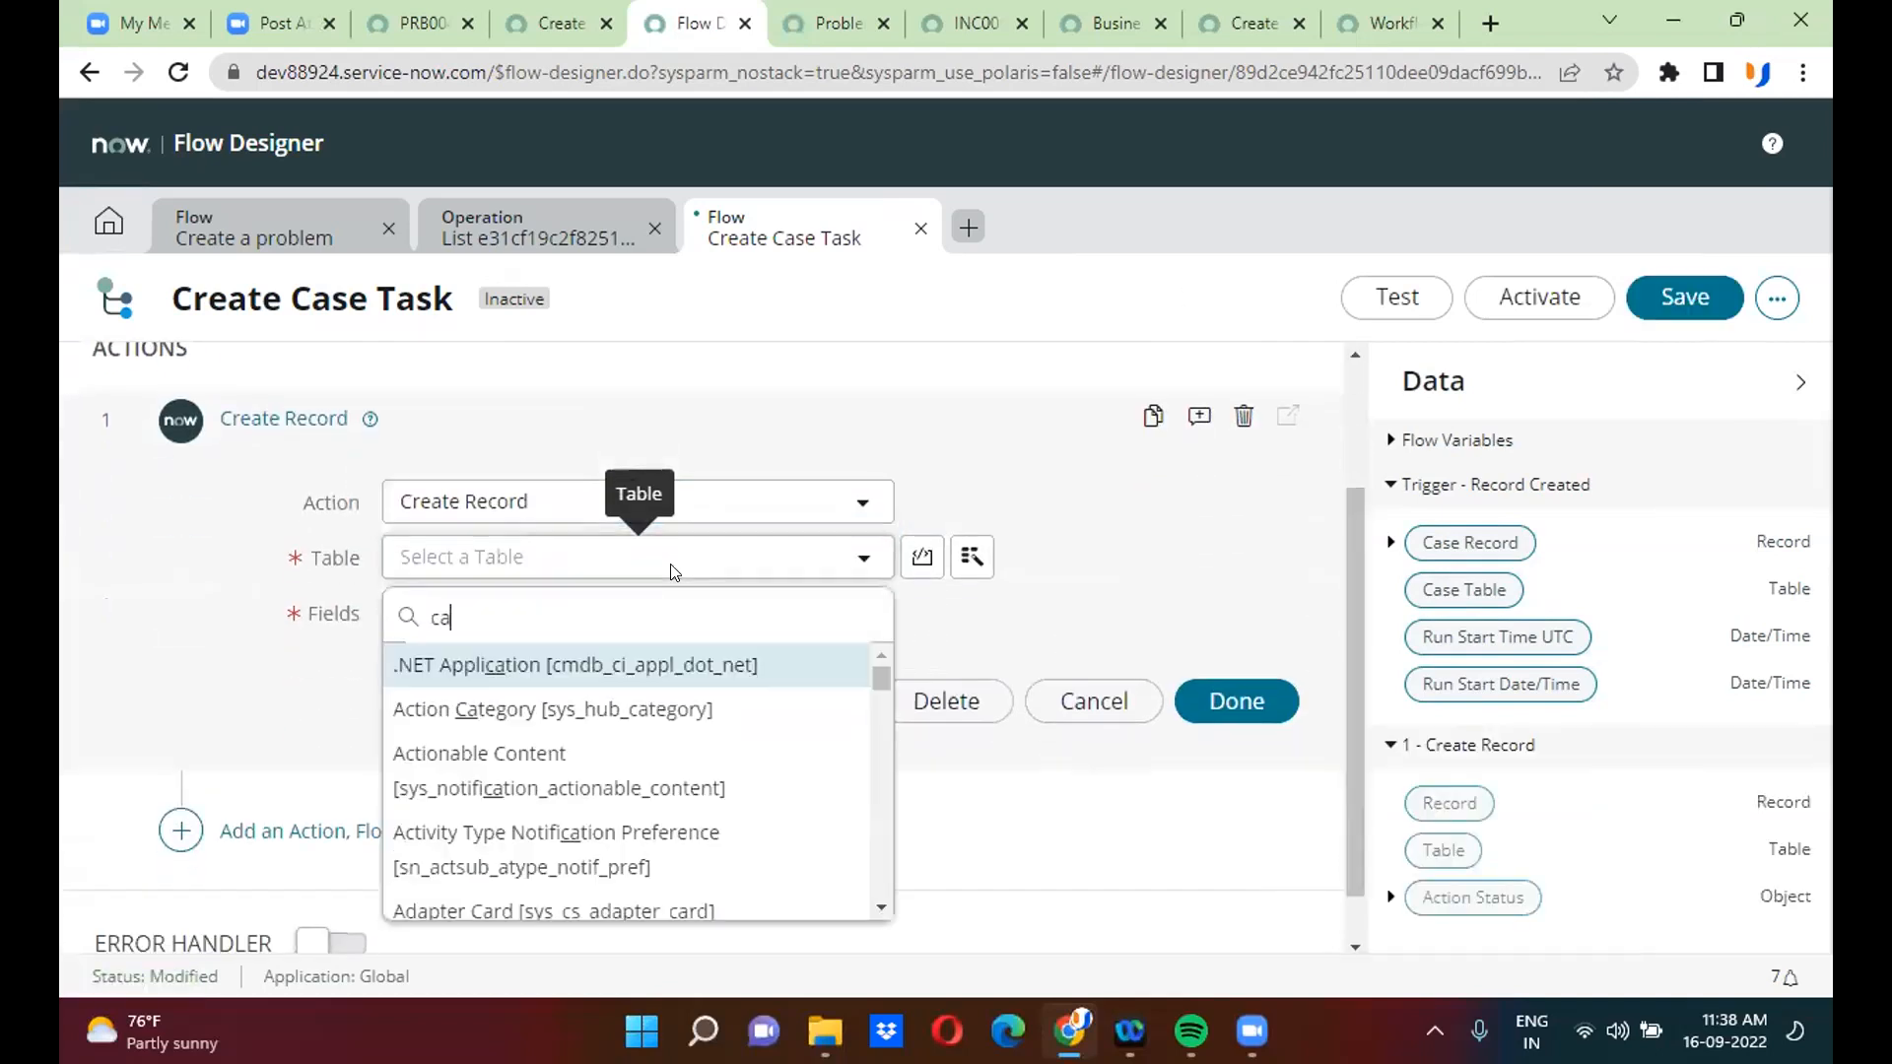
type("se tas")
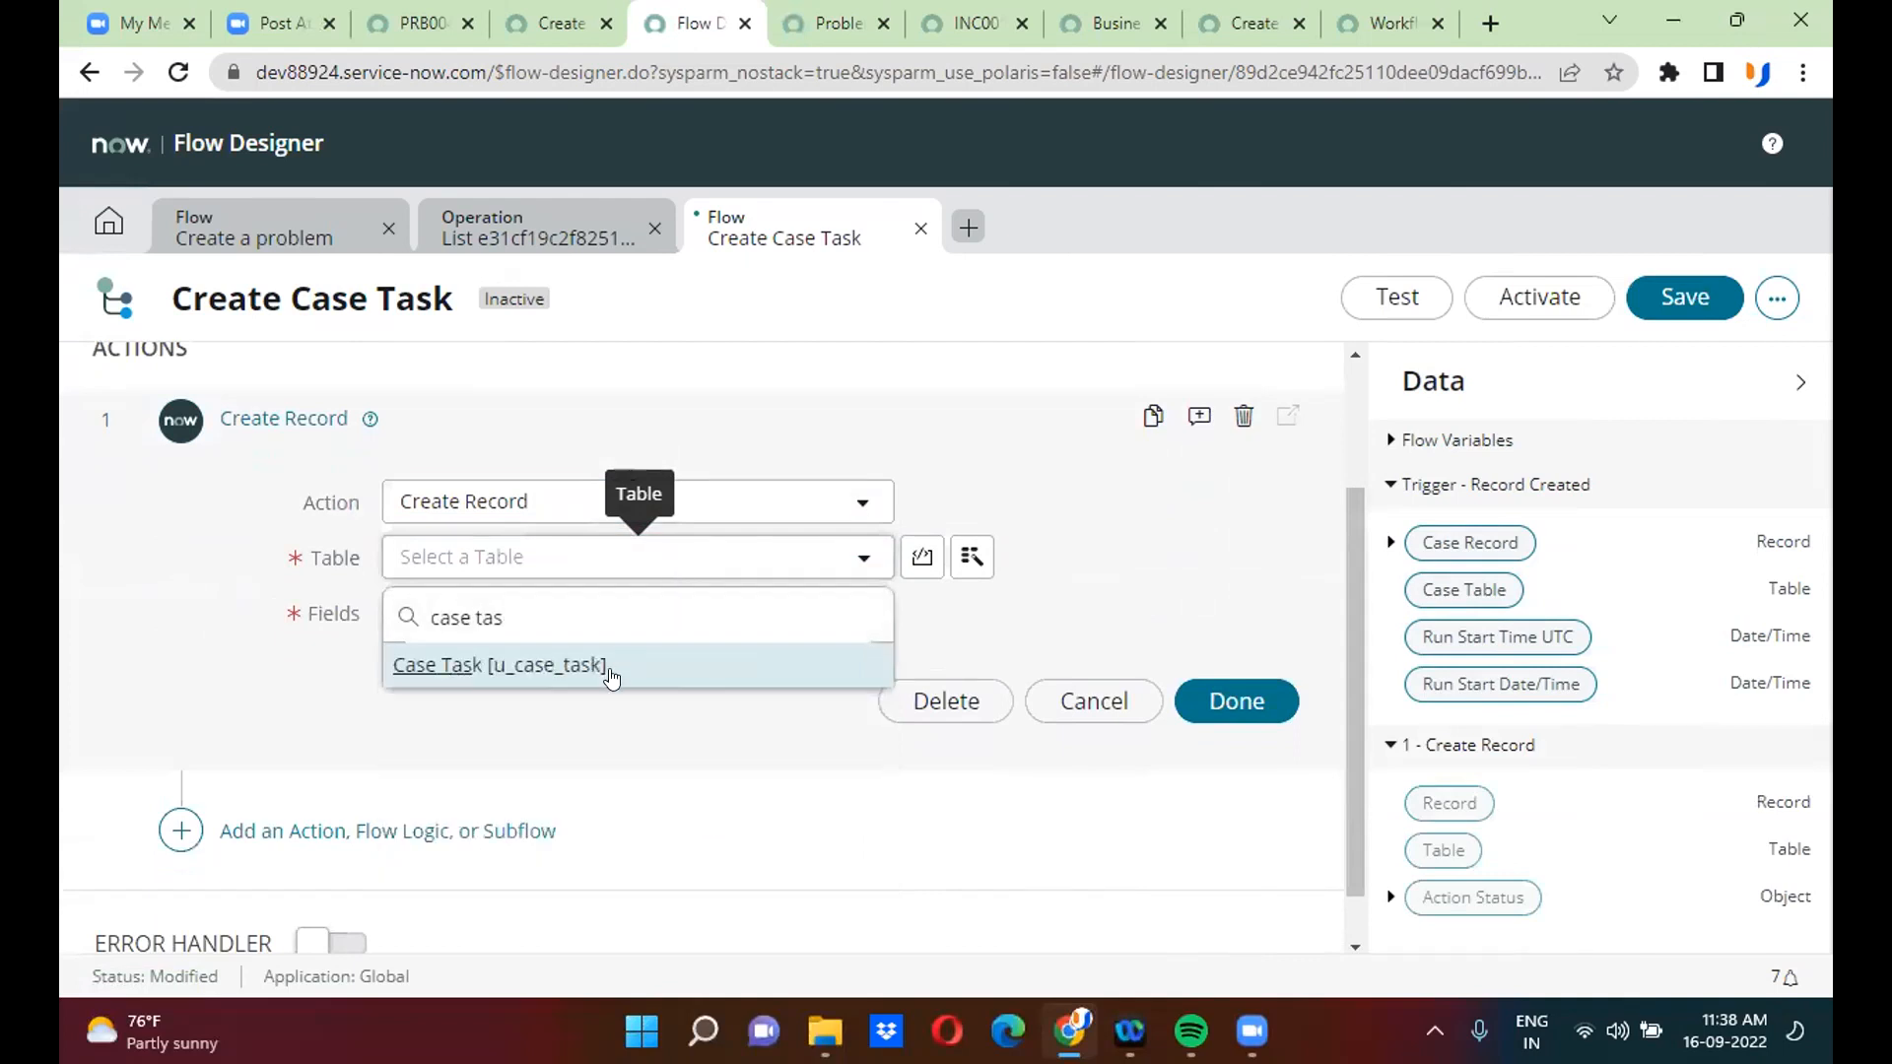
left_click(613, 682)
- Add Short Description as a field value of the Case Task record action
left_click(488, 611)
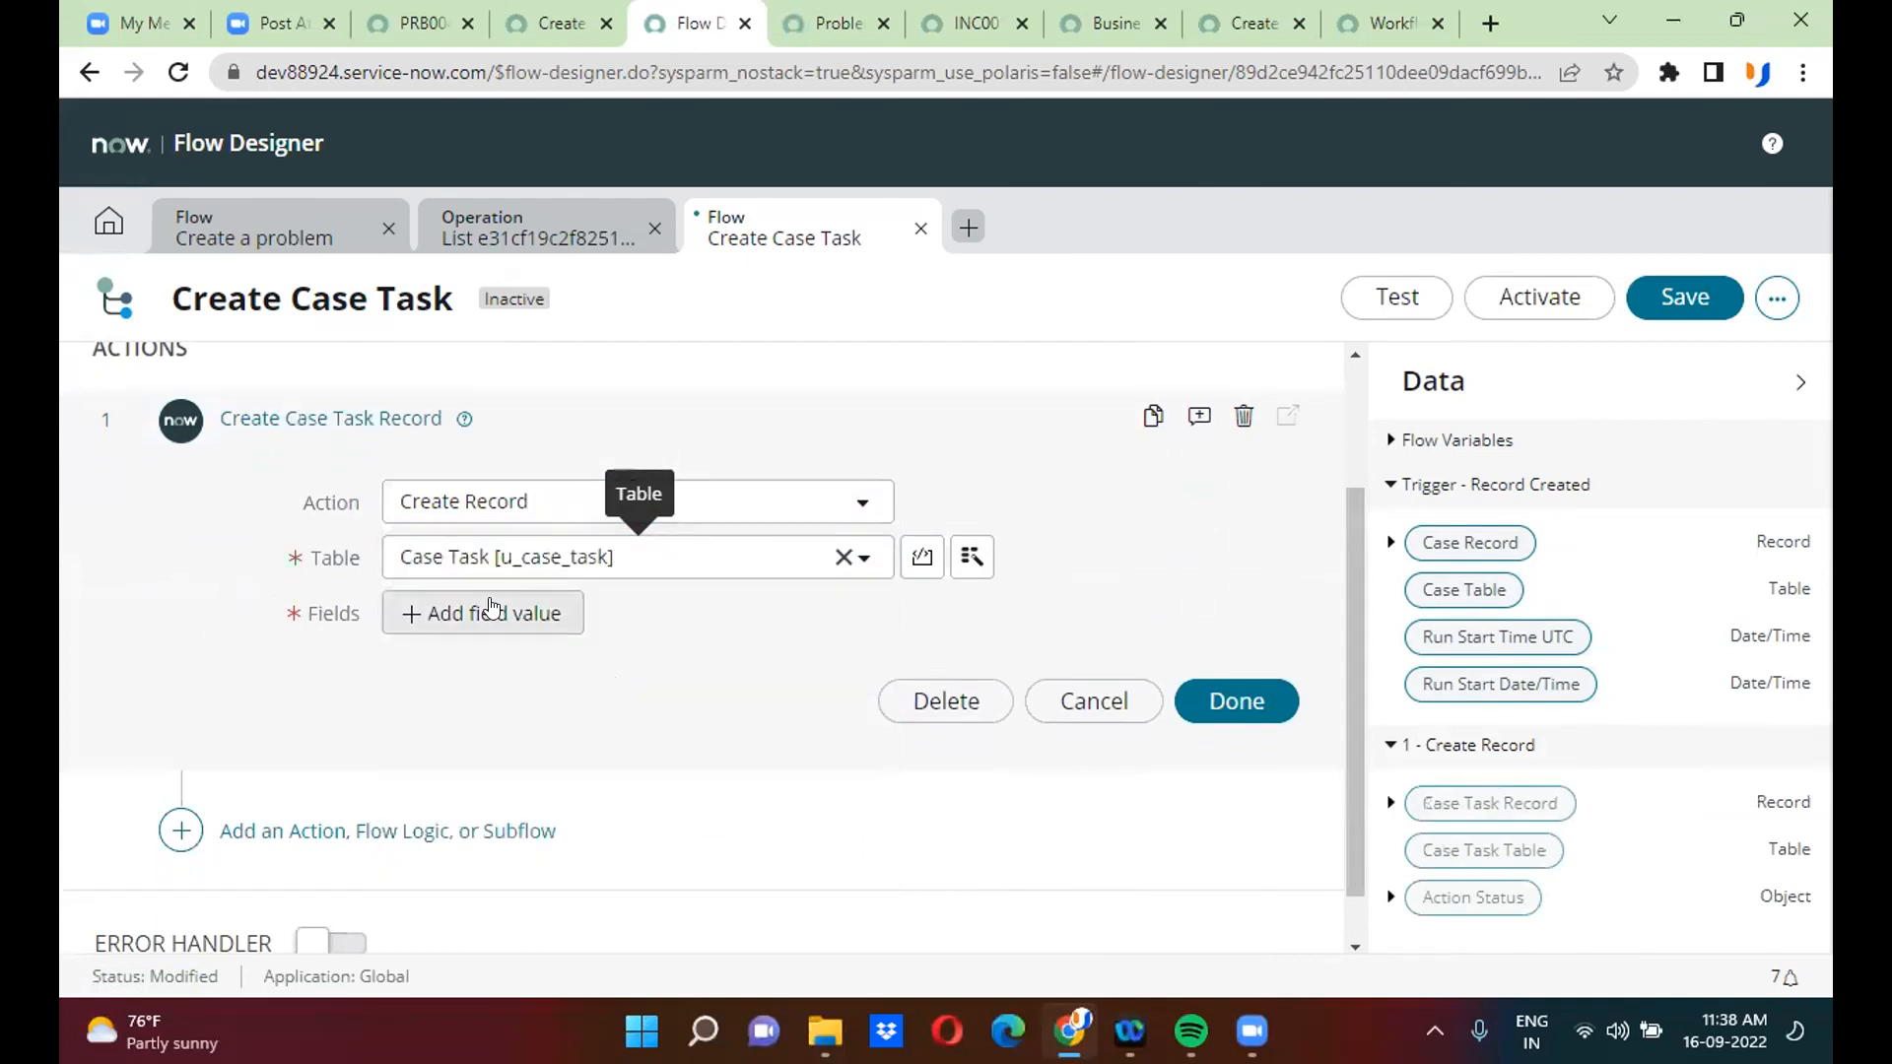
left_click(500, 613)
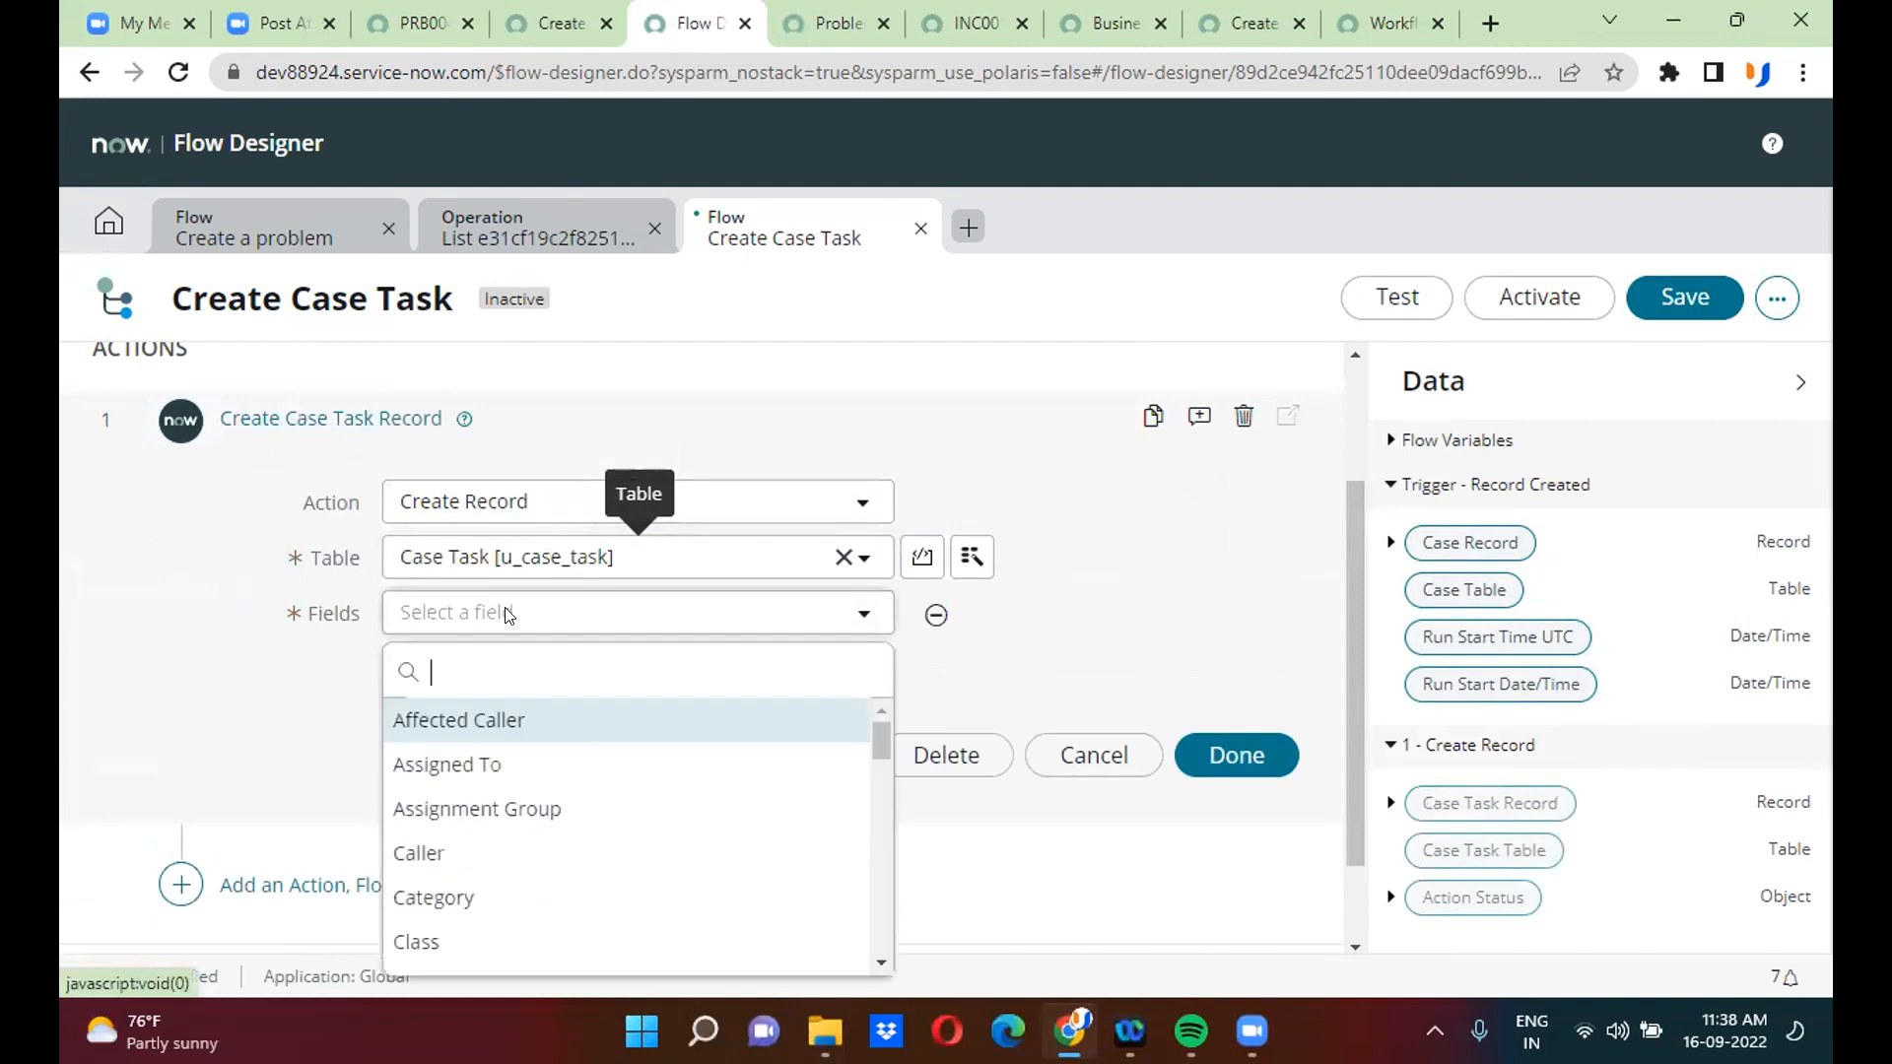
type("shor")
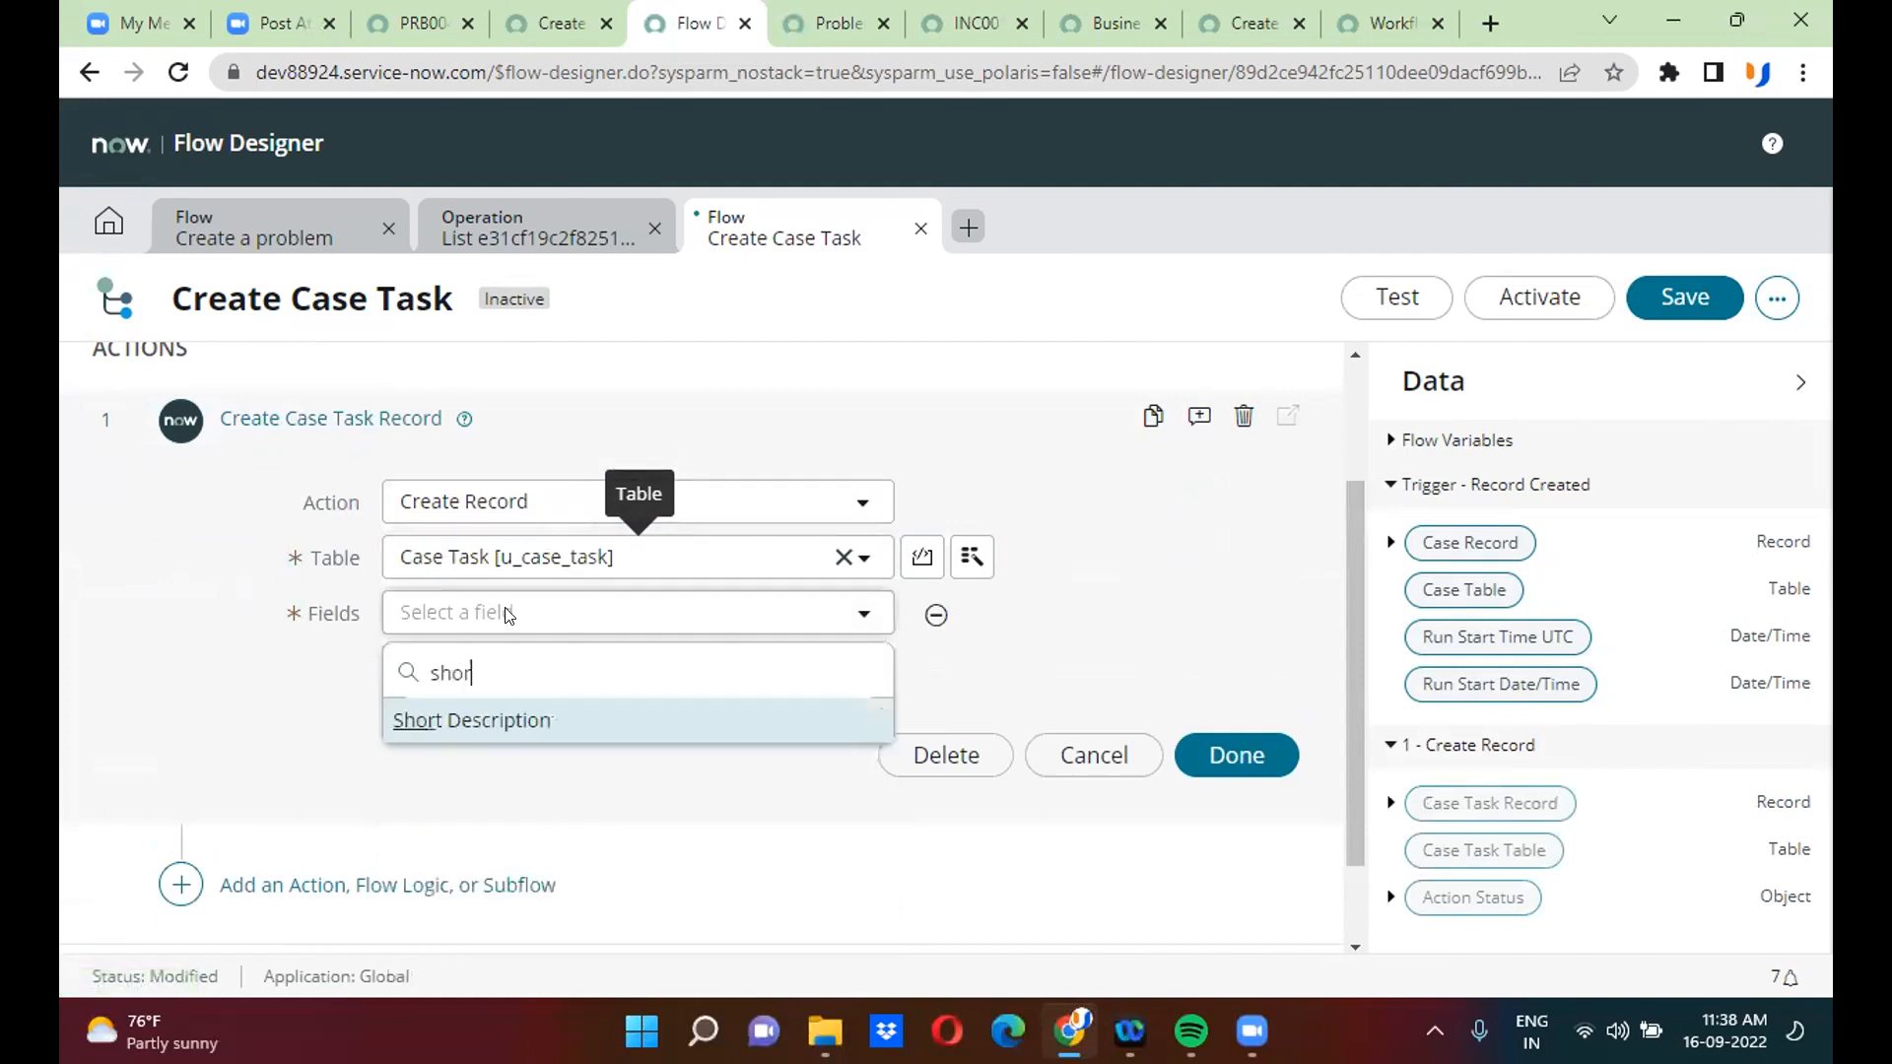
left_click(535, 724)
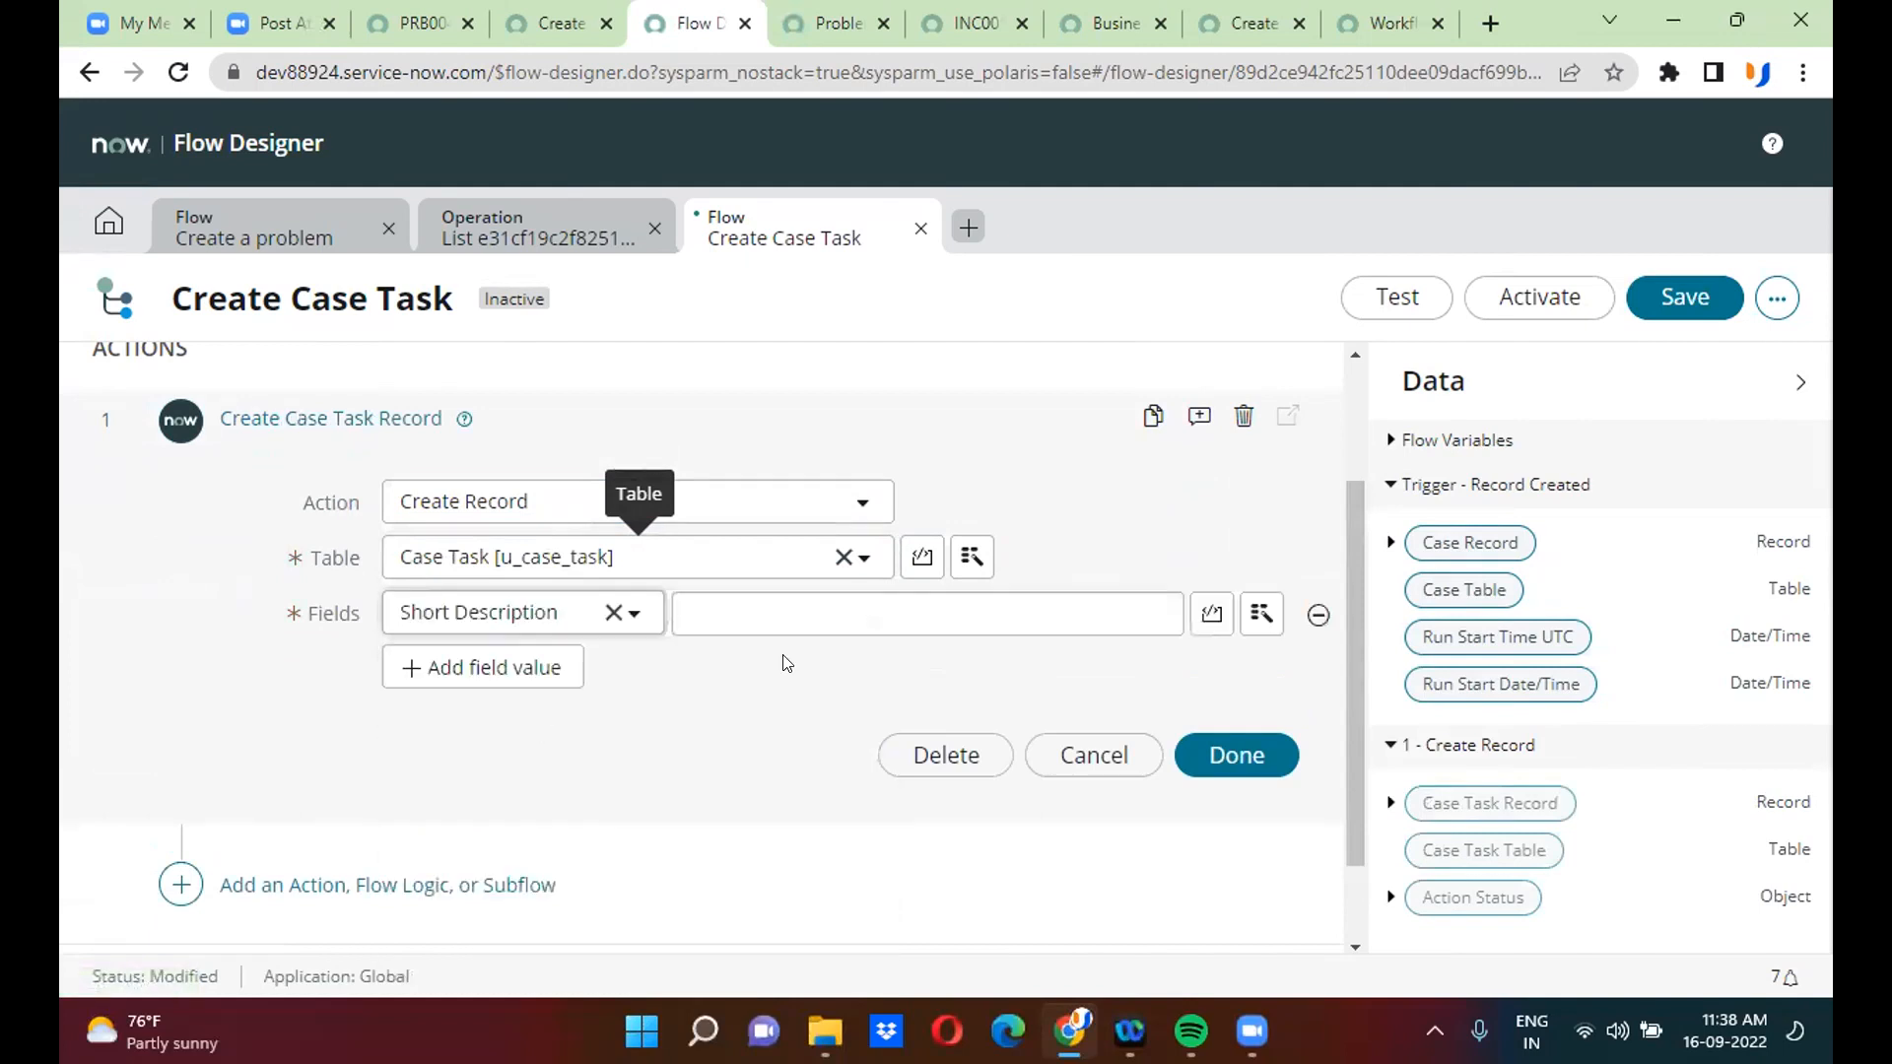
- Map the Short Description value to the trigger's Case Record > Short Description
left_click(1261, 614)
left_click(1297, 281)
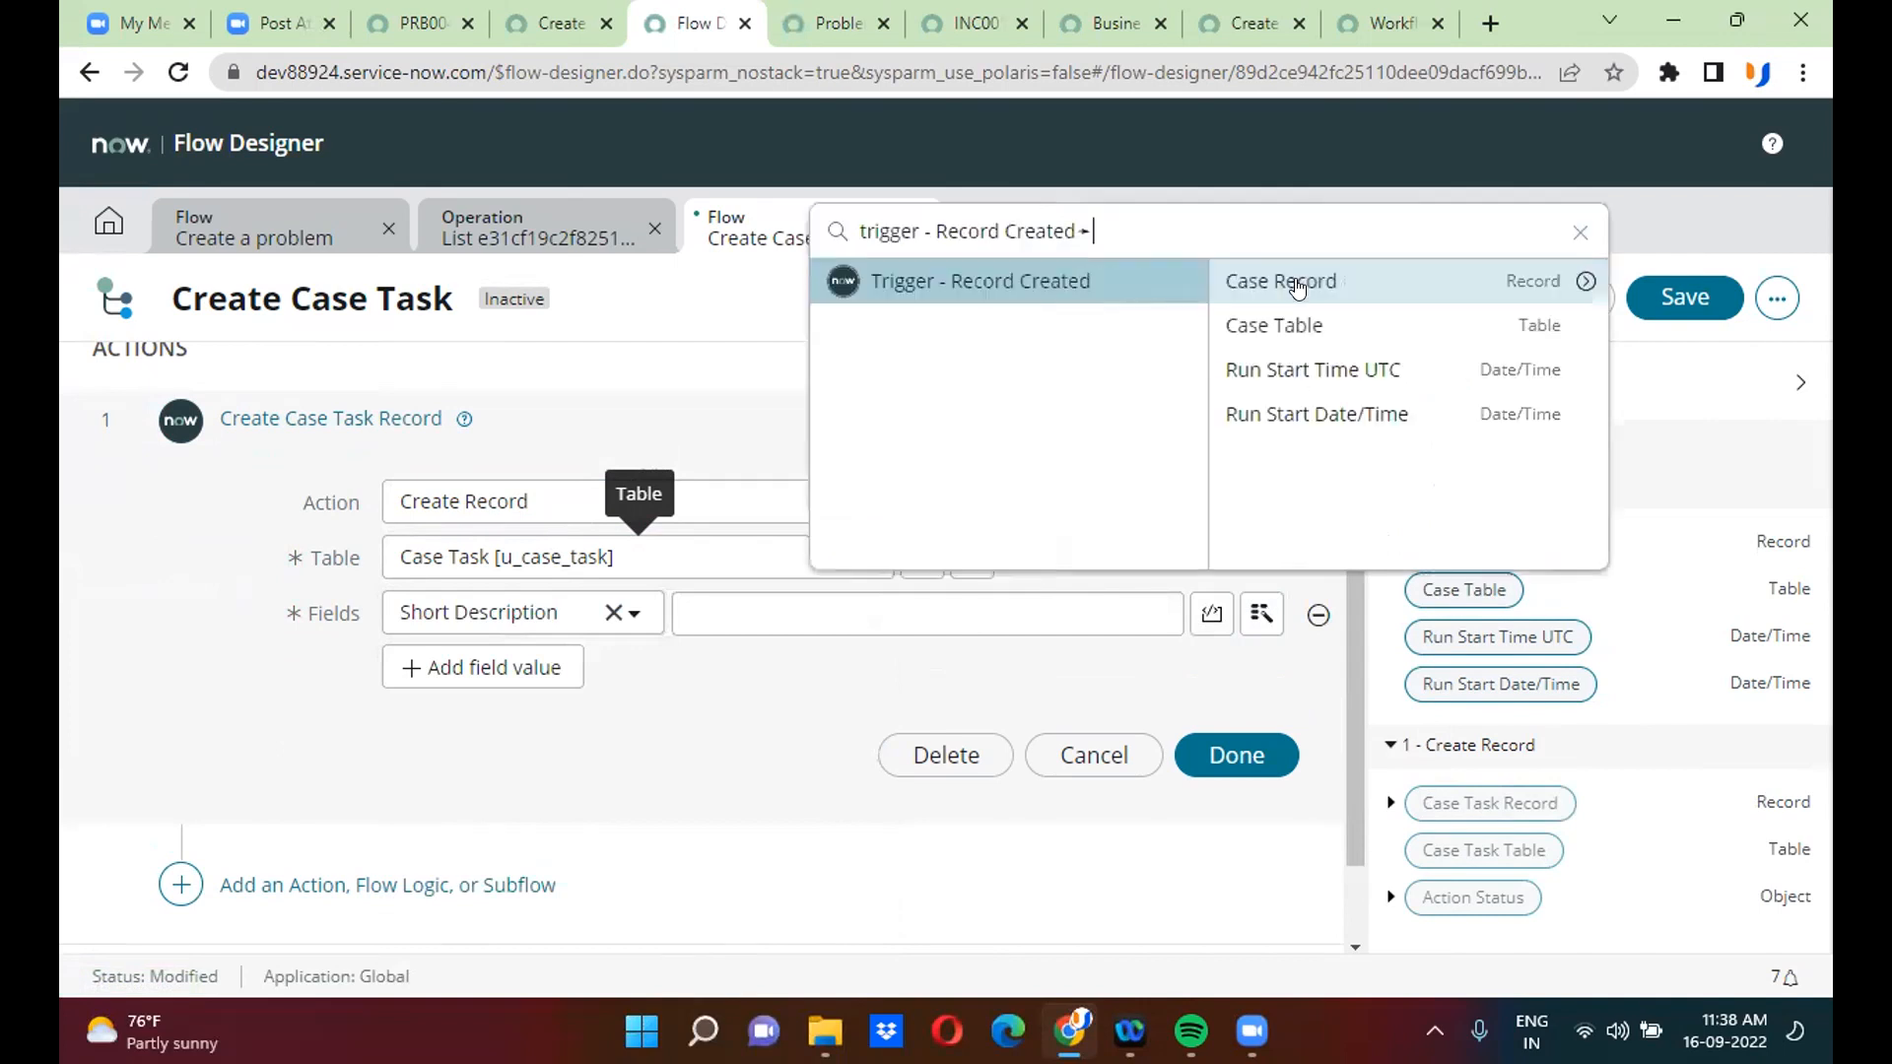
left_click(1583, 283)
type("shi")
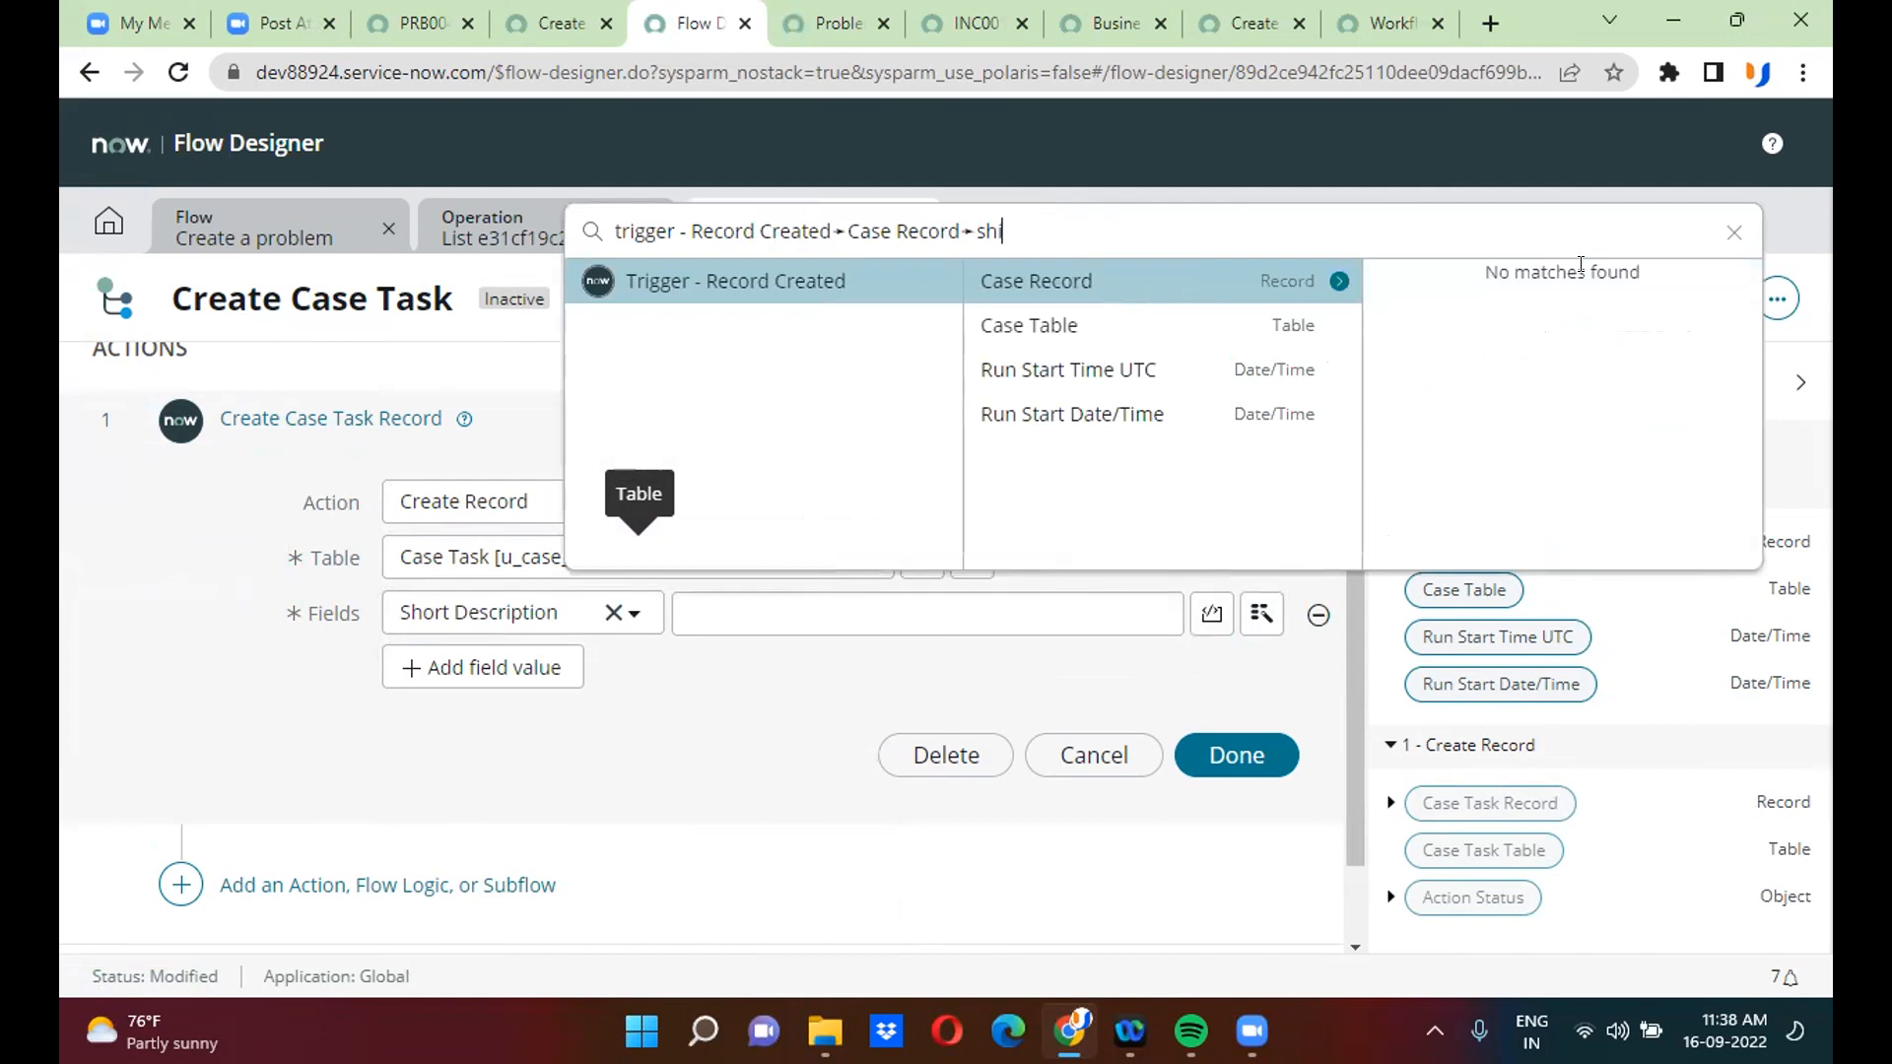
key("BackSpace")
key("BackSpace")
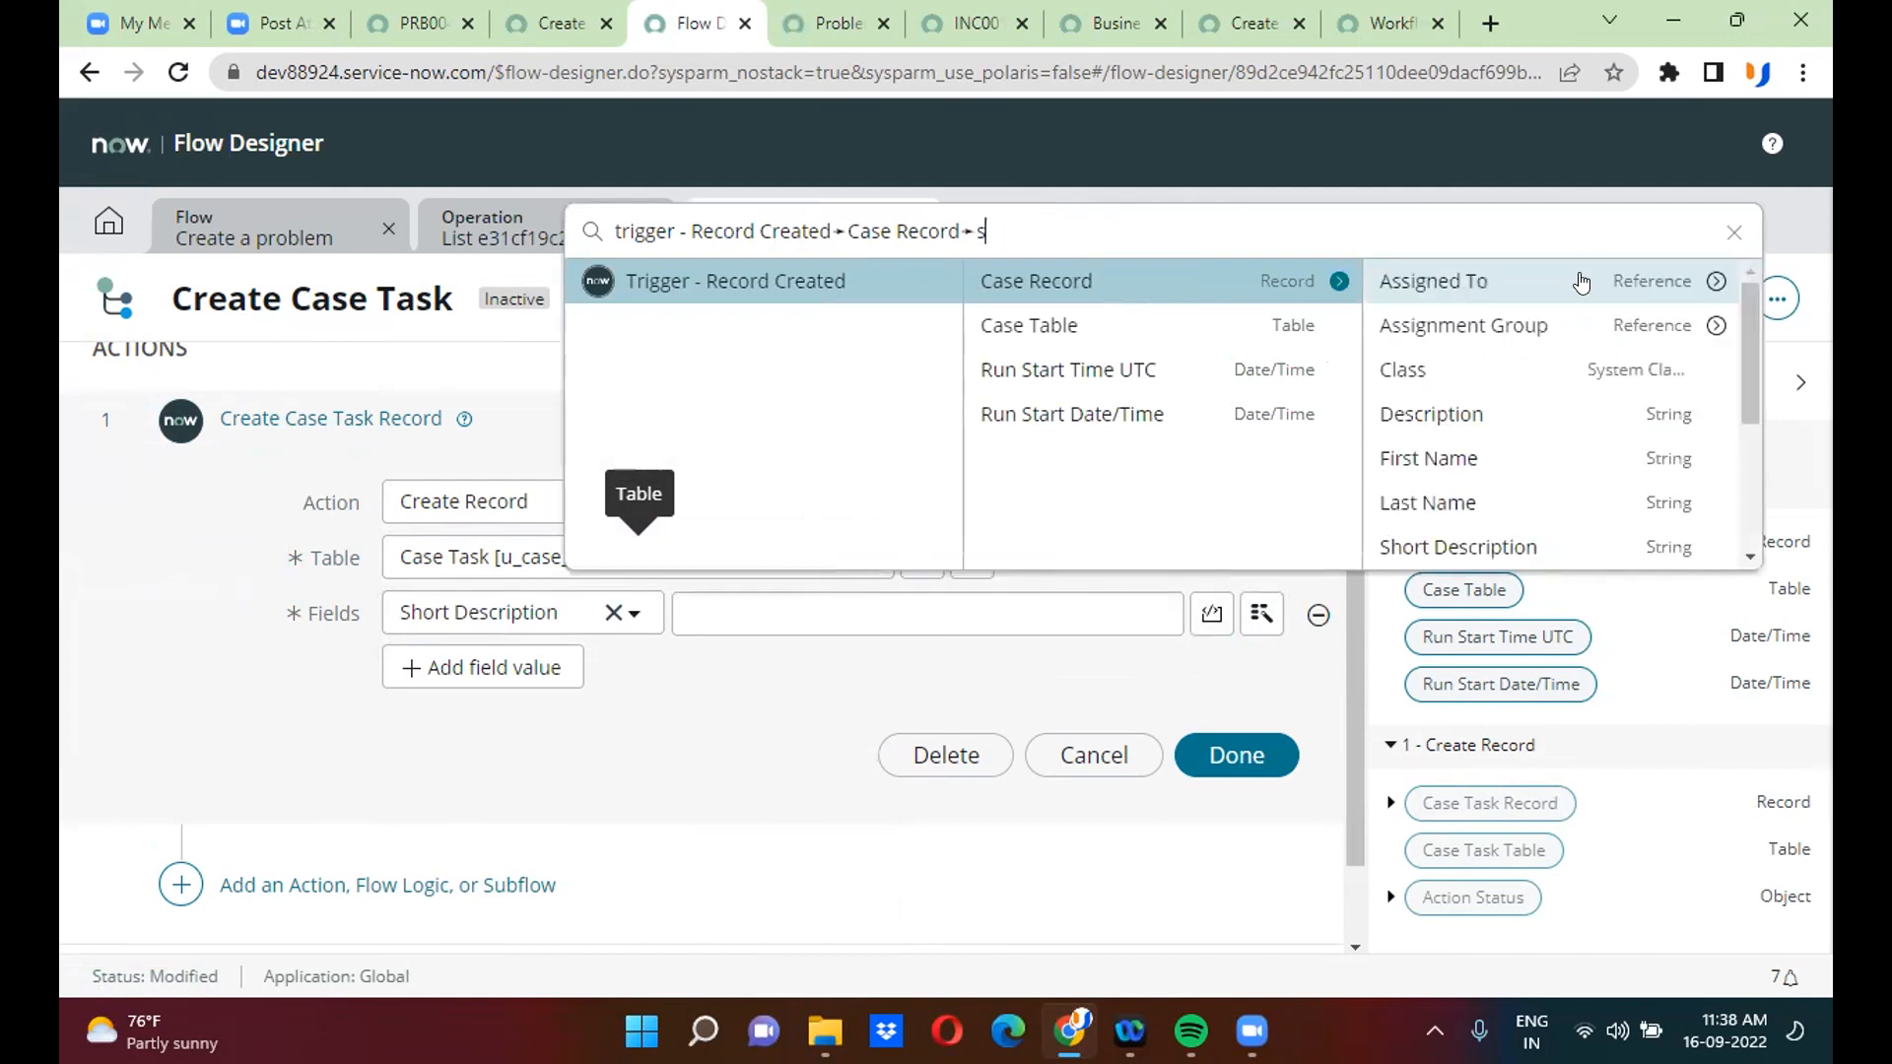
type("hor")
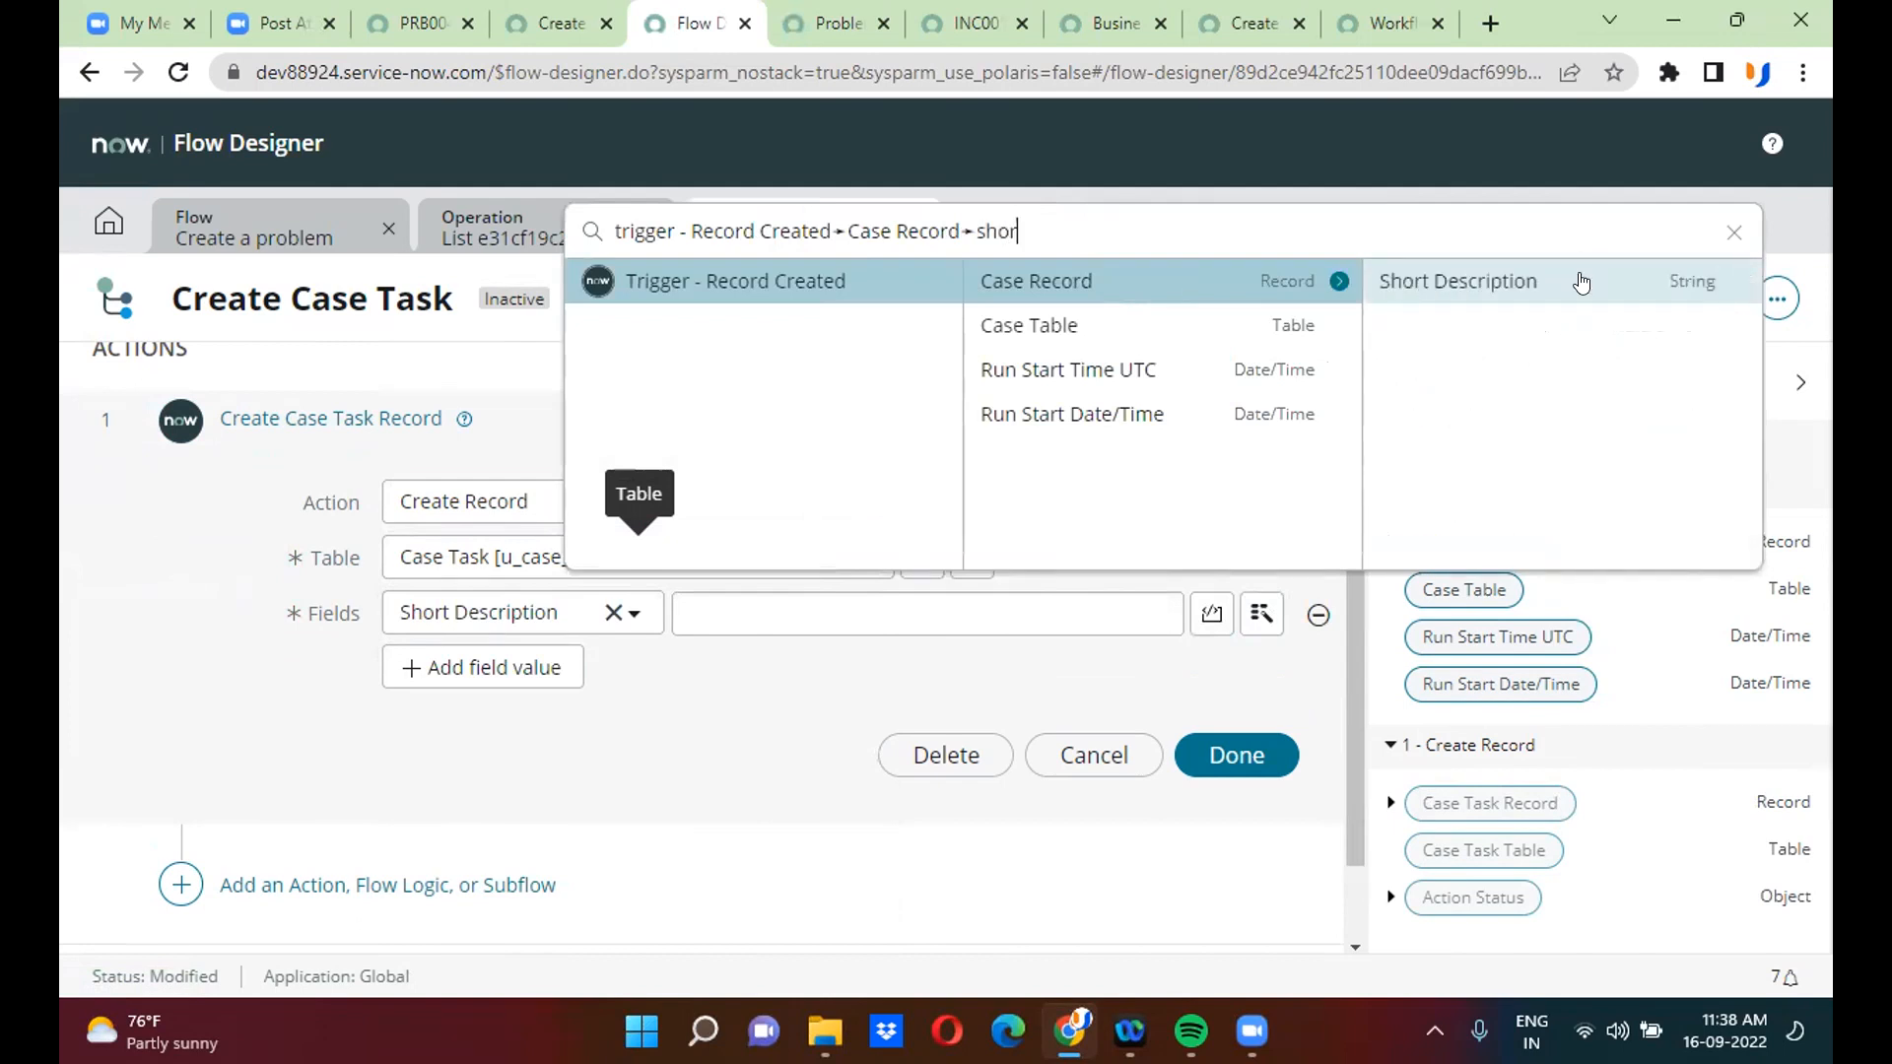
left_click(1409, 282)
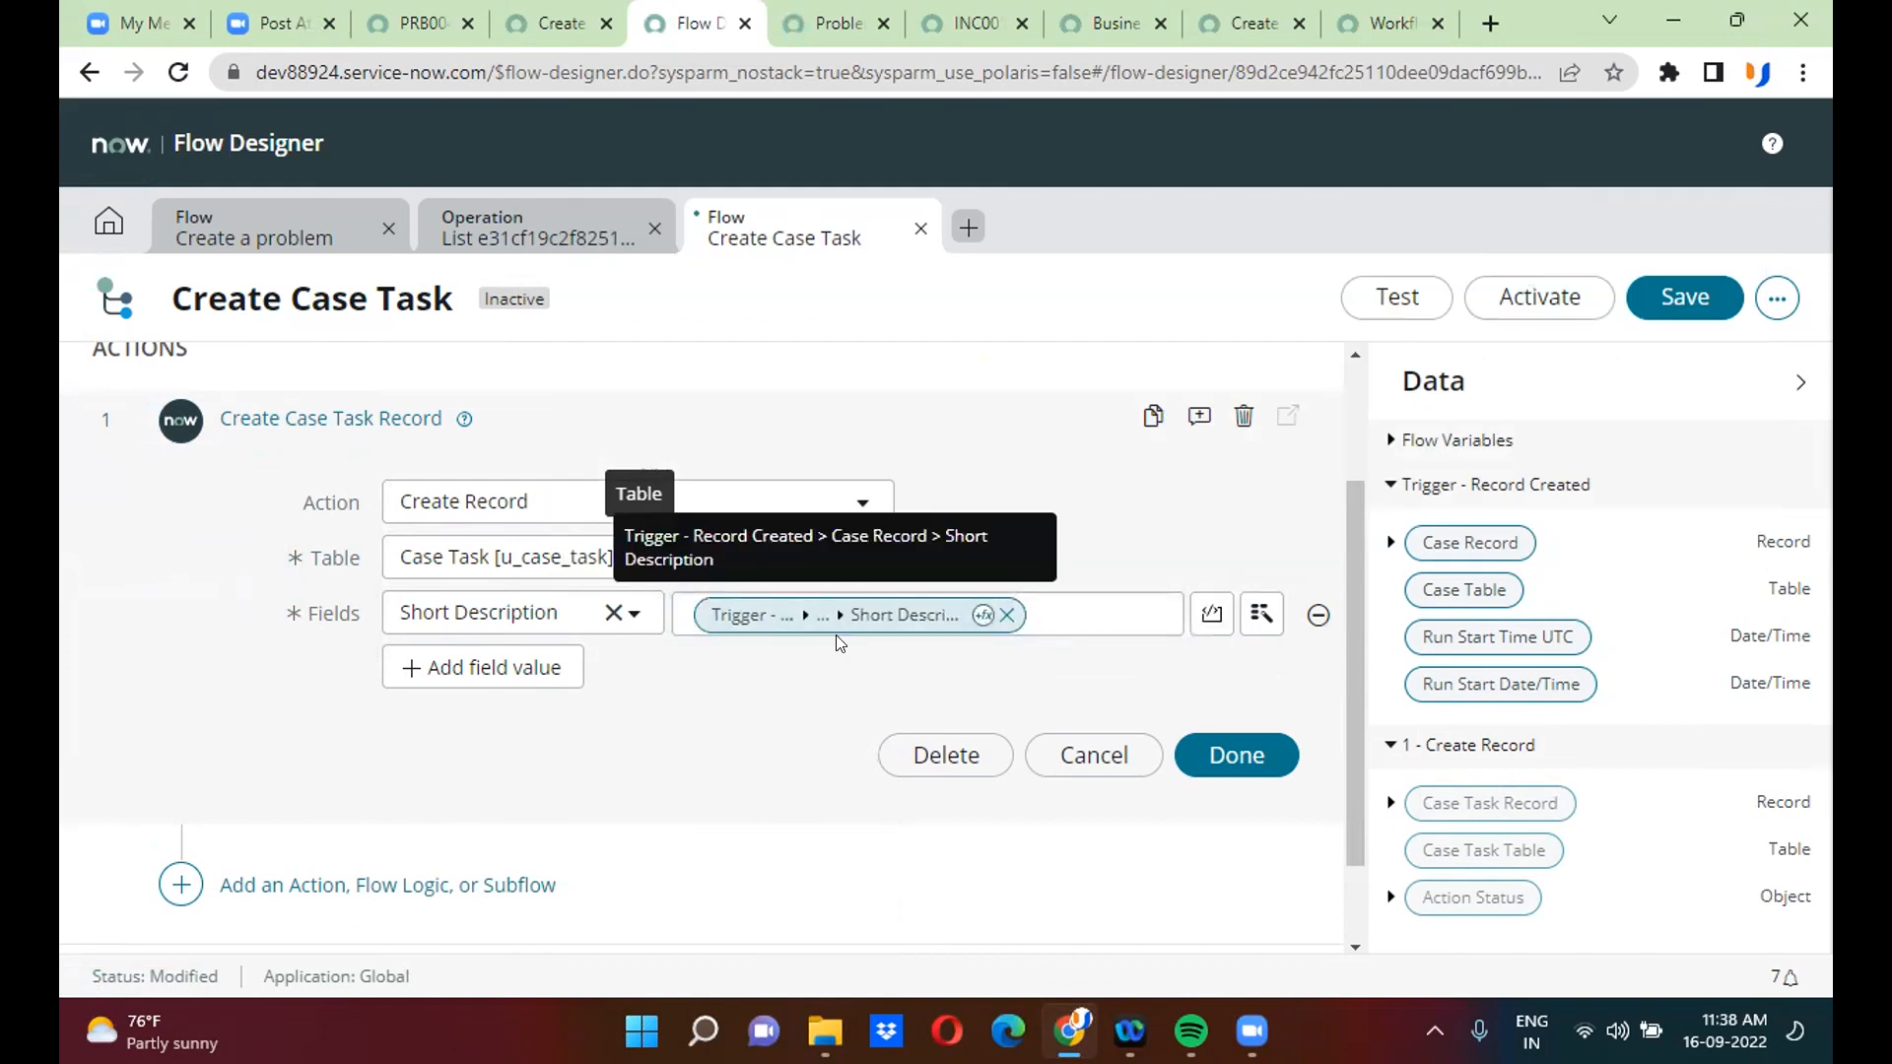
- Add Description as a field value and map it to the trigger's Case Record > Description
left_click(465, 665)
left_click(490, 668)
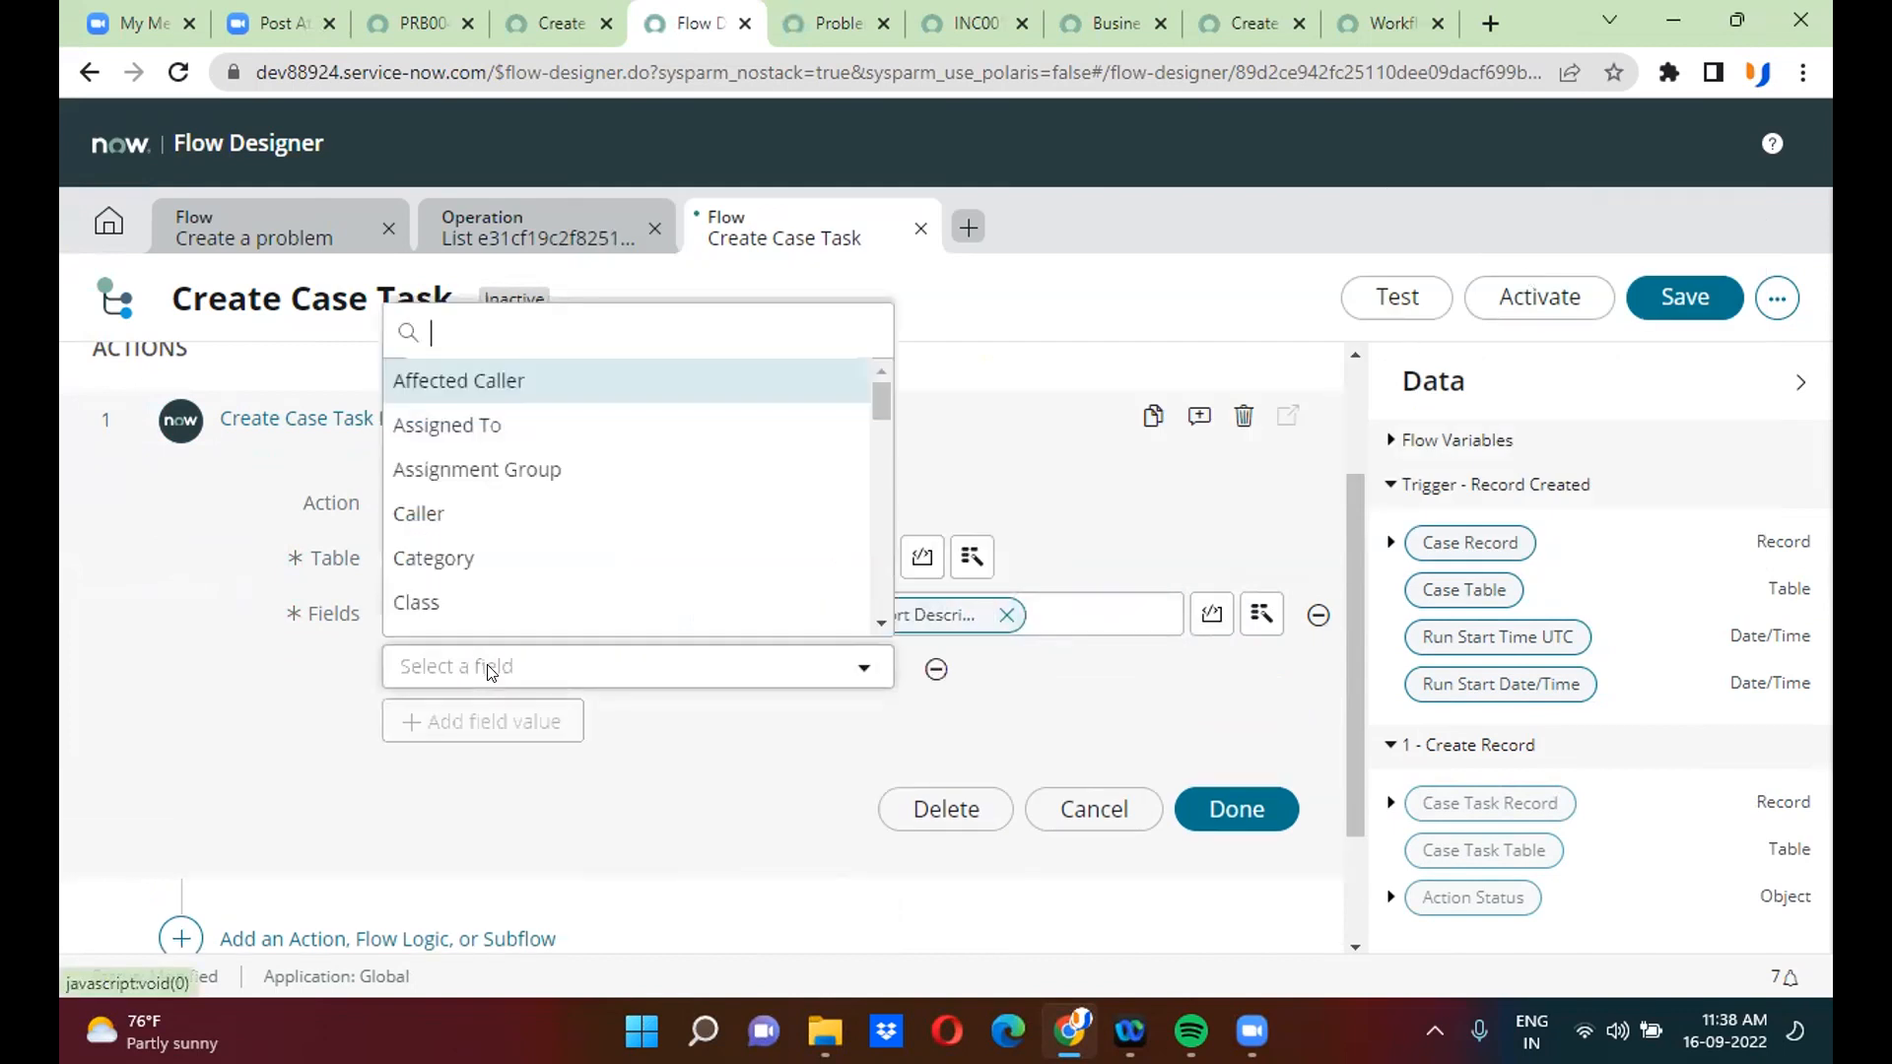
type("desc")
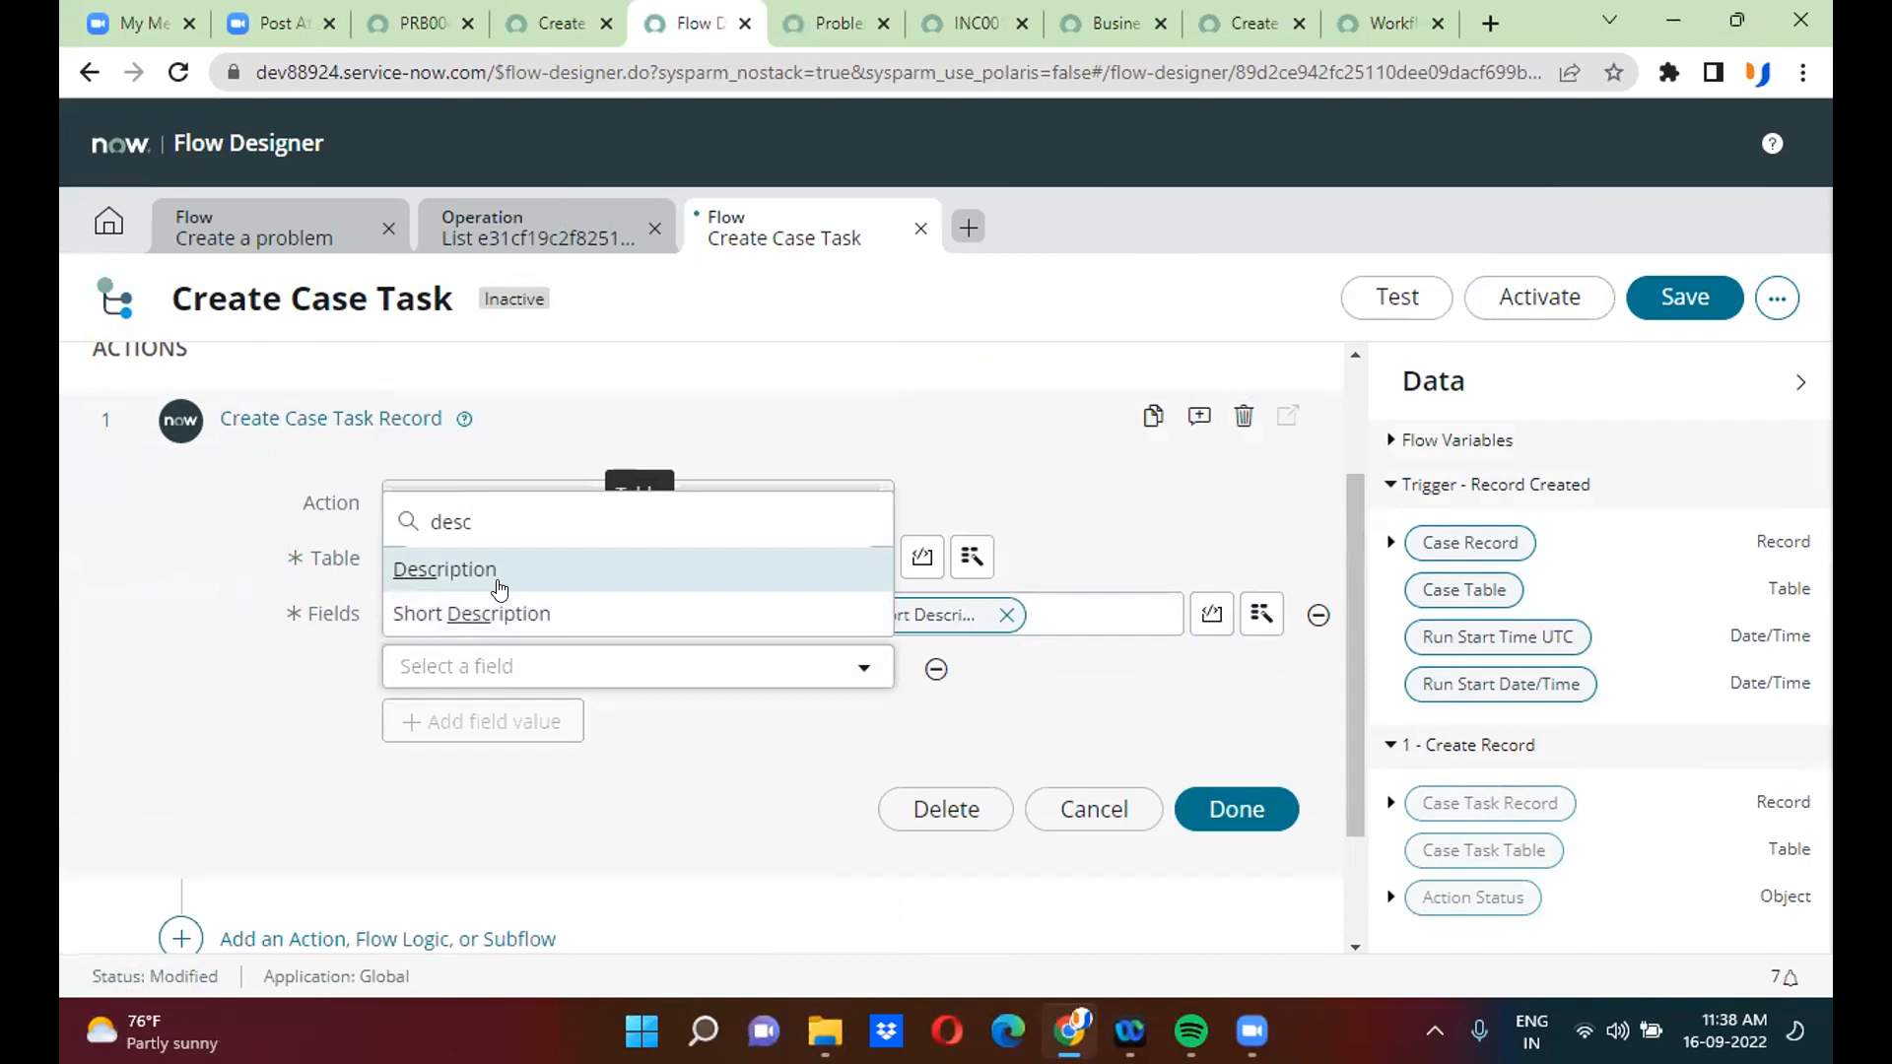
left_click(500, 588)
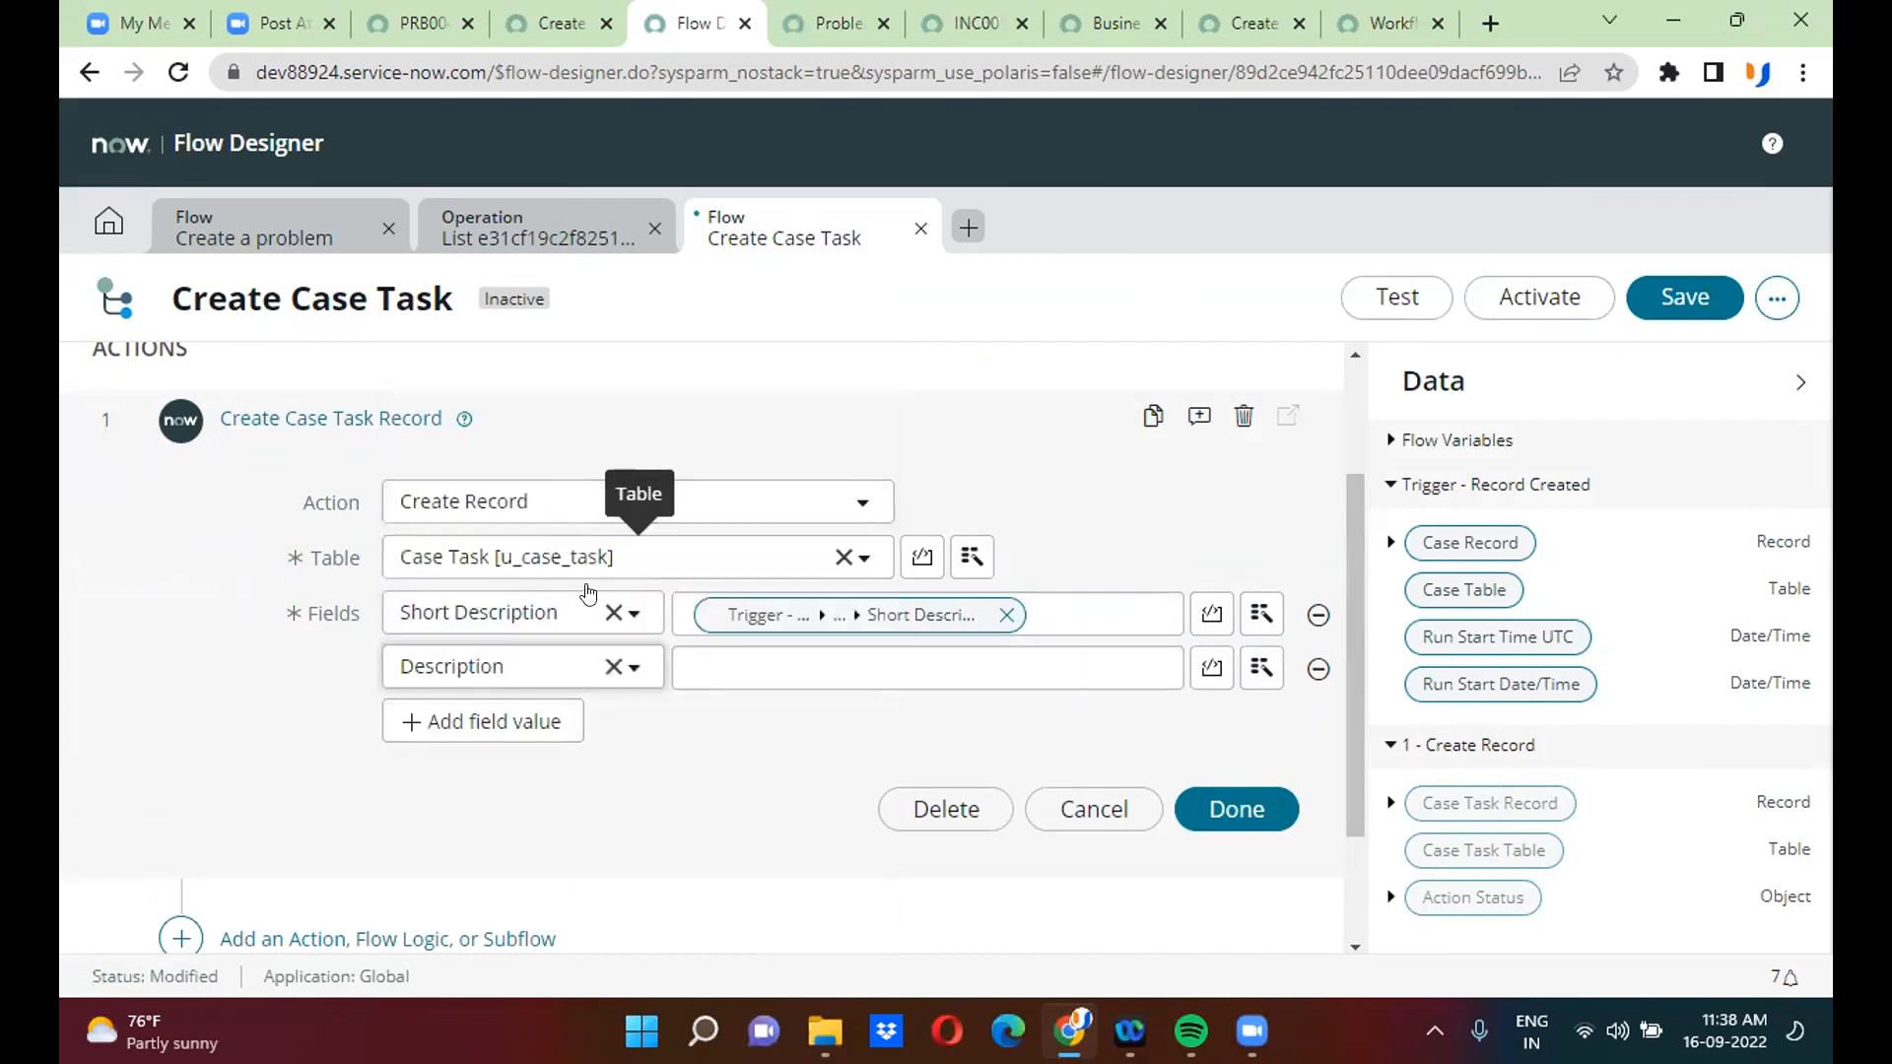
left_click(1260, 669)
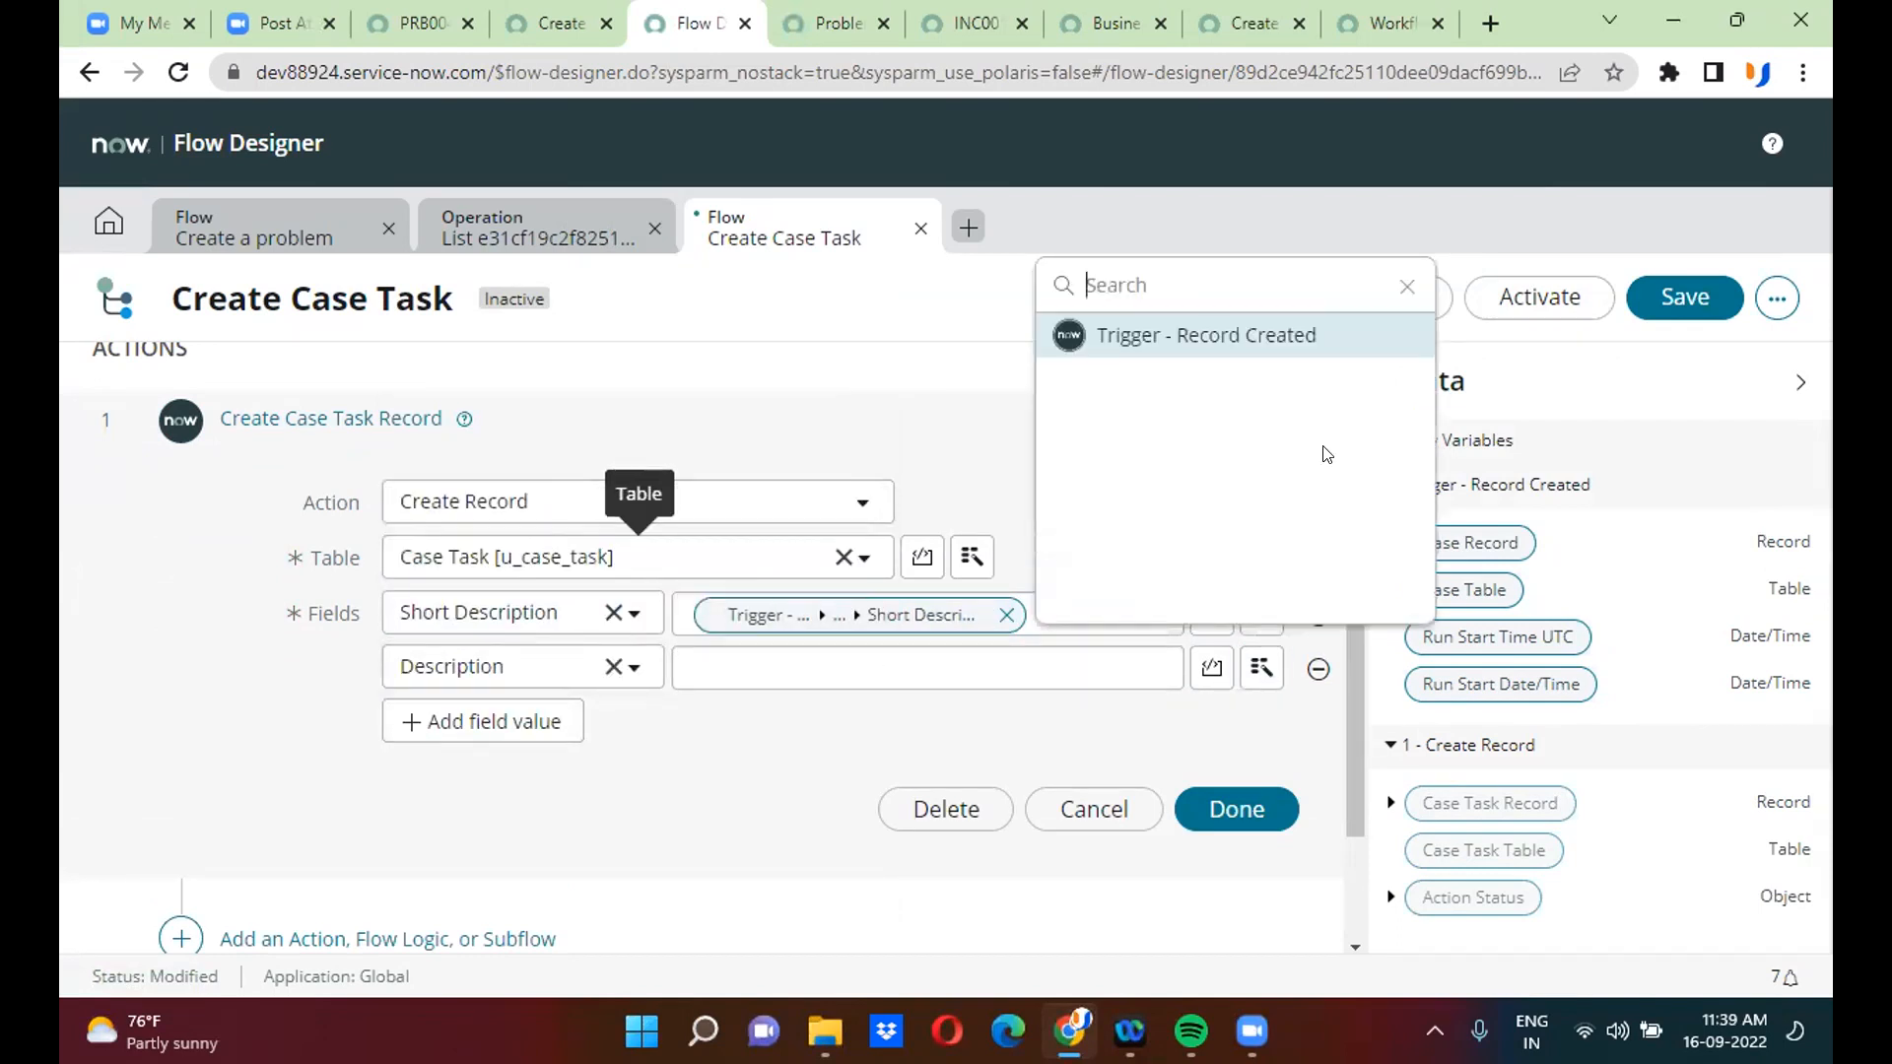
left_click(1317, 340)
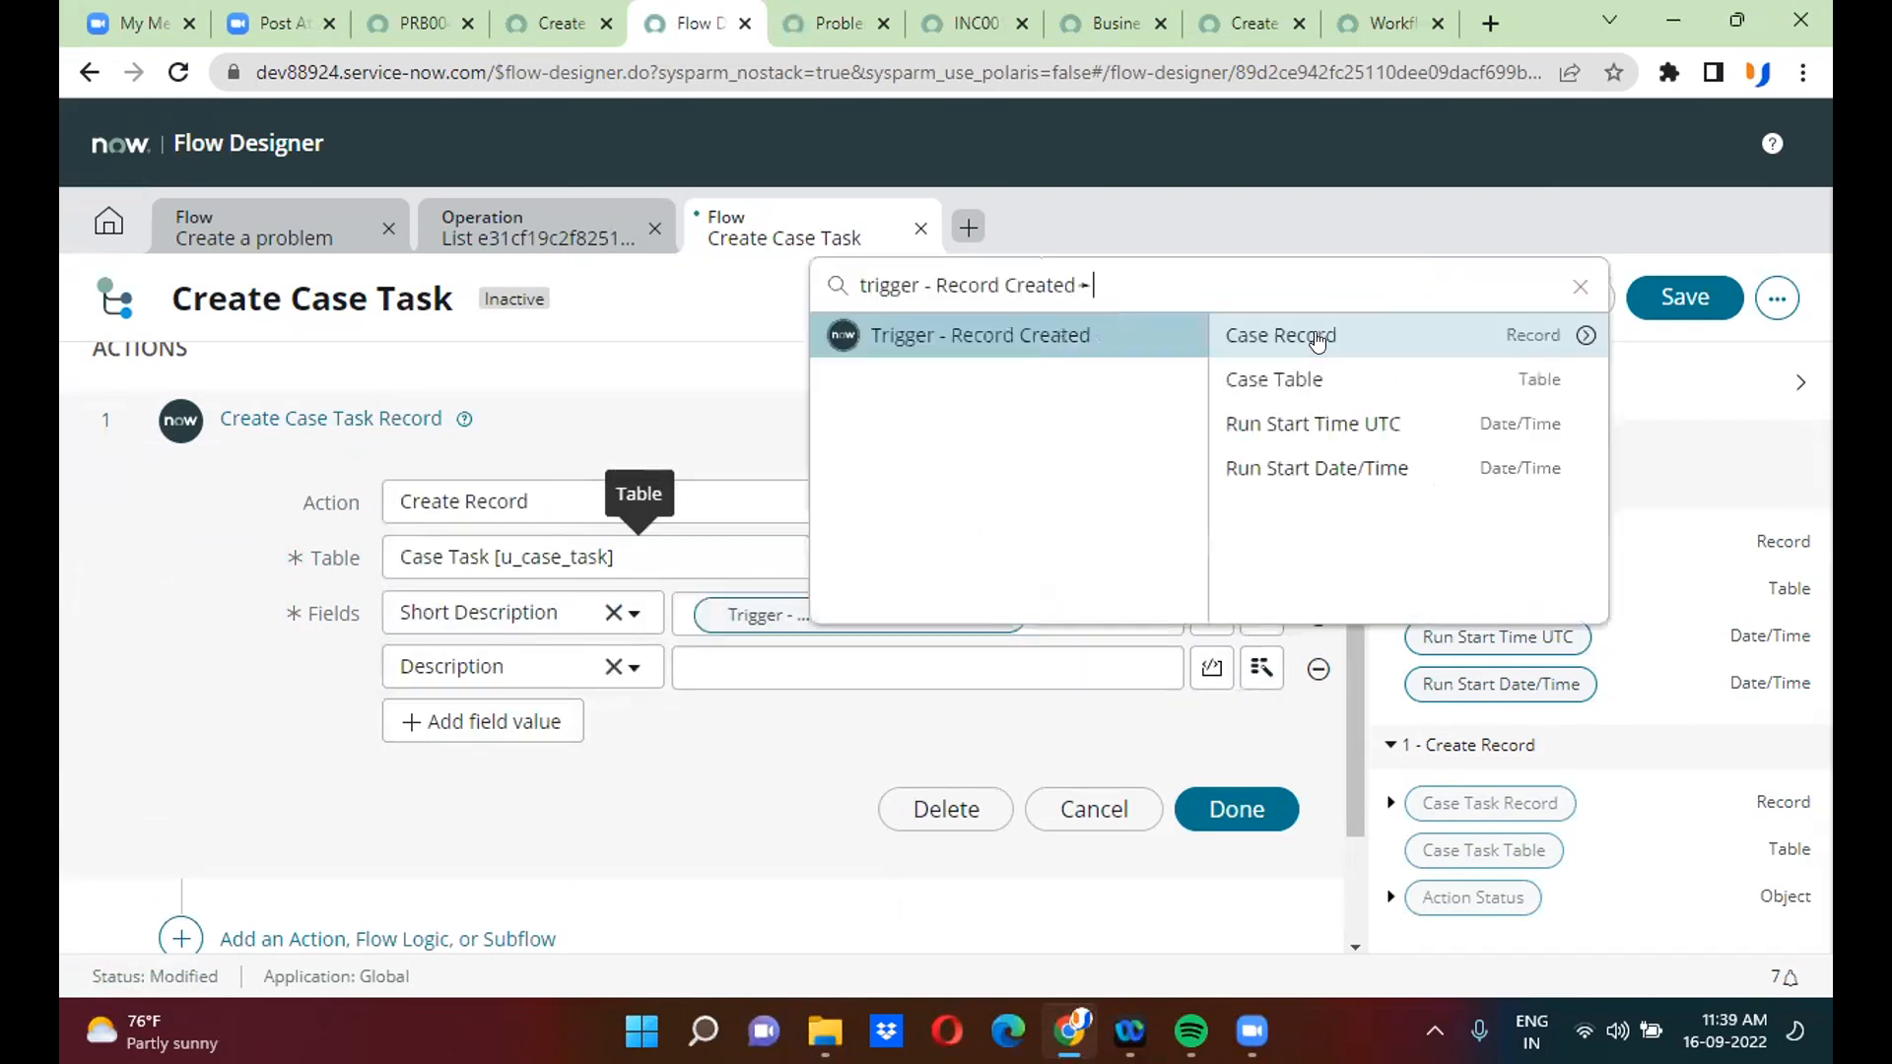
left_click(1583, 335)
type("desc")
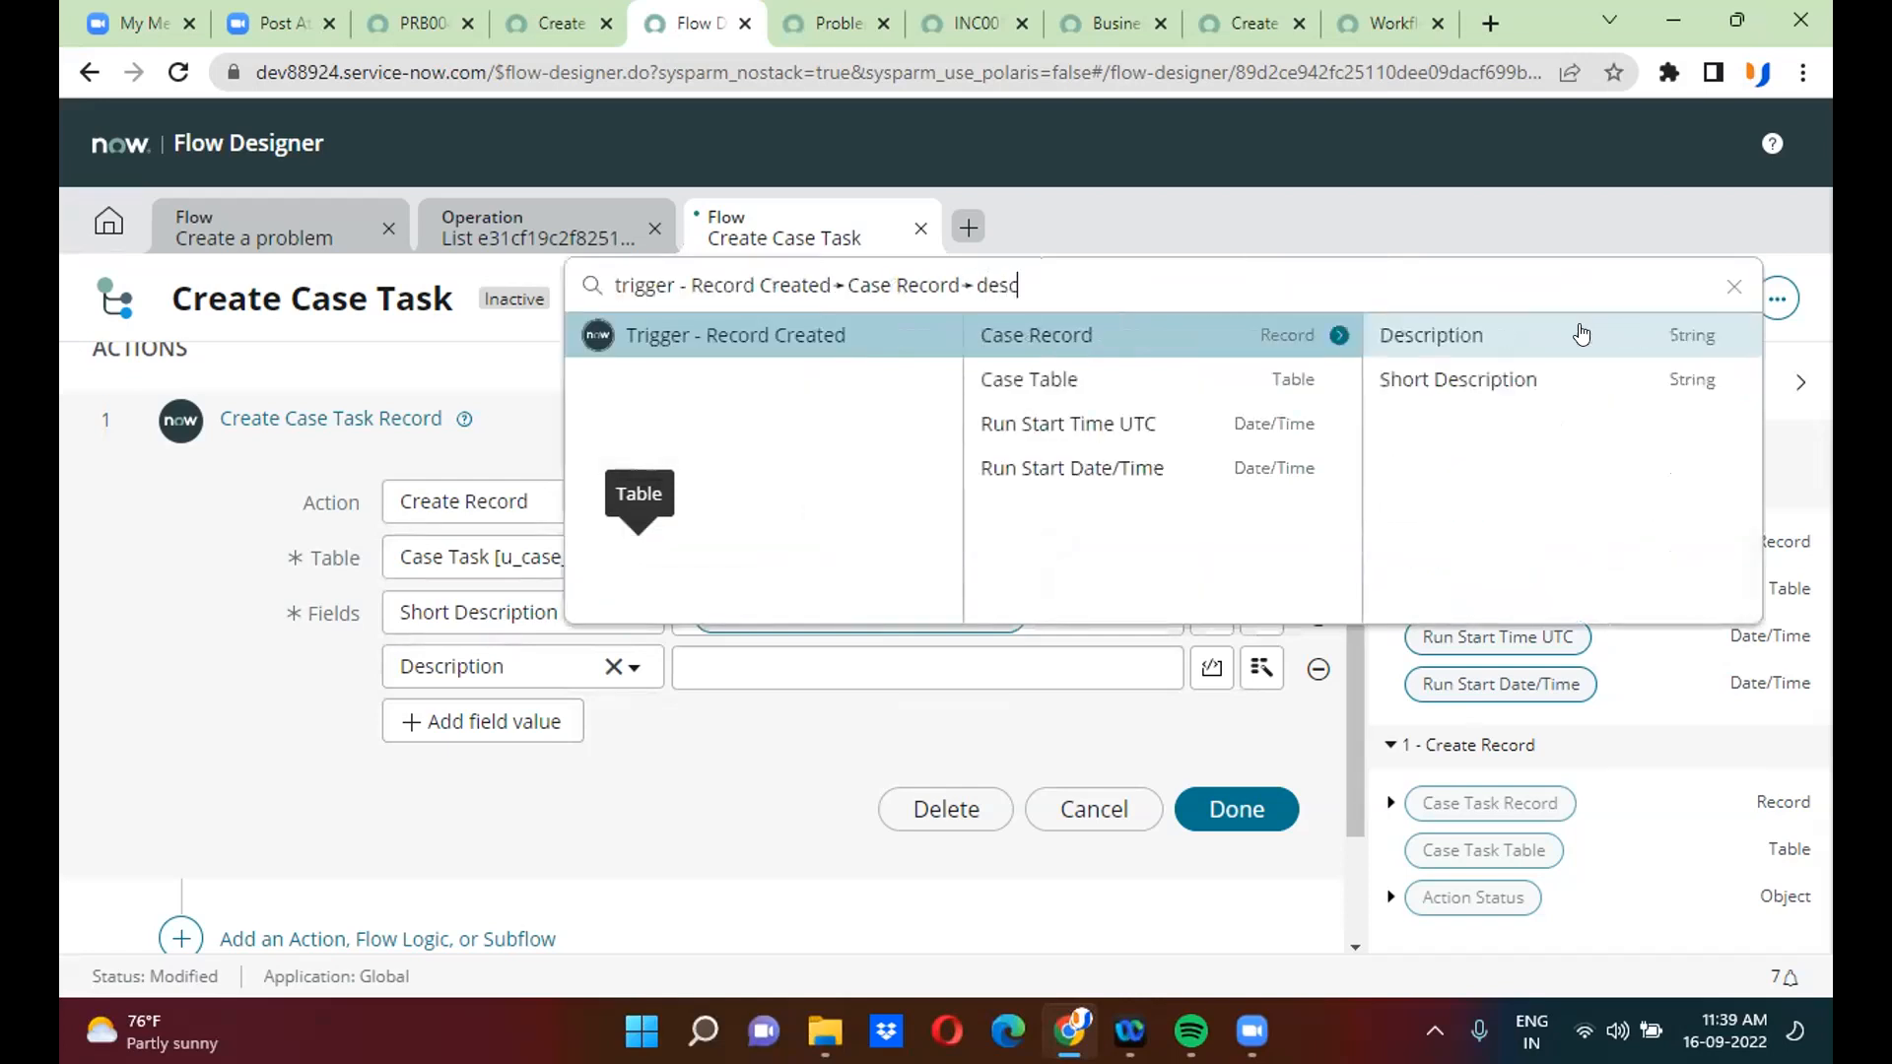
left_click(1499, 338)
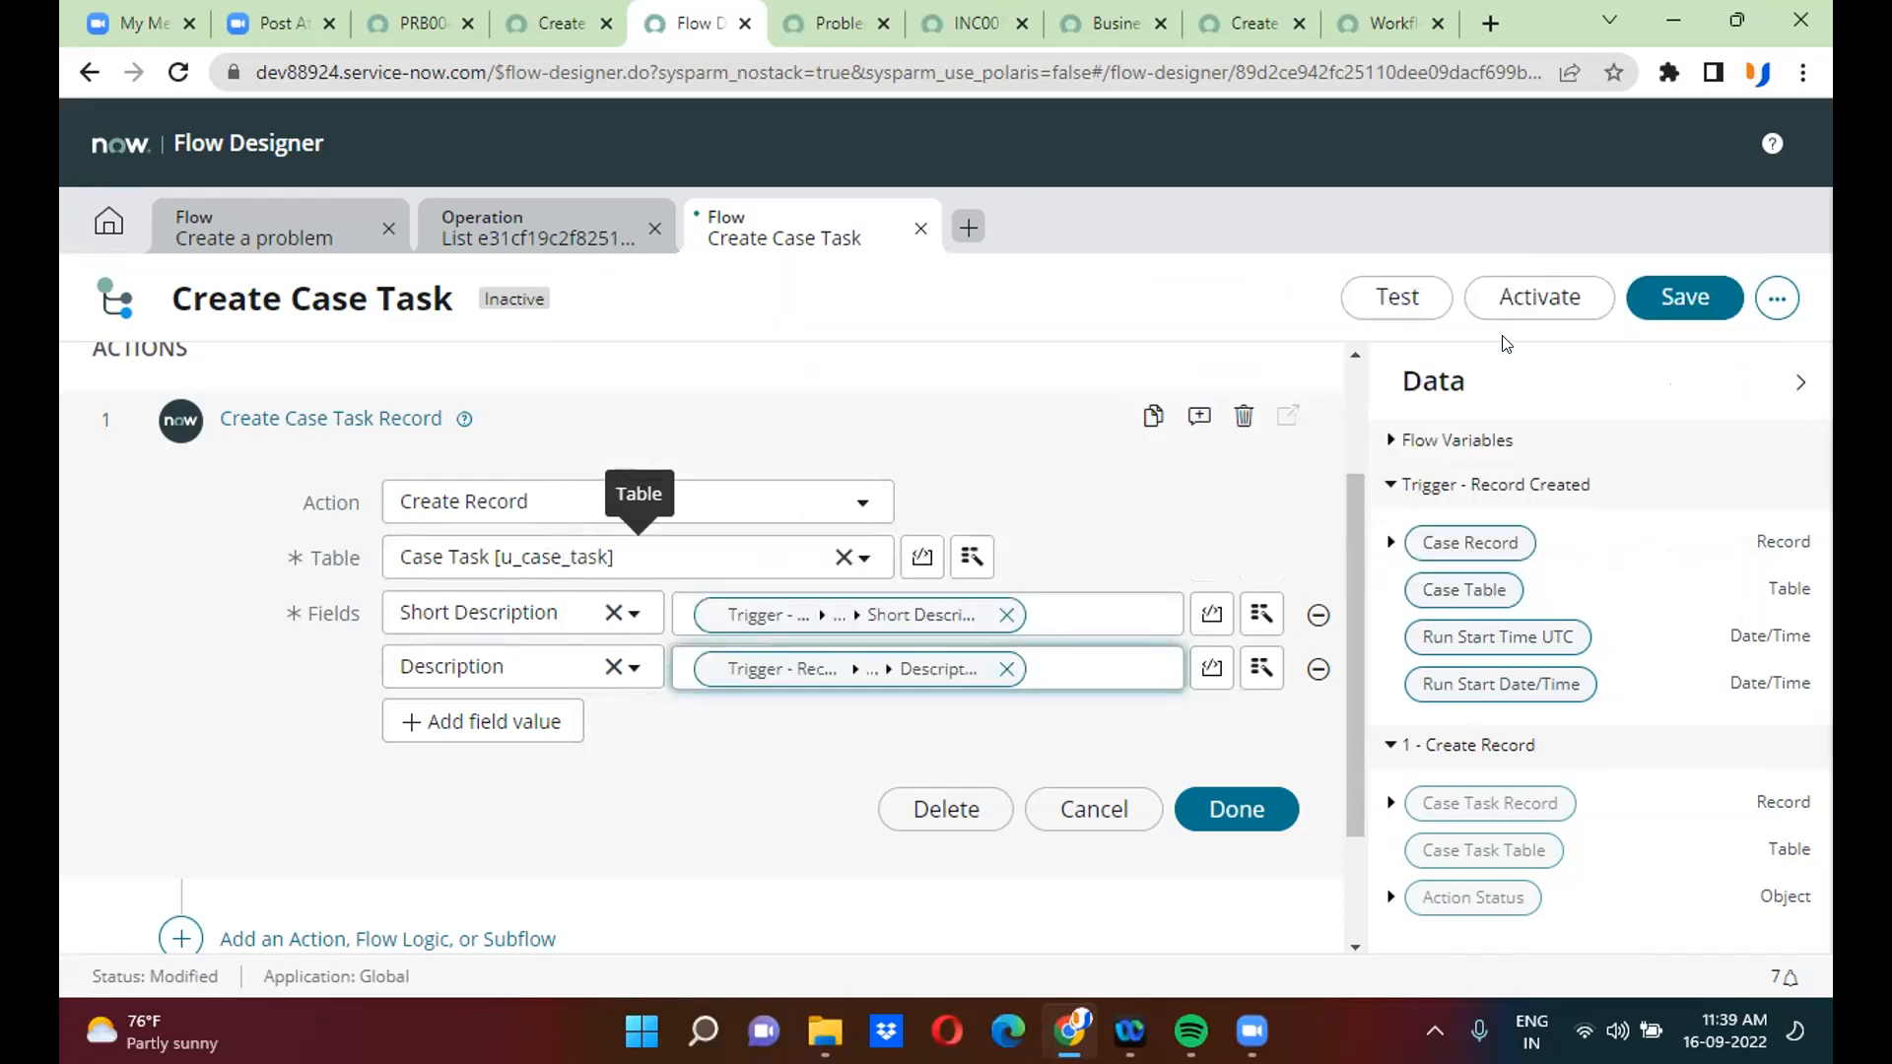
- Add Caller as a field value and map it to the trigger's Case Record > Caller
left_click(500, 730)
left_click(549, 726)
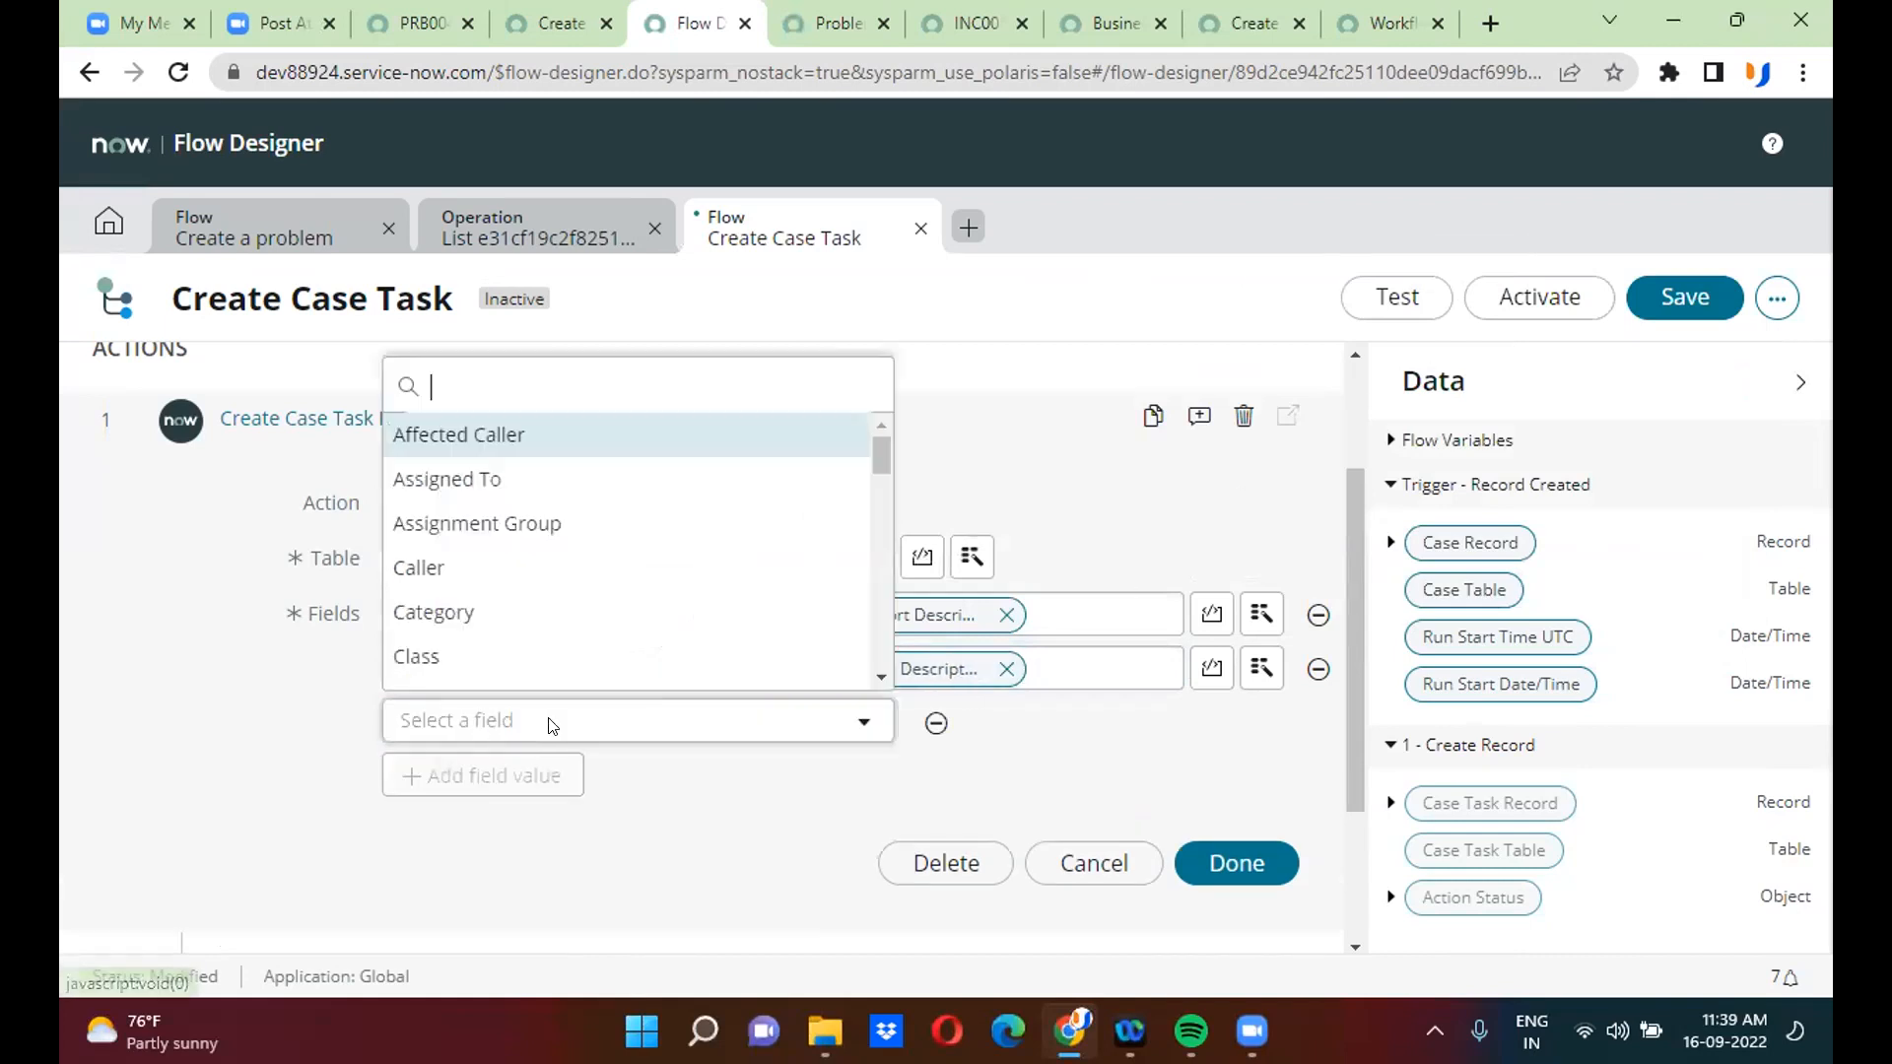
type("caller")
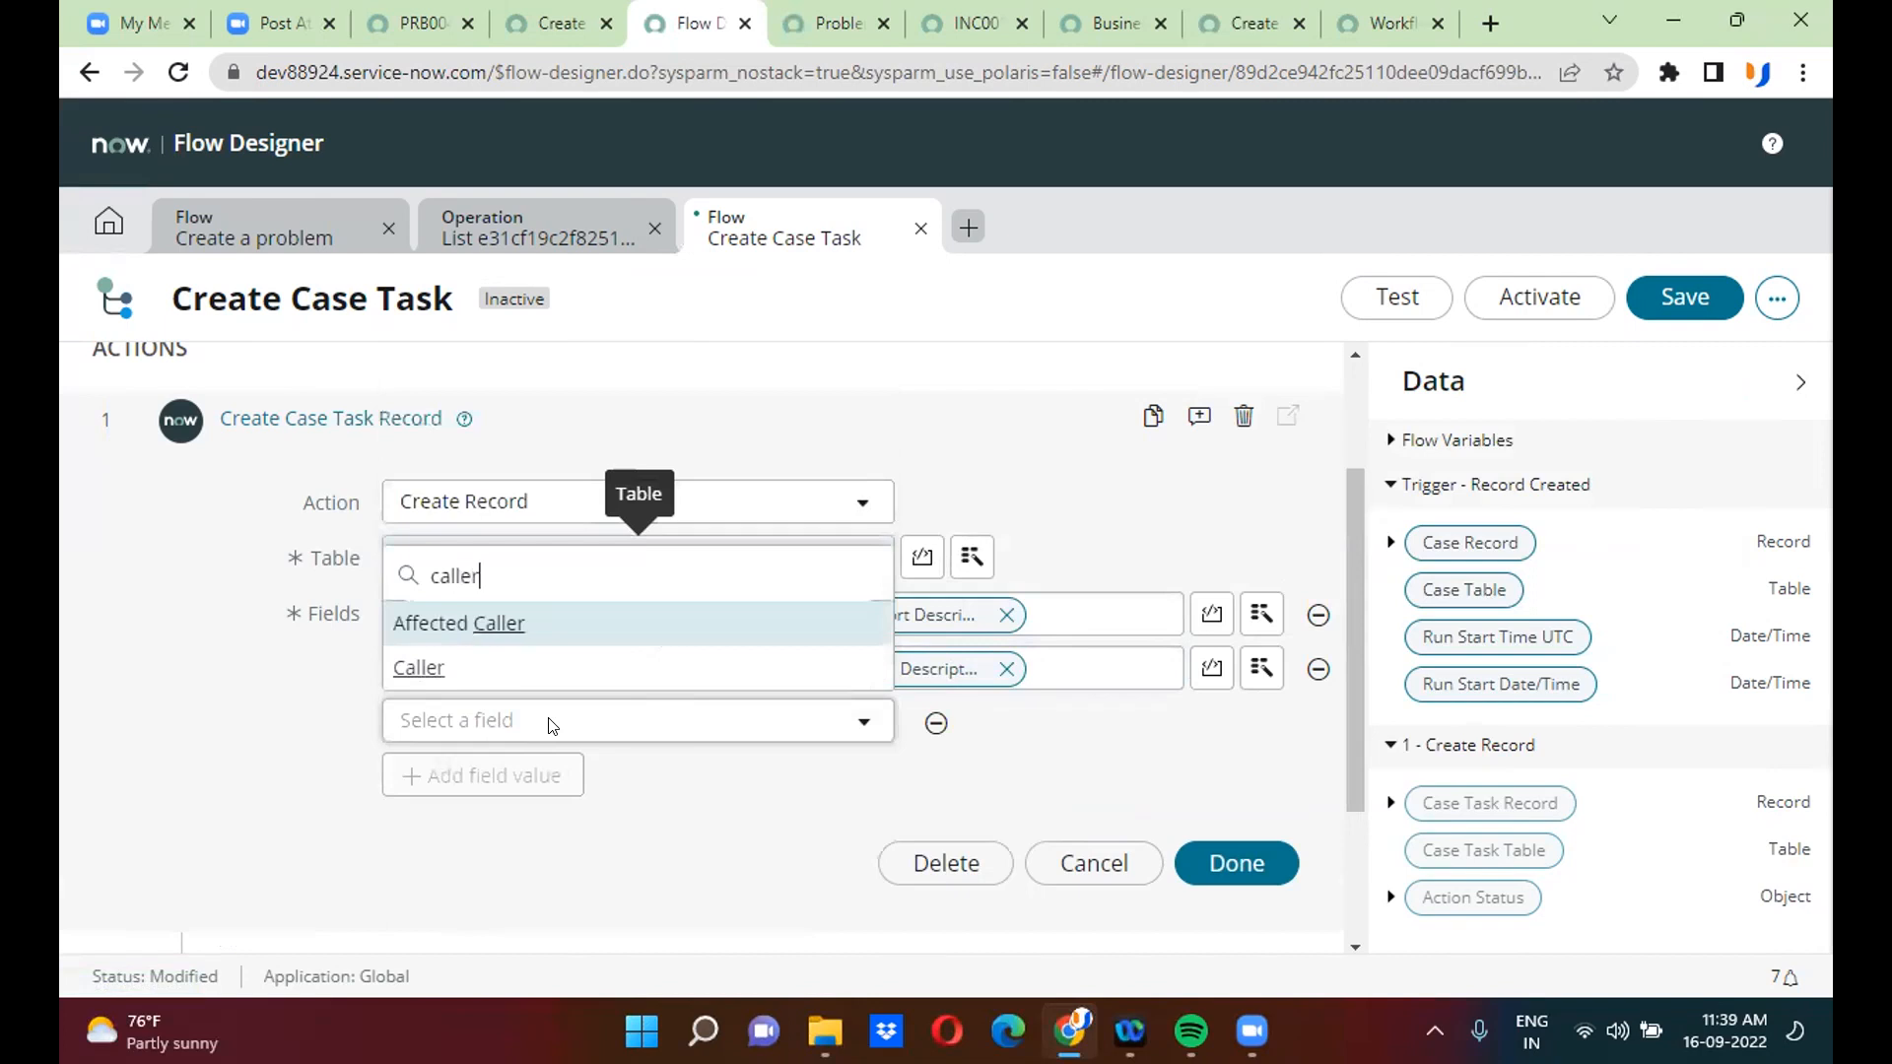
left_click(498, 668)
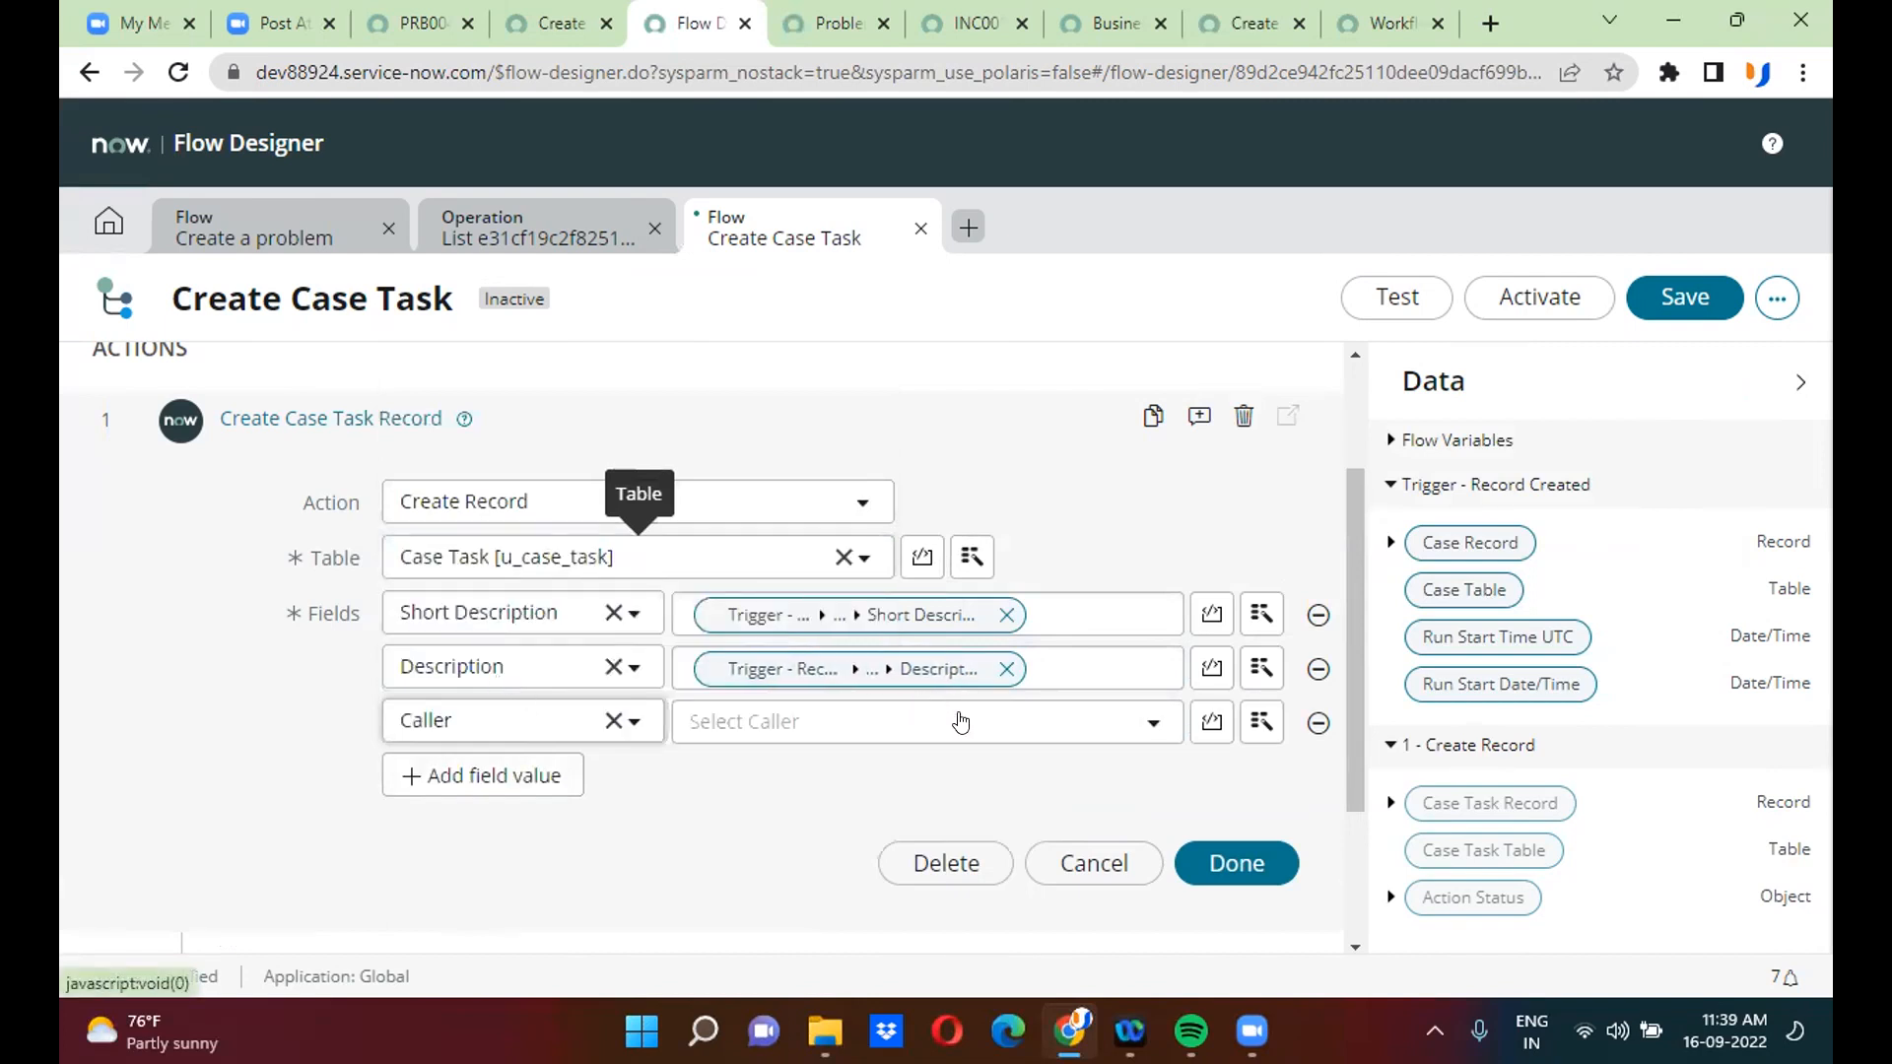
left_click(1261, 721)
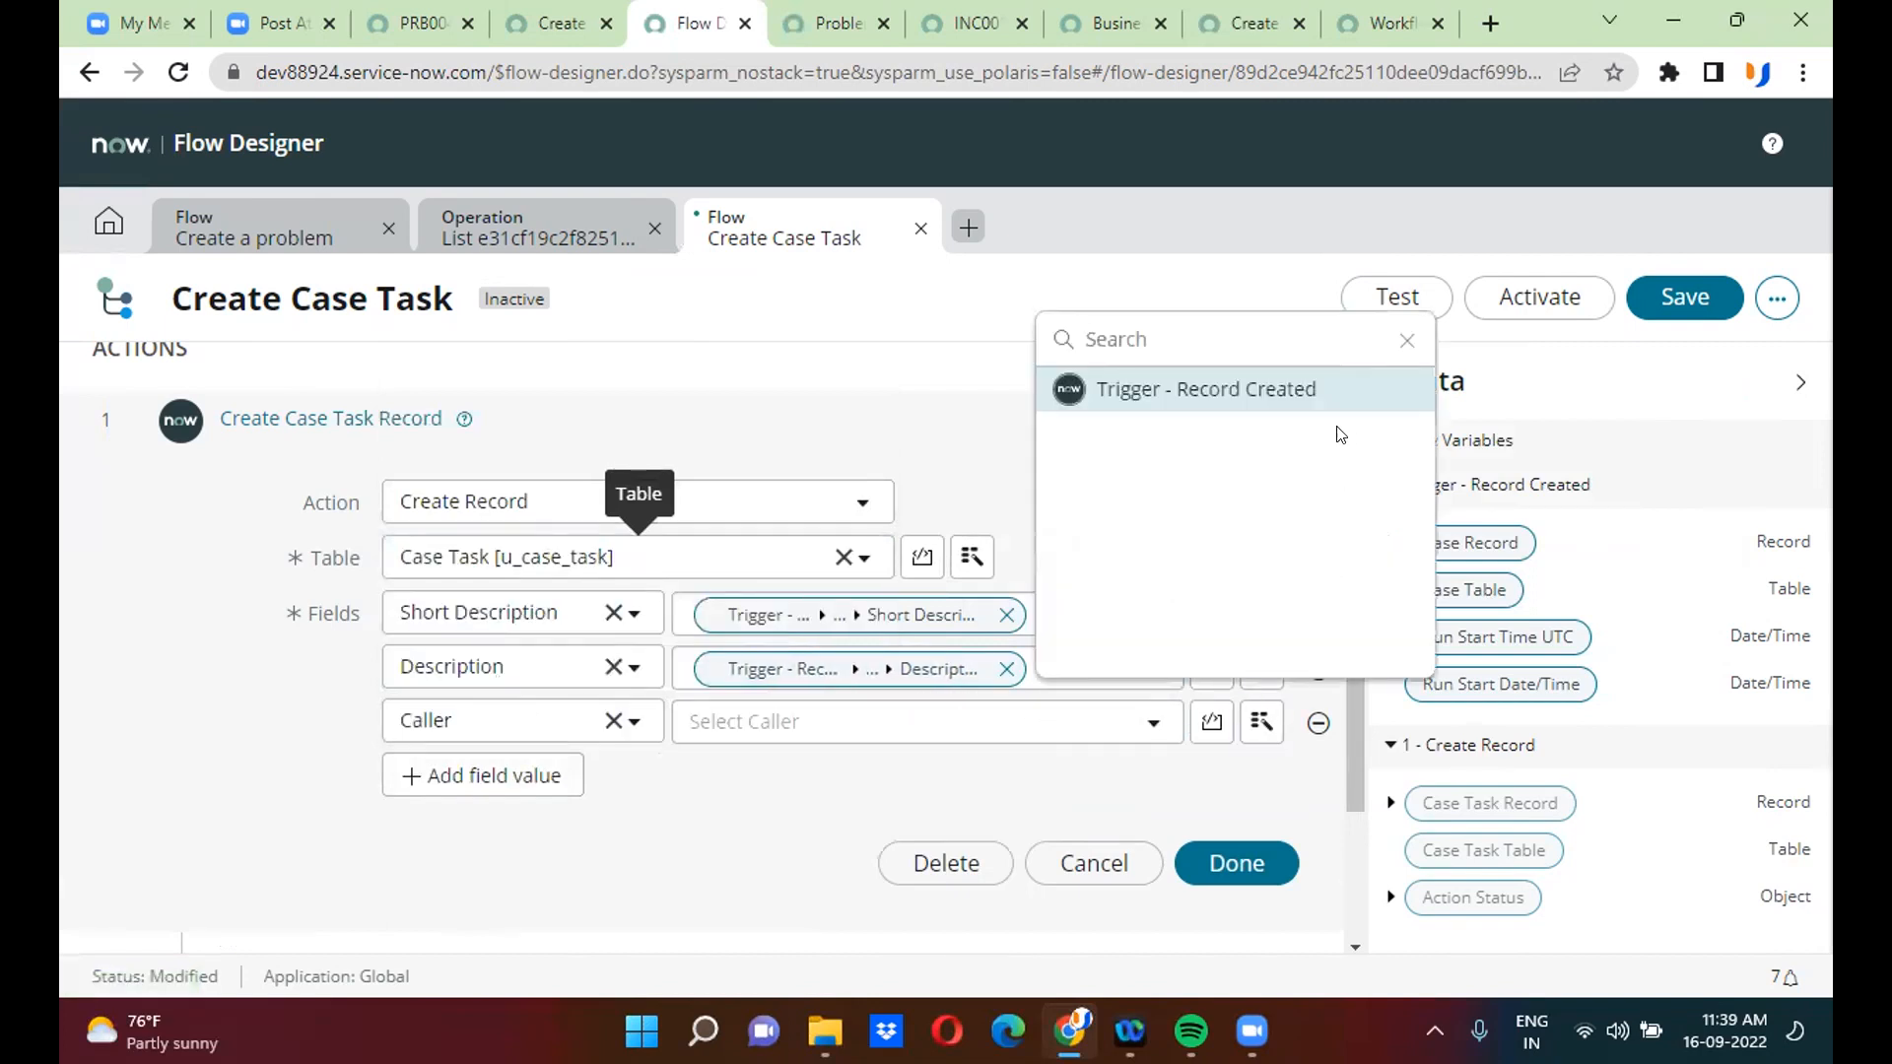
left_click(1331, 392)
left_click(1583, 388)
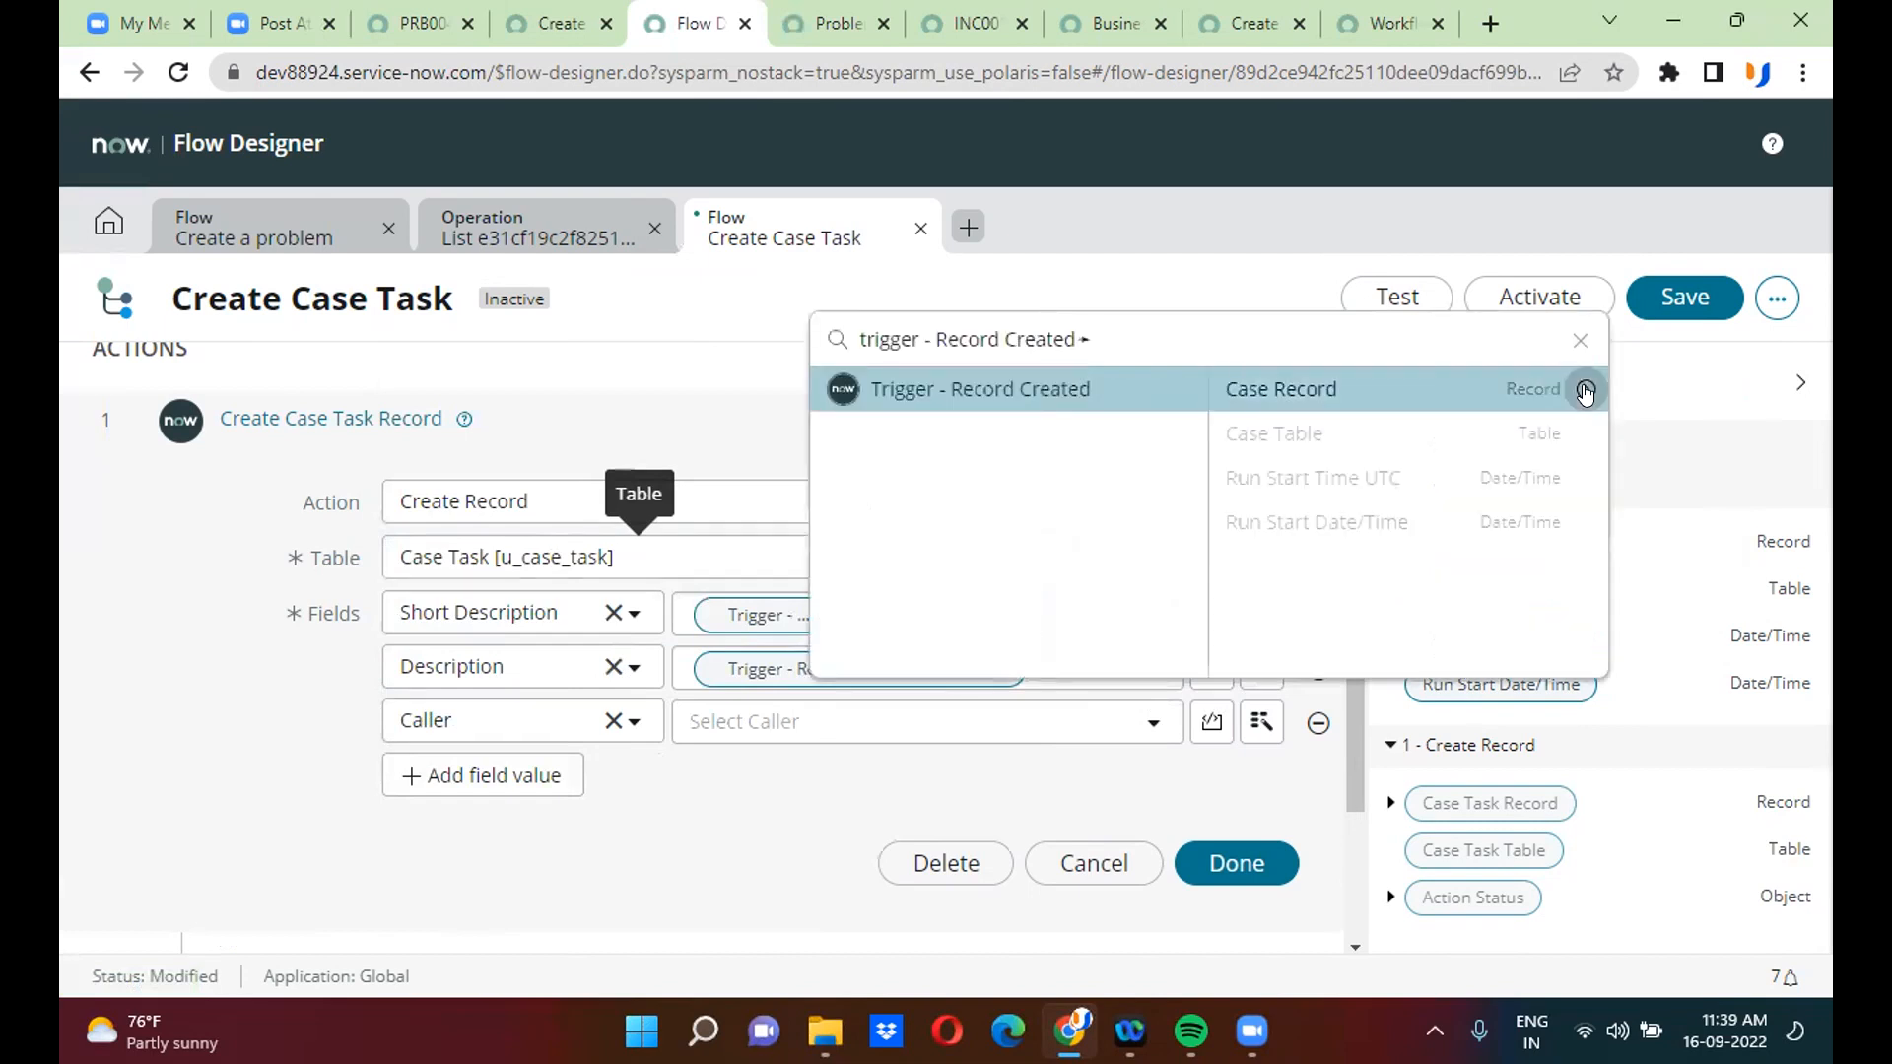
left_click(1419, 522)
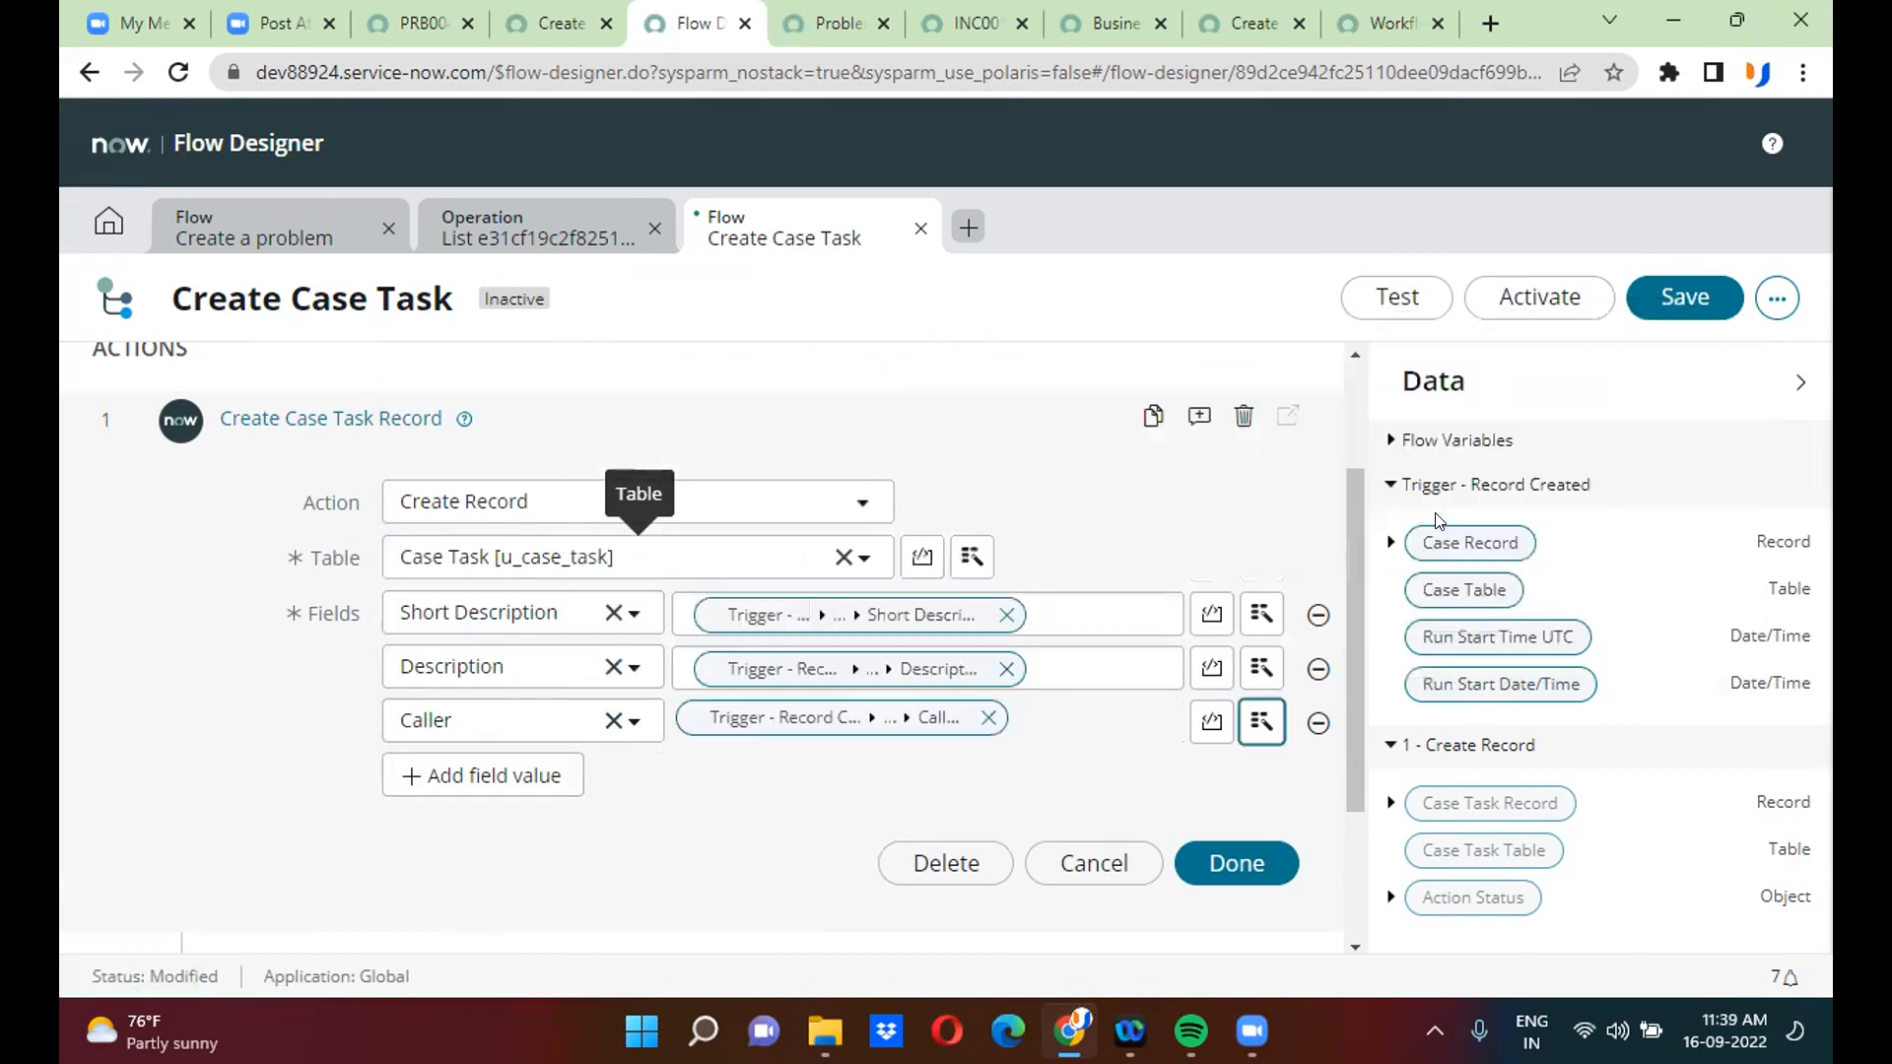
- Add Assignment Group mapped to the trigger's Case Record > Assignment Group, and finish the Create Case Task Record action
left_click(526, 792)
left_click(518, 774)
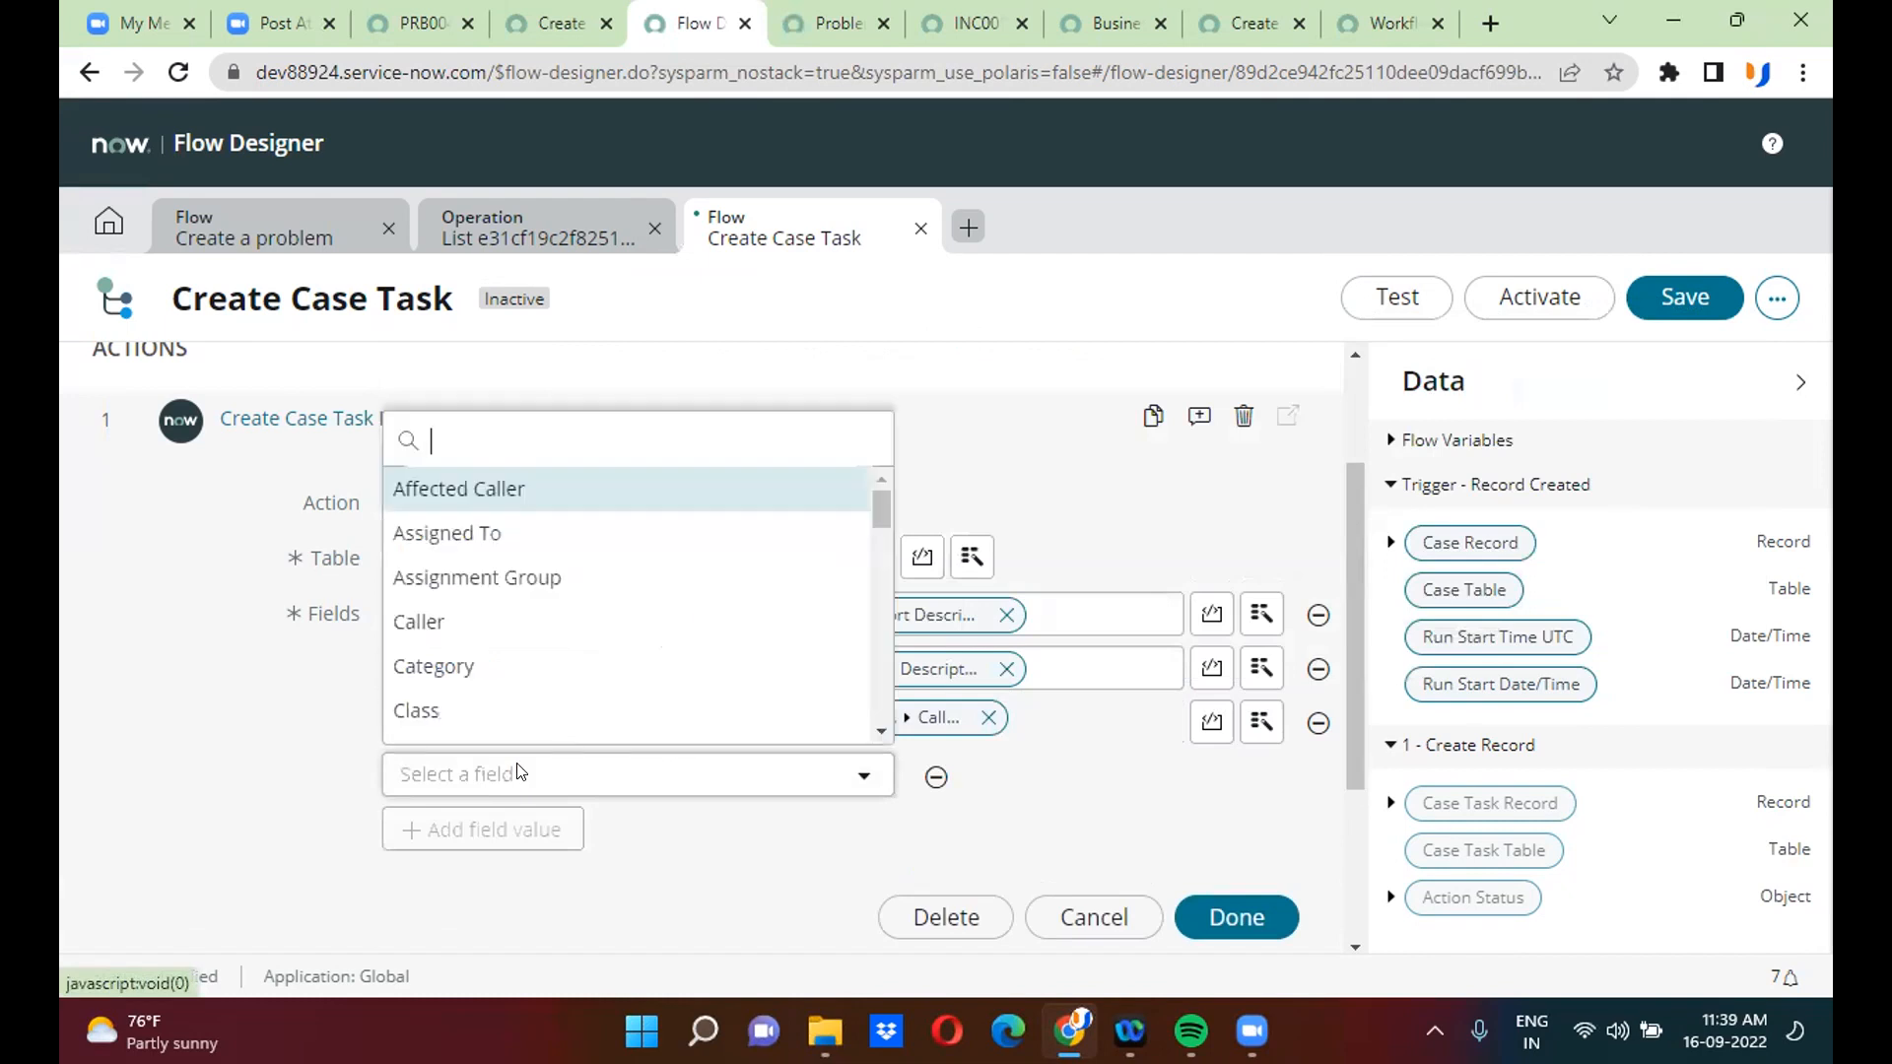
type("ass")
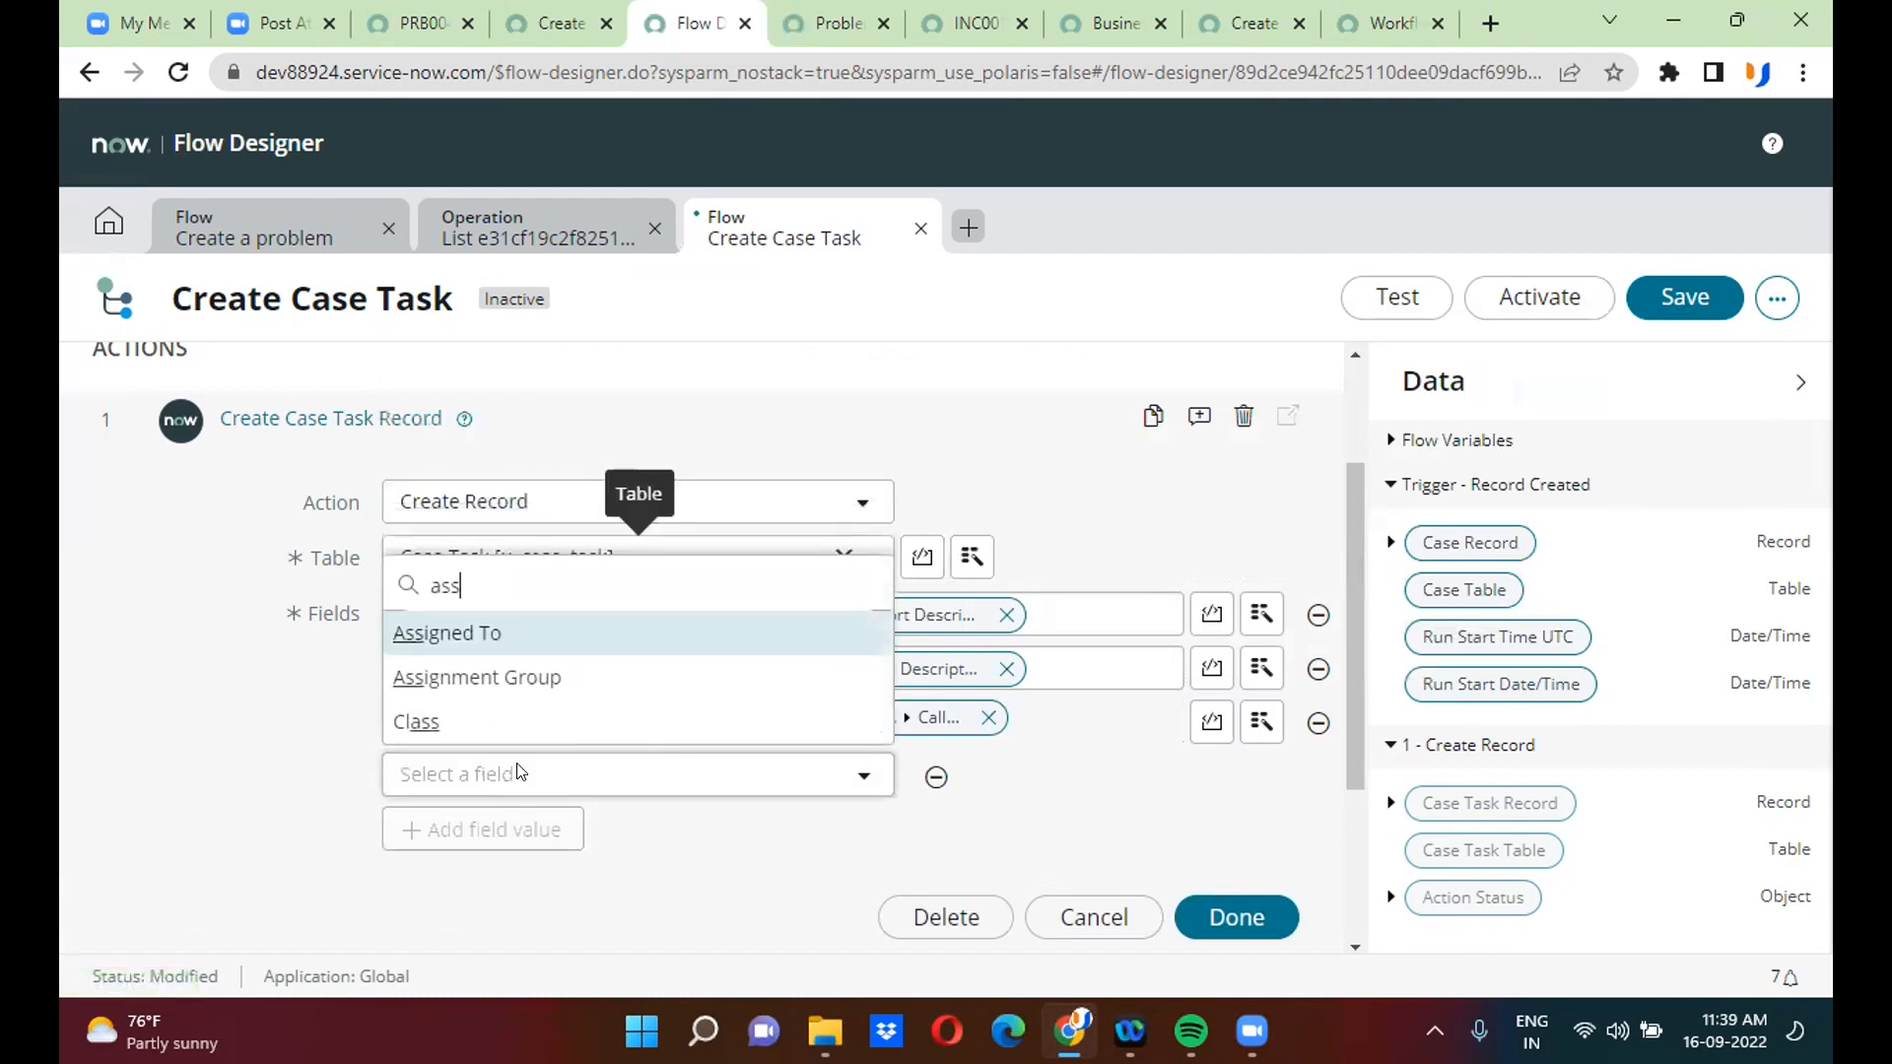
left_click(528, 674)
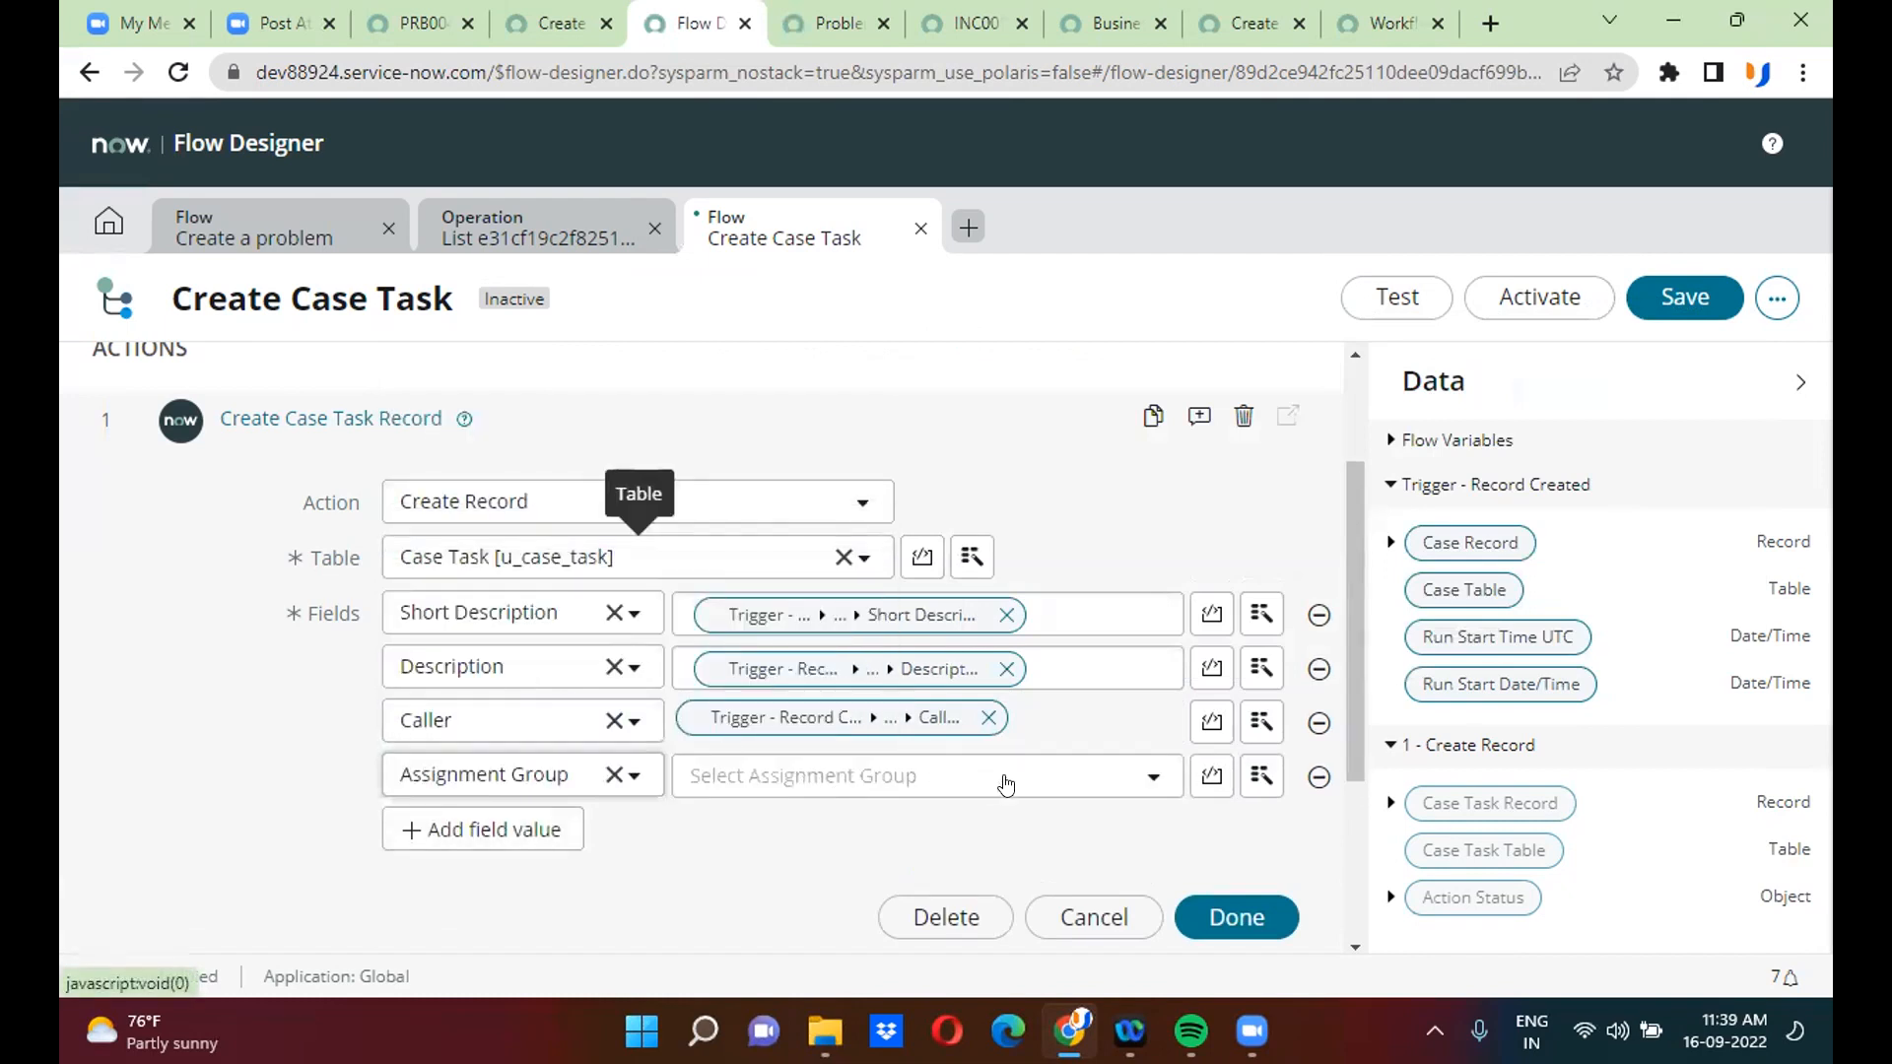
left_click(1261, 775)
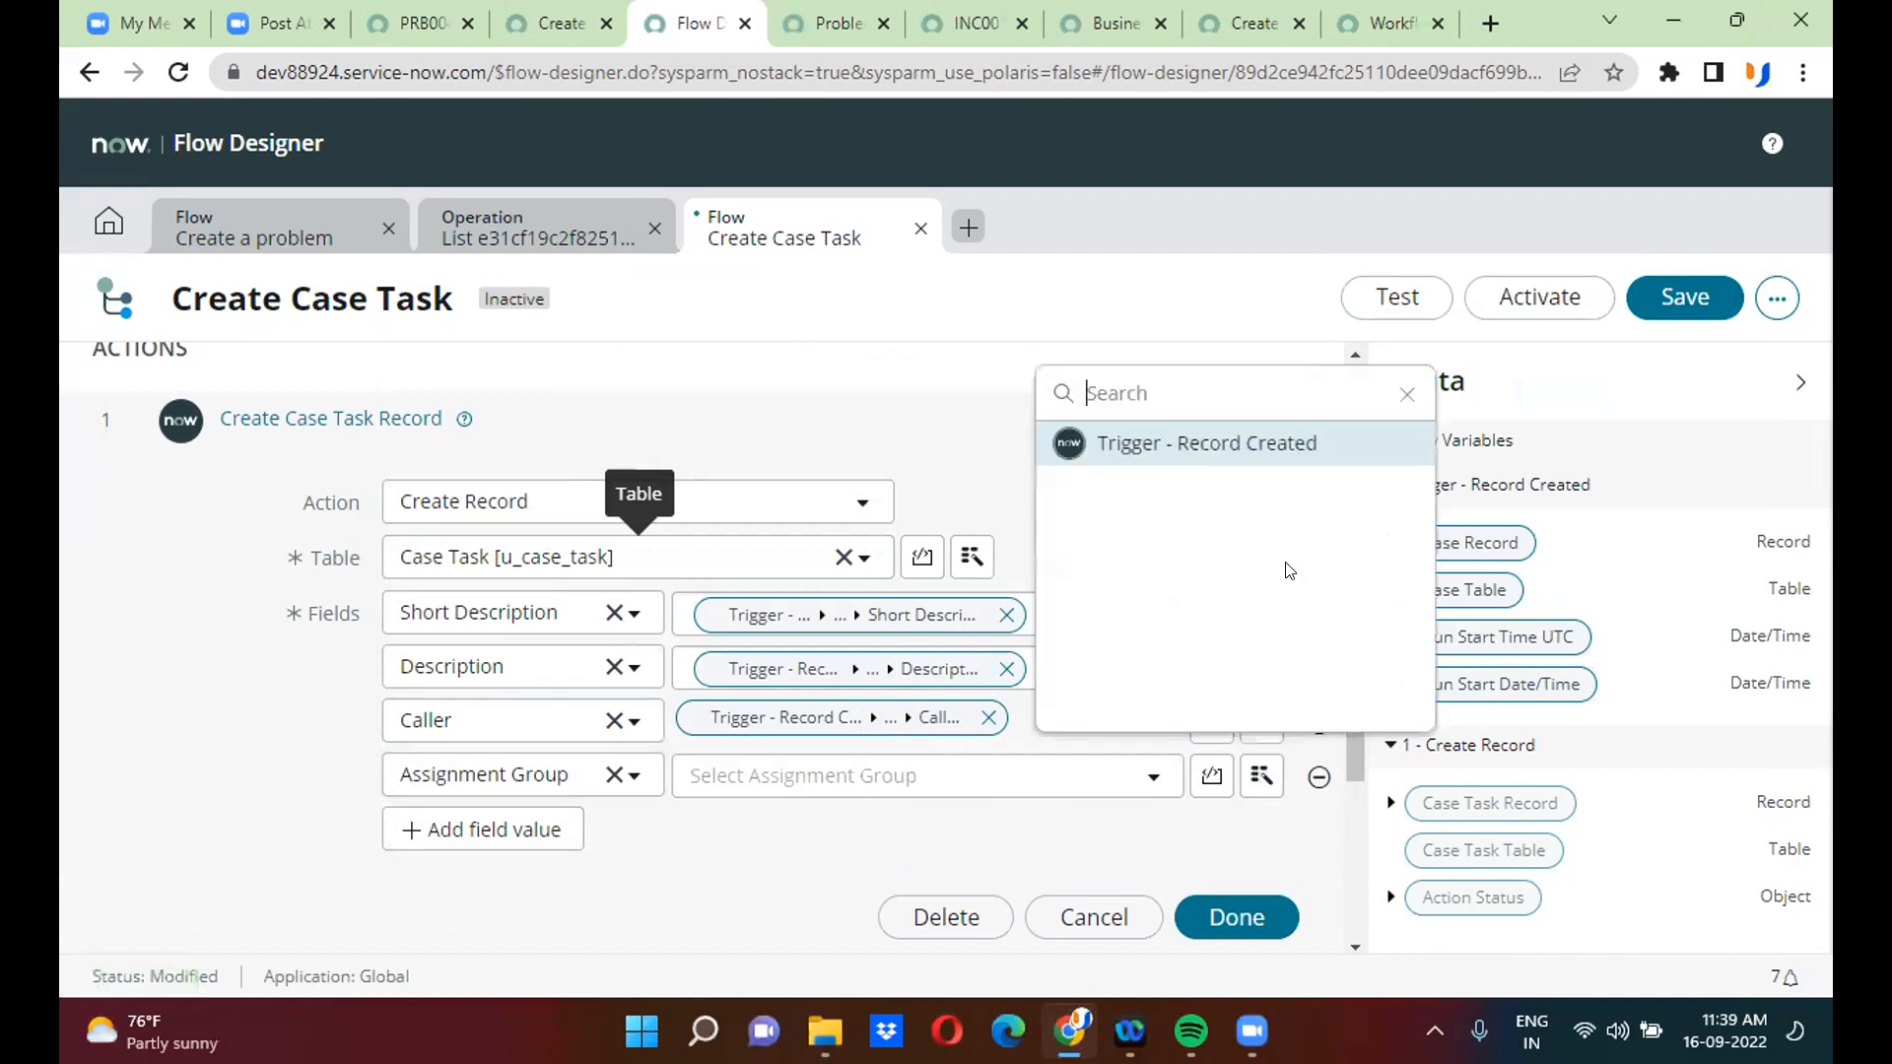
left_click(1294, 453)
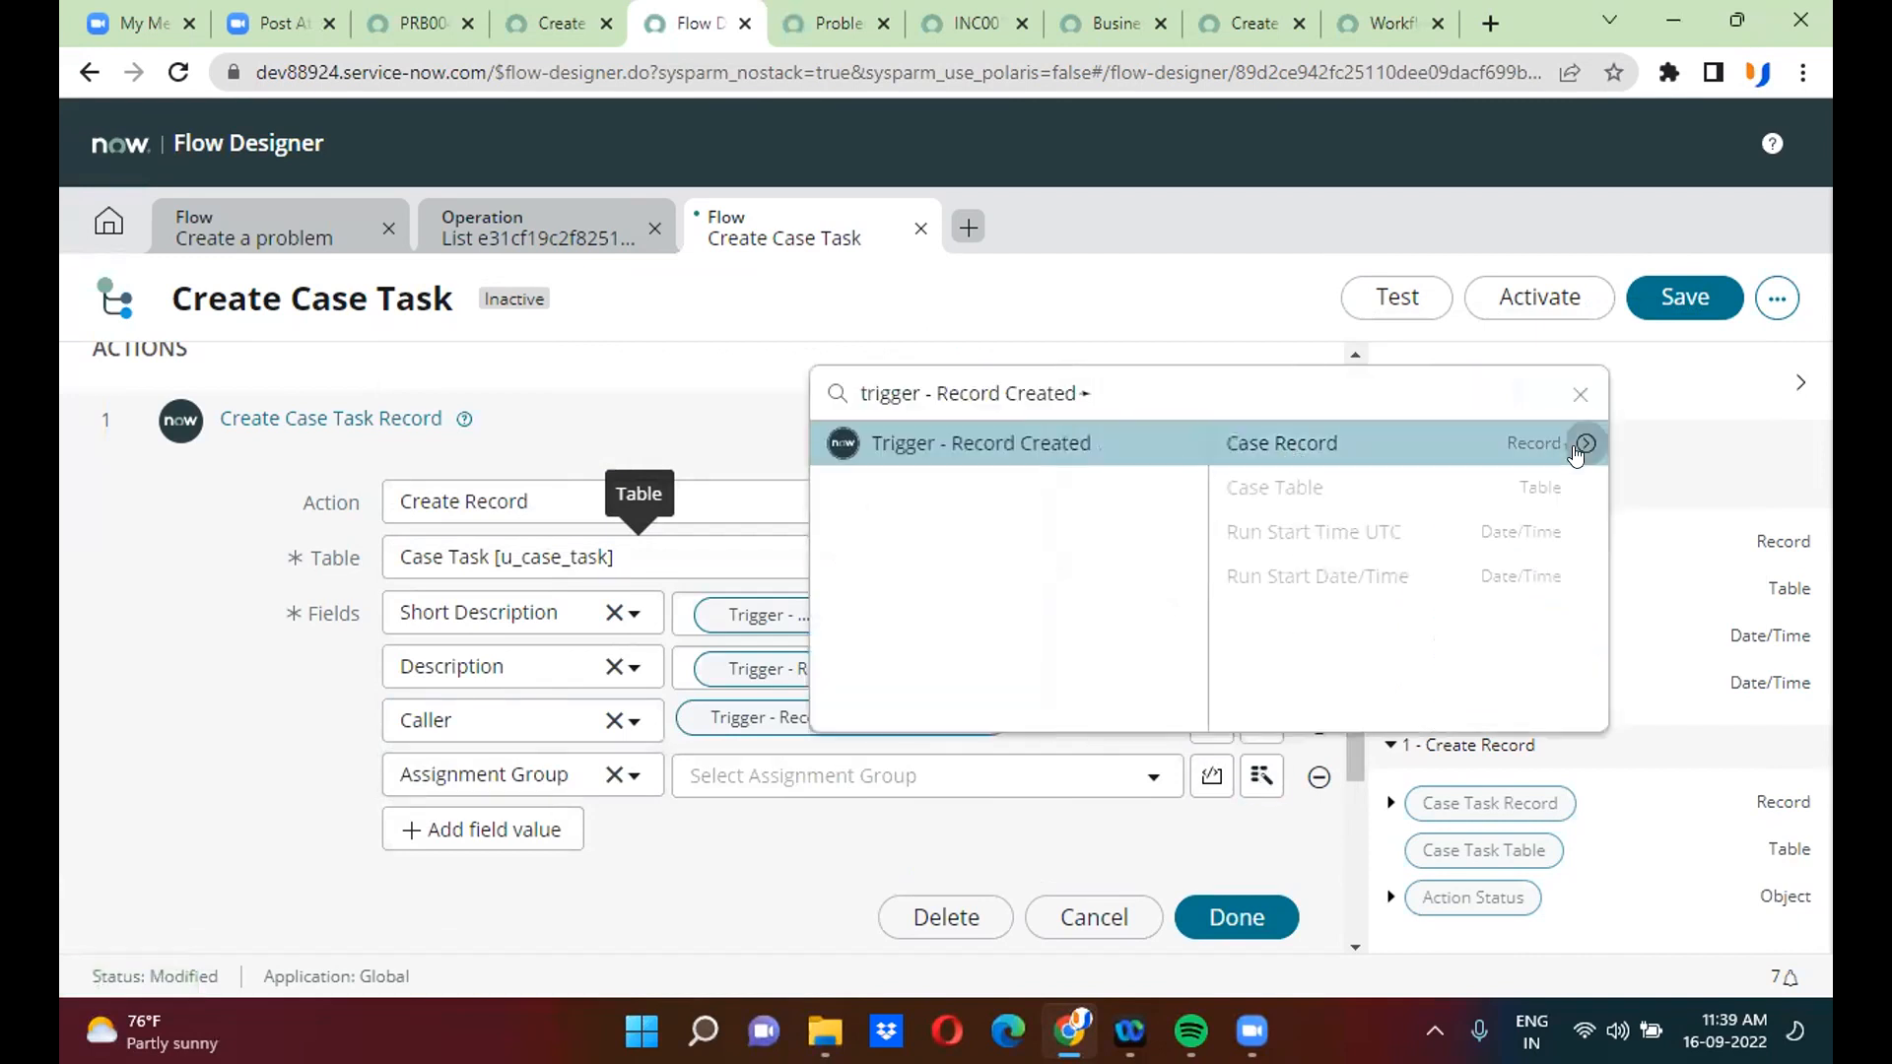
left_click(1577, 442)
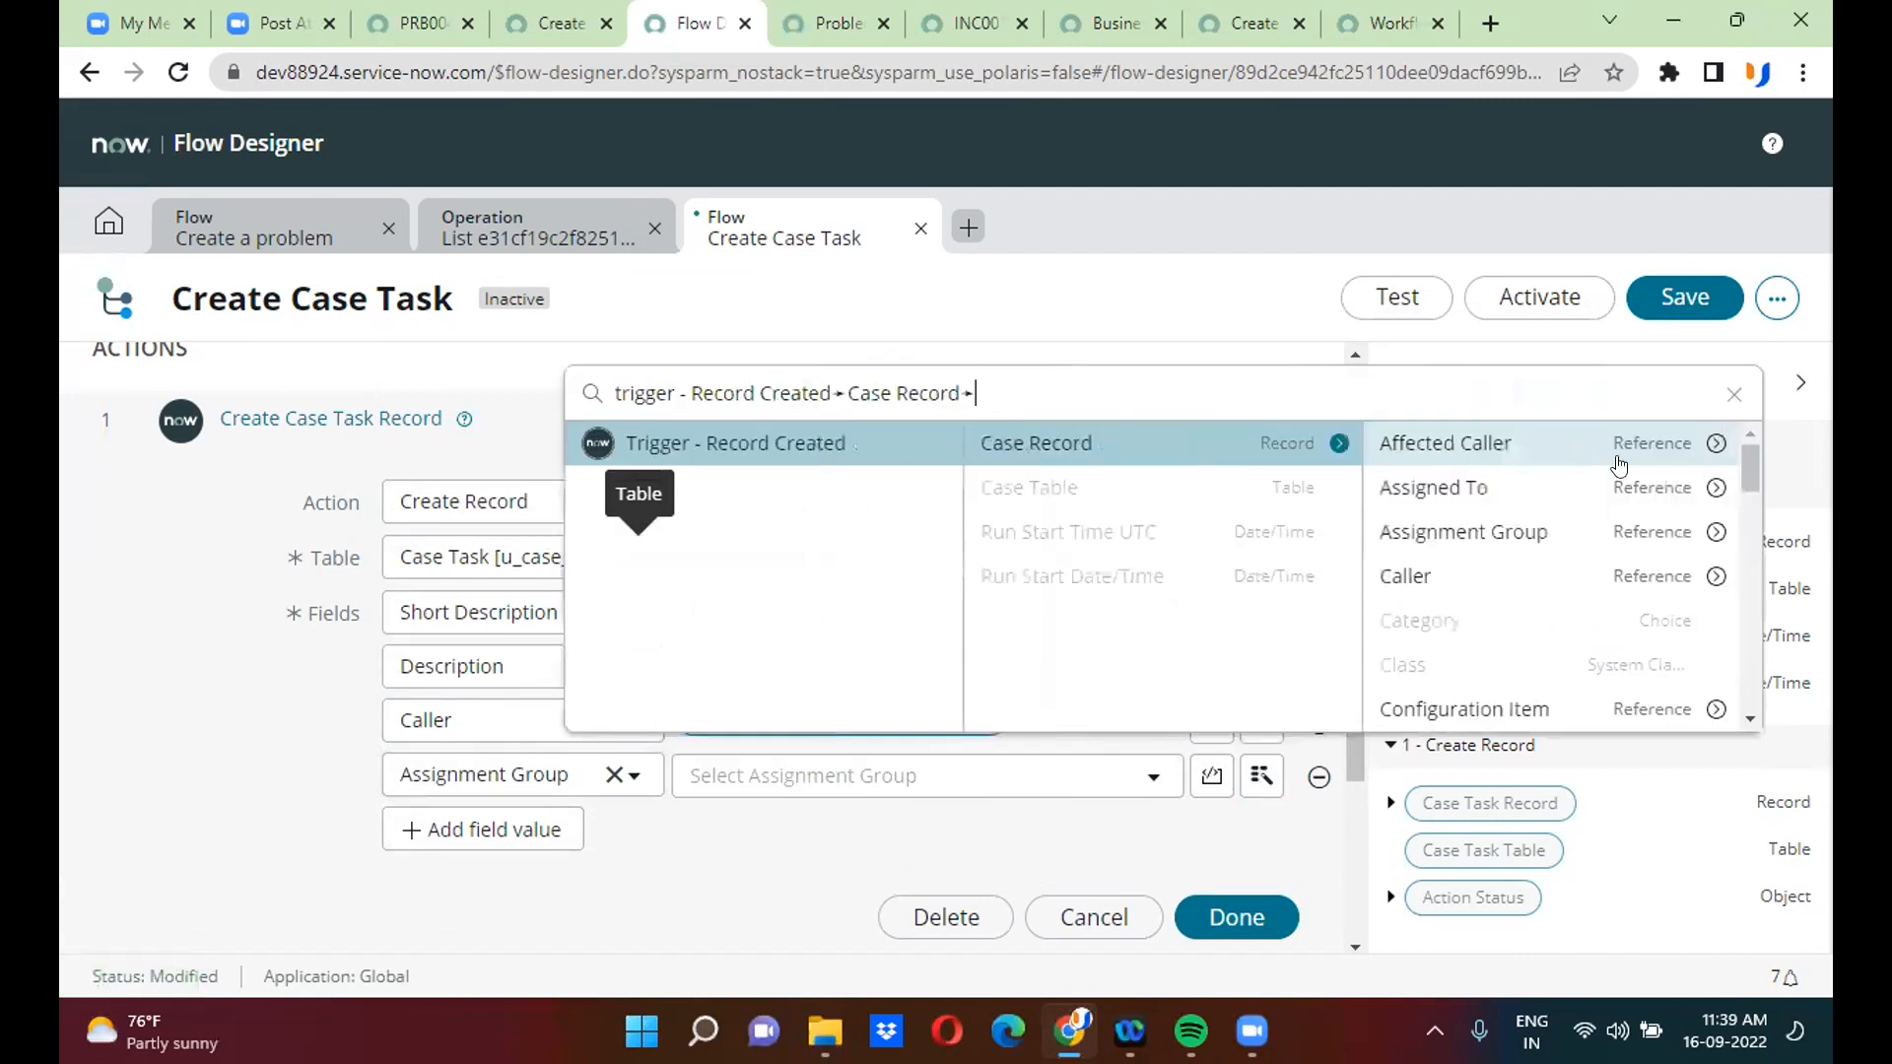
left_click(1714, 532)
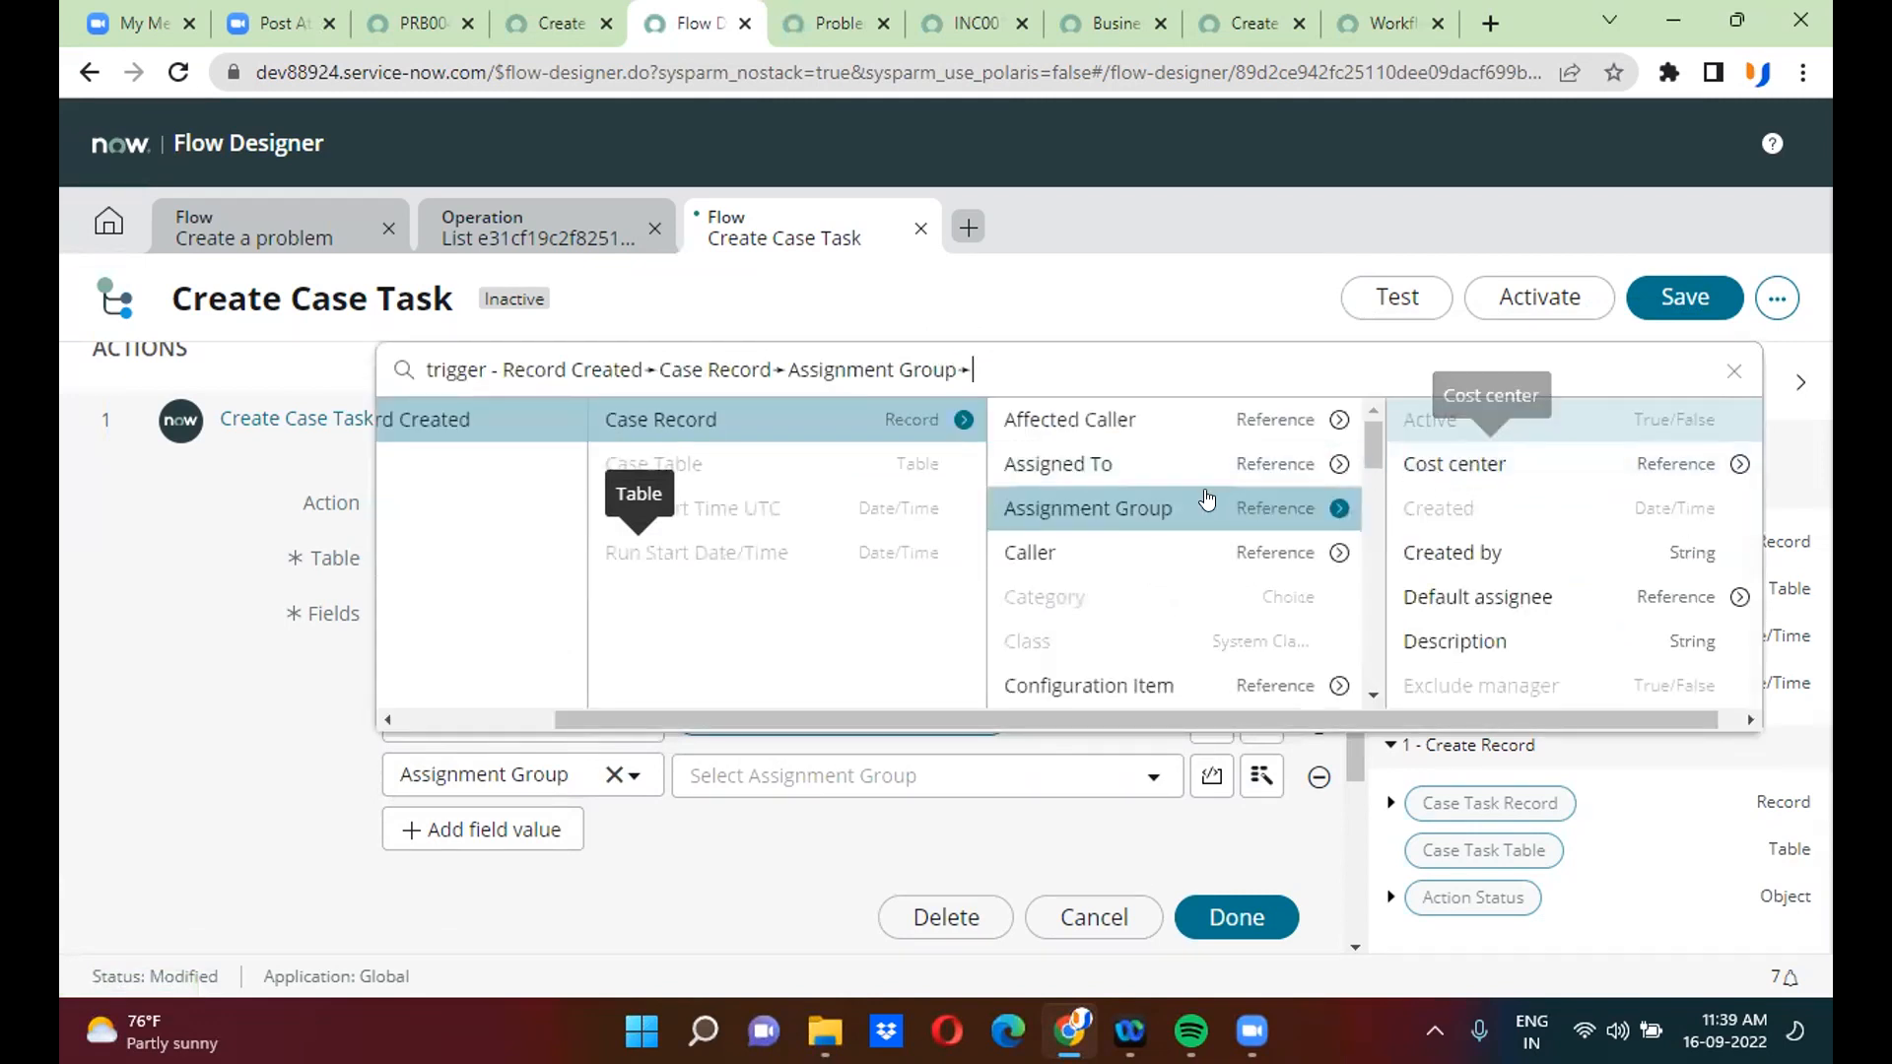
left_click(1177, 503)
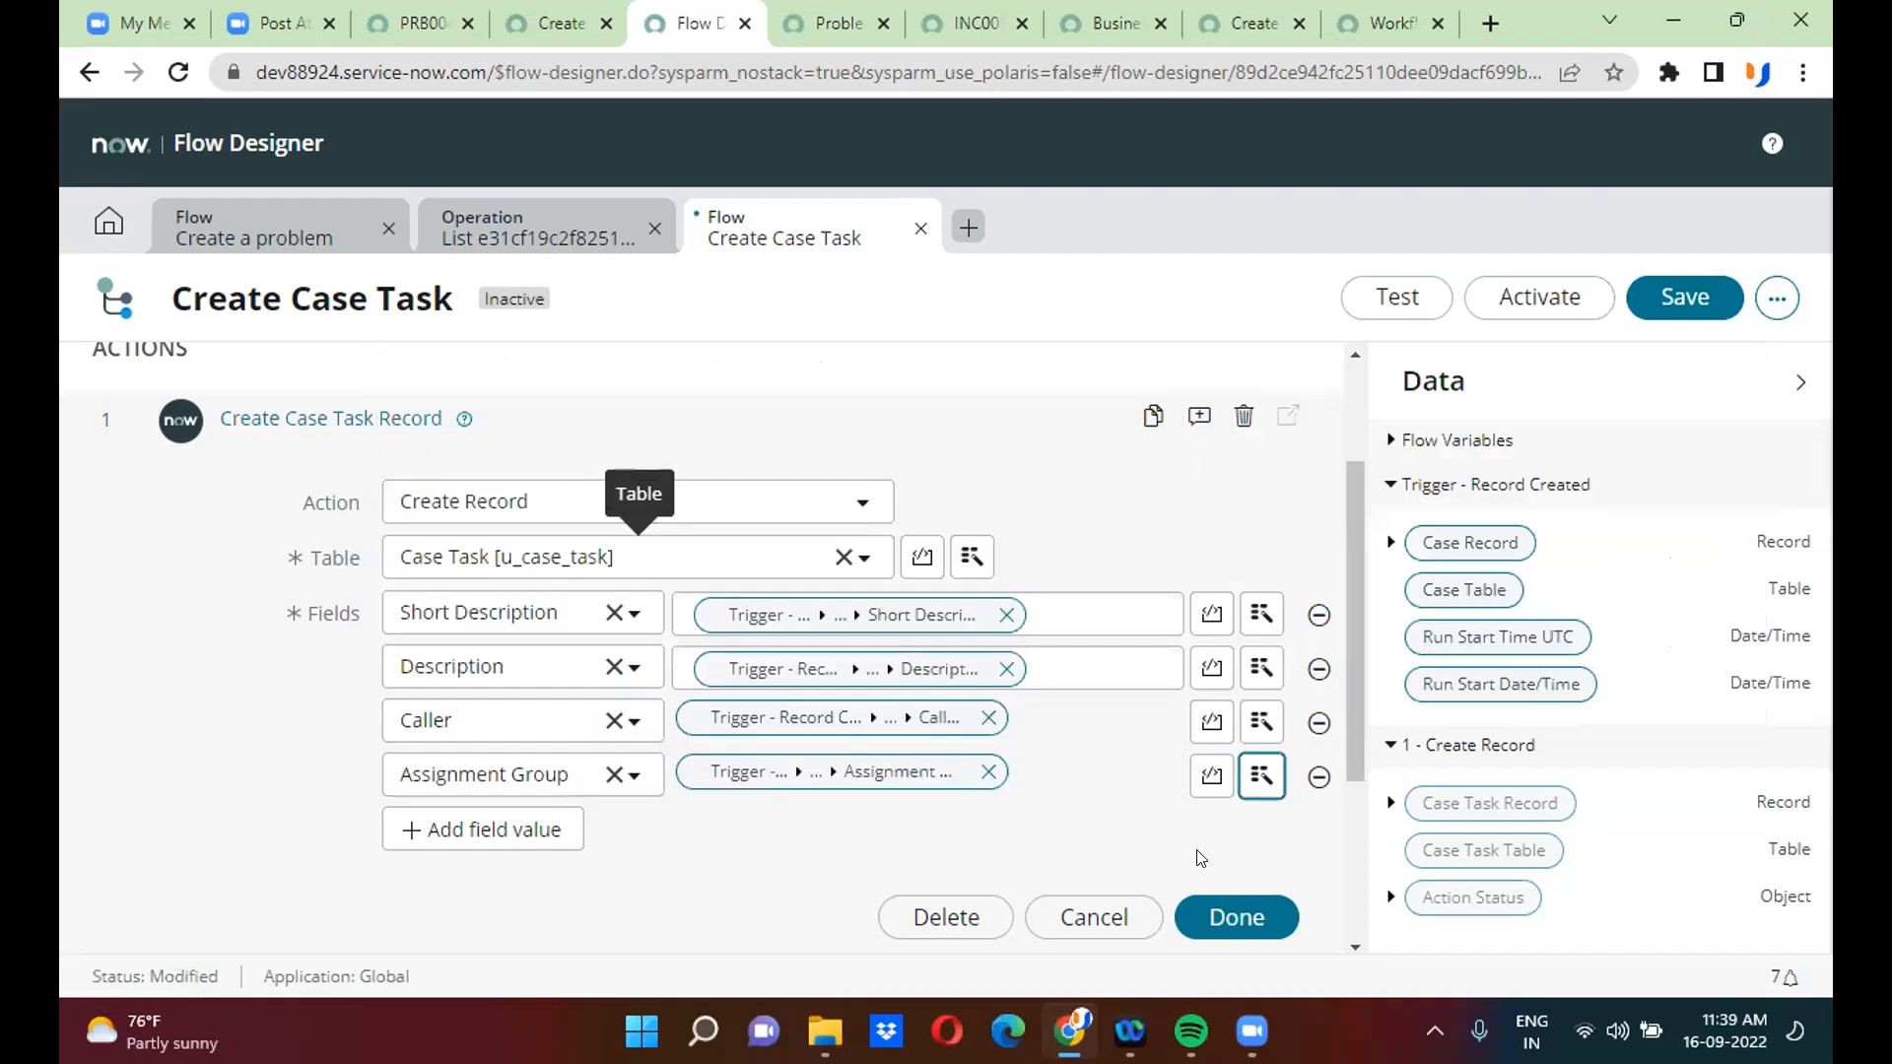
left_click_drag(1350, 712, 1354, 816)
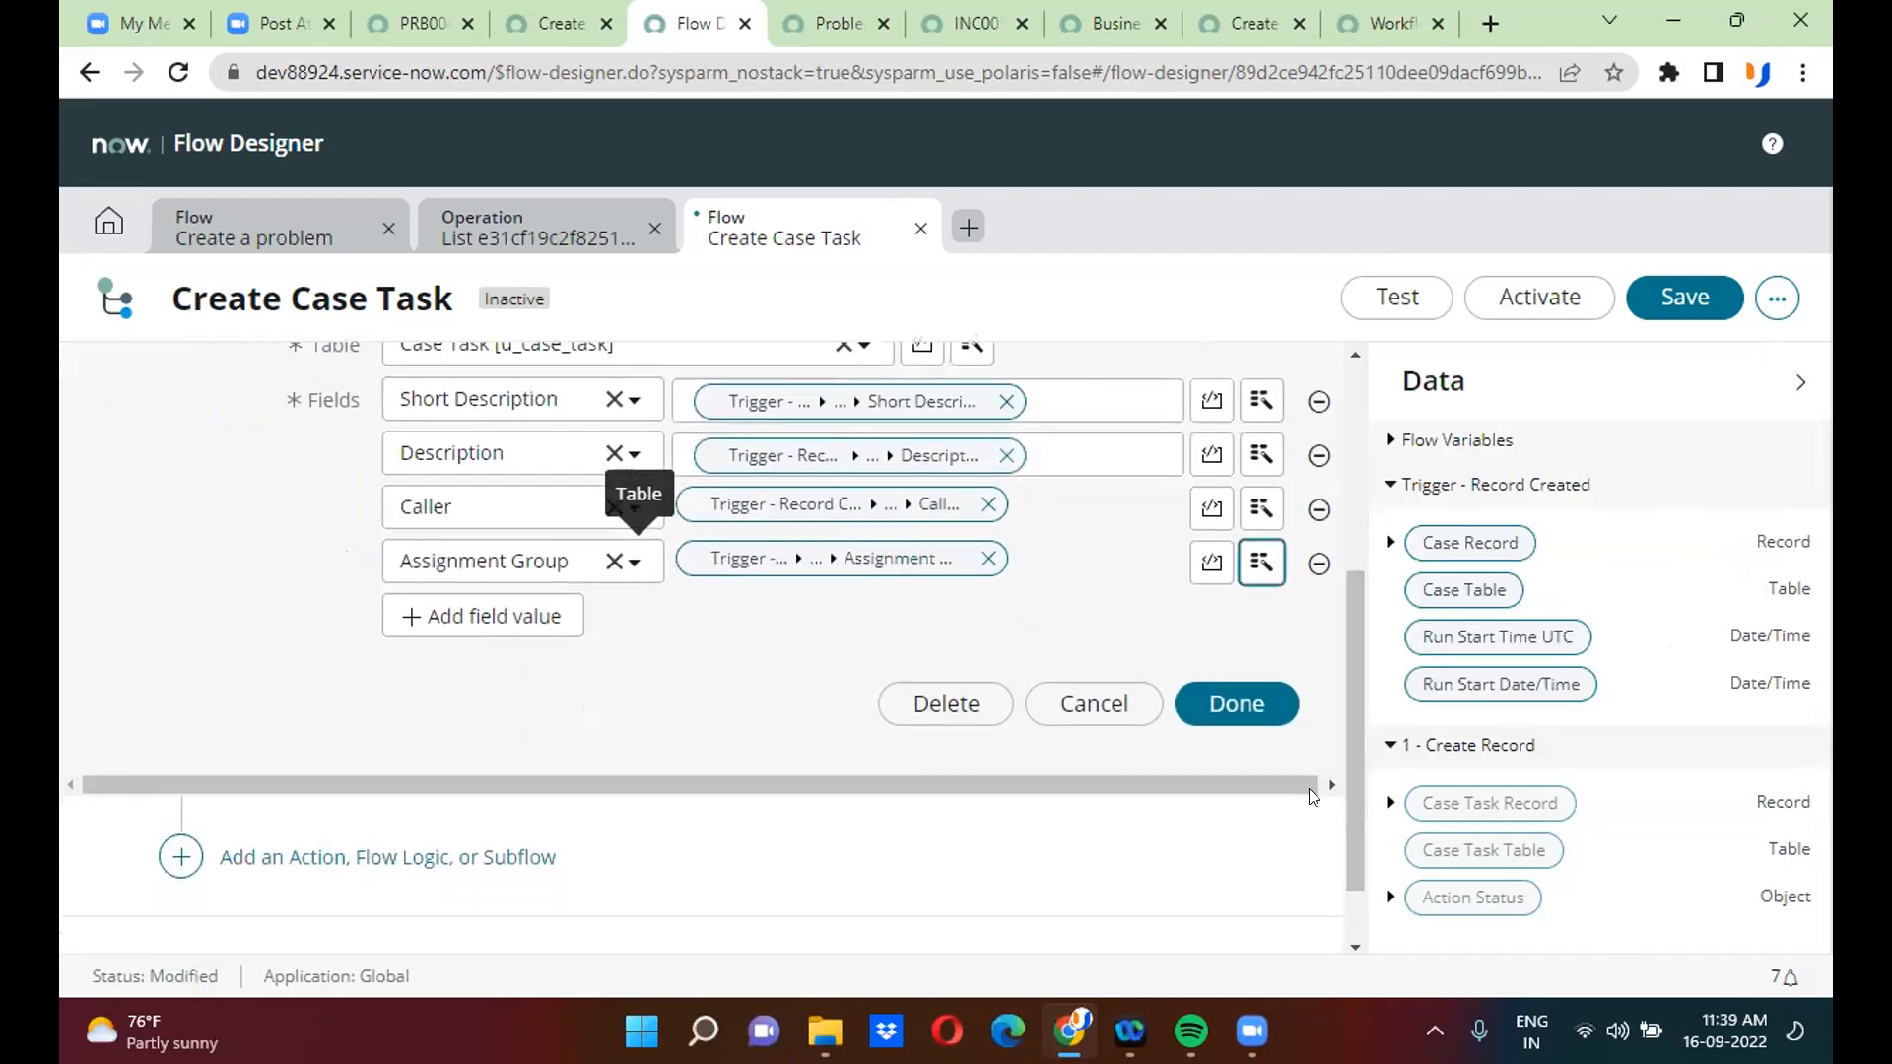
left_click(1234, 703)
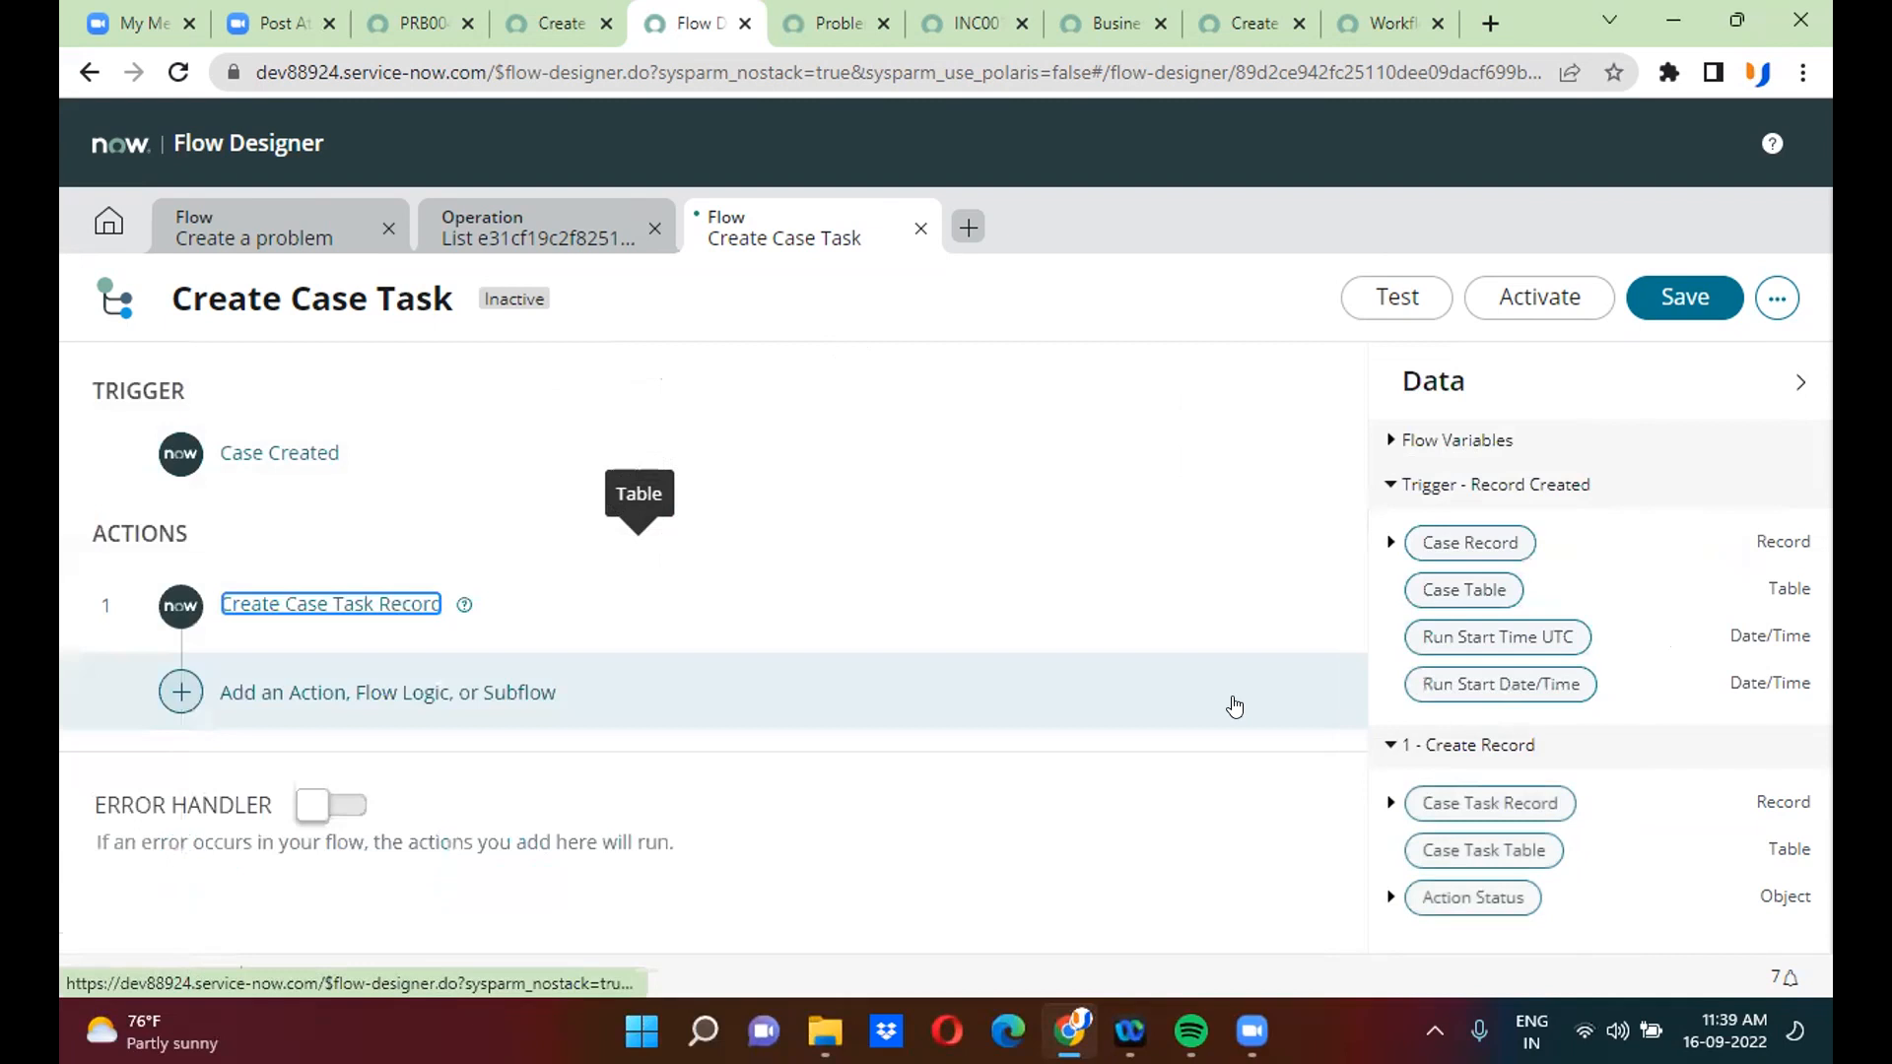
- Save the Create Case Task flow and activate it
left_click(1684, 297)
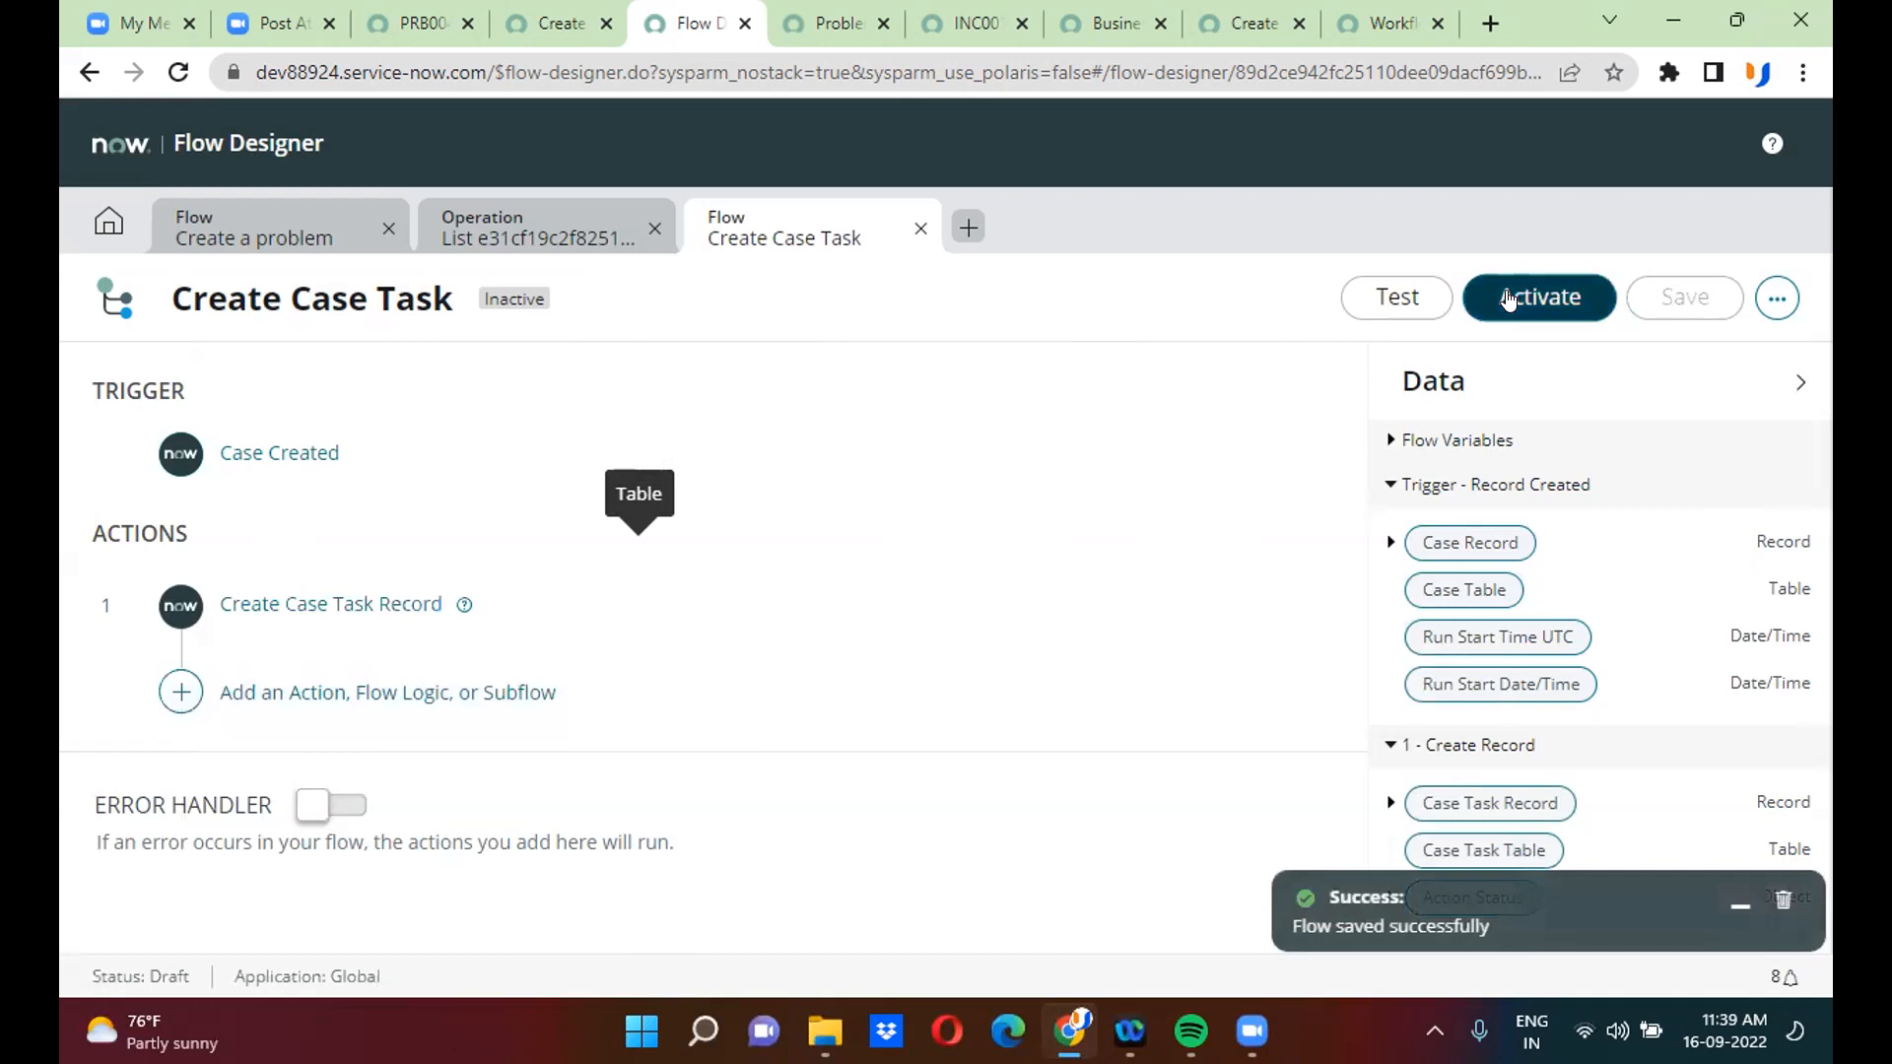
left_click(1505, 294)
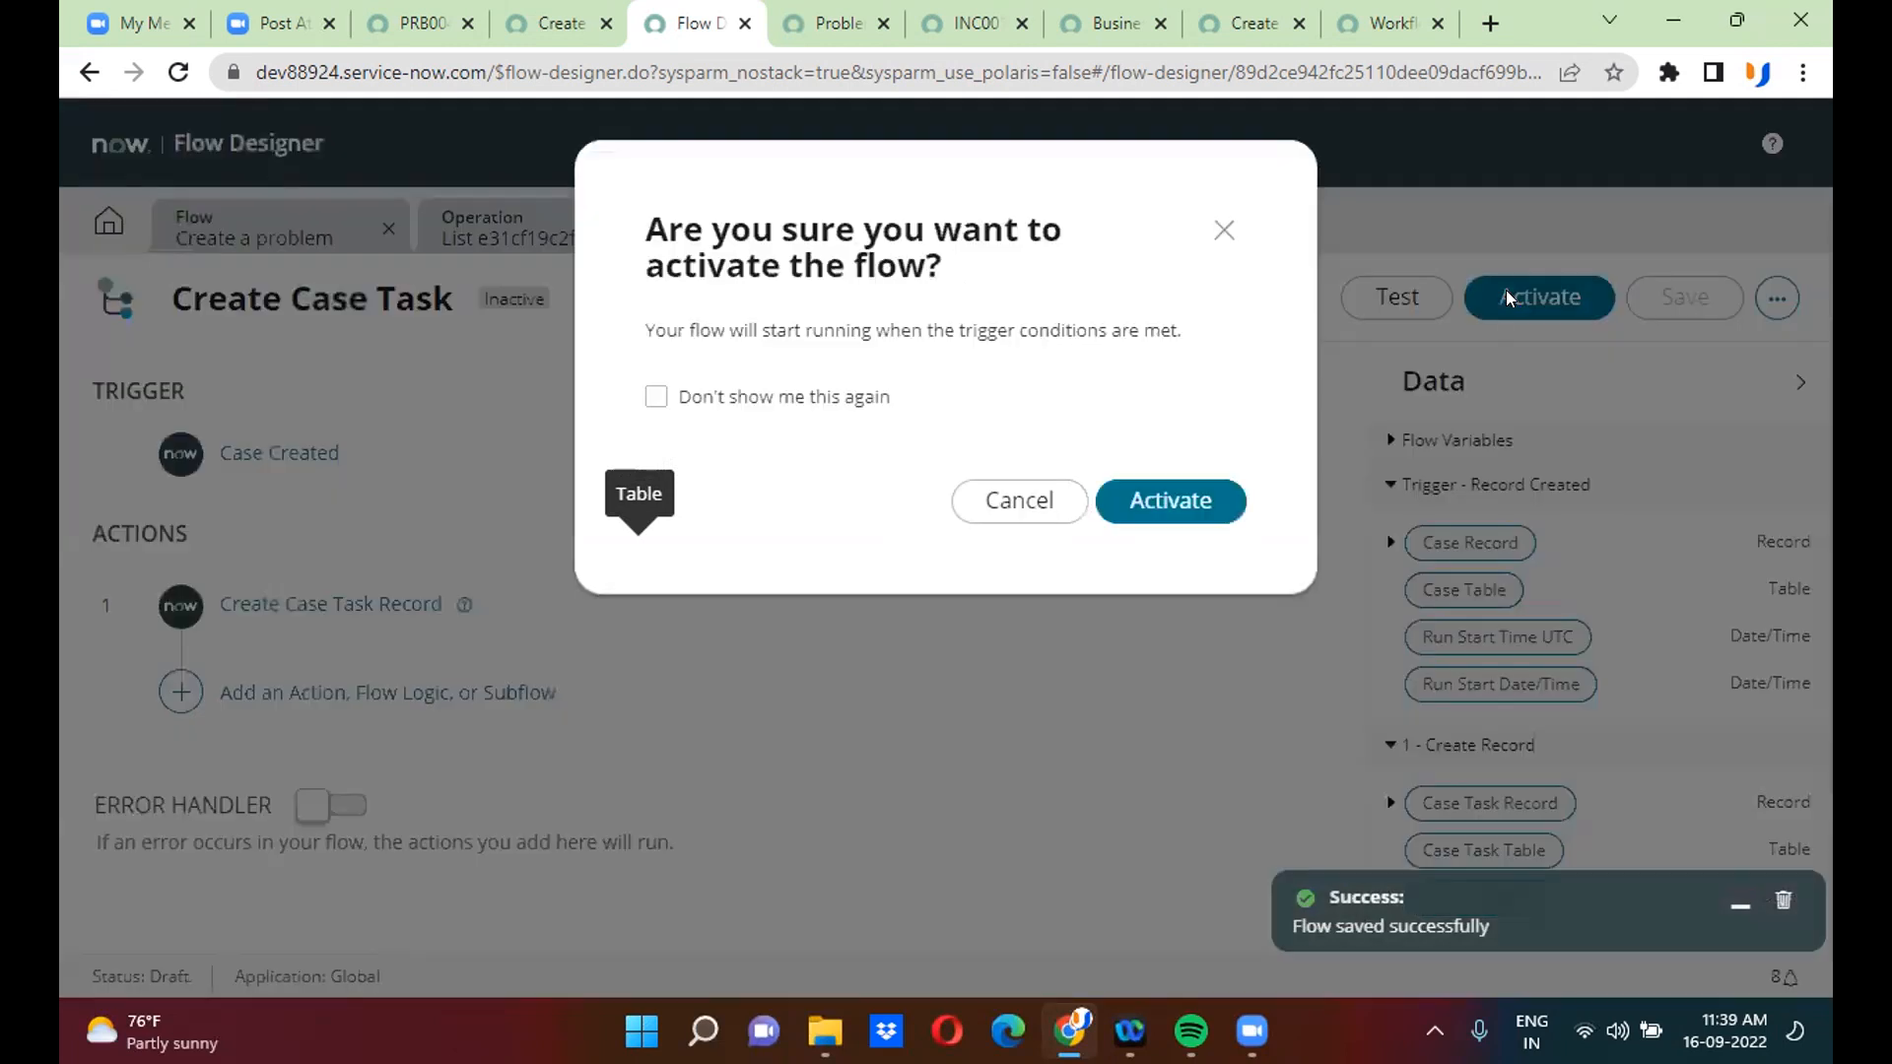
left_click(1174, 495)
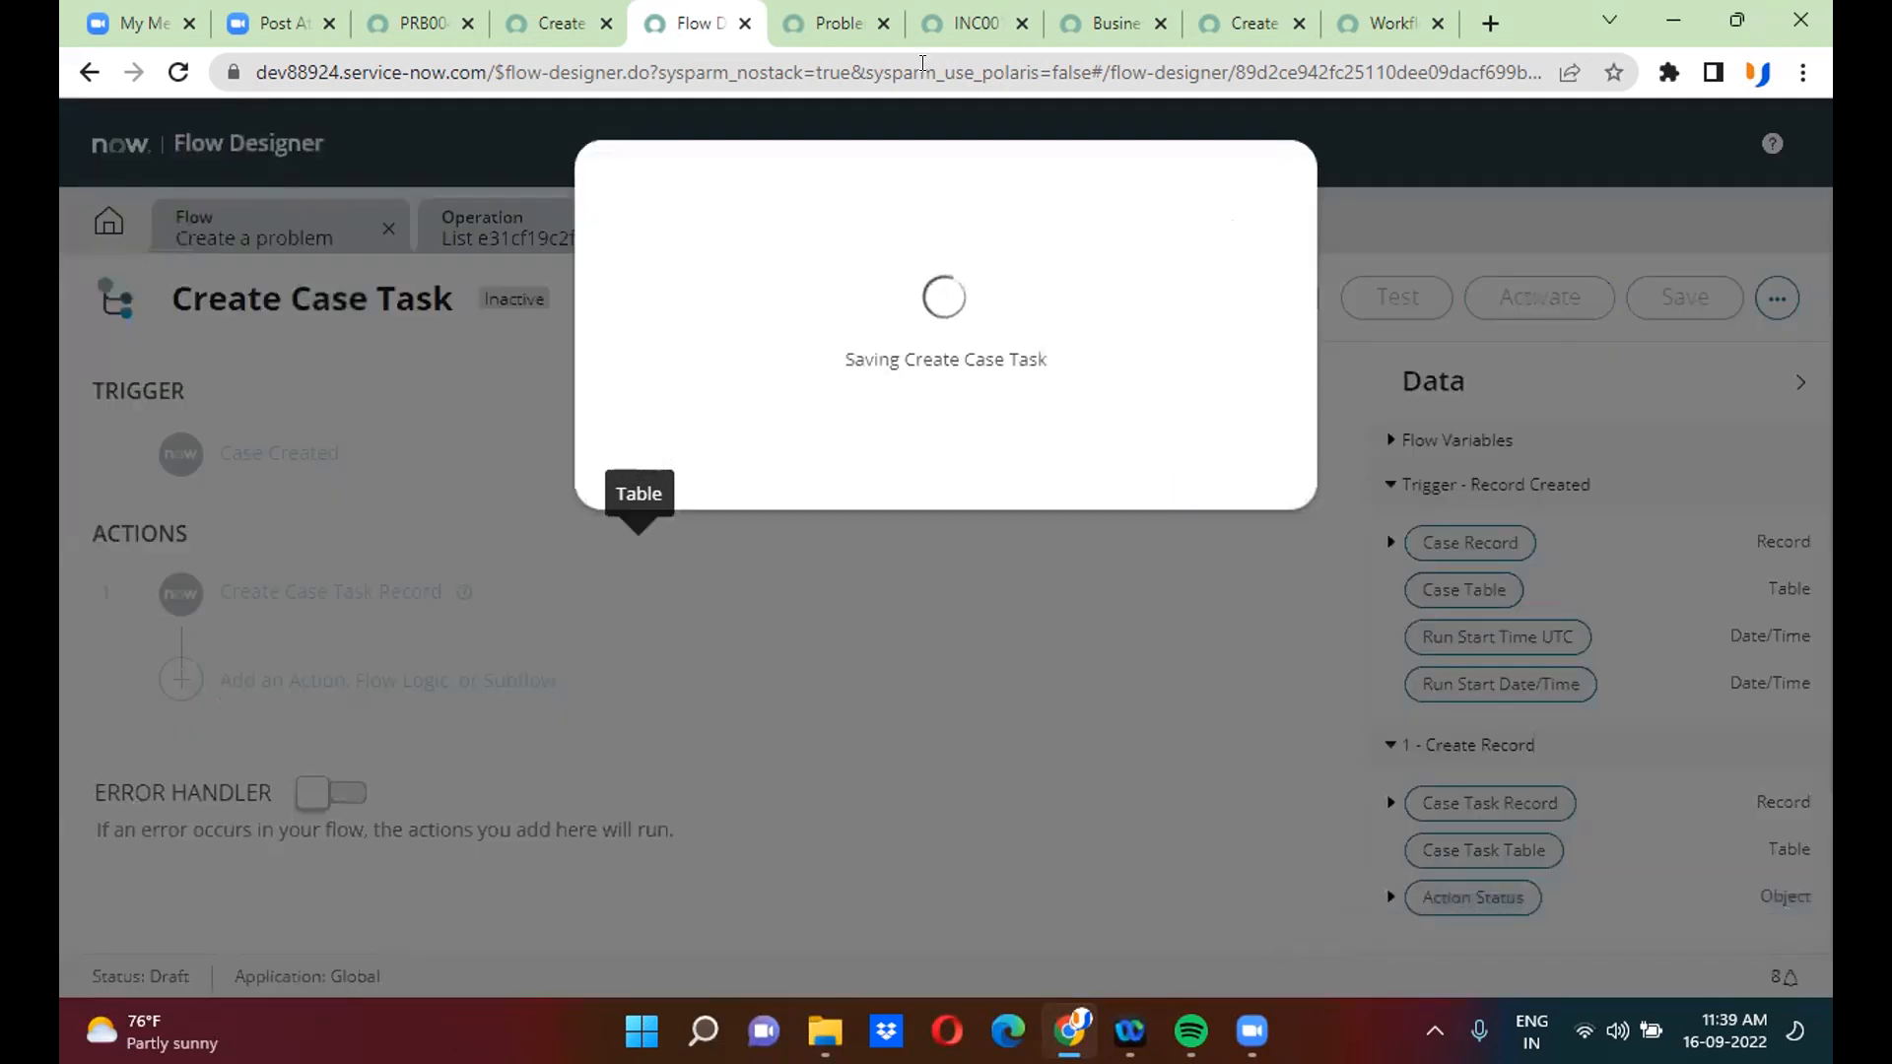
- Open the u_case_task list of Case Tasks in a new browser tab by entering u_case_task.LIST in the navigator filter
left_click(558, 23)
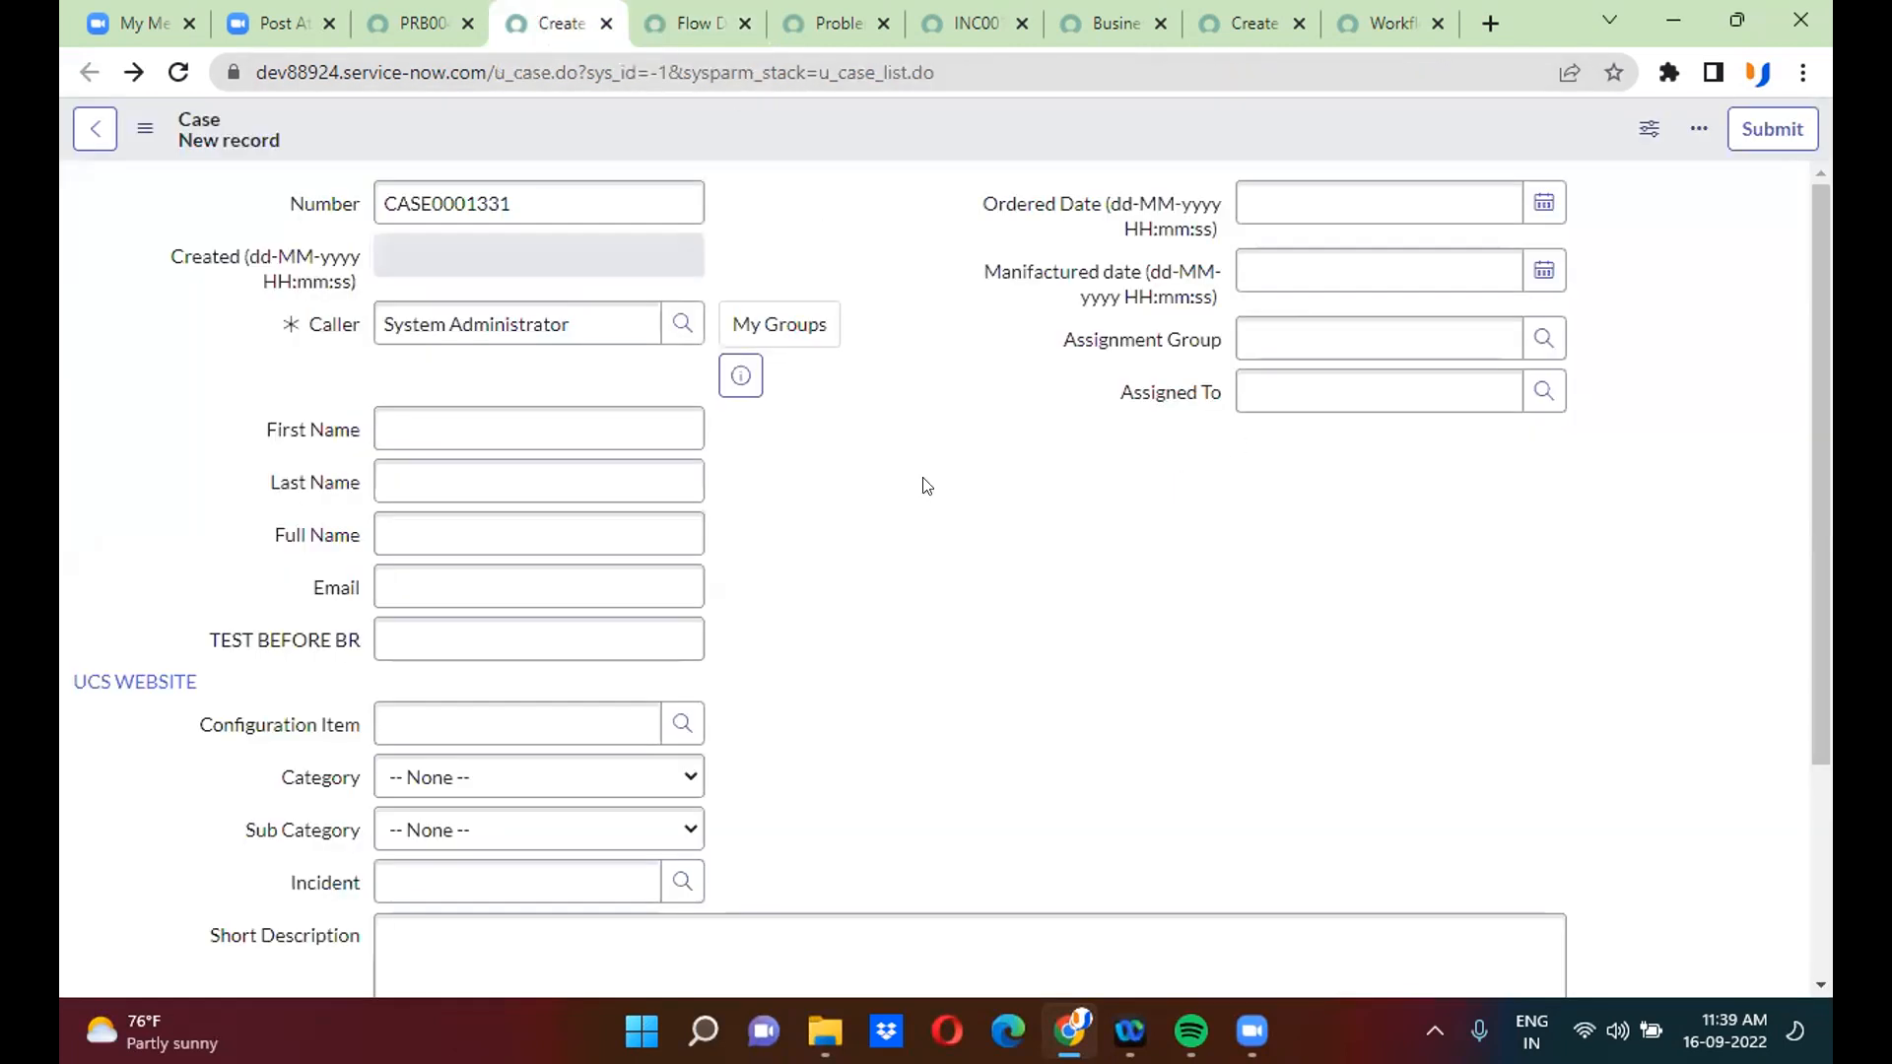
scroll(926, 484, "down", 3)
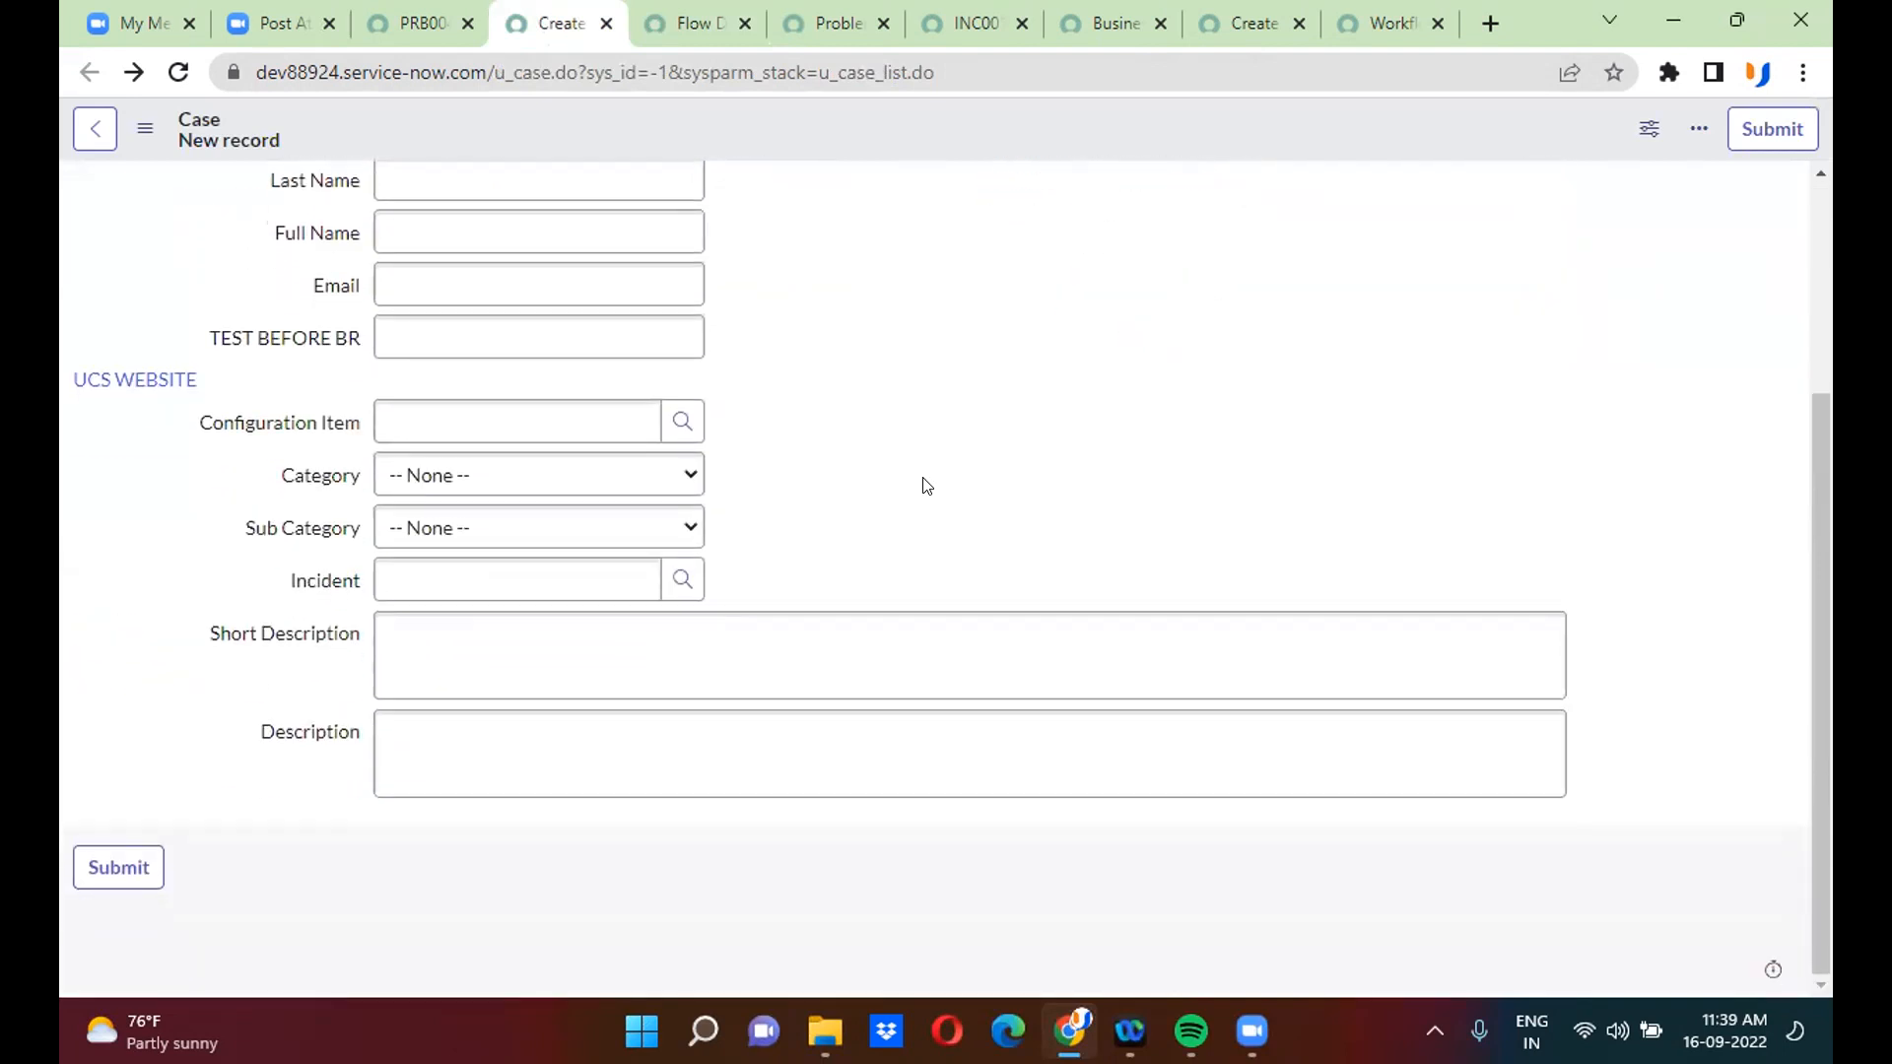
left_click(426, 21)
triple_click(187, 204)
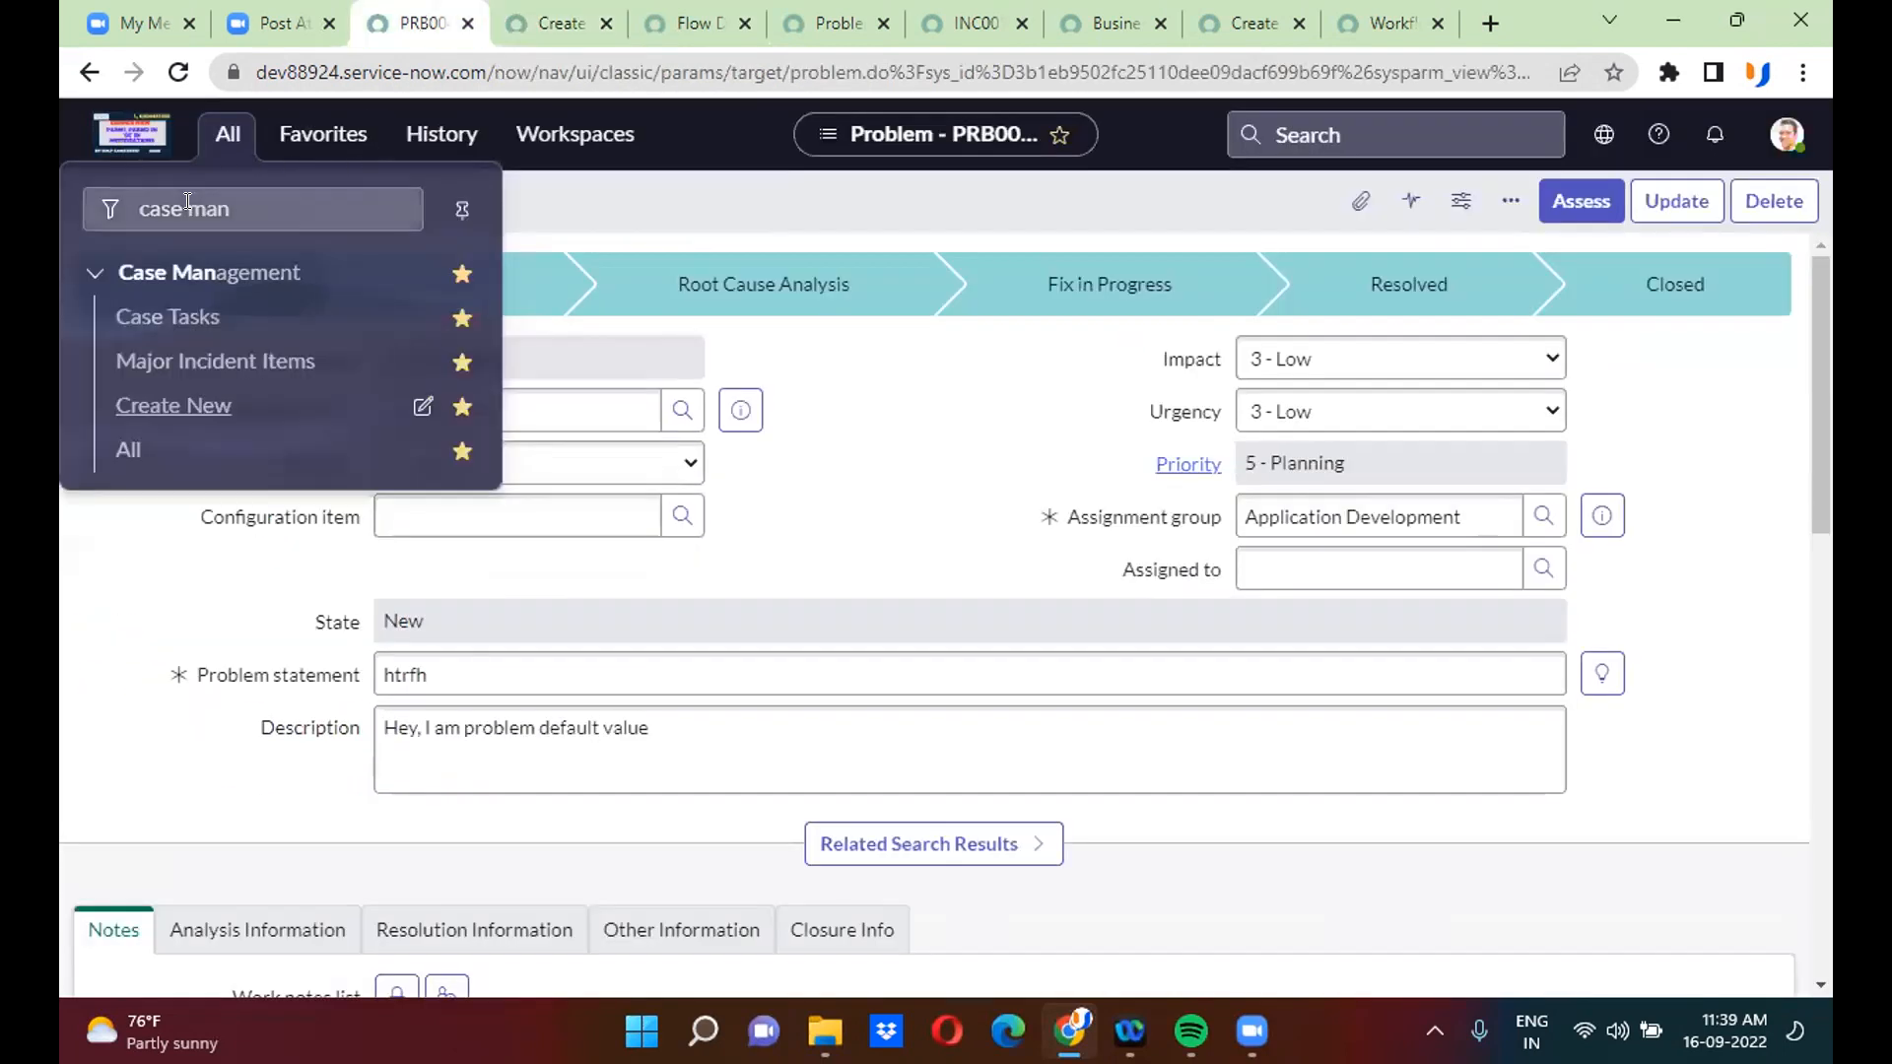
type("u_")
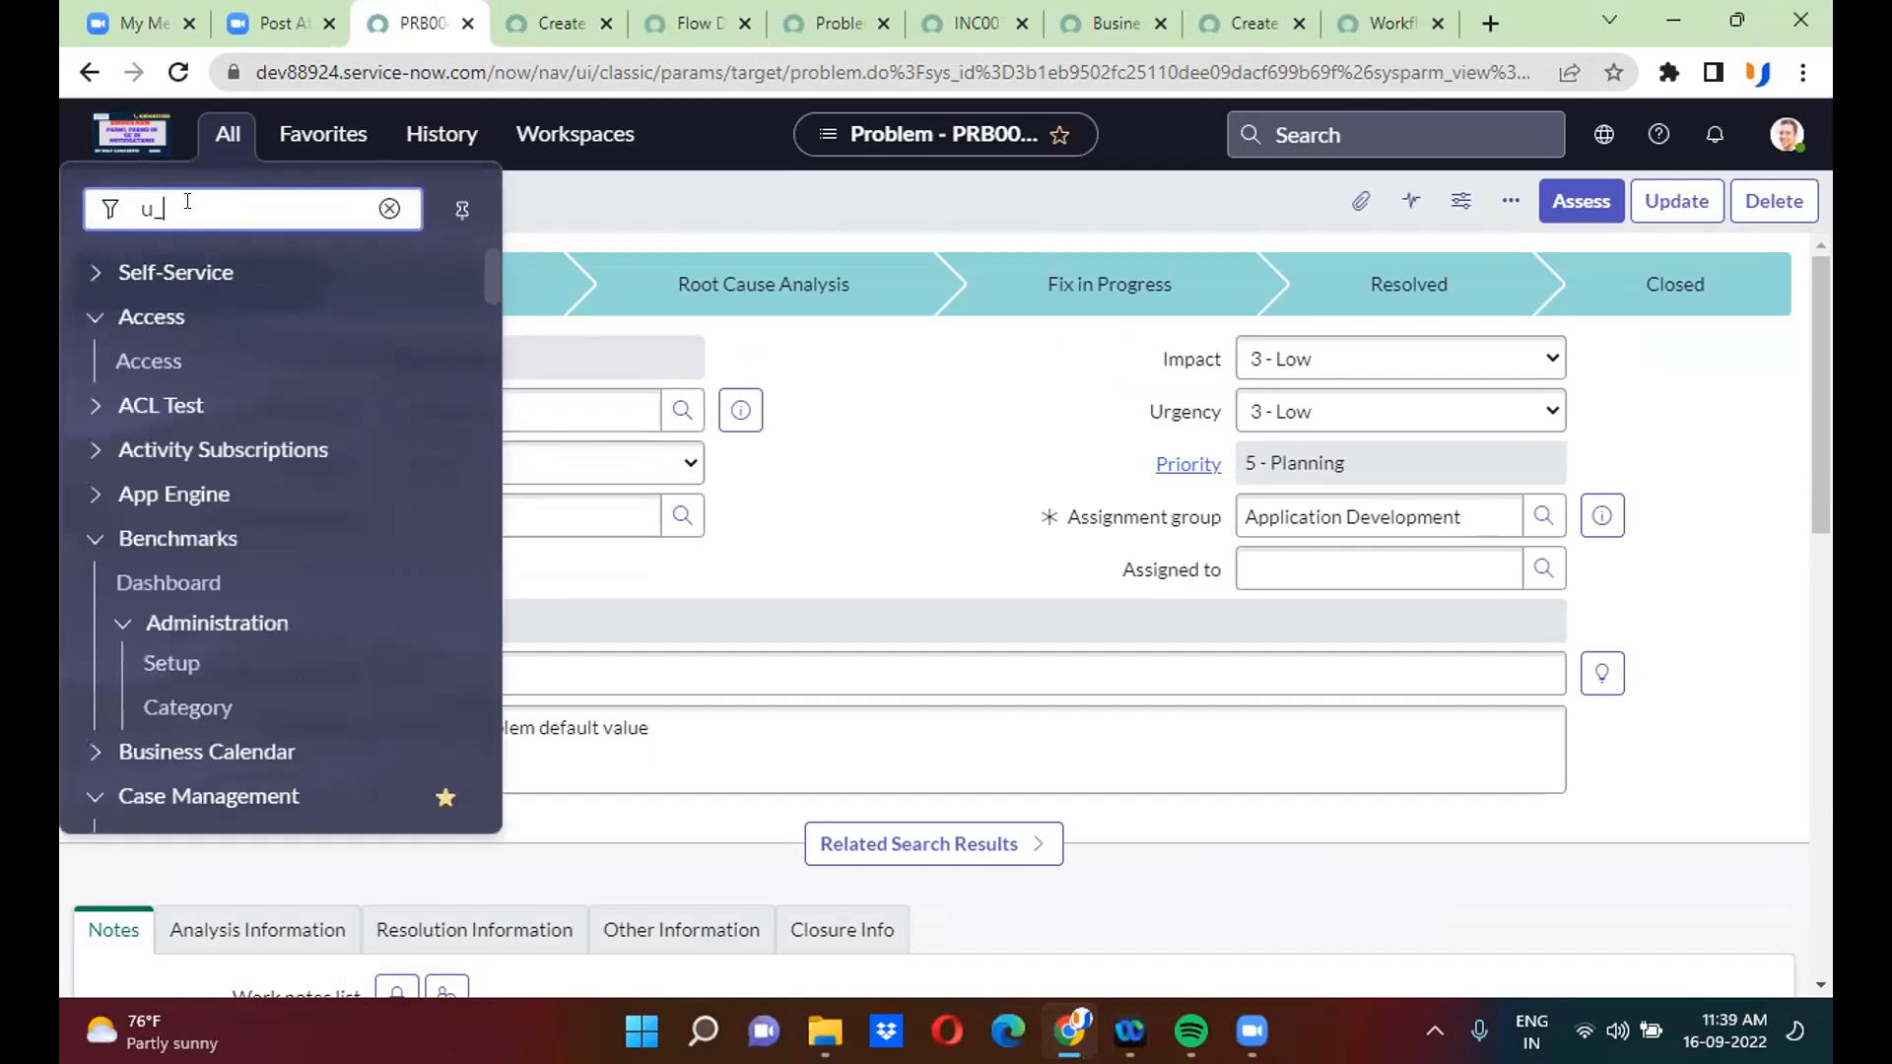
type("case_task.LI")
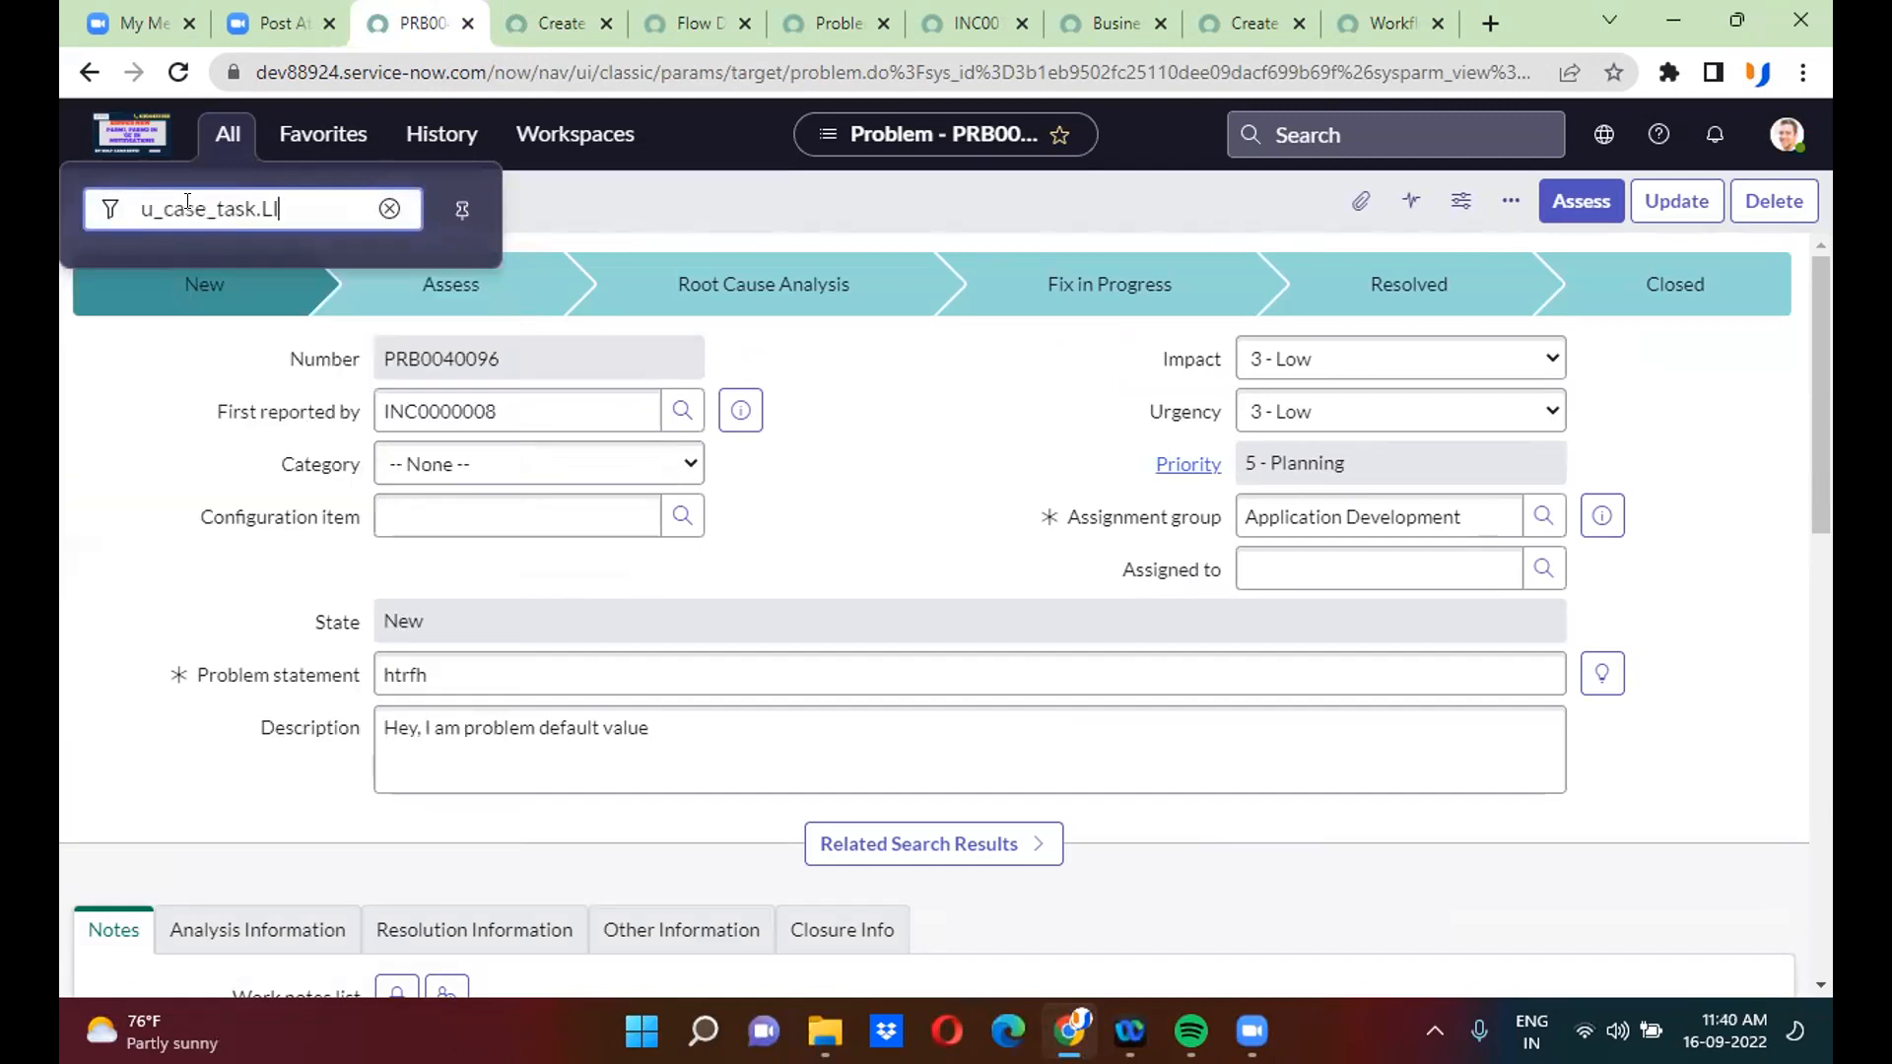
key("Return")
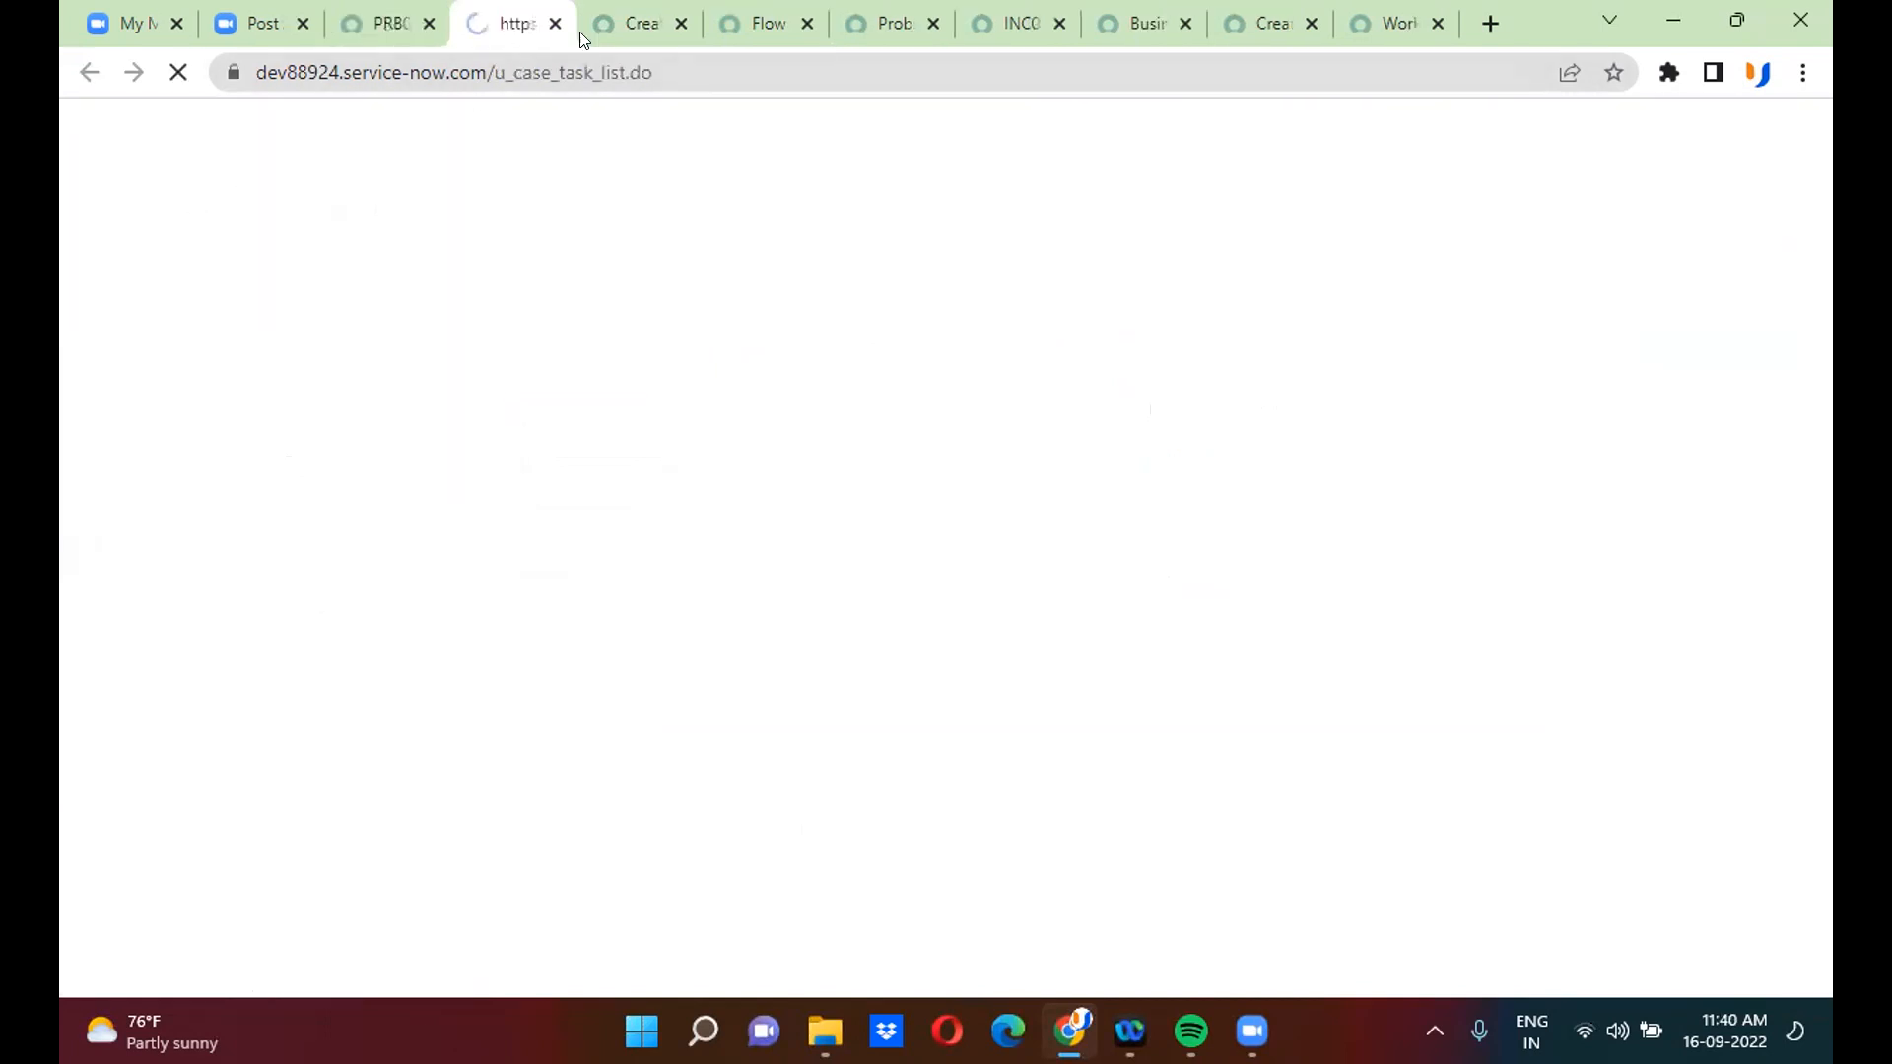
left_click(601, 21)
left_click(508, 23)
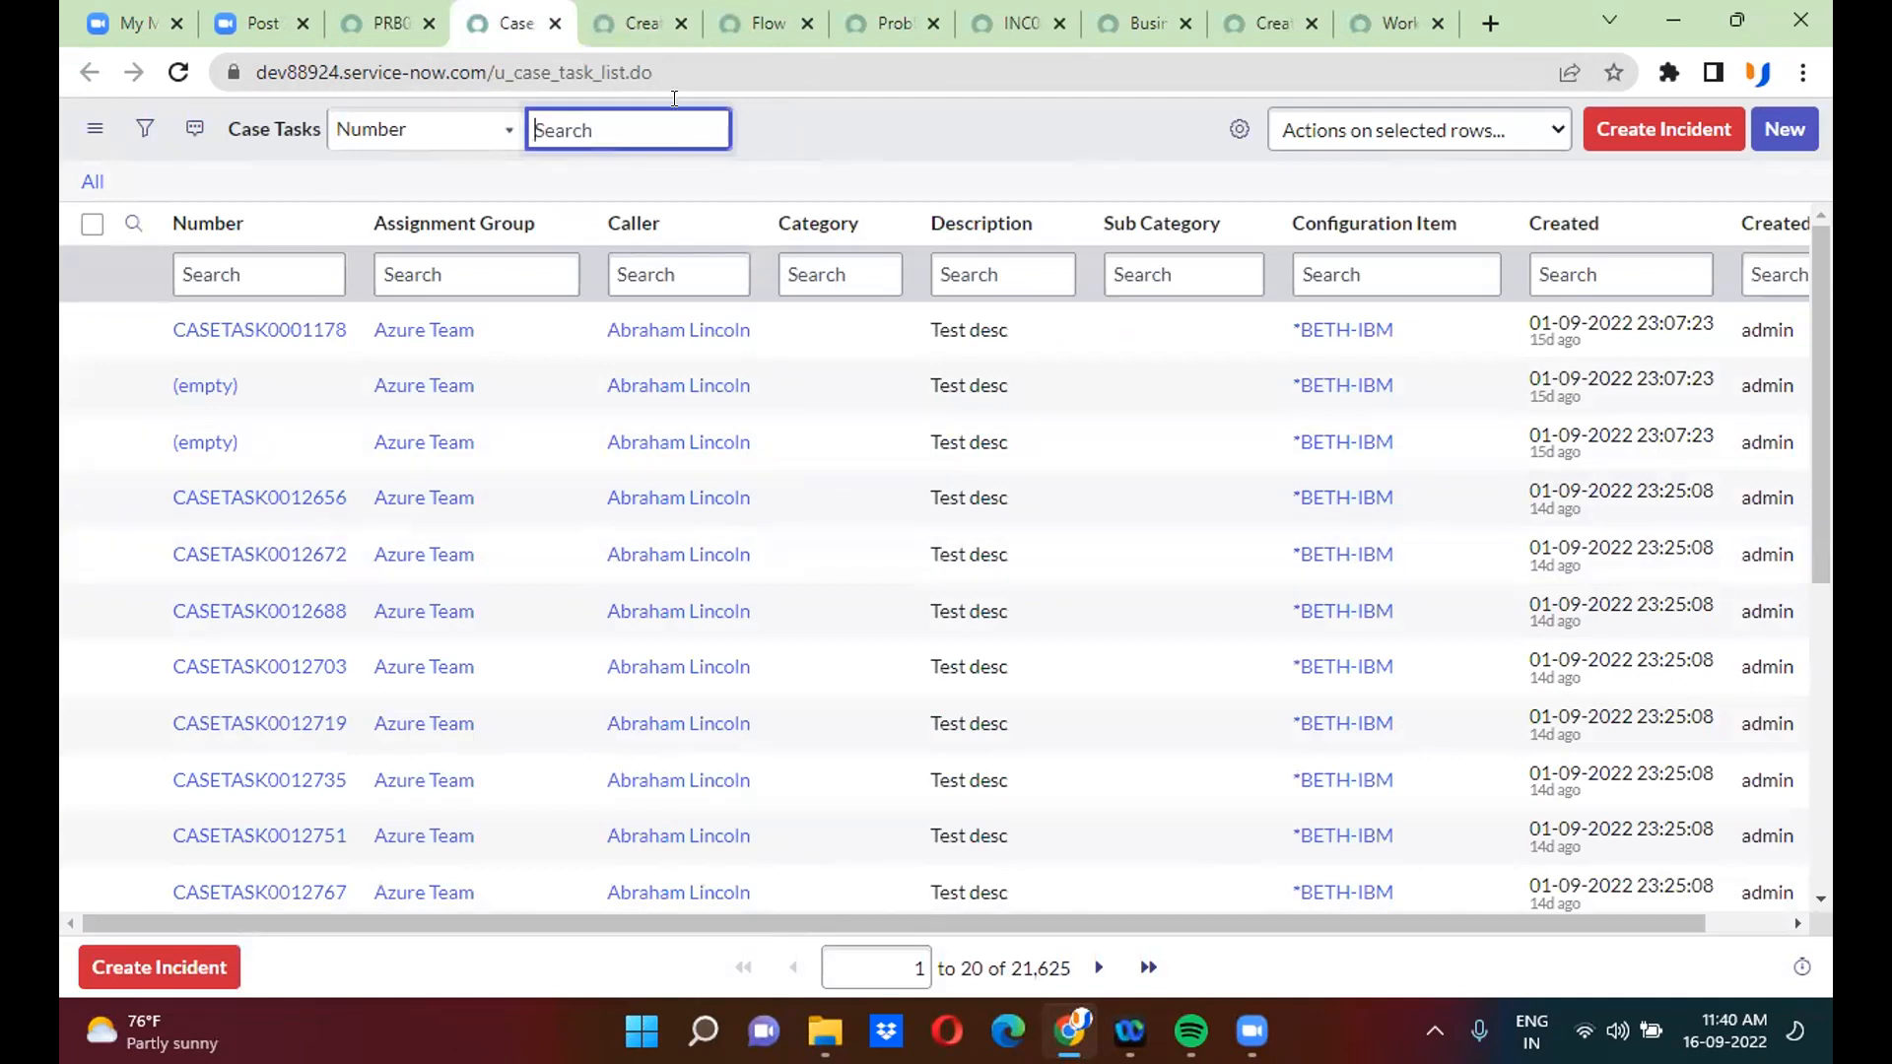
- Fill in the new Case with short description "test 5678" and description "test 4567"
left_click(631, 19)
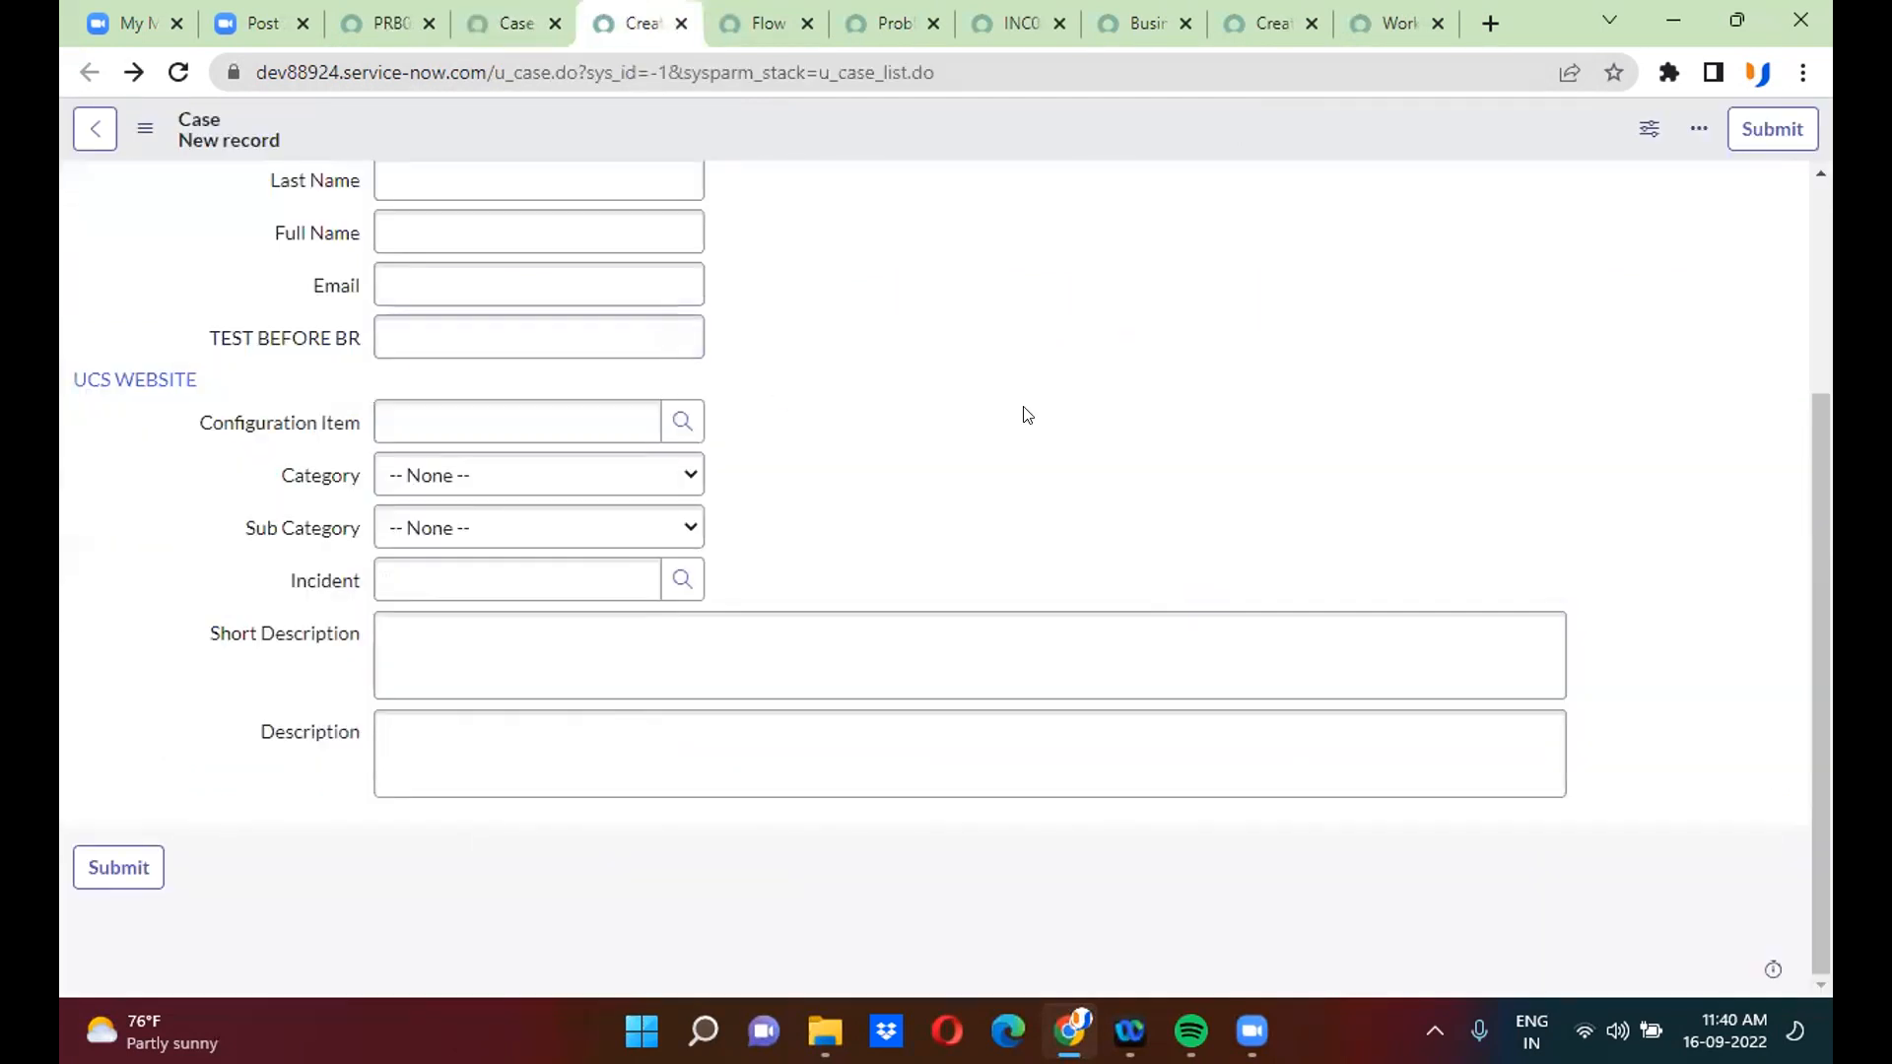
scroll(1026, 414, "up", 3)
scroll(1027, 414, "down", 3)
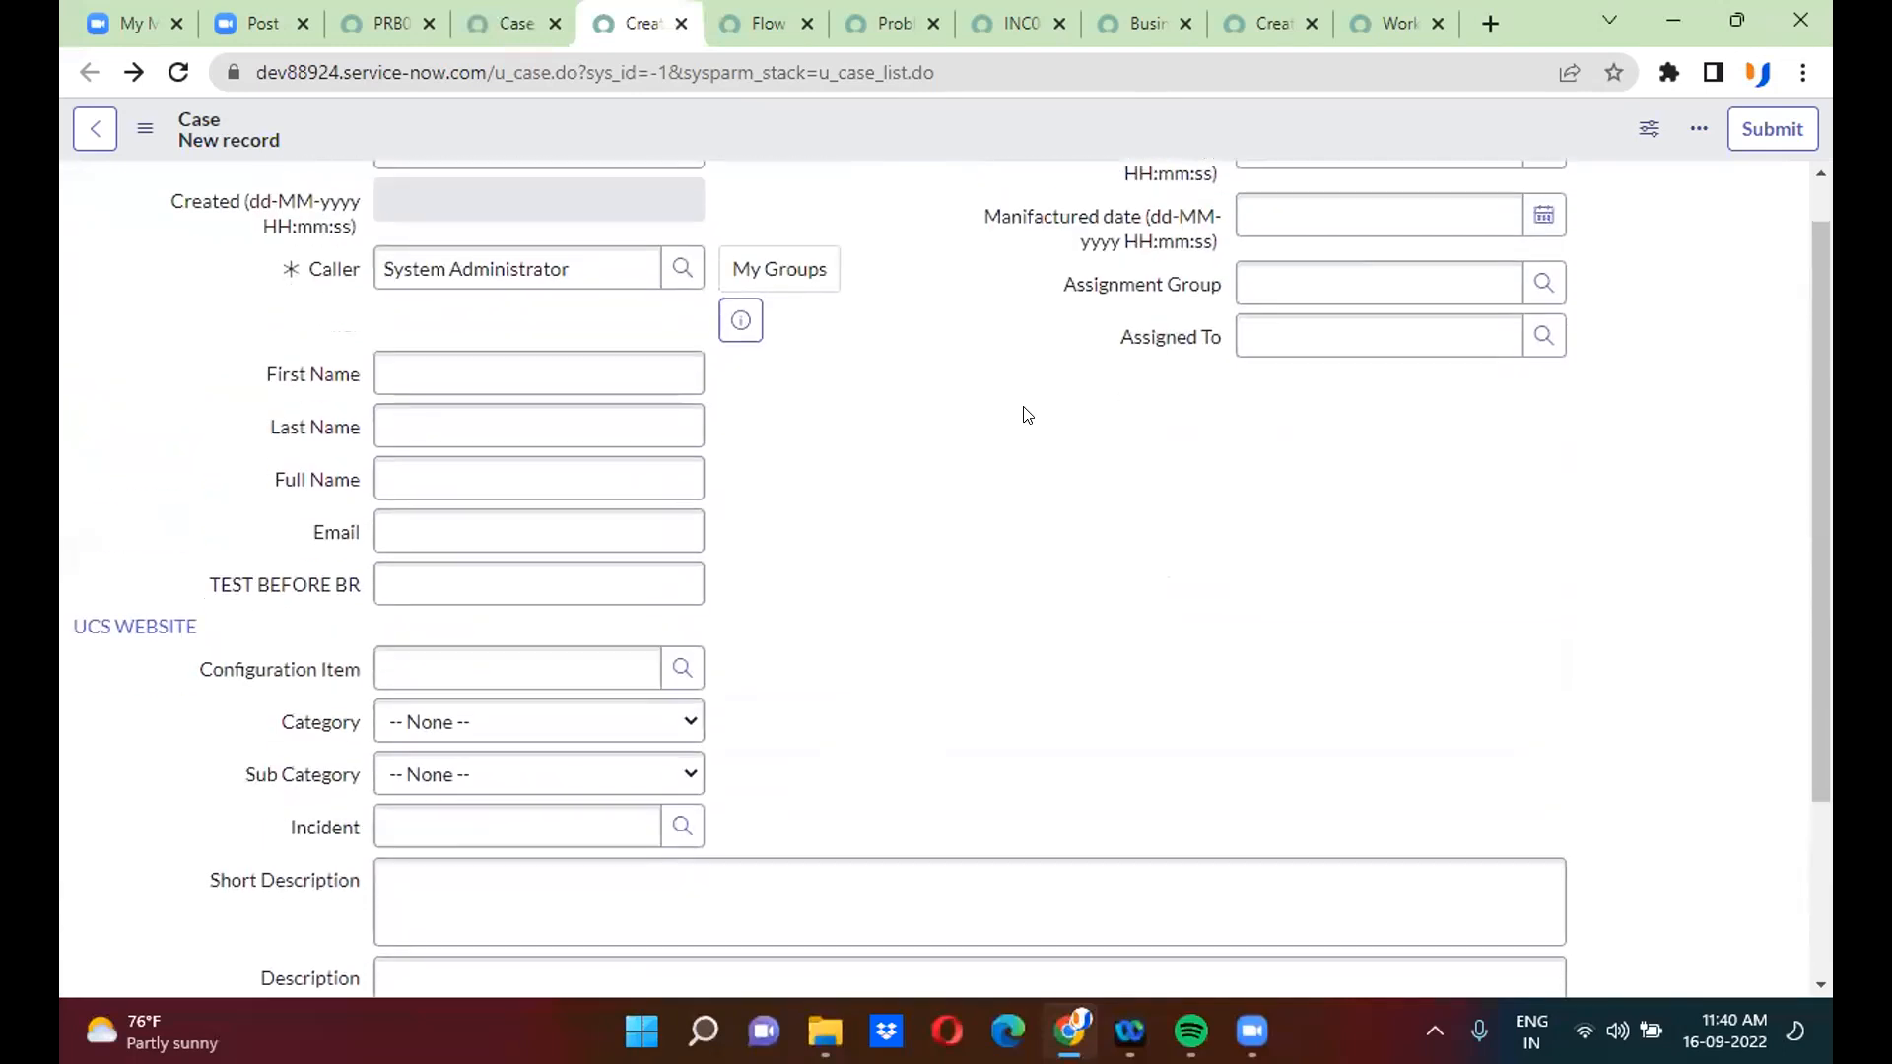
left_click(481, 645)
type("test 5678")
key("Tab")
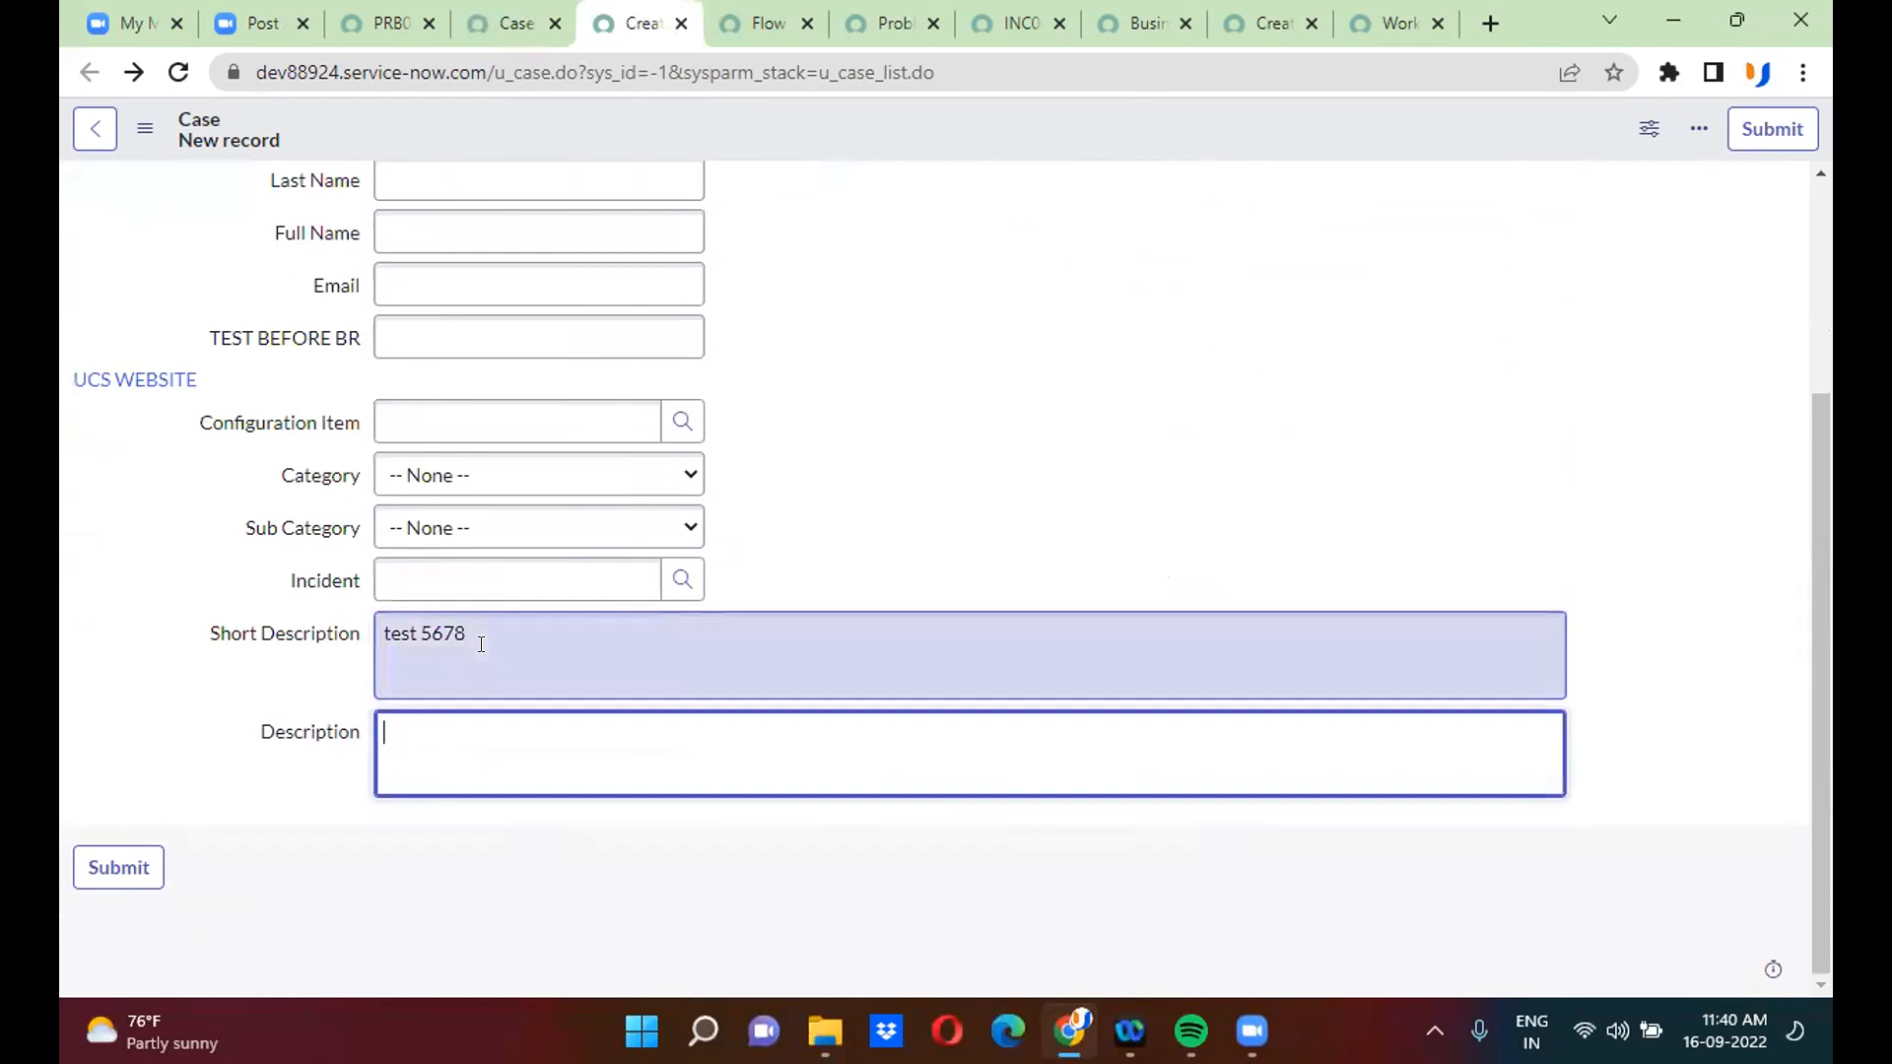
type("test 4567")
left_click(1038, 391)
- Set the new Case's Assignment Group to ATF Service Level Management Group and save the record
scroll(1038, 391, "up", 2)
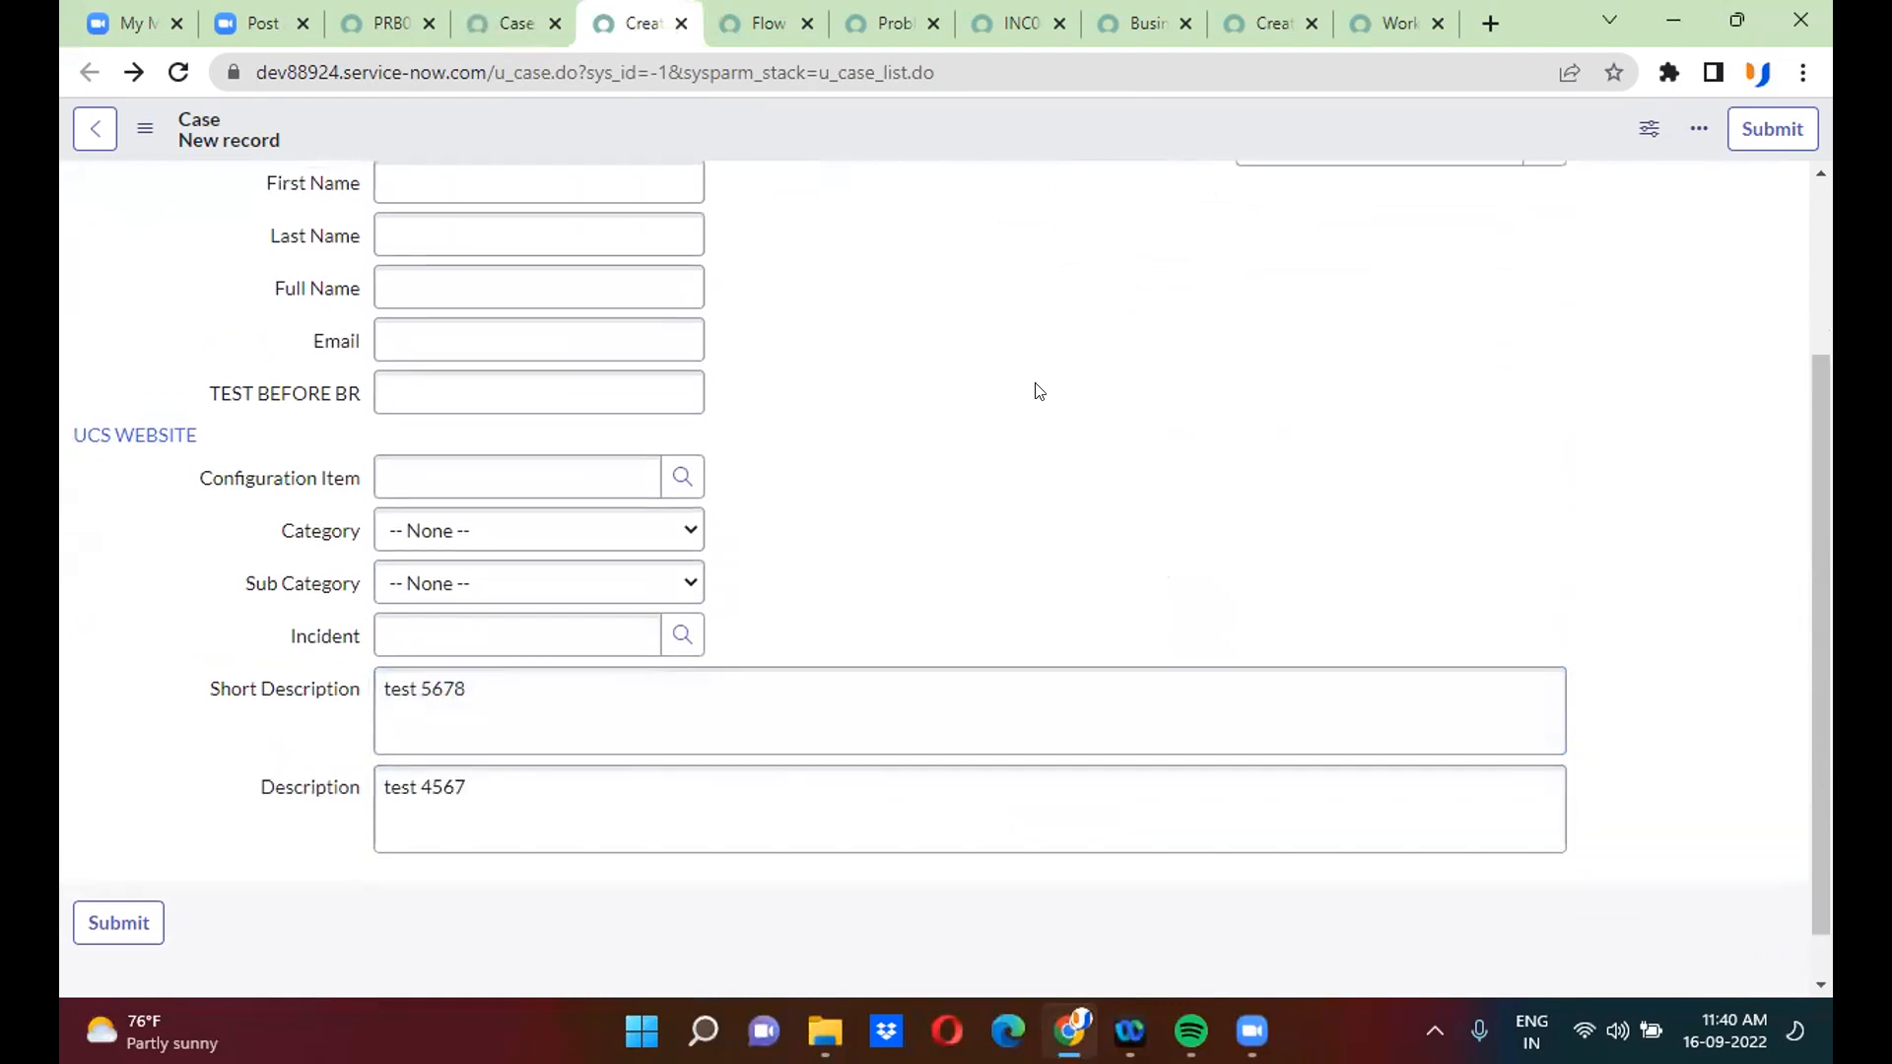
scroll(1037, 392, "up", 1)
left_click(1386, 323)
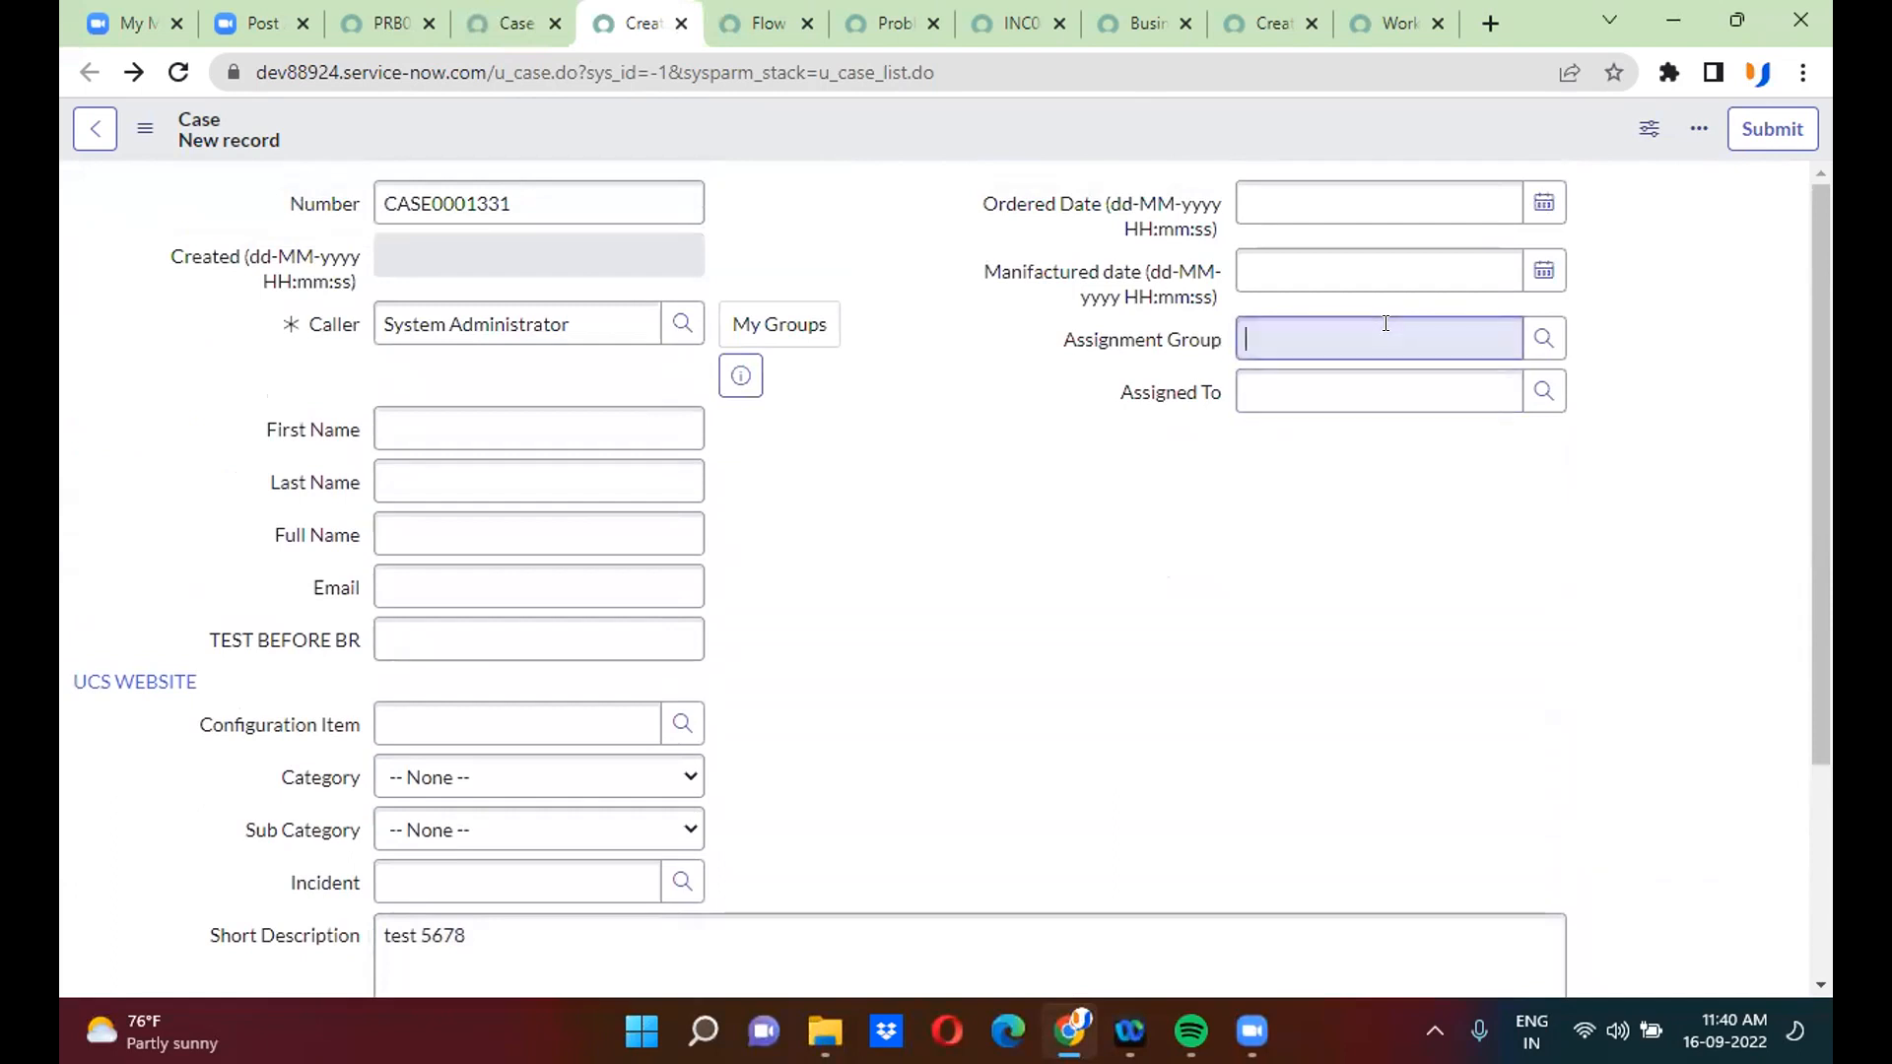
type("*")
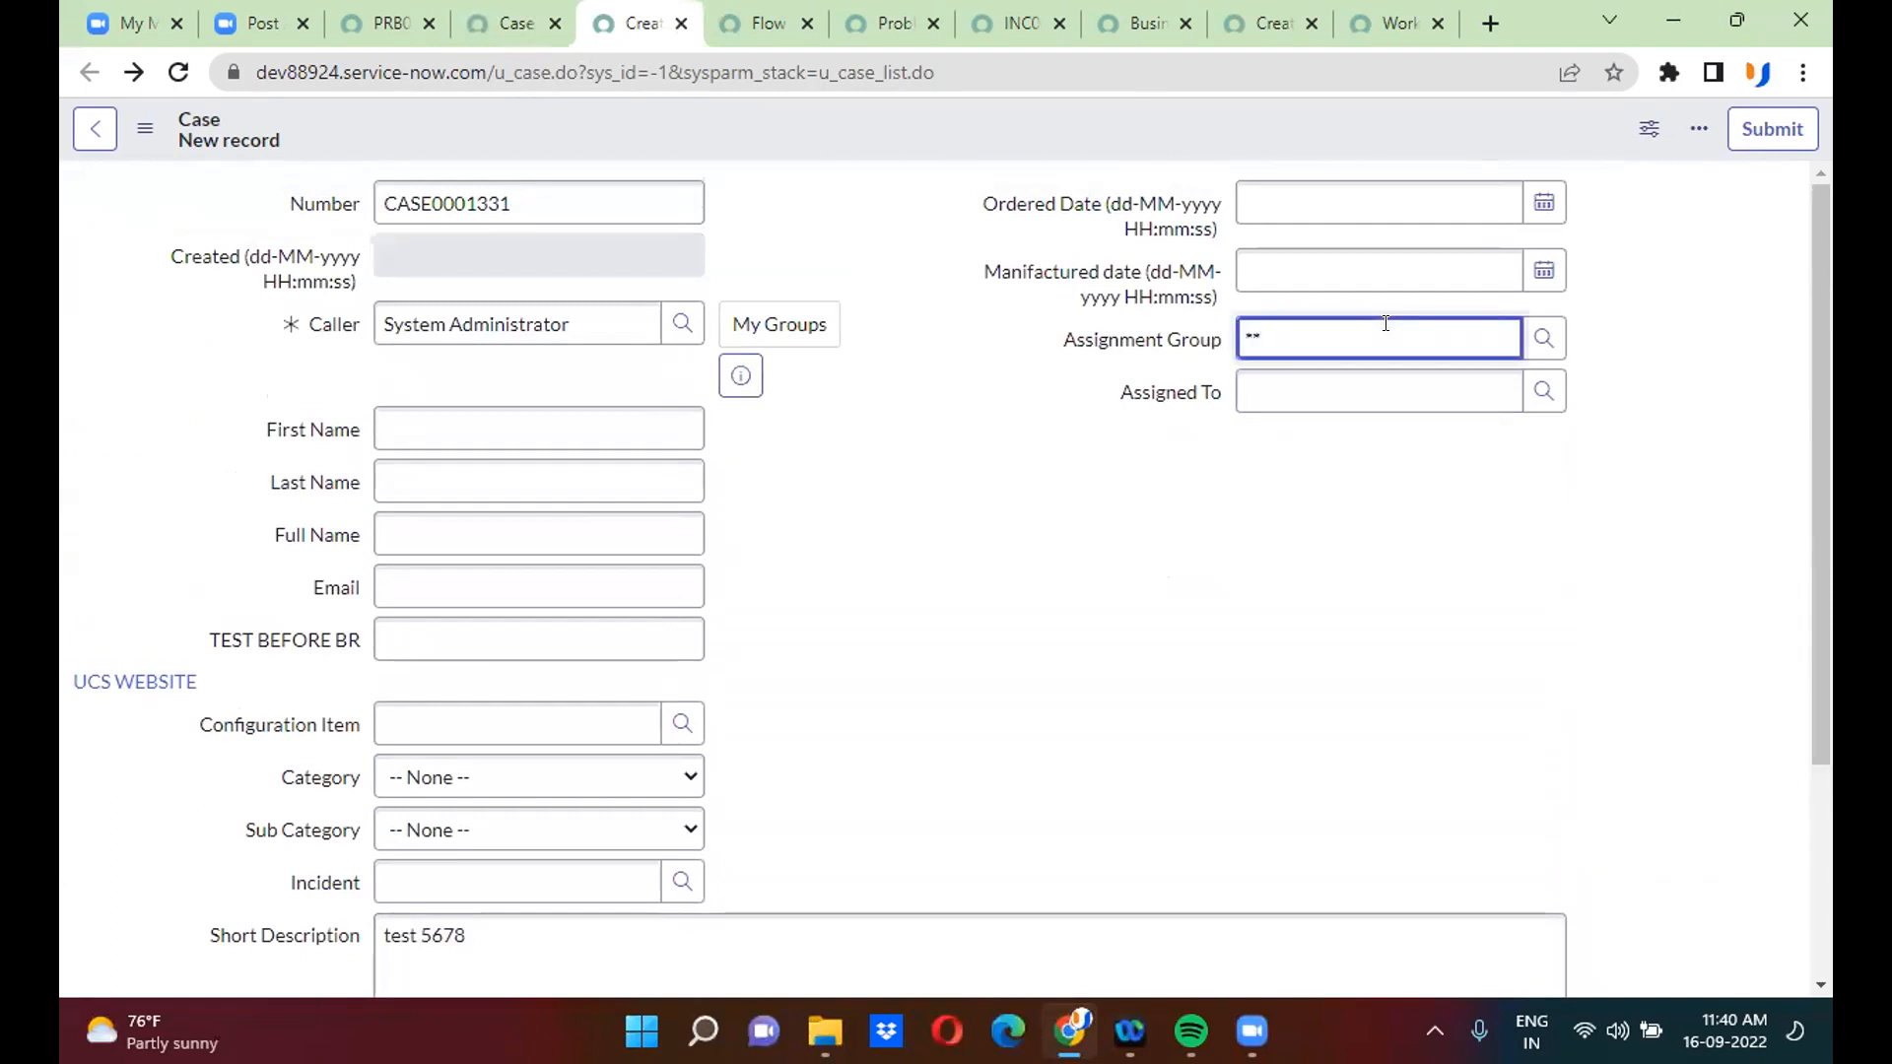
left_click(1326, 497)
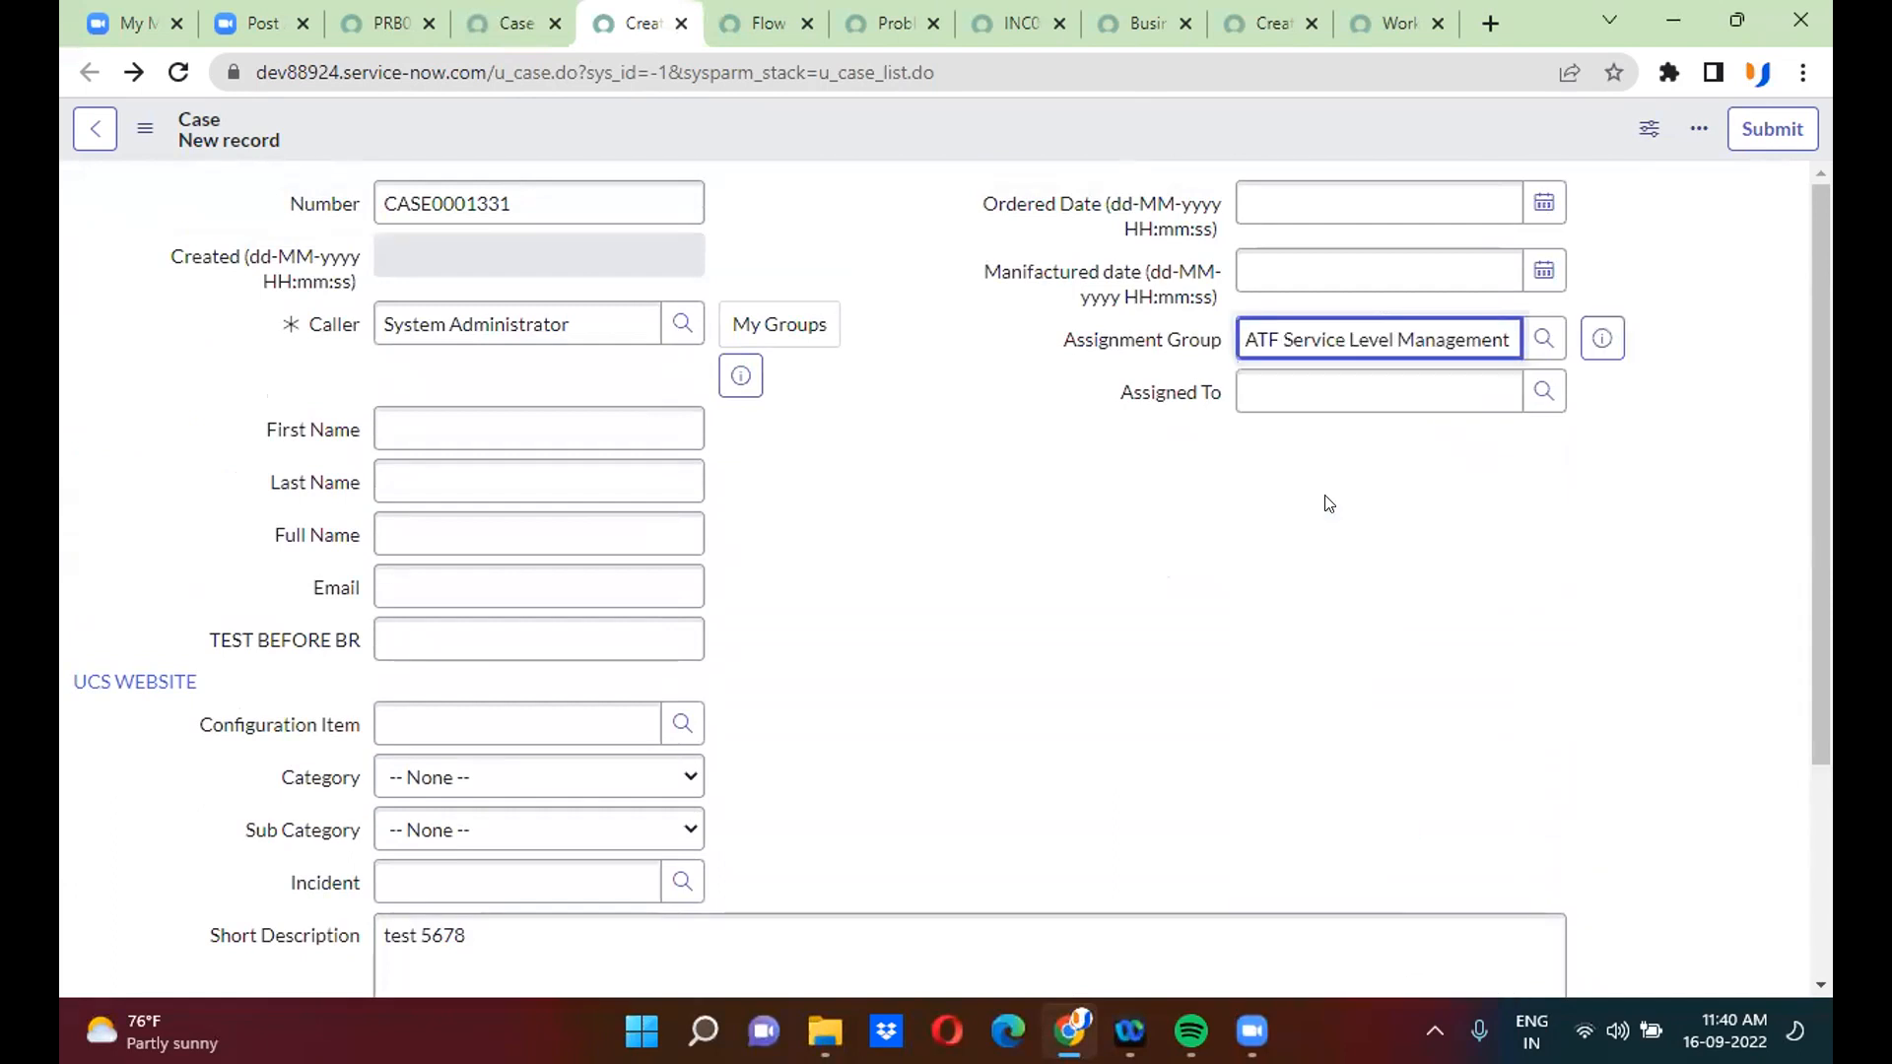
right_click(843, 128)
left_click(925, 147)
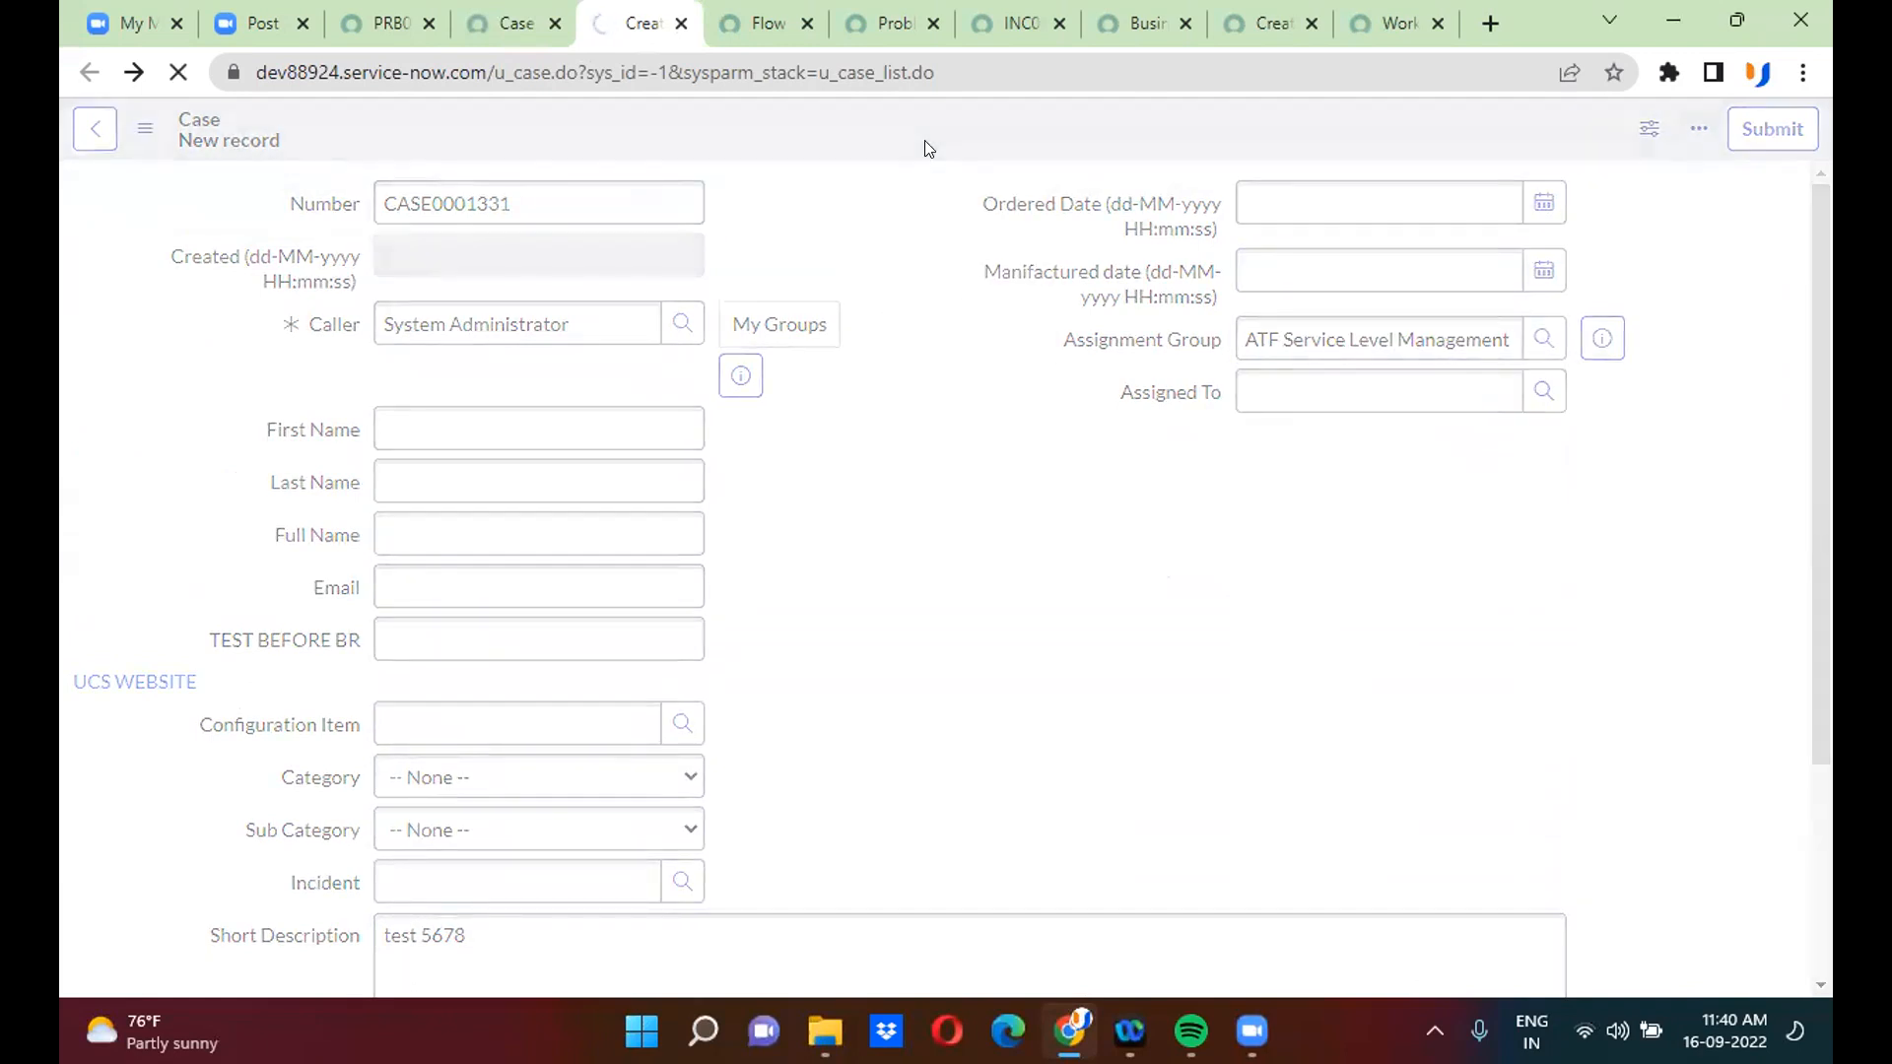
- Reload the full Case Tasks list and sort it by Created in descending order
left_click(508, 21)
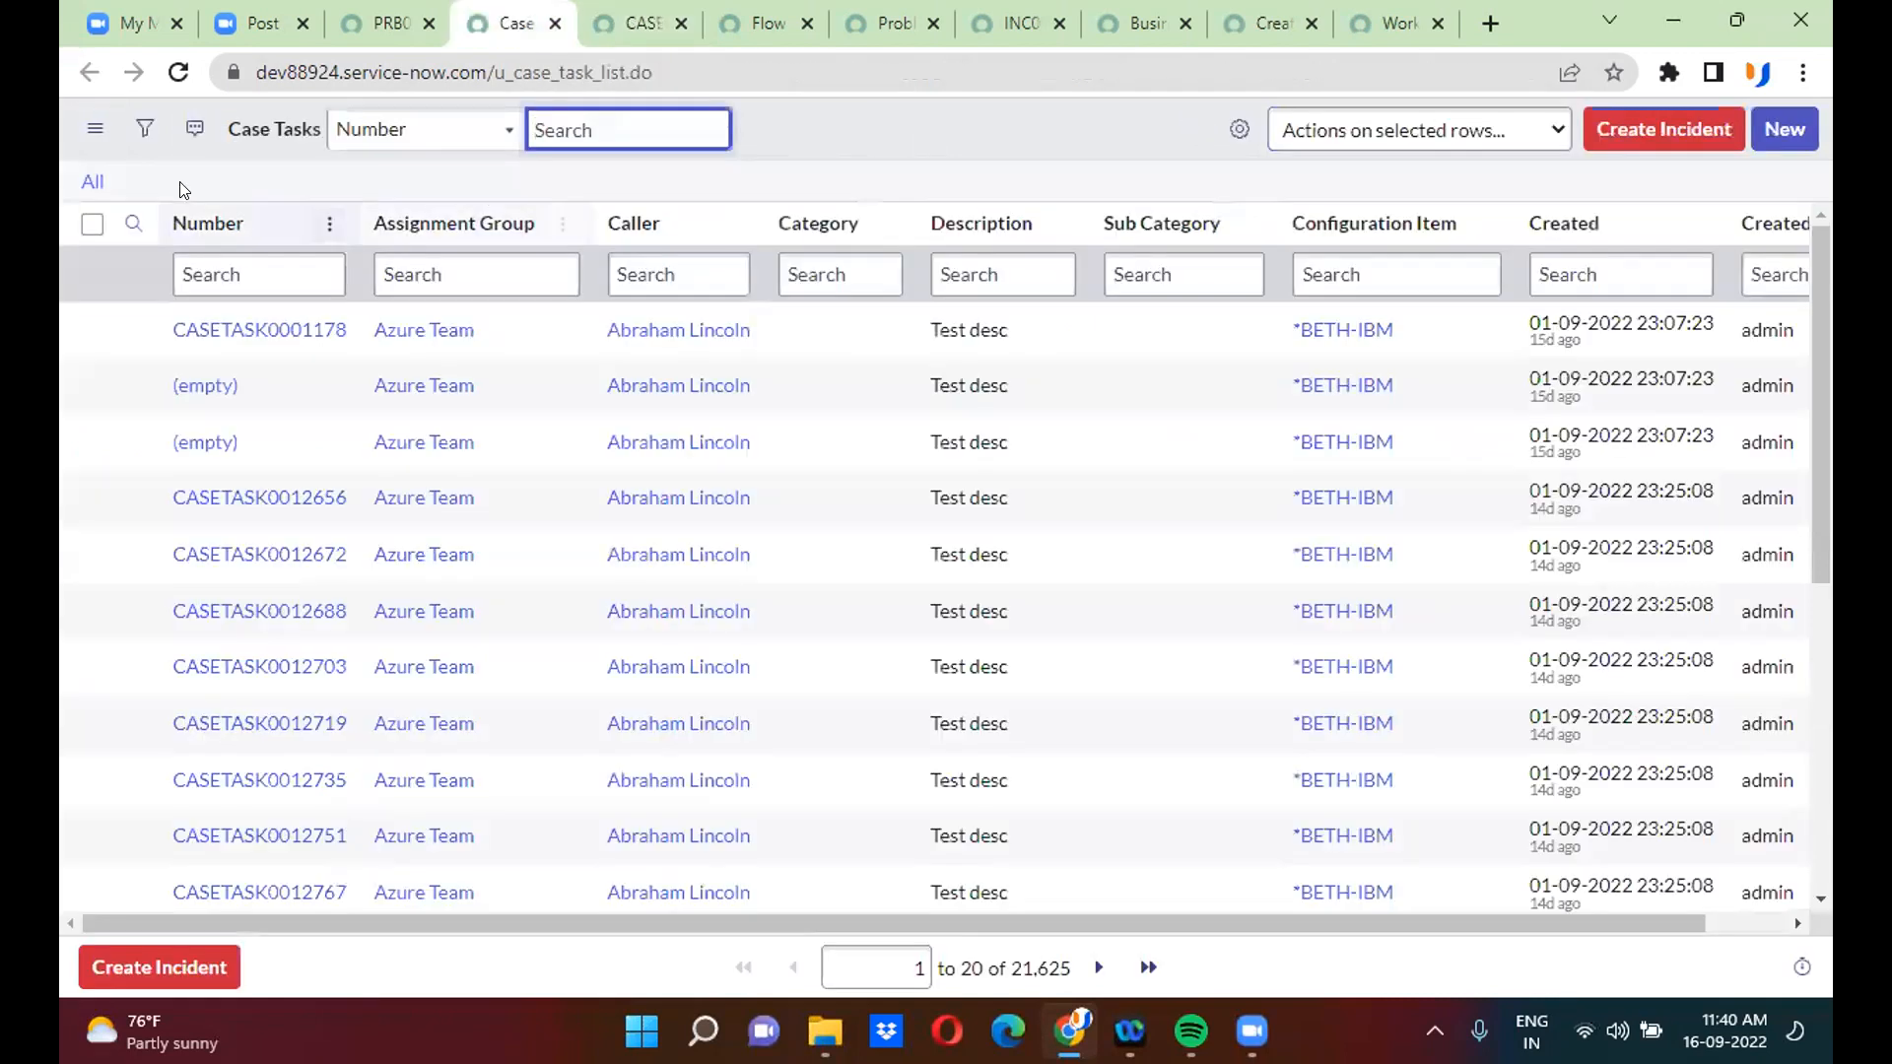
left_click(90, 183)
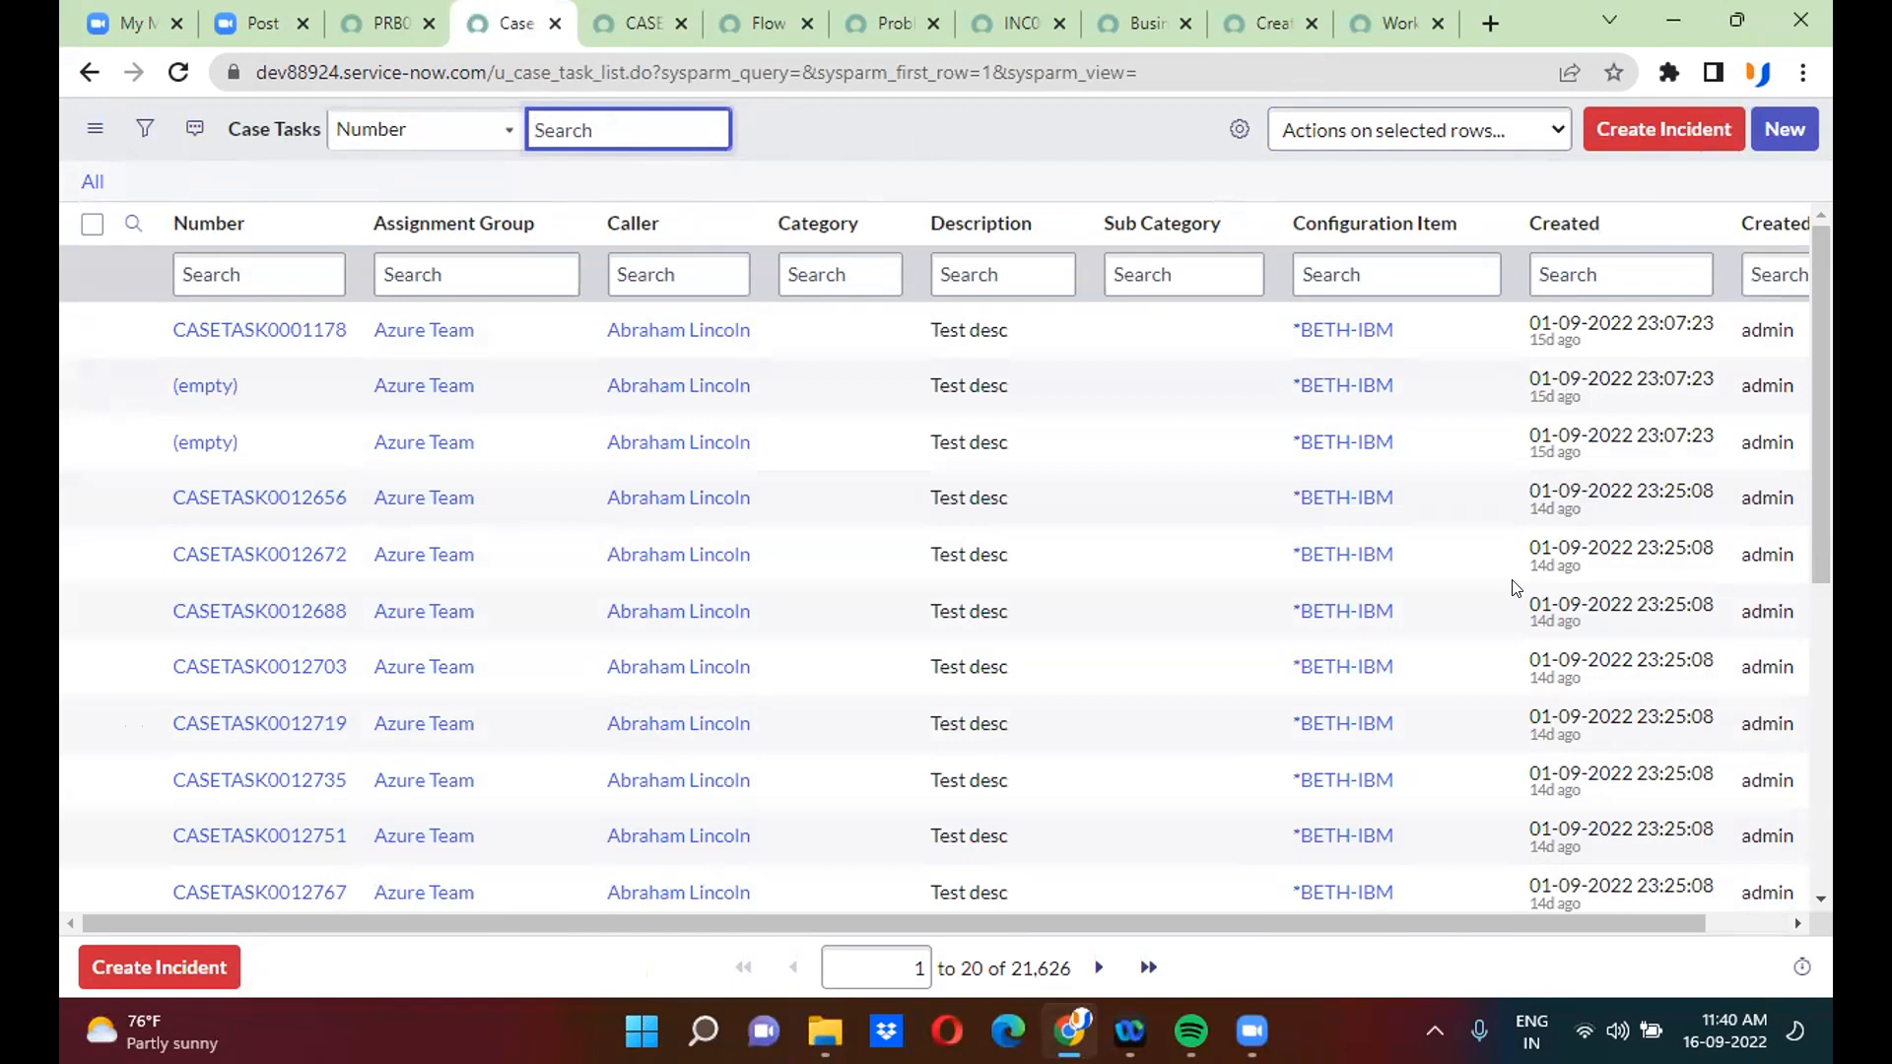
left_click(1573, 221)
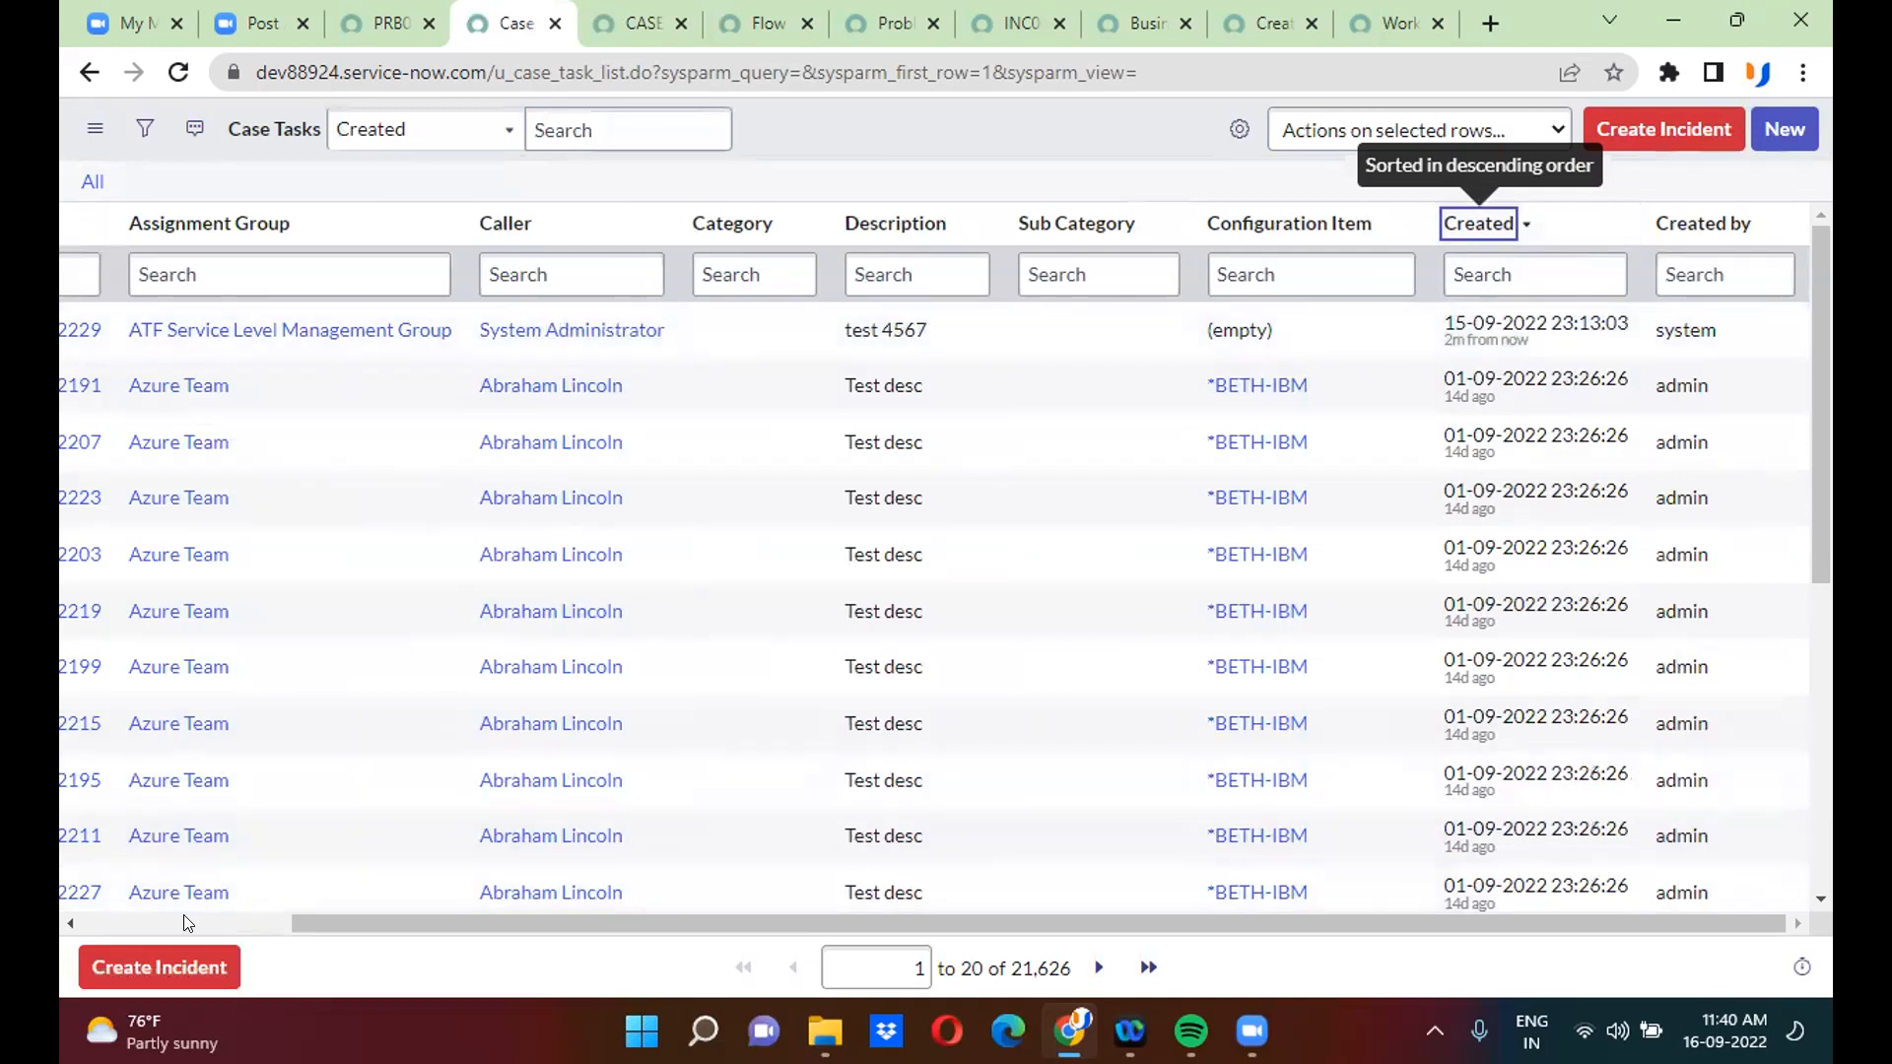
- Open the most recently created Case Task in a new tab and check its mapped field values
left_click(183, 914)
right_click(112, 330)
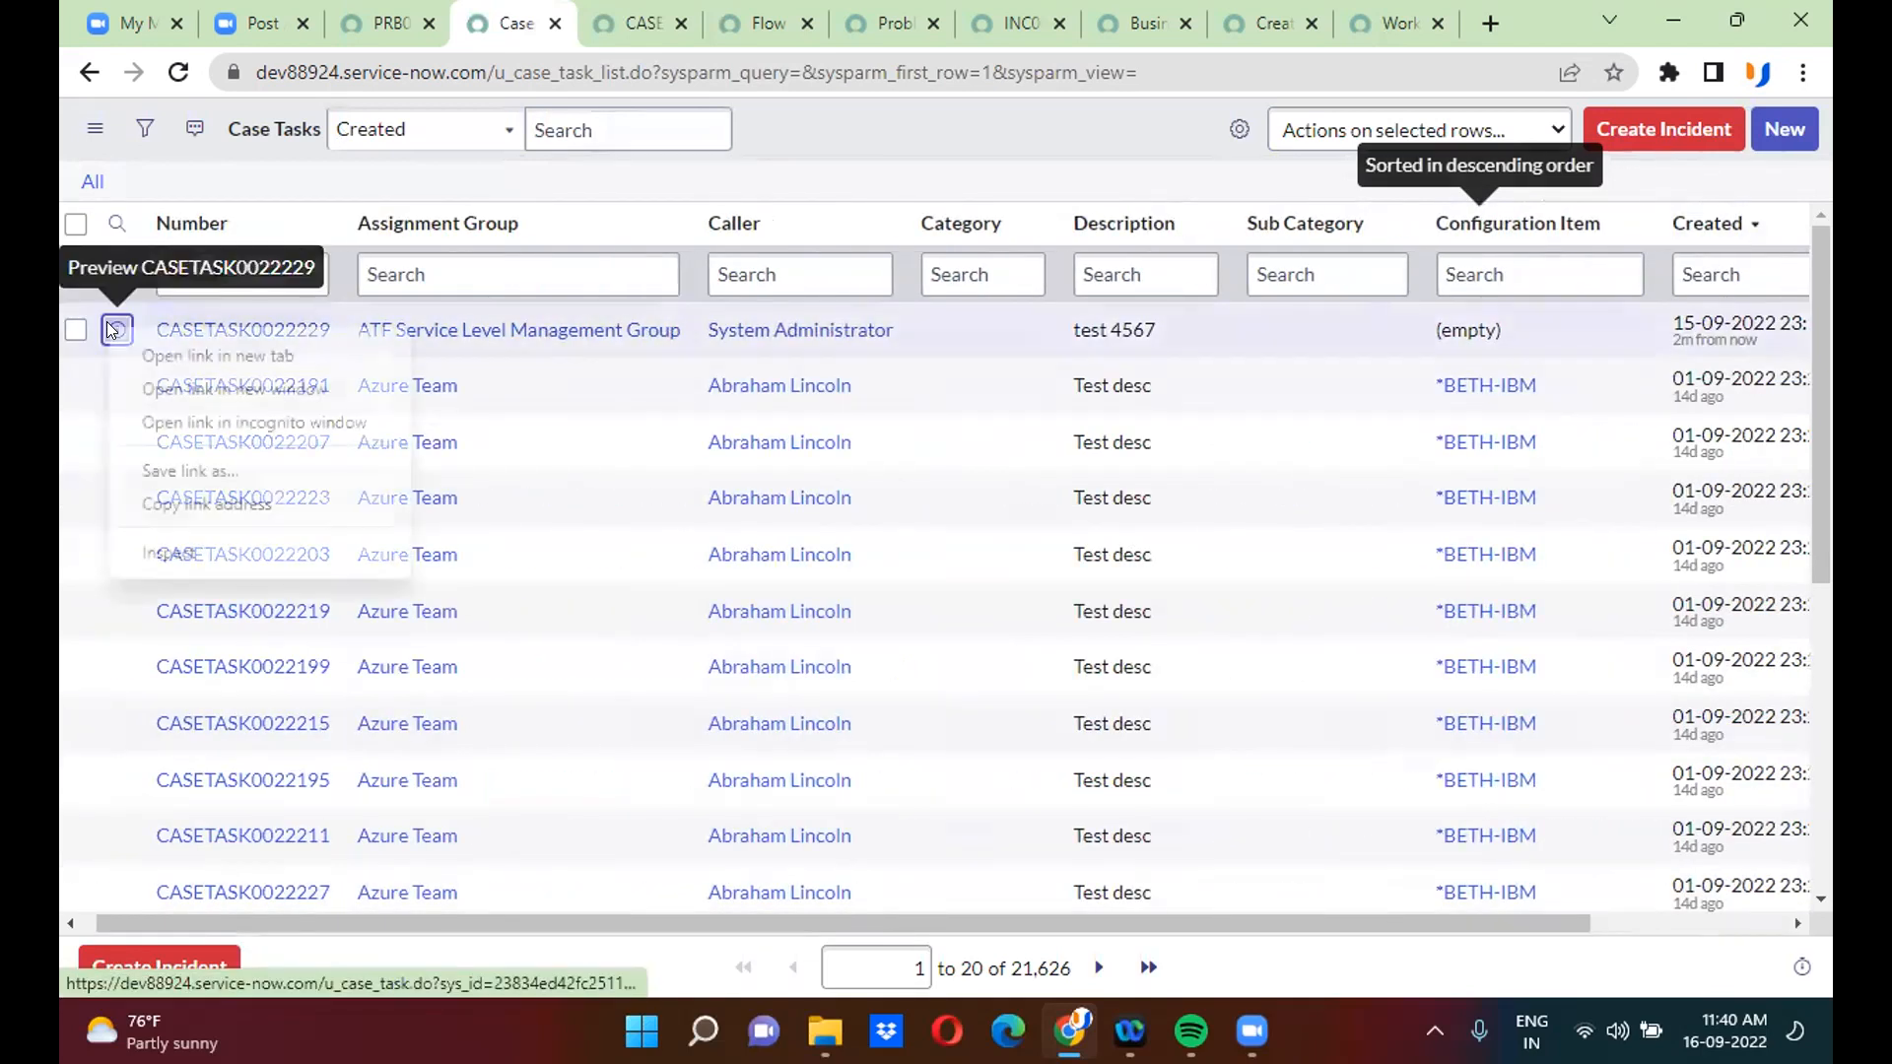
left_click(167, 355)
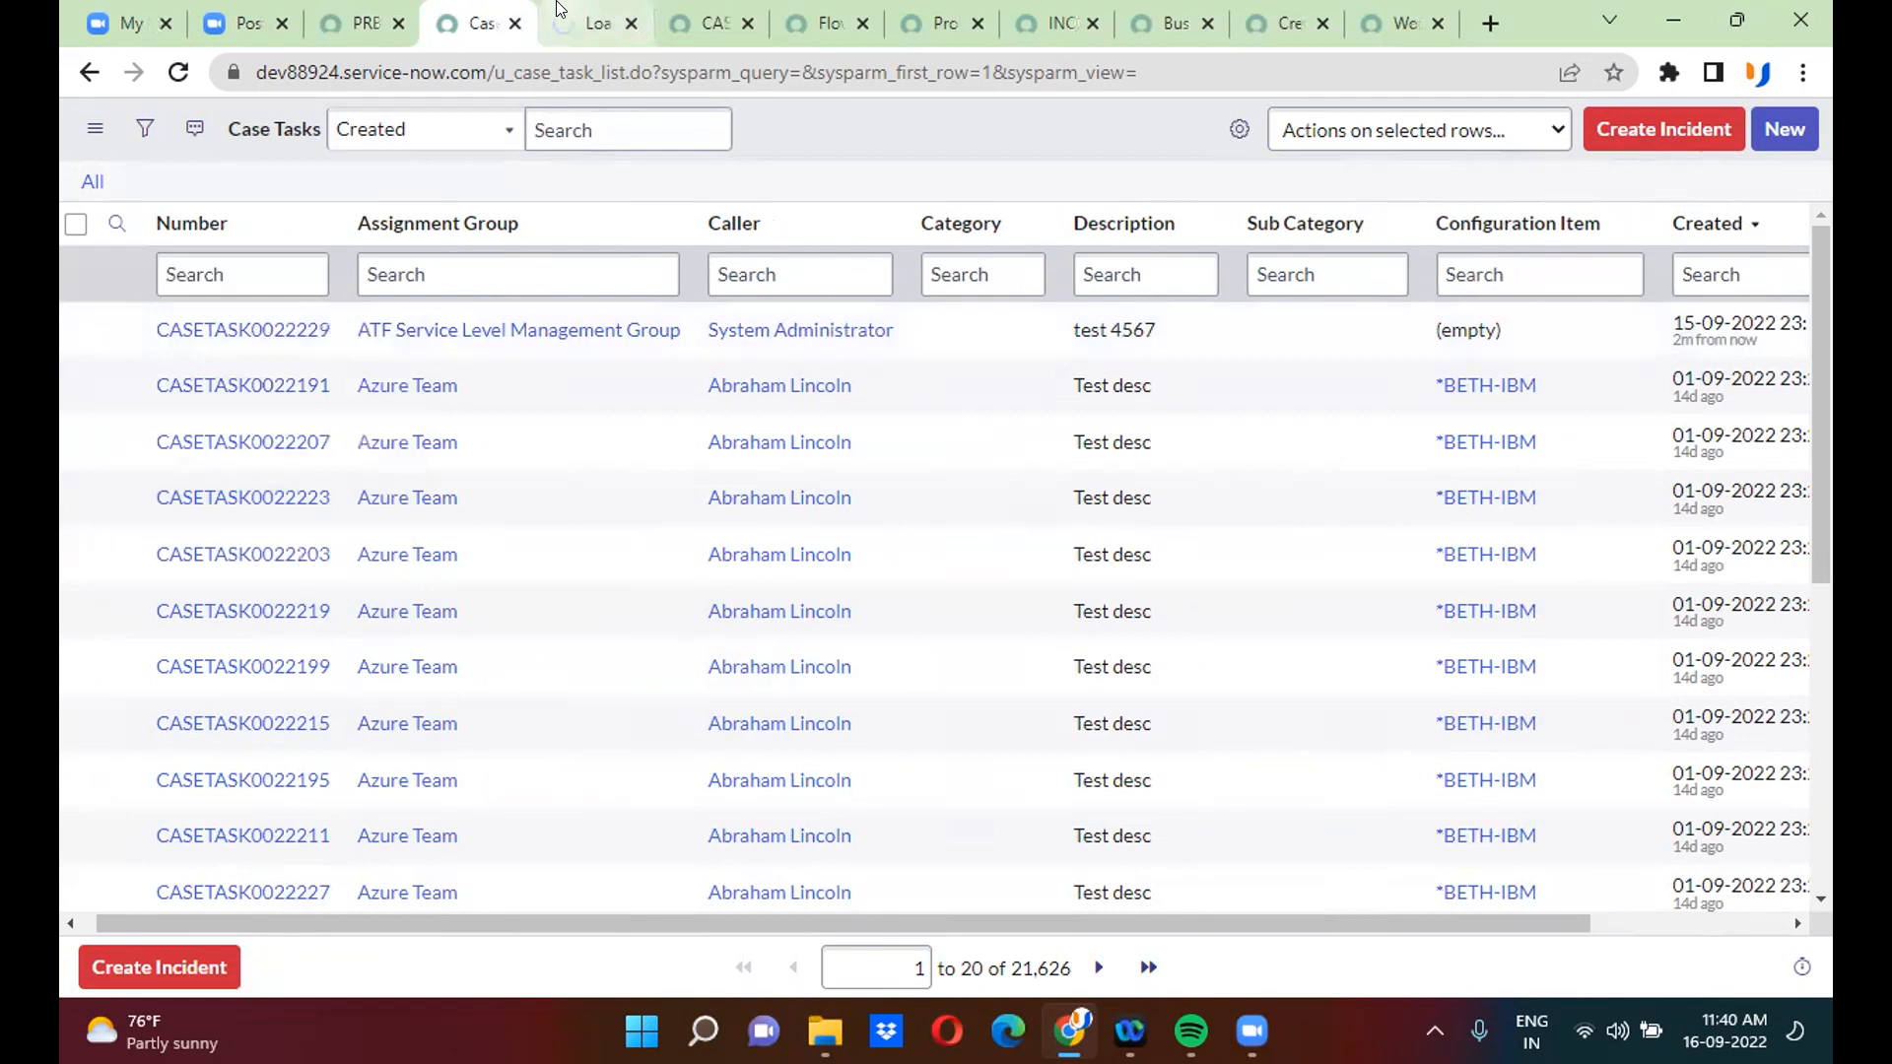
left_click(559, 12)
left_click(914, 353)
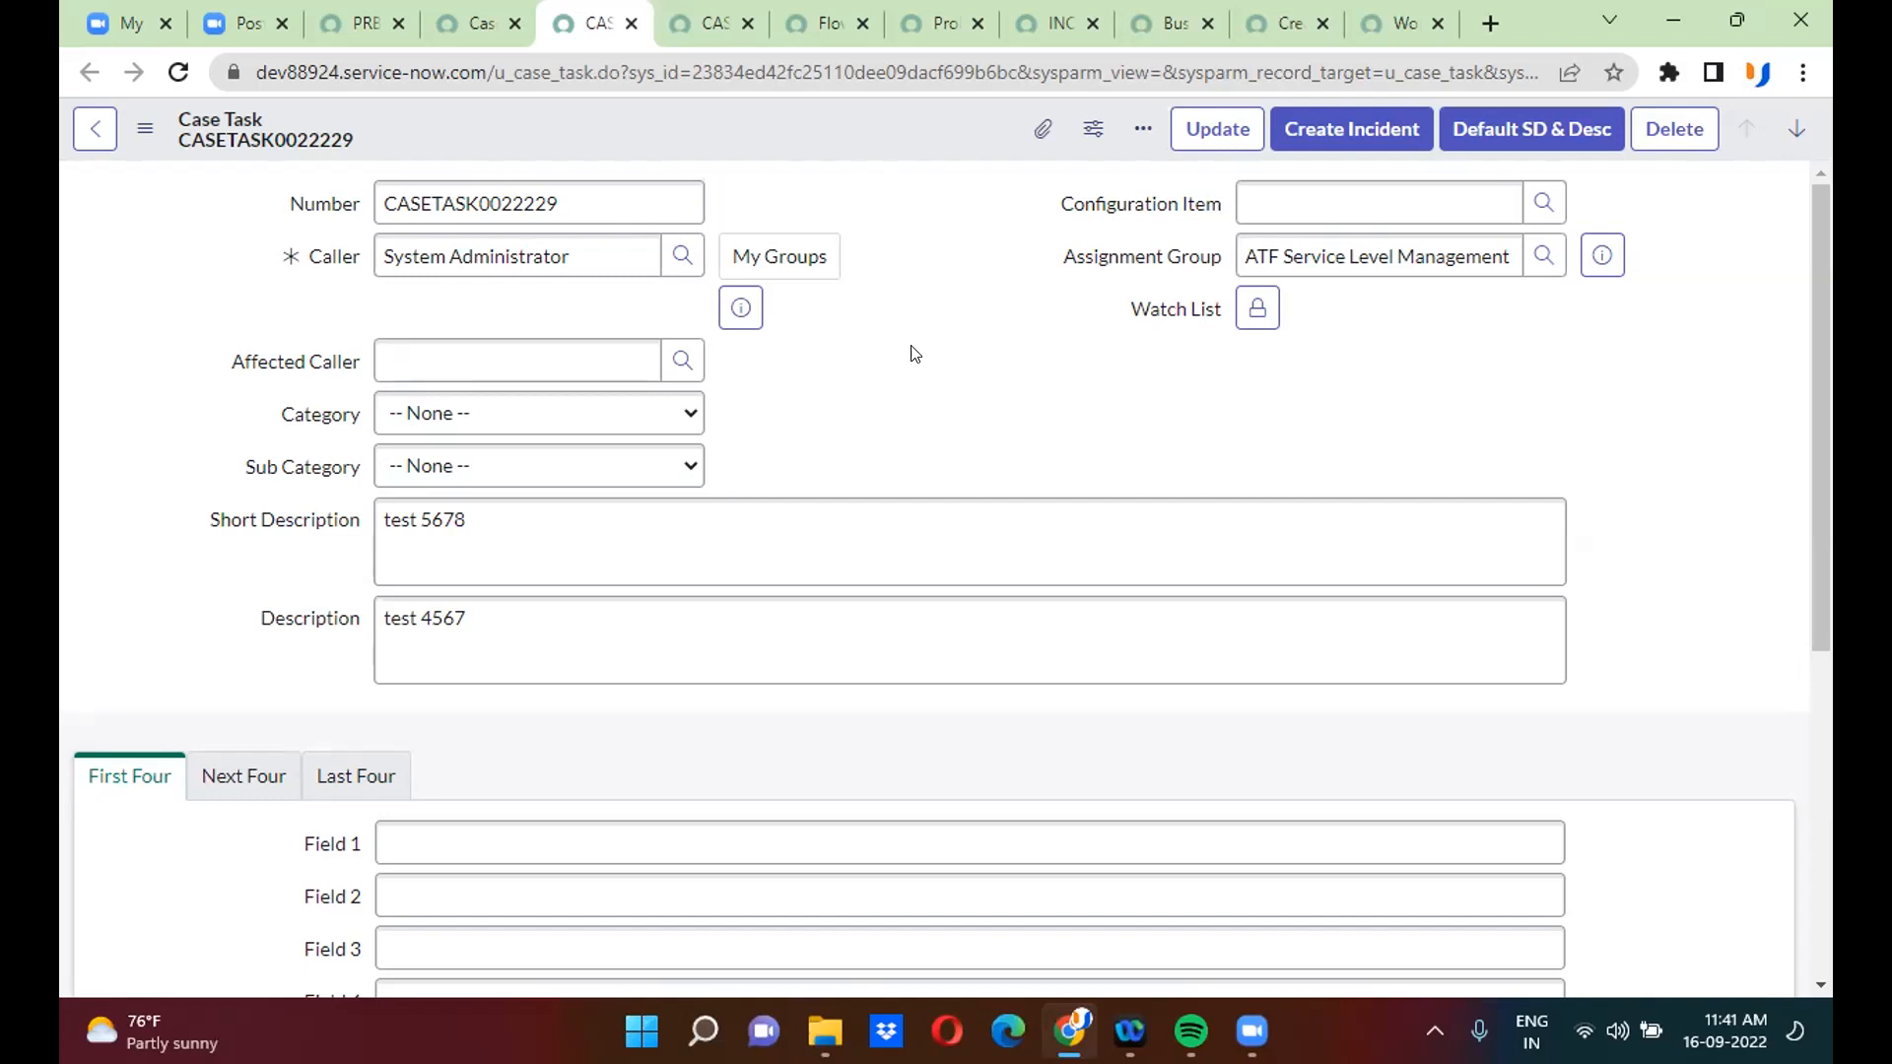
- Return to the Create Case Task flow and examine the Case Created trigger's advanced options
left_click(1066, 17)
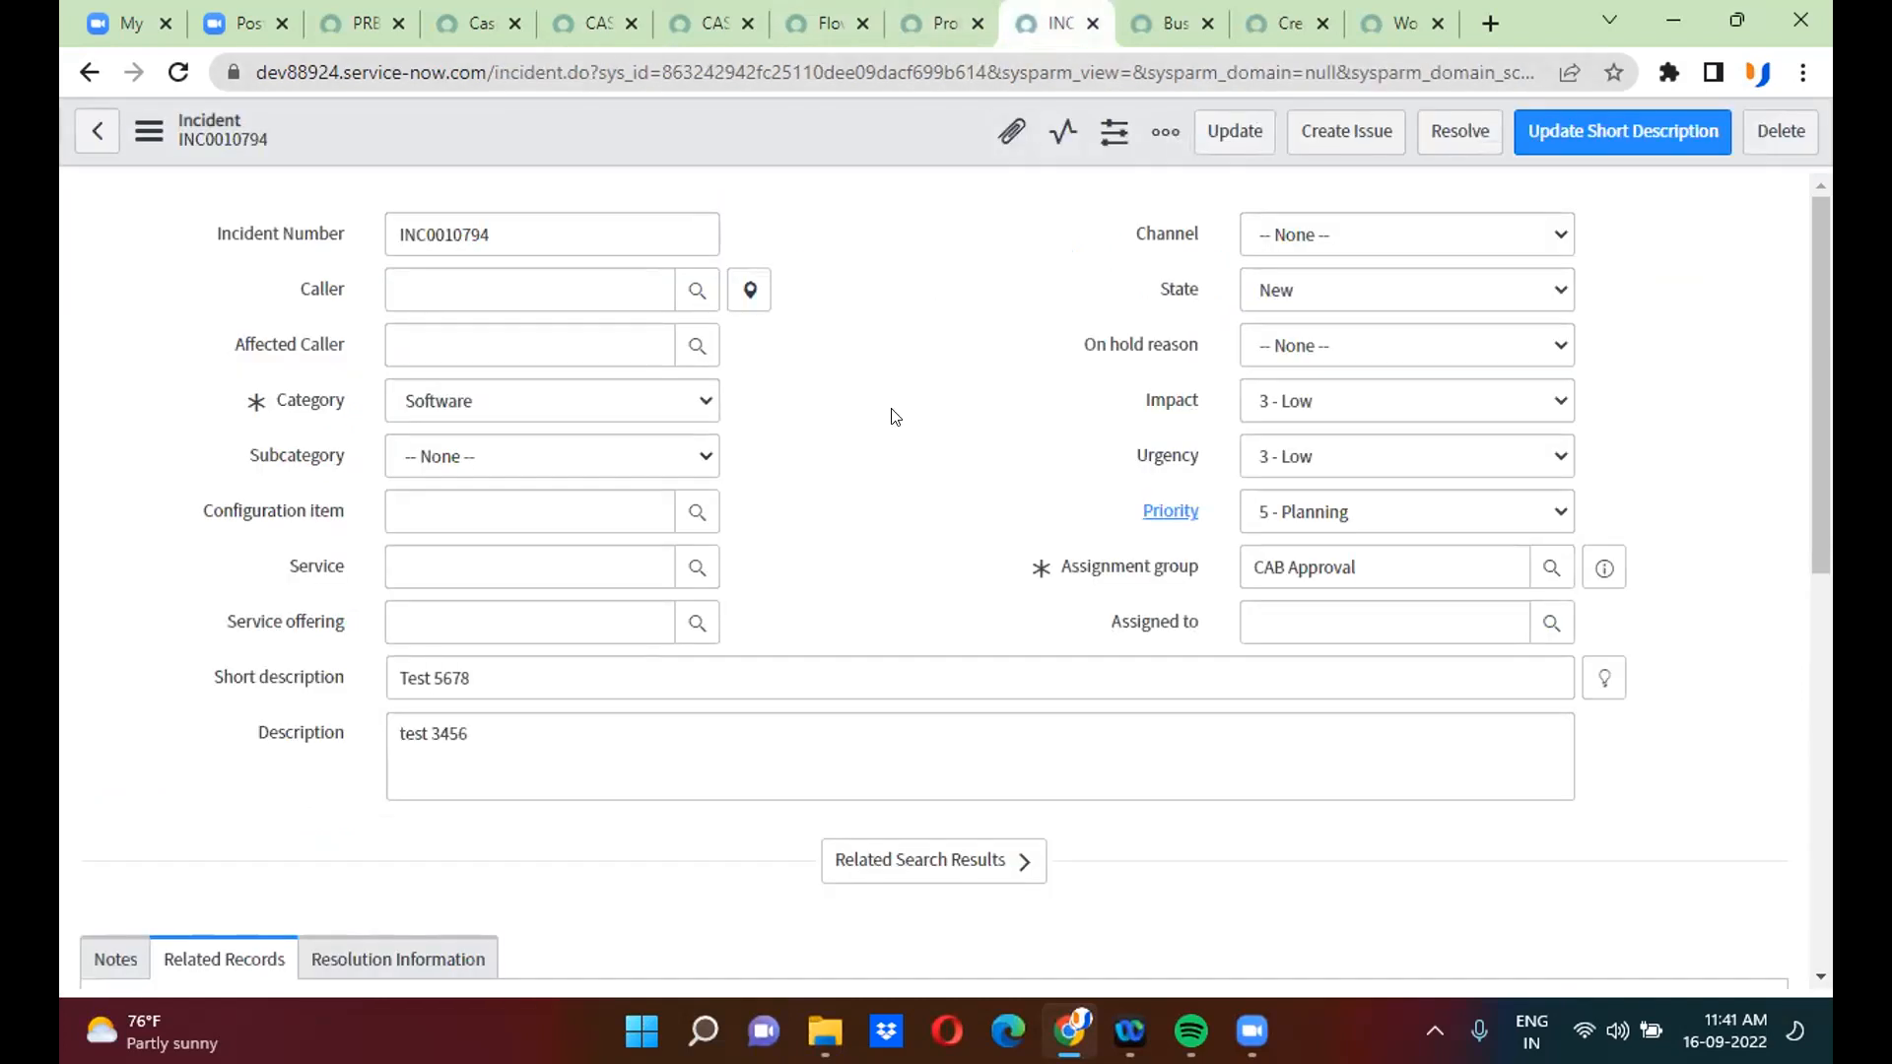
left_click(1264, 20)
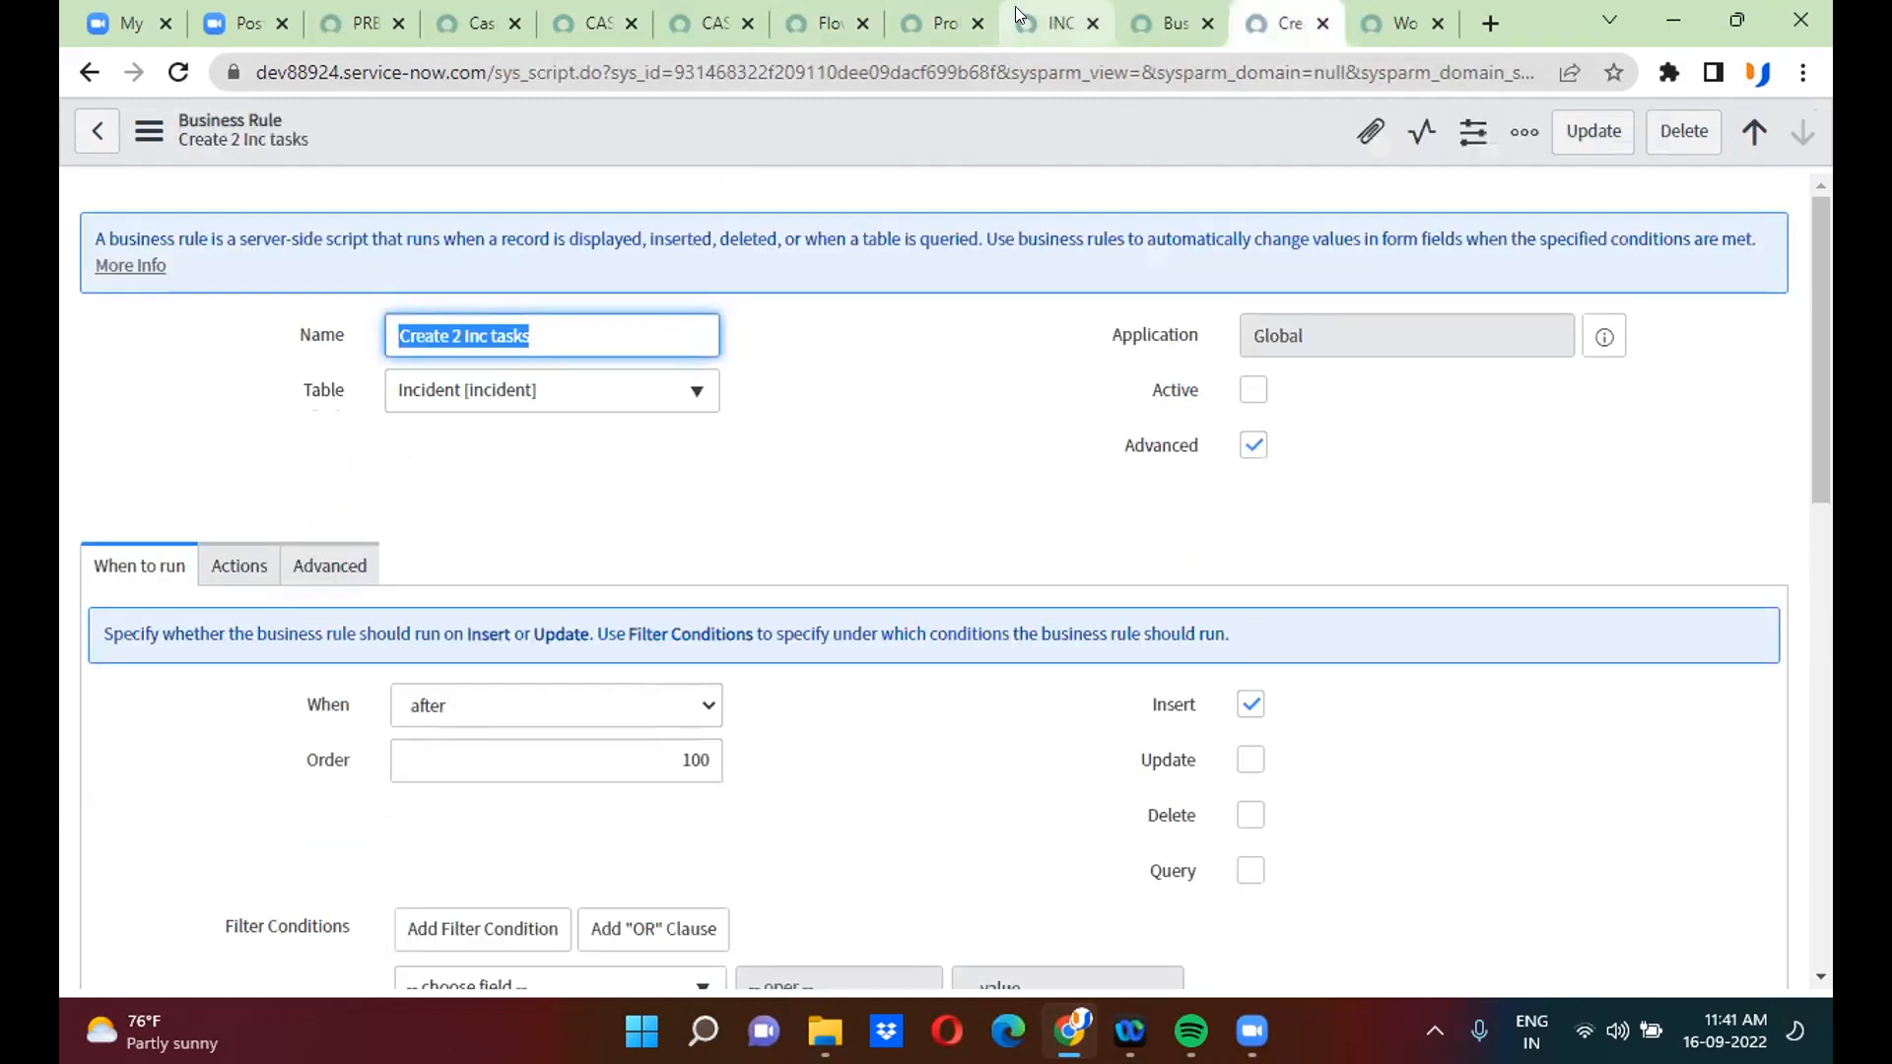
left_click(800, 12)
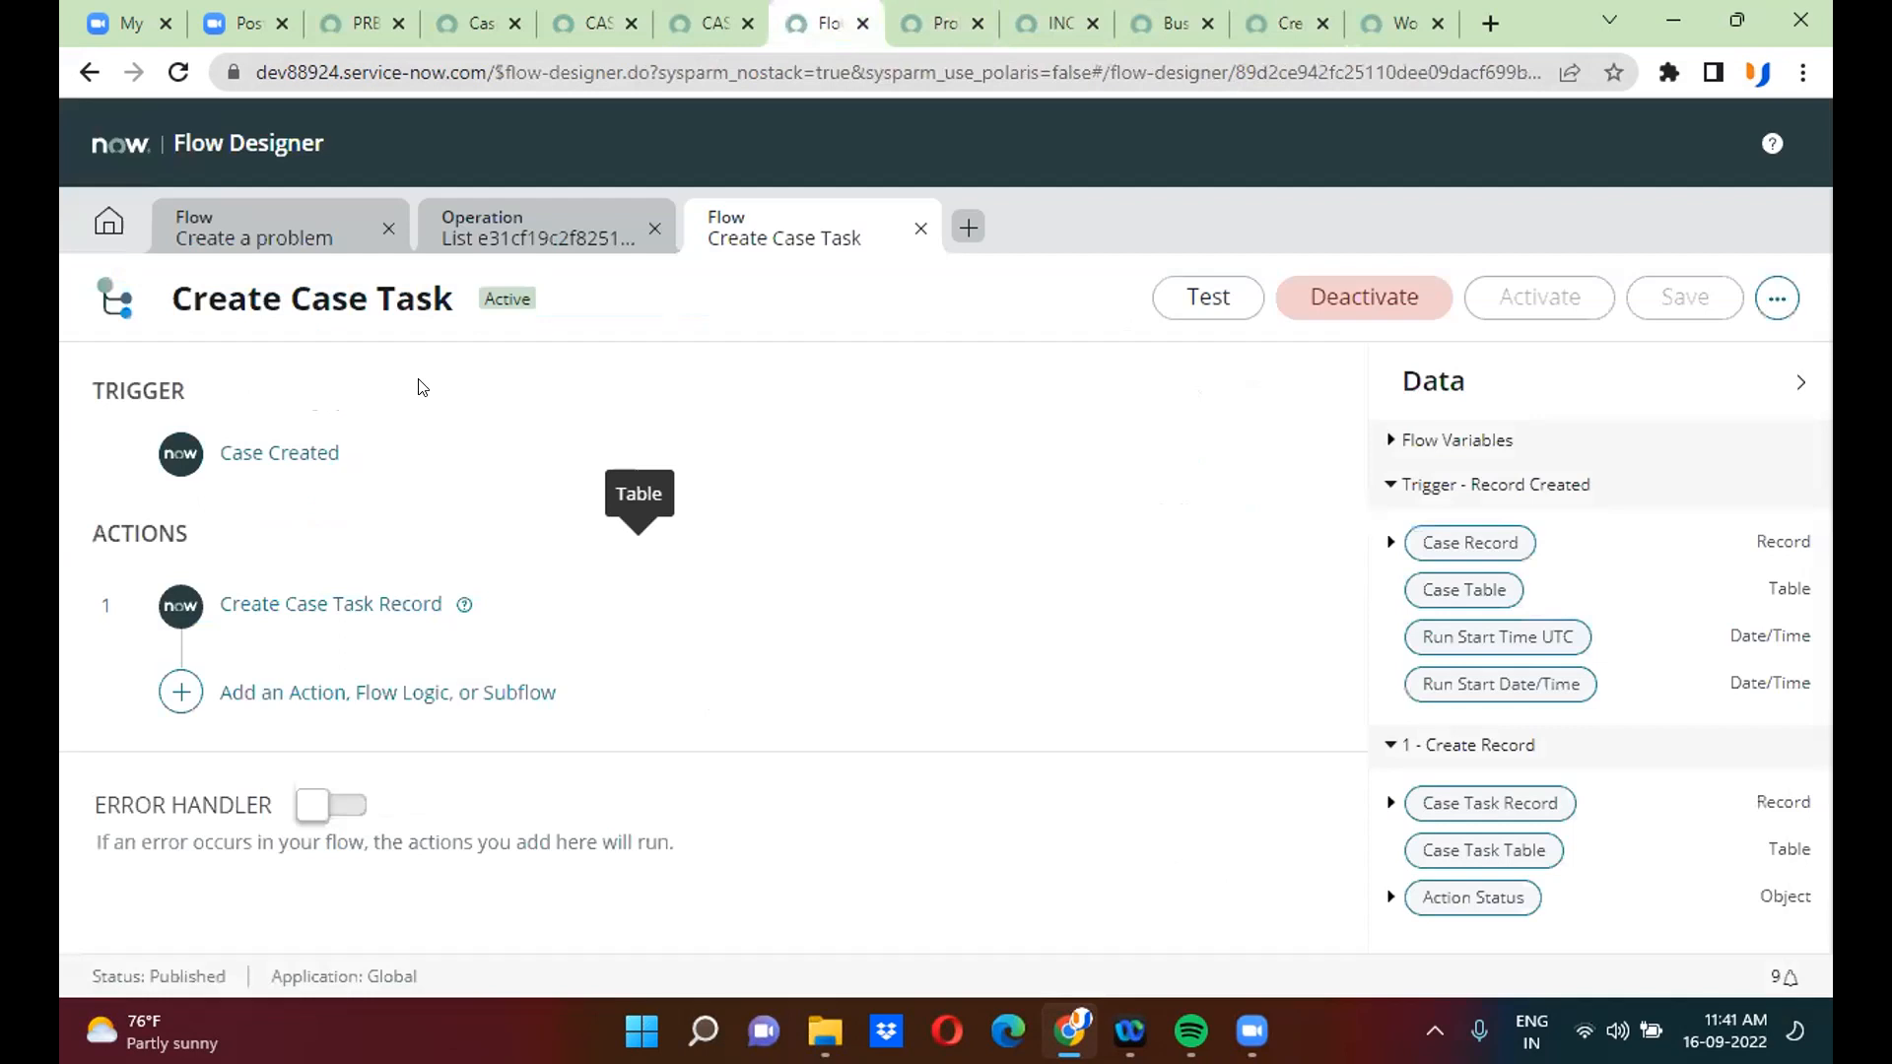
left_click(390, 437)
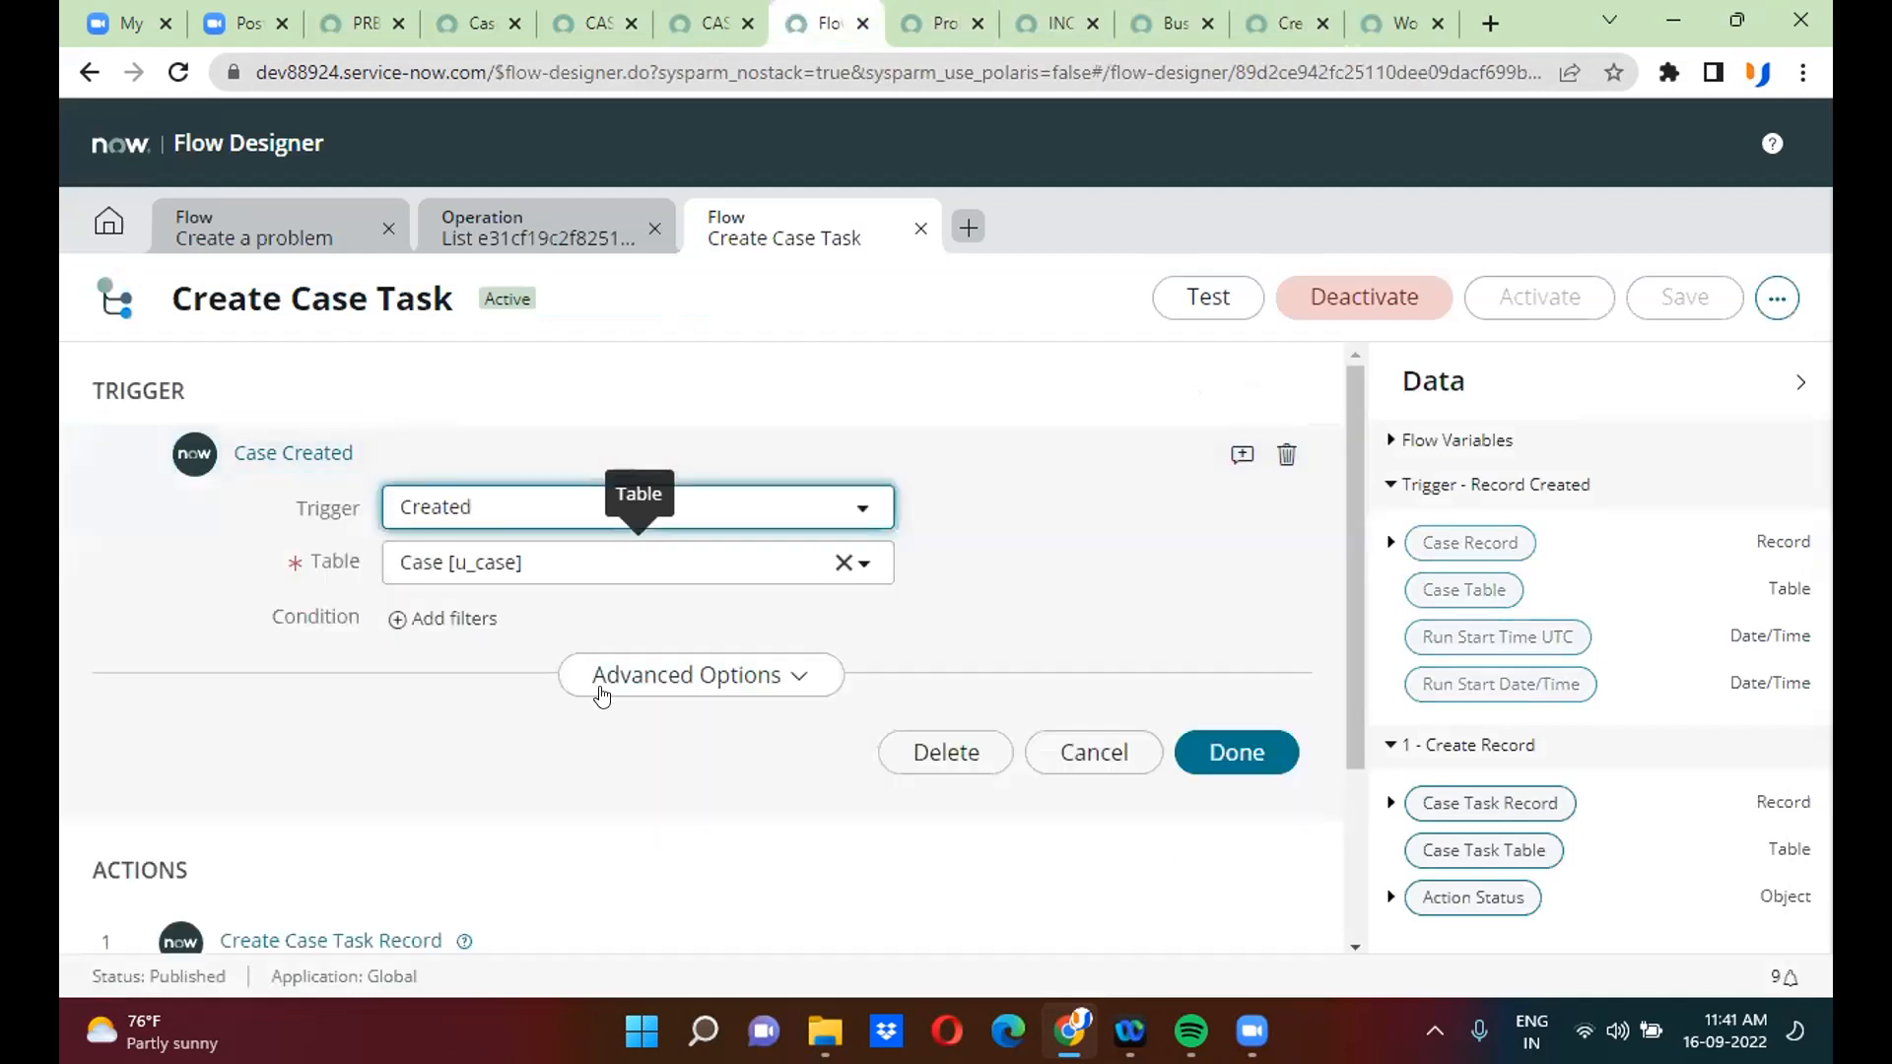
left_click(702, 679)
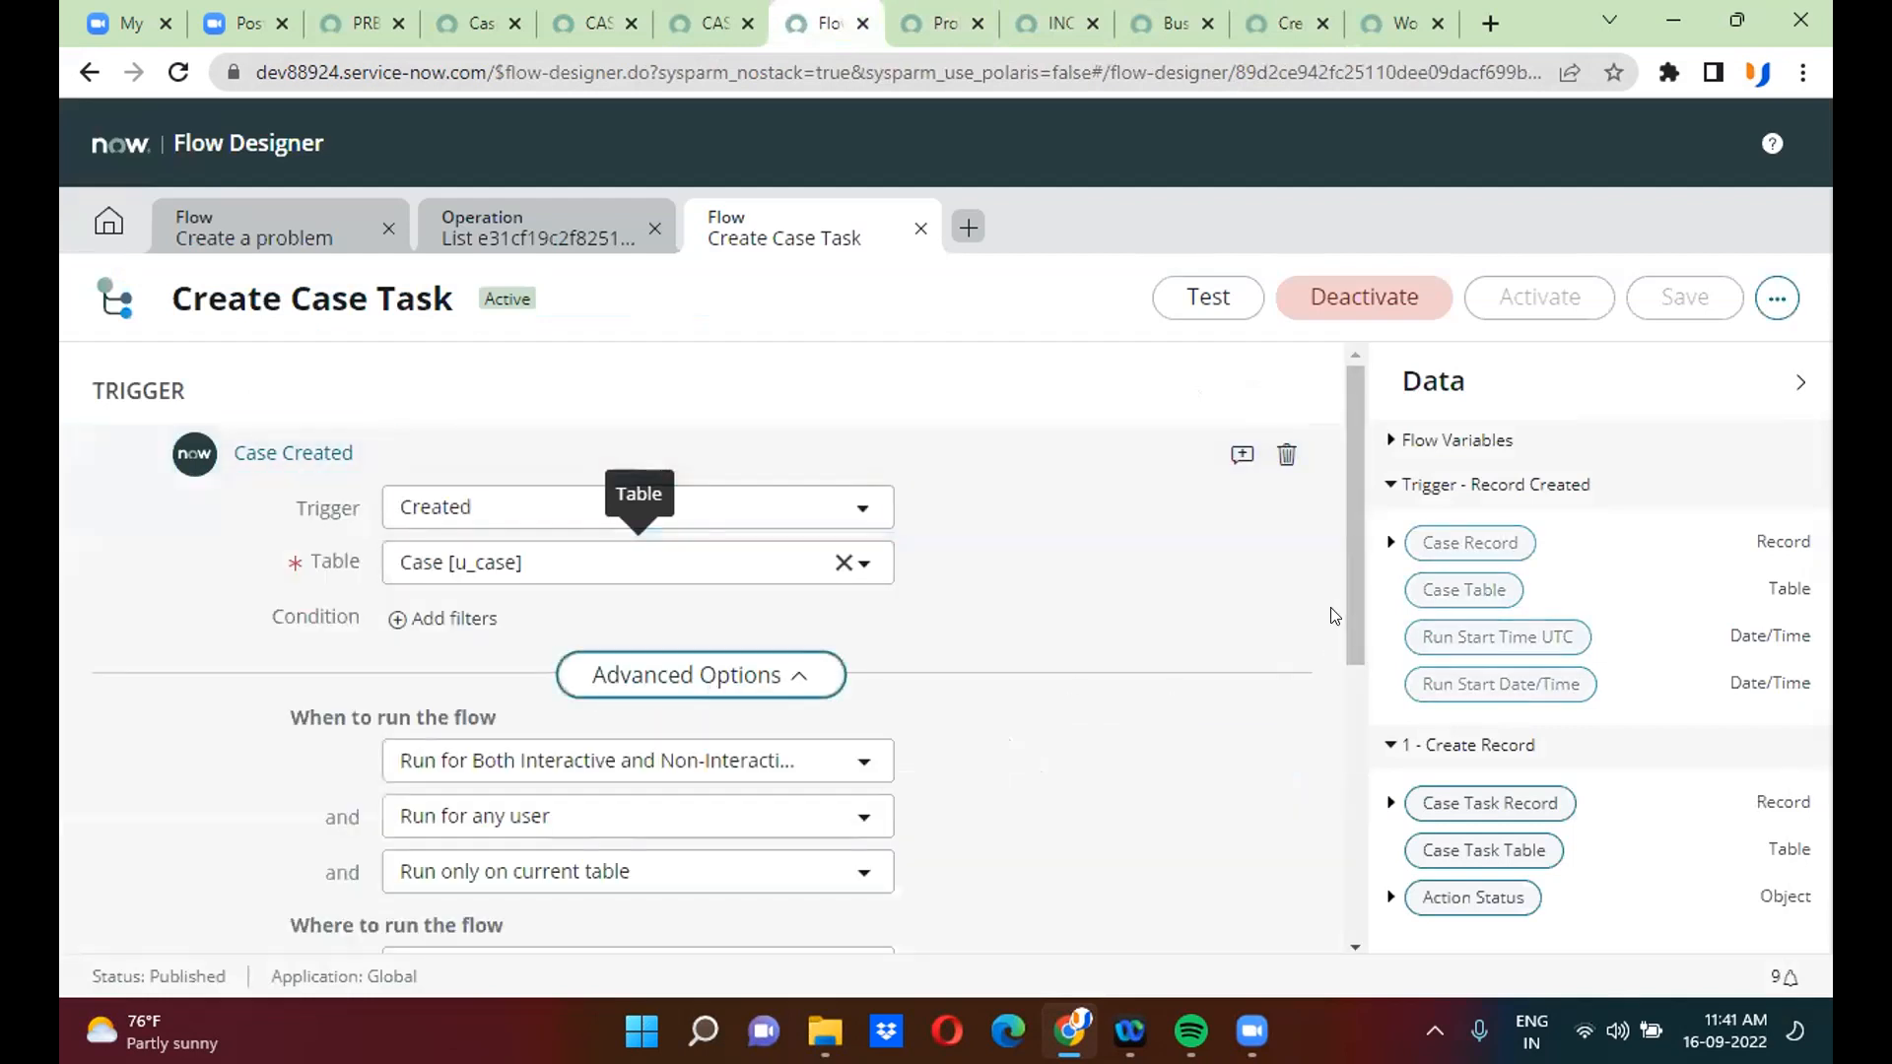
left_click_drag(1350, 568, 1344, 607)
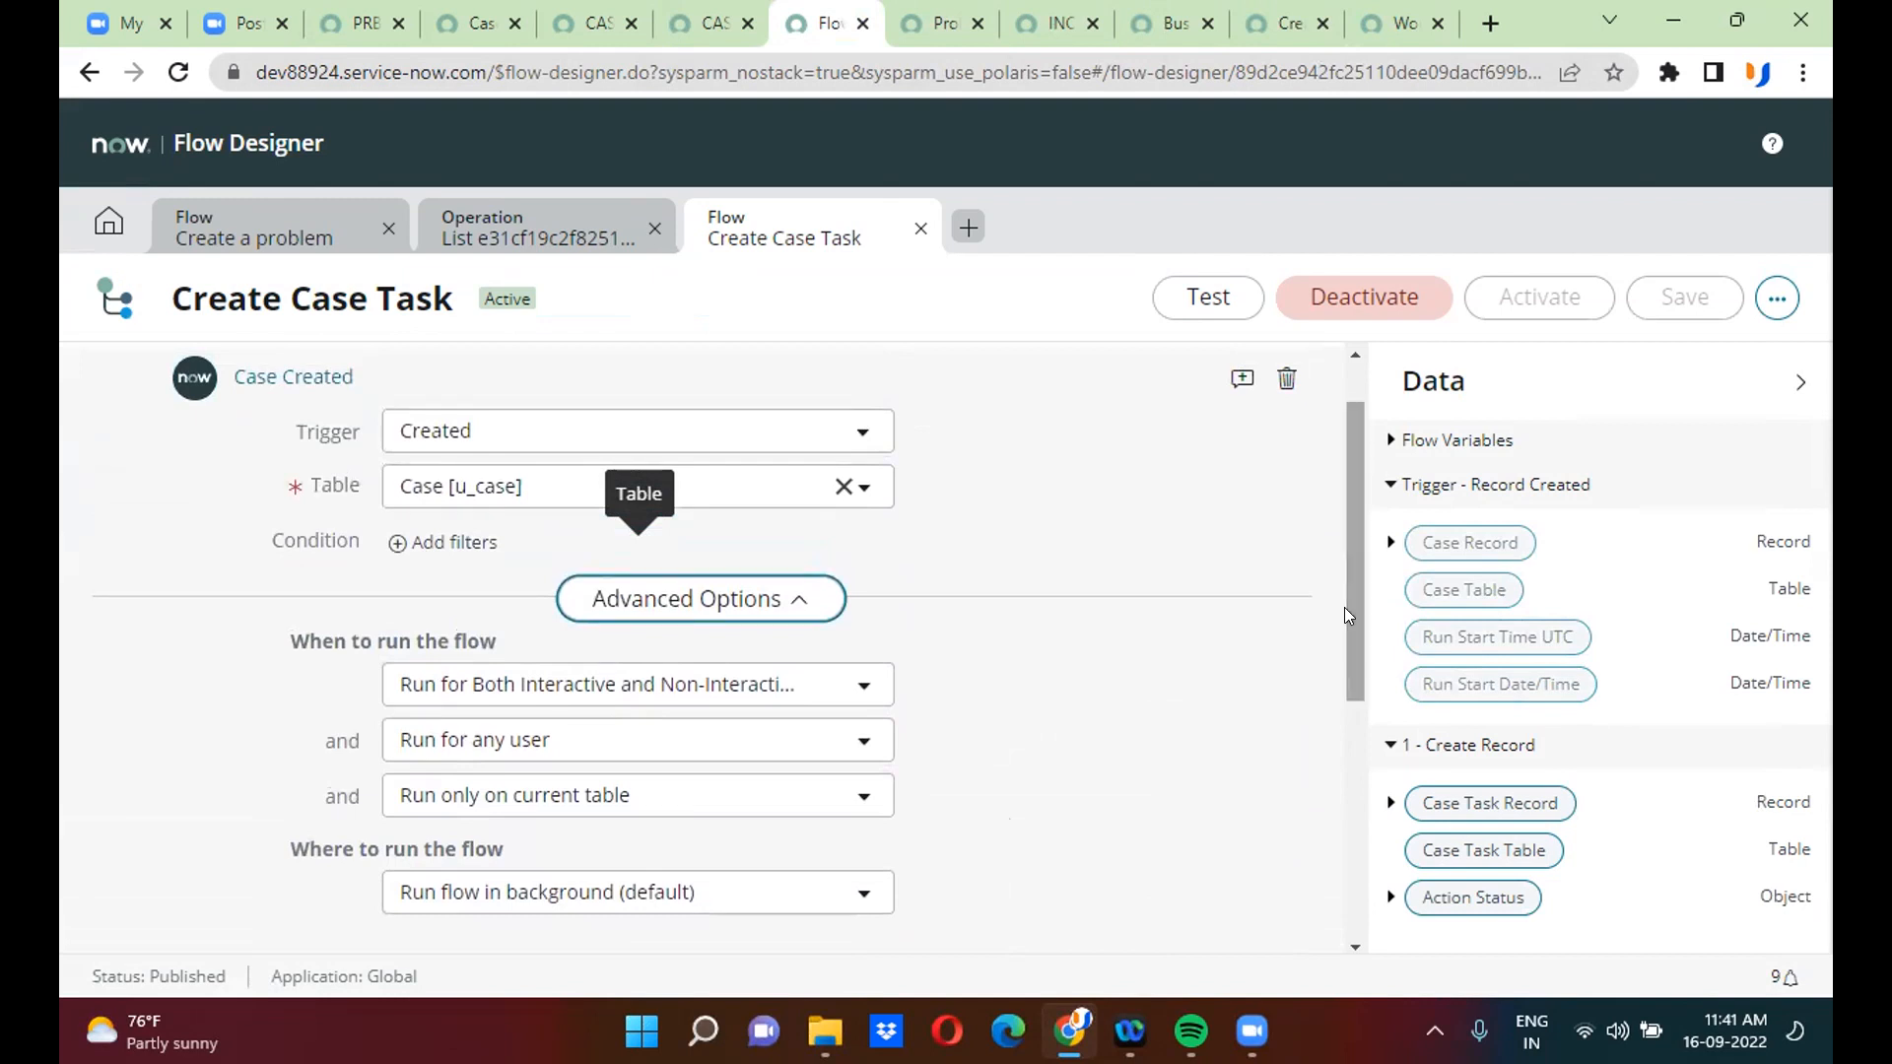
- Examine the advanced options of the Incident Created trigger in the Create a problem flow, and close the trigger settings
left_click(254, 214)
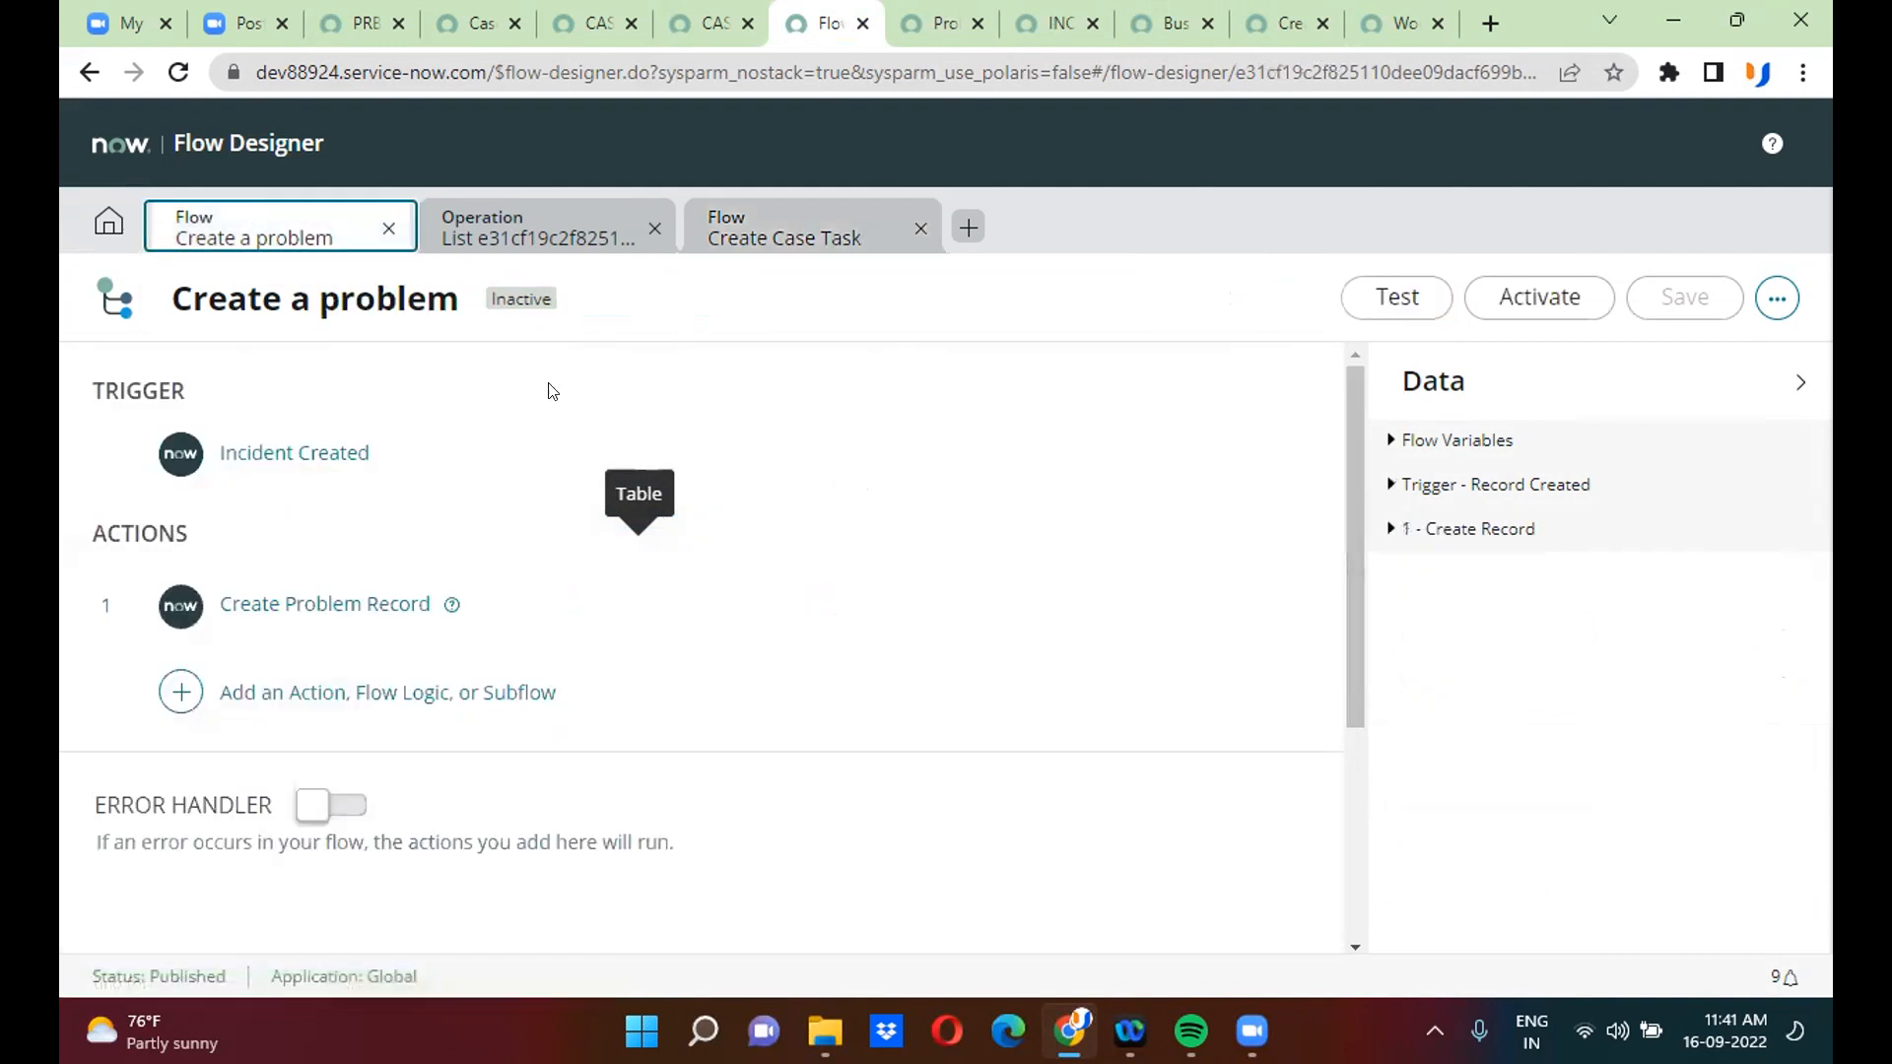
left_click(618, 439)
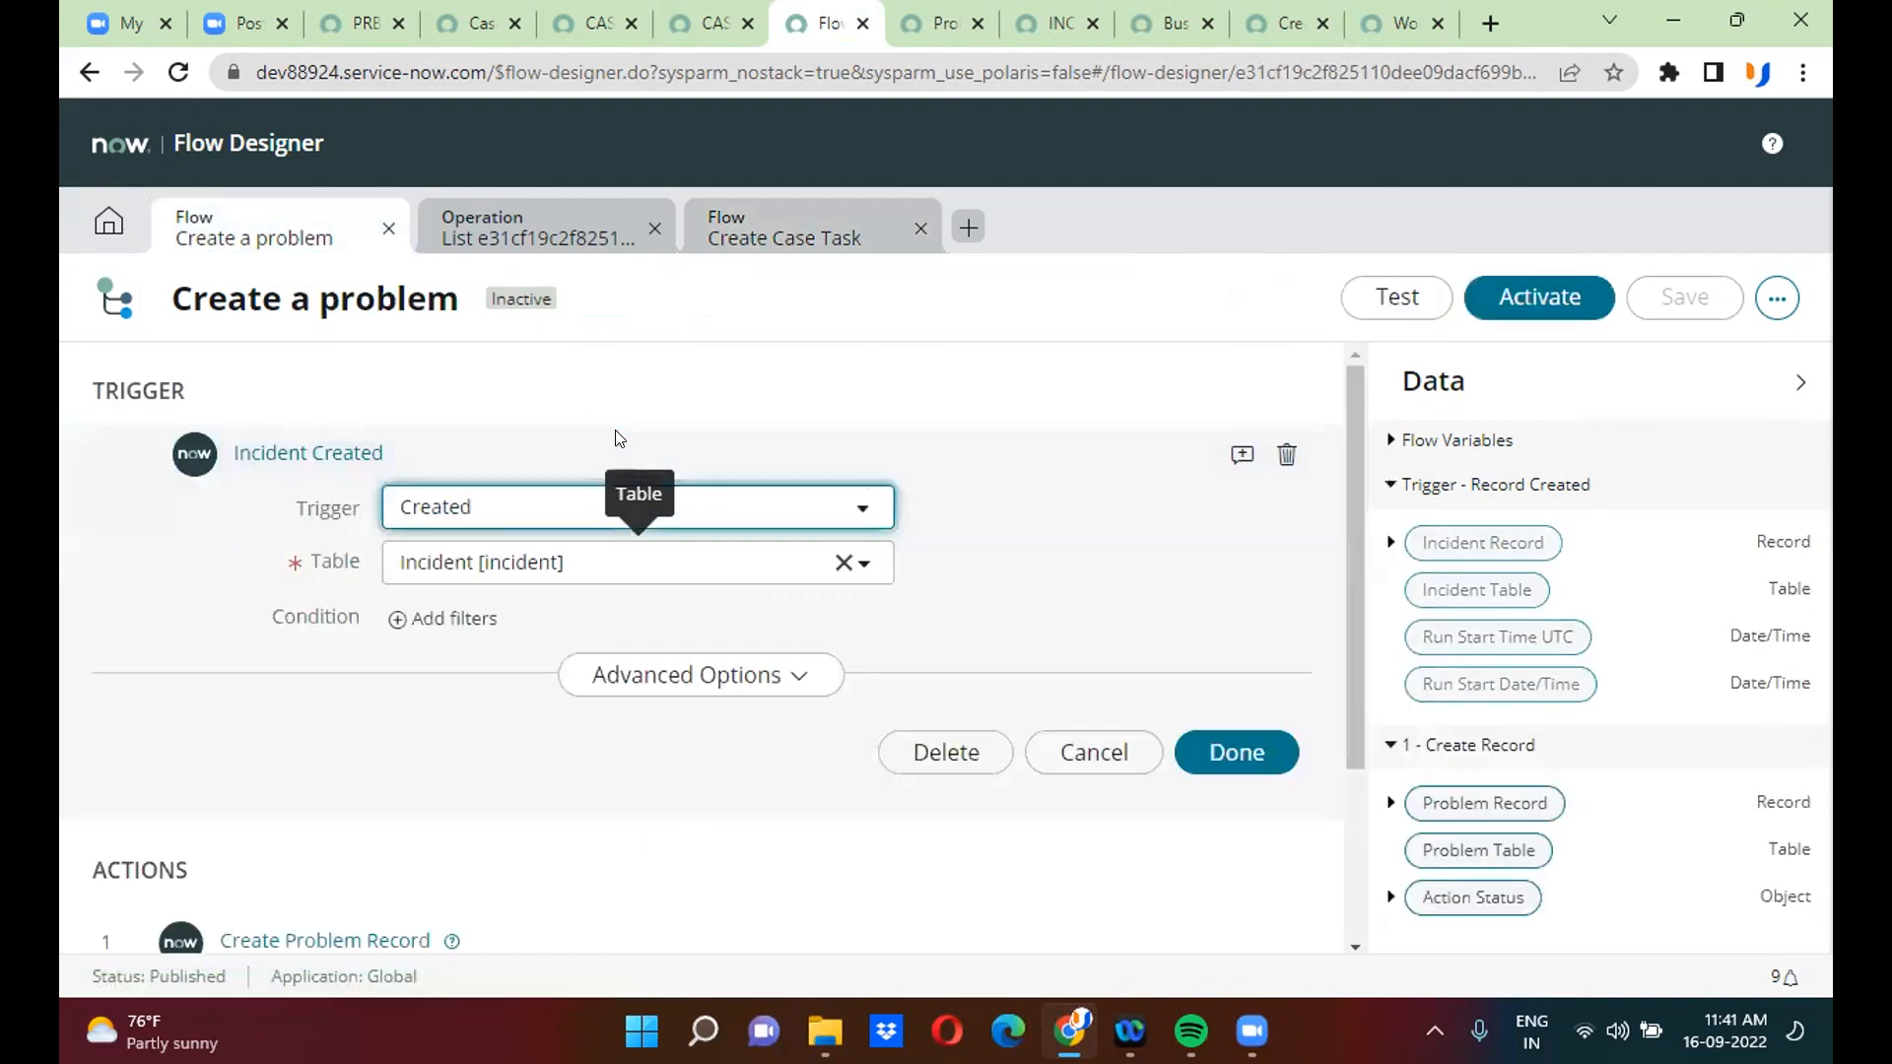
left_click(696, 673)
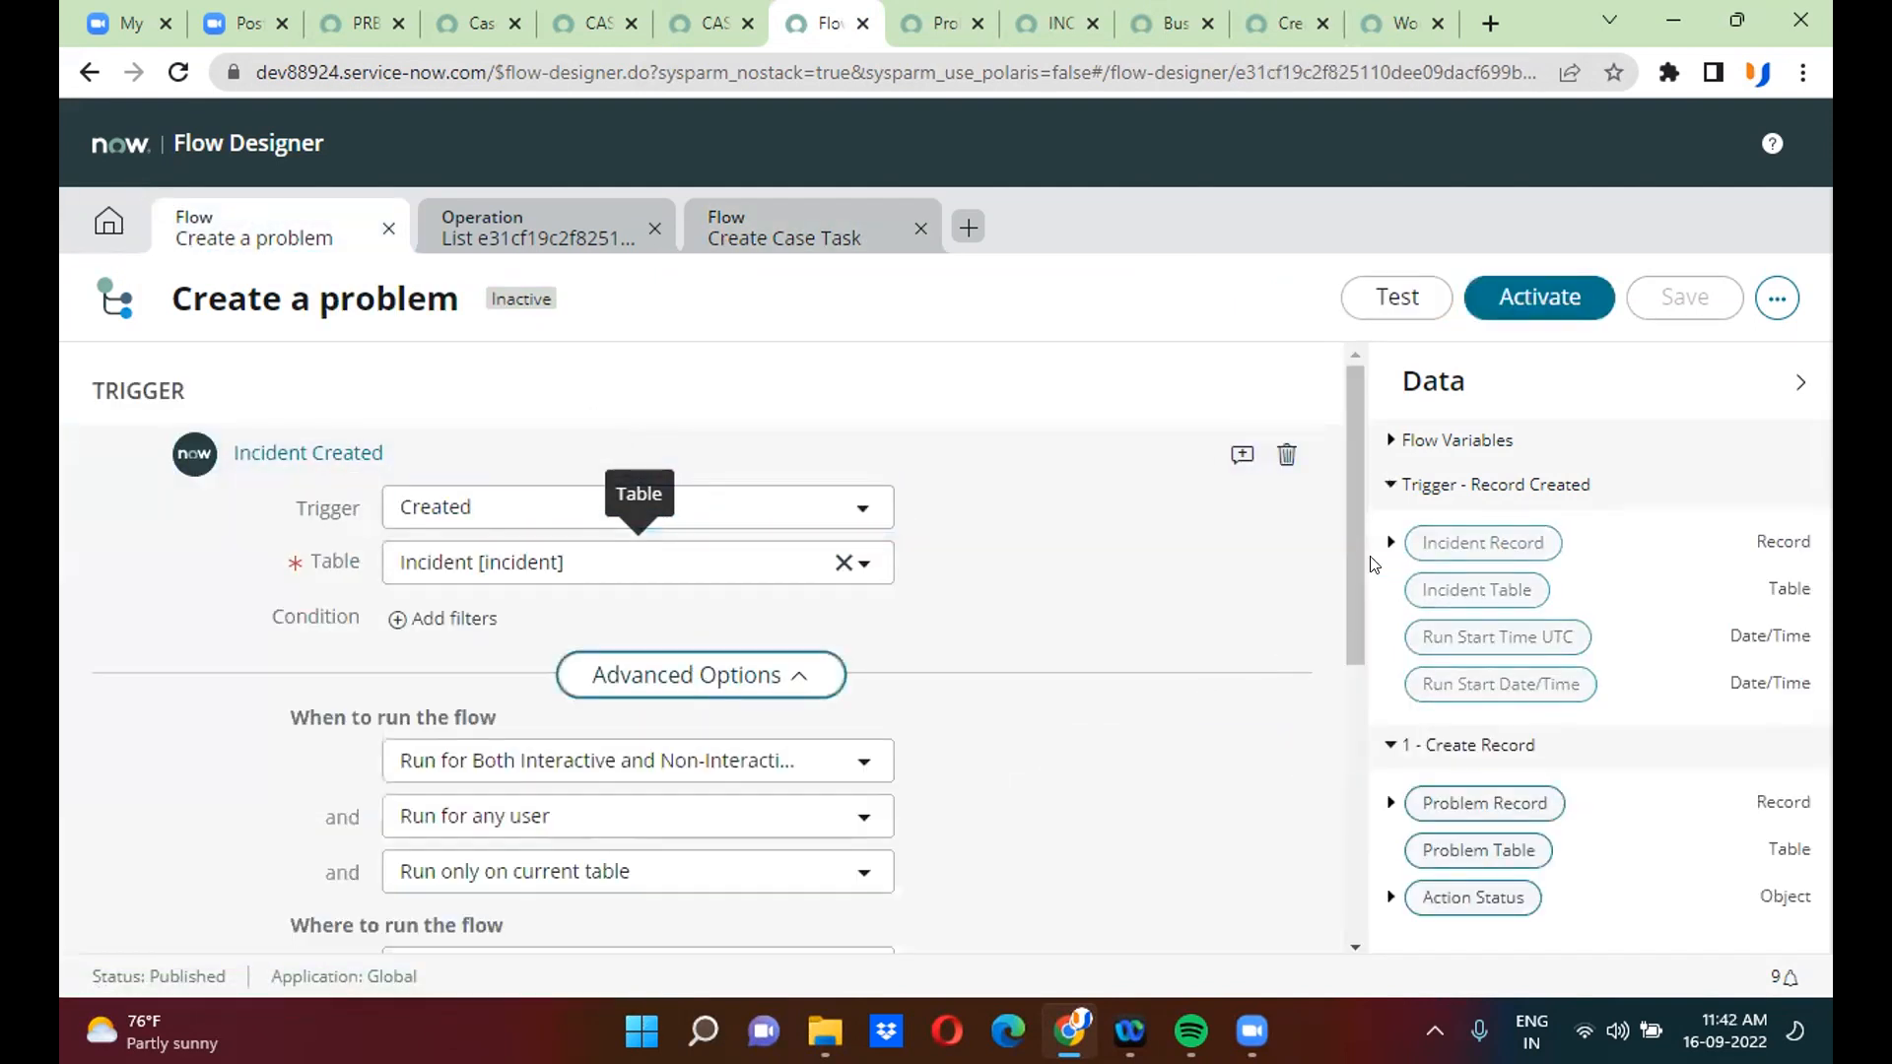
left_click_drag(1346, 583, 1332, 676)
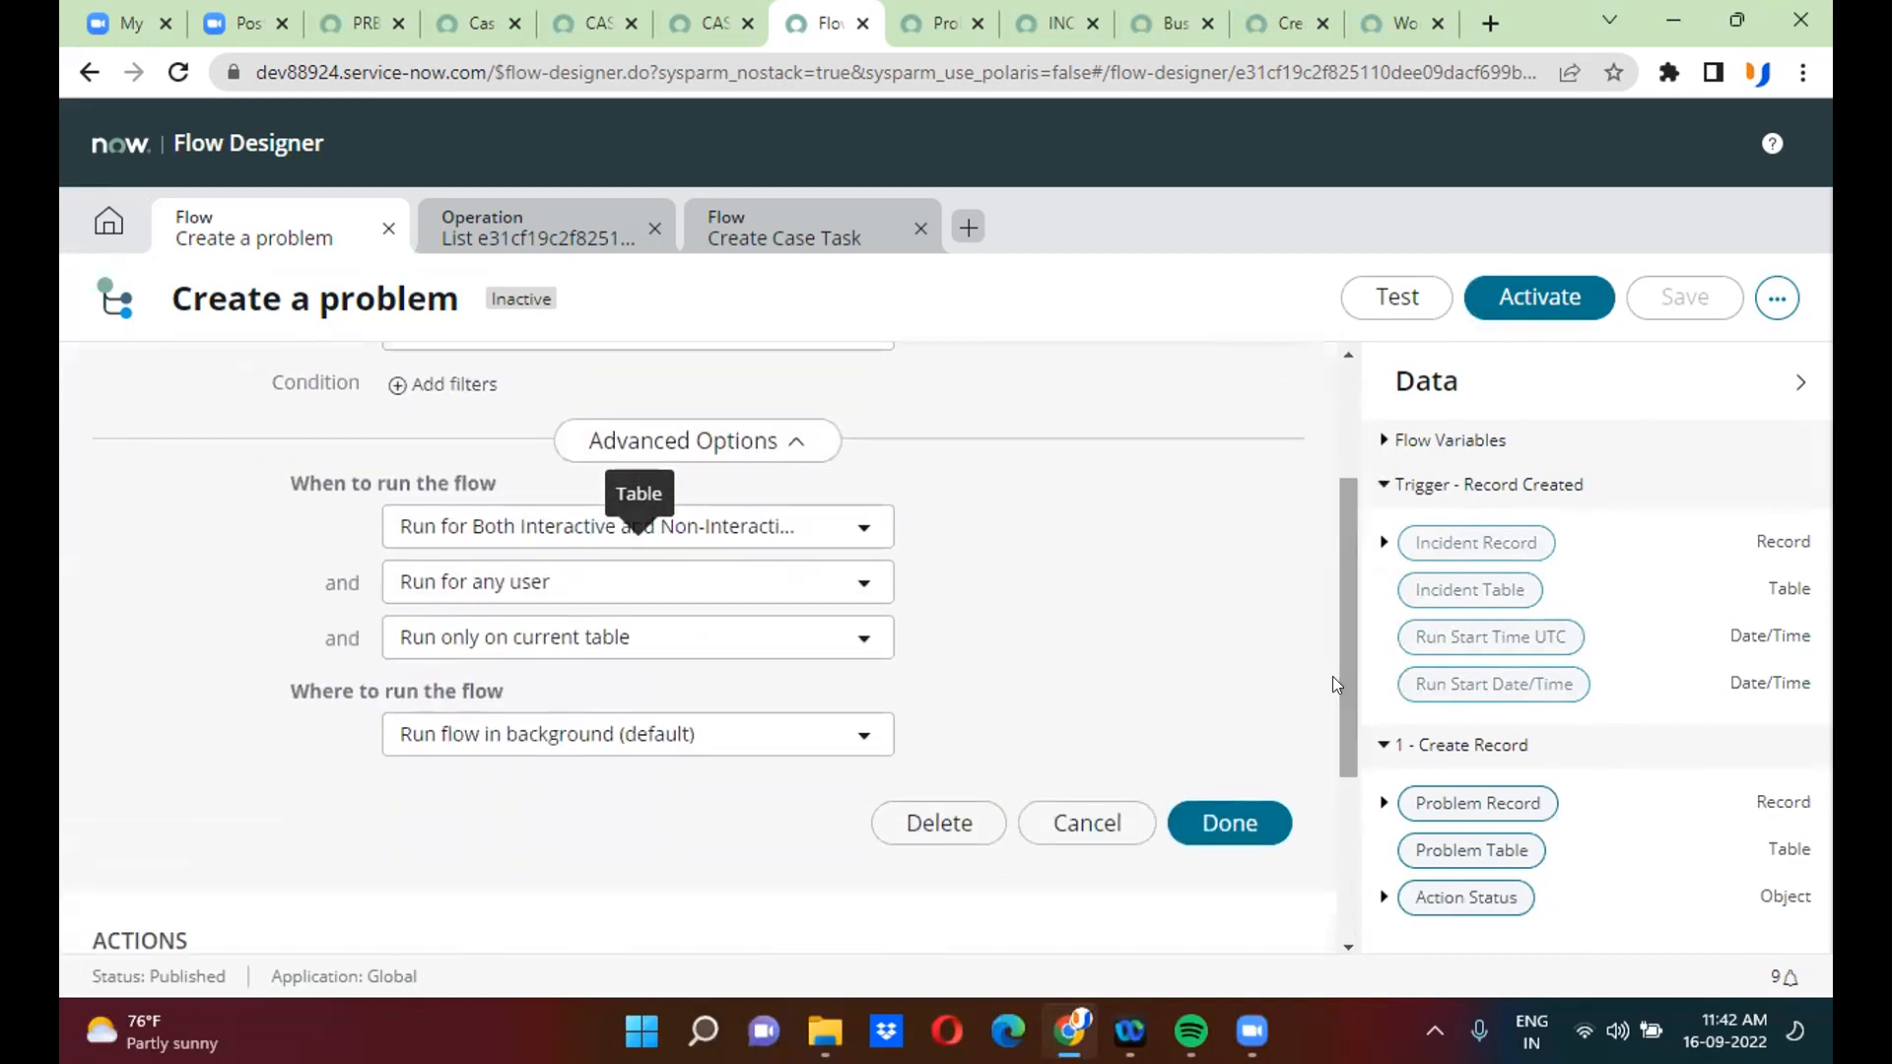
left_click(1264, 813)
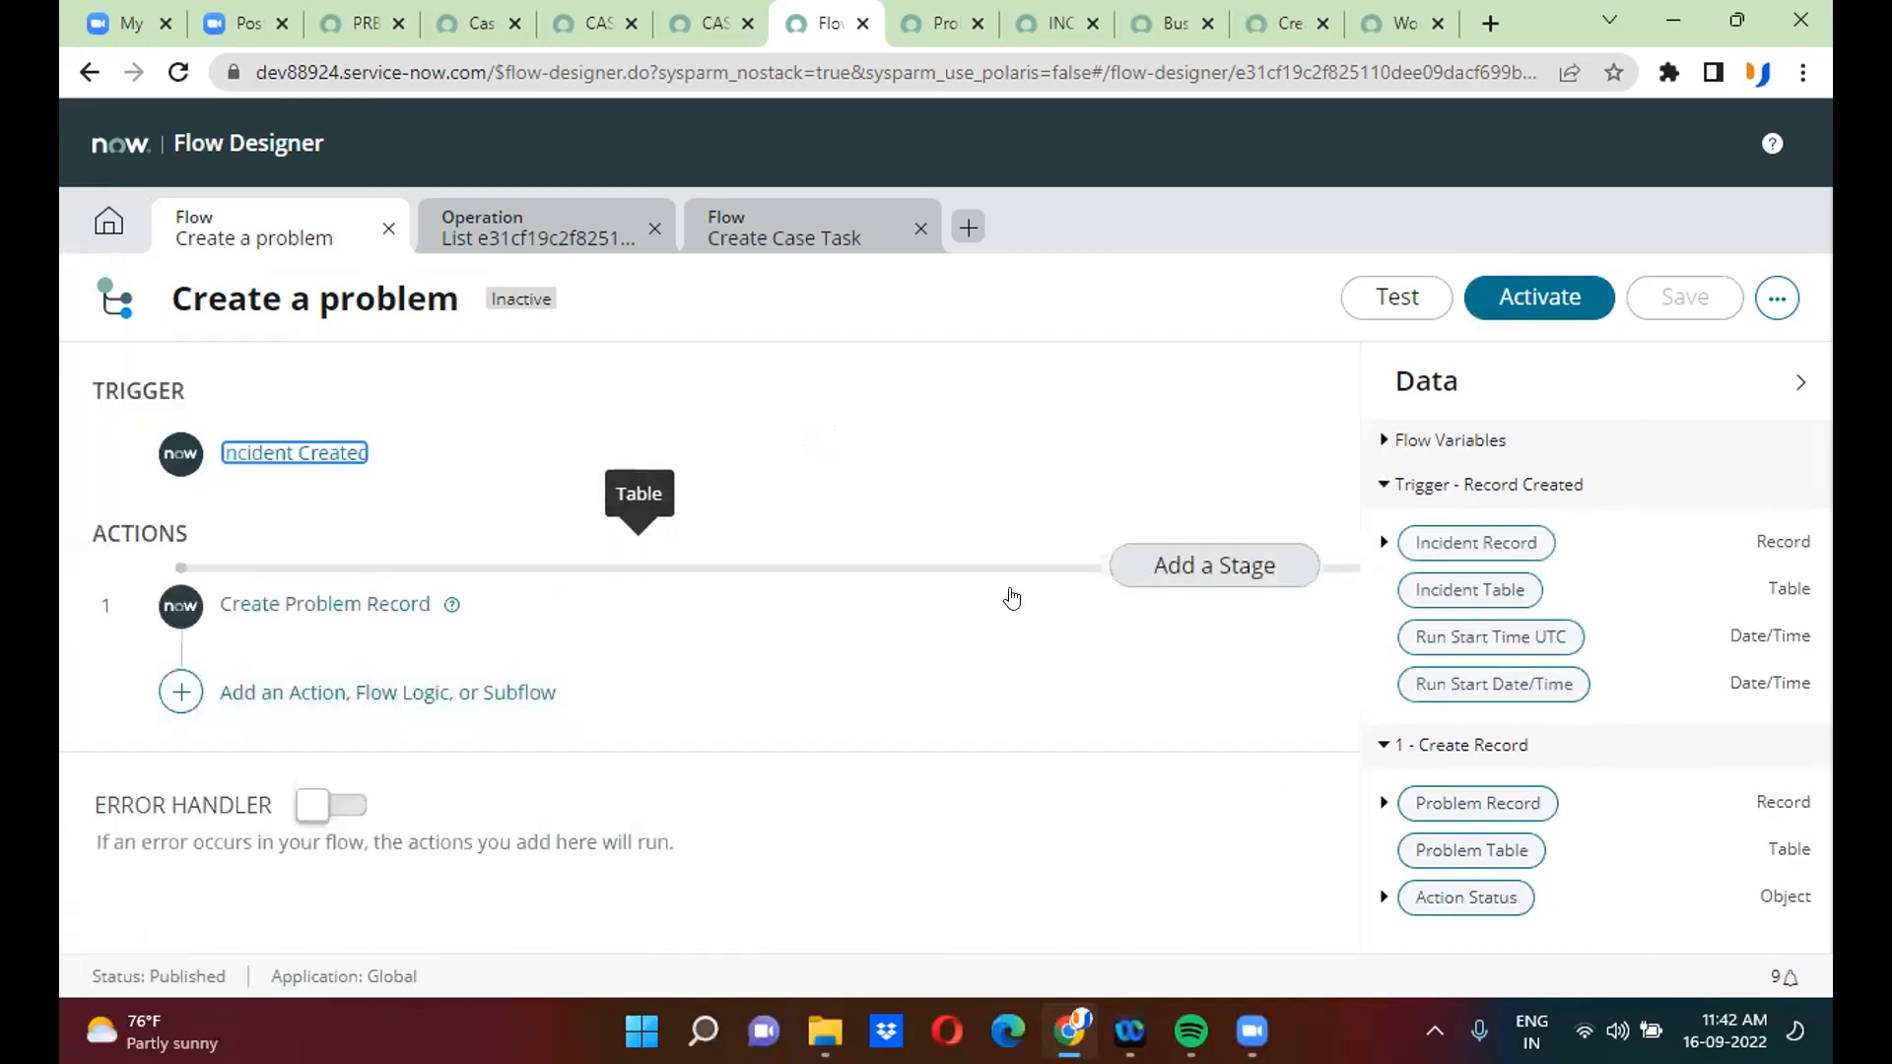
- Review the Create Problem Record action's field mappings and reopen the Incident Created trigger's settings
left_click(798, 605)
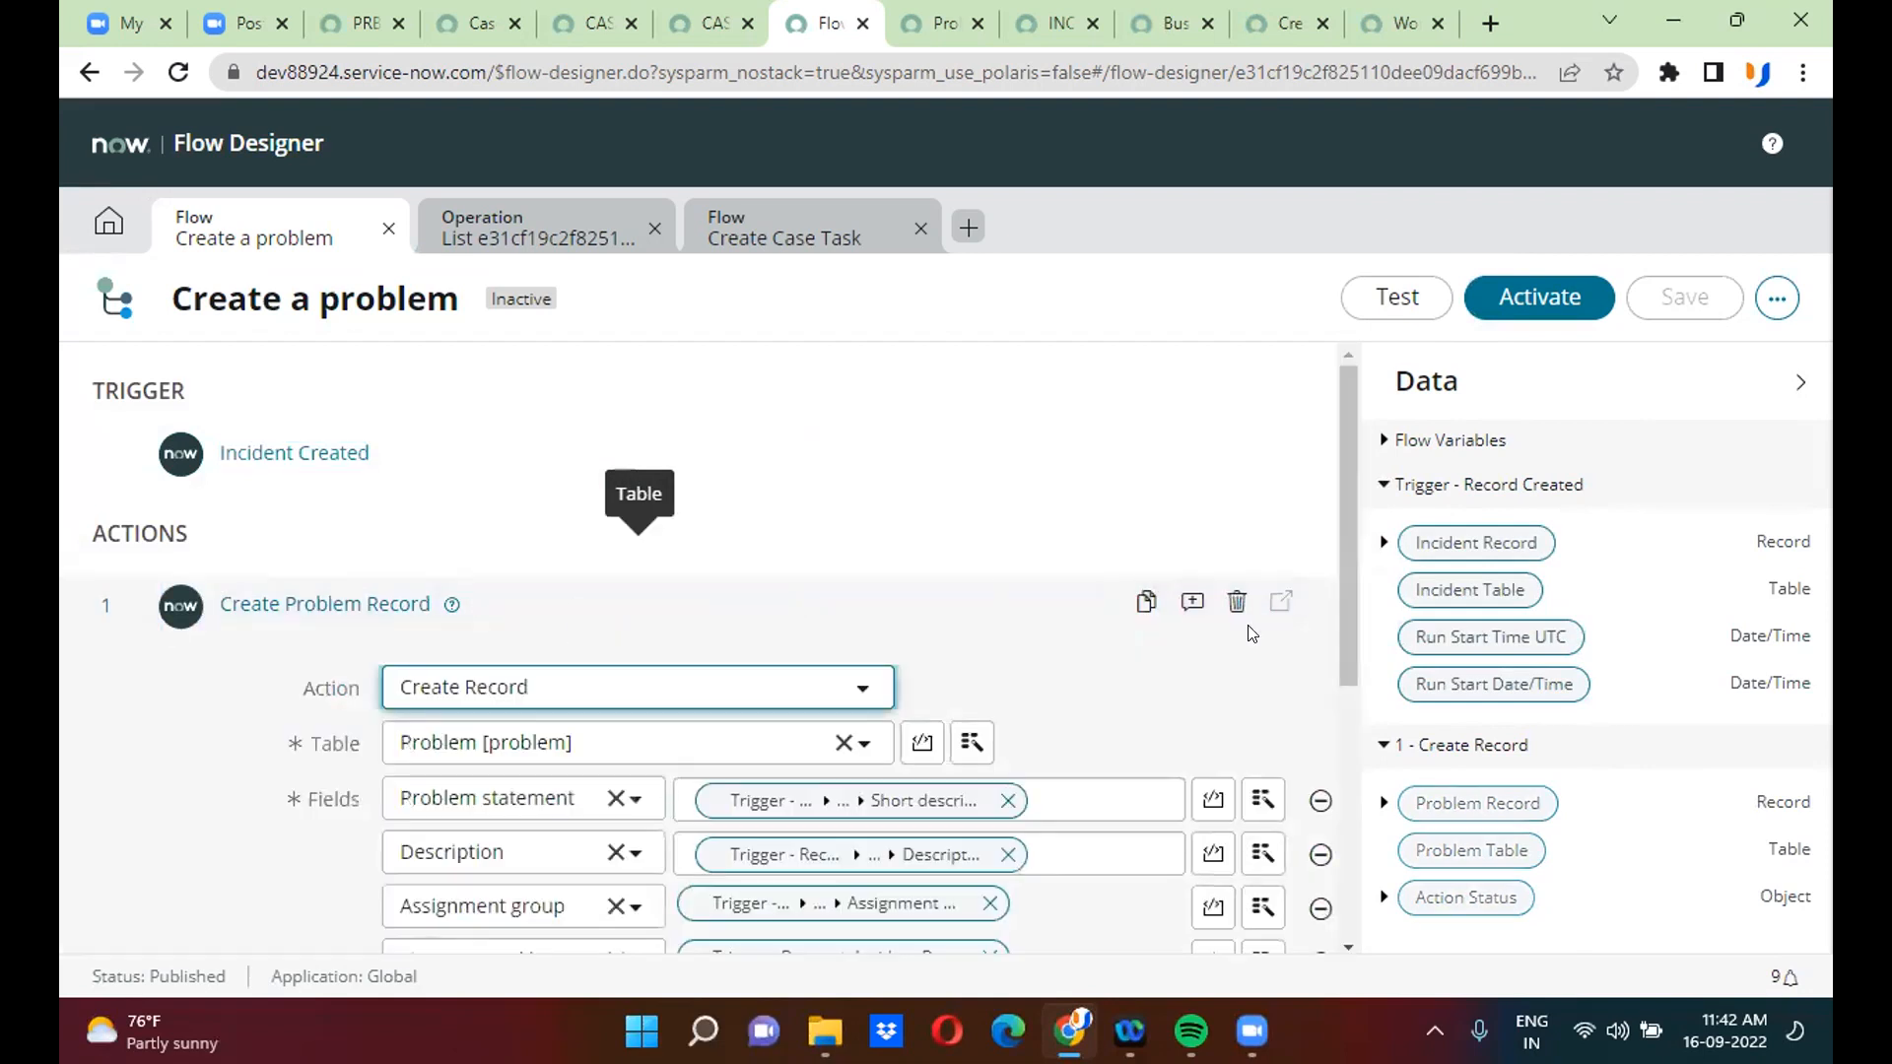
mouse_move(1344, 433)
left_mouse_down()
mouse_move(1344, 520)
mouse_move(1344, 434)
left_mouse_up()
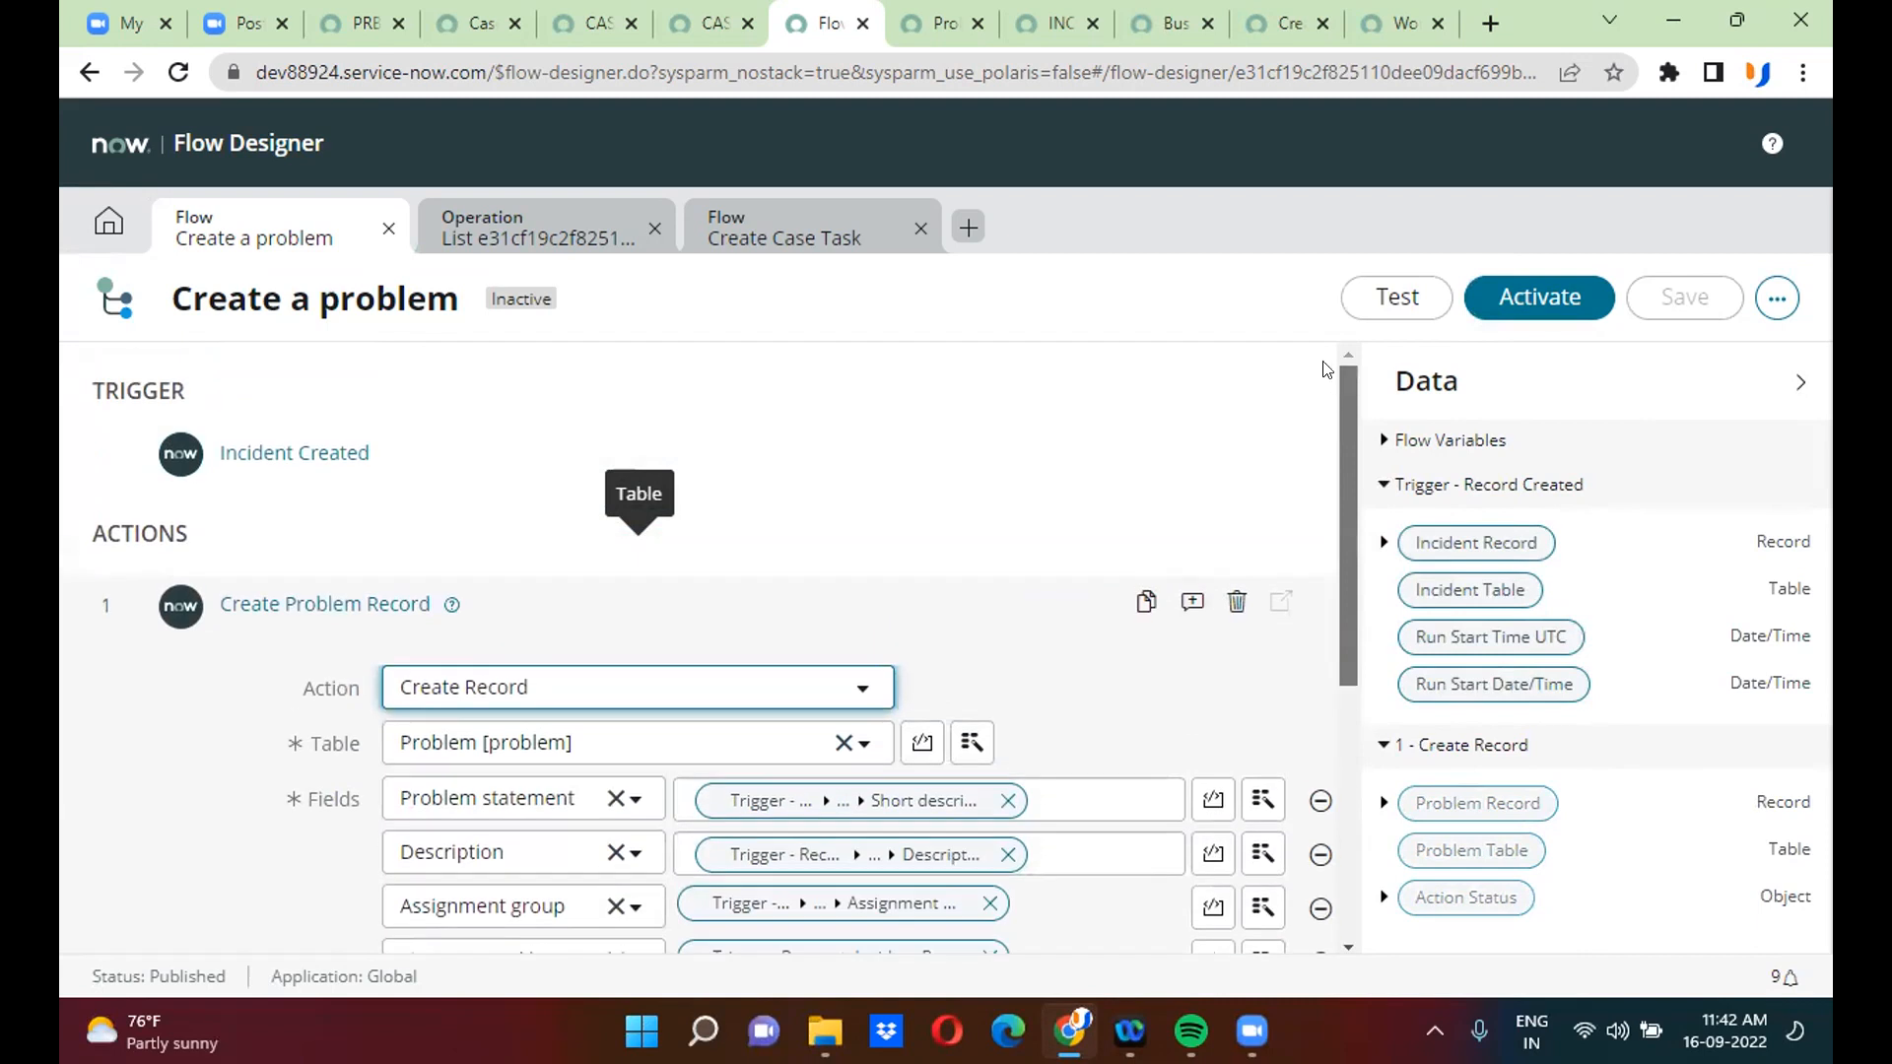
left_click(803, 436)
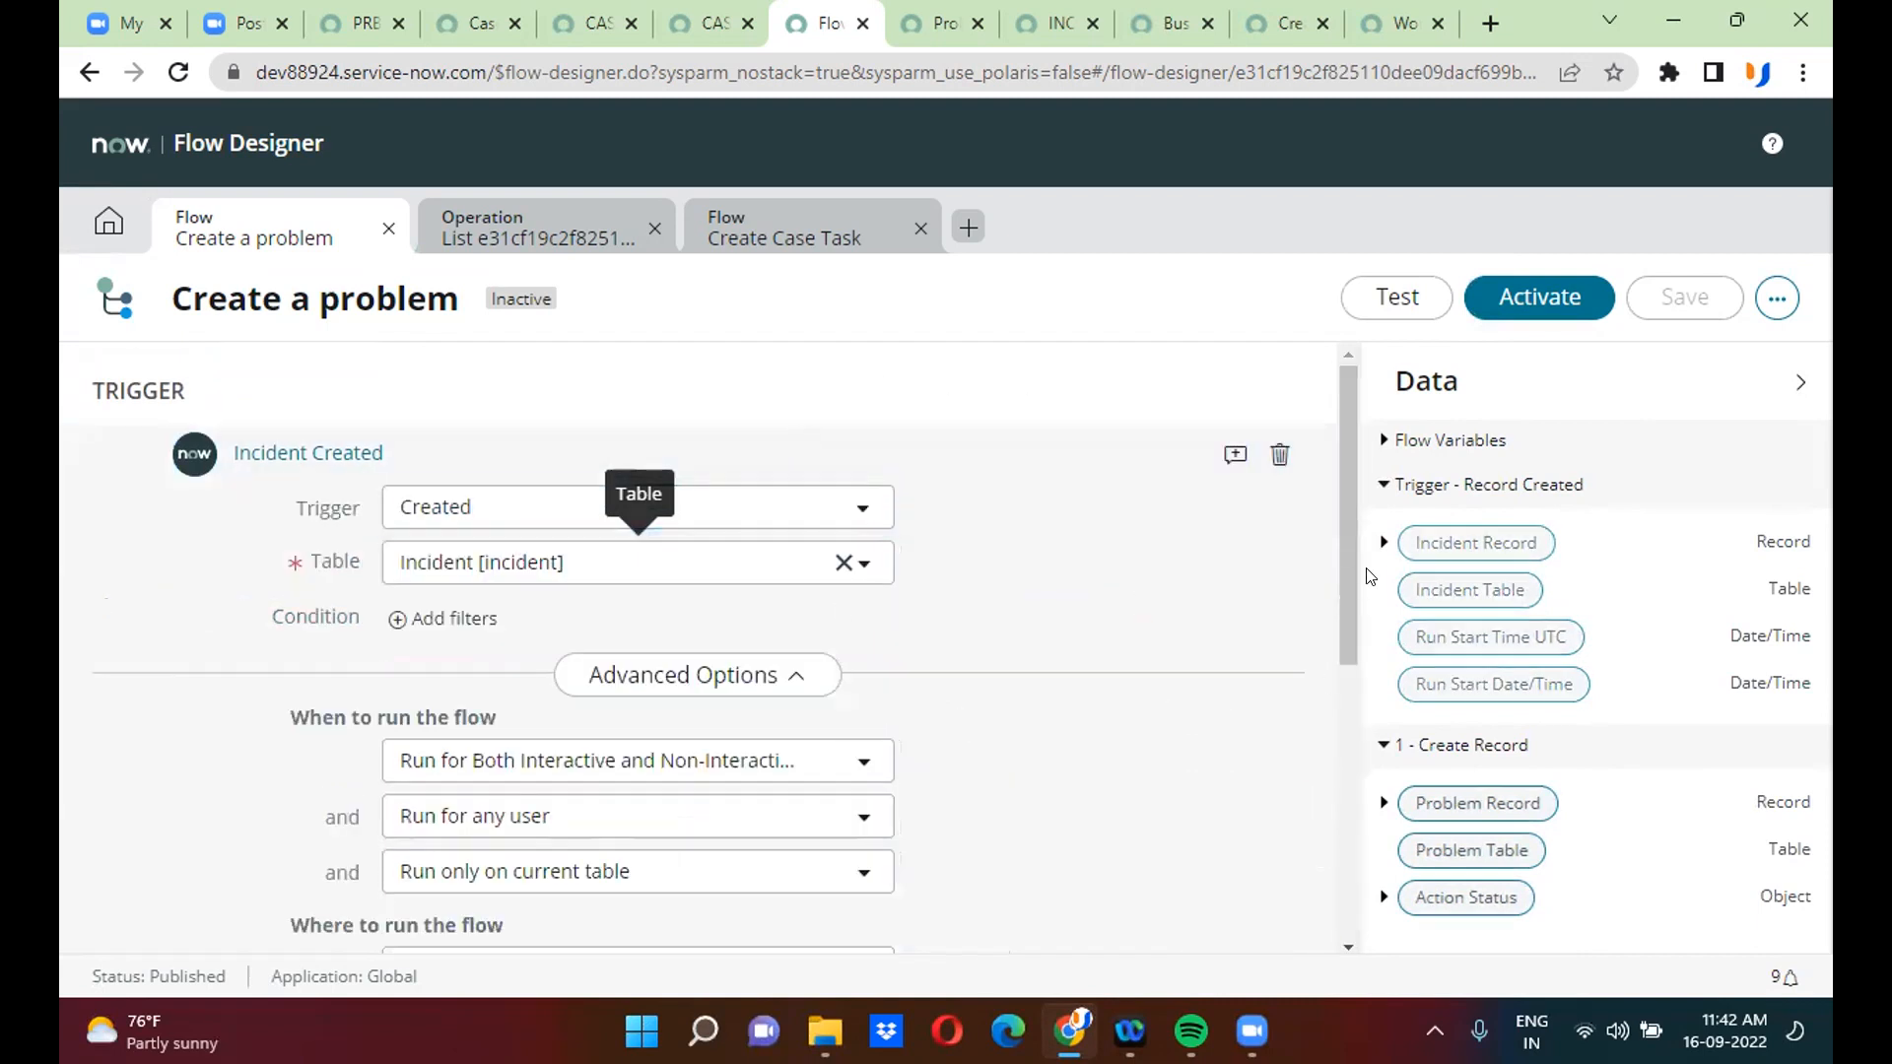
- Set the Incident Created trigger in the Create a problem flow to run on current and extended tables
left_click_drag(1350, 558, 1348, 603)
left_click(703, 777)
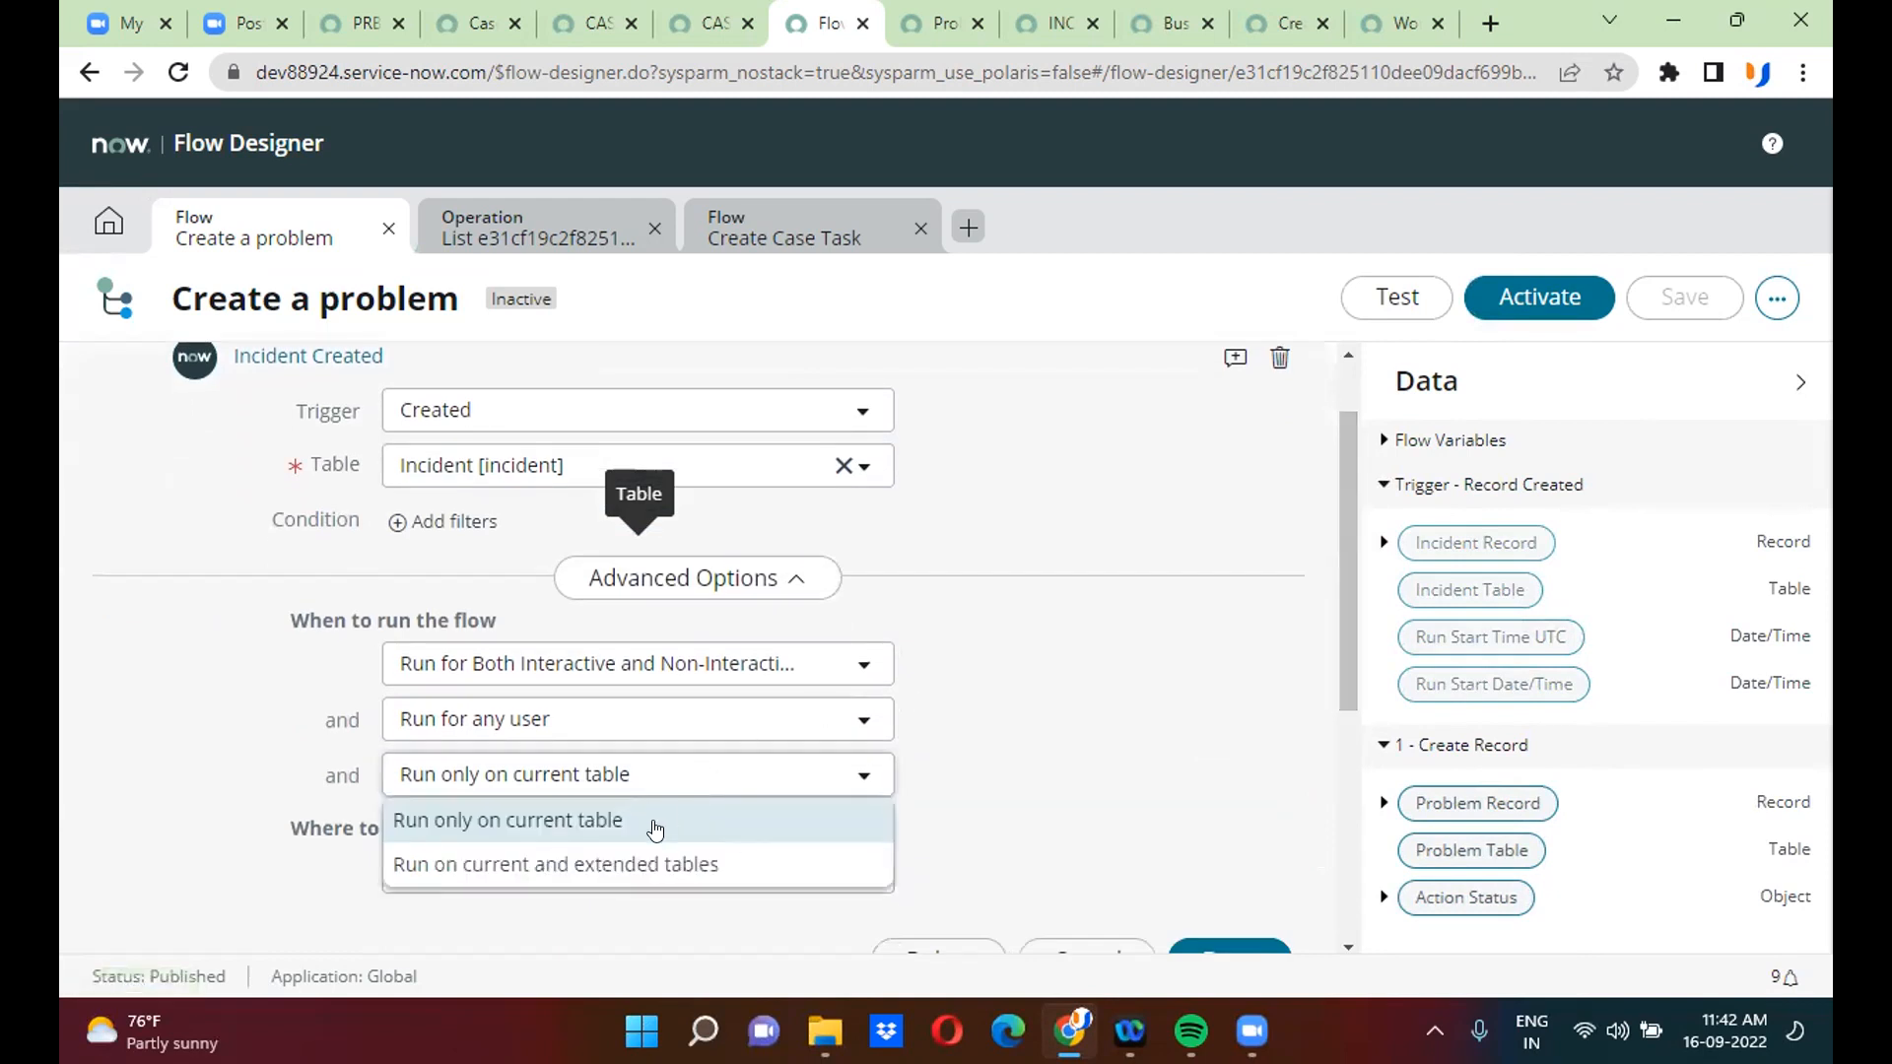
left_click(625, 863)
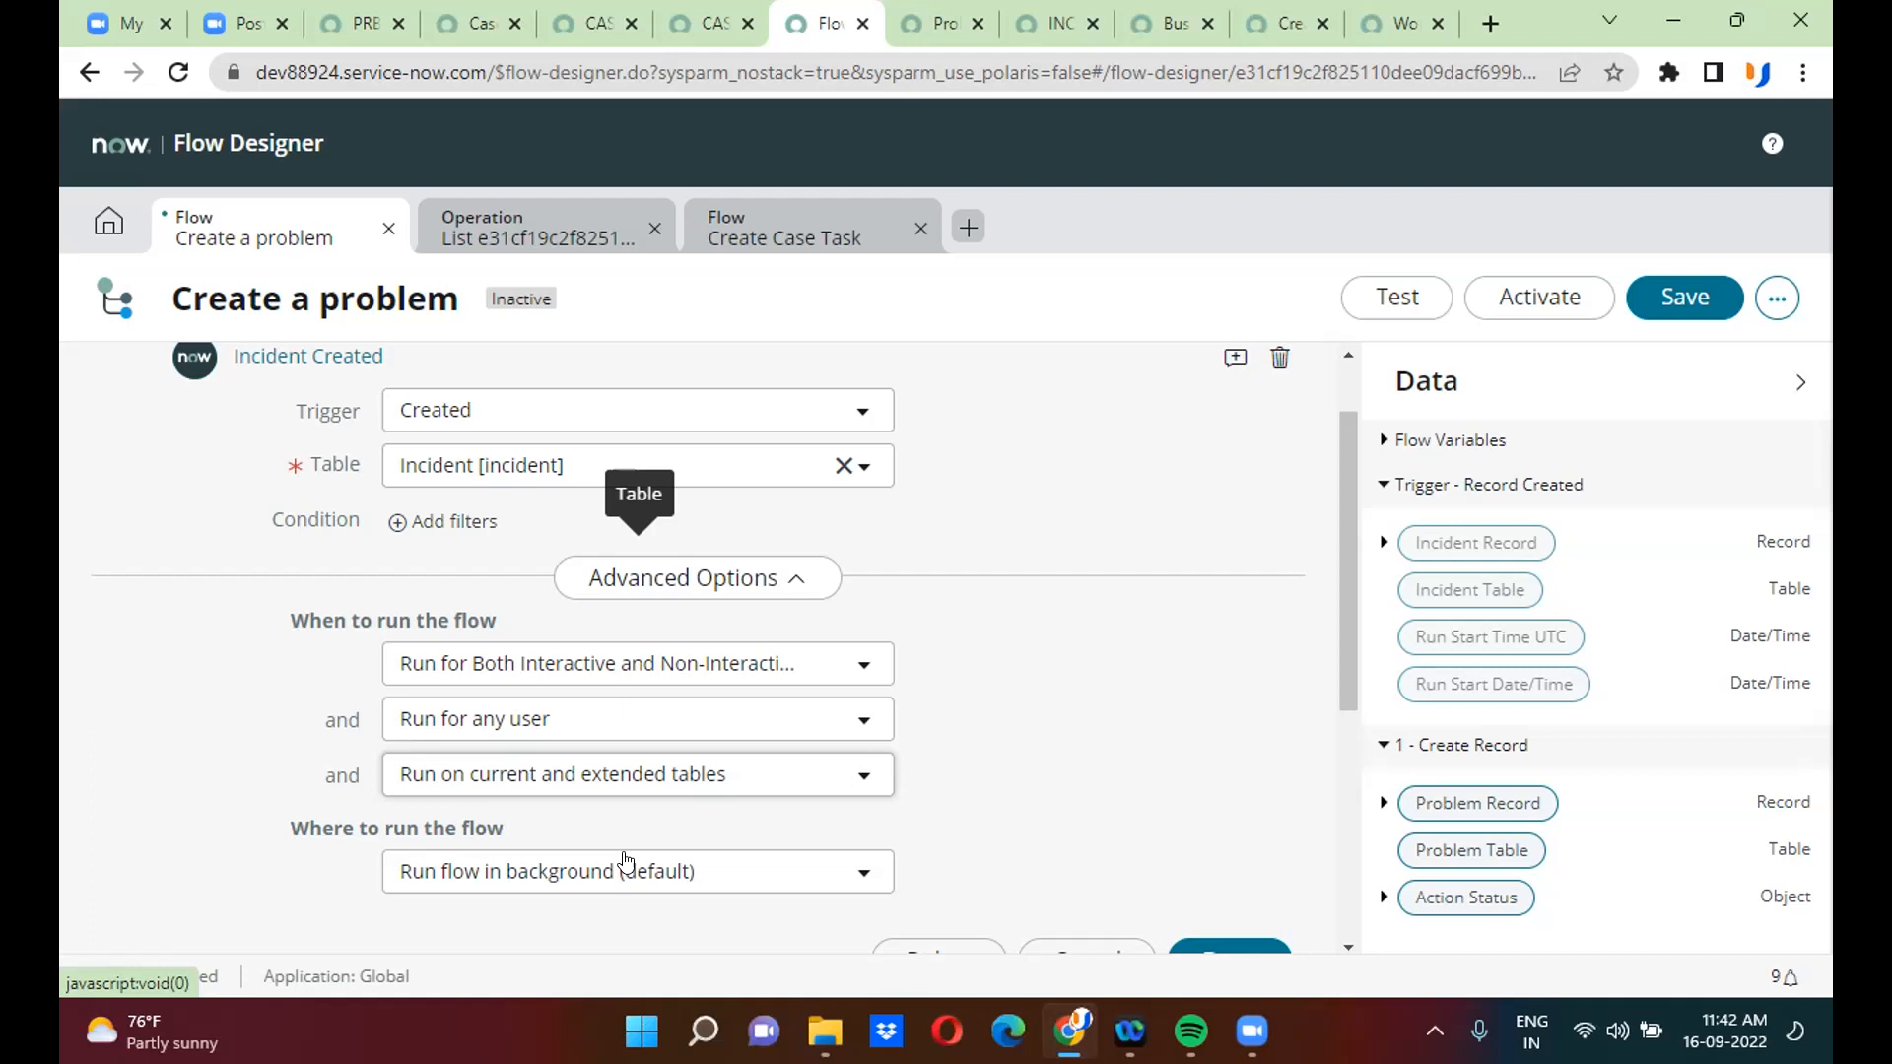
- Examine the Case Created trigger's run options in the Create Case Task flow, and review the Create Case Task Record action's field mappings
left_click(778, 242)
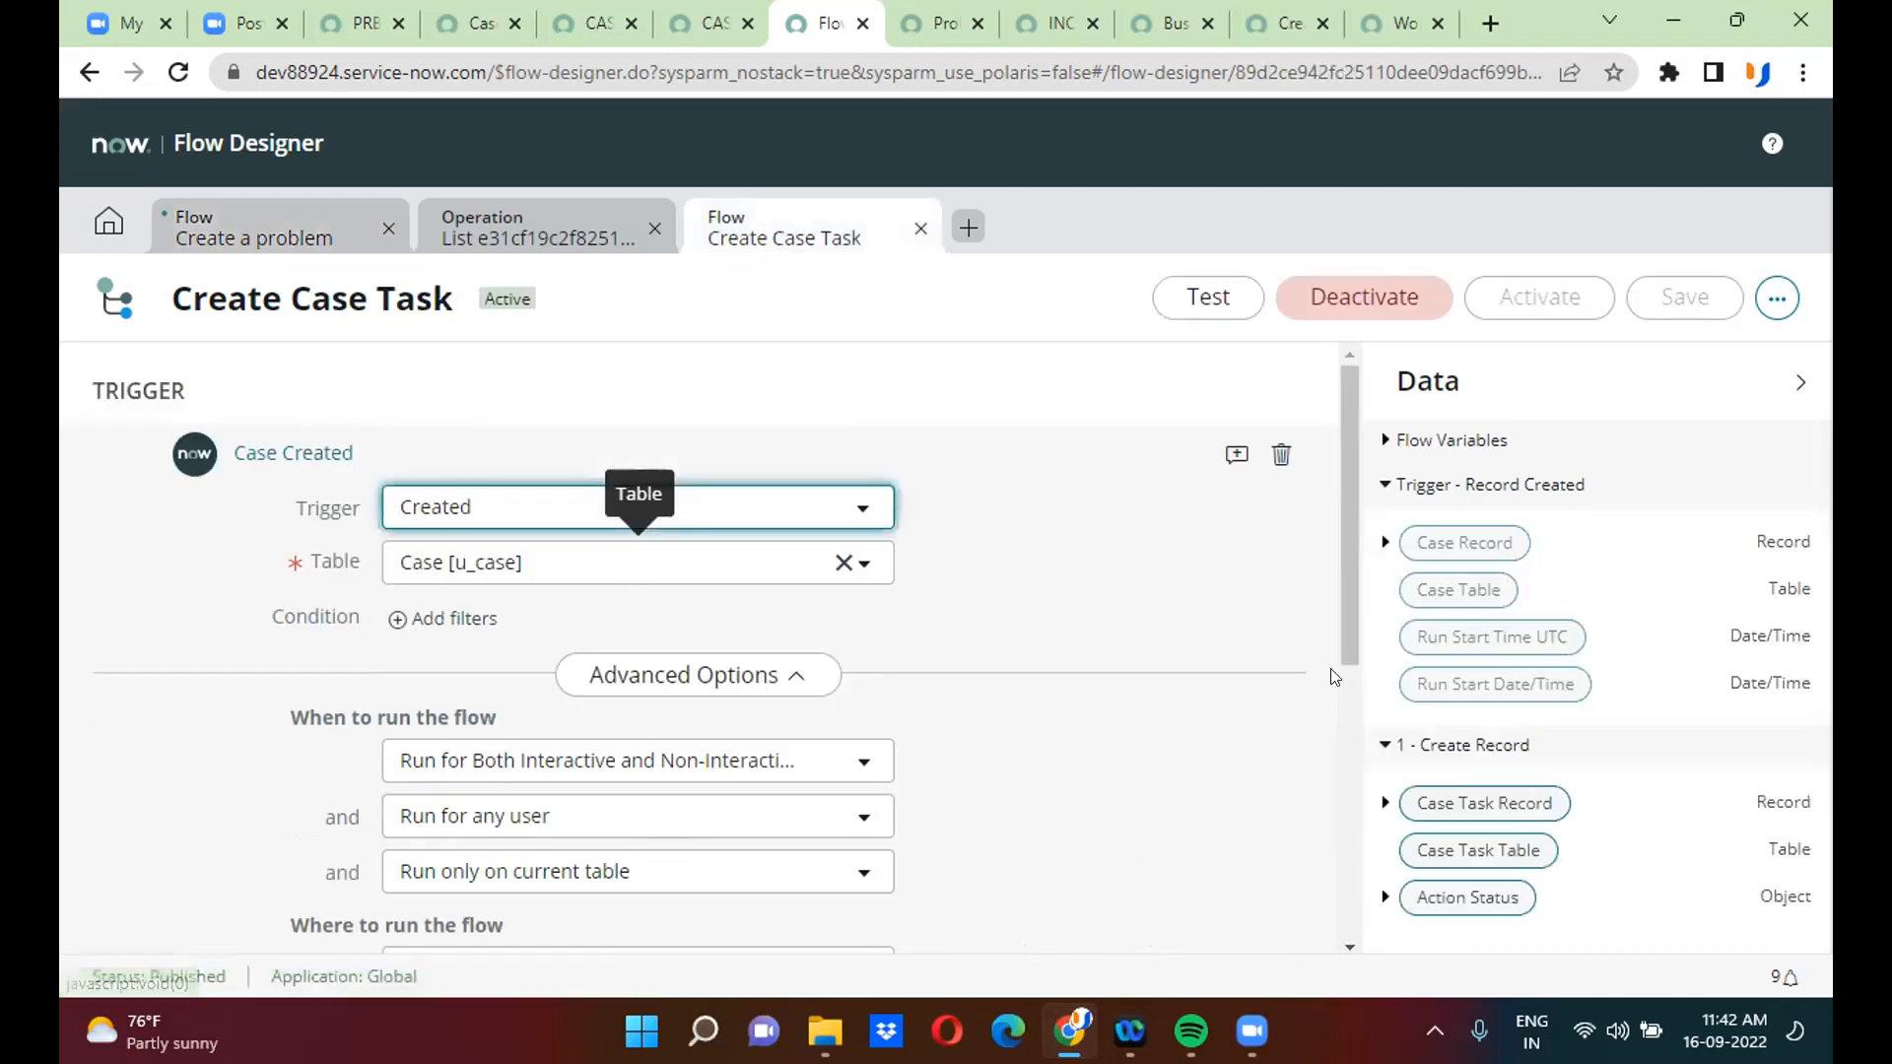
left_click(600, 876)
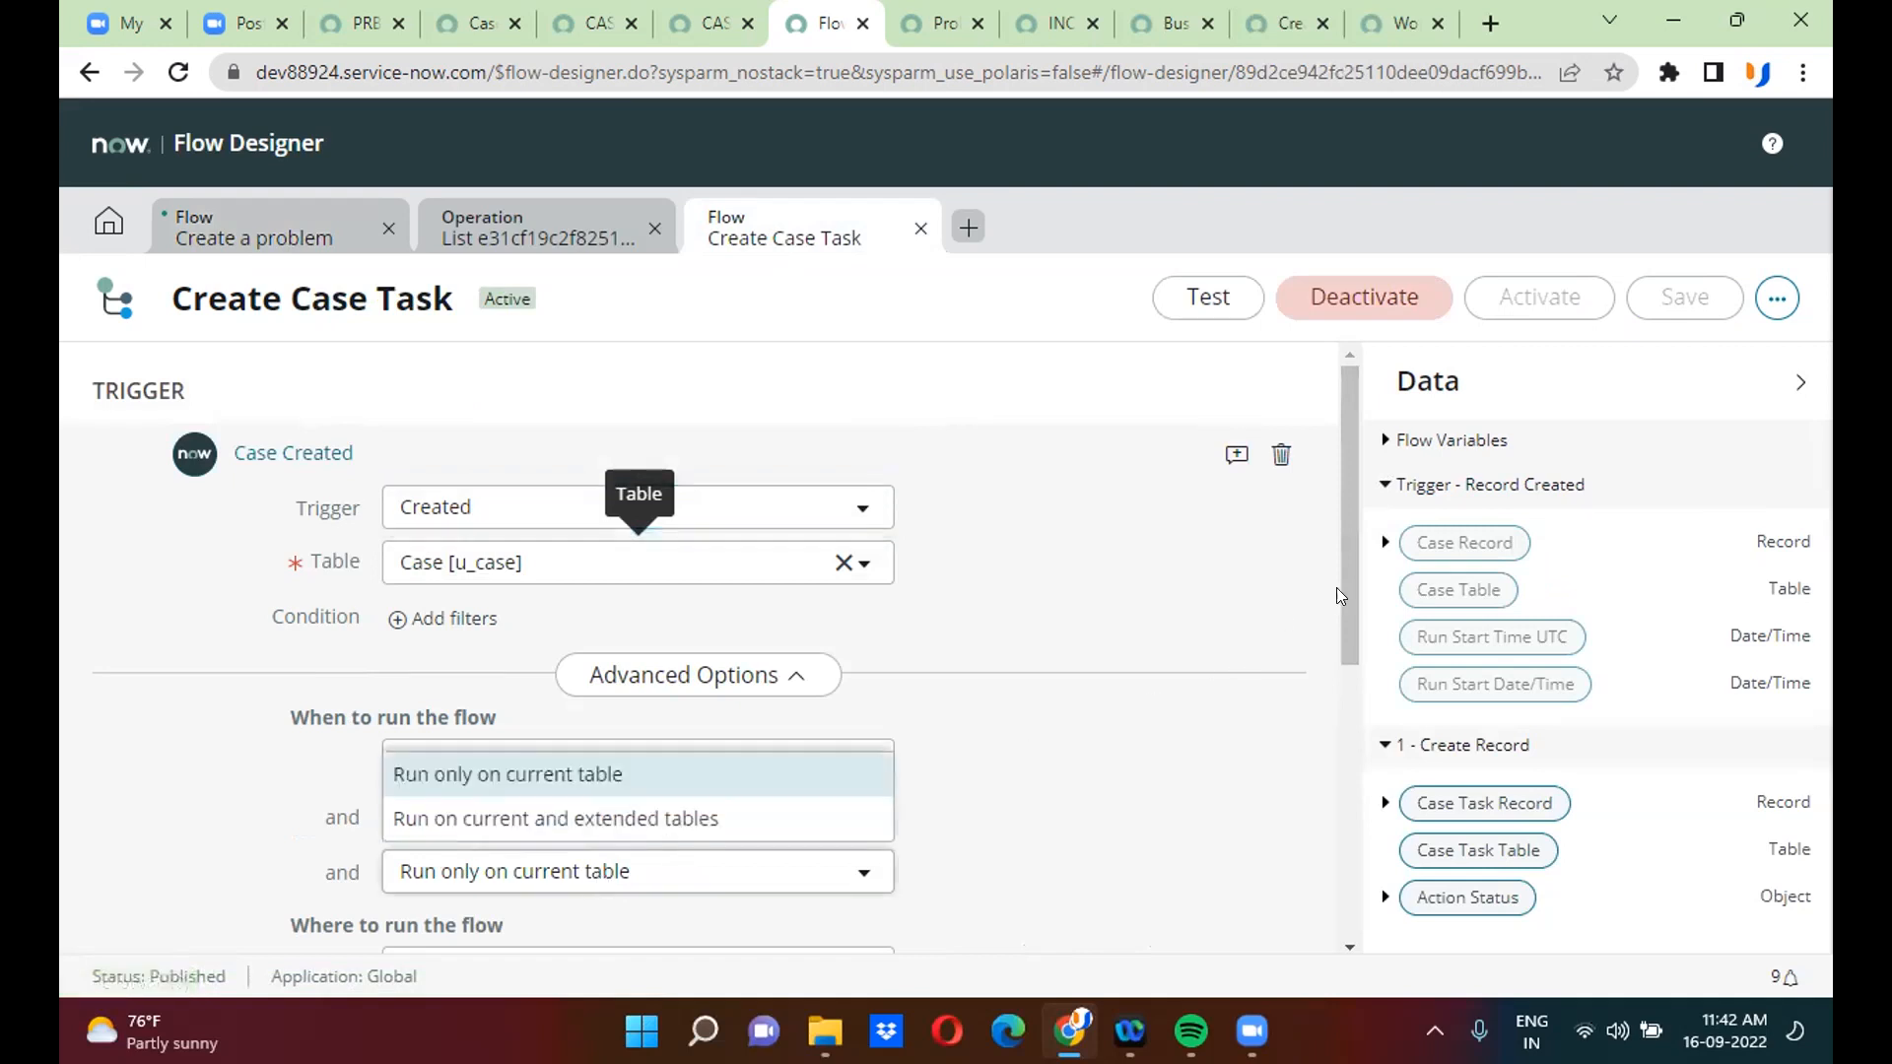
left_click(1344, 564)
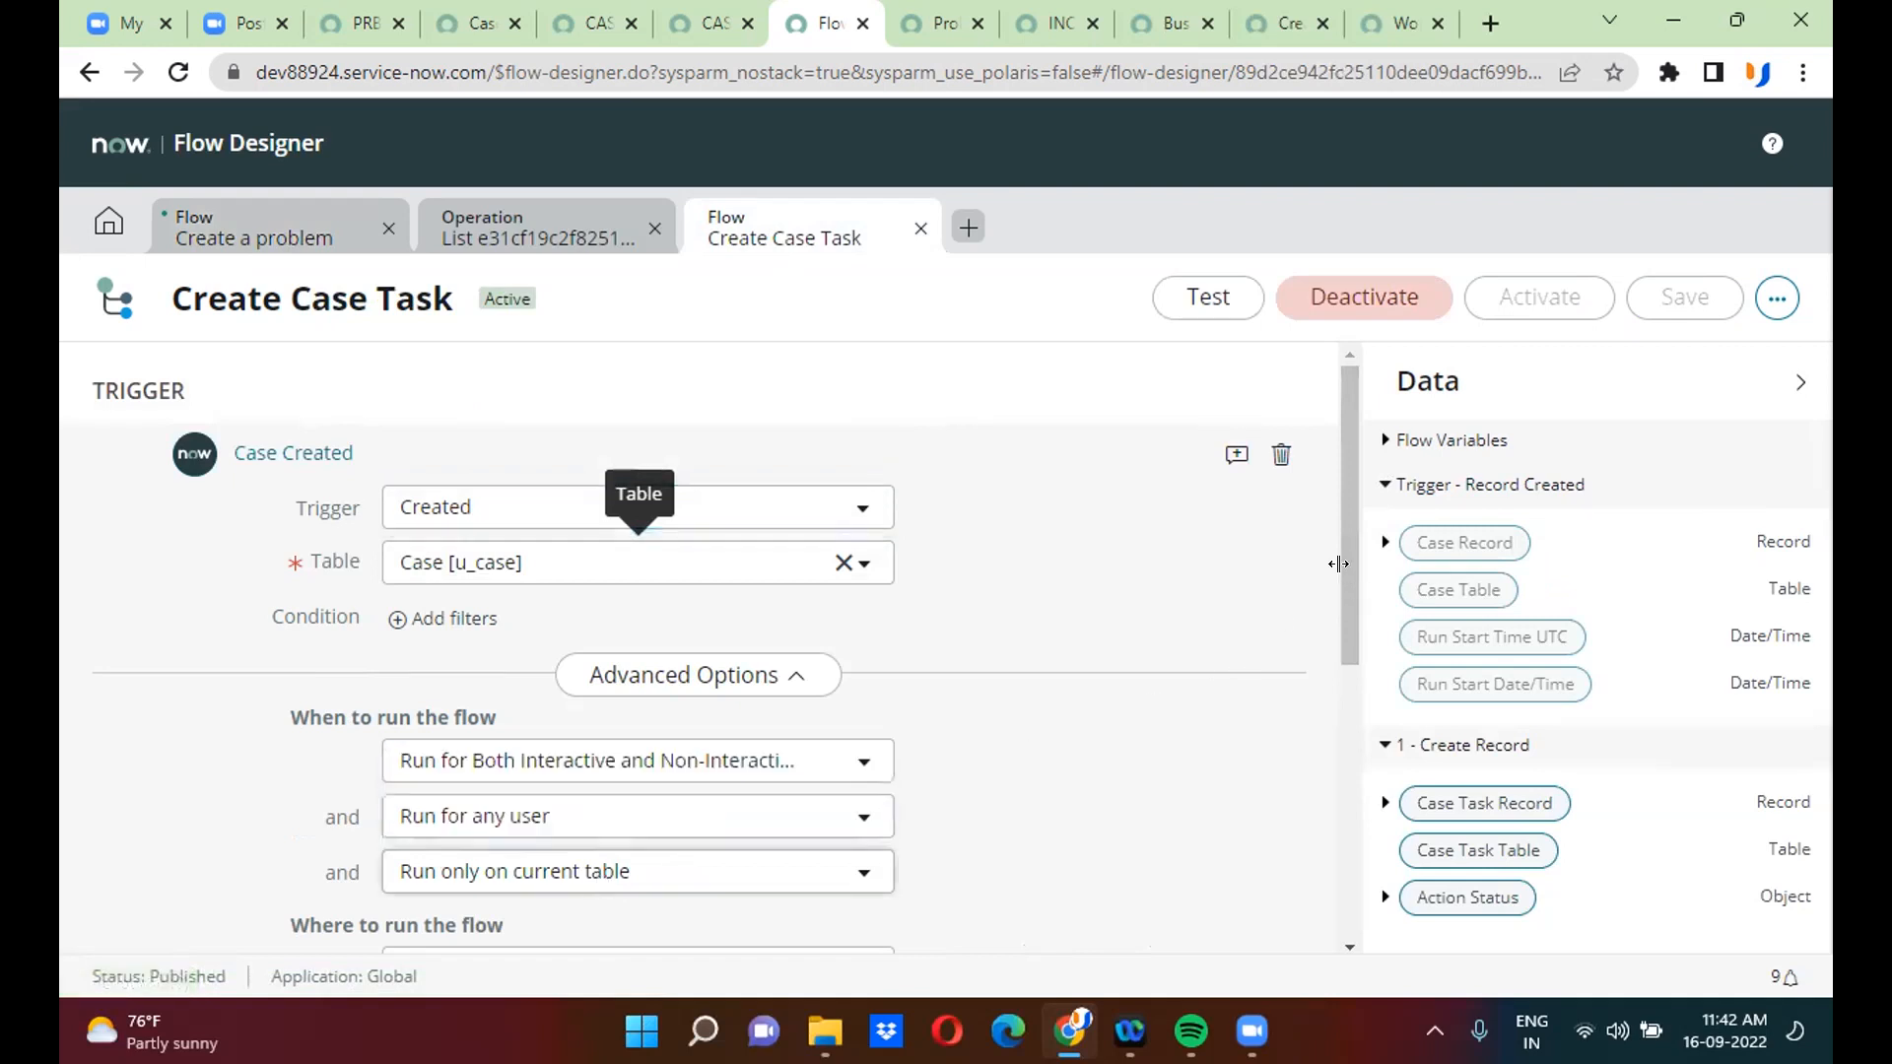
left_click(1350, 695)
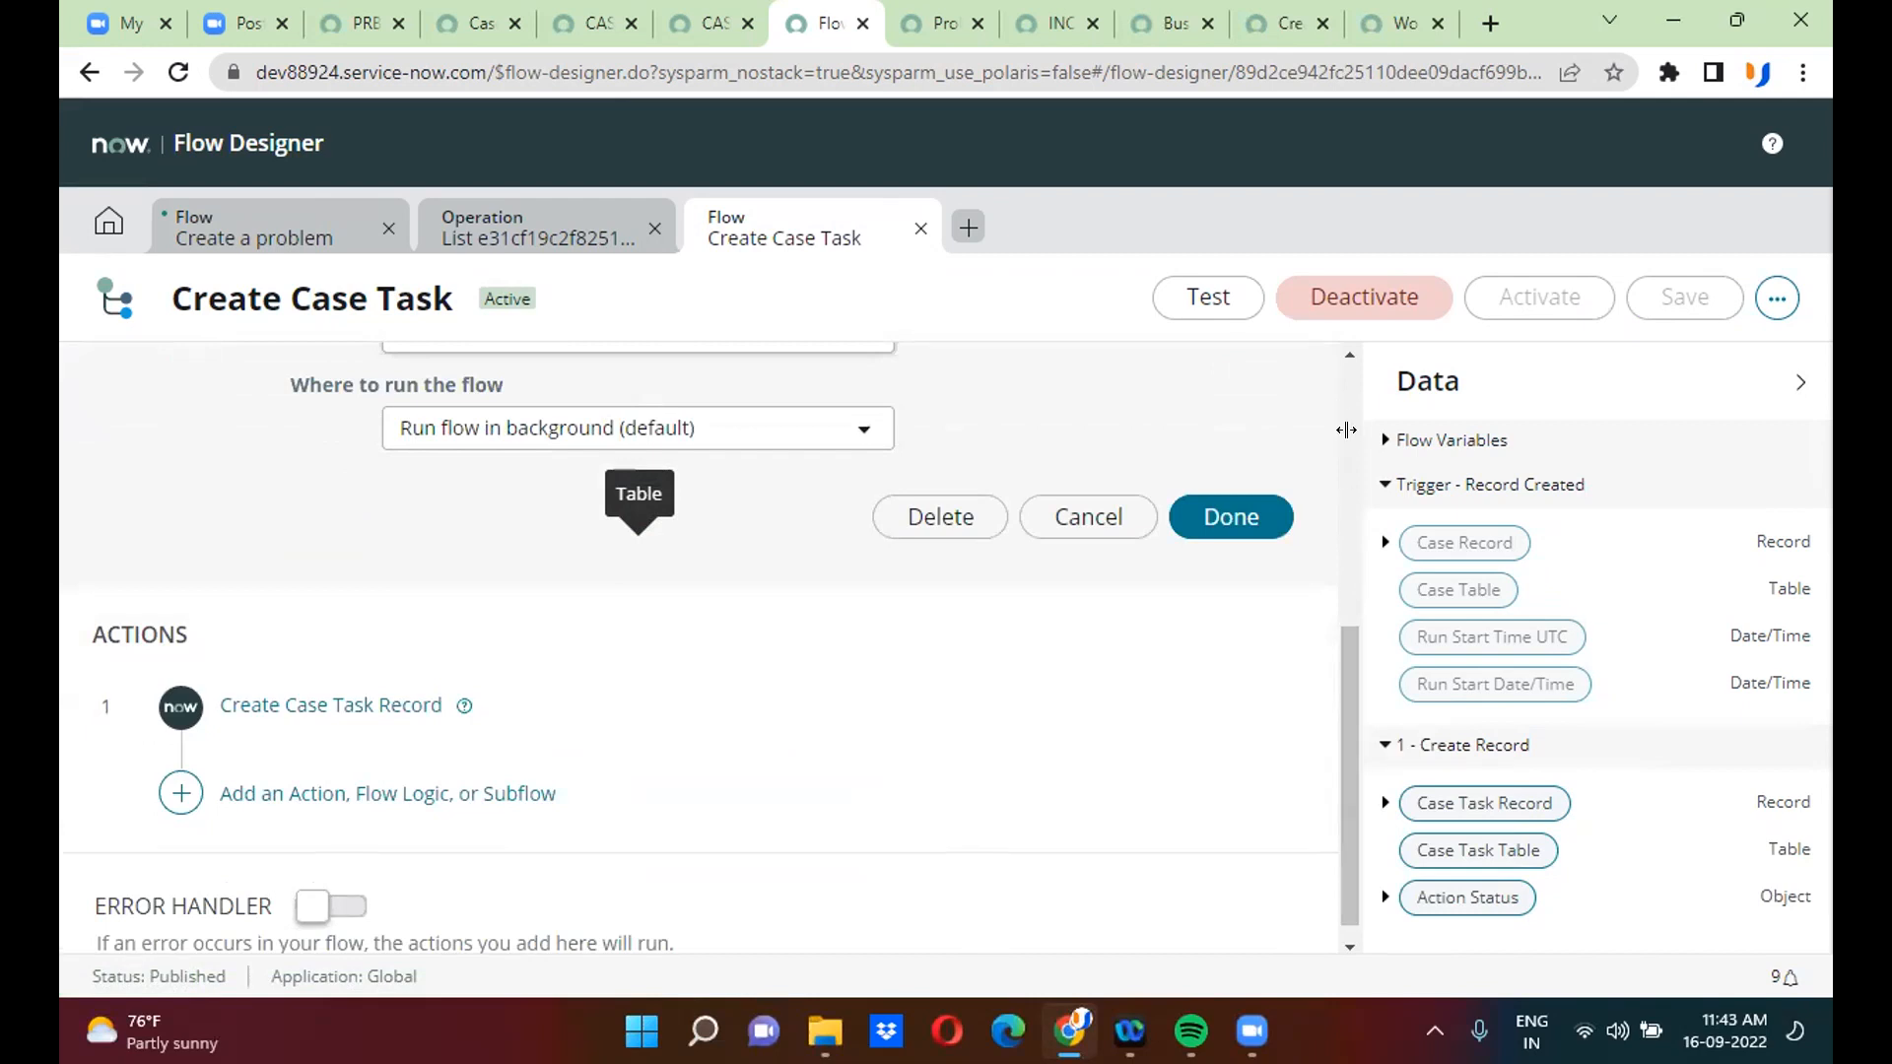
scroll(1346, 519, "up", 5)
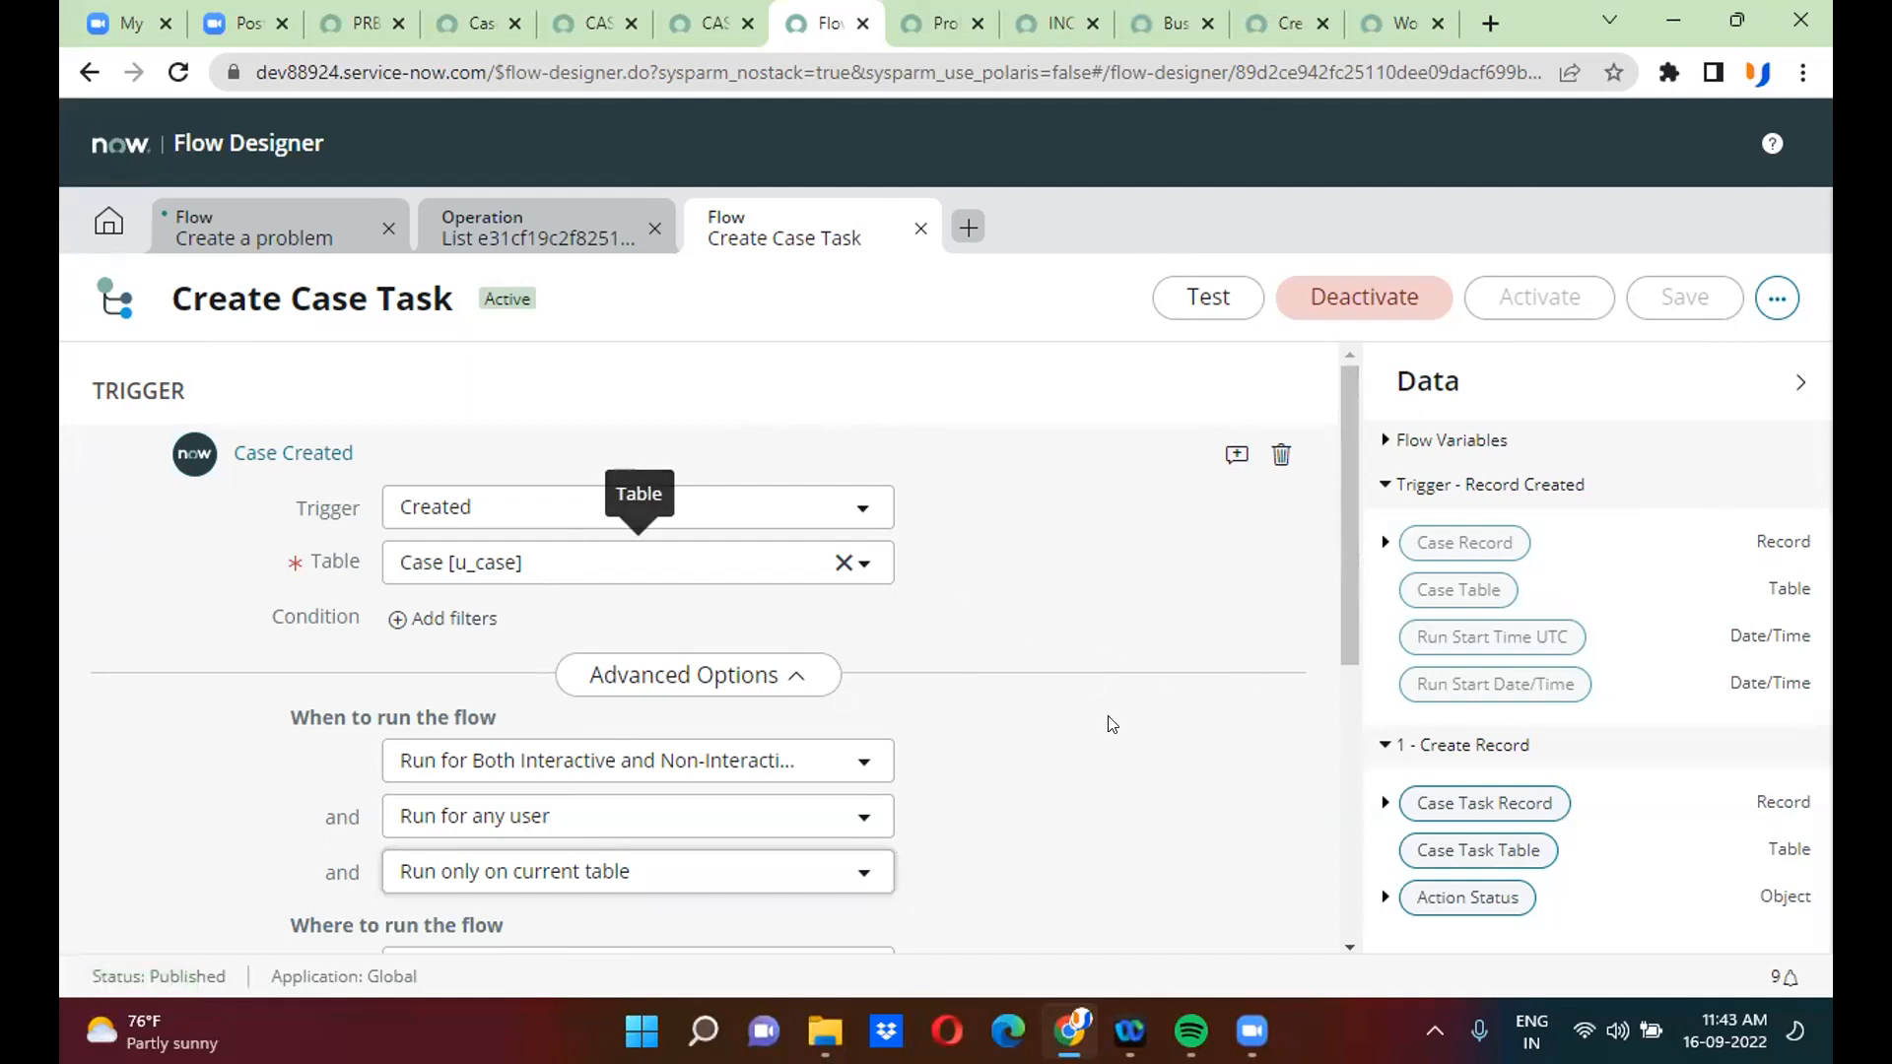
scroll(1344, 546, "down", 3)
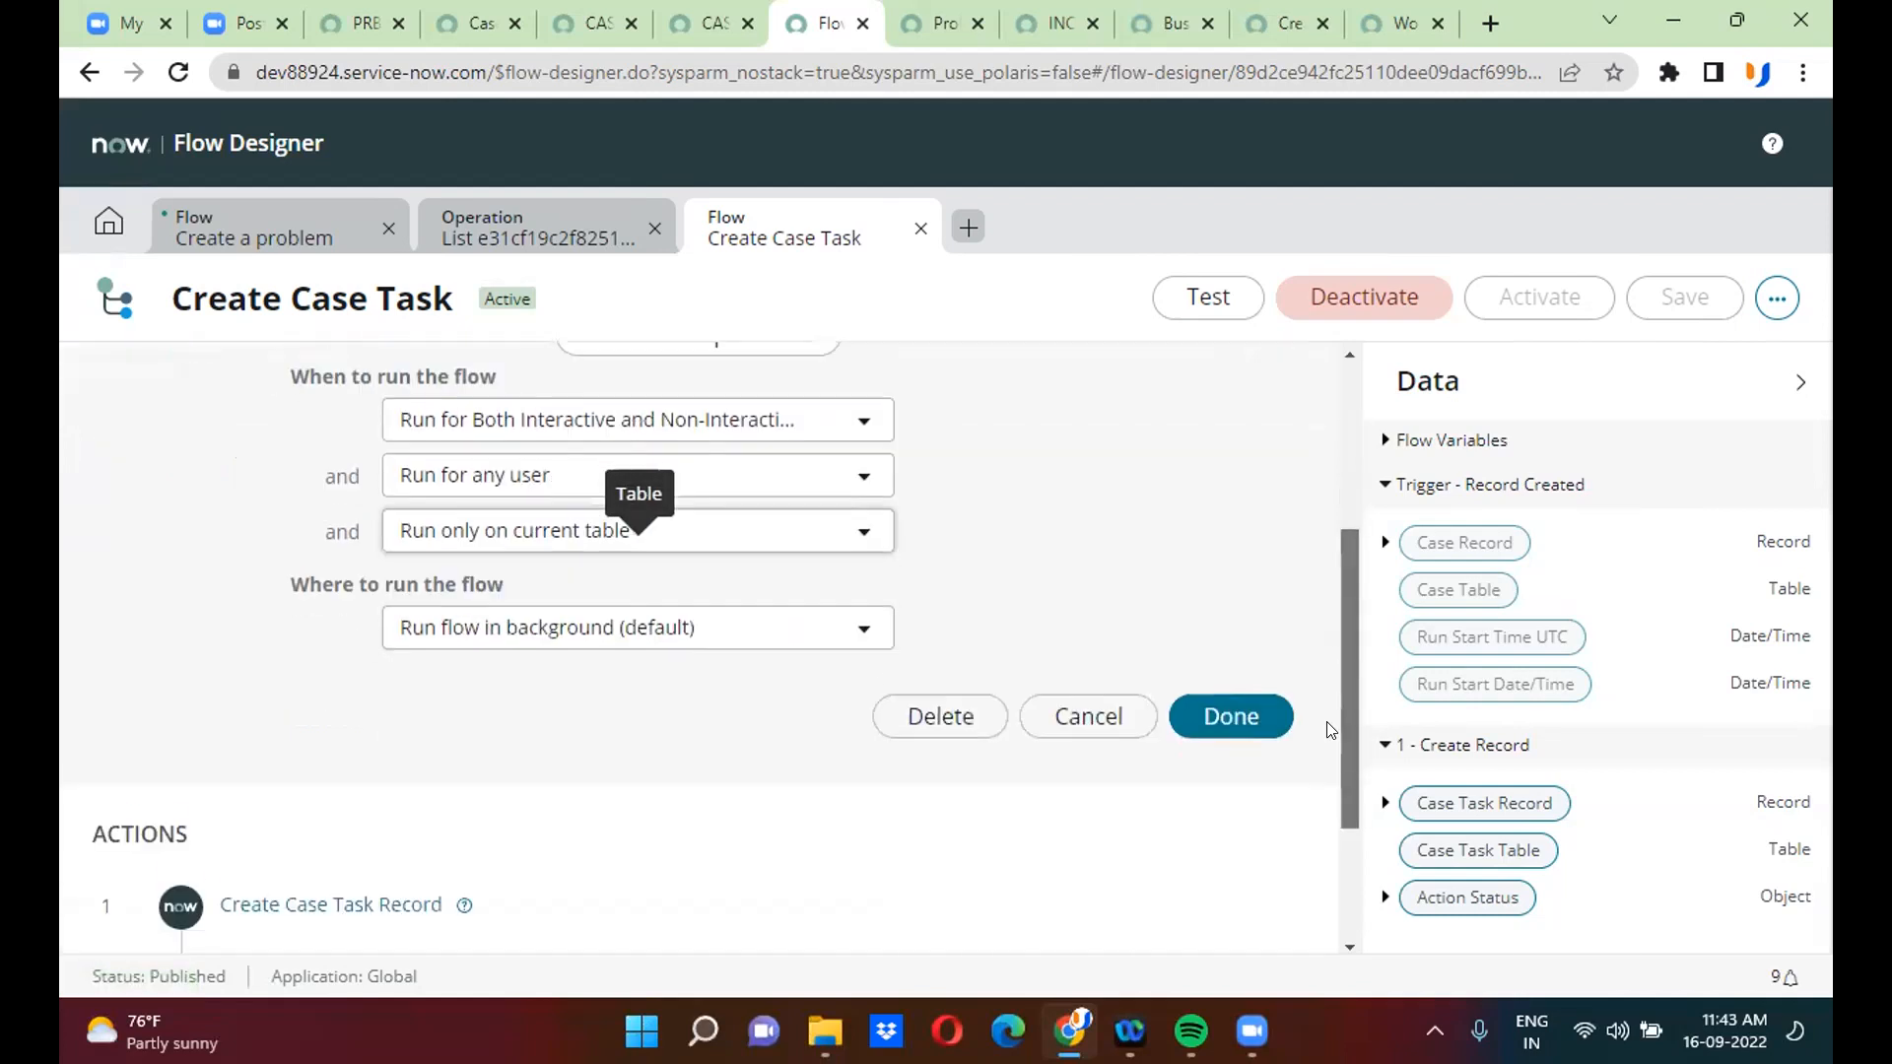
left_click(1245, 690)
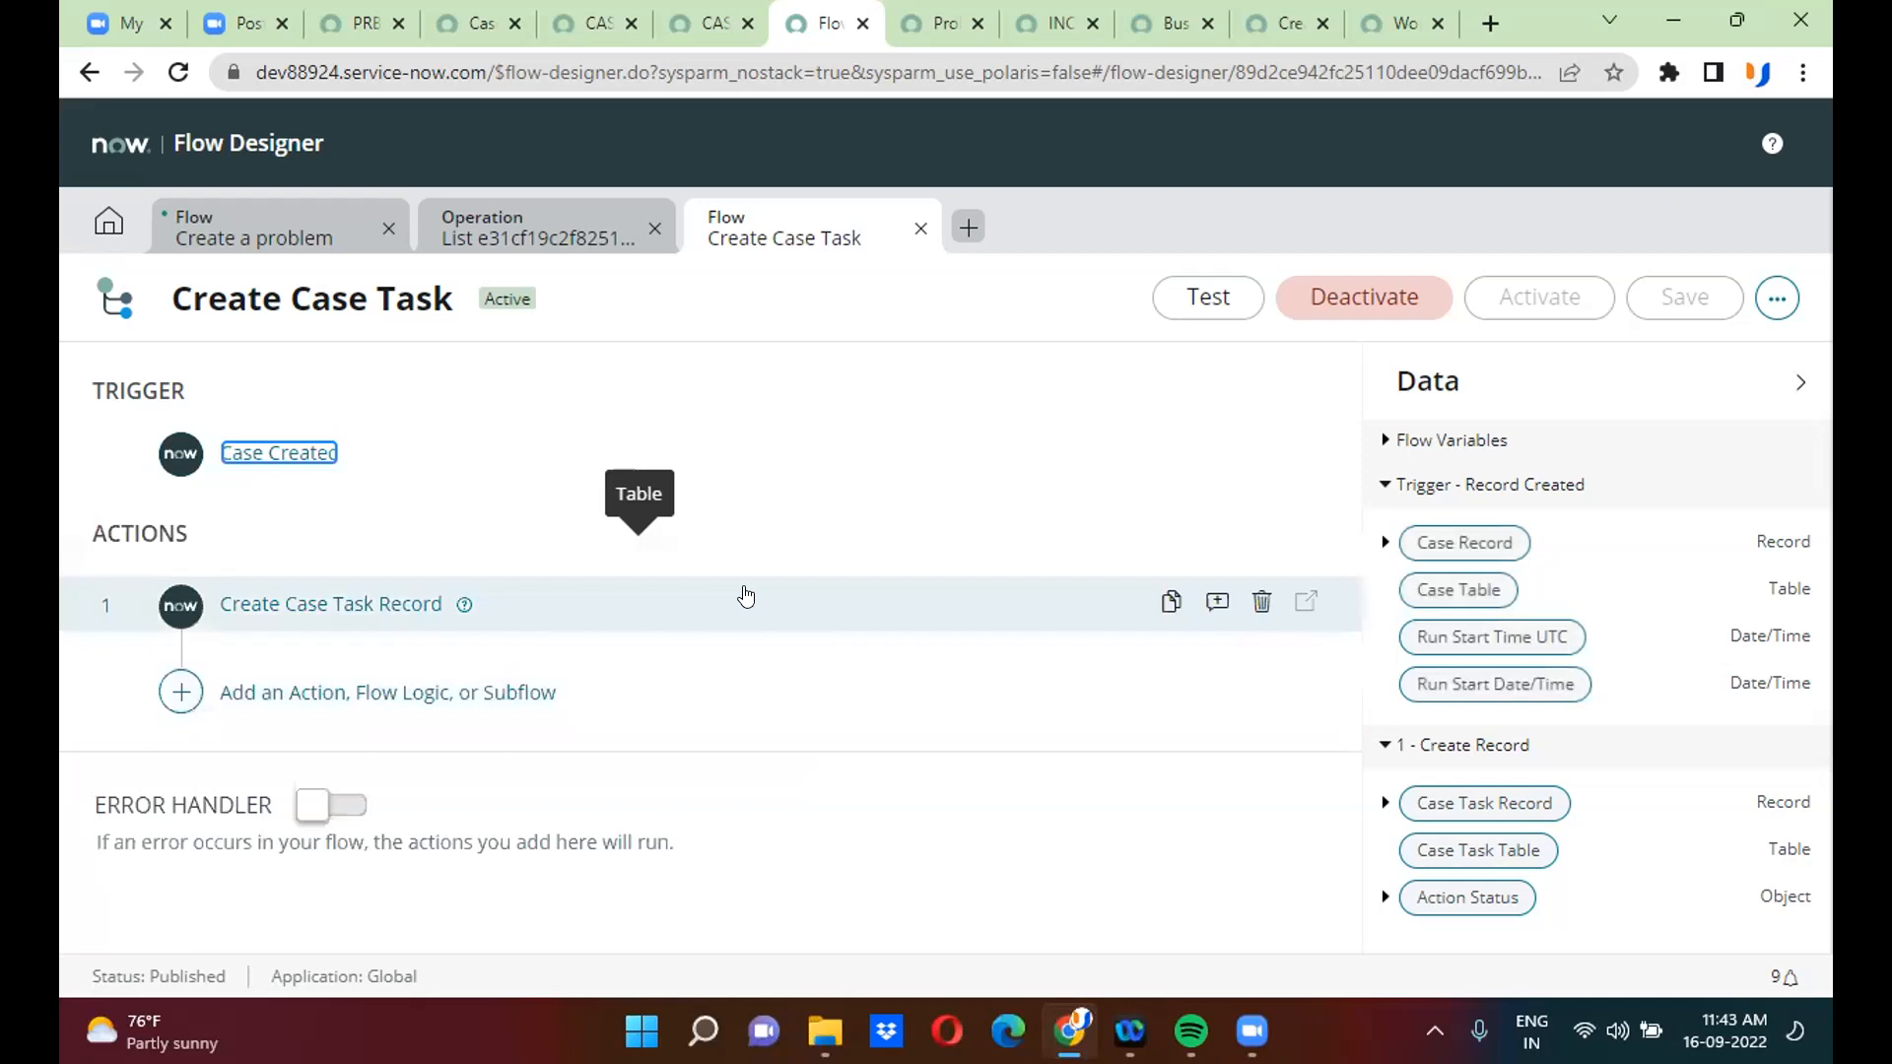
left_click(168, 611)
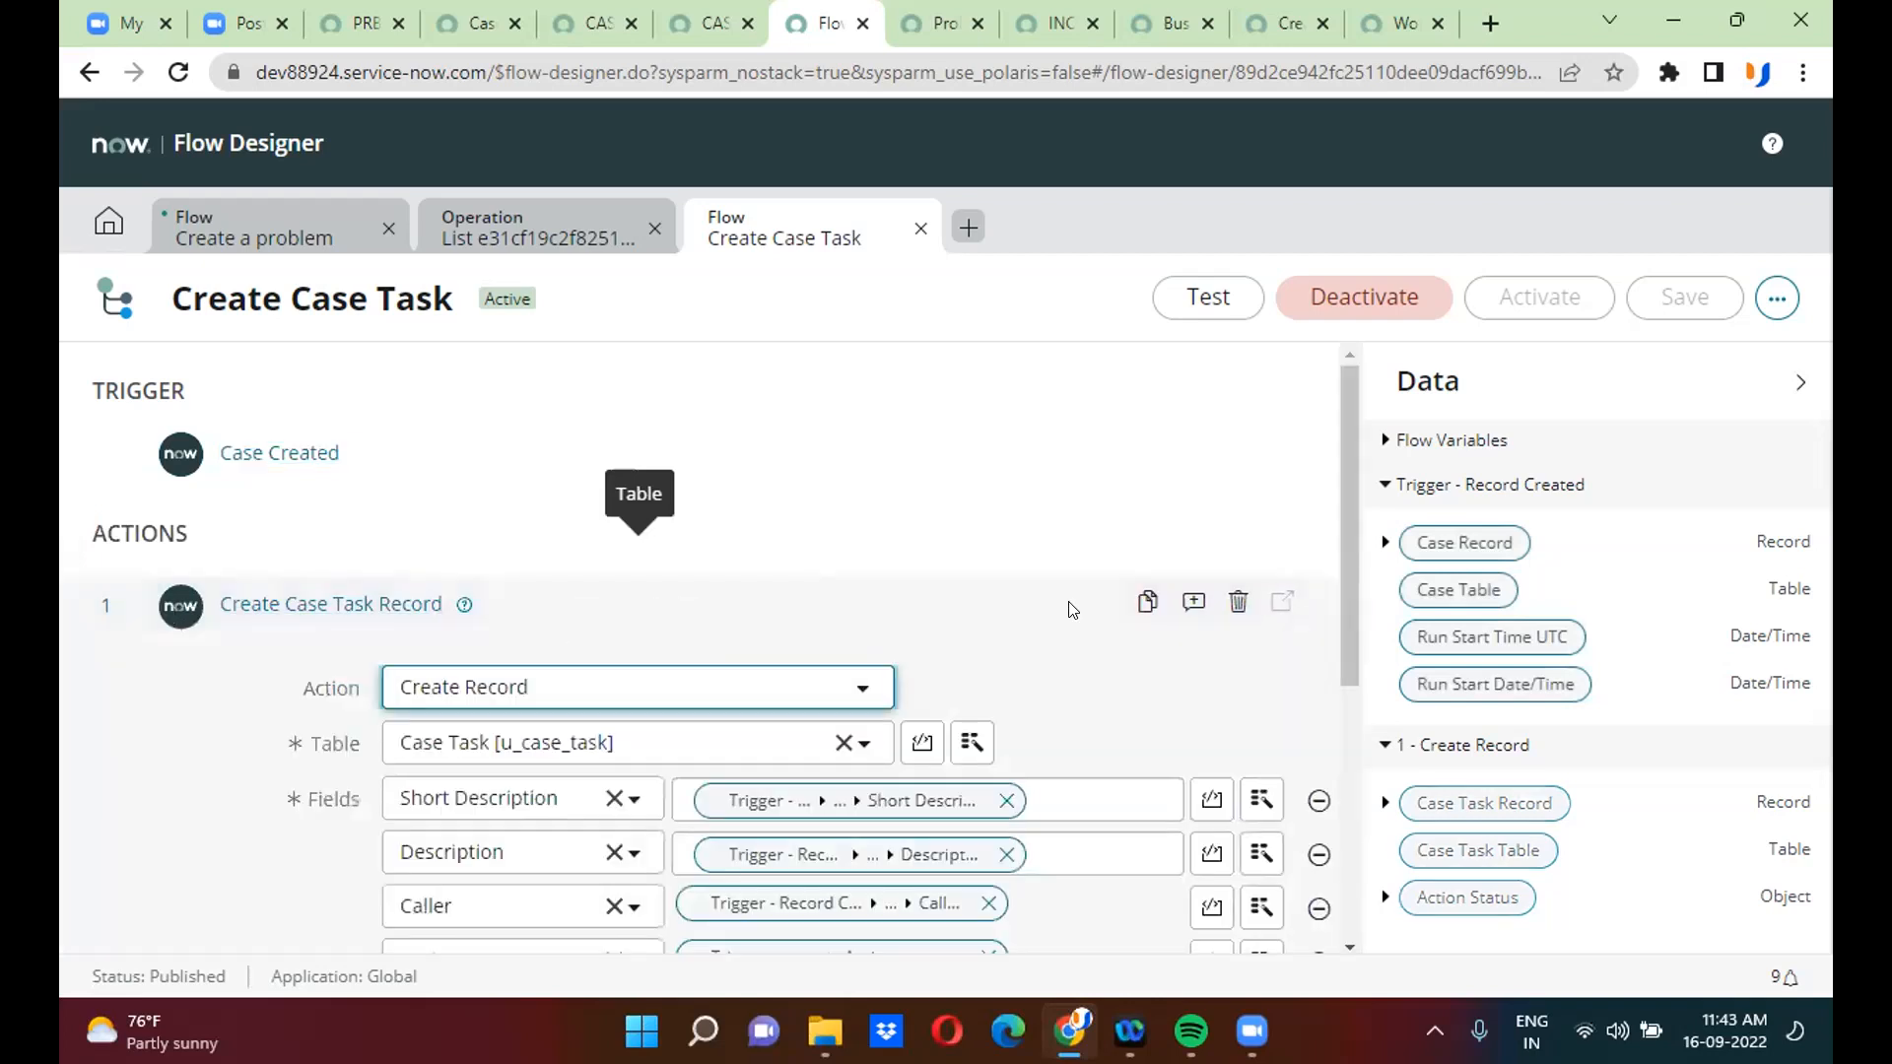
left_click_drag(1346, 495, 1336, 607)
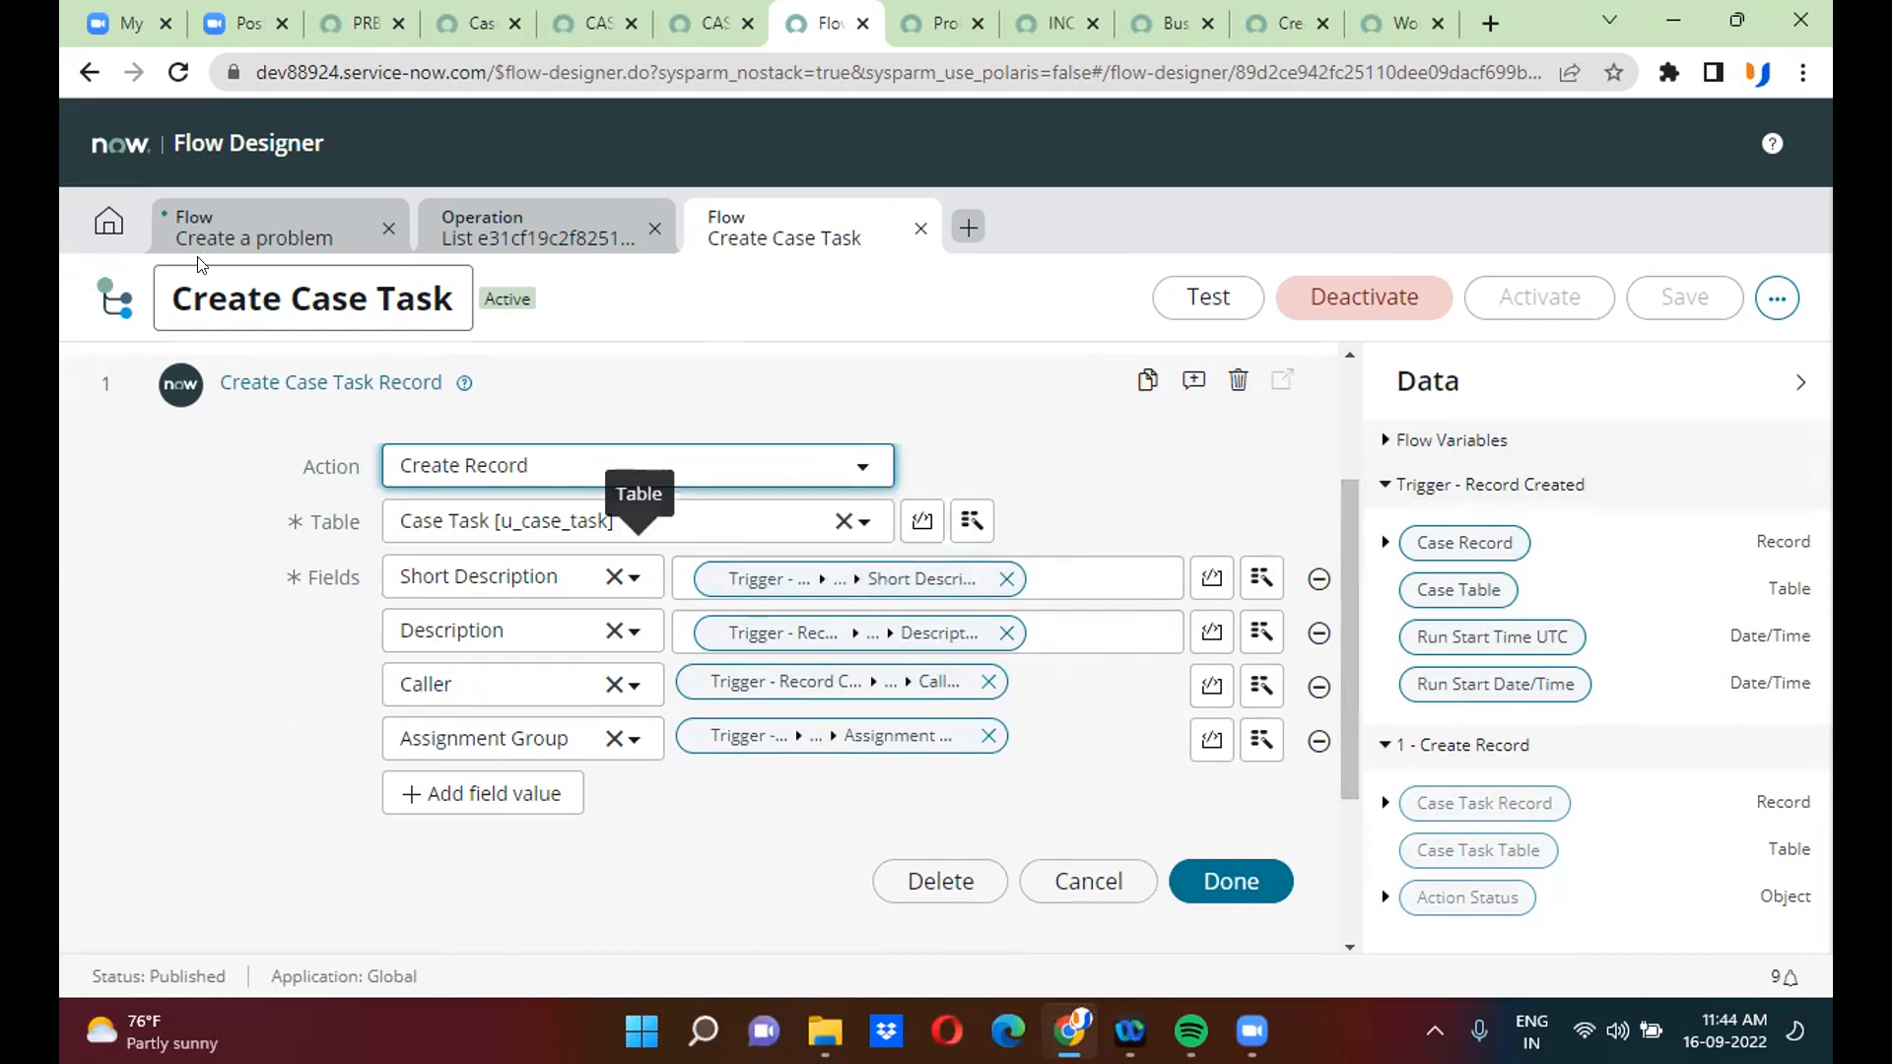
- Create a new flow named "Send Remainders" in the Global application
left_click(99, 225)
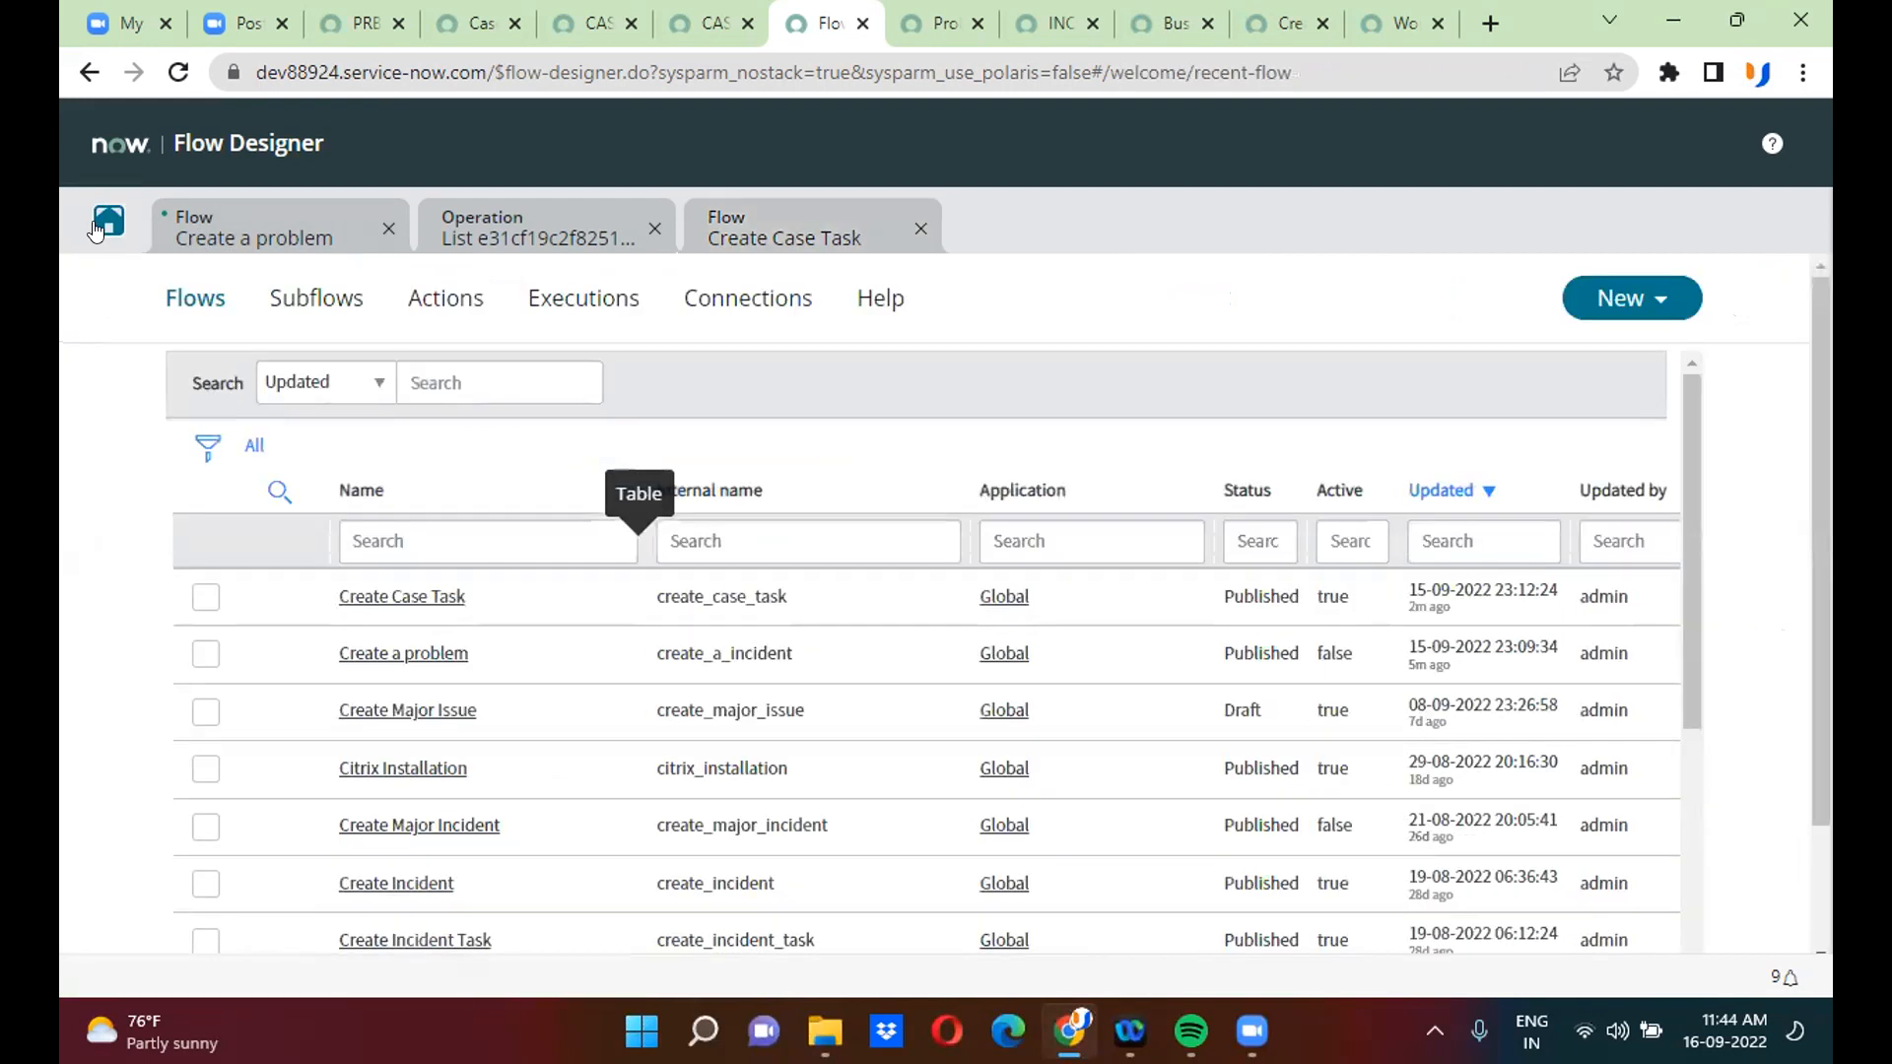
left_click(1629, 288)
left_click(1635, 346)
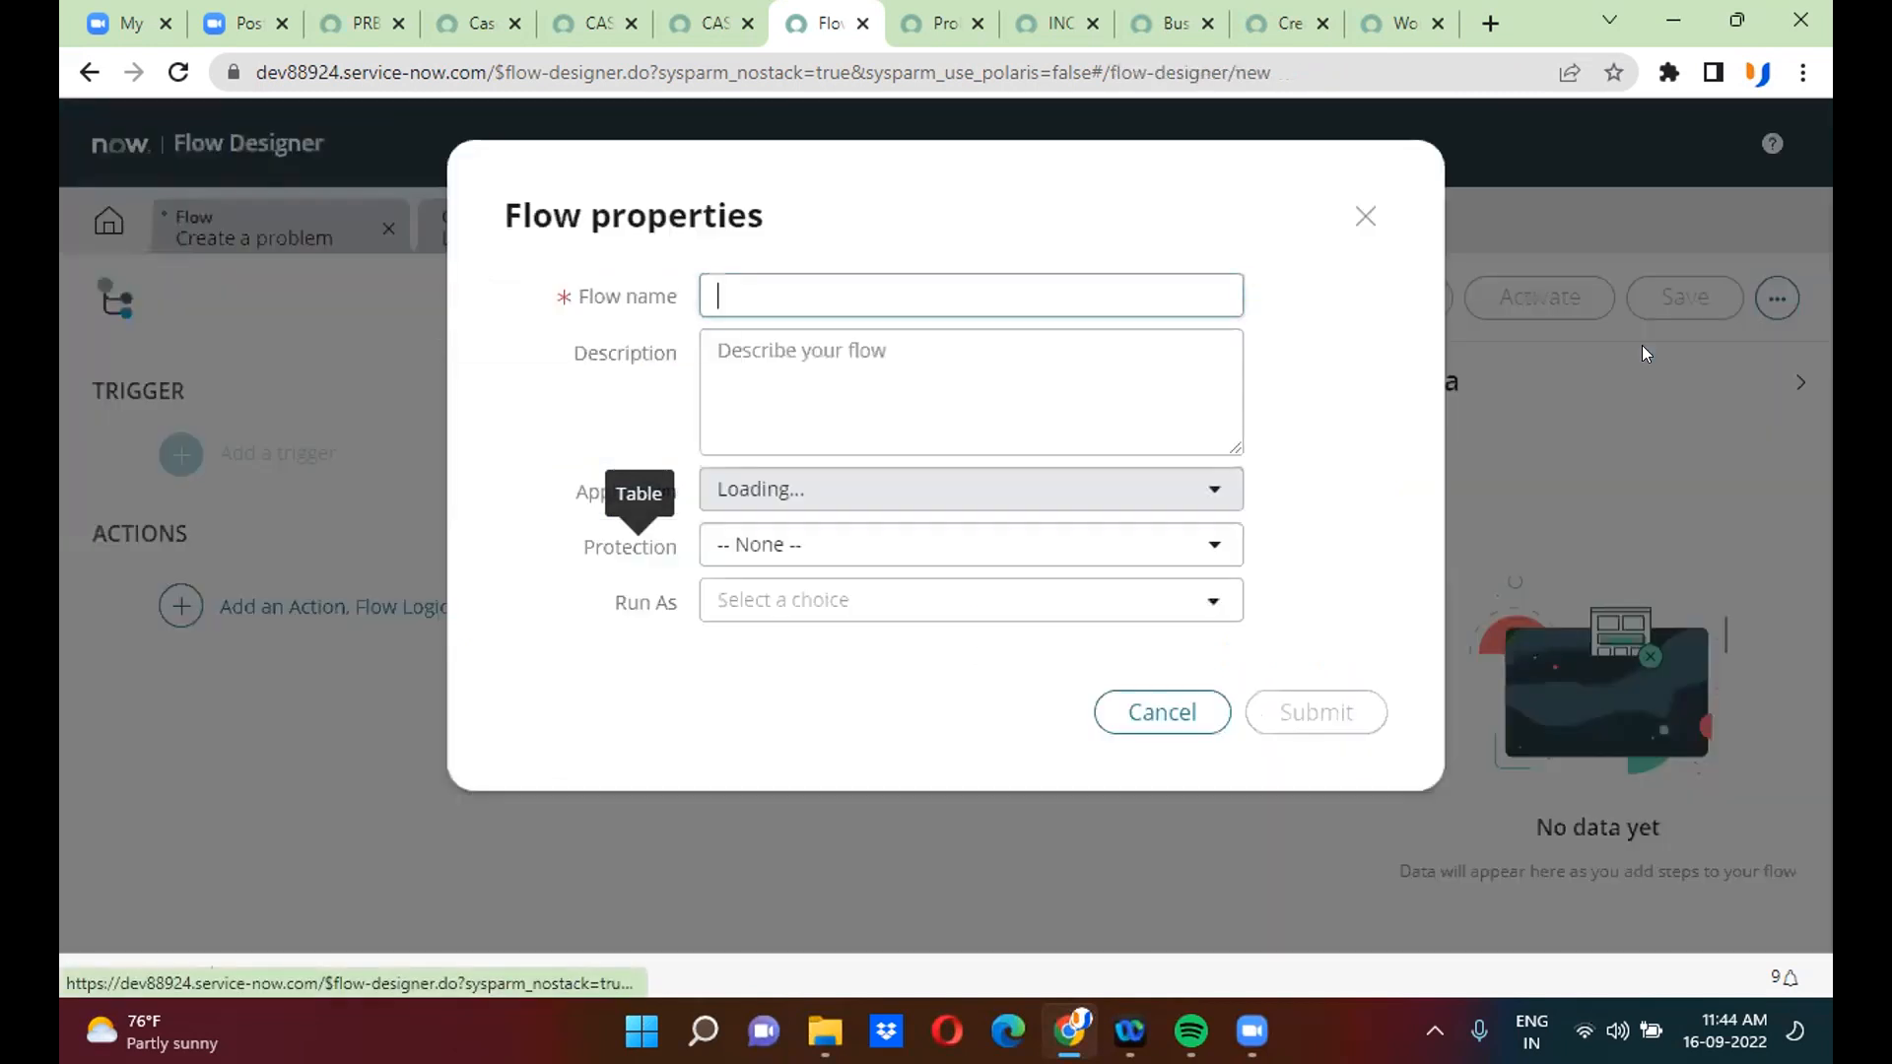
type("Se")
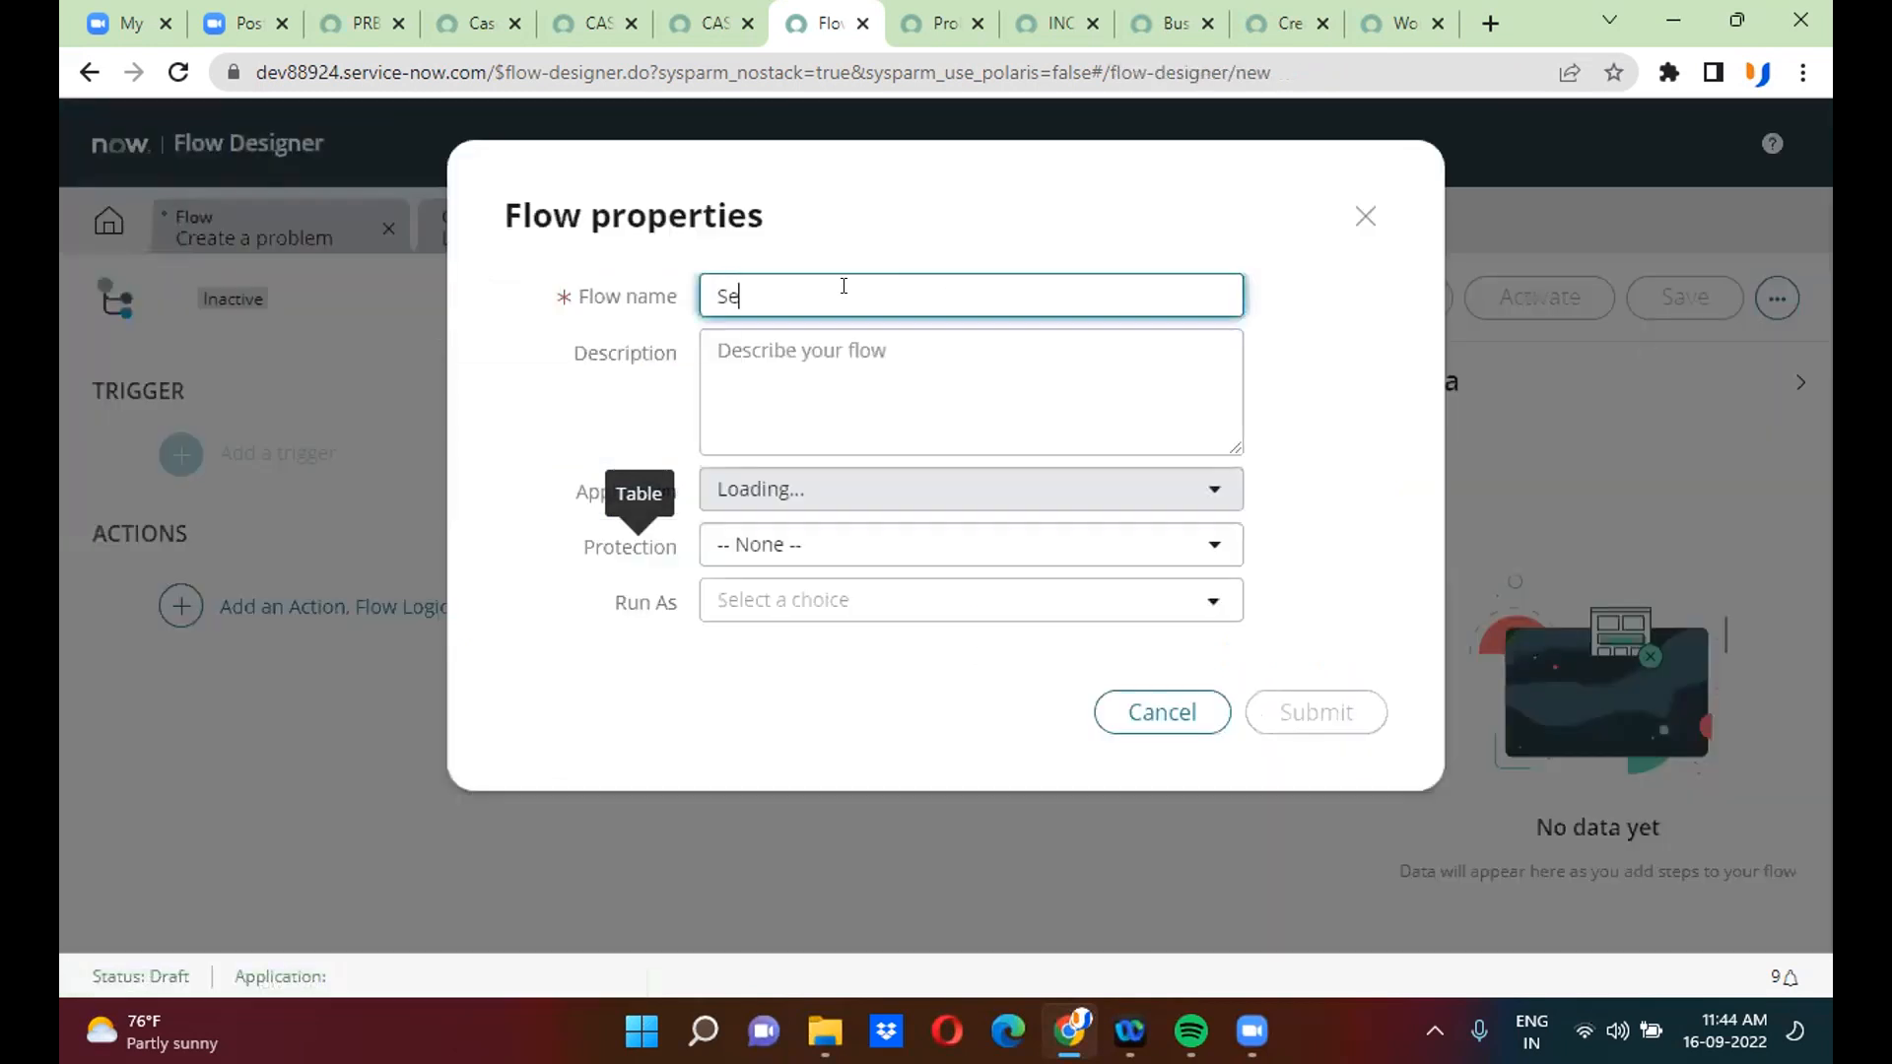
type("nd Rem")
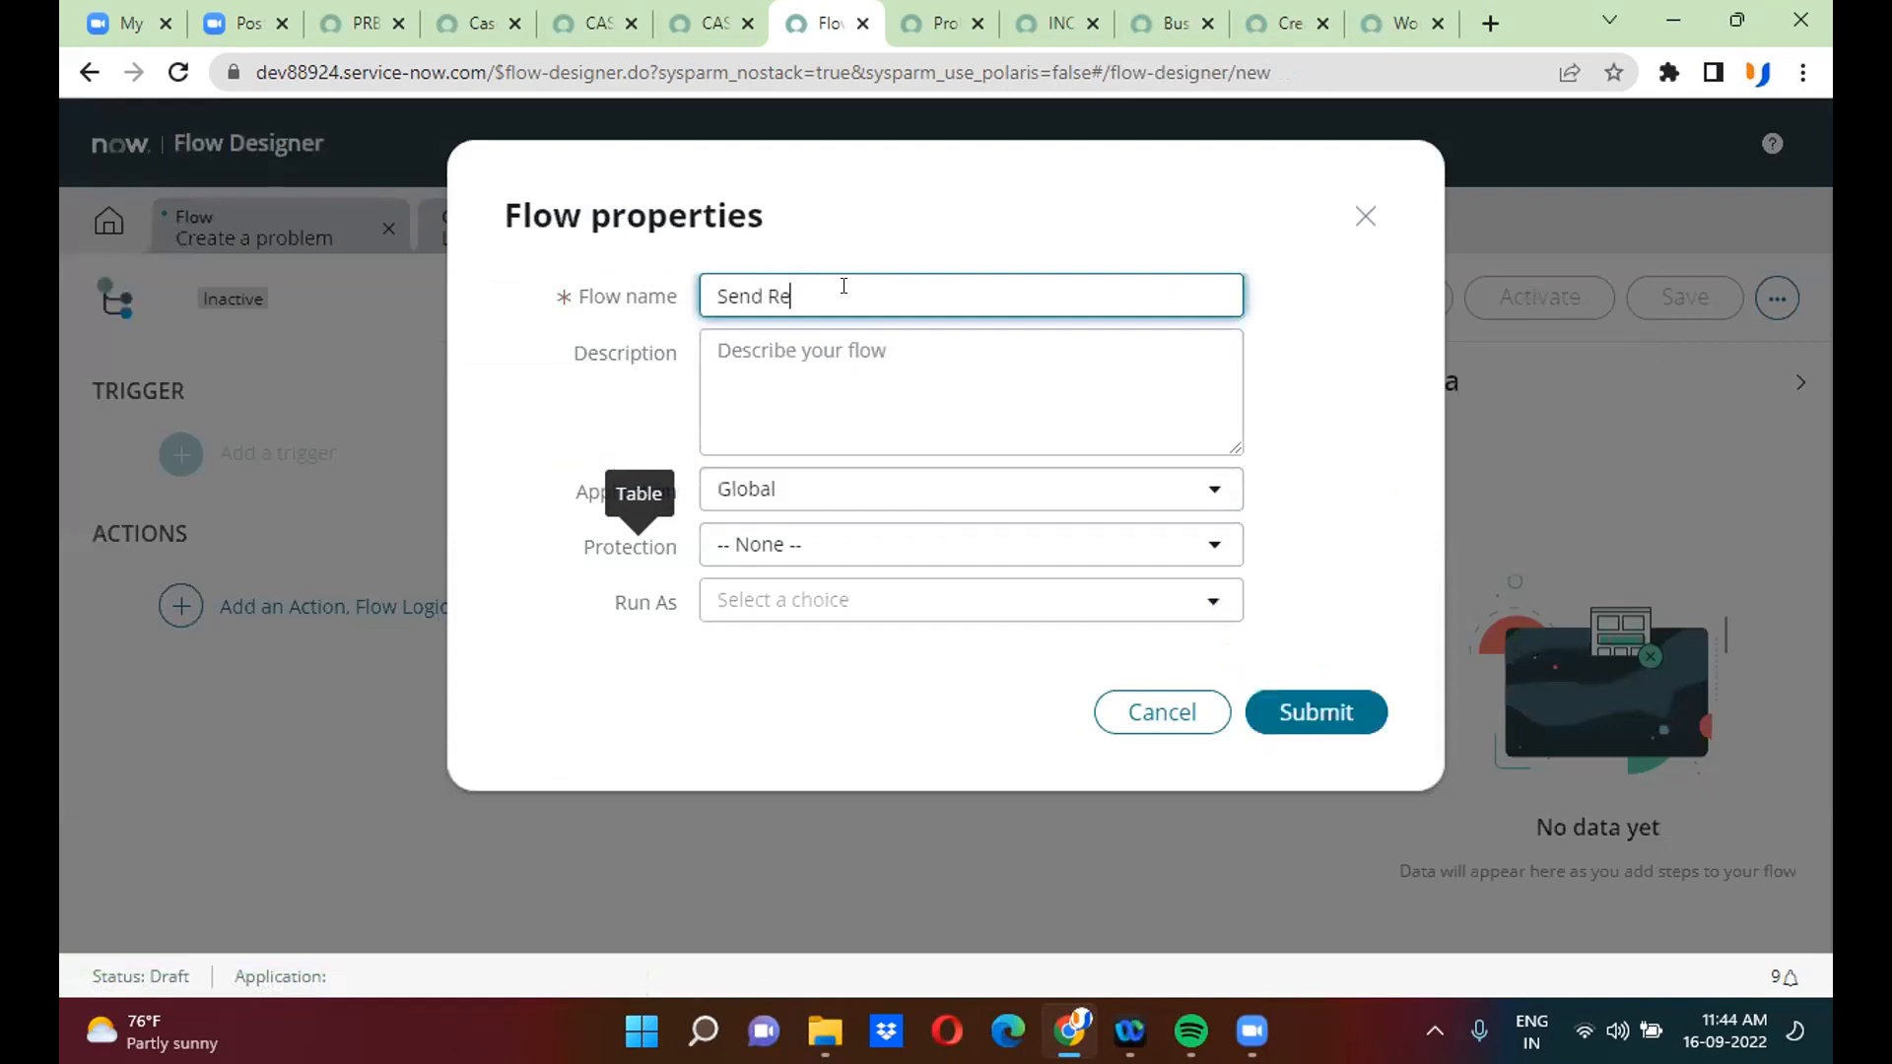
type("ainders")
left_click(1337, 458)
left_click(1286, 709)
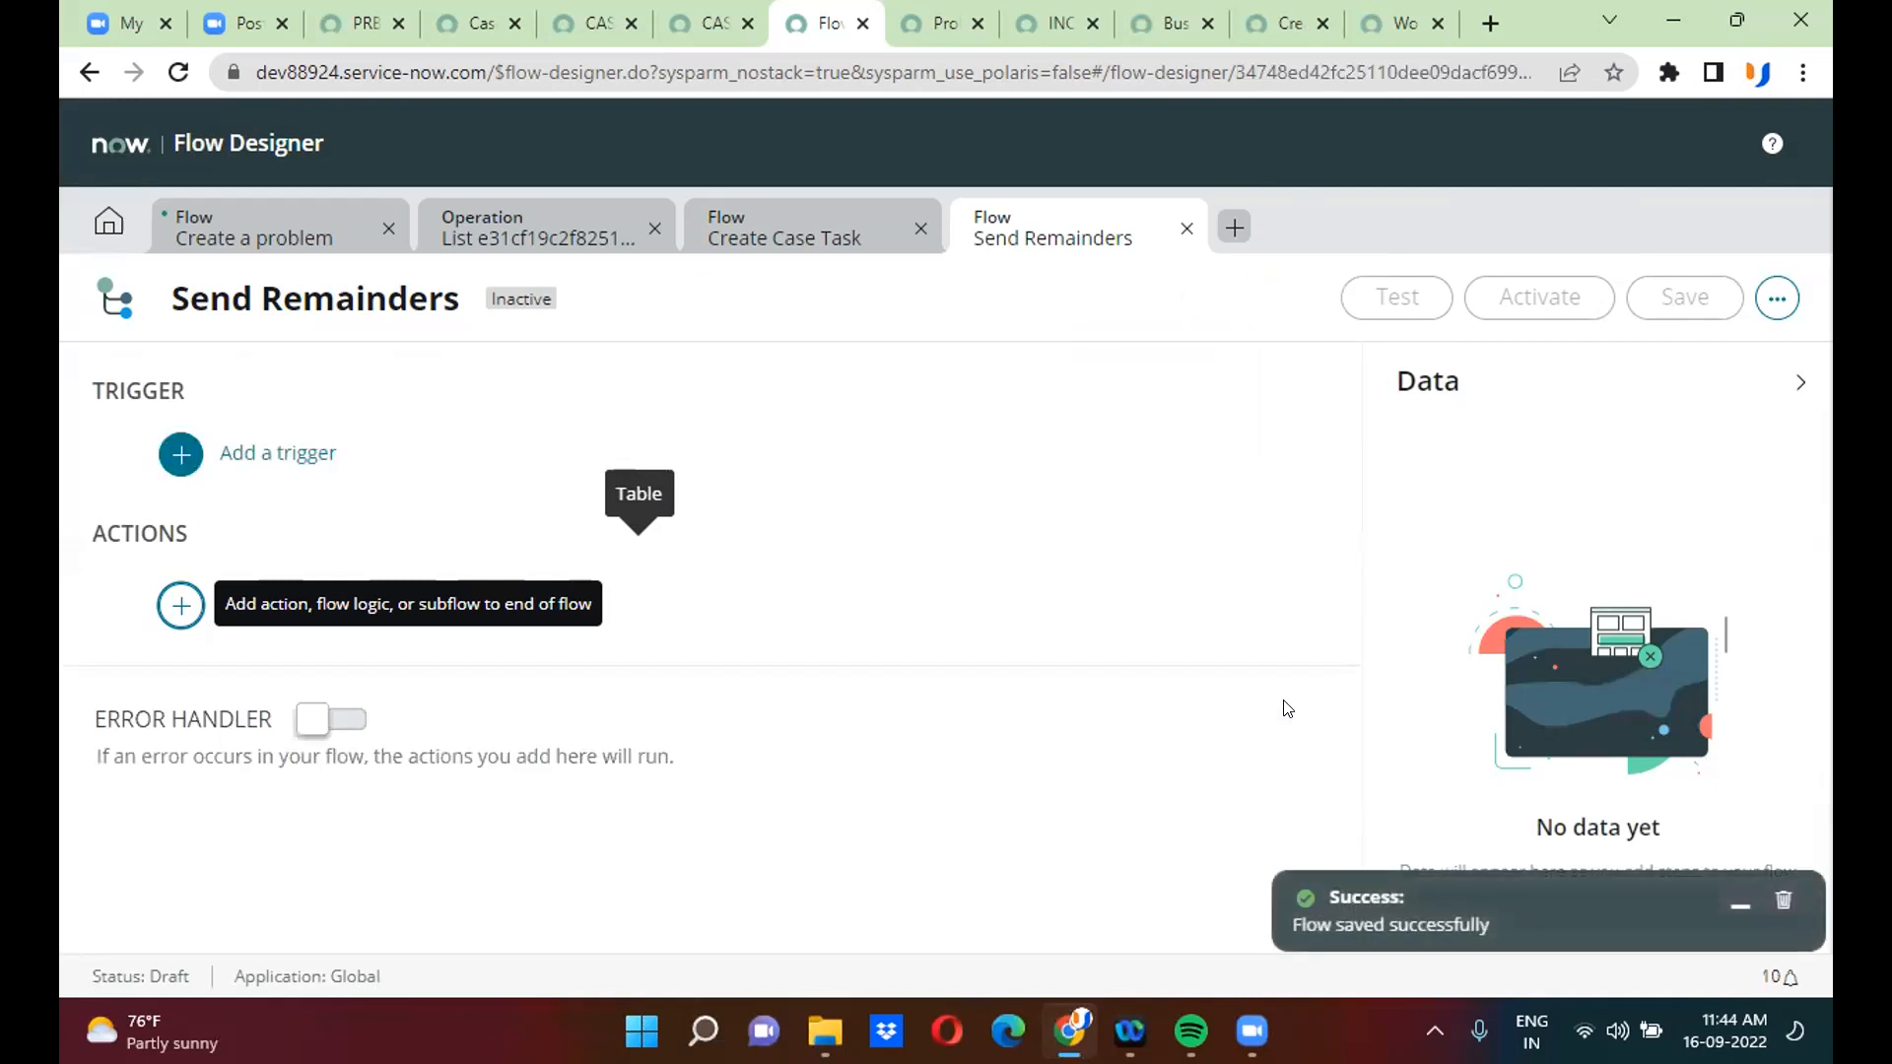
- Add a Daily trigger at 12:00:00 to the Send Remainders flow
left_click(369, 439)
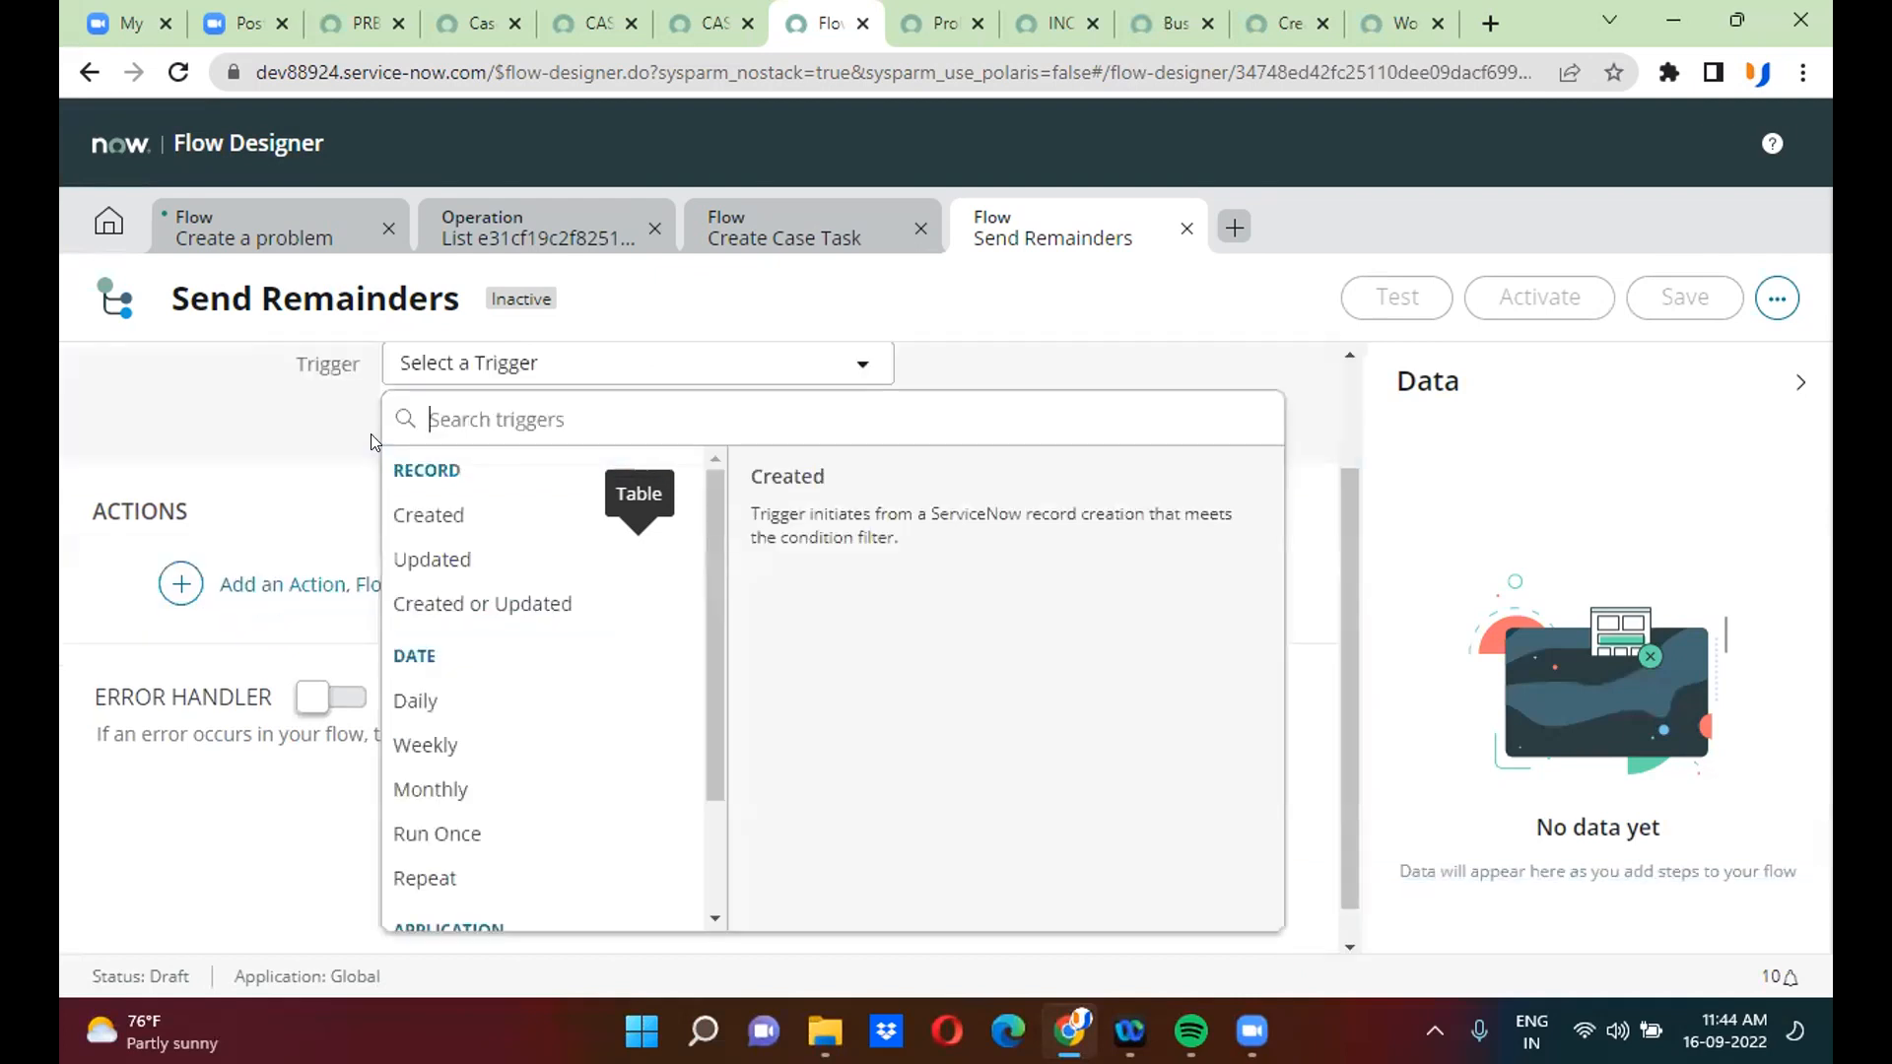
left_click(711, 844)
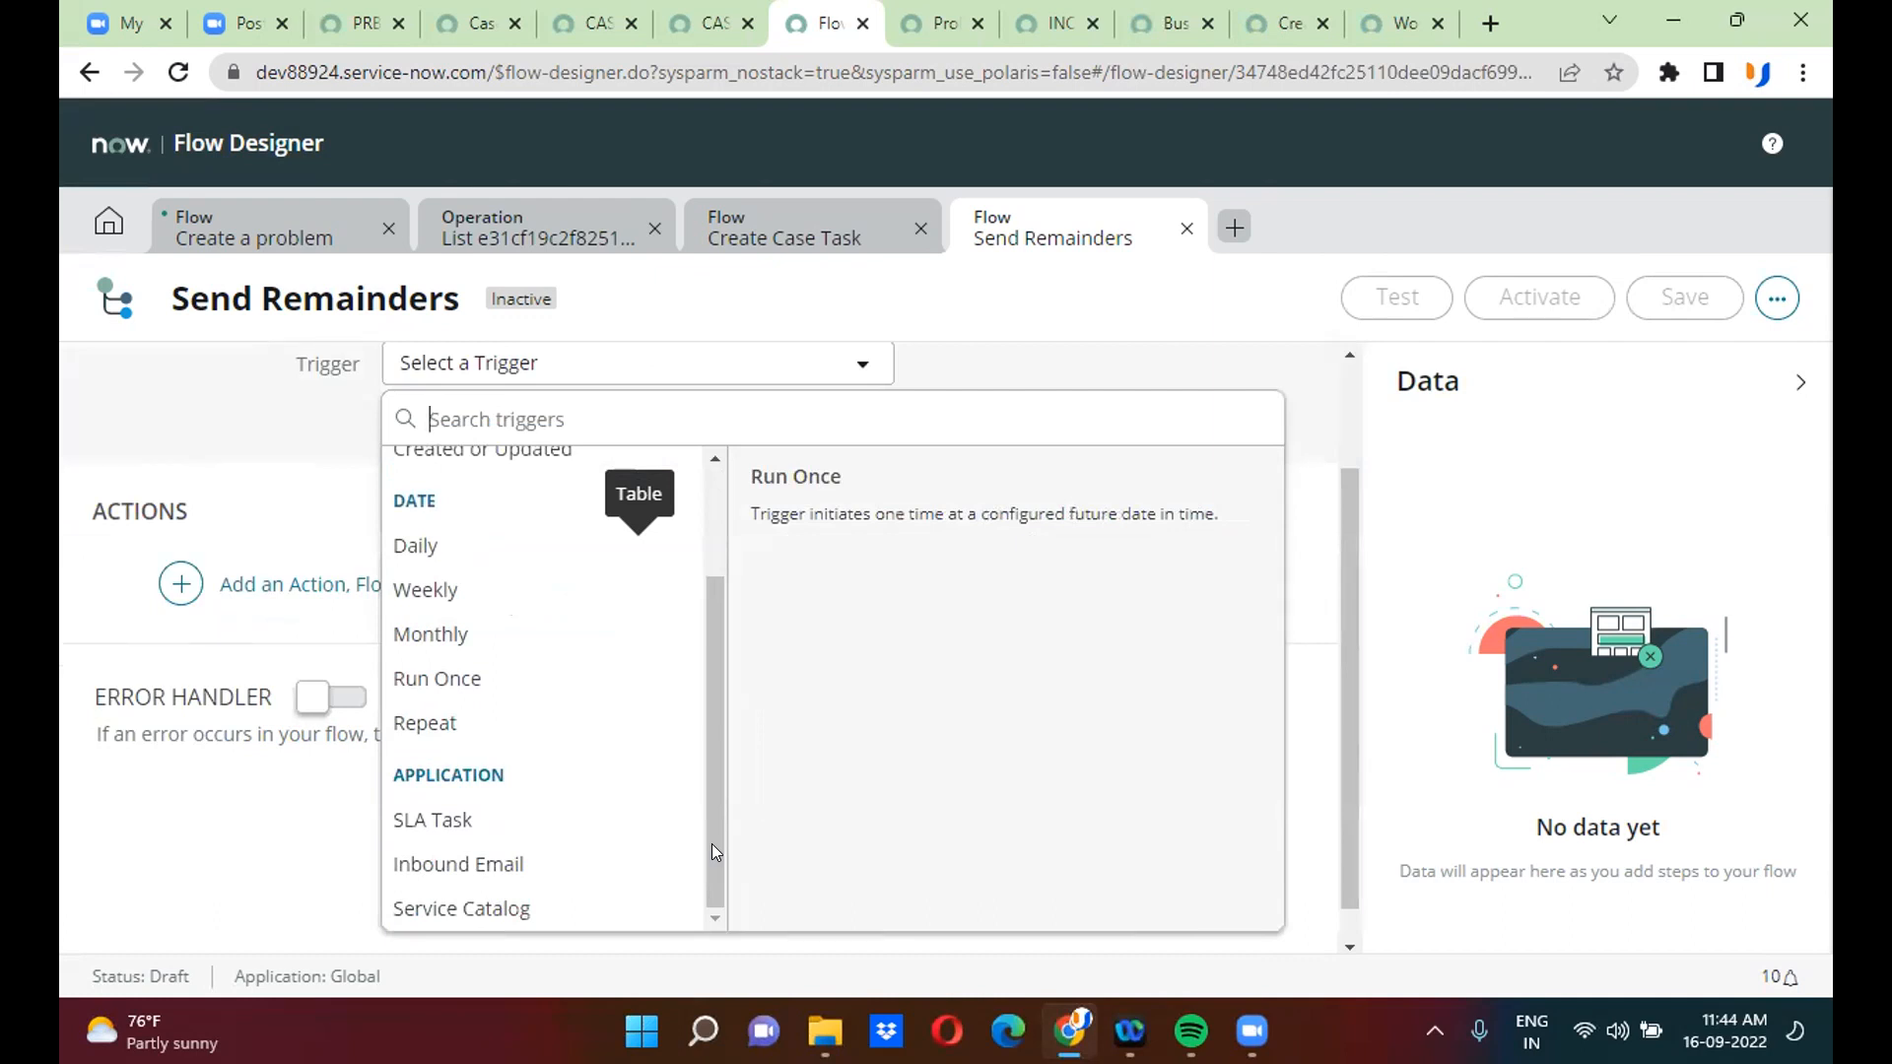
left_click(456, 548)
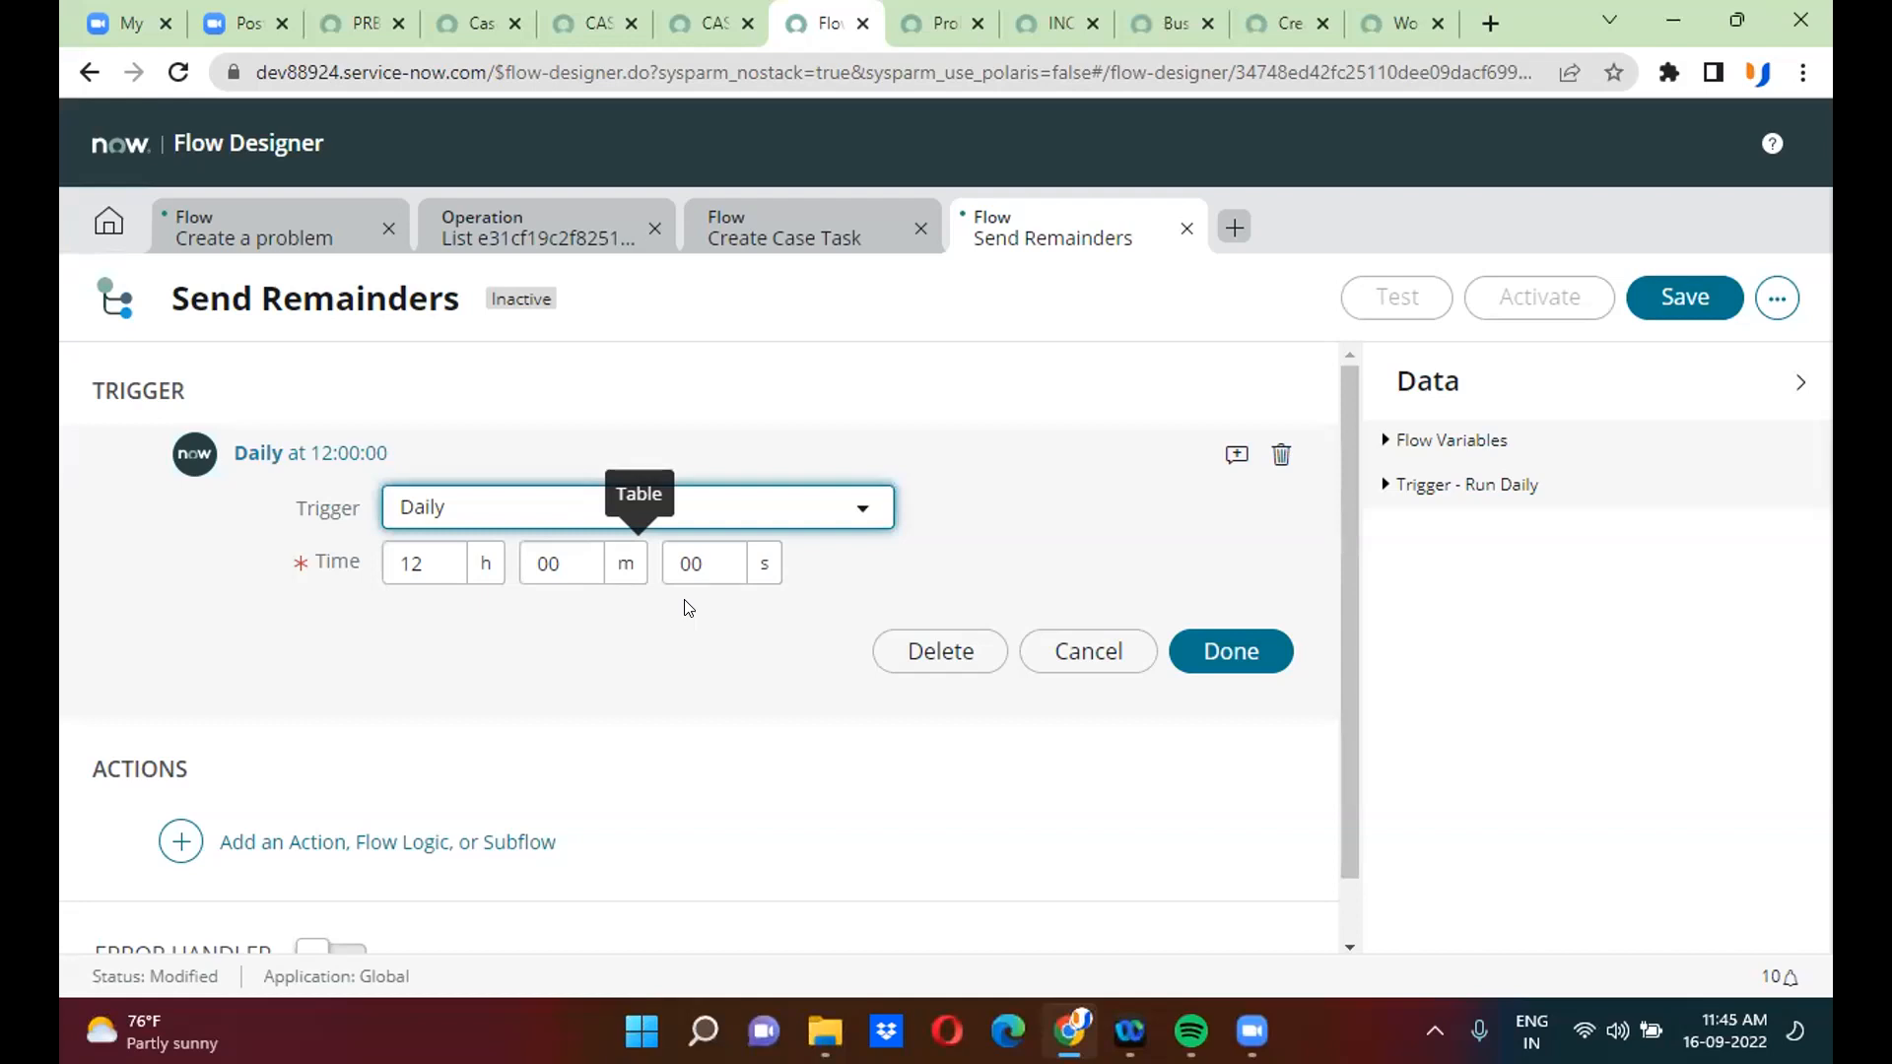
left_click(1232, 654)
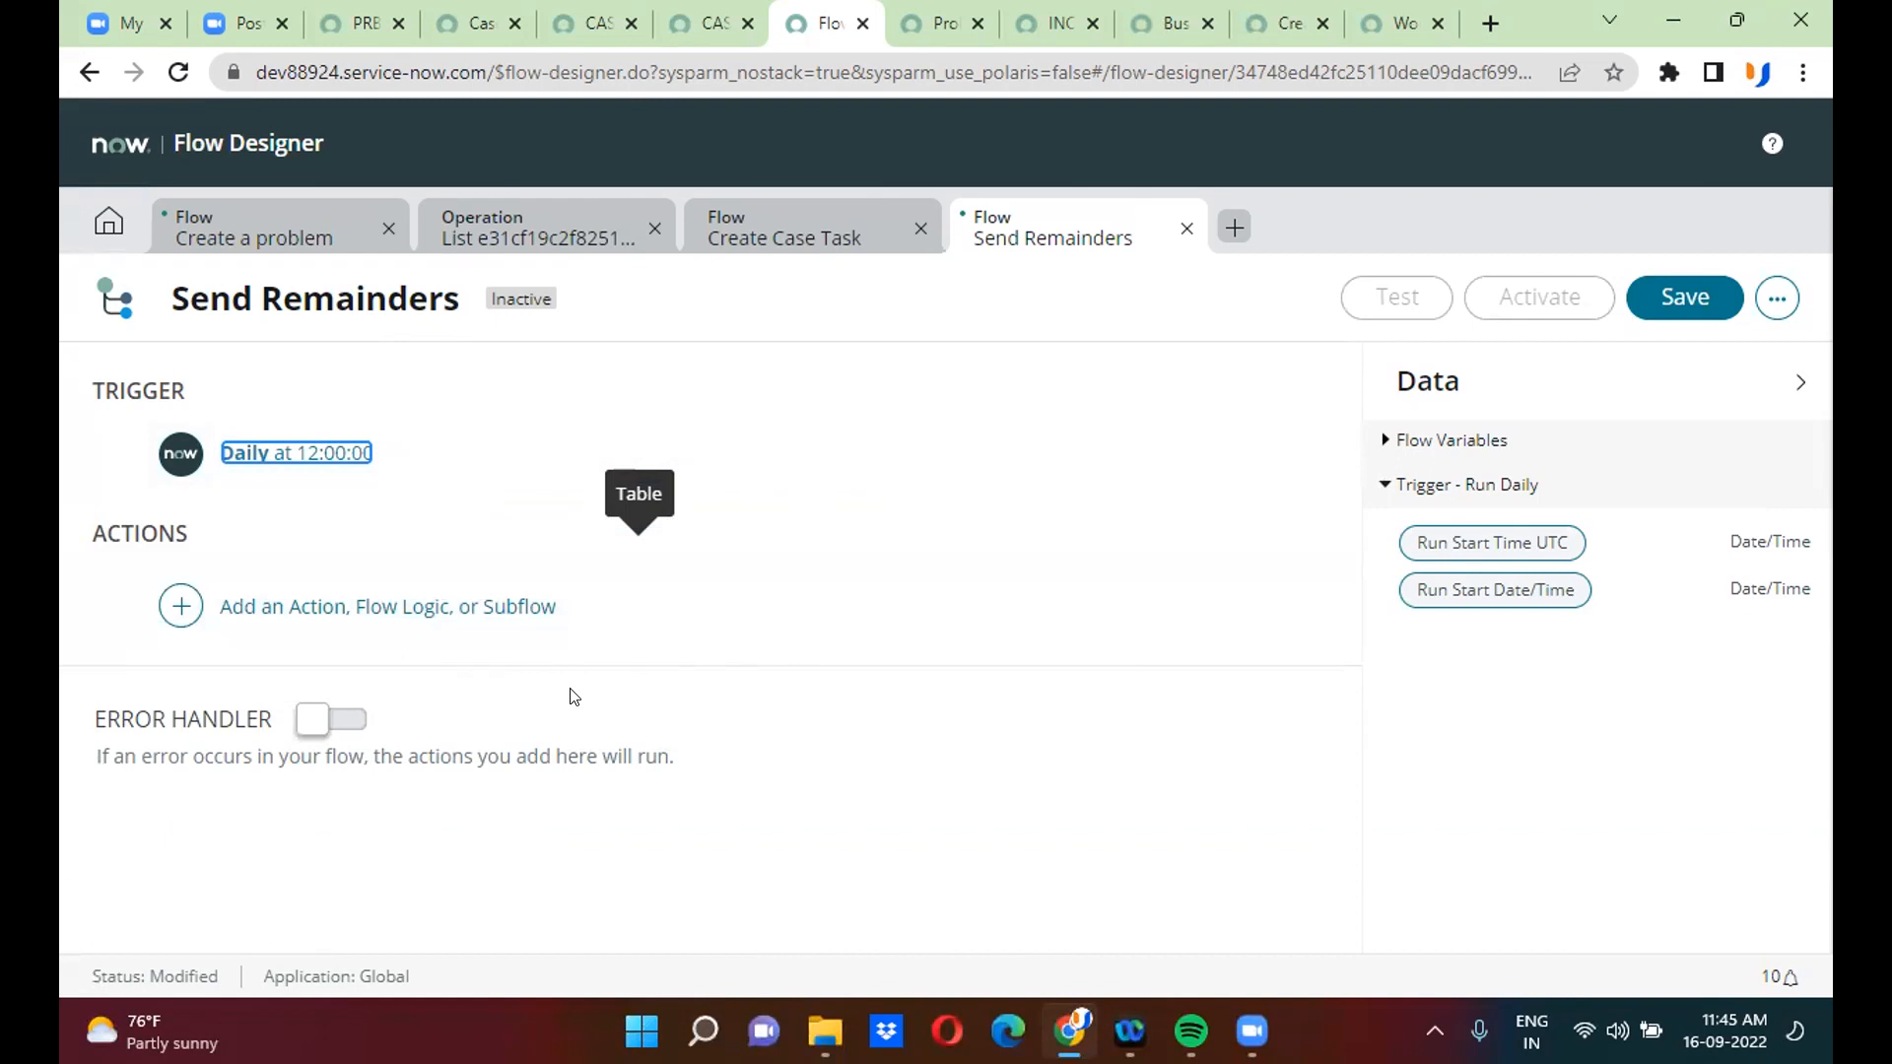
- Add a Look Up Records action from ServiceNow Core to the flow
left_click(191, 599)
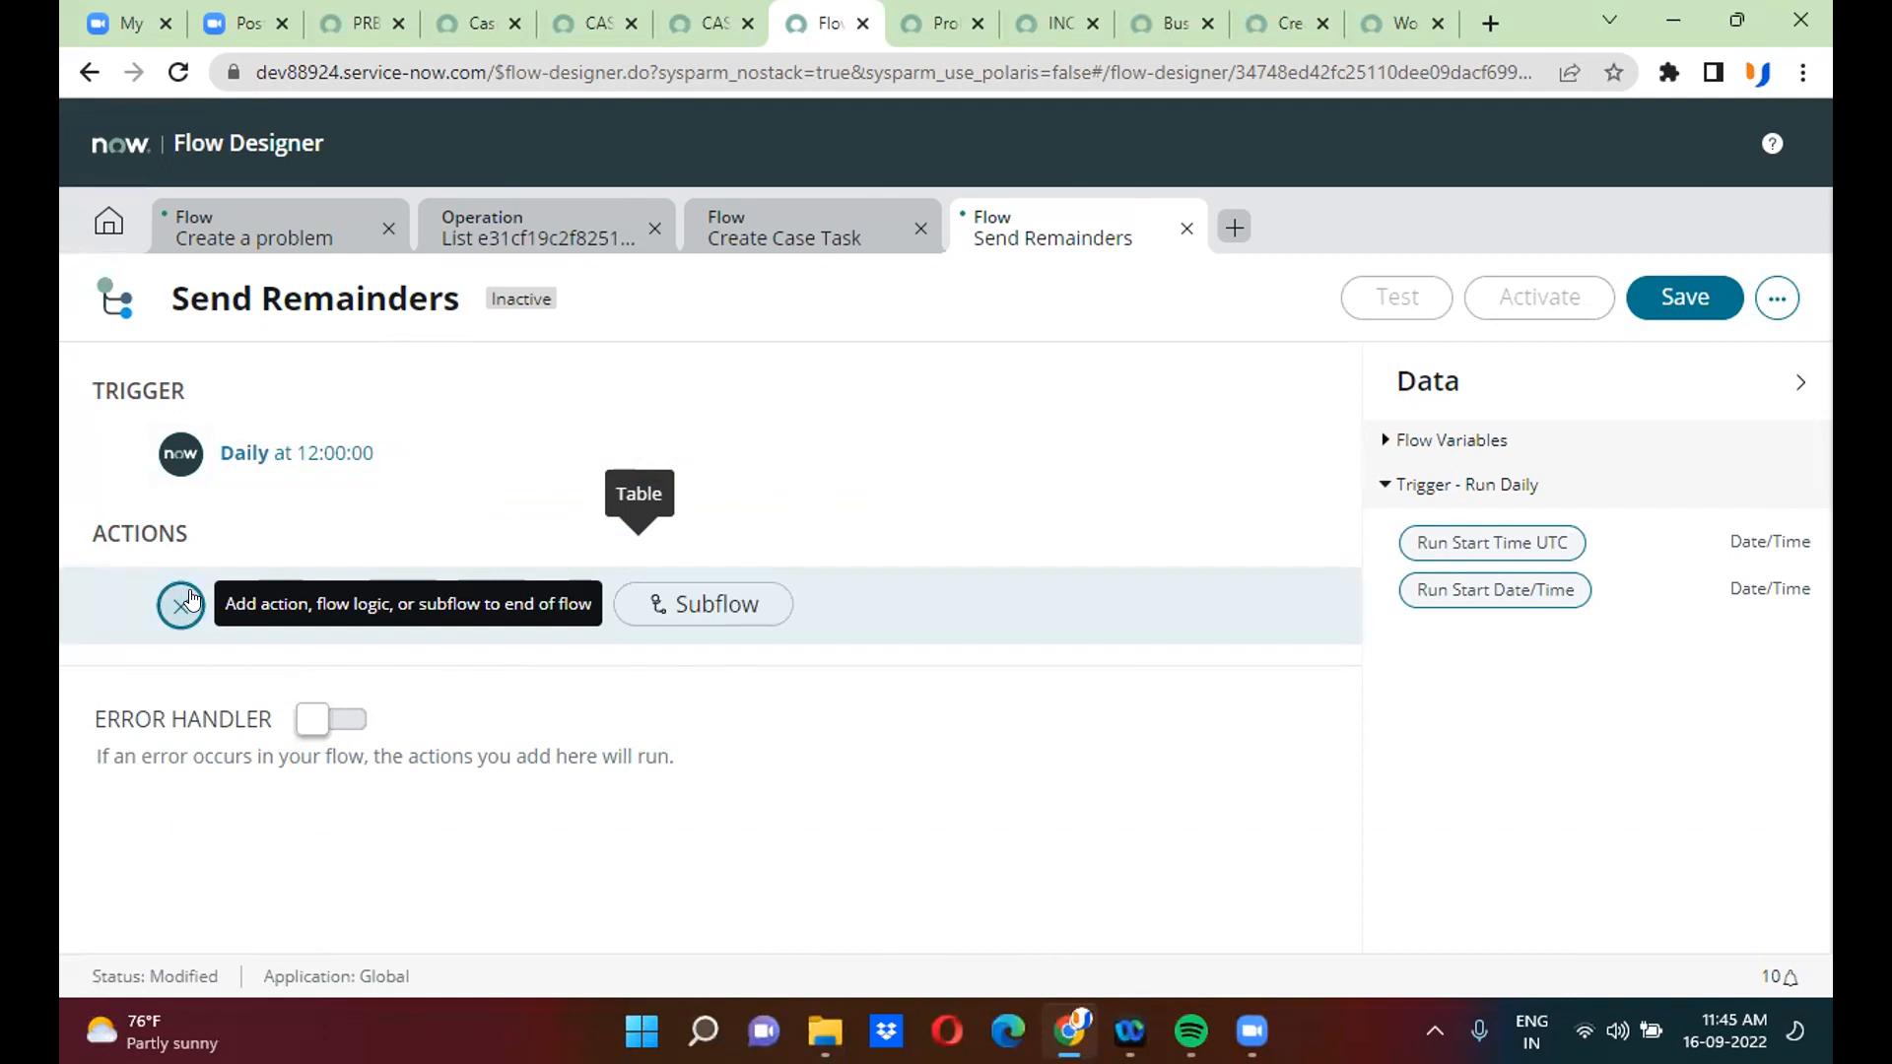
left_click(183, 604)
left_click(183, 604)
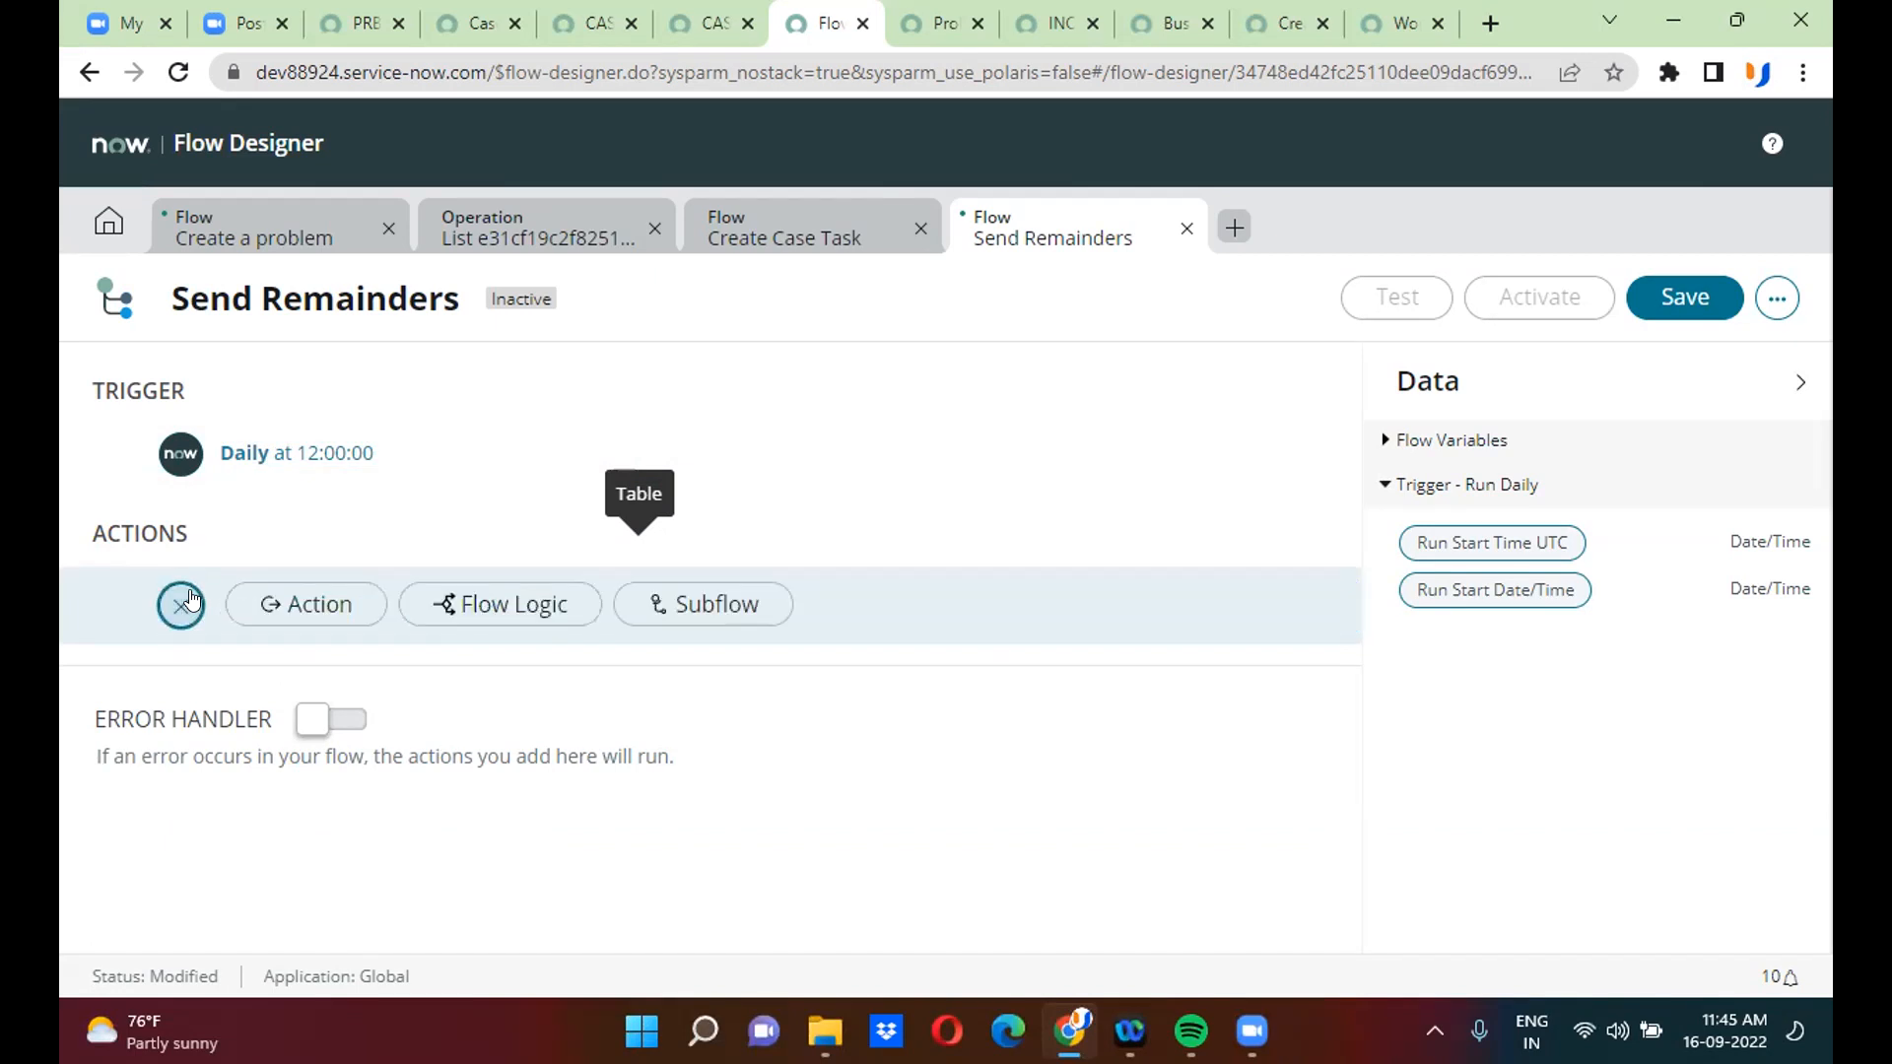
left_click(255, 611)
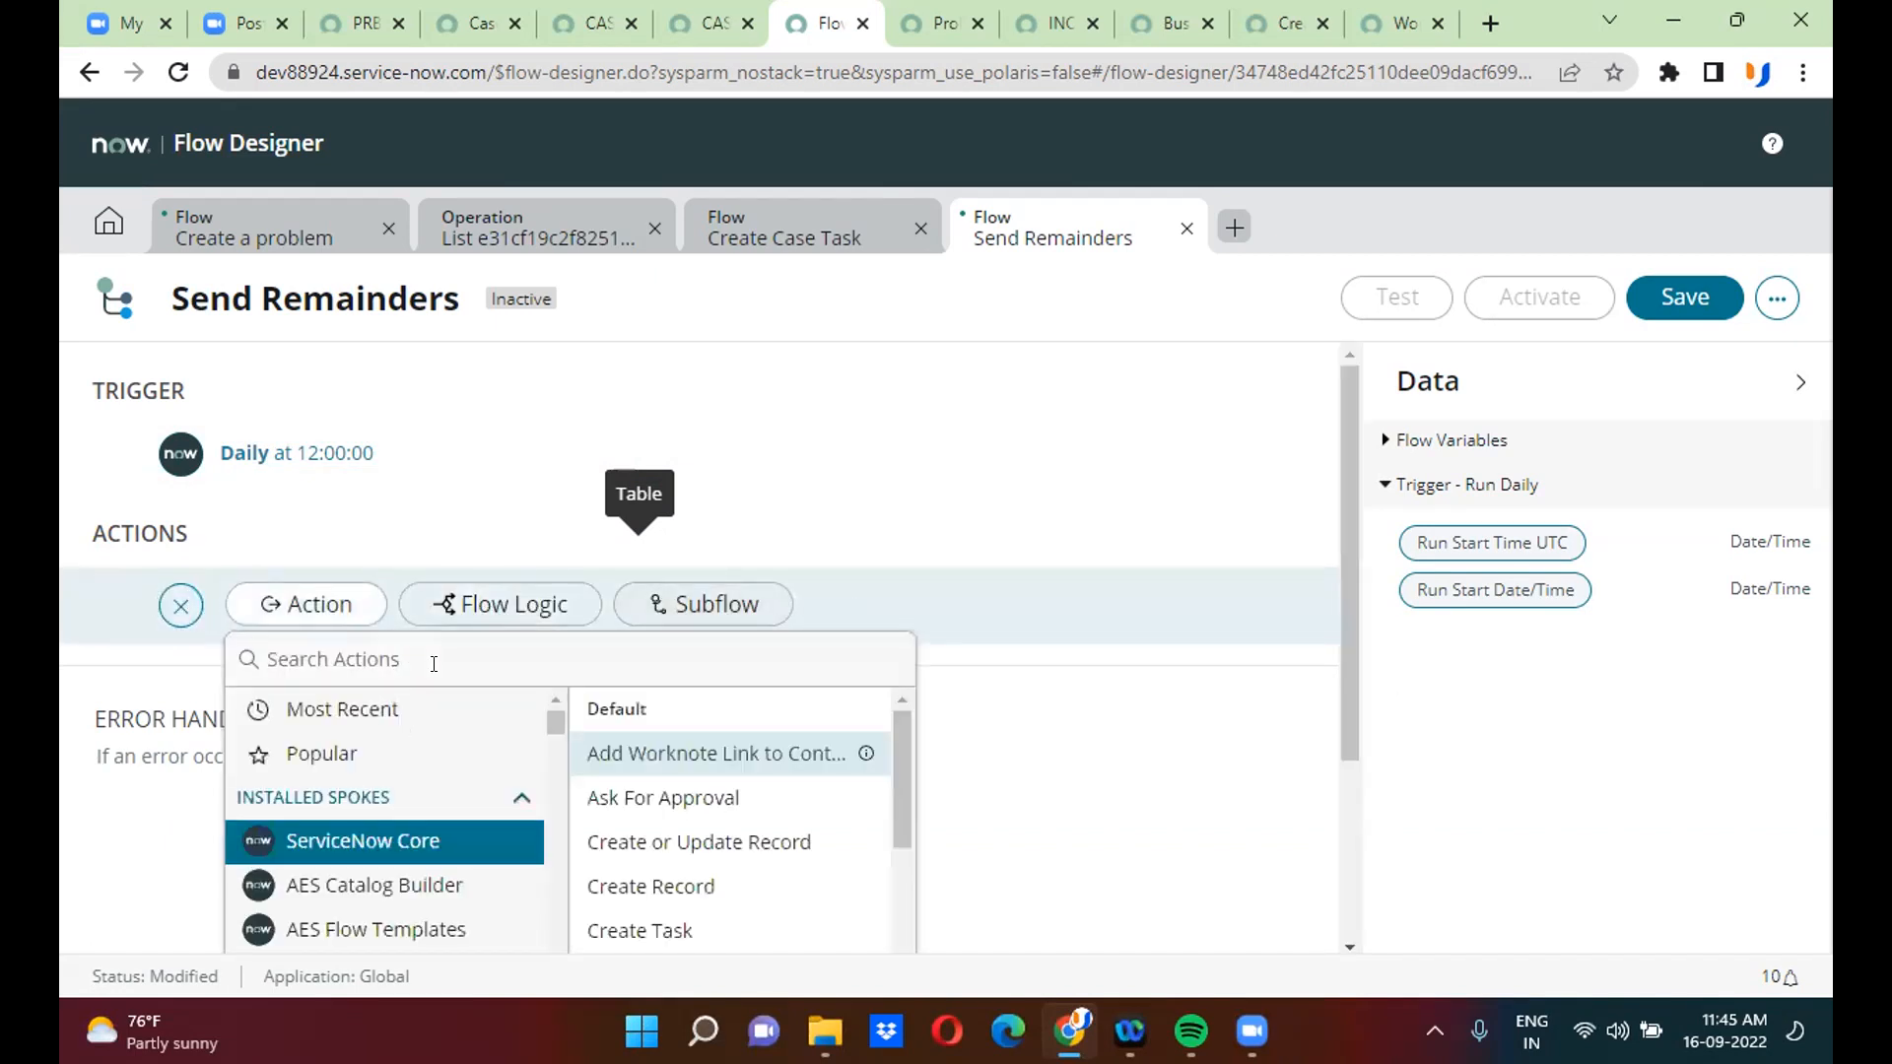
type("look up")
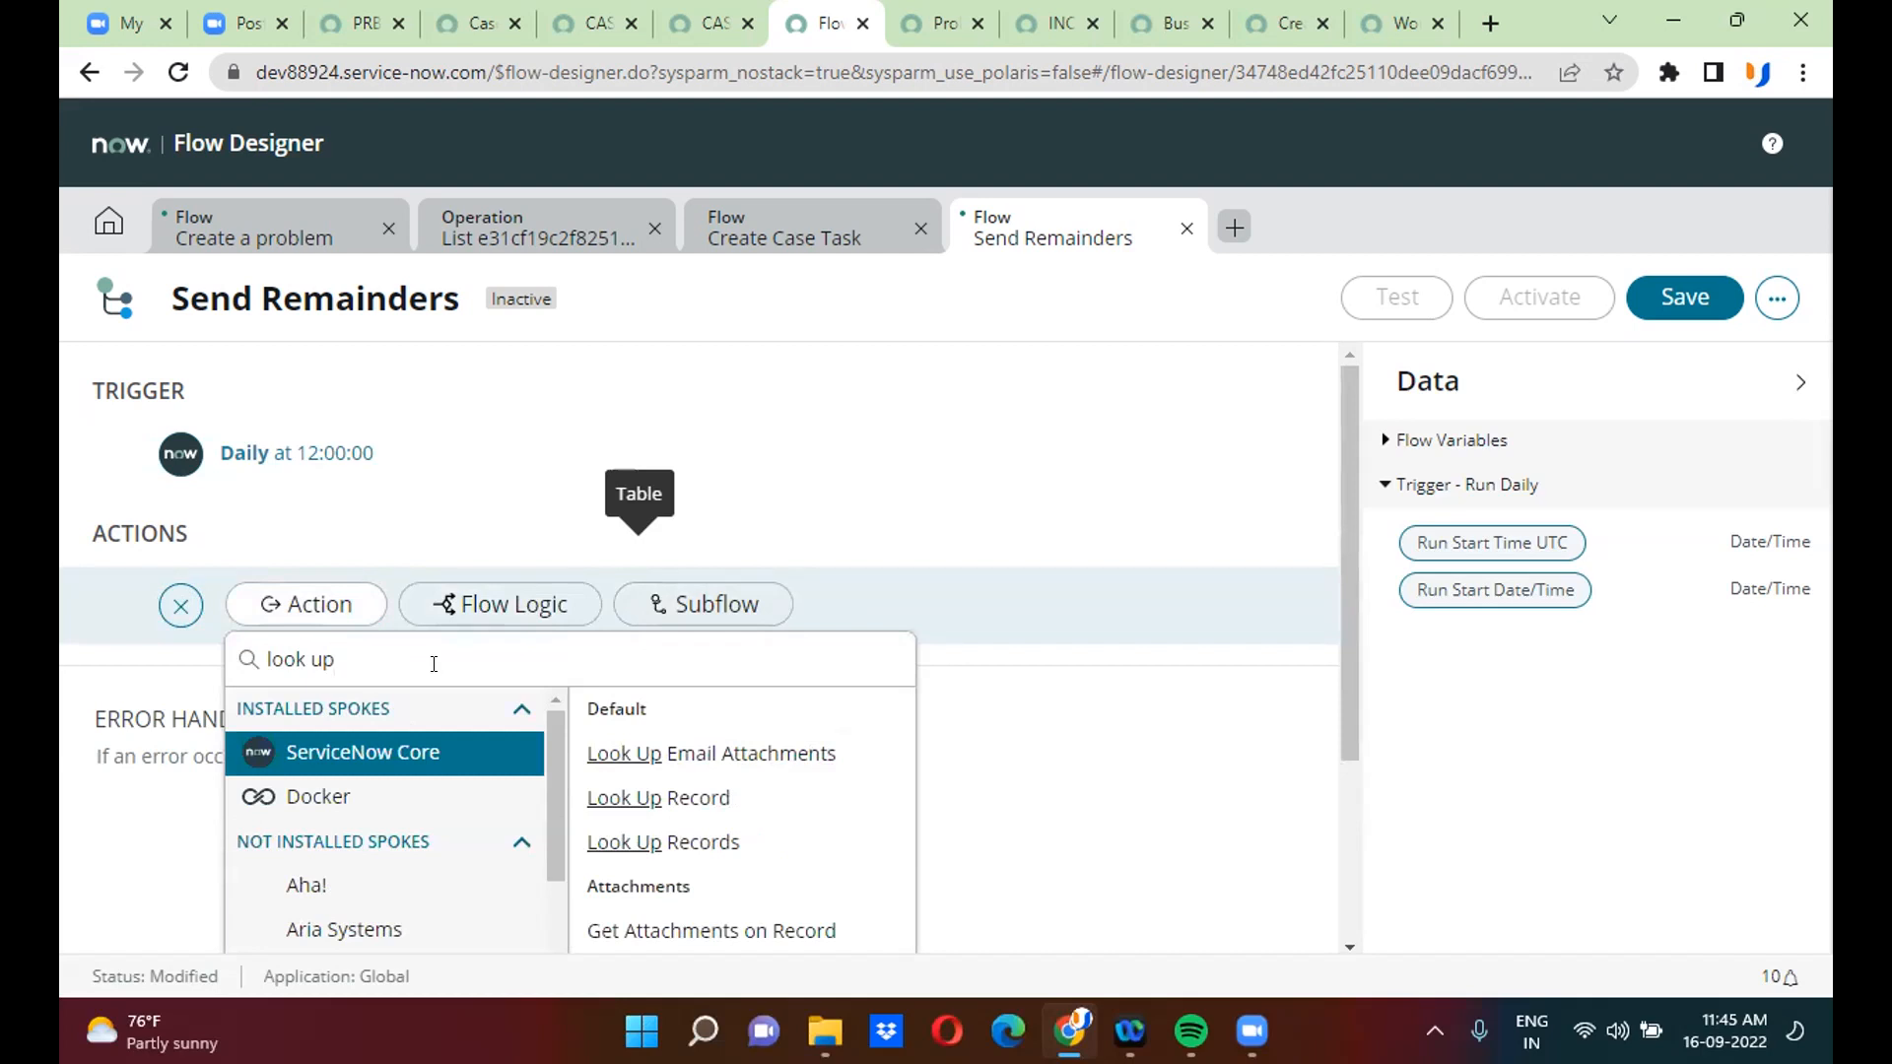
left_click(731, 838)
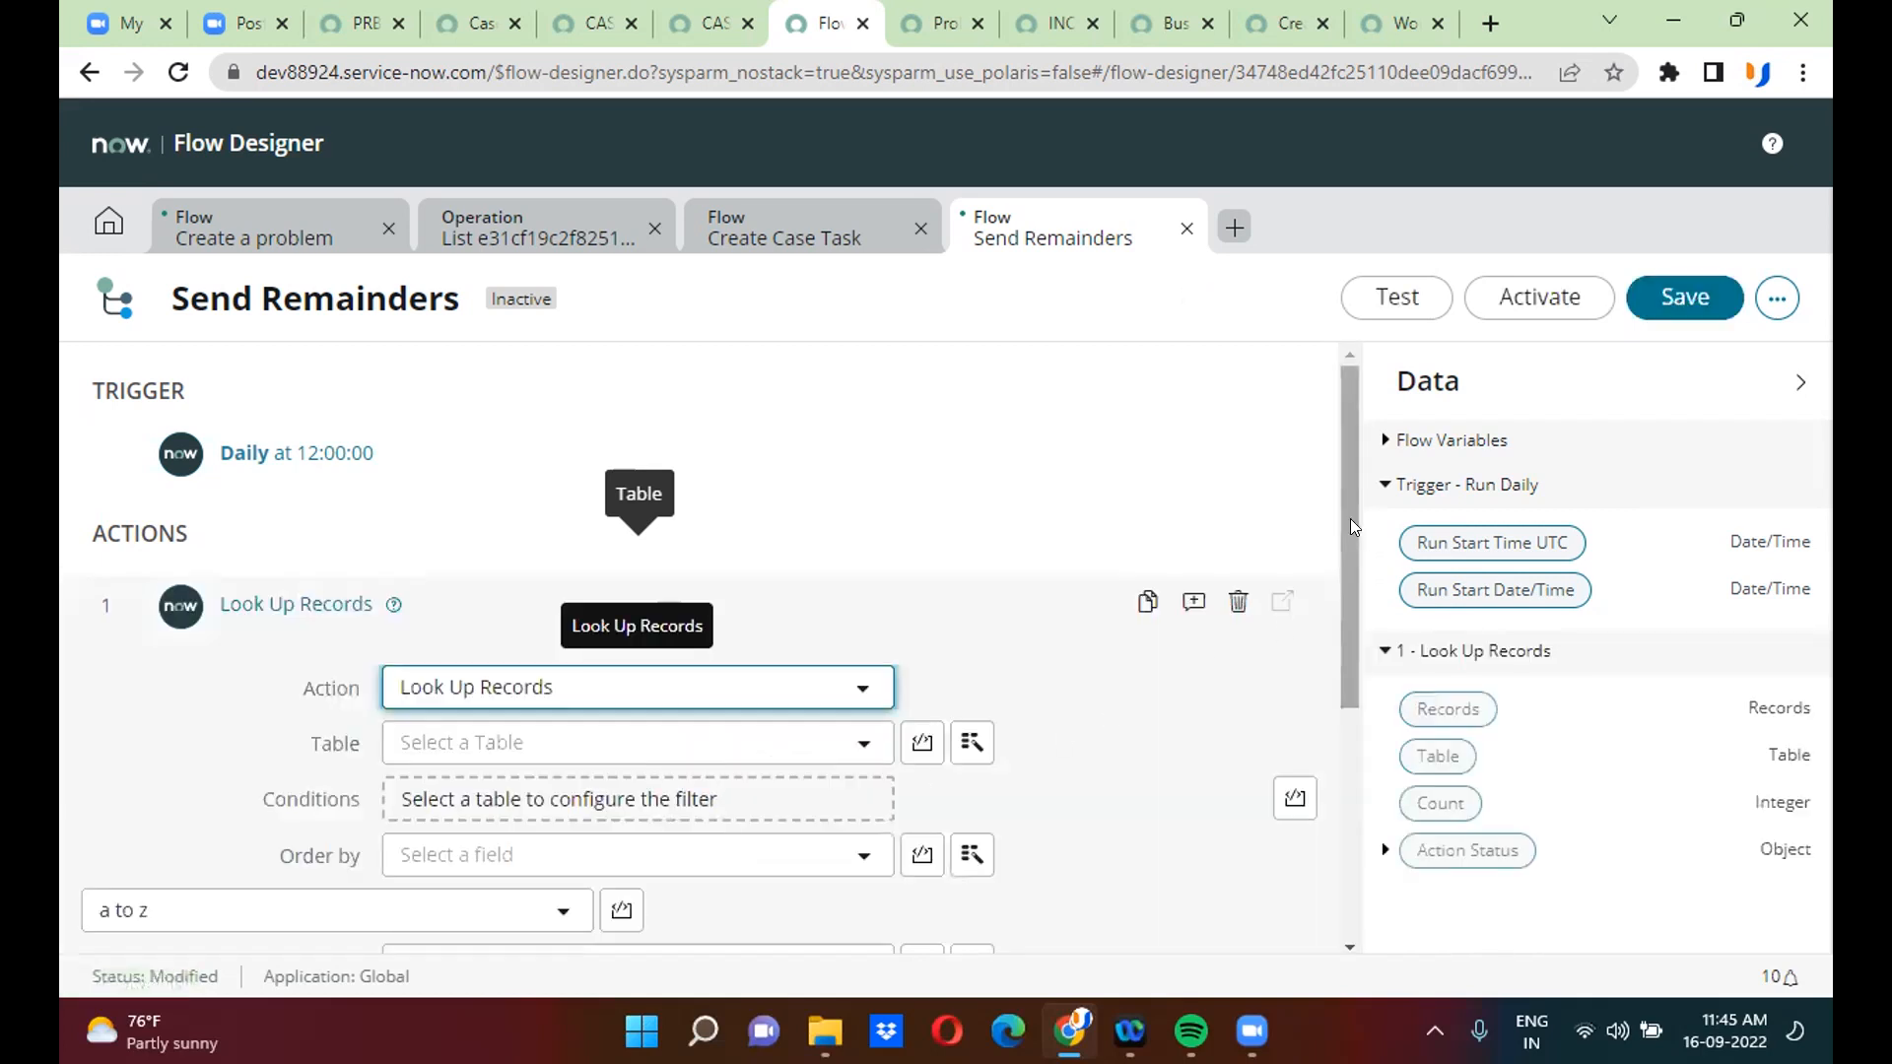
- Set the Look Up Records action's table to Incident [incident]
scroll(1353, 527, "down", 2)
left_click(650, 577)
type("inci")
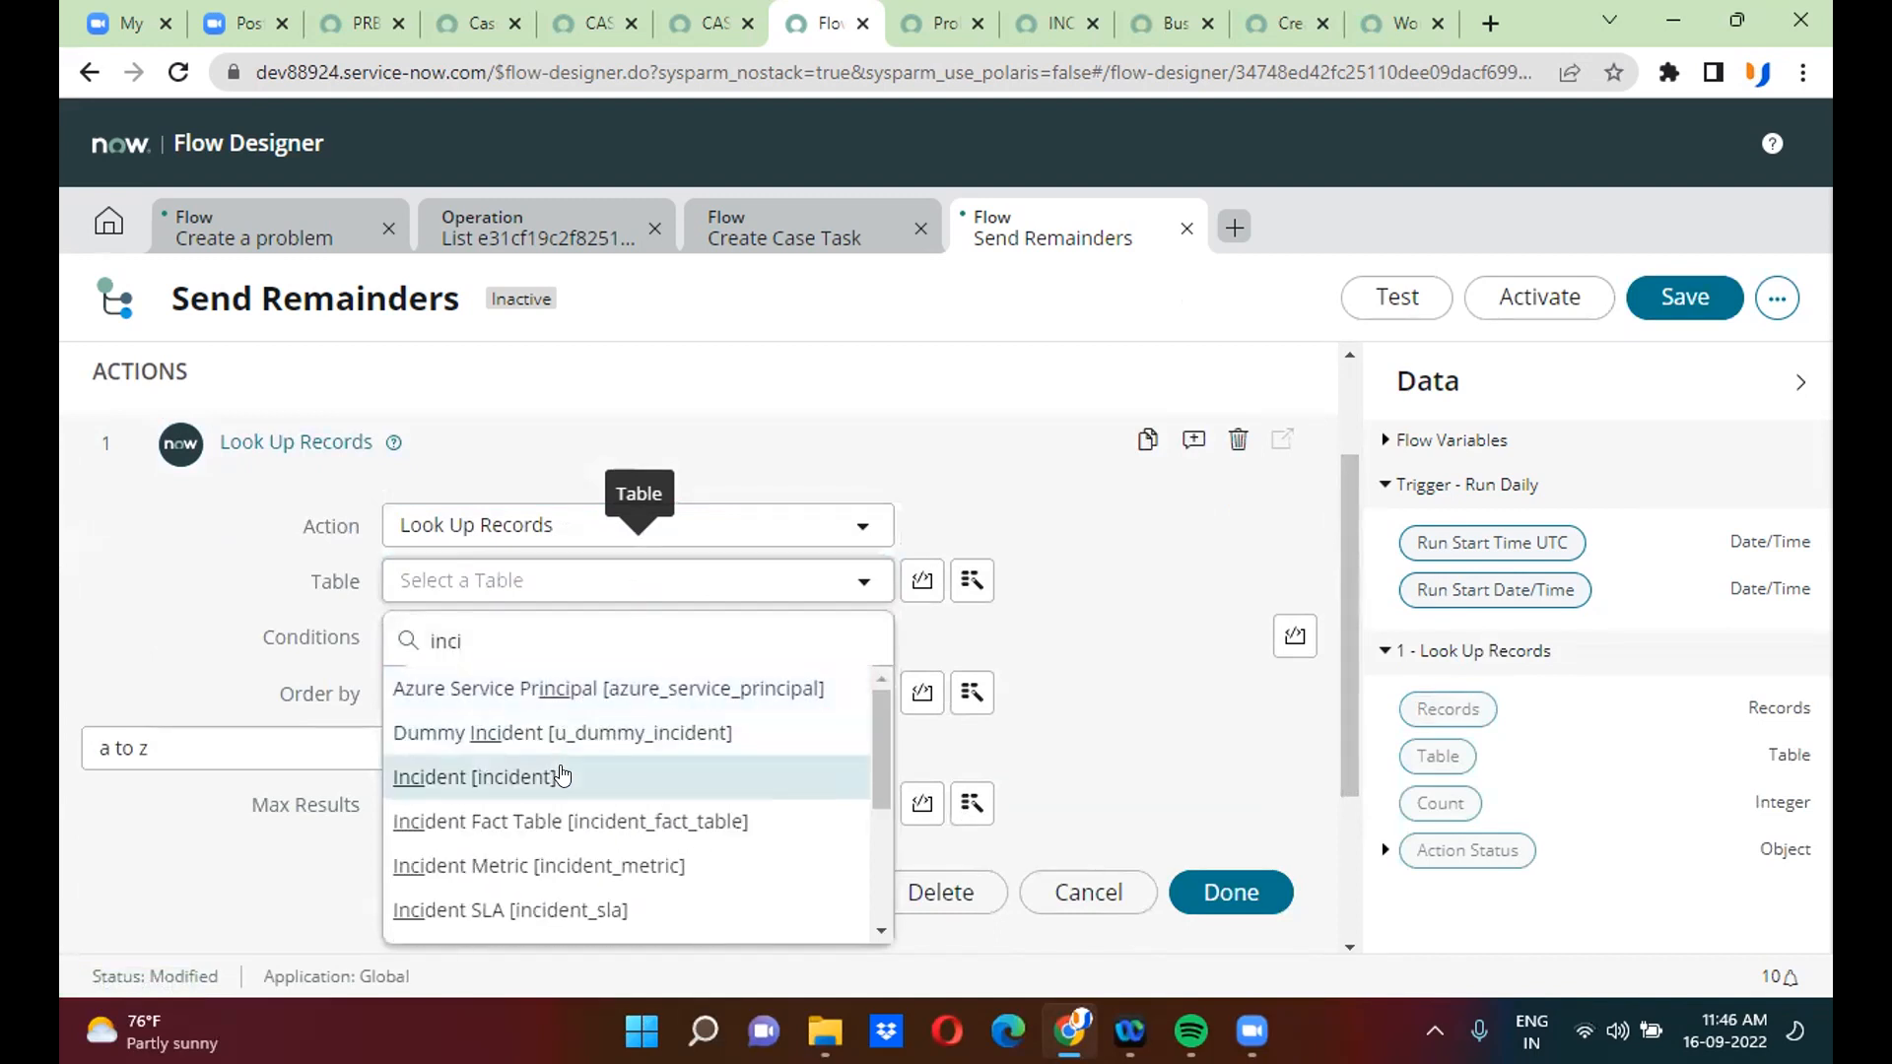
left_click(563, 776)
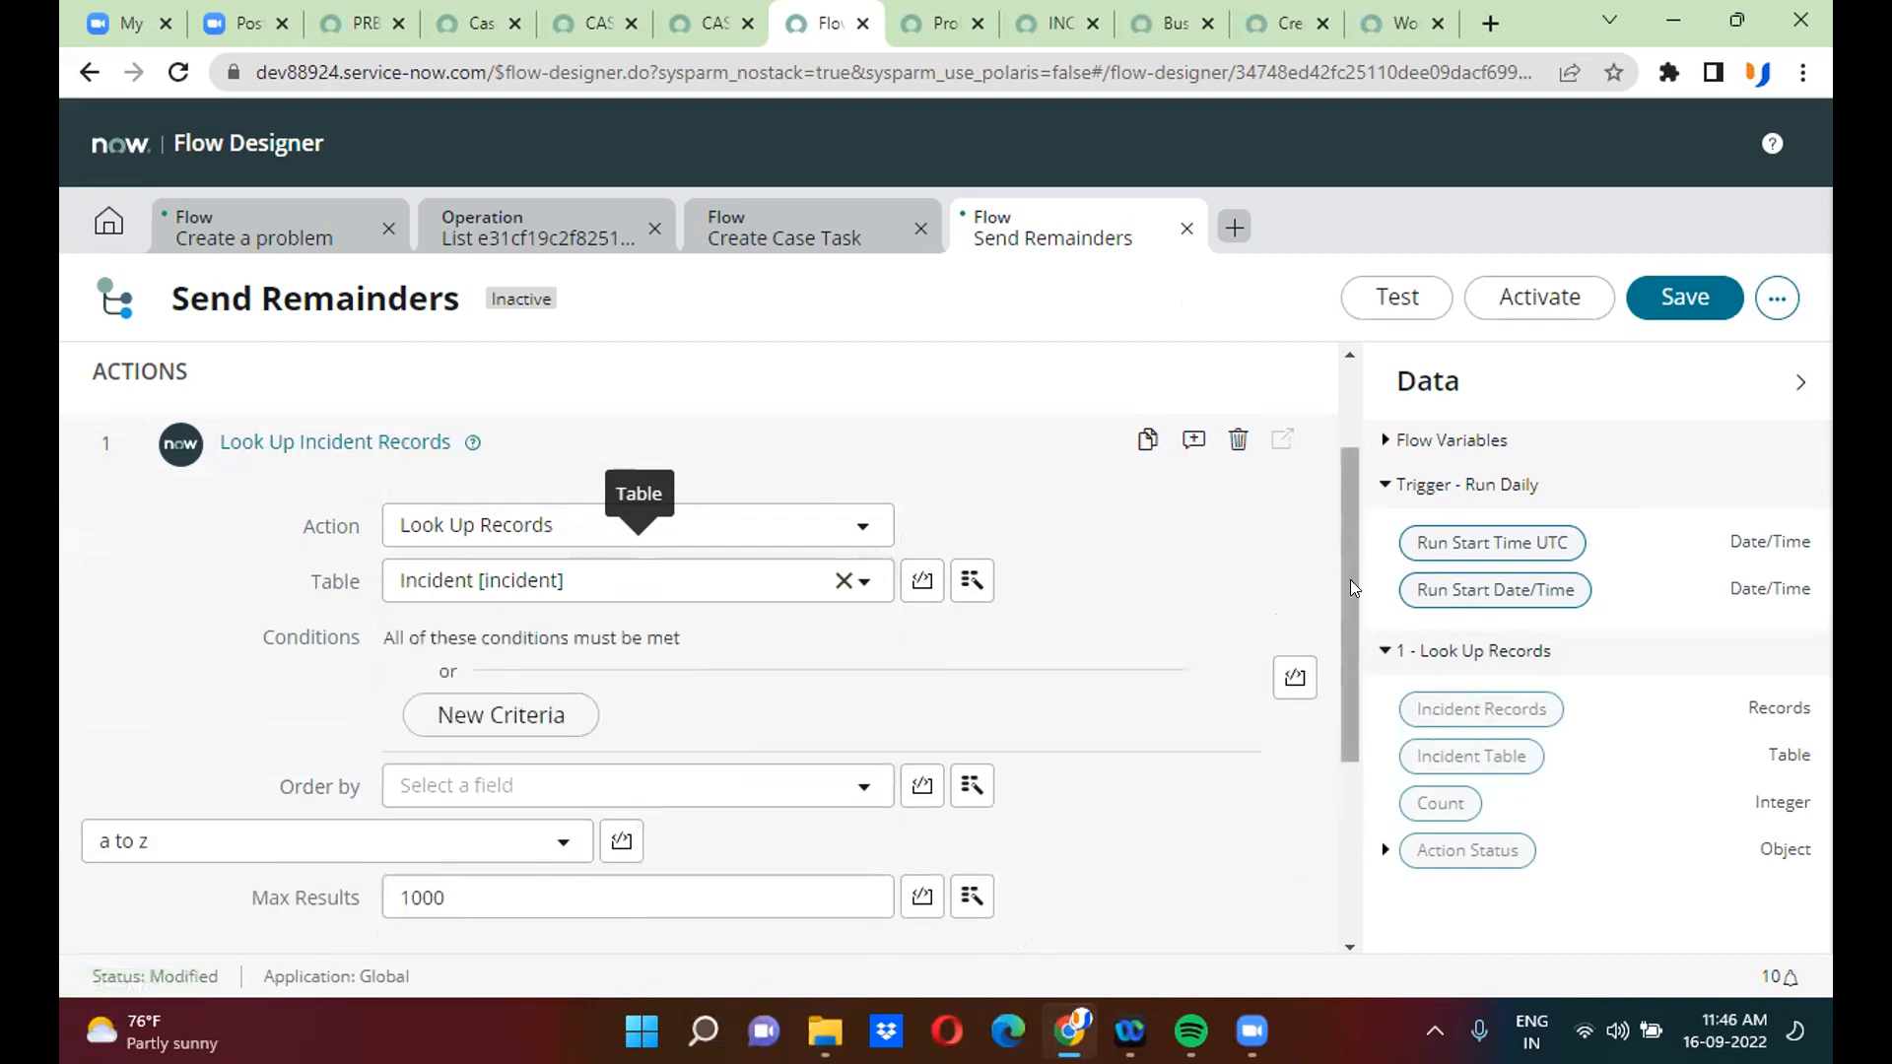
- Add the condition State is Resolved to the incident lookup
left_click_drag(1350, 592, 1351, 636)
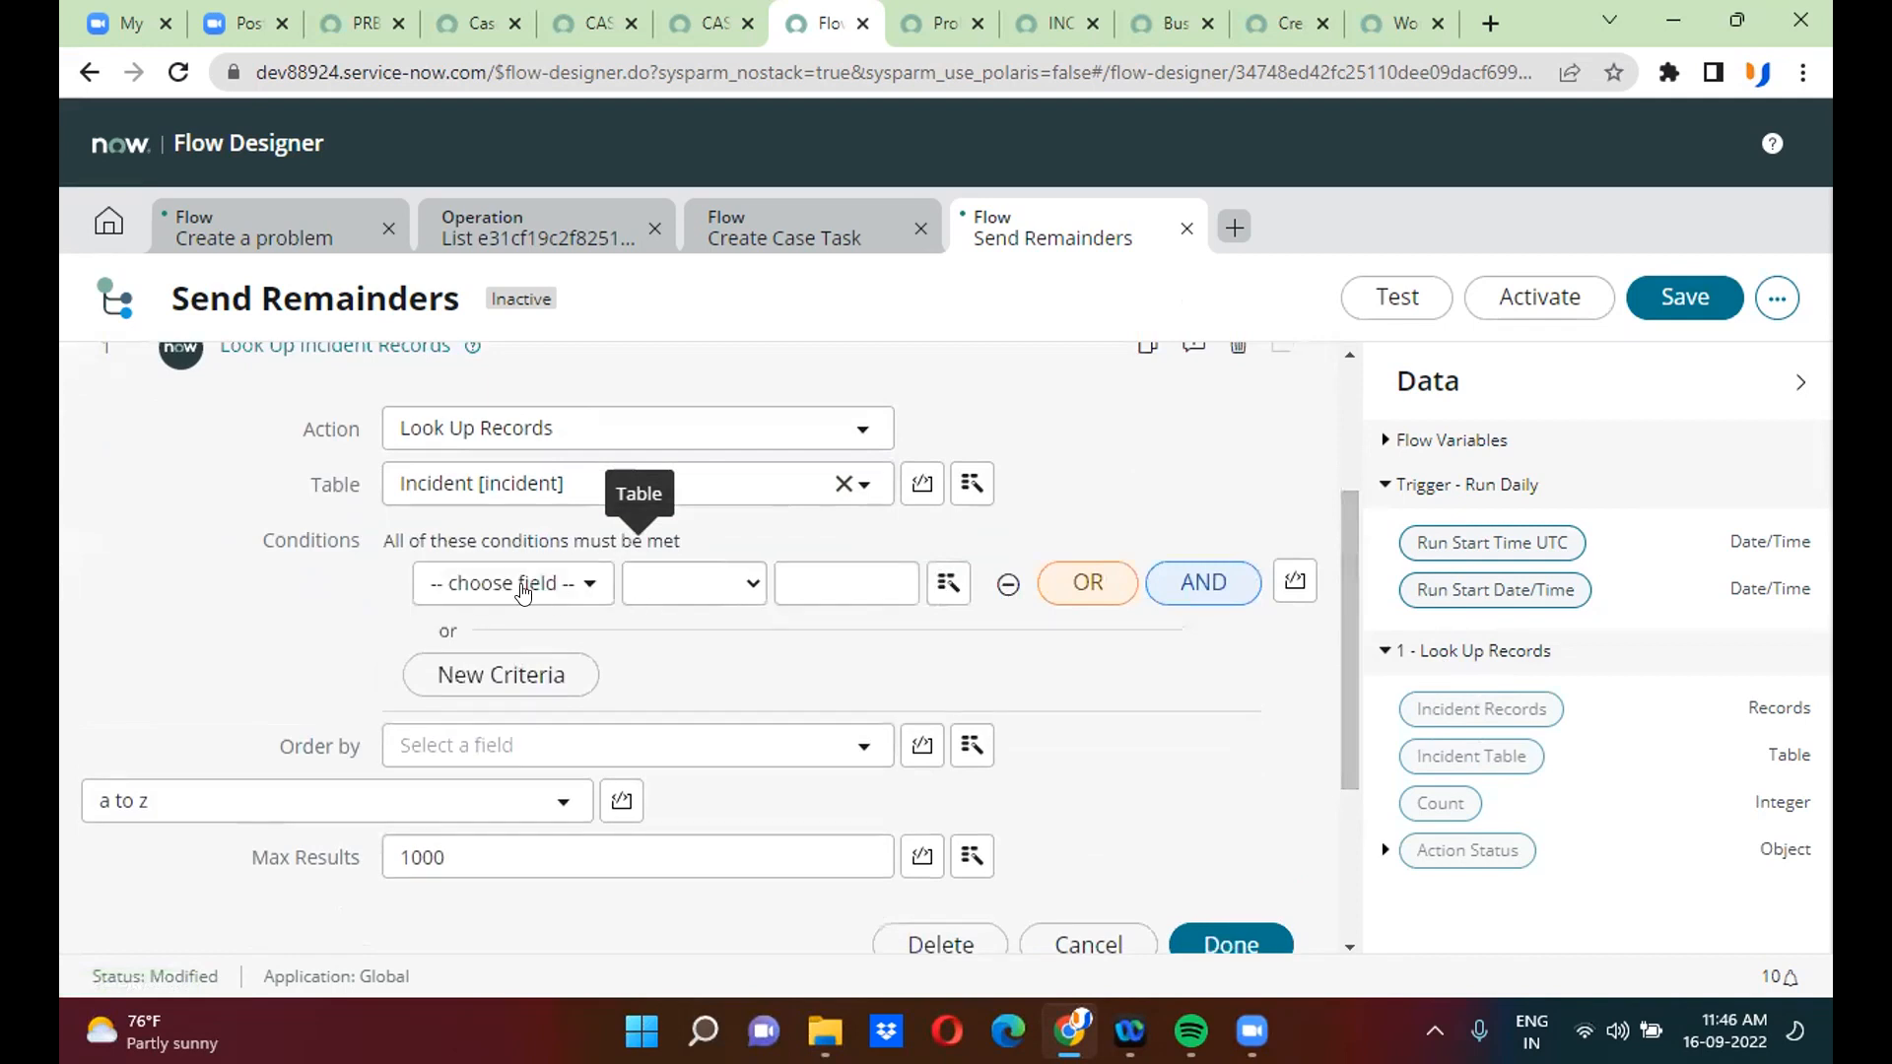
left_click(523, 589)
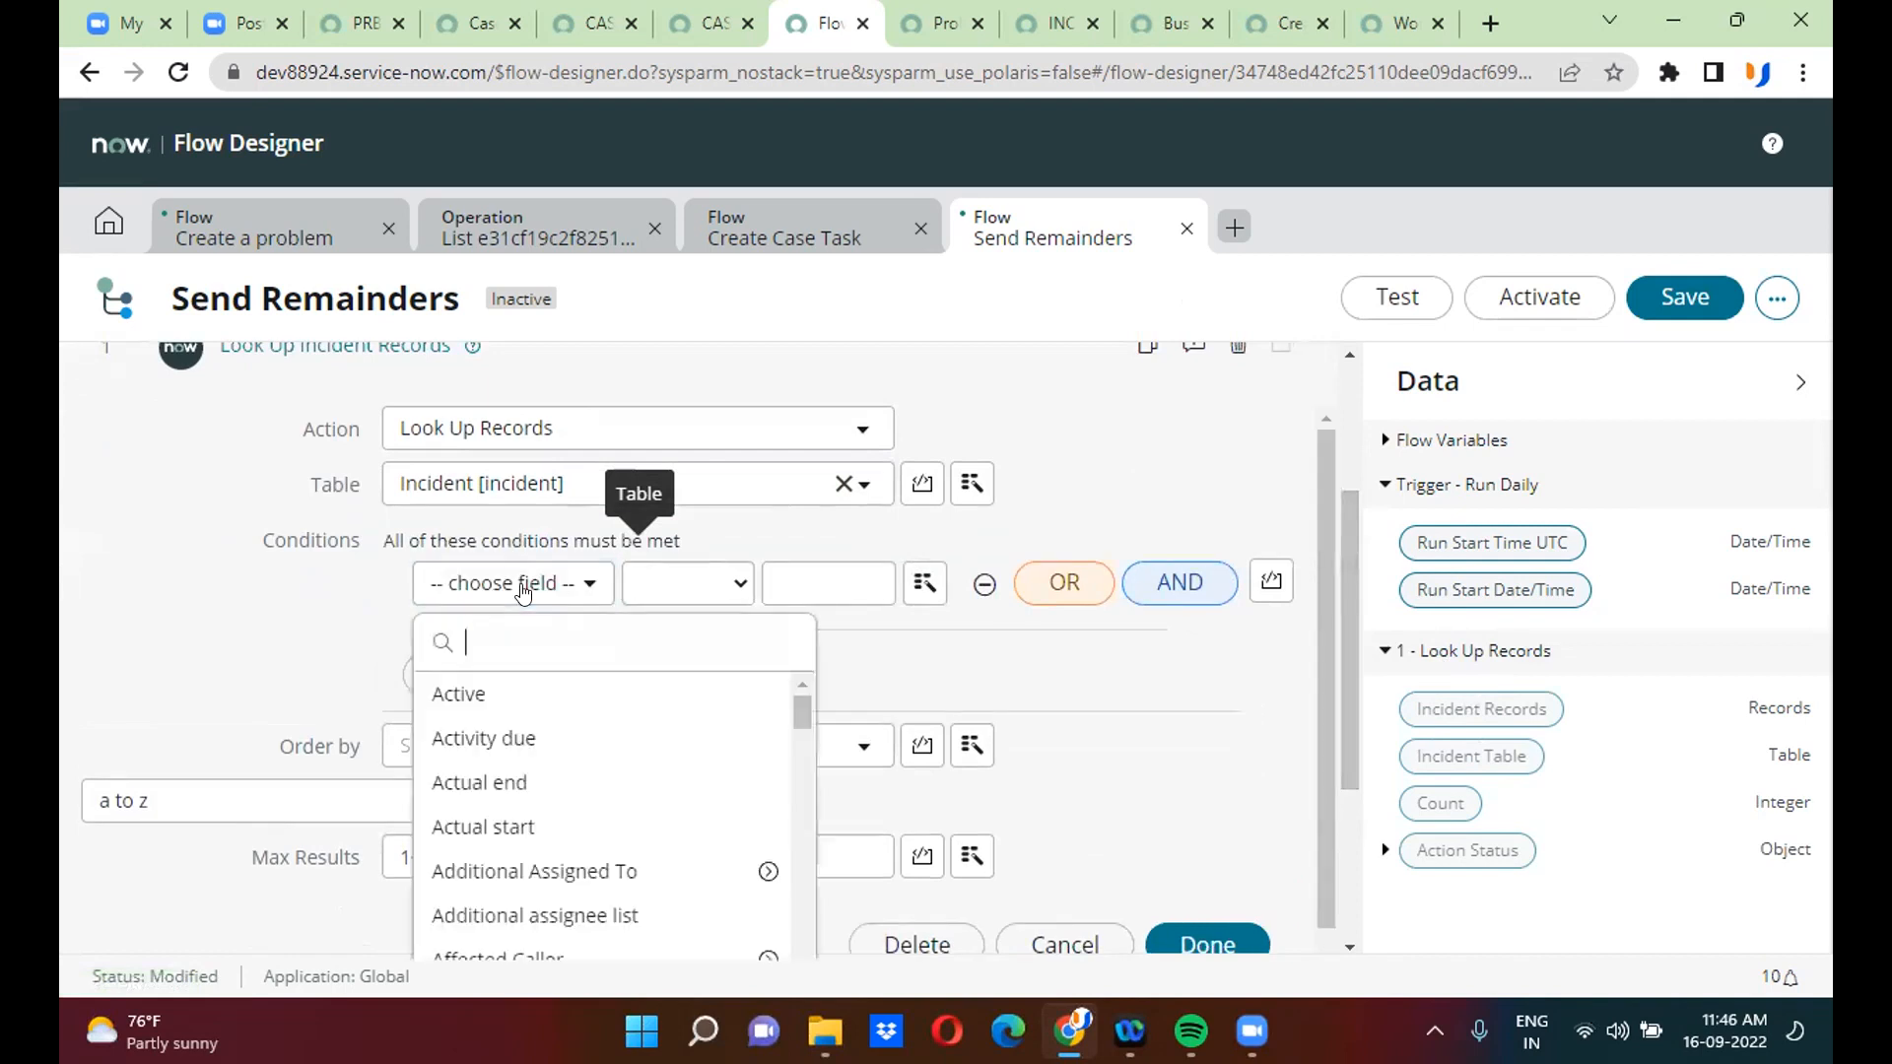
type("state")
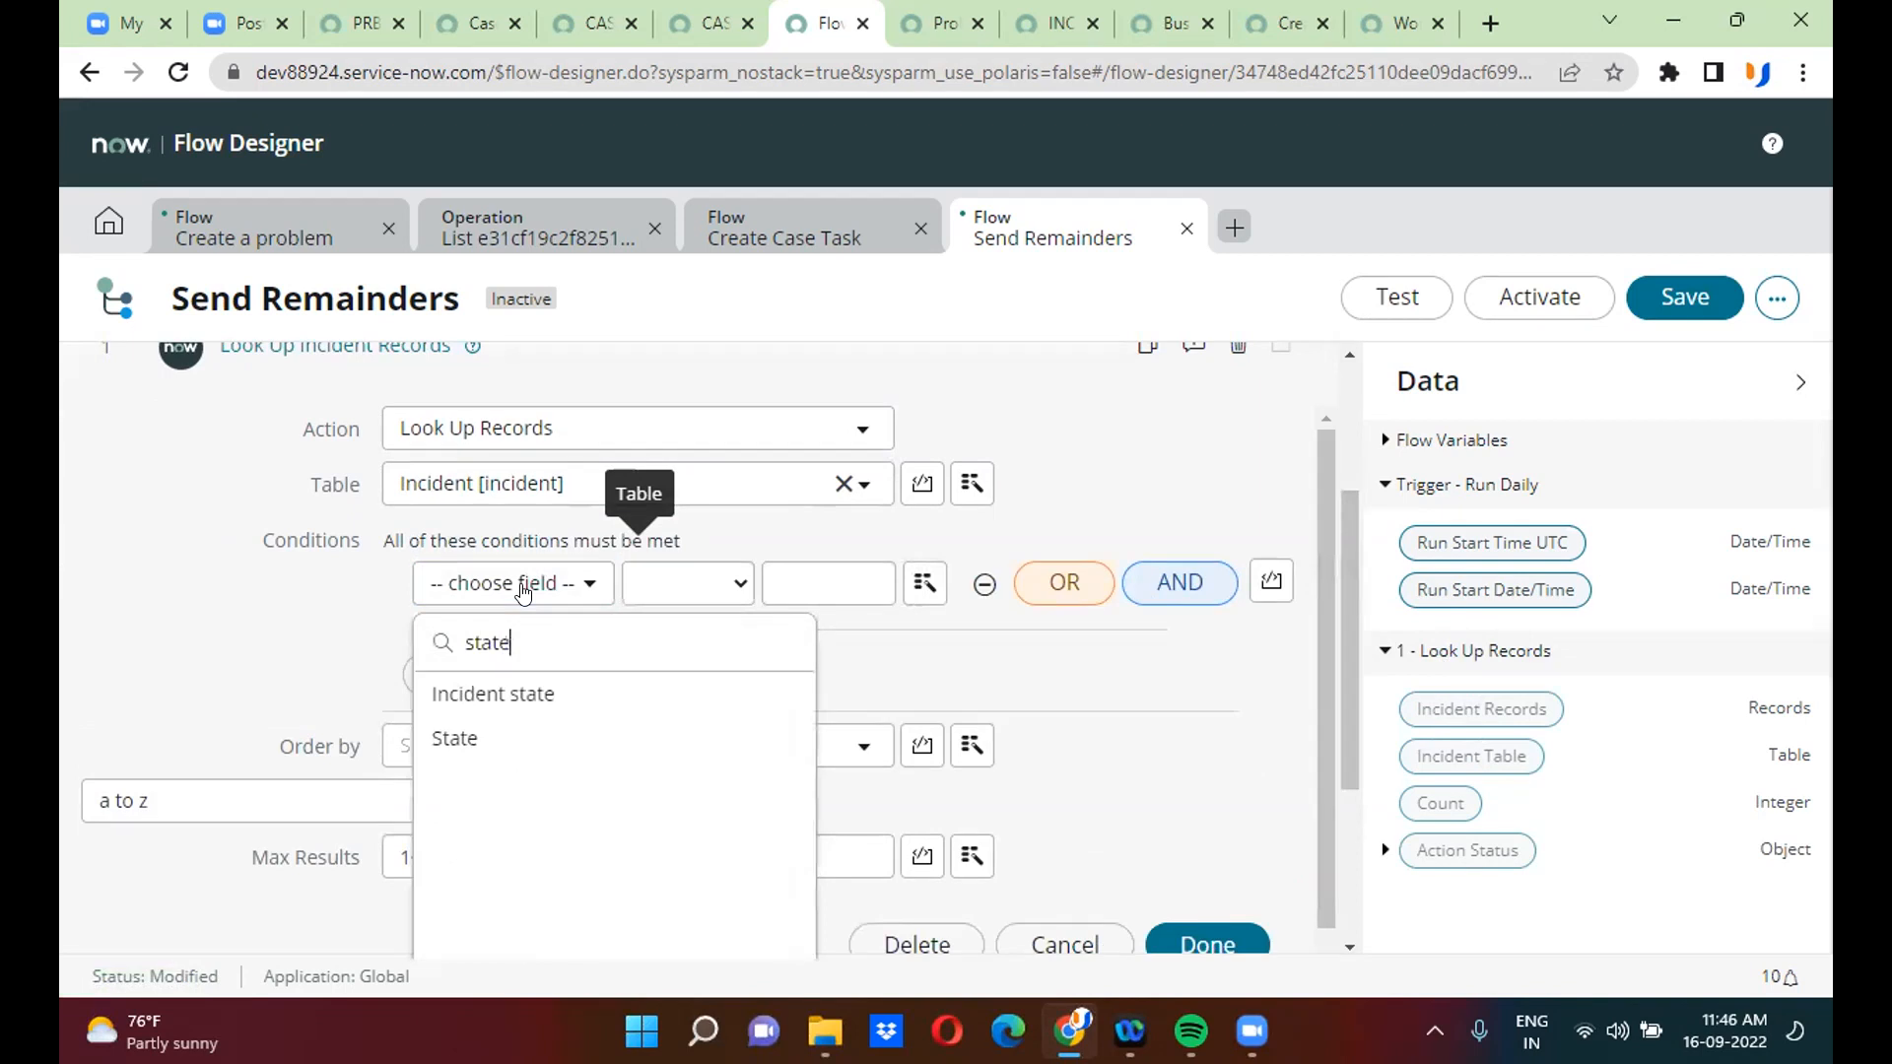
left_click(515, 741)
left_click(810, 589)
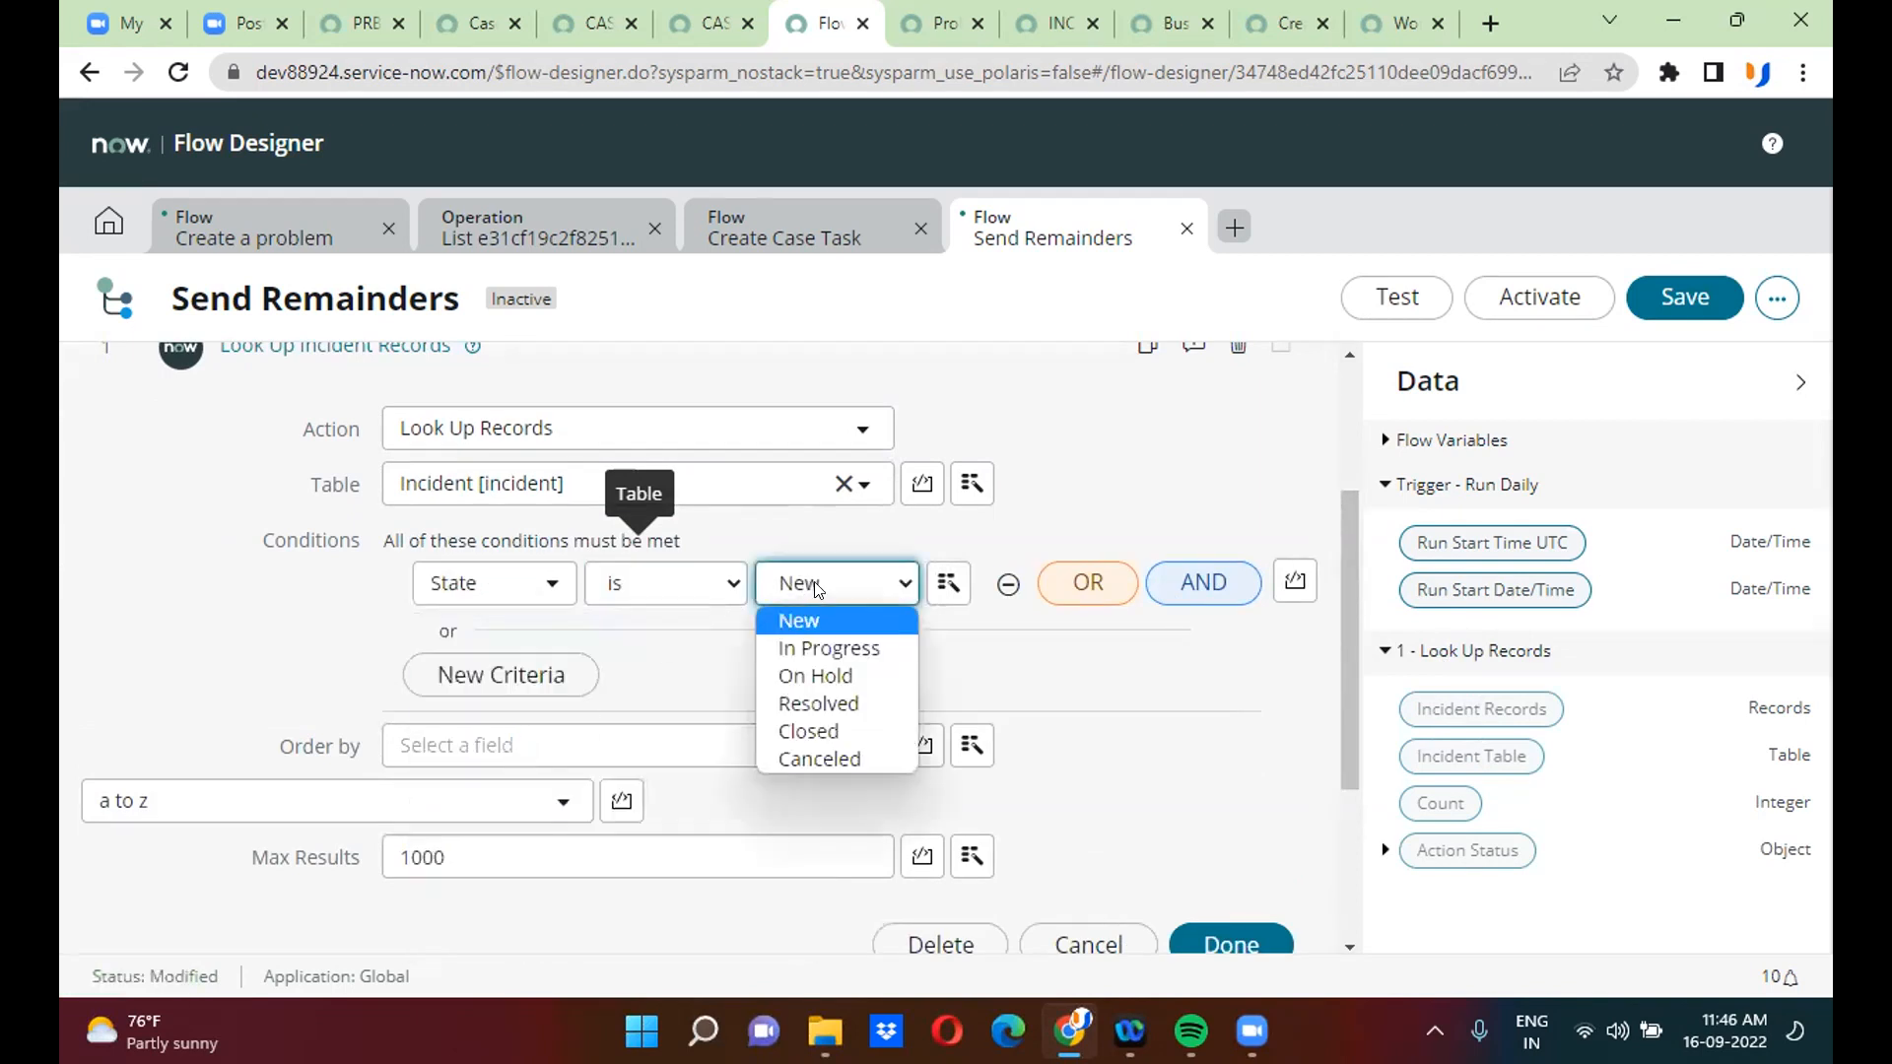
left_click(832, 703)
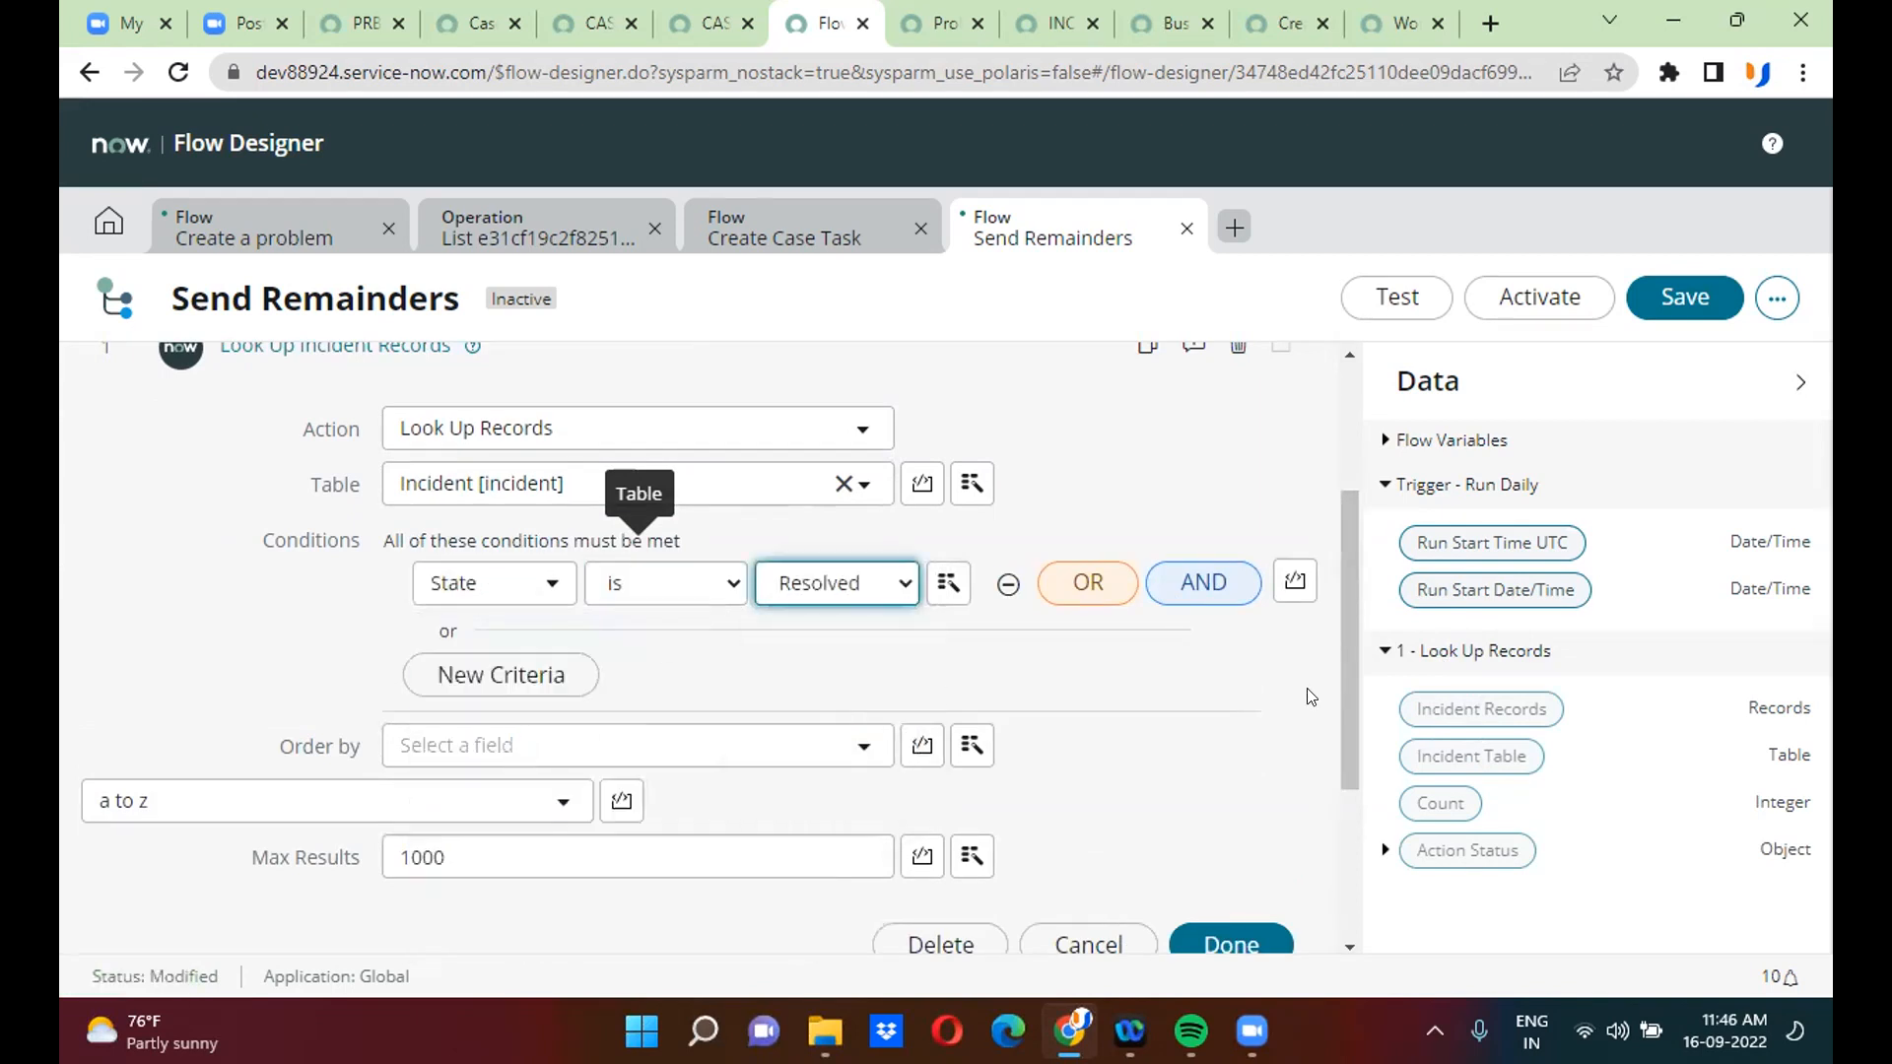
- Set the incident lookup's maximum results to 100000 and finish the action's configuration
left_click_drag(1350, 630, 1348, 731)
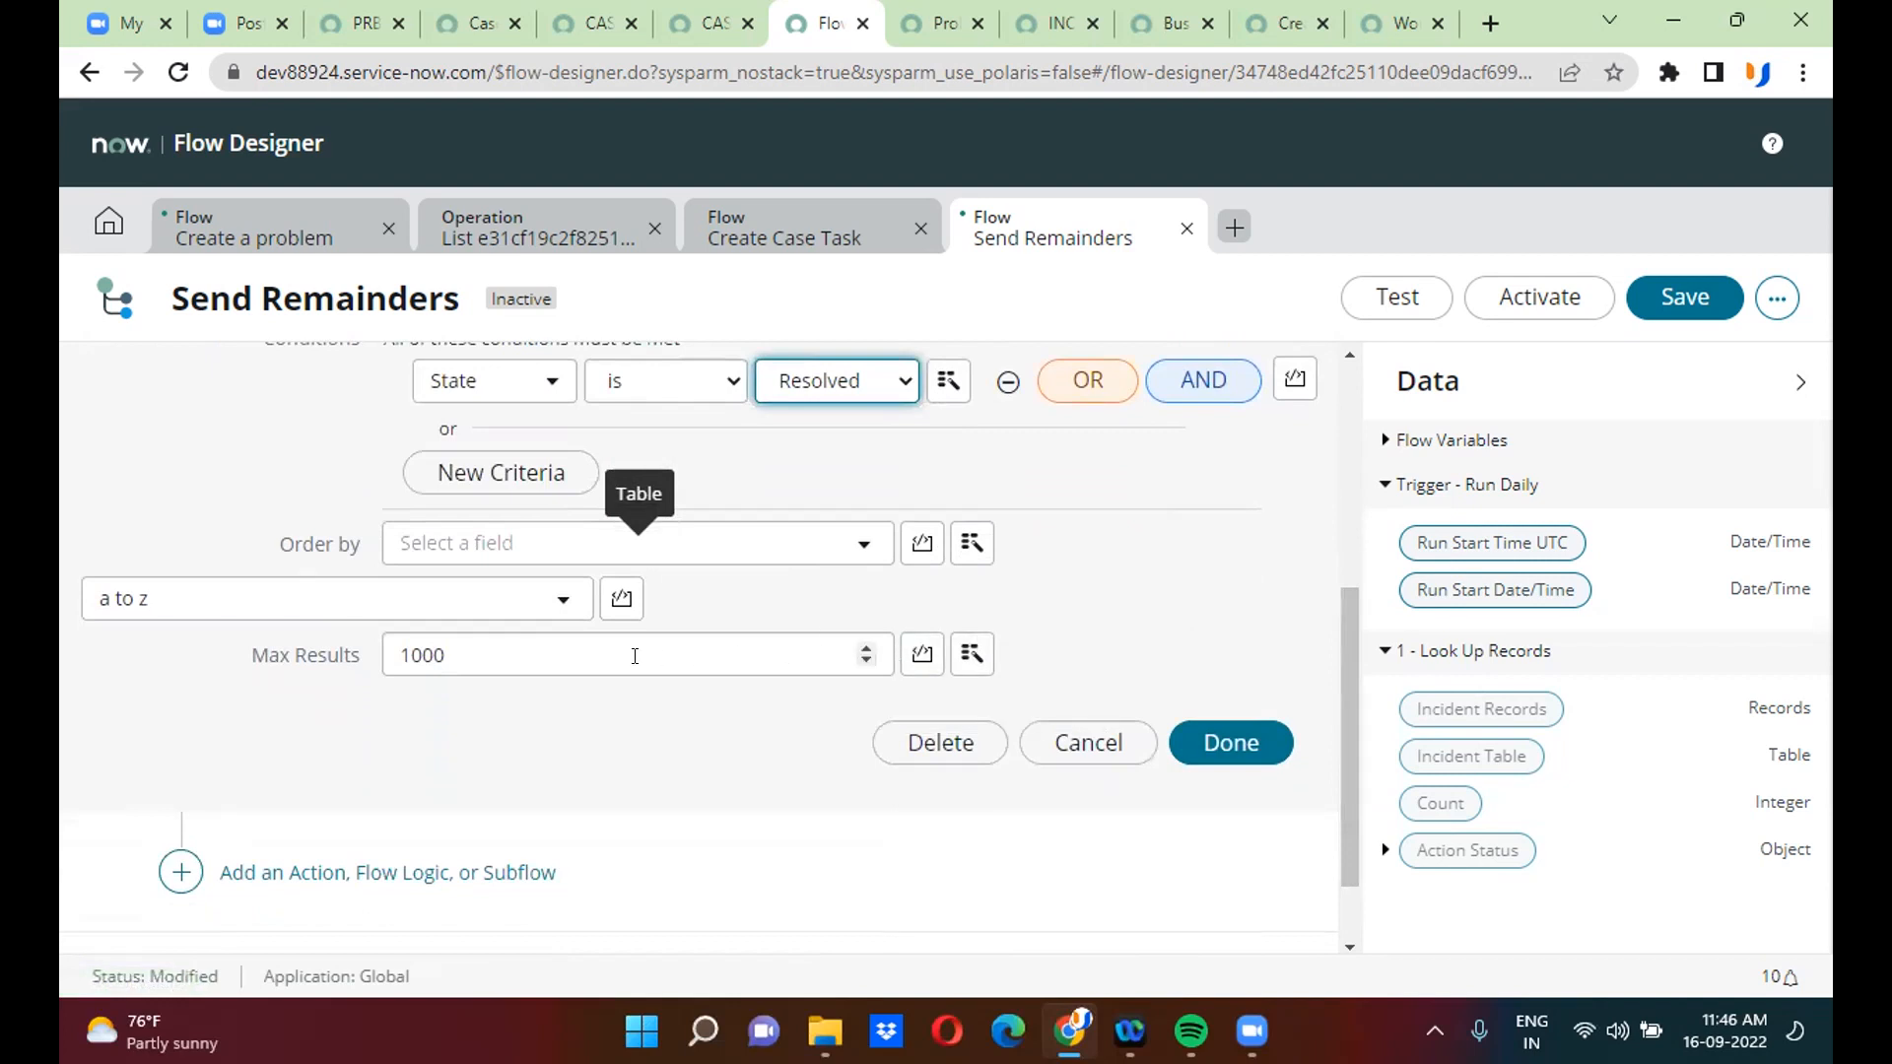
left_click(634, 656)
type("00")
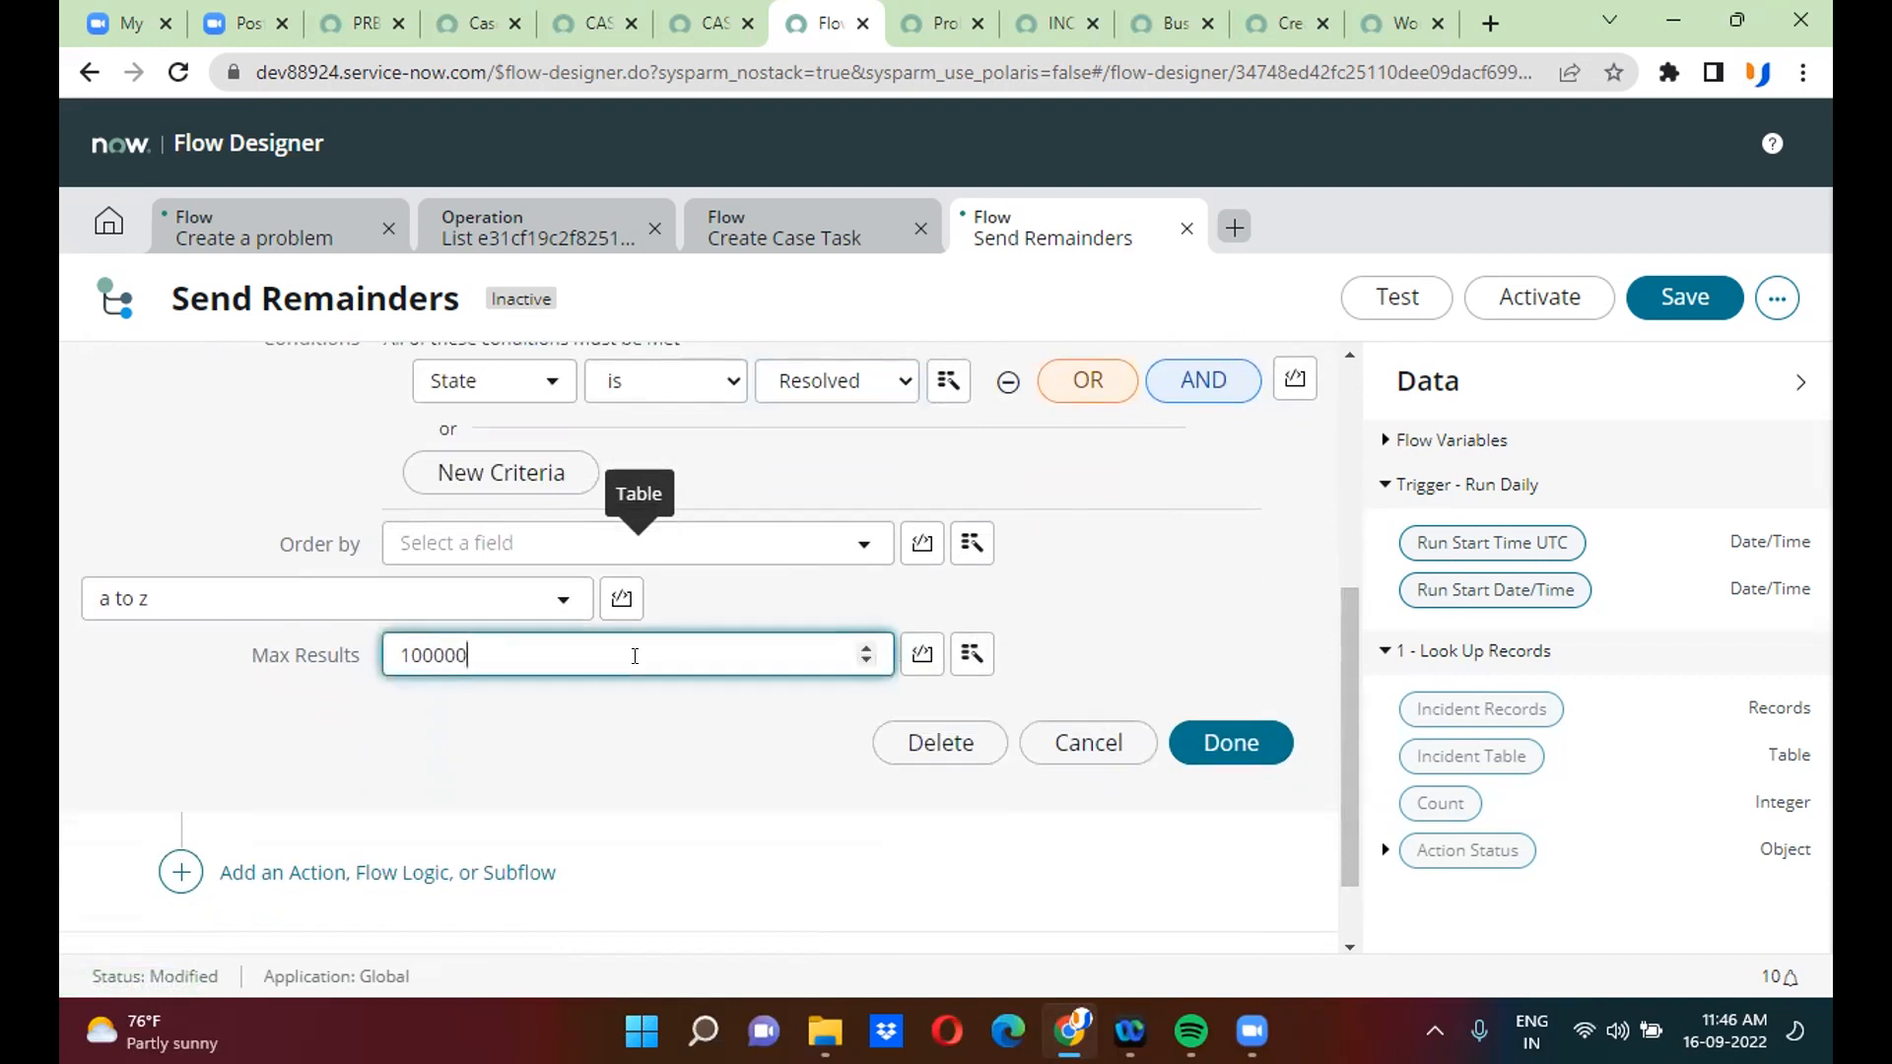
left_click(1264, 744)
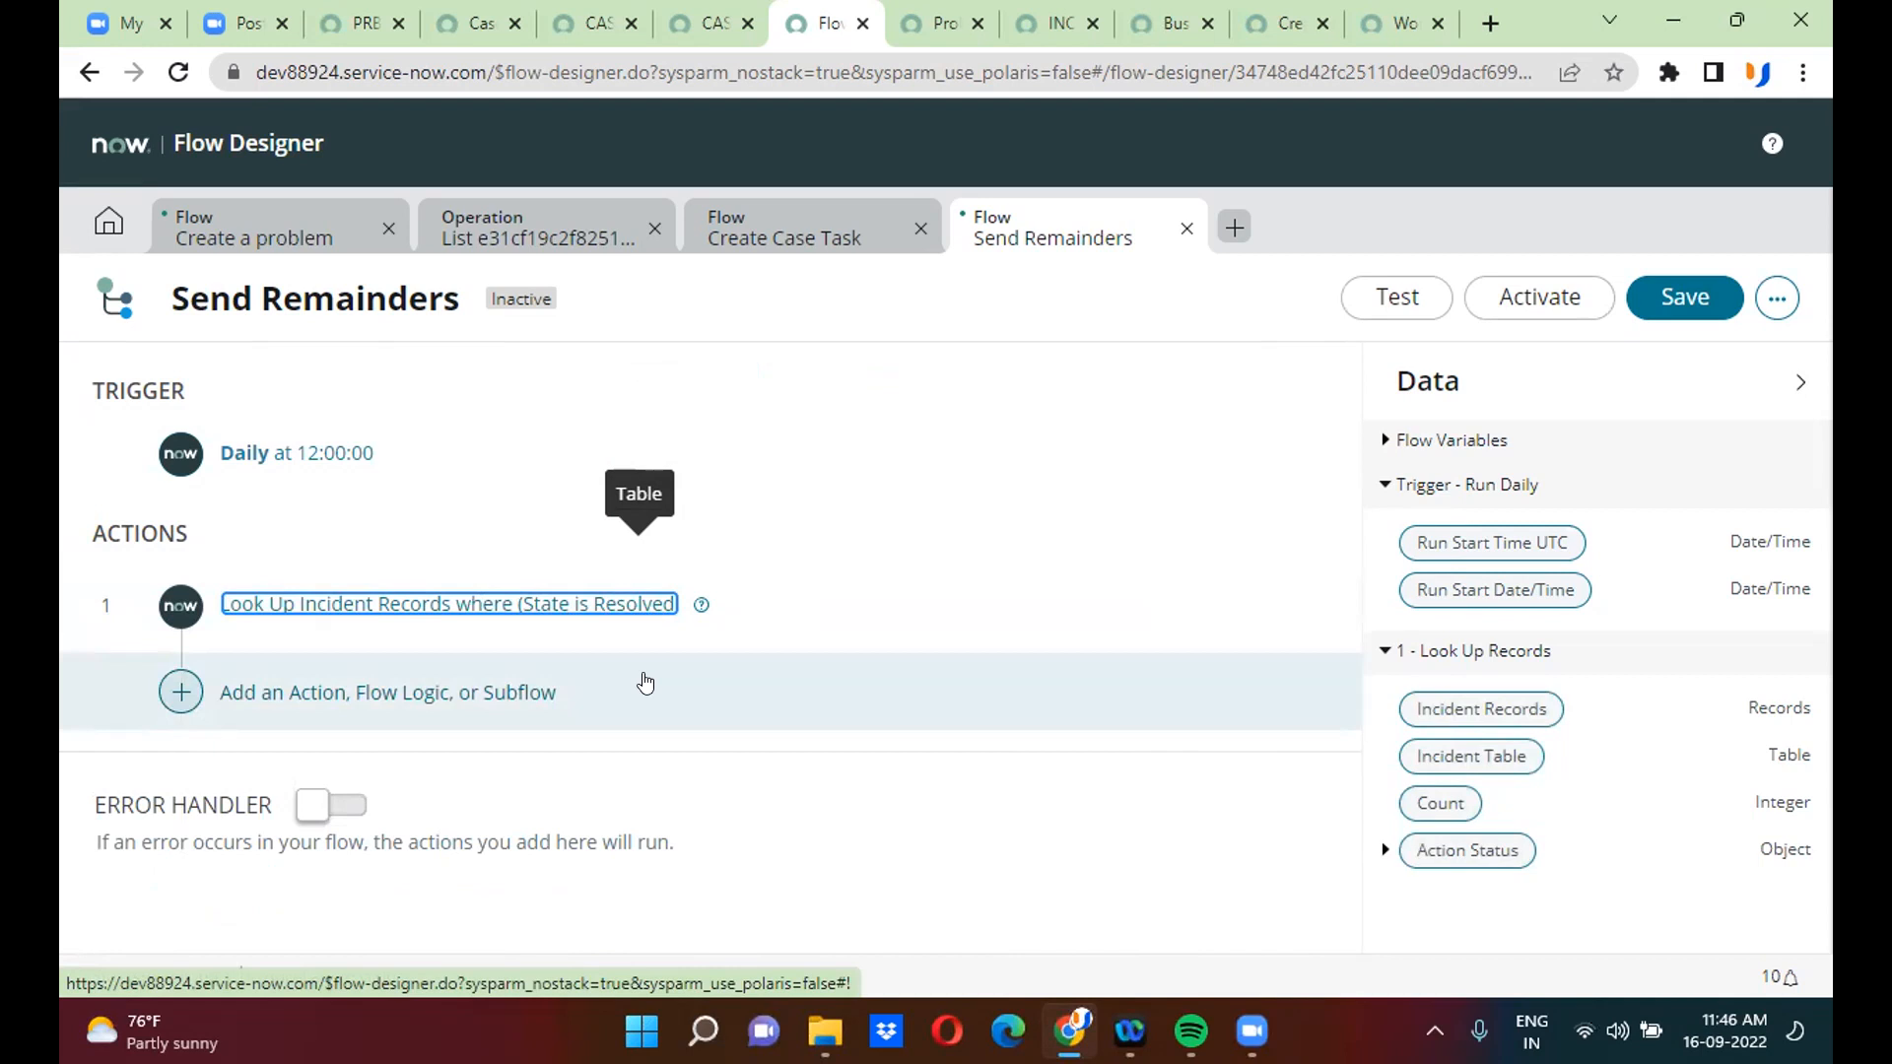
- Add For Each flow logic that iterates over the Incident Records from the Look Up Records action
left_click(177, 691)
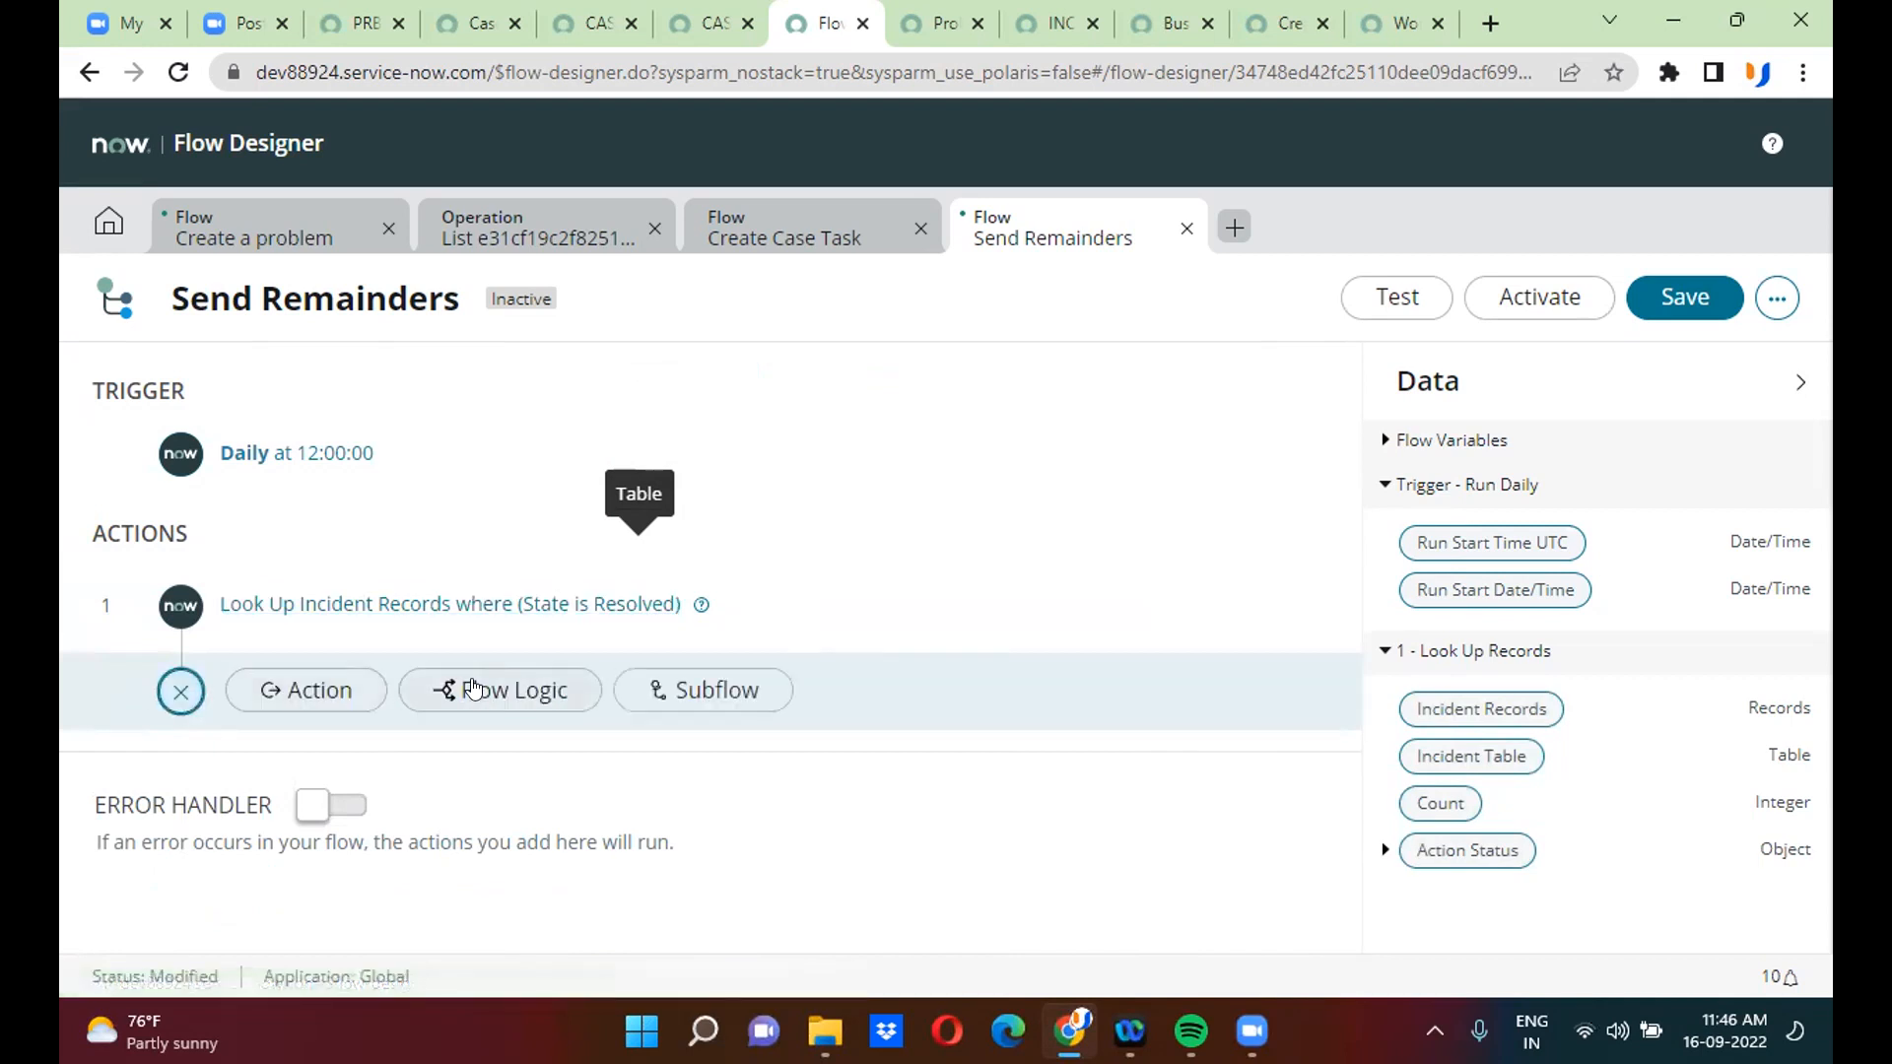
left_click(523, 687)
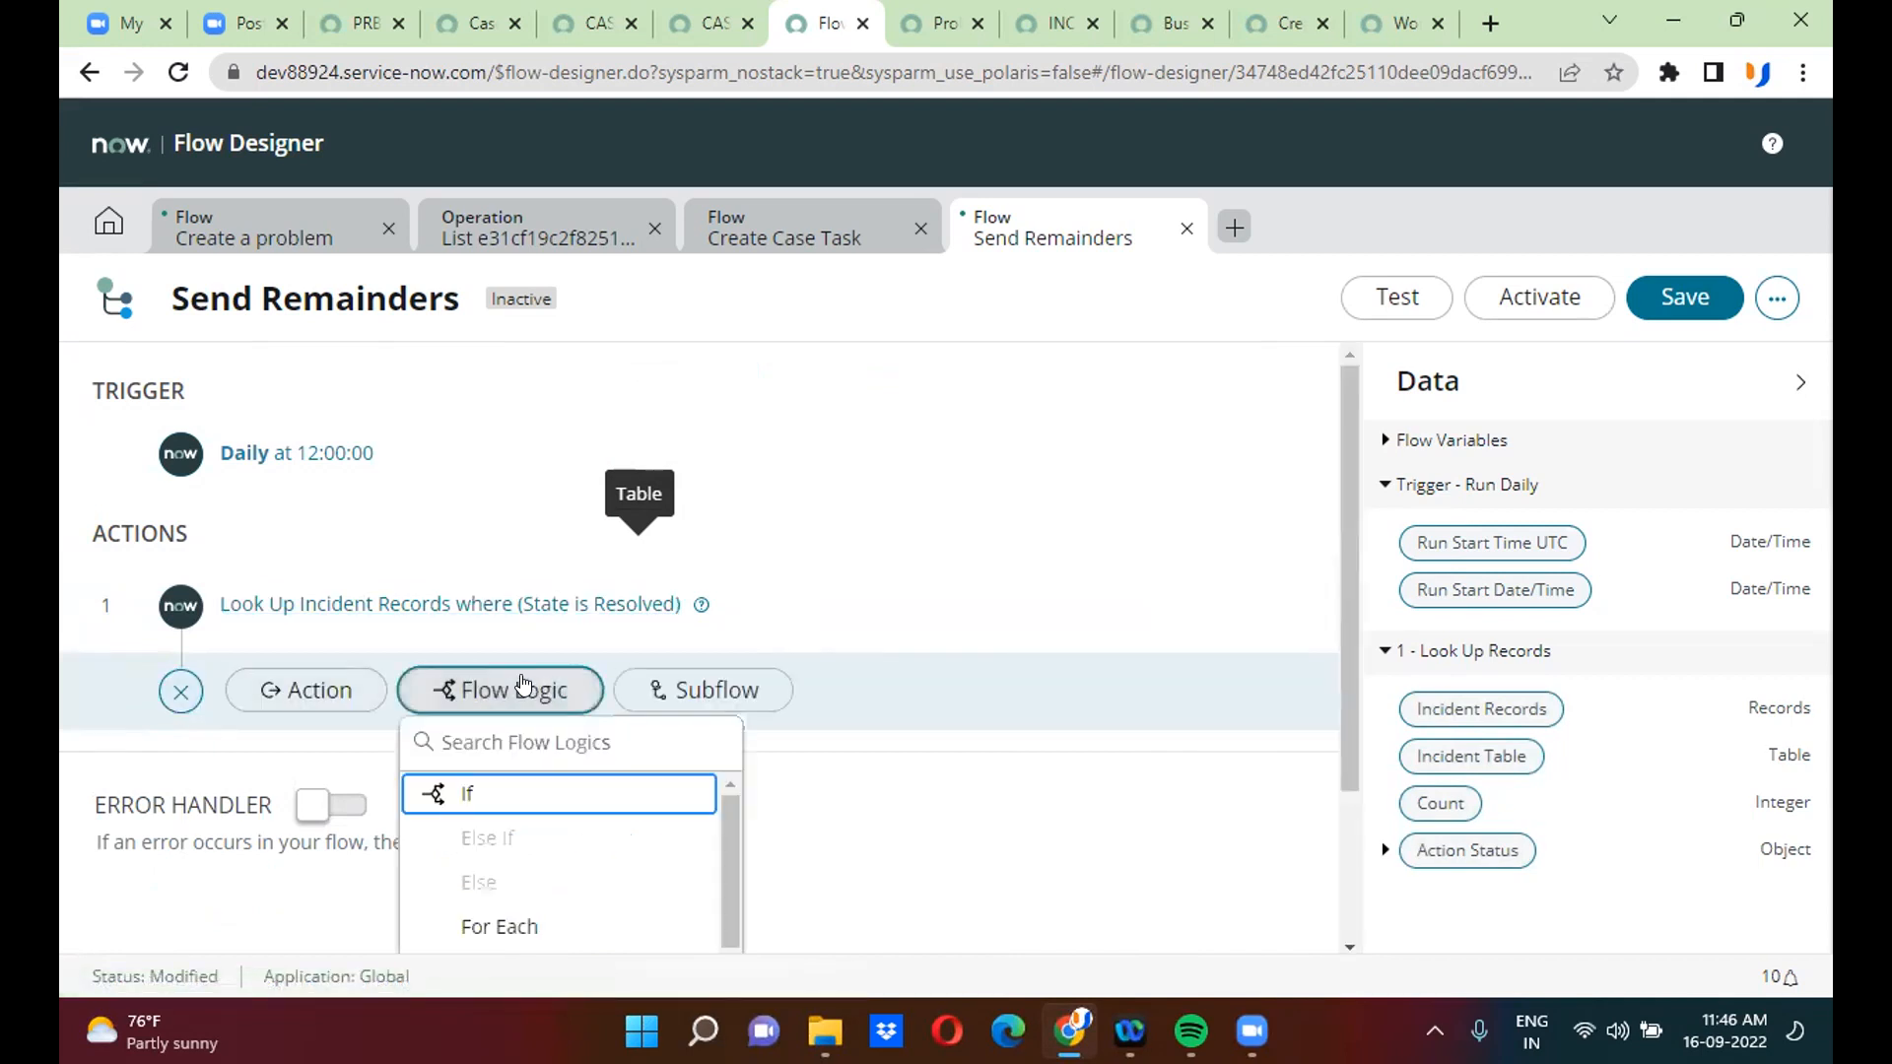
key("Return")
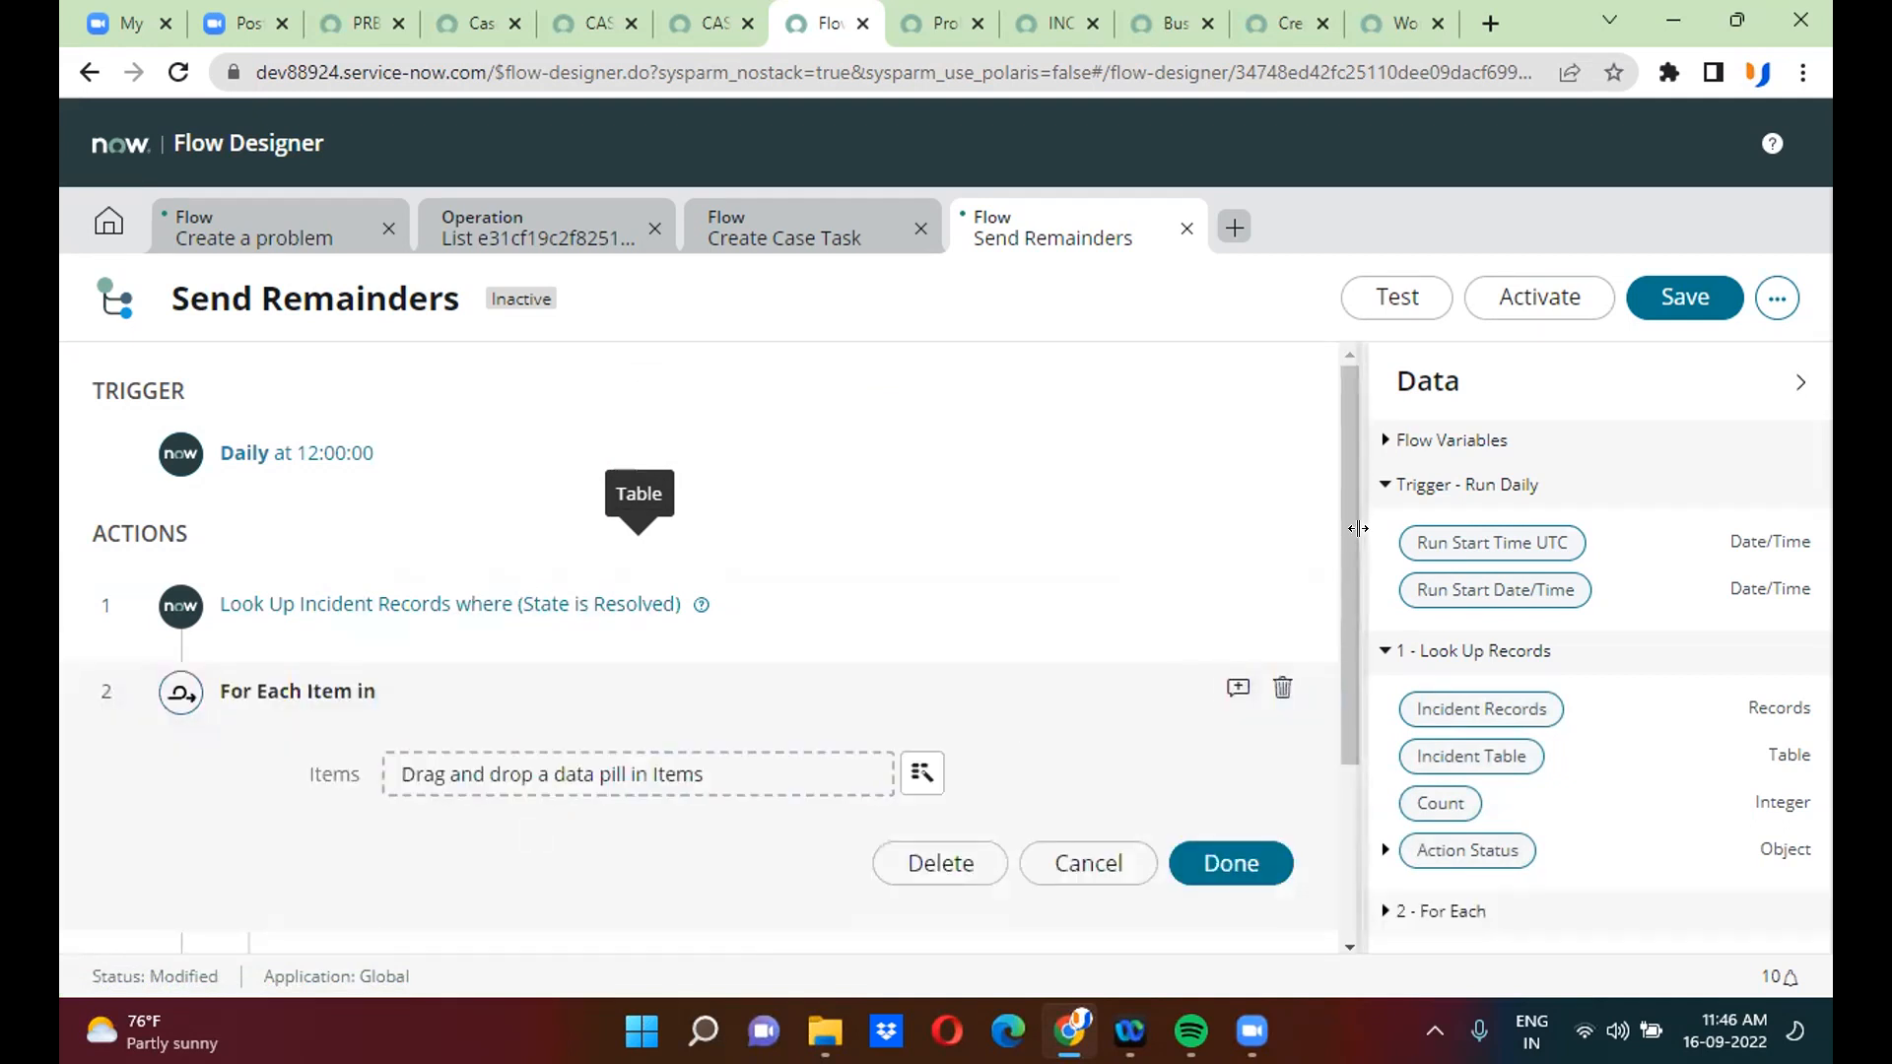
left_click_drag(1477, 710, 643, 779)
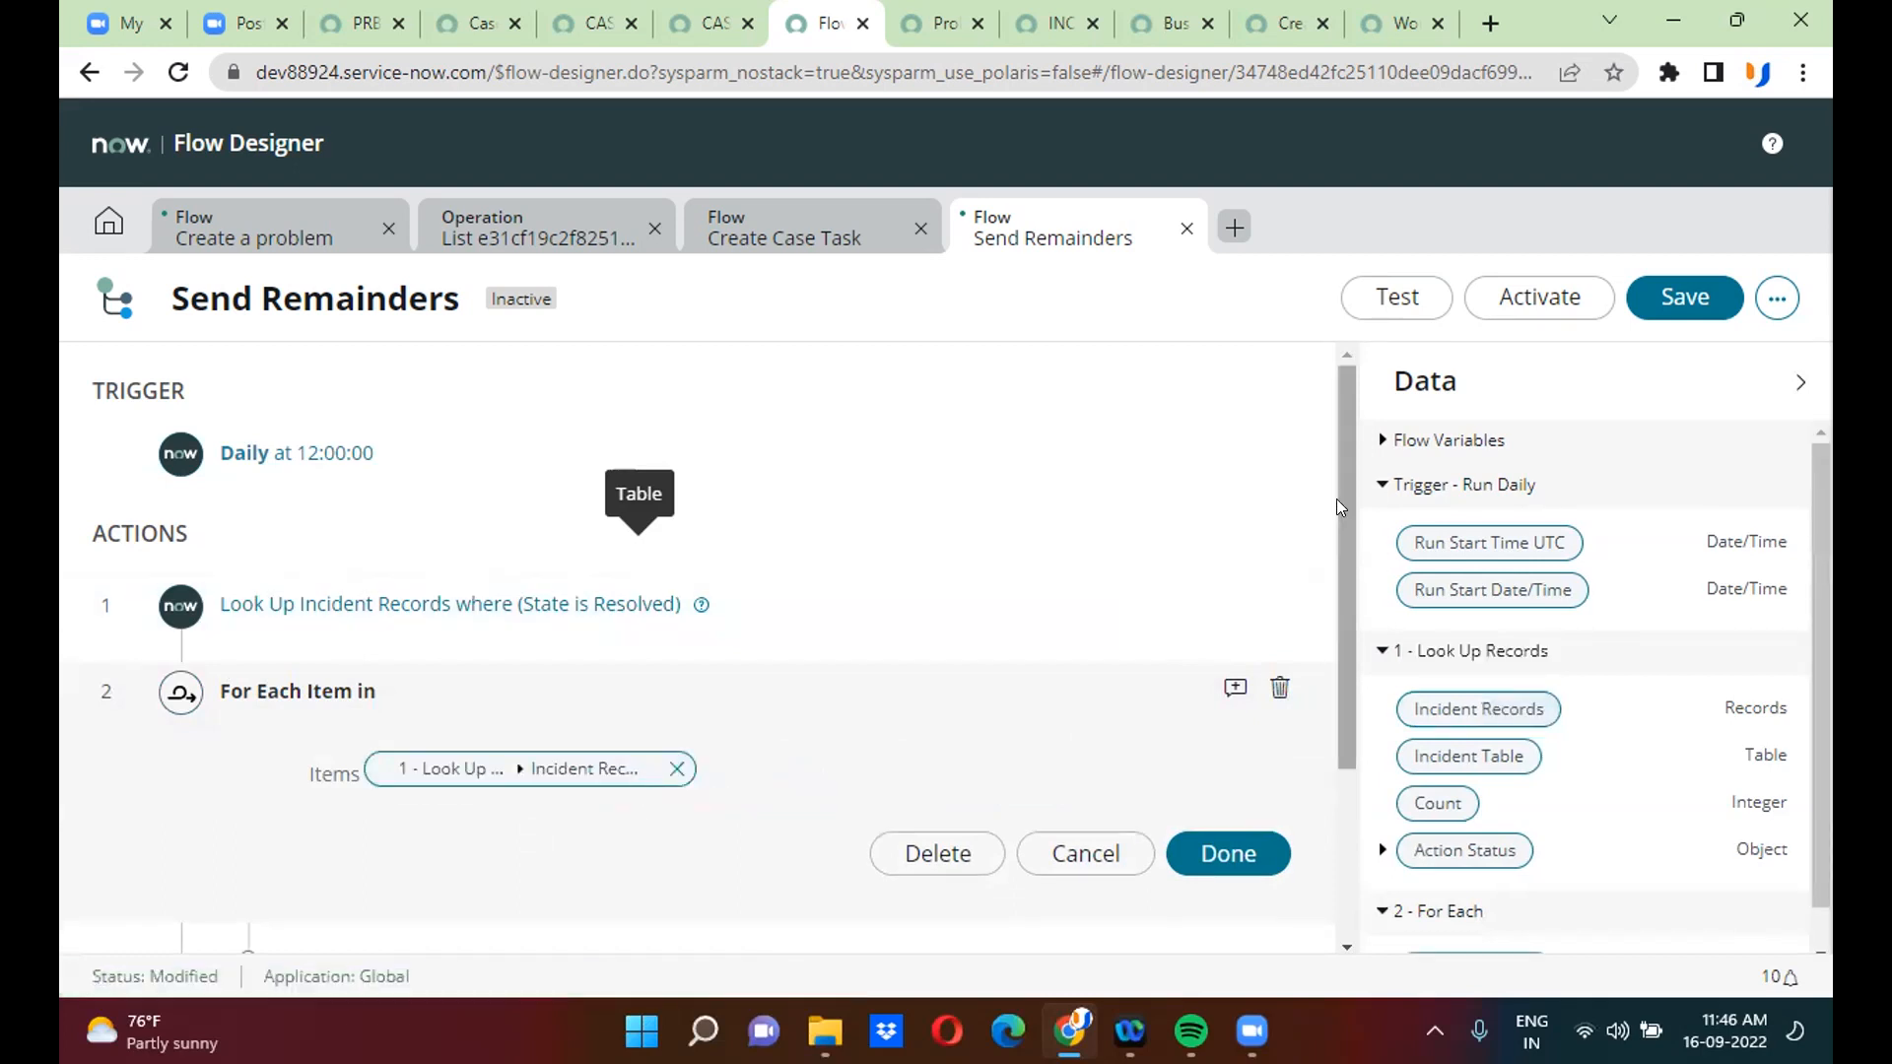
left_click_drag(1344, 475, 1336, 575)
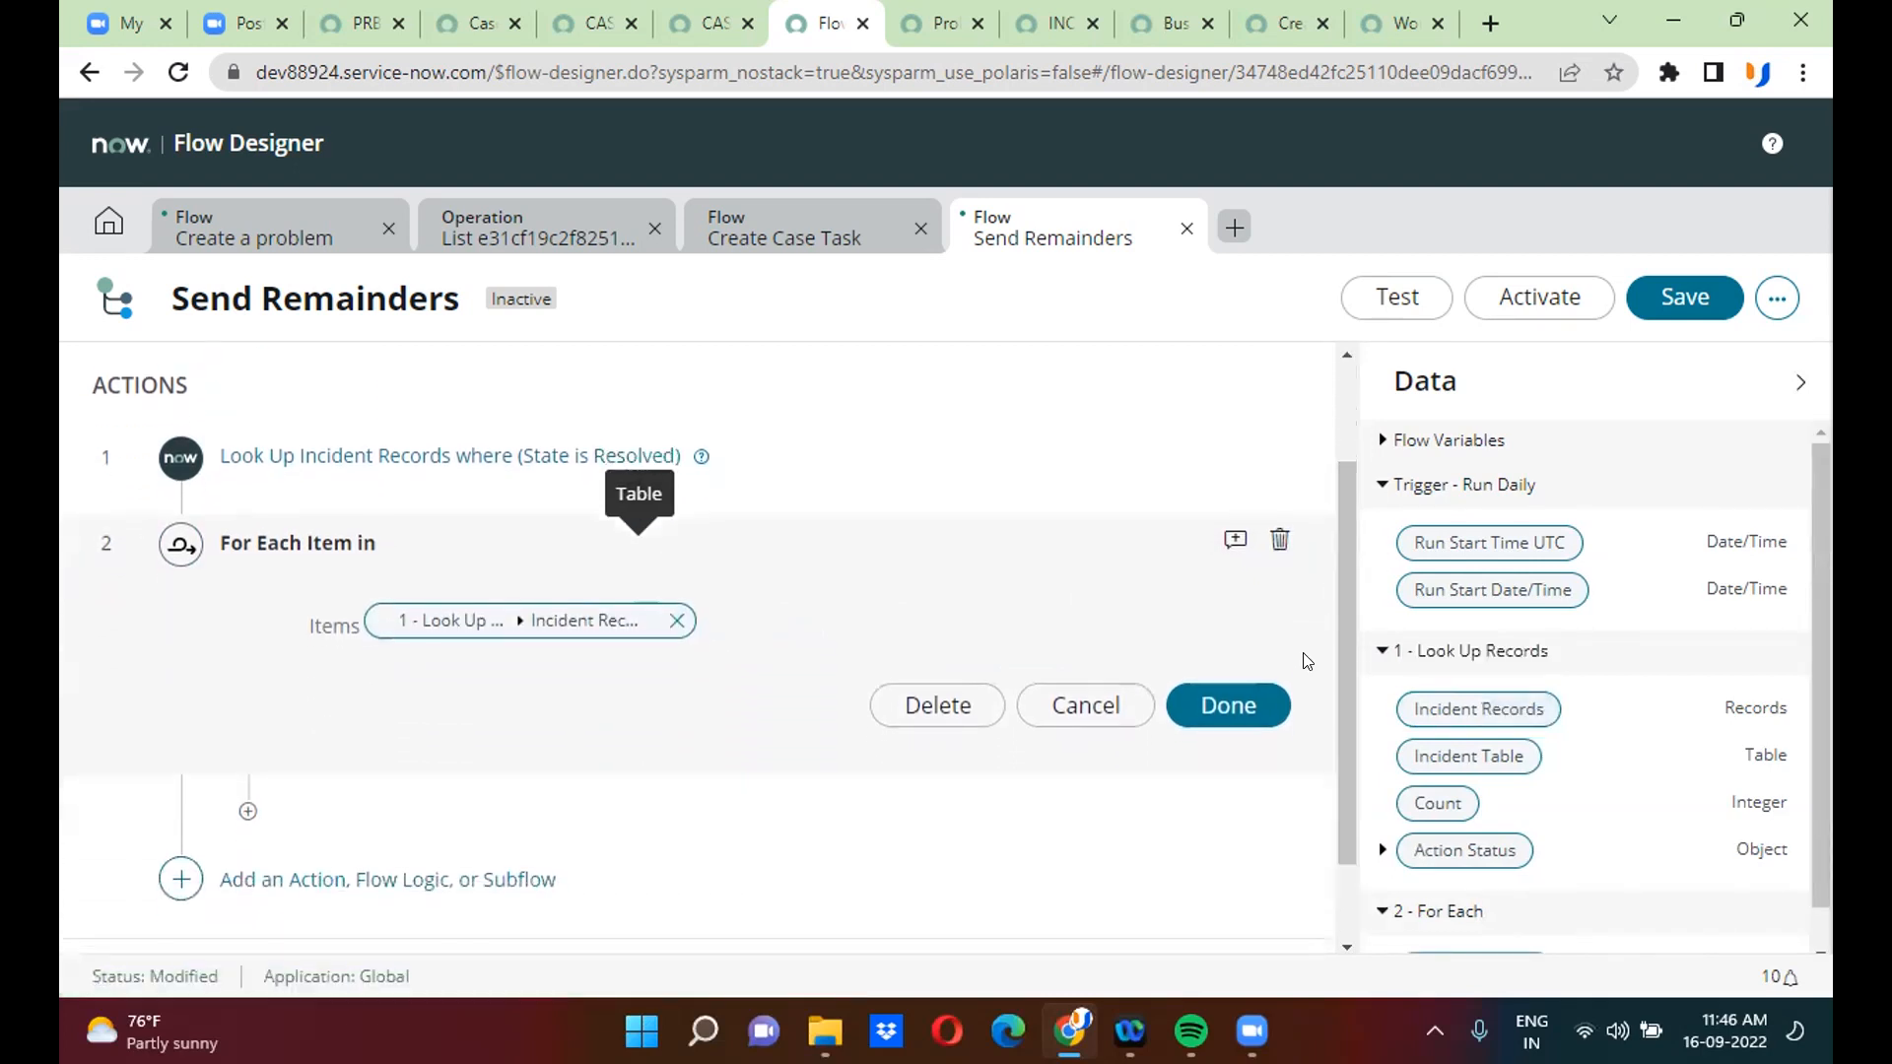
left_click(1267, 718)
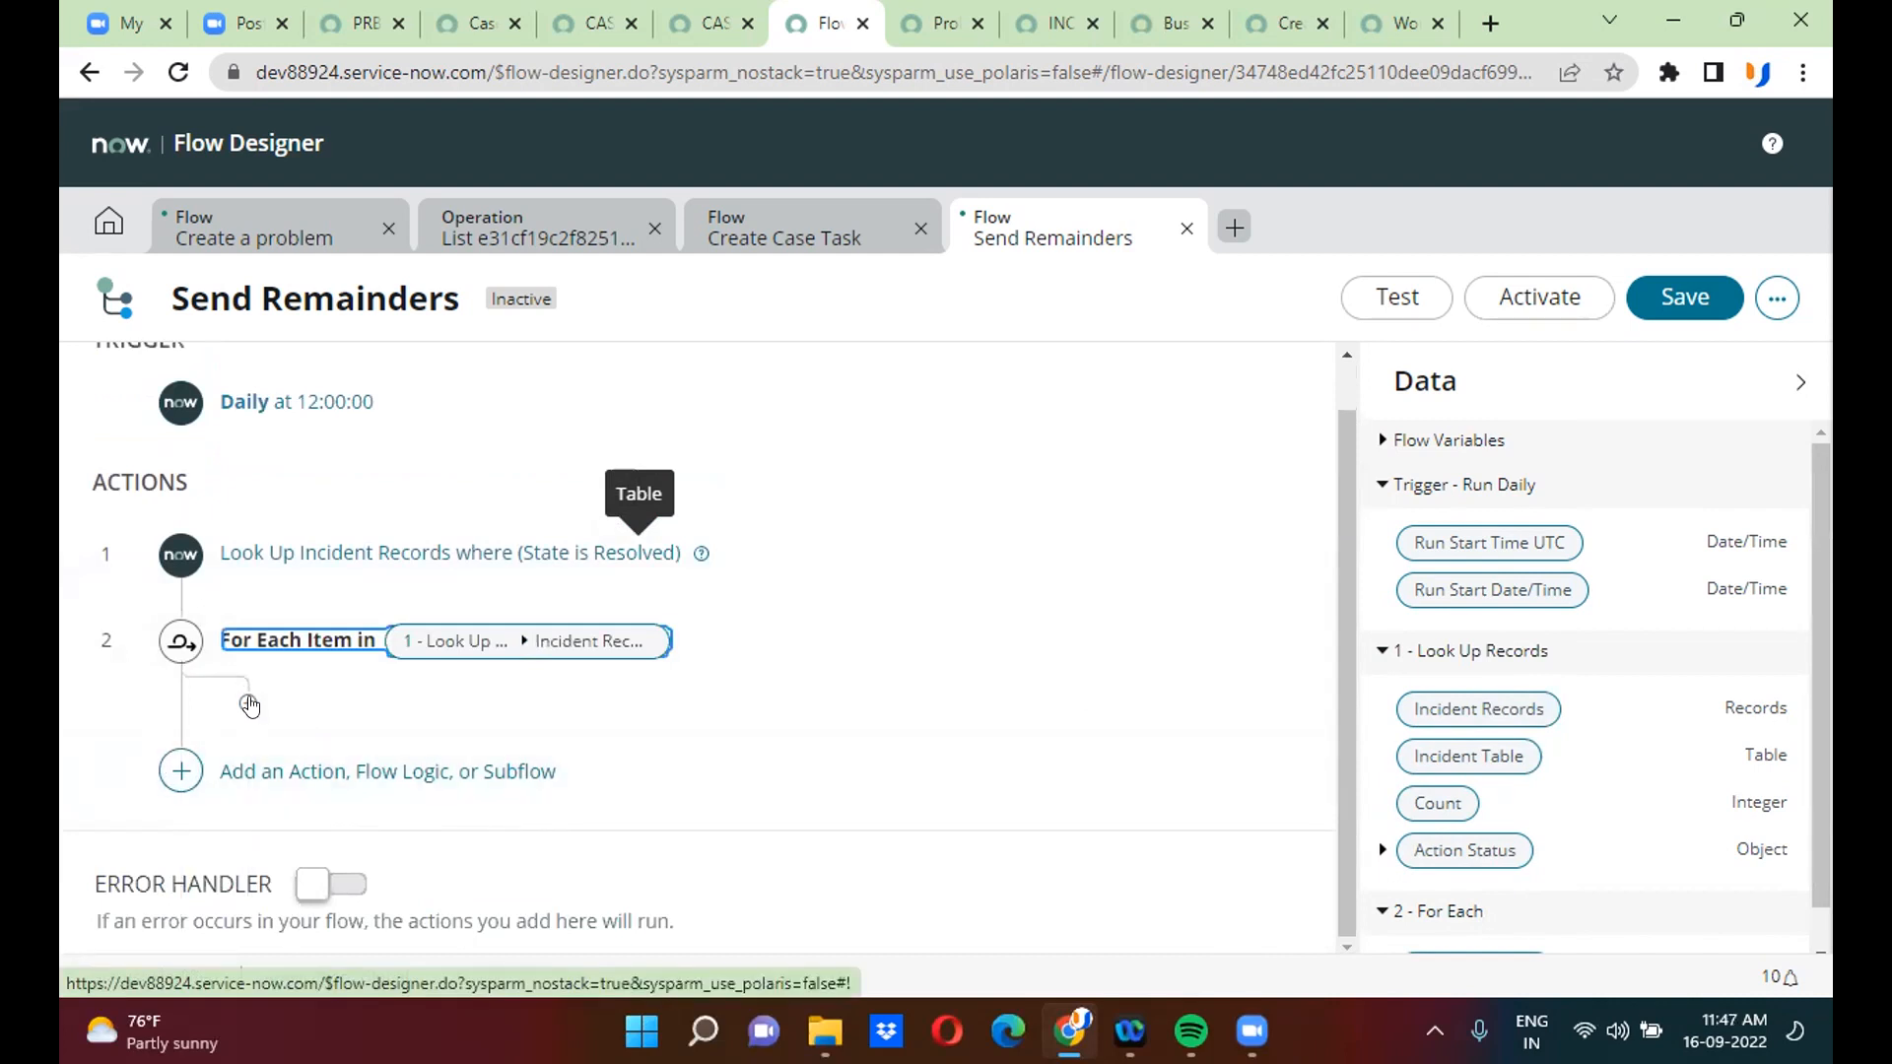
- Add an Update Record action inside the For Each loop
left_click(249, 706)
left_click(386, 687)
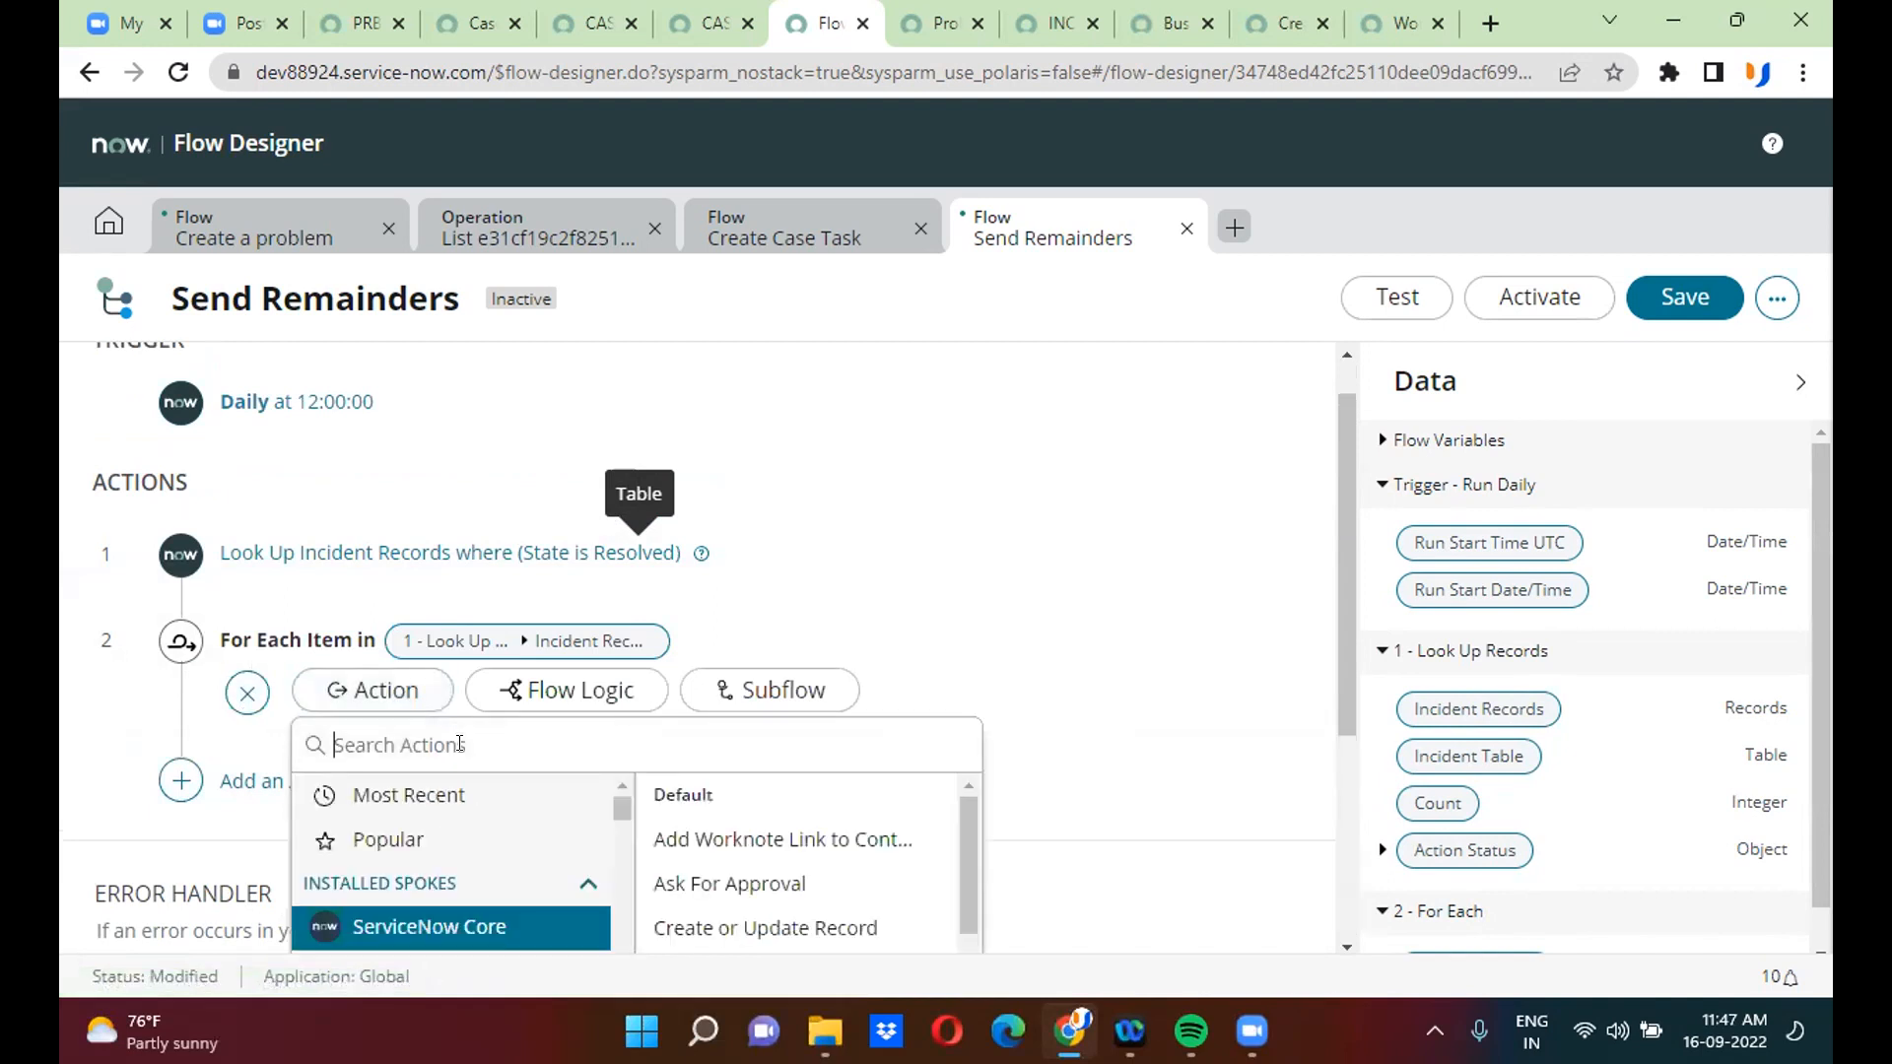
type("up")
type("dst")
type("te")
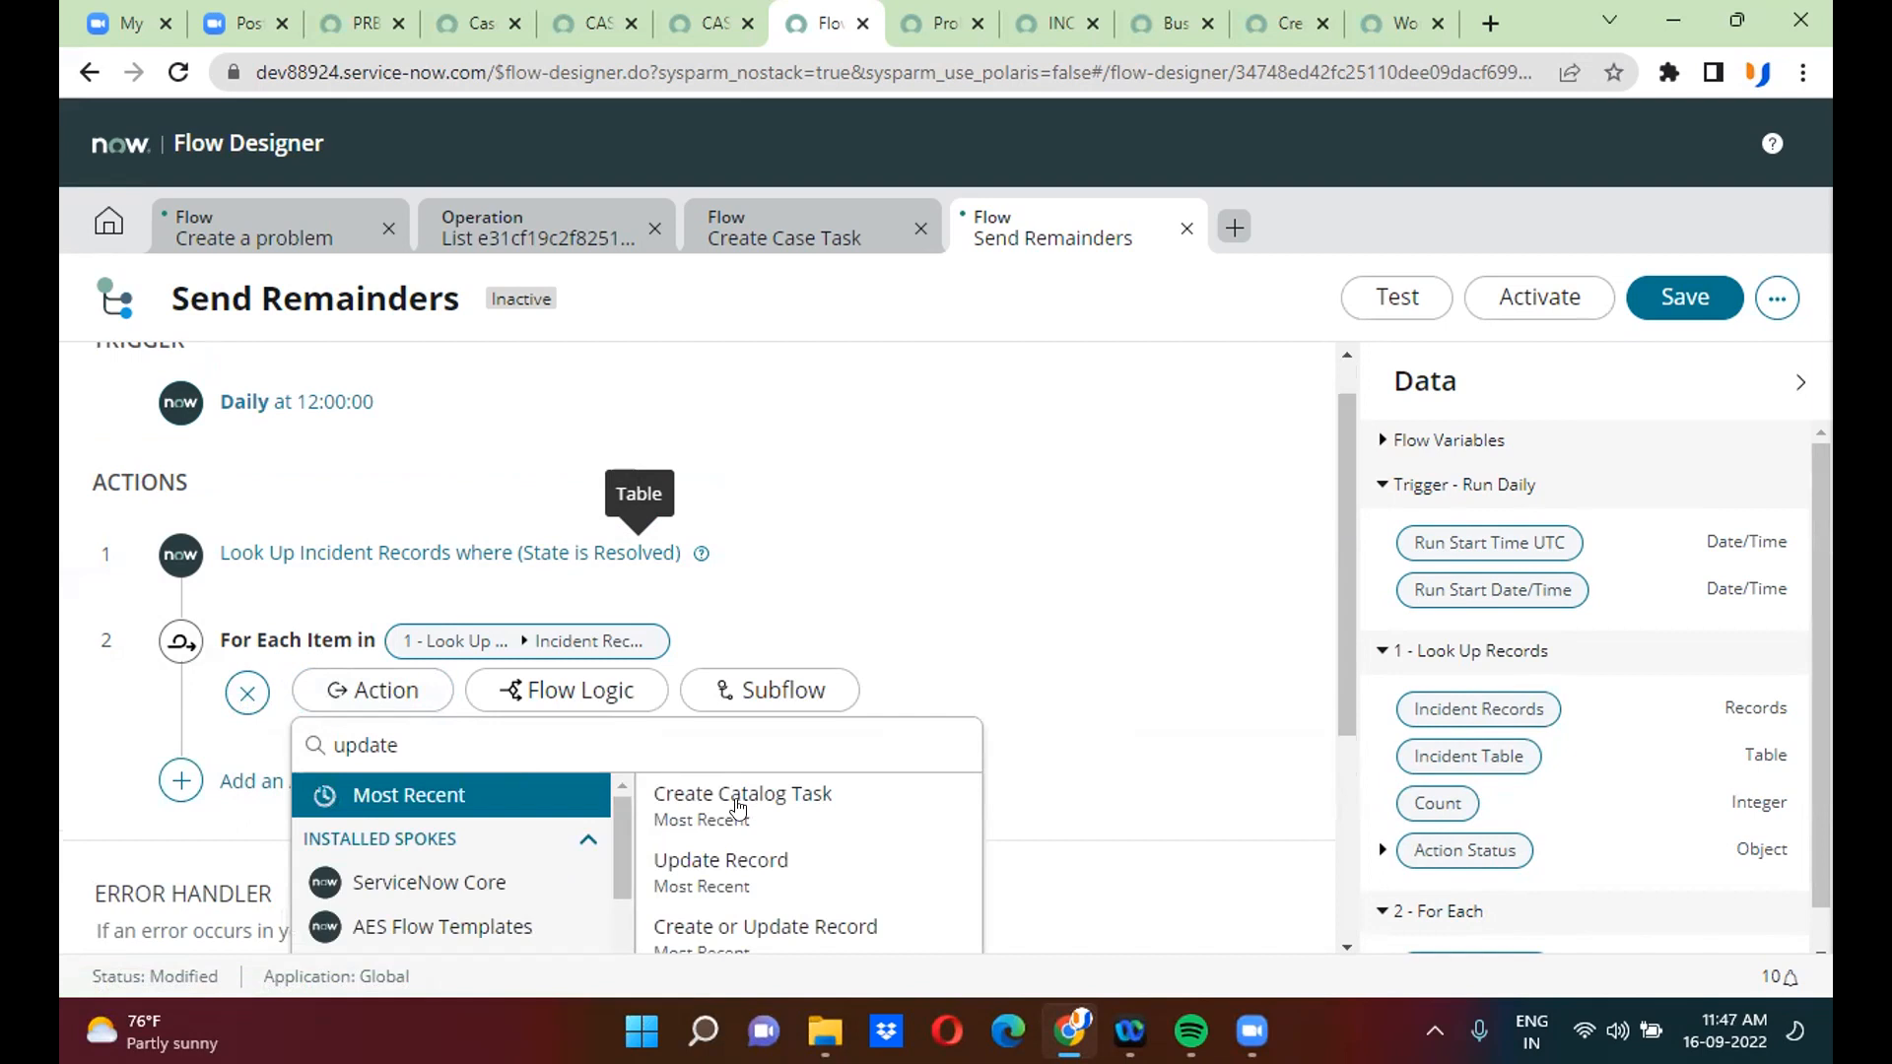
left_click(715, 859)
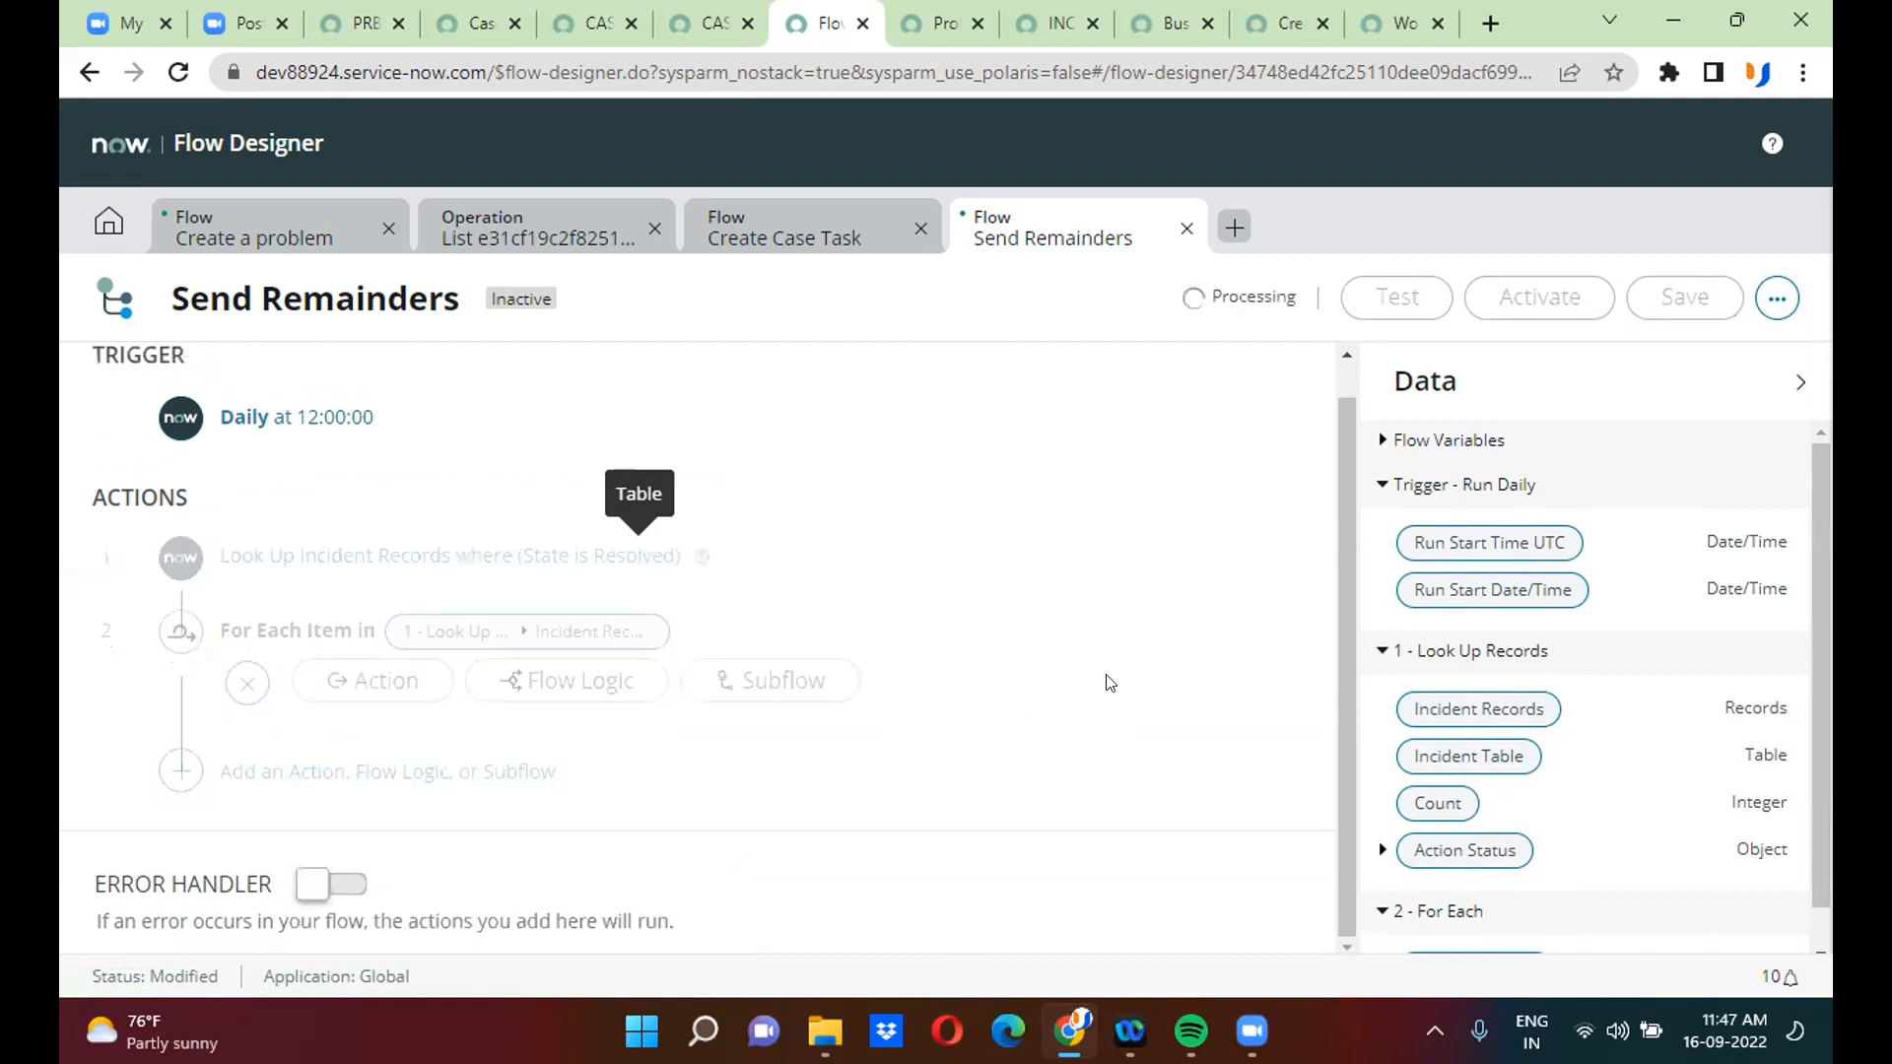
- Set the Update Record action's record to the Incident Record from the For Each loop
left_click_drag(1346, 501, 1346, 599)
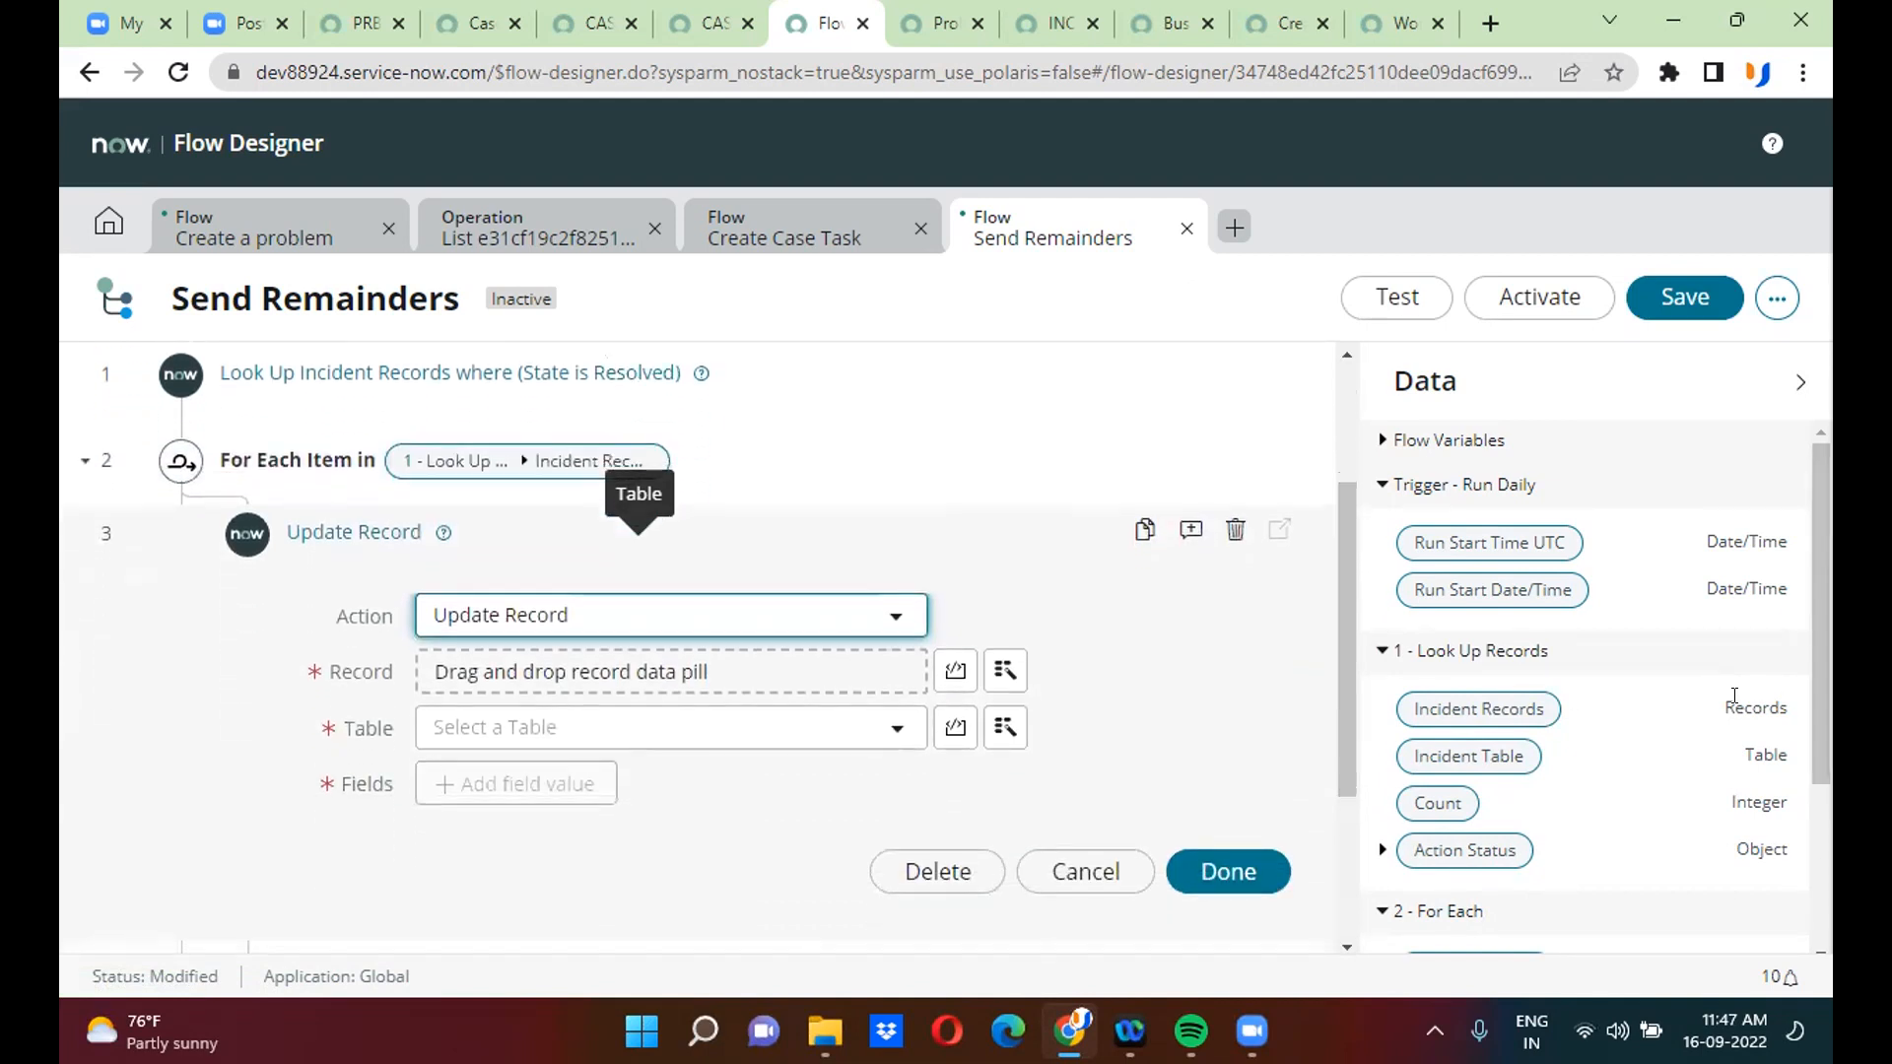
left_click_drag(1813, 625, 1815, 769)
left_click_drag(1511, 735, 590, 676)
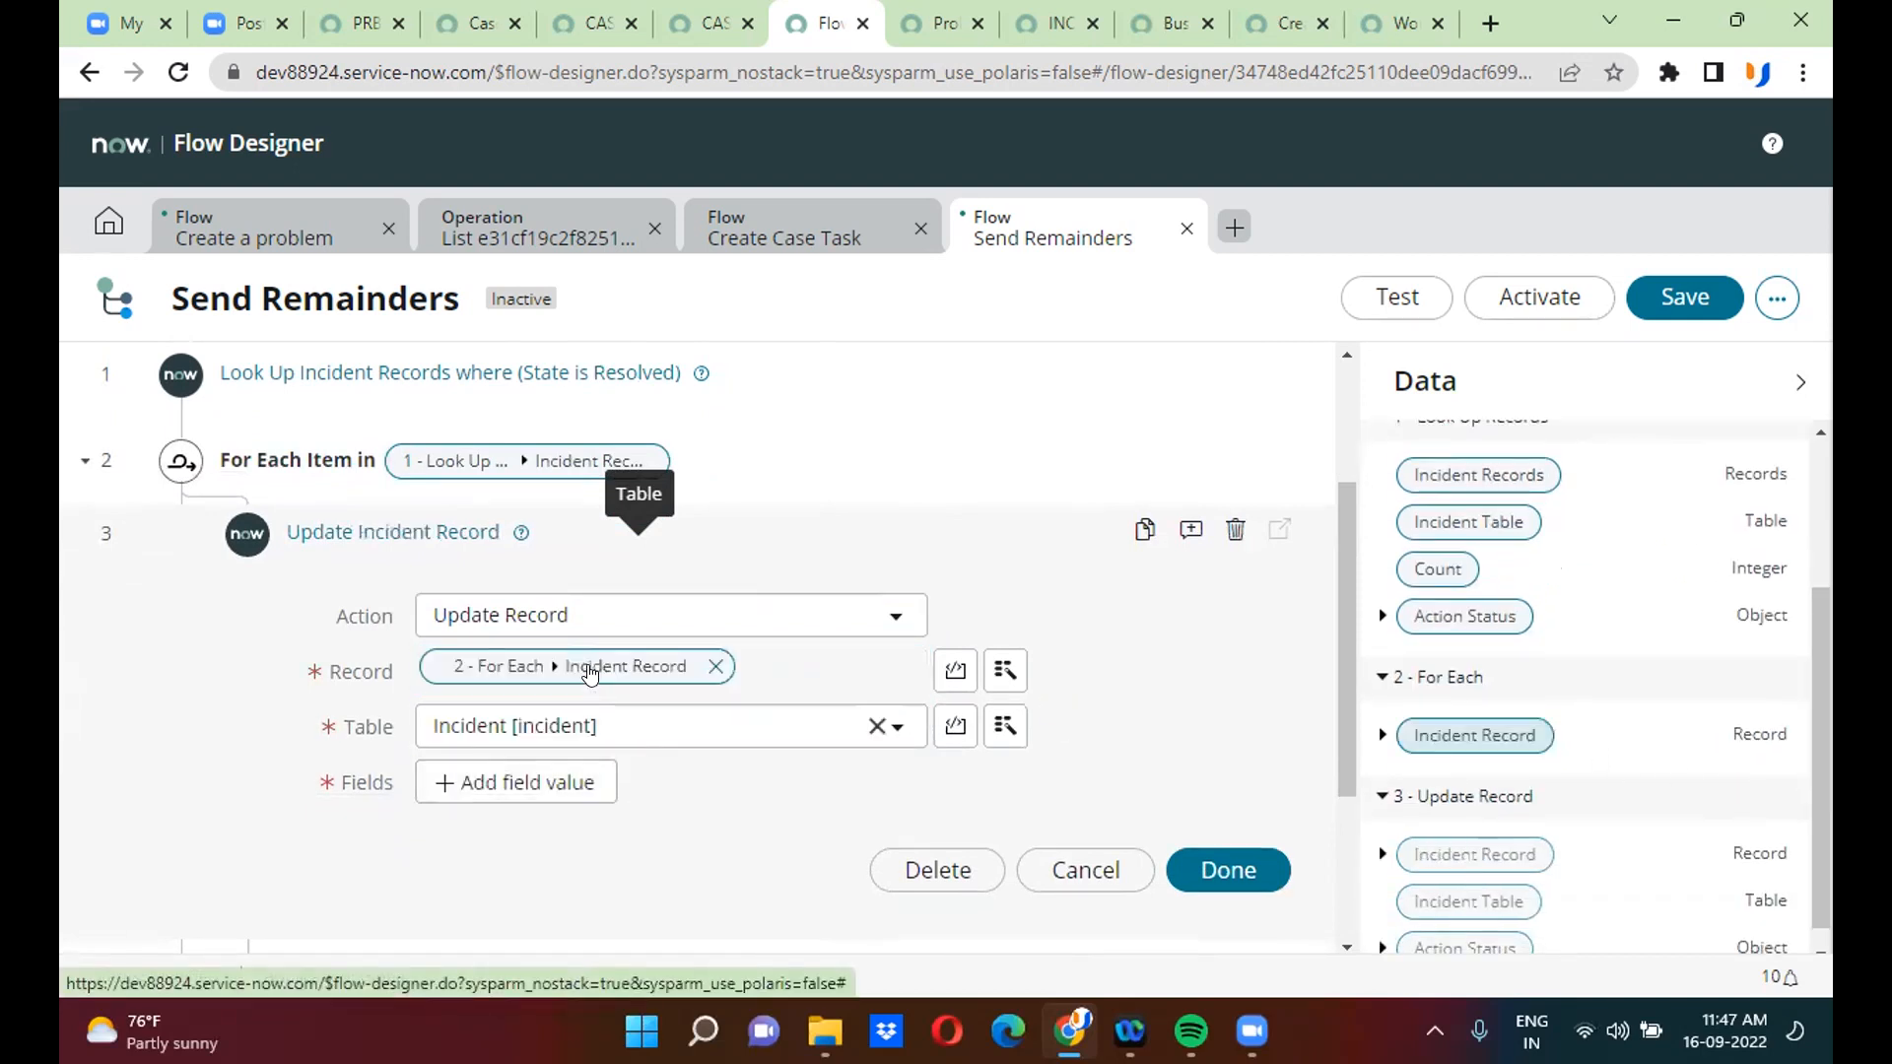
- Add the field value State = Closed to the incident update and finish the action's configuration
left_click_drag(1348, 559, 1346, 631)
left_click(566, 661)
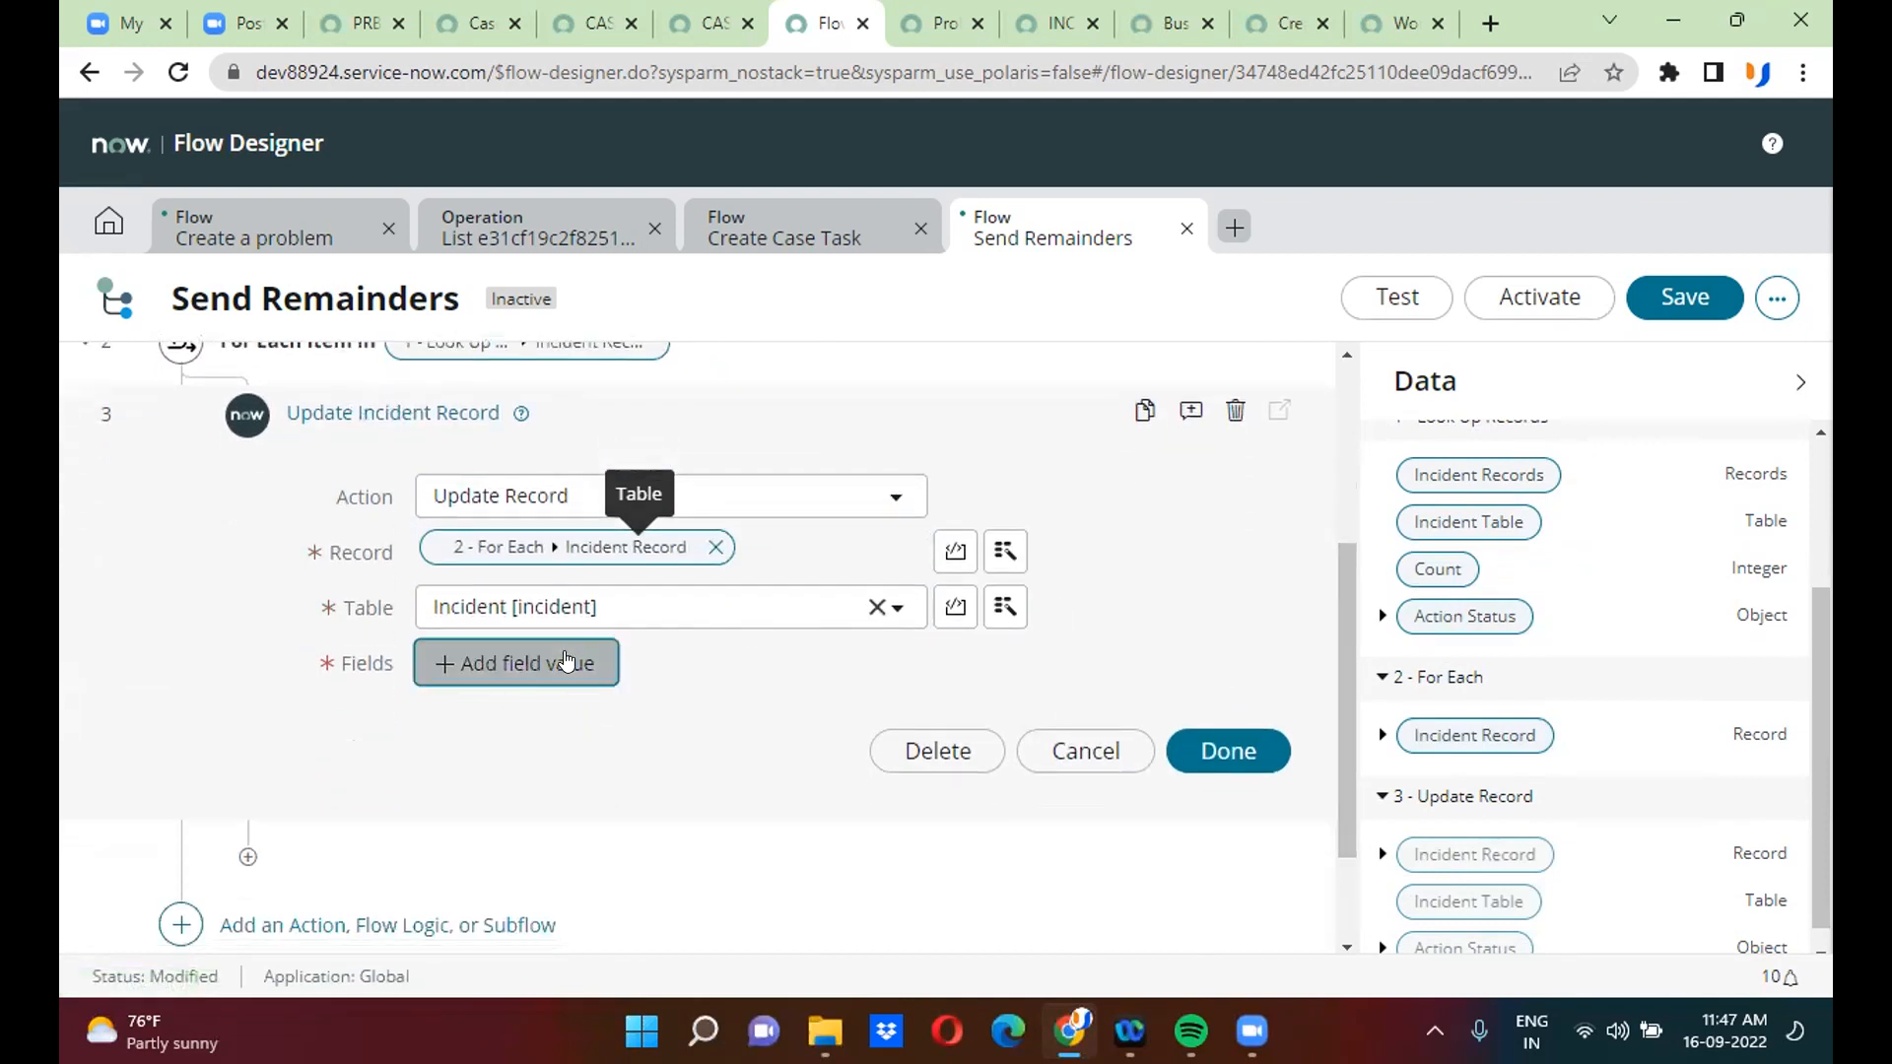
left_click(570, 670)
type("stat")
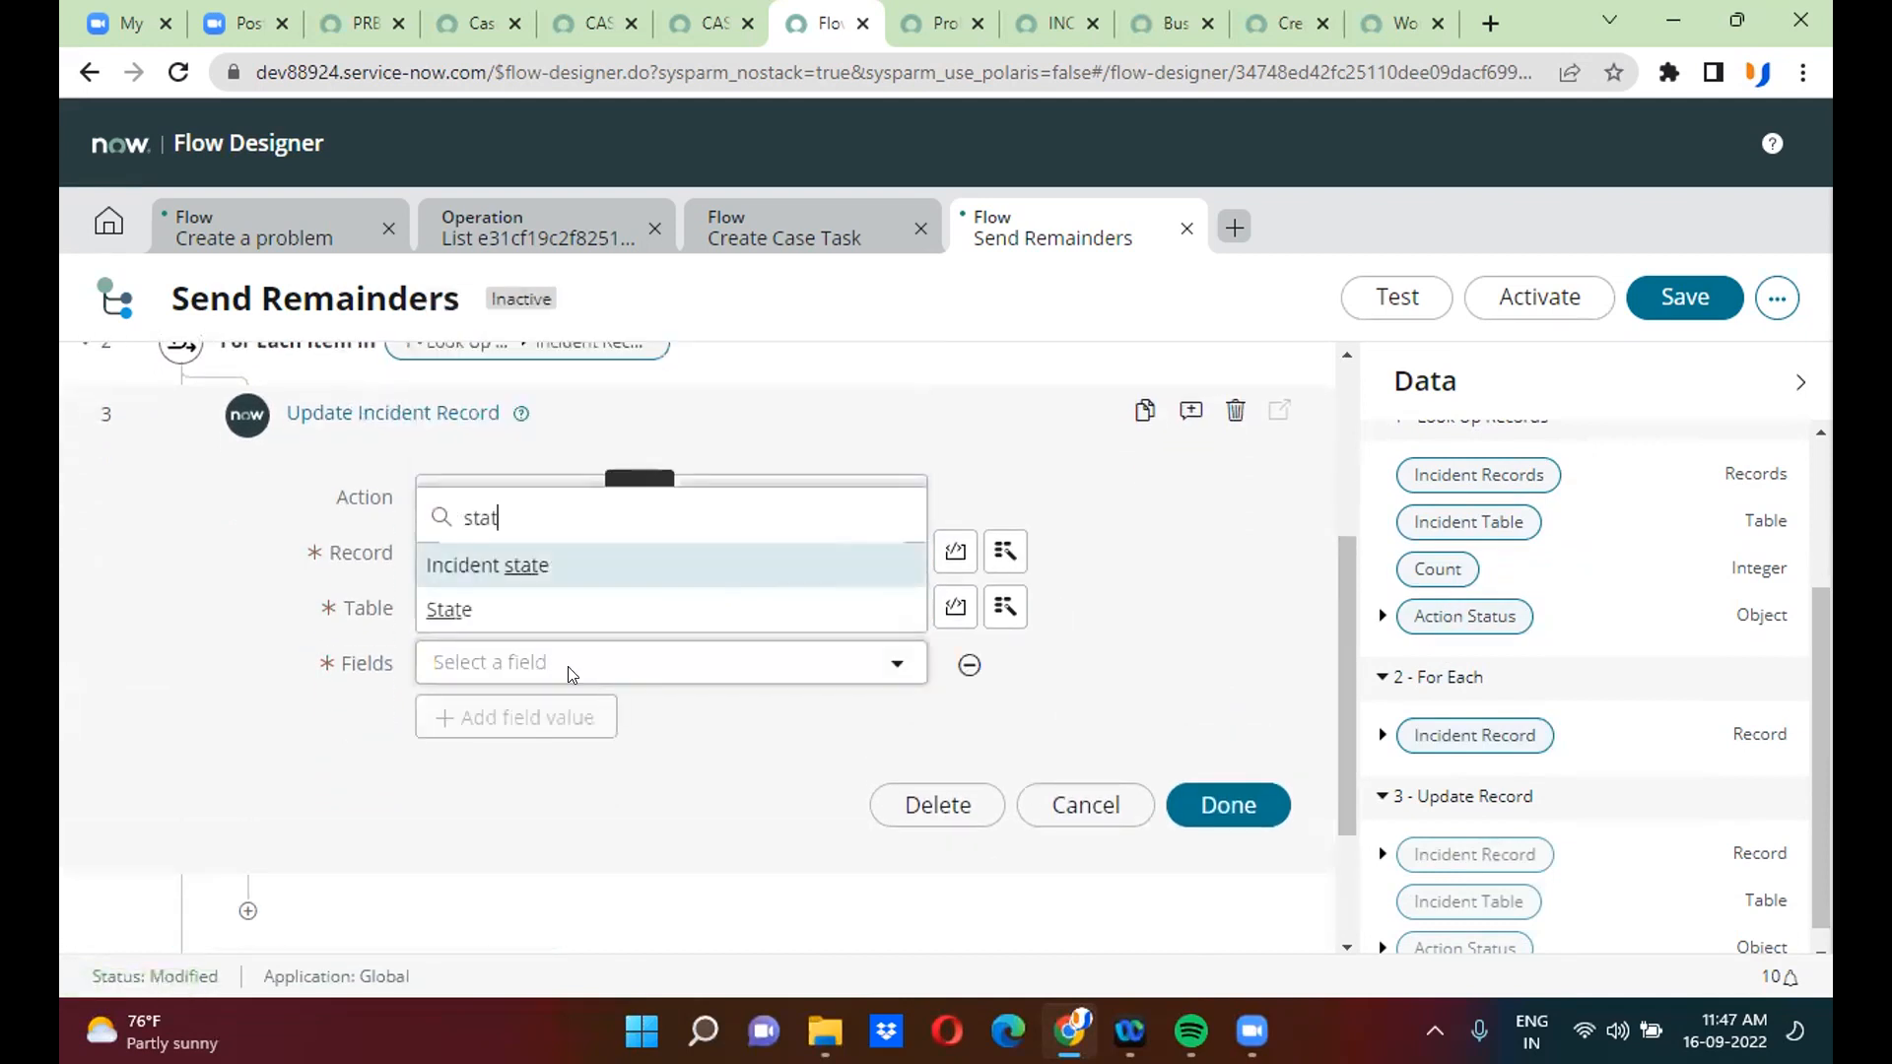
left_click(537, 607)
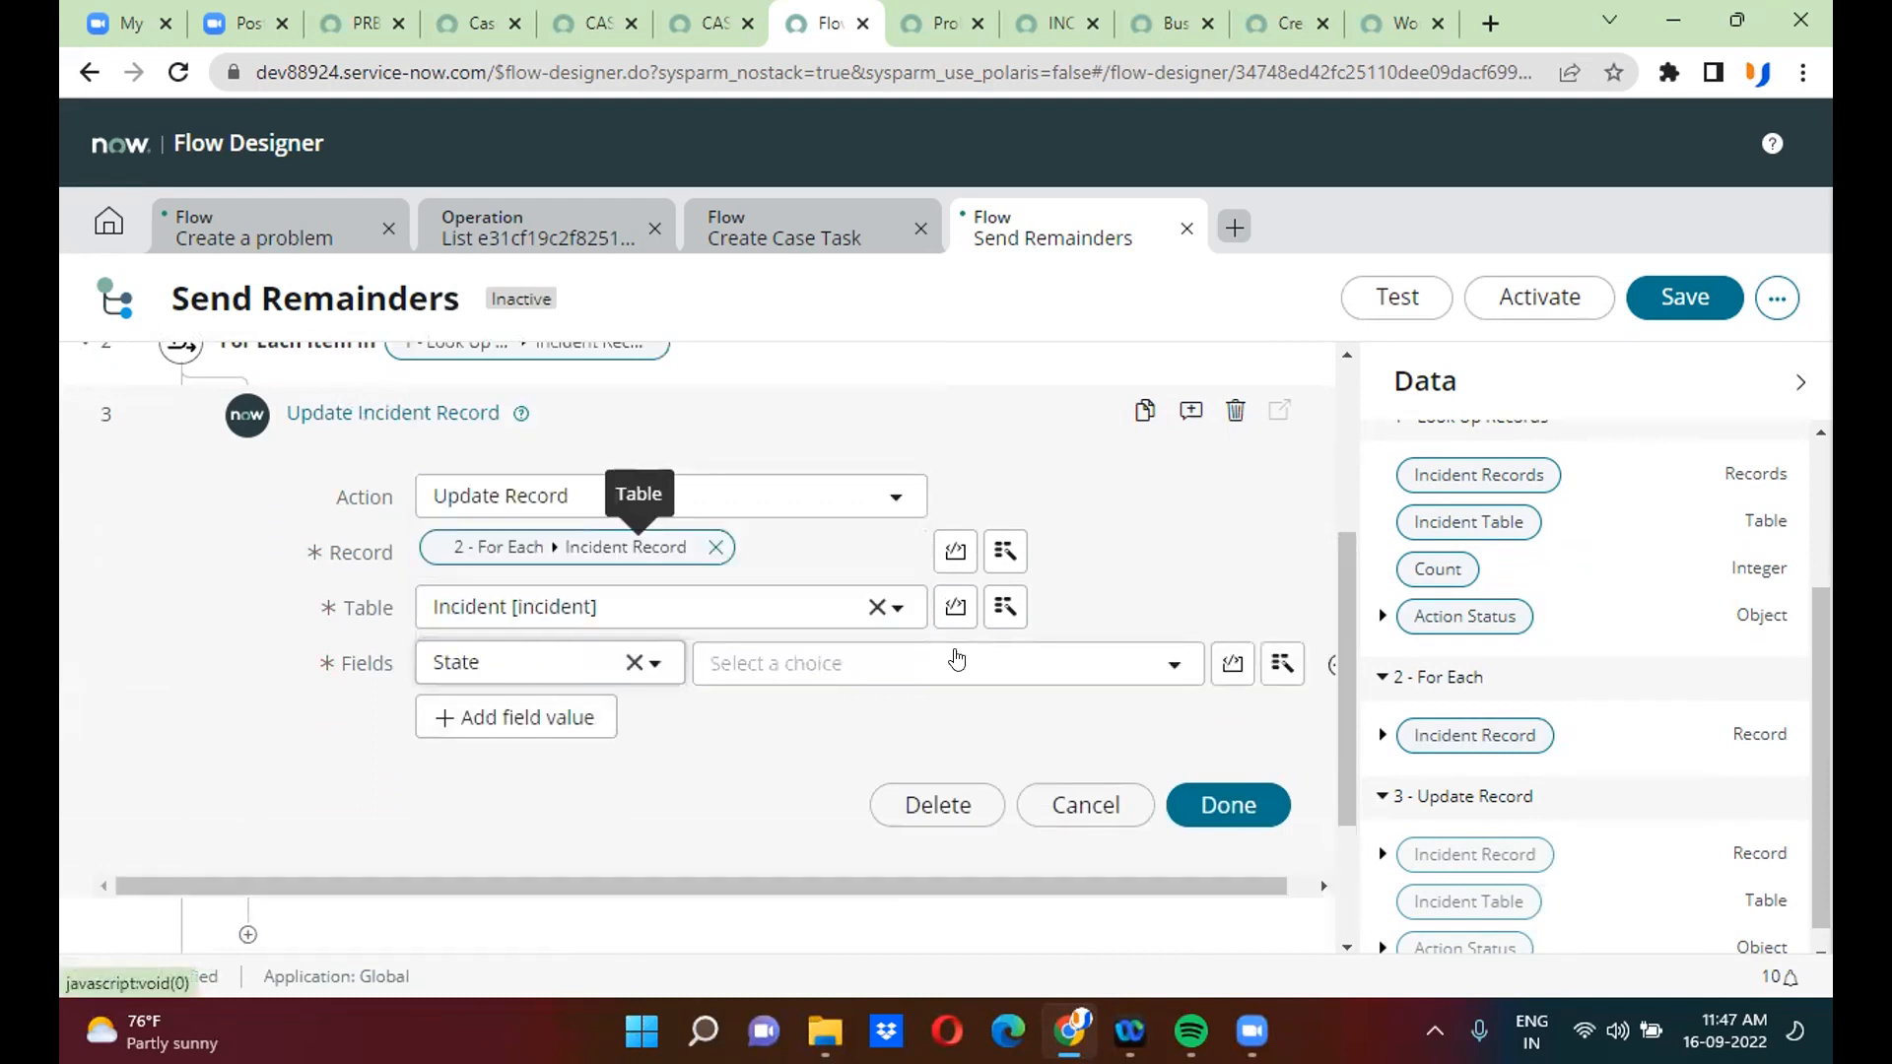
left_click(954, 663)
left_click(798, 884)
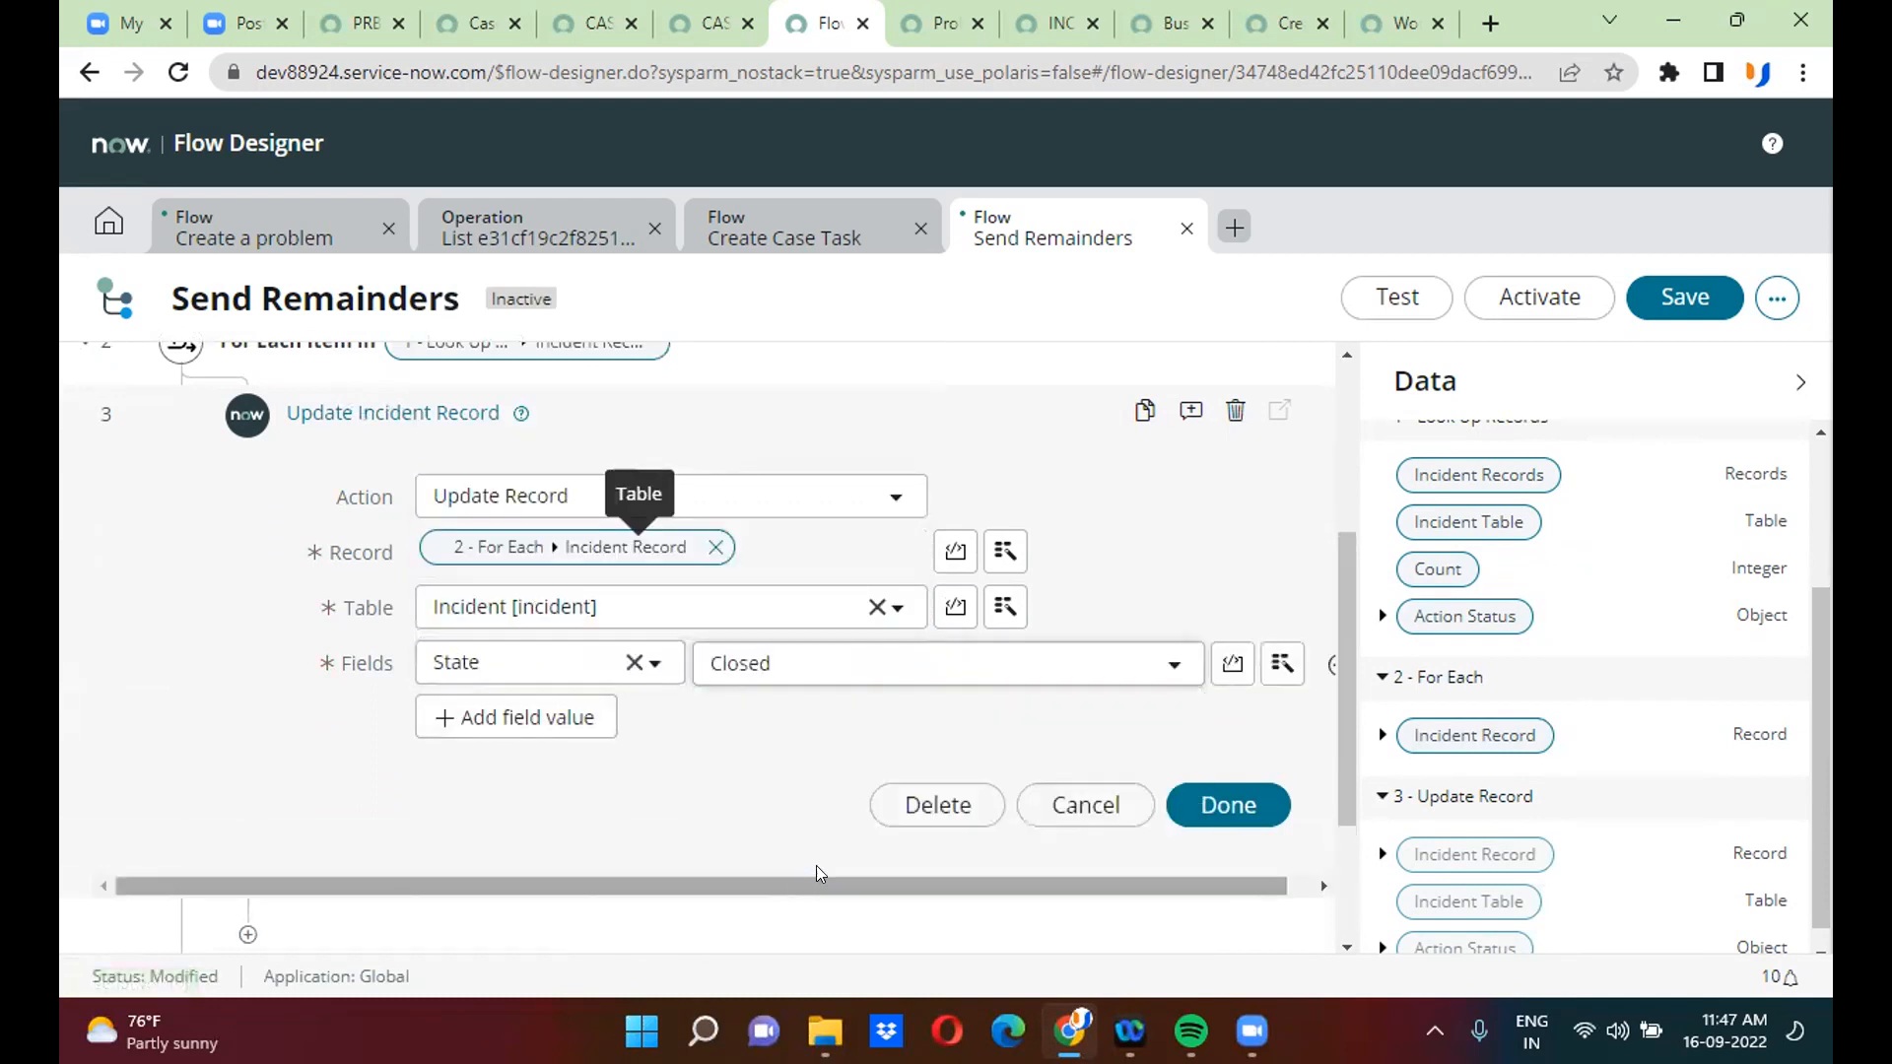
left_click(1245, 805)
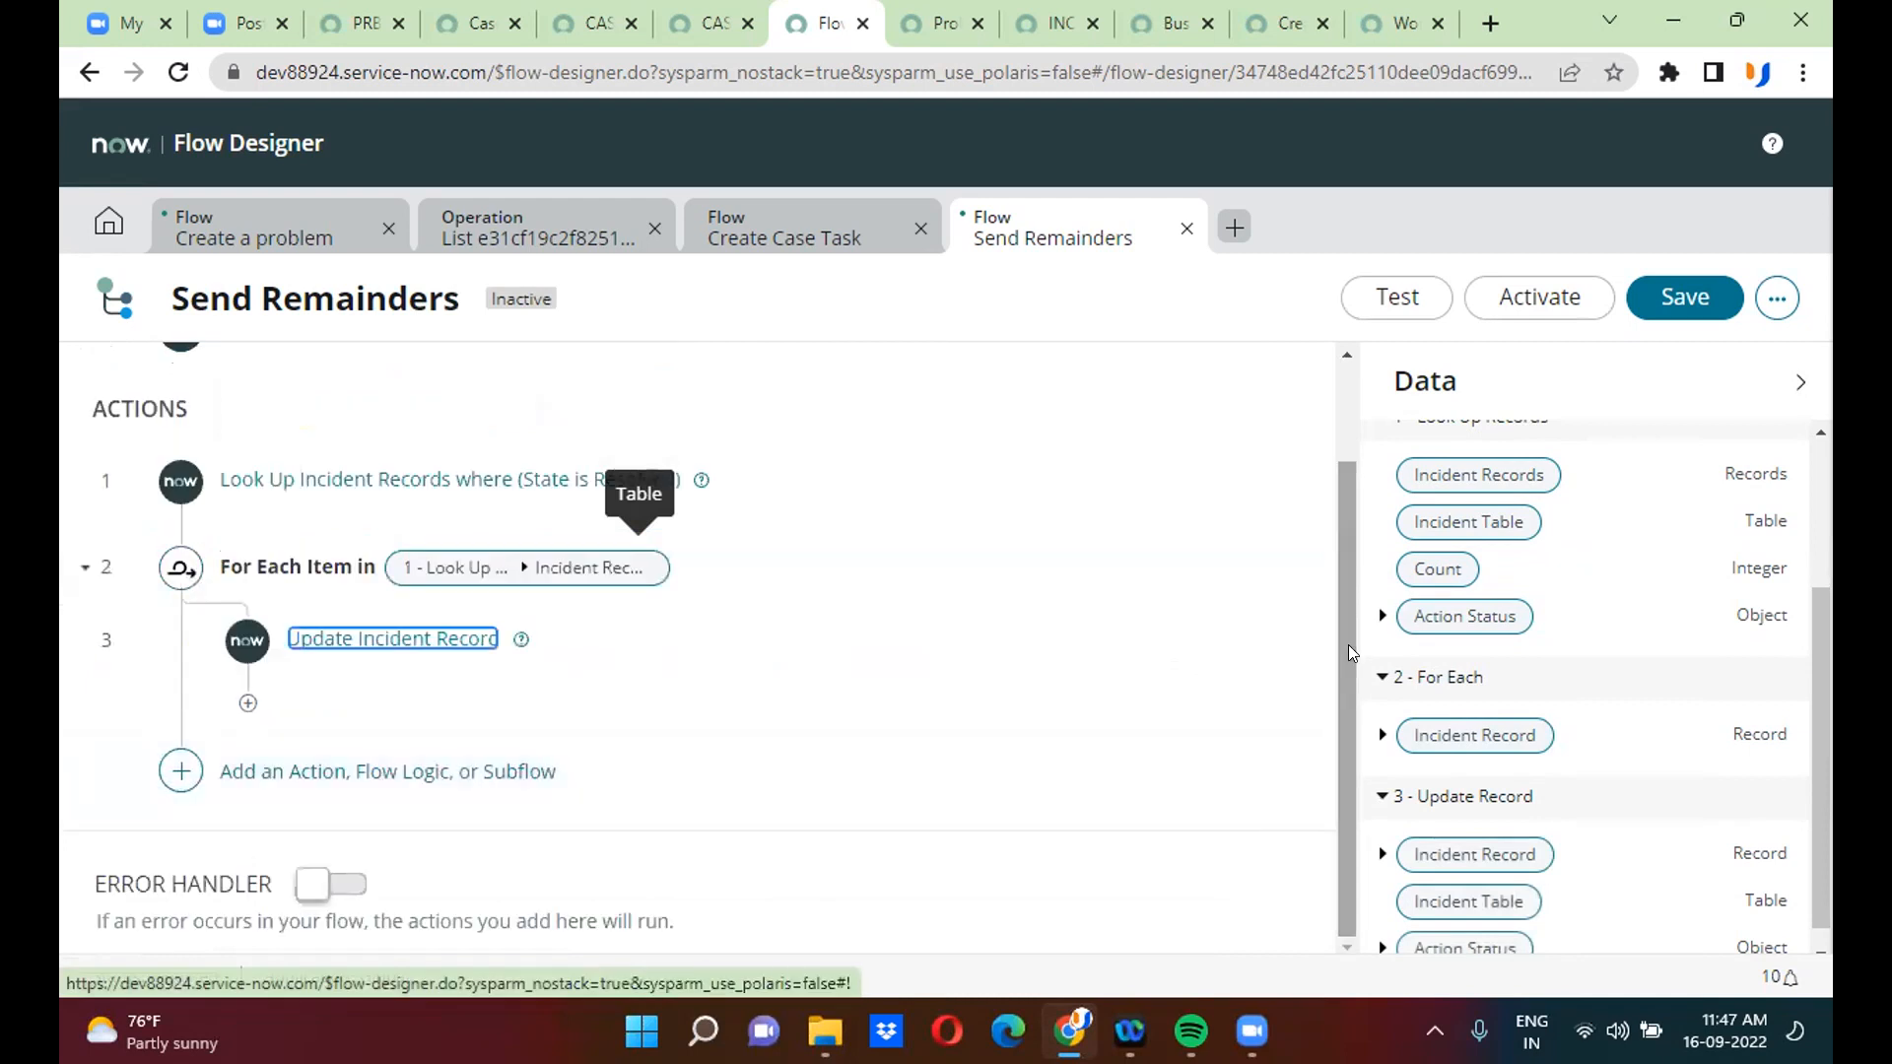
left_click(246, 705)
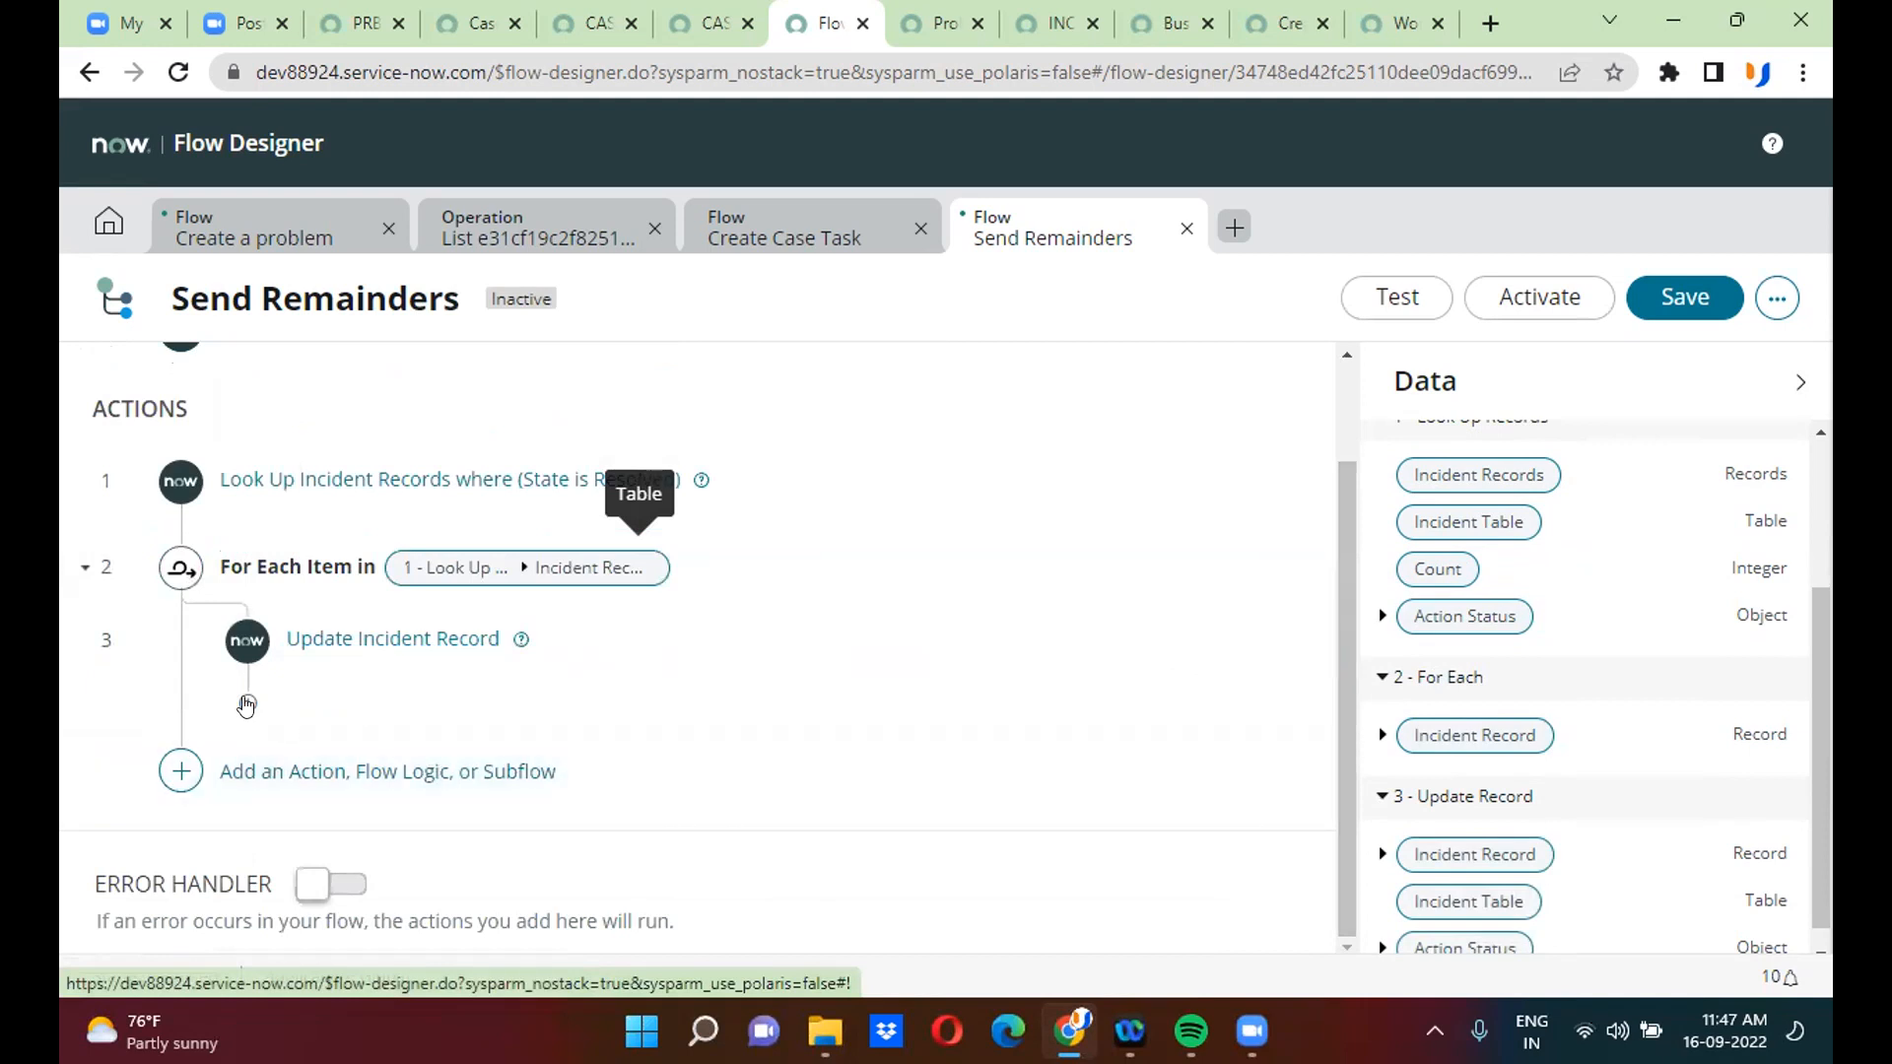
left_click(563, 694)
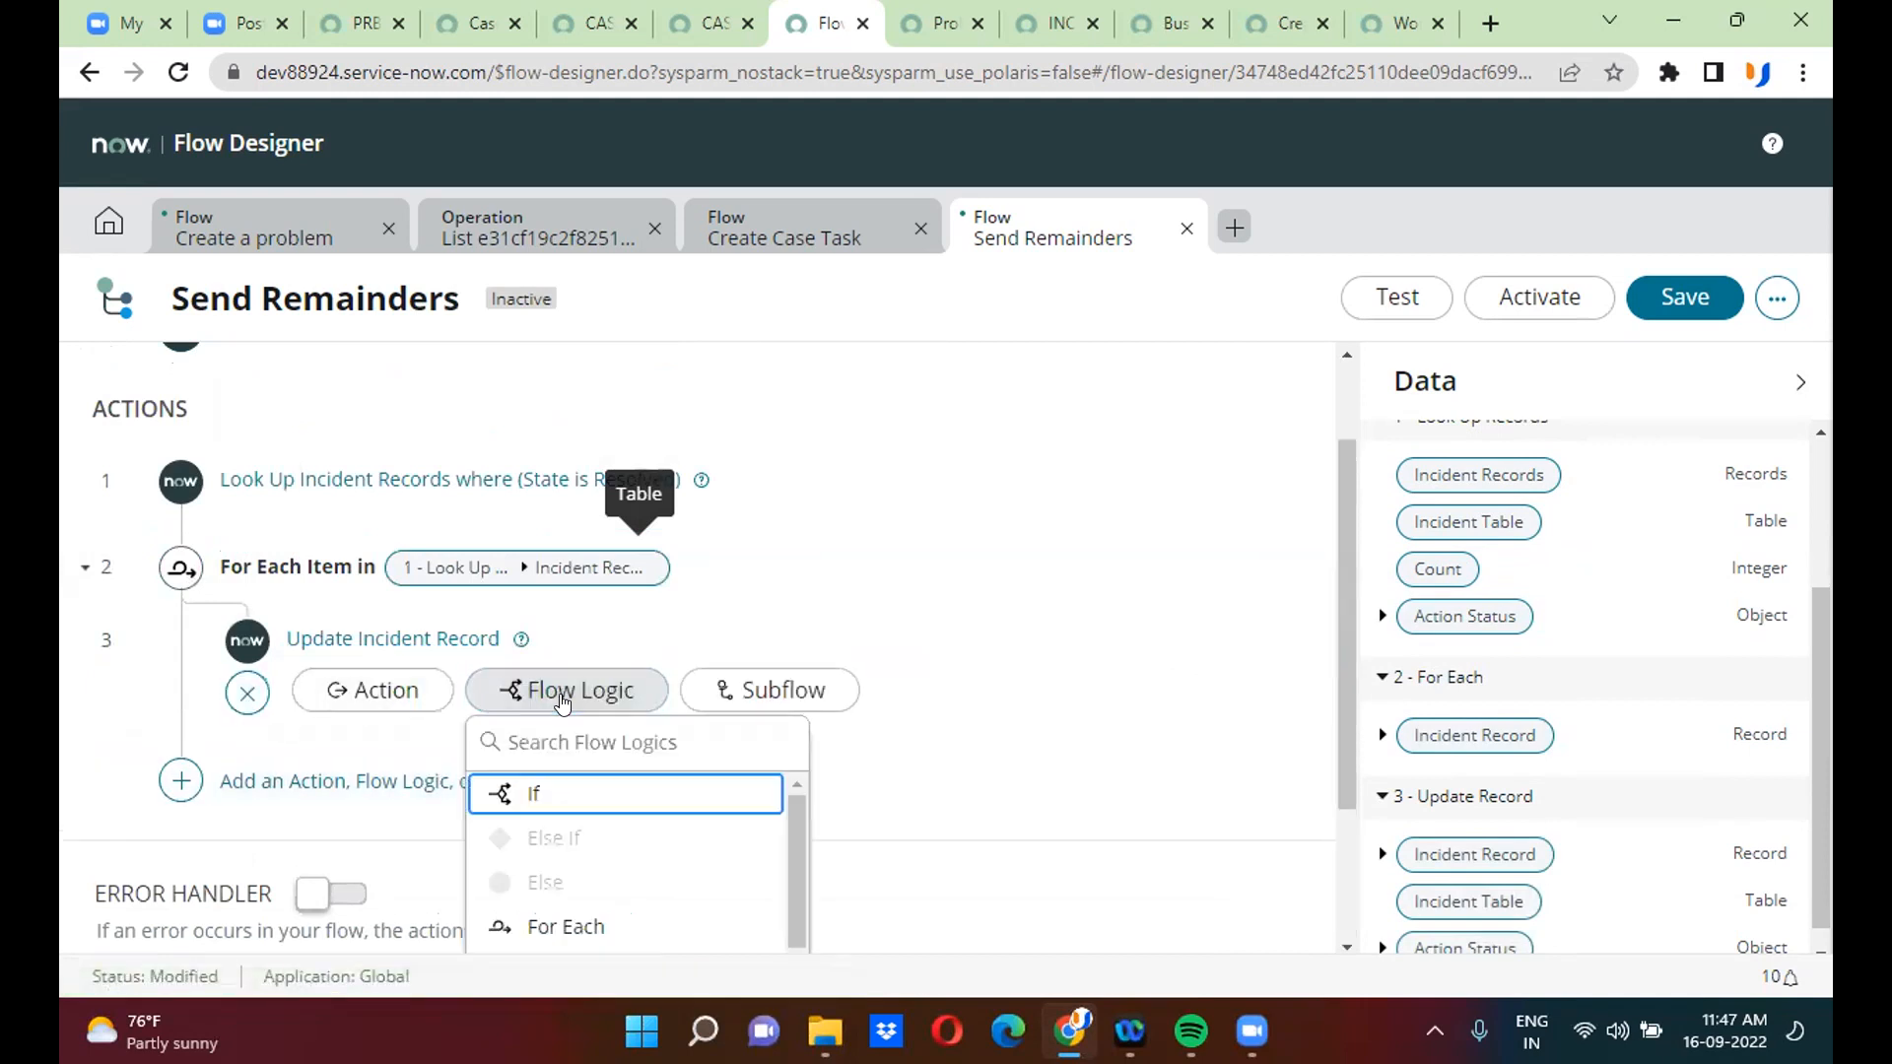
left_click_drag(1346, 652, 1332, 786)
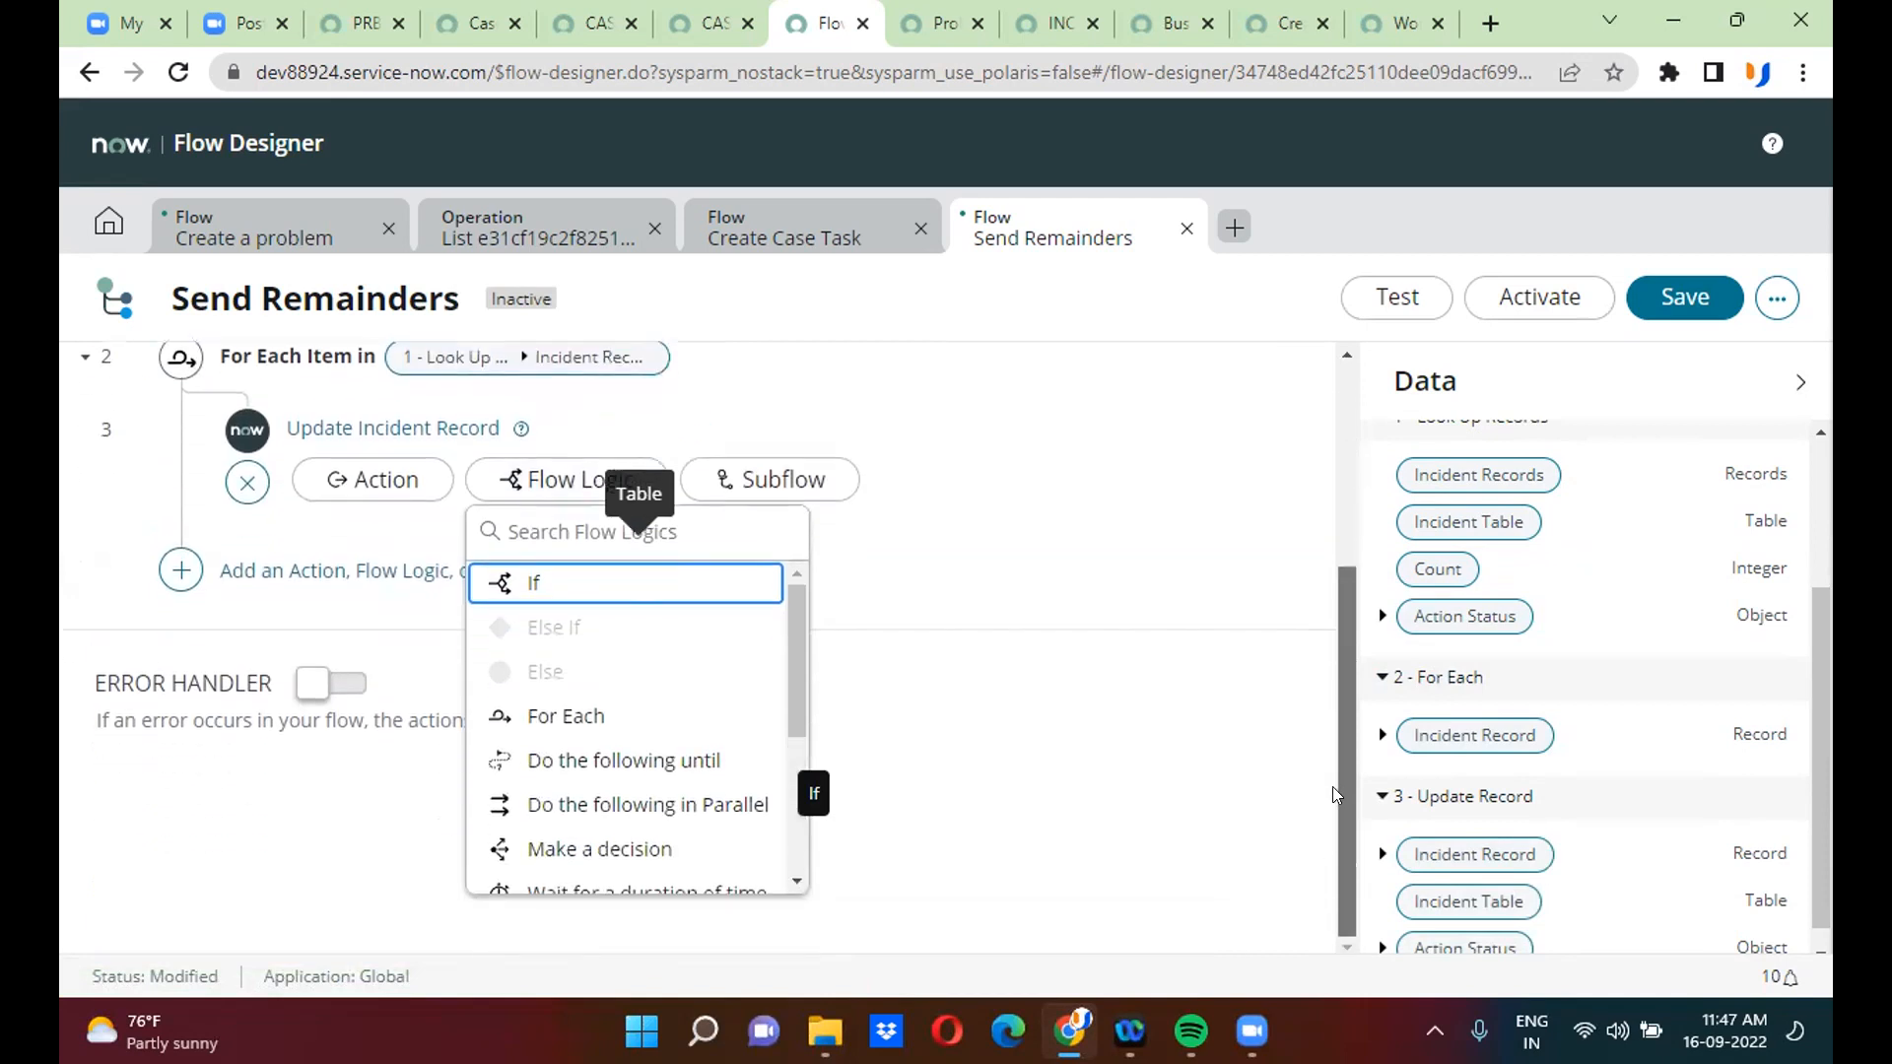
left_click_drag(800, 634, 818, 564)
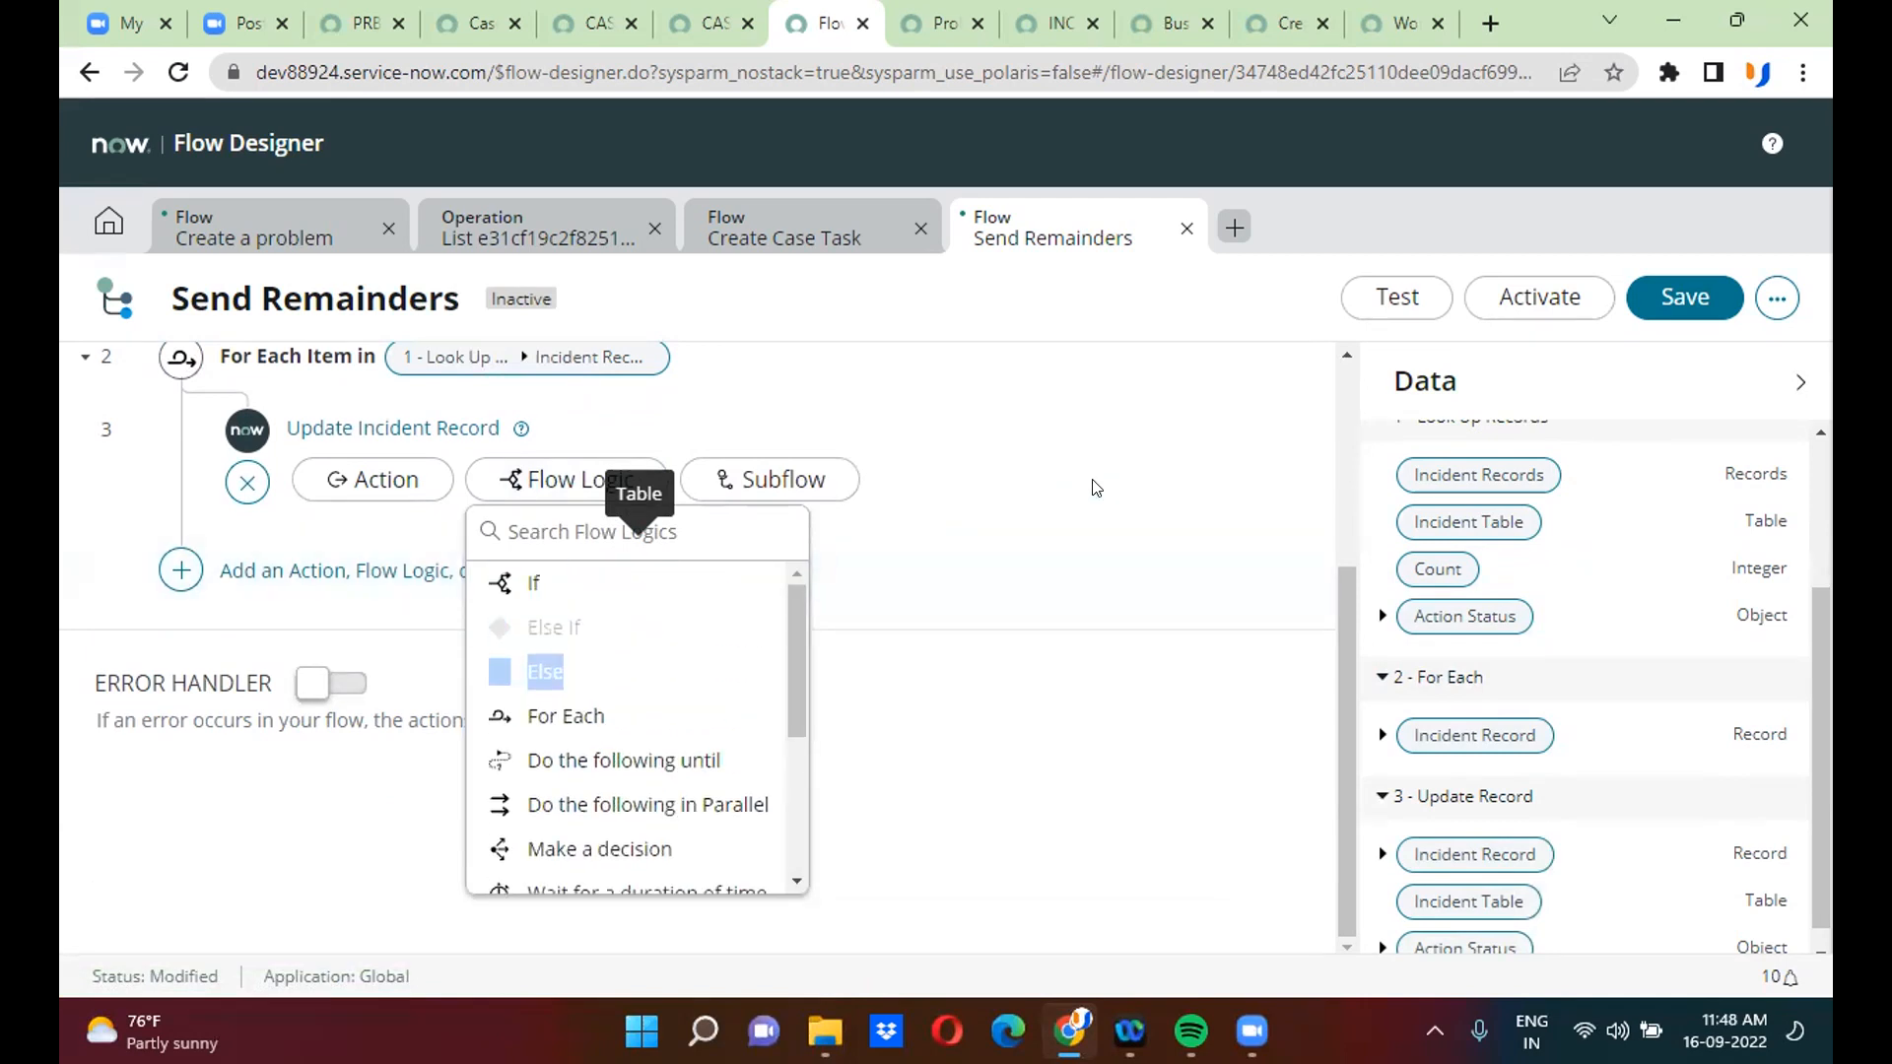
left_click(1138, 697)
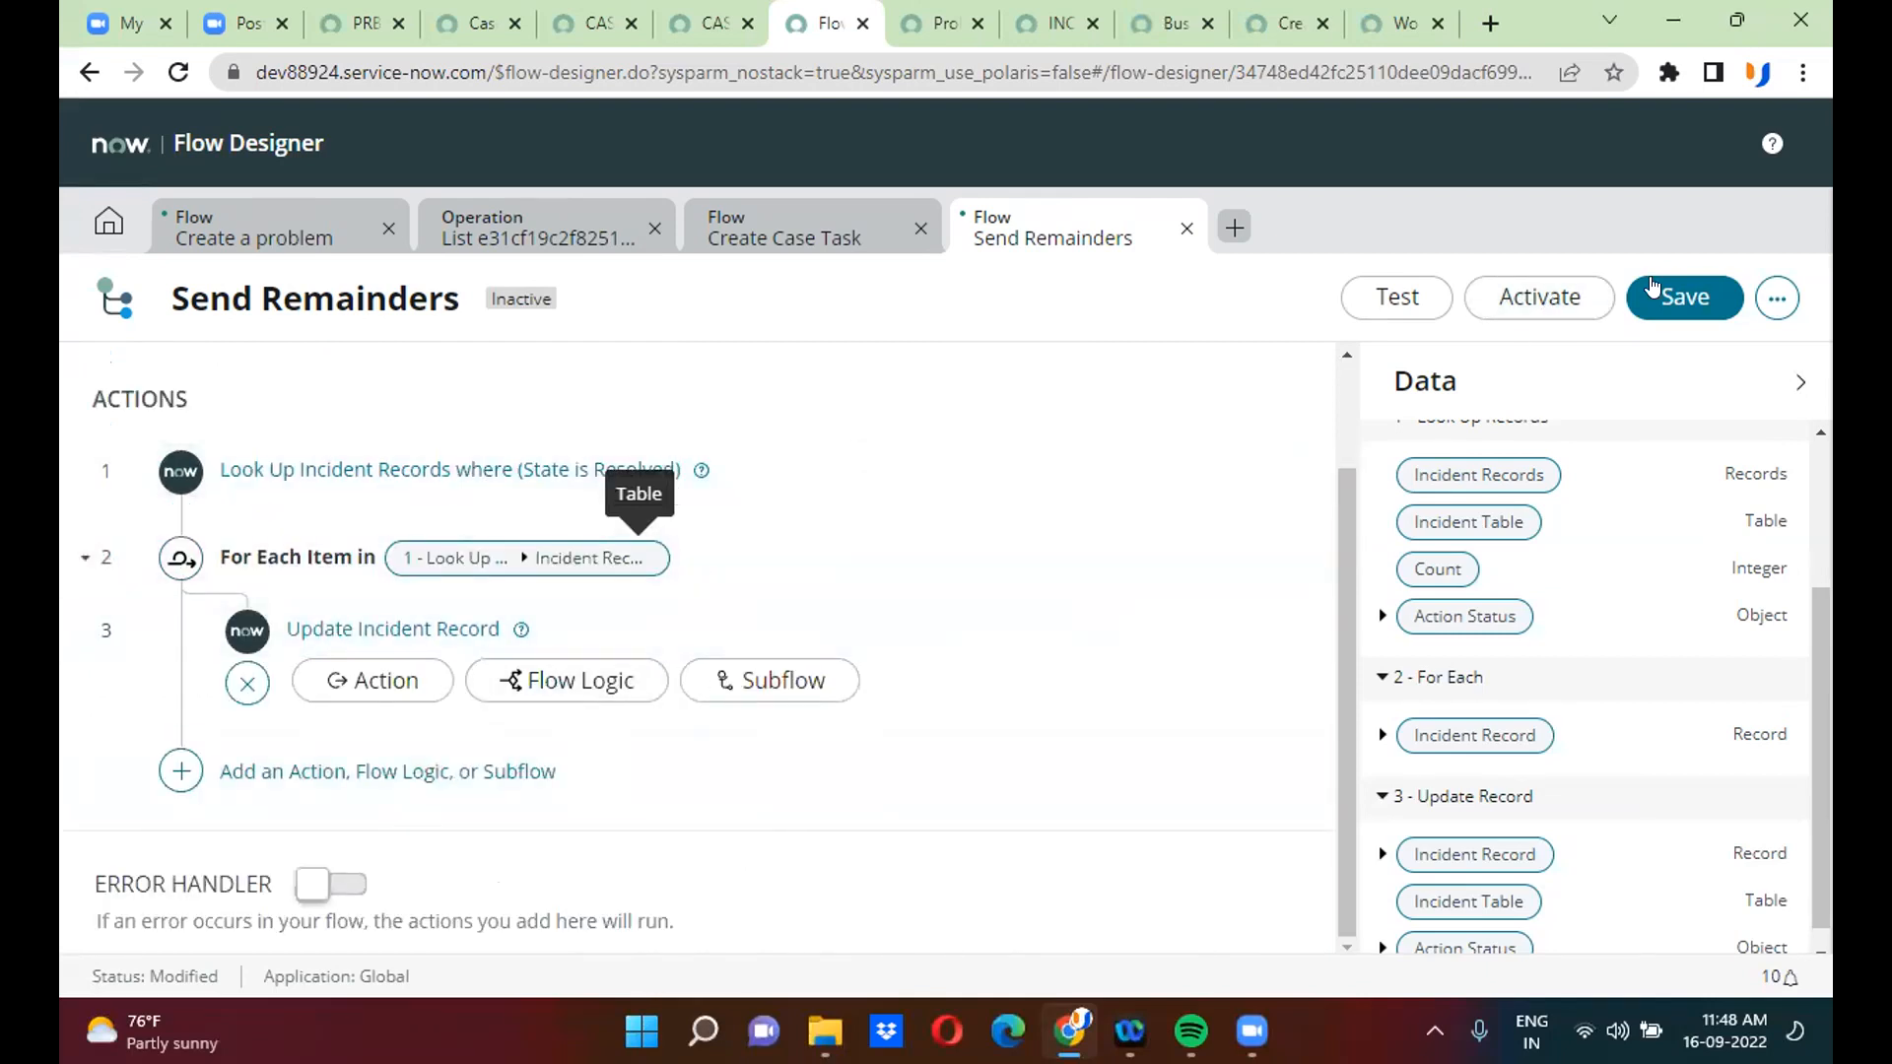
- Save the Send Remainders flow and activate it
left_click(1693, 288)
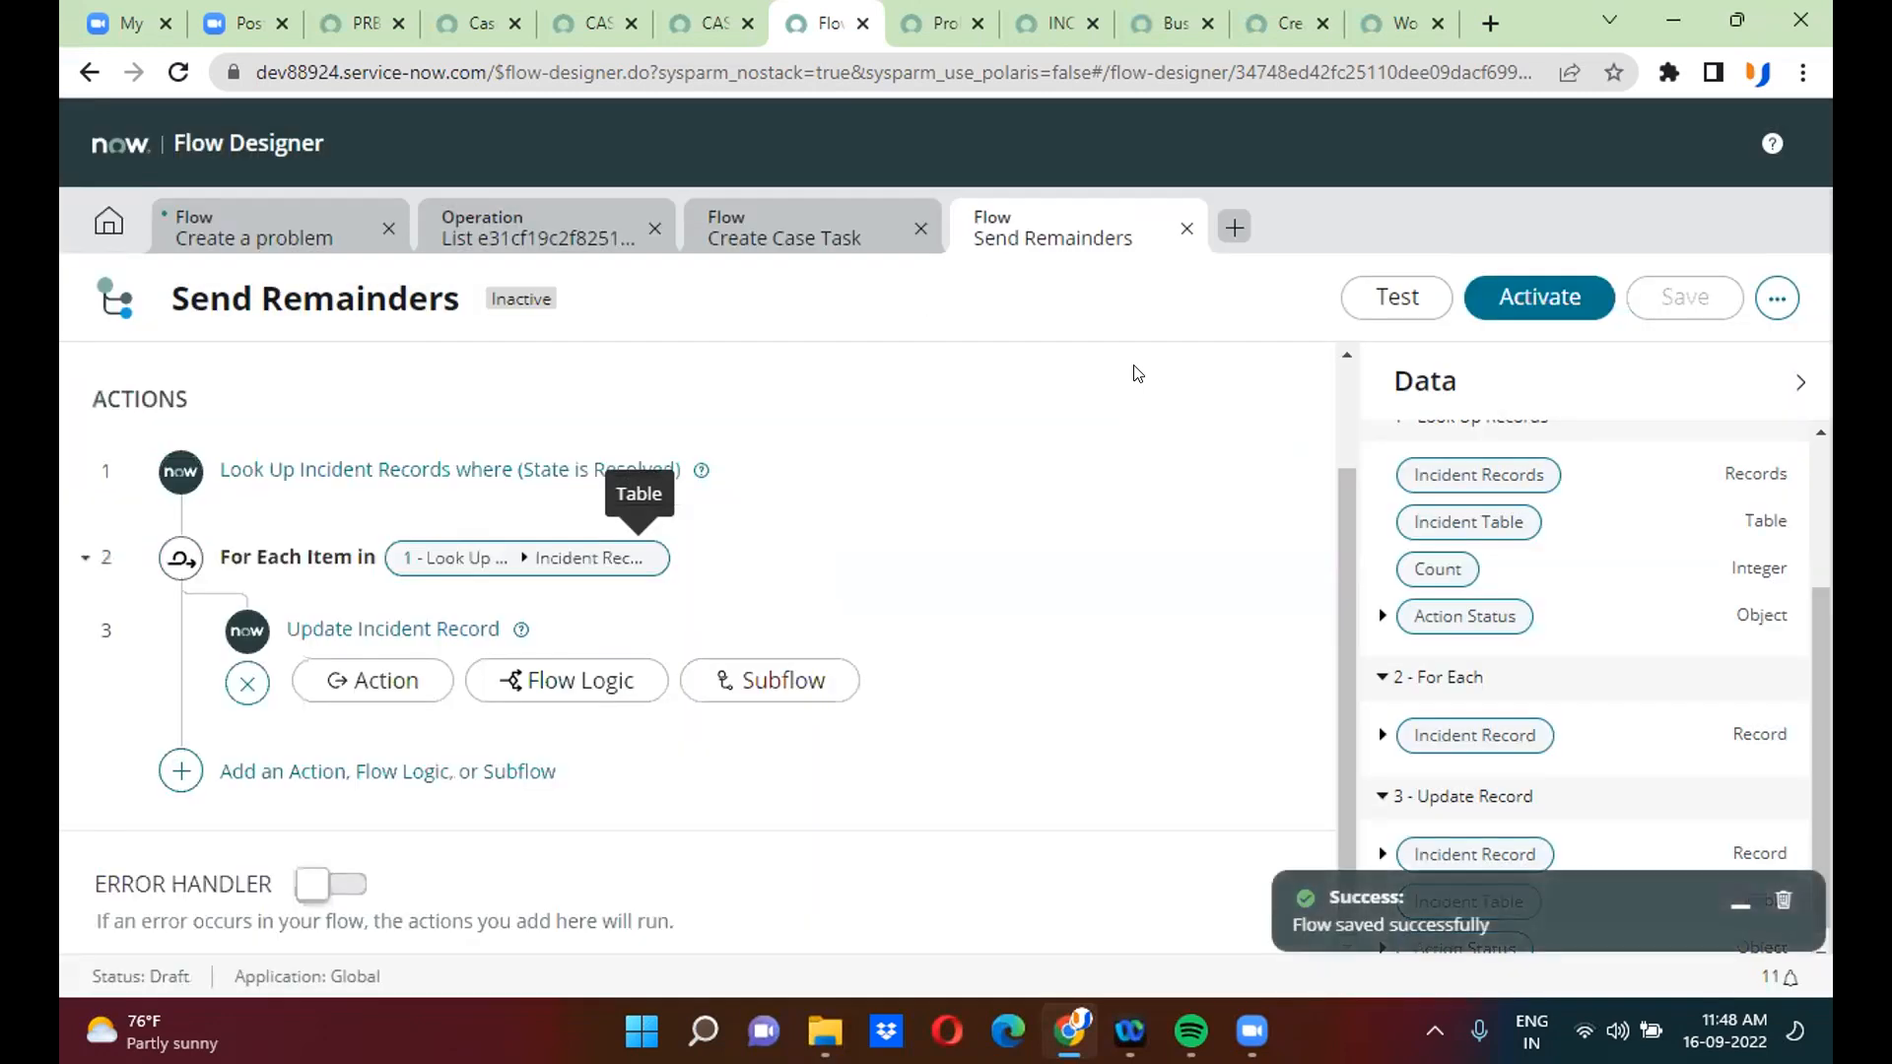
left_click(1577, 288)
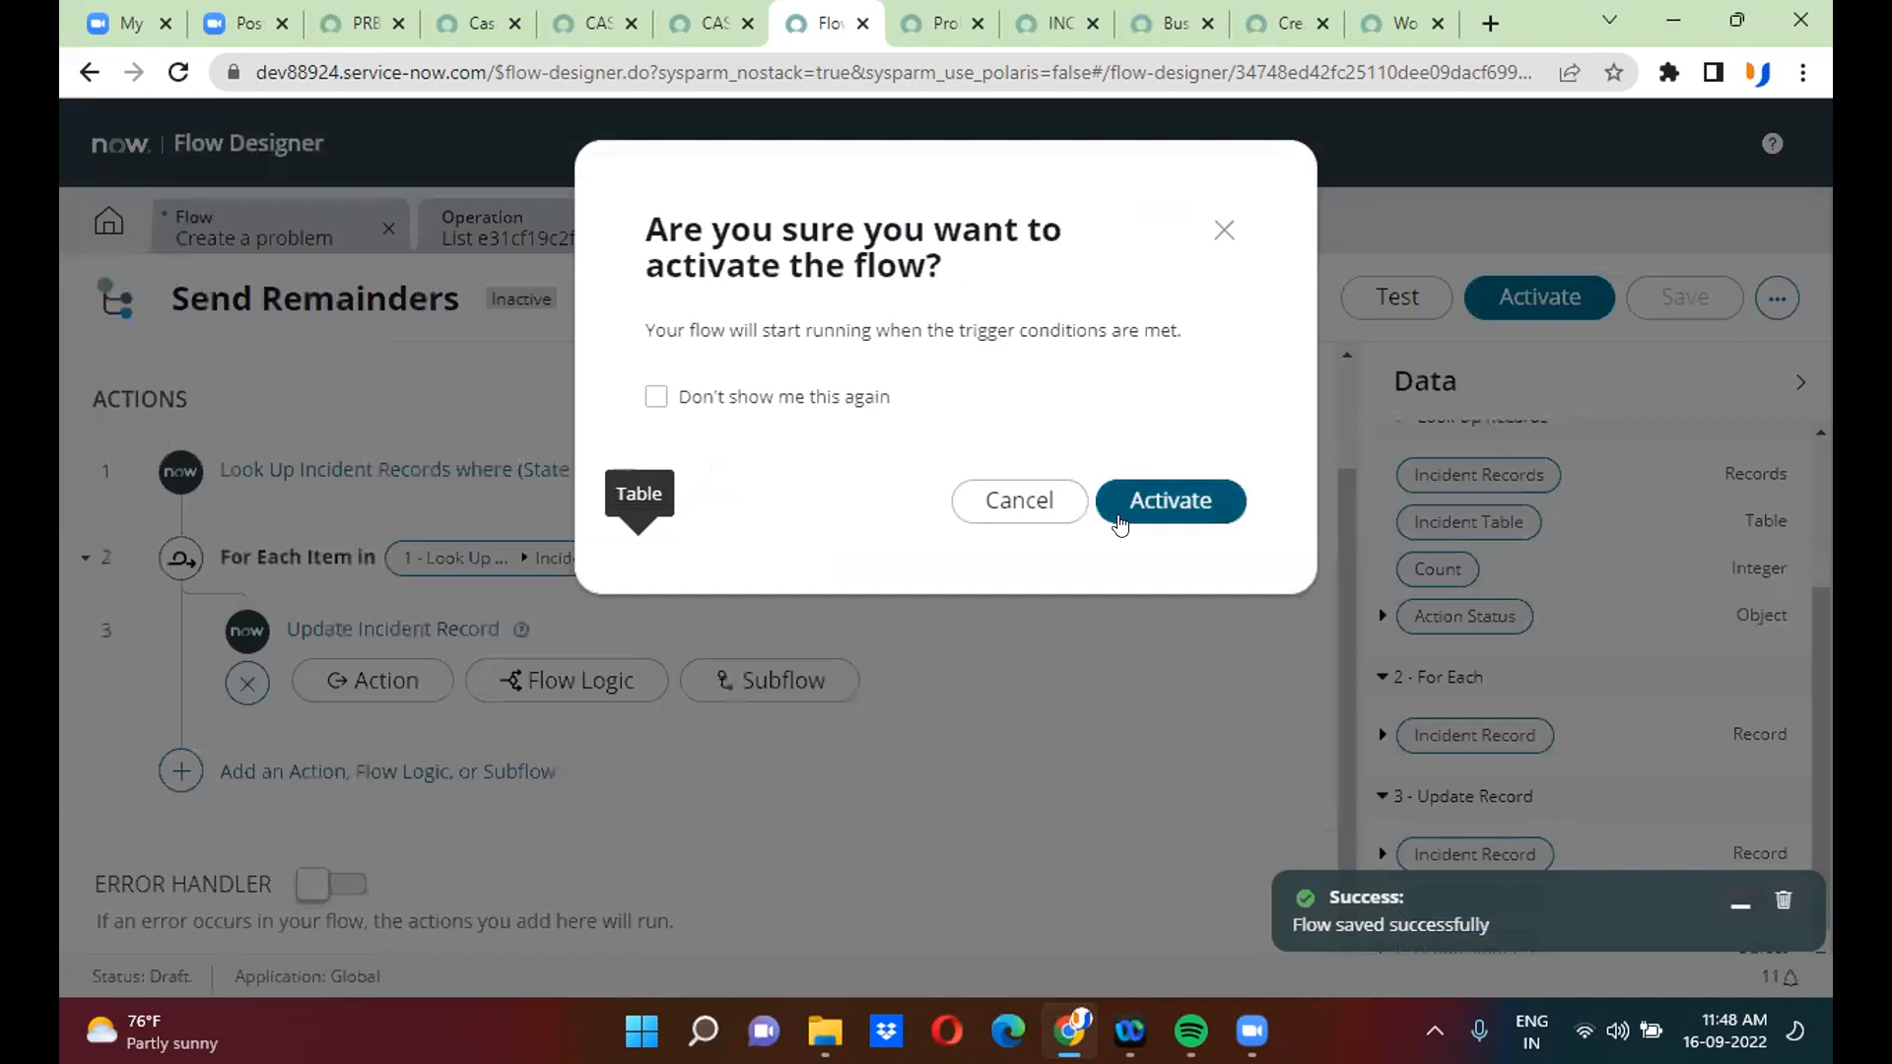
left_click(1172, 501)
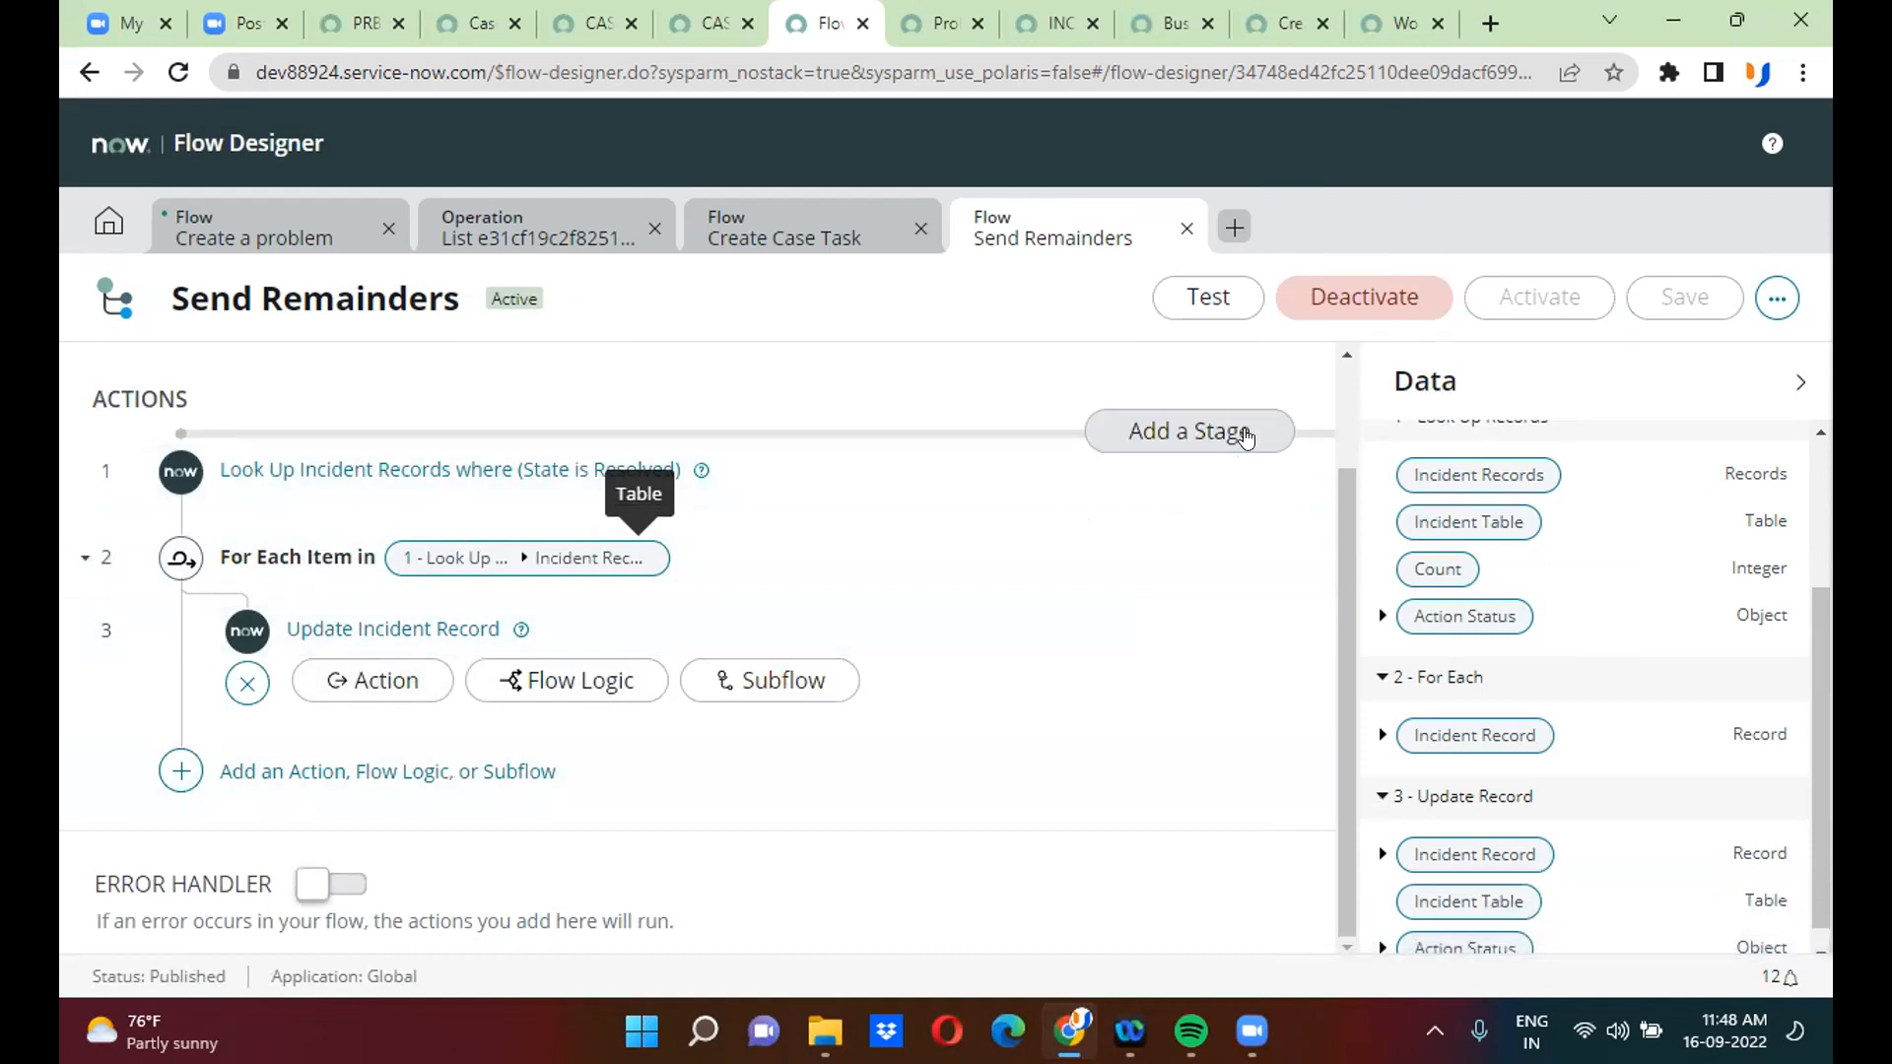
- Run a test of the Send Remainders flow and open its execution details
left_click(1347, 390)
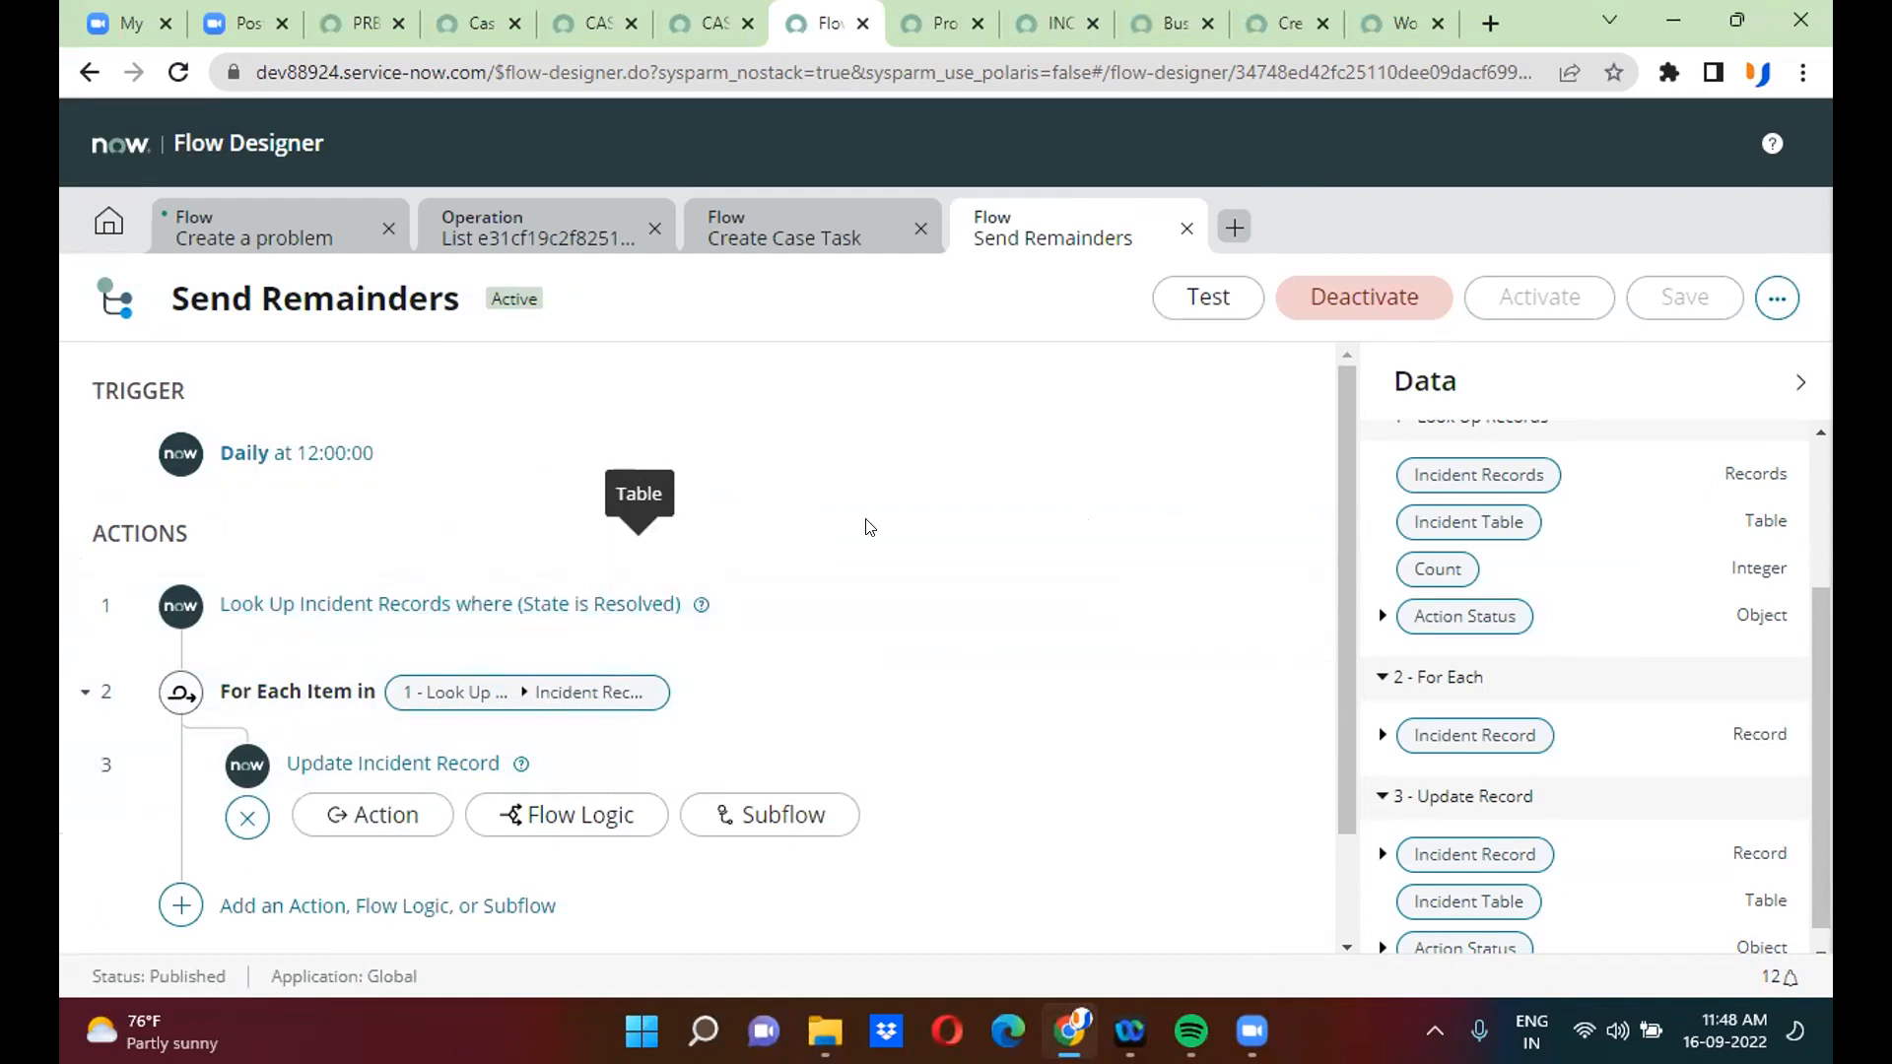
left_click(1207, 298)
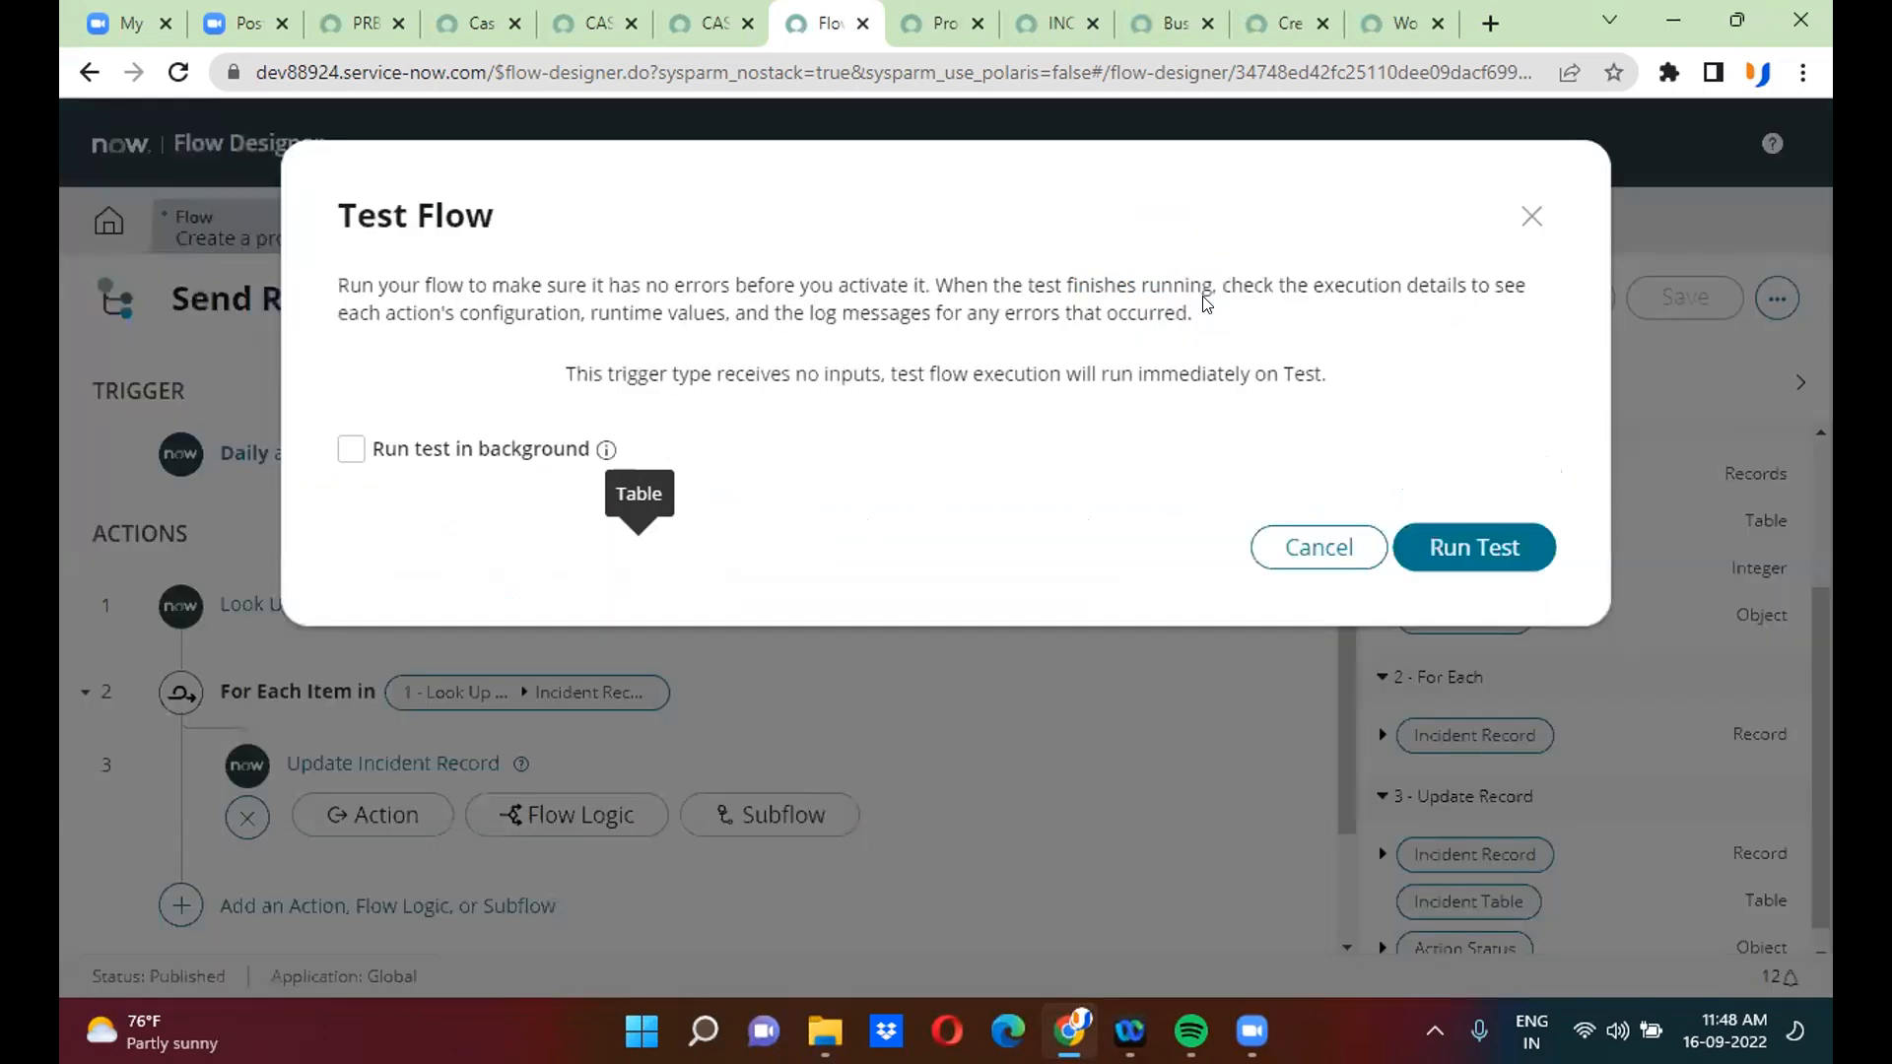
left_click(1471, 548)
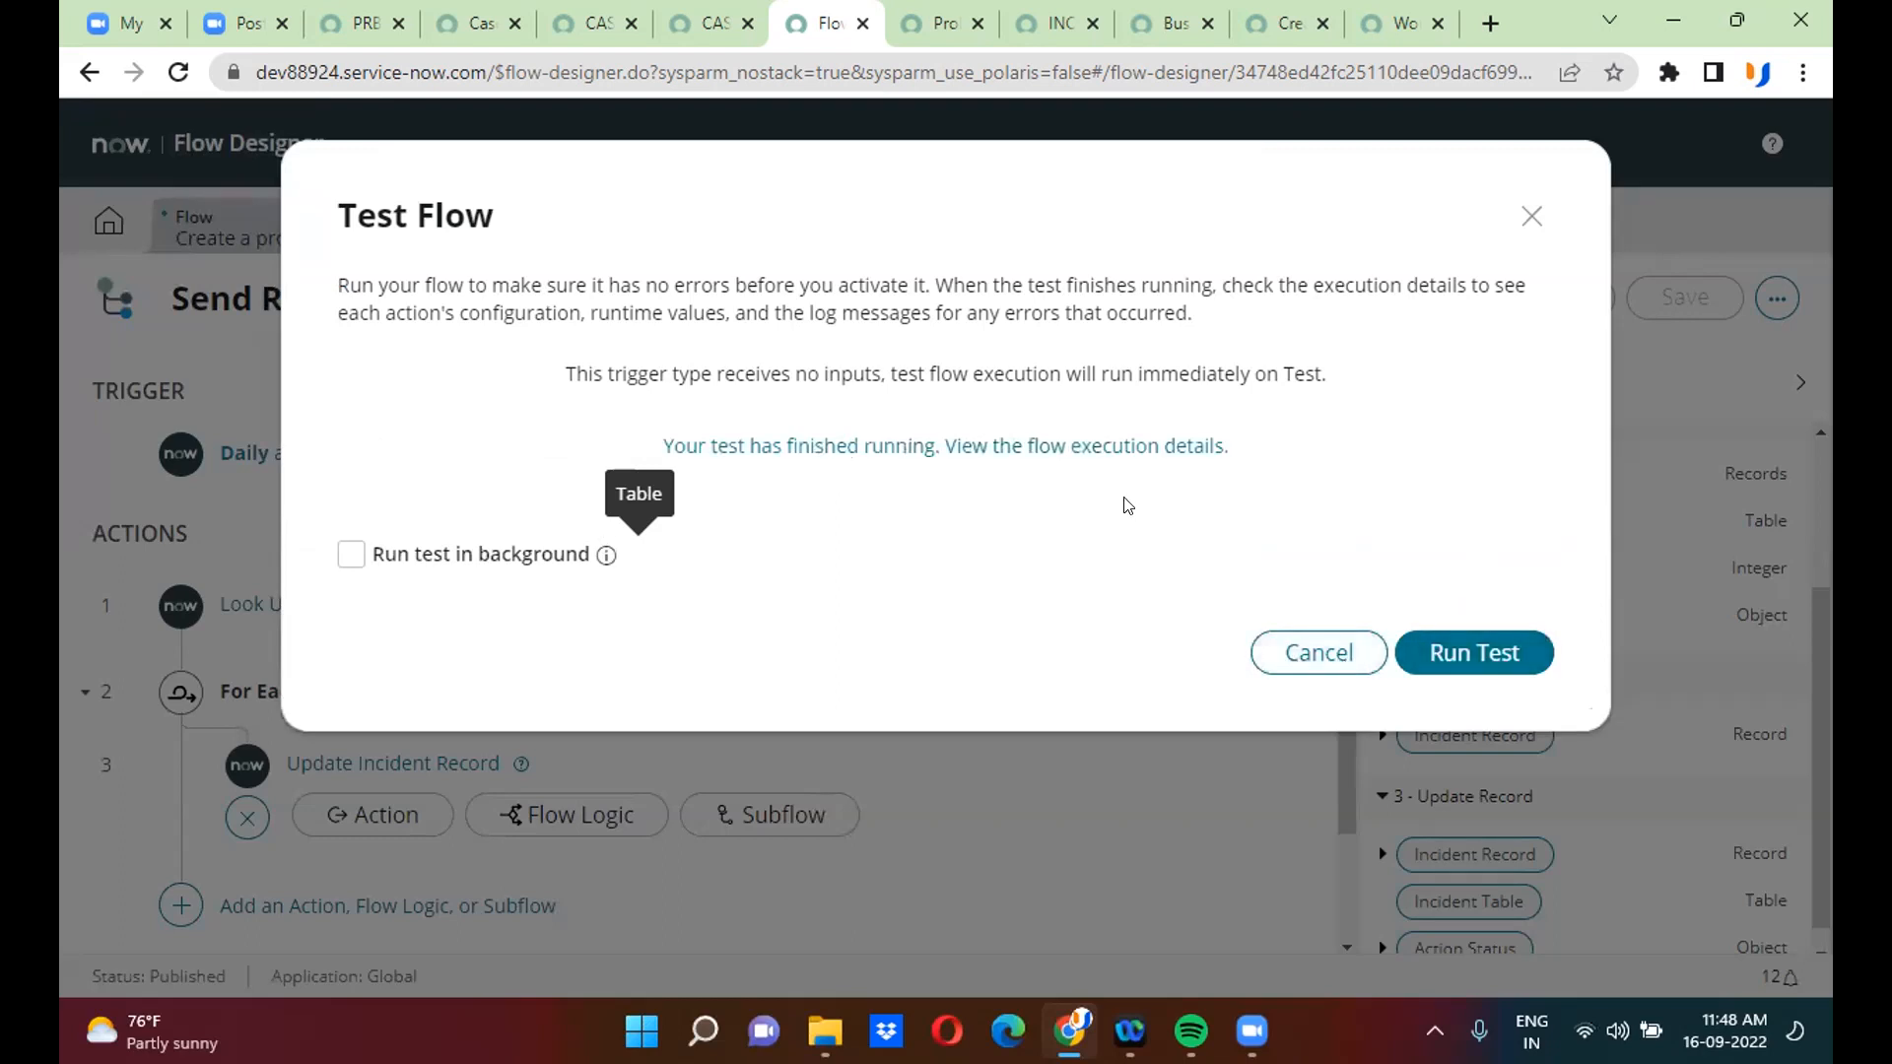
left_click(1066, 449)
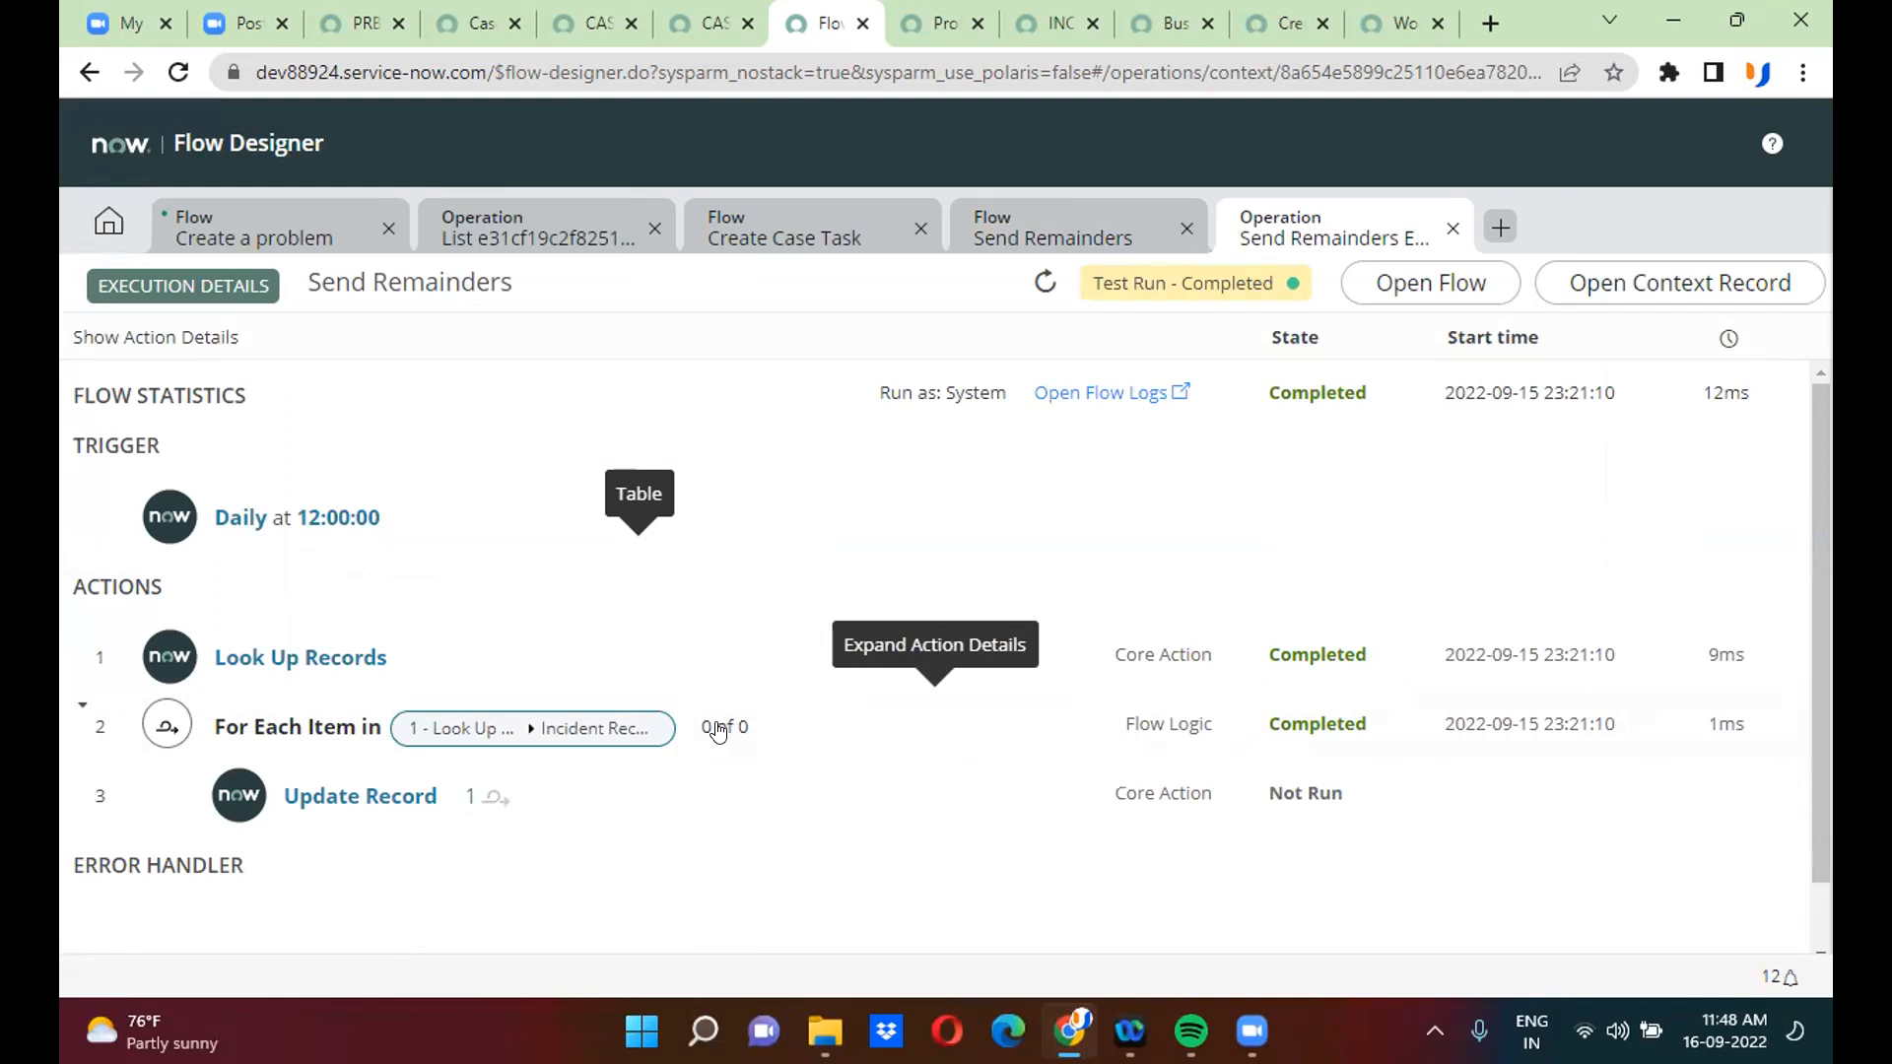
- Switch to the browser tab with the problem record and open the incident table's list with incident.LIST
left_click(349, 6)
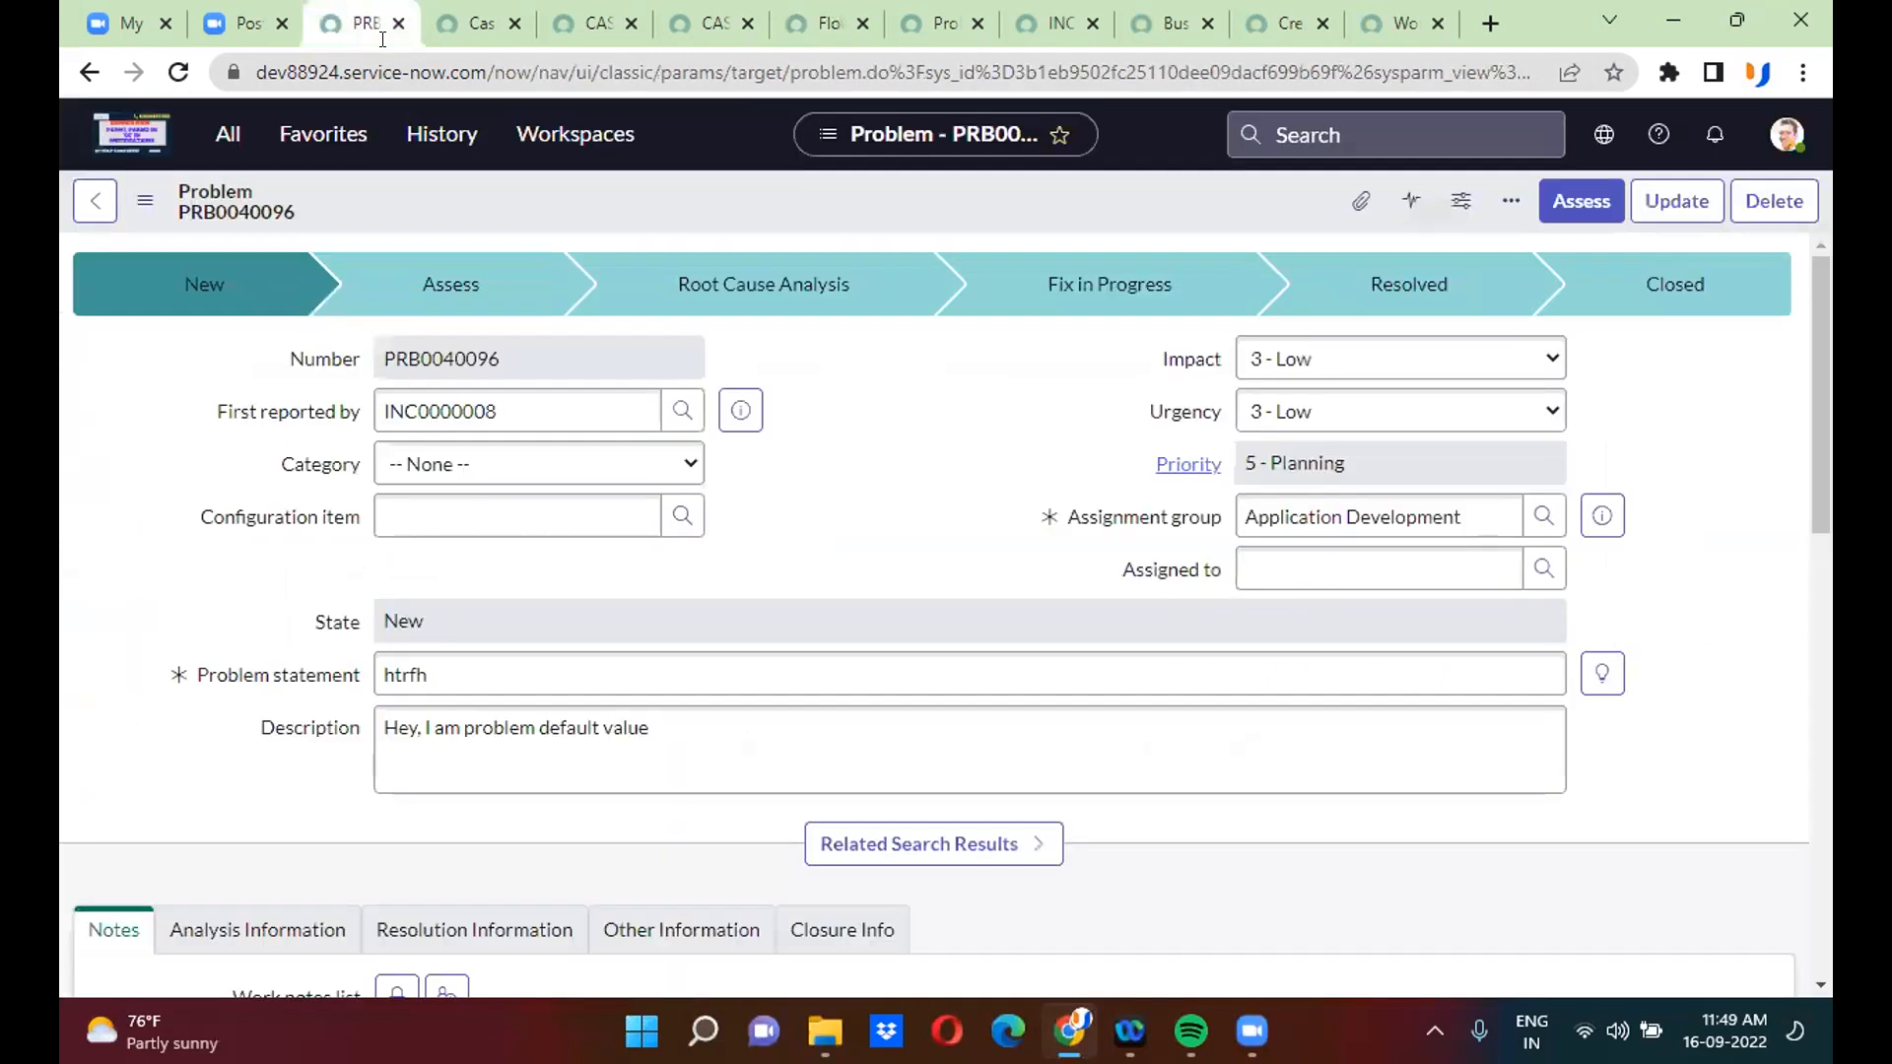
left_click(214, 129)
type("incident.LIST")
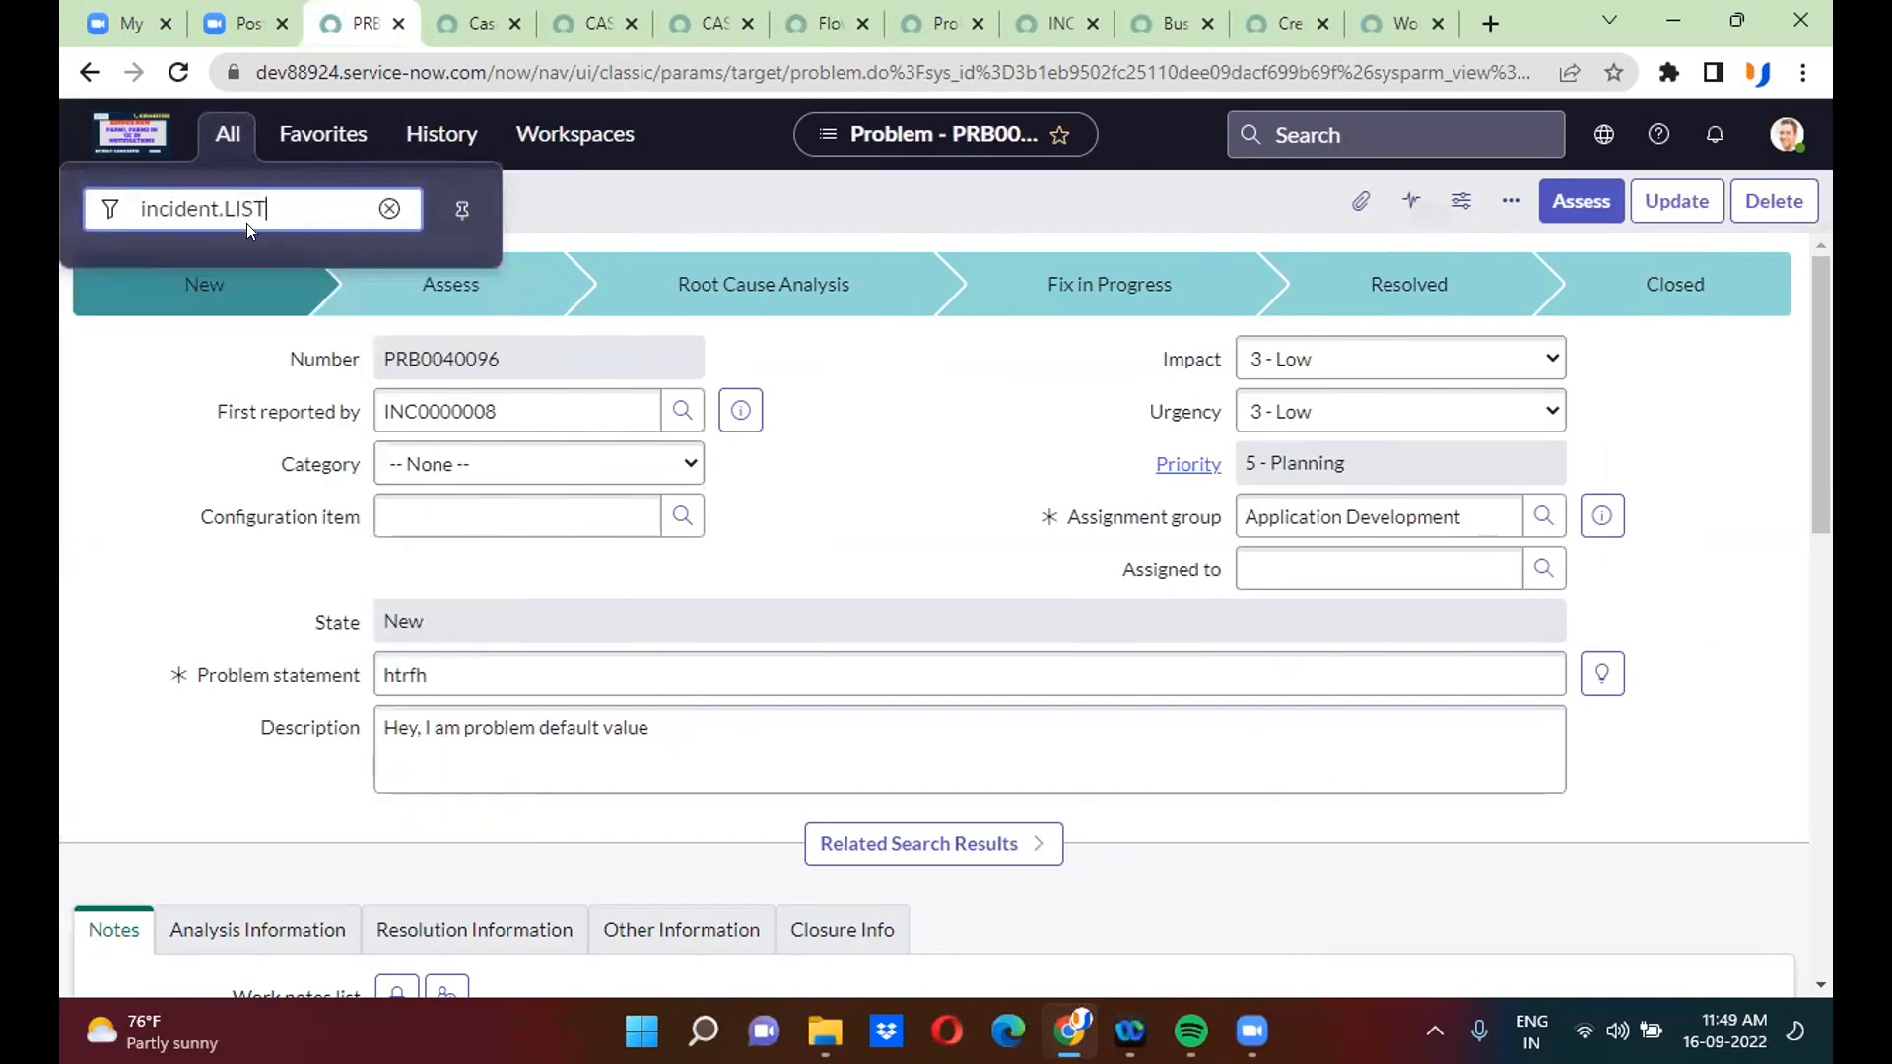
key("Return")
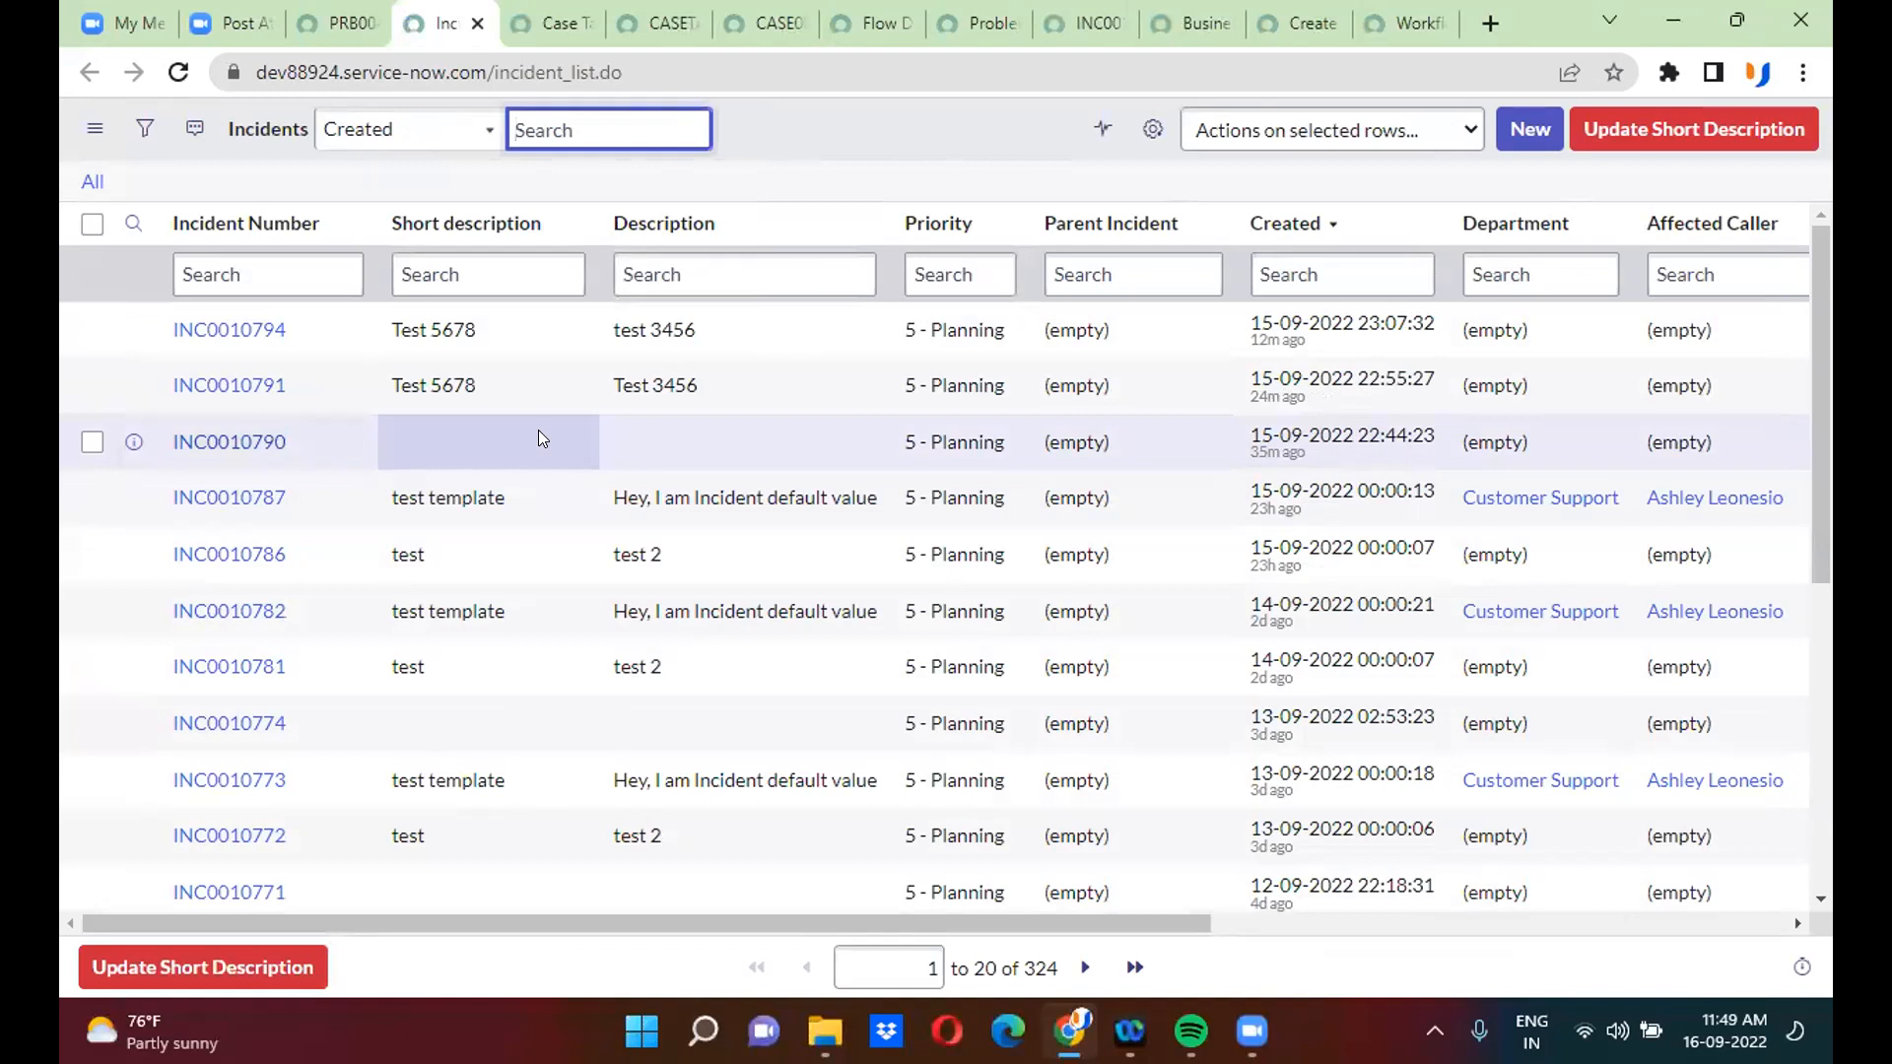
- Add the State column to the incident list, placed between Priority and Parent Incident
left_click(1154, 129)
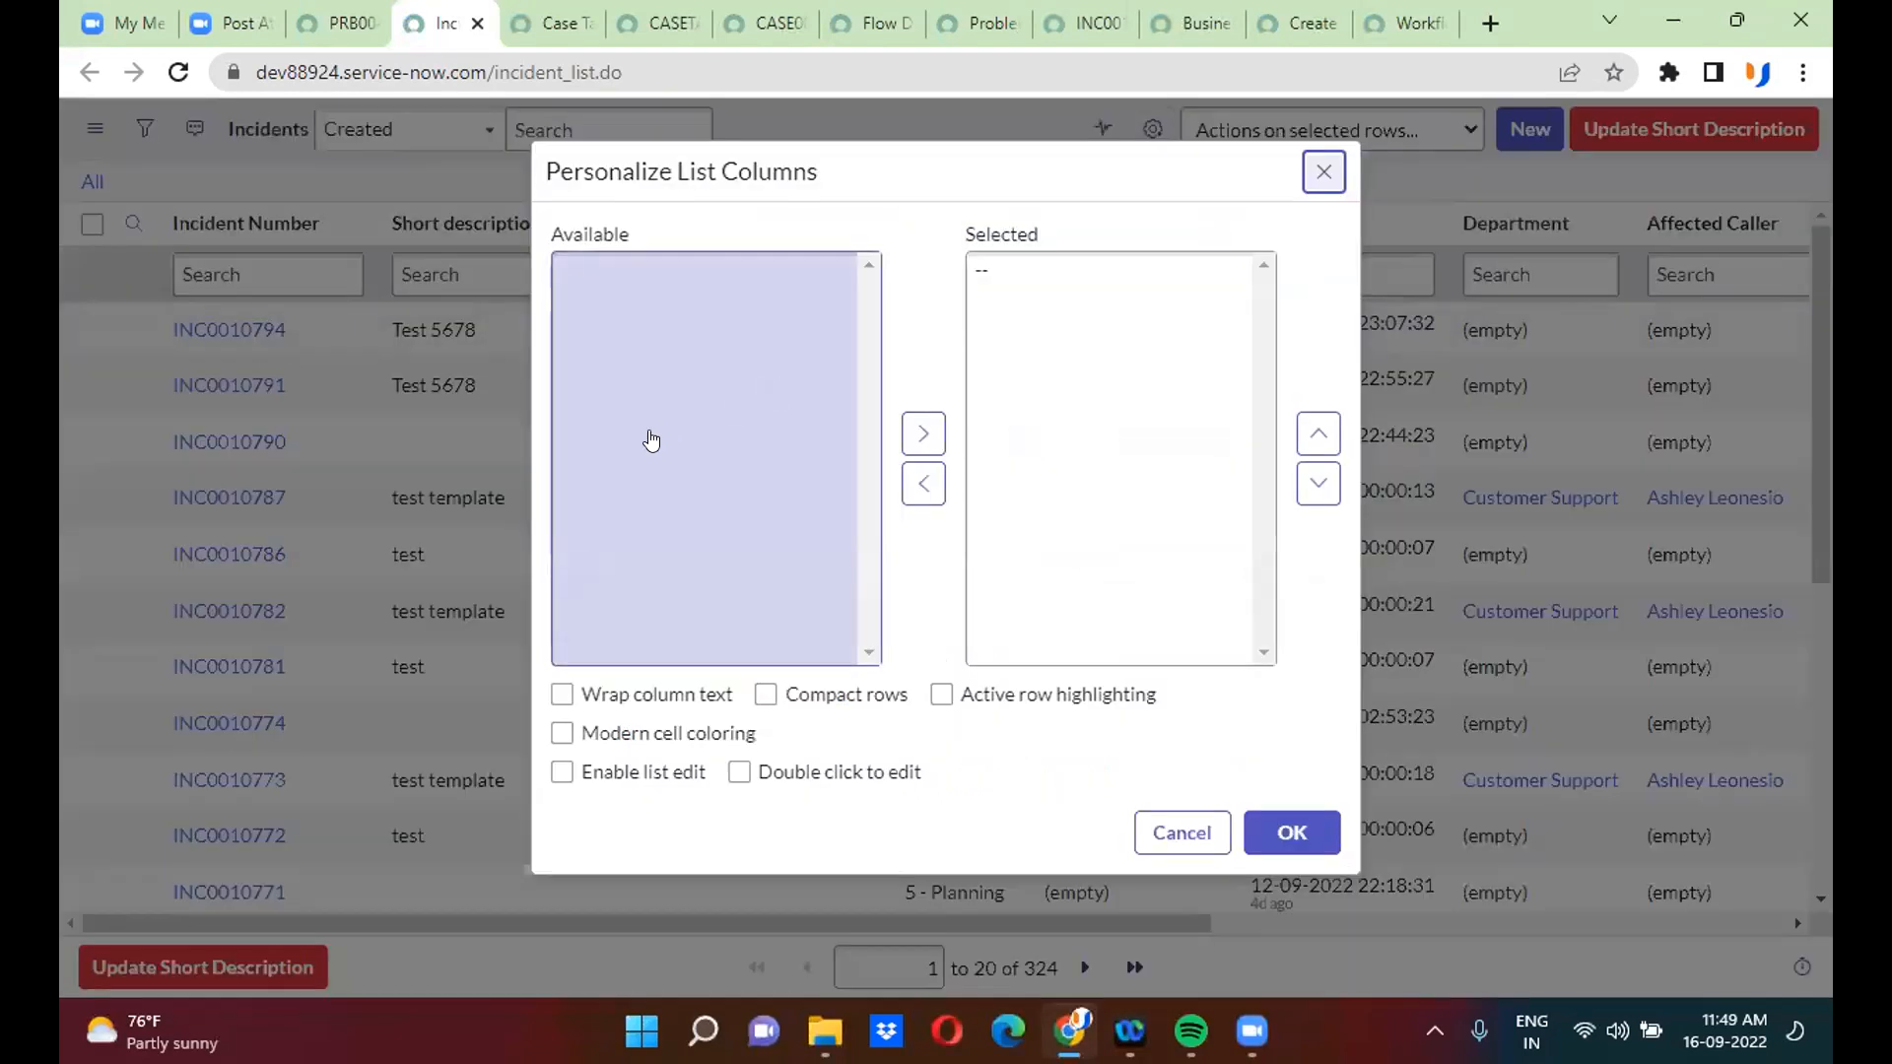
left_click(623, 449)
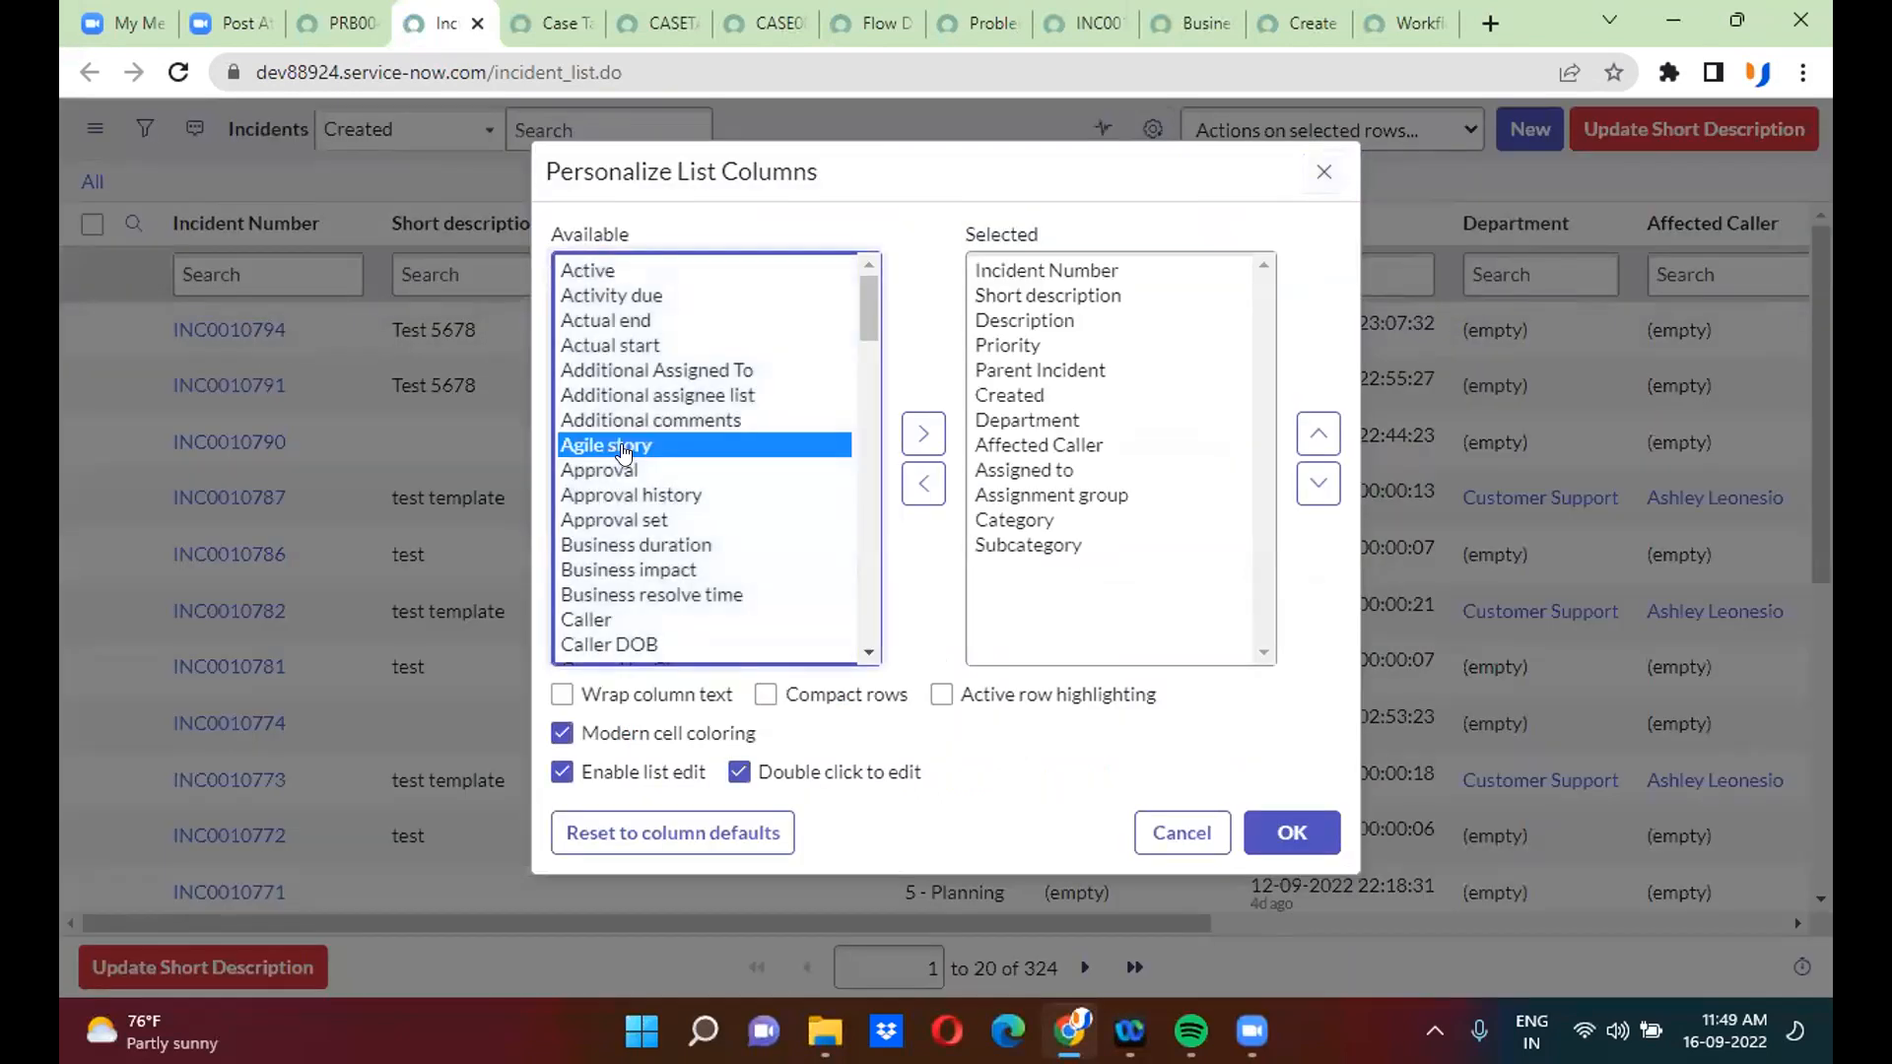
key("s")
key("t")
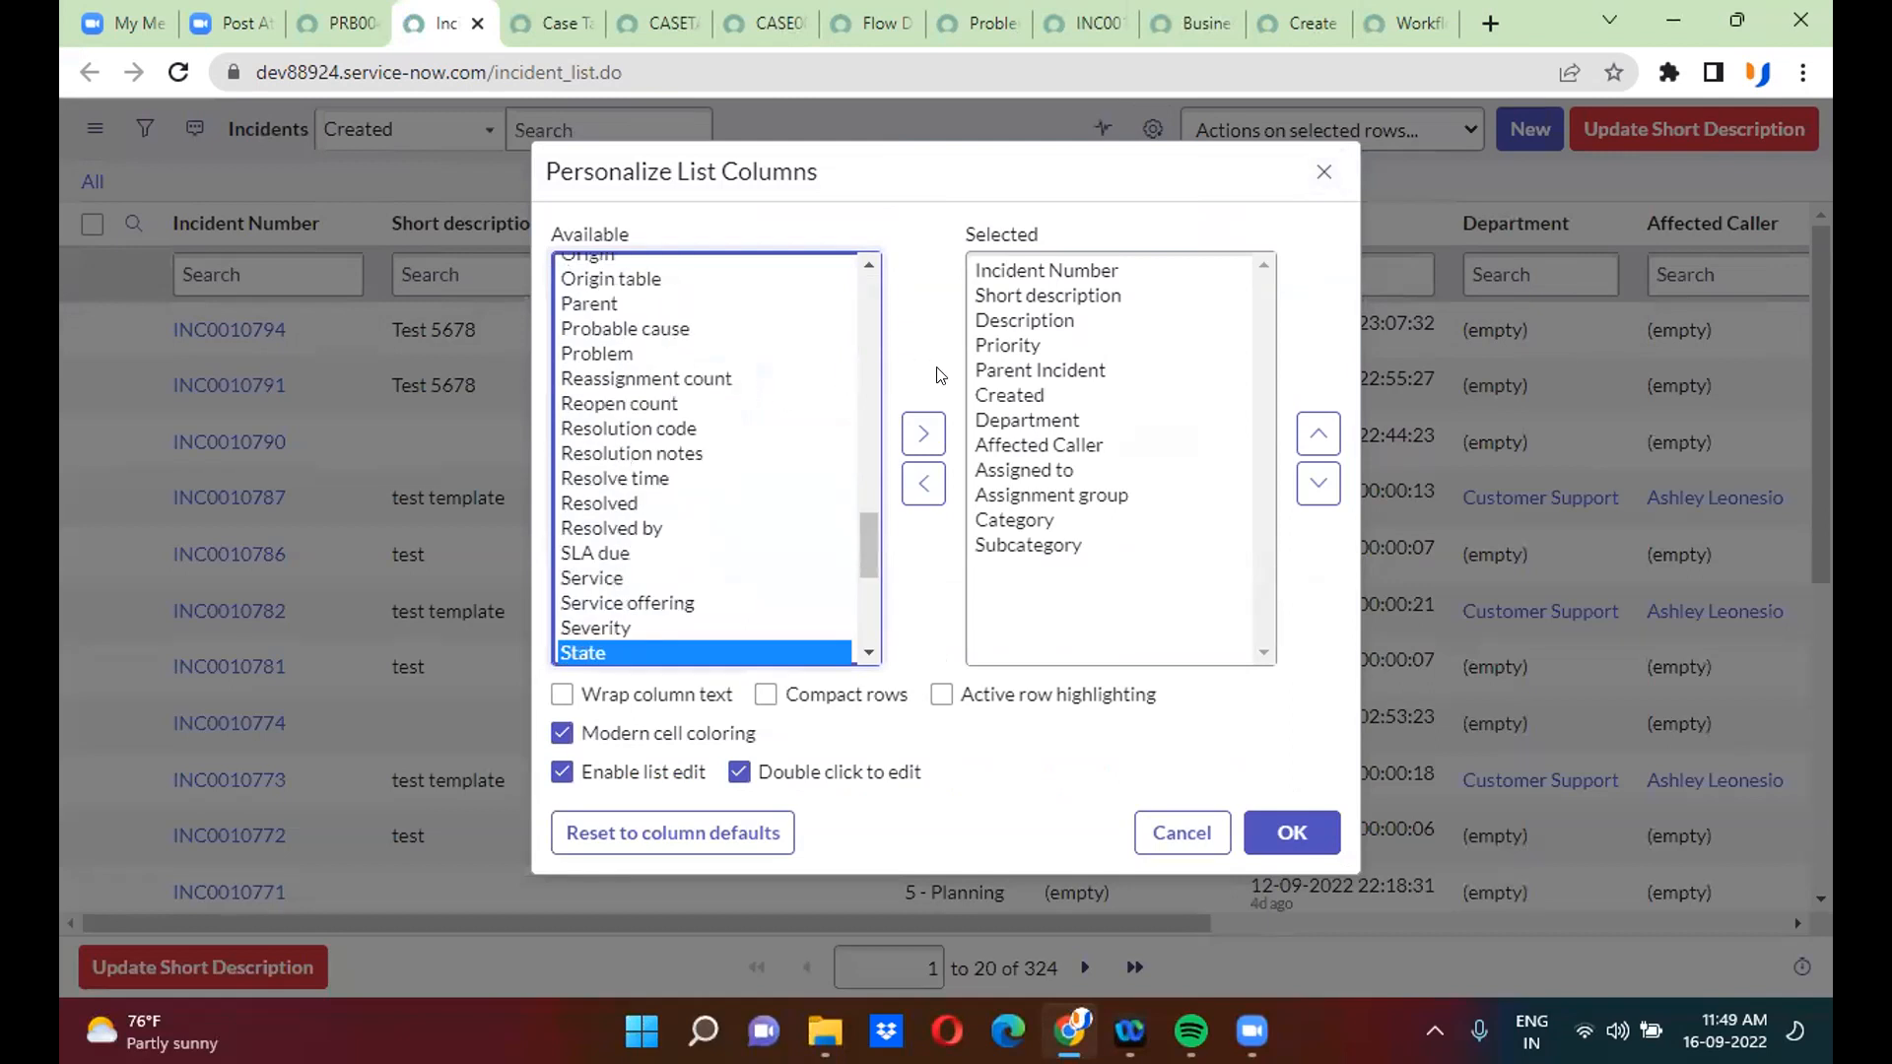
left_click(924, 434)
left_click(1317, 430)
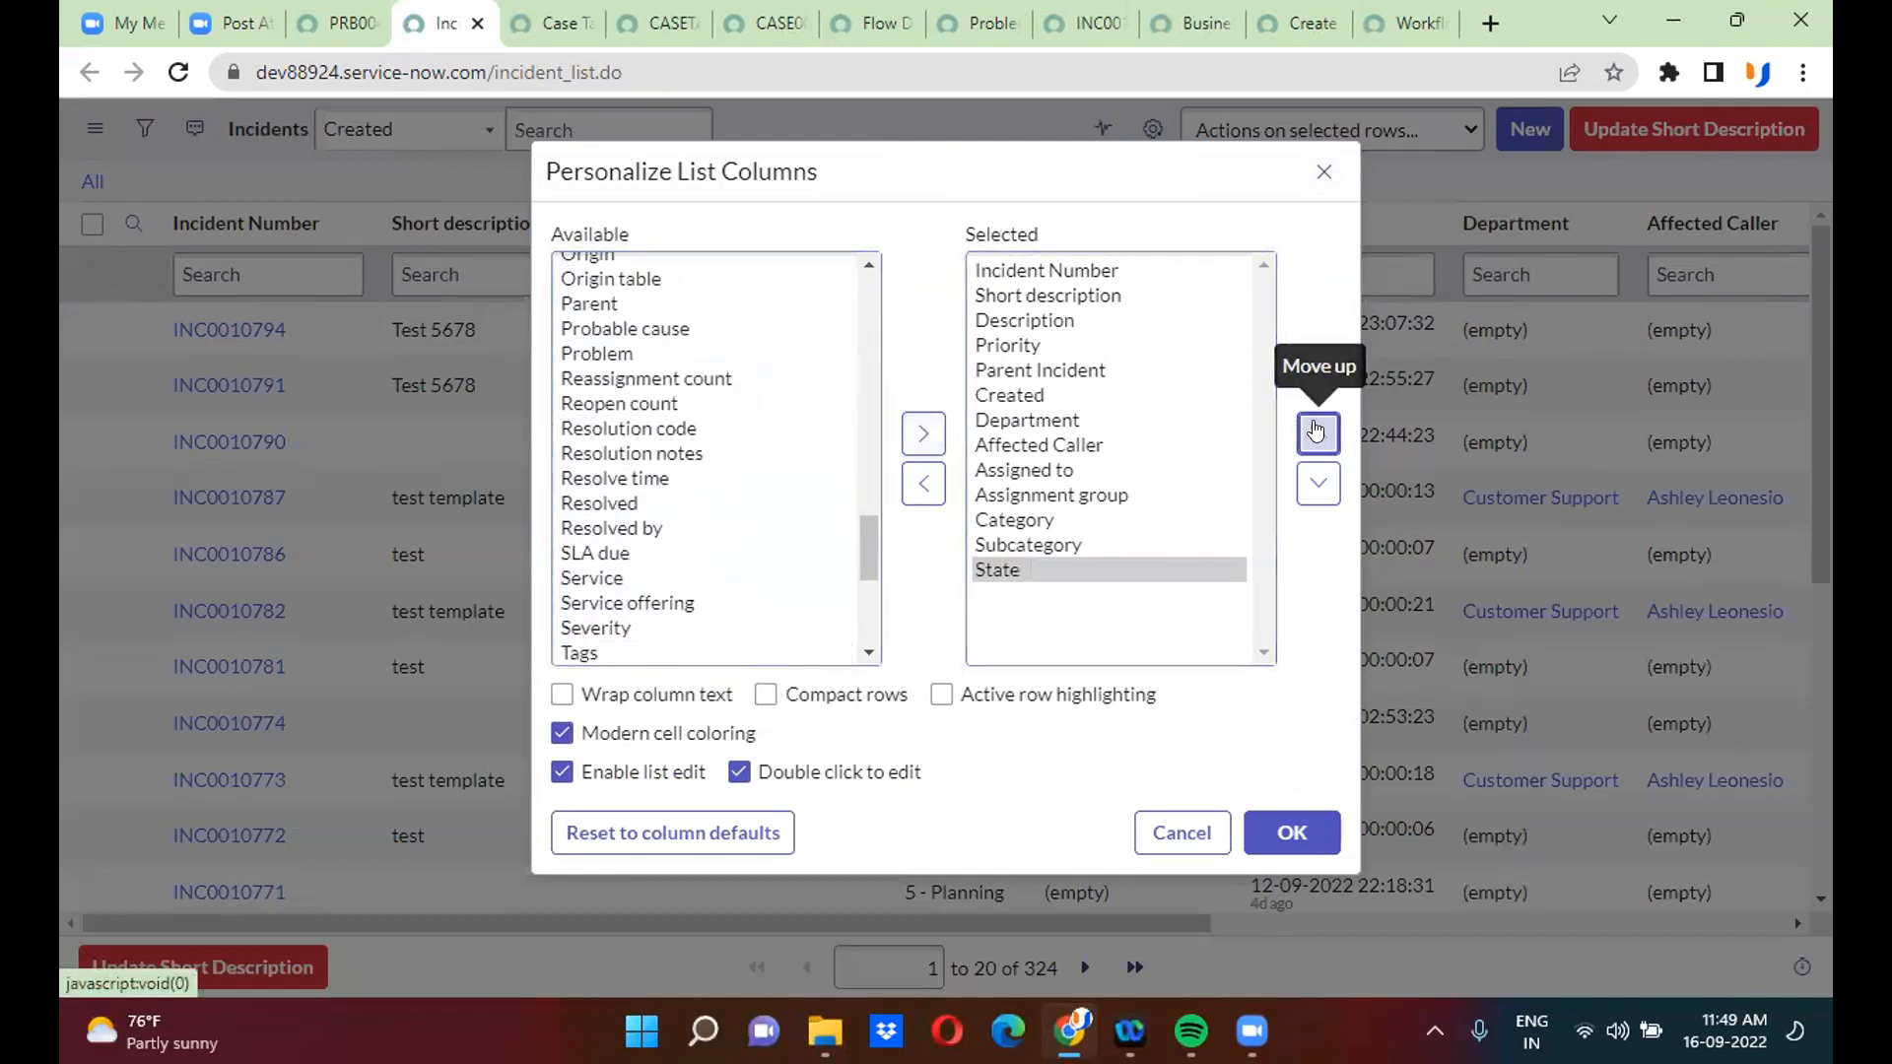
left_click(1316, 431)
left_click(1317, 430)
left_click(1317, 431)
left_click(1316, 431)
left_click(1316, 430)
left_click(1316, 430)
left_click(1317, 431)
left_click(1316, 431)
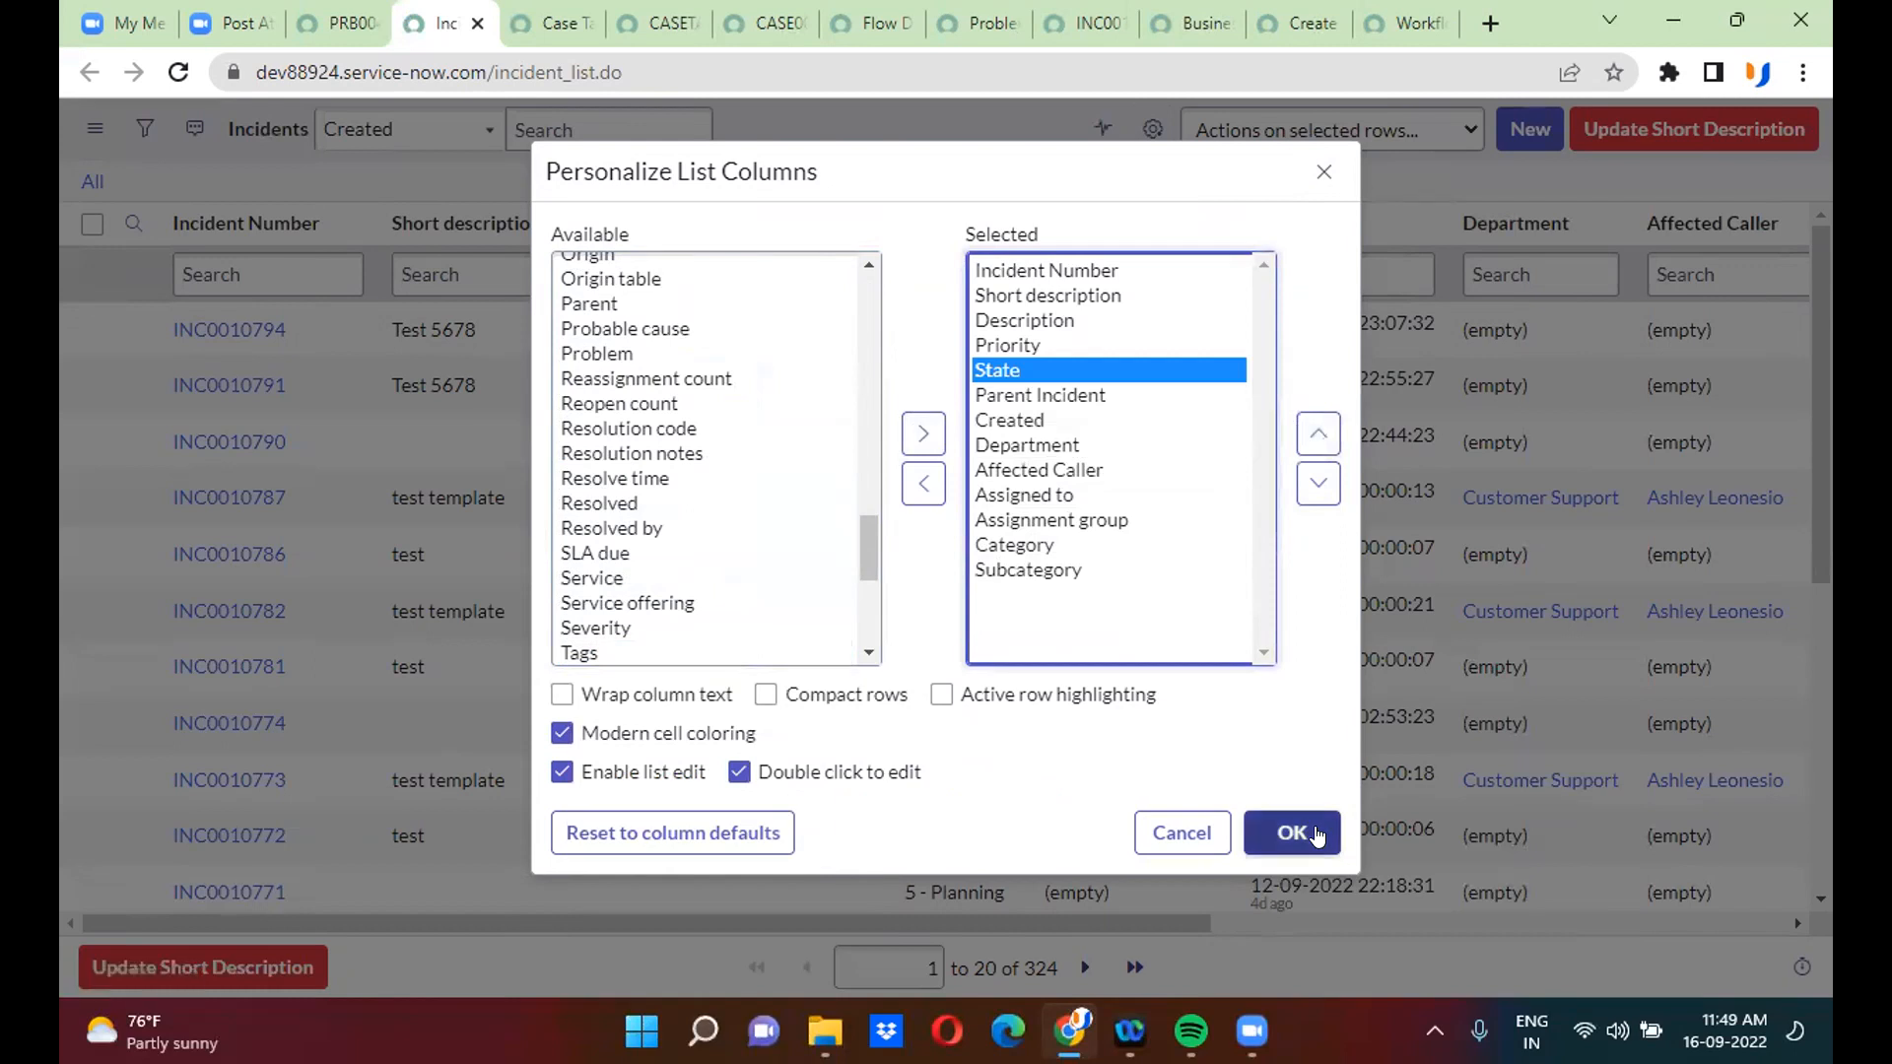
left_click(1317, 833)
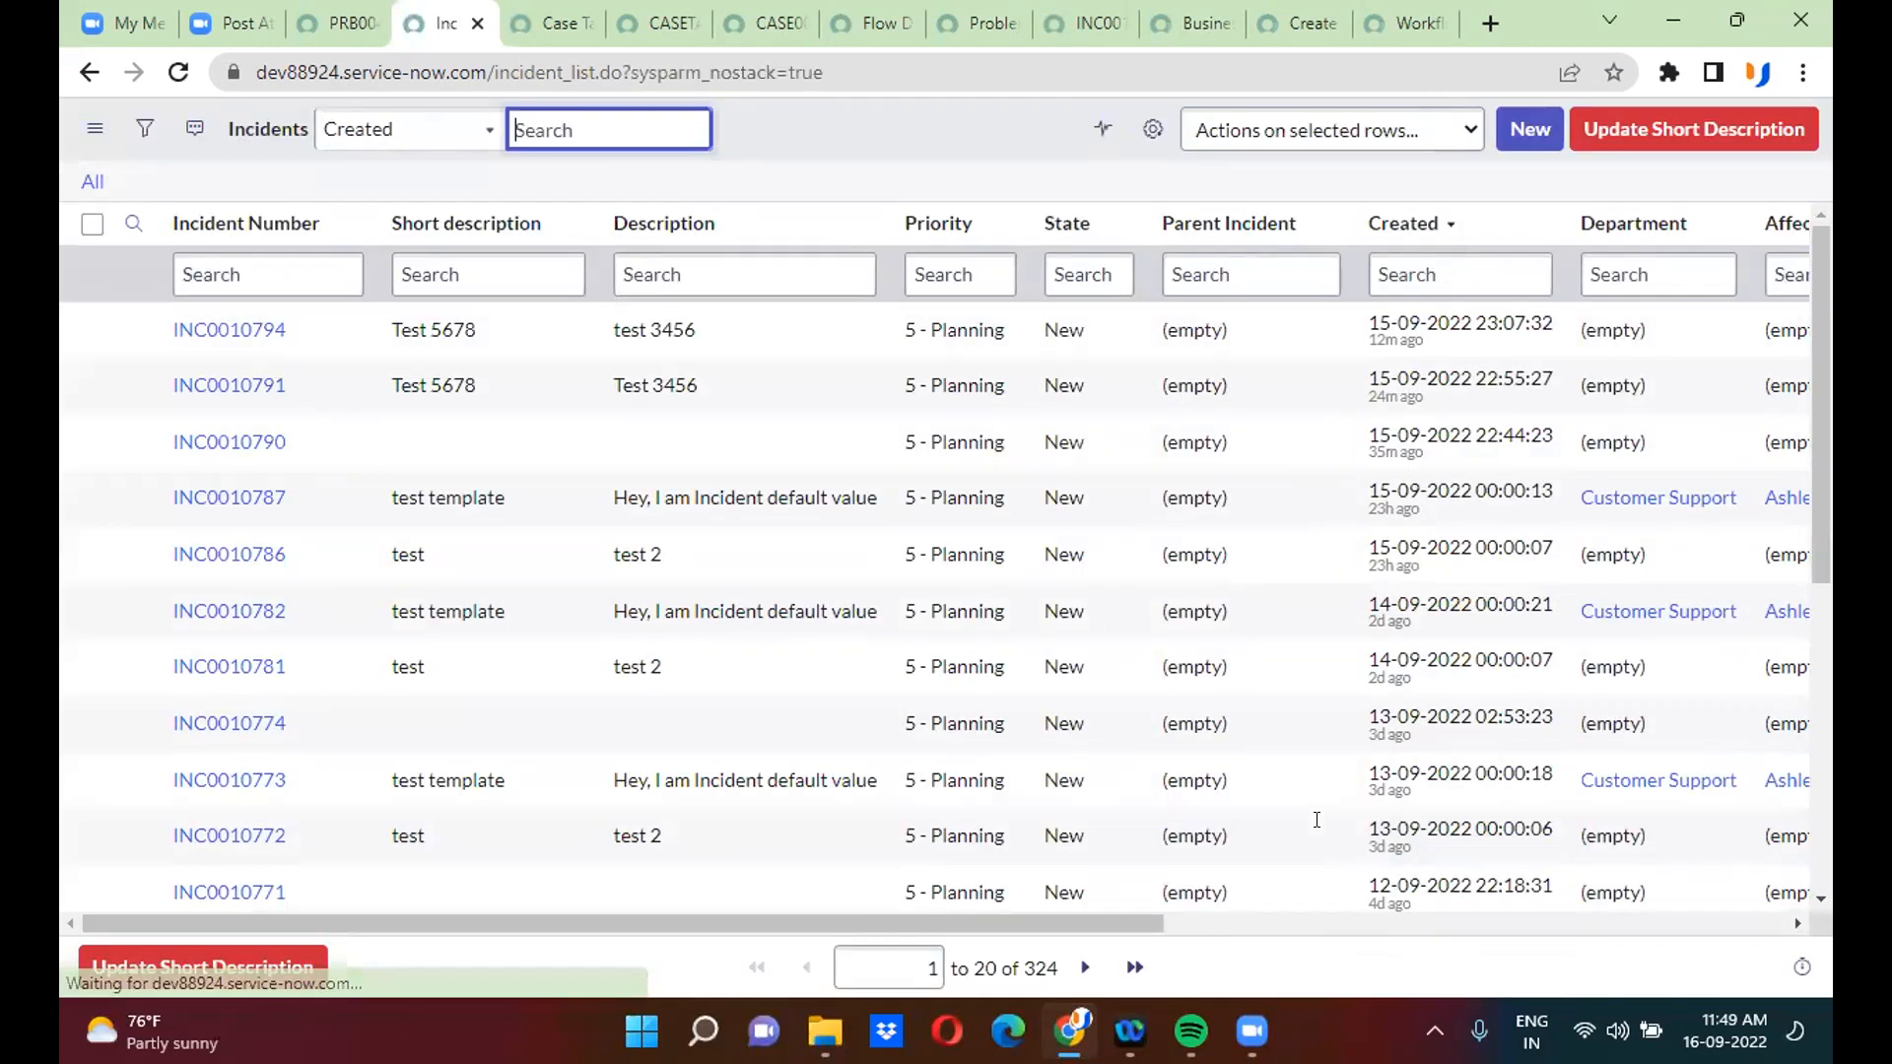
- Set the State of the first seven incidents in the list to Resolved and reload the full list
left_click_drag(1083, 317, 1090, 662)
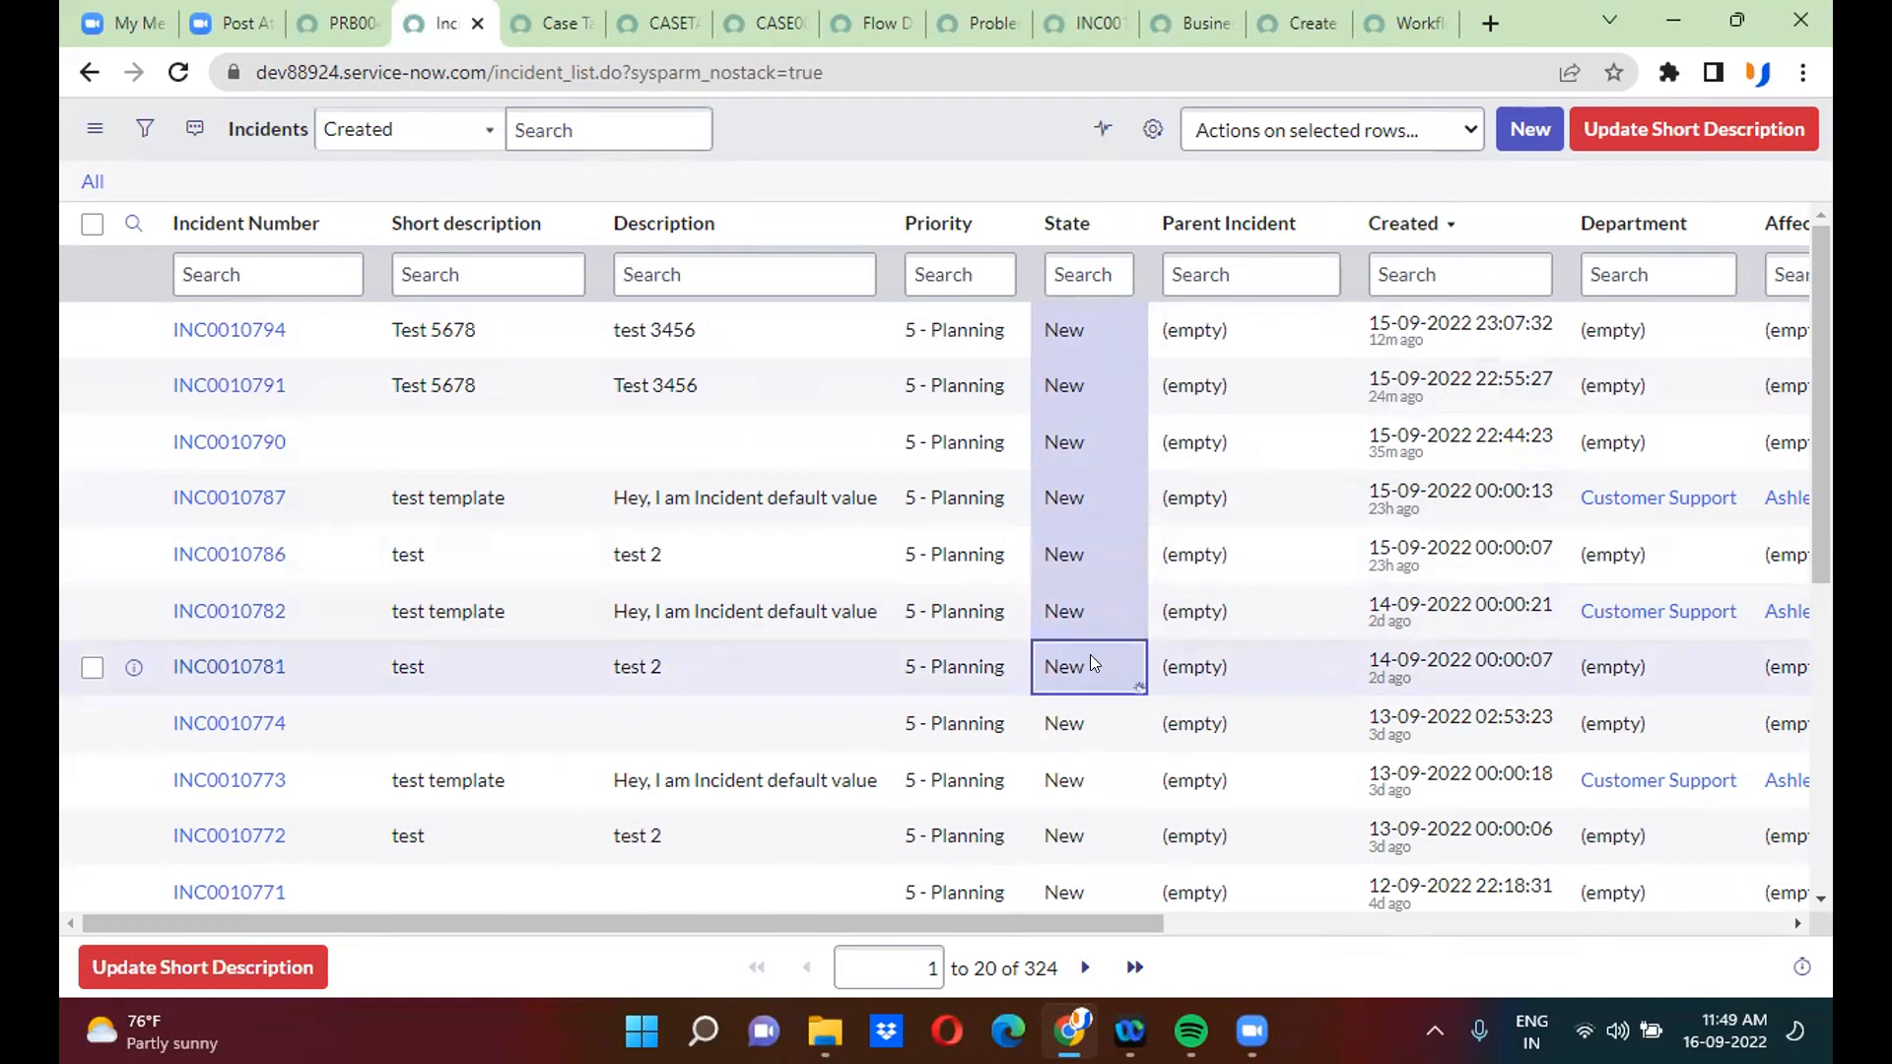
double_click(1089, 654)
left_click(1091, 673)
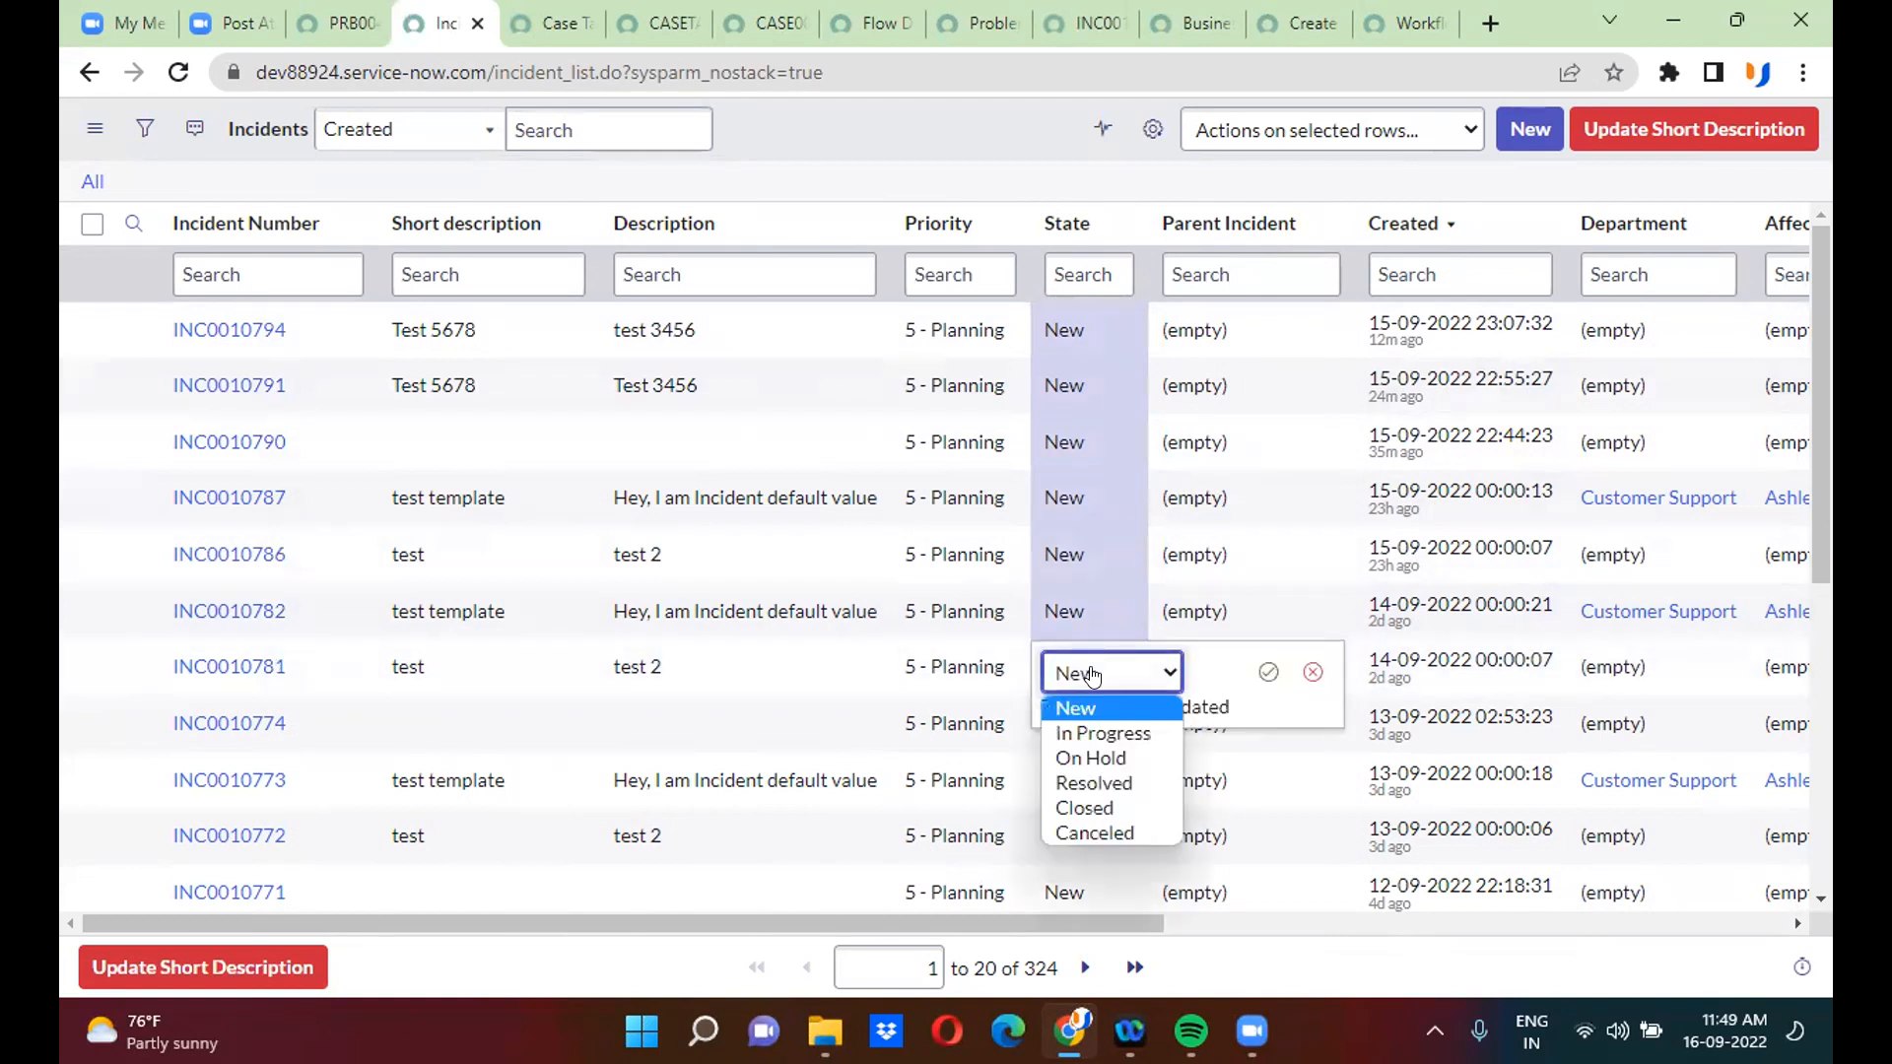
left_click(1102, 781)
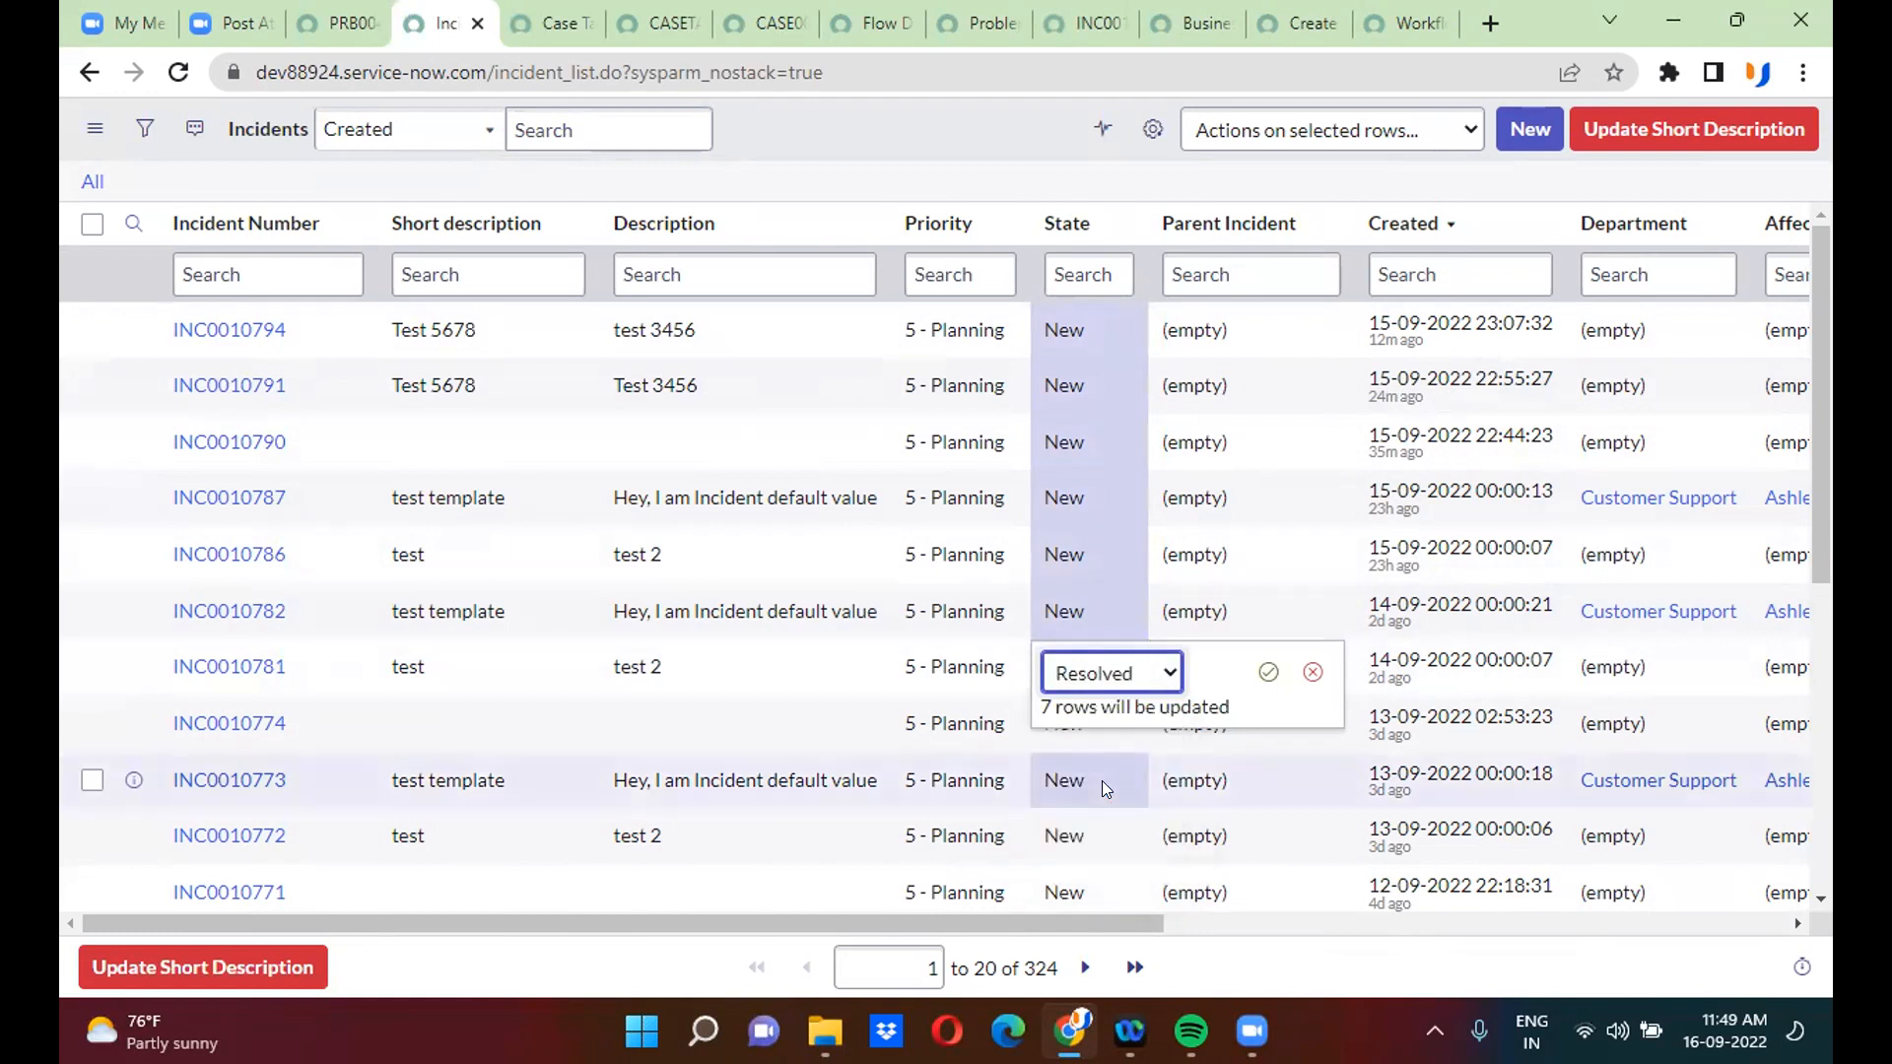
left_click(1266, 670)
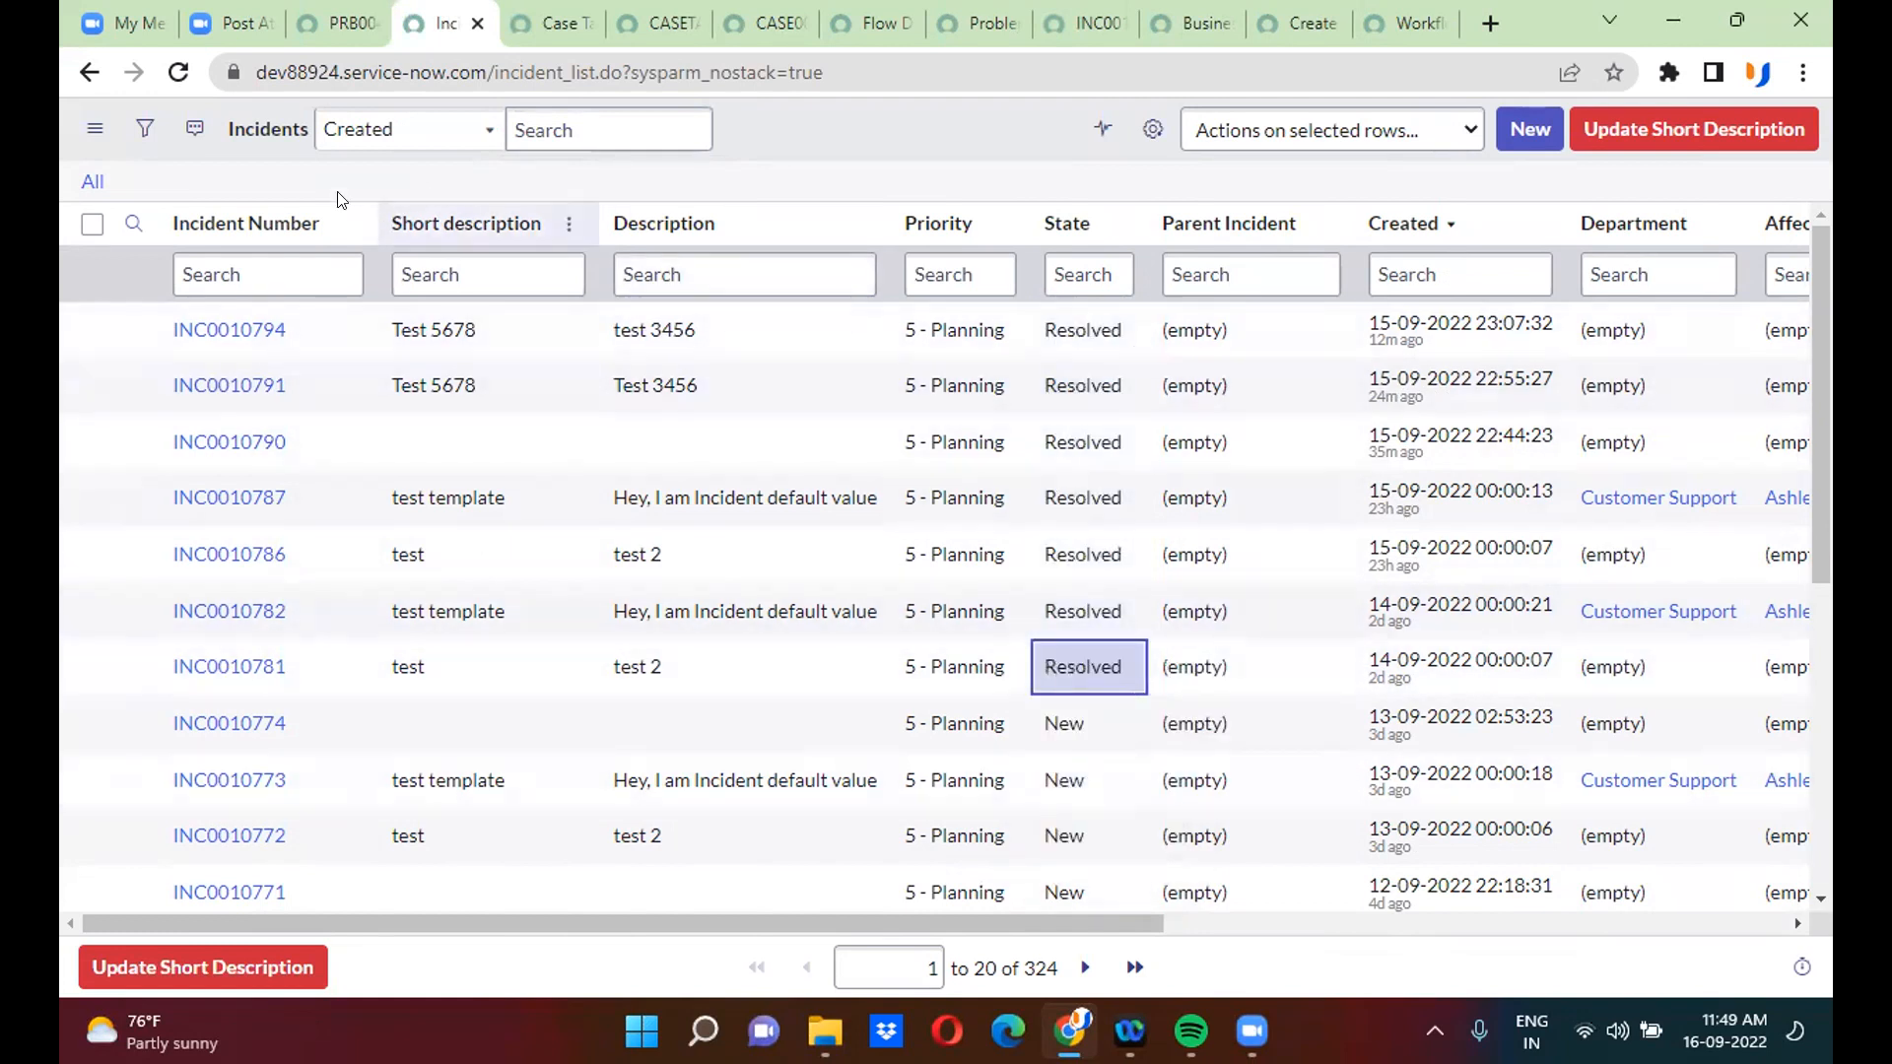
left_click(91, 178)
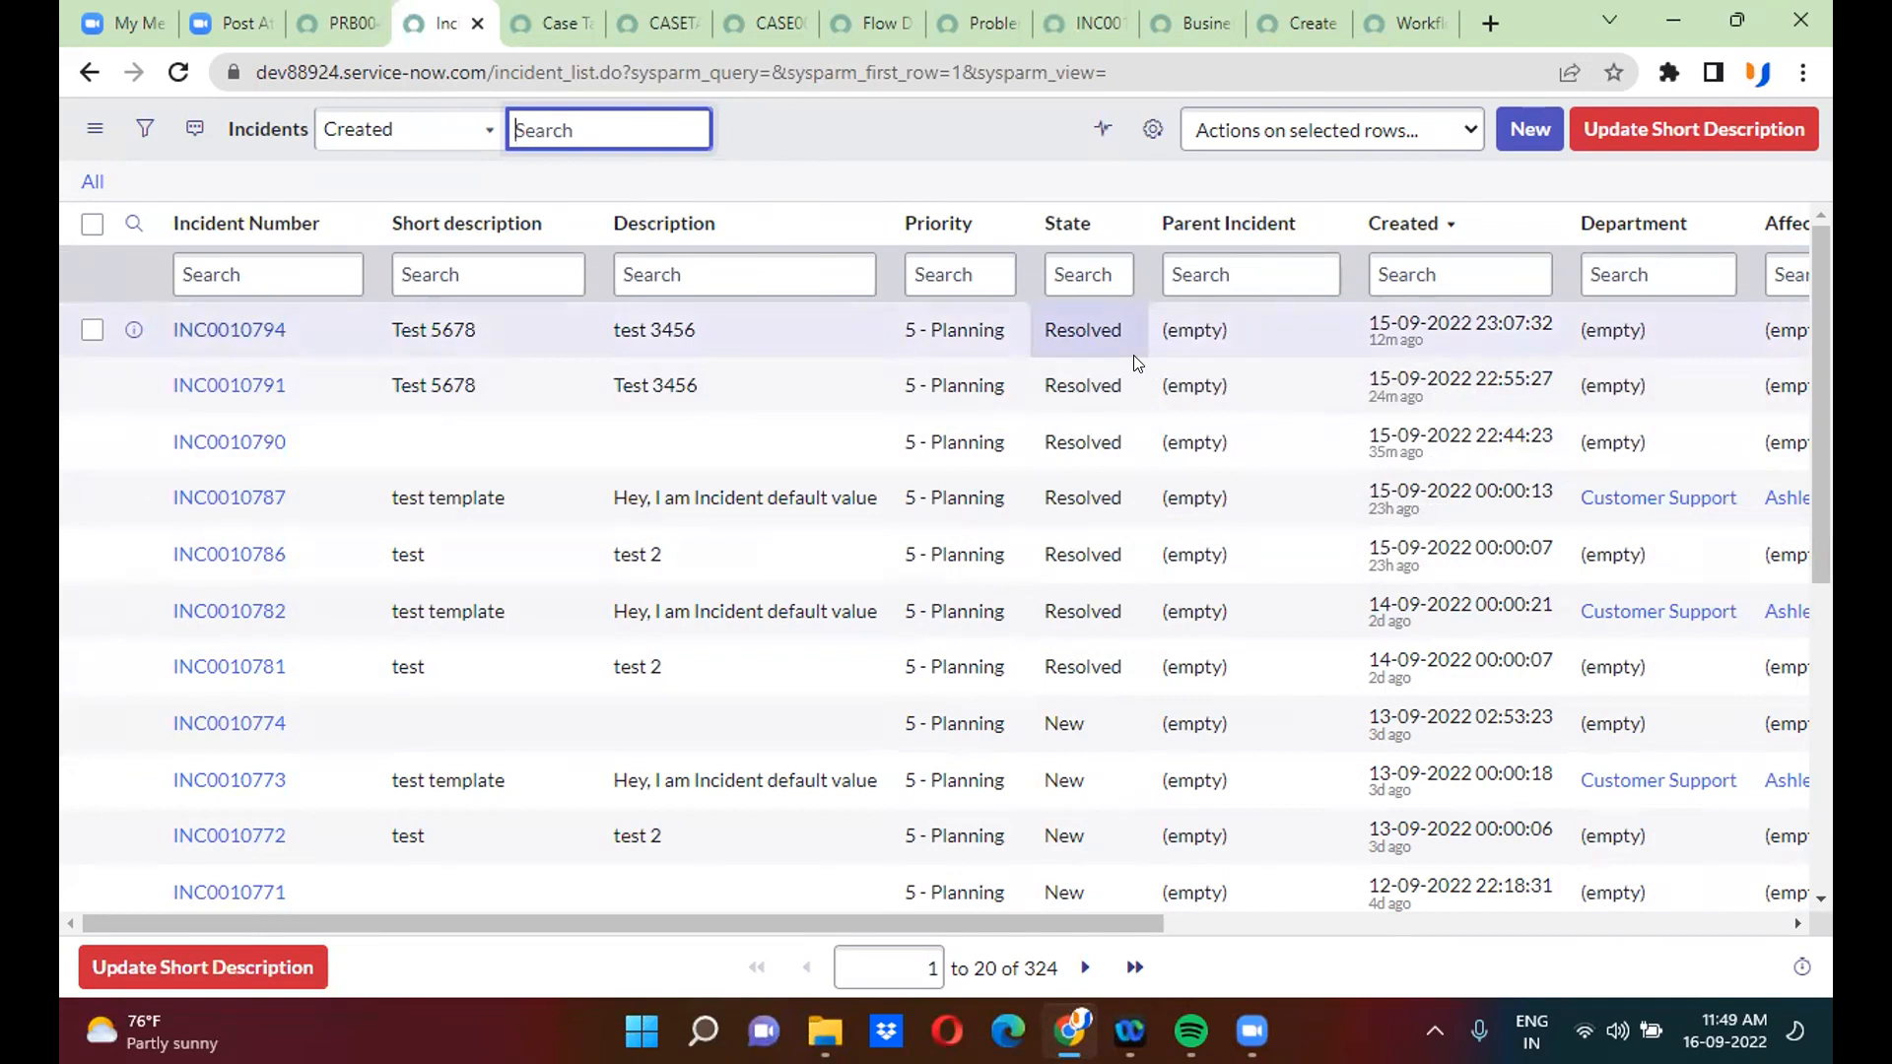
- Open incident INC0010794 in a new browser tab and set its State to Closed without saving
right_click(132, 331)
left_click(213, 345)
left_click(493, 11)
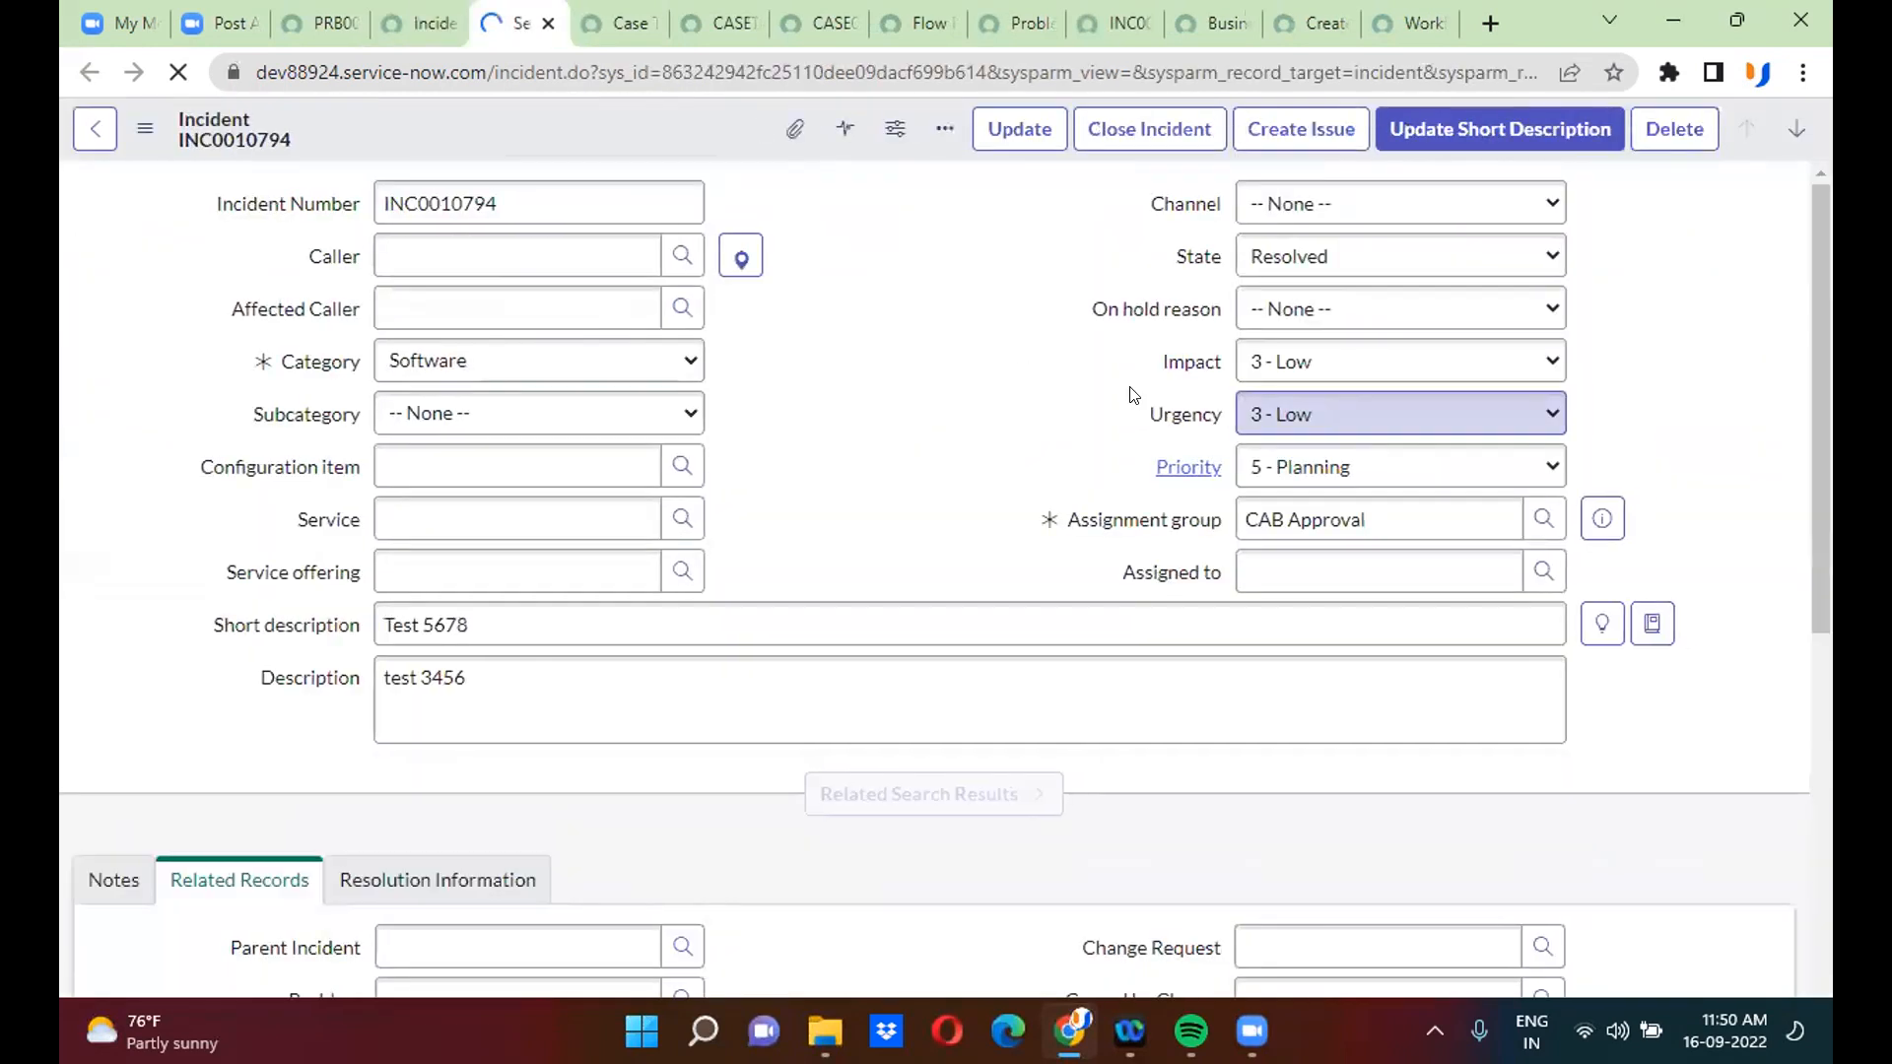
left_click(1314, 266)
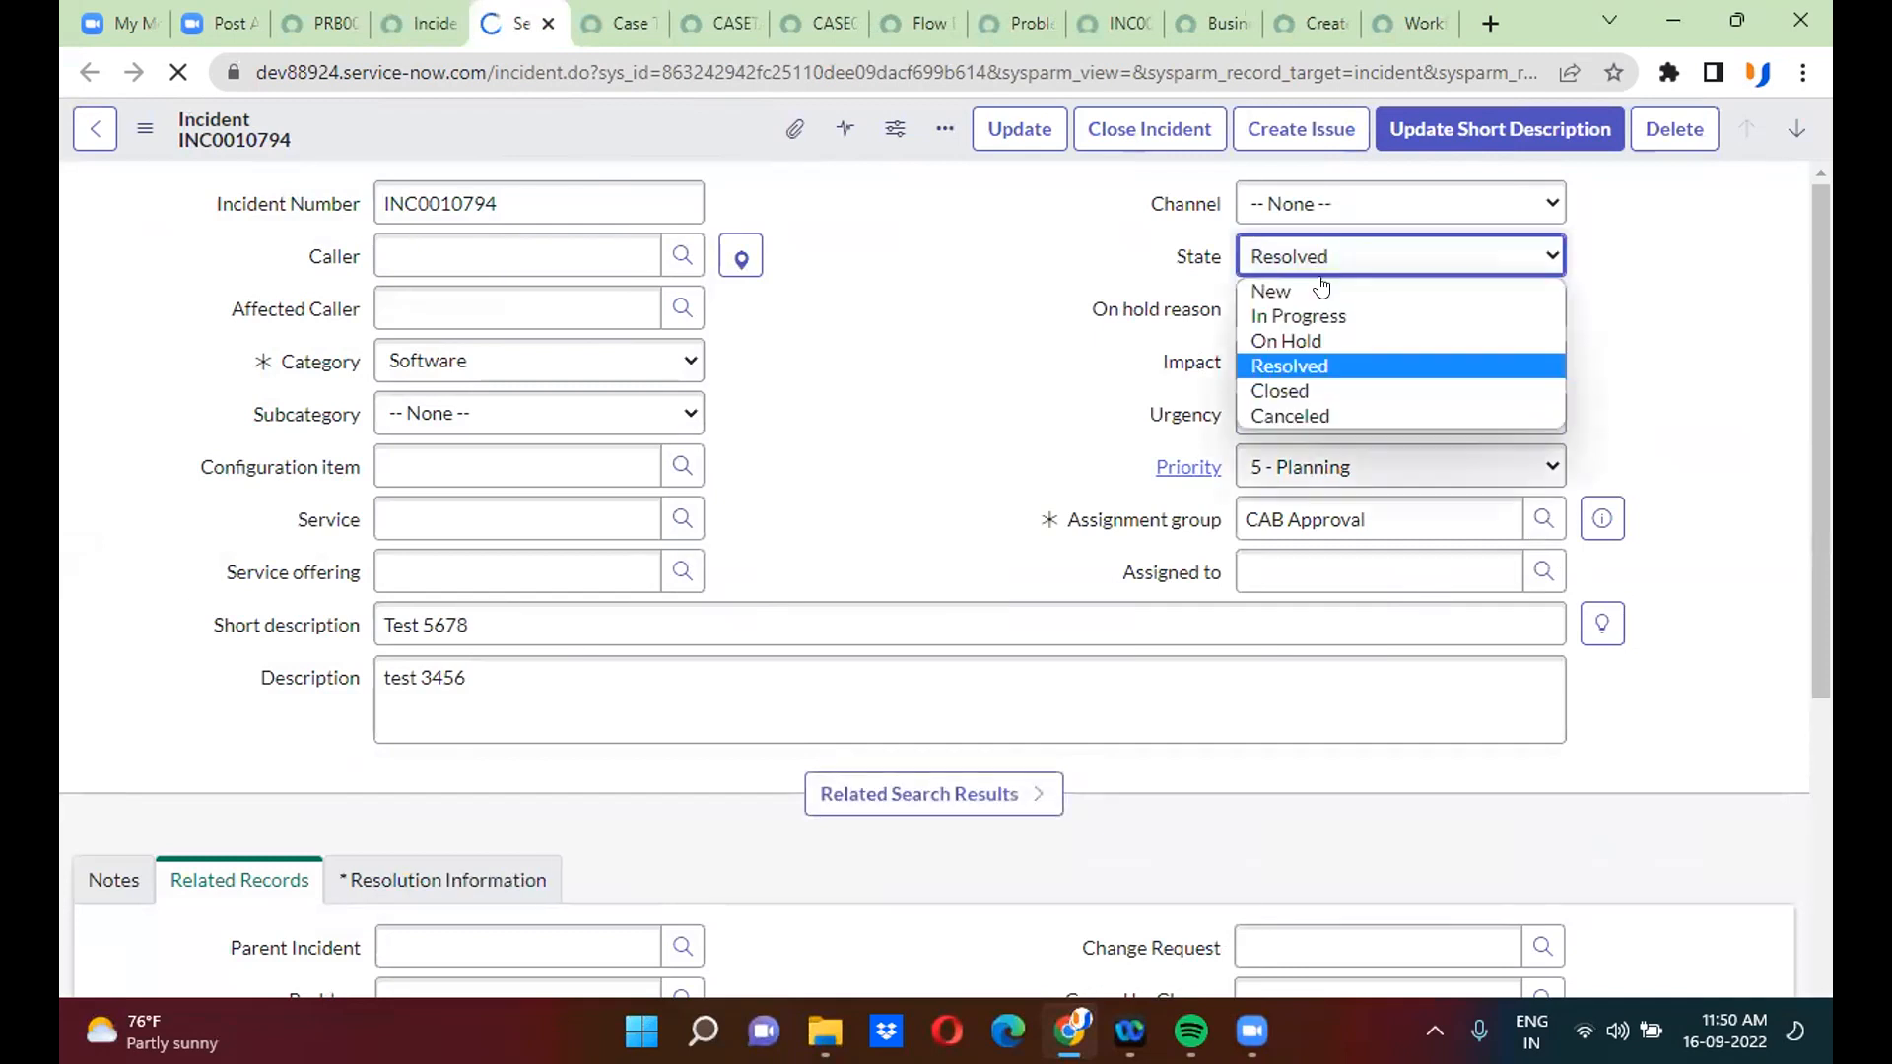
left_click(1316, 384)
left_click(855, 621)
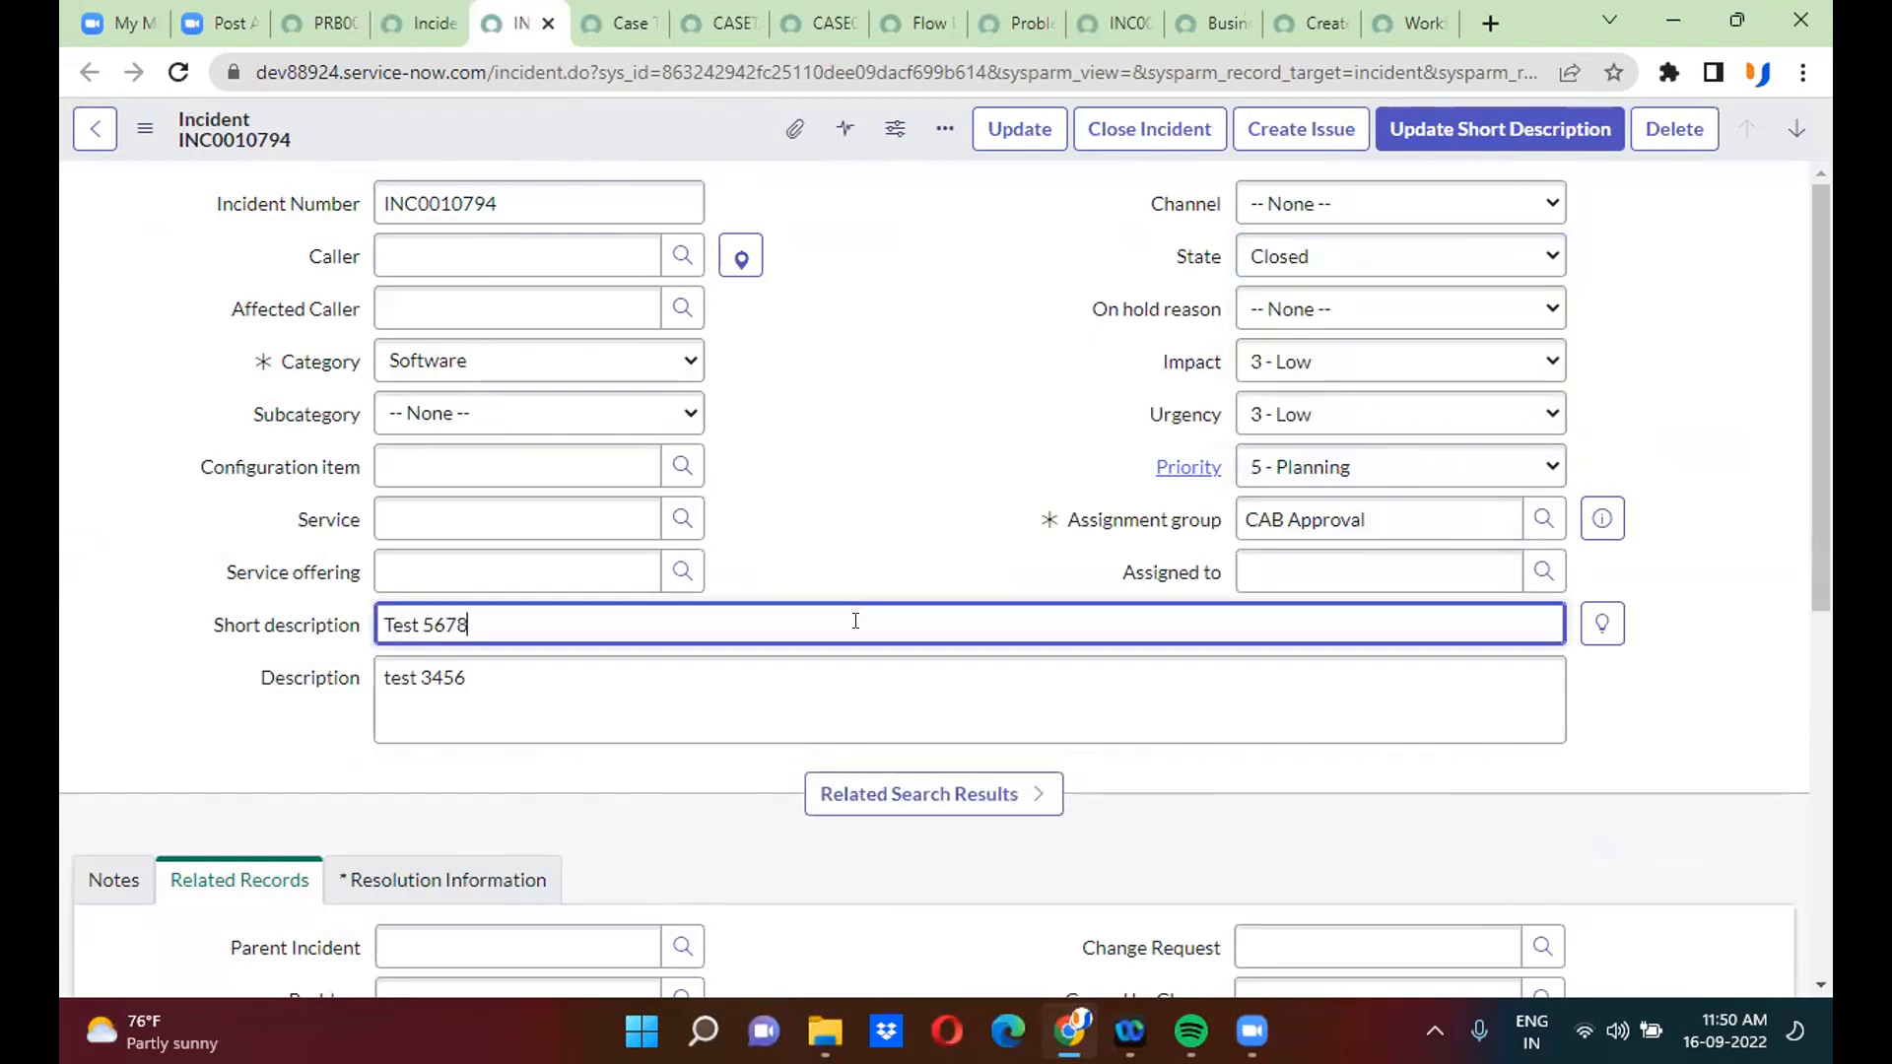
left_click(882, 525)
- Examine the incident's Resolution Information section for the fields that closing requires
scroll(878, 518, "down", 3)
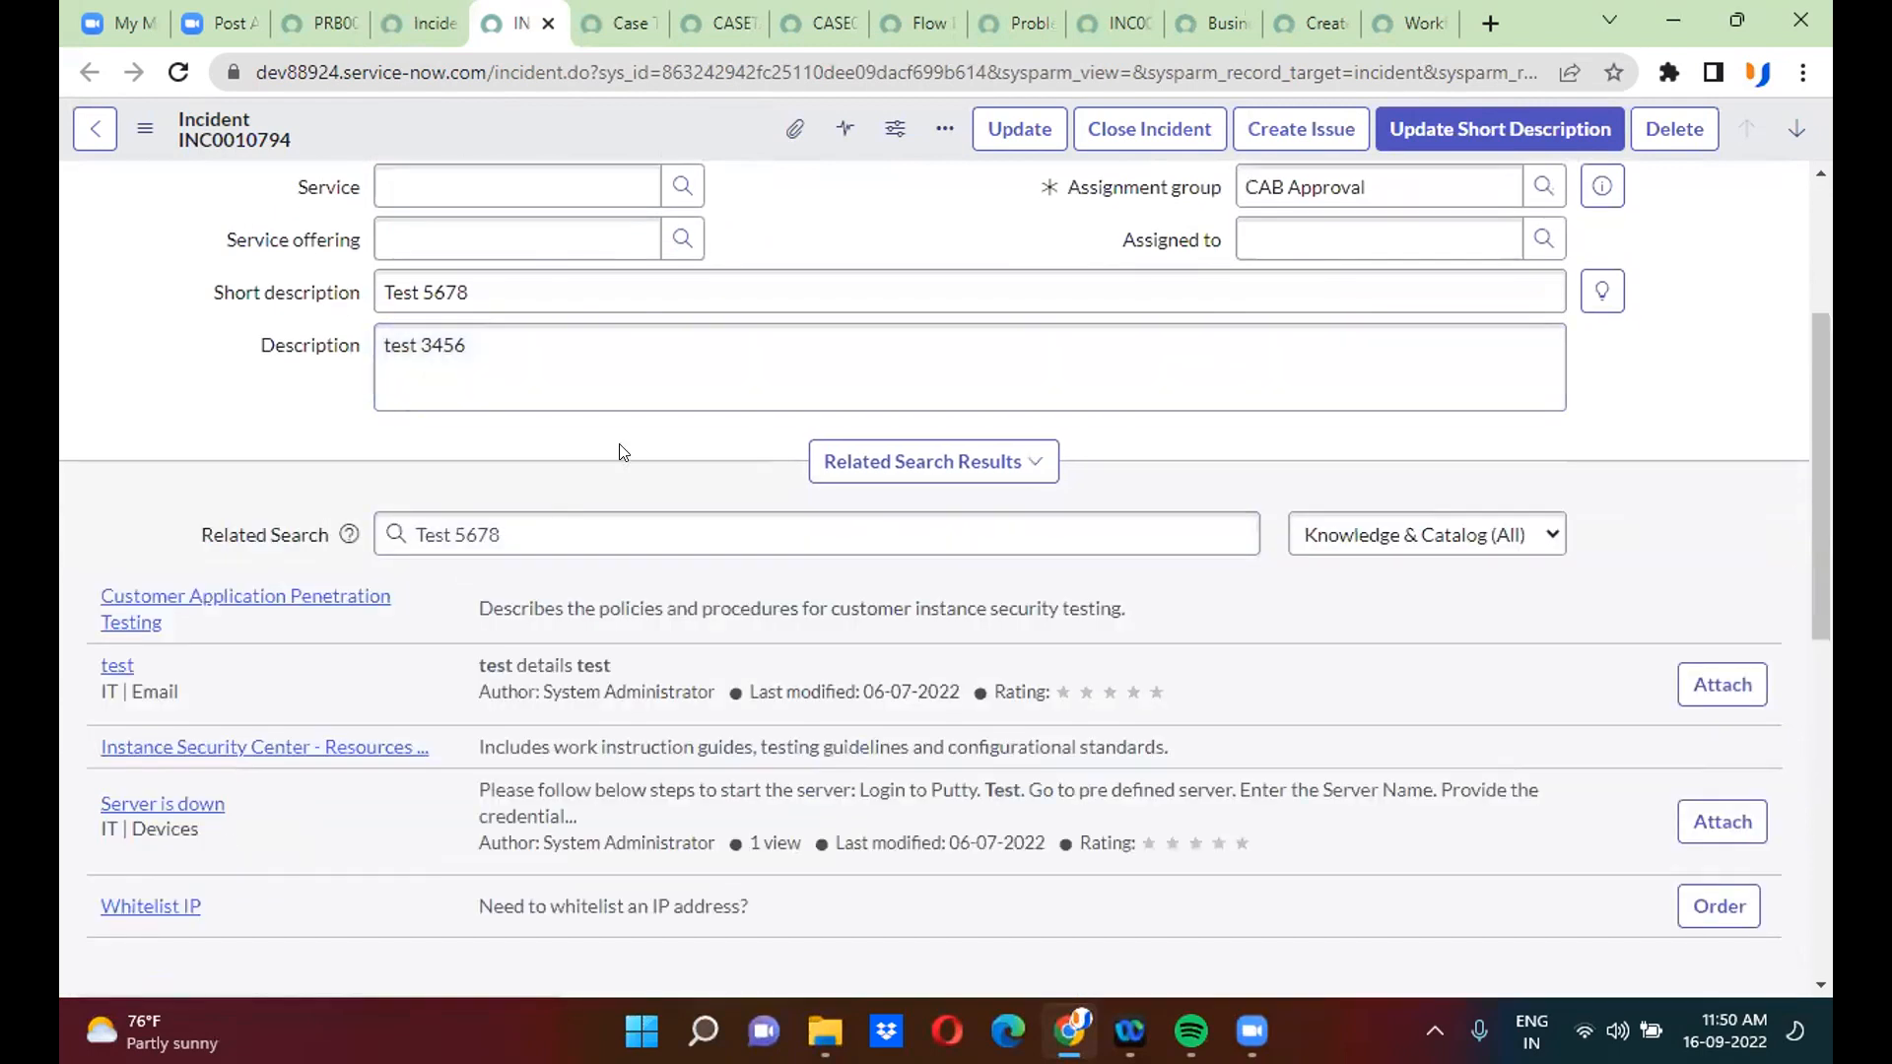
scroll(622, 452, "down", 5)
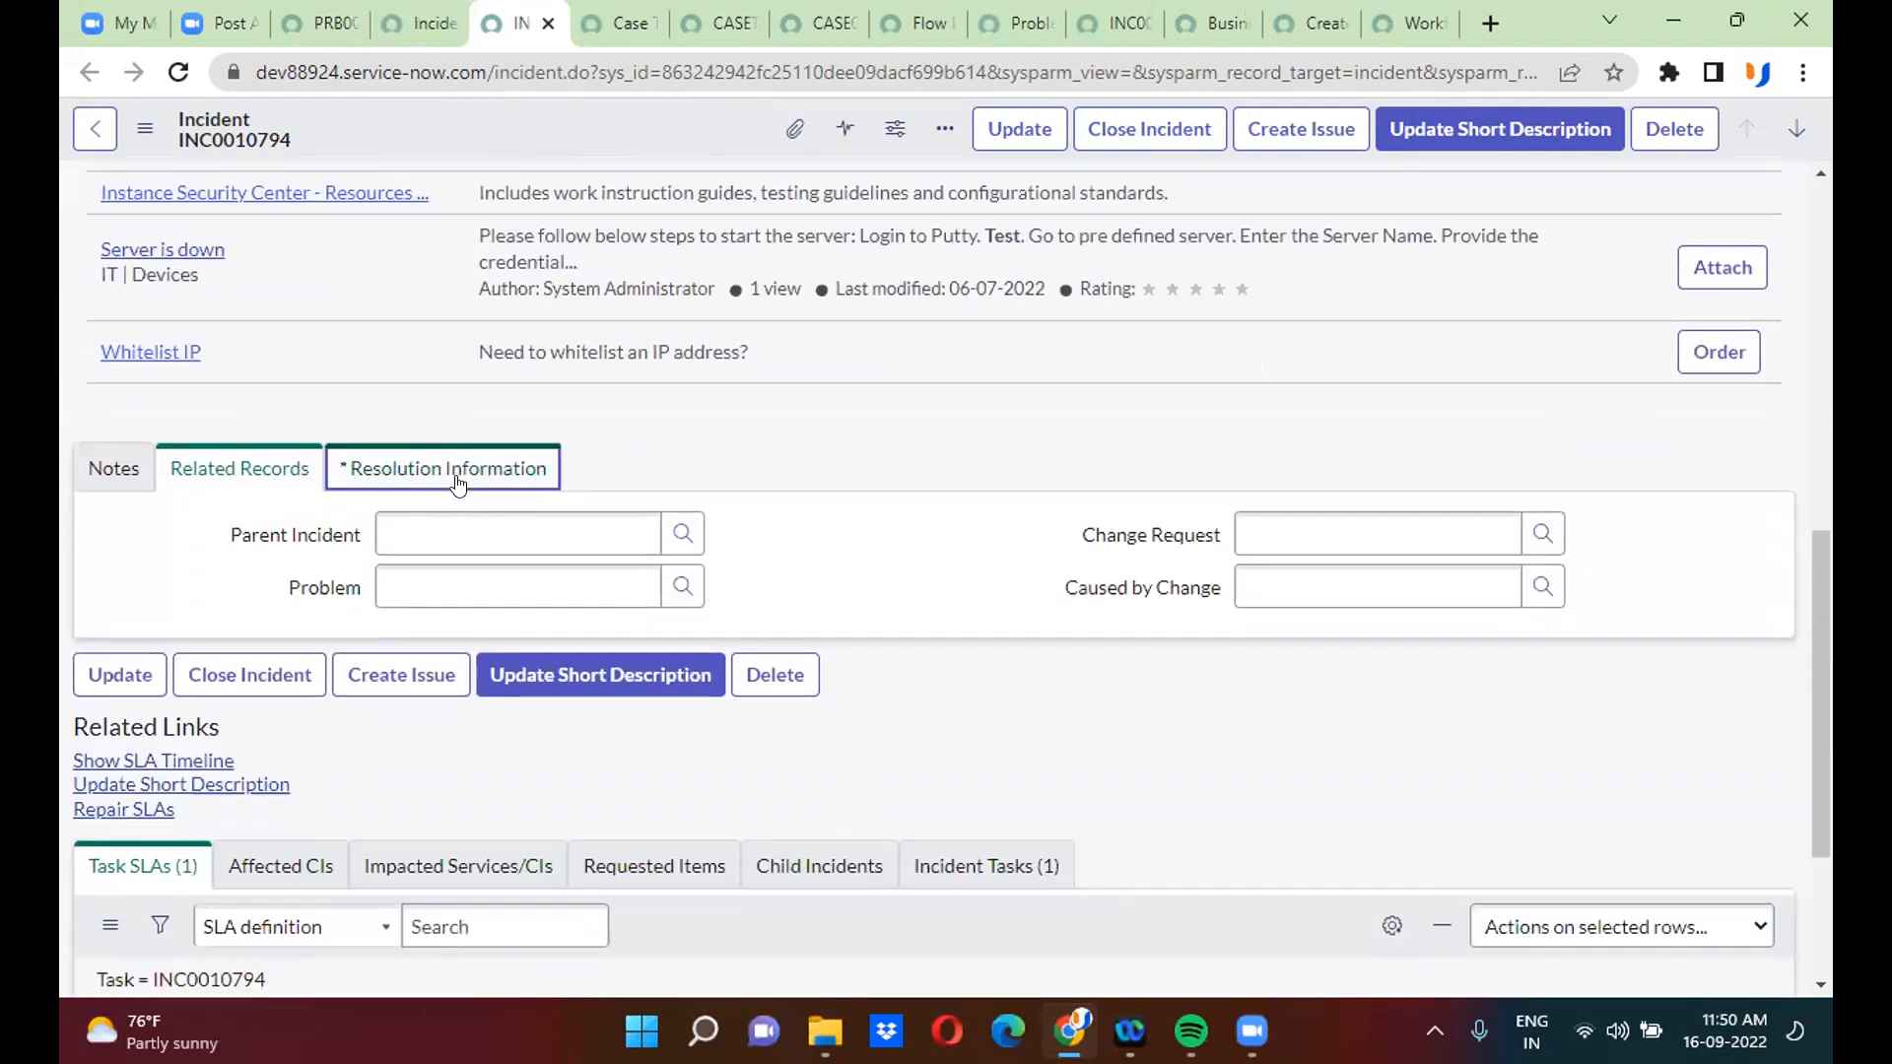
left_click(456, 478)
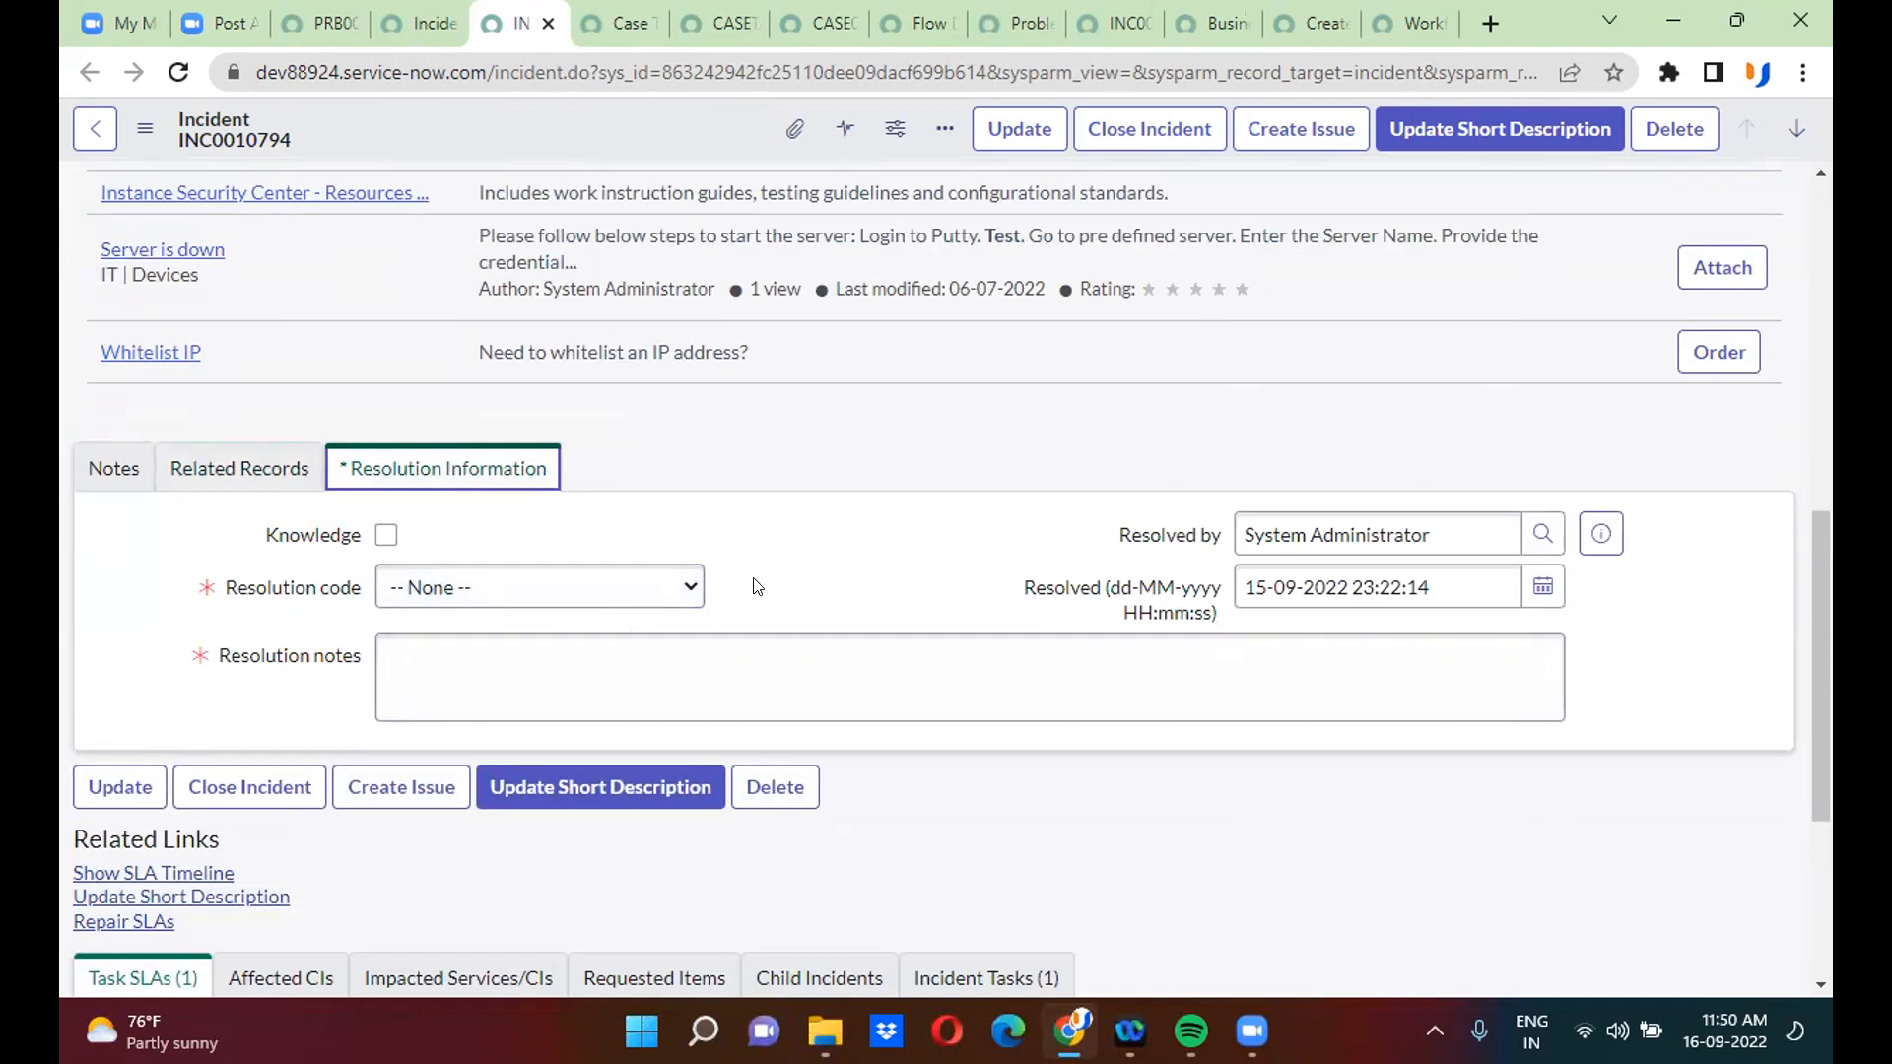
left_click(791, 586)
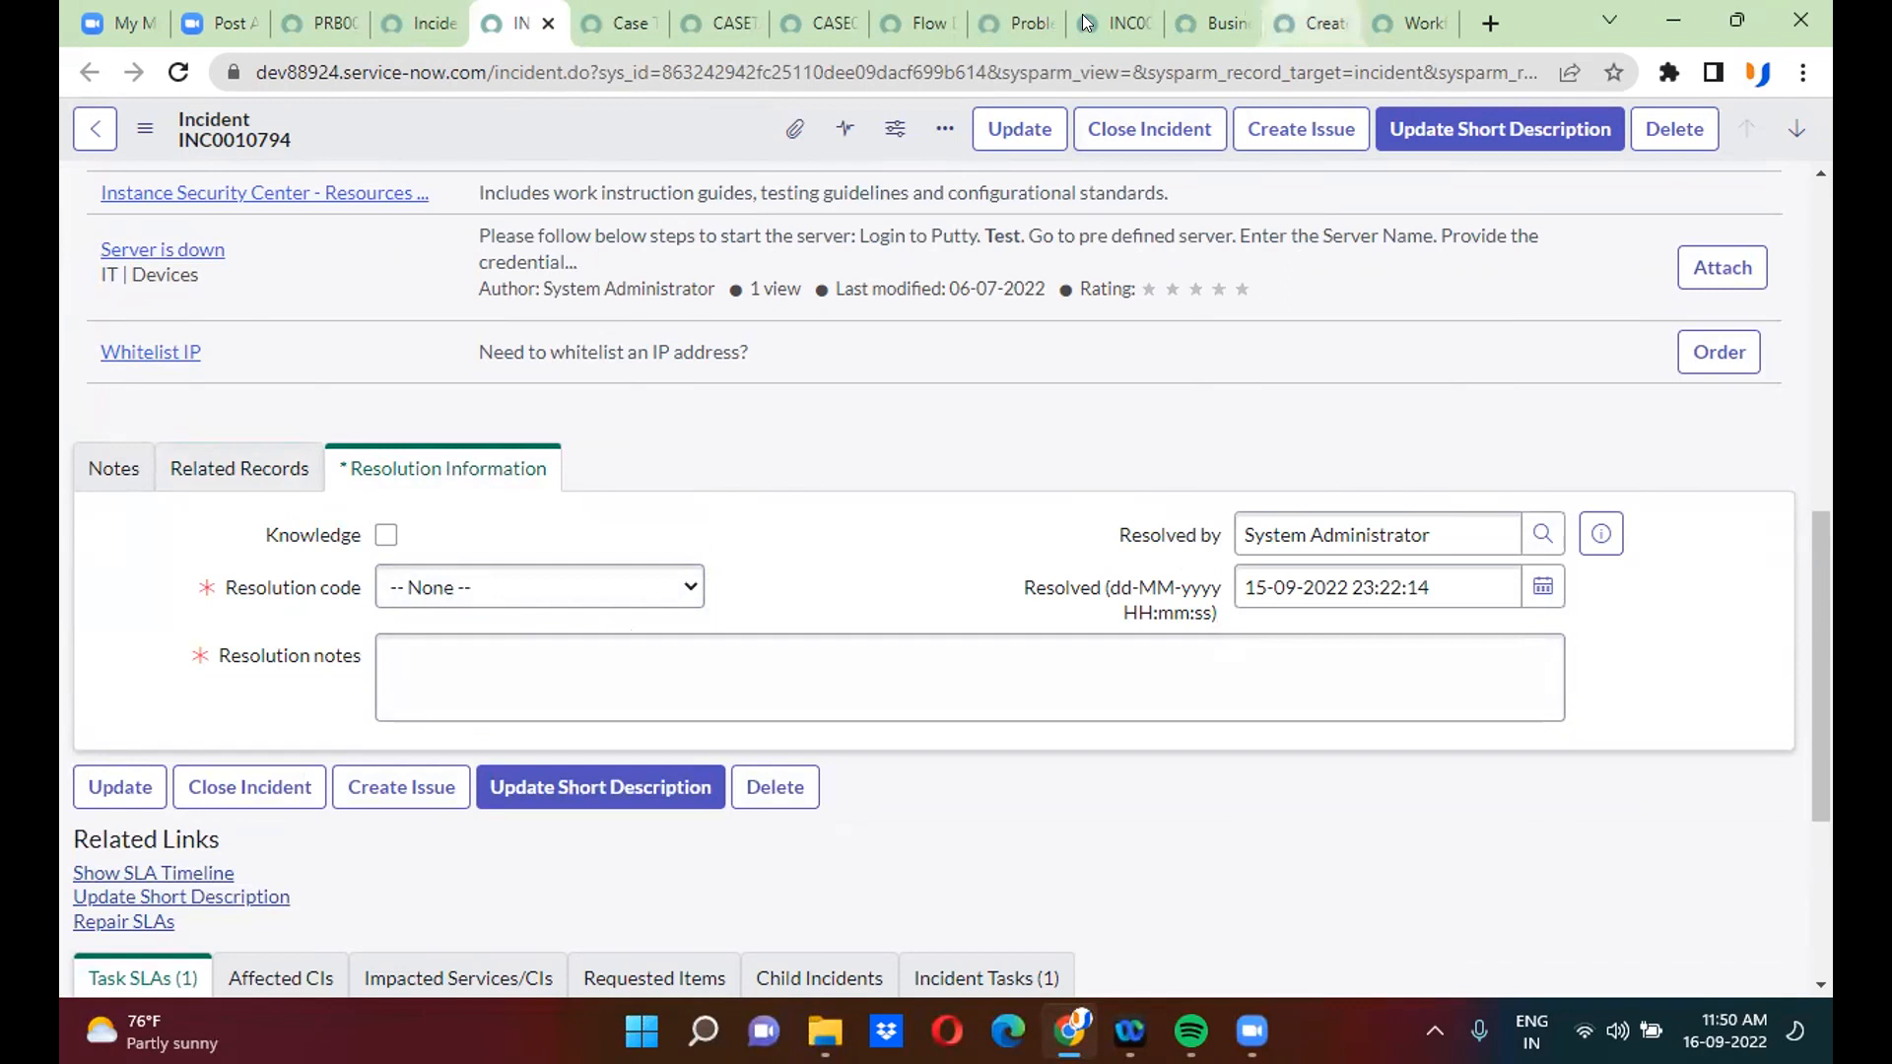
- Switch to the Flow Designer browser tab and expand the Update Incident Record action of the Send Remainders flow
left_click(910, 14)
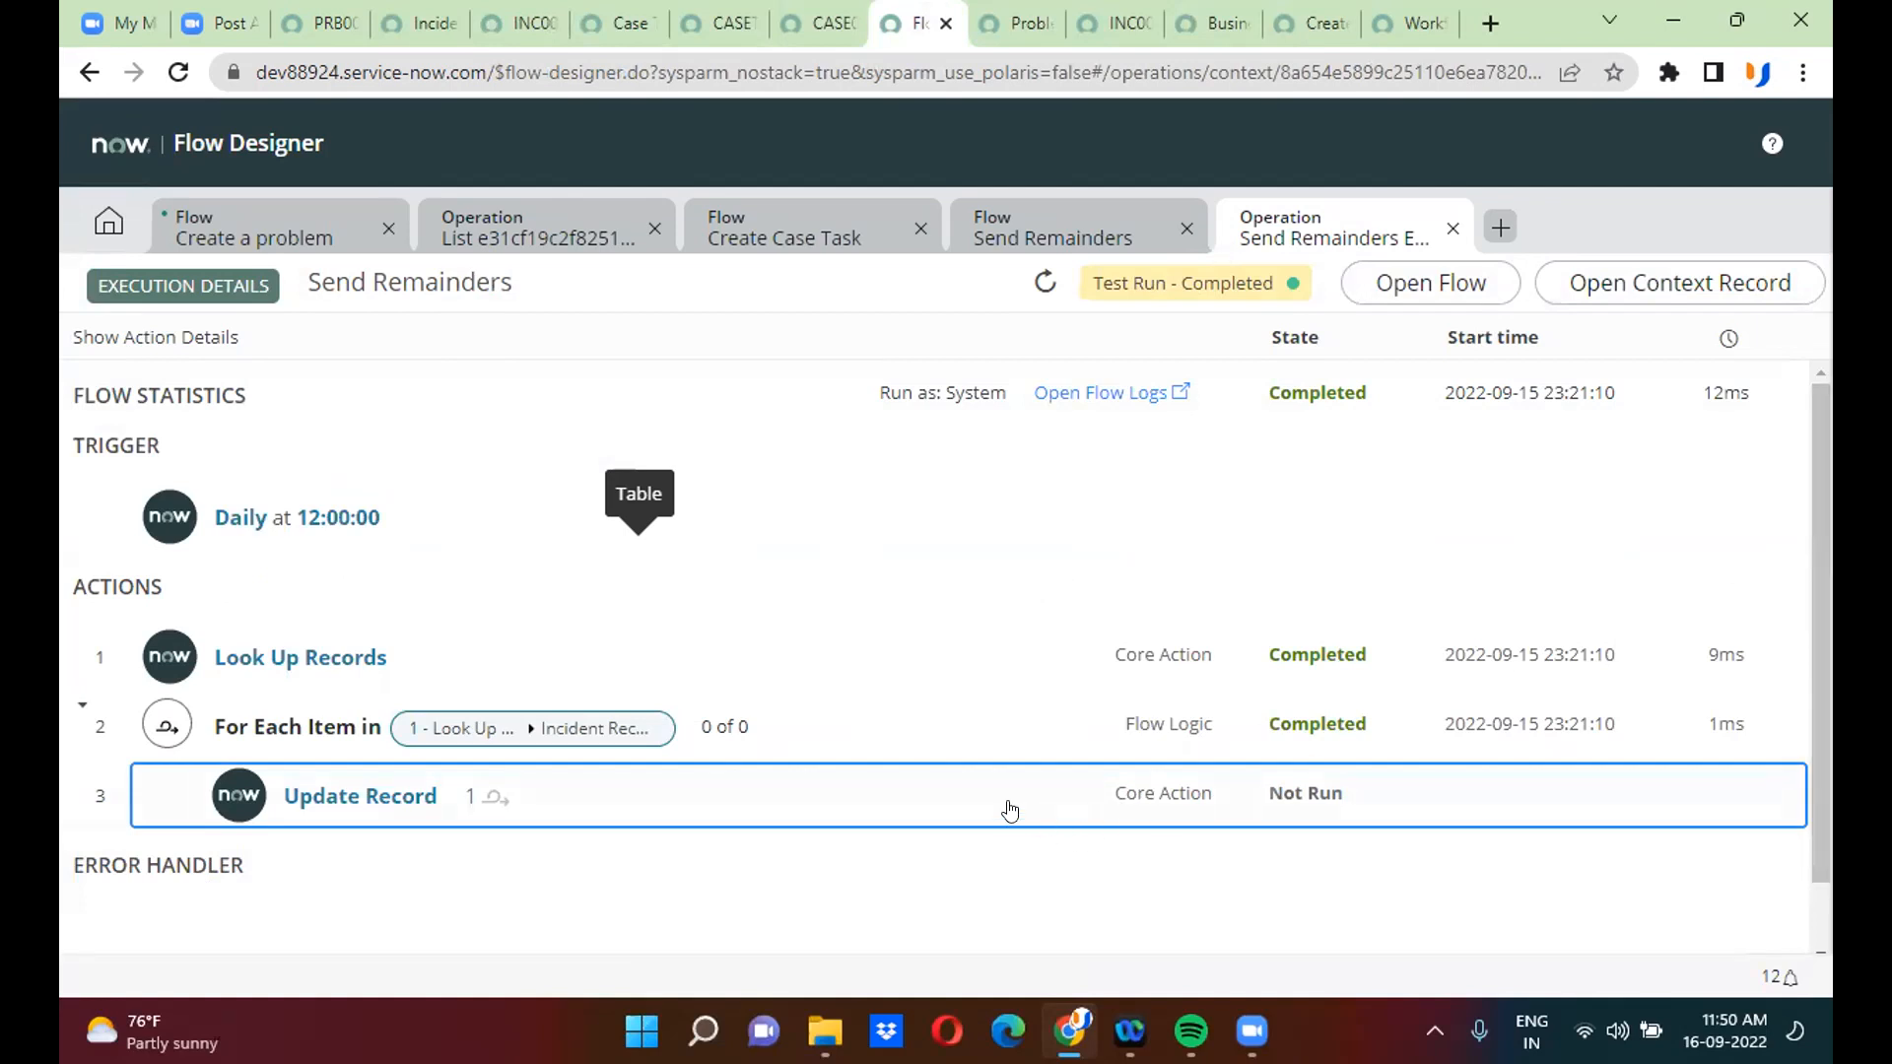
left_click(254, 237)
left_click(988, 229)
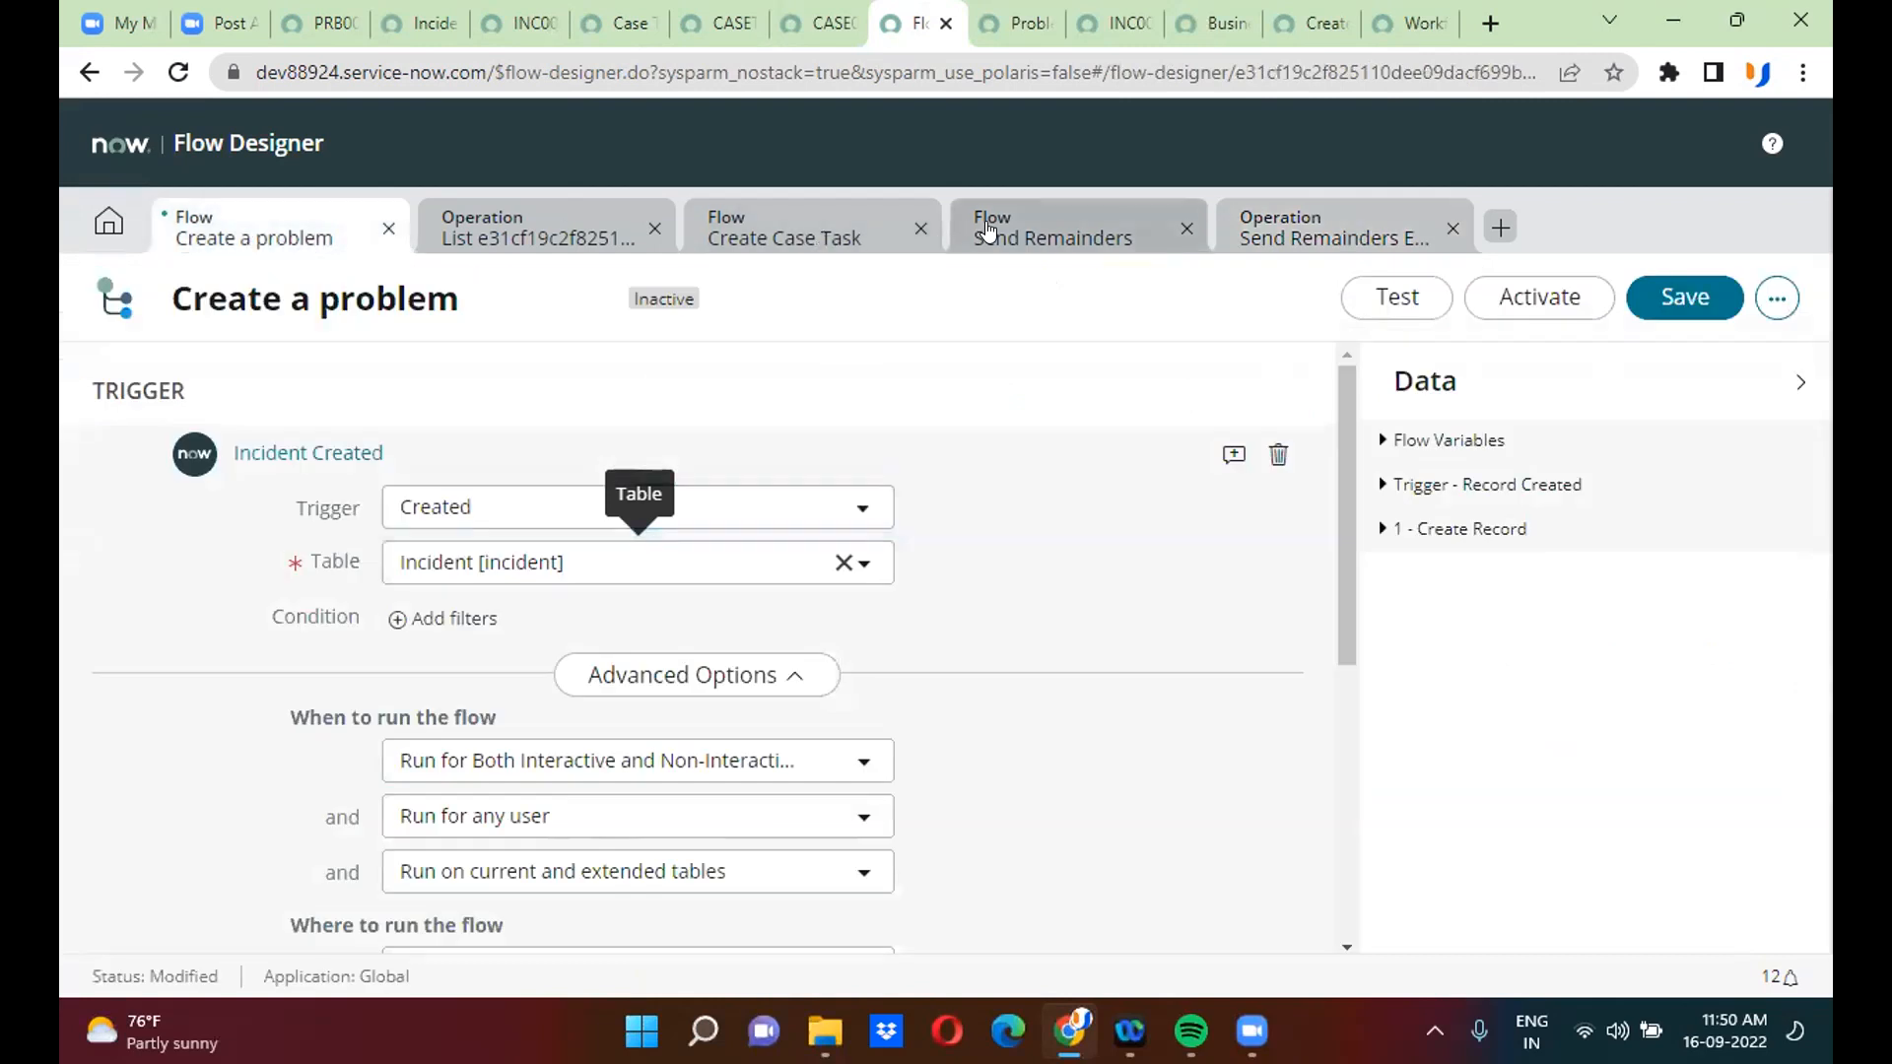
left_click(1319, 653)
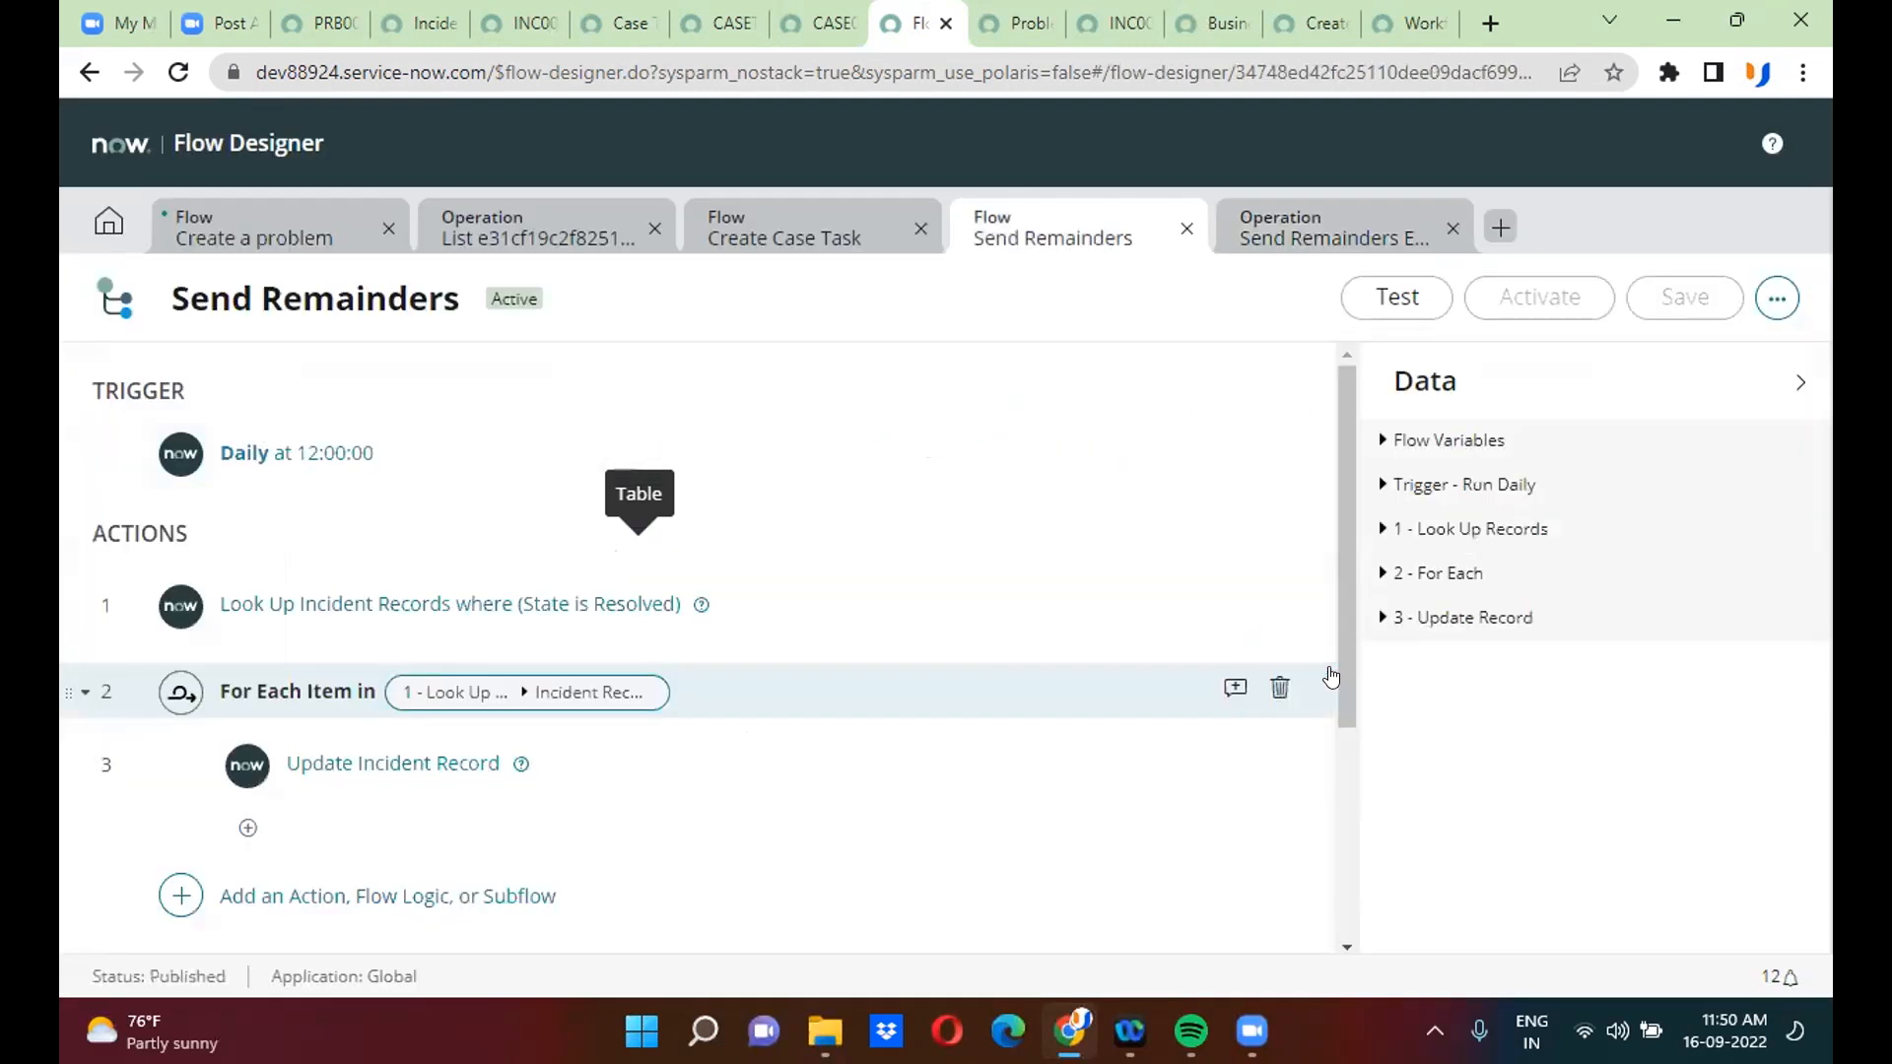
scroll(1332, 631, "down", 1)
scroll(1332, 638, "down", 2)
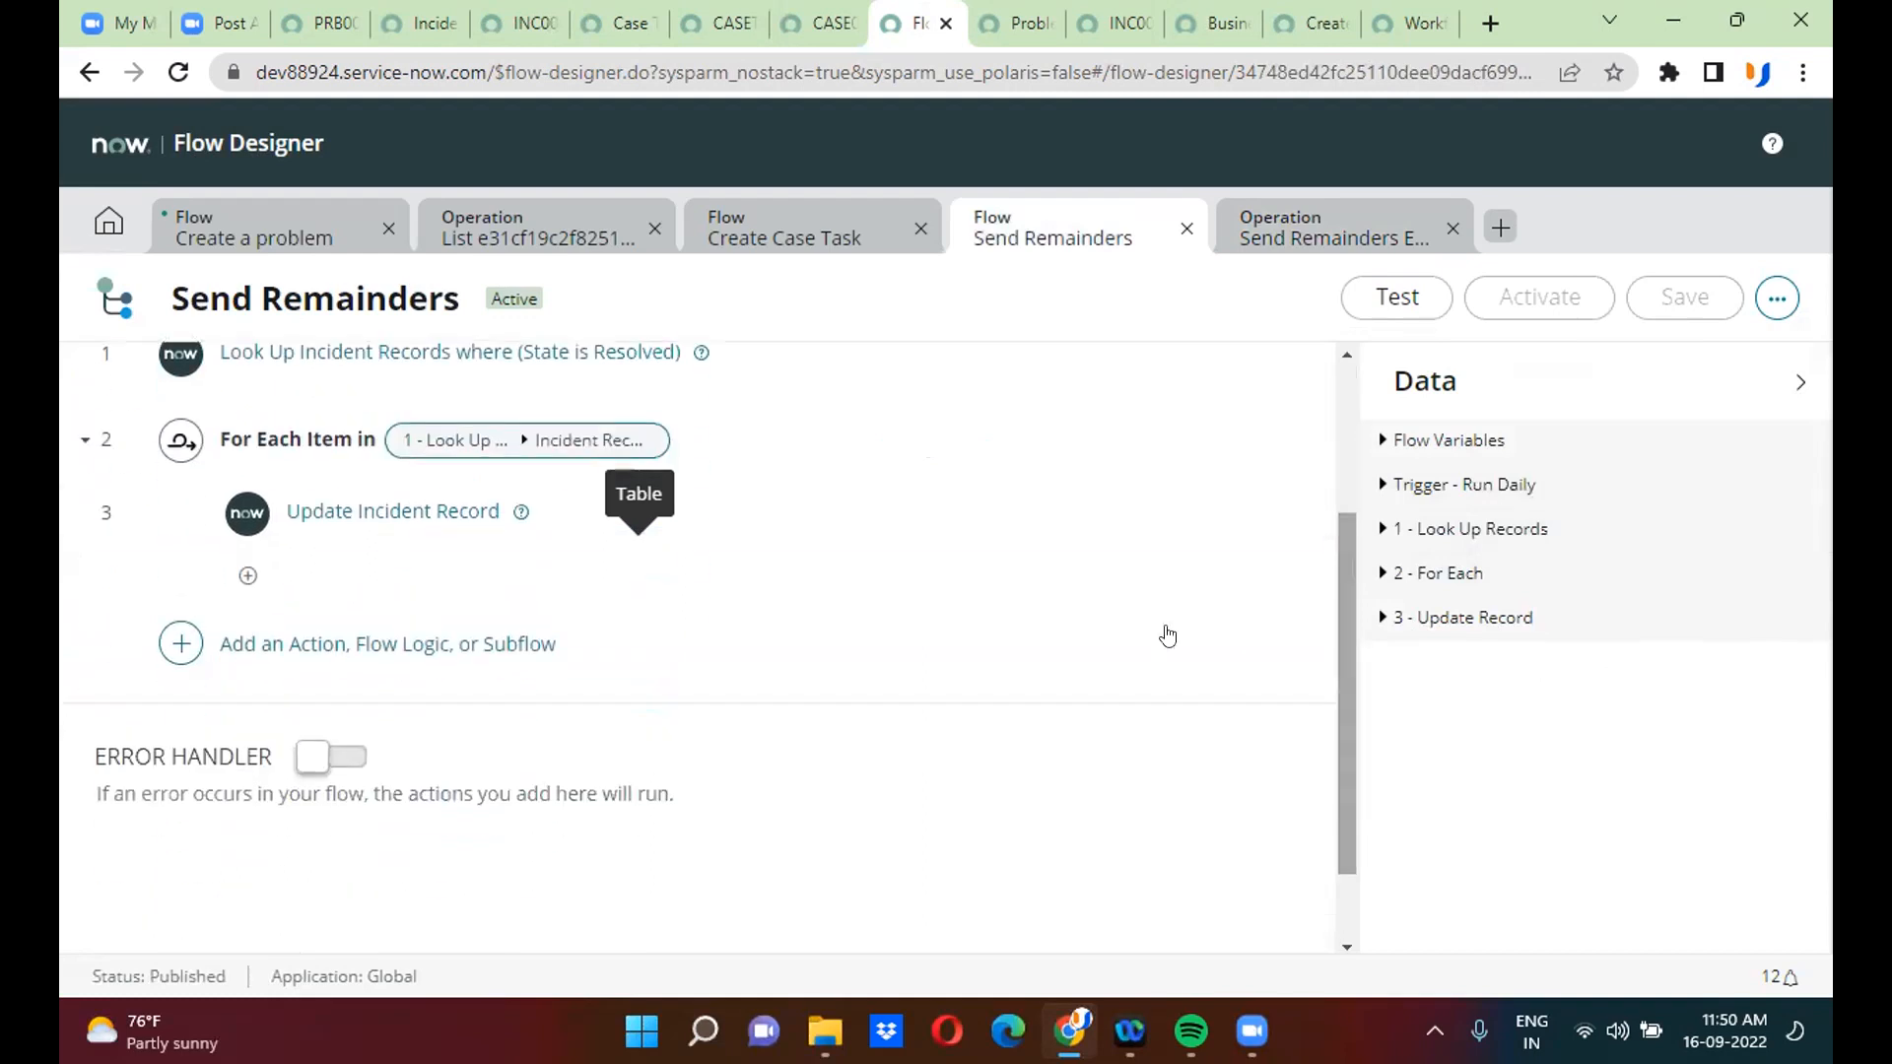
left_click(576, 505)
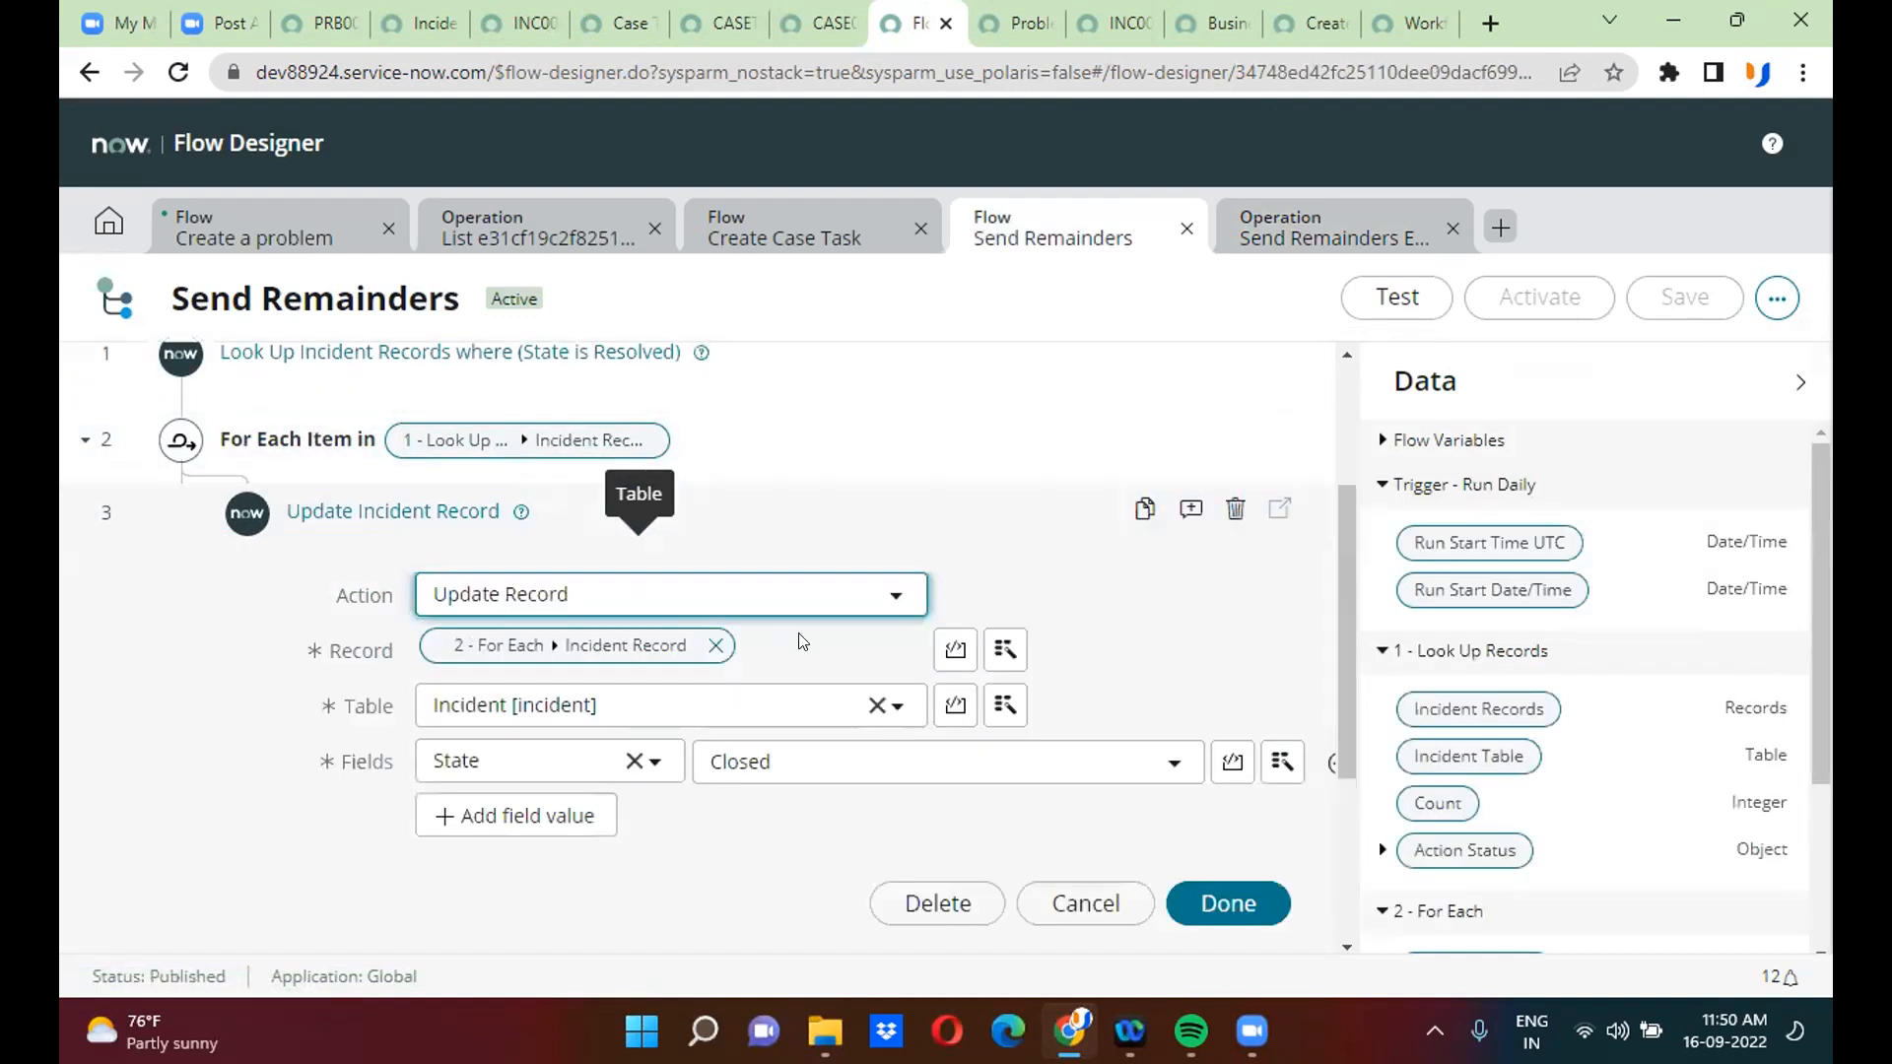
left_click(628, 631)
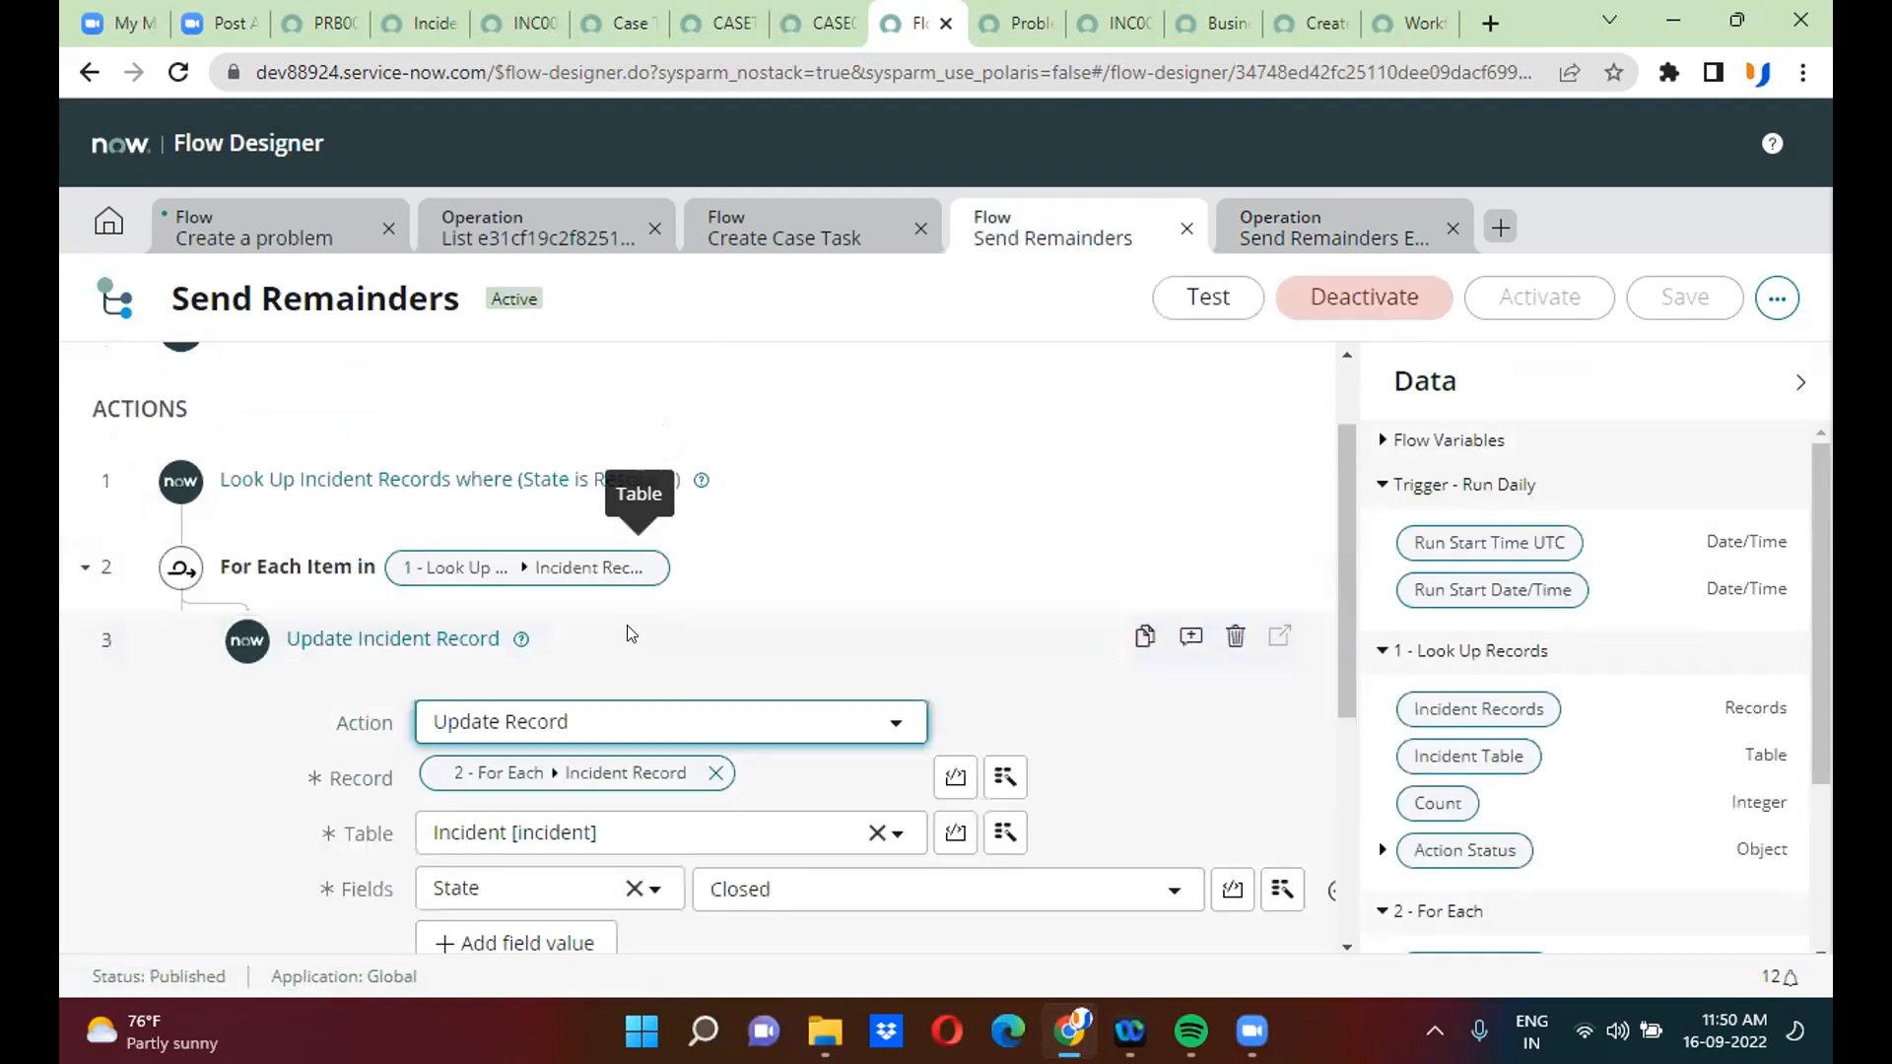
left_click_drag(1344, 631, 1346, 723)
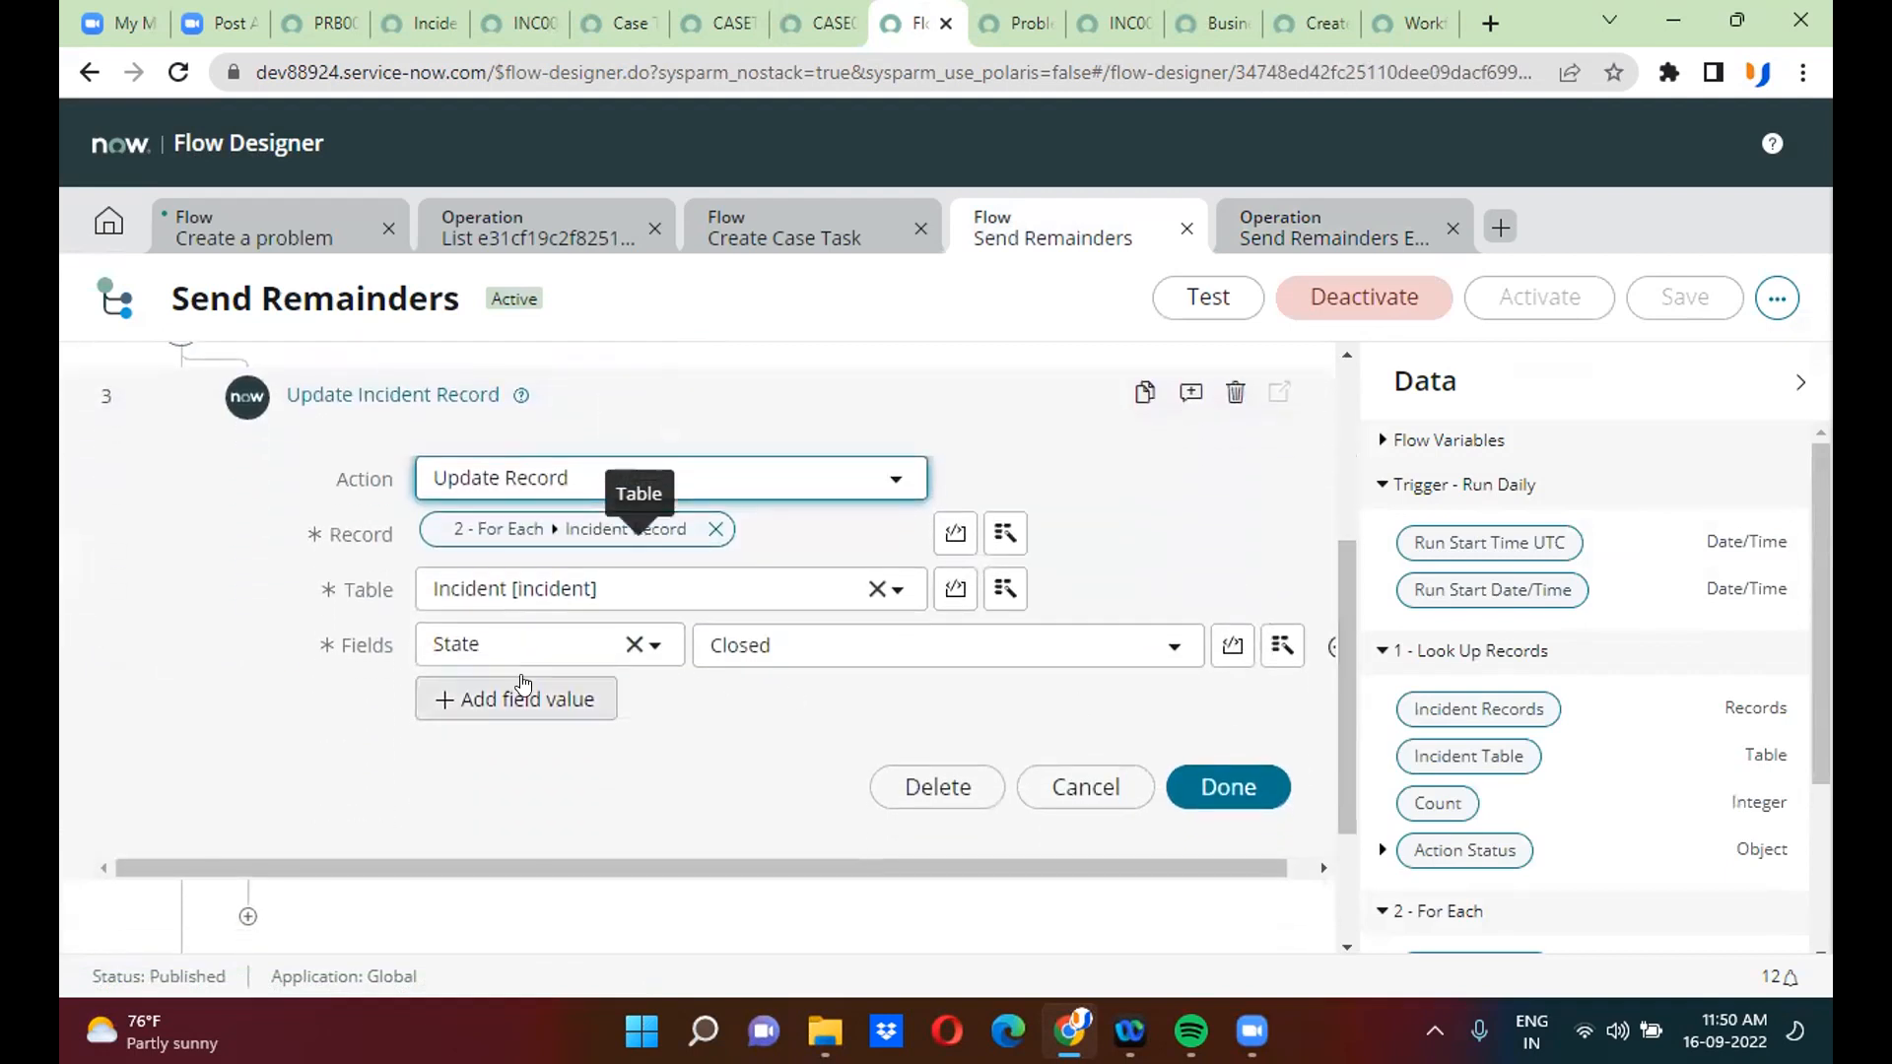
- Add the field value Resolution code = Duplicate to the incident update action
left_click(538, 699)
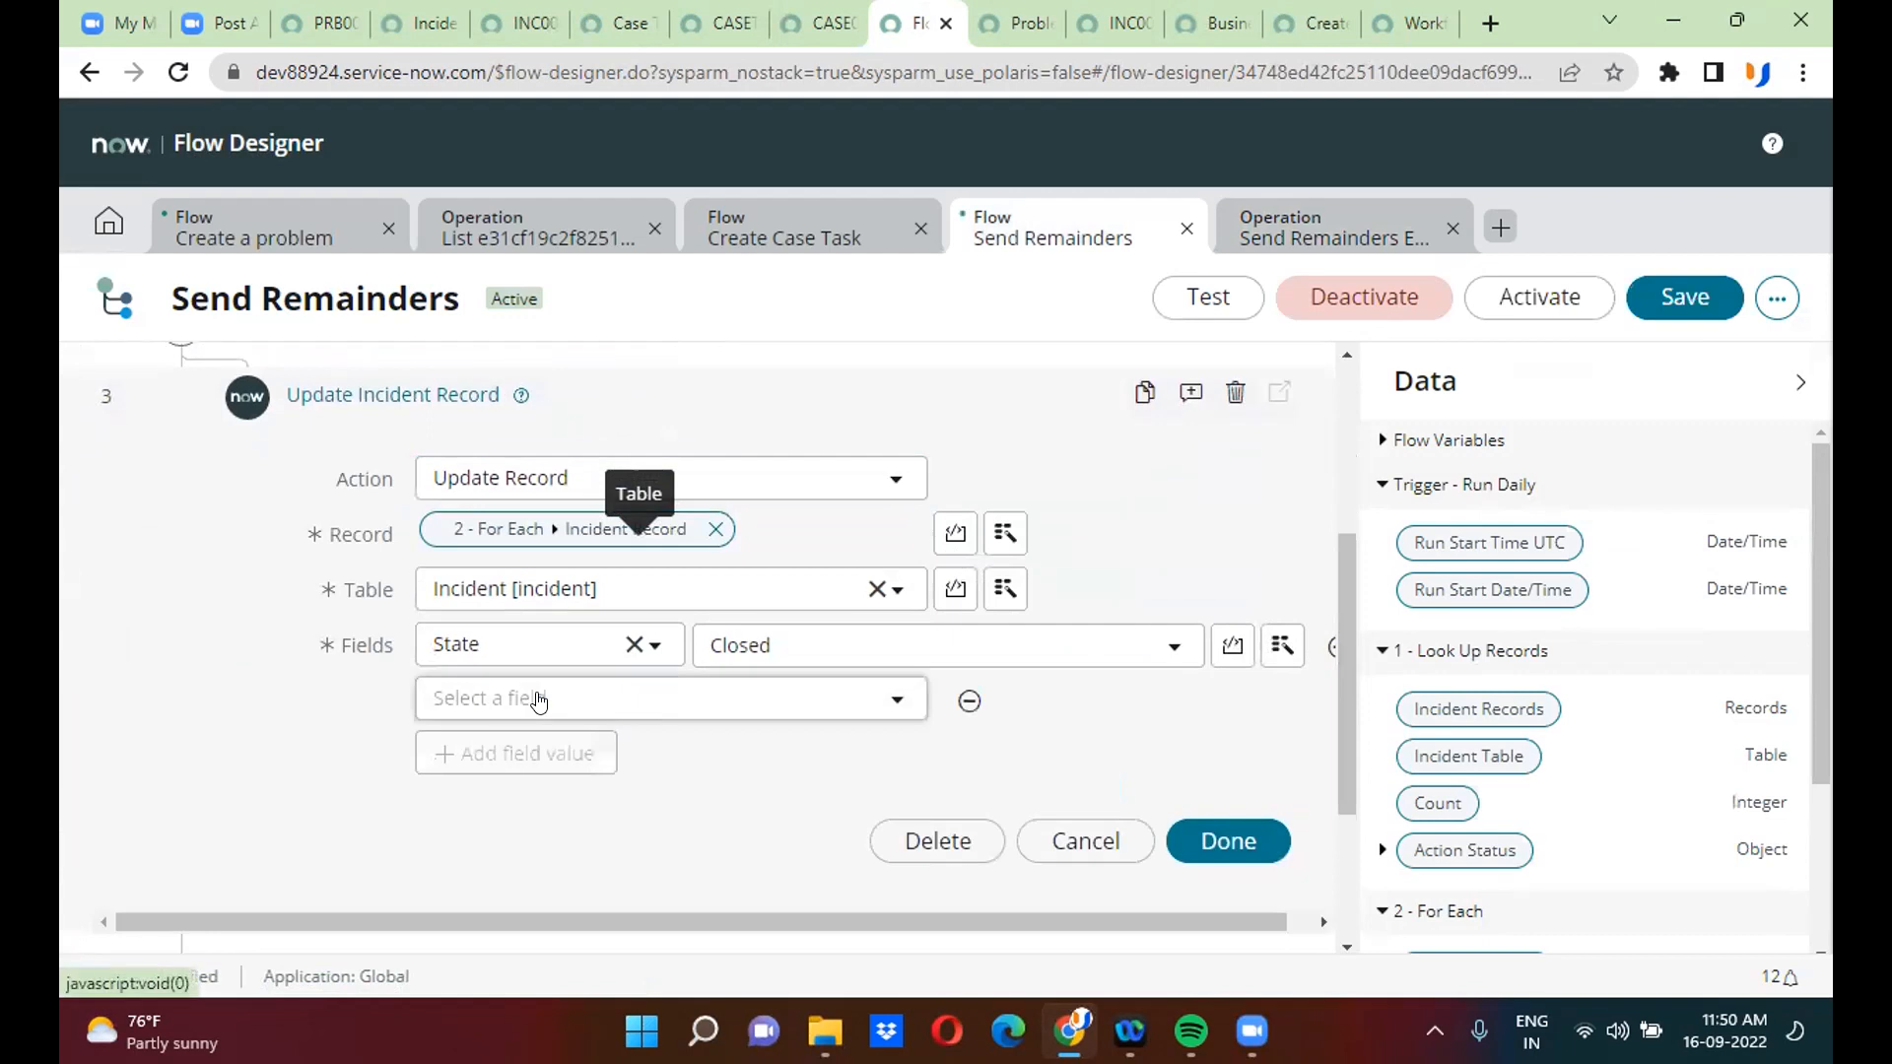
left_click(539, 699)
scroll(539, 512, "down", 1)
type("res")
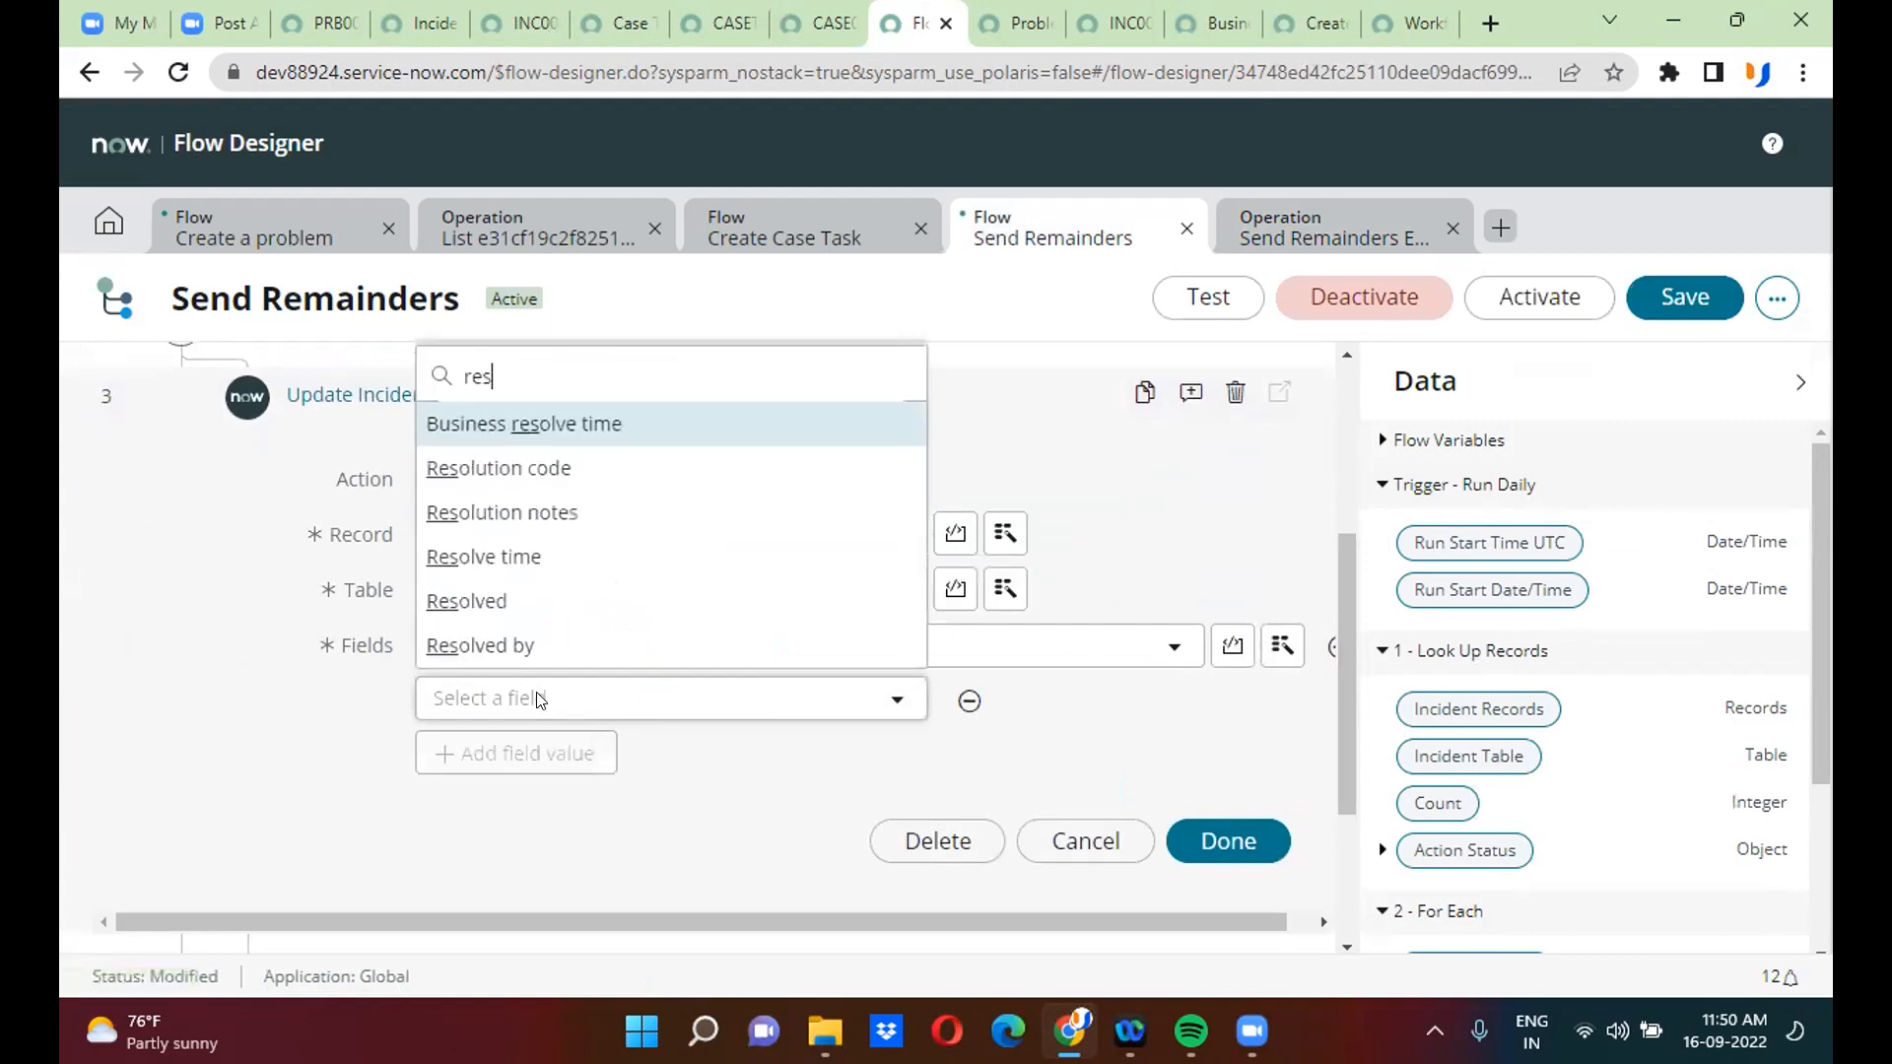
left_click(552, 473)
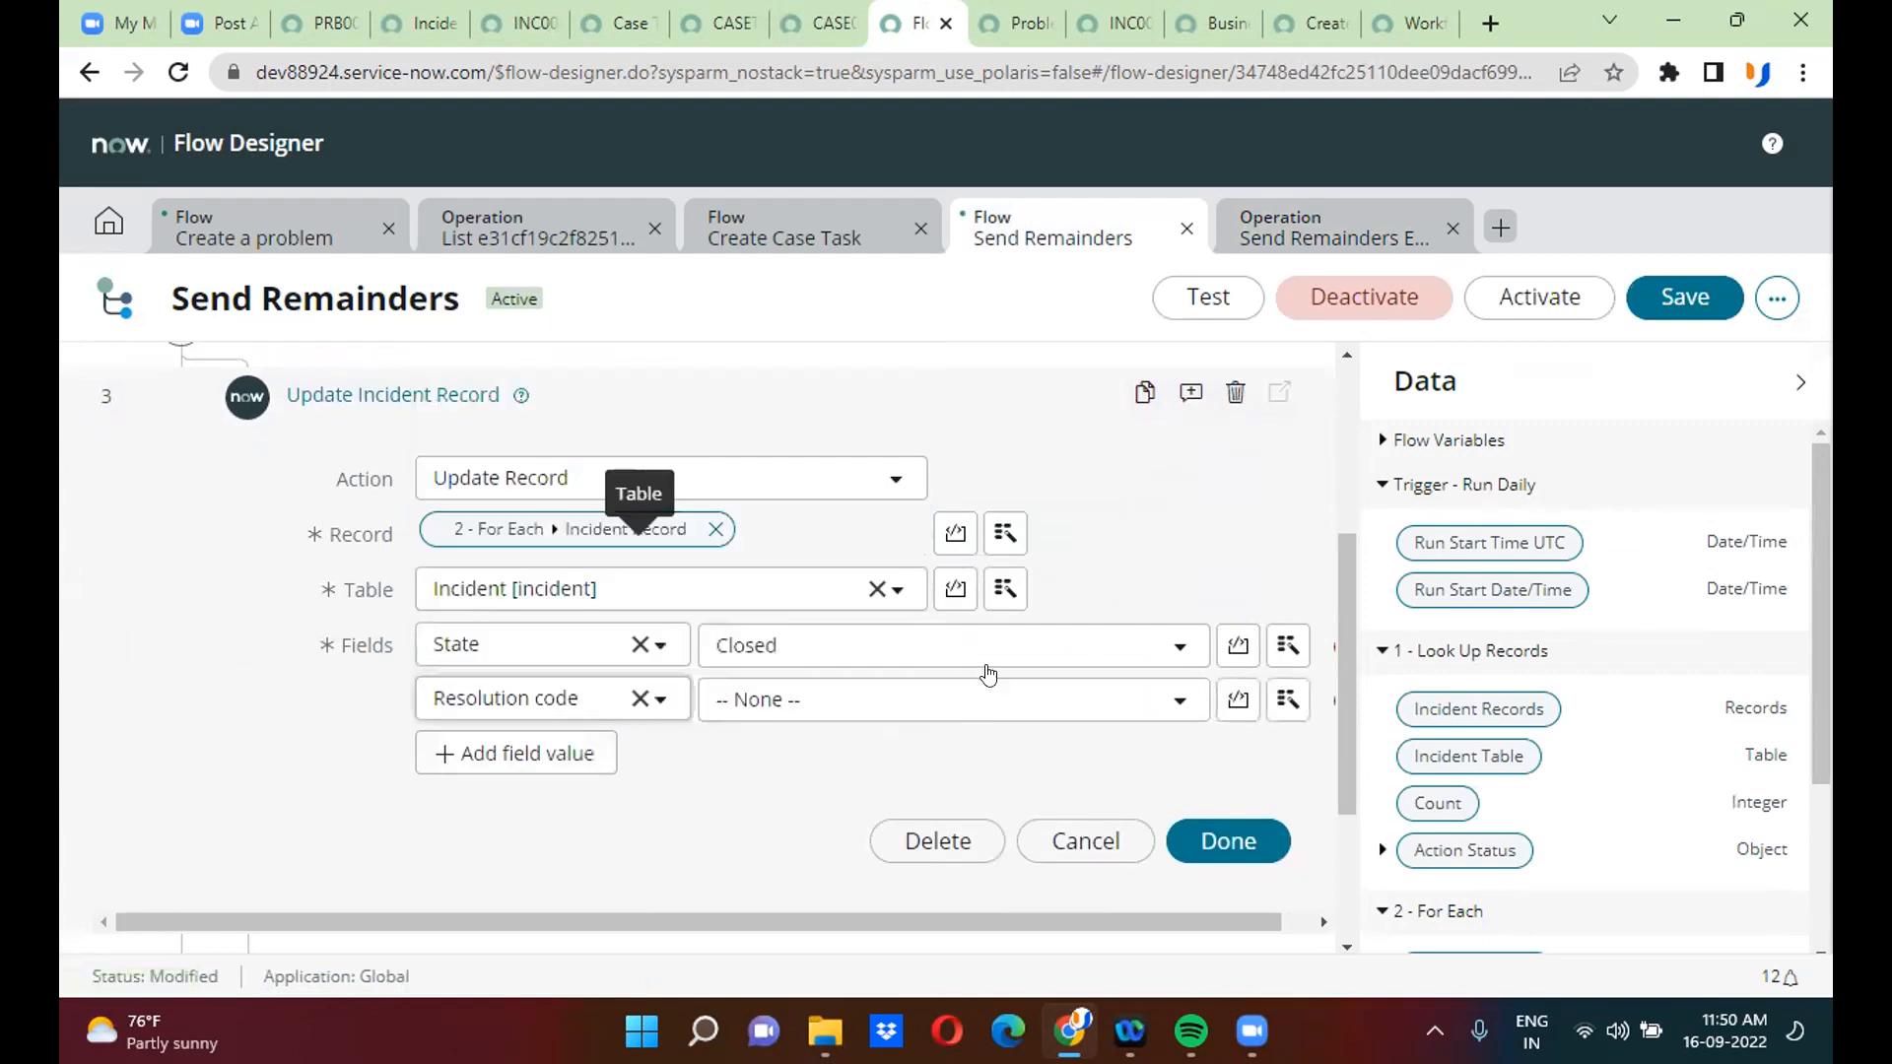
left_click(971, 690)
scroll(877, 562, "down", 1)
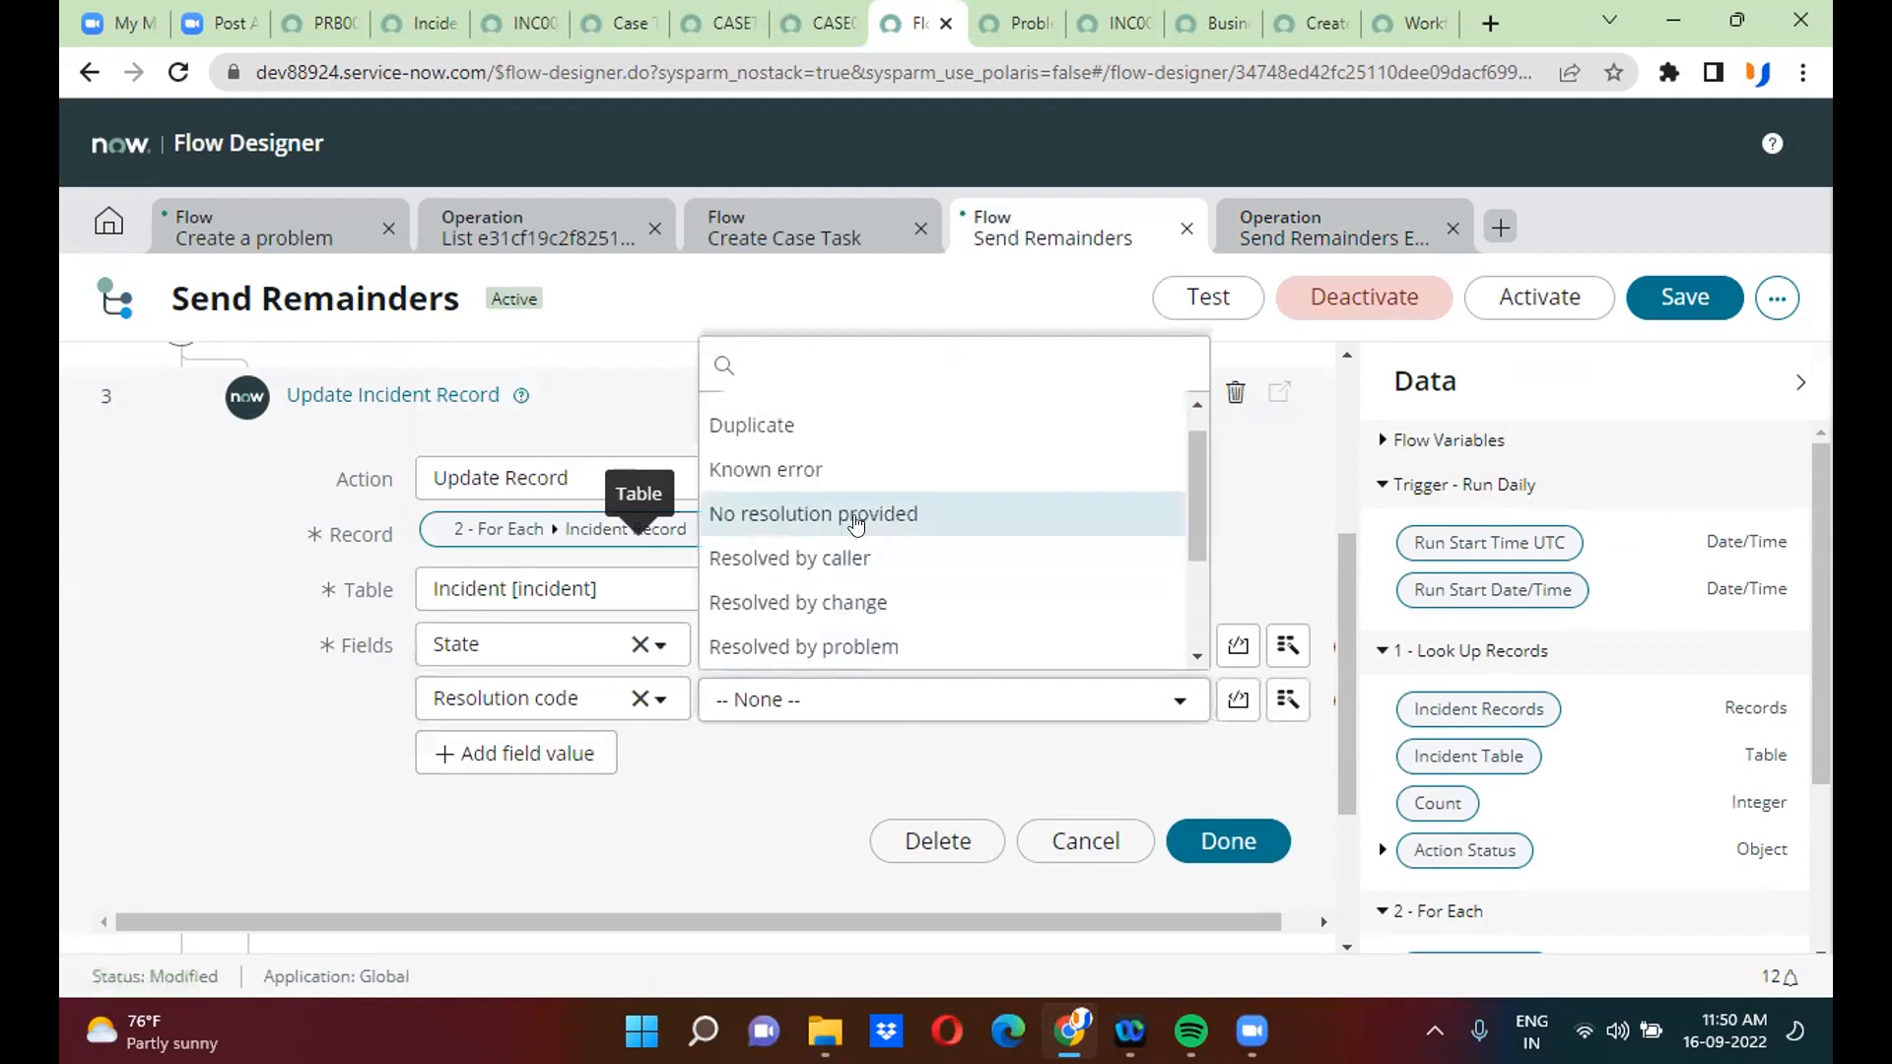
left_click(828, 442)
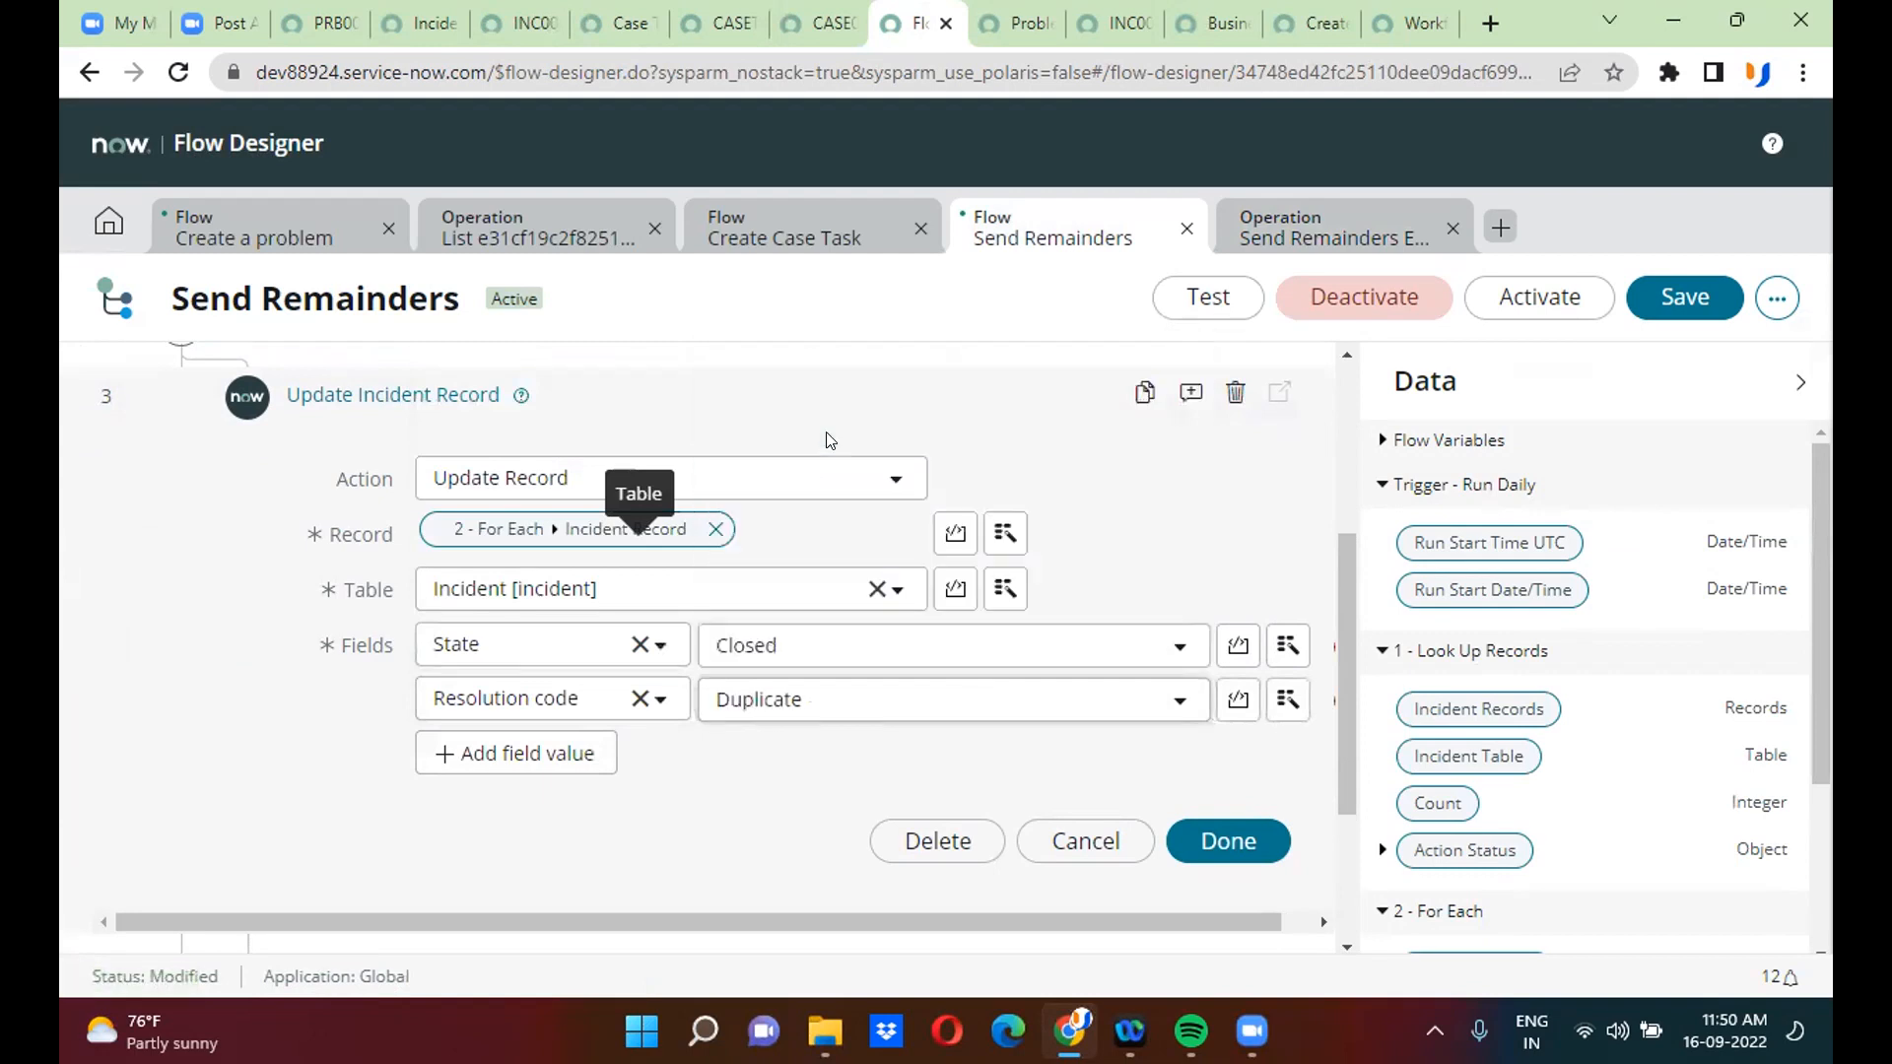
- Add the field value Resolution notes = test to the incident update and finish the action's configuration
left_click(535, 753)
left_click(535, 750)
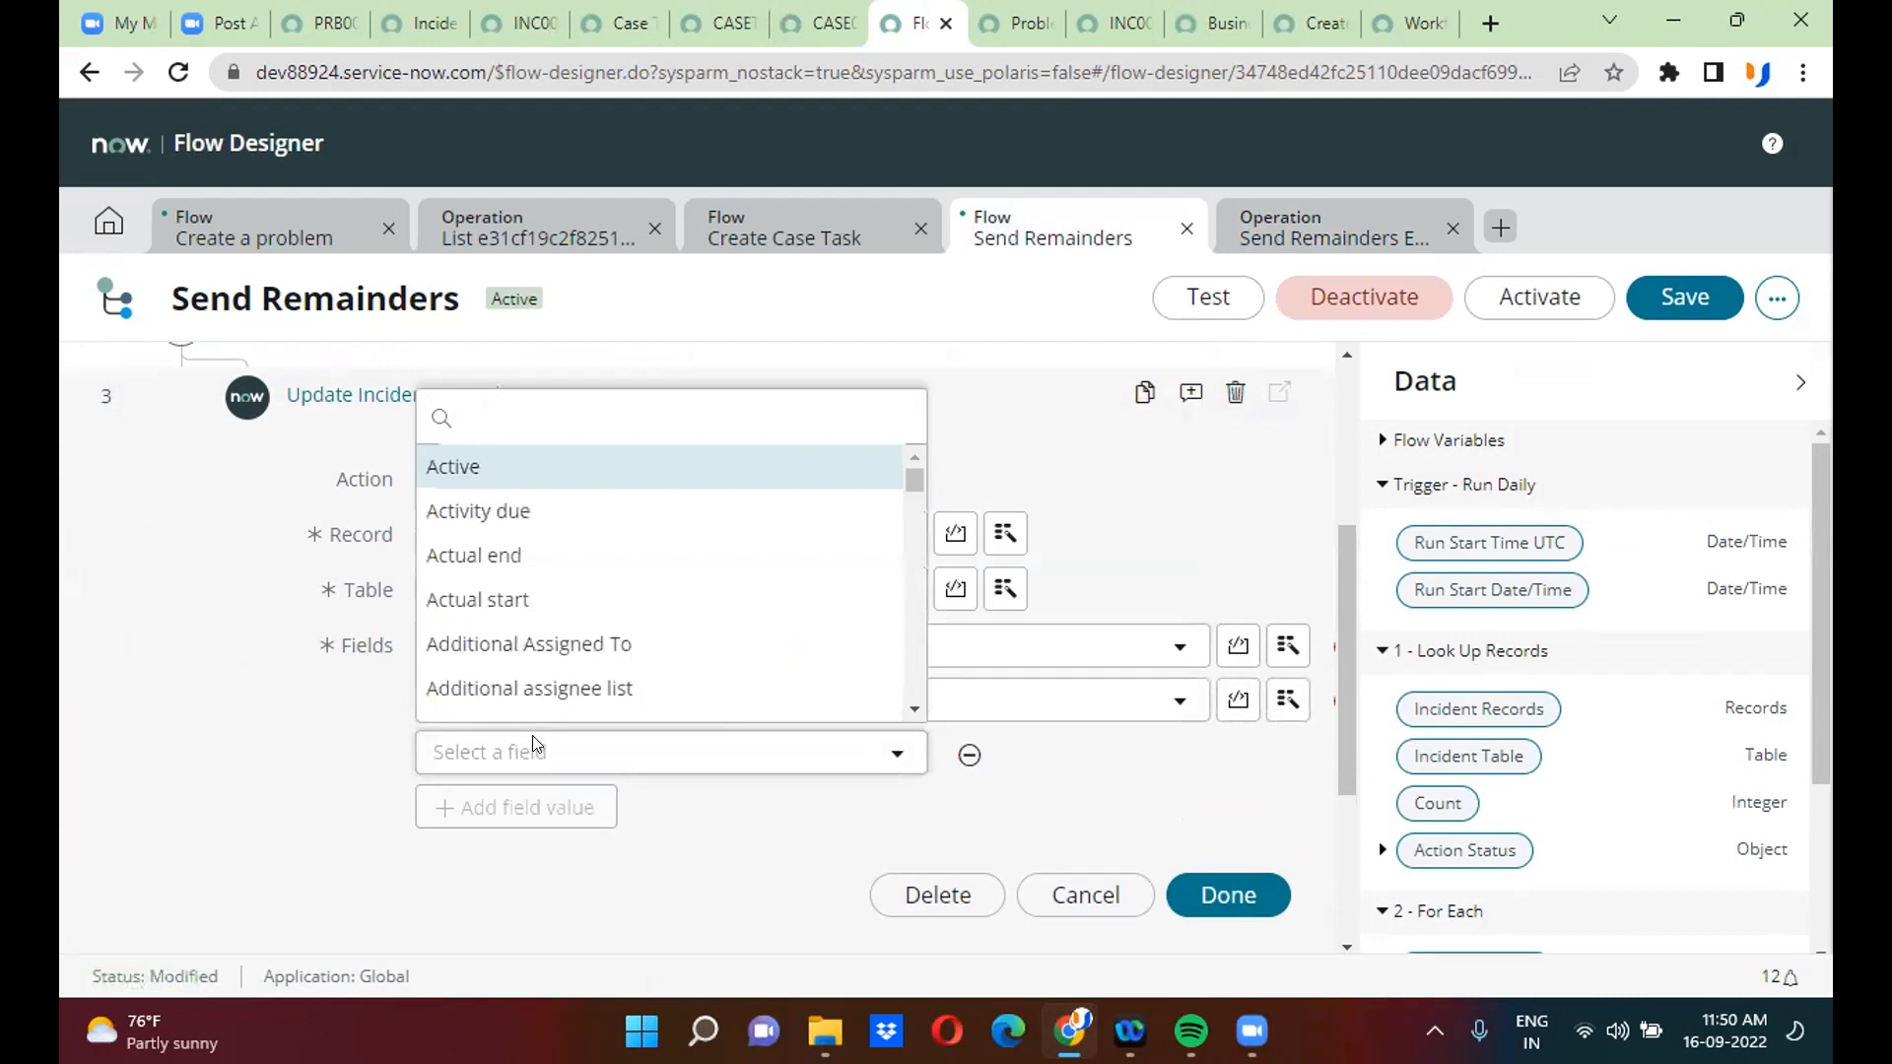
type("resol")
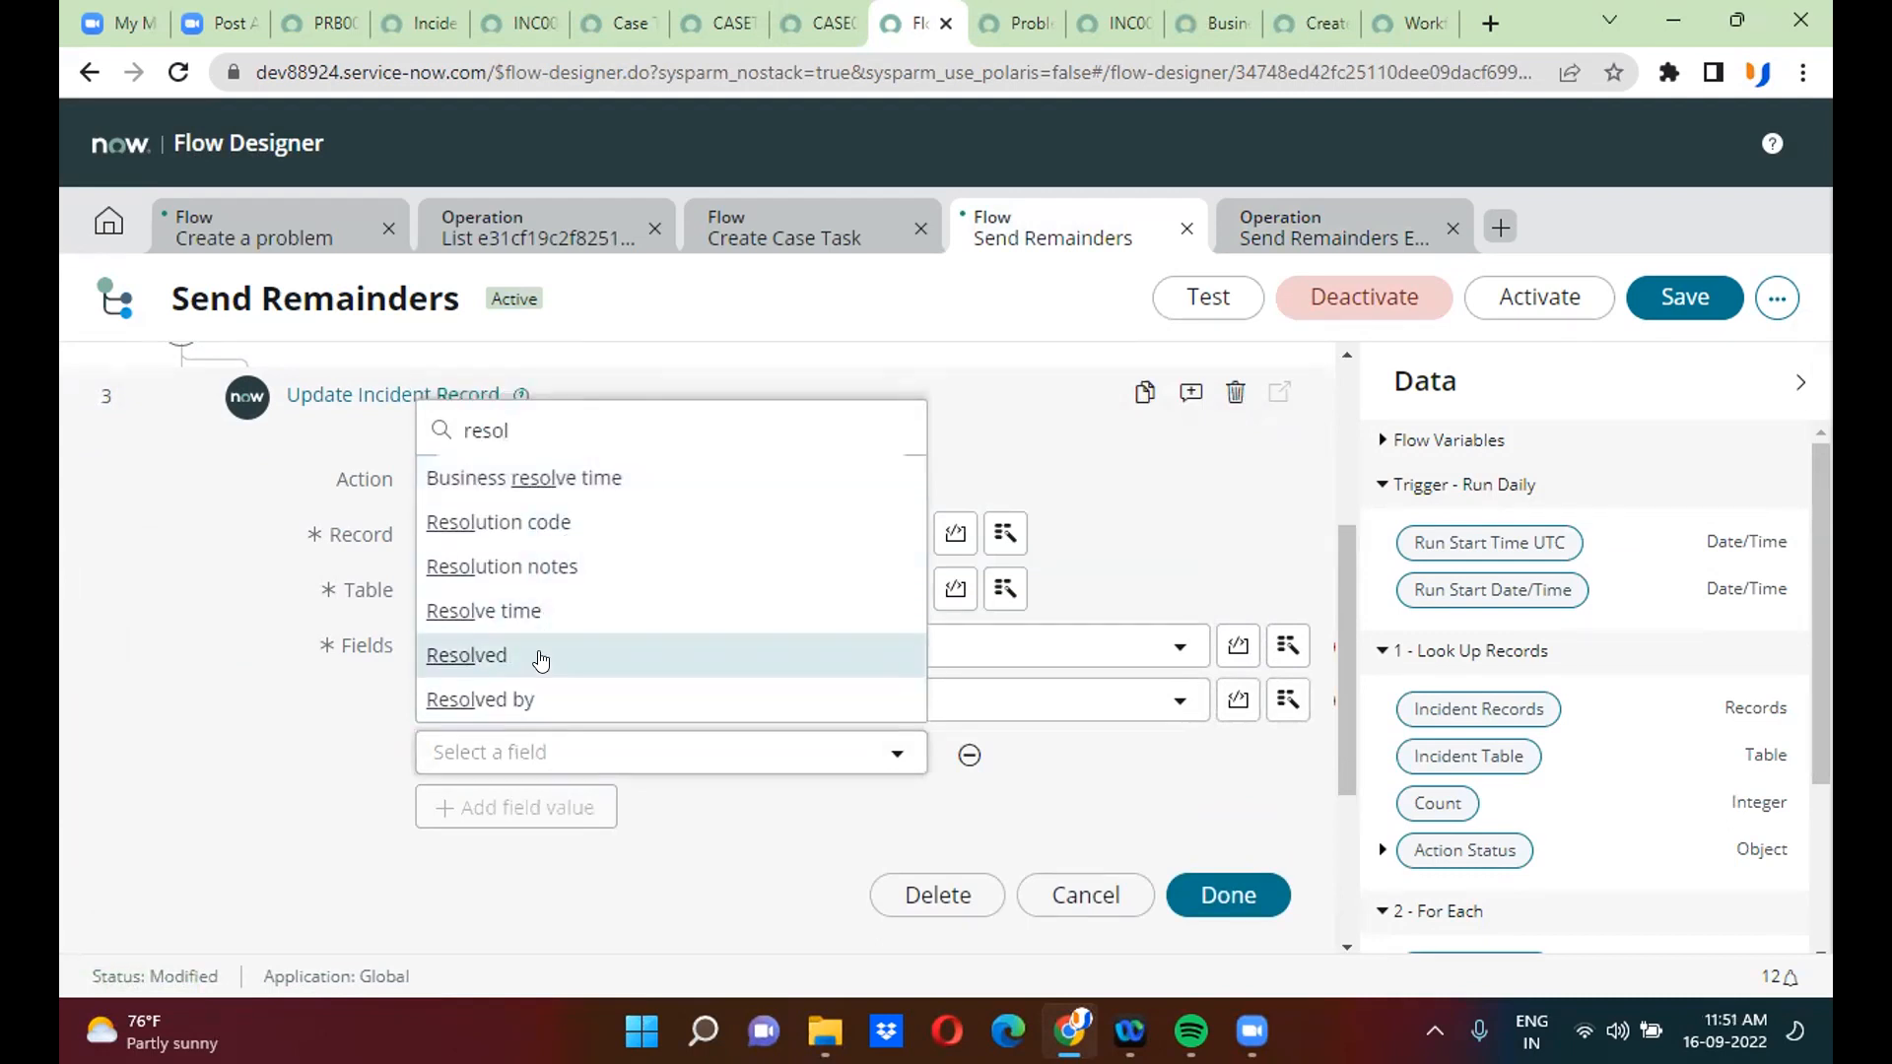
left_click(581, 565)
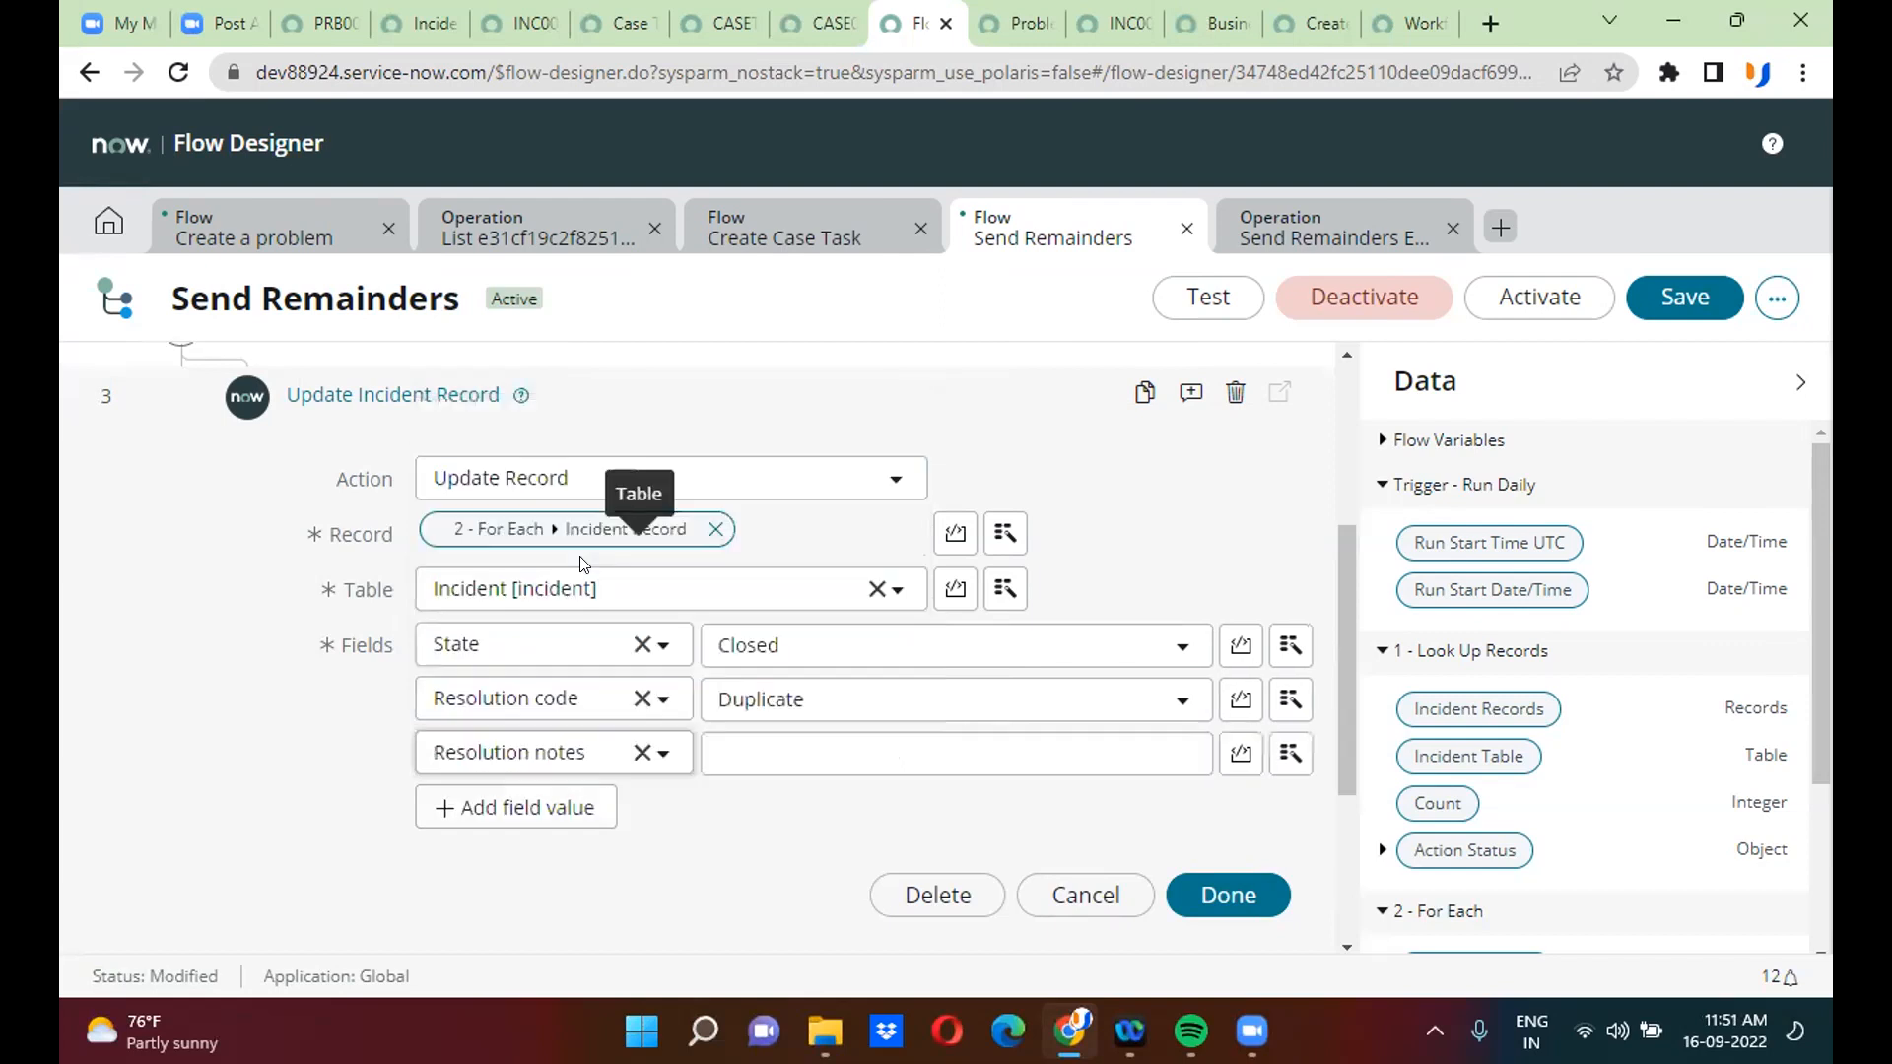
left_click(821, 745)
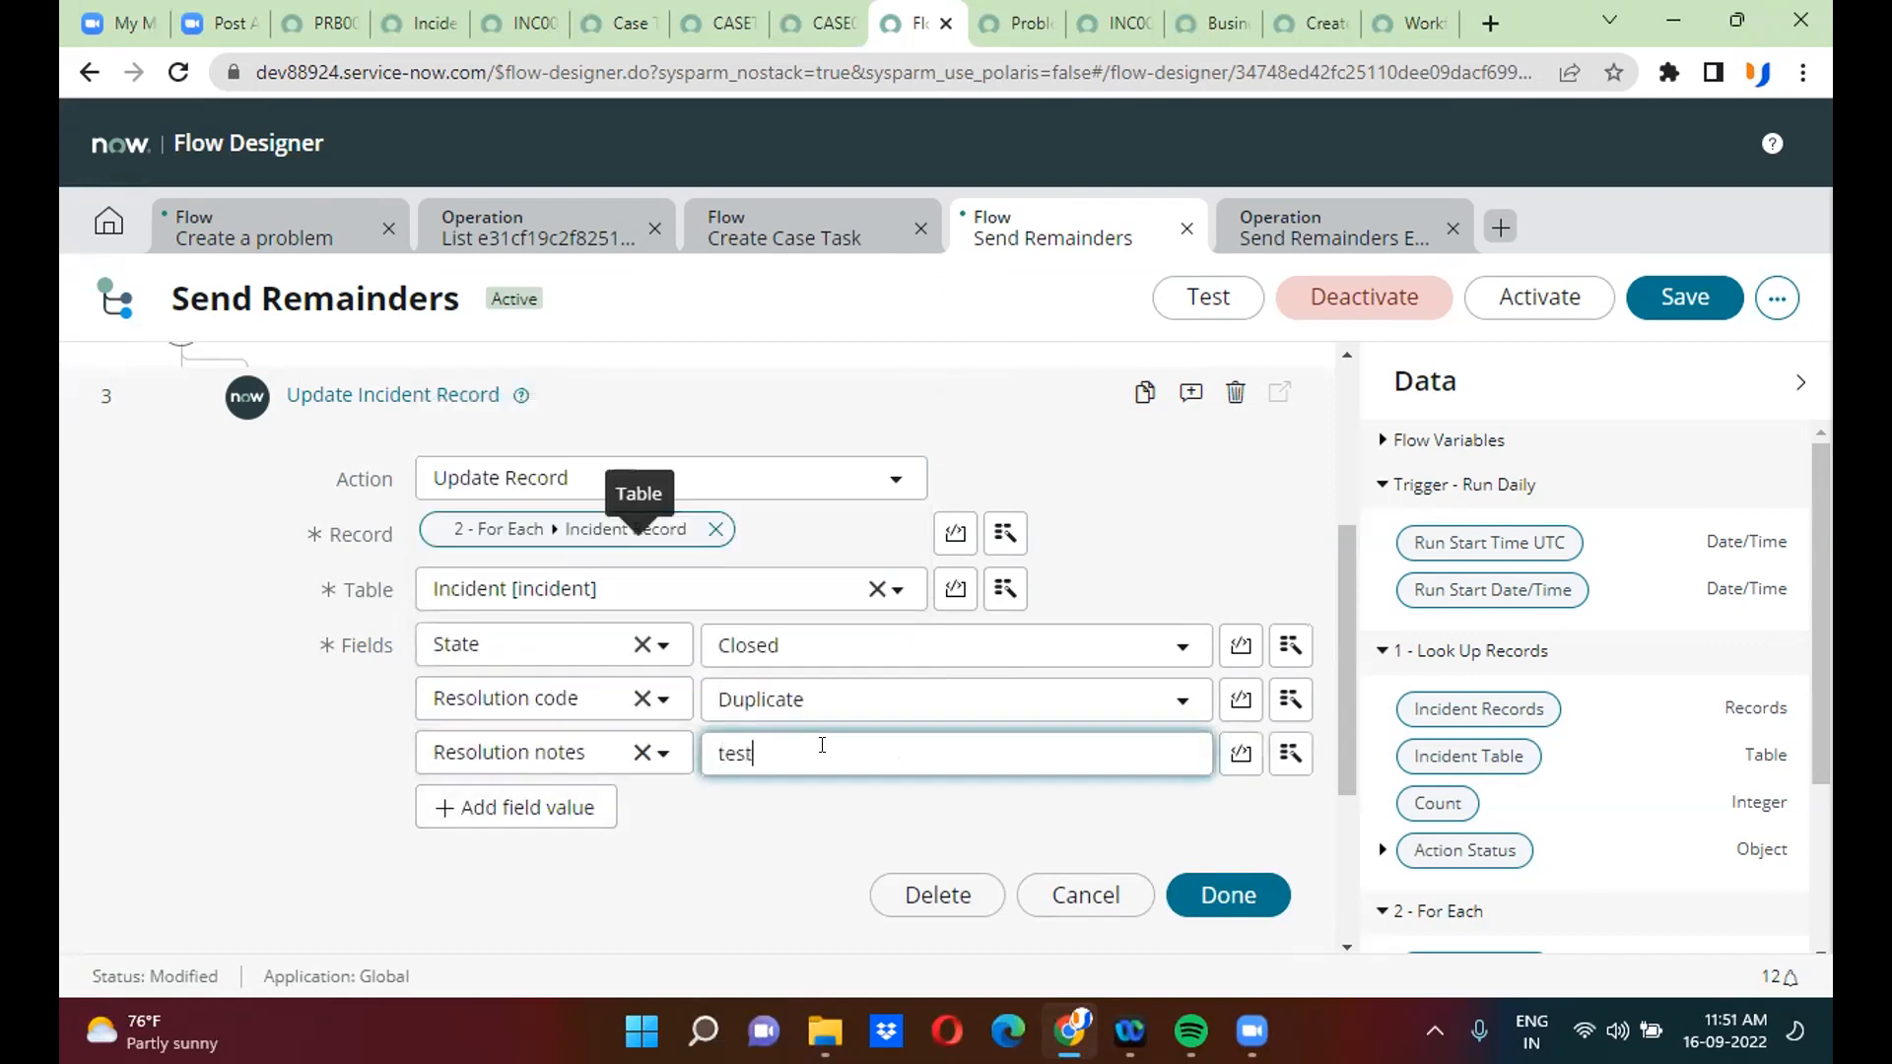
left_click(1177, 884)
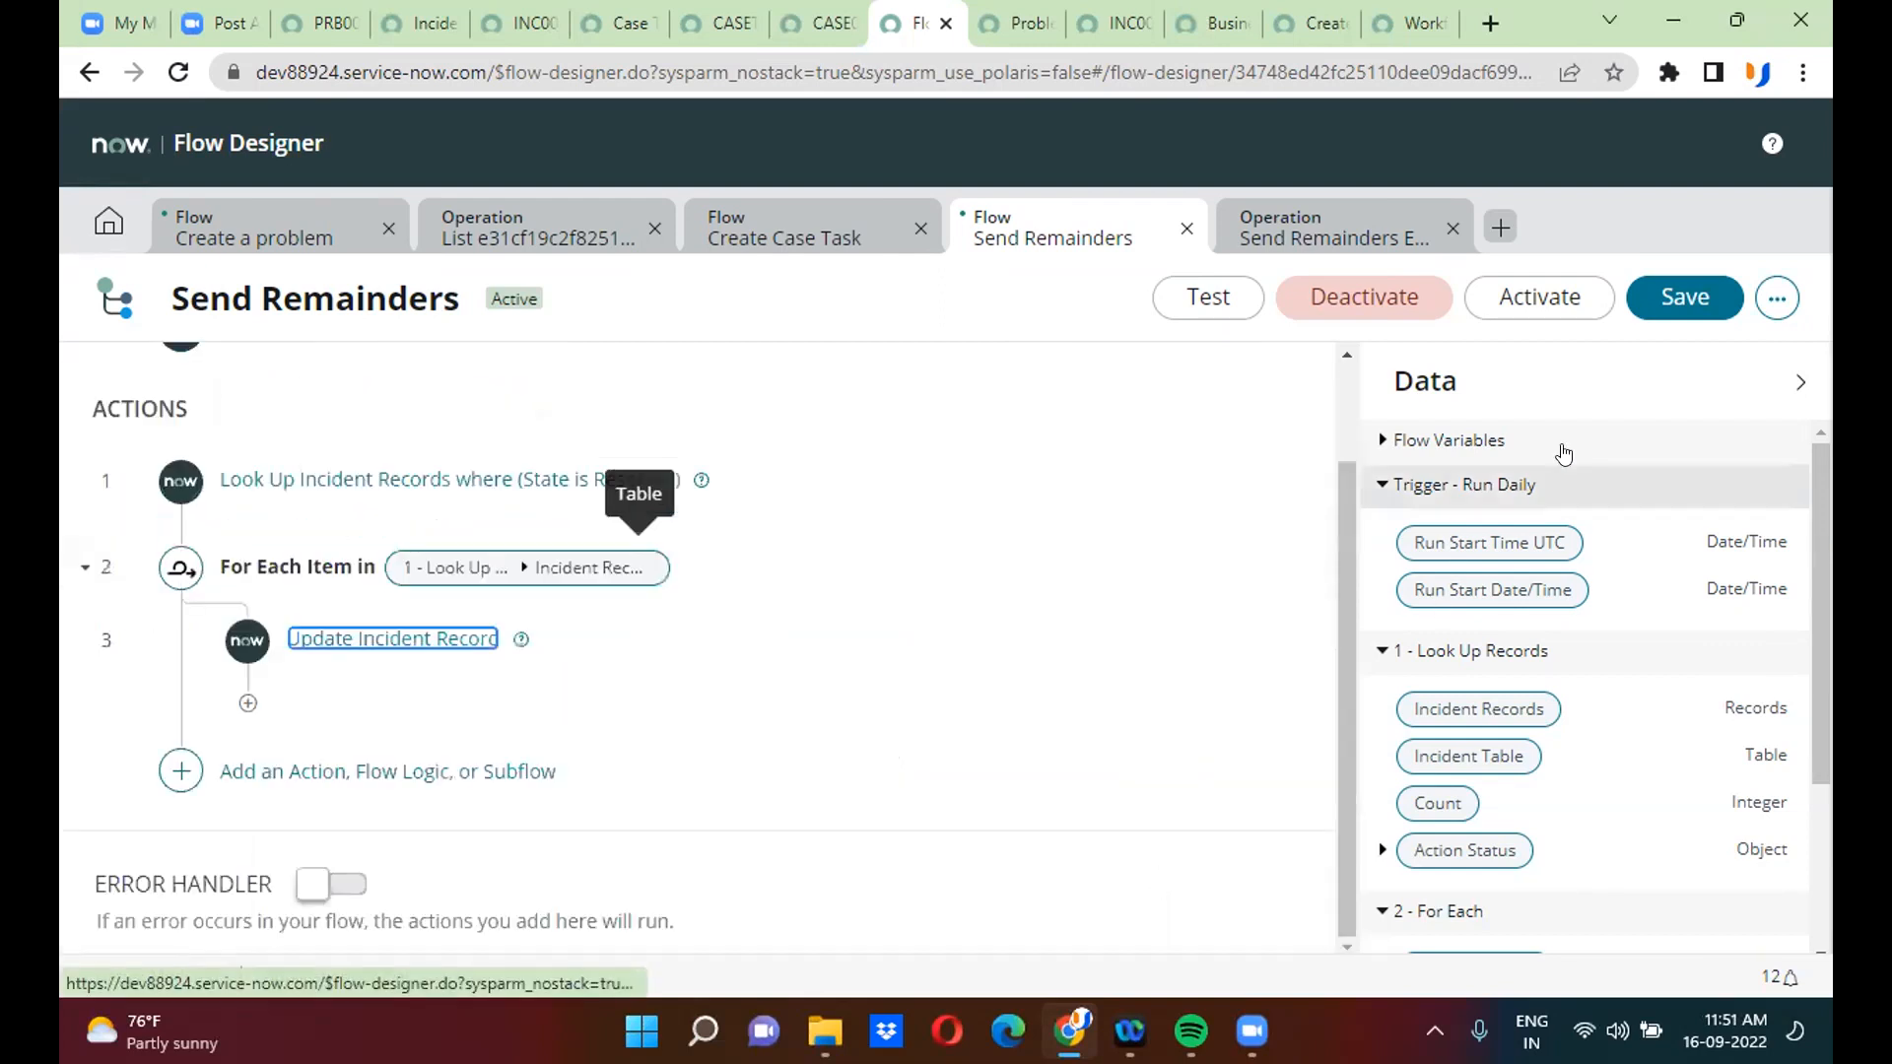
- Save the updated Send Remainders flow and activate it, confirming the activation
left_click(1689, 293)
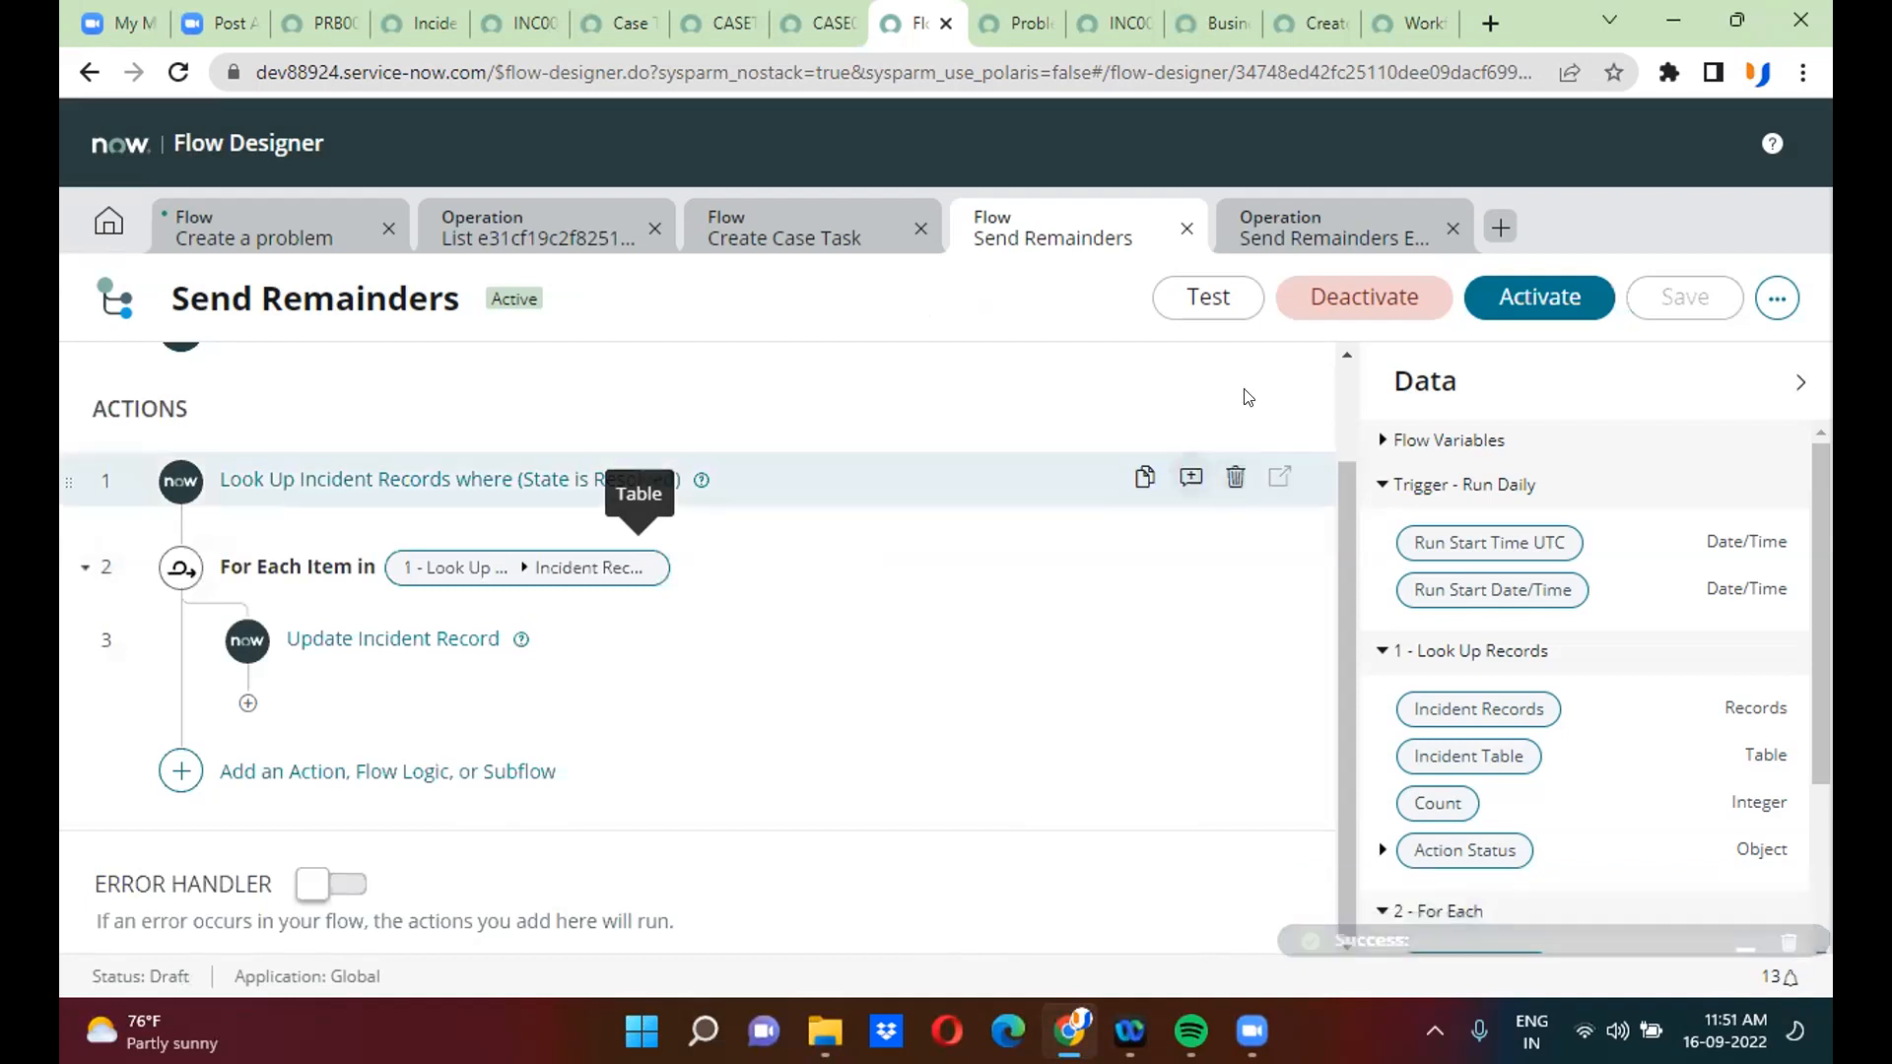
left_click(1532, 308)
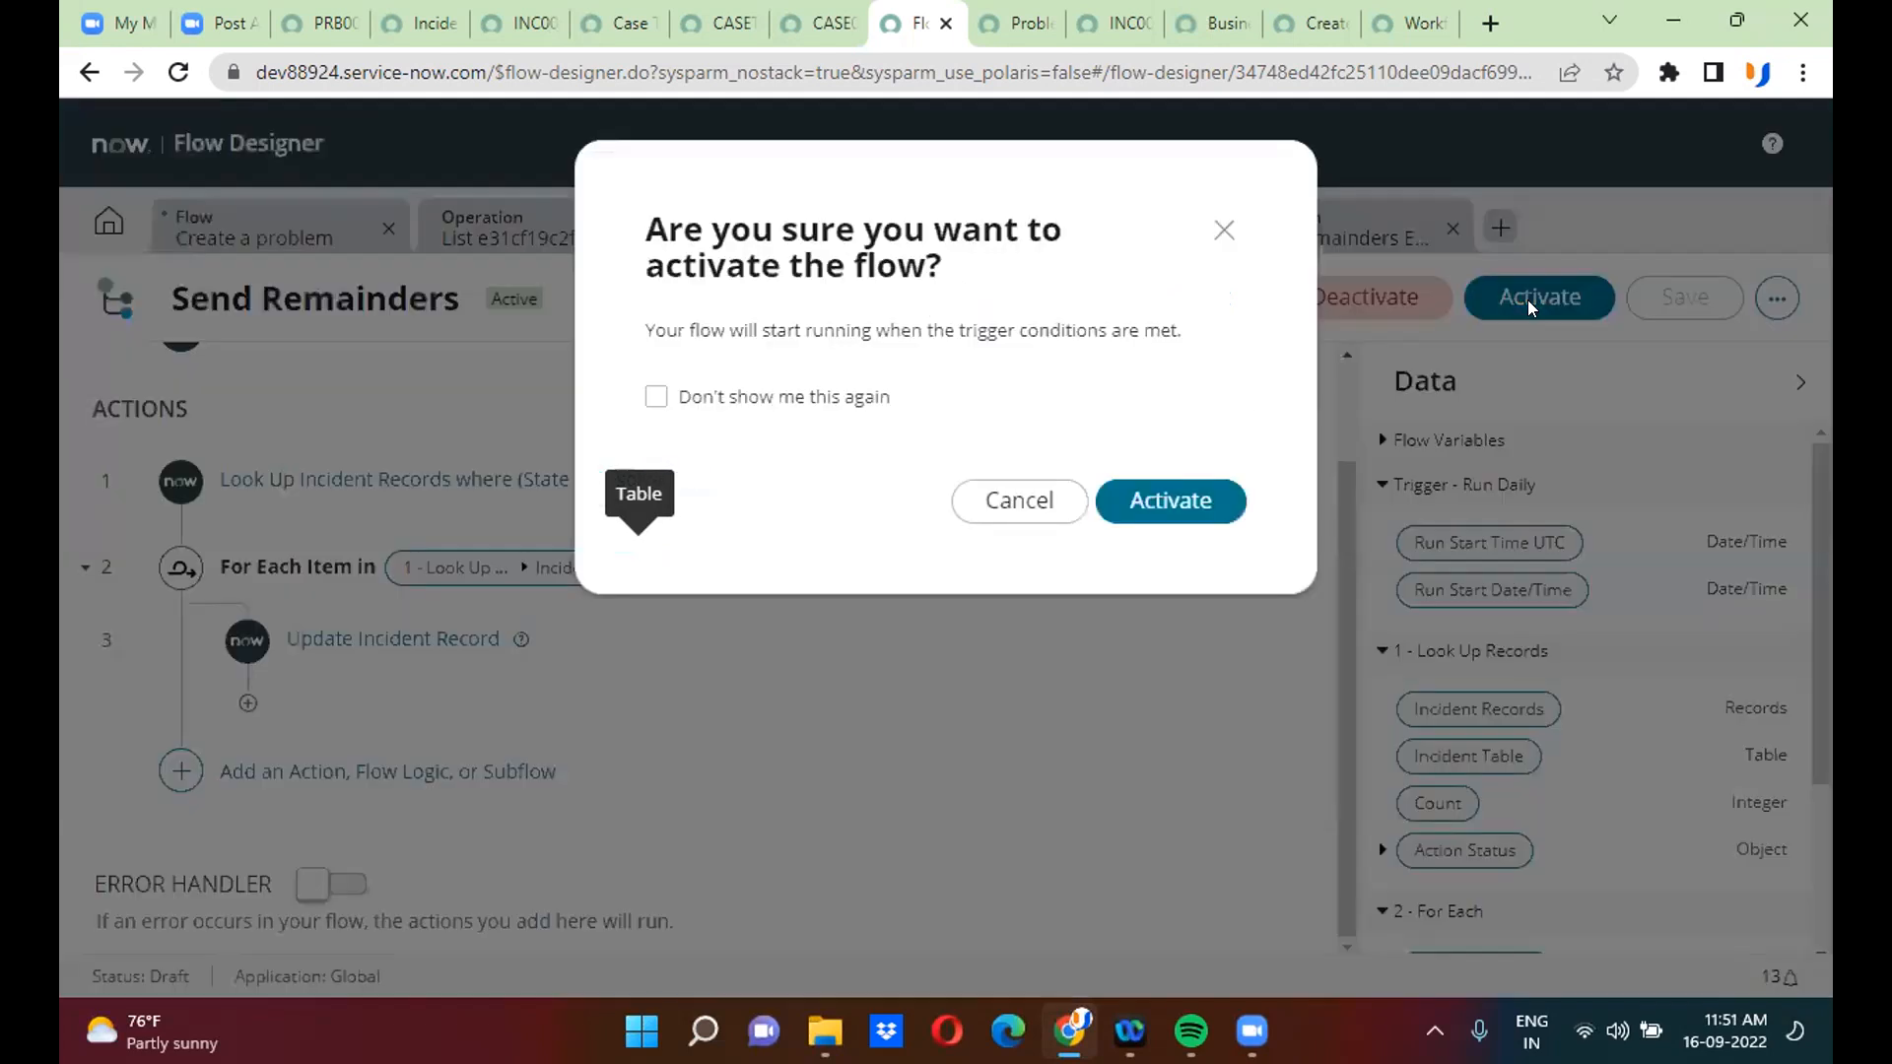
left_click(1221, 500)
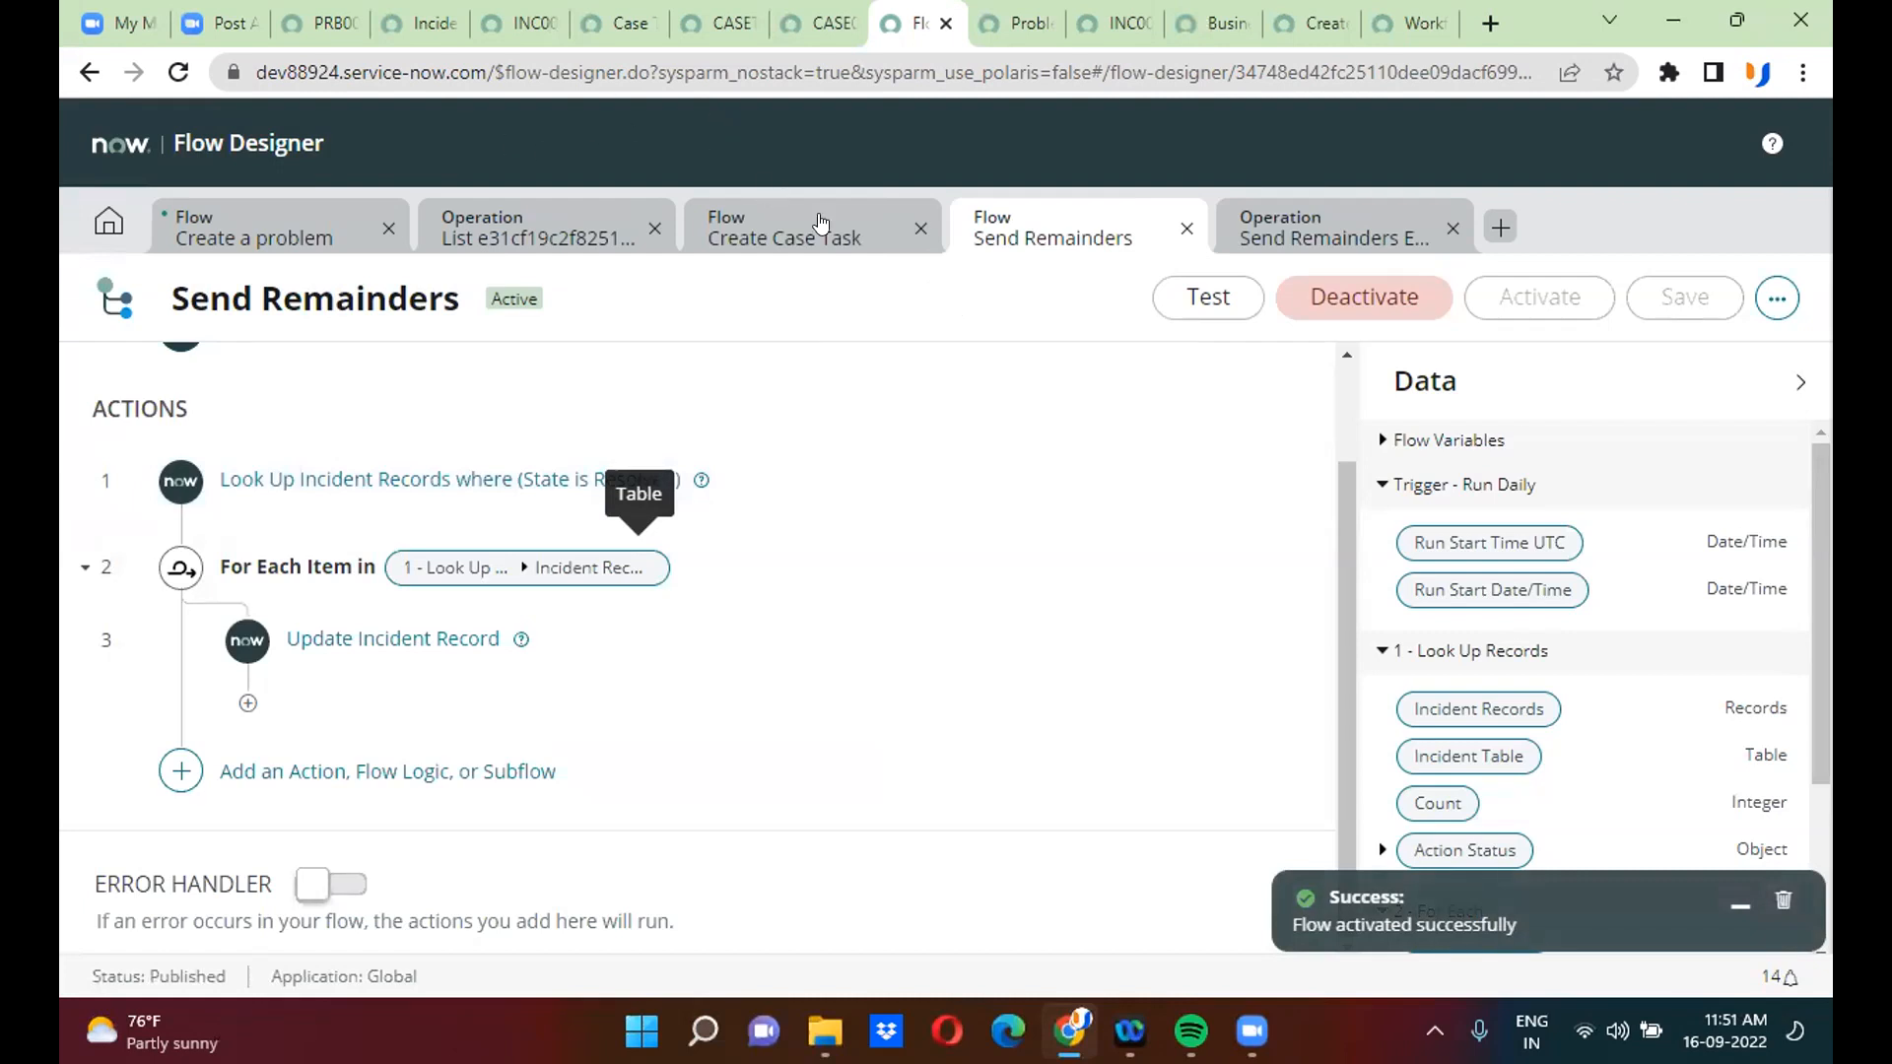
- Run a test of the Send Remainders flow in the foreground and open the execution details of that run
left_click(1195, 297)
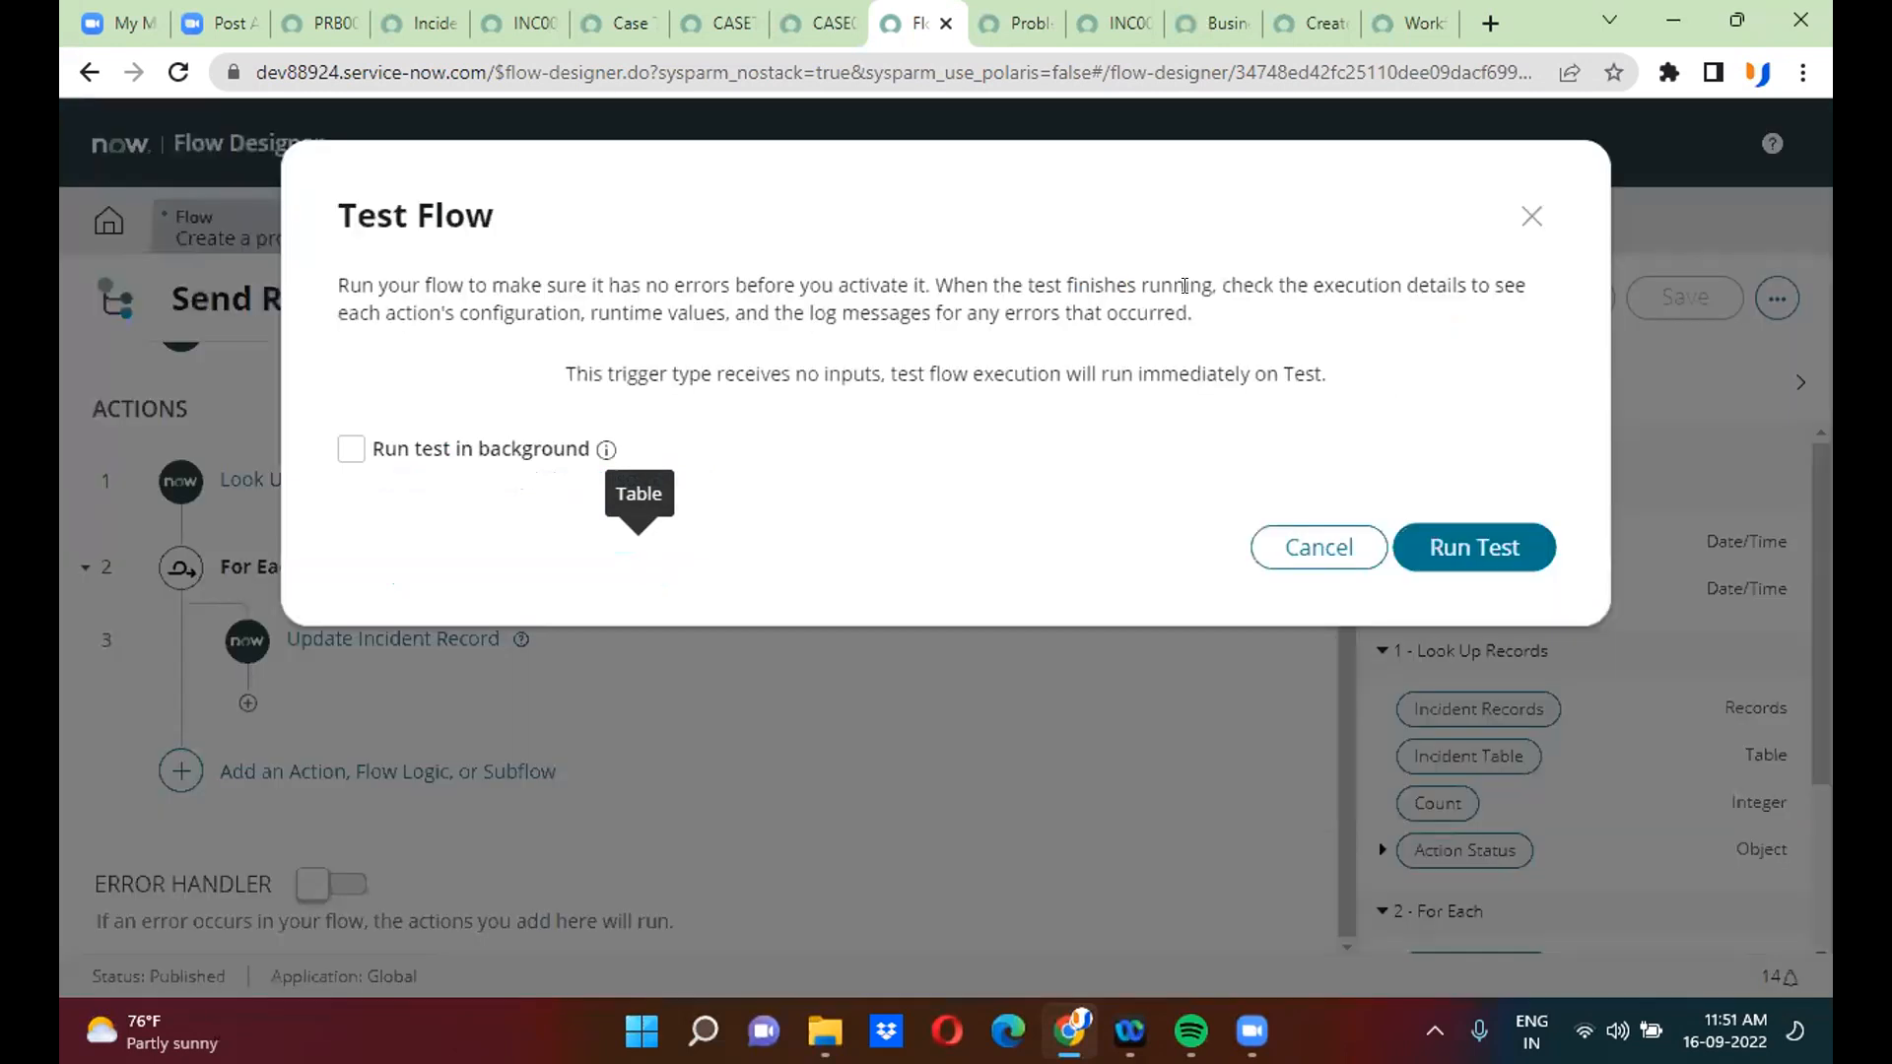
left_click(1469, 545)
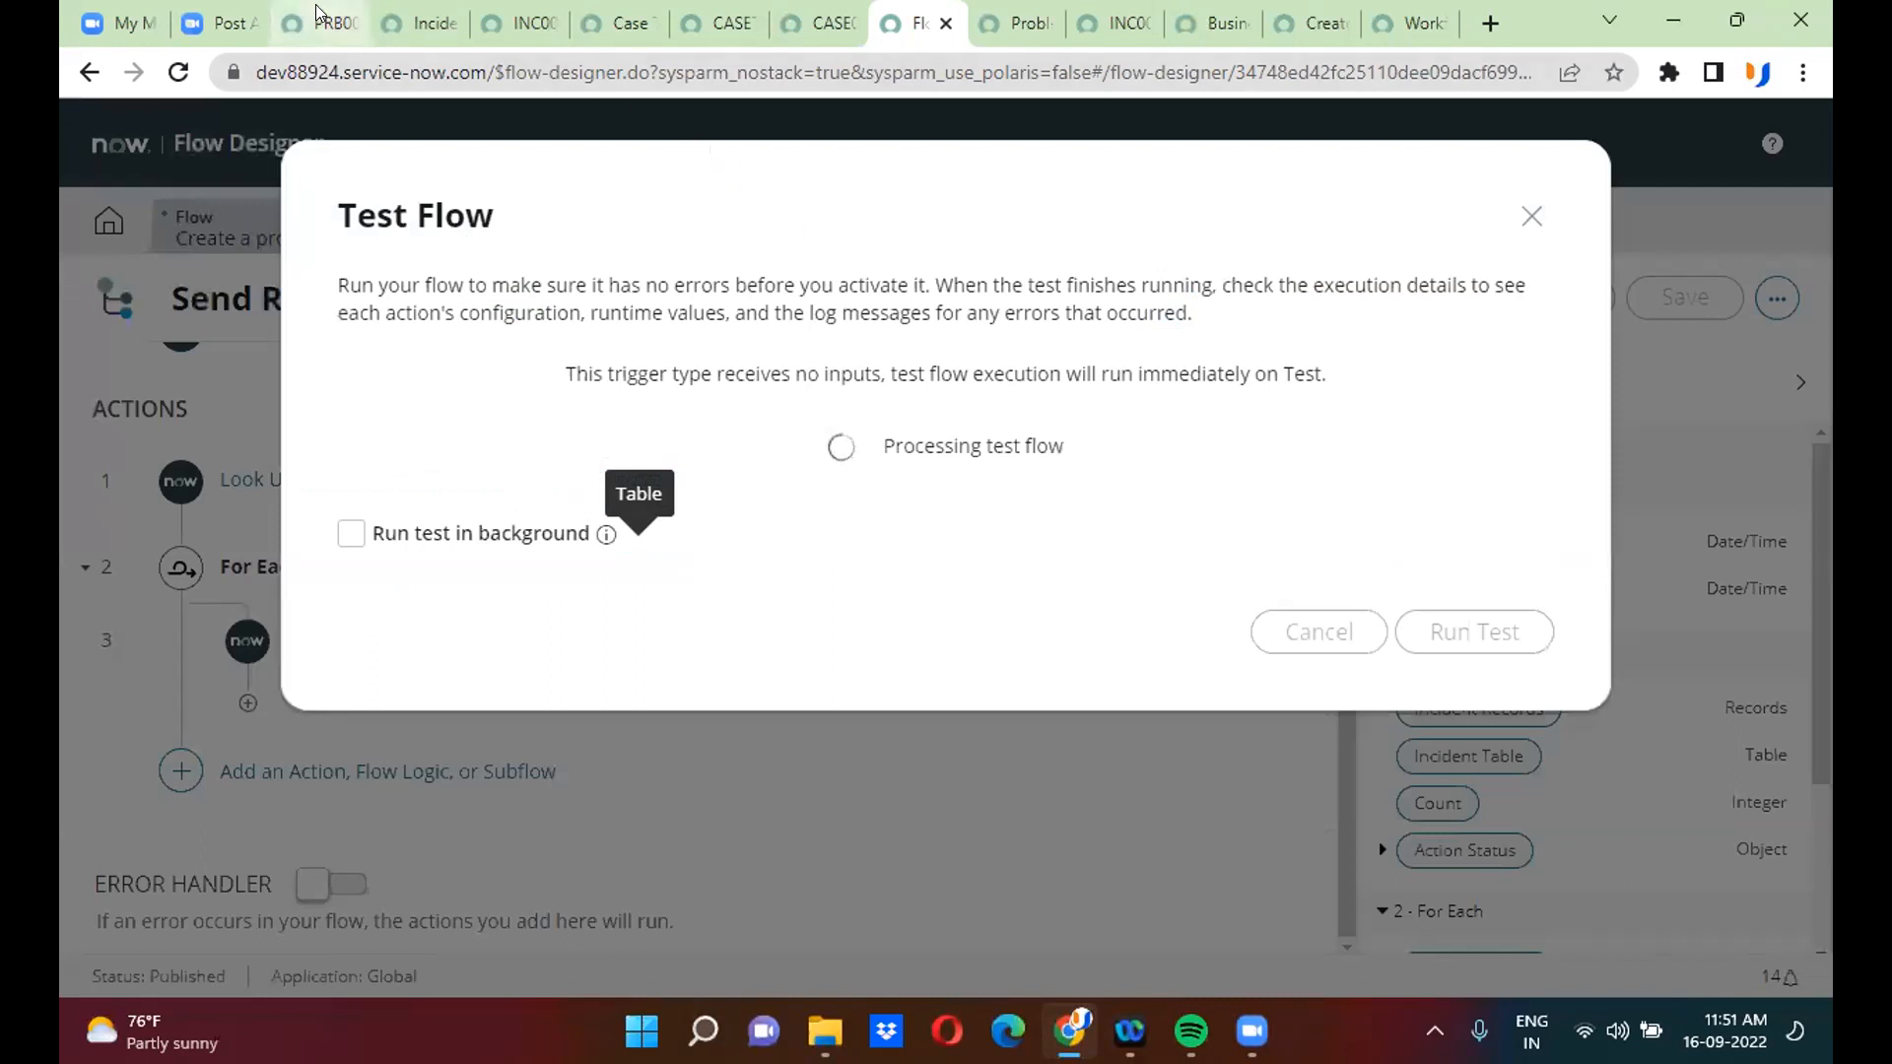
left_click(422, 22)
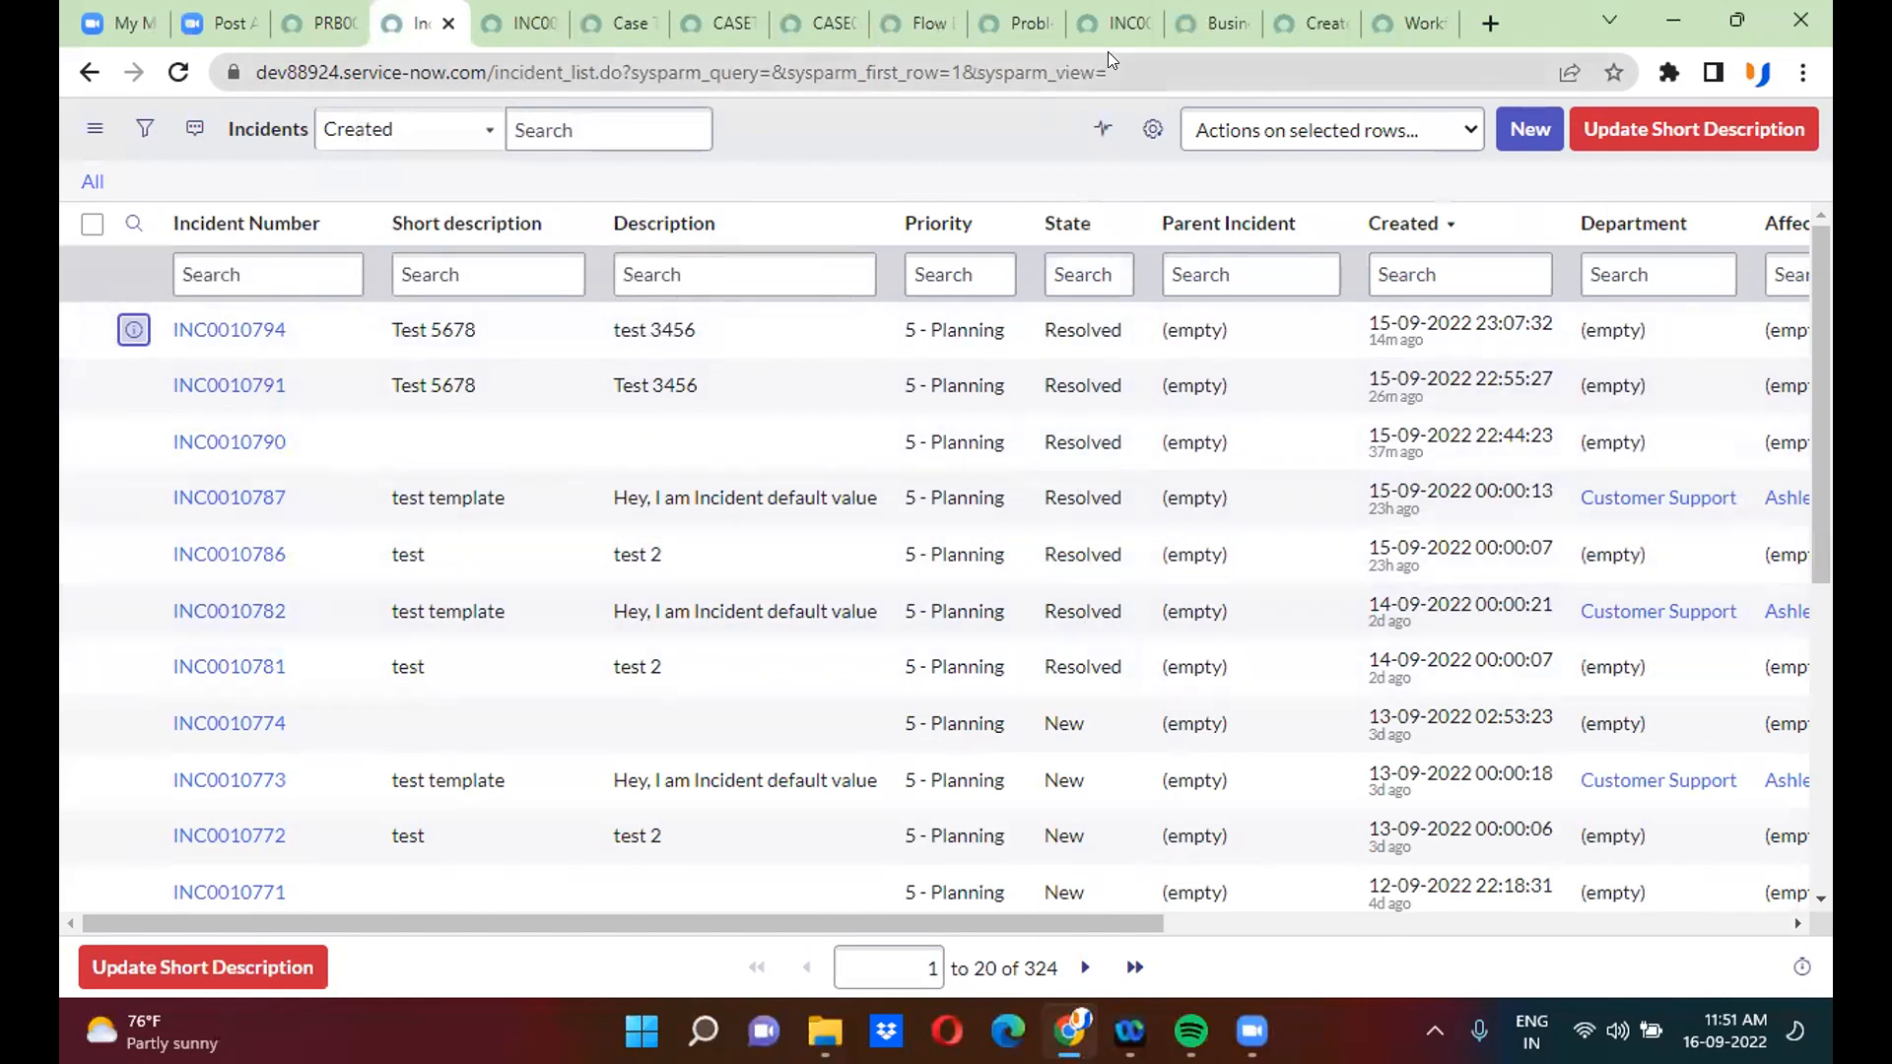
left_click(873, 16)
left_click(1015, 446)
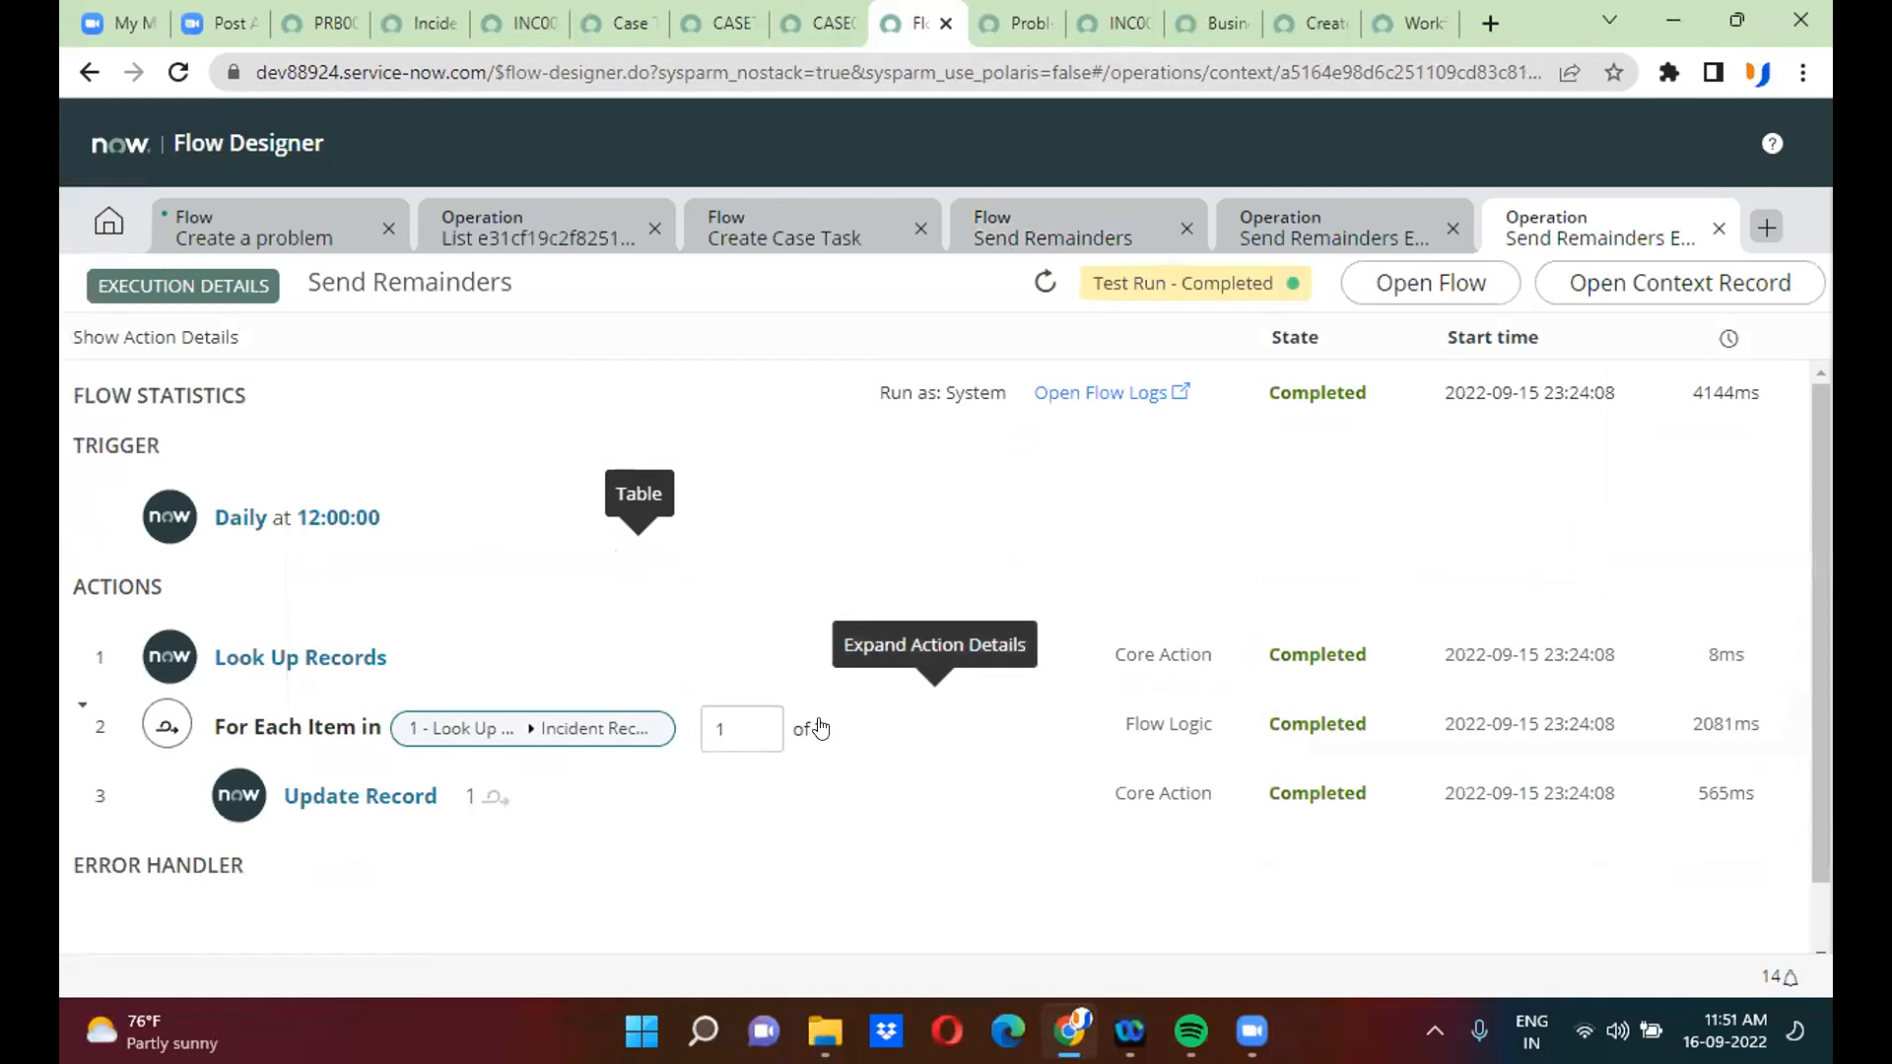
- Expand the Update Record action in the execution details and examine its runtime field values and output data
left_click(650, 793)
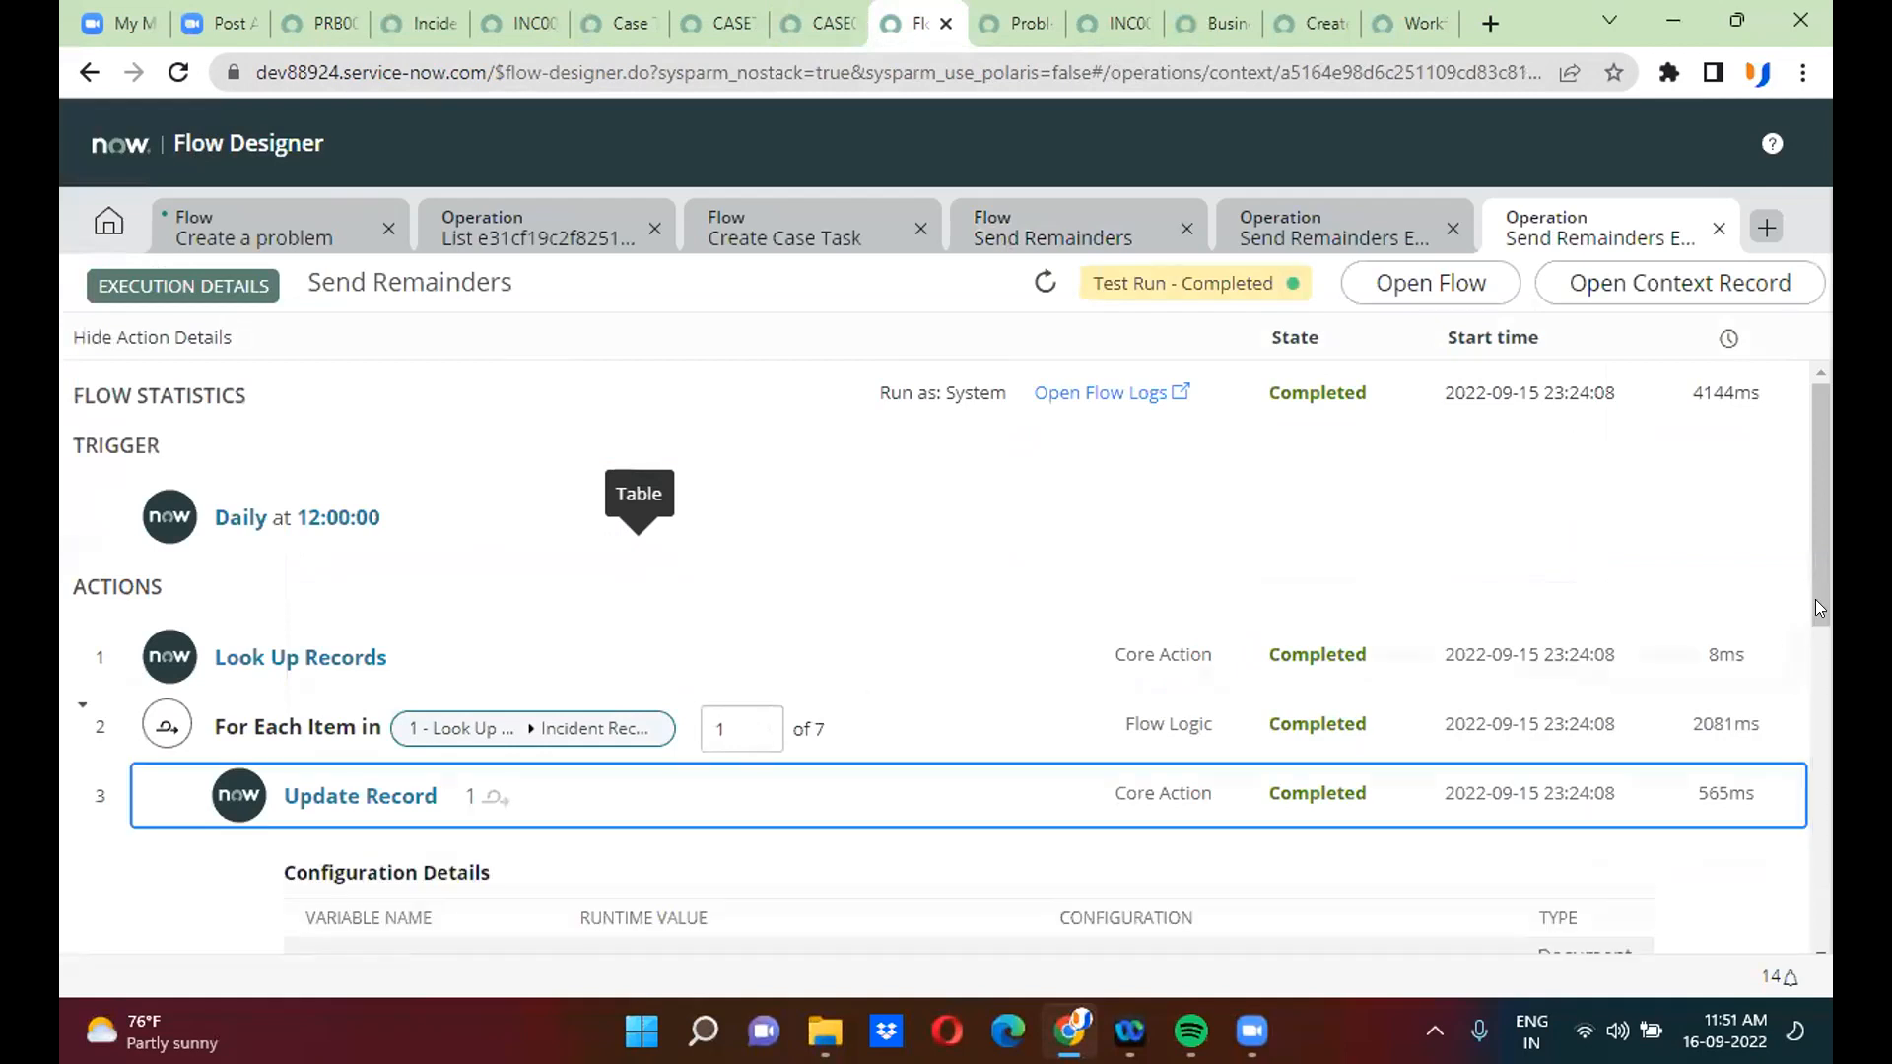
scroll(1821, 657, "down", 3)
left_click_drag(1817, 675, 1815, 695)
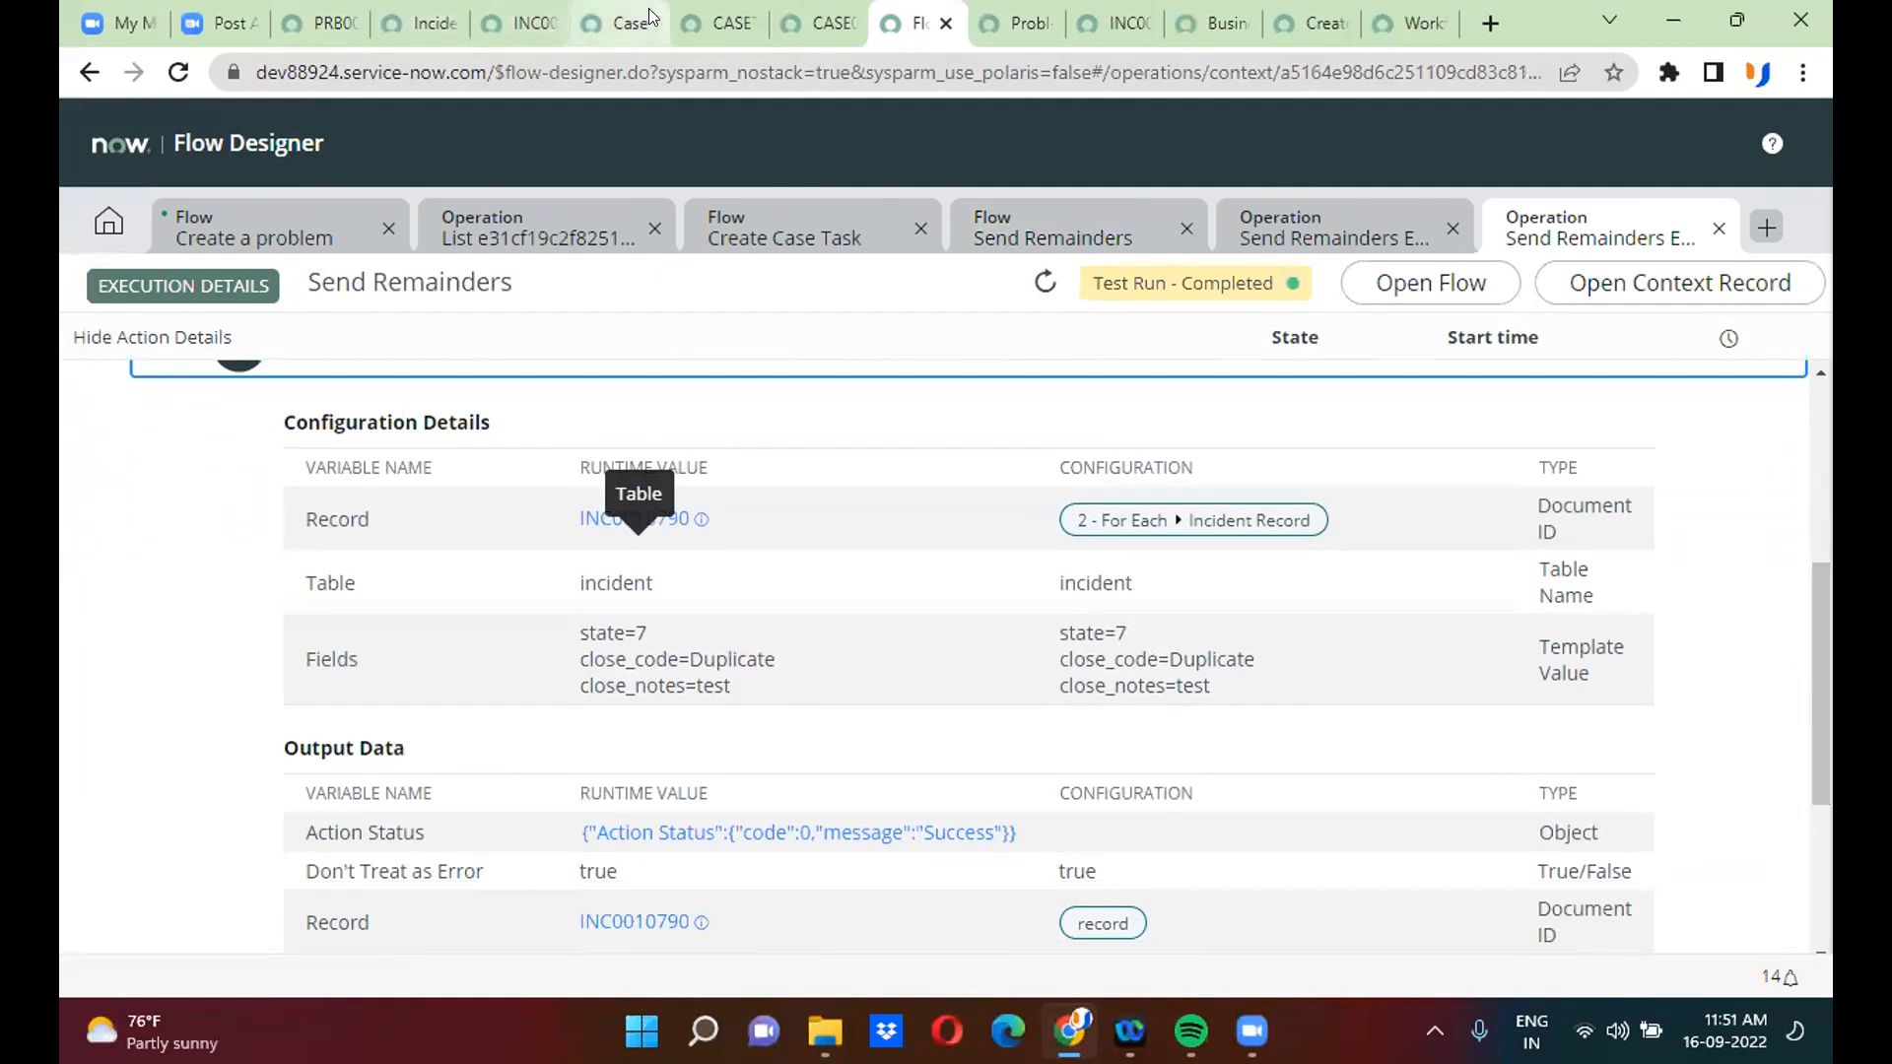
- Switch to the Incidents list browser tab and reload all incidents to check the states of the processed records
left_click(406, 12)
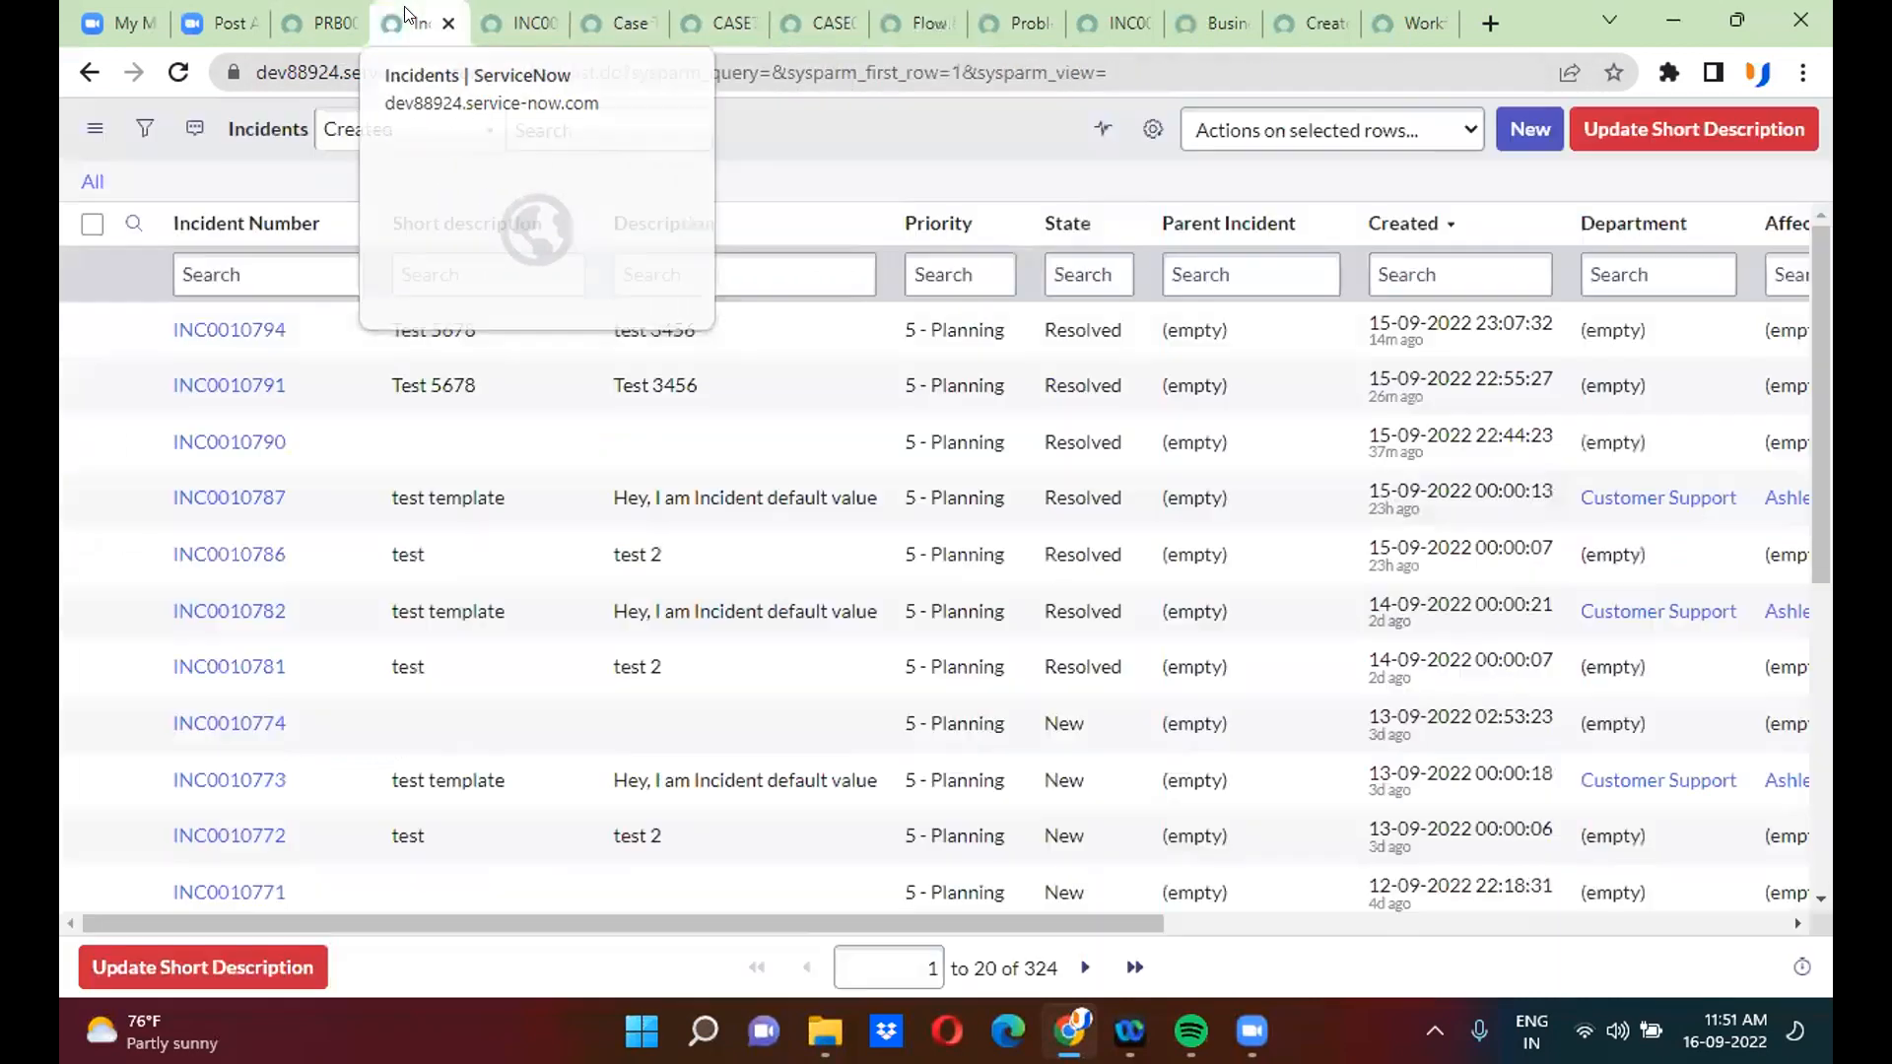
left_click(91, 183)
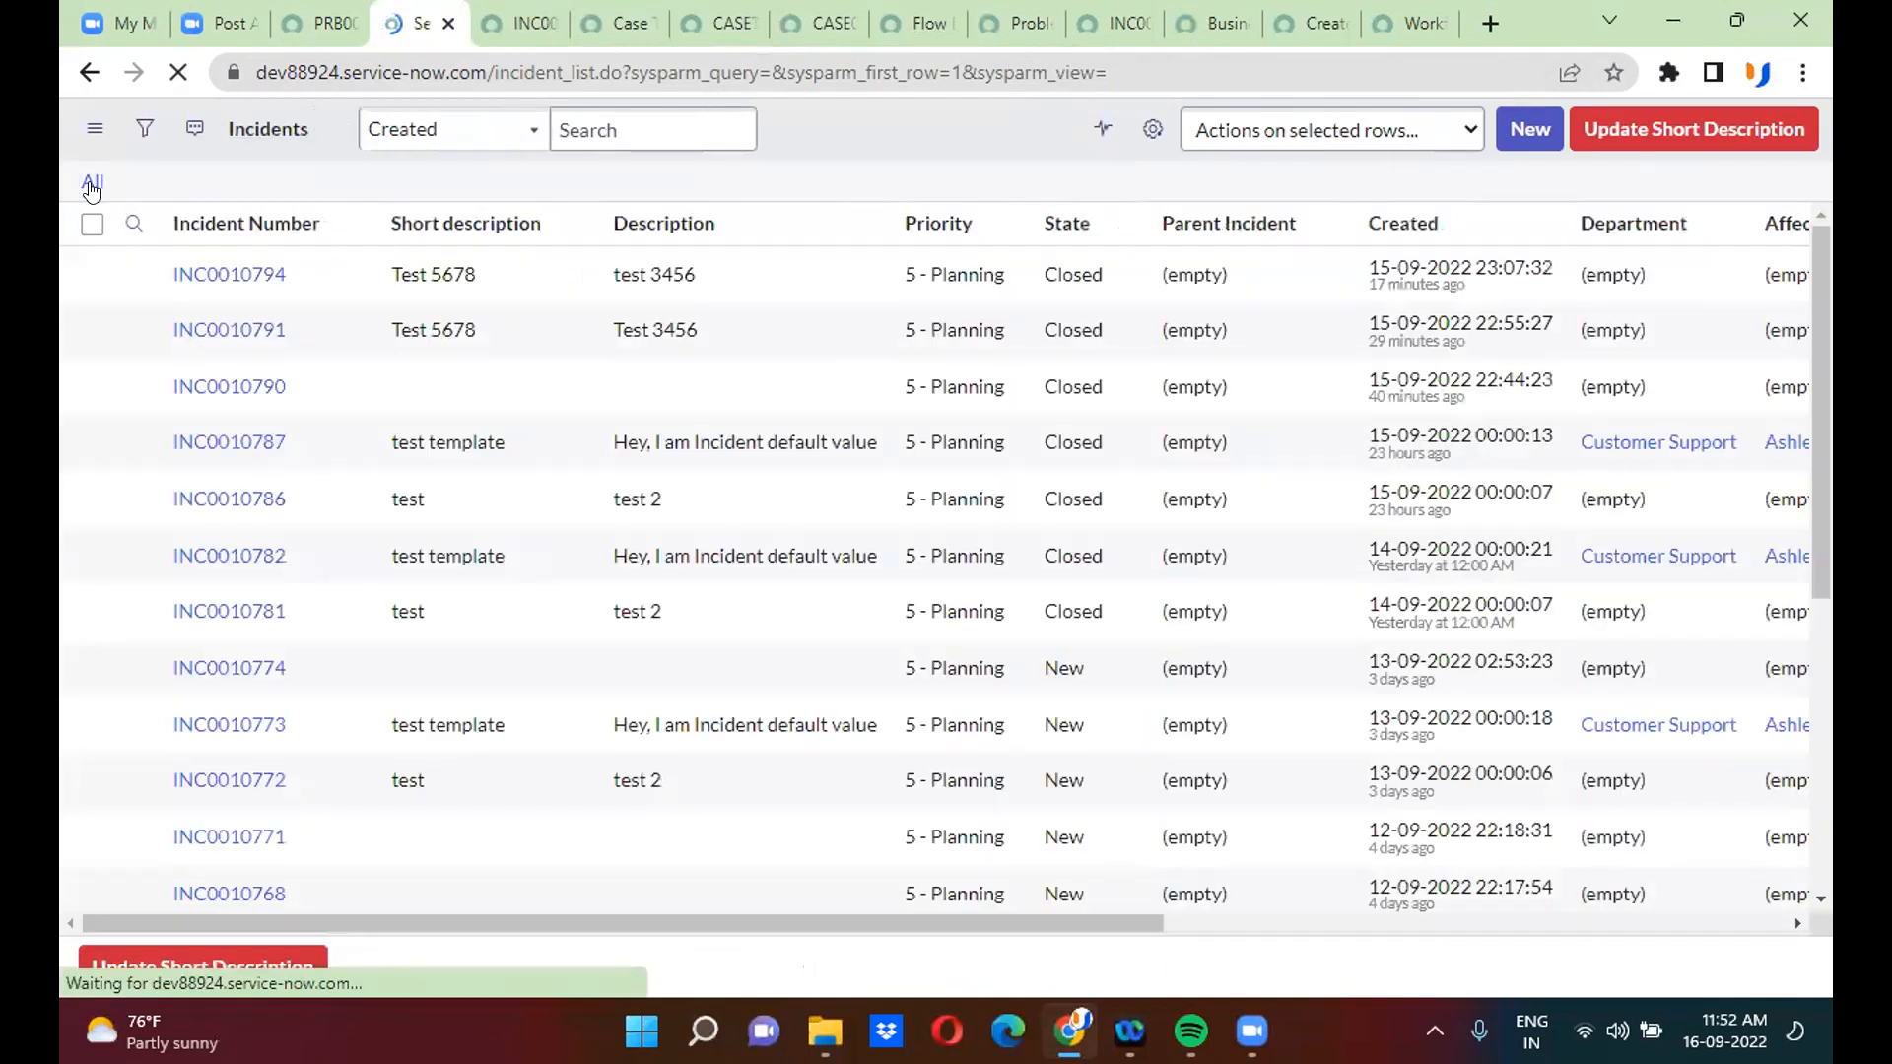